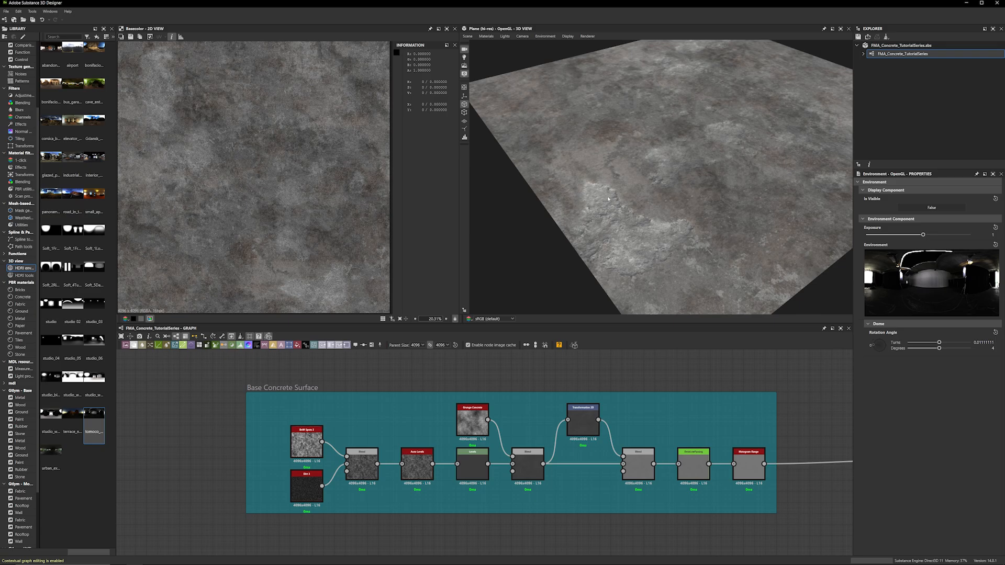
Examine the concrete material on the 3D plane and survey the overall layout of the node graph
drag(647, 214, 627, 222)
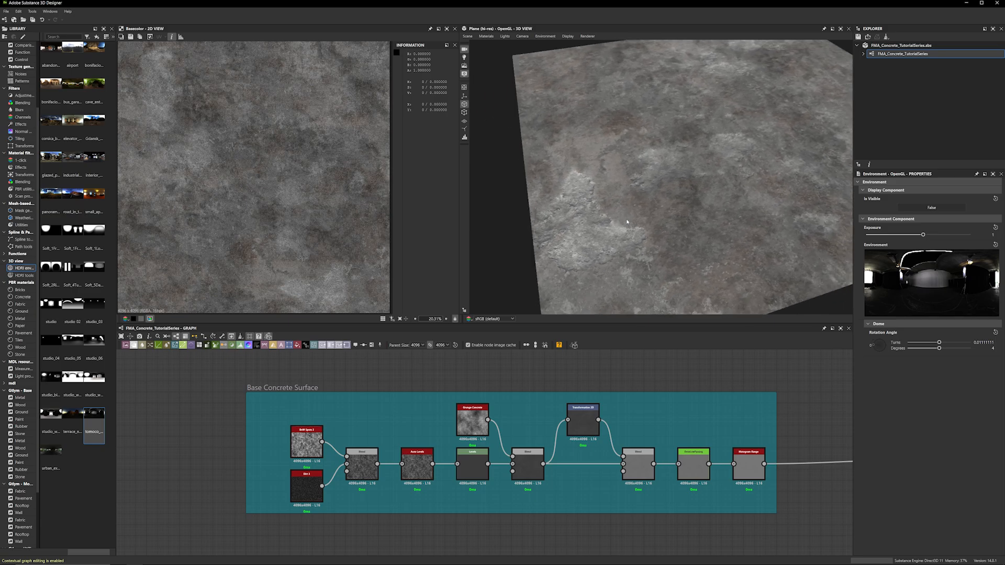
drag(627, 222, 588, 245)
scroll(588, 245, down, 5)
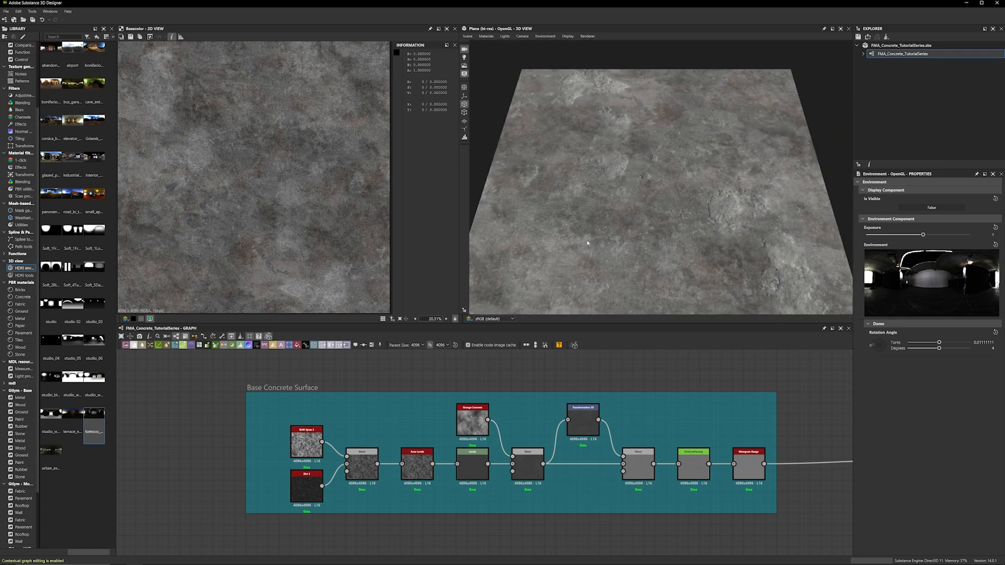
scroll(347, 381, down, 6)
scroll(347, 382, down, 6)
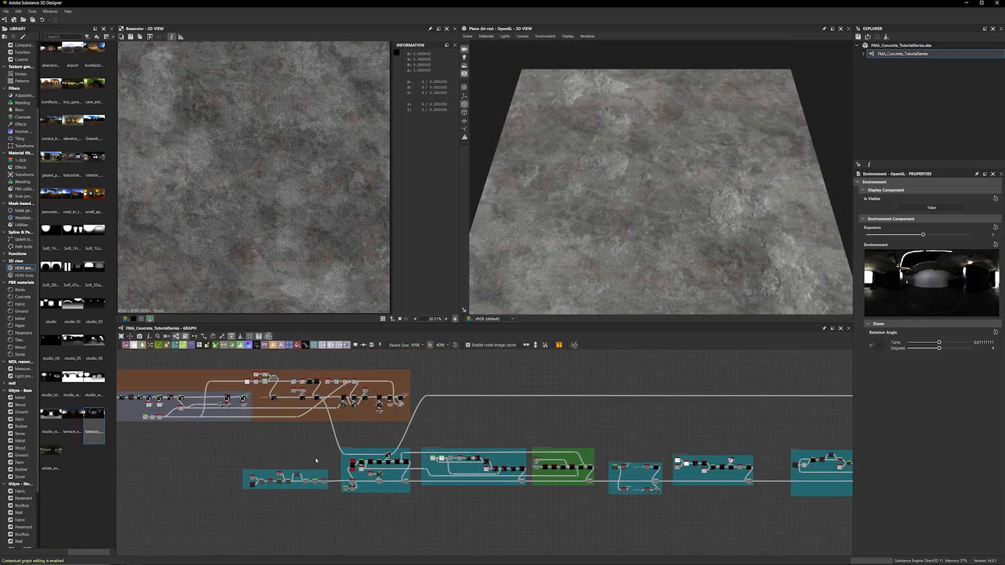
scroll(280, 456, up, 1)
middle_drag(281, 456, 228, 460)
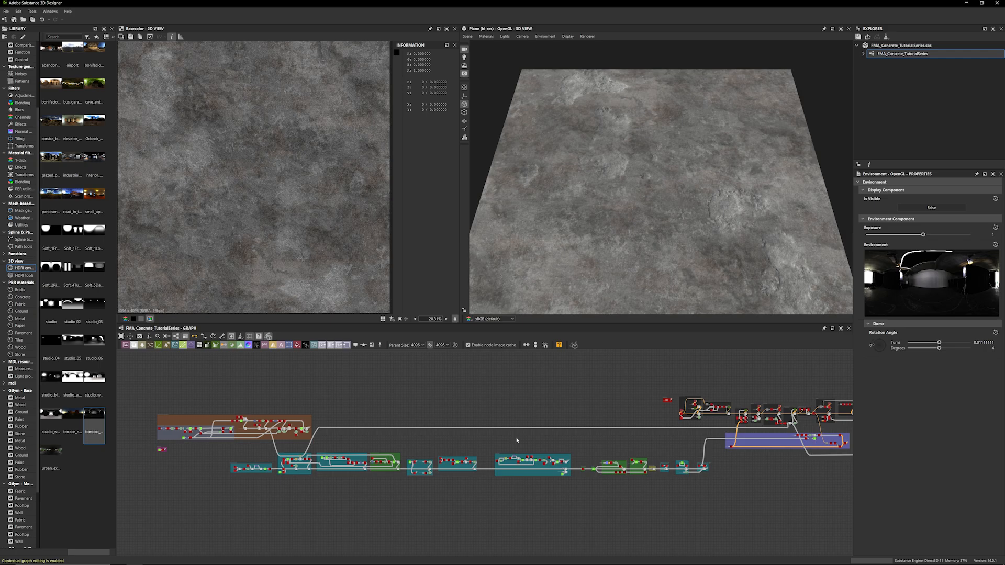
middle_drag(602, 404, 509, 395)
middle_drag(447, 399, 633, 404)
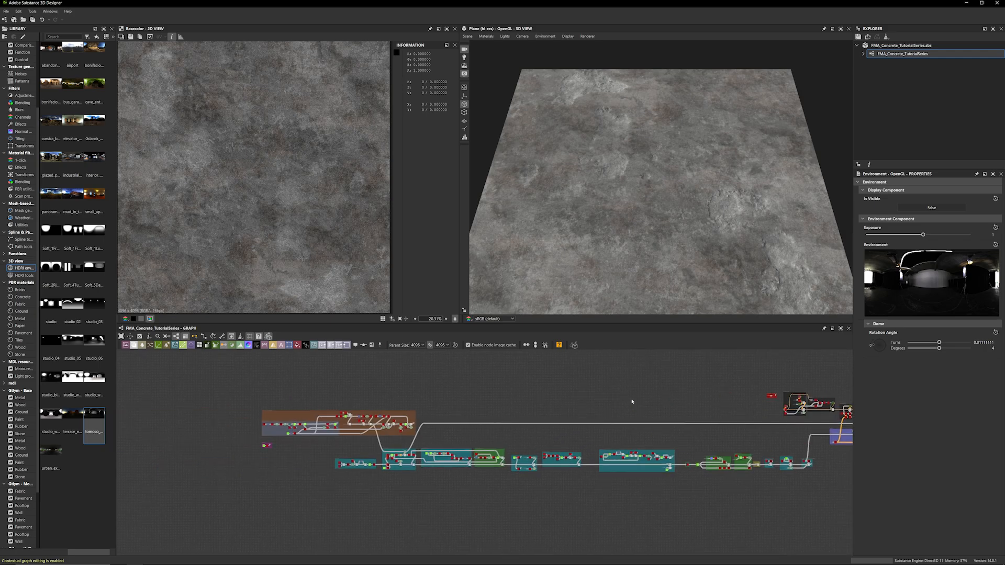
Examine the Base Concrete Surface frame and the neighbouring surface noise frames in the graph
scroll(274, 450, up, 1)
scroll(294, 455, up, 6)
scroll(307, 460, up, 3)
middle_drag(407, 456, 232, 406)
drag(231, 405, 275, 432)
click(276, 429)
scroll(448, 410, down, 2)
middle_drag(570, 432, 454, 409)
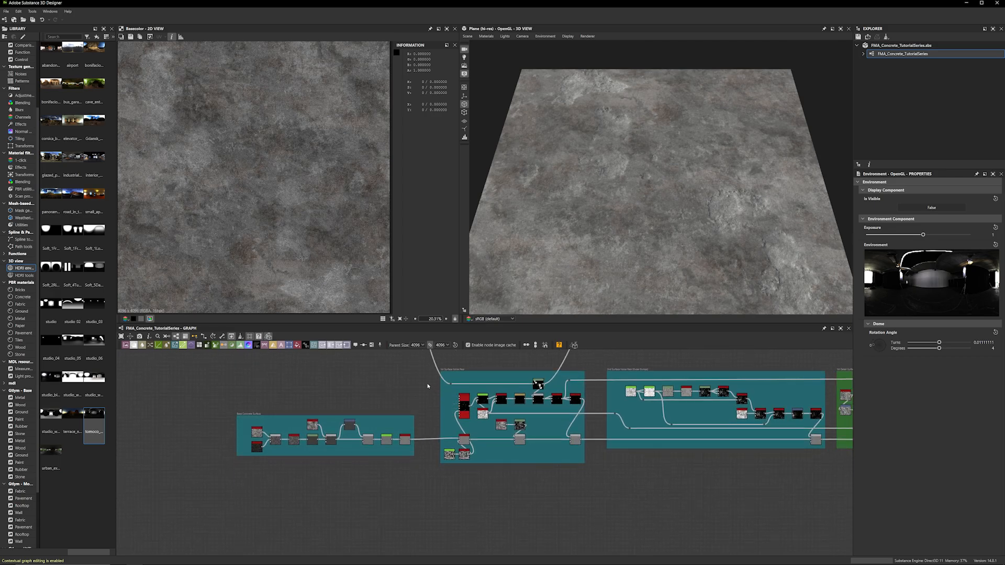
drag(423, 363, 601, 488)
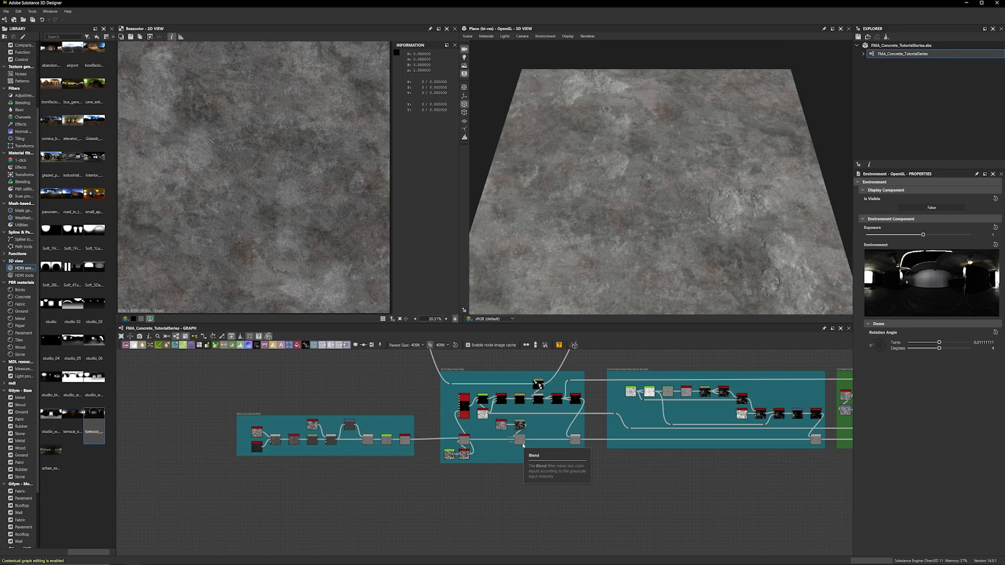
scroll(402, 378, up, 2)
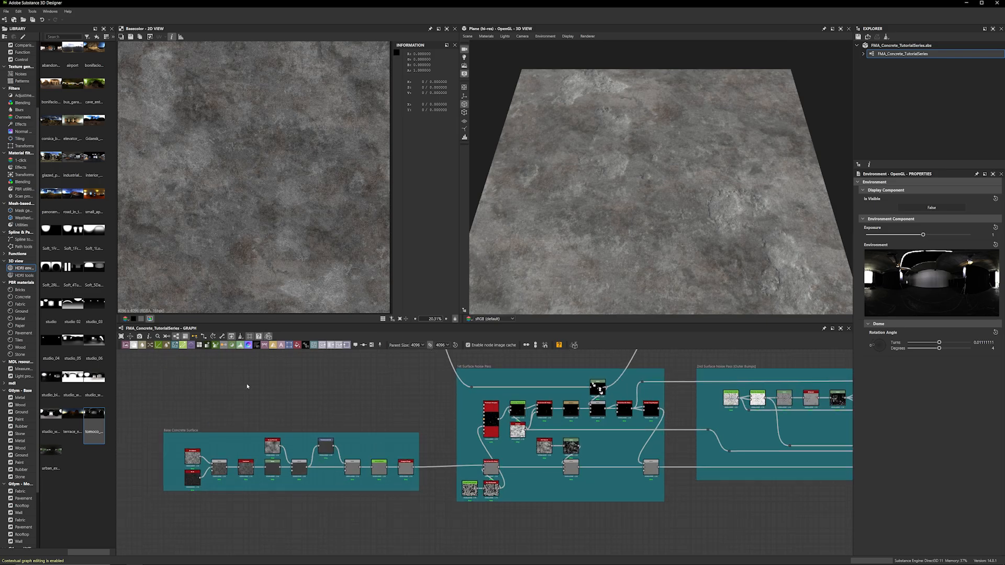
Examine the node chain inside the Base Concrete Surface frame from the noise inputs to the Histogram Range
scroll(258, 386, up, 1)
middle_drag(260, 386, 469, 371)
scroll(464, 381, down, 2)
scroll(416, 412, up, 4)
middle_drag(451, 407, 365, 367)
scroll(372, 383, up, 1)
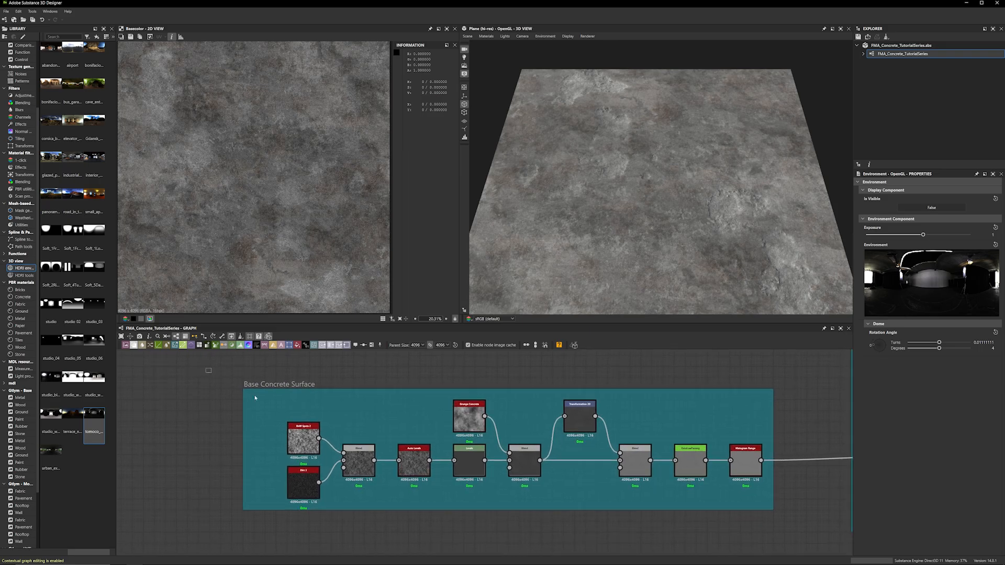
drag(255, 397, 811, 521)
click(808, 531)
scroll(169, 452, up, 1)
middle_drag(184, 470, 107, 461)
Preview the BnW Spots 2 node and compare its noise with the concrete surface in the 3D view
double_click(250, 442)
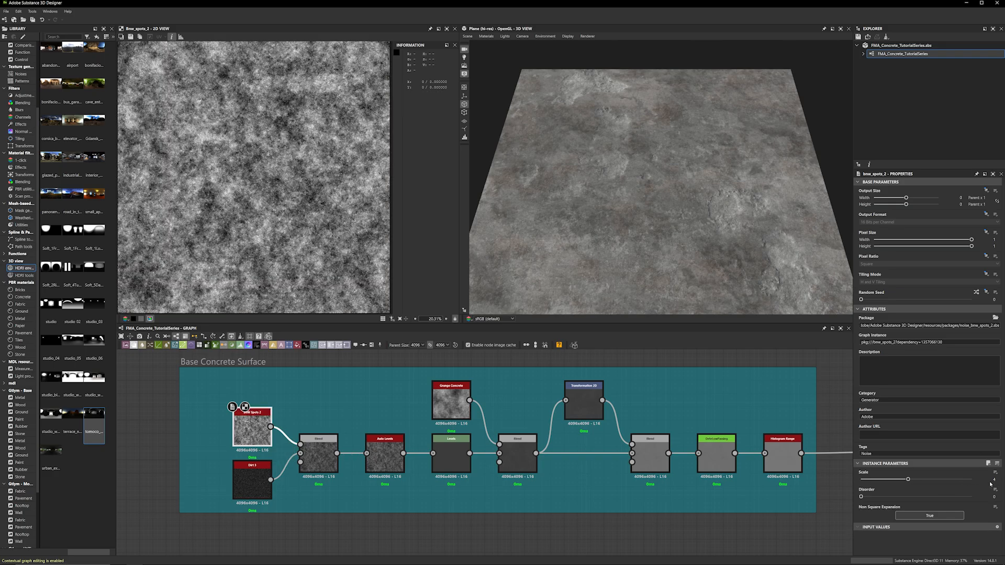
scroll(235, 247, down, 3)
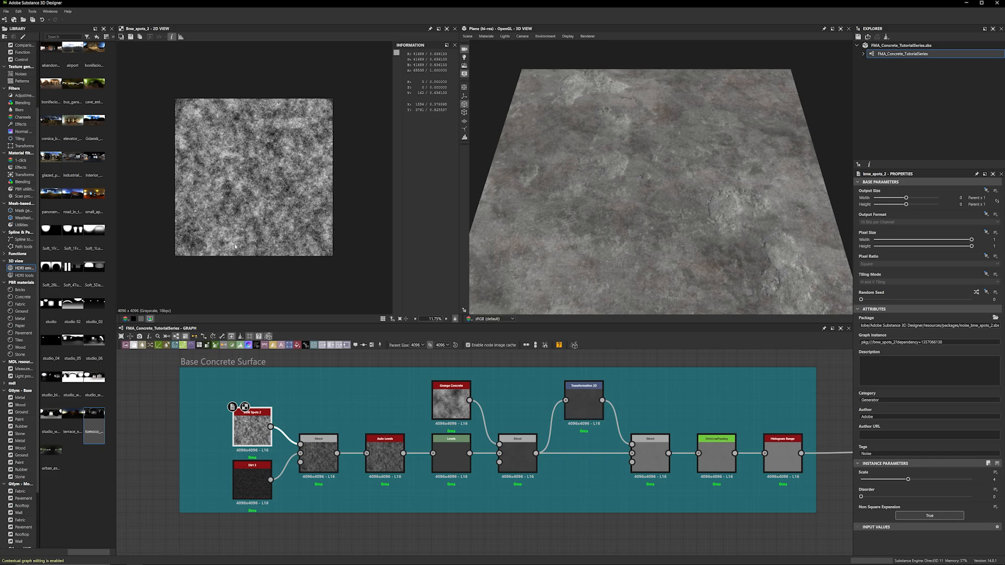
scroll(235, 246, up, 10)
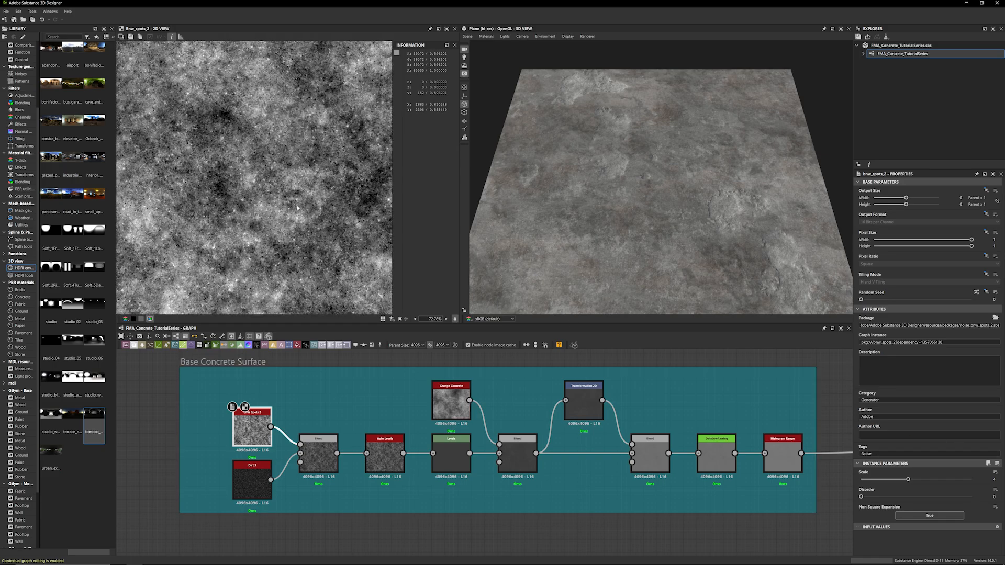
scroll(297, 208, up, 5)
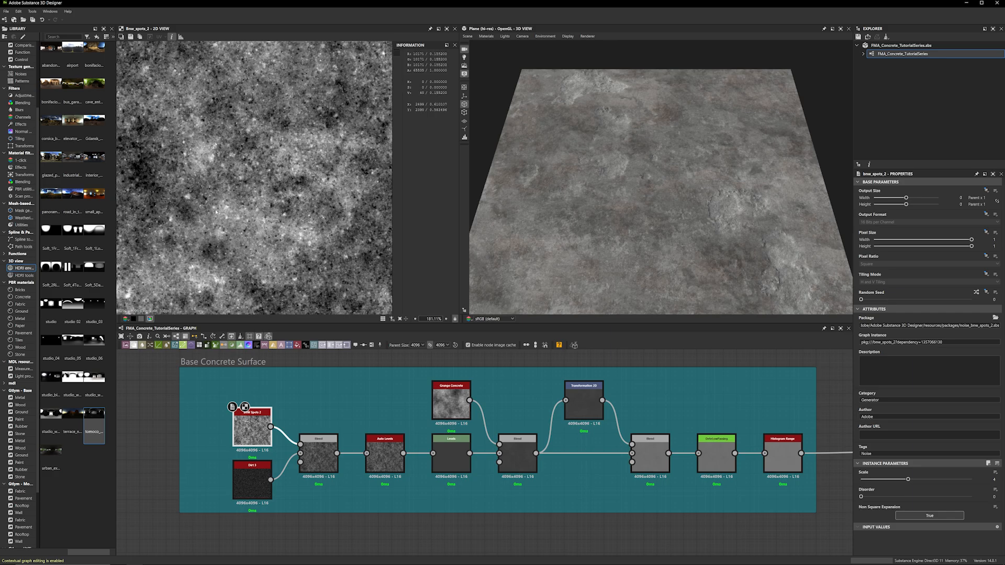
scroll(630, 193, down, 3)
drag(629, 193, 537, 186)
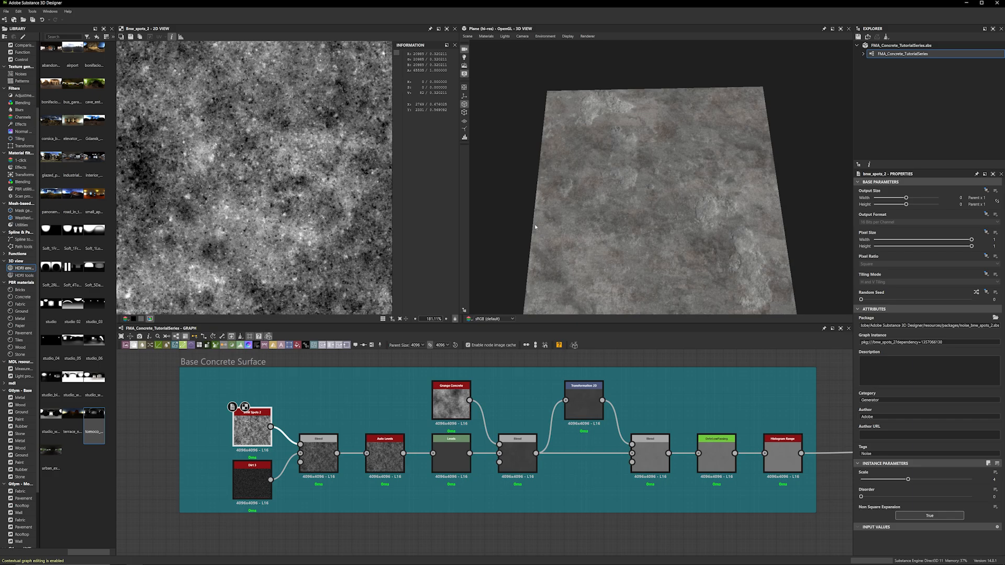
drag(786, 86, 733, 55)
scroll(261, 205, down, 8)
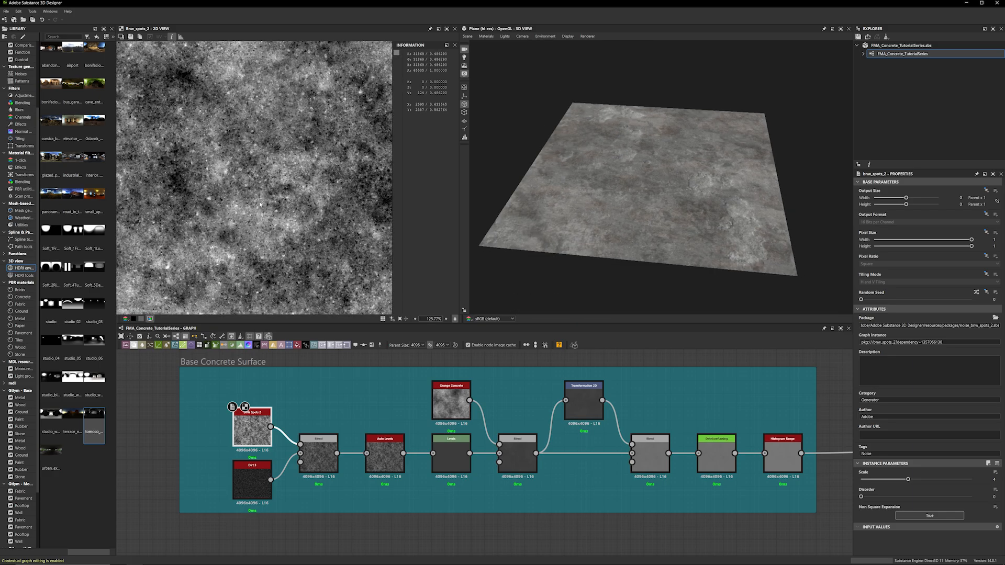
scroll(260, 205, down, 5)
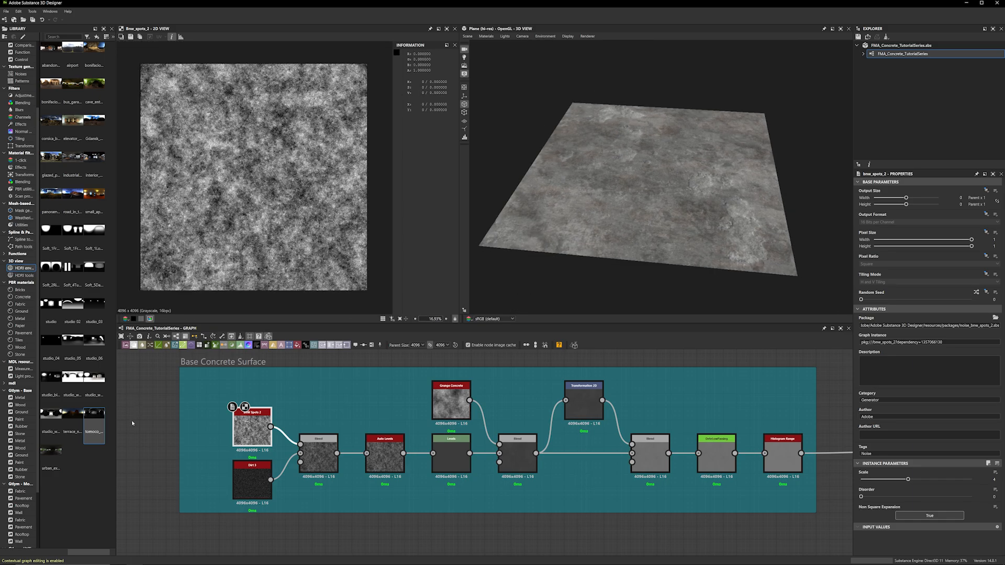
Preview the Dirt 3 node and compare its fine speckles with the BnW Spots 2 noise
double_click(253, 481)
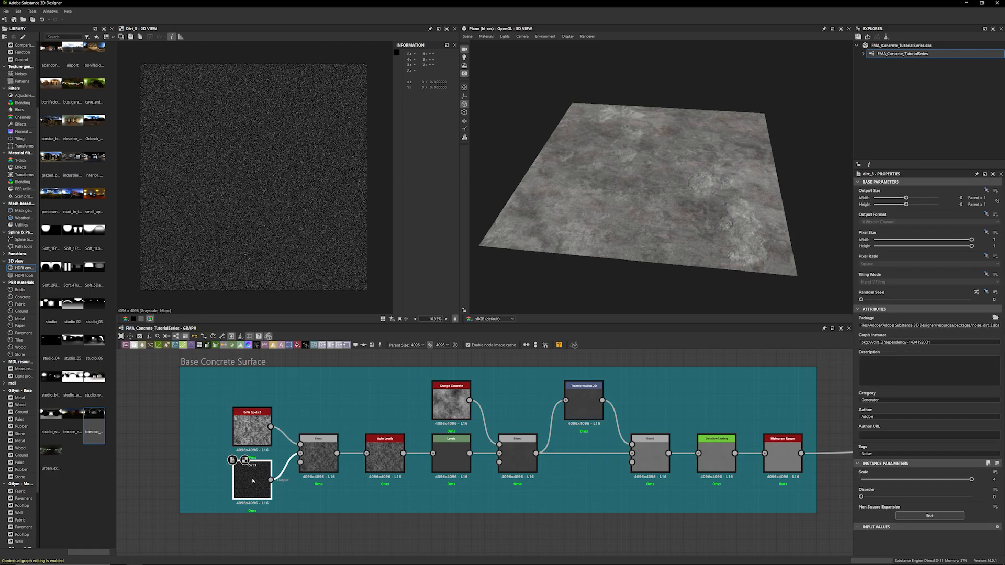
scroll(288, 199, up, 10)
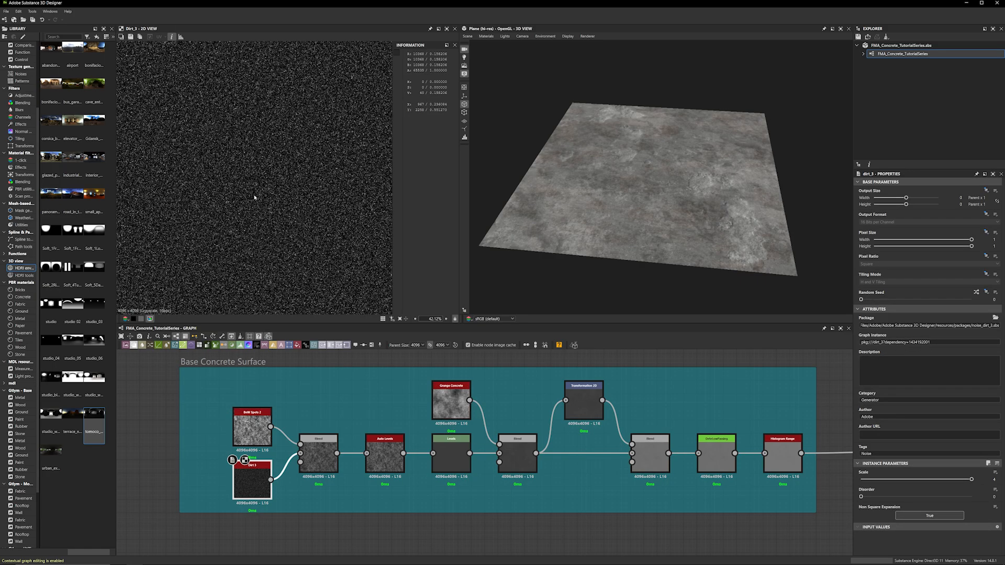
scroll(288, 199, up, 2)
double_click(253, 430)
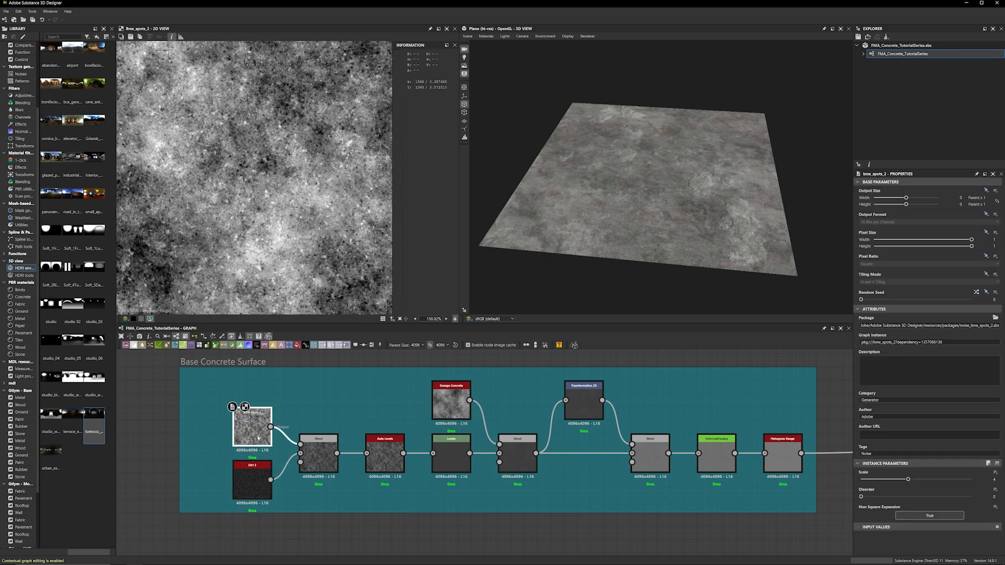
double_click(256, 471)
scroll(274, 227, up, 8)
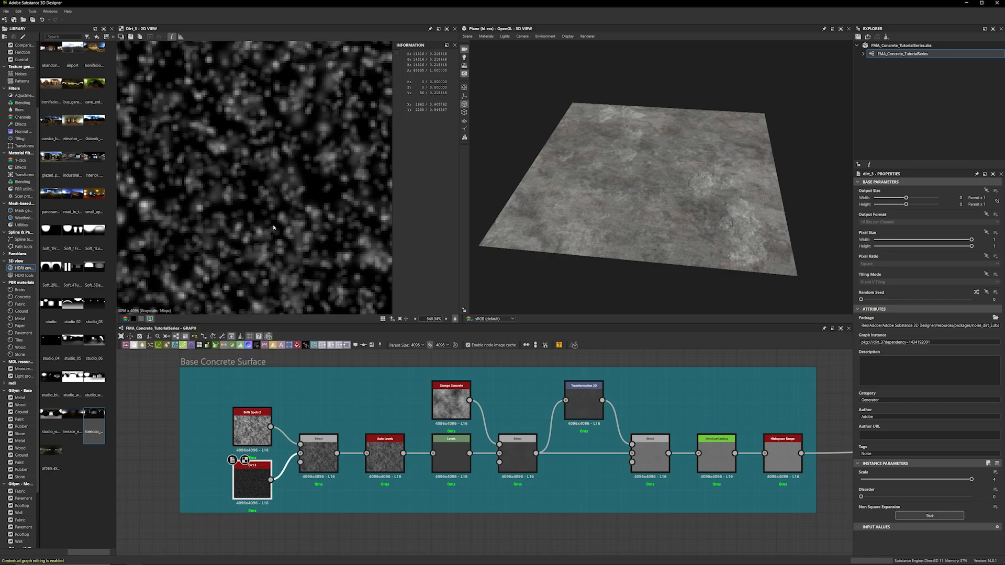
scroll(274, 227, down, 12)
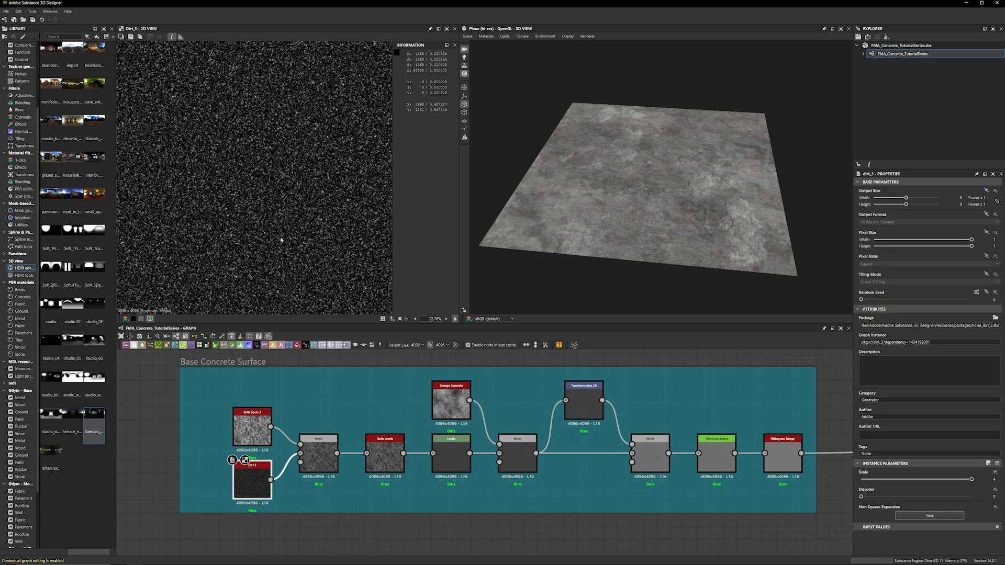
Preview the Blend node that combines BnW Spots 2 with Dirt 3 and inspect its noise detail
double_click(315, 467)
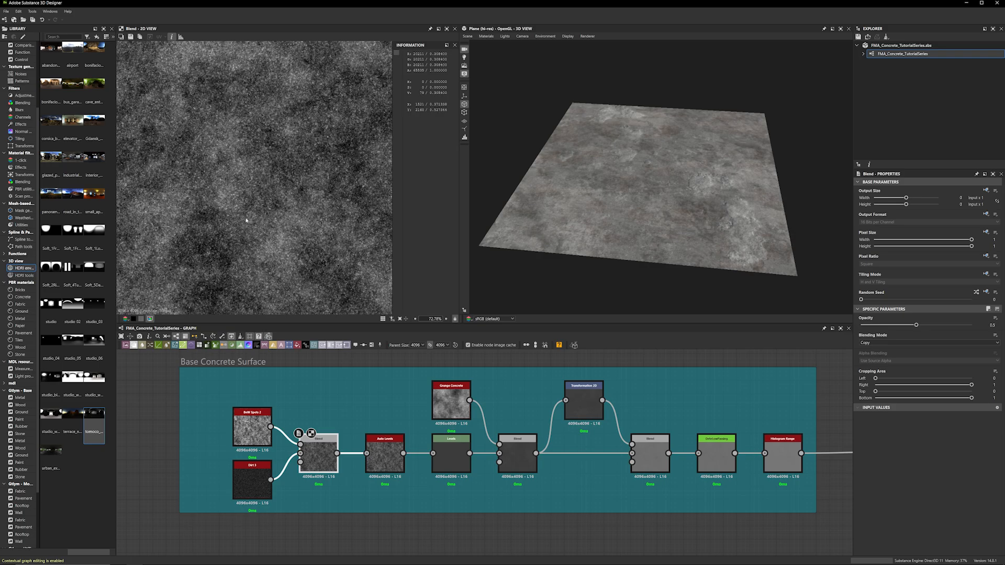
scroll(243, 218, up, 2)
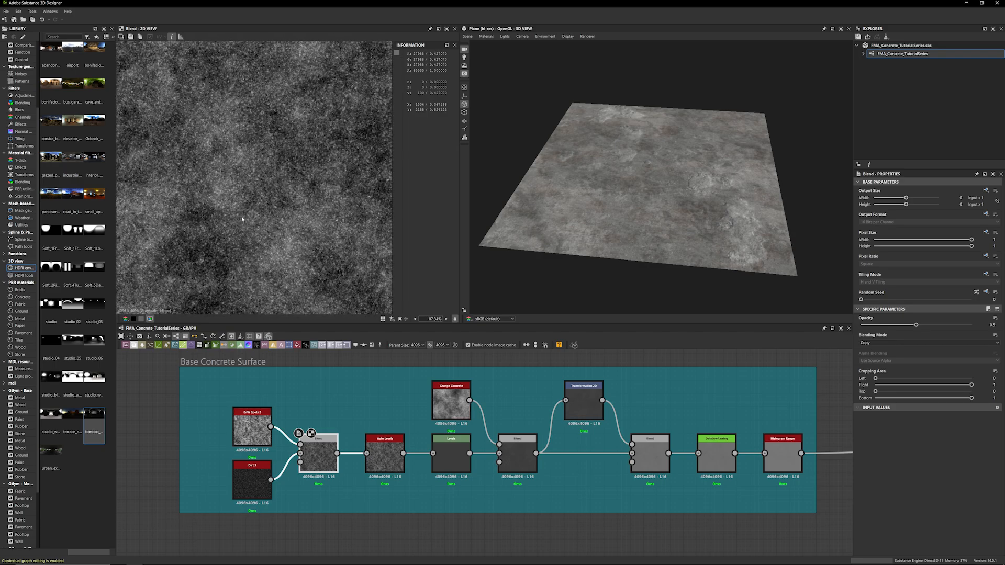
scroll(242, 219, up, 5)
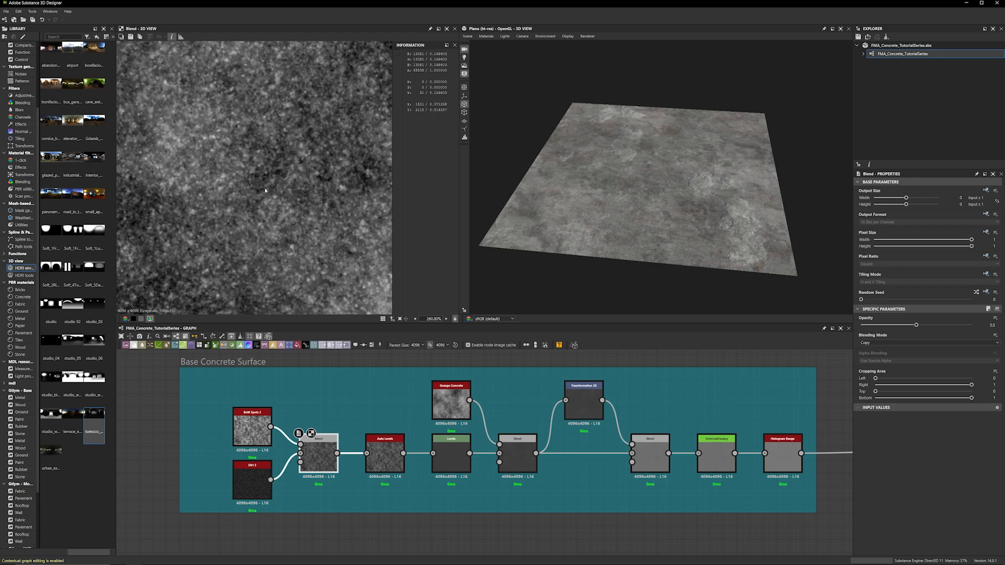
scroll(282, 216, down, 7)
scroll(282, 216, down, 4)
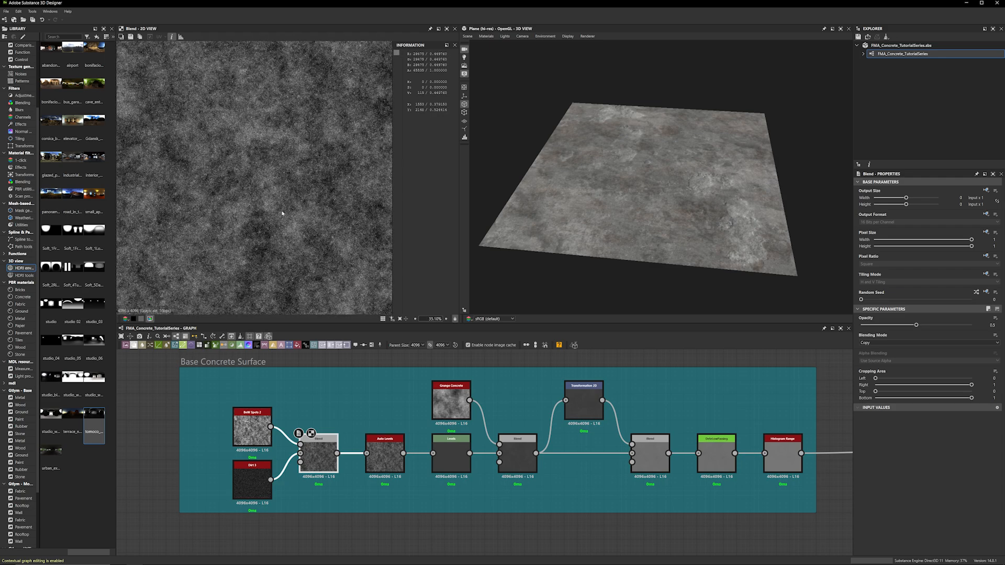
scroll(387, 479, up, 1)
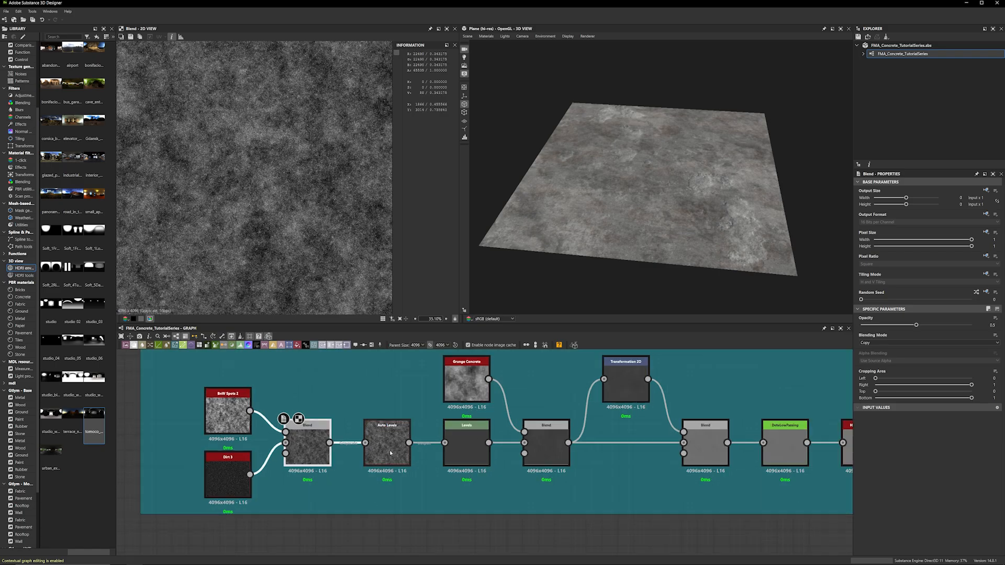
Preview the Auto Levels node and inspect its complete output texture
double_click(390, 453)
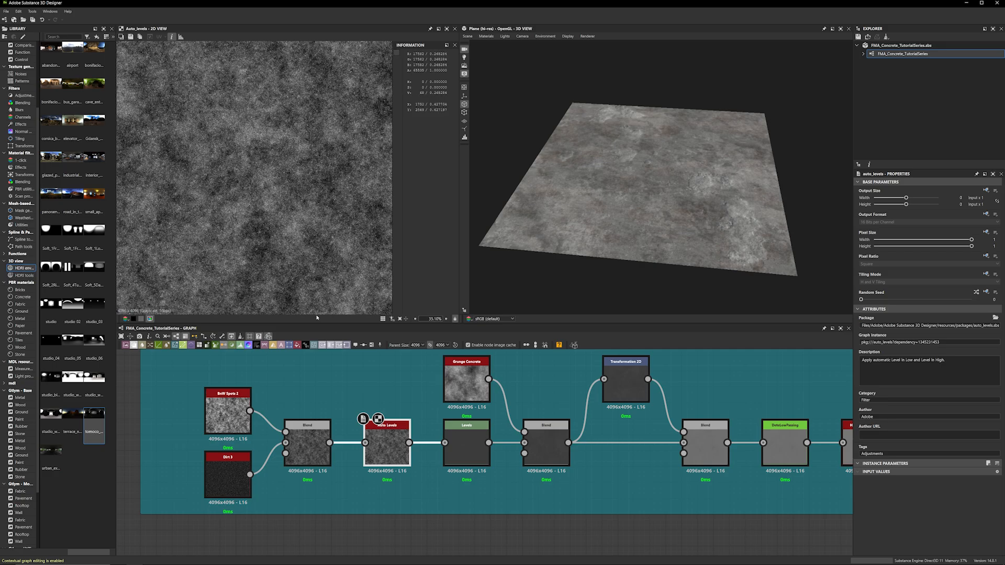
scroll(280, 257, down, 3)
key(f)
scroll(280, 257, down, 3)
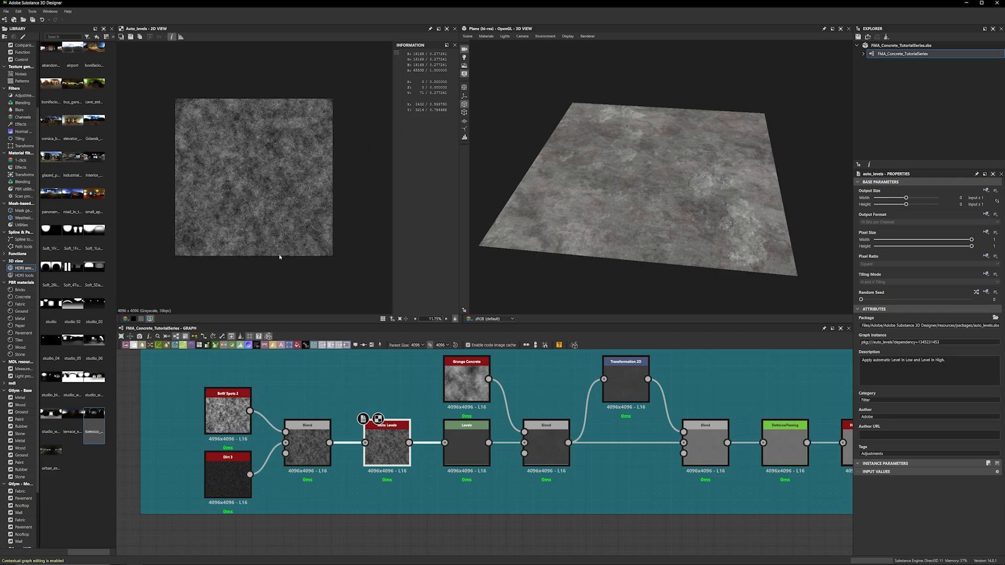
scroll(279, 257, up, 2)
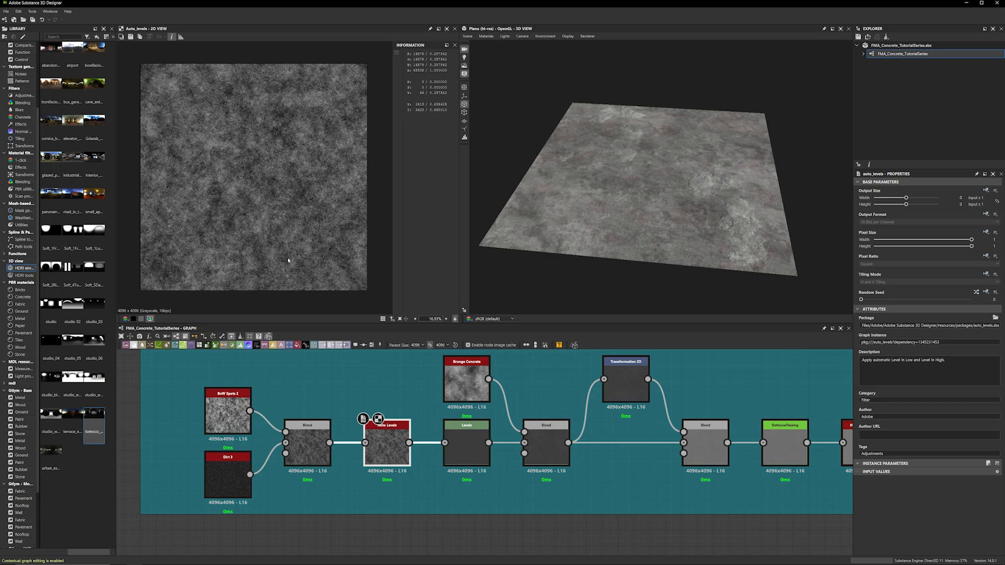
Preview the Levels node with its histogram and compare its output with the Auto Levels texture
scroll(492, 526, up, 2)
middle_drag(474, 531, 404, 554)
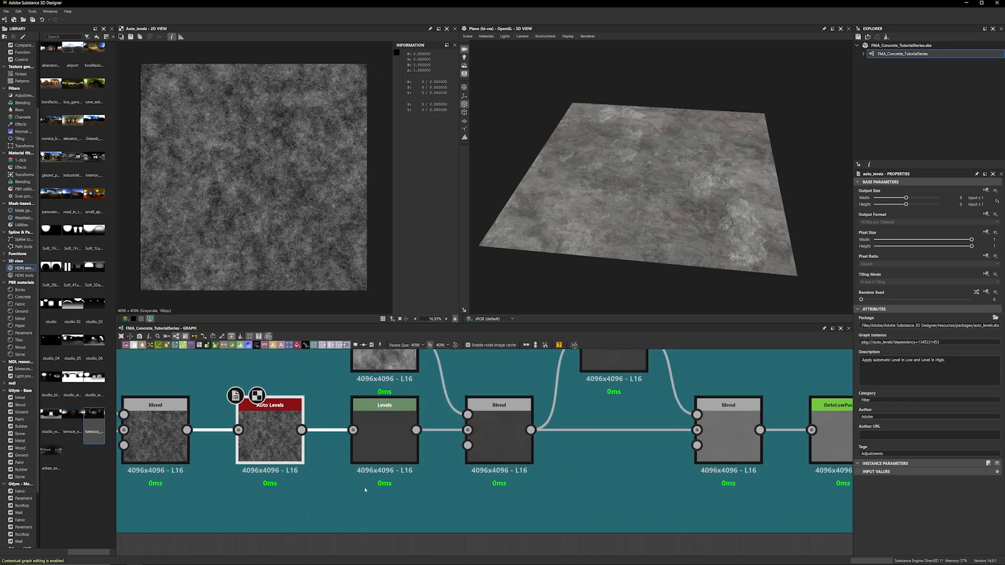
double_click(380, 456)
drag(313, 372, 337, 388)
click(338, 388)
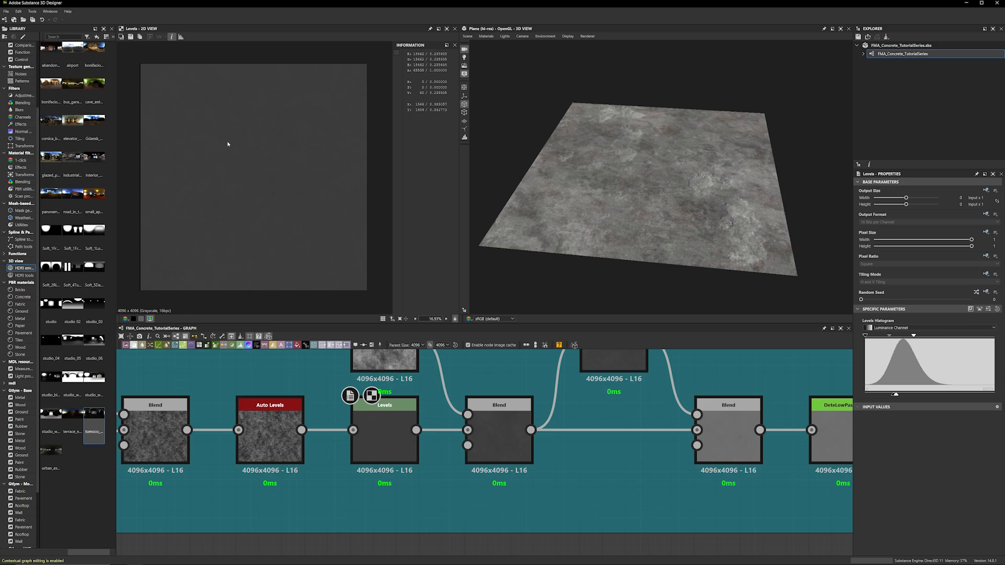
double_click(270, 434)
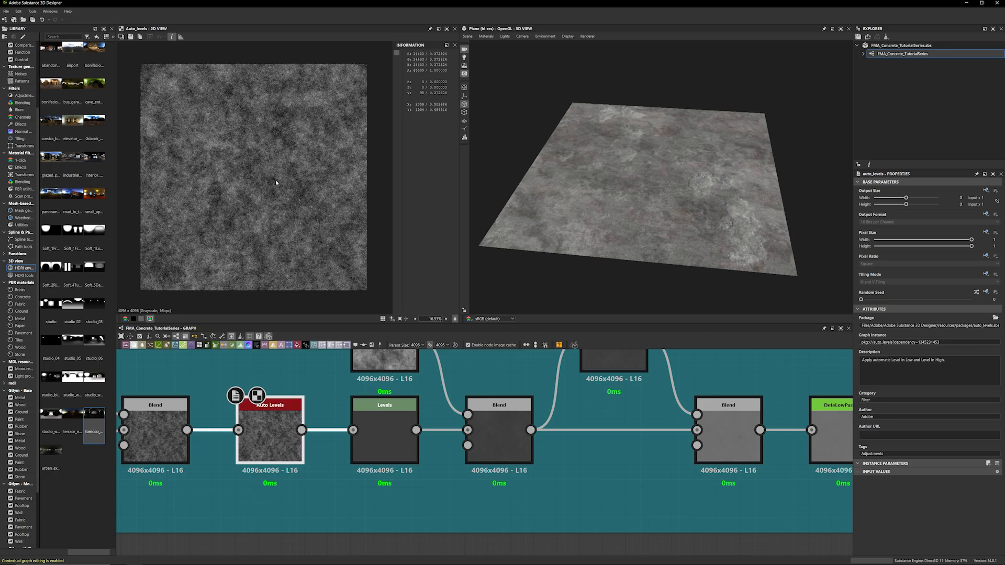
scroll(308, 170, up, 12)
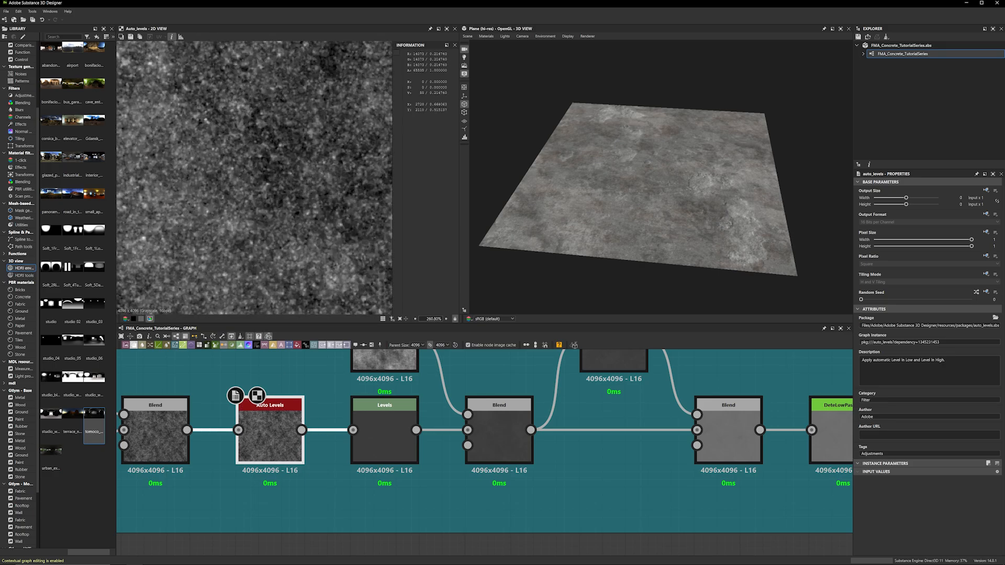
Add a Normal node above the Base Concrete Surface frame, feed it from the Levels output and preview it
scroll(388, 378, down, 4)
key(space)
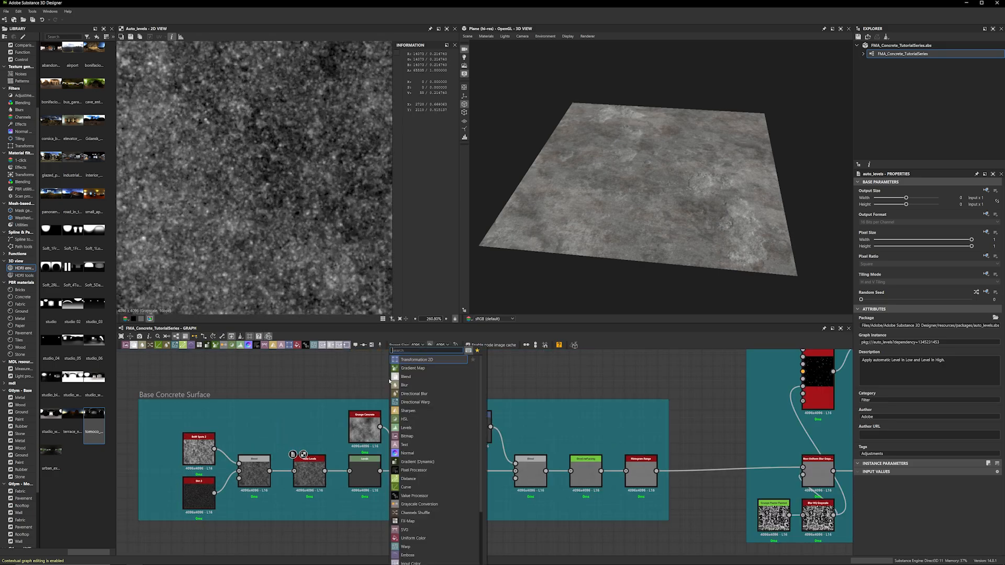
text(nor)
key(Return)
drag(380, 471, 407, 381)
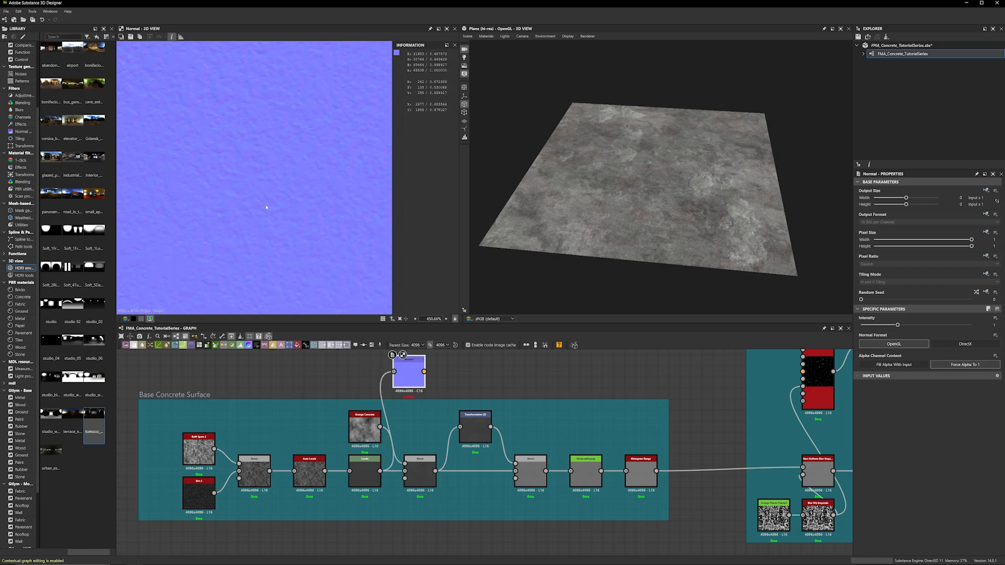
Set the Normal node's intensity to 20 and inspect the resulting surface detail in the 2D preview
text(20)
key(Return)
scroll(286, 187, down, 2)
scroll(286, 187, down, 2)
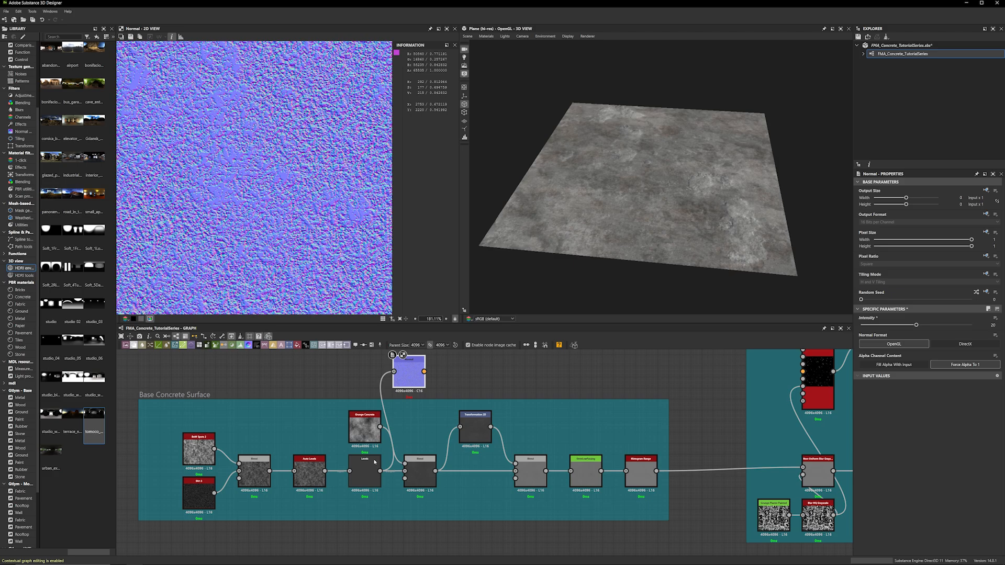
Preview the Levels node again, inspect the concrete plane up close, and delete the Normal node above the frame
double_click(374, 462)
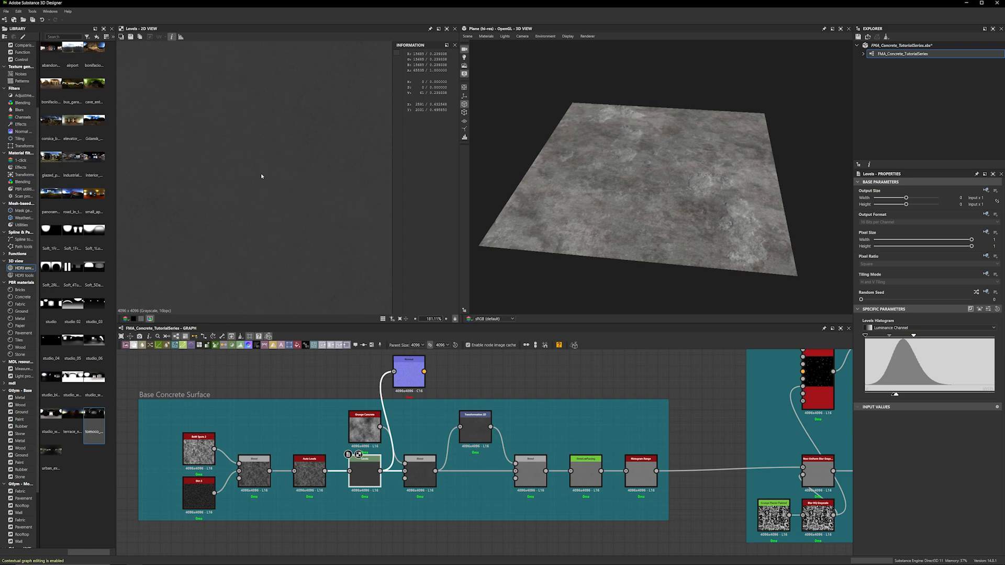
scroll(585, 173, up, 10)
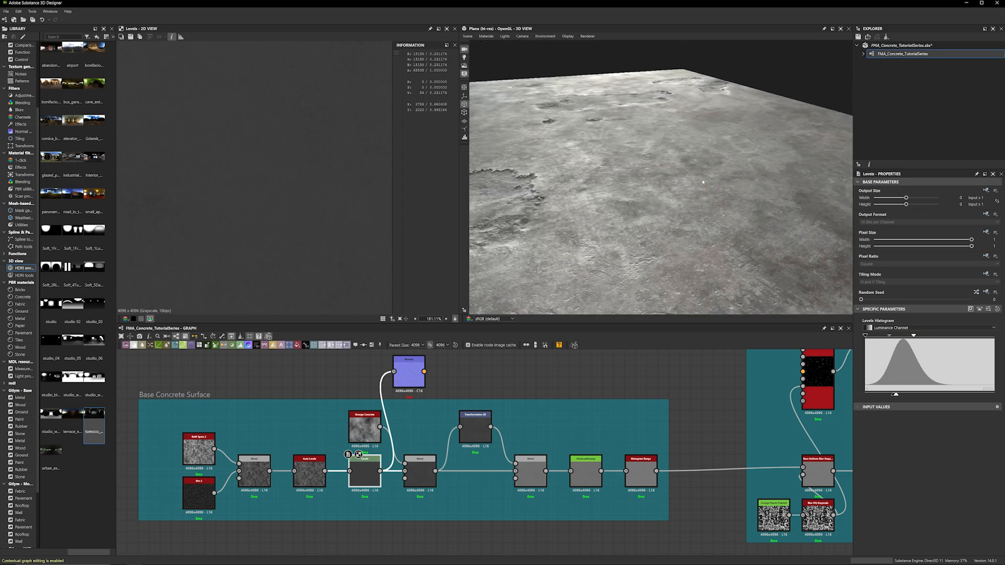
drag(703, 181, 640, 174)
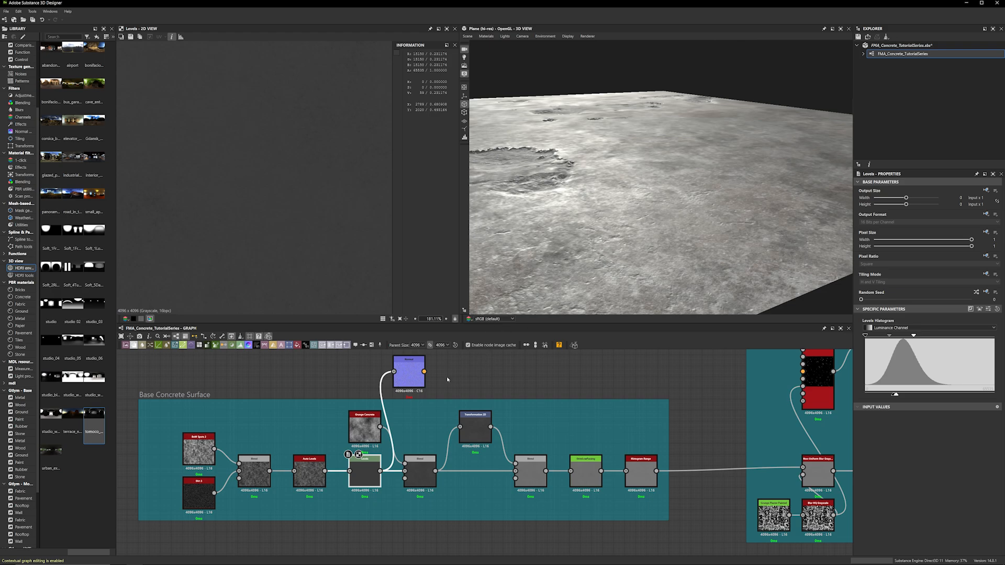
click(414, 369)
key(Delete)
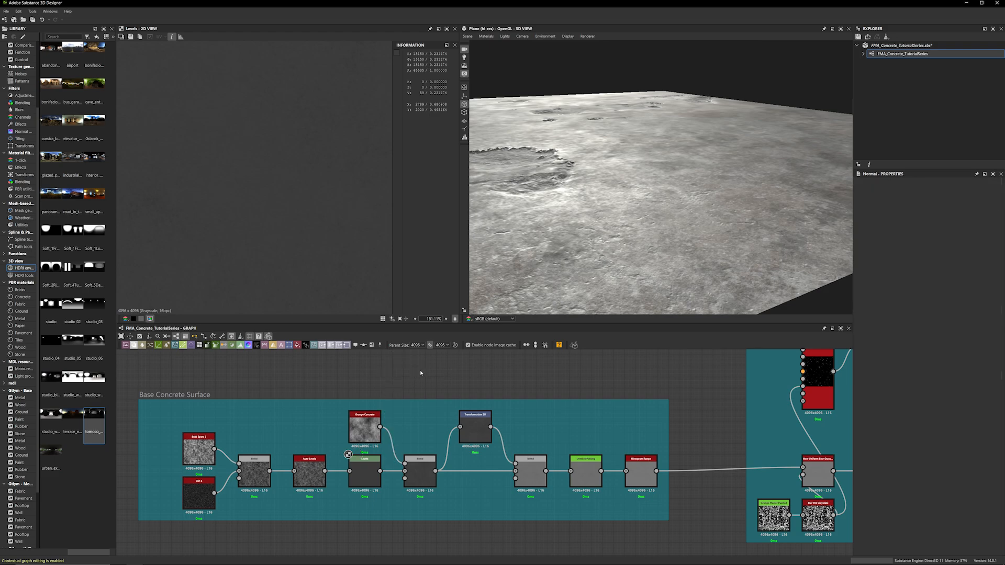
Preview the Histogram Range node and compare it with the Levels output and the concrete surface in the 3D view
alt+drag(610, 223, 647, 183)
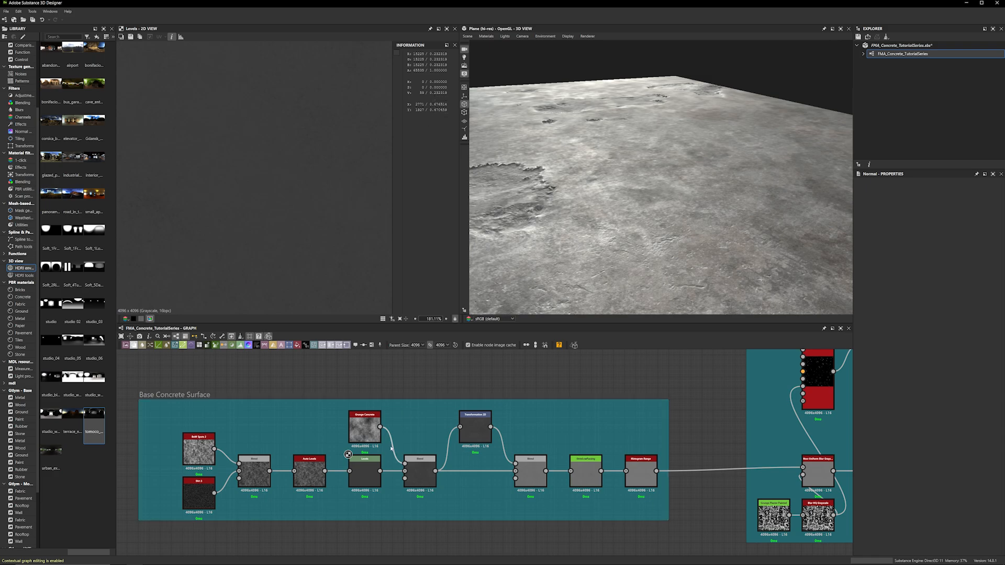
click(373, 473)
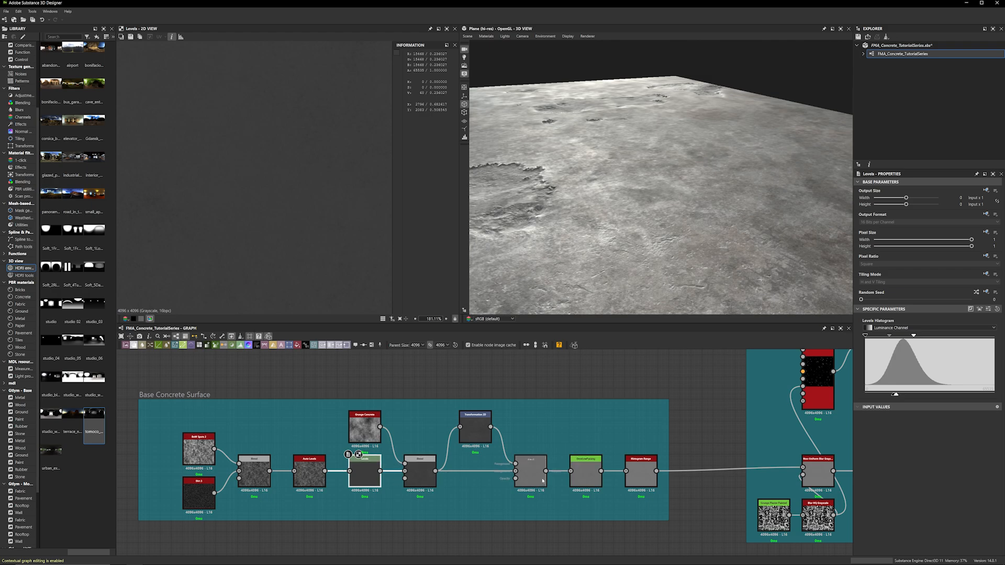
double_click(641, 473)
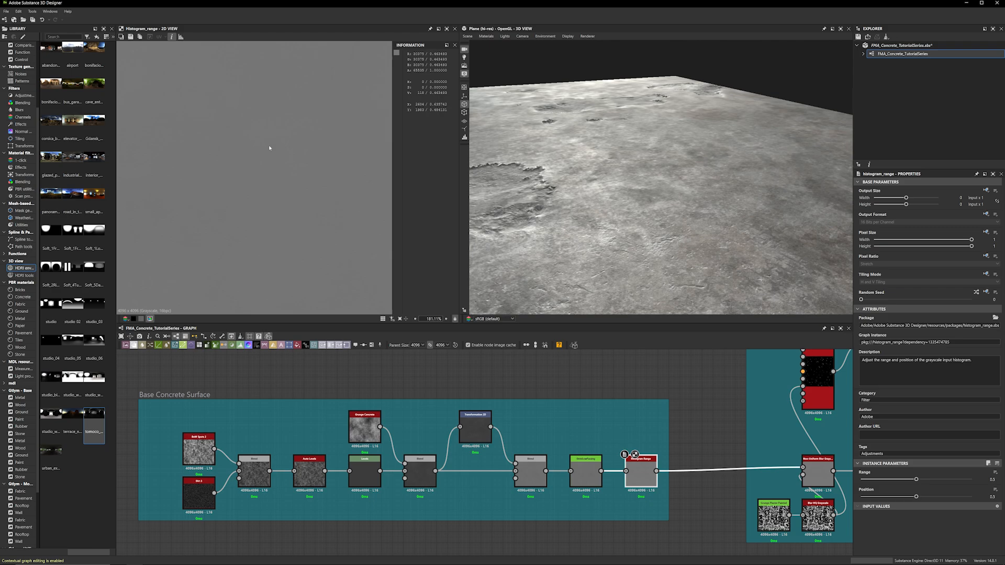
click(365, 471)
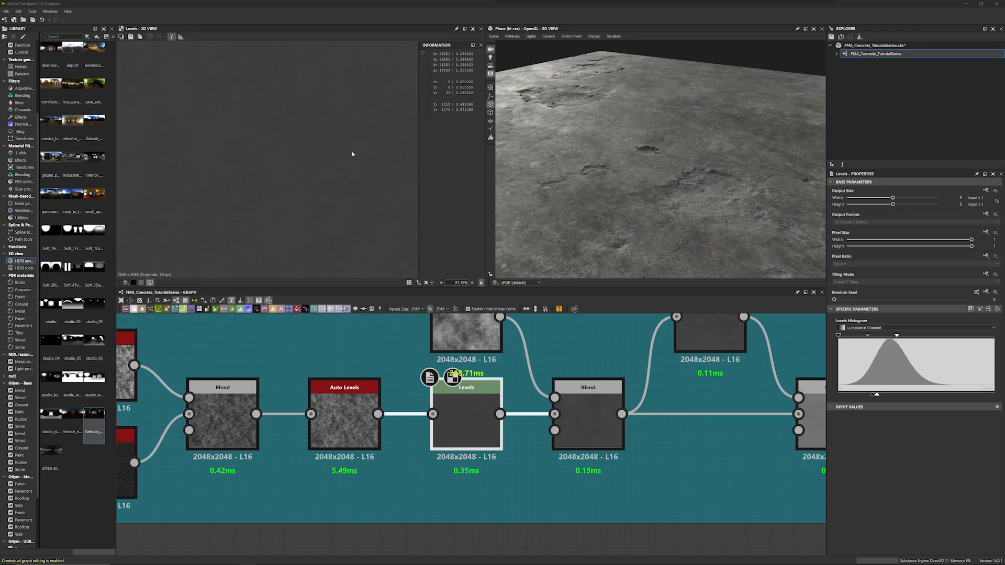
drag(581, 230, 609, 208)
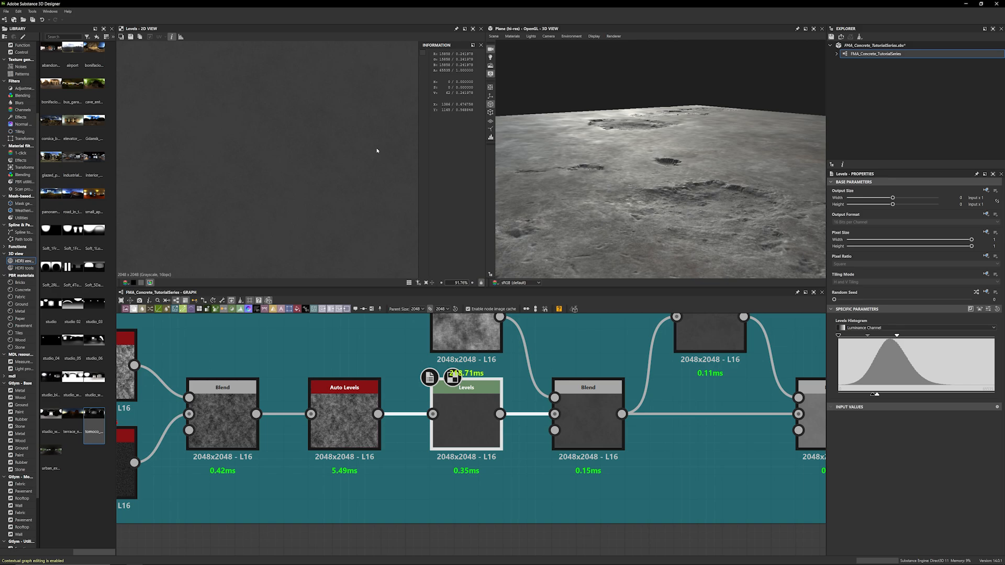
Open the Default material's properties for the 3D view and raise its Tessellation Factor to 16
click(516, 37)
mouse_move(523, 43)
click(647, 54)
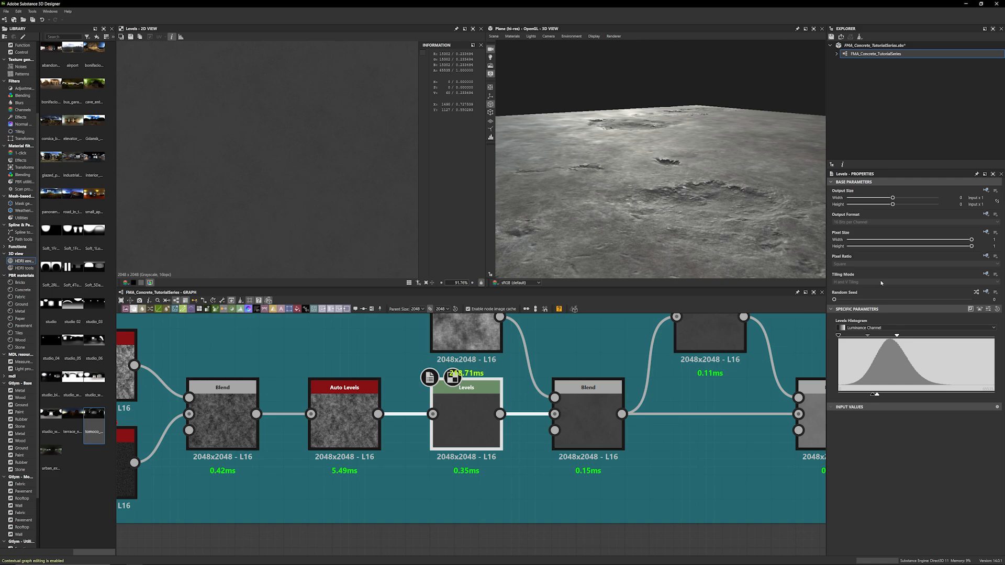
scroll(936, 498, down, 8)
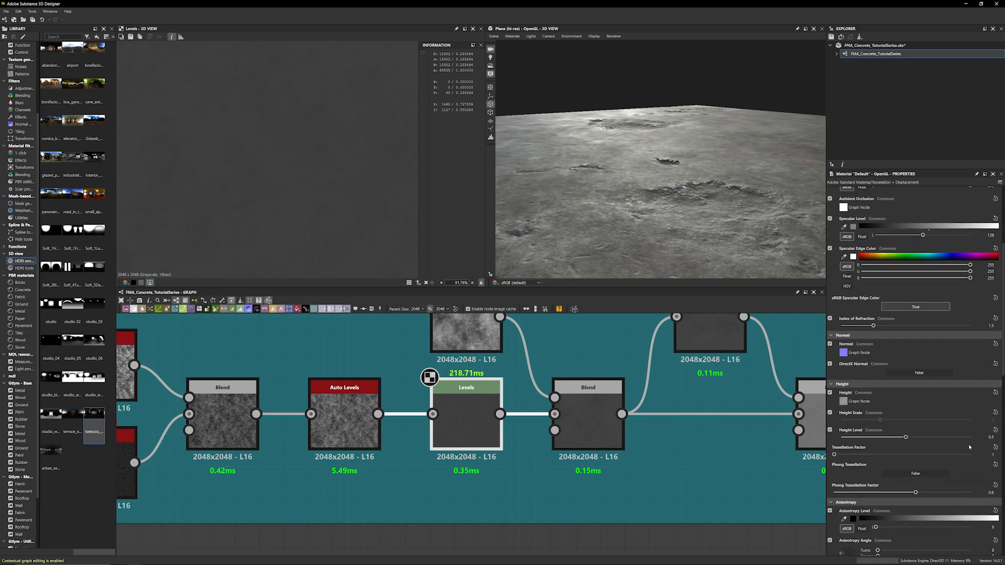
scroll(968, 444, down, 3)
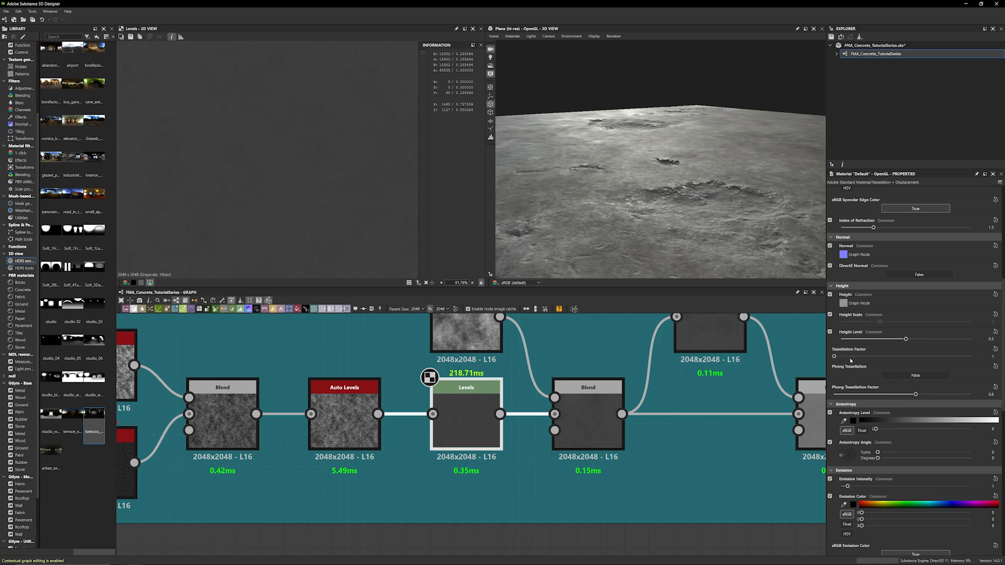
drag(850, 360, 970, 357)
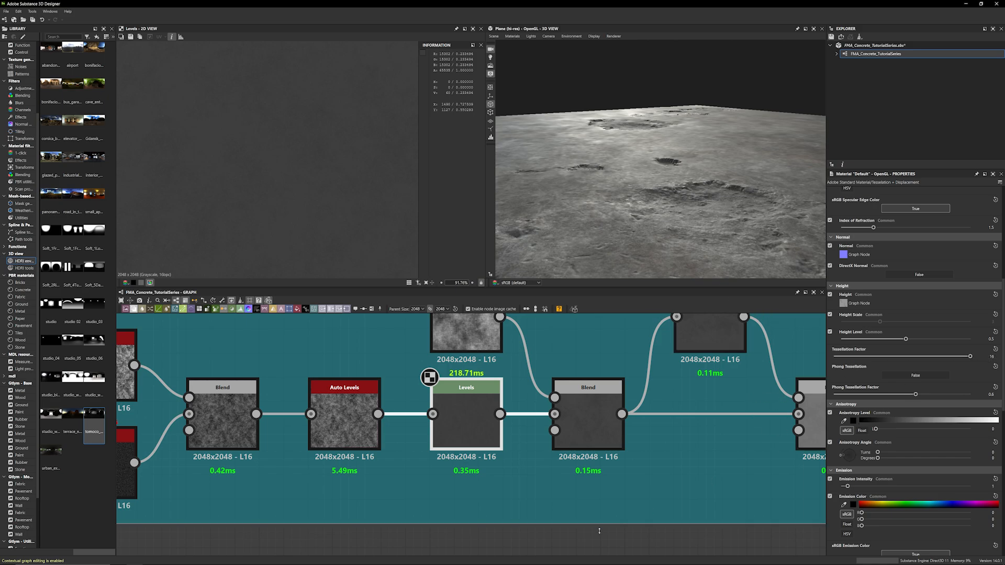
Preview the Blend node that combines the Levels output with Grunge Concrete
scroll(549, 502, down, 2)
click(545, 487)
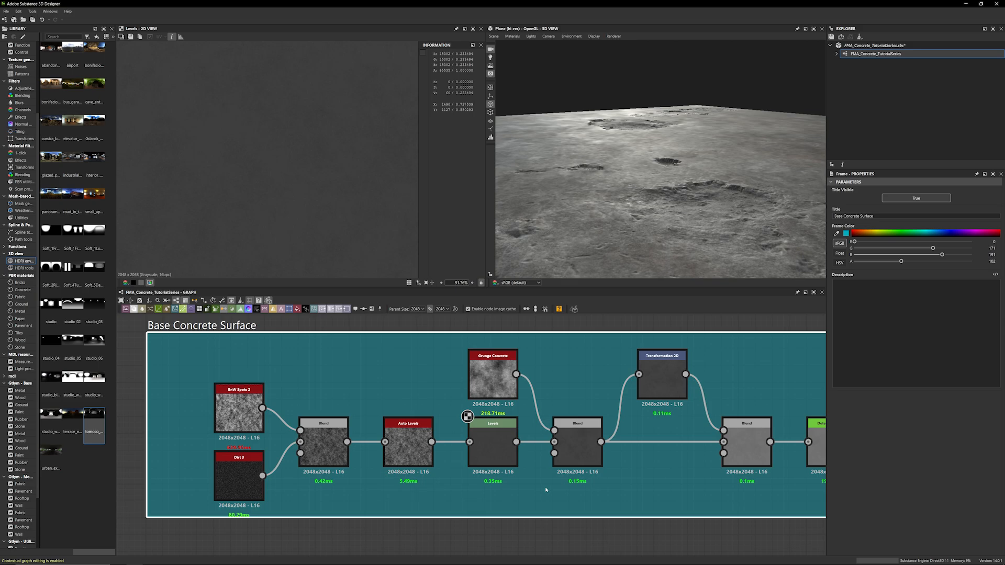
click(572, 457)
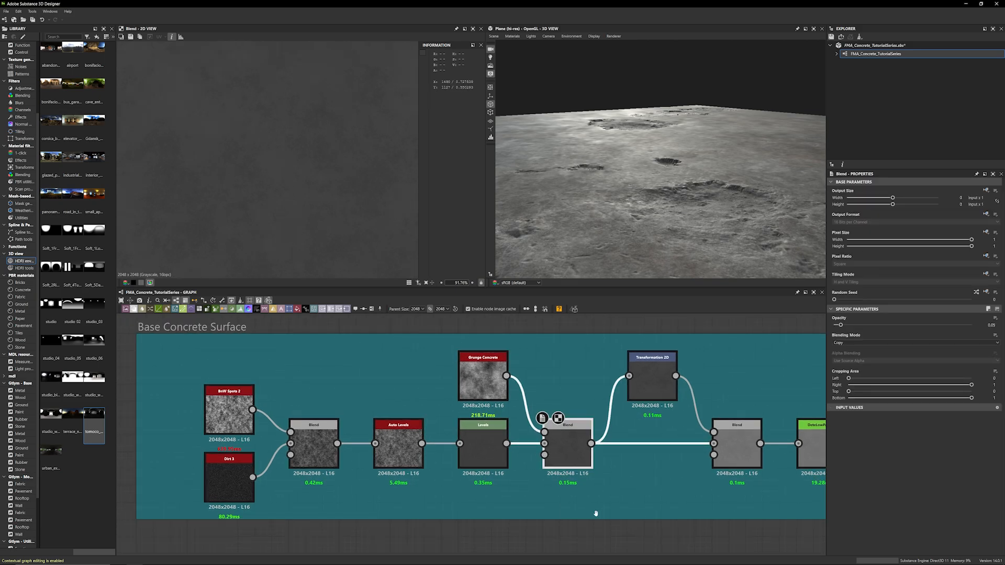
middle_drag(596, 513, 557, 515)
scroll(549, 445, up, 2)
middle_drag(447, 370, 436, 389)
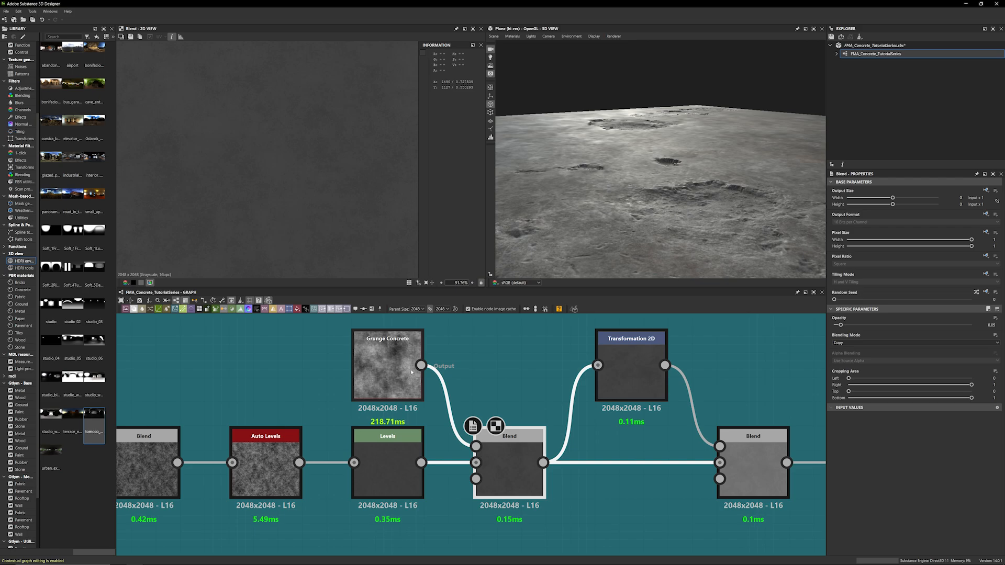
Preview the Grunge Concrete node and review its instance parameters
double_click(412, 372)
scroll(908, 411, down, 1)
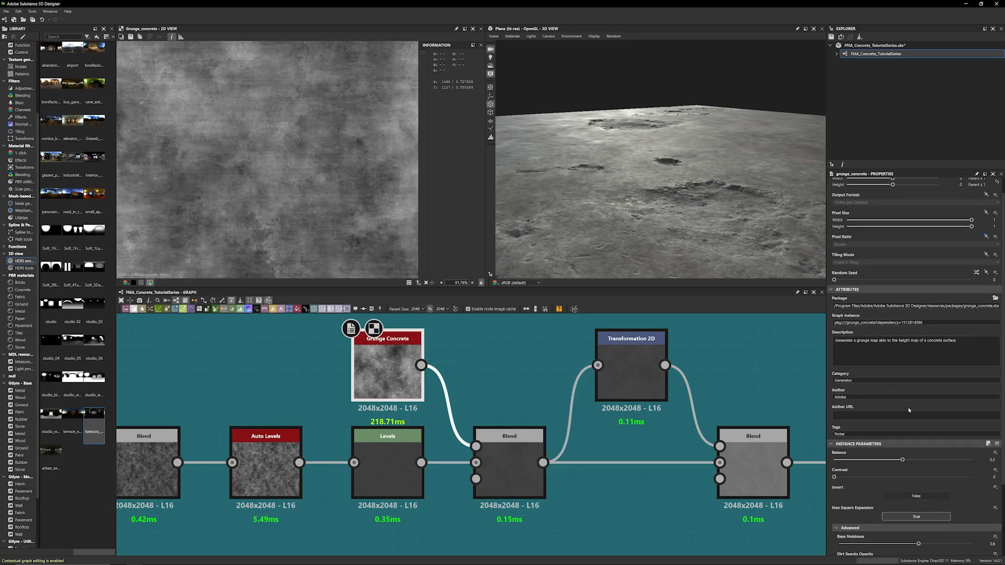
scroll(909, 411, down, 1)
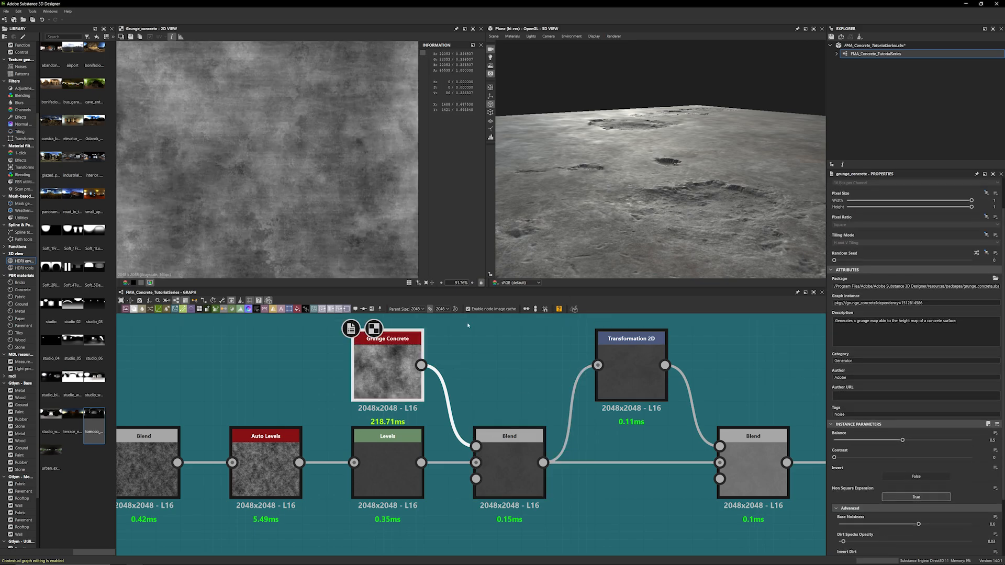
Search the node library for "grunge con" to browse the available grunge maps without adding one
scroll(501, 345, down, 3)
click(501, 344)
key(space)
text(grung)
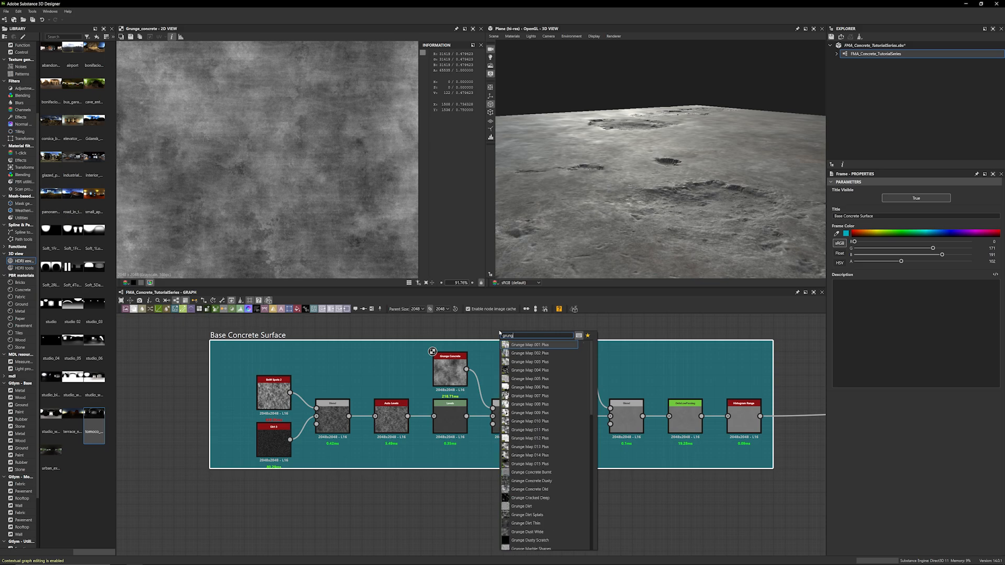
text(e con)
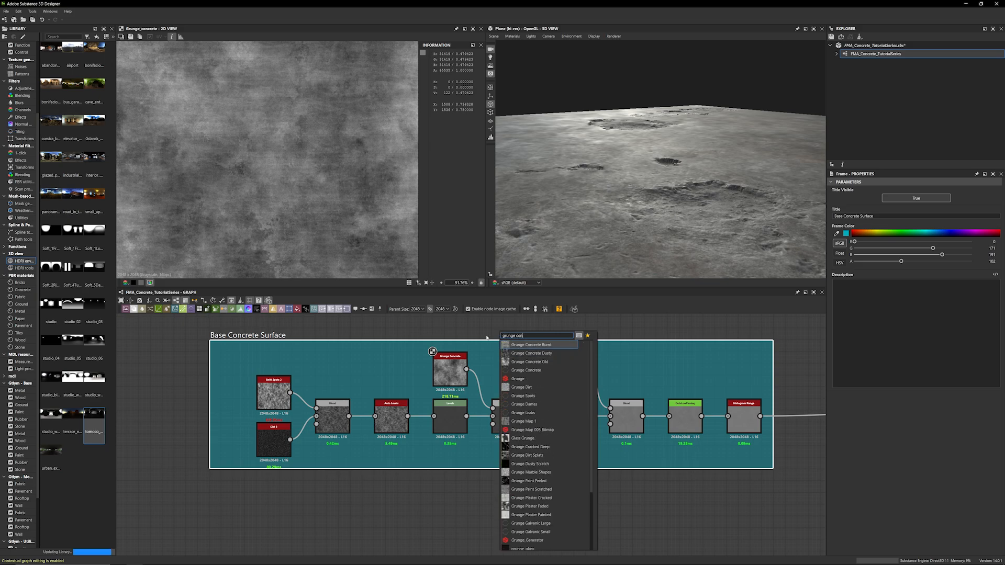
key(Escape)
Return to the Blend node fed by Grunge Concrete, check its opacity setting and examine the surface in the 3D view
scroll(501, 366, up, 5)
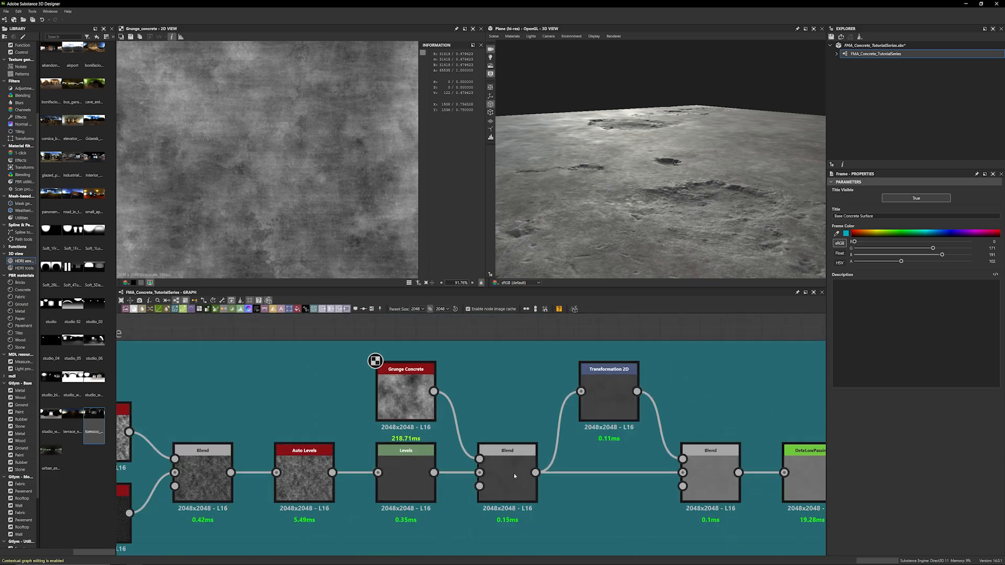
click(513, 482)
double_click(513, 482)
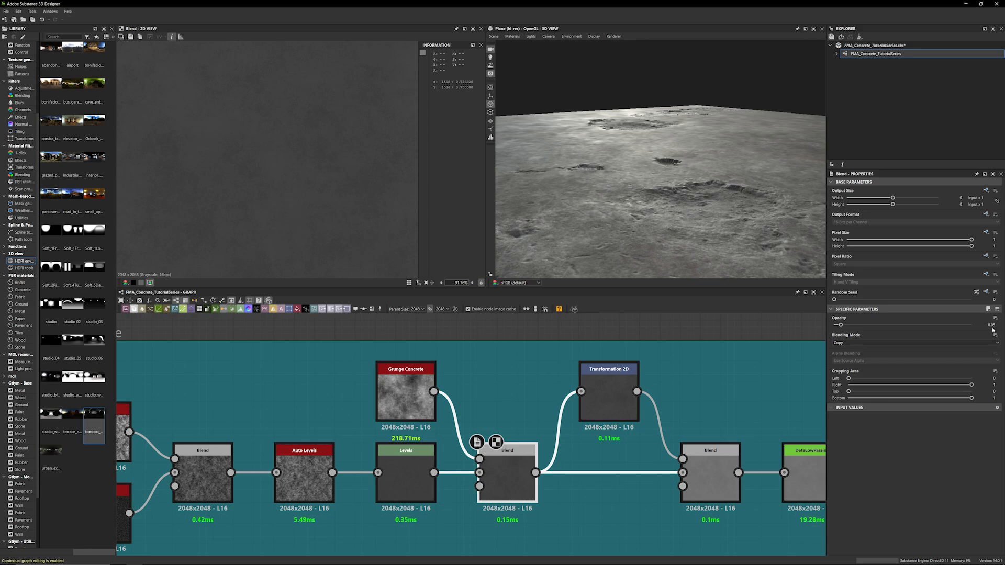
mouse_move(708, 237)
mouse_down()
mouse_move(730, 244)
mouse_move(696, 228)
mouse_up()
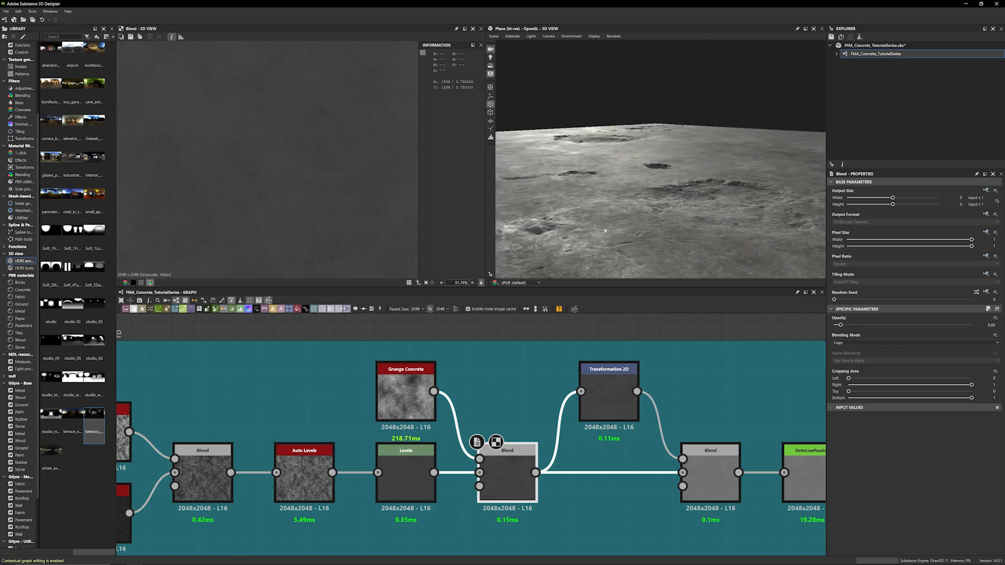
Preview the Transformation 2D node in full and display its matrix values beneath it in the graph
middle_drag(631, 397, 506, 398)
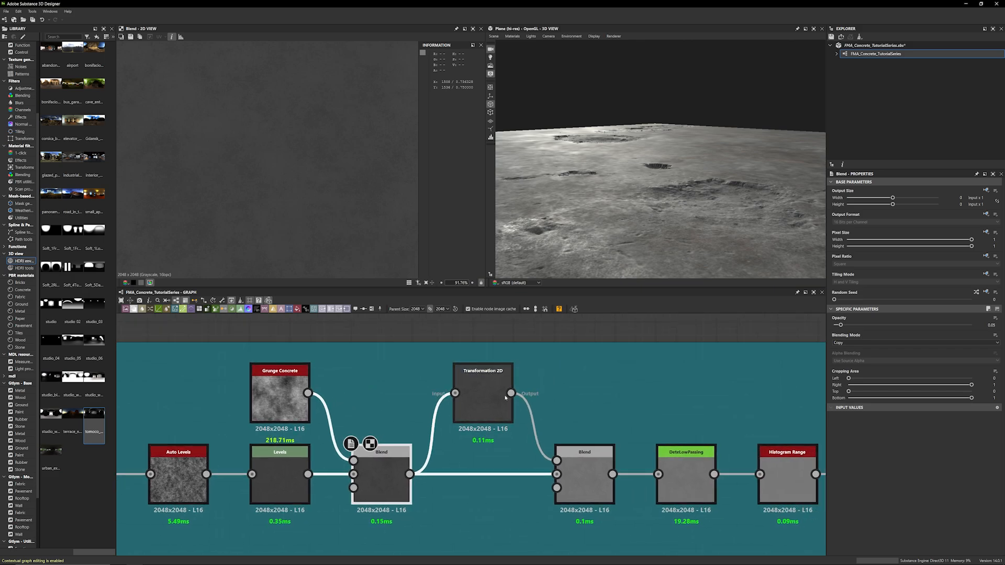
click(503, 399)
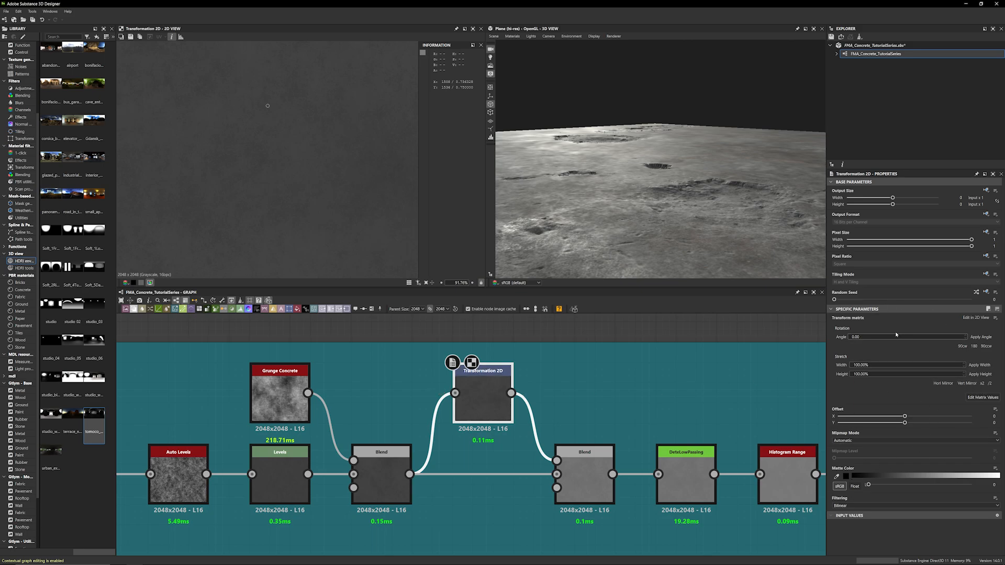
click(559, 310)
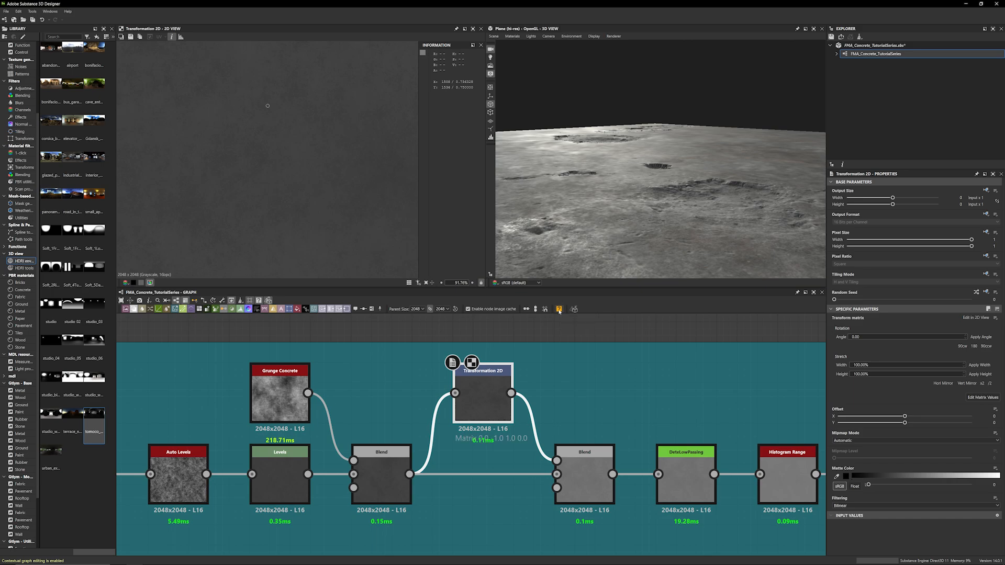
drag(477, 406, 480, 385)
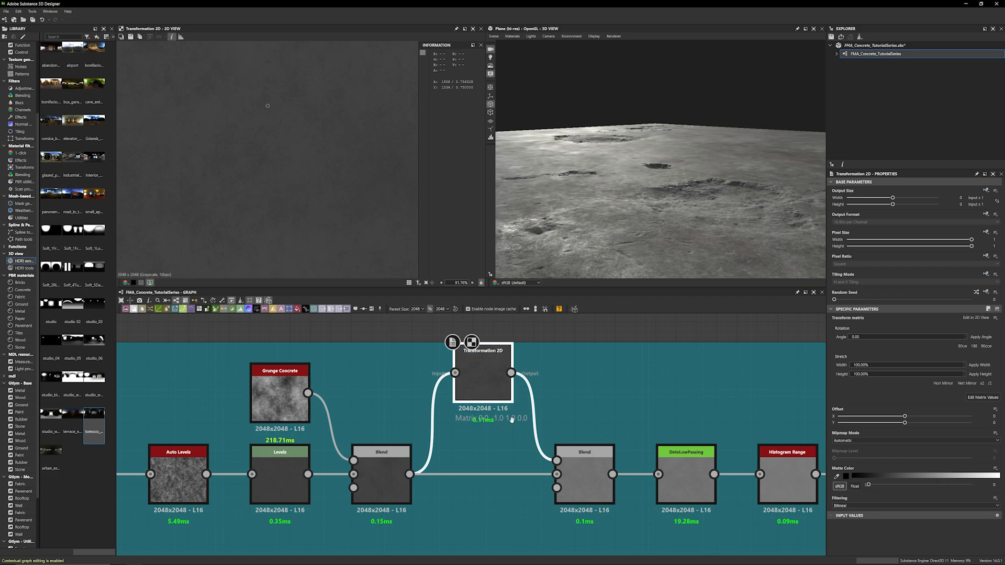
key(ctrl+z)
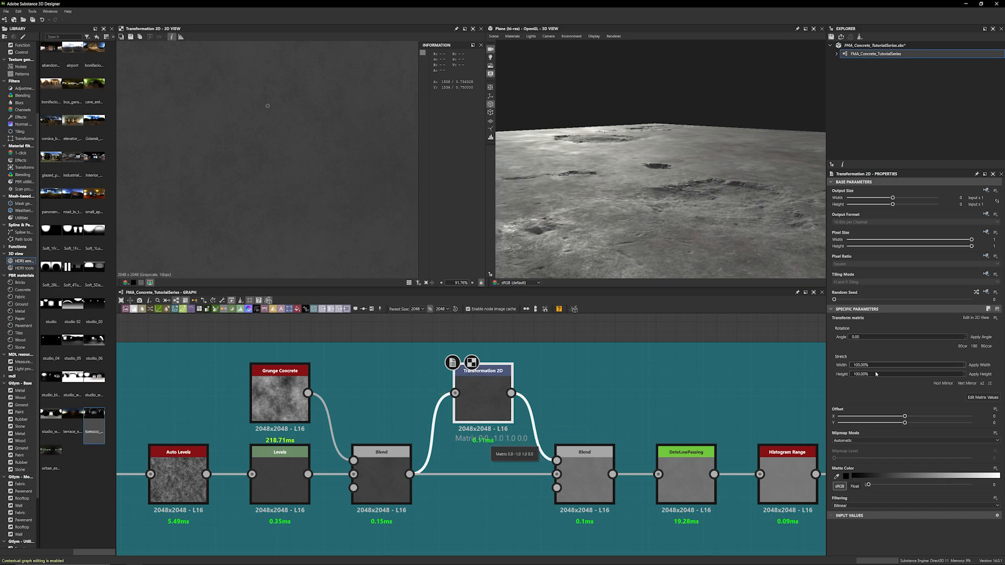
key(f)
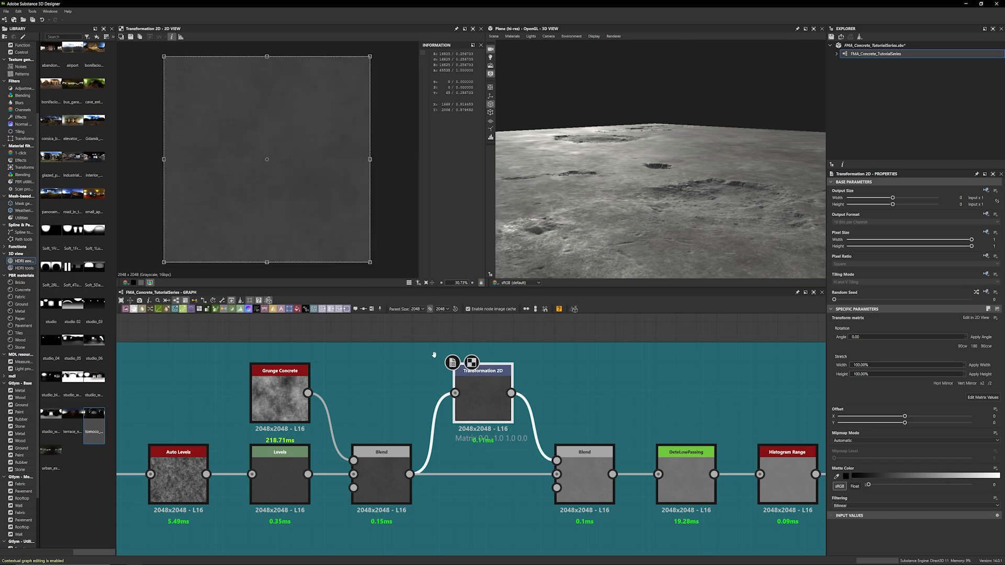
Preview the Blend node that combines the Transformation 2D output with the untransformed surface and examine its blending settings and noise detail
scroll(599, 382, down, 1)
click(588, 465)
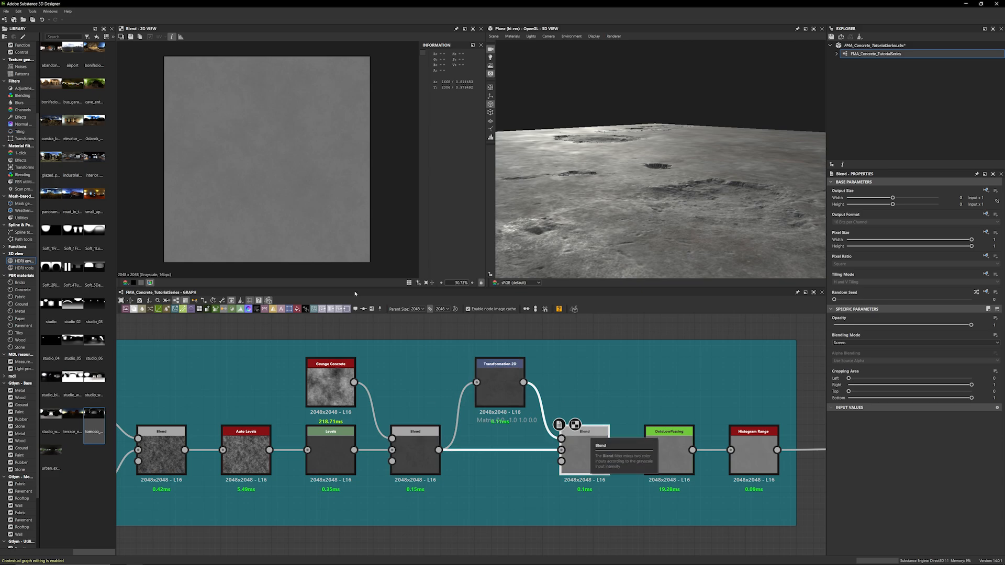
scroll(292, 219, up, 3)
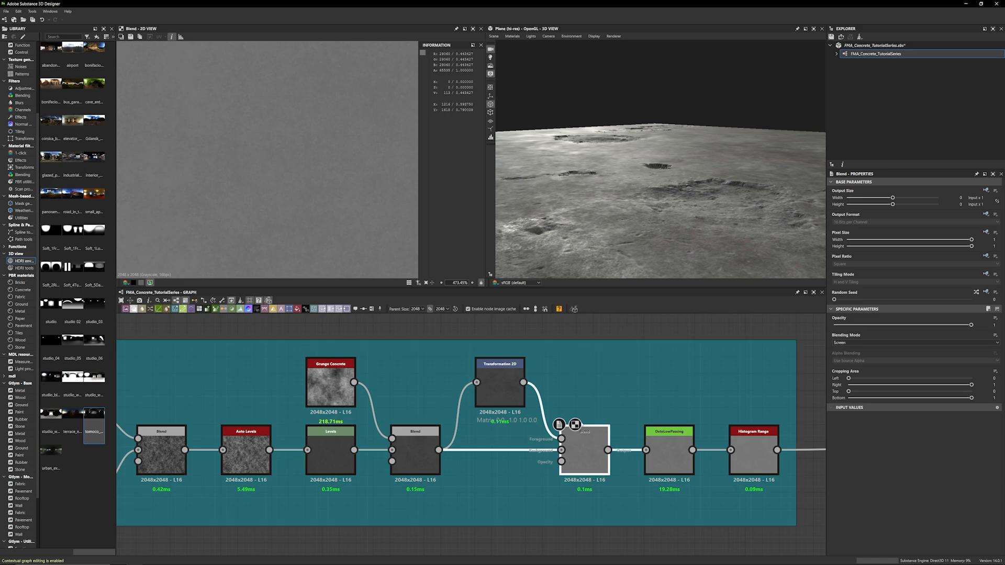
click(610, 328)
click(590, 321)
scroll(780, 323, down, 2)
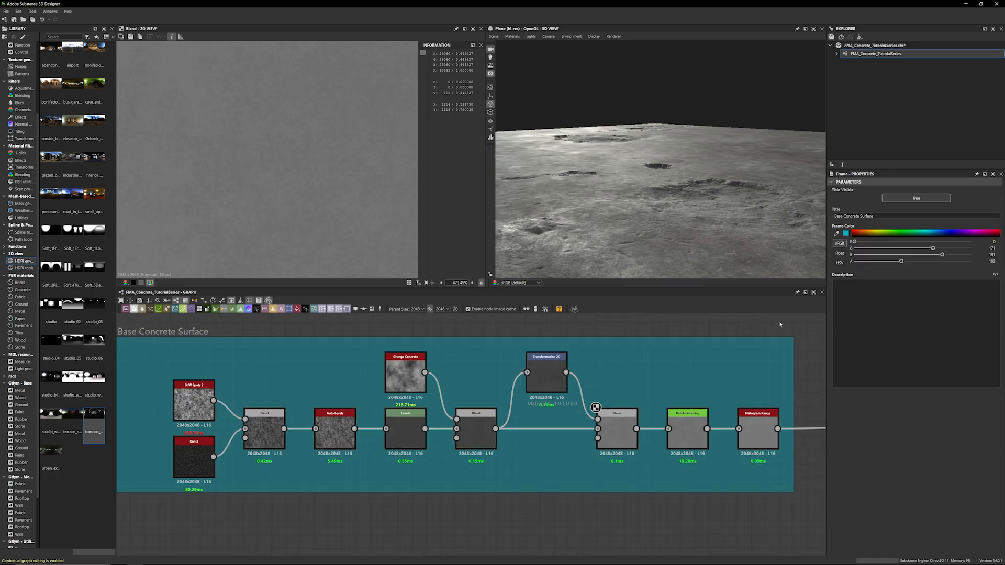
middle_drag(742, 341, 651, 375)
scroll(638, 380, up, 2)
click(529, 464)
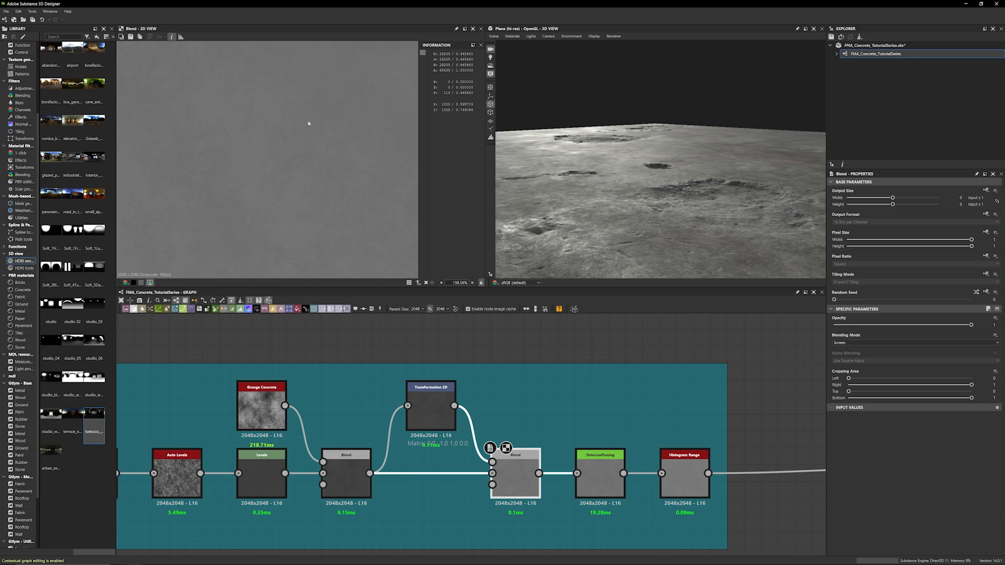
Preview the DeteLowPassing node after the Blend and examine its low-pass parameters and the effect on the surface noise
click(616, 334)
middle_drag(756, 462, 699, 441)
scroll(700, 441, up, 3)
middle_drag(704, 406, 721, 362)
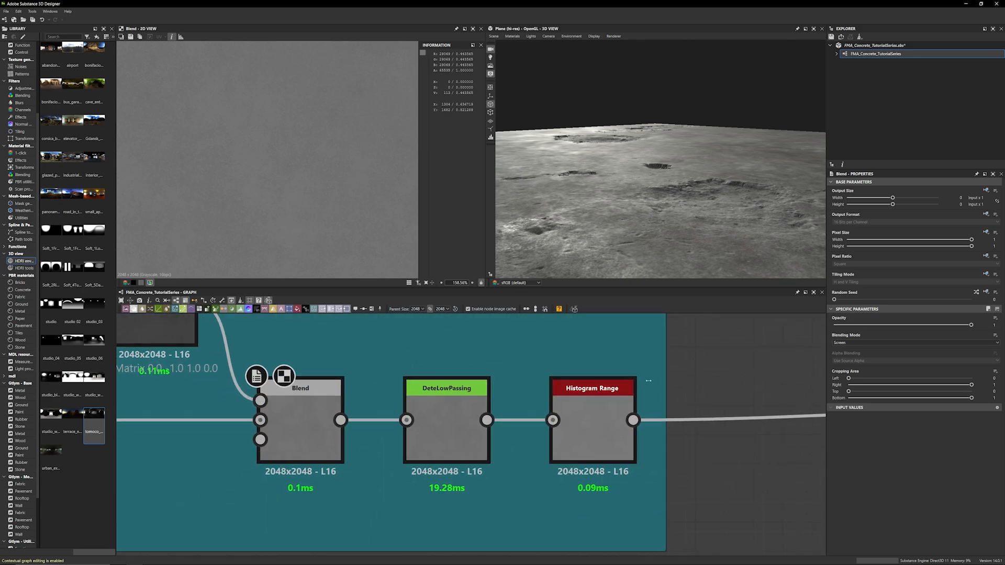
scroll(464, 415, down, 1)
double_click(464, 415)
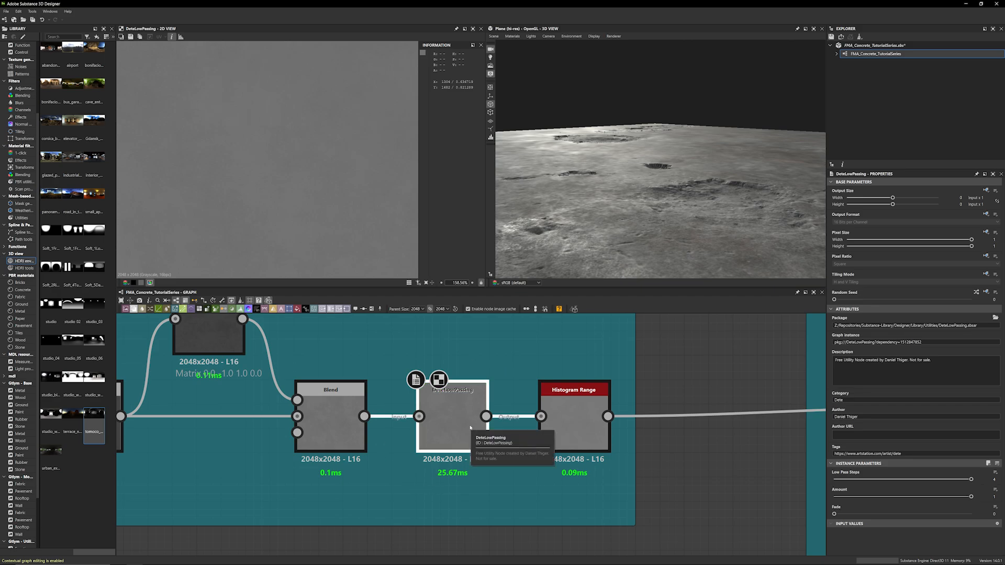
scroll(717, 372, down, 5)
scroll(702, 401, up, 5)
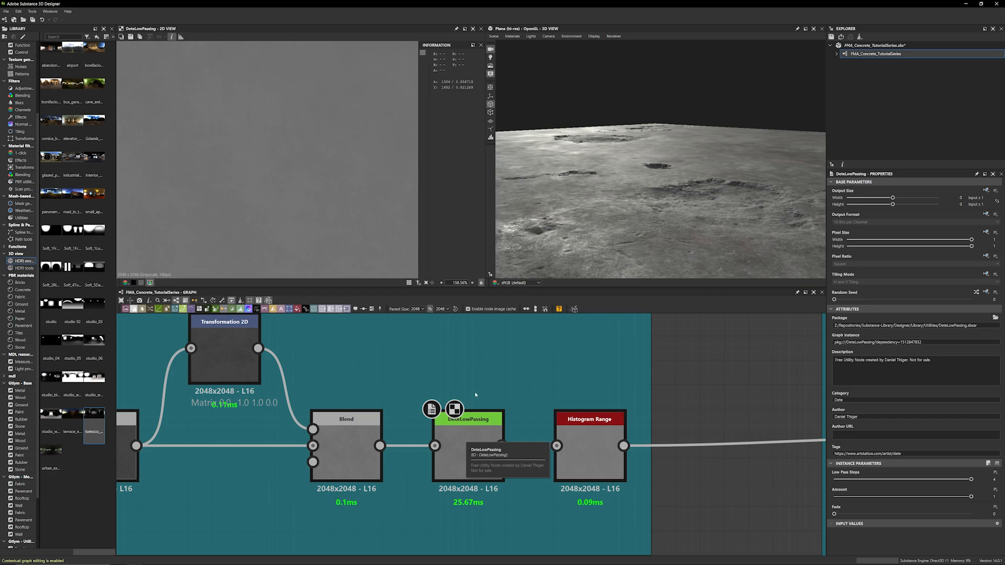
click(480, 429)
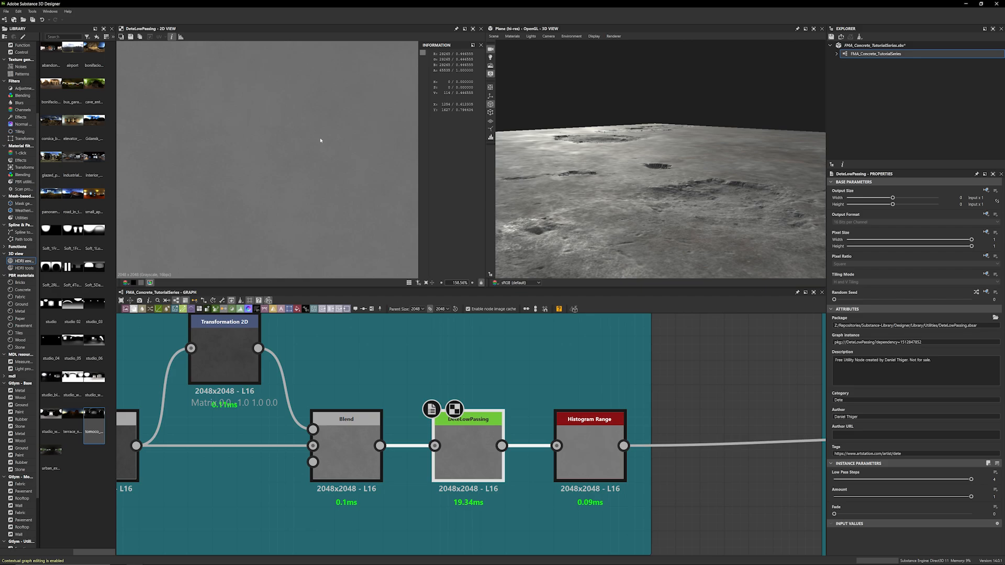
scroll(322, 182, up, 5)
Add a Histogram Equalize node above DeteLowPassing, feed it from the Blend output and preview the amplified noise
middle_drag(681, 400, 644, 425)
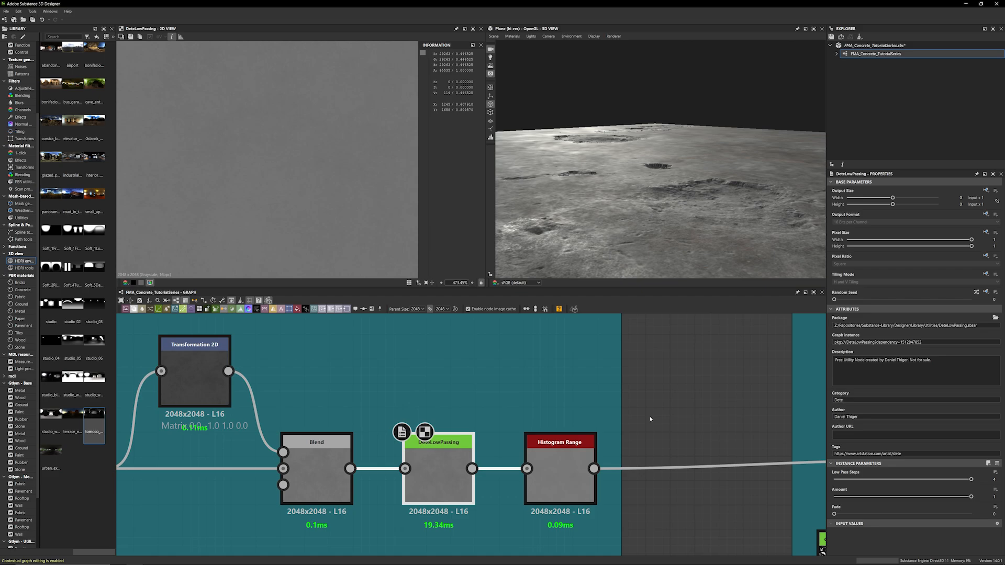
key(space)
text(hist)
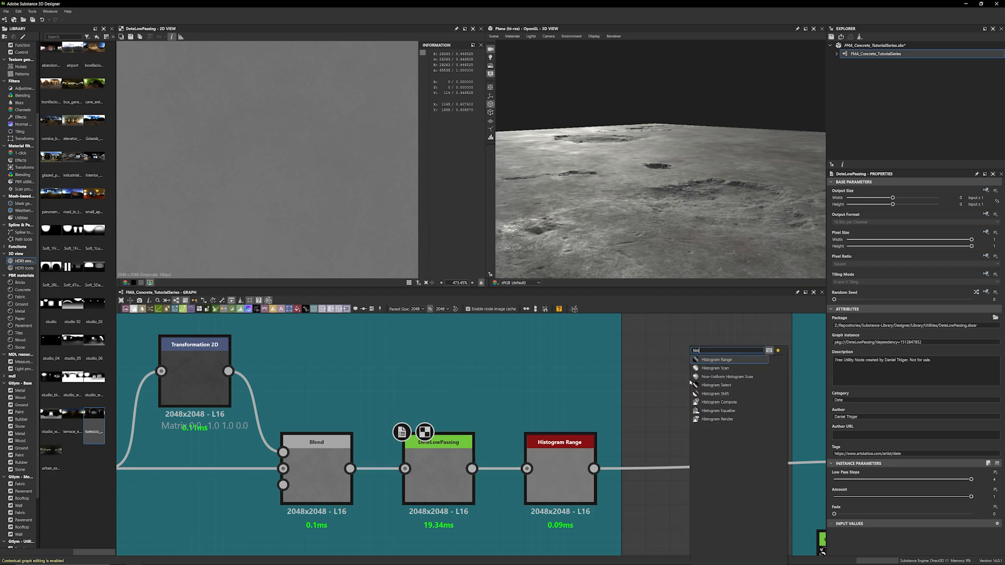
text(o)
click(723, 410)
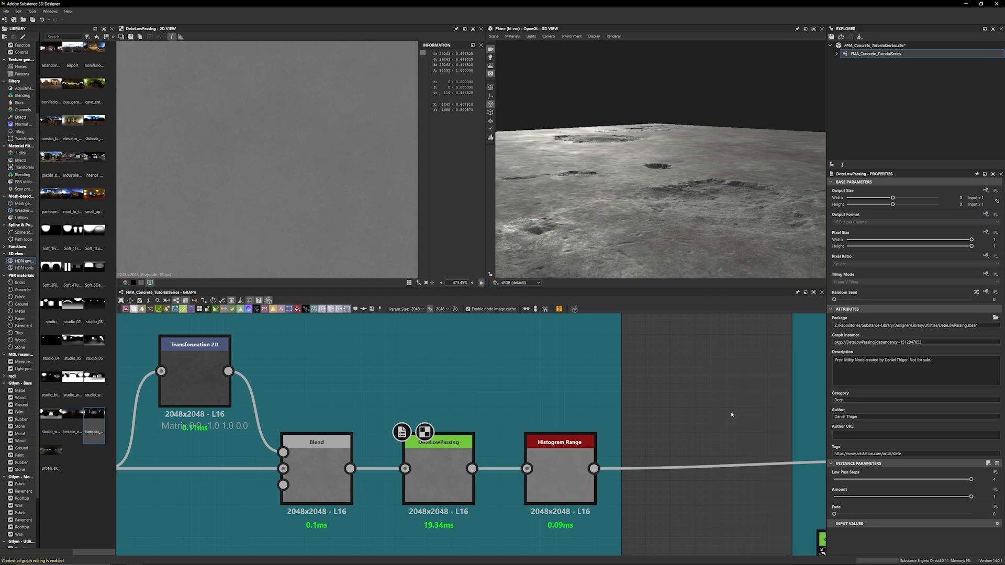
drag(359, 468, 447, 386)
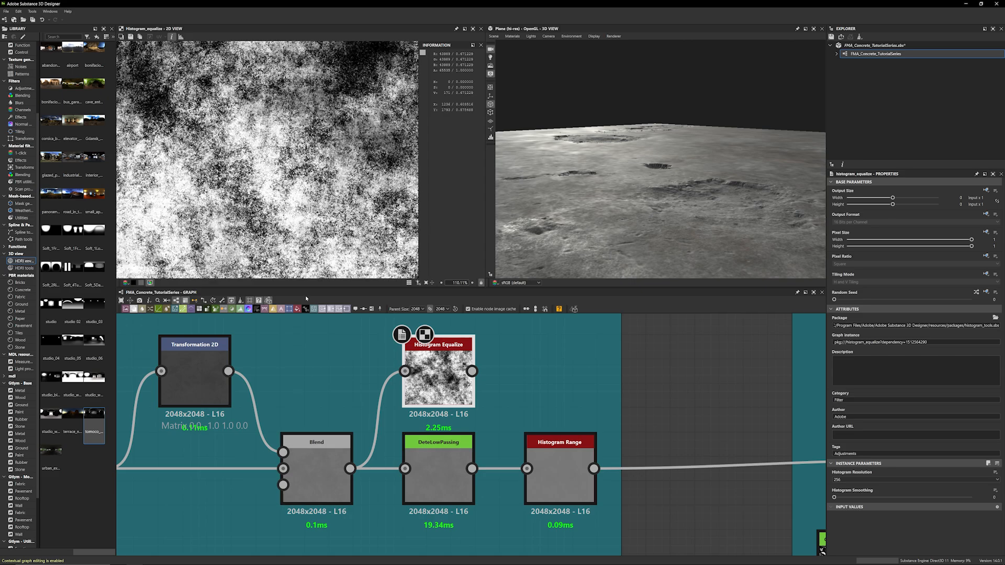
scroll(306, 218, down, 2)
scroll(305, 218, up, 2)
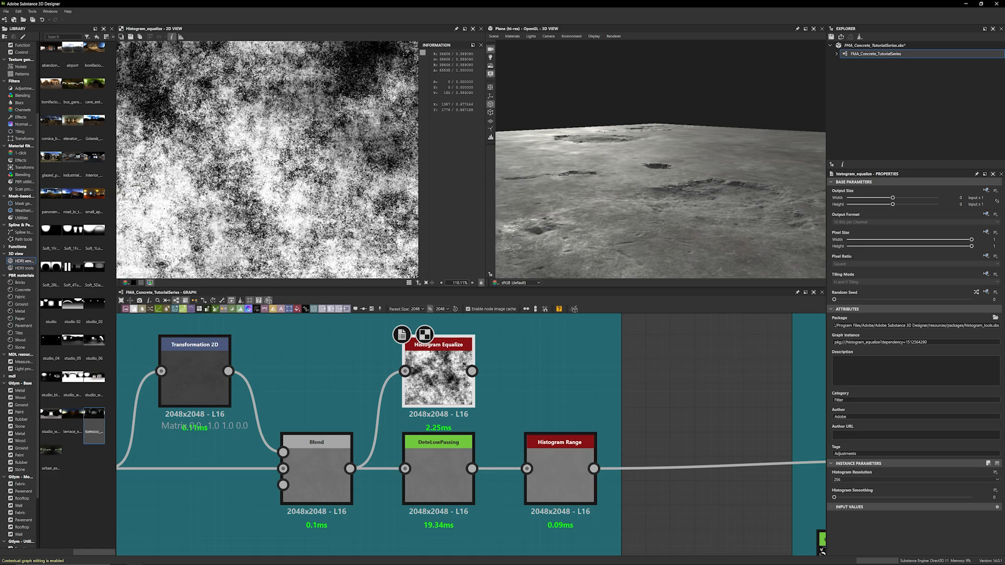
Alternate the Histogram Equalize input between the Blend and DeteLowPassing outputs to compare their noise, leaving it connected to DeteLowPassing
scroll(306, 218, up, 3)
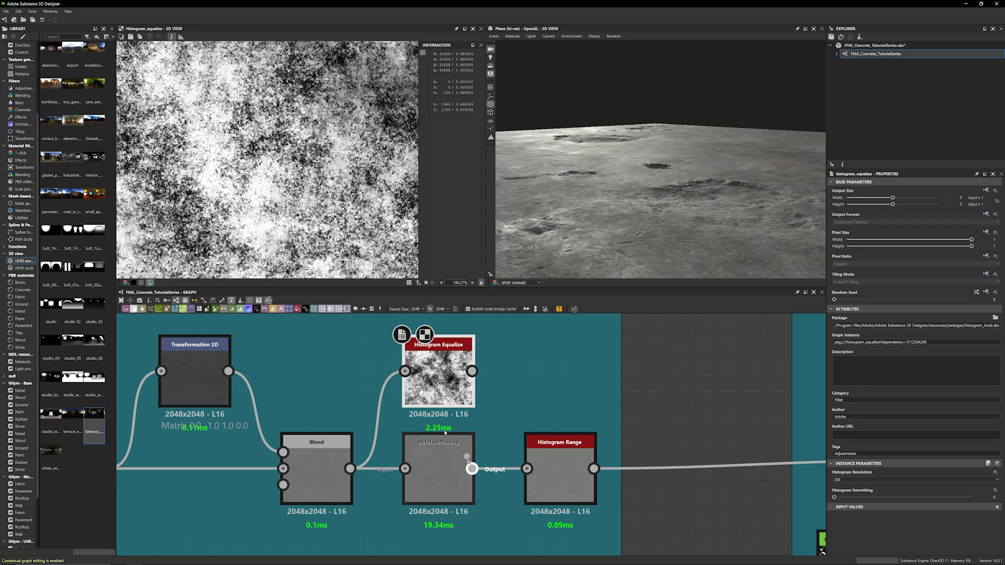
drag(472, 468, 405, 371)
drag(350, 469, 405, 371)
drag(472, 469, 405, 371)
middle_drag(278, 115, 268, 228)
scroll(283, 157, down, 1)
scroll(288, 173, down, 1)
scroll(268, 228, up, 1)
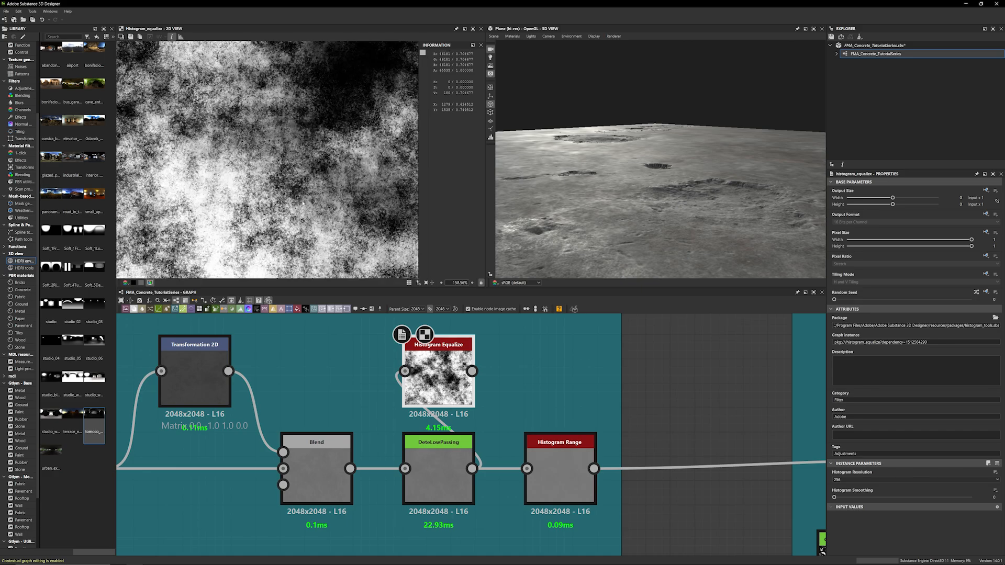
drag(350, 468, 429, 353)
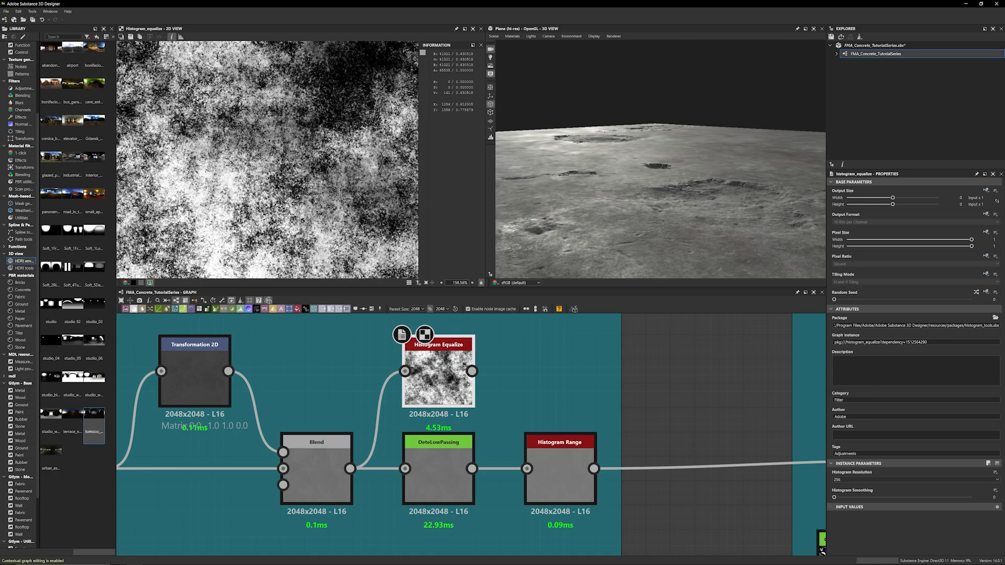
scroll(217, 95, down, 3)
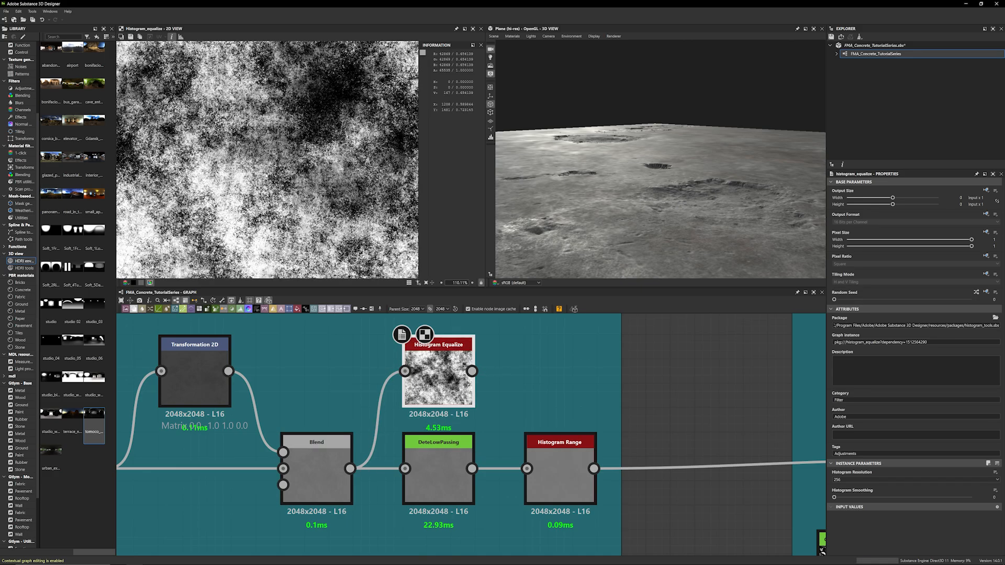
drag(471, 469, 405, 371)
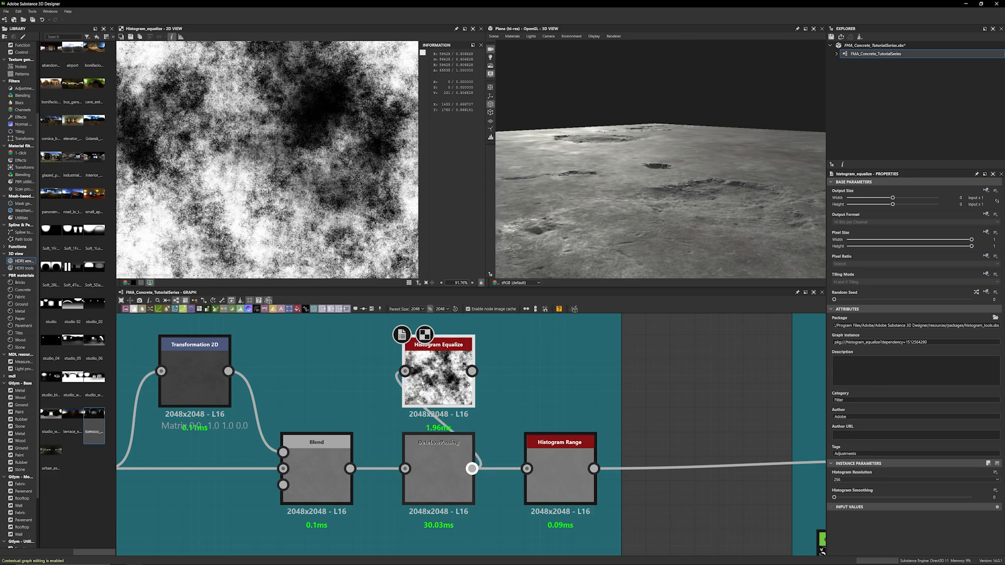
scroll(266, 126, down, 3)
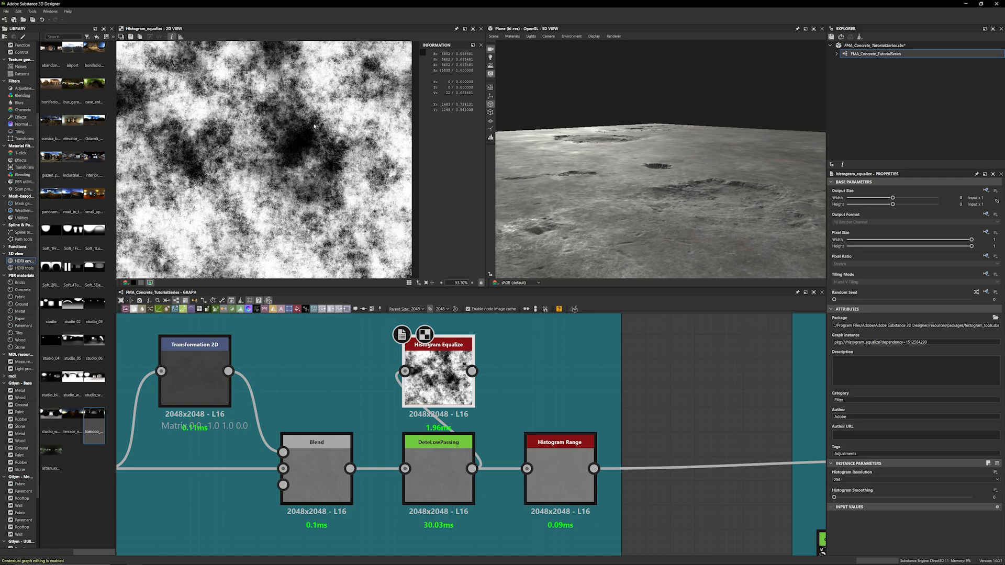
Compare the DeteLowPassing and Histogram Equalize previews and move Histogram Equalize outside the frame, beyond Histogram Range
double_click(438, 461)
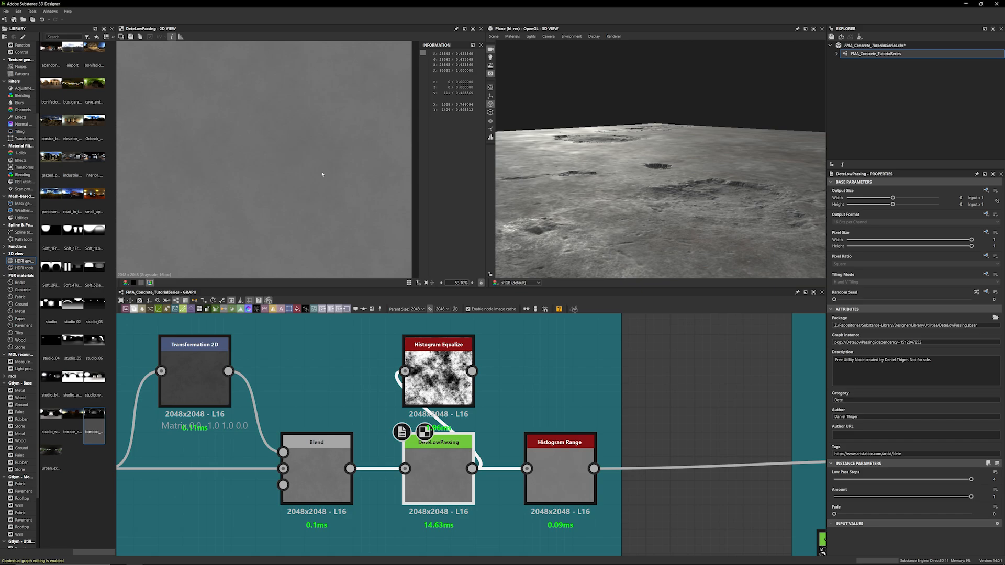
double_click(438, 377)
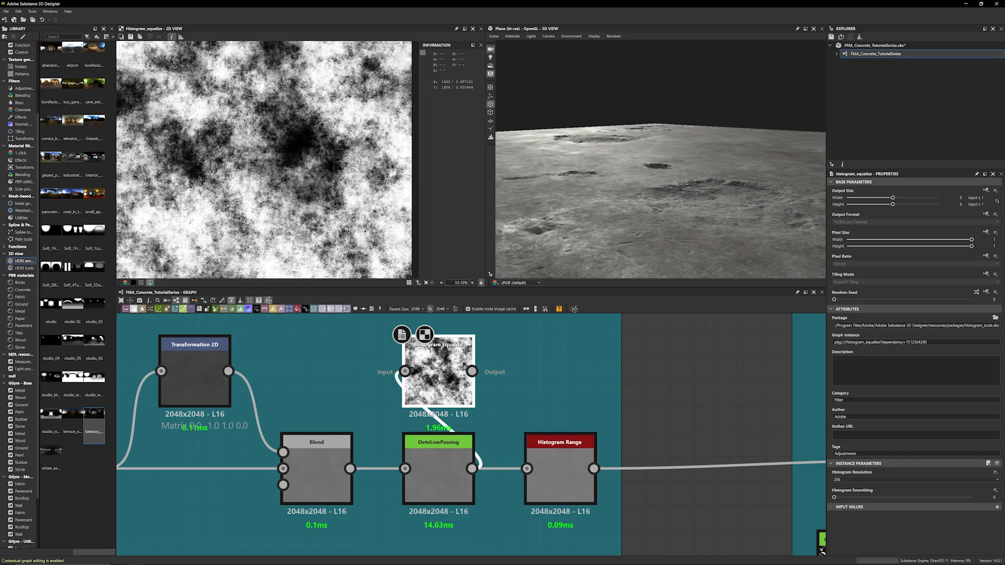
middle_drag(621, 373, 555, 365)
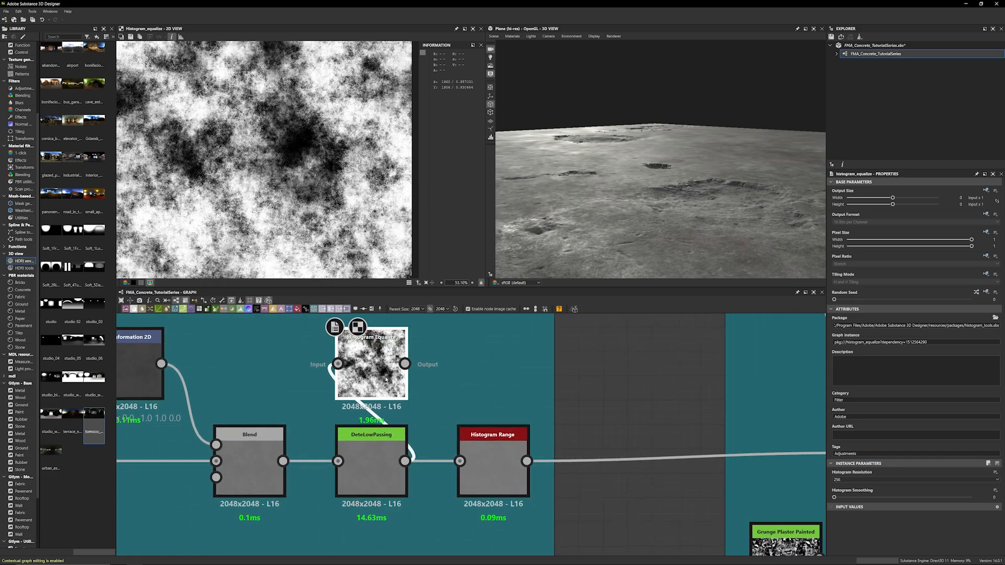
drag(385, 380, 631, 379)
middle_drag(656, 346, 586, 350)
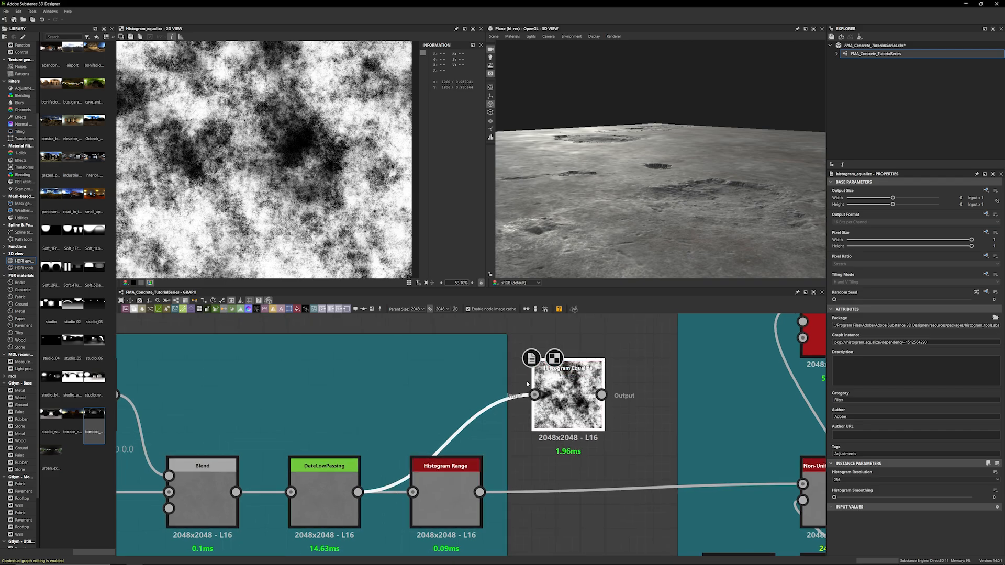
middle_drag(520, 434, 513, 415)
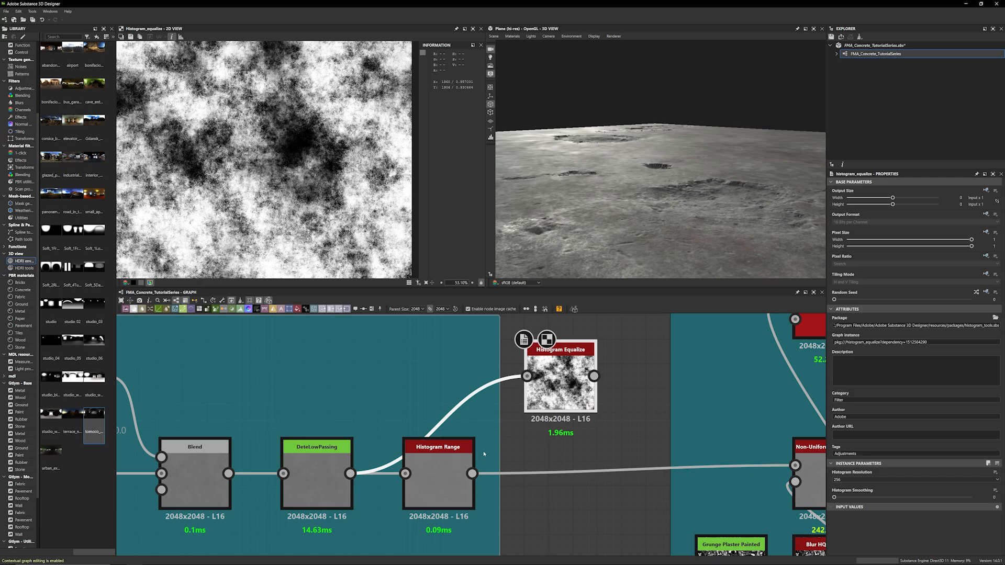
Compare the Histogram Range preview with DeteLowPassing and set the Histogram Range position to 0.52
double_click(433, 469)
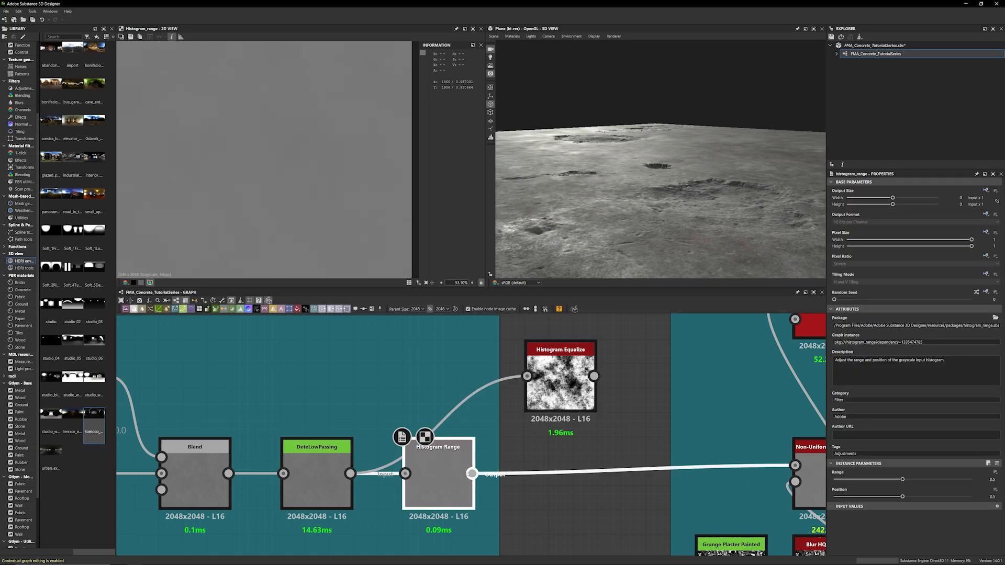
middle_drag(455, 467, 448, 446)
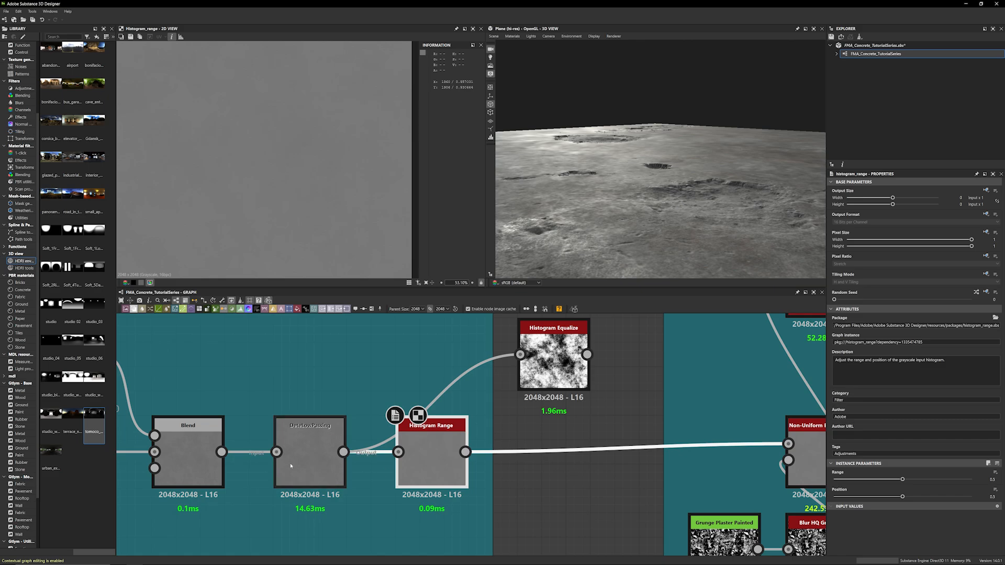
double_click(309, 460)
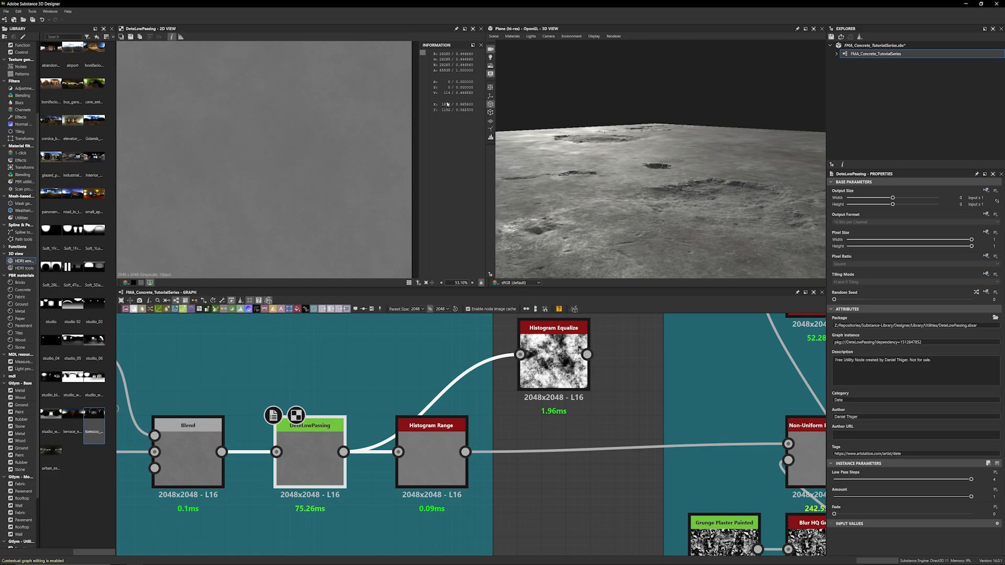
double_click(432, 458)
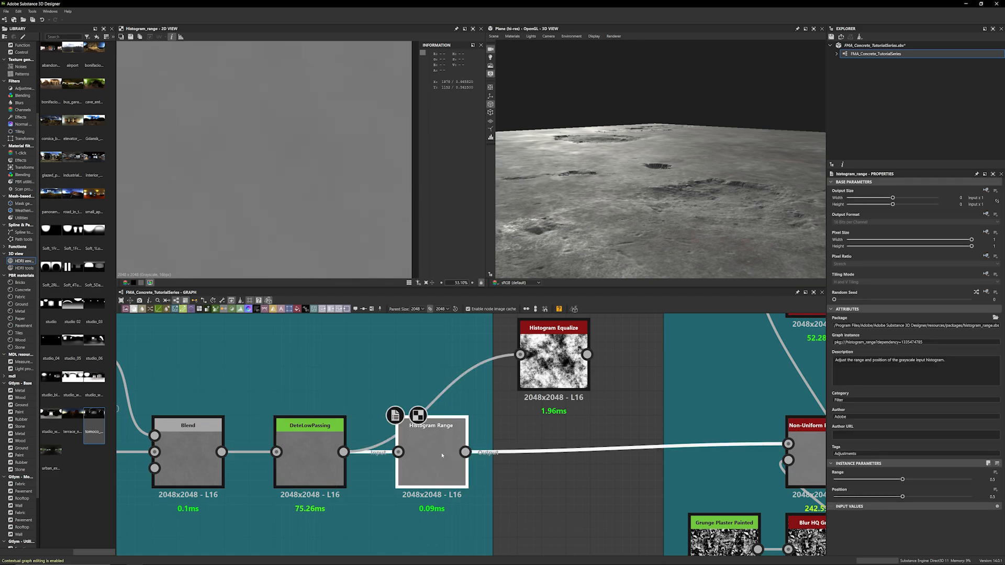
drag(903, 498, 905, 498)
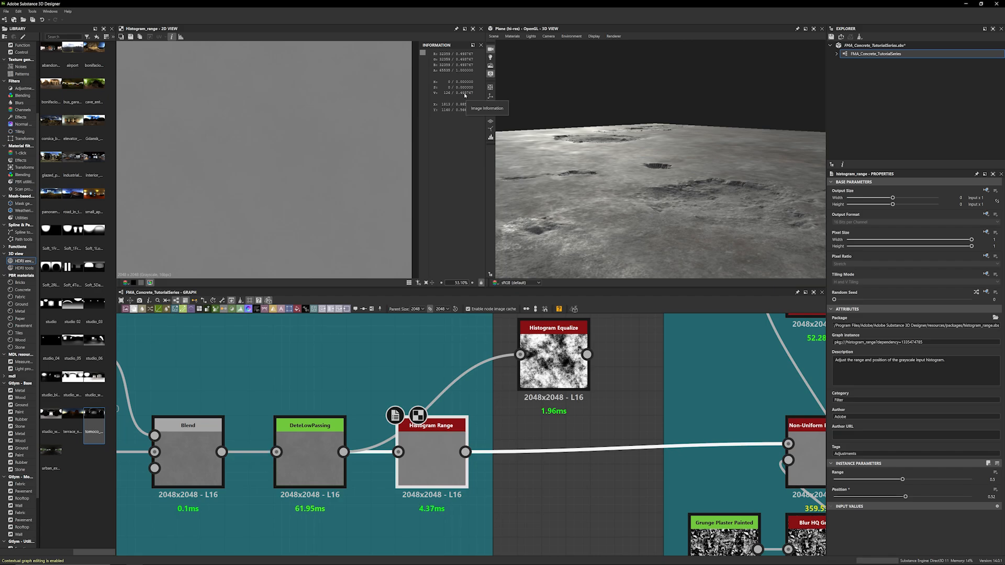
Add a Base Material node in the empty area above the gap between the Base Concrete Surface and 1st Surface Noise Pass frames
scroll(423, 335, down, 4)
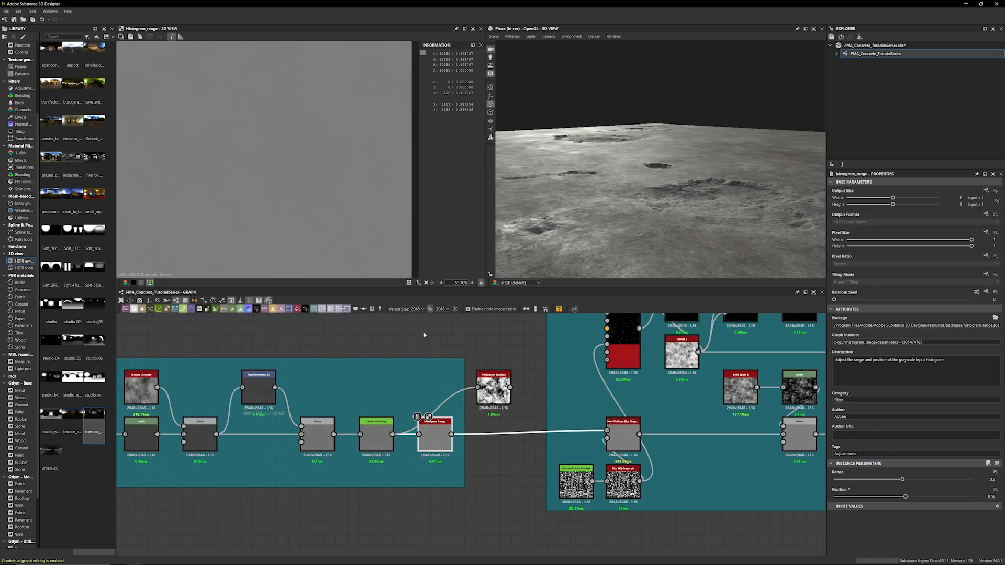
scroll(476, 354, down, 4)
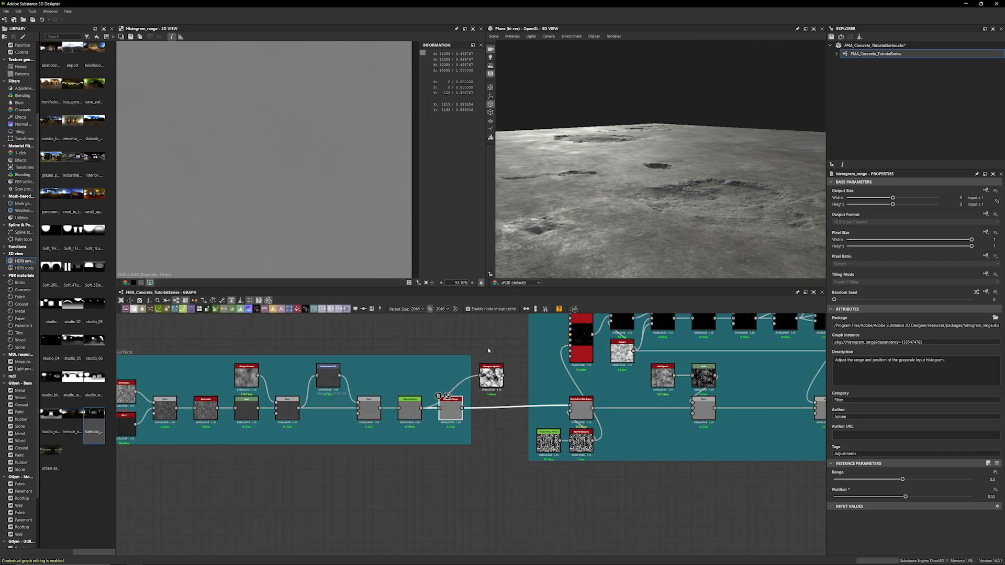
drag(246, 414, 554, 503)
click(540, 434)
middle_drag(549, 372, 478, 390)
scroll(478, 390, down, 3)
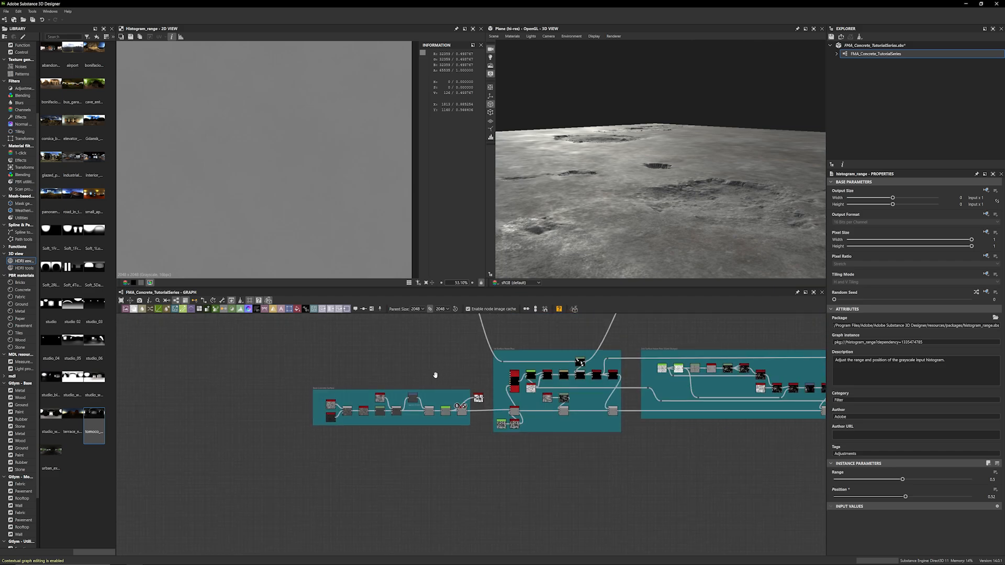
middle_drag(334, 361, 382, 378)
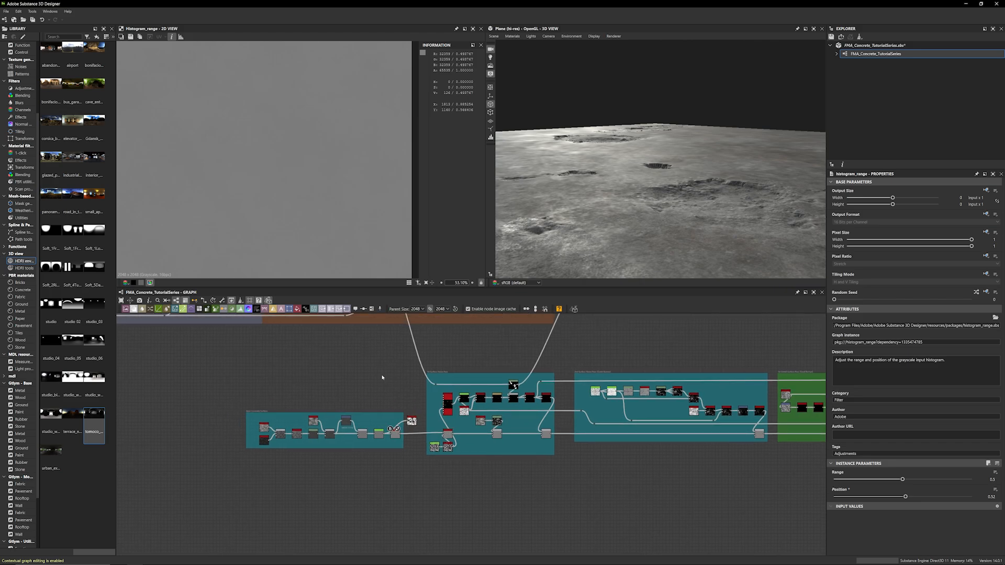
key(space)
text(base color)
key(Return)
scroll(383, 377, up, 3)
double_click(381, 374)
drag(380, 372, 420, 403)
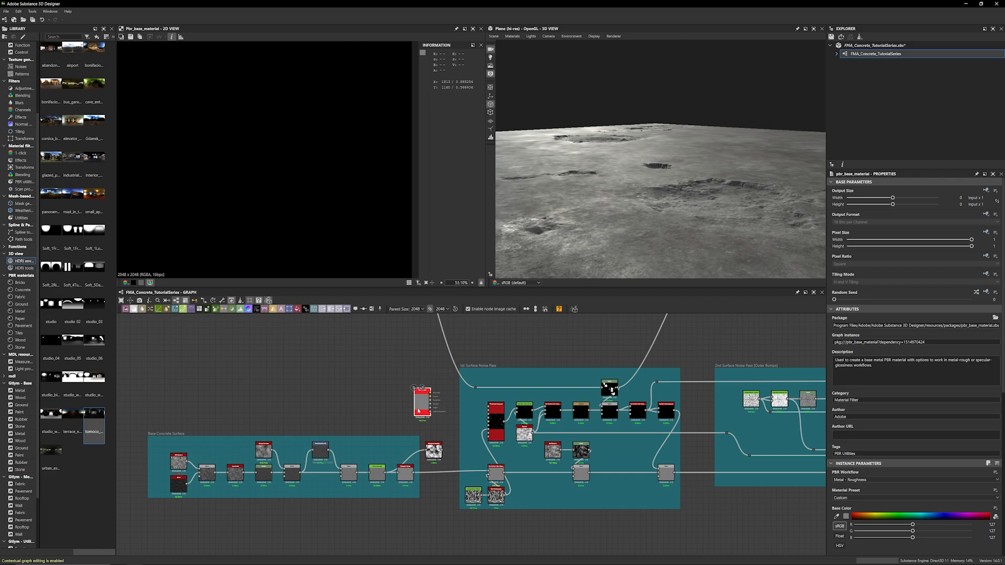
Enable the user-defined Height and Normal map inputs on the Base Material node
middle_drag(420, 403, 420, 387)
scroll(420, 387, up, 2)
scroll(904, 473, down, 6)
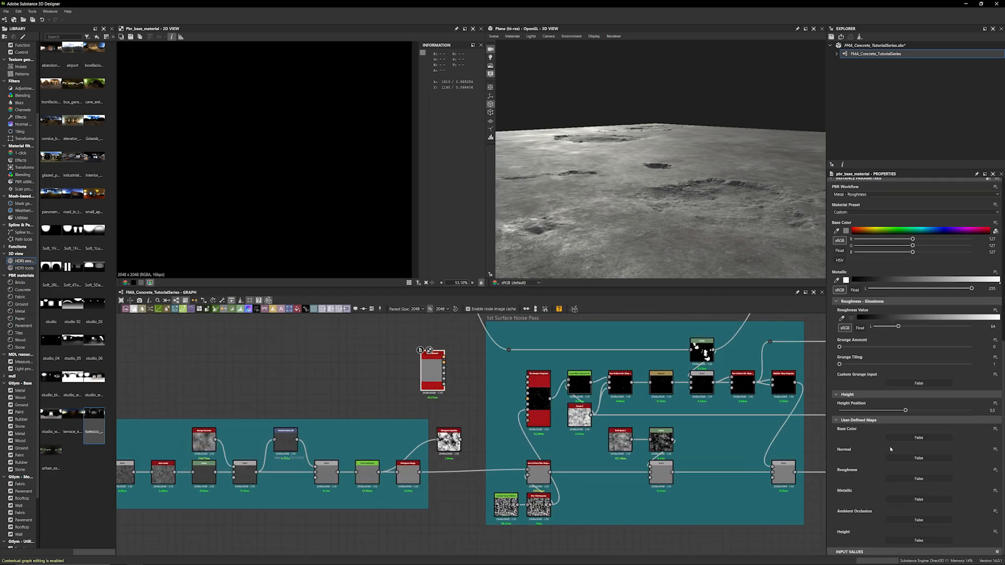
click(918, 540)
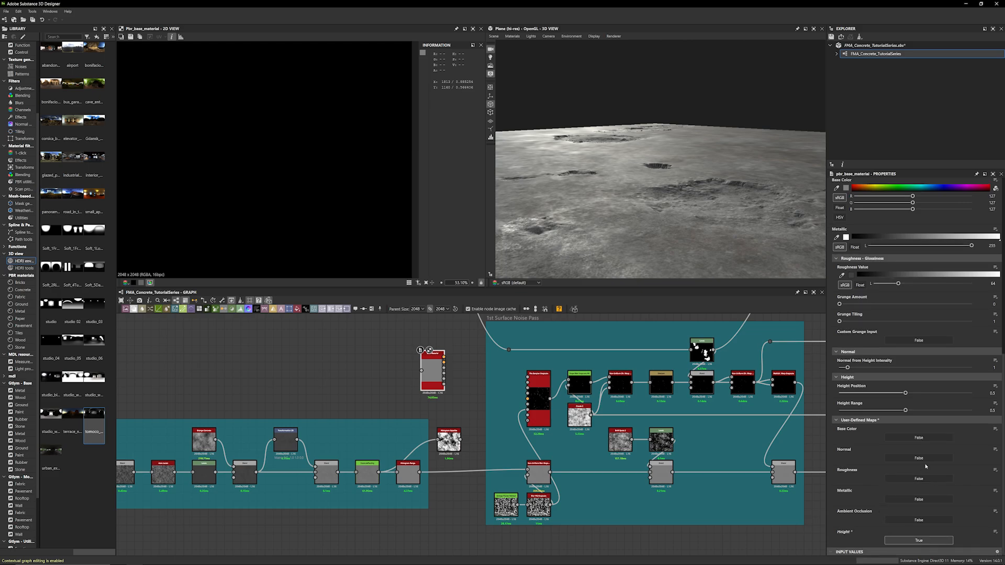
click(919, 460)
Set the Base Material's roughness value to 255 and its base color to a neutral light grey
drag(914, 317, 971, 309)
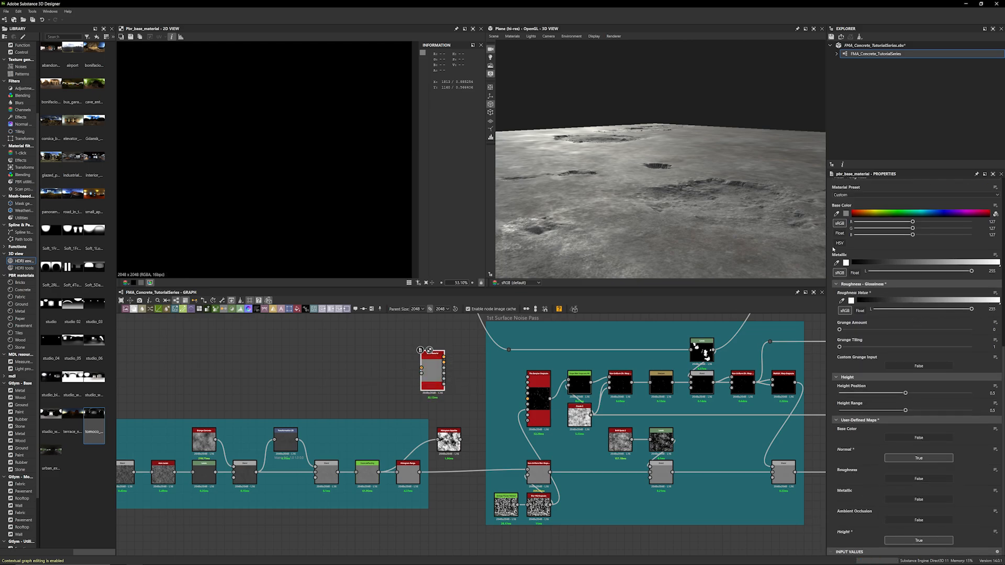
click(846, 214)
drag(379, 482, 379, 481)
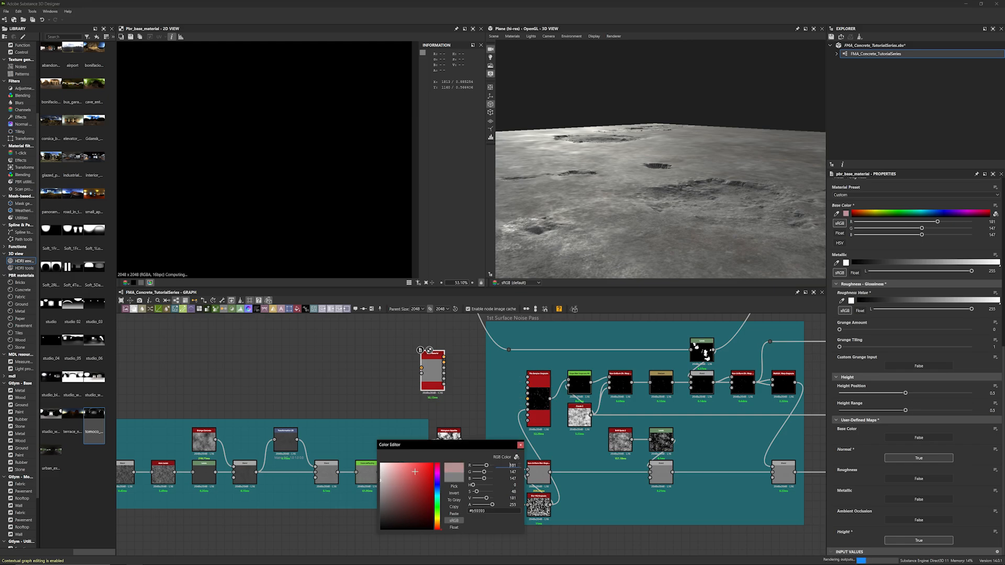
click(520, 445)
scroll(368, 363, up, 1)
scroll(380, 374, up, 1)
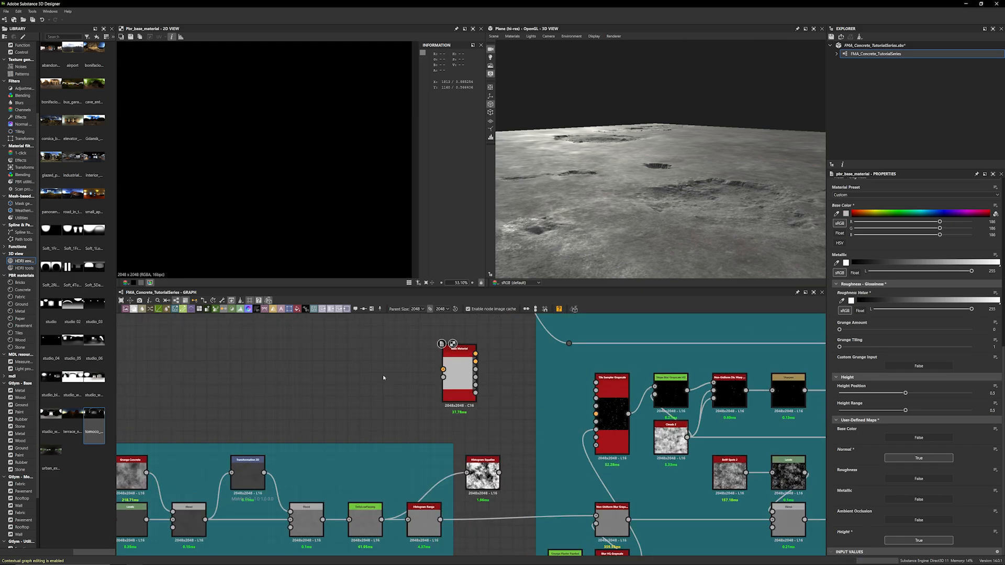
Add a Normal node beside Base Material, feed it from the Histogram Range output, and set its intensity to 20
key(space)
text(norm)
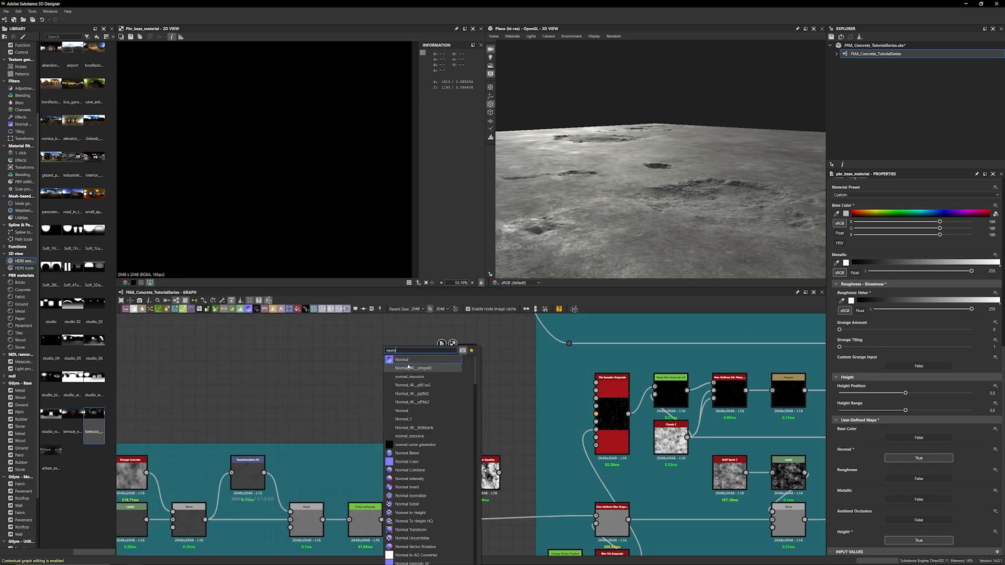
click(403, 359)
drag(440, 520, 372, 378)
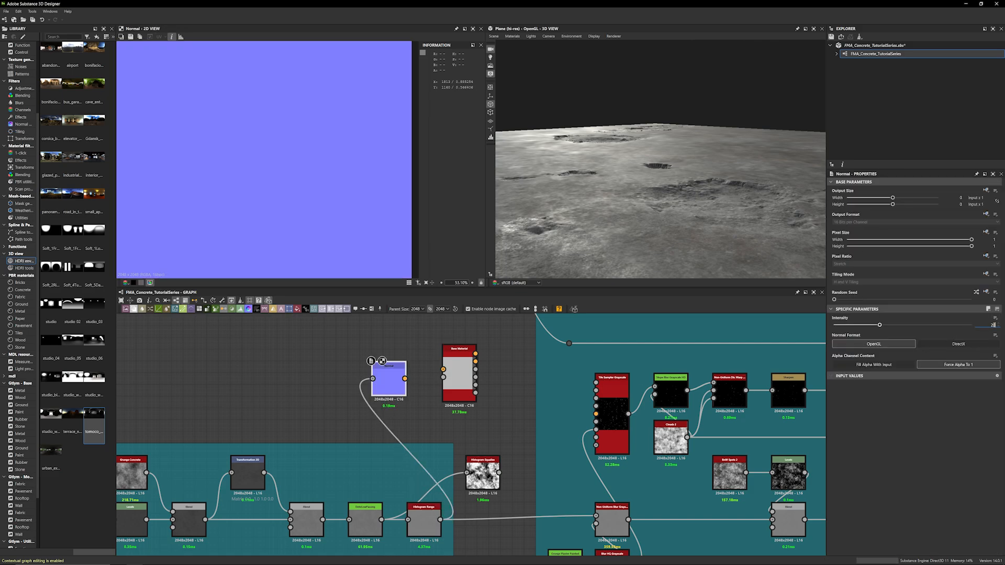
key(Return)
Connect the Normal node to Base Material's normal input, show the material in 3D, and inspect its surface under different angles and lighting
drag(405, 378, 426, 341)
click(422, 373)
right_click(454, 352)
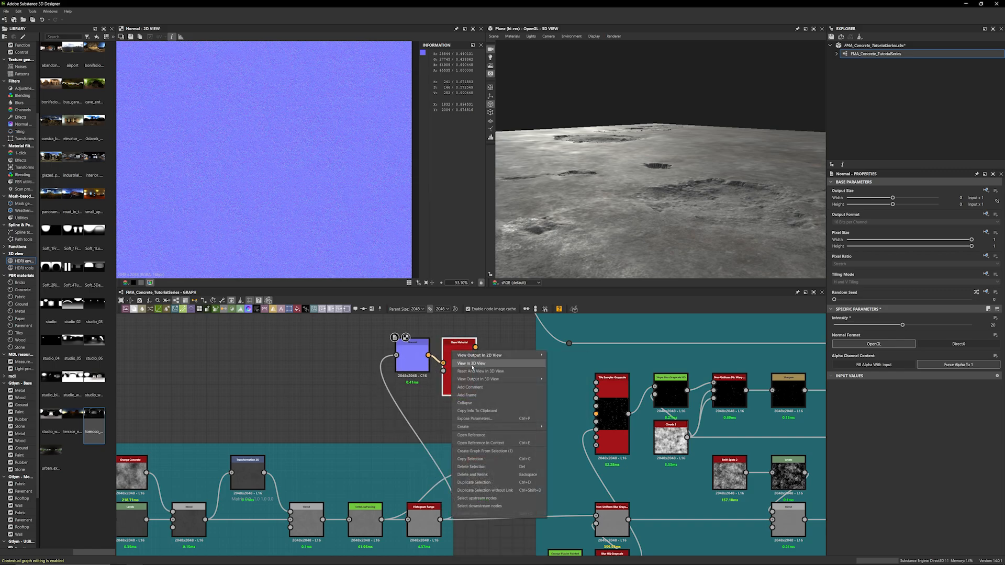
click(471, 363)
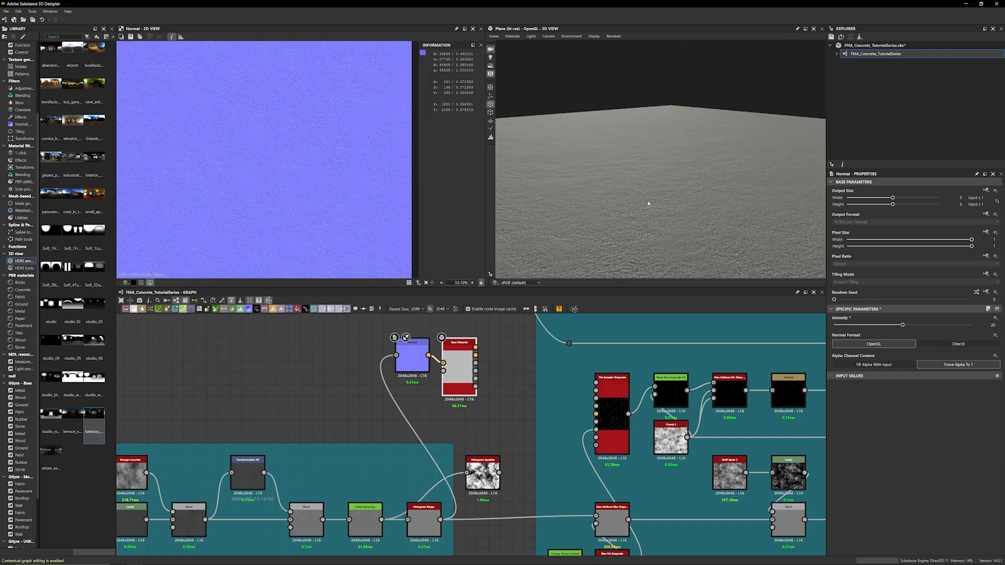
right_drag(648, 203, 635, 229)
mouse_move(640, 203)
mouse_down()
mouse_move(640, 237)
mouse_move(565, 215)
mouse_move(620, 214)
mouse_move(599, 171)
mouse_move(570, 176)
mouse_move(605, 183)
mouse_move(608, 199)
mouse_move(599, 185)
mouse_move(610, 186)
mouse_move(614, 165)
mouse_move(593, 200)
mouse_up()
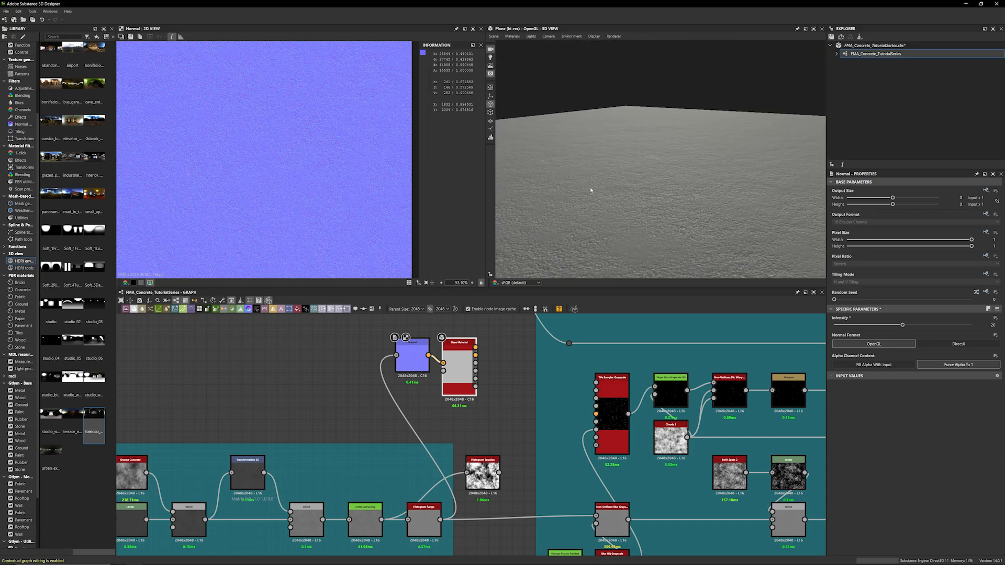
drag(634, 255, 637, 238)
drag(646, 176, 710, 189)
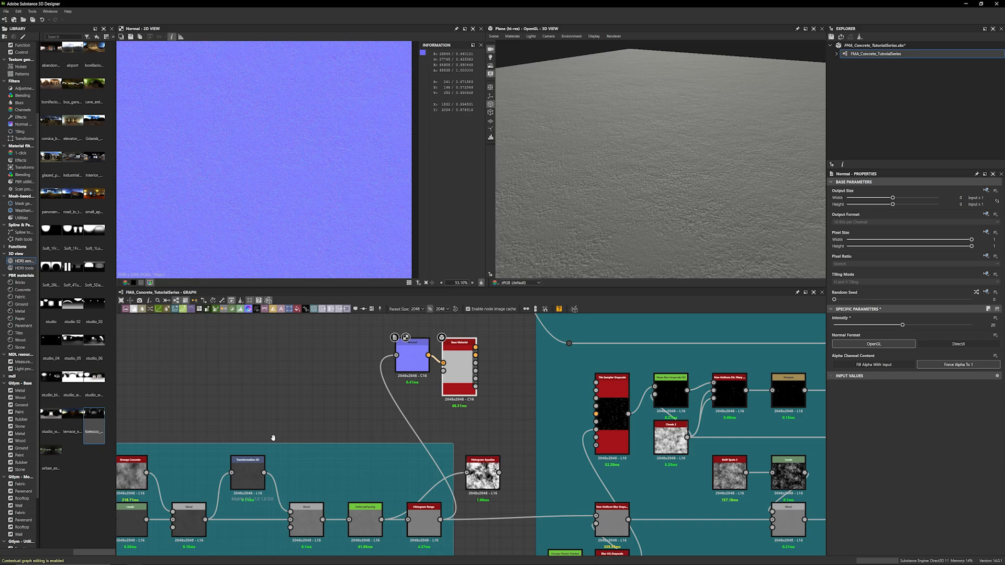
scroll(273, 436, down, 4)
middle_drag(309, 406, 369, 406)
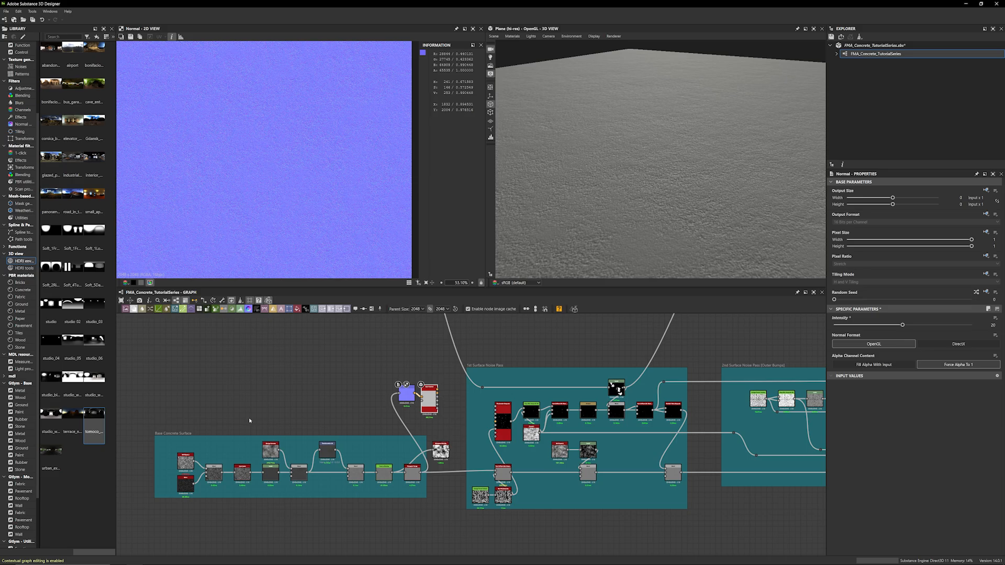
drag(140, 406, 382, 533)
click(340, 418)
Place Histogram Equalize beneath Base Material and move both with the Normal node above the gap between the 1st and 2nd Surface Noise Pass frames
scroll(289, 406, down, 1)
middle_drag(328, 396, 230, 358)
scroll(267, 417, up, 2)
drag(366, 446, 353, 418)
drag(300, 341, 353, 390)
scroll(353, 390, down, 4)
middle_drag(353, 390, 307, 445)
drag(303, 435, 498, 397)
scroll(374, 428, up, 4)
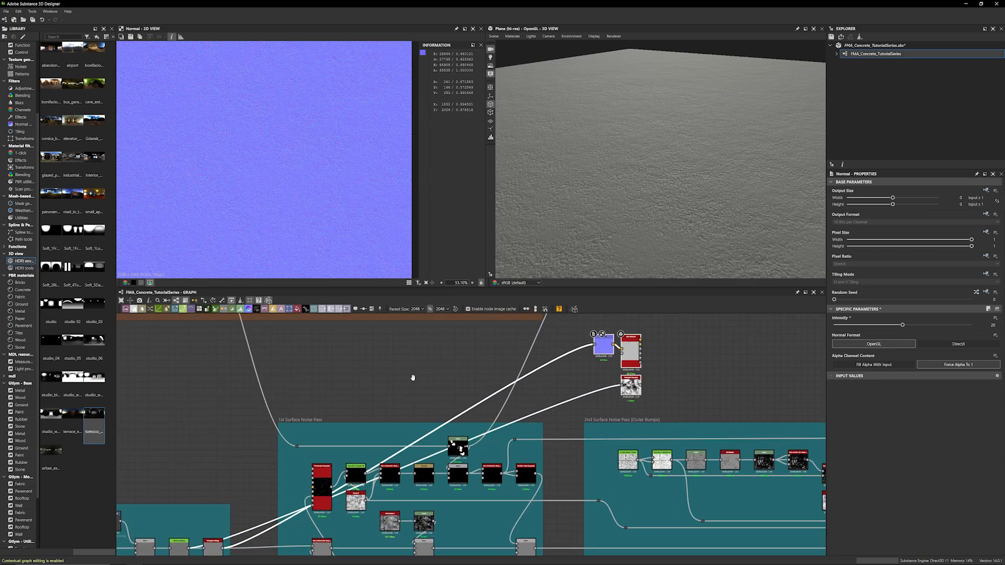
Enlarge the graph area by shrinking the 2D and 3D views, with the 1st Surface Noise Pass frame in view
middle_drag(412, 377, 432, 321)
scroll(231, 426, up, 2)
middle_drag(231, 426, 215, 406)
drag(392, 291, 392, 254)
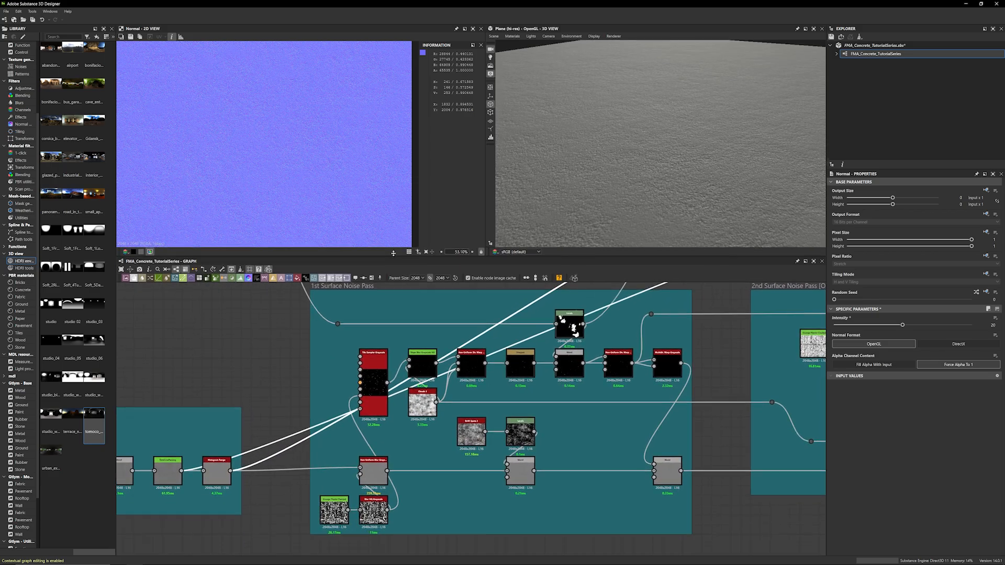
scroll(235, 344, down, 1)
middle_drag(232, 344, 229, 345)
click(231, 347)
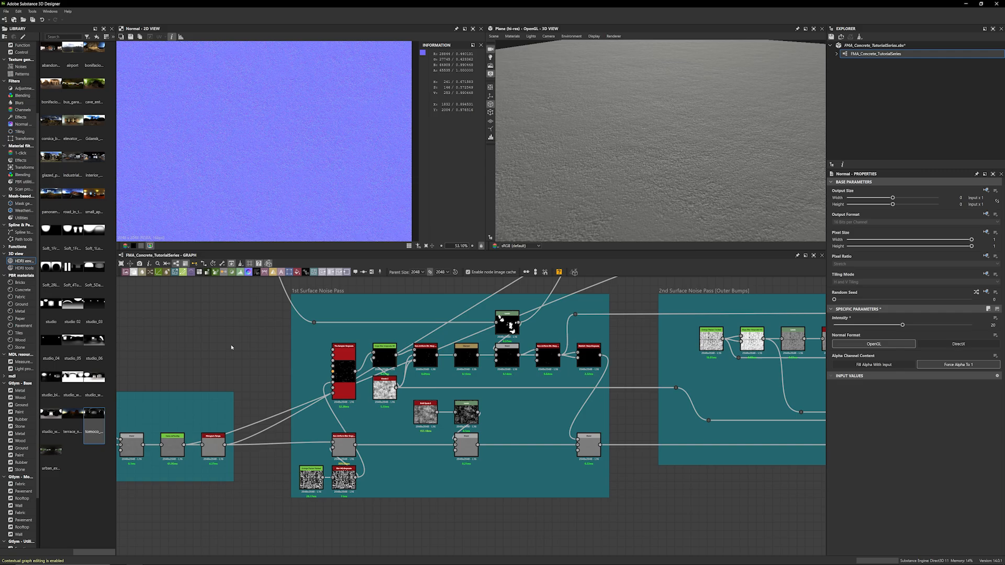
scroll(210, 354, down, 1)
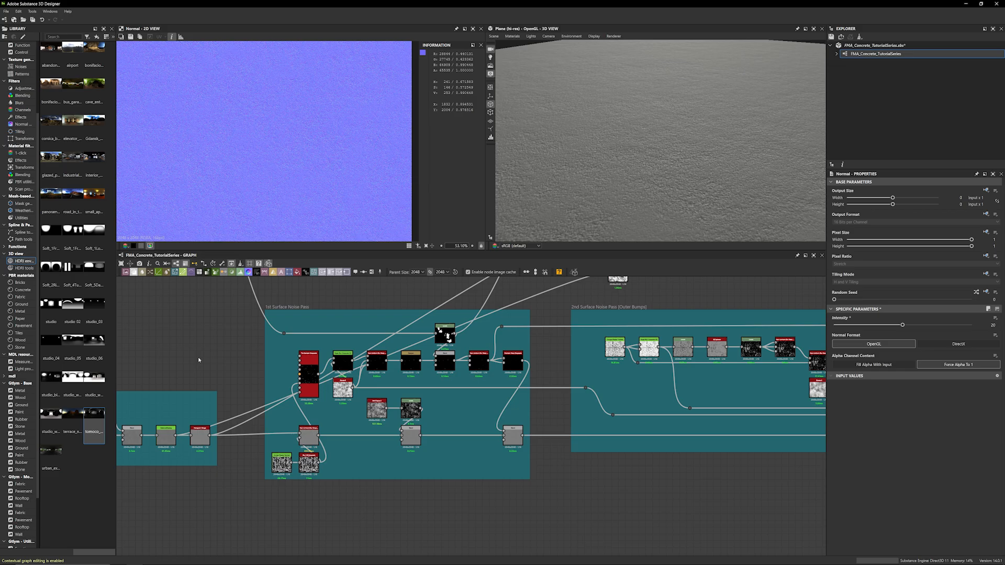
Look over the 1st Surface Noise Pass frame and how it connects to the Base Concrete Surface and 2nd Surface Noise Pass frames
scroll(239, 365, down, 2)
middle_drag(239, 365, 288, 403)
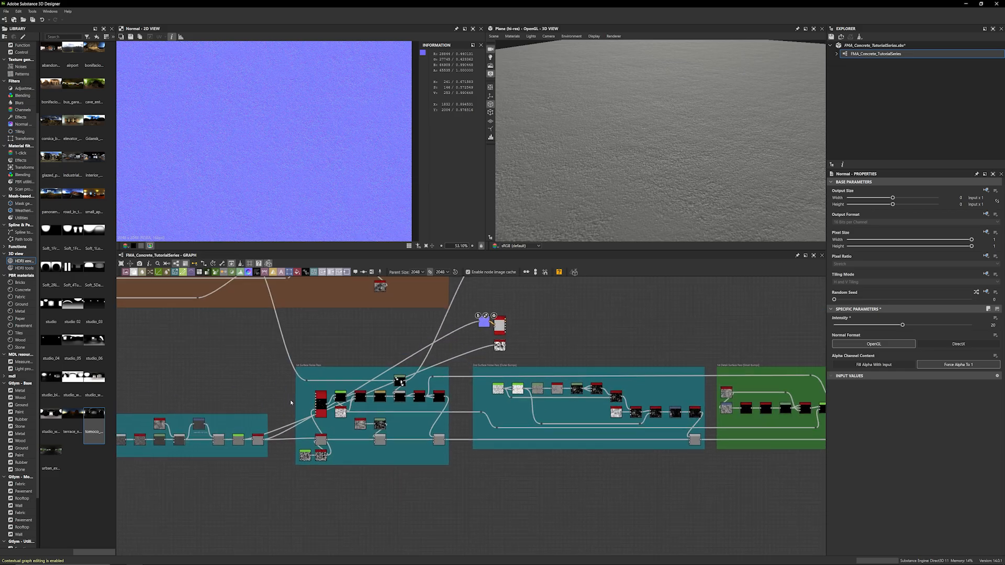
scroll(555, 347, up, 1)
middle_drag(555, 347, 551, 349)
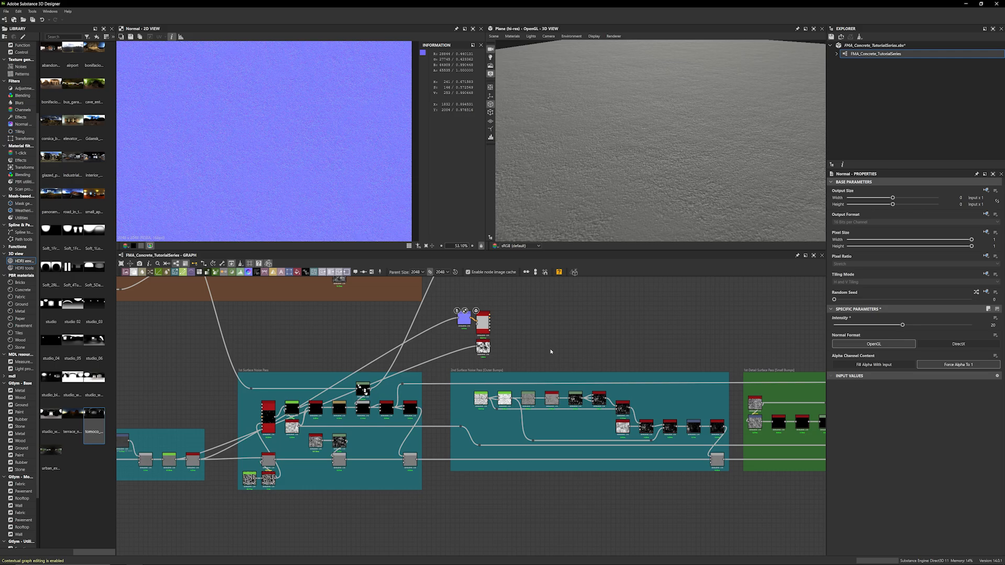
scroll(180, 382, up, 2)
middle_drag(272, 378, 390, 366)
scroll(296, 375, down, 1)
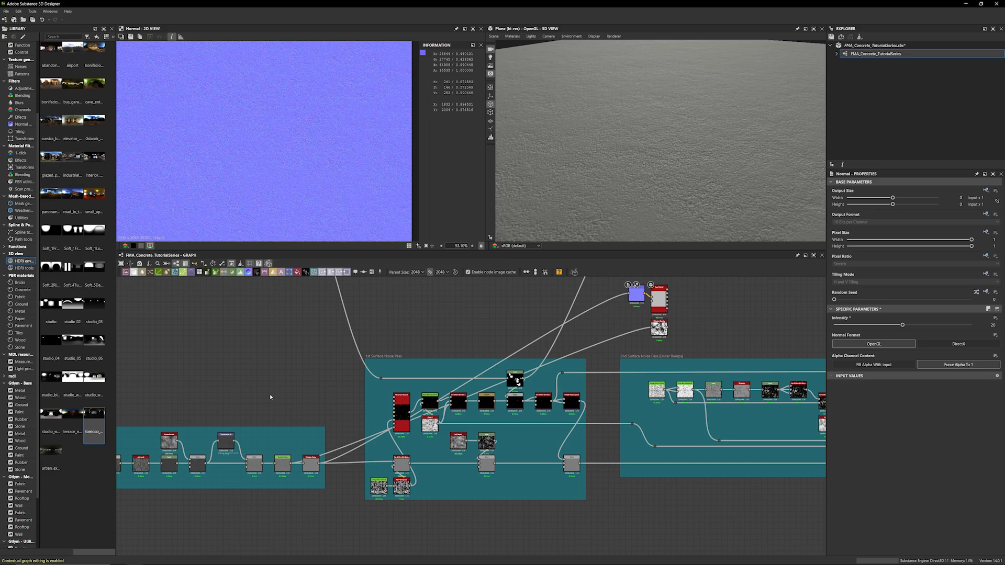
scroll(310, 404, up, 2)
middle_drag(303, 389, 237, 410)
scroll(293, 366, up, 1)
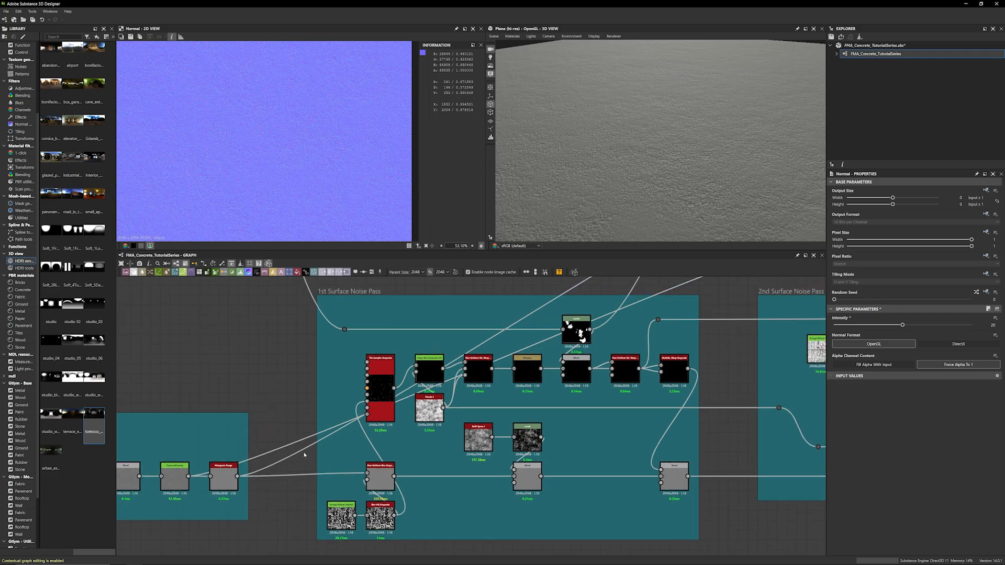
middle_drag(305, 454, 303, 434)
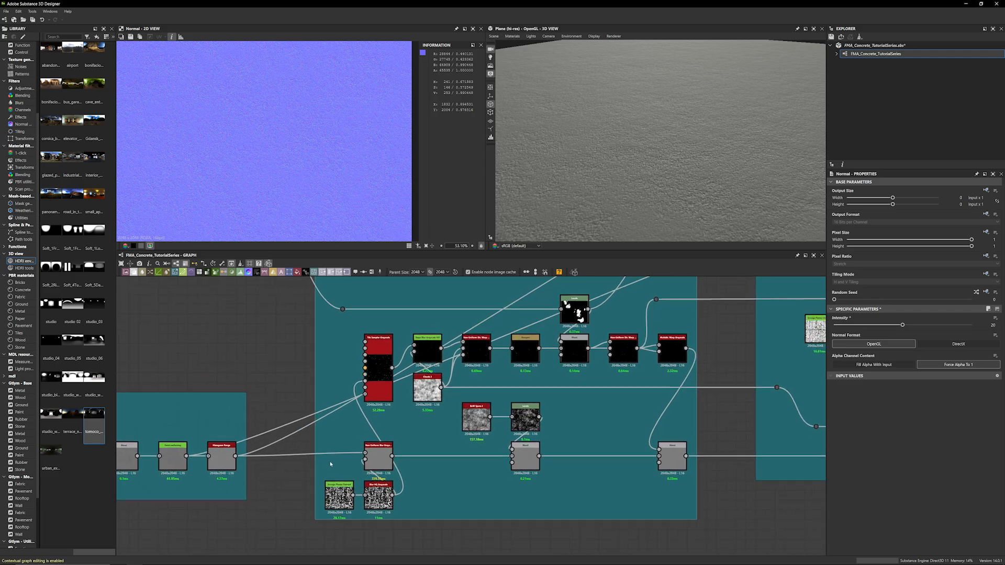
Preview the Non-Uniform Blur Grayscale node at the start of the 1st Surface Noise Pass, followed by the Grunge Plaster Painted node below it
double_click(377, 467)
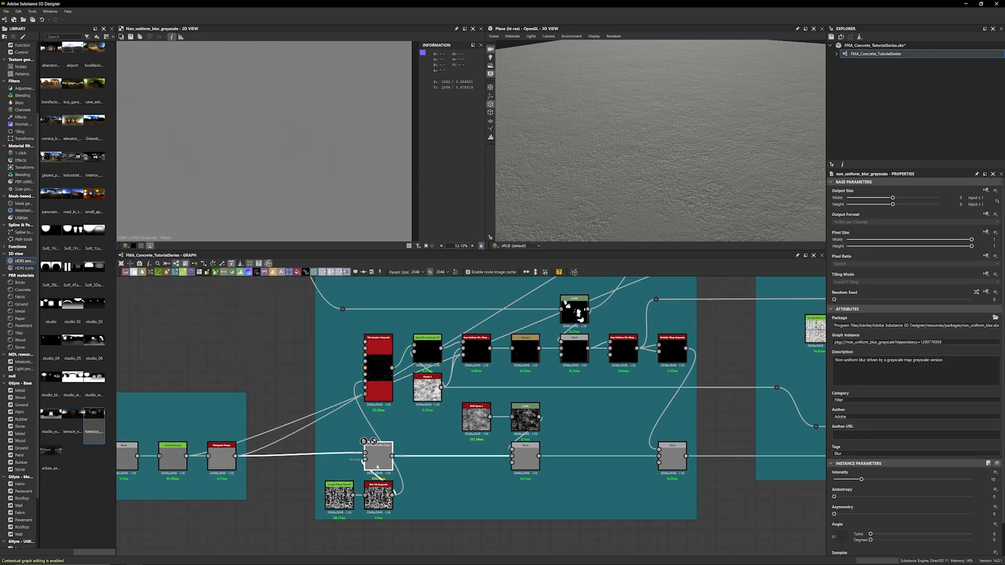
key(f)
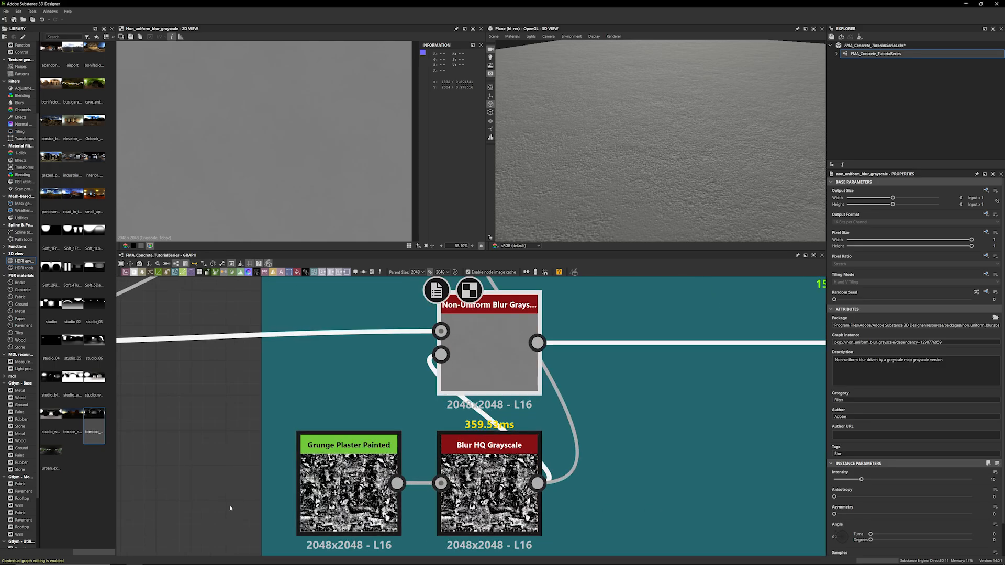
double_click(341, 474)
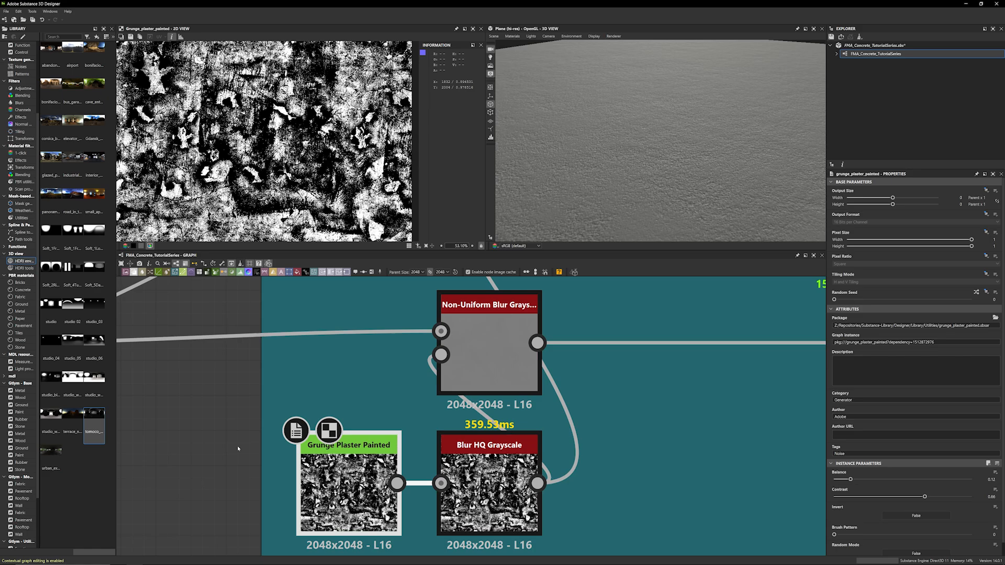
double_click(838, 417)
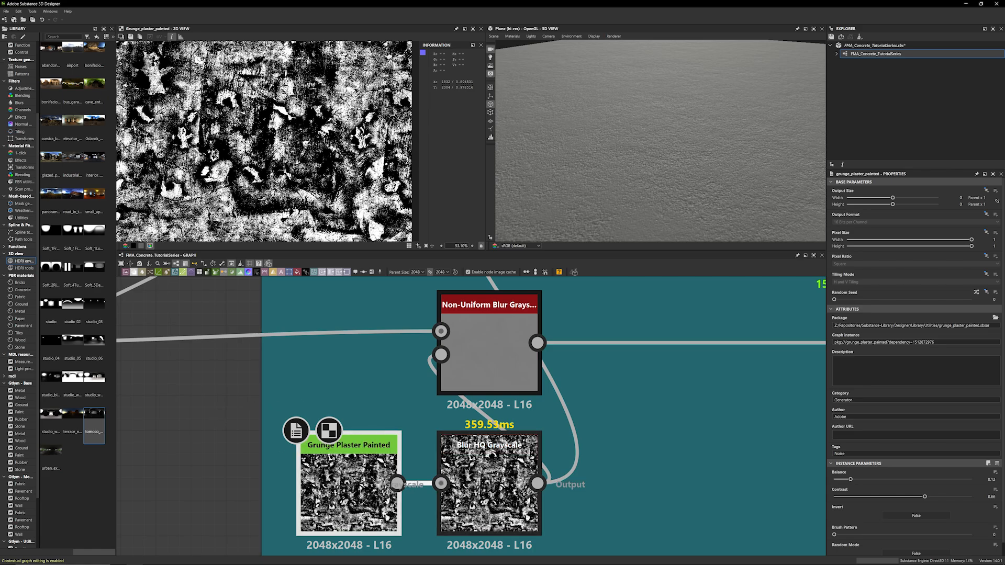
Compare the Blur HQ Grayscale output with Grunge Plaster Painted at high magnification in the 2D view and check the blur's intensity
click(495, 450)
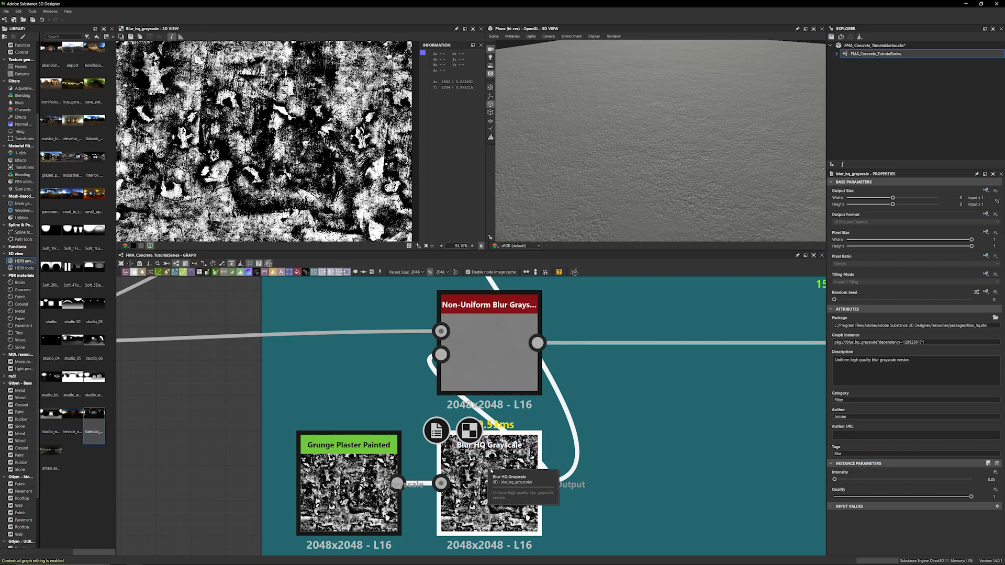
scroll(254, 115, up, 8)
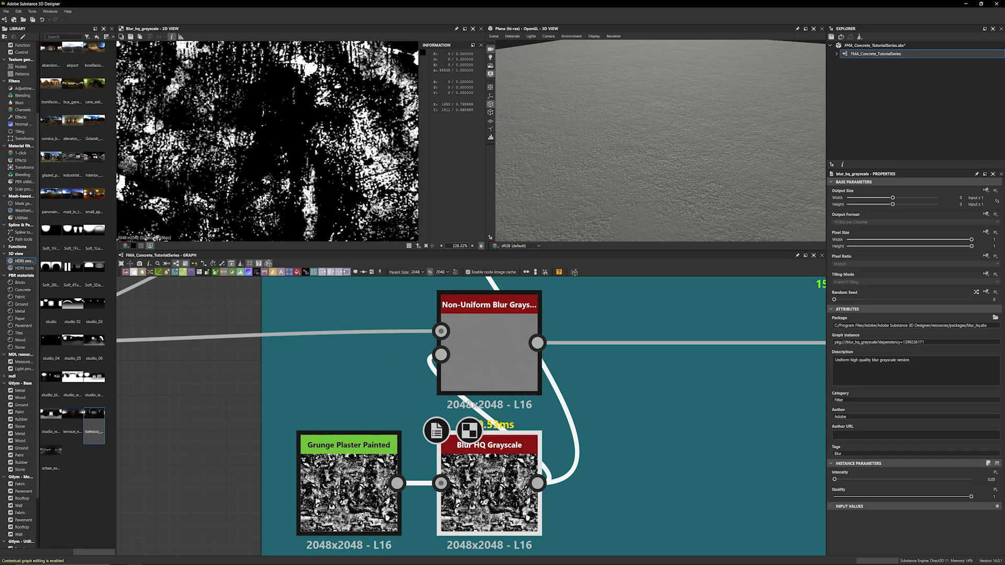
double_click(355, 492)
scroll(347, 197, up, 7)
middle_drag(346, 196, 343, 225)
double_click(487, 493)
double_click(356, 493)
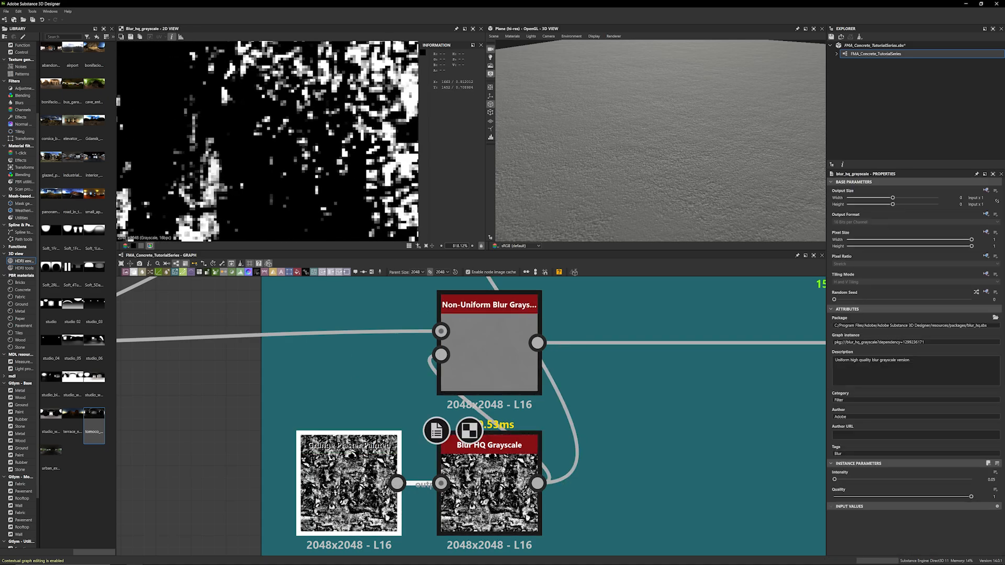
double_click(488, 493)
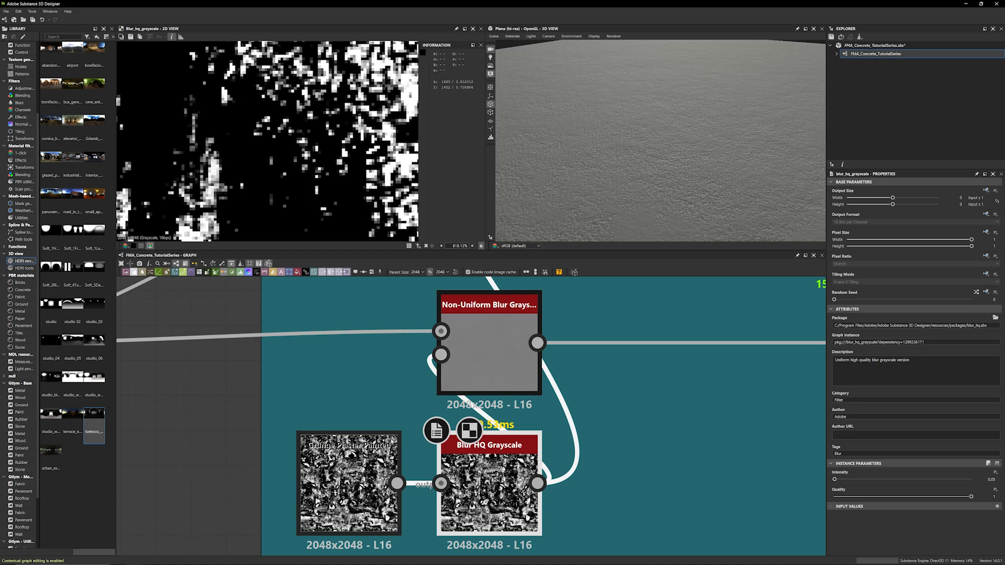
scroll(355, 221, up, 5)
click(349, 482)
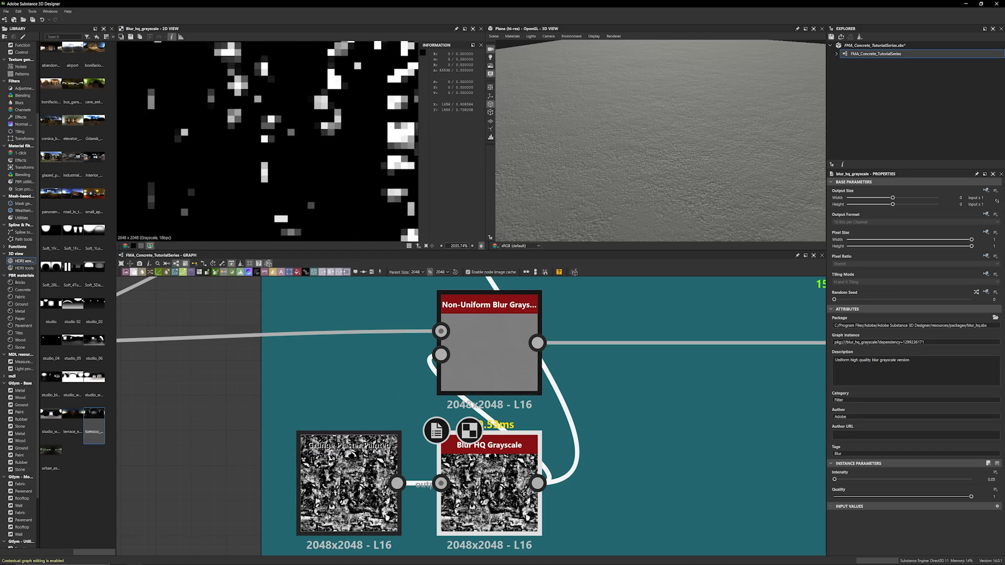
click(461, 479)
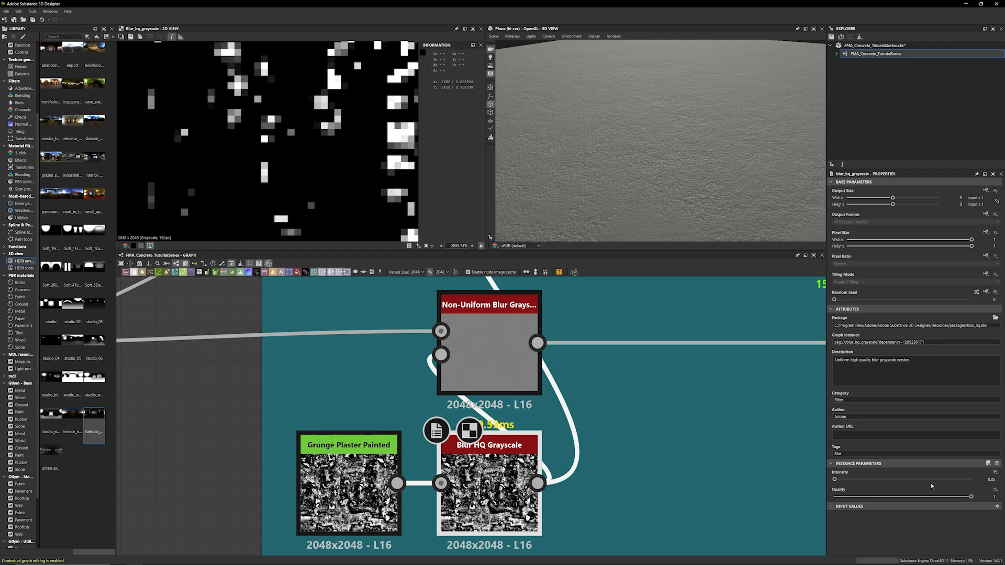
Connect the Non-Uniform Blur Grayscale output to Histogram Equalize and preview the equalized result in the 2D view
scroll(673, 477, down, 3)
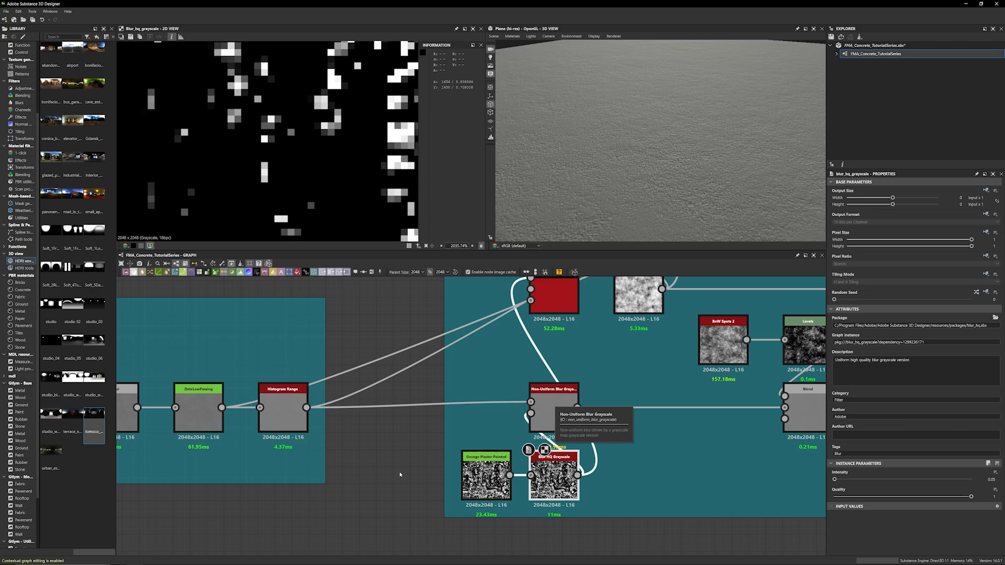
scroll(316, 474, down, 3)
scroll(319, 467, down, 2)
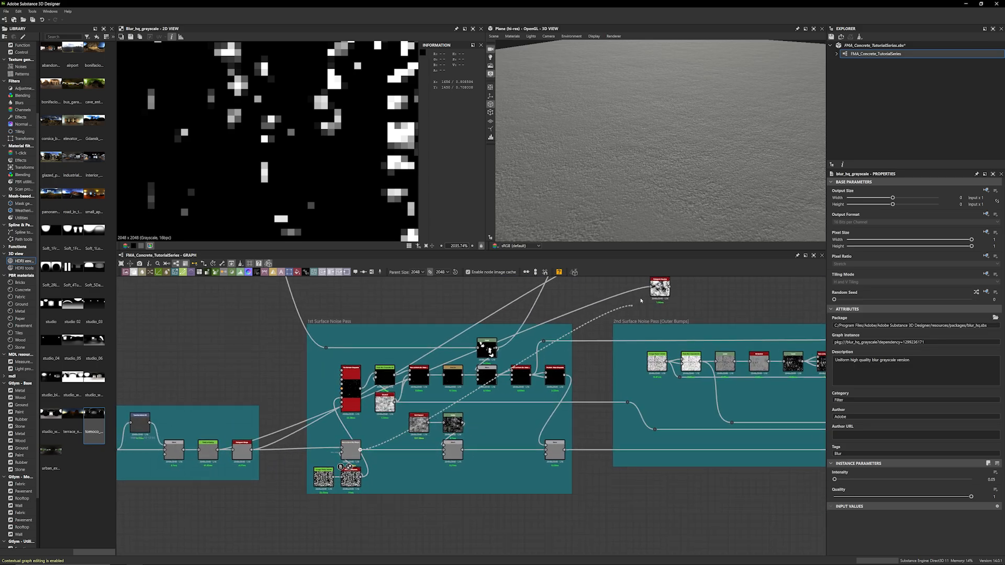
double_click(659, 286)
scroll(341, 189, down, 10)
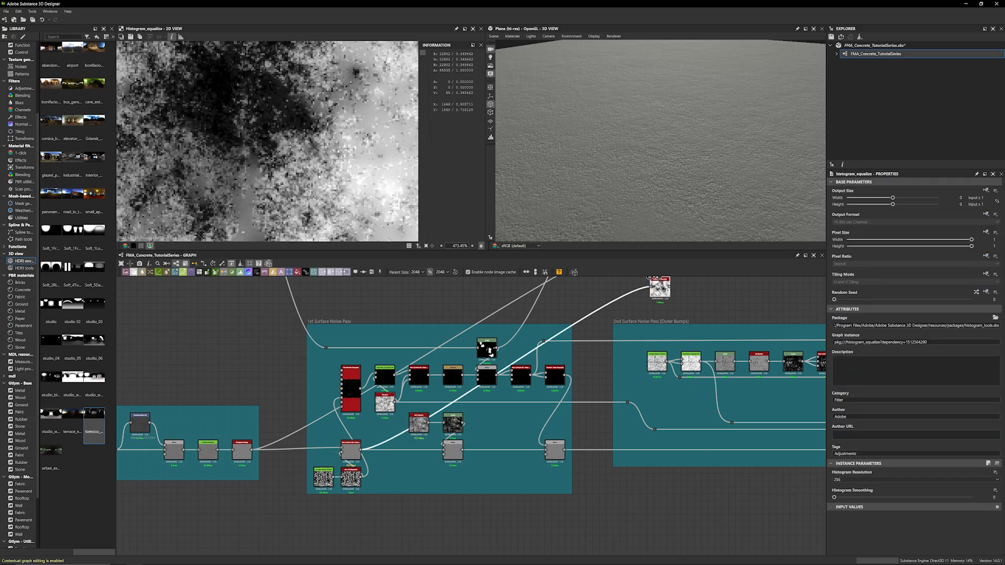
Examine the blurred and sharp areas of the equalized preview and the Non-Uniform Blur Grayscale connections in the 1st Surface Noise Pass
scroll(298, 139, up, 3)
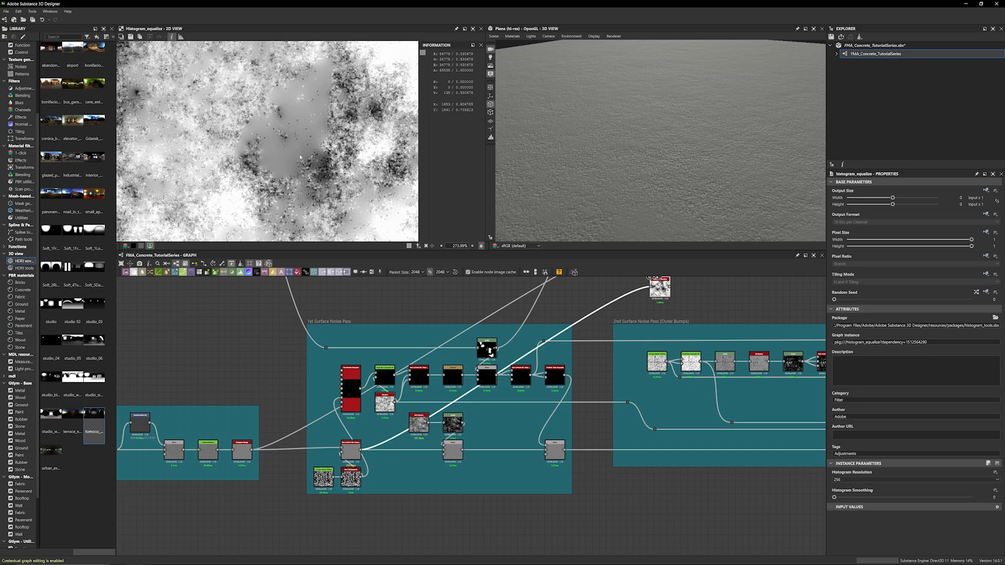
scroll(358, 176, down, 3)
scroll(358, 175, down, 1)
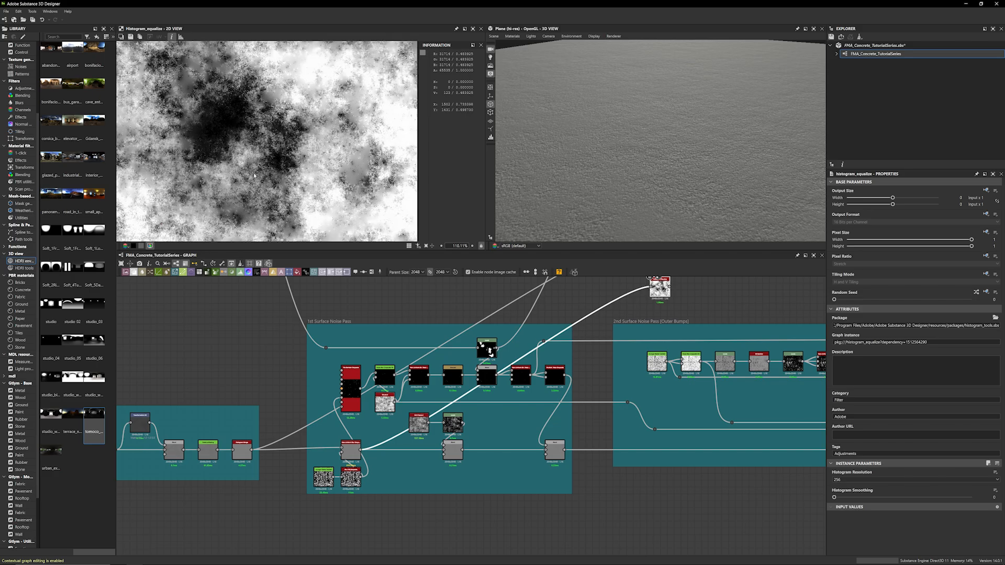
middle_drag(274, 169, 341, 162)
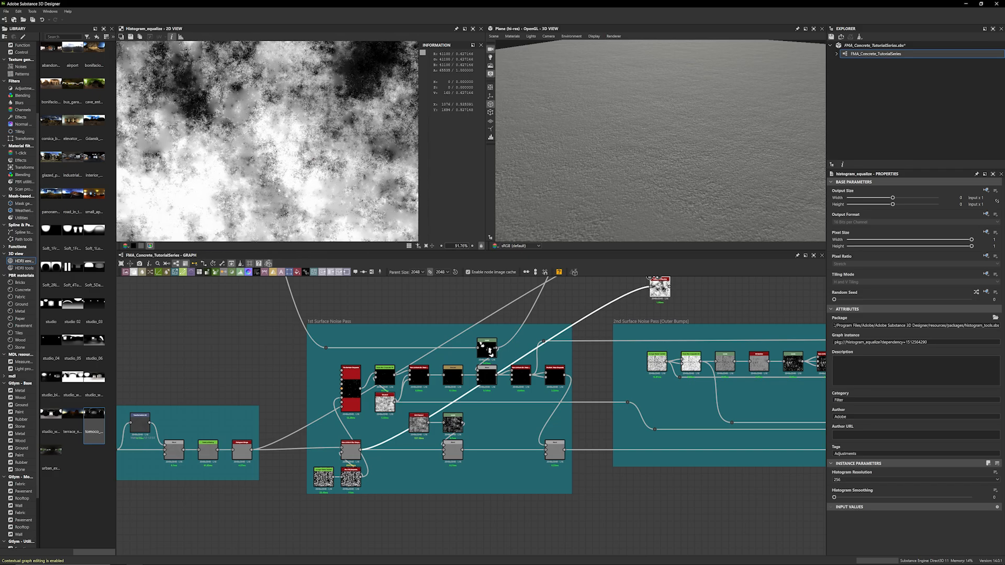
scroll(279, 191, up, 3)
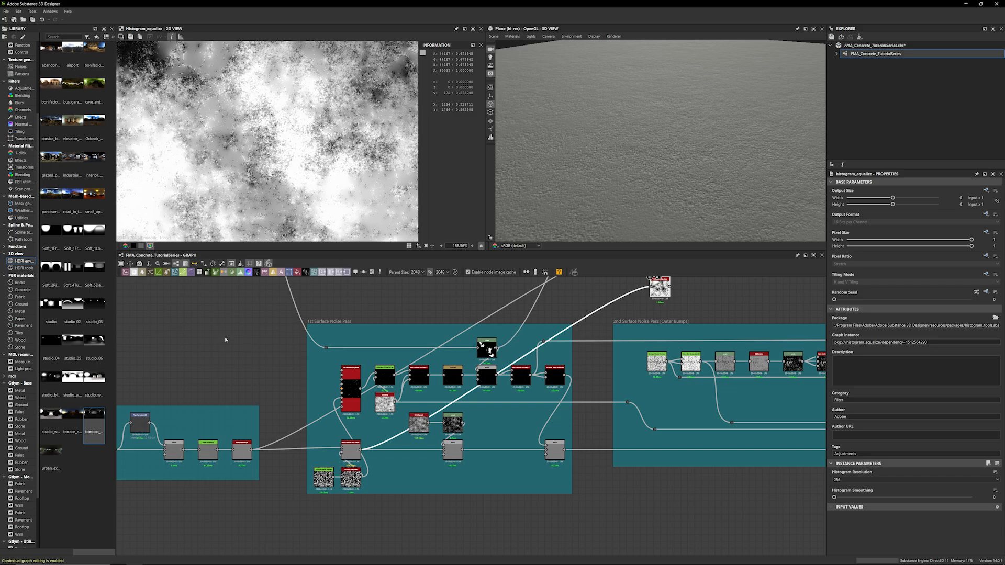
scroll(225, 339, up, 4)
scroll(282, 322, down, 3)
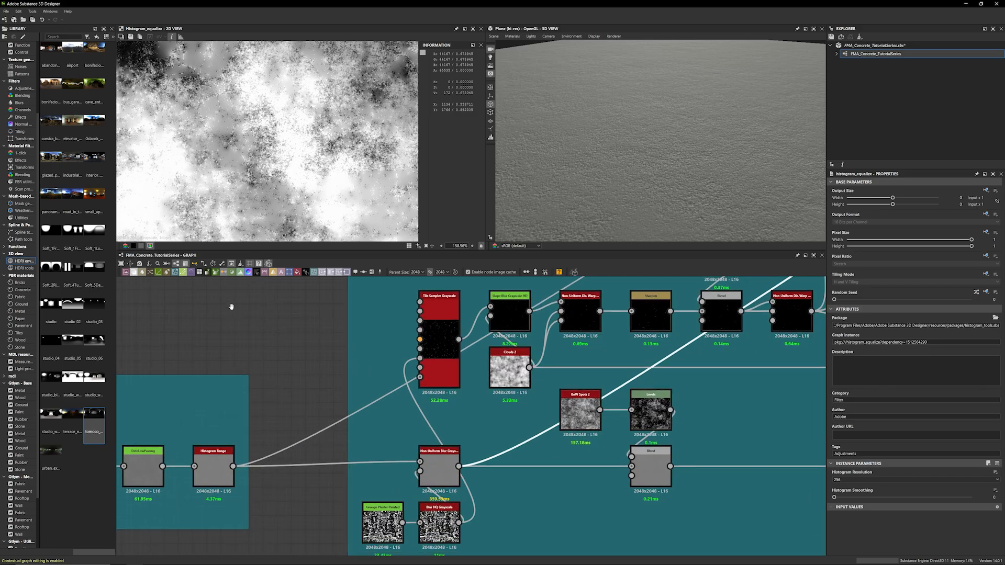
scroll(282, 322, down, 1)
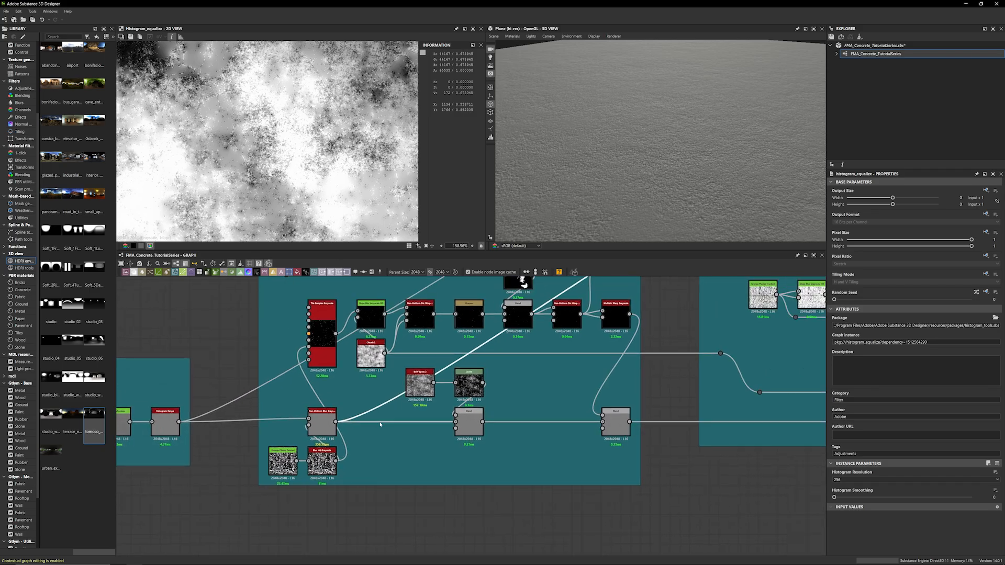
Preview the Subtract Blend after Non-Uniform Blur Grayscale, followed by the BnW Spots 2 node above it in the 1st Surface Noise Pass
click(473, 430)
double_click(472, 430)
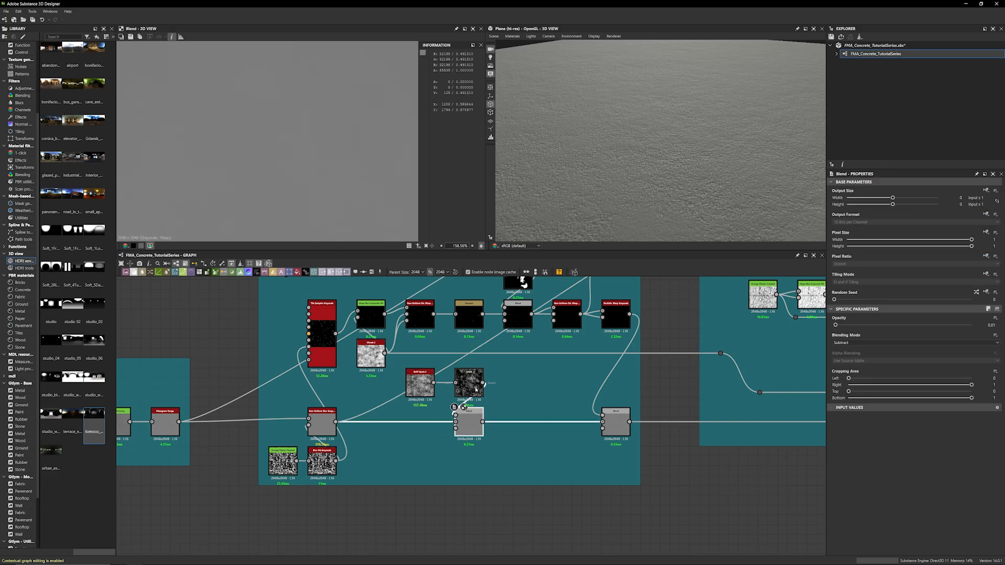
double_click(420, 382)
scroll(320, 182, down, 4)
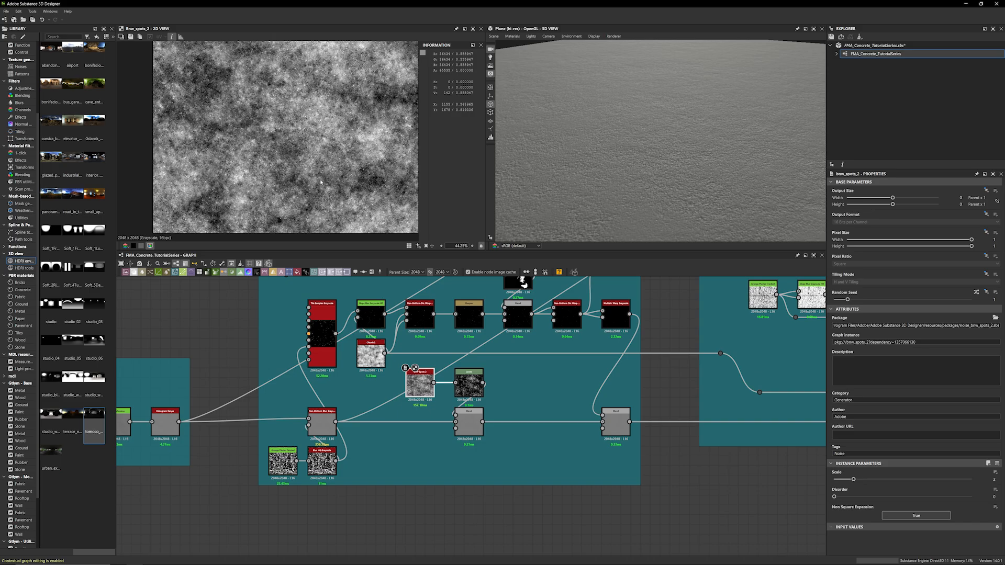
middle_drag(319, 185, 306, 214)
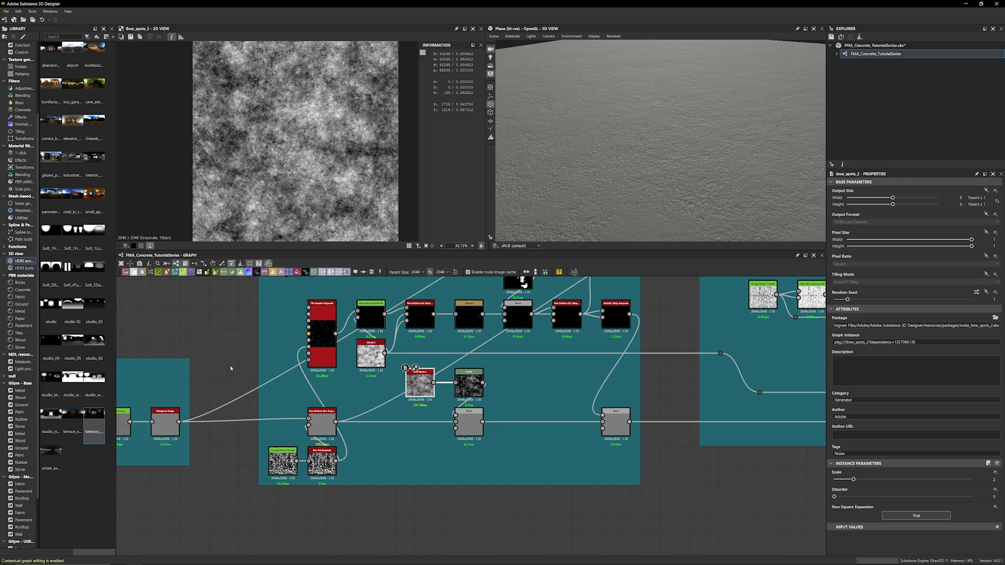
Preview the BnW Spots 2 node at the start of the Base Concrete Surface frame for comparison
scroll(230, 368, down, 5)
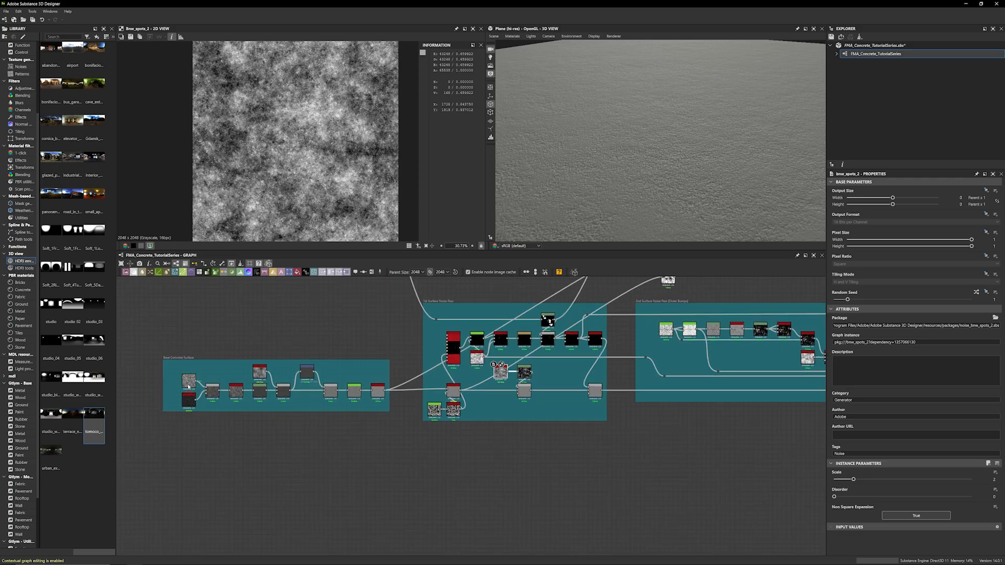
double_click(188, 383)
scroll(386, 335, up, 3)
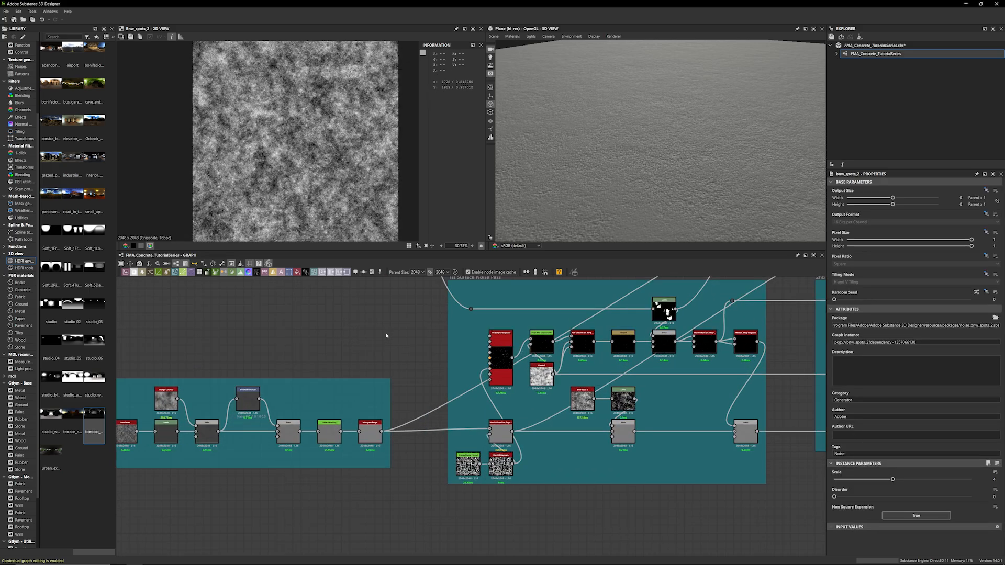
Preview the Levels node fed by BnW Spots 2 in the 1st Surface Noise Pass and check the settings of the Blend below it
scroll(386, 336, up, 2)
middle_drag(386, 335, 145, 310)
double_click(494, 410)
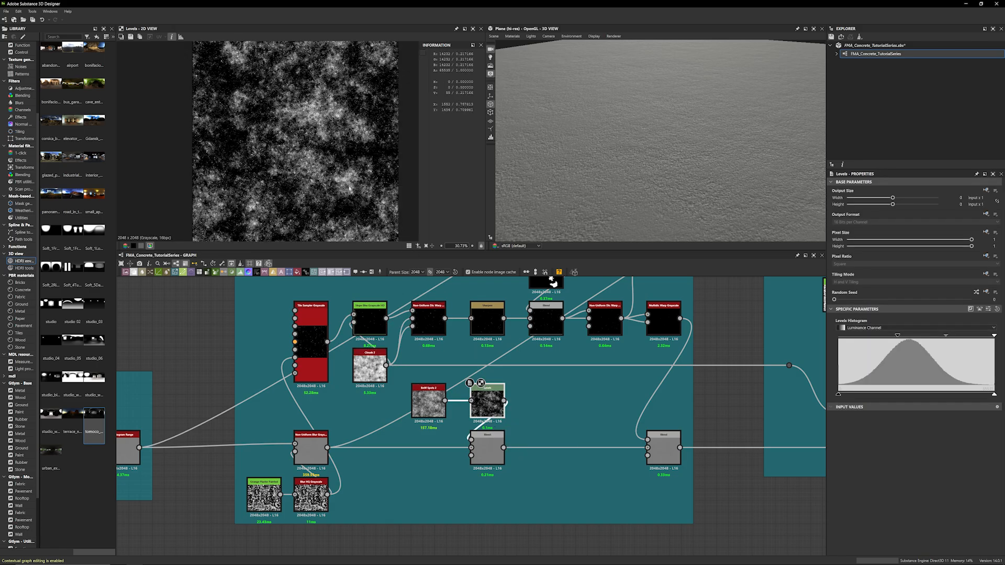
click(483, 449)
scroll(586, 408, up, 1)
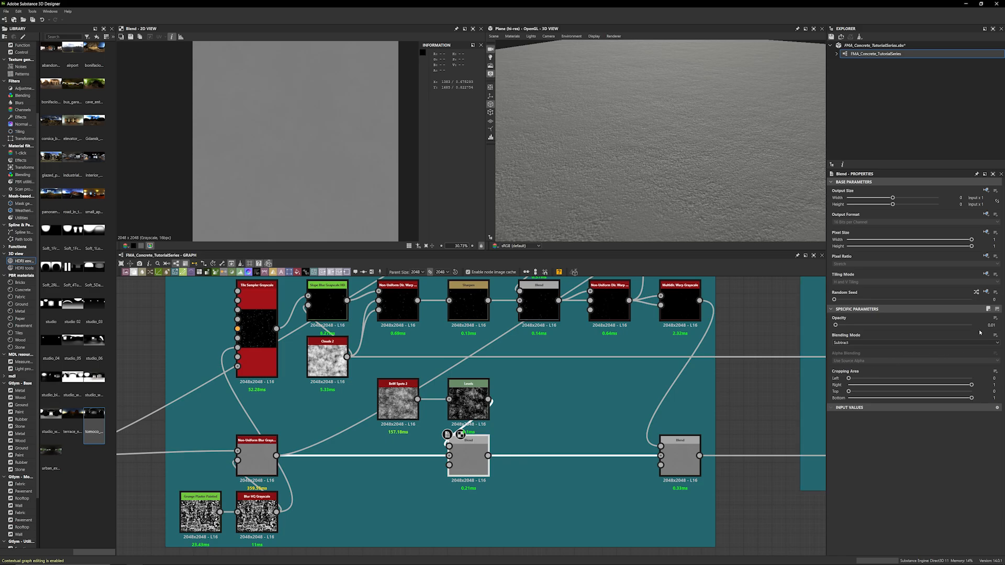
Set the intensity of the Normal node feeding the Base Material to 100
scroll(724, 372, down, 5)
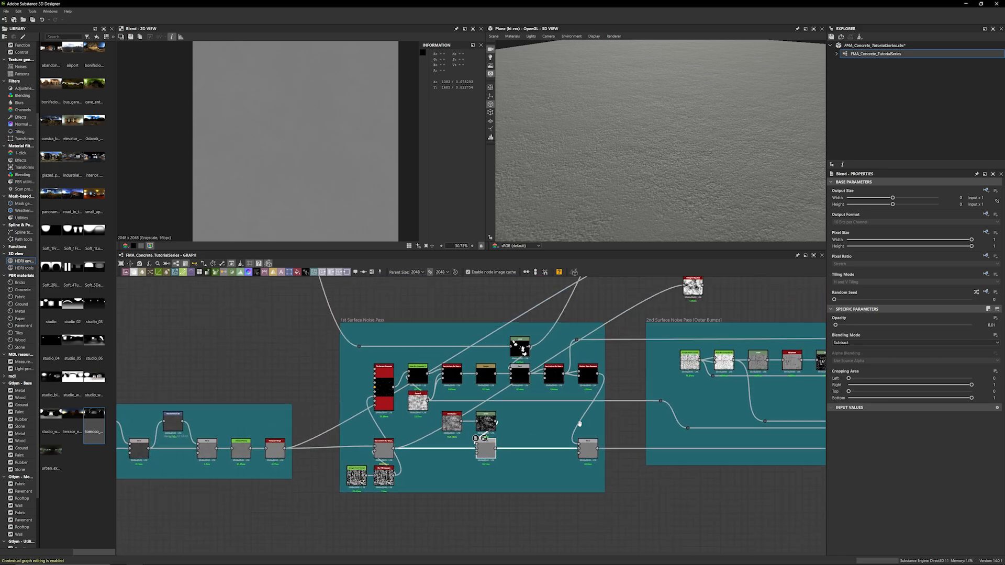
middle_drag(566, 392, 565, 393)
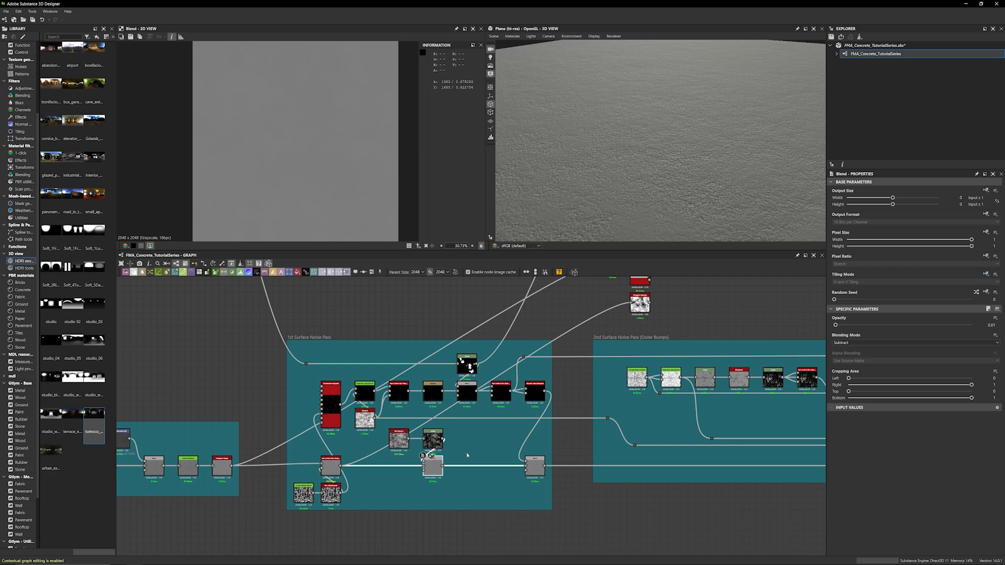
click(419, 327)
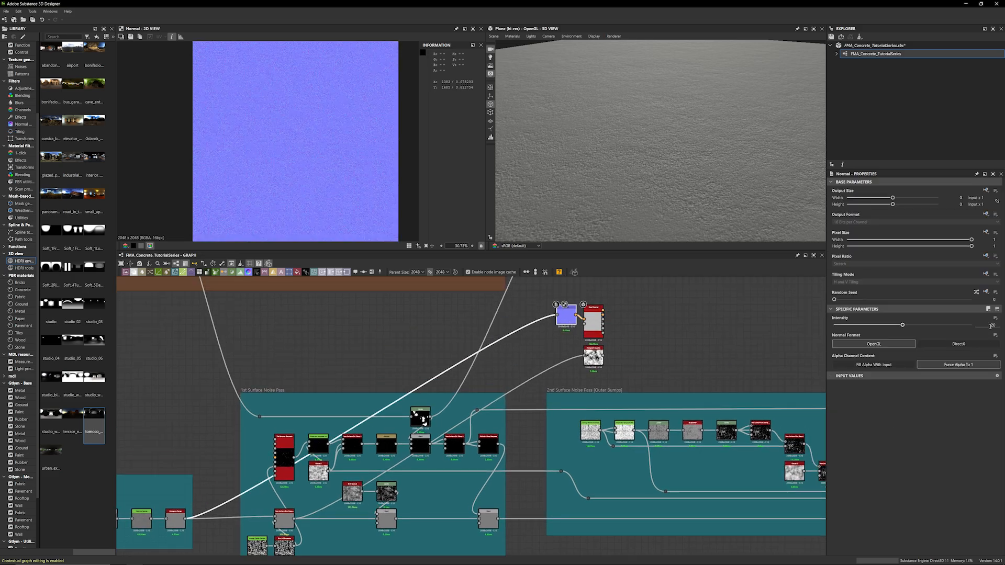
click(986, 328)
text(100)
key(Return)
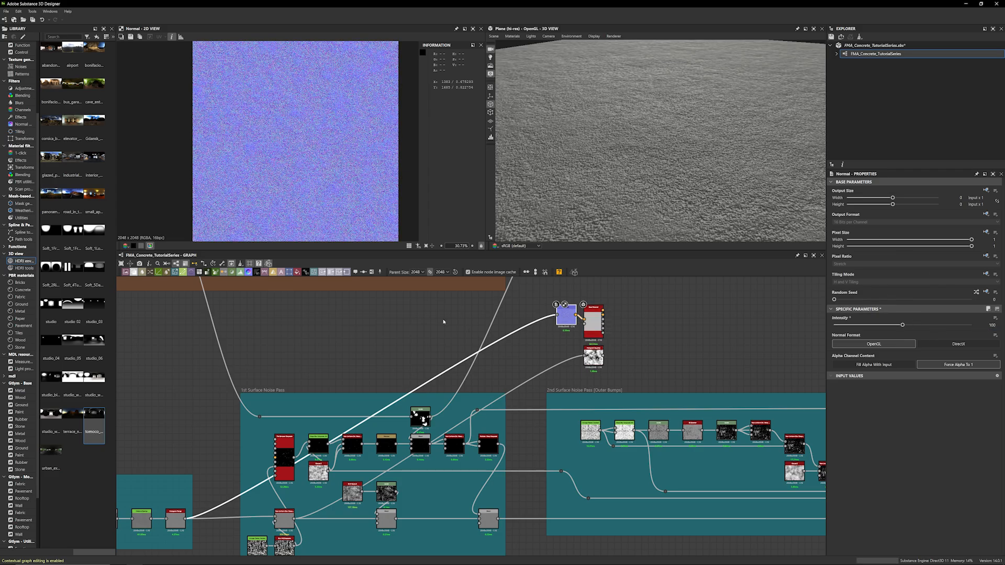
Preview the Subtract Blend of the 1st Surface Noise Pass and inspect its output at different magnifications
middle_drag(427, 377, 444, 361)
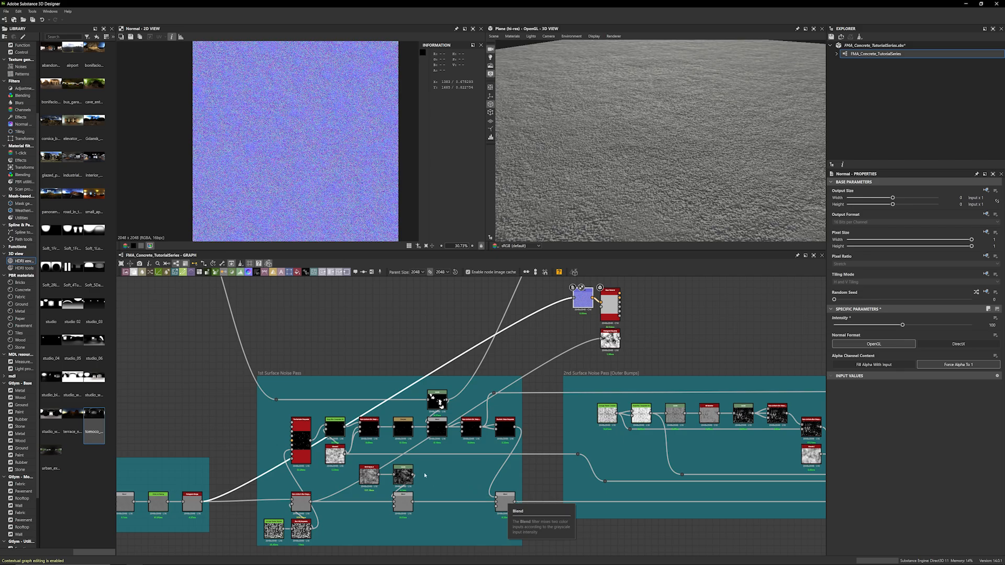
double_click(402, 501)
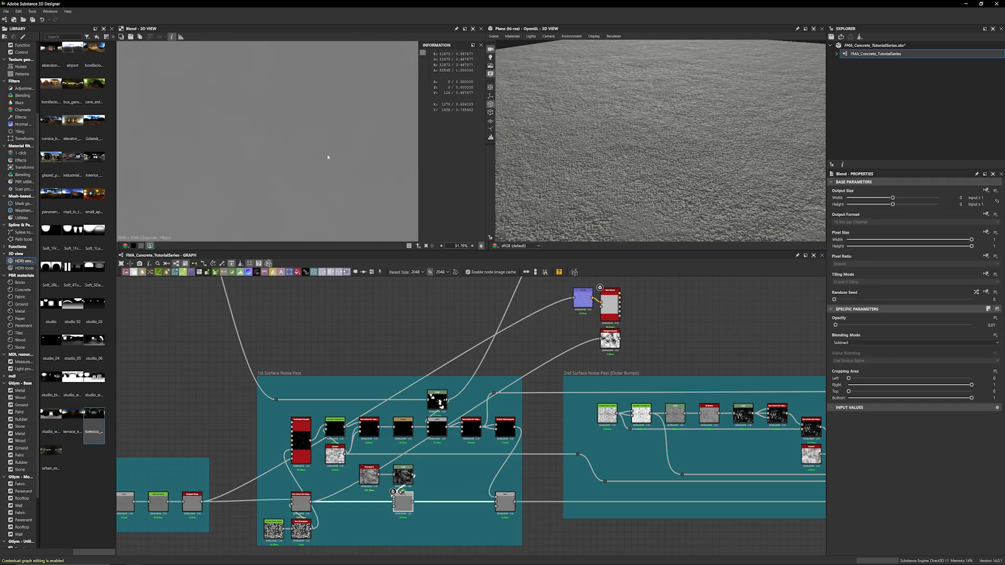
scroll(325, 150, down, 5)
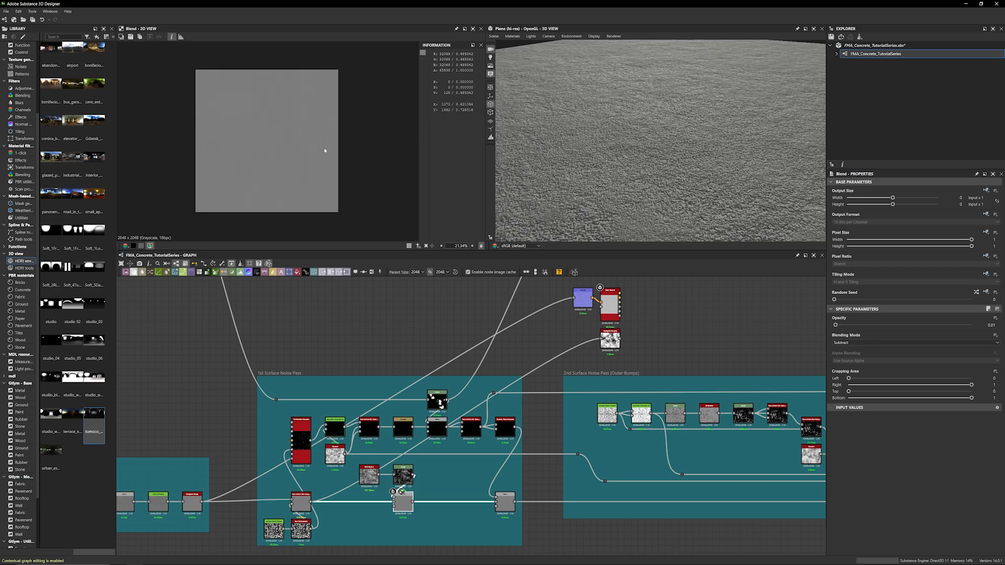
scroll(324, 150, up, 6)
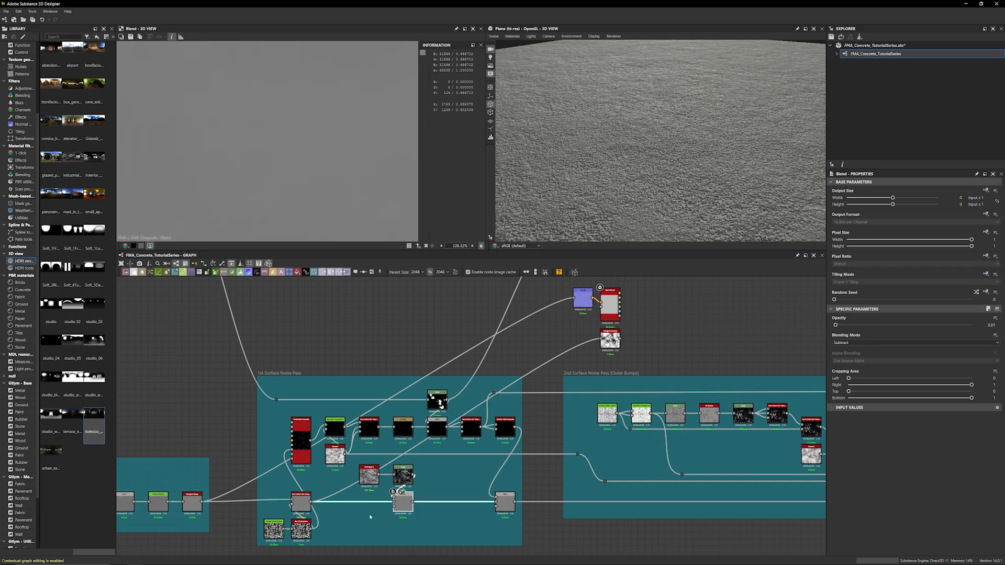
Preview Histogram Equalize, connect the Subtract Blend output to it, and examine the equalized noise in the 2D view
double_click(610, 339)
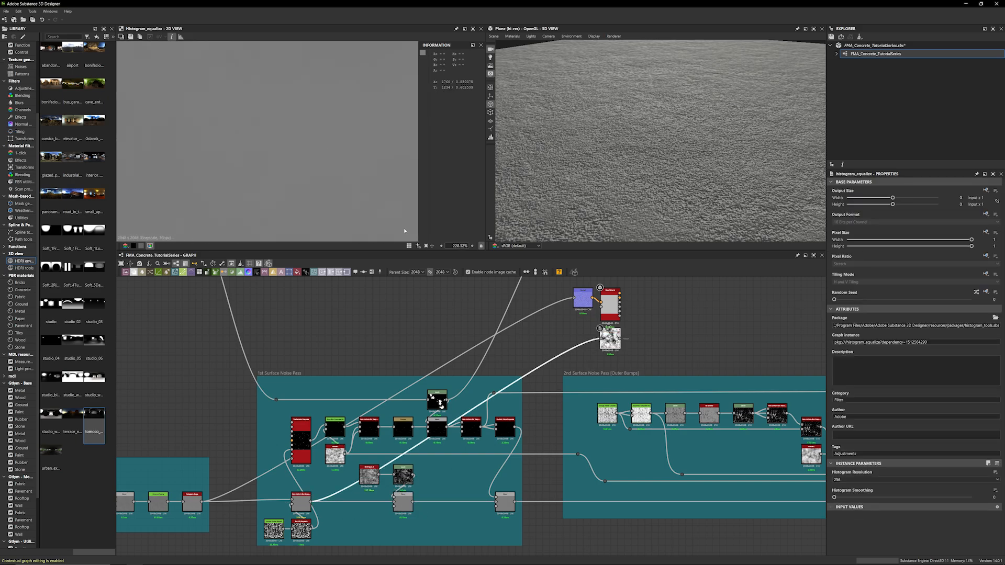
scroll(314, 167, down, 2)
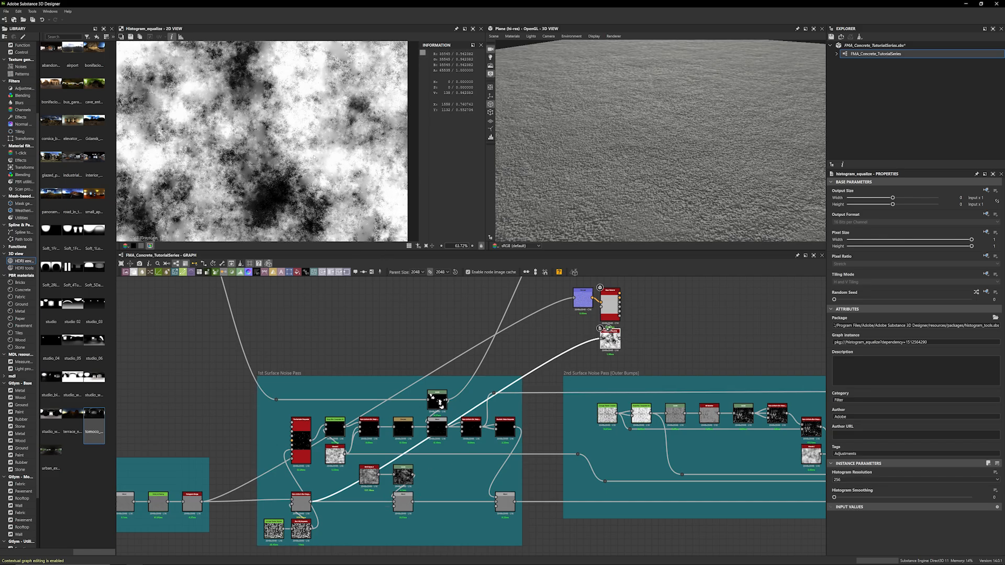
scroll(314, 157, up, 3)
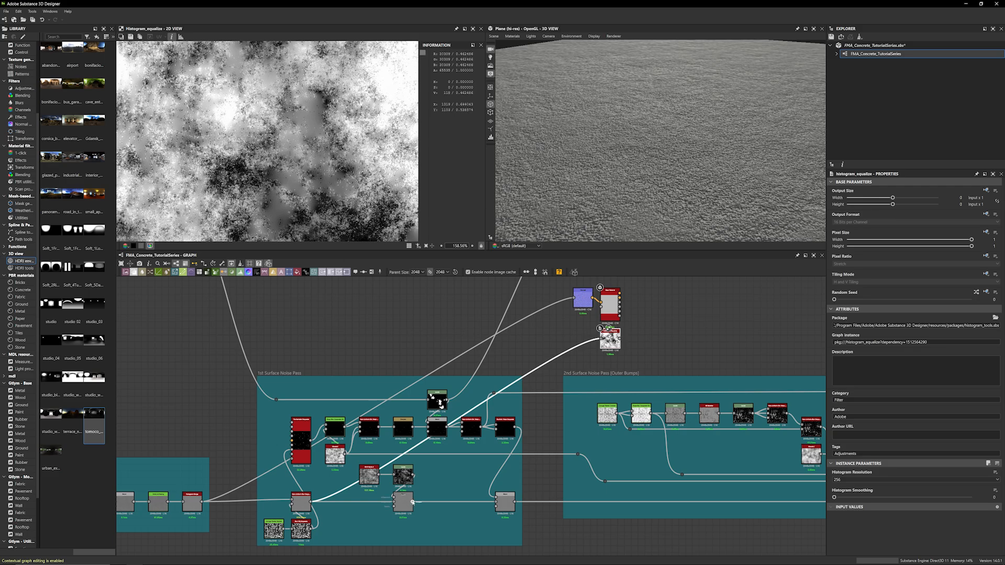
drag(413, 501, 601, 339)
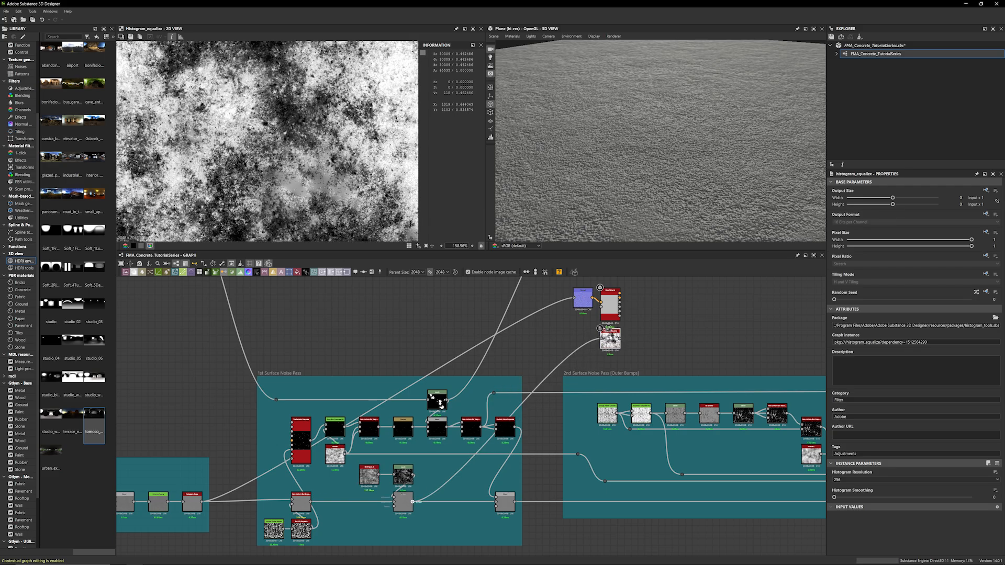
scroll(315, 181, down, 4)
middle_drag(334, 174, 303, 179)
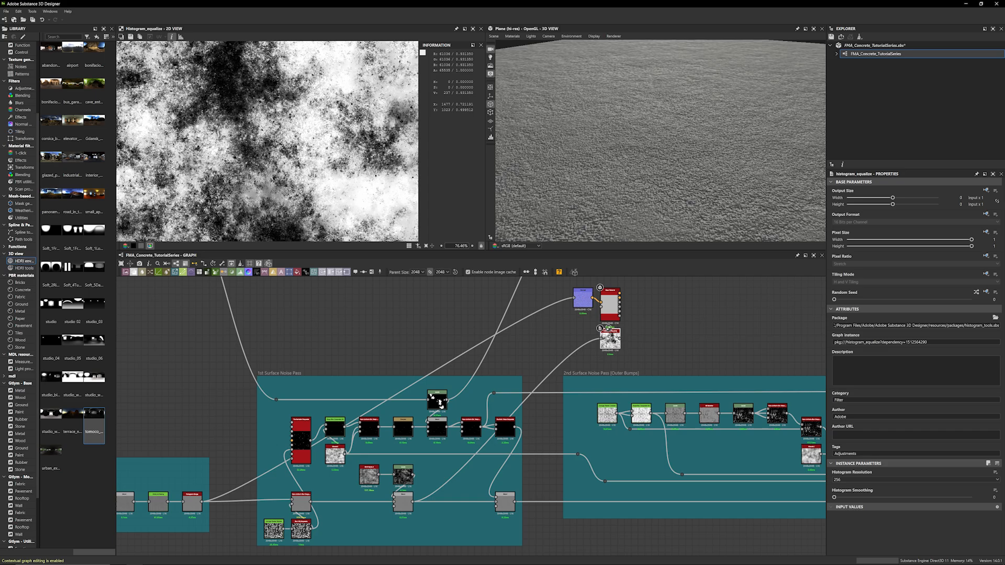
scroll(303, 179, up, 3)
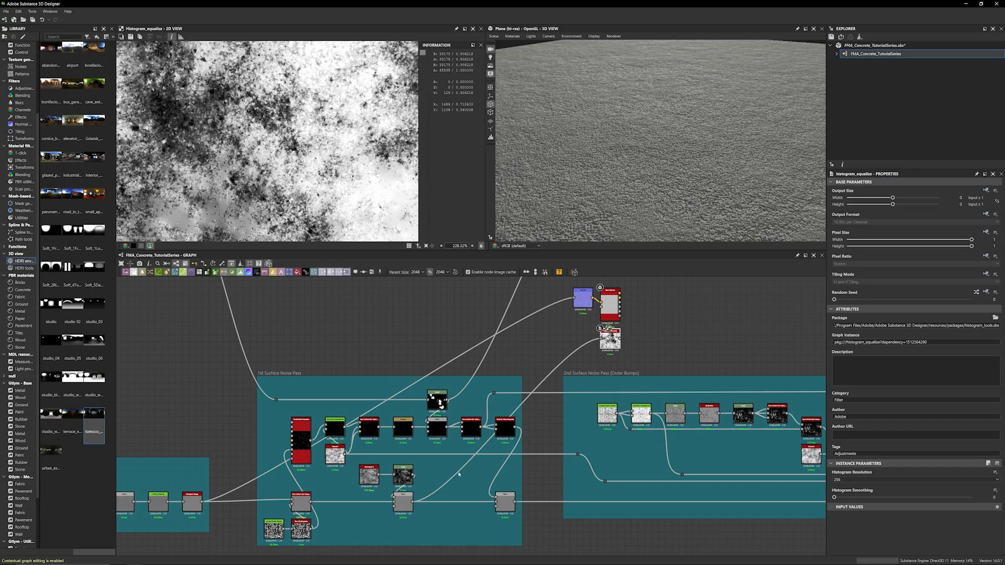
scroll(301, 160, down, 6)
middle_drag(300, 159, 319, 161)
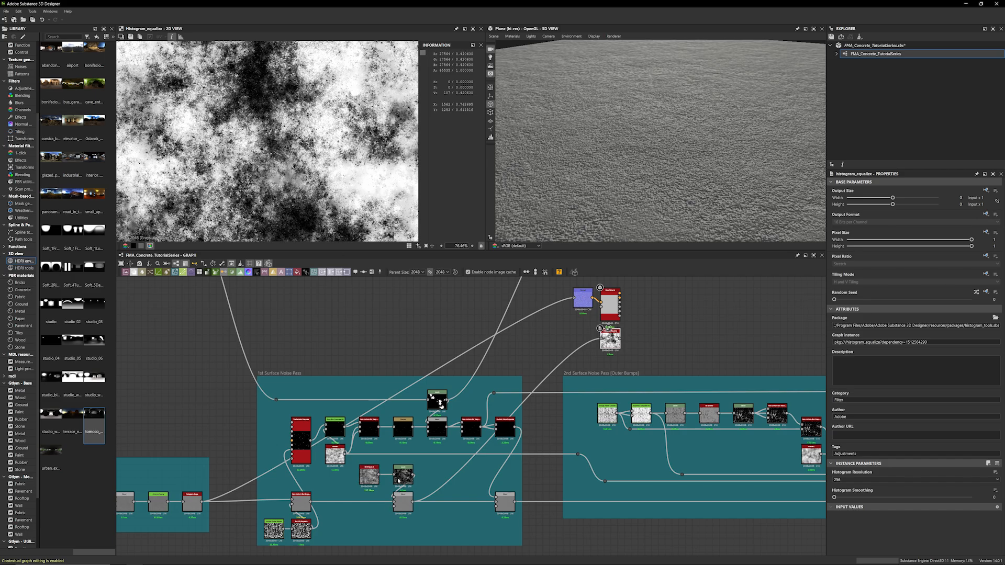
Compare the Levels mask with the Histogram Equalize result and return the 2D preview to the Subtract Blend
double_click(411, 476)
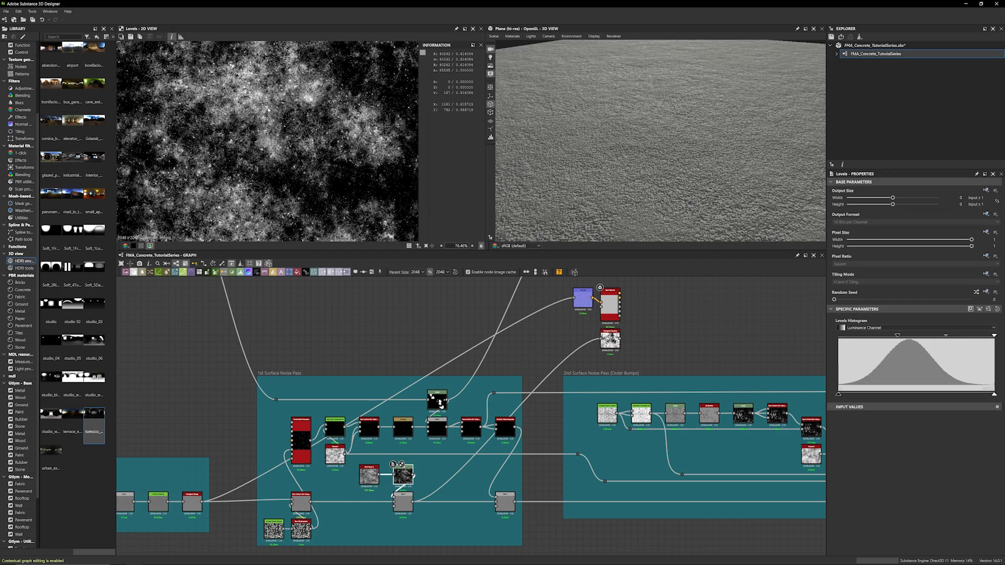
double_click(609, 332)
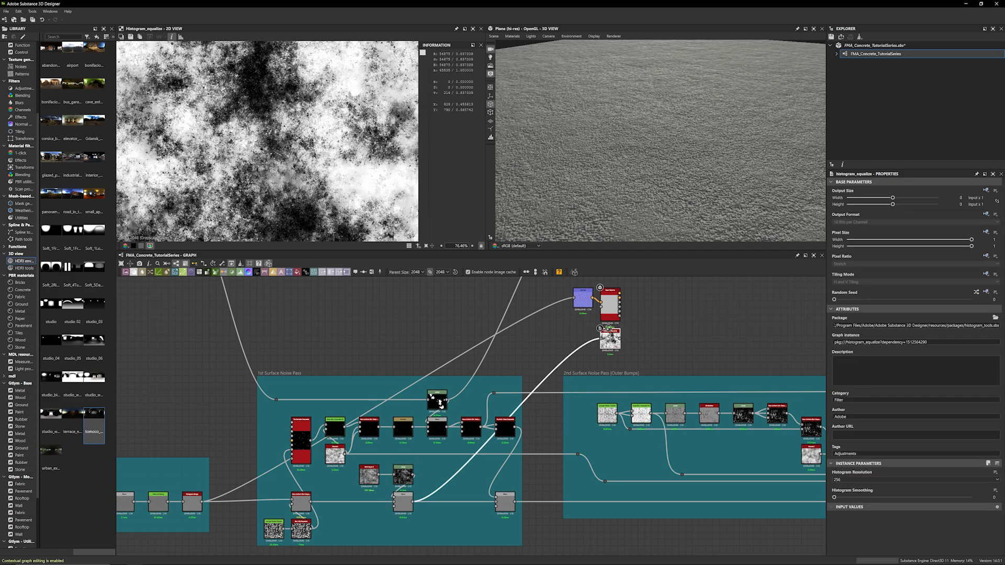
double_click(406, 508)
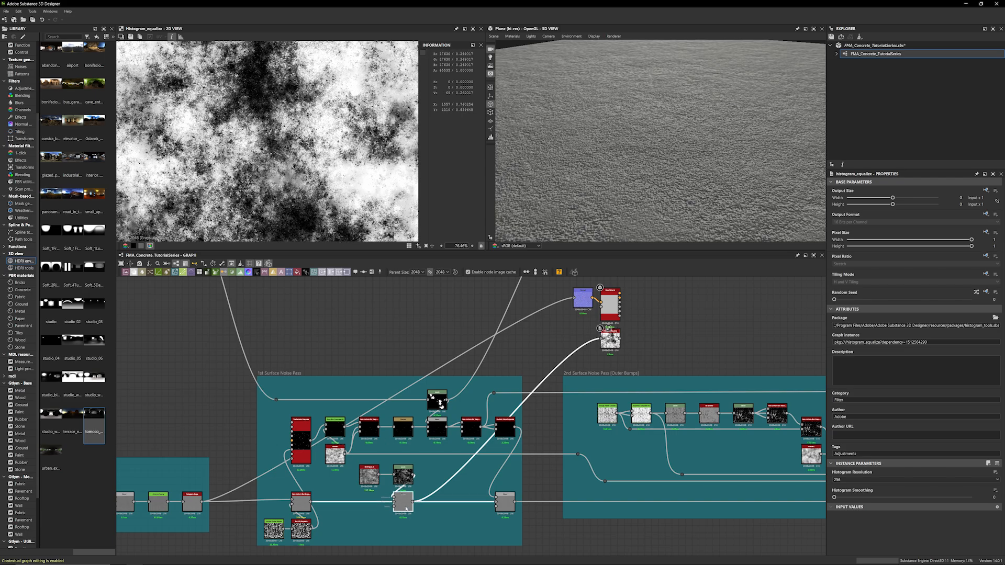
Connect the Subtract Blend output to the Normal node and set the Normal intensity to 10
middle_drag(567, 323, 554, 327)
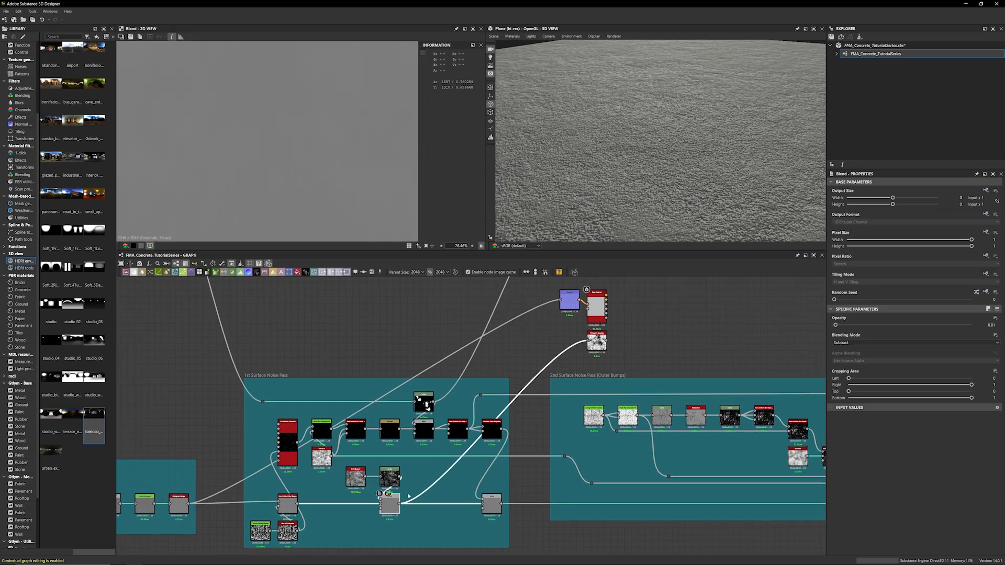
drag(555, 329, 561, 300)
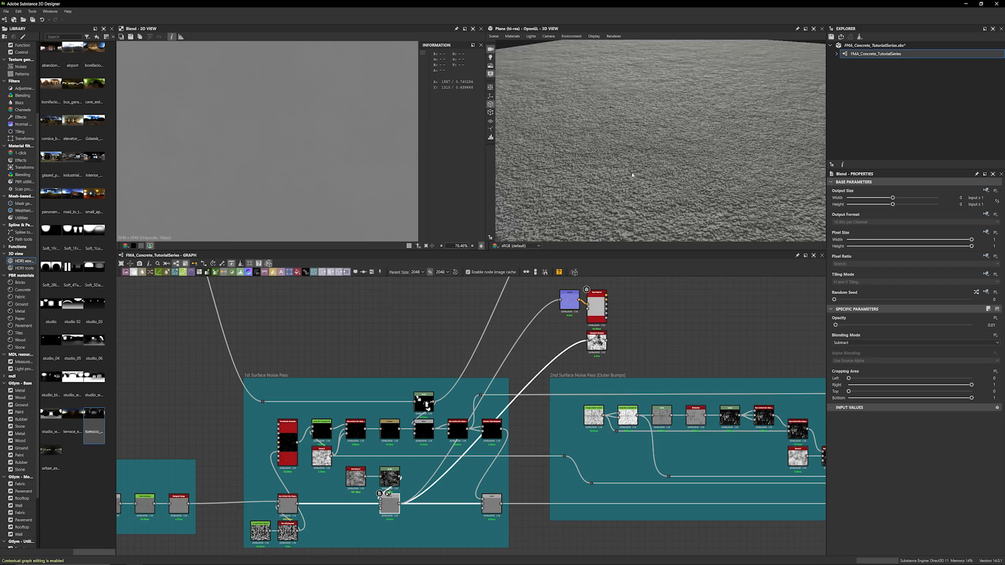
click(569, 300)
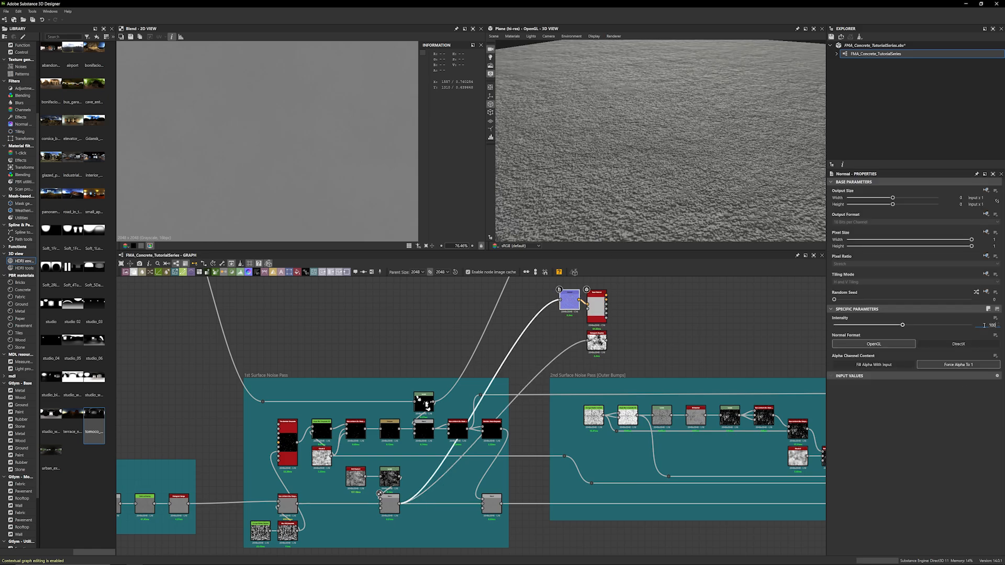
text(10)
key(Return)
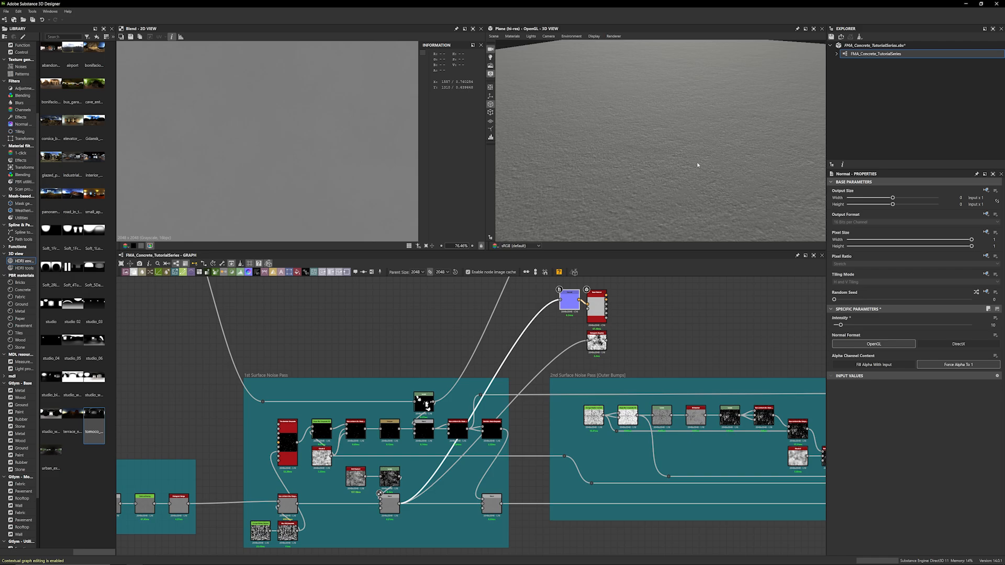
Set the Normal node's intensity to 20 and inspect the surface up close in the 3D view
drag(697, 165, 689, 150)
click(986, 324)
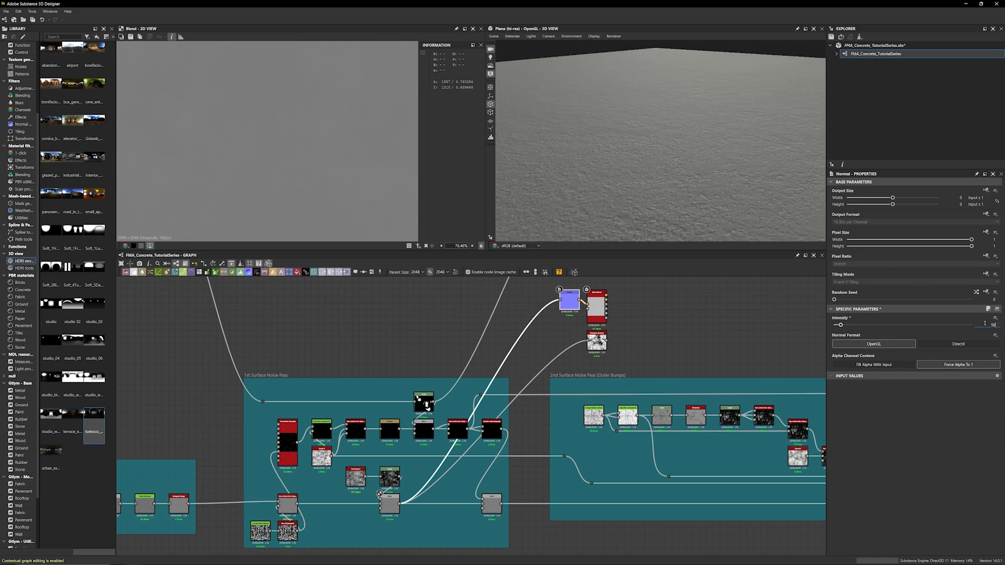
key(BackSpace)
key(BackSpace)
text(25)
key(Return)
scroll(657, 190, up, 3)
drag(656, 189, 652, 184)
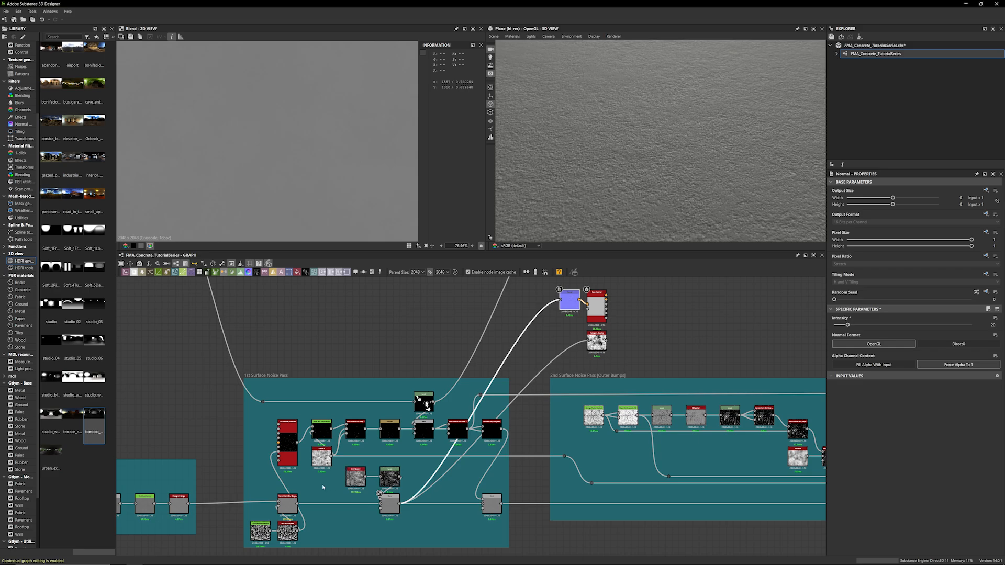
Compare the surface with Normal fed by Non-Uniform Blur Grayscale and again by the Subtract Blend, previewing the Levels mask in between
drag(297, 504, 571, 297)
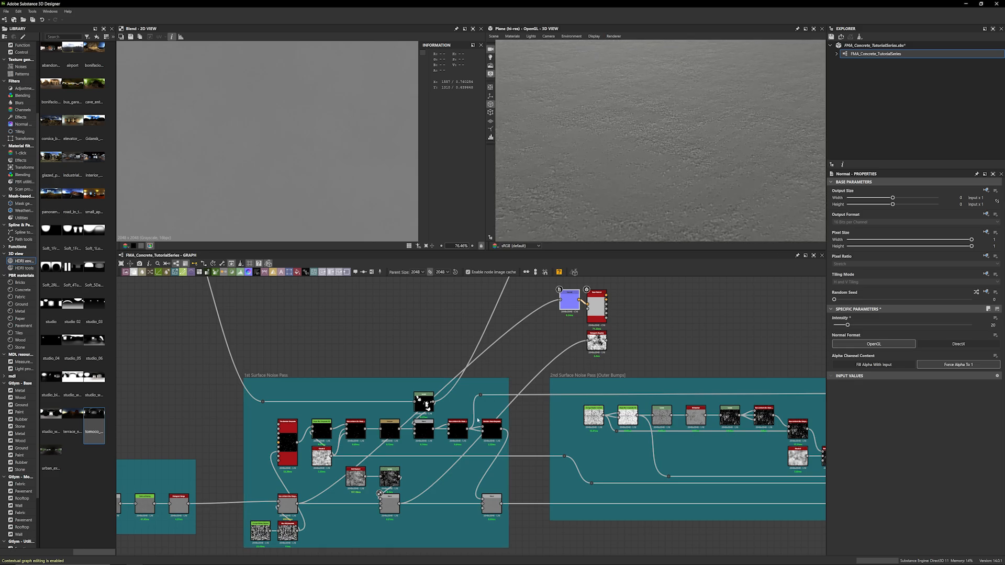
double_click(390, 476)
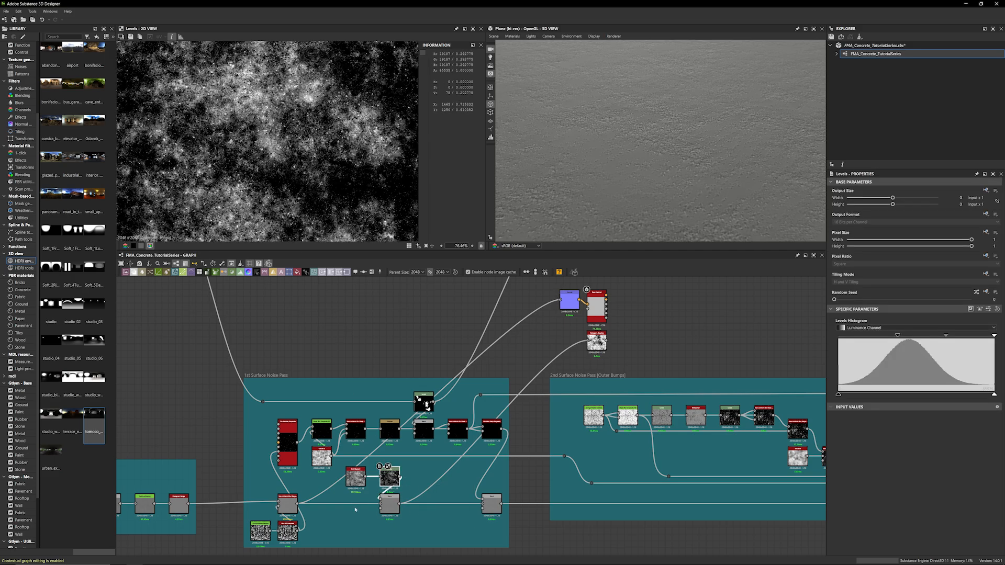
drag(399, 503, 572, 303)
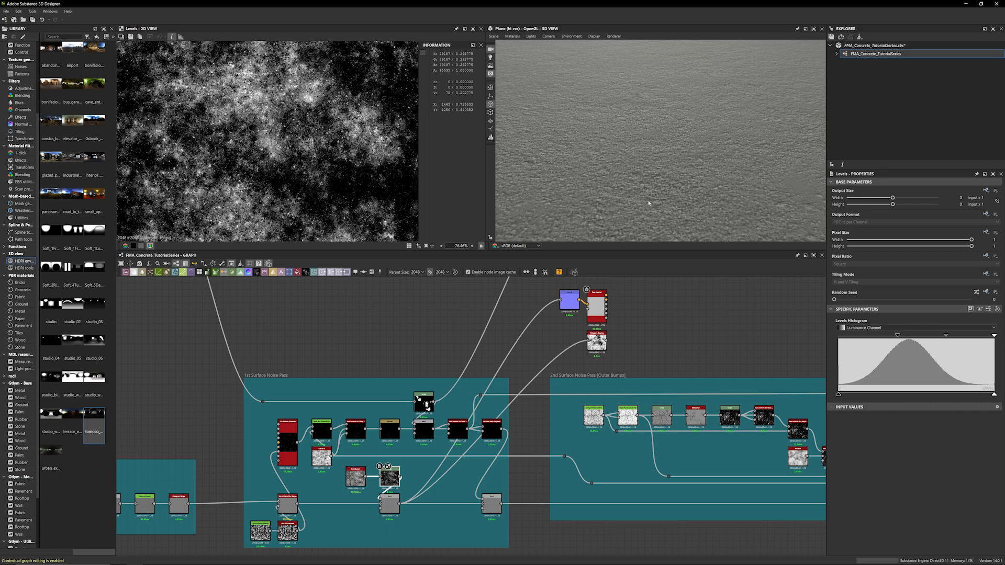
scroll(308, 98, up, 6)
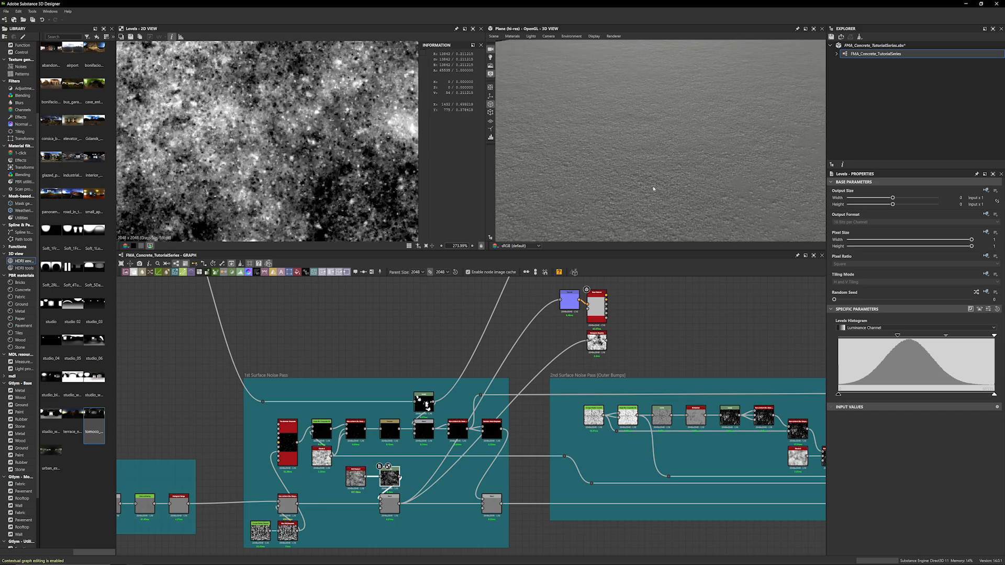
Examine the noise detail of the concrete surface from different distances in the 3D view
scroll(658, 183, down, 4)
scroll(648, 181, up, 3)
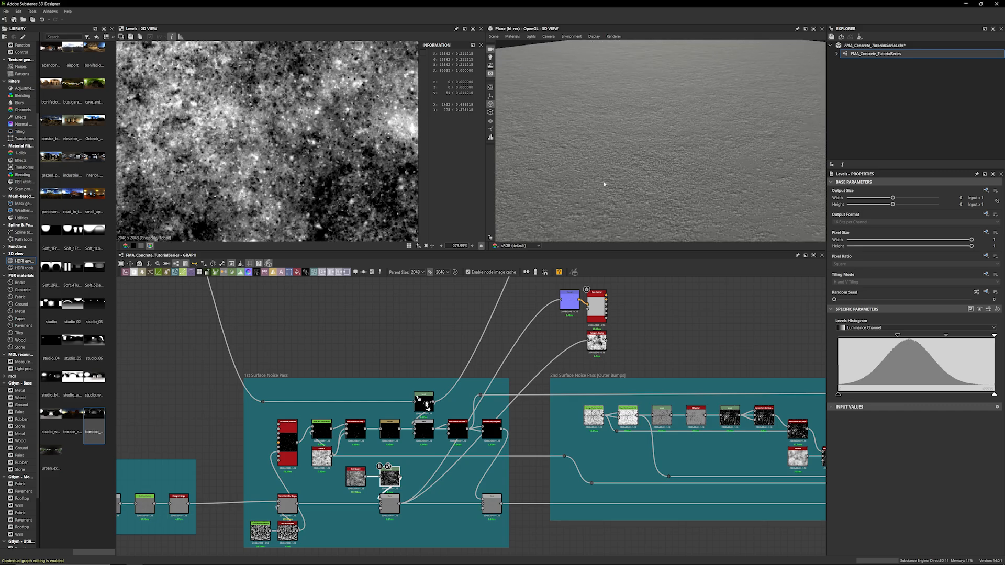
scroll(657, 186, down, 2)
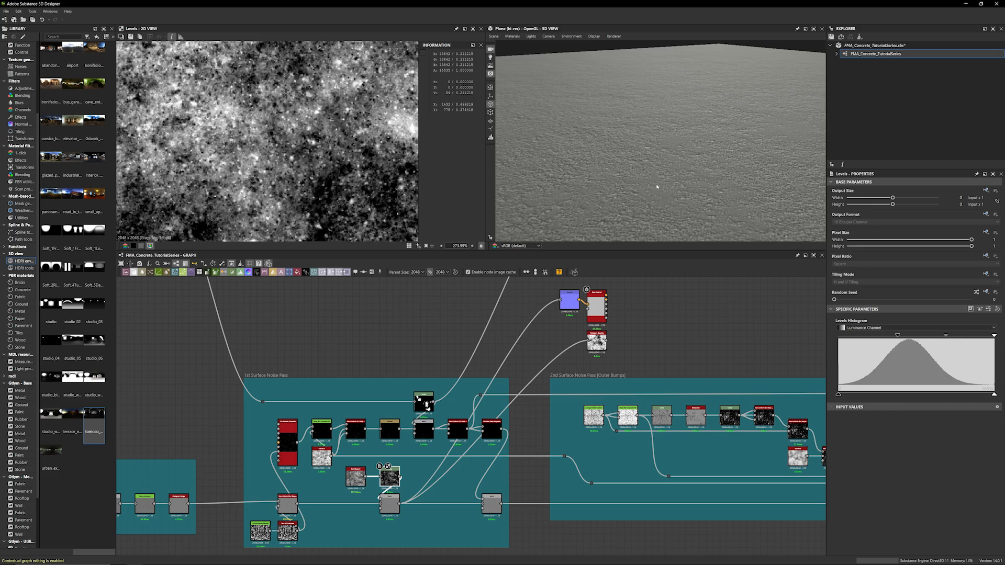
scroll(665, 193, up, 2)
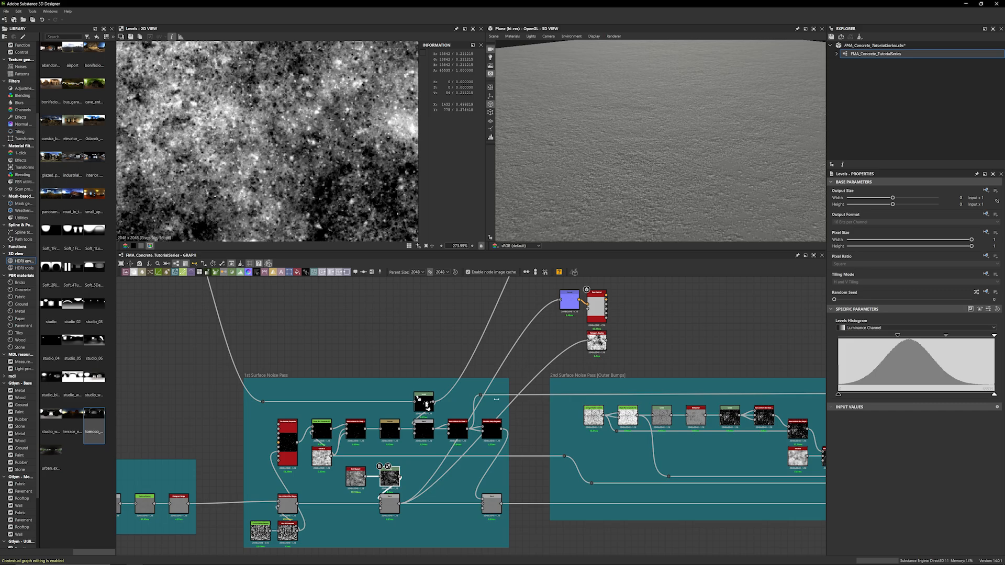
Preview the Tile Sampler Grayscale node of the 1st Surface Noise Pass in the 2D view
middle_drag(344, 345, 359, 317)
scroll(359, 317, up, 2)
middle_drag(292, 434, 310, 358)
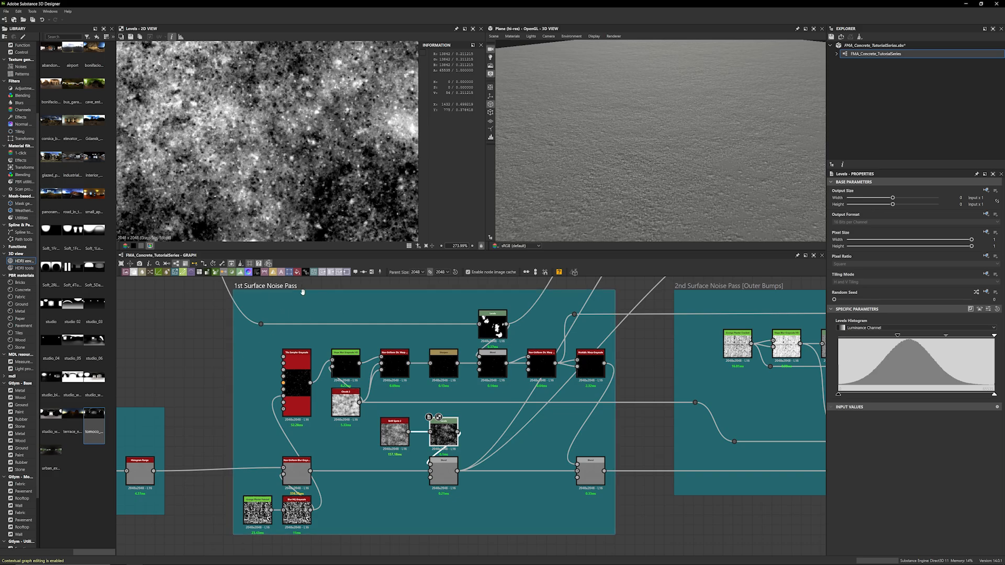
click(304, 405)
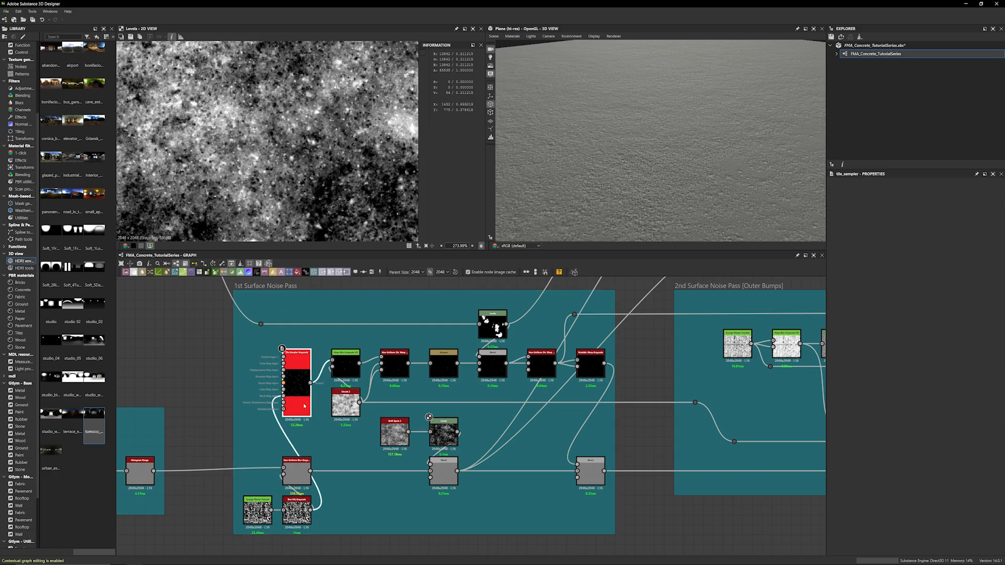
double_click(304, 406)
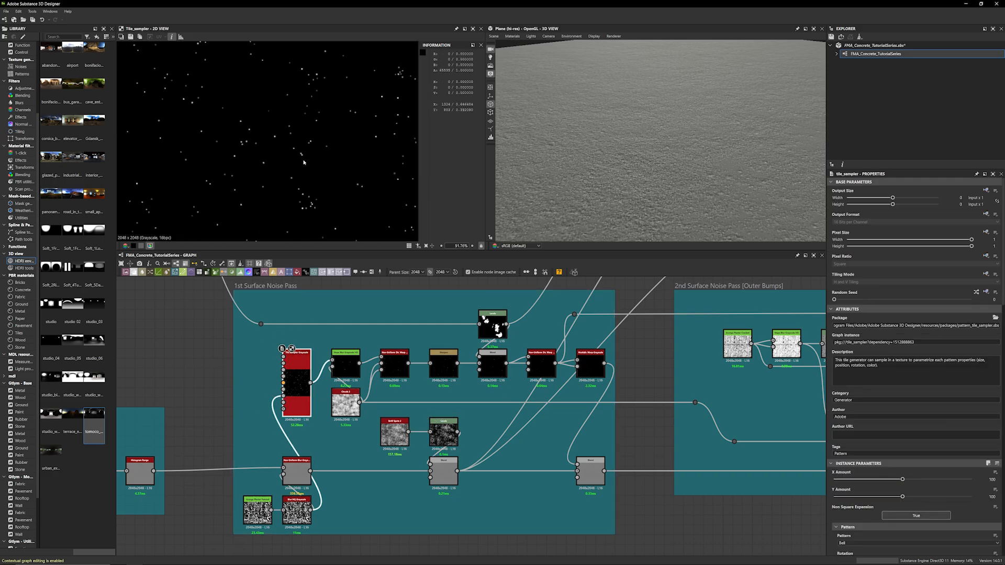
scroll(287, 398, up, 3)
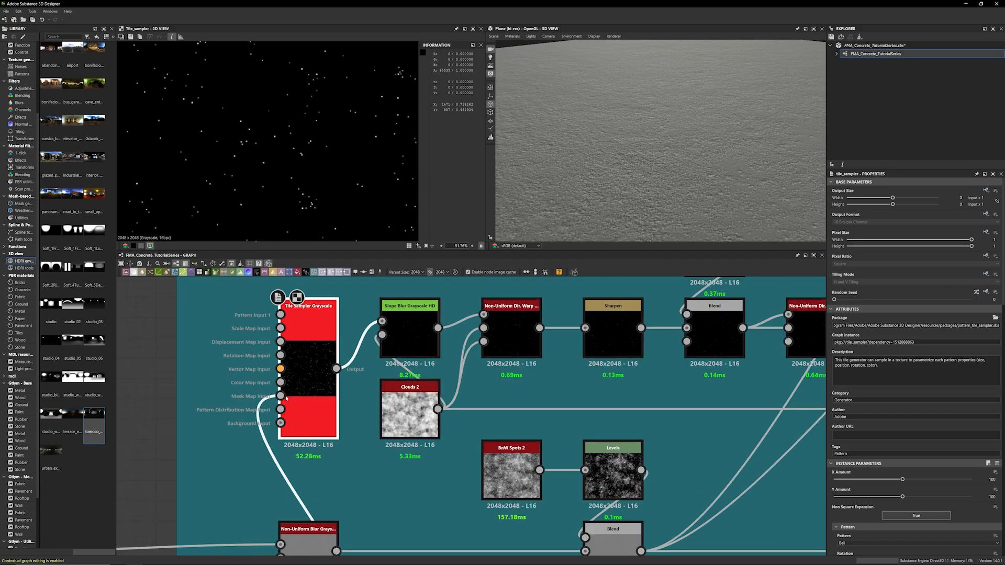
Preview the Blur HQ Grayscale node that feeds the Tile Sampler's Mask Map Input, and return the 2D preview to the Tile Sampler
scroll(287, 397, down, 3)
double_click(301, 535)
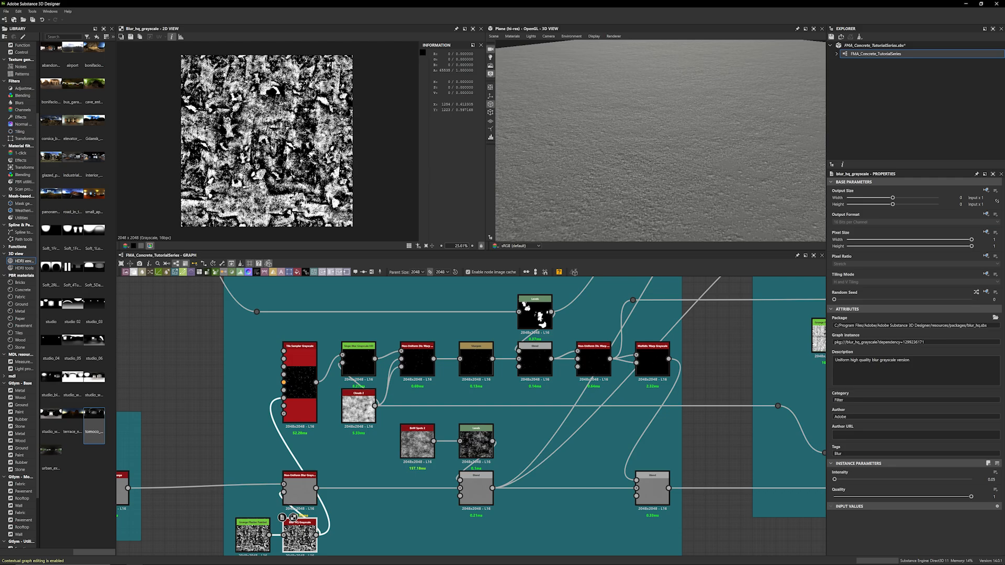
scroll(274, 402, up, 3)
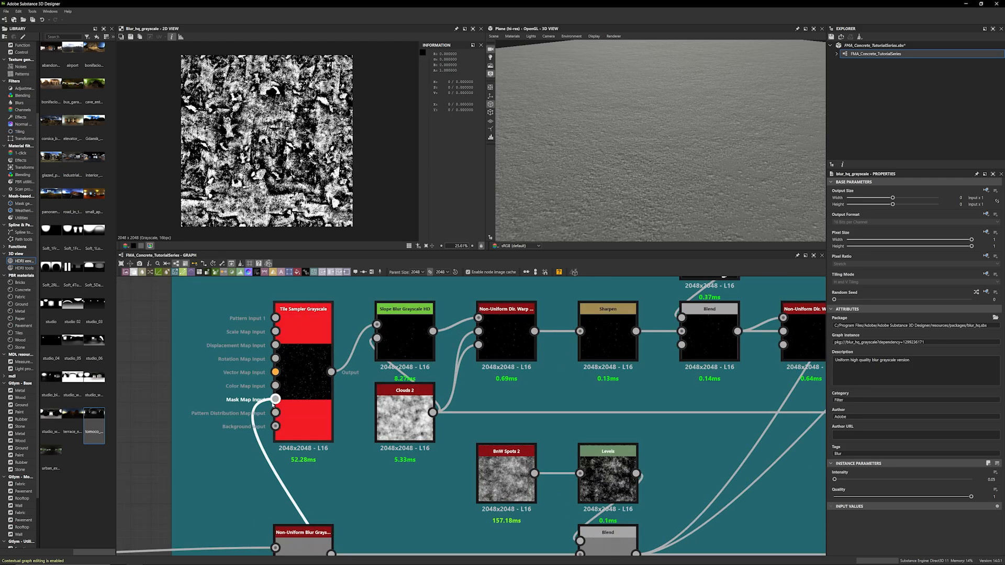
click(289, 395)
double_click(288, 395)
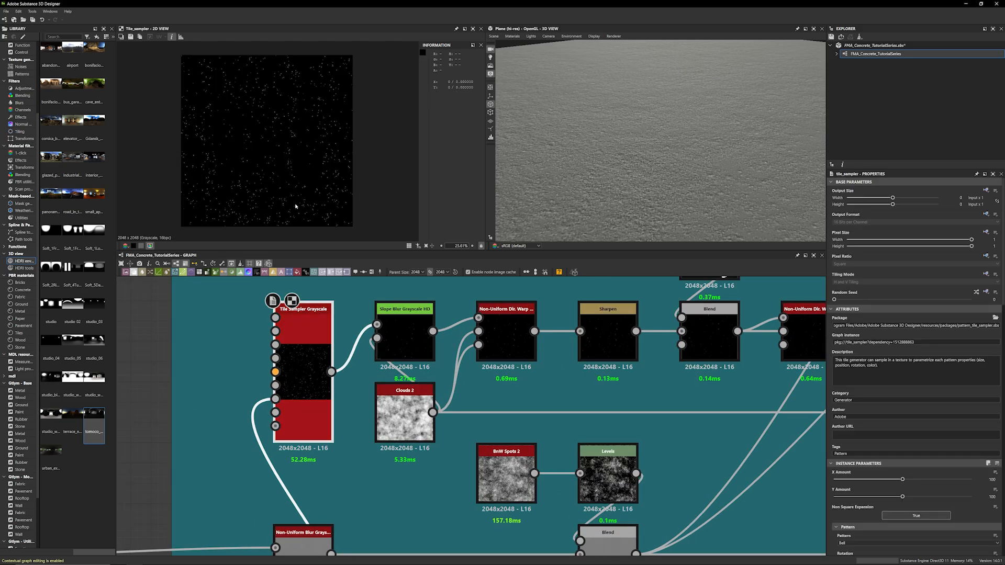
Review the Tile Sampler's amount, pattern, size, position, rotation and color parameters, checking its scattered dots in the 2D view
scroll(874, 440, down, 3)
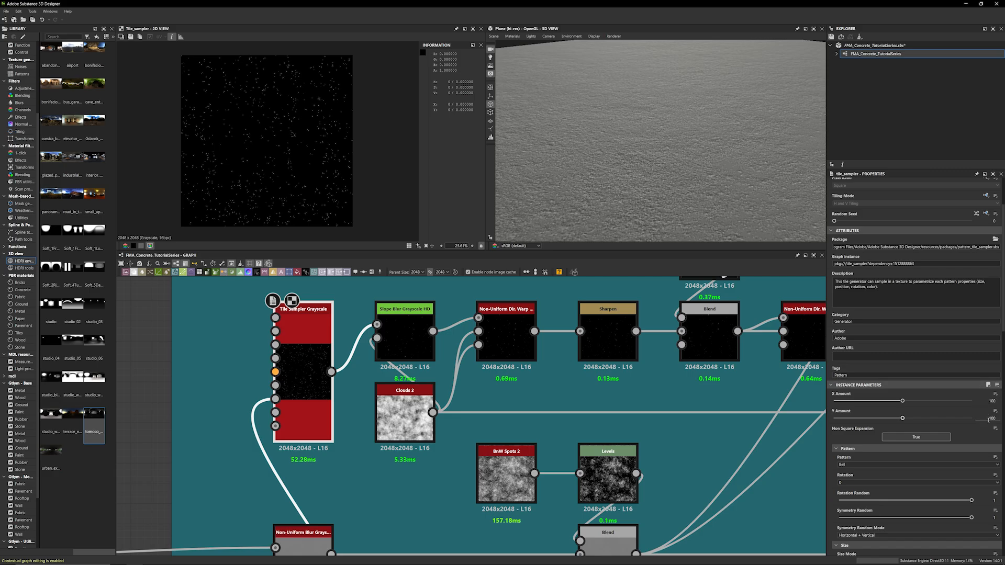
scroll(944, 454, down, 8)
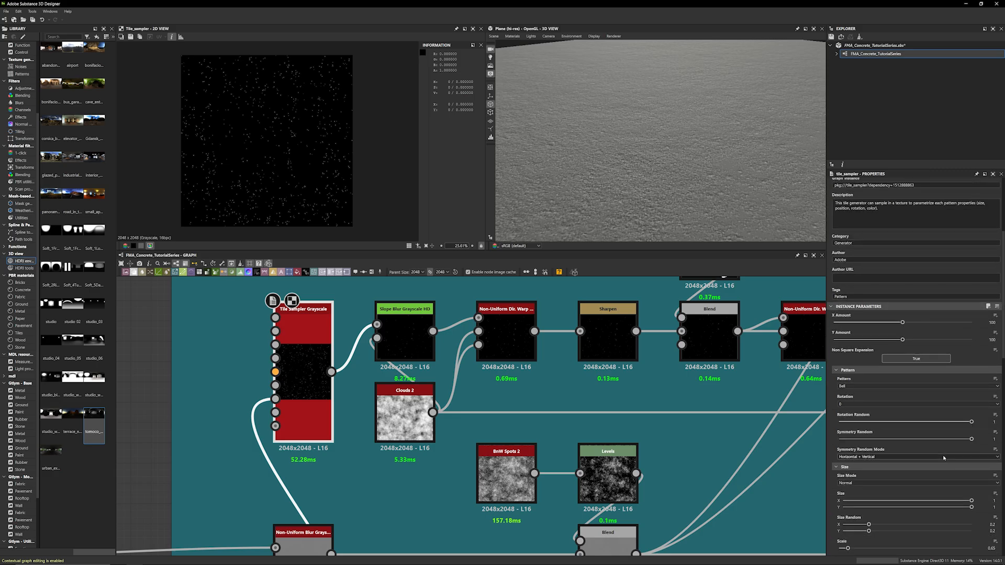
scroll(920, 417, down, 1)
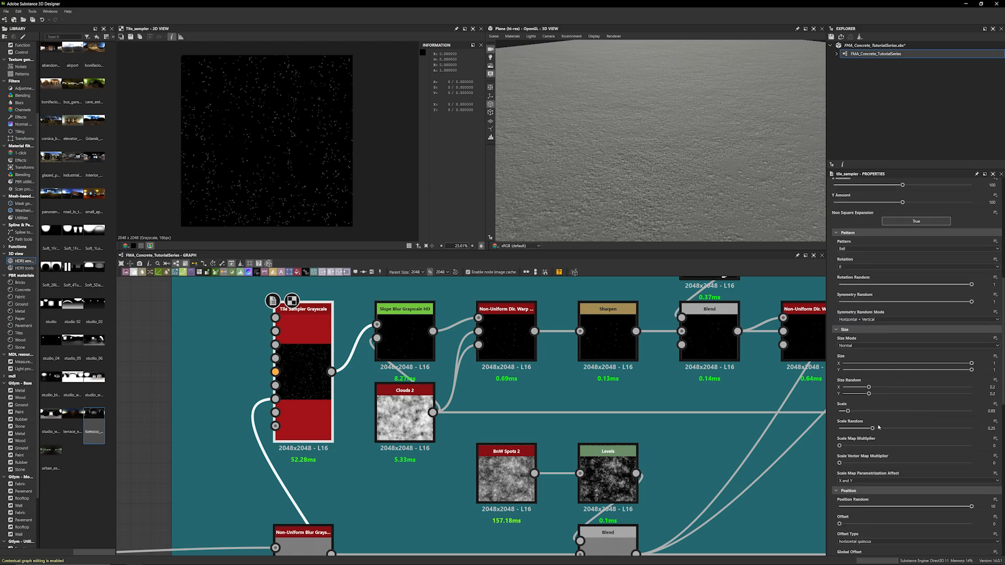
scroll(881, 427, down, 5)
scroll(328, 191, up, 10)
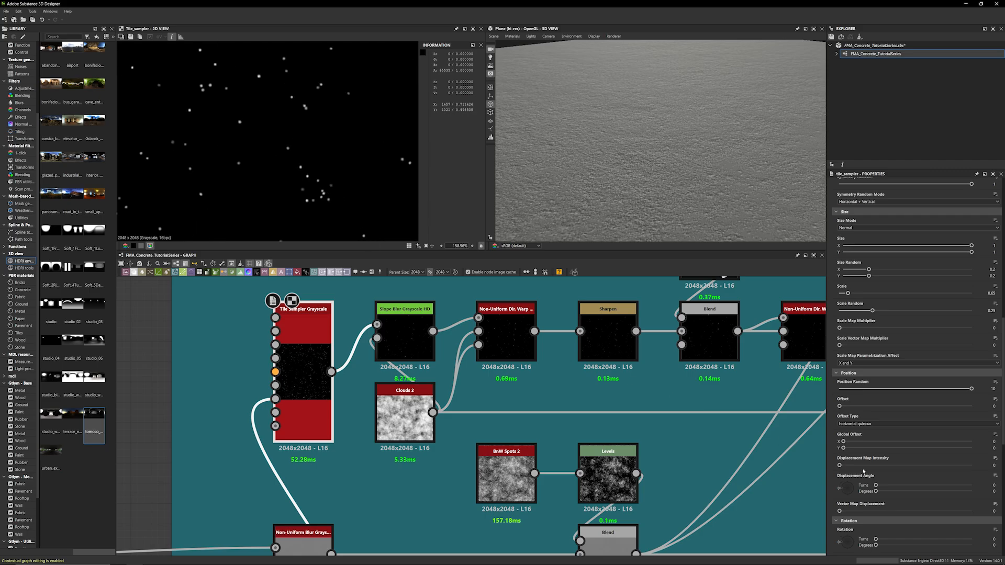
scroll(863, 471, down, 10)
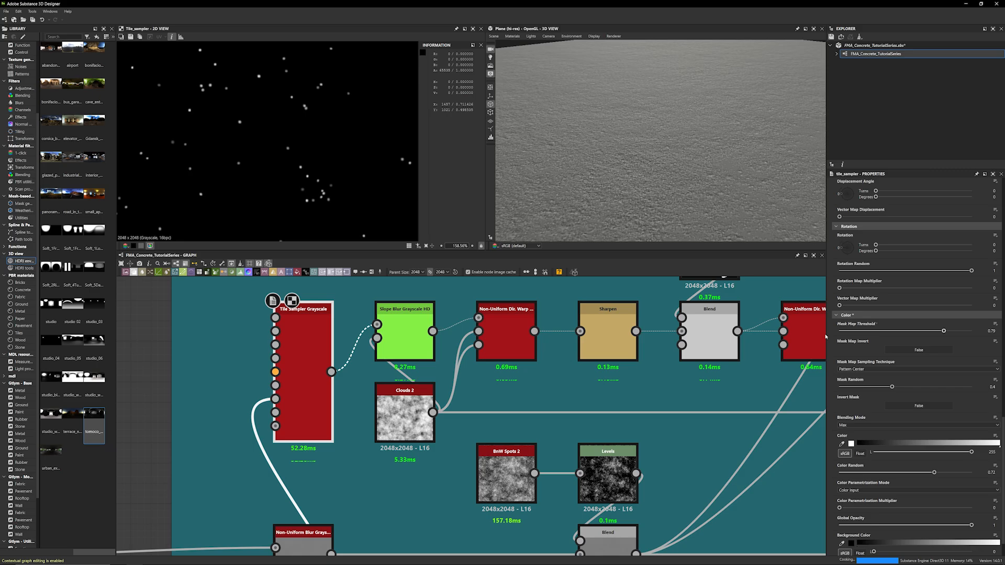
Try a Mask Map Threshold of 0 on the Tile Sampler Grayscale, check the dots in the 2D view, and undo the change
click(839, 331)
scroll(313, 180, down, 8)
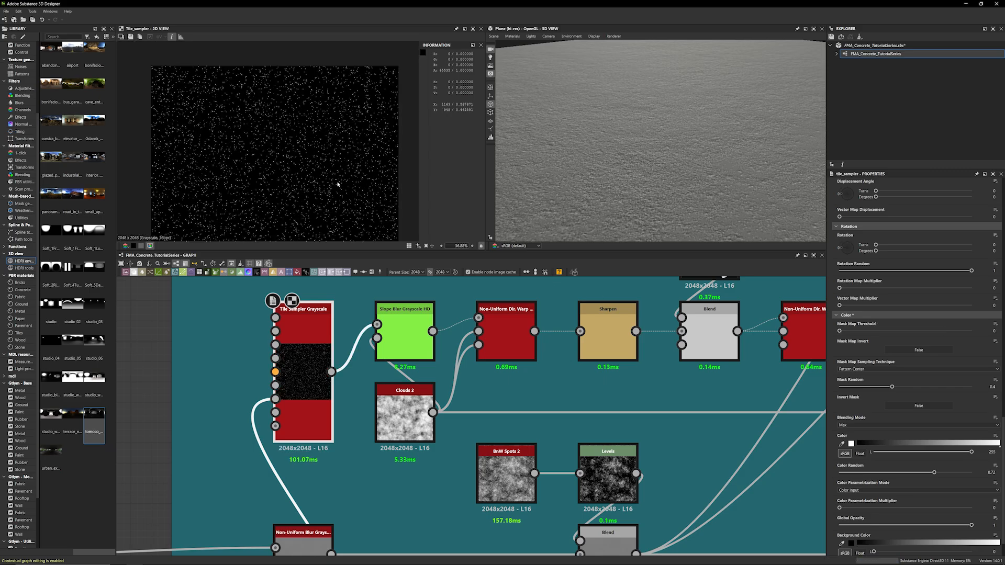
key(ctrl+z)
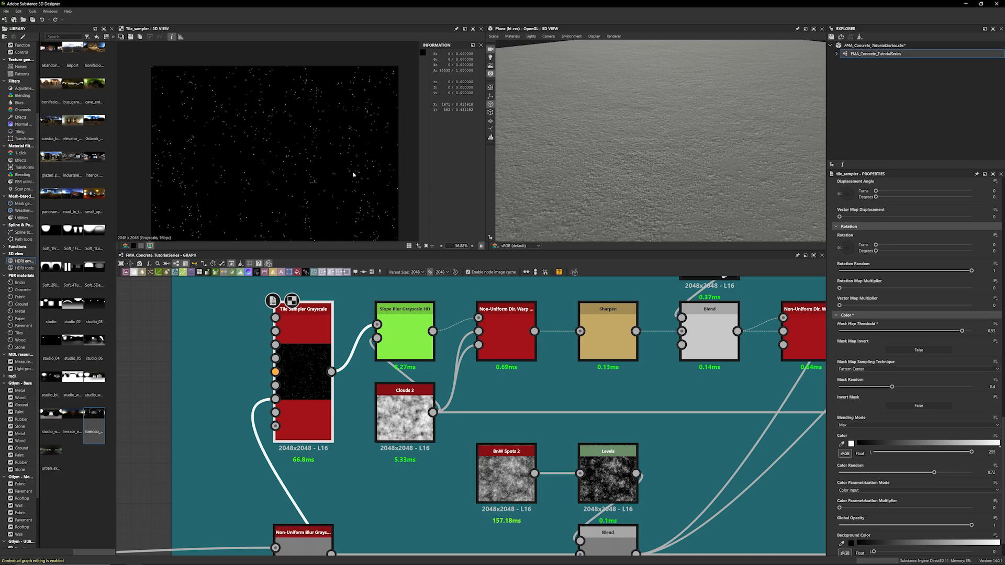
Compare the Slope Blur Grayscale HD output with the Tile Sampler's unblurred dots close up in the 2D view
double_click(412, 337)
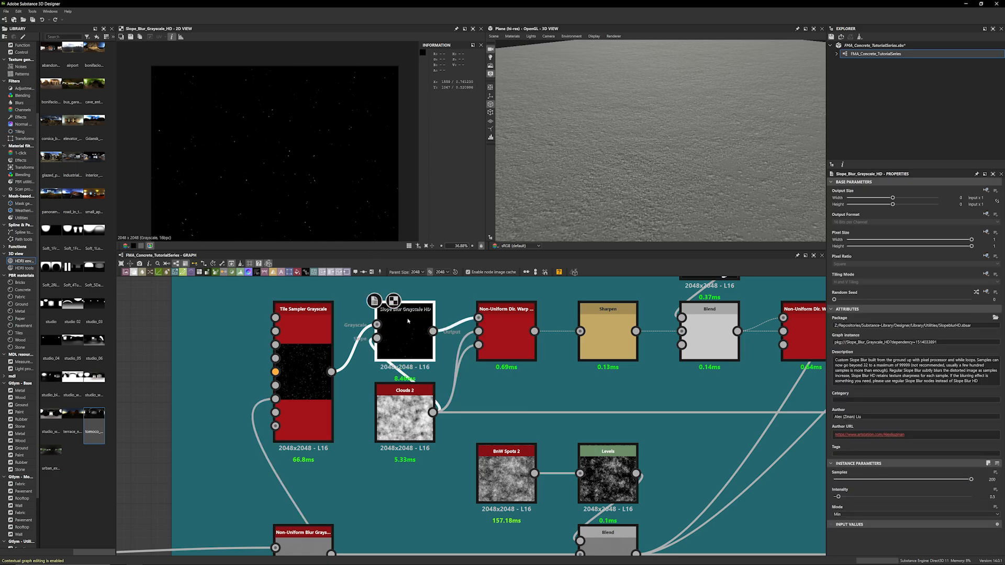
scroll(339, 130, up, 8)
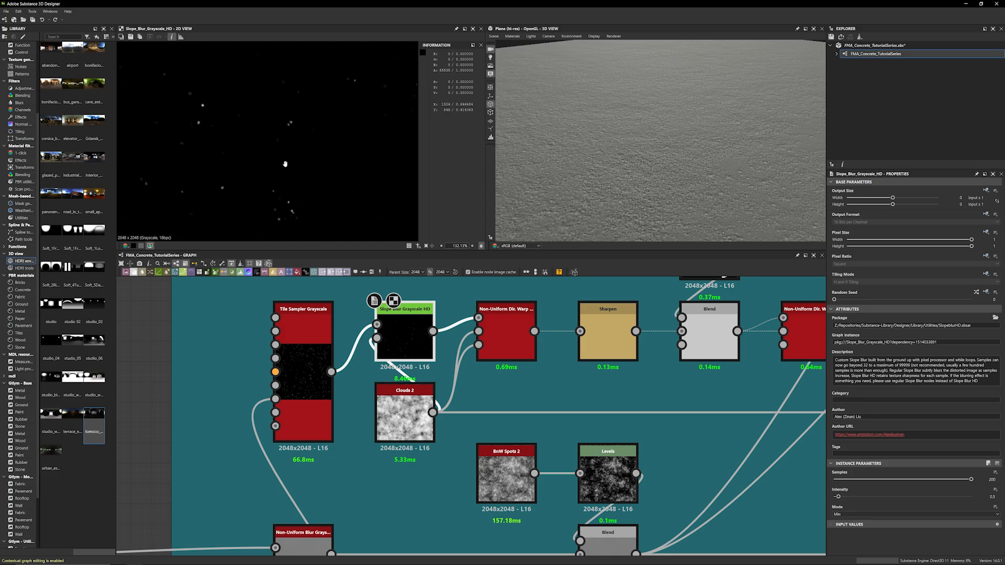
scroll(272, 115, up, 7)
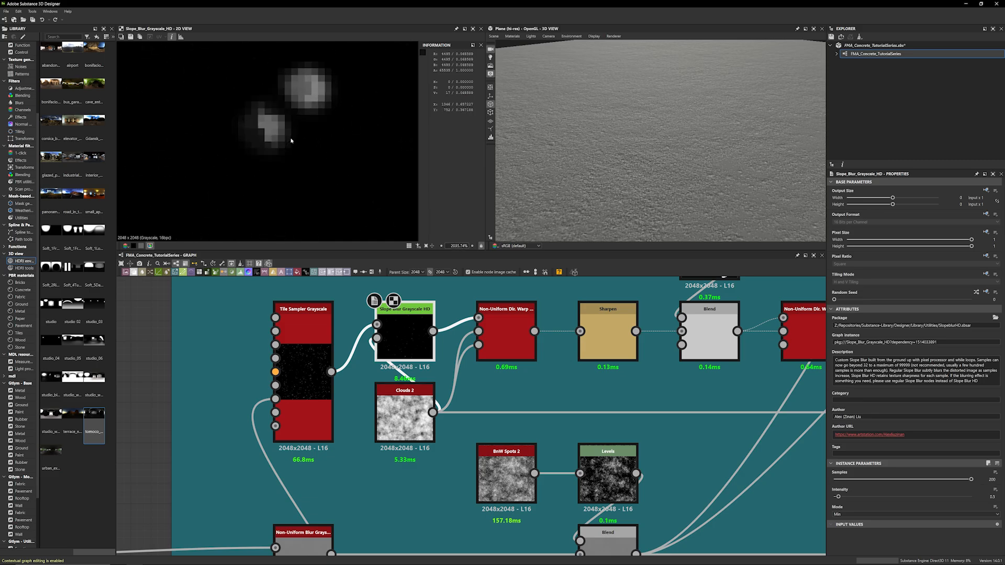
scroll(278, 187, up, 1)
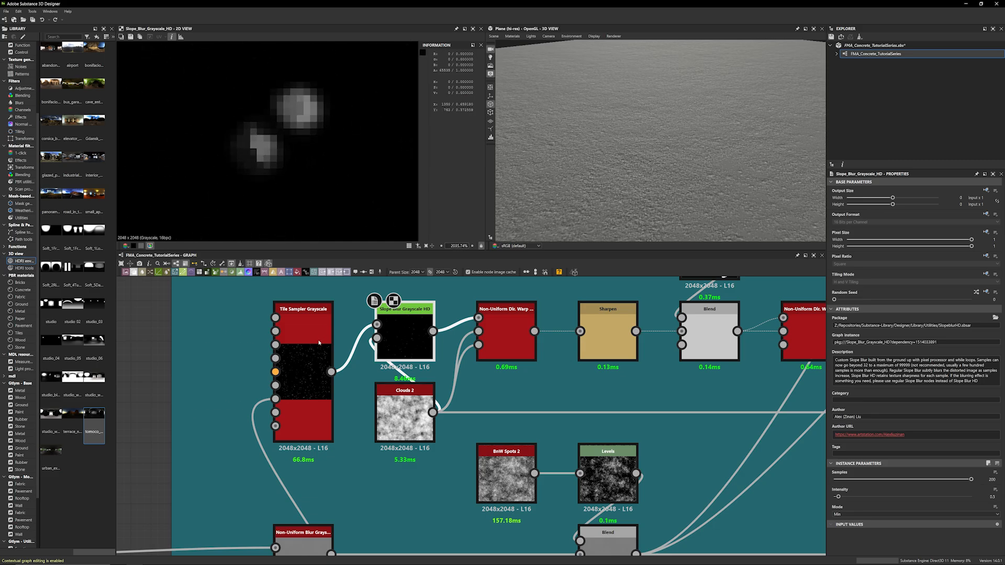
double_click(309, 360)
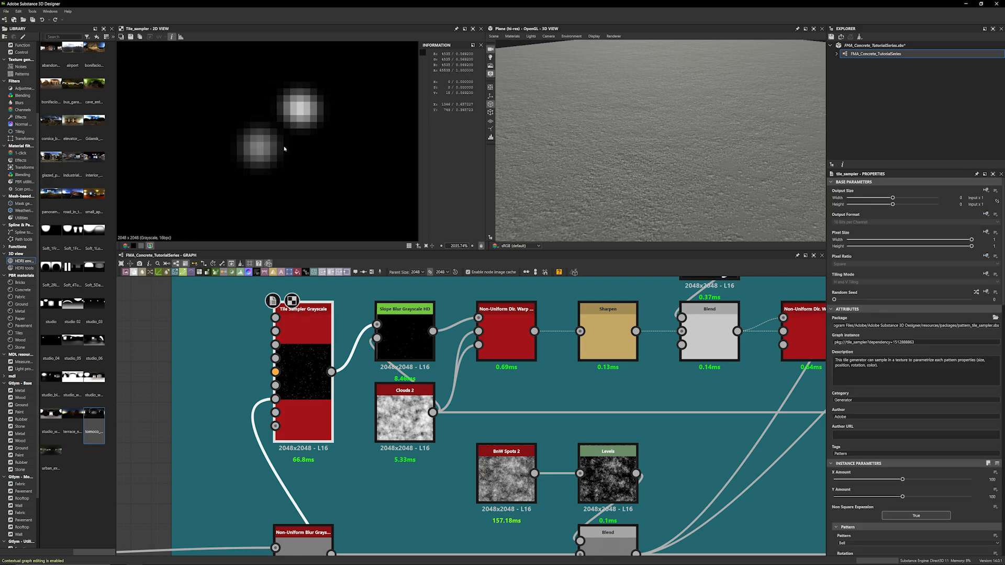
double_click(404, 340)
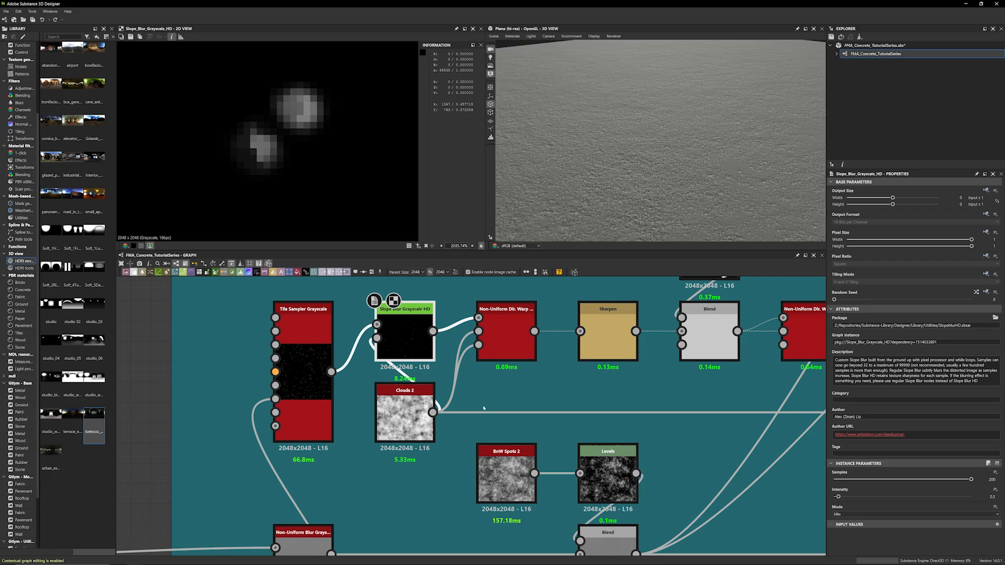
Preview the Non-Uniform Directional Warp node driven by Clouds 2 and examine the warped dots close up and from afar
scroll(277, 131, down, 8)
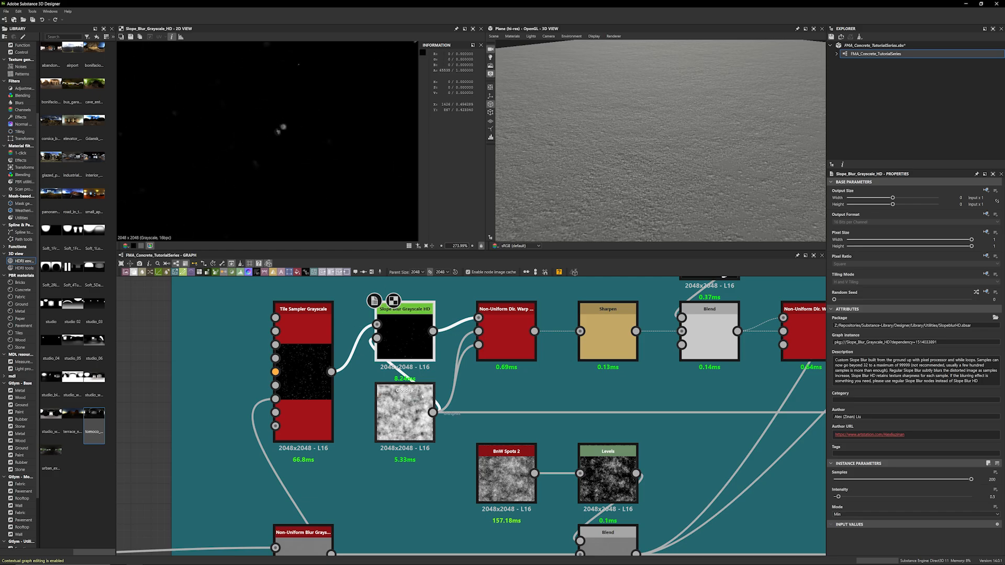
scroll(280, 148, up, 3)
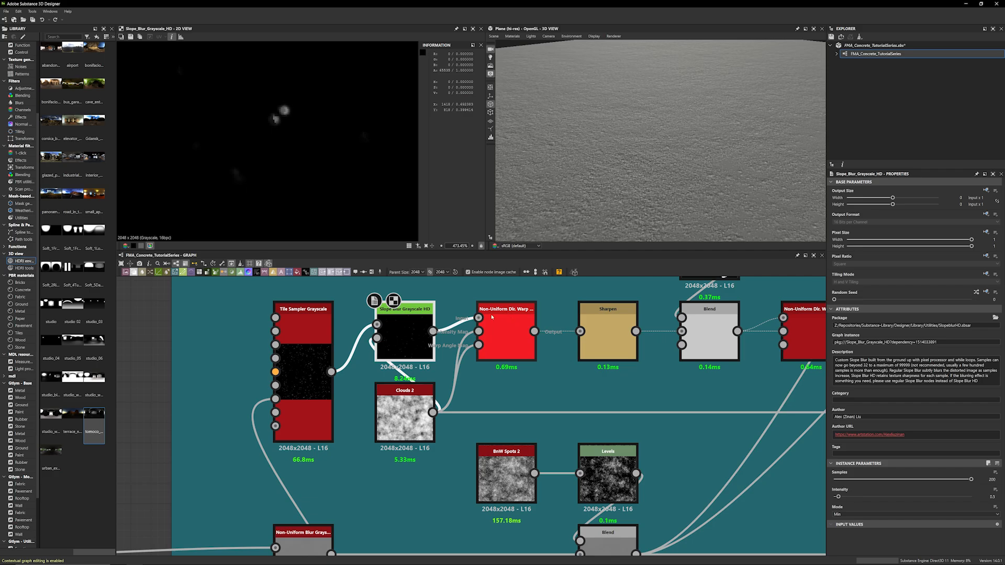
scroll(492, 316, up, 2)
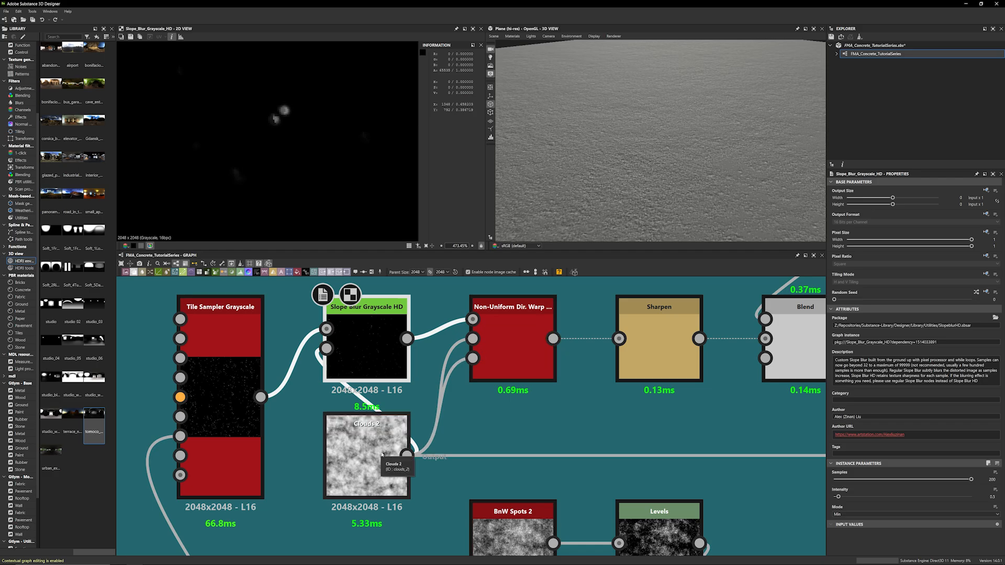
click(534, 357)
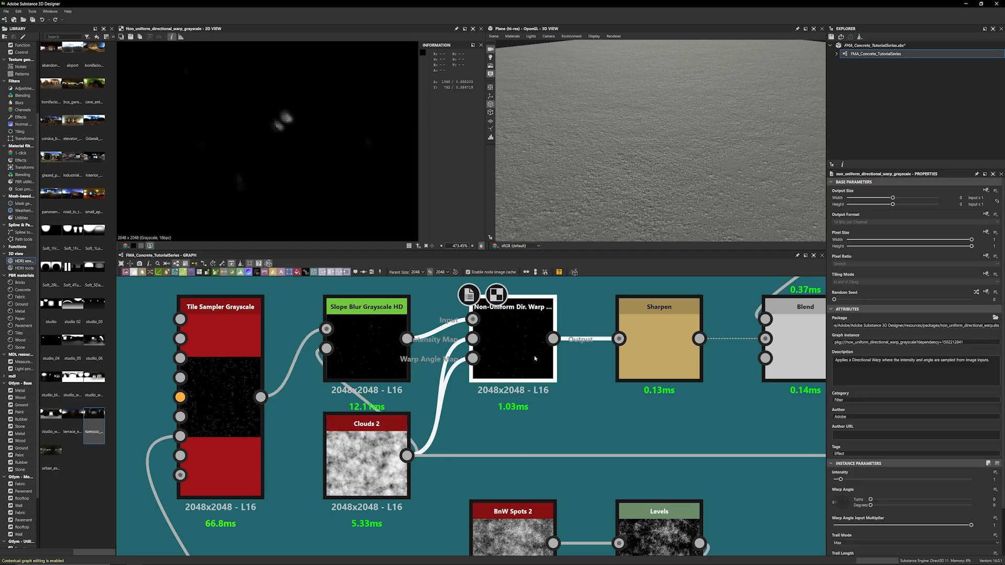
scroll(277, 106, up, 2)
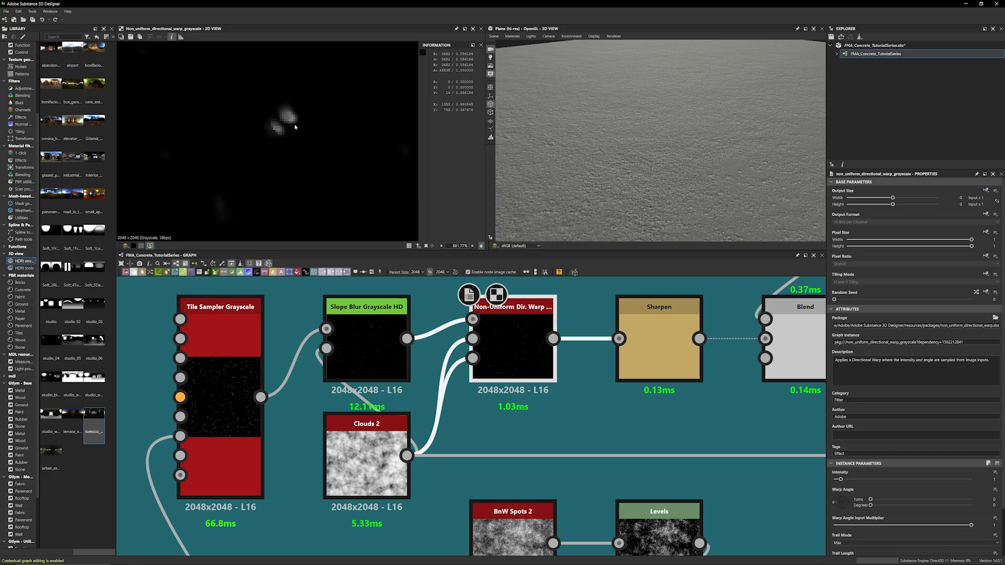
scroll(281, 139, down, 3)
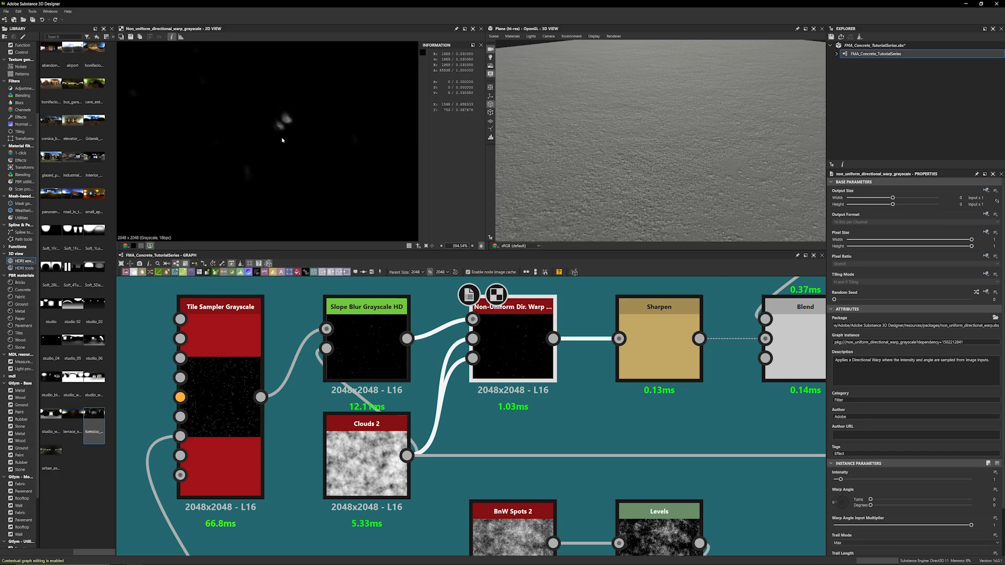
scroll(281, 140, down, 5)
scroll(291, 174, up, 1)
scroll(564, 386, down, 3)
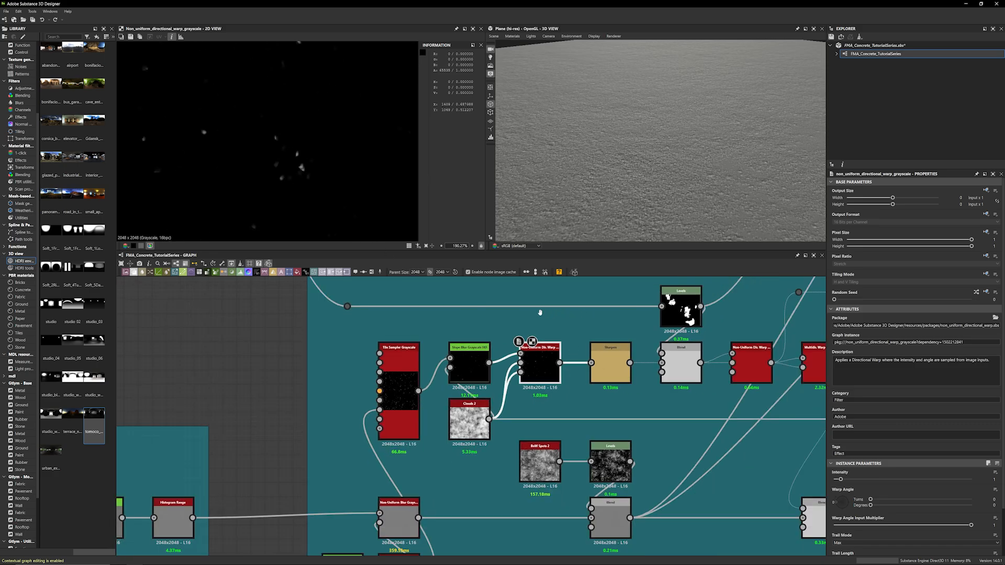
Preview the Sharpen node after the directional warp and examine its dots close up in the 2D view
middle_drag(540, 313, 418, 311)
scroll(507, 328, up, 2)
double_click(482, 376)
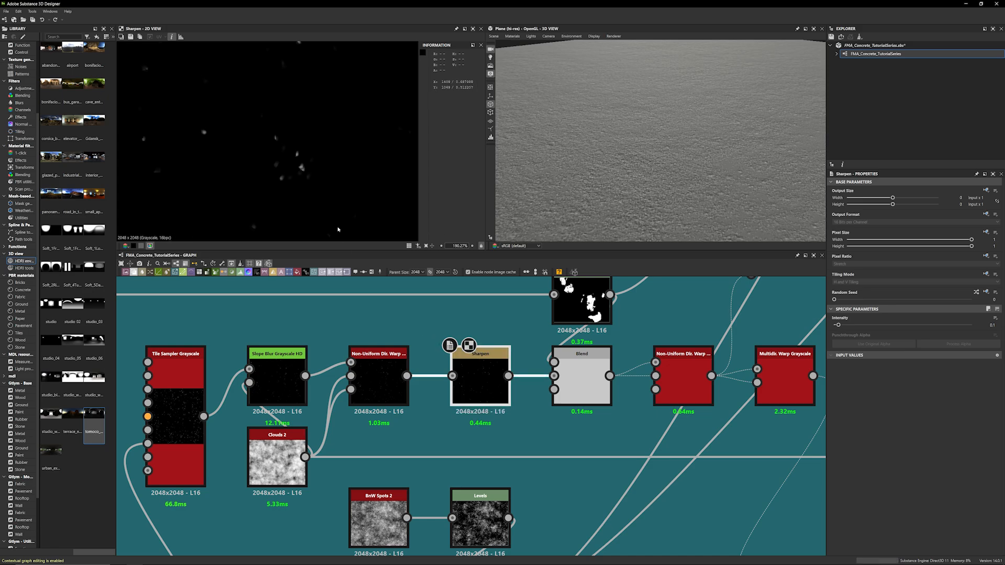
scroll(274, 128, up, 9)
click(398, 385)
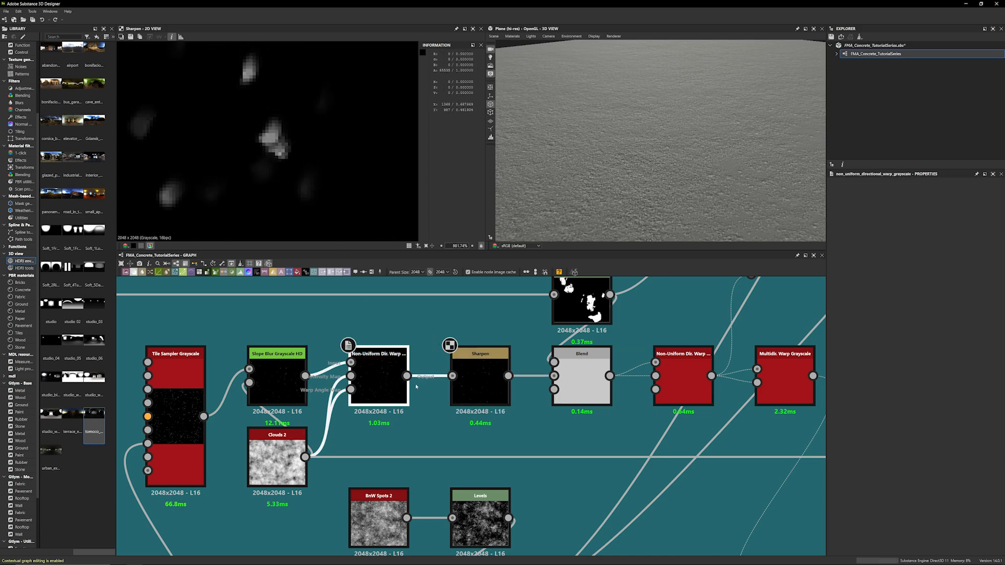
click(474, 385)
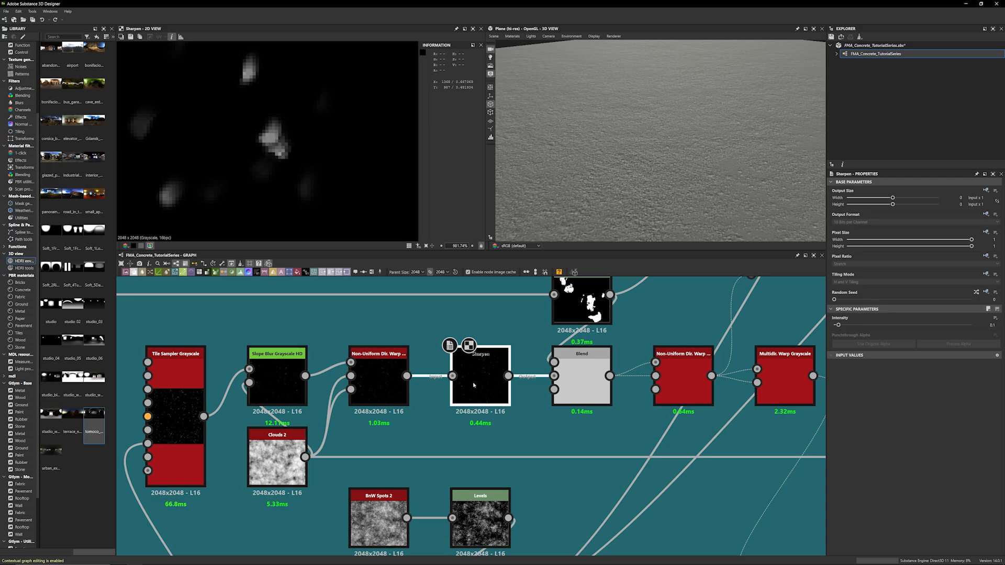
scroll(473, 375, down, 10)
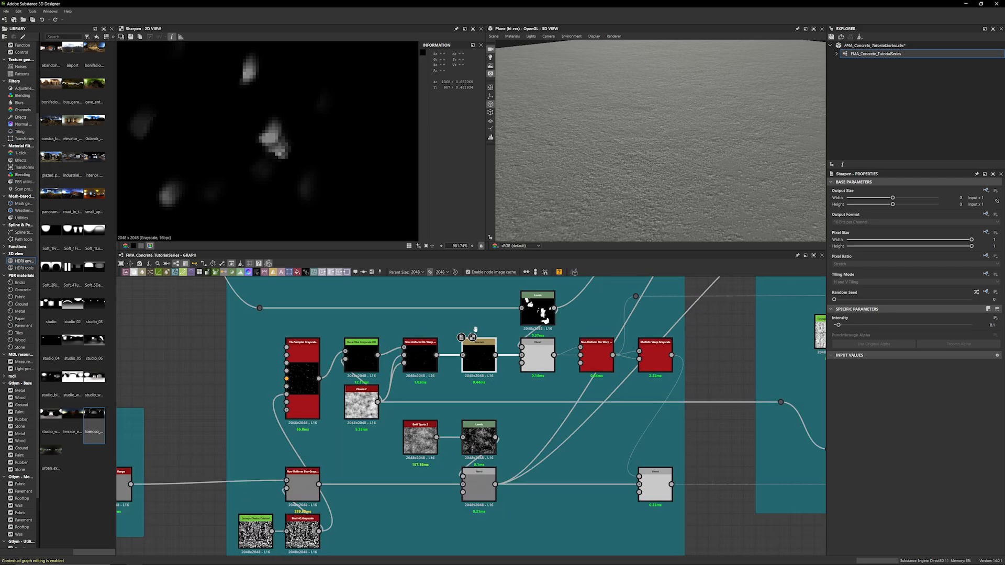
middle_drag(458, 297, 453, 340)
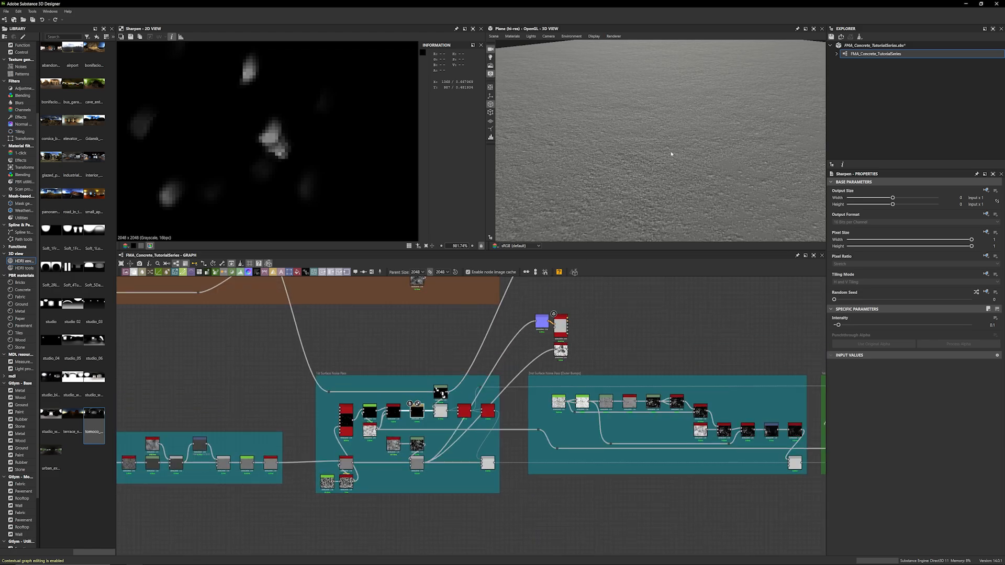
Preview the Normal node, feed it the Sharpen output, and examine the dots' relief in the 2D and 3D views
scroll(504, 350, up, 3)
middle_drag(513, 345, 545, 343)
scroll(546, 342, down, 1)
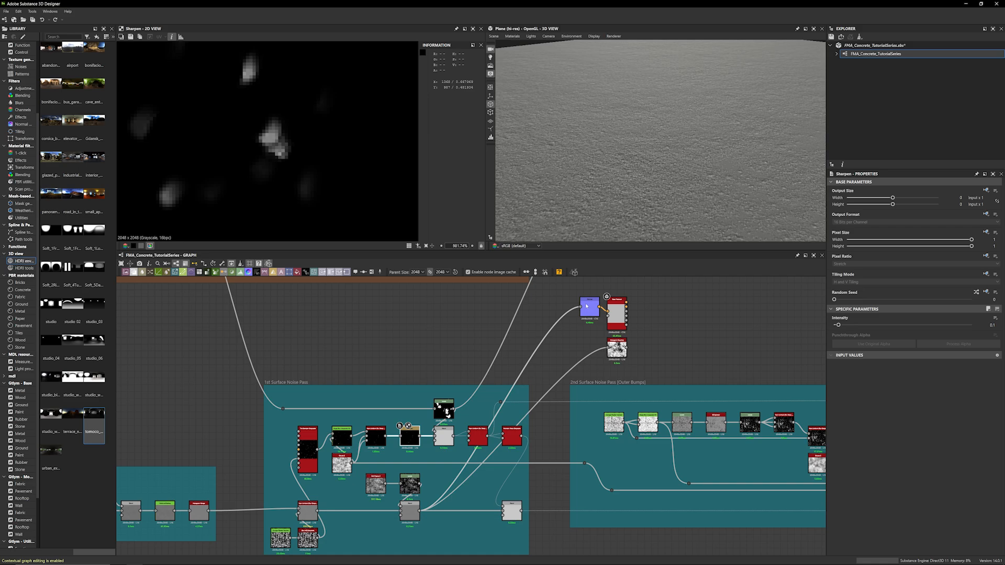
click(588, 310)
double_click(587, 310)
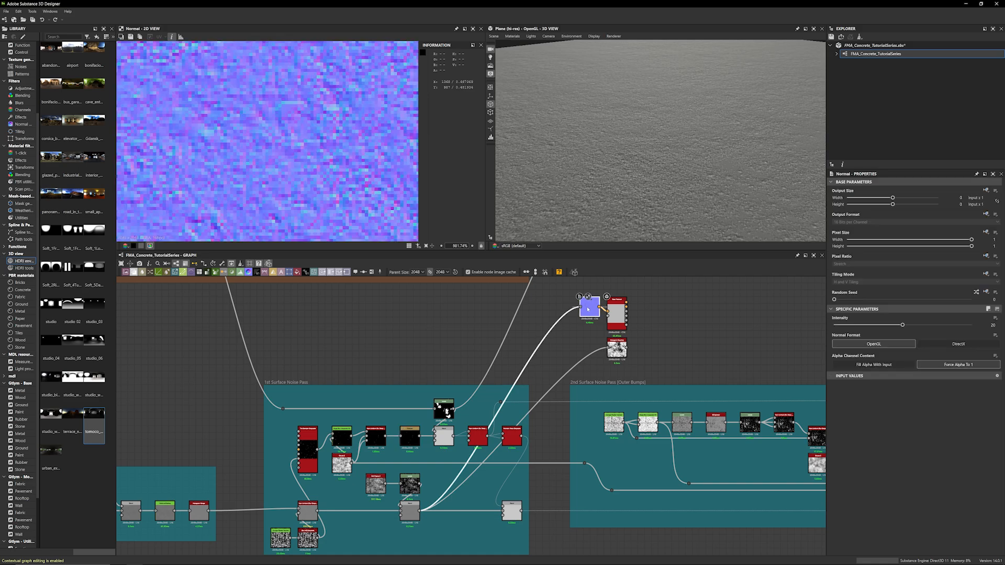
scroll(331, 175, down, 6)
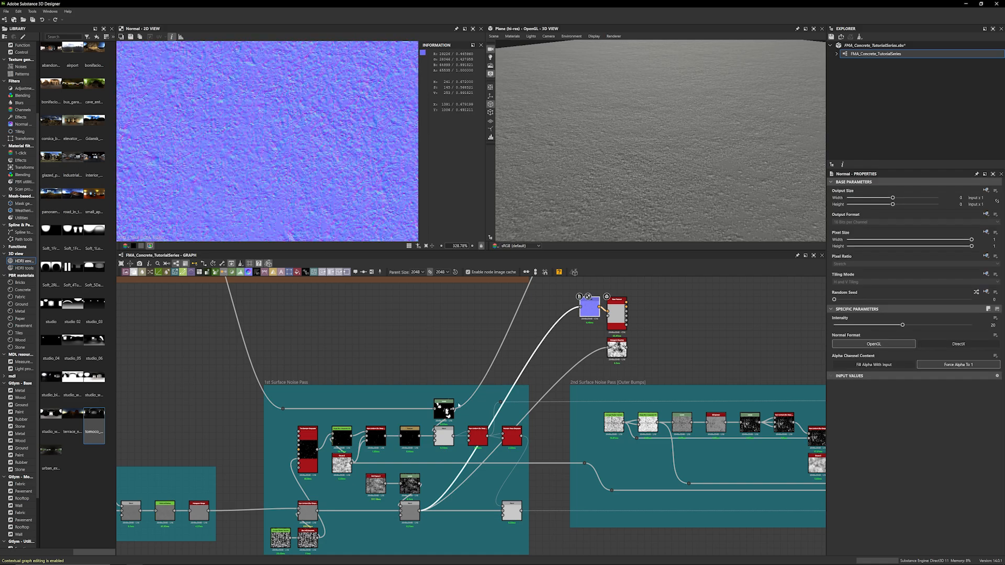
drag(575, 330, 580, 307)
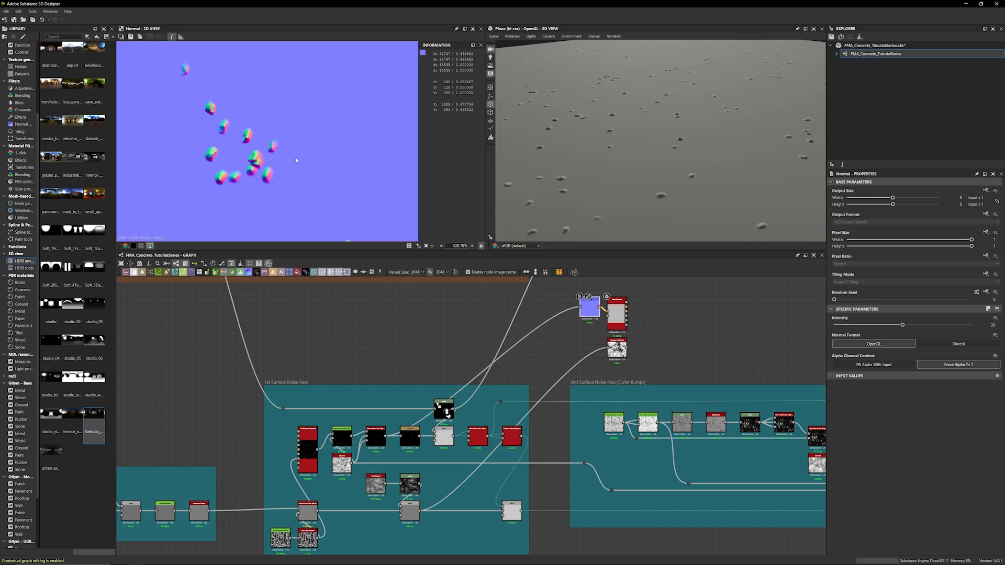
scroll(296, 157, down, 4)
scroll(314, 152, up, 5)
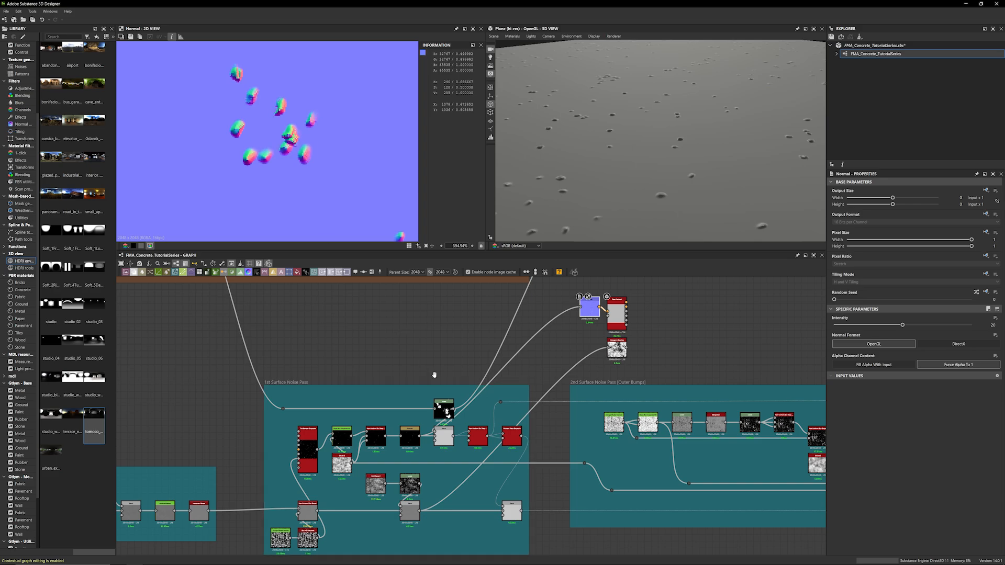
Preview the Blend node that subtracts the Levels mask from the dots, and inspect the Levels node's settings
scroll(435, 398, up, 4)
scroll(426, 476, up, 2)
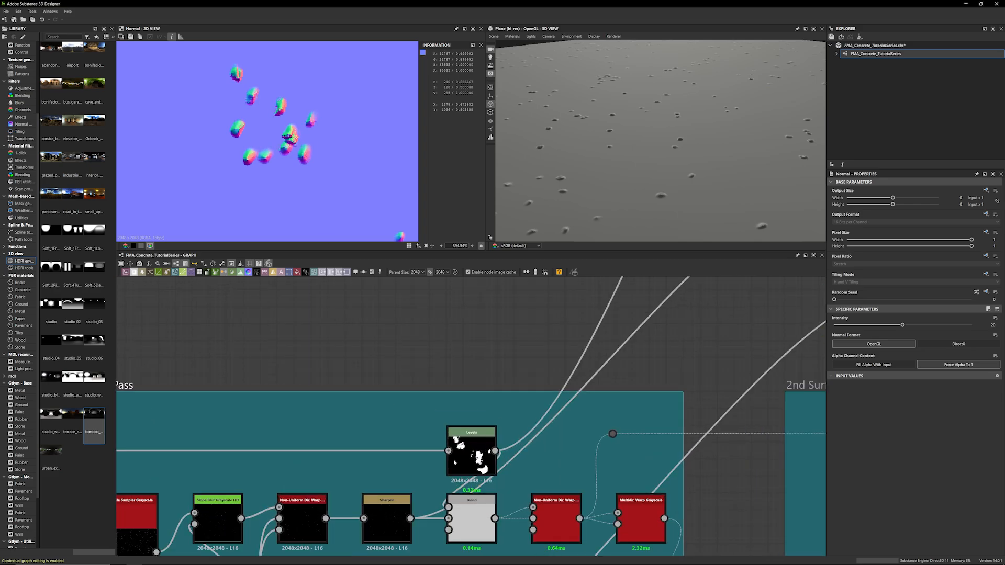
double_click(468, 519)
middle_drag(418, 337, 425, 296)
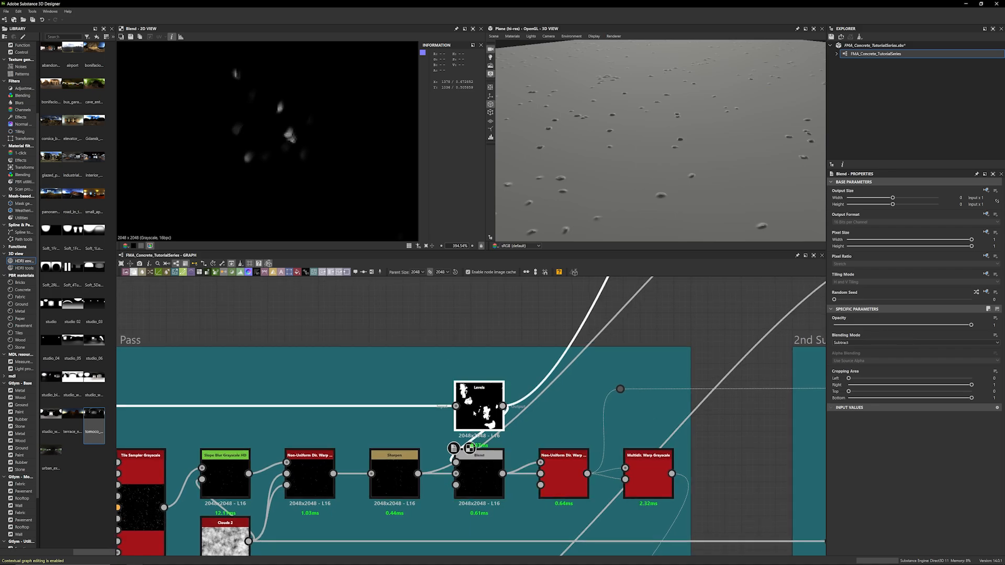
mouse_move(484, 380)
mouse_down()
mouse_move(433, 379)
mouse_move(484, 378)
mouse_up()
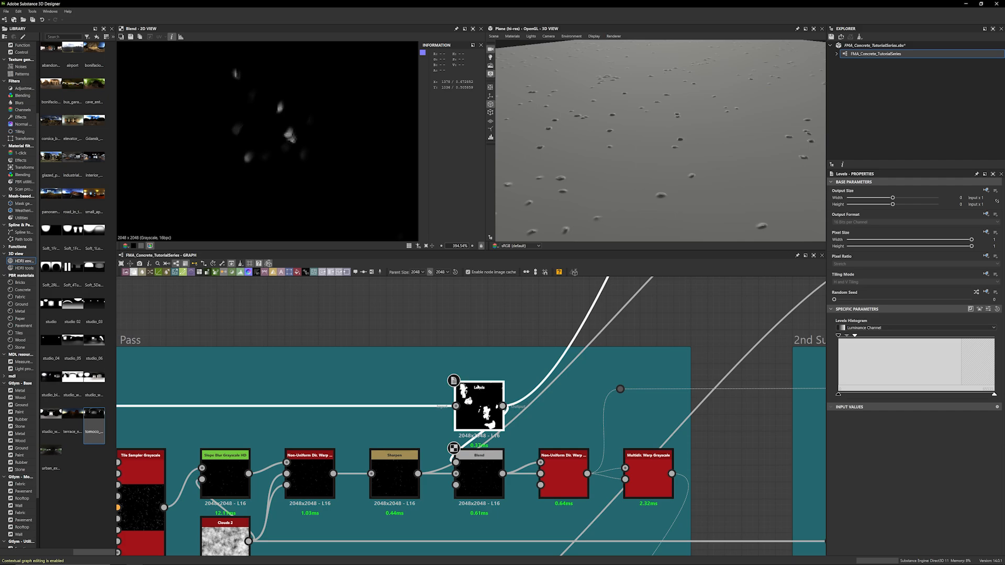
Display the pbr_base_material node at the end of the graph in the 3D view and examine the damaged concrete areas
scroll(389, 302, down, 5)
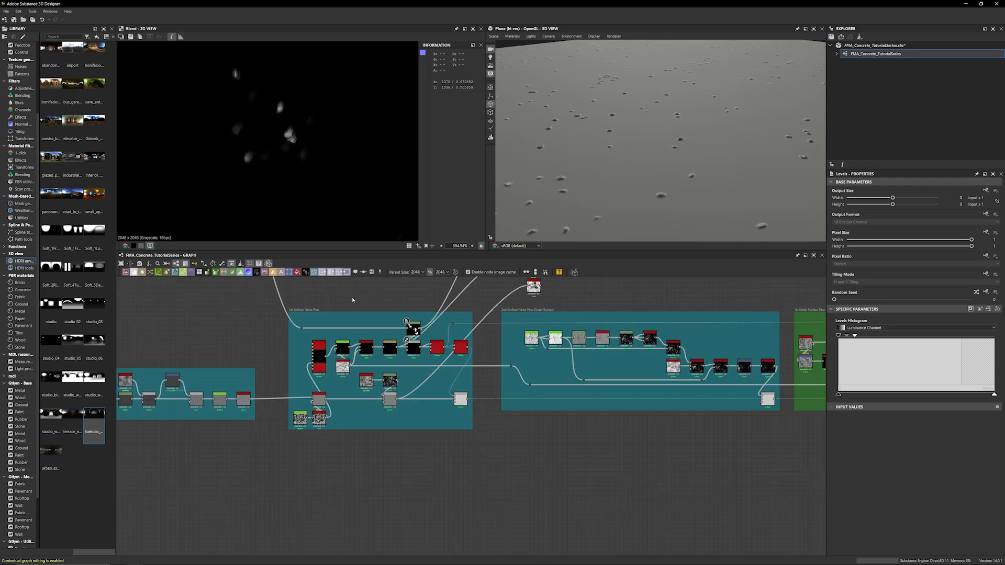
middle_drag(354, 301, 448, 398)
scroll(377, 327, down, 3)
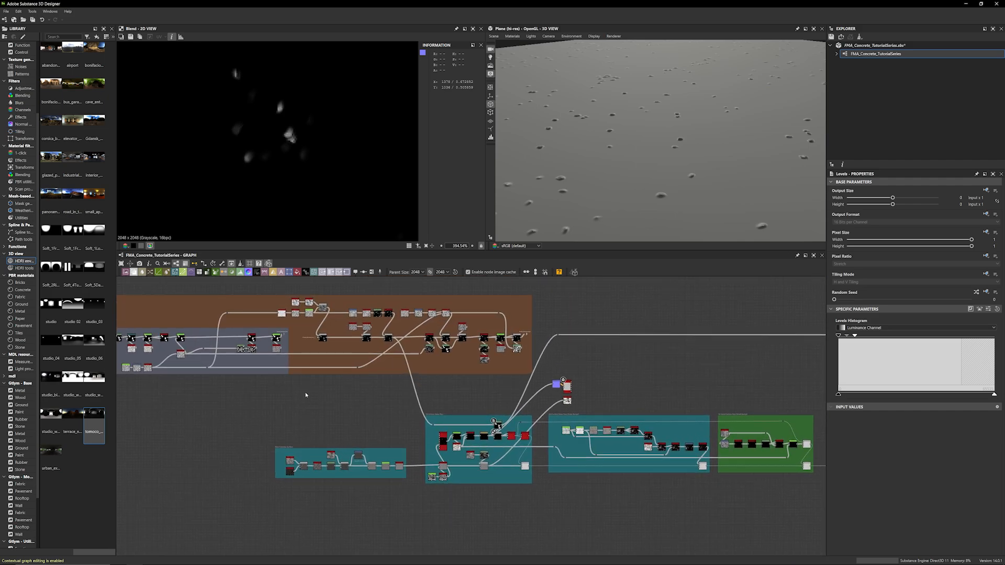
middle_drag(305, 394, 436, 411)
drag(150, 290, 667, 398)
mouse_move(631, 406)
middle_down()
mouse_move(353, 398)
mouse_move(280, 377)
mouse_move(251, 380)
mouse_move(630, 402)
mouse_move(338, 394)
middle_up()
scroll(649, 404, down, 3)
scroll(651, 405, down, 4)
middle_drag(577, 392, 323, 389)
middle_drag(691, 405, 594, 412)
scroll(593, 413, up, 7)
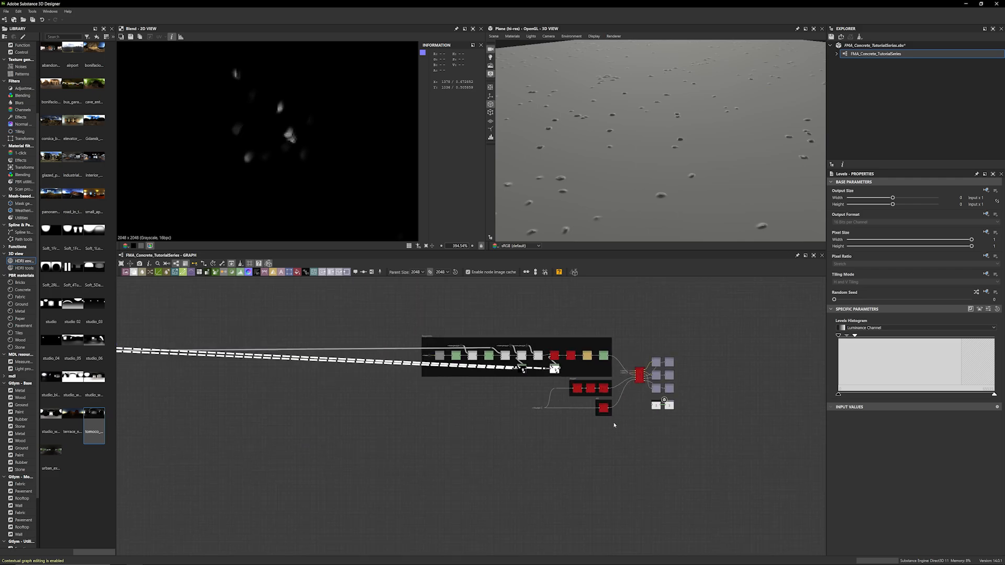
click(653, 357)
right_click(651, 357)
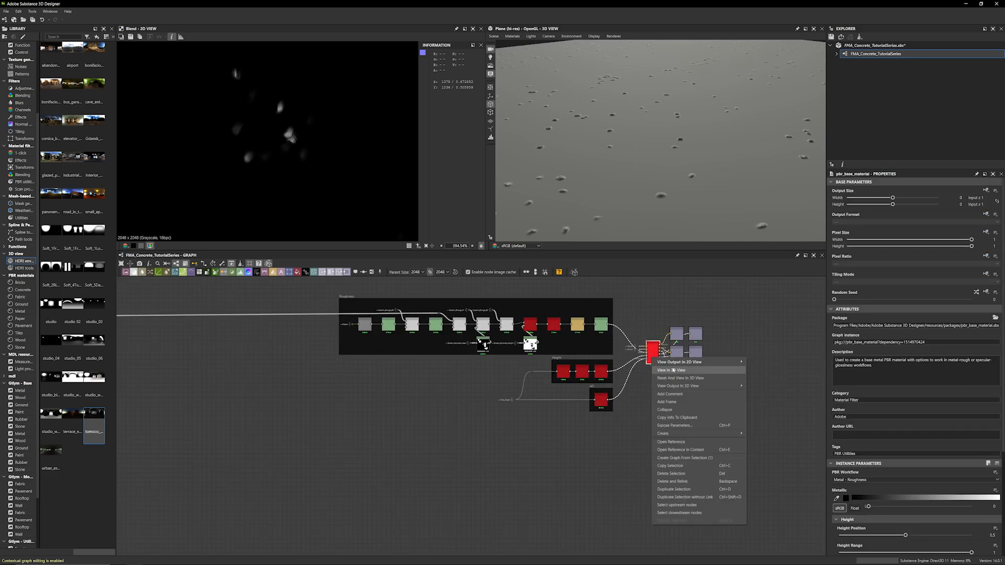
click(670, 370)
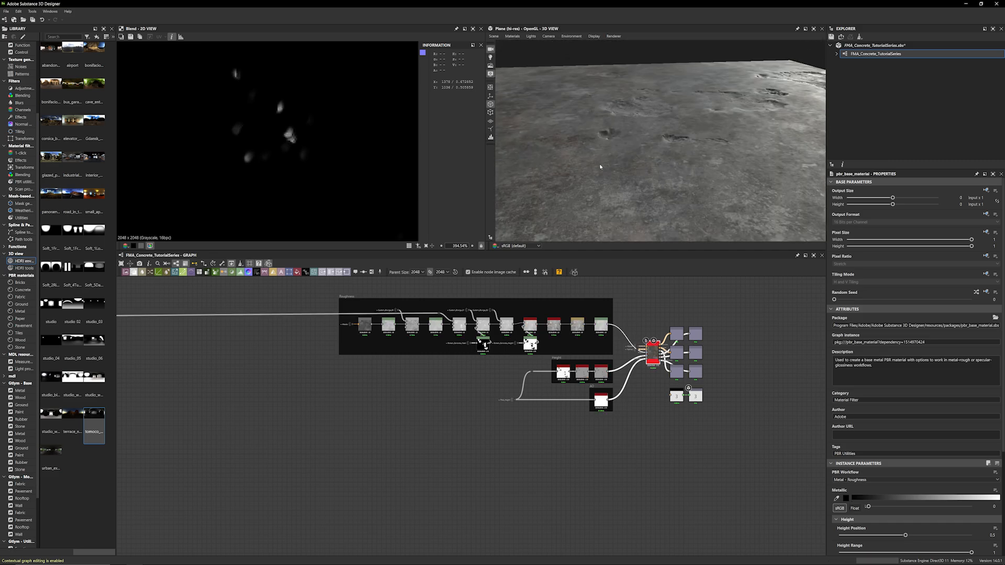
drag(731, 124, 709, 189)
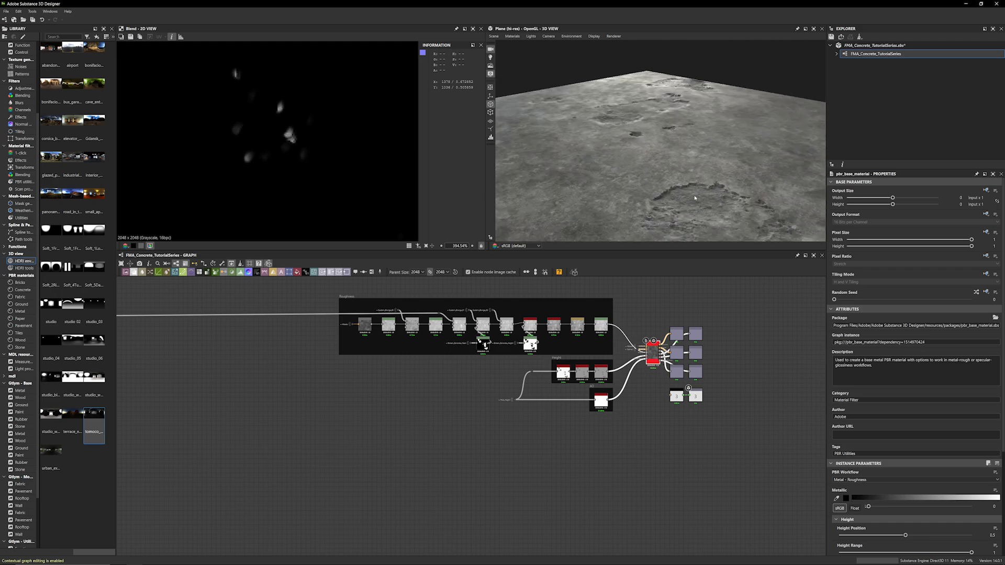
drag(695, 203, 689, 198)
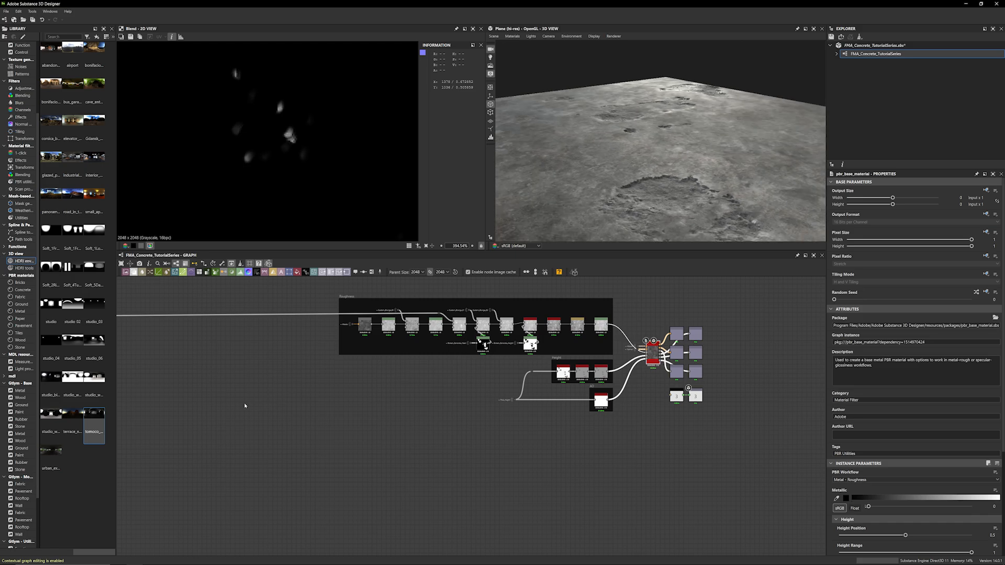
Preview the Blend node in the brown frame that supplies the mask to the 1st Surface Noise Pass
middle_drag(259, 402, 733, 393)
scroll(502, 402, down, 4)
middle_drag(470, 410, 780, 417)
scroll(779, 416, down, 2)
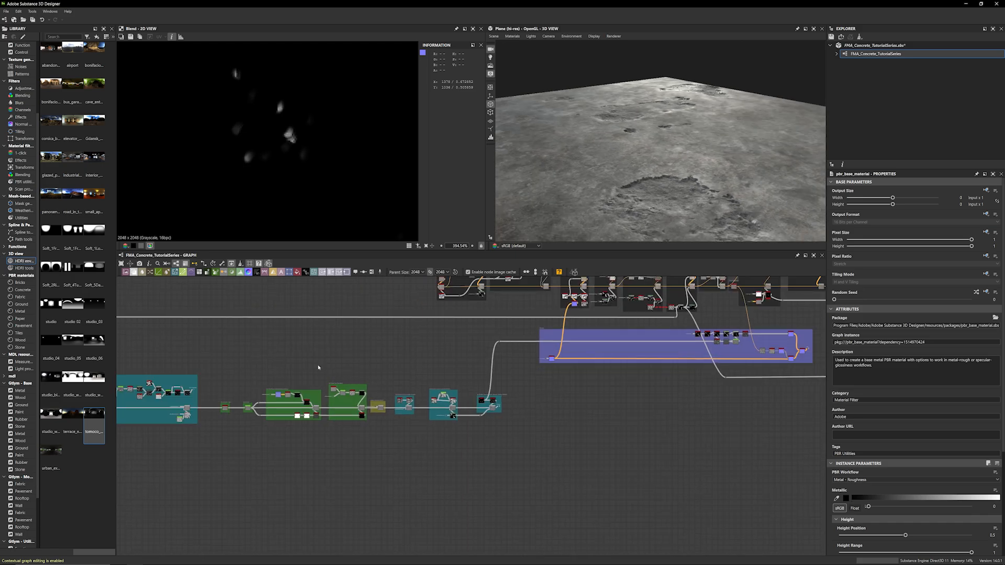
middle_drag(411, 343, 618, 348)
middle_drag(302, 358, 542, 371)
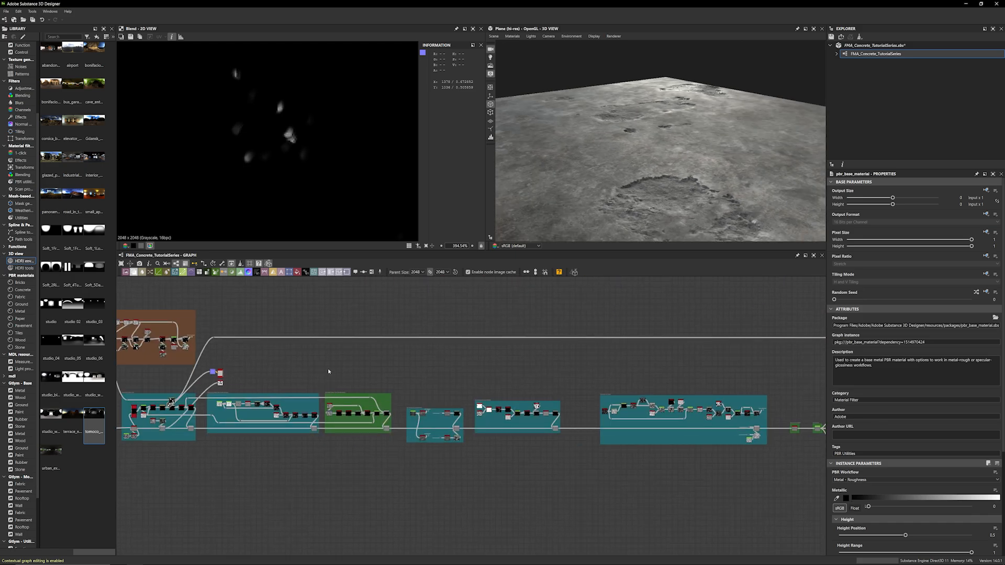
middle_drag(329, 372, 556, 369)
scroll(366, 380, up, 4)
middle_drag(368, 380, 376, 391)
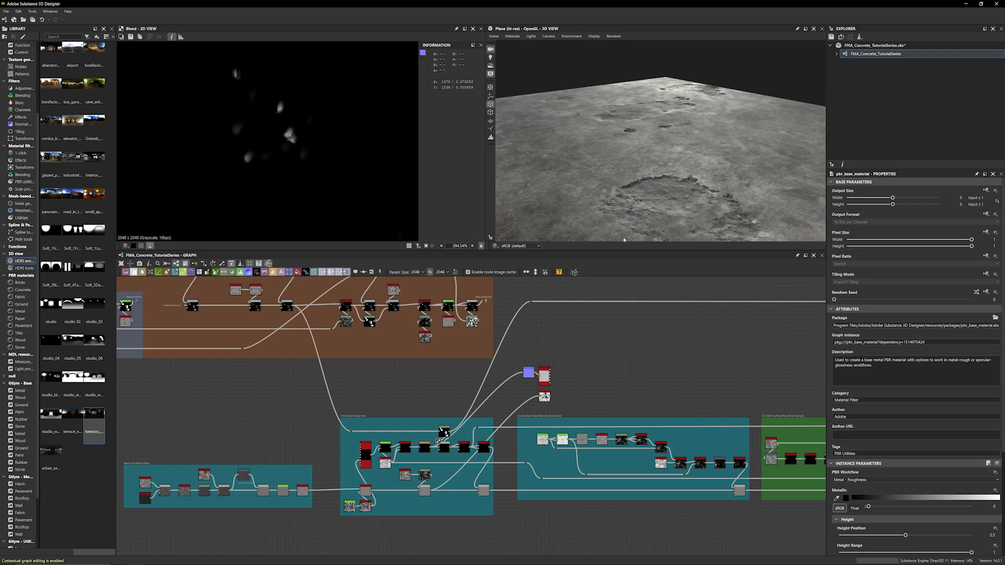
scroll(454, 403, up, 3)
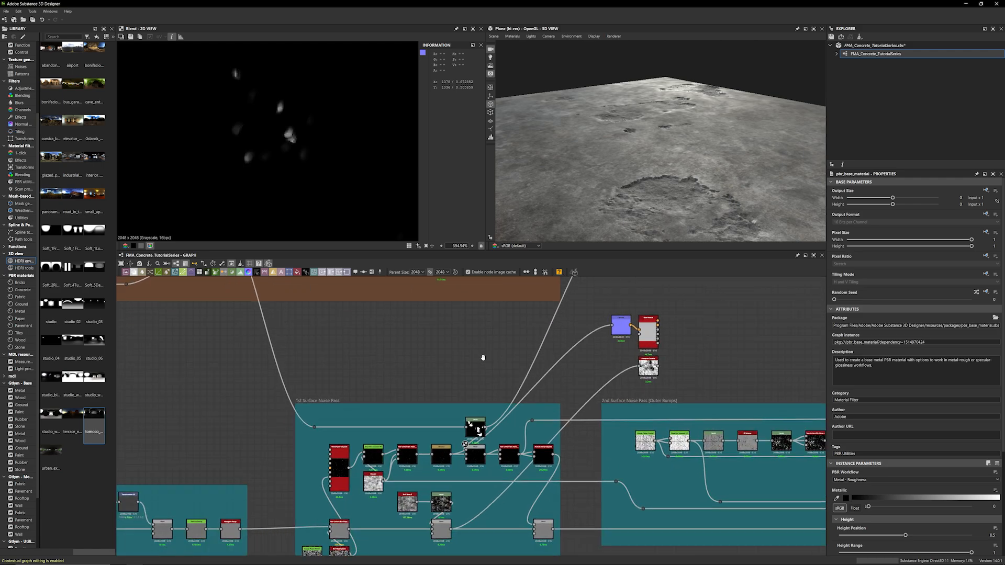
middle_drag(466, 402, 591, 518)
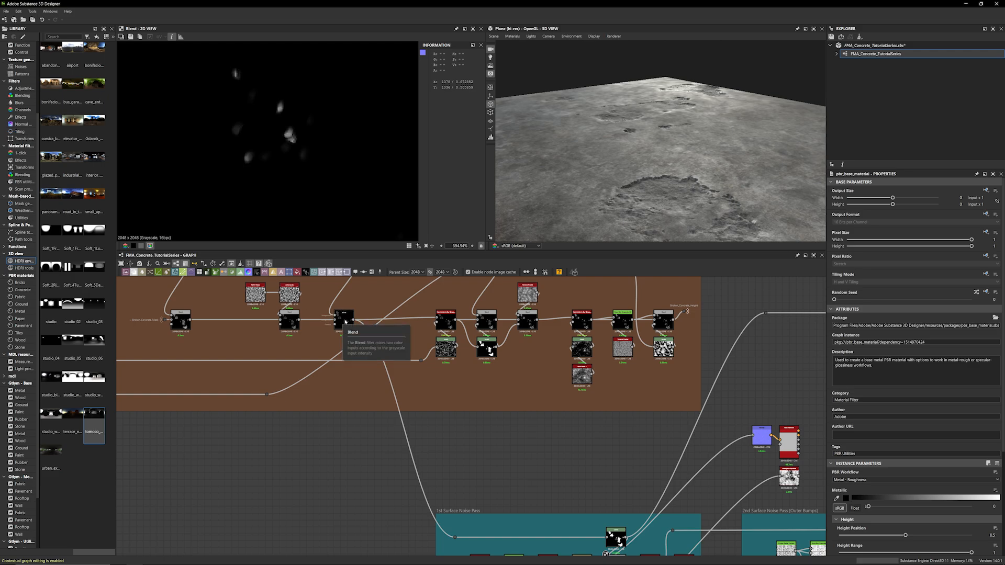
double_click(347, 323)
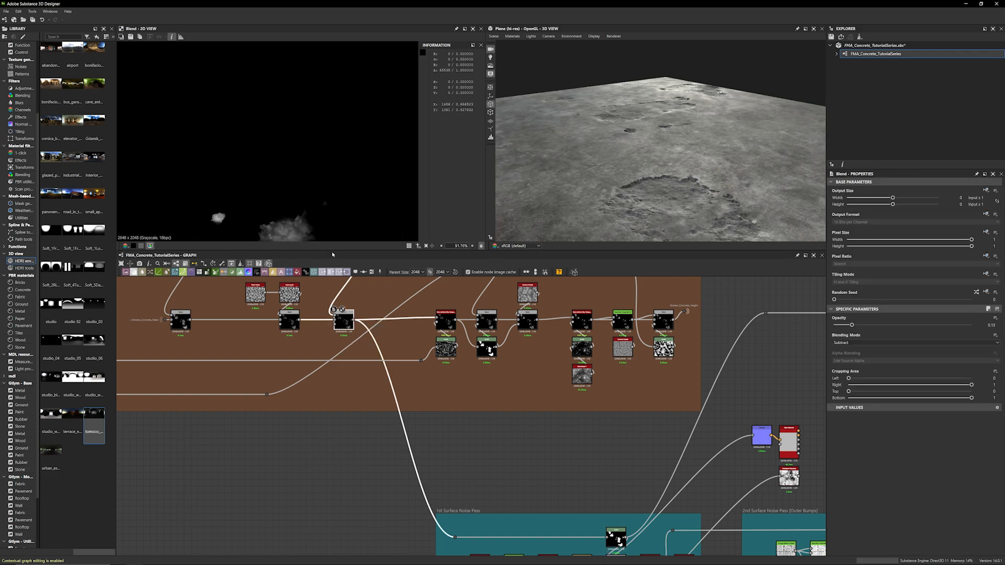
Compare the Sharpen output with the mask-subtracted Blend output of the 1st Surface Noise Pass in the 2D view
middle_drag(392, 423, 240, 315)
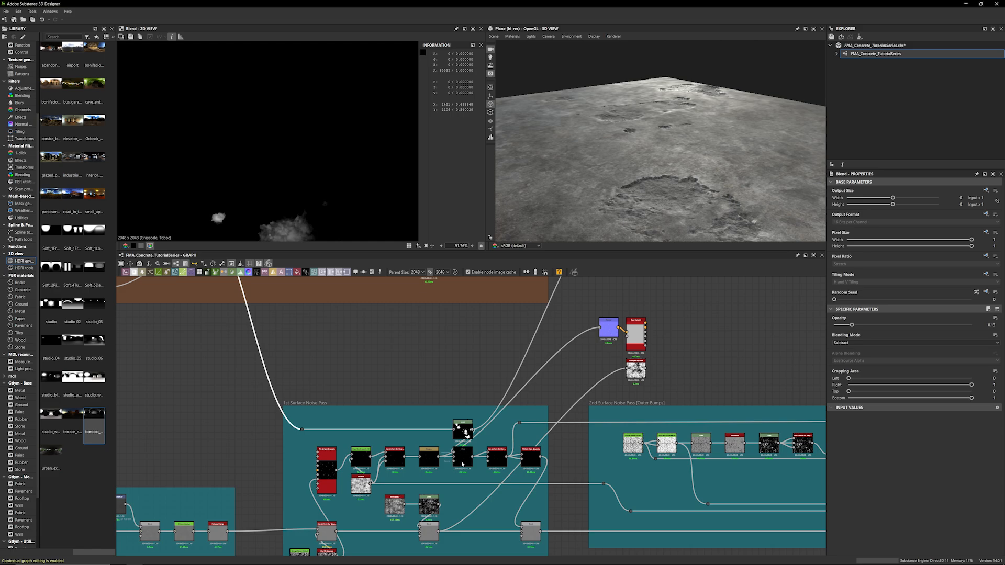
double_click(429, 457)
scroll(317, 170, down, 5)
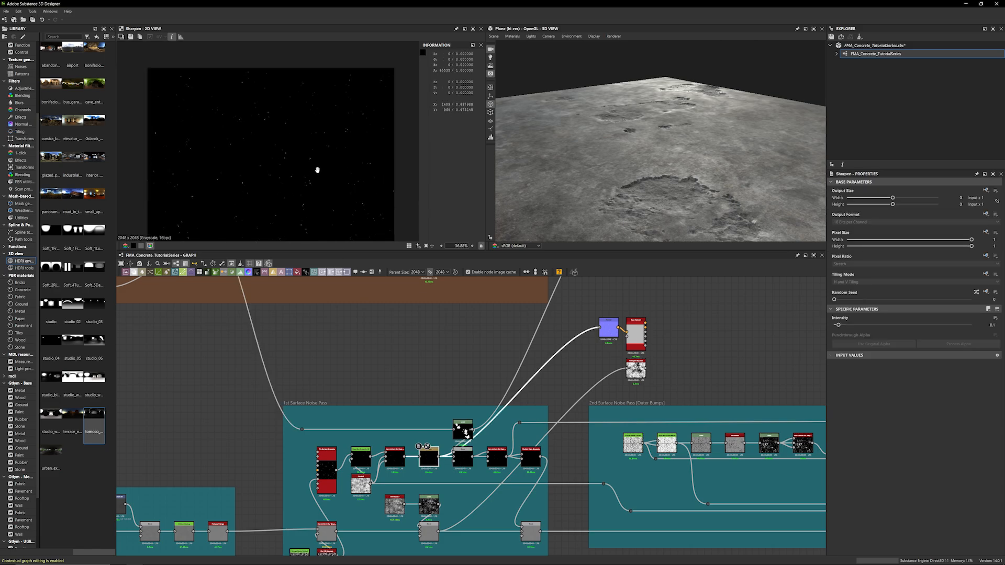
double_click(463, 456)
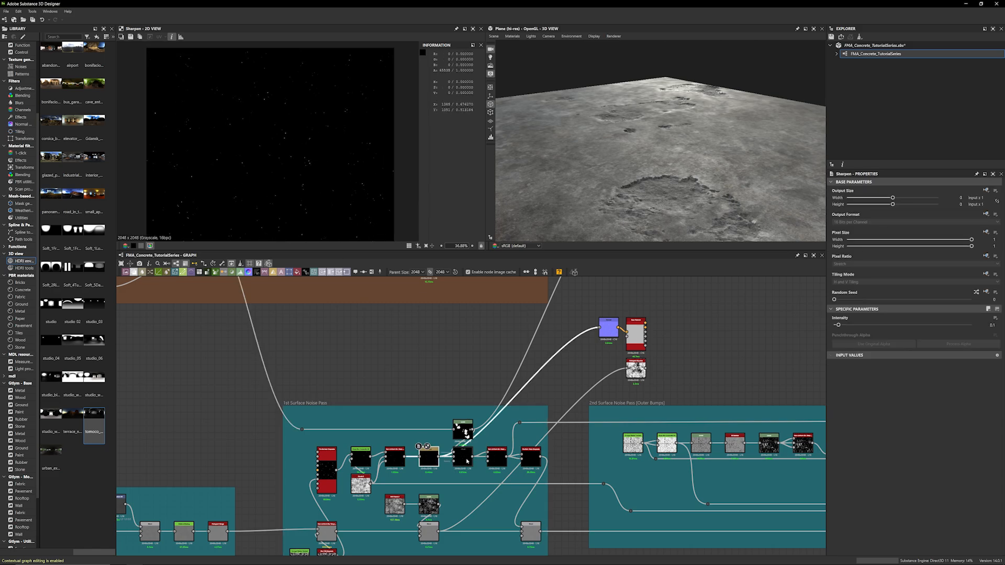
scroll(310, 218, up, 2)
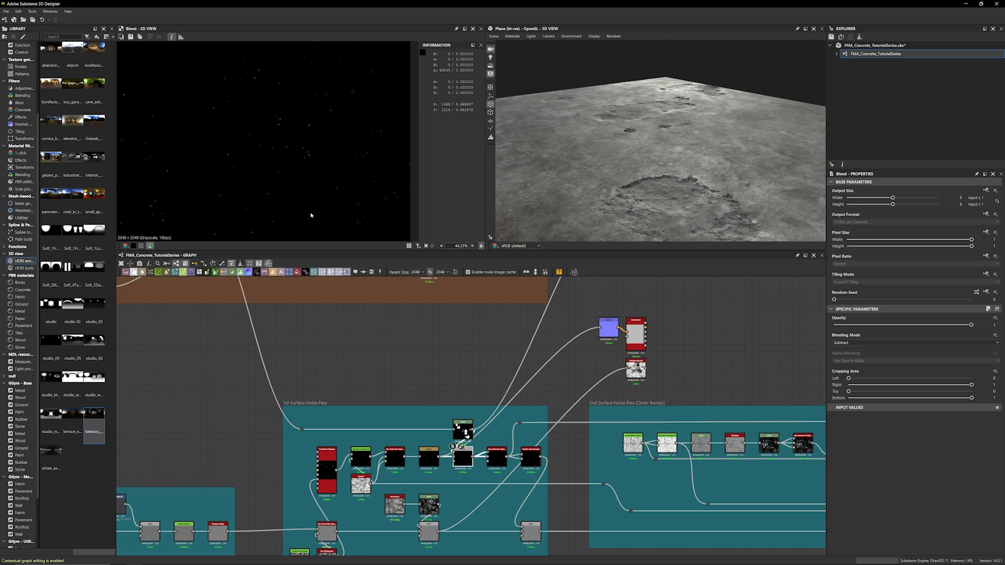
double_click(426, 453)
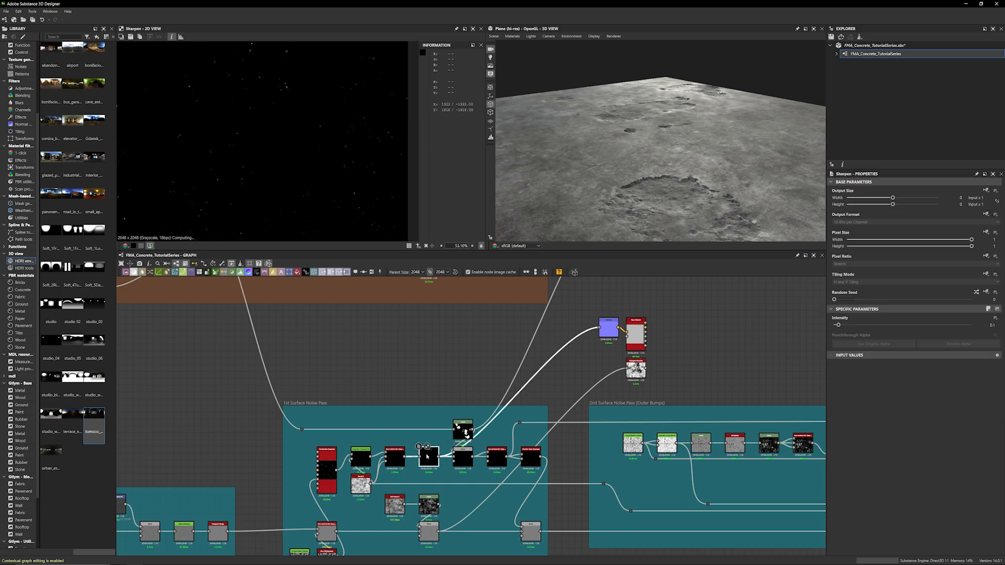
double_click(461, 459)
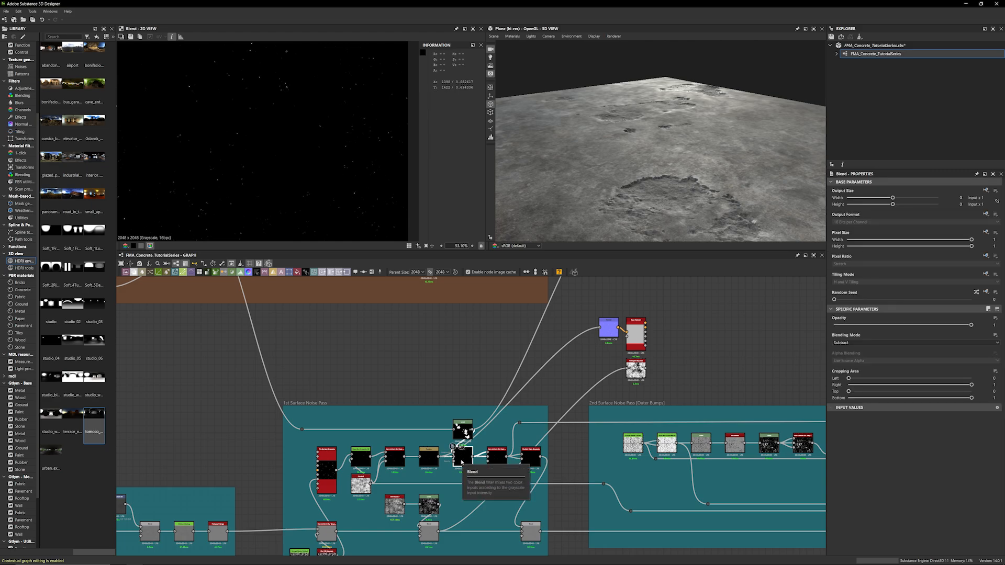
Preview the Non-Uniform Directional Warp after the Blend node and review its instance parameters and warped dots
scroll(462, 459, up, 4)
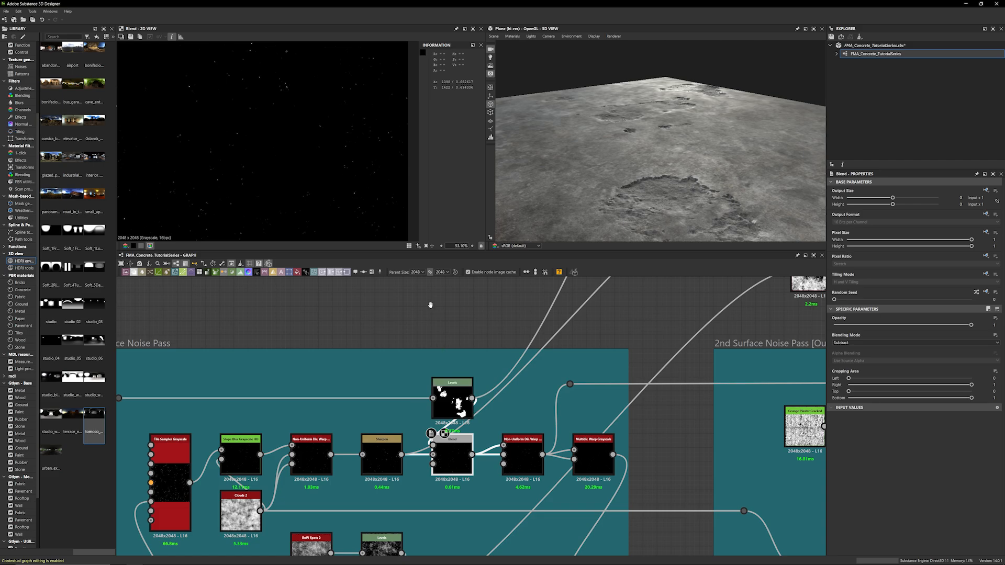
scroll(430, 314, down, 2)
double_click(486, 409)
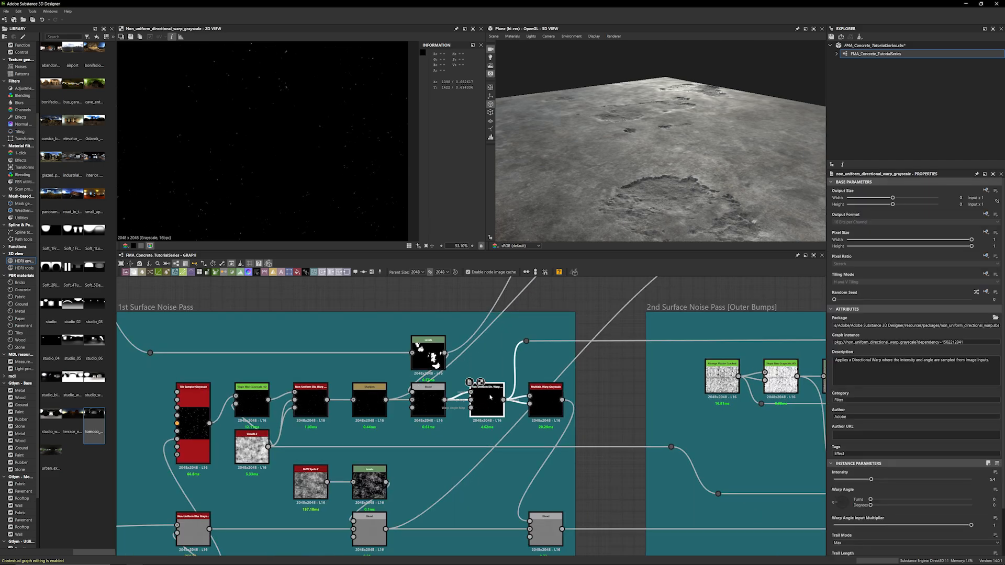
scroll(894, 416, down, 3)
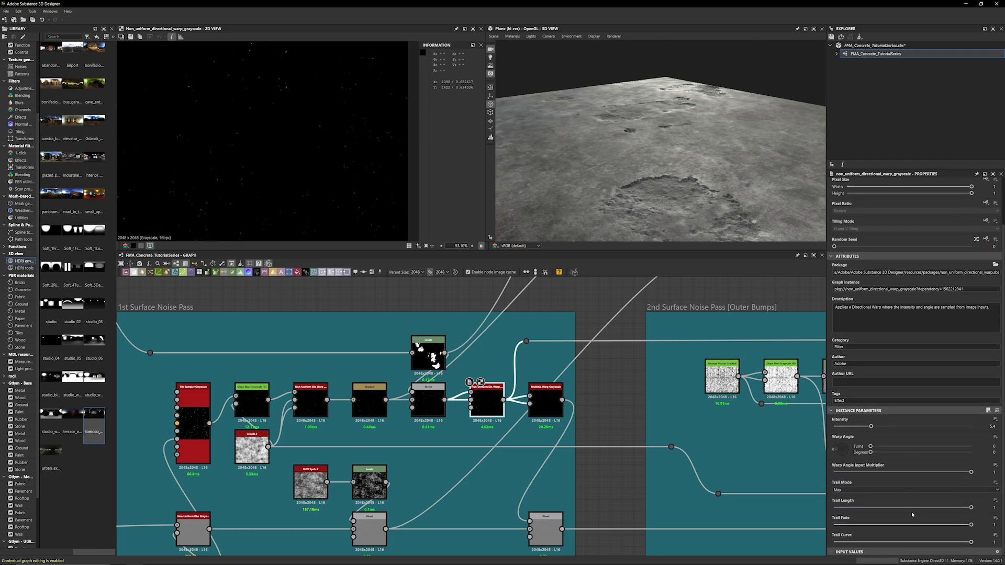
scroll(255, 65, up, 2)
scroll(297, 159, up, 3)
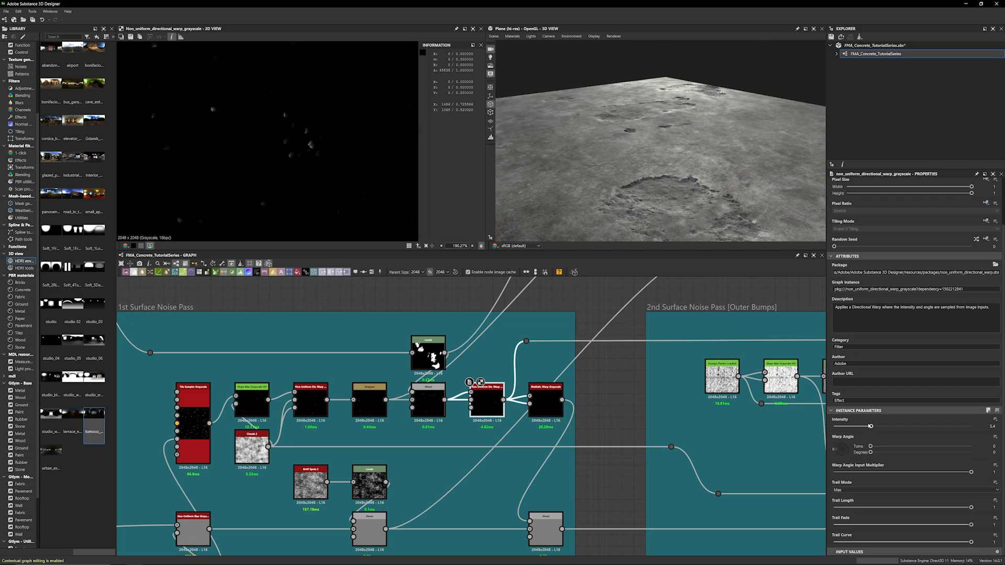
Try Intensity values of 0 and 13.59 on the directional warp after the Blend node, and undo the changes
drag(871, 426, 833, 428)
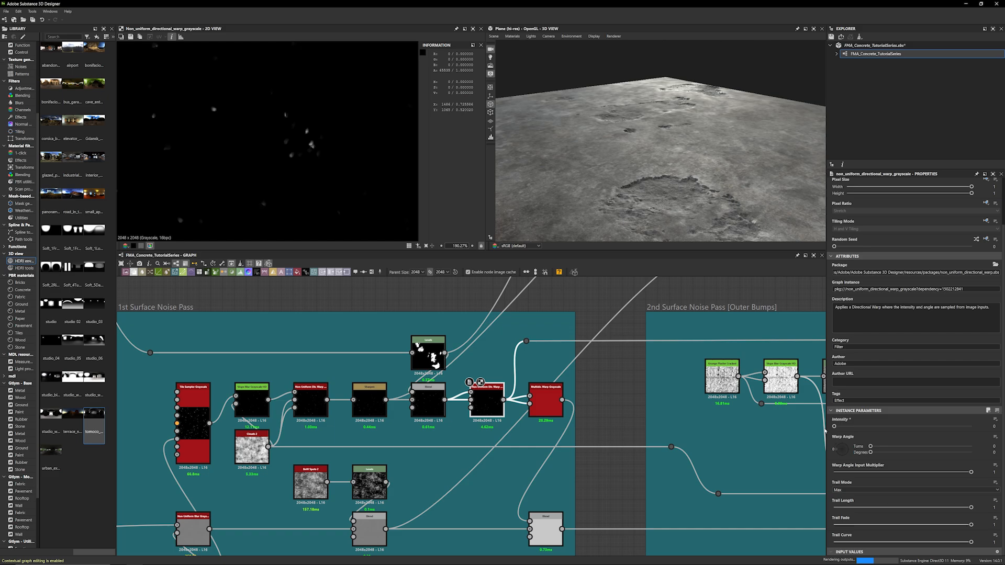
drag(853, 426, 927, 422)
scroll(306, 135, up, 8)
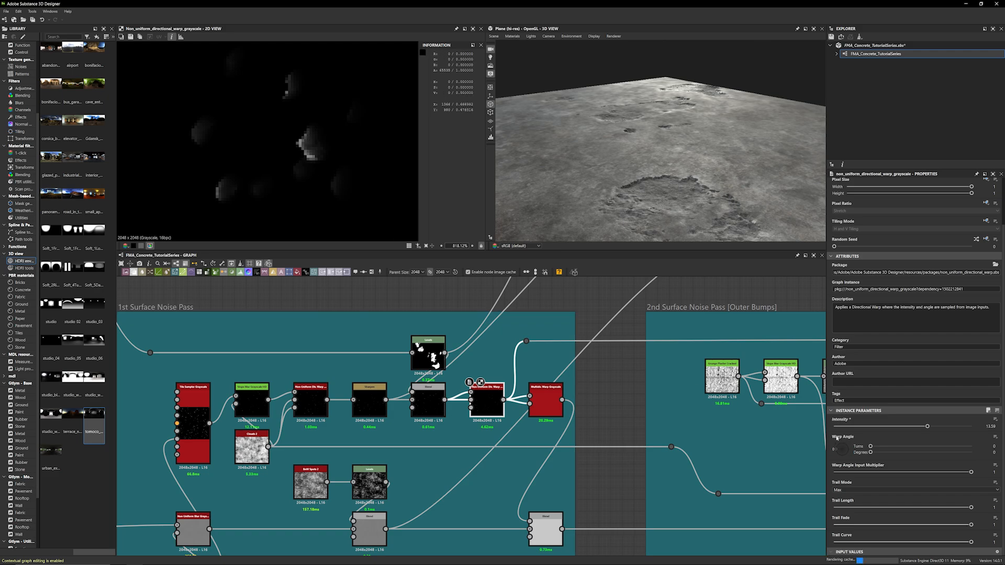
key(ctrl+z)
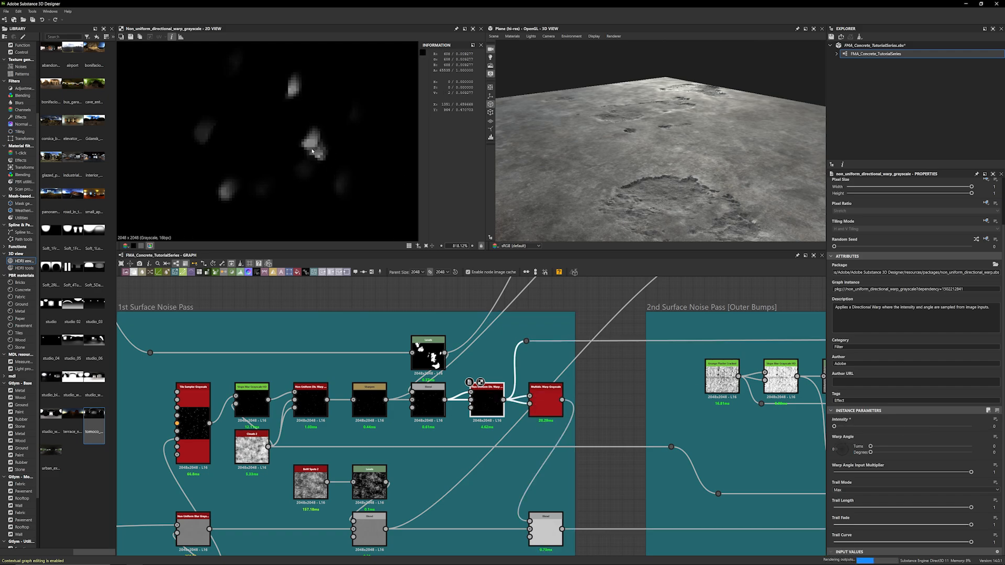
click(871, 426)
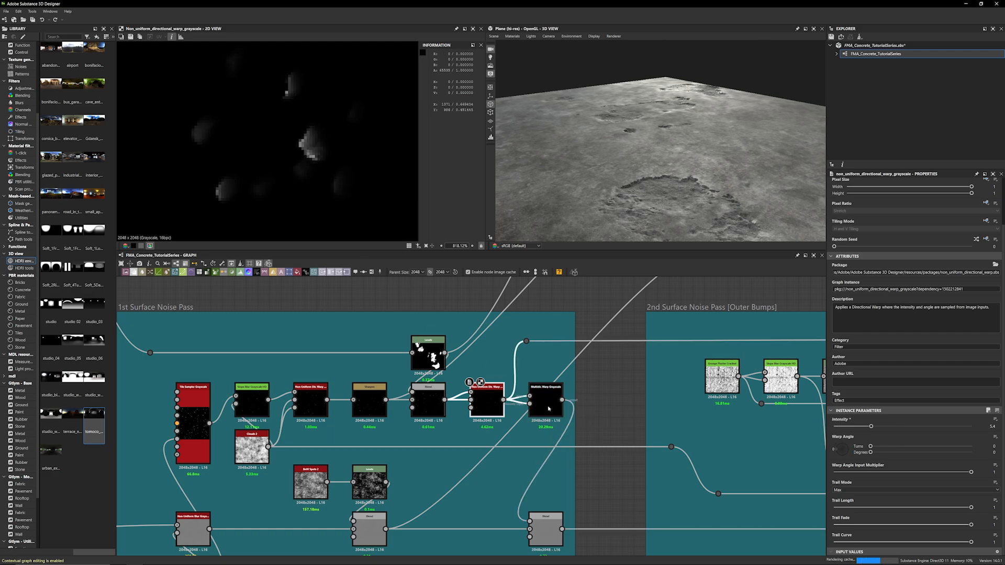
Preview the Multi Directional Warp Grayscale node at the end of the 1st Surface Noise Pass chain and examine its warped dots
double_click(549, 409)
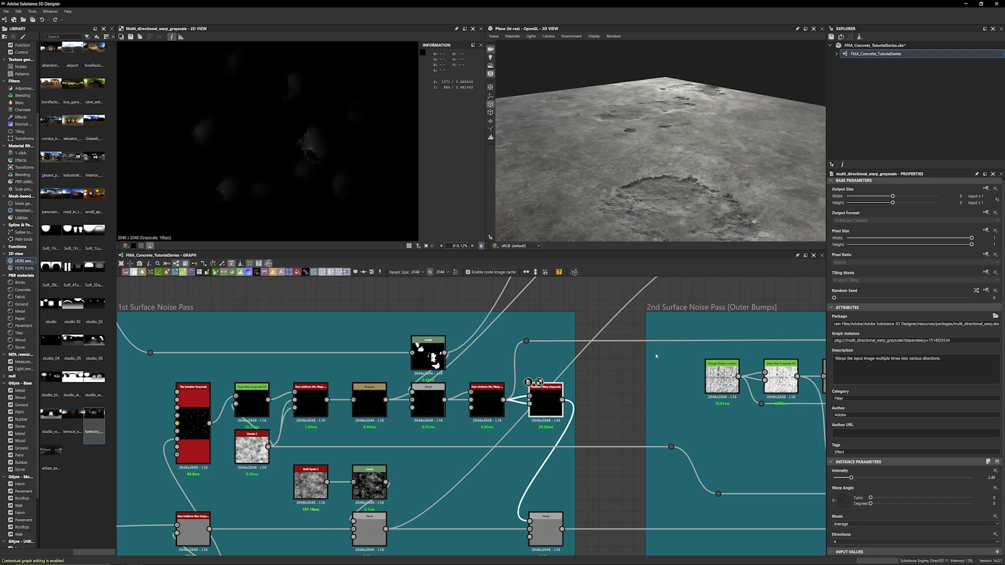
scroll(302, 168, down, 8)
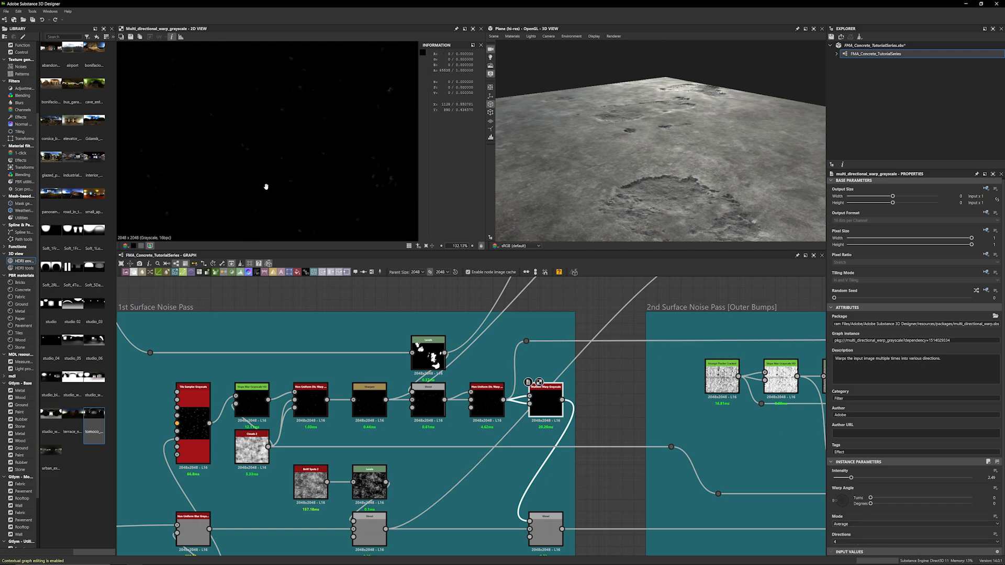
scroll(286, 186, up, 5)
Examine how the Base Concrete Surface frame feeds the 1st Surface Noise Pass and how its nodes lead towards the next frame
click(269, 307)
scroll(270, 306, down, 2)
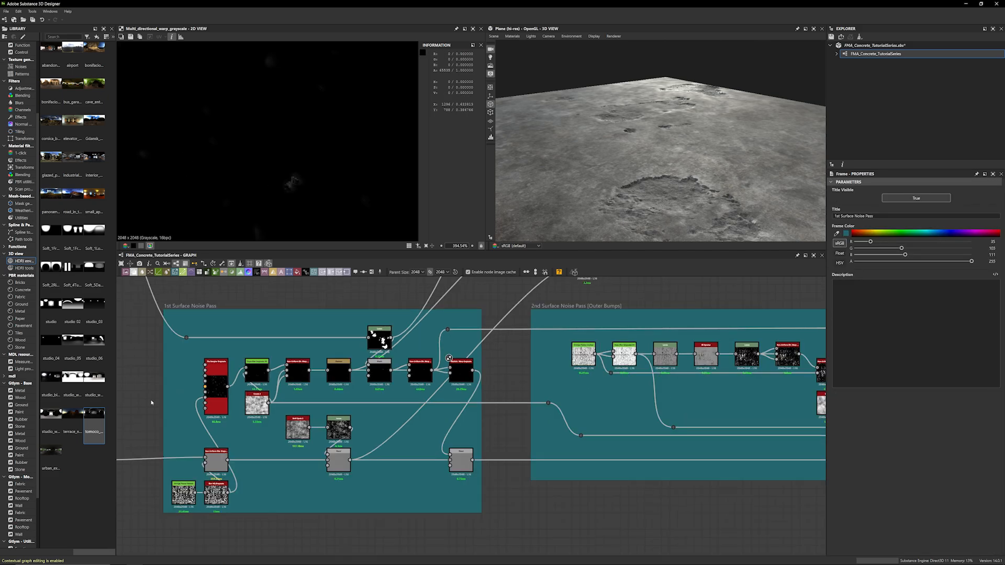
middle_drag(309, 391, 559, 385)
scroll(559, 385, down, 1)
middle_drag(292, 370, 381, 360)
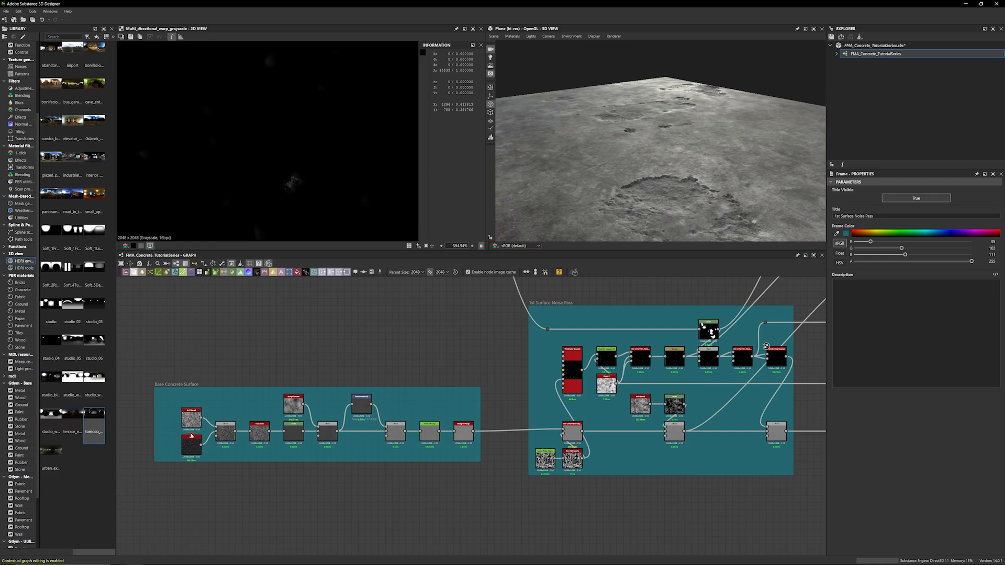
middle_drag(446, 342, 178, 375)
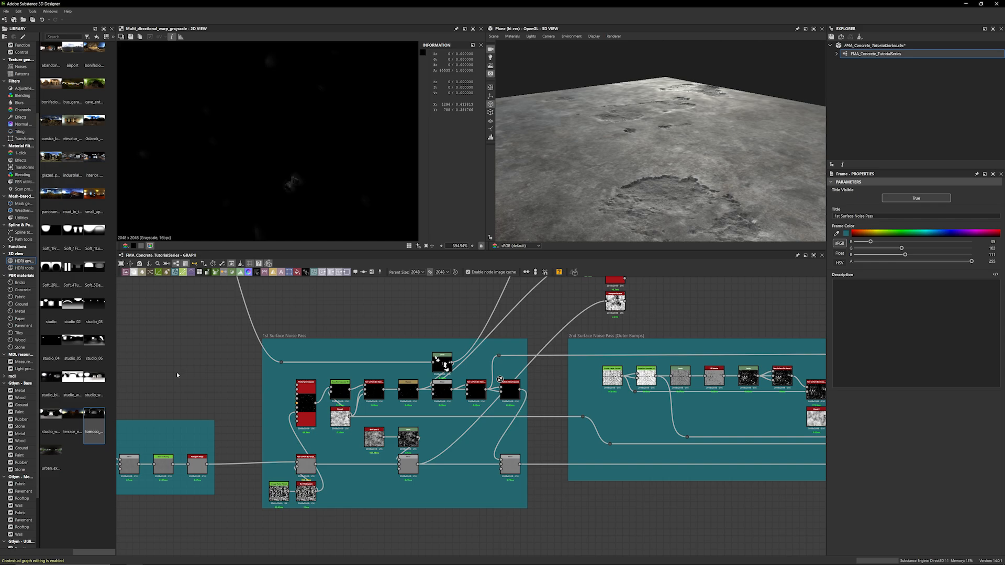
middle_drag(348, 314, 295, 309)
scroll(328, 322, up, 2)
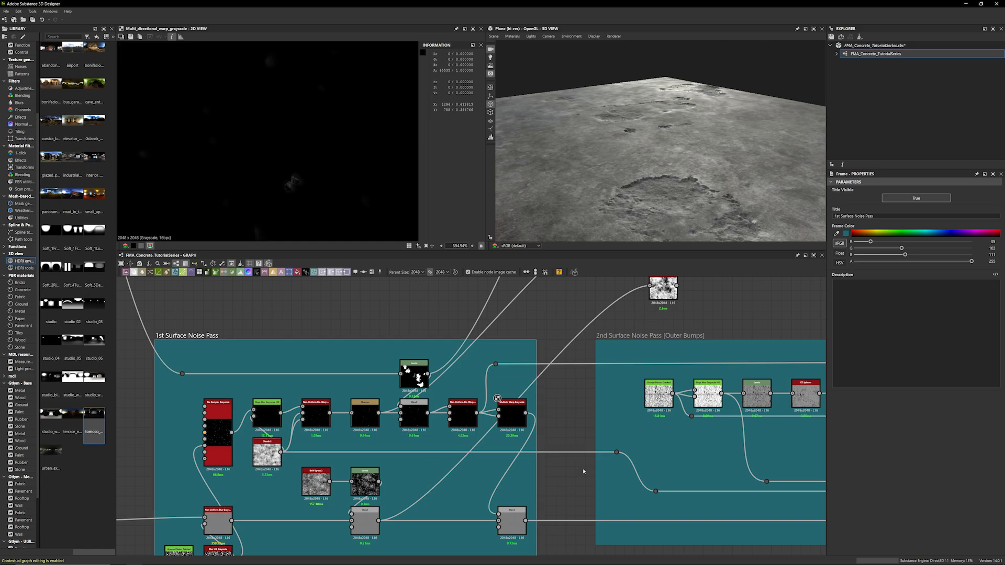
middle_drag(568, 476, 490, 493)
scroll(498, 467, down, 1)
Preview the middle Blend, the Histogram Equalize and the final Blend of the 1st Surface Noise Pass, and inspect the concrete surface in 3D
double_click(343, 519)
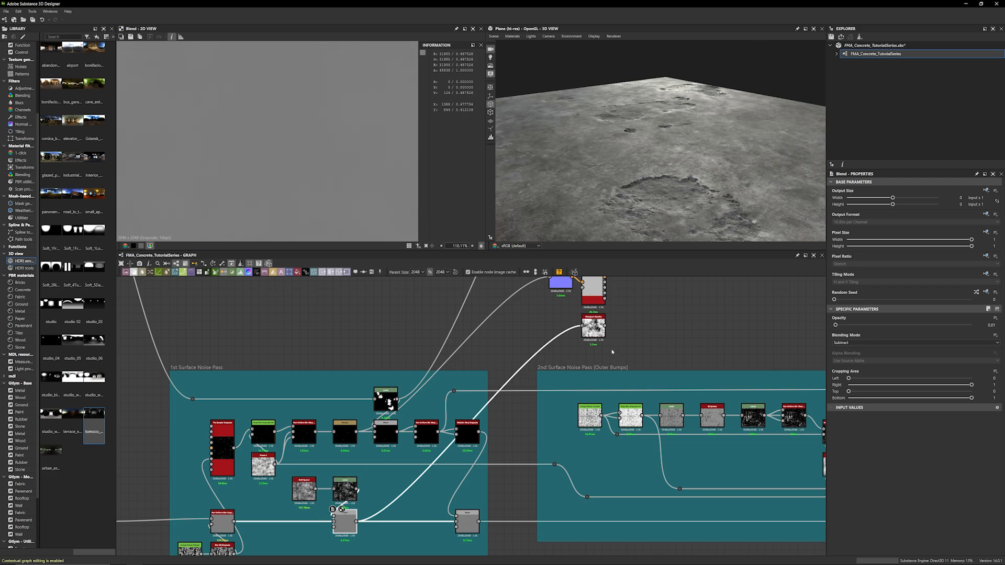
double_click(593, 327)
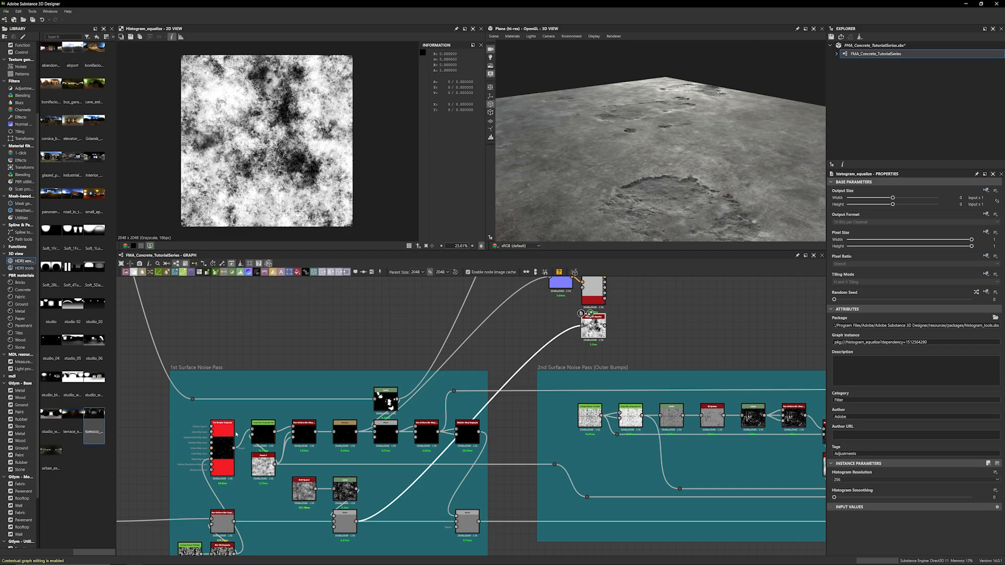
double_click(471, 517)
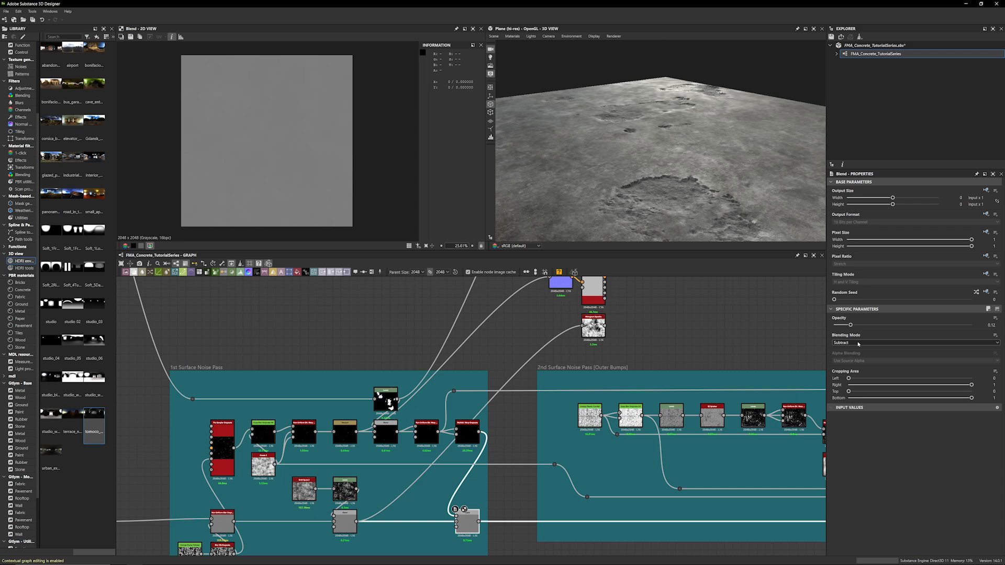
scroll(621, 155, up, 6)
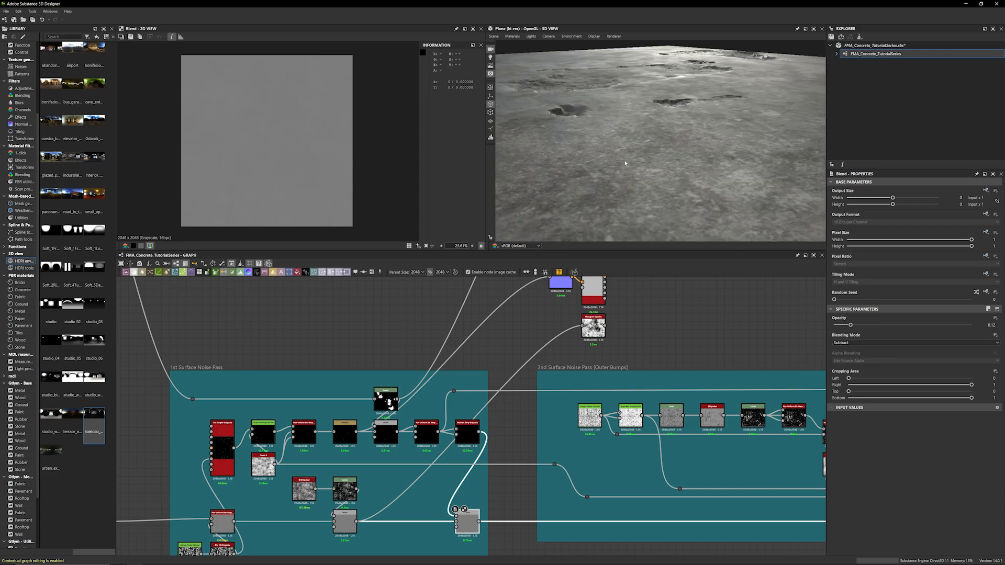
drag(623, 173, 639, 158)
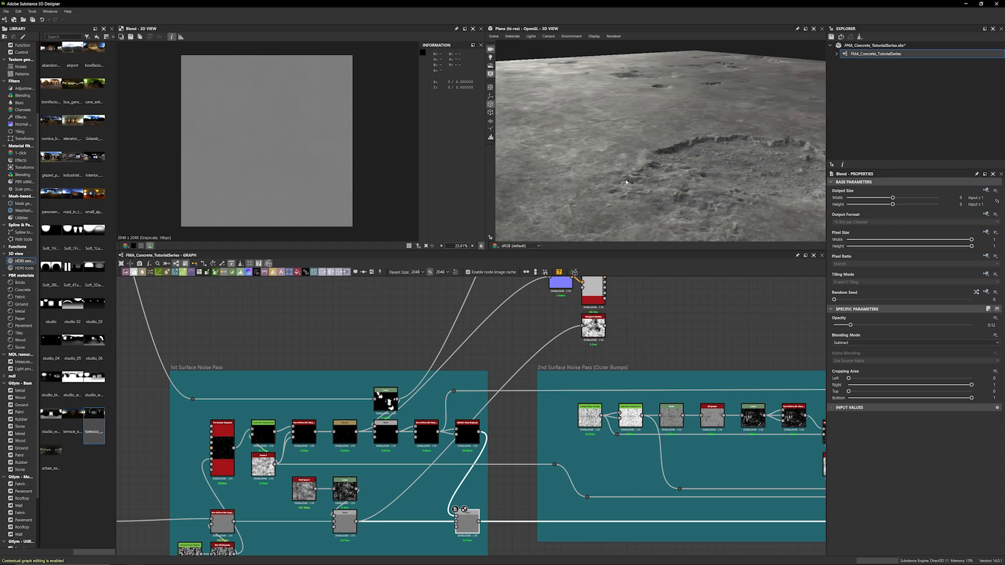
Connect the final Blend of the 1st Surface Noise Pass to the Histogram Equalize node and preview its output up close
double_click(560, 284)
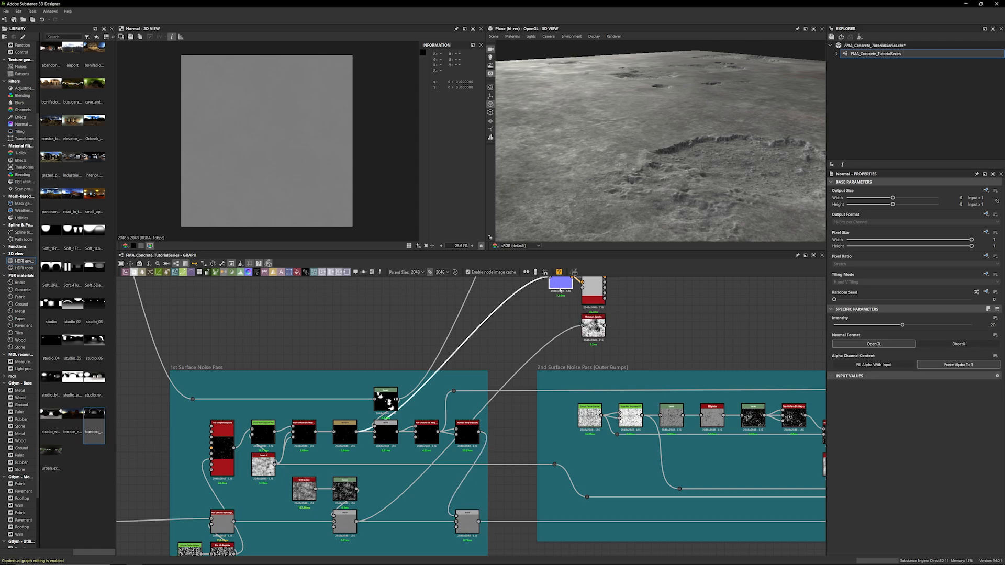
drag(479, 521, 581, 325)
double_click(591, 327)
scroll(290, 174, up, 7)
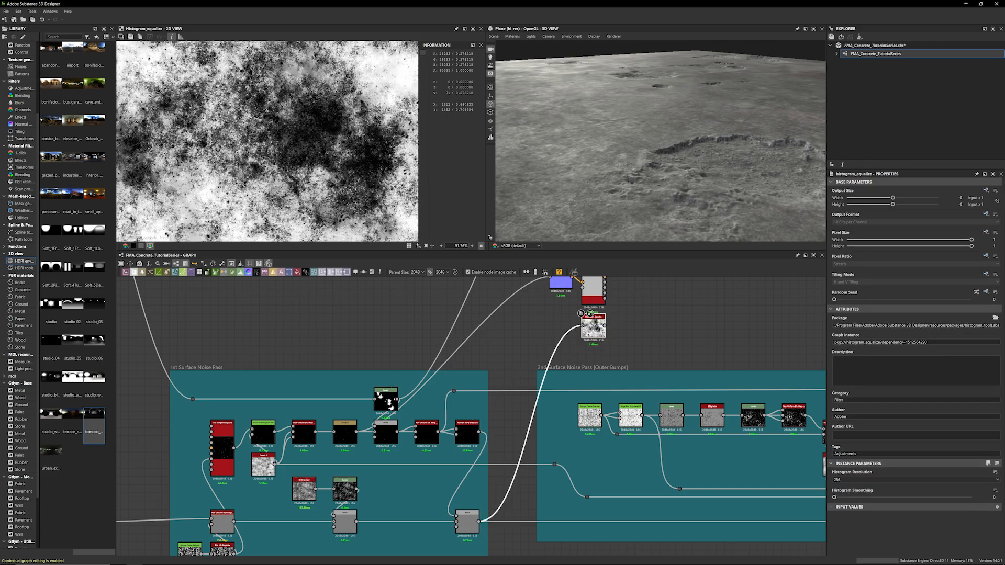
Compare the middle and final Blends through the Histogram Equalize node, ending on the final Blend, and examine the dark dots in 2D
drag(357, 522, 581, 325)
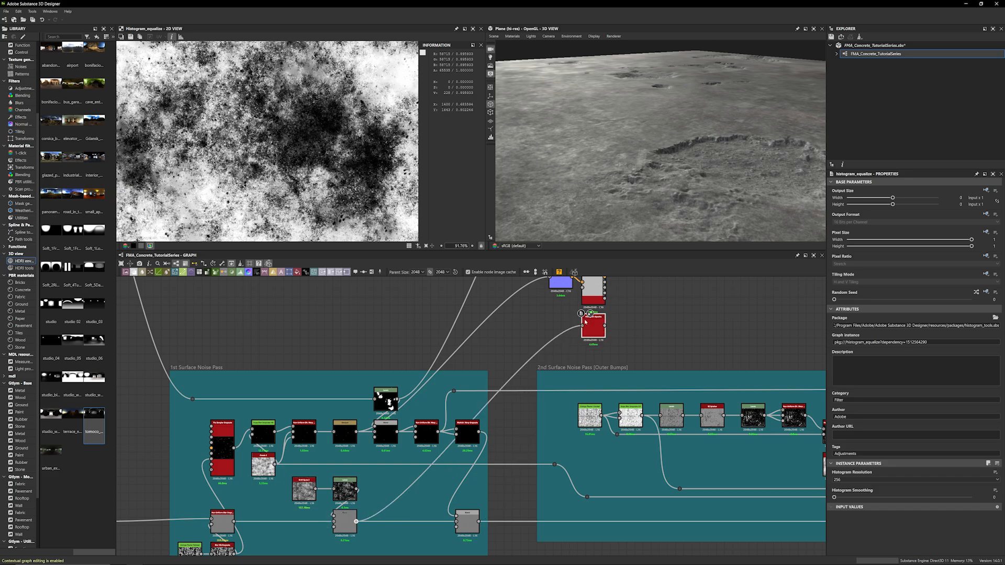
middle_drag(172, 164, 211, 113)
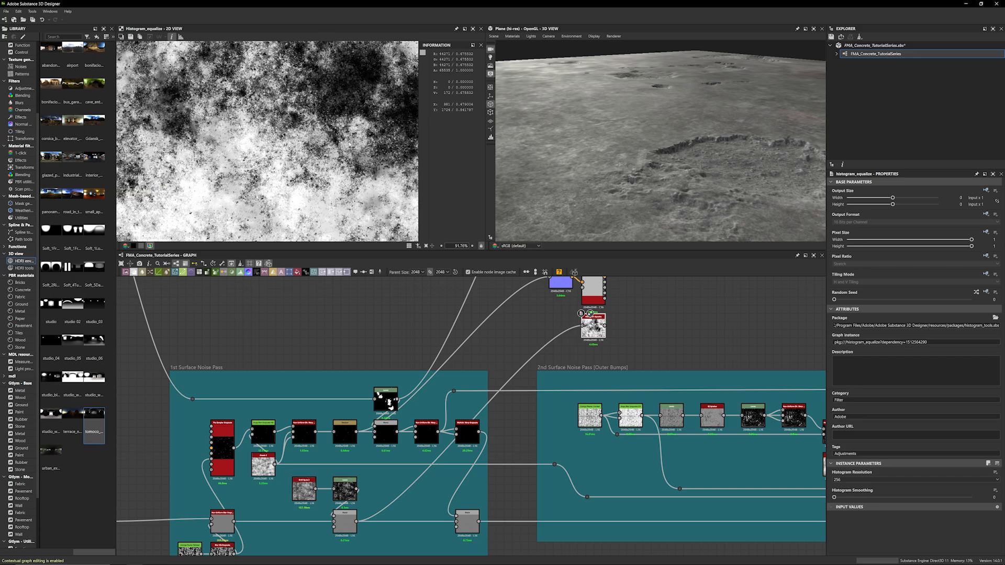
drag(479, 522, 582, 327)
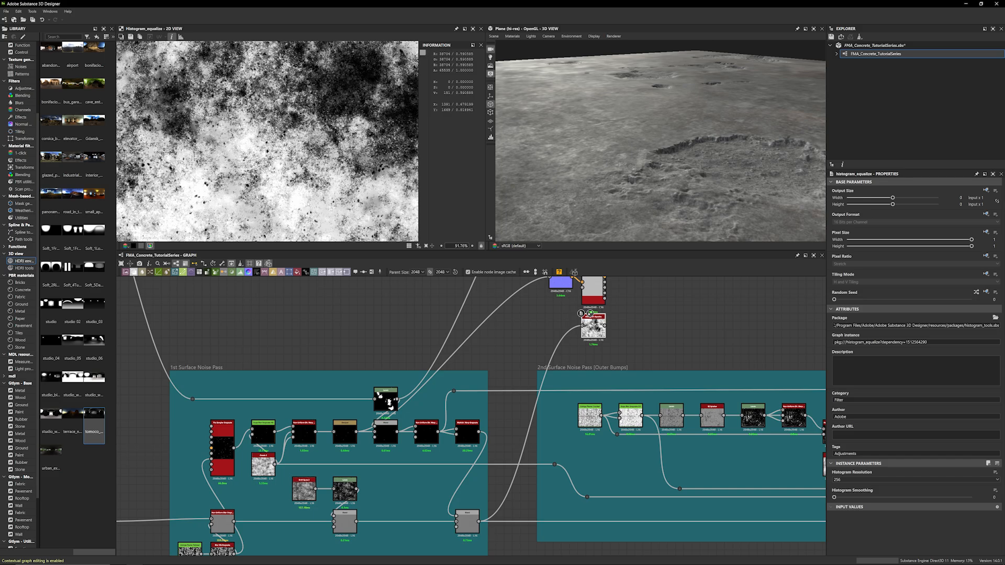
scroll(267, 142, up, 5)
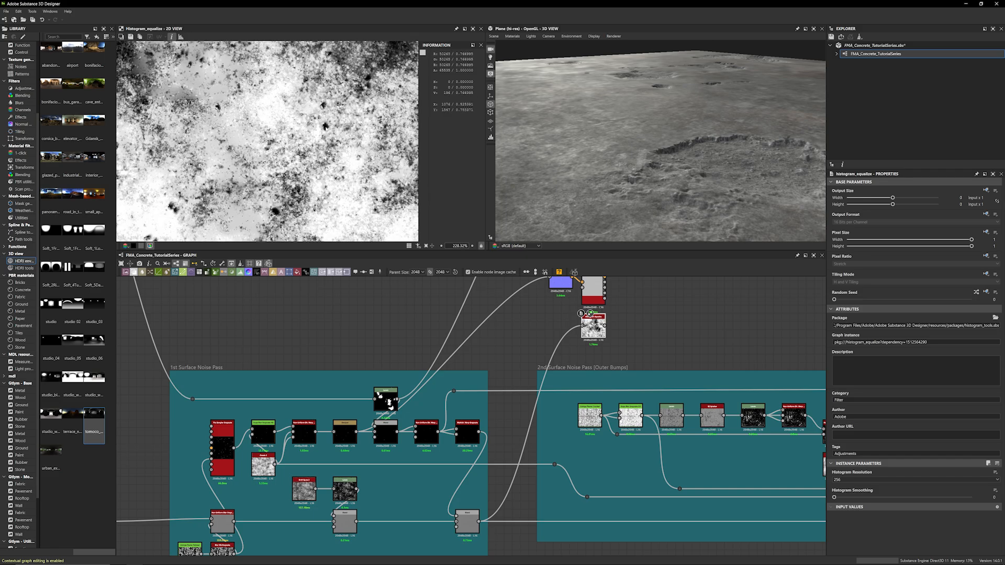
middle_drag(317, 132, 297, 176)
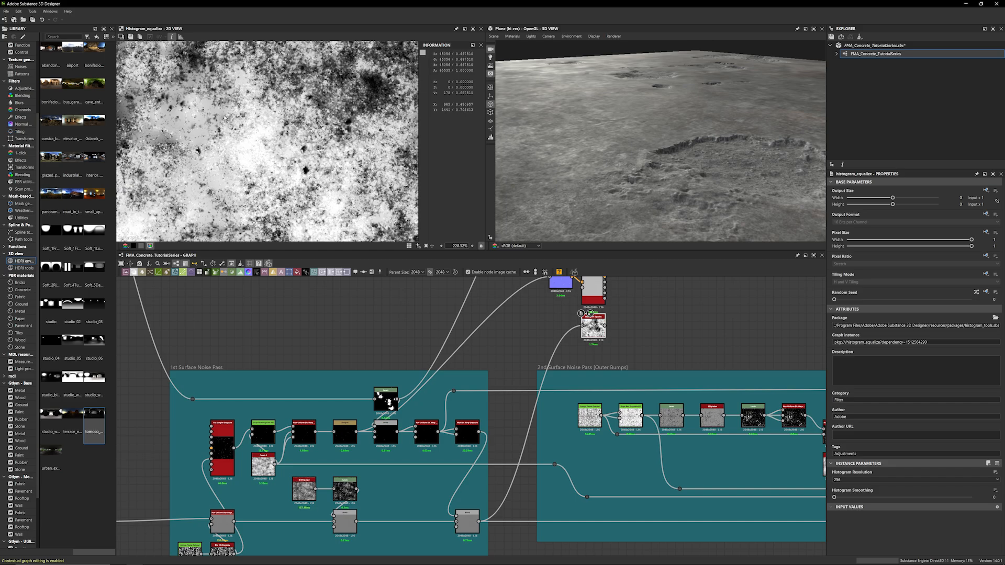
scroll(225, 118, down, 5)
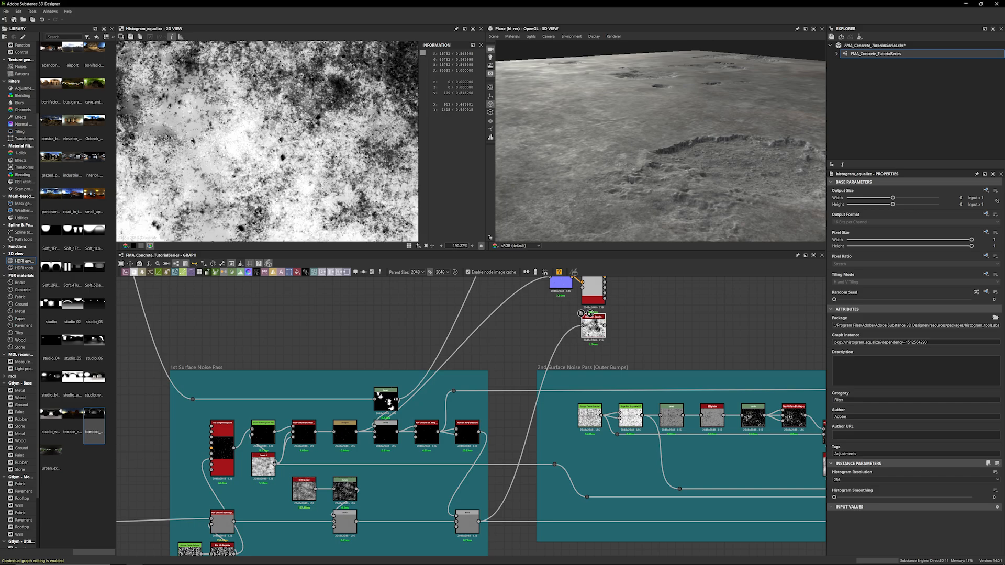
Connect the middle Blend of the 1st Surface Noise Pass to the Normal node and show the PBR Base Material outputs in the 3D view
middle_drag(505, 458, 492, 468)
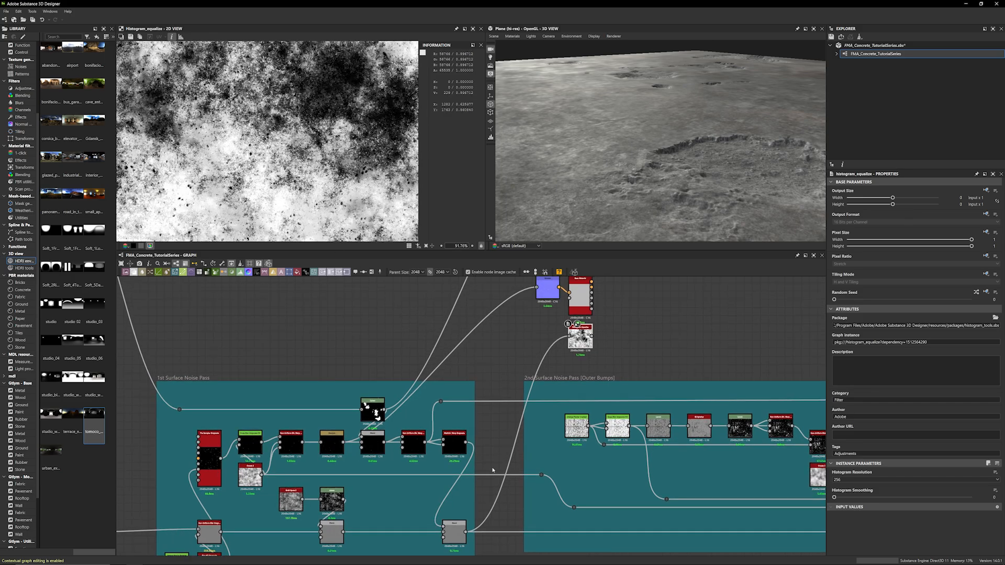
drag(343, 531, 536, 288)
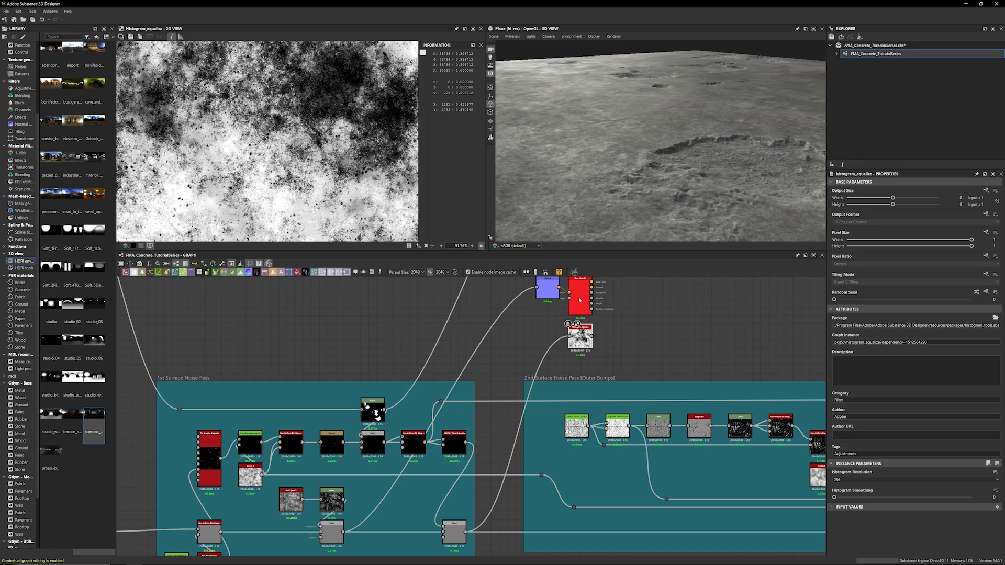
click(582, 301)
right_click(582, 300)
click(591, 309)
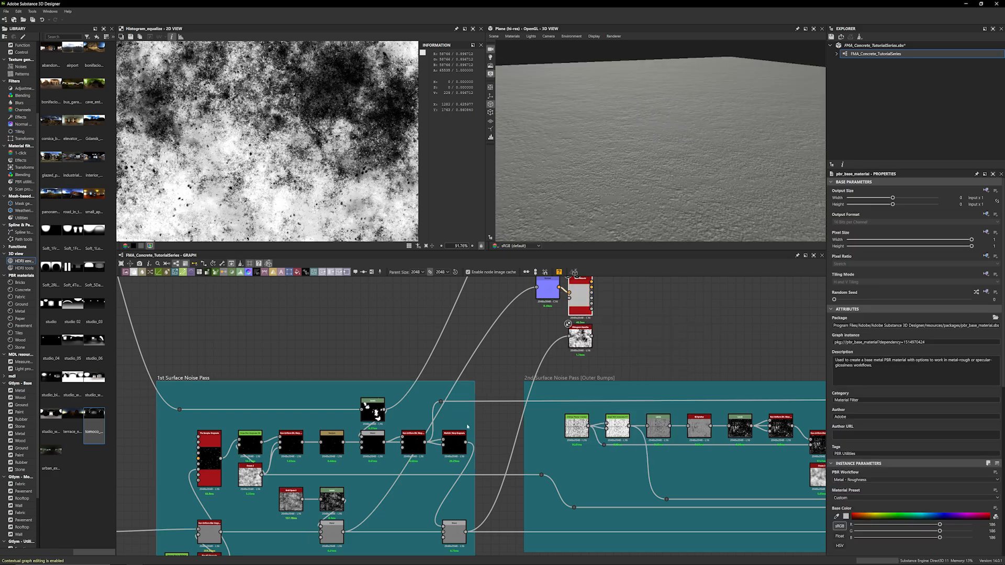
Compare the final and middle Blends as the Normal node's input on the 3D surface, leaving the final Blend connected
drag(465, 532, 536, 287)
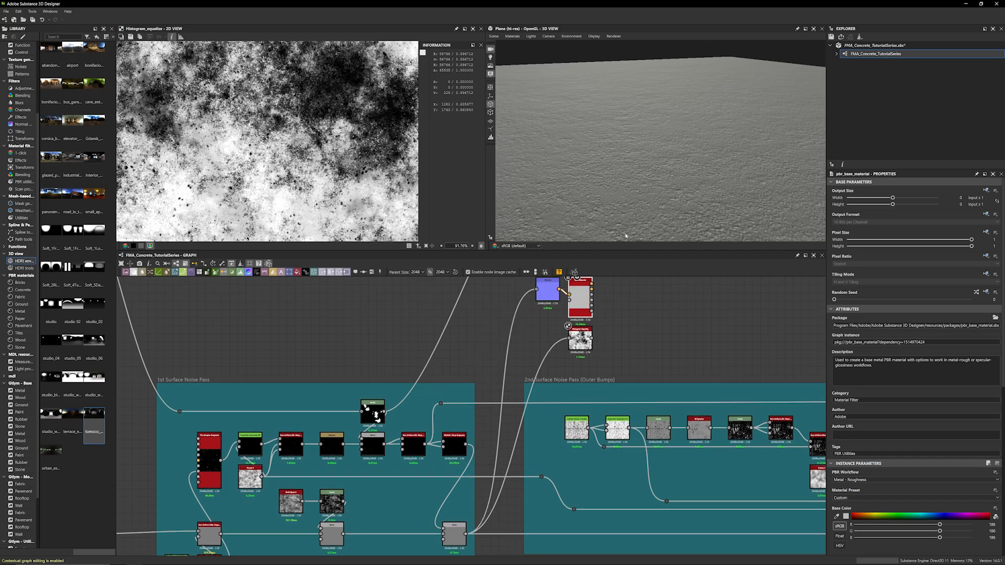
scroll(649, 163, up, 5)
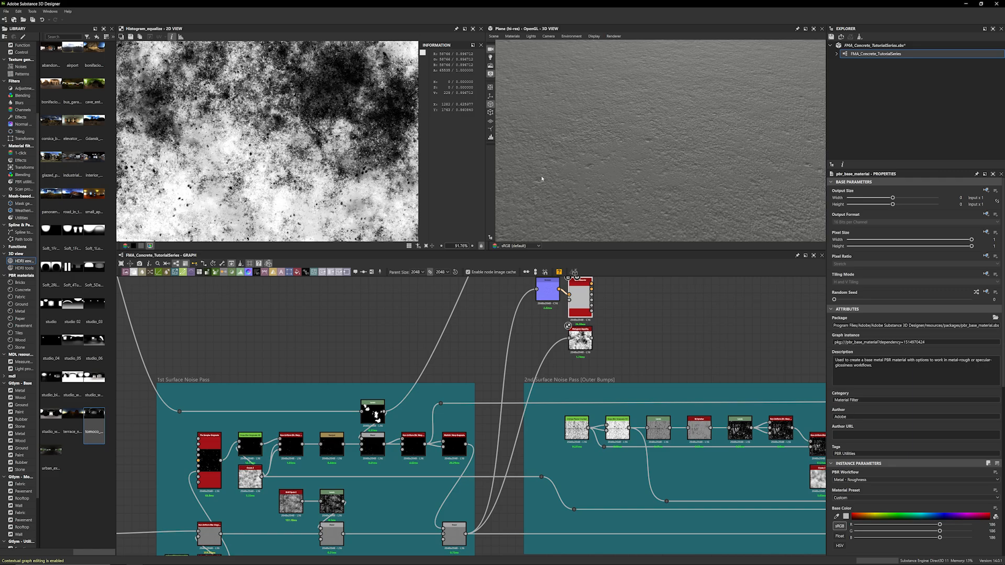
click(488, 382)
middle_drag(488, 381, 488, 387)
drag(344, 540, 536, 296)
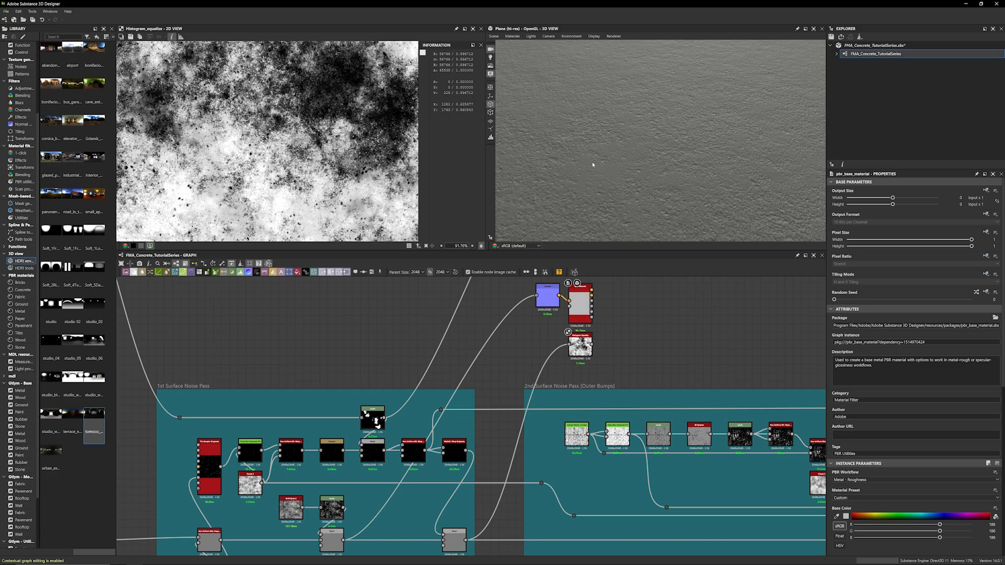
drag(466, 540, 536, 296)
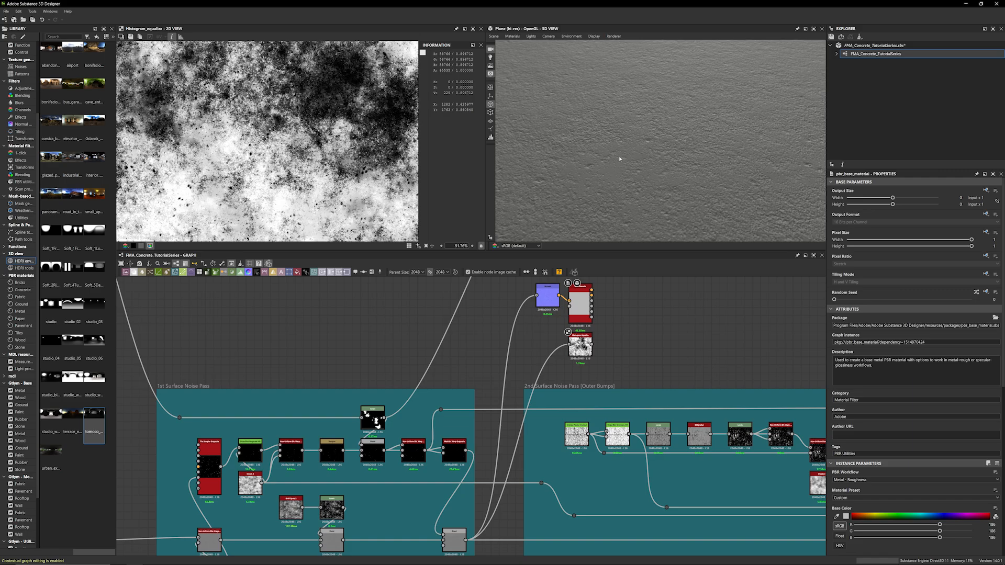
Examine the 2nd Surface Noise Pass [Outer Bumps] frame and its position after the 1st Surface Noise Pass
middle_drag(632, 335, 574, 343)
scroll(466, 344, down, 2)
middle_drag(675, 369, 493, 357)
scroll(493, 357, up, 2)
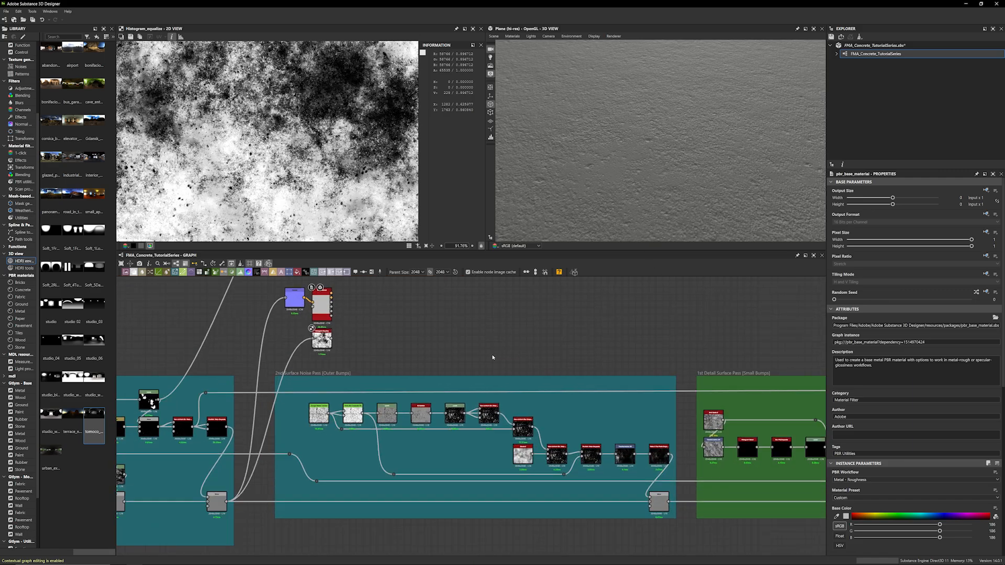
middle_drag(428, 354, 414, 306)
scroll(400, 324, up, 1)
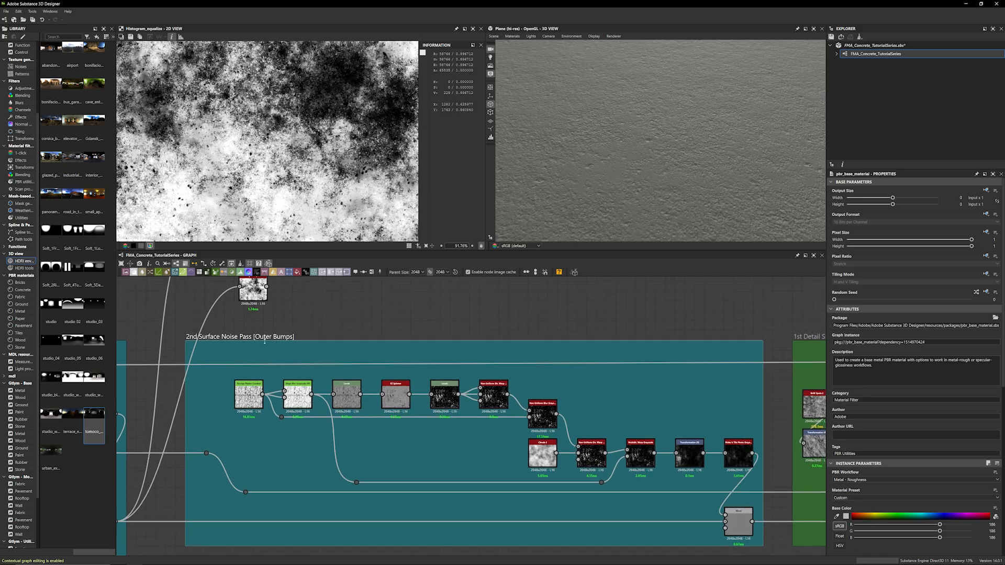
click(283, 338)
scroll(328, 327, down, 4)
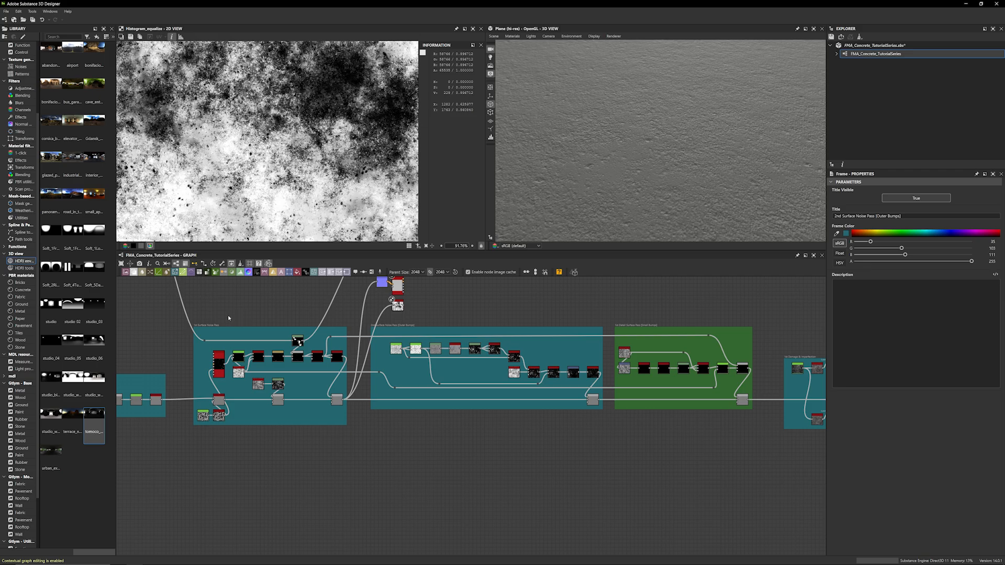
scroll(229, 317, up, 3)
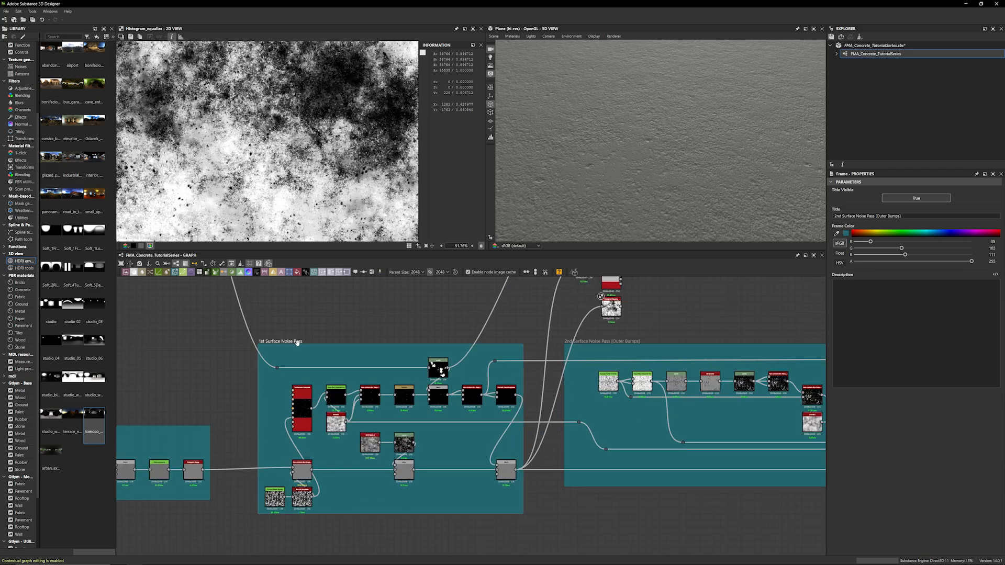
middle_drag(745, 331, 409, 328)
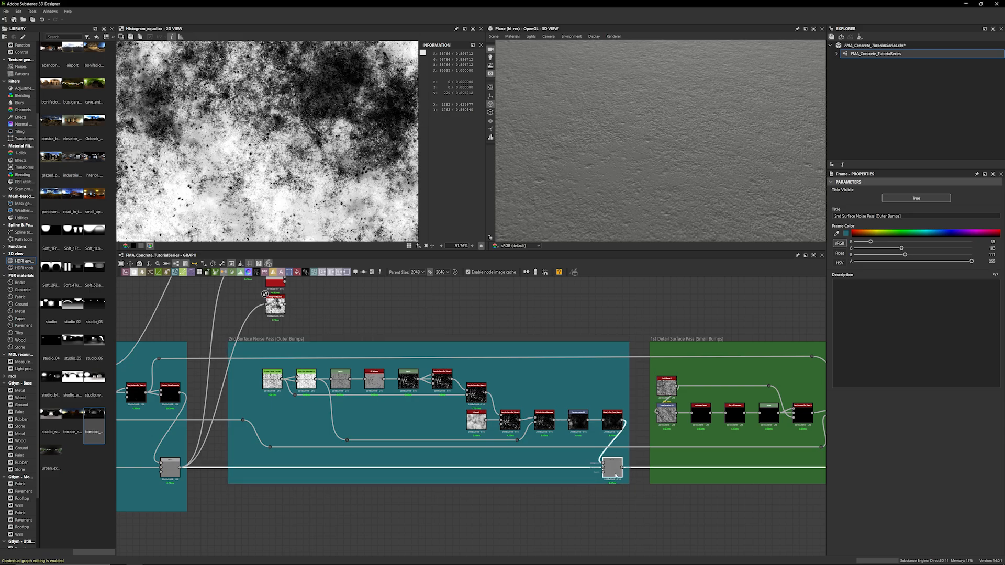
Preview the final Blend of the 2nd Surface Noise Pass and compare its blending parameters with the 1st pass's final Blend
double_click(613, 470)
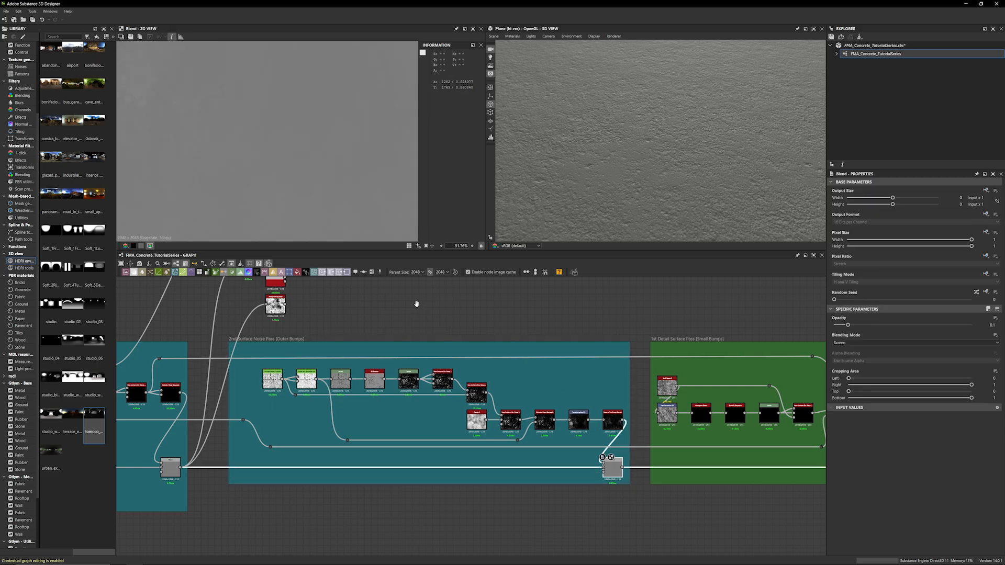
middle_drag(416, 303, 471, 313)
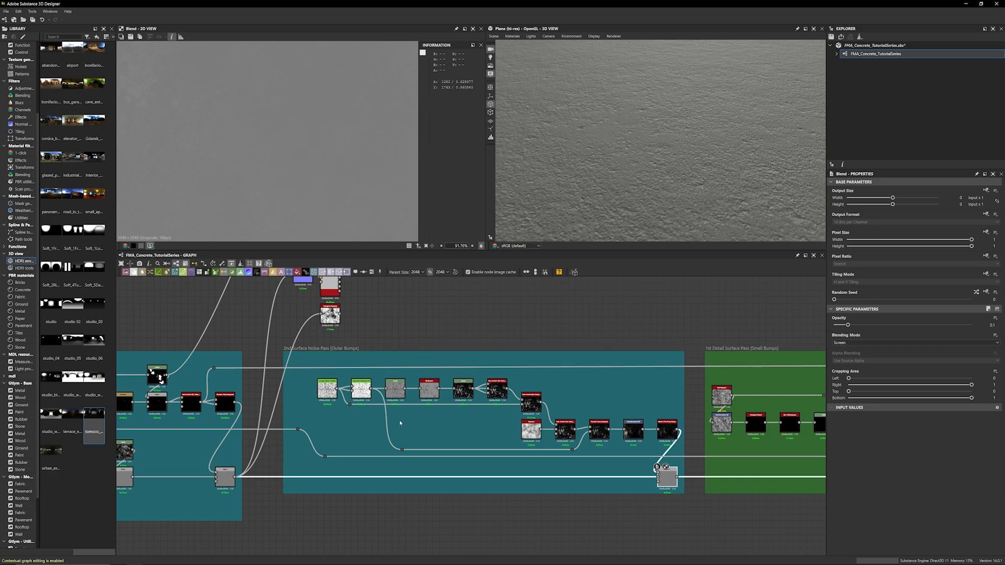
click(225, 476)
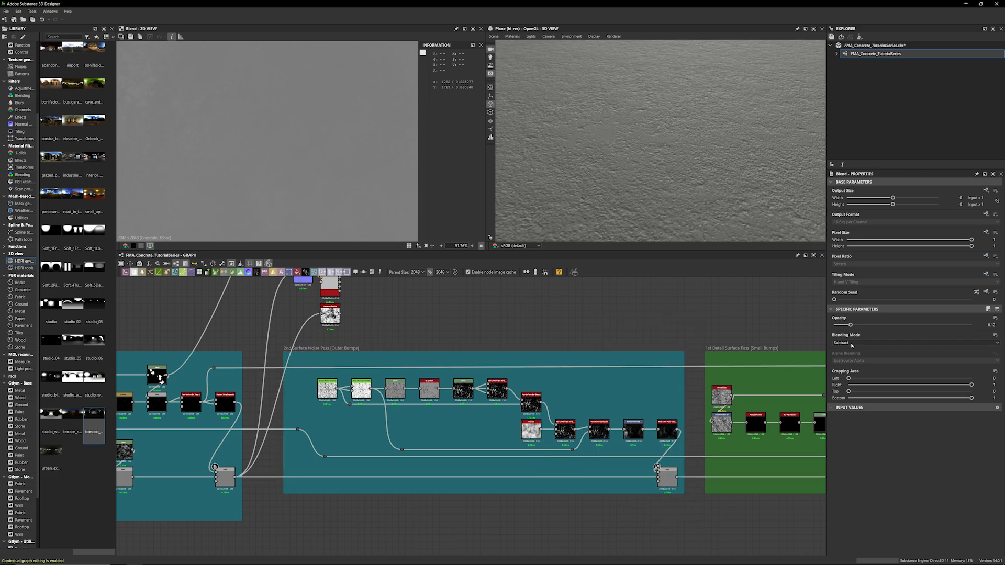
click(660, 479)
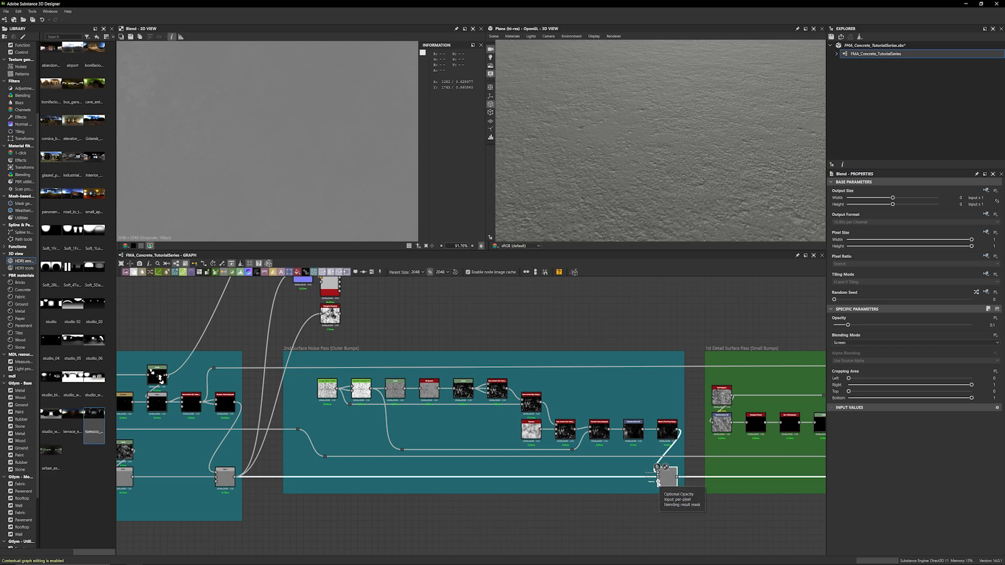
Preview the Grunge Plaster Cracked node that starts the 2nd Surface Noise Pass and inspect its whole pattern
drag(659, 218, 674, 200)
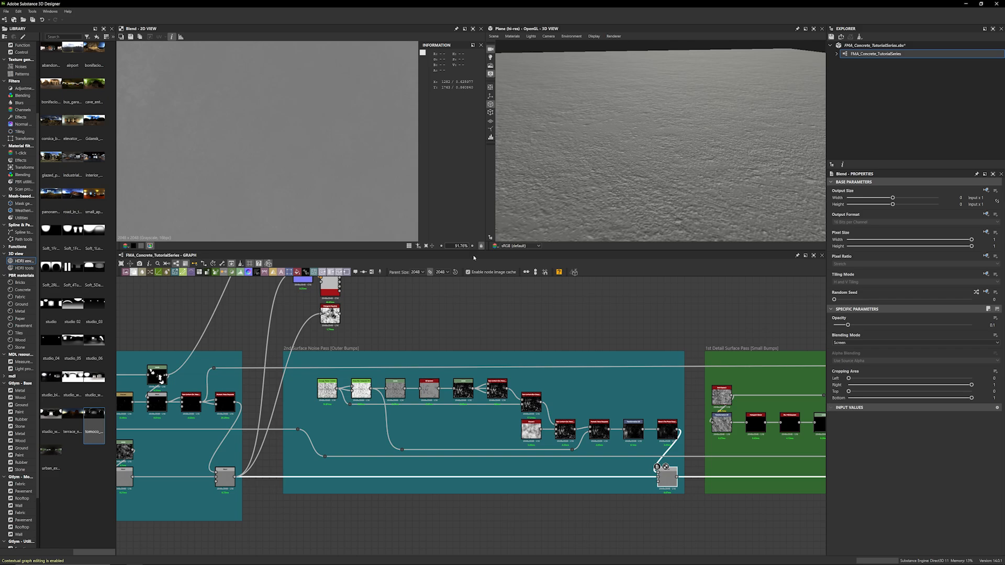
scroll(386, 335, up, 4)
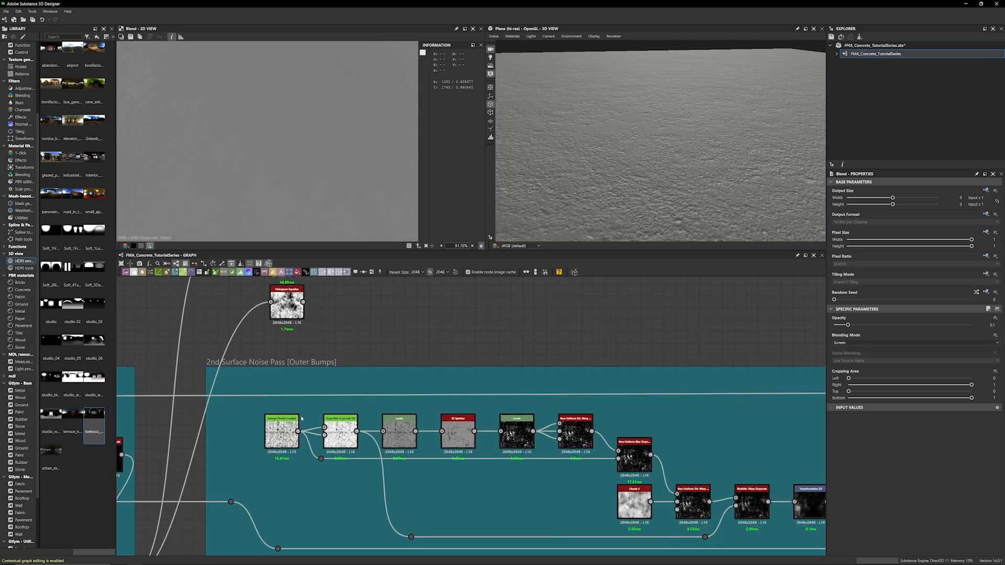
double_click(283, 427)
scroll(209, 482, up, 2)
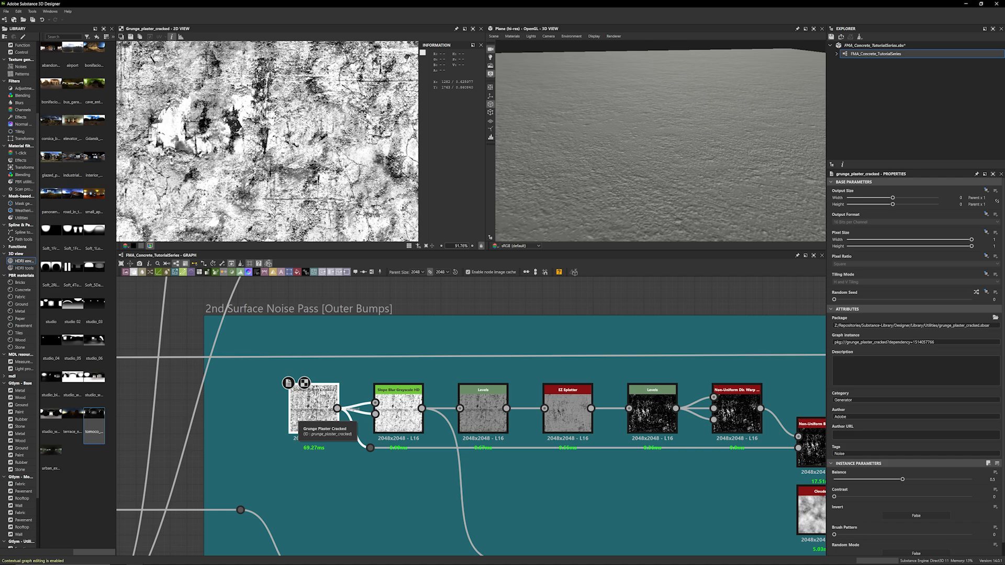
double_click(314, 414)
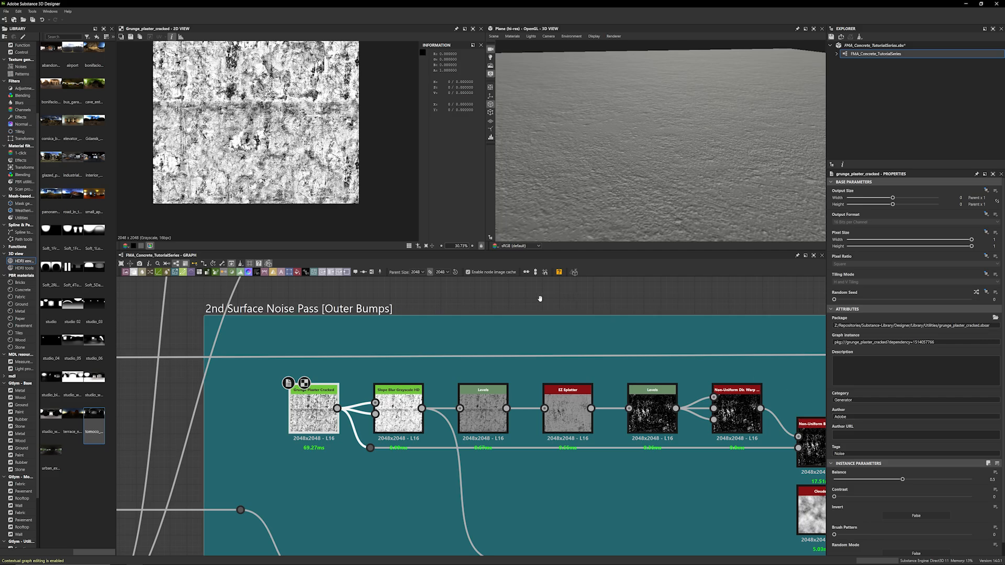
click(516, 313)
Compare the Slope Blur Grayscale HD output with the Grunge Plaster Cracked source in close-up
double_click(398, 411)
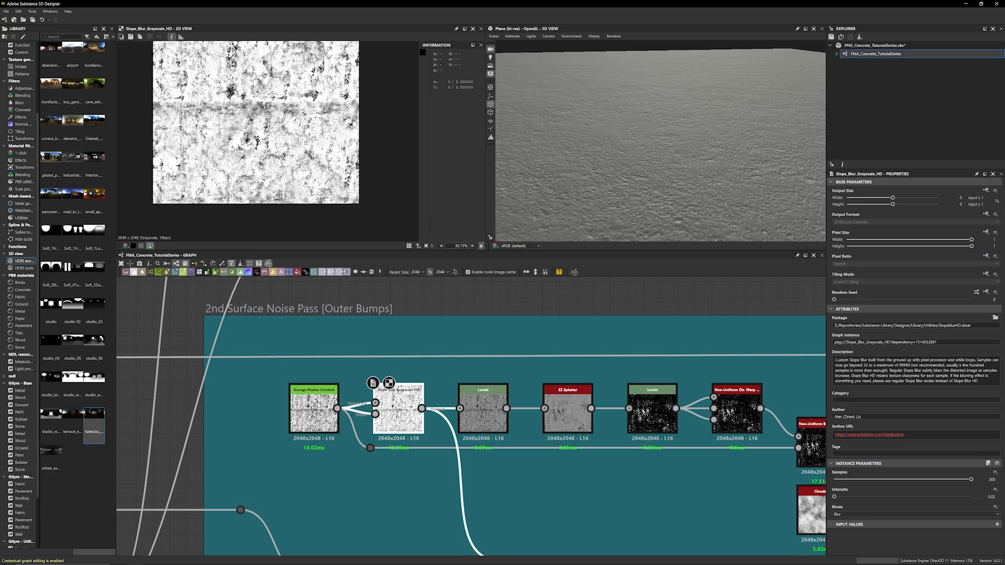
scroll(267, 141, up, 6)
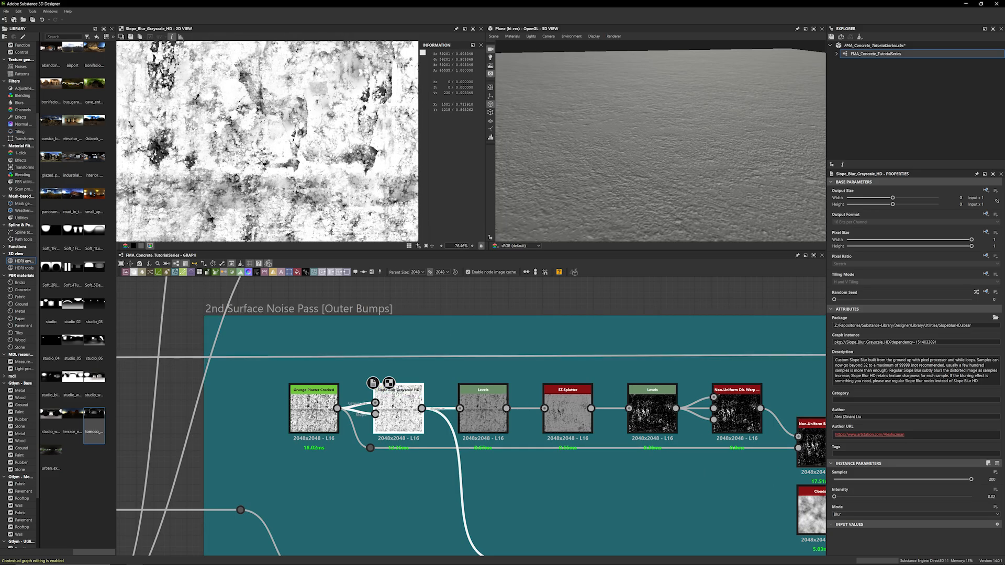
double_click(314, 411)
double_click(398, 411)
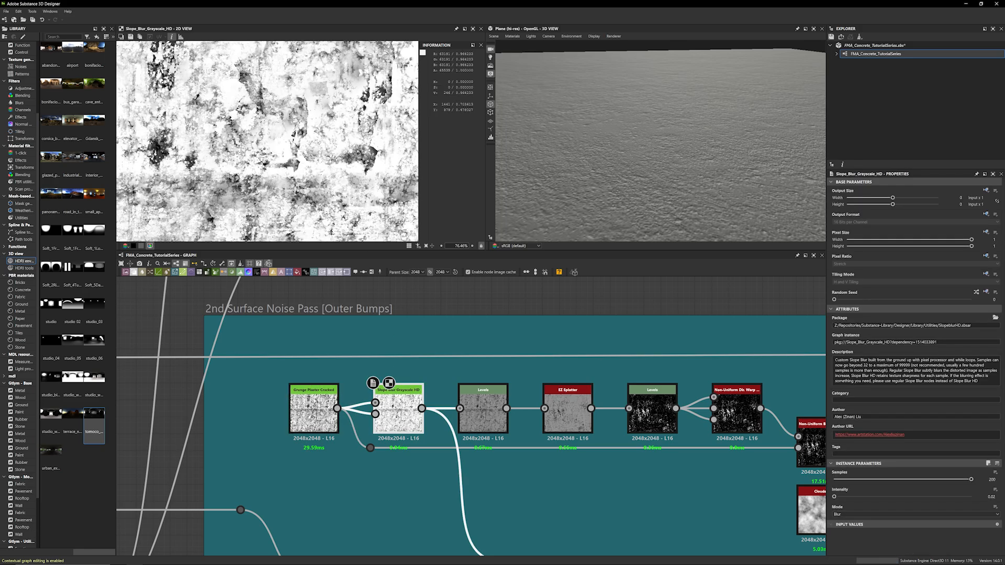
scroll(323, 149, up, 6)
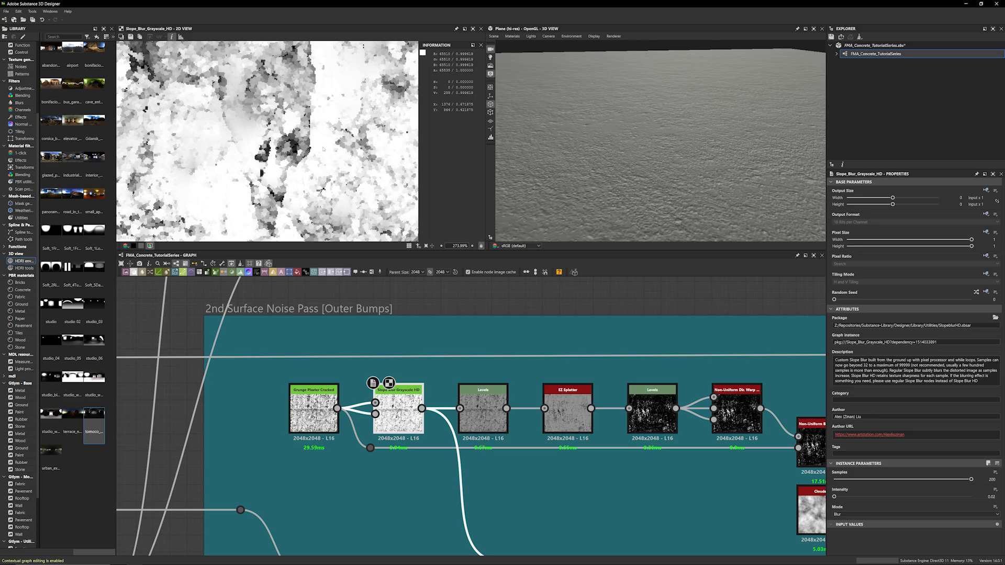
double_click(313, 411)
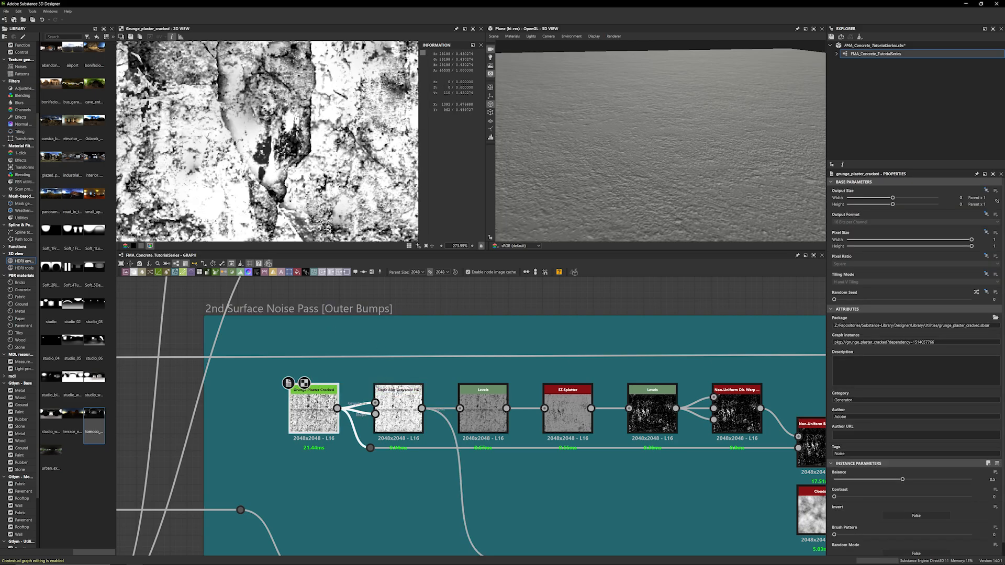
double_click(398, 411)
Preview the Levels node following the Slope Blur Grayscale HD and inspect its histogram and output
scroll(409, 333, down, 3)
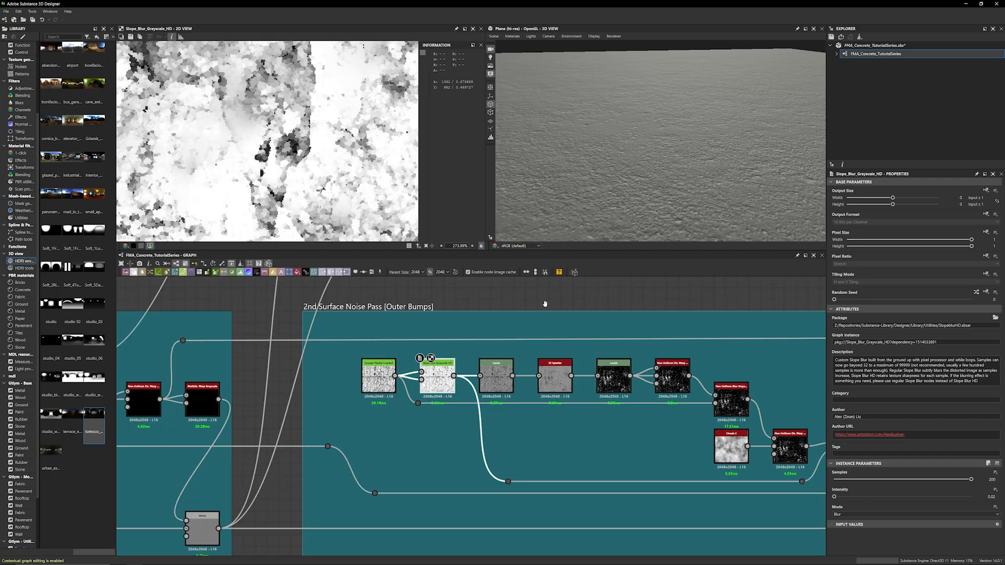
double_click(355, 390)
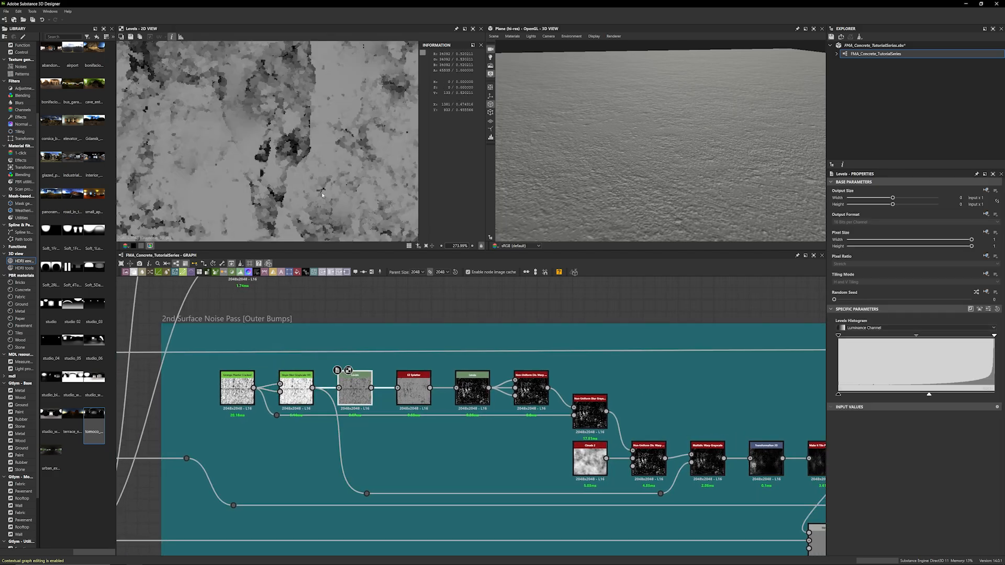
scroll(323, 195, down, 5)
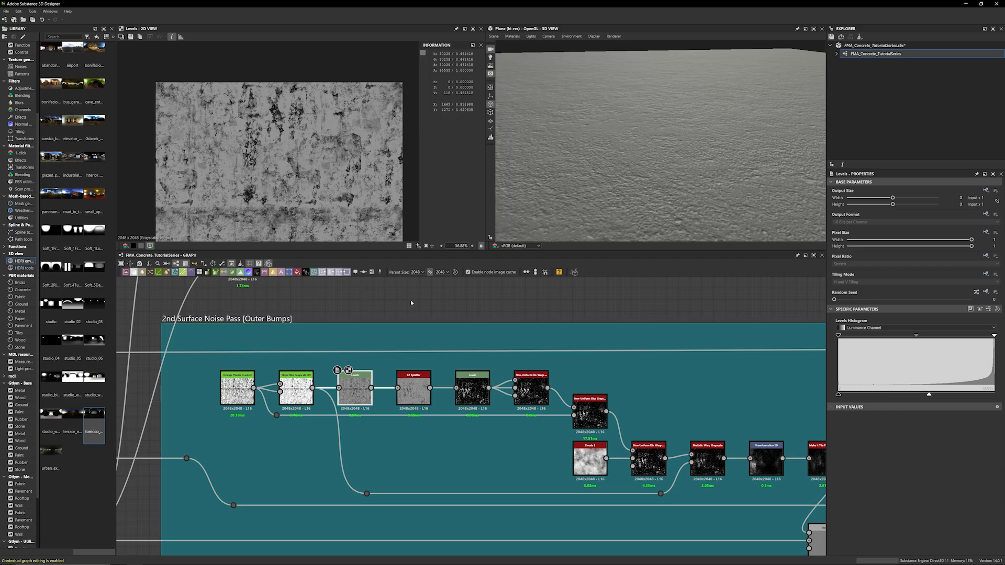
Preview the EZ Splatter node and review its instance parameters, including repeats, scale and rotation variation
scroll(413, 297, up, 3)
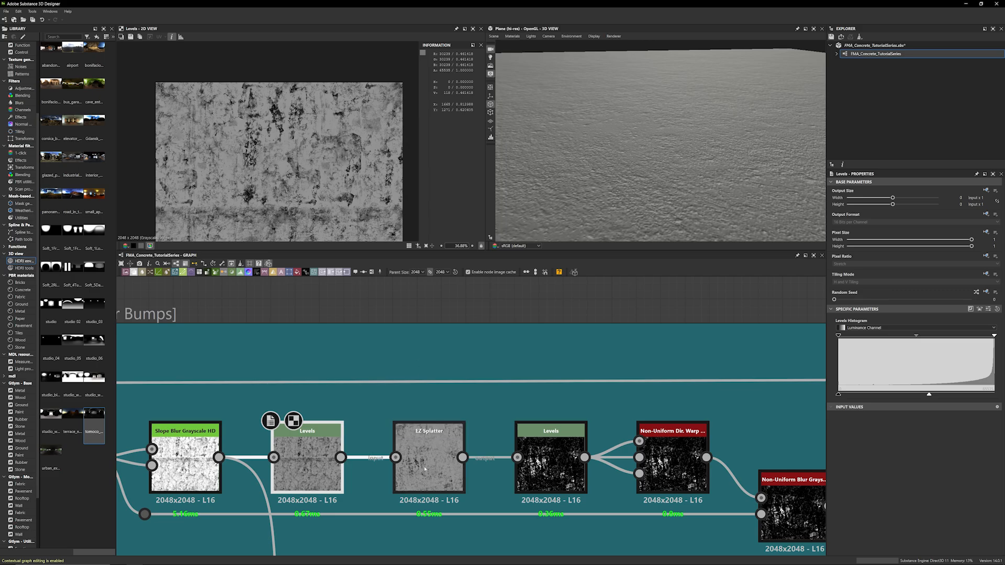
click(427, 461)
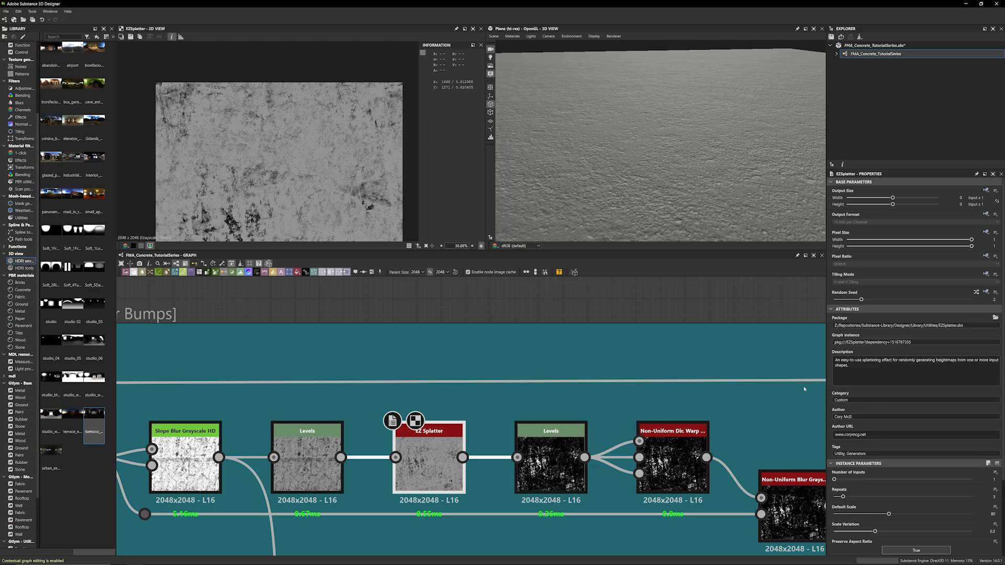
scroll(318, 159, down, 4)
scroll(318, 158, up, 1)
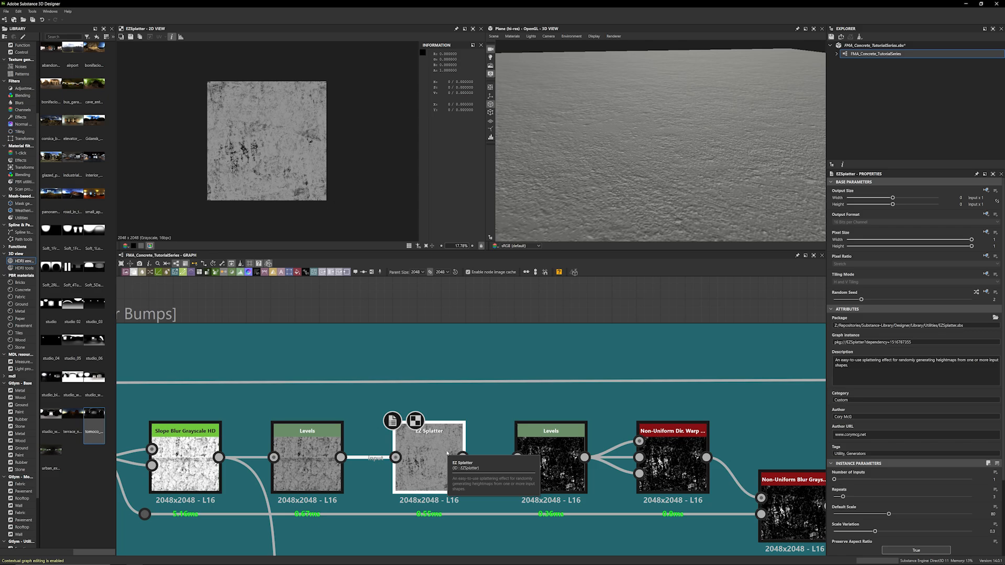
click(494, 350)
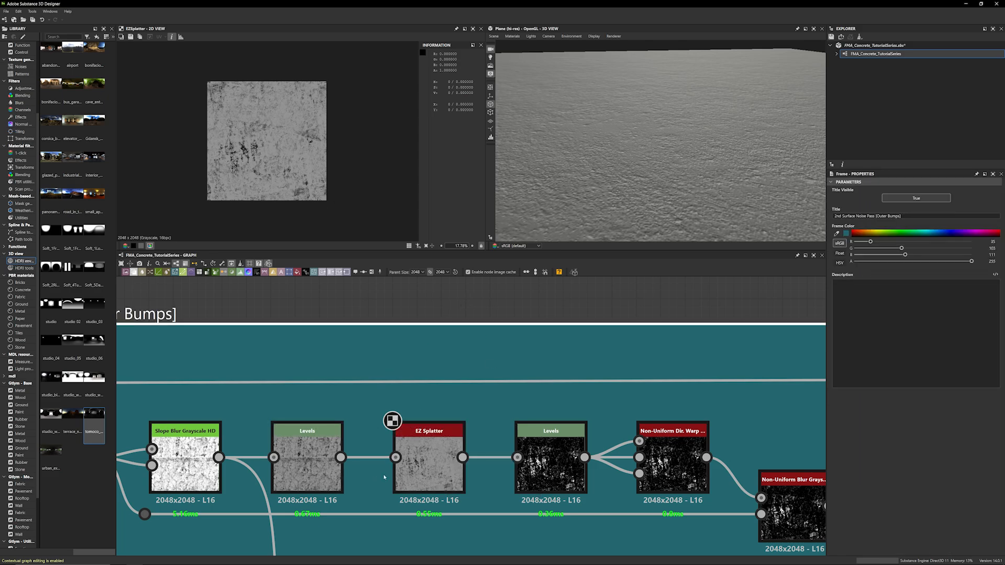
click(424, 467)
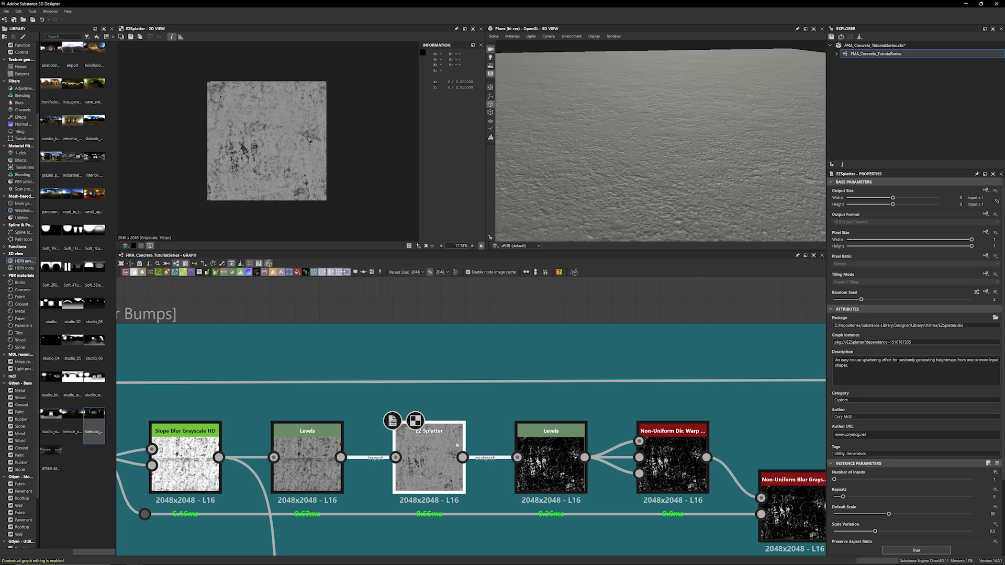
scroll(880, 415, down, 2)
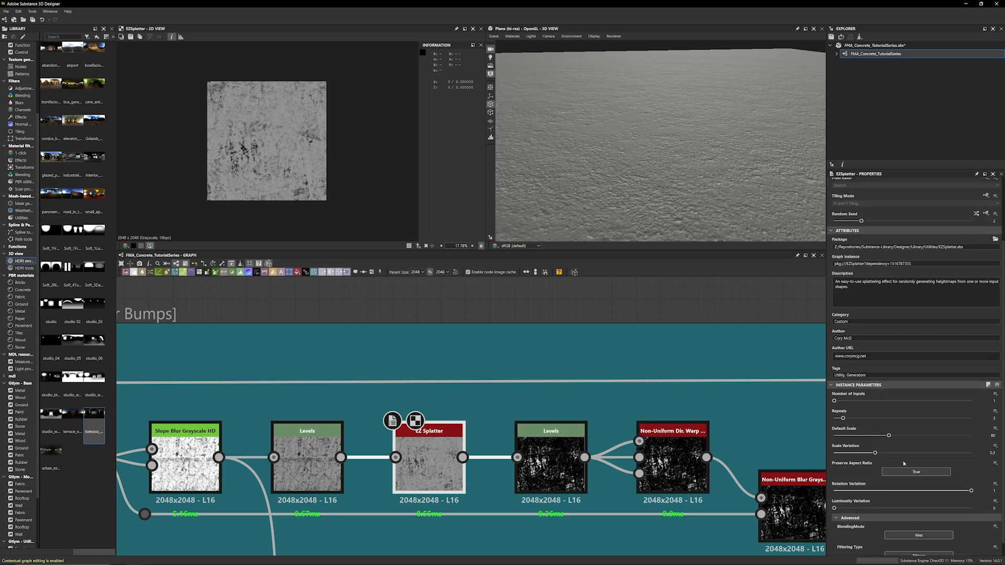
scroll(924, 436, down, 1)
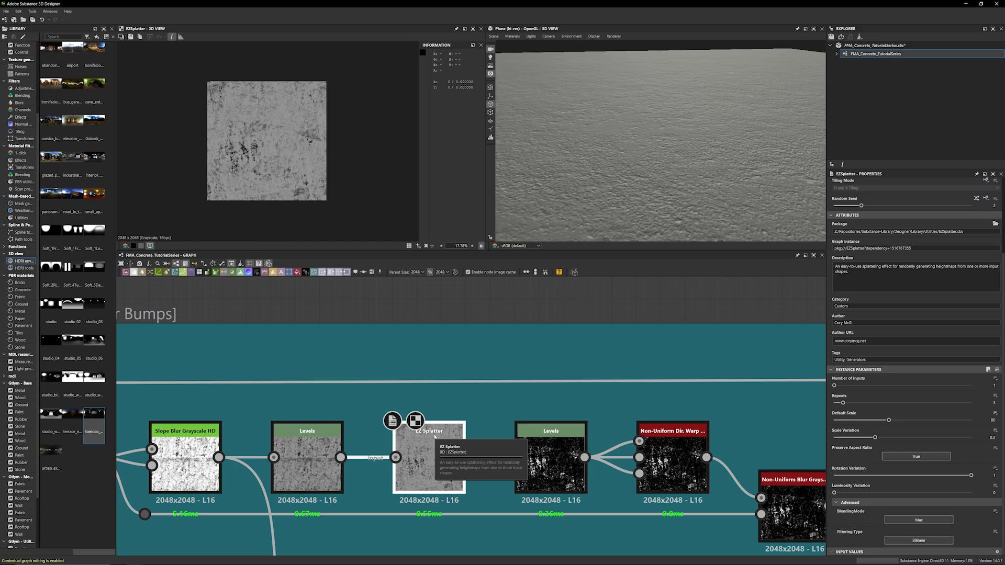
Compare the first Levels output with the EZ Splatter result, checking the seam and the pattern's distribution
double_click(313, 449)
scroll(270, 143, up, 3)
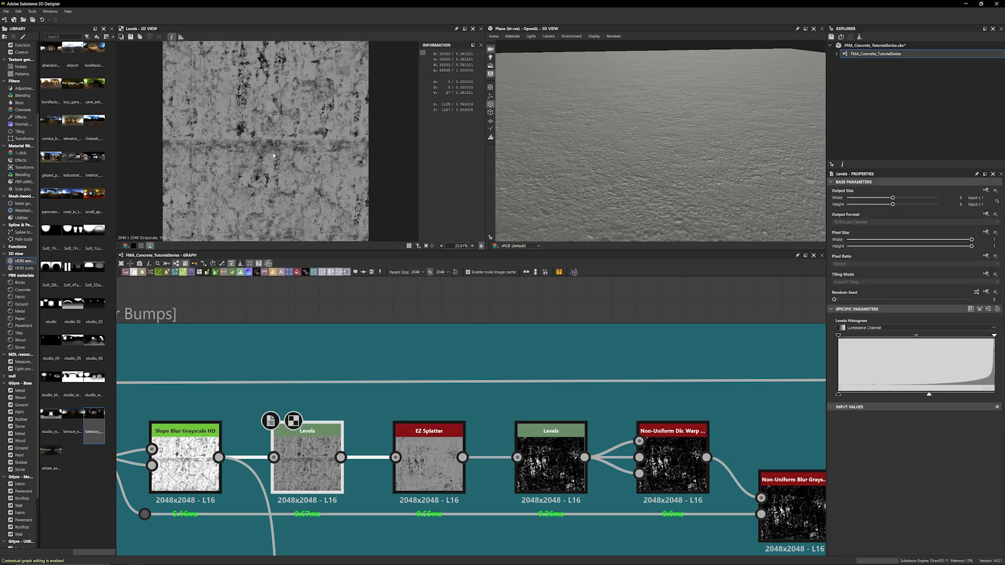
double_click(449, 422)
scroll(243, 157, up, 4)
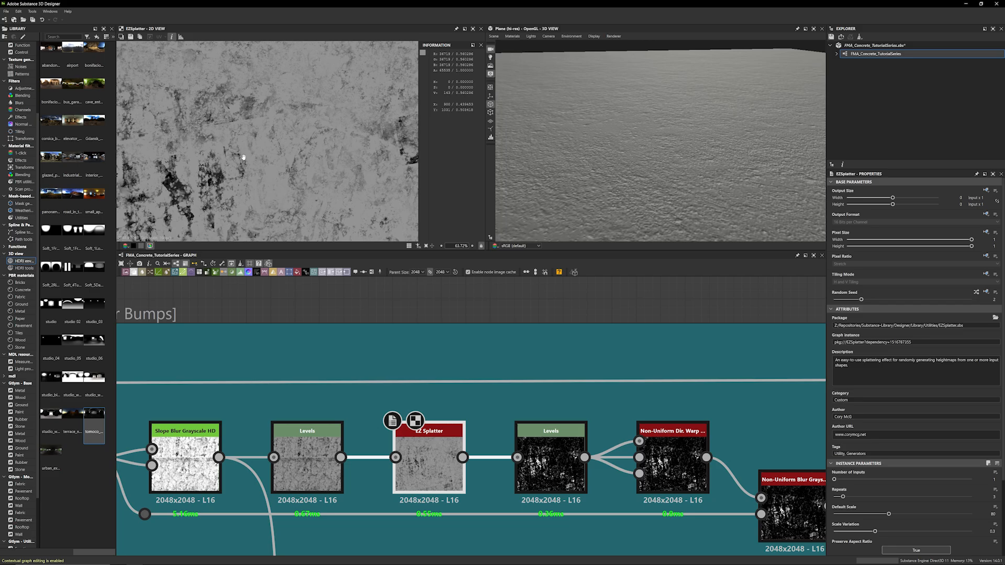
scroll(202, 137, up, 4)
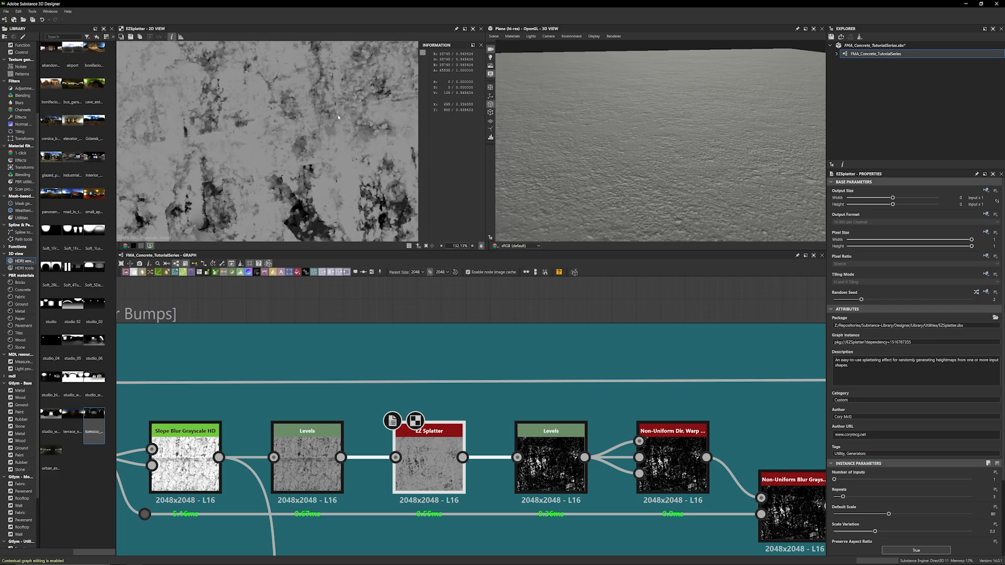
double_click(307, 461)
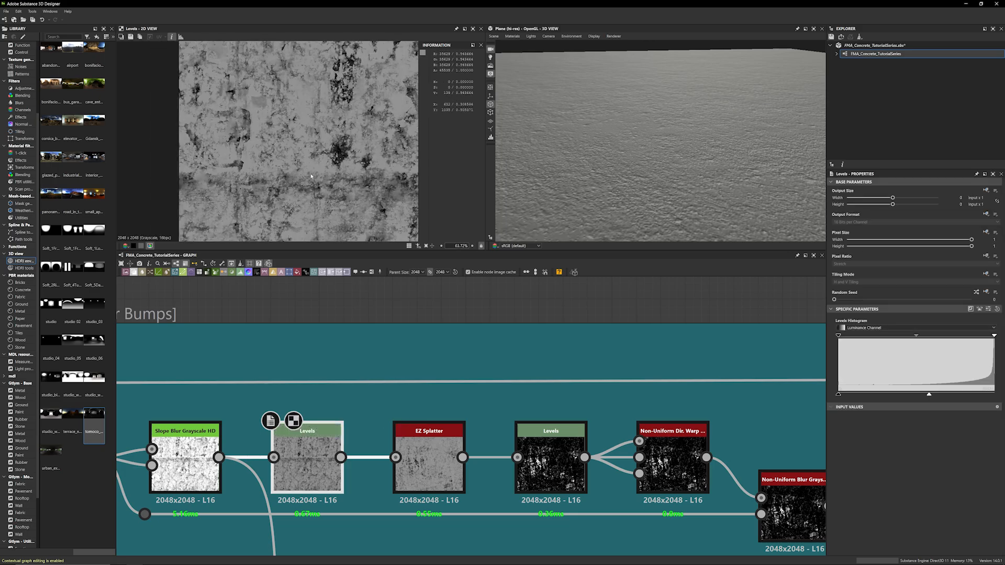
scroll(248, 124, down, 2)
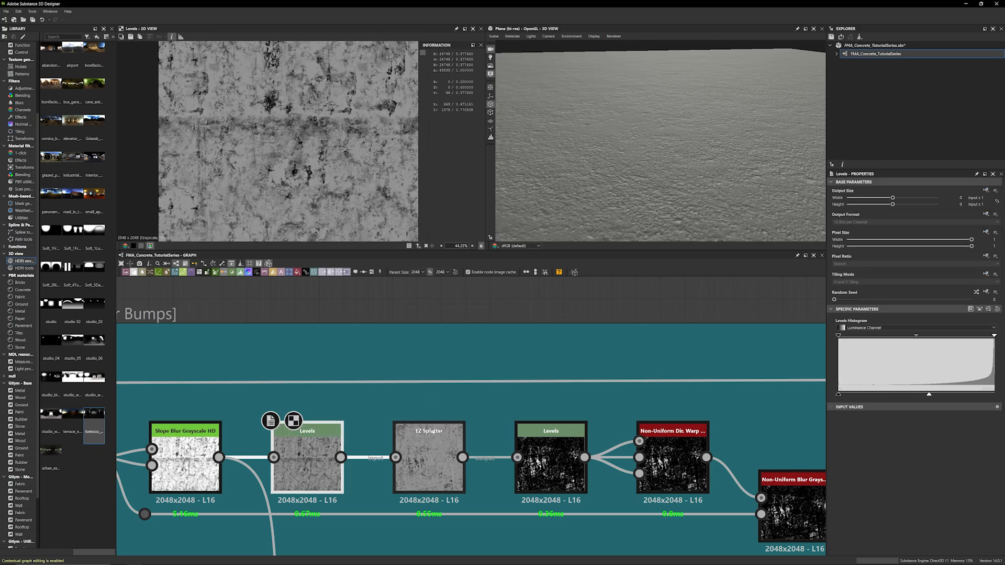
scroll(315, 178, down, 5)
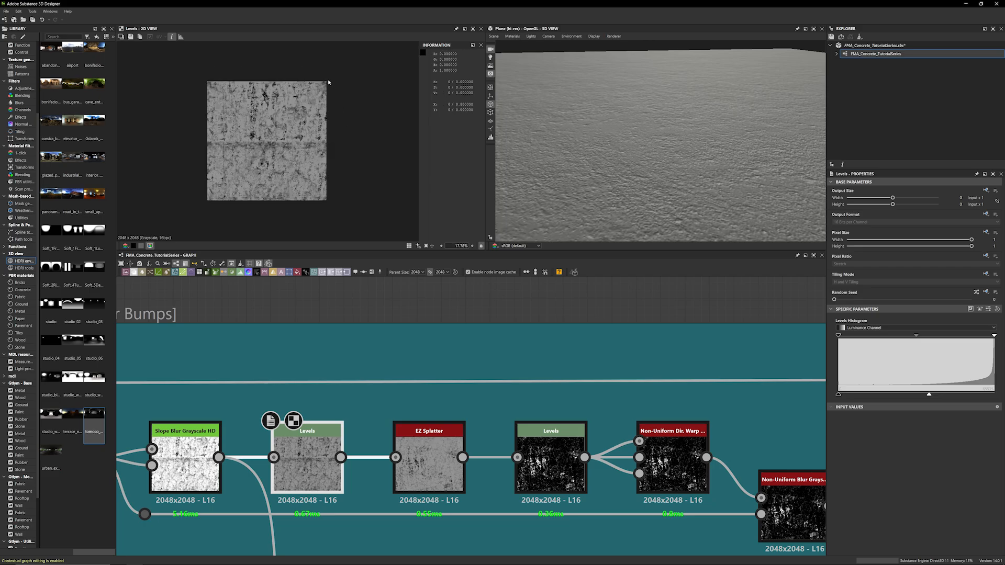
scroll(330, 125, up, 2)
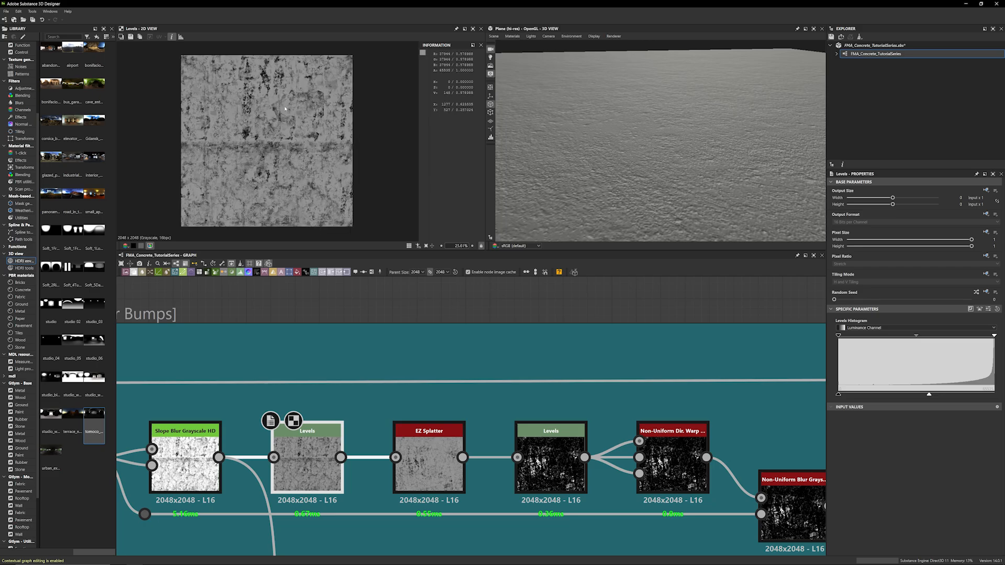
double_click(429, 461)
scroll(288, 169, up, 4)
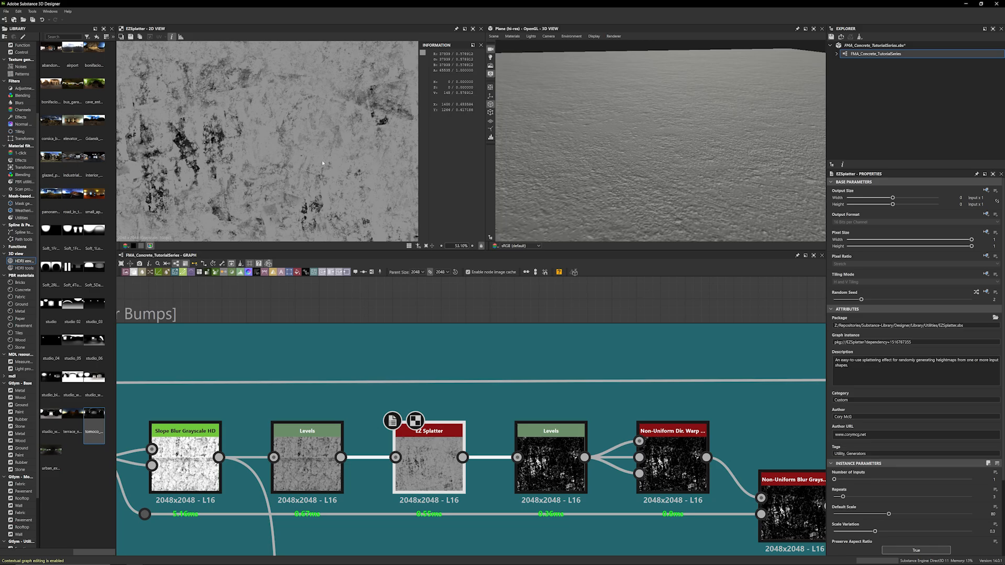
middle_drag(312, 147, 290, 129)
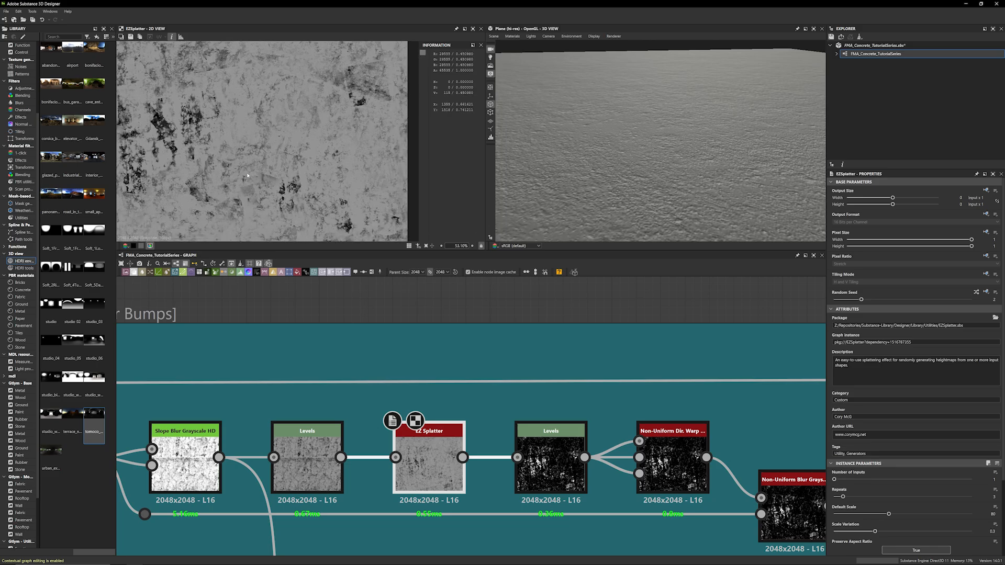
Preview the Levels node after the EZ Splatter and examine its inverted high-contrast output and histogram
double_click(564, 461)
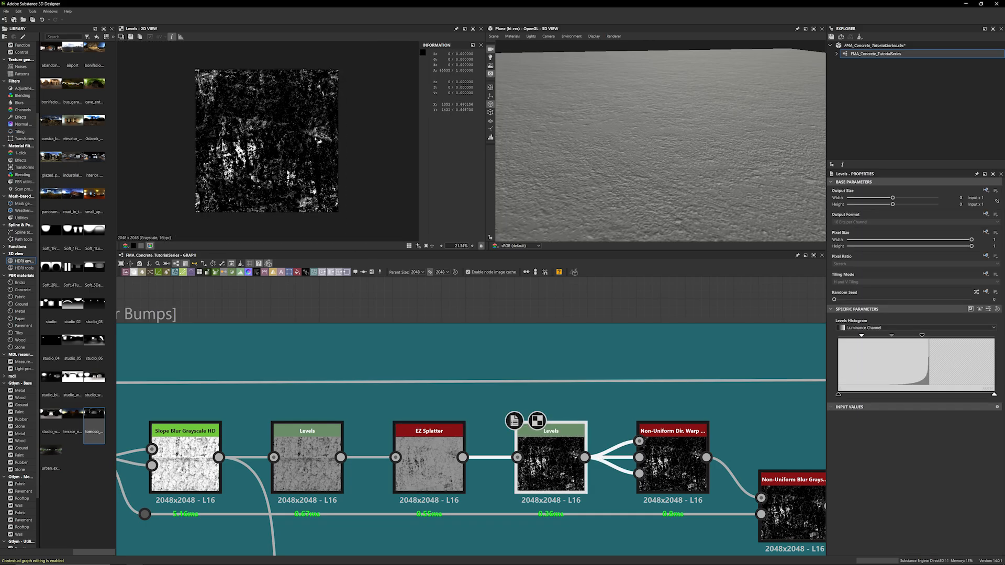
scroll(249, 155, up, 7)
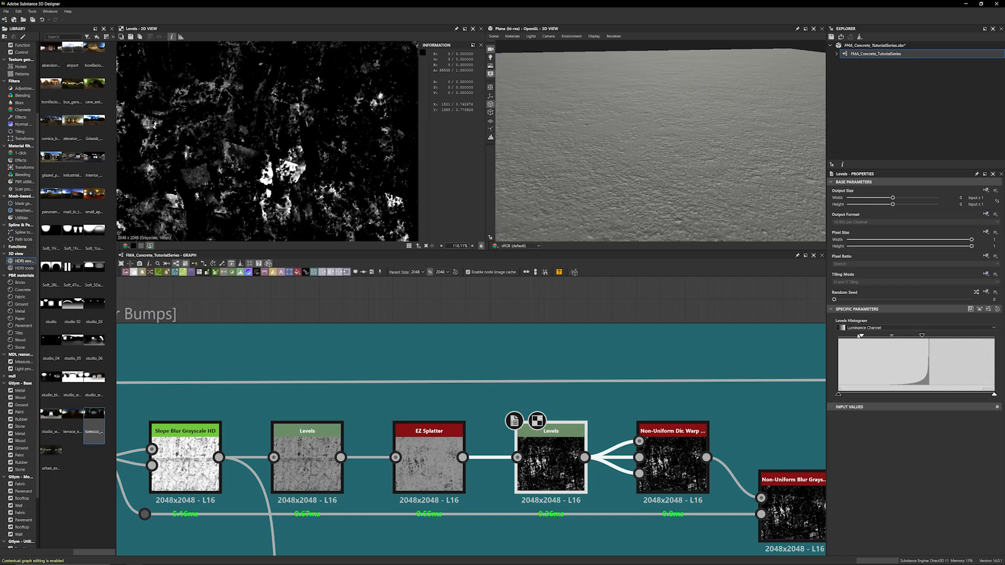
scroll(265, 119, down, 3)
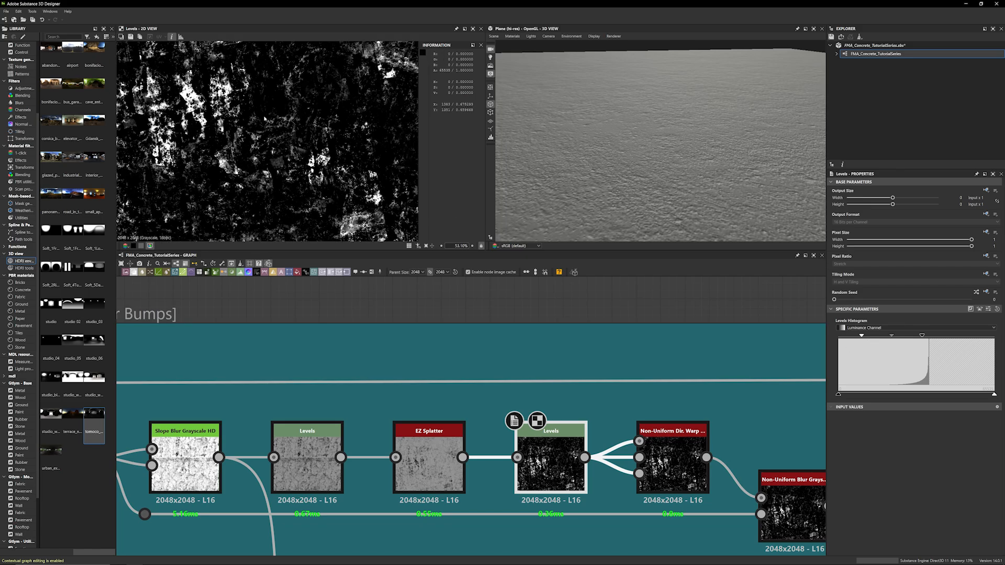
scroll(666, 314, down, 1)
Preview the Non-Uniform Dir. Warp node, review its warp and trail parameters, and compare it with the preceding Levels
middle_drag(598, 290, 452, 276)
scroll(535, 424, up, 3)
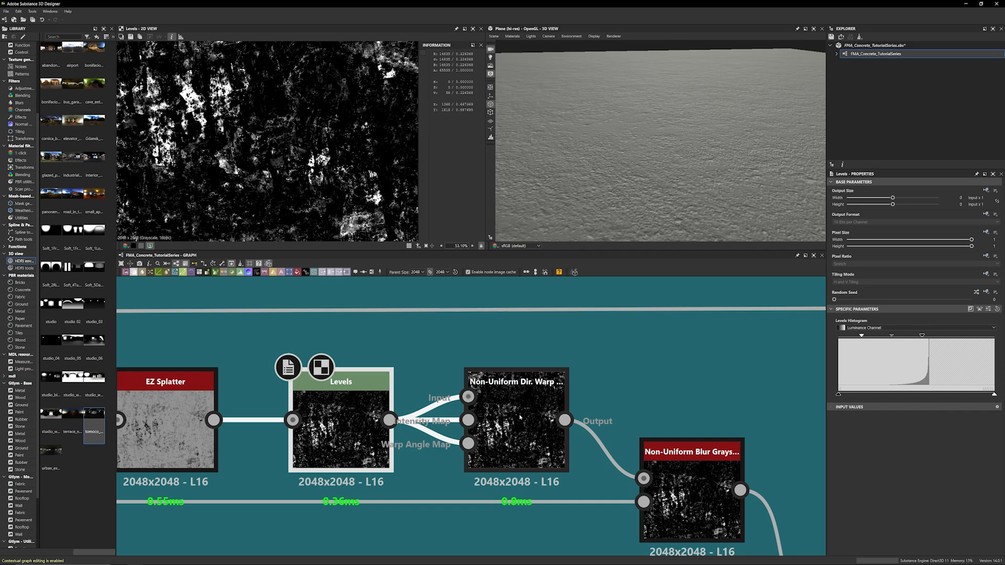
click(520, 417)
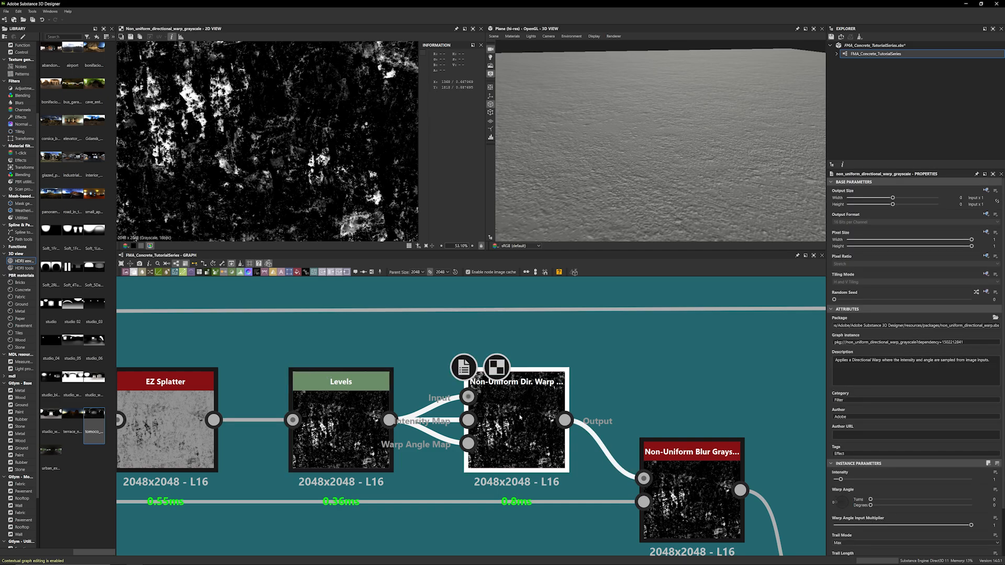
scroll(882, 381, down, 2)
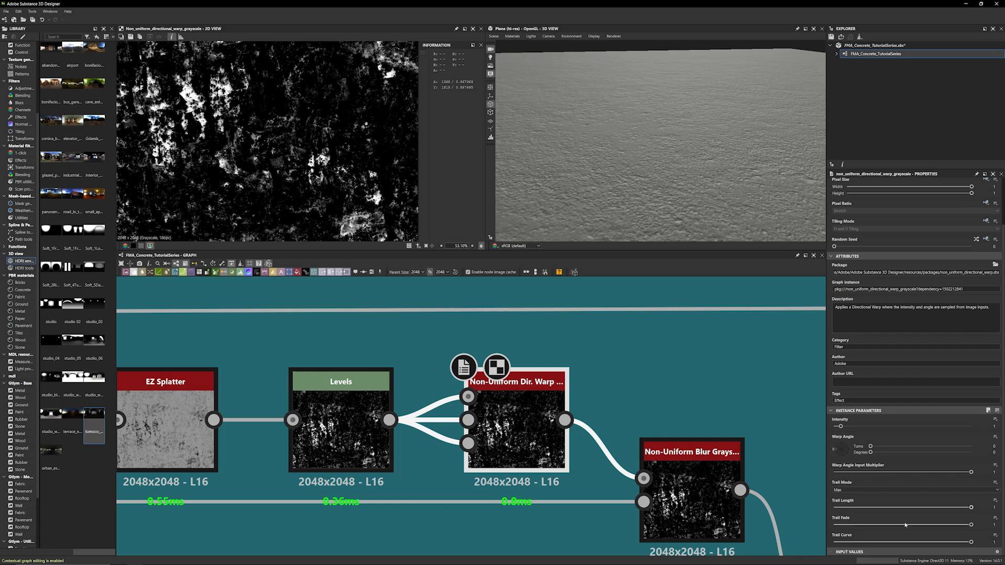
double_click(385, 431)
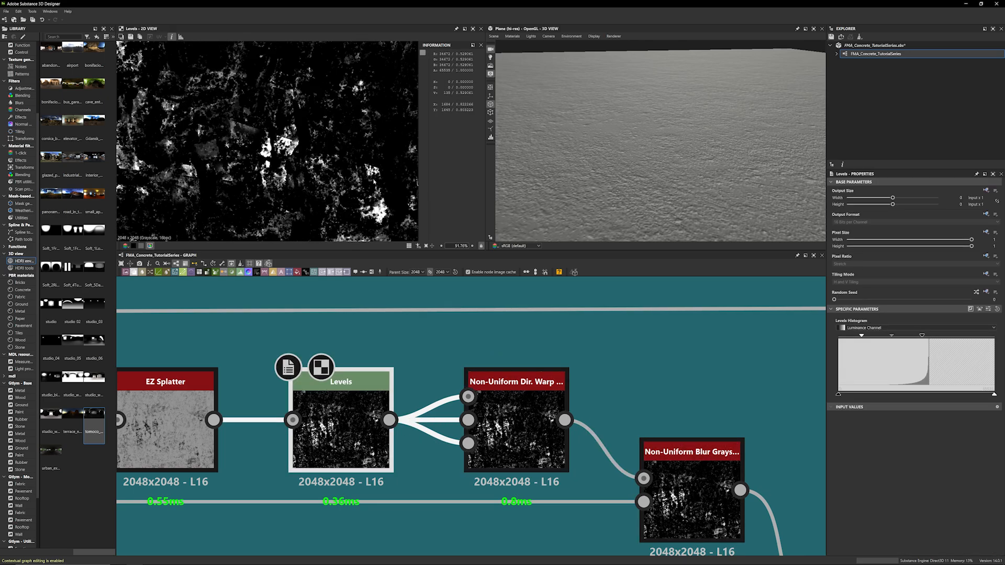
Compare the Levels output with the Non-Uniform Dir. Warp result and inspect the warped edges up close
double_click(539, 415)
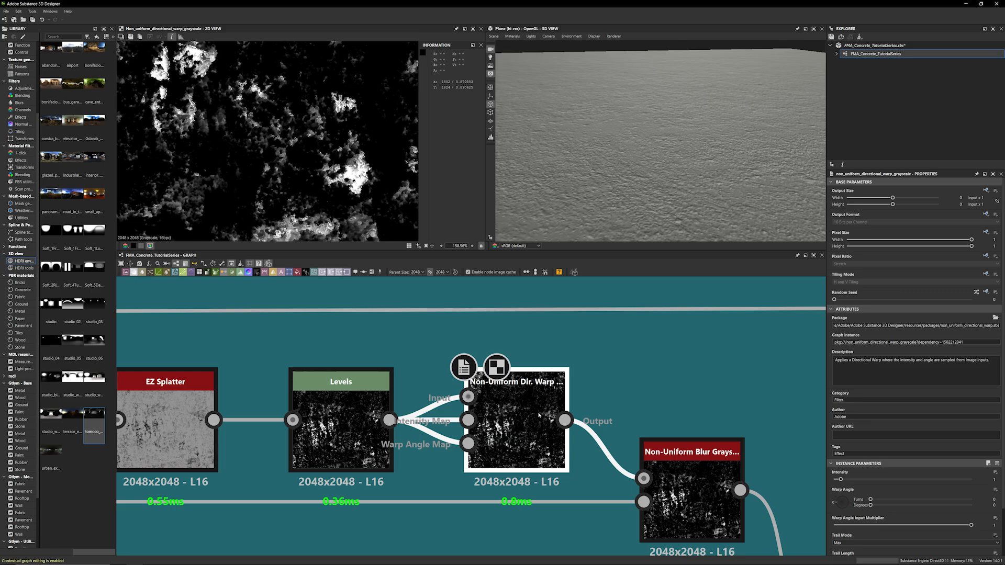
click(356, 429)
click(518, 428)
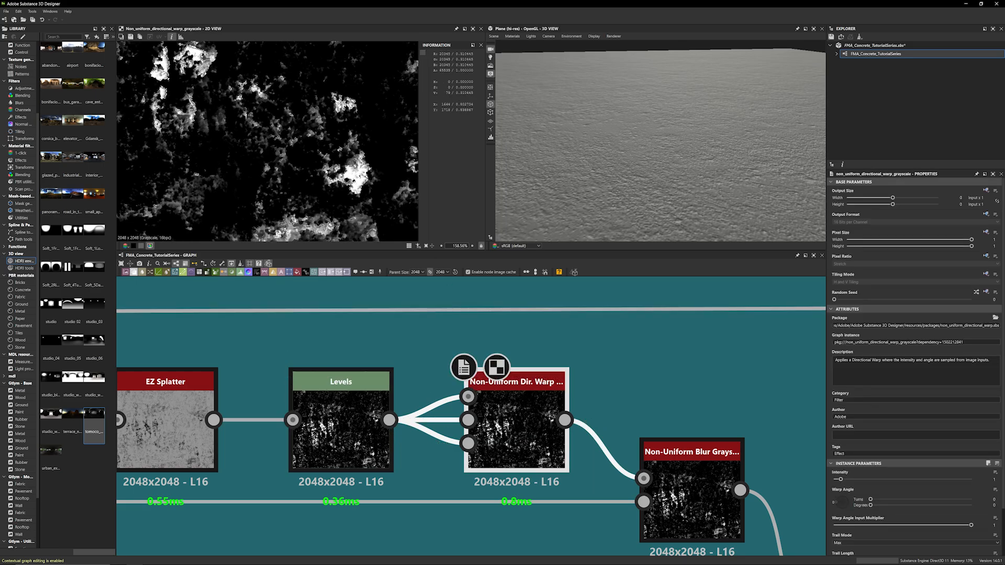
scroll(343, 173, up, 3)
scroll(675, 408, down, 3)
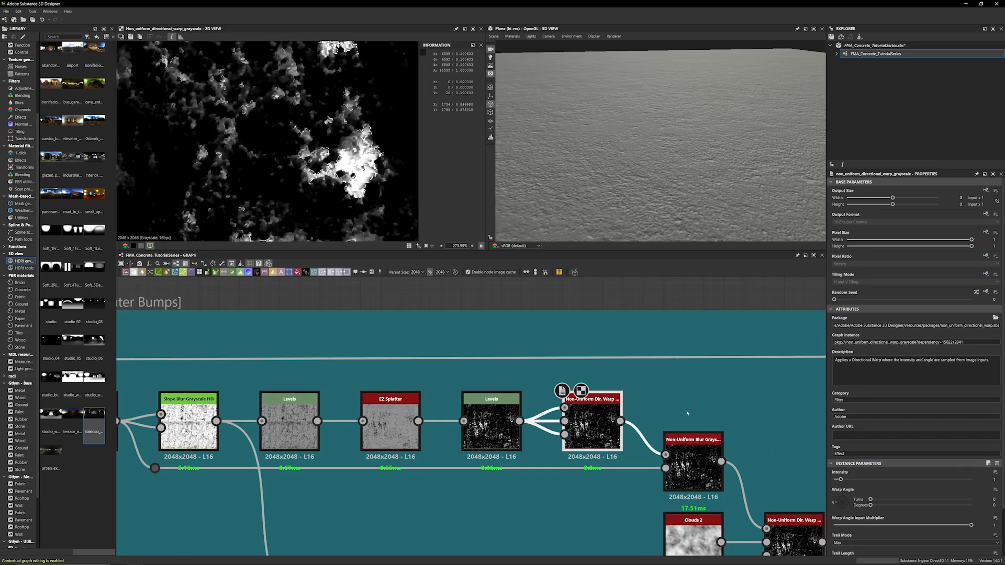
Preview the Non-Uniform Blur Grayscale node and the Grunge Plaster Cracked node that feeds its blur map
click(690, 439)
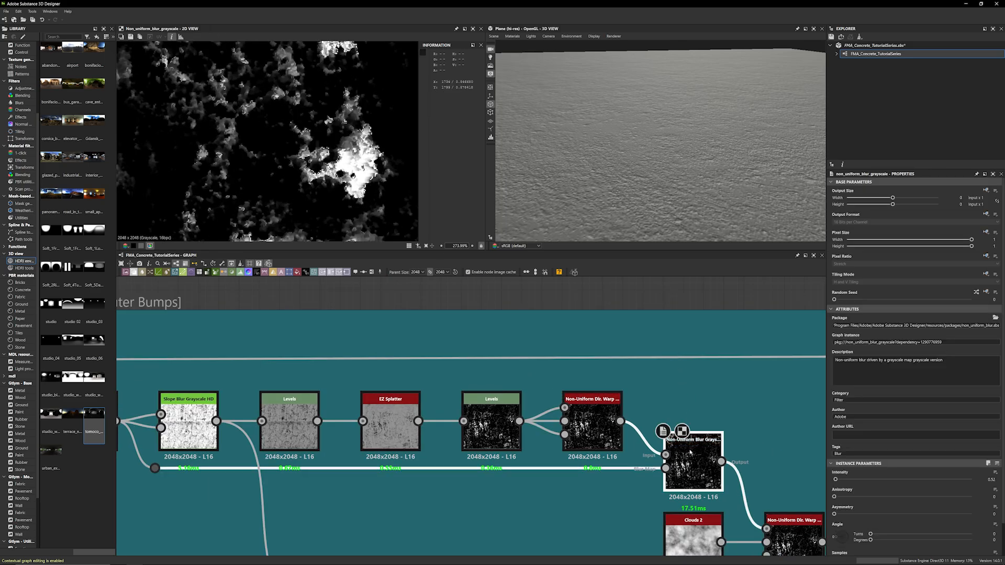
scroll(348, 450, down, 2)
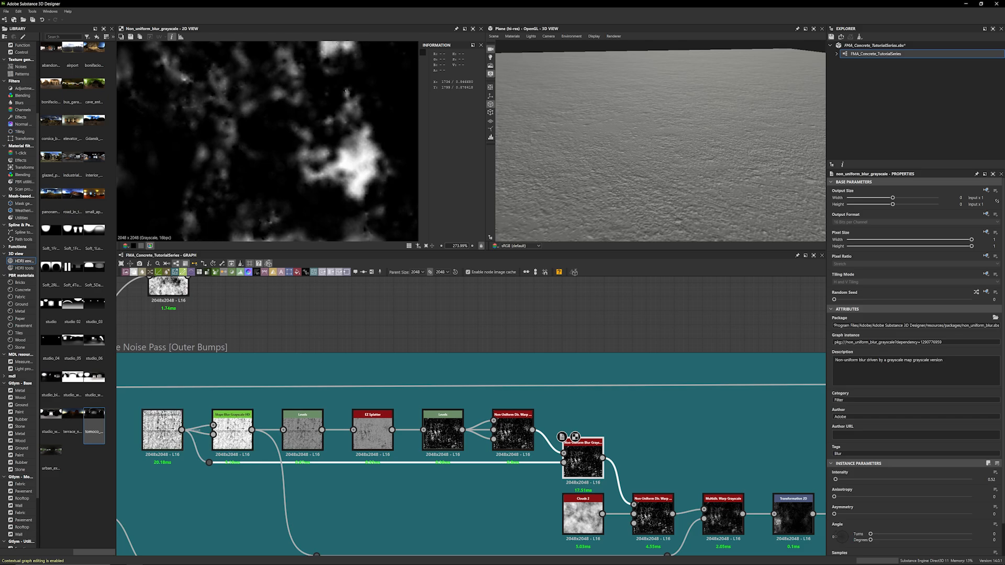
click(166, 435)
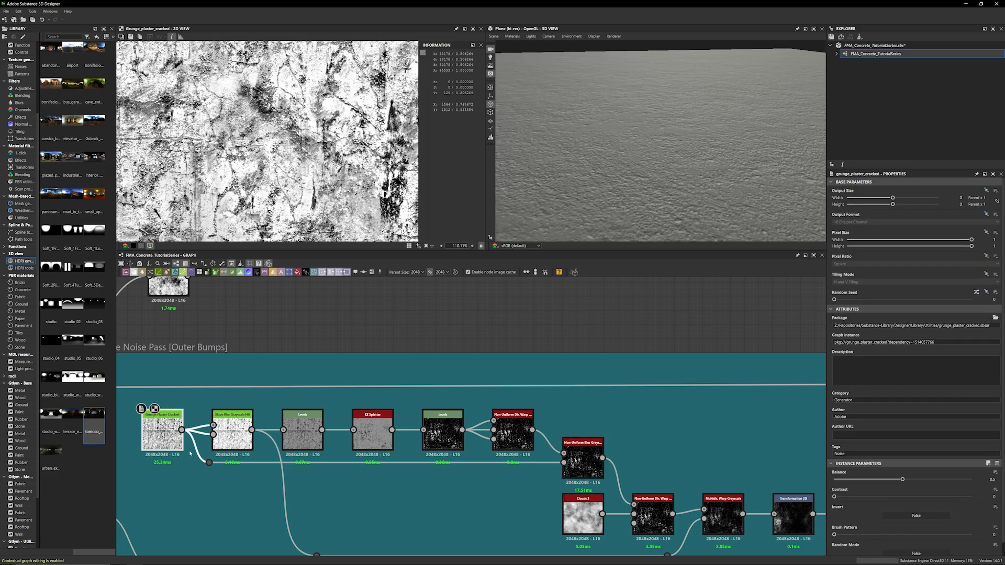
scroll(191, 460, up, 2)
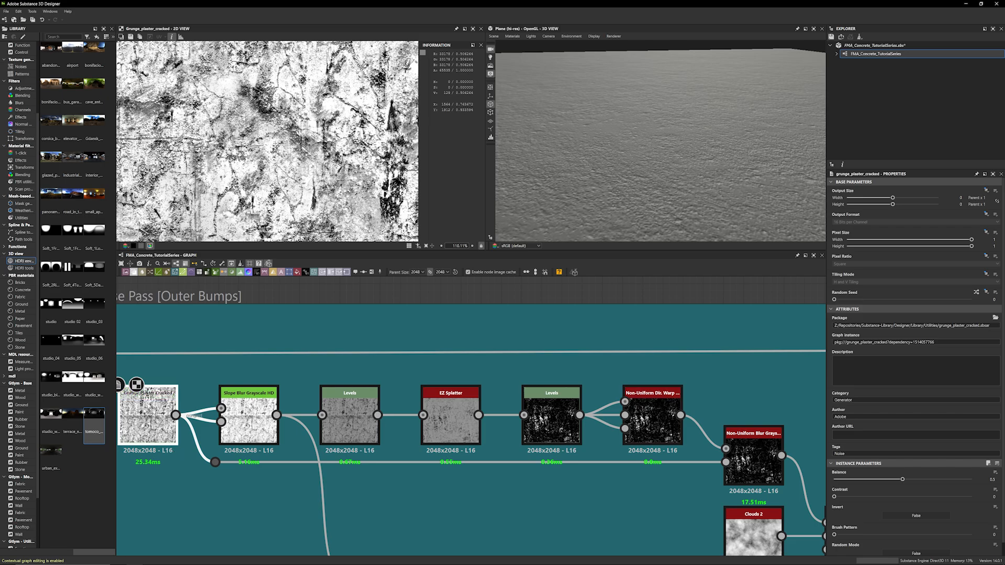
click(754, 460)
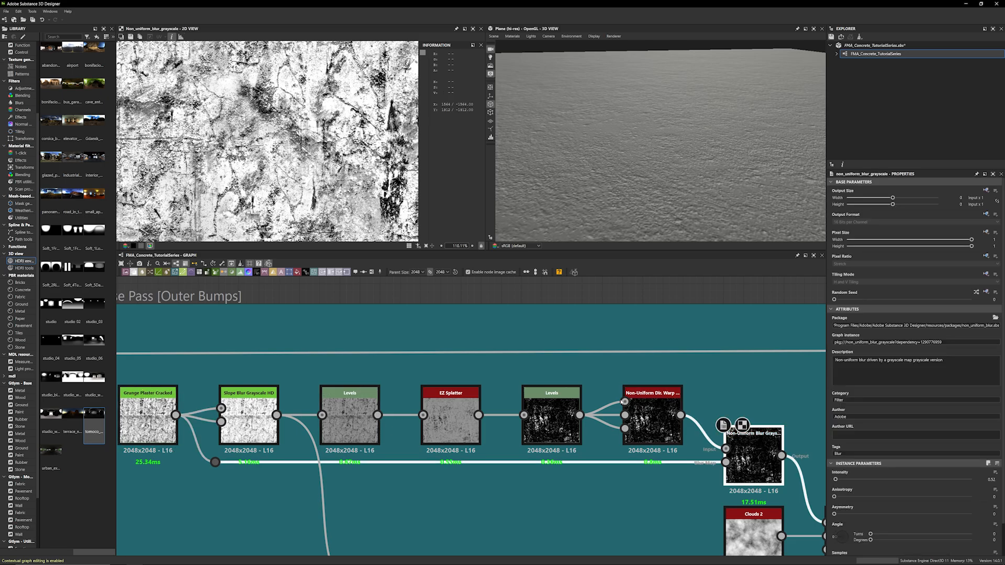
Examine the Non-Uniform Blur Grayscale output both as a whole and up close for its softened, varied edges
scroll(274, 174, up, 3)
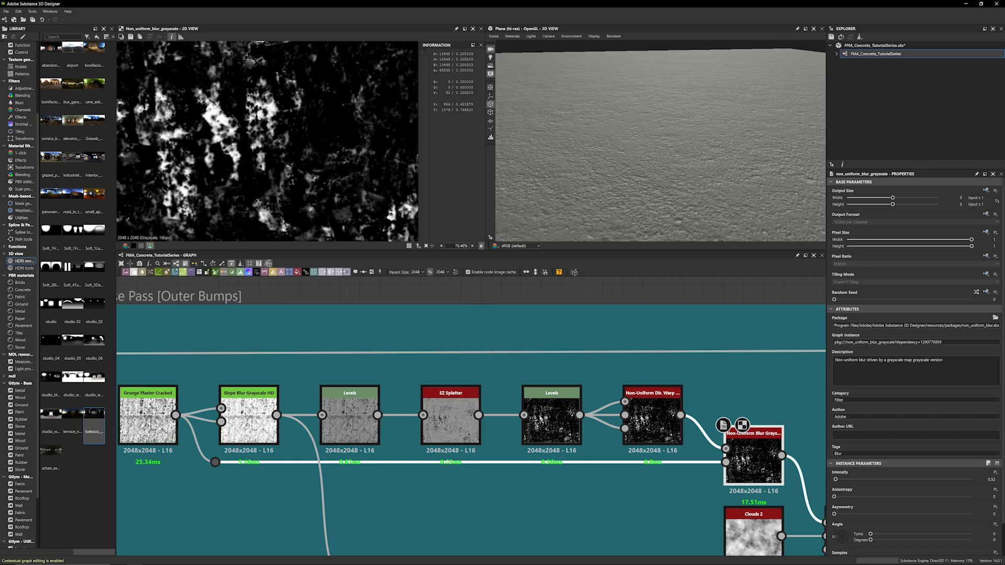
scroll(549, 325, down, 3)
scroll(418, 324, up, 1)
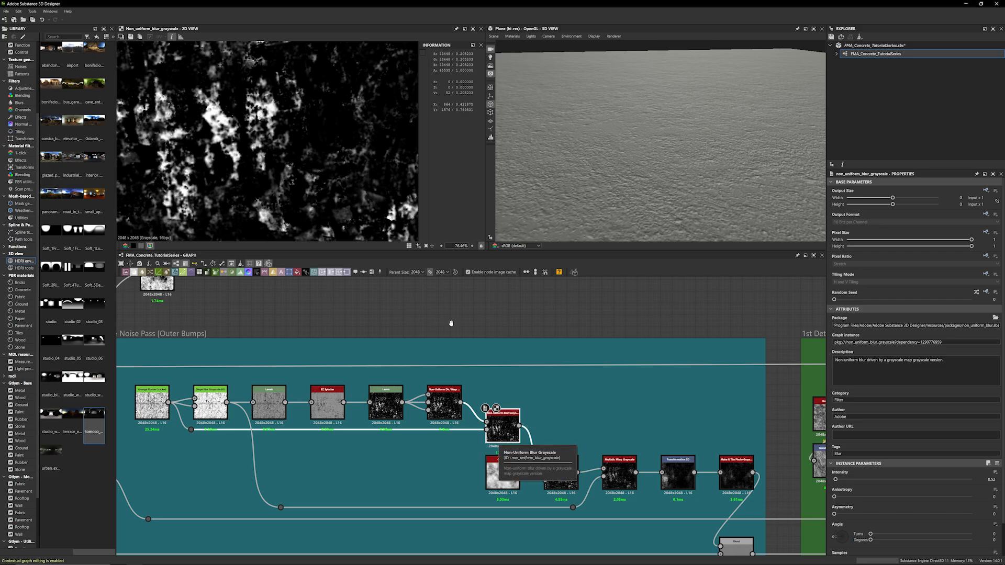
scroll(294, 137, down, 3)
middle_drag(538, 313, 500, 305)
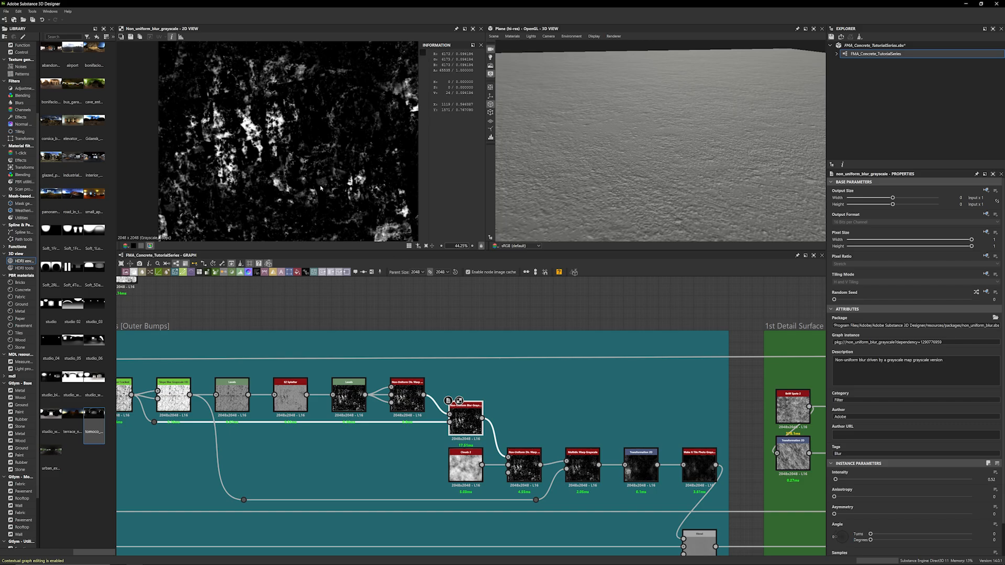
scroll(320, 188, up, 5)
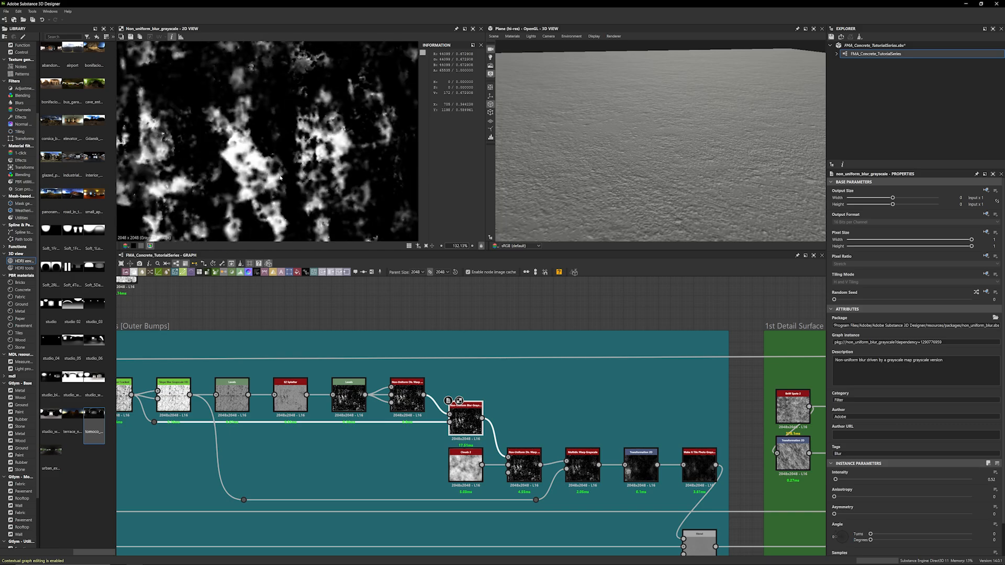
scroll(277, 144, up, 2)
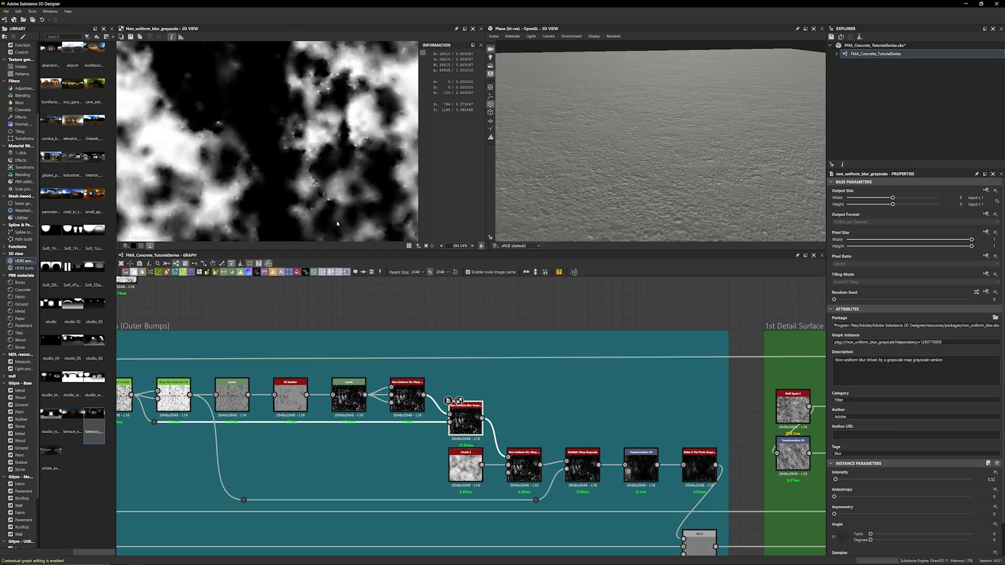
Preview the Non-Uniform Dir. Warp node driven by Clouds 2 and review its intensity, warp angle and trail parameters
scroll(595, 314, up, 4)
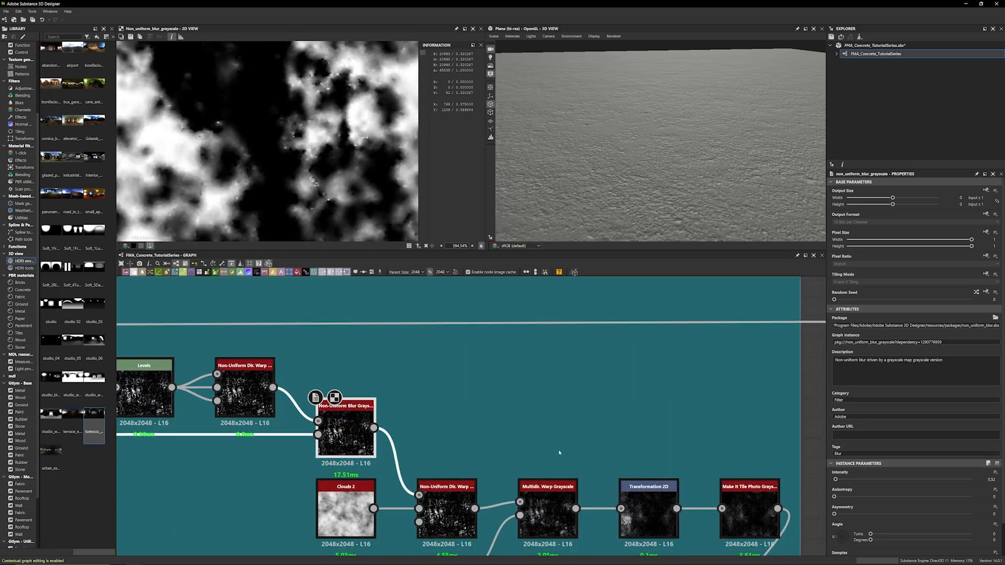
double_click(454, 518)
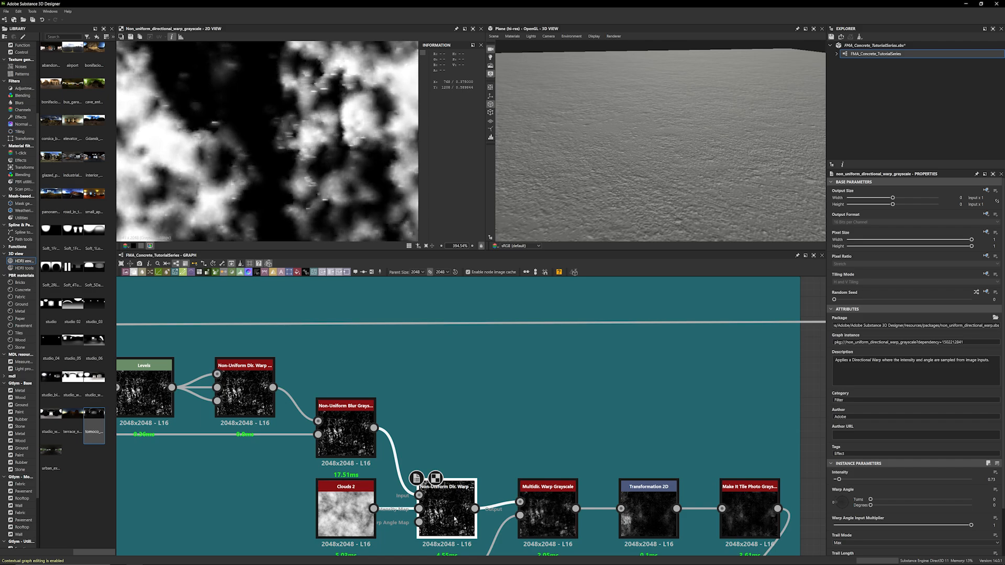
scroll(966, 457, down, 2)
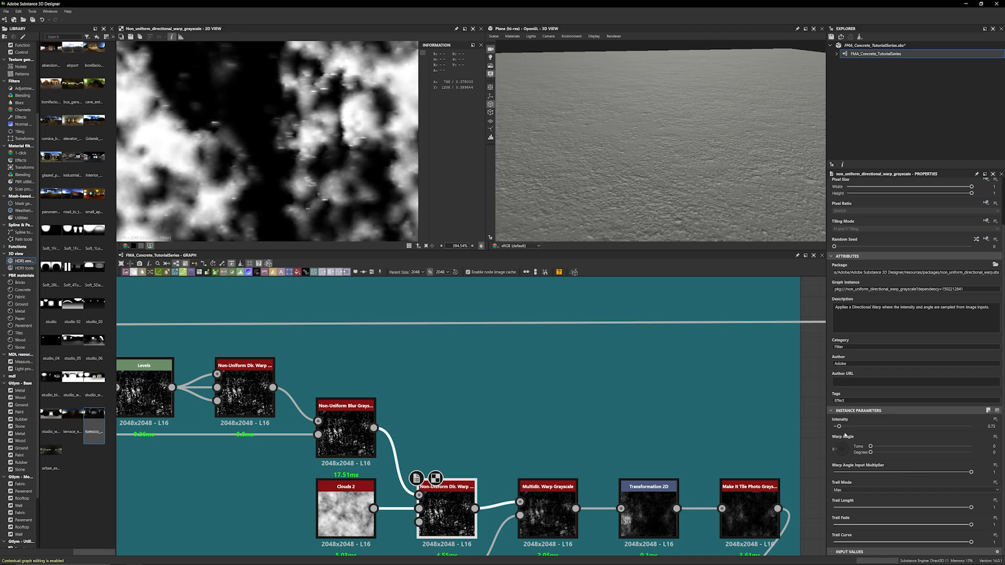
middle_drag(522, 429, 467, 321)
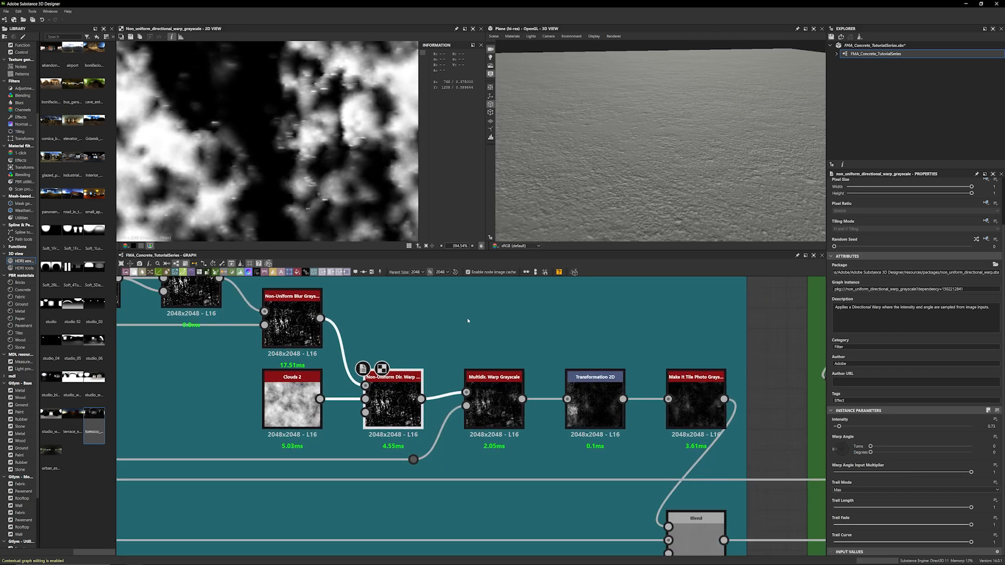
Preview the Multidir. Warp Grayscale node and compare its output with the preceding Non-Uniform Dir. Warp
double_click(503, 413)
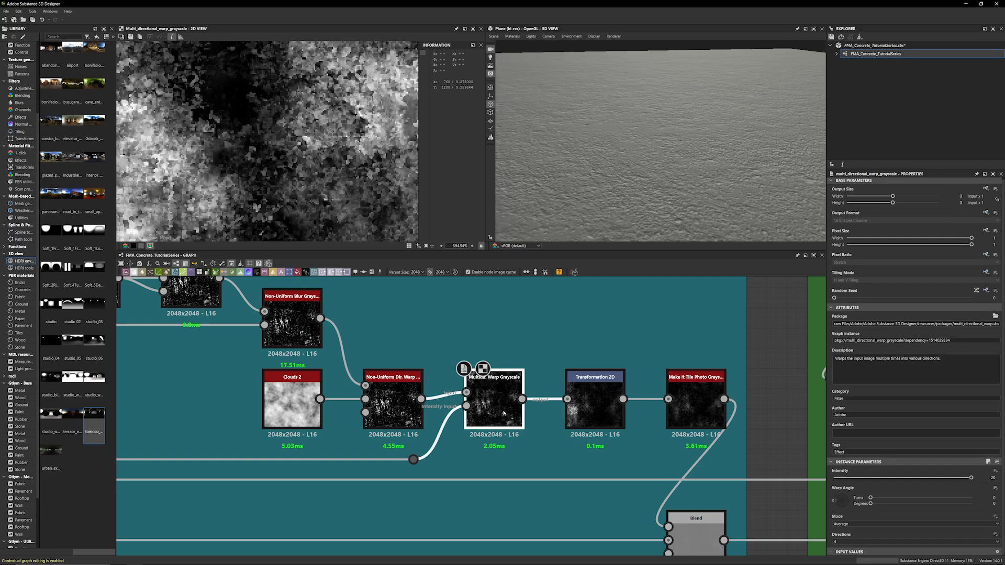
scroll(240, 160, down, 8)
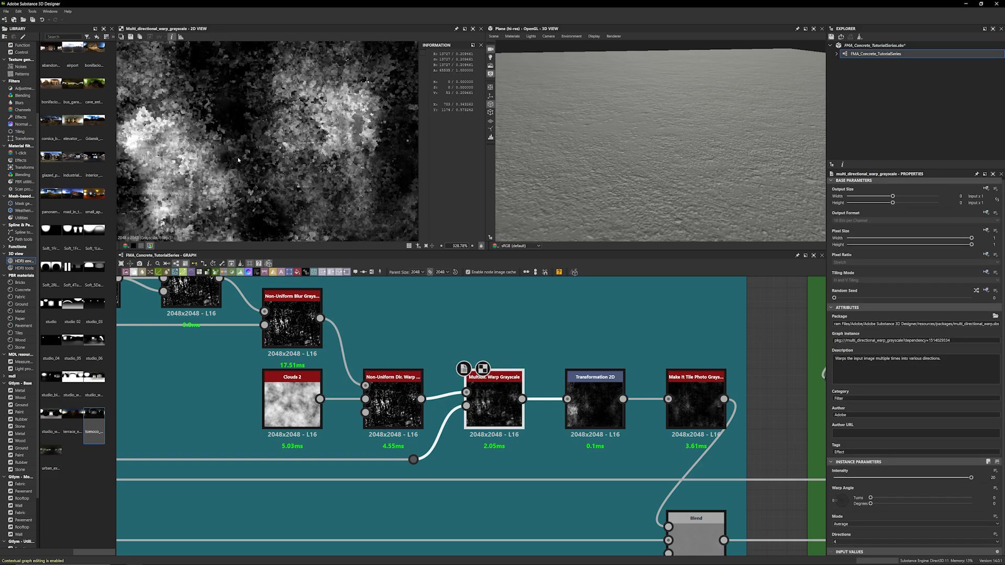
scroll(384, 213, up, 6)
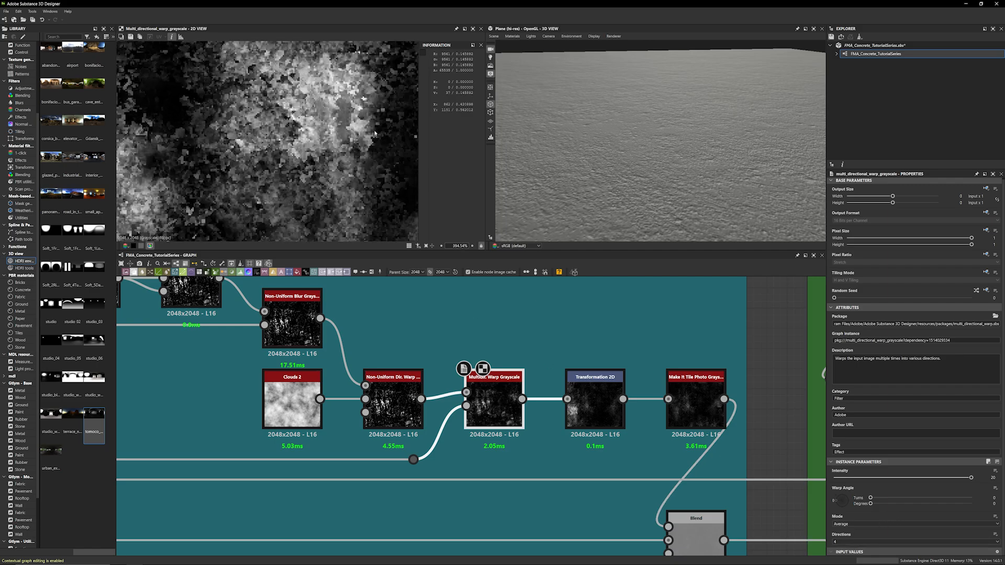
double_click(413, 414)
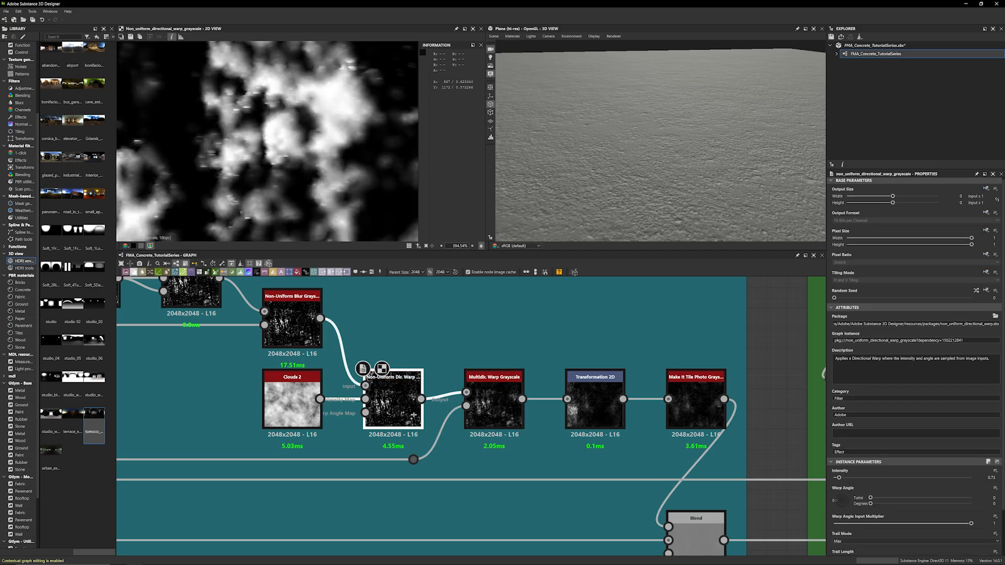
double_click(511, 391)
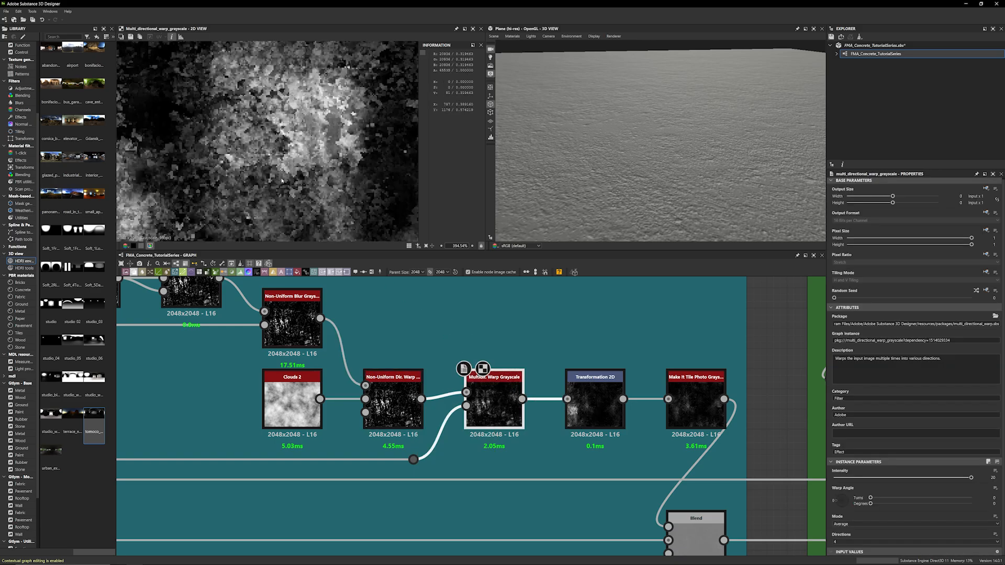
Examine the Multidir. Warp Grayscale pattern at close range and across the full texture
scroll(281, 180, up, 3)
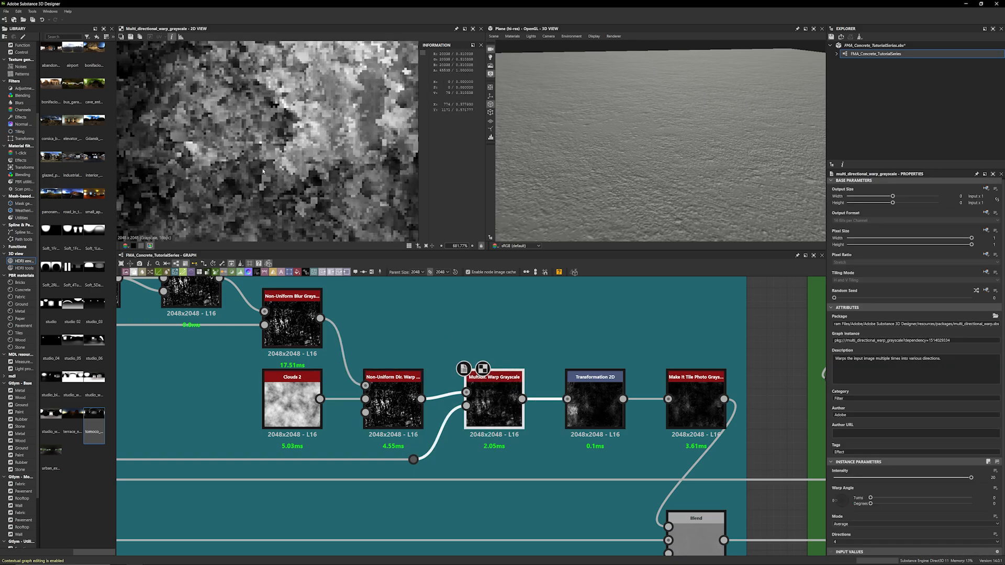
scroll(263, 172, down, 10)
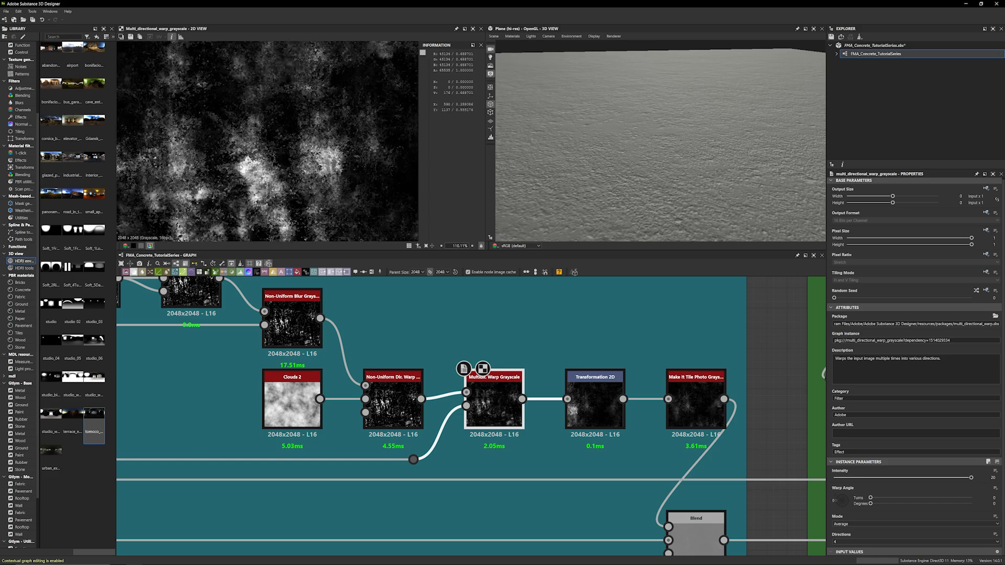
scroll(243, 165, up, 7)
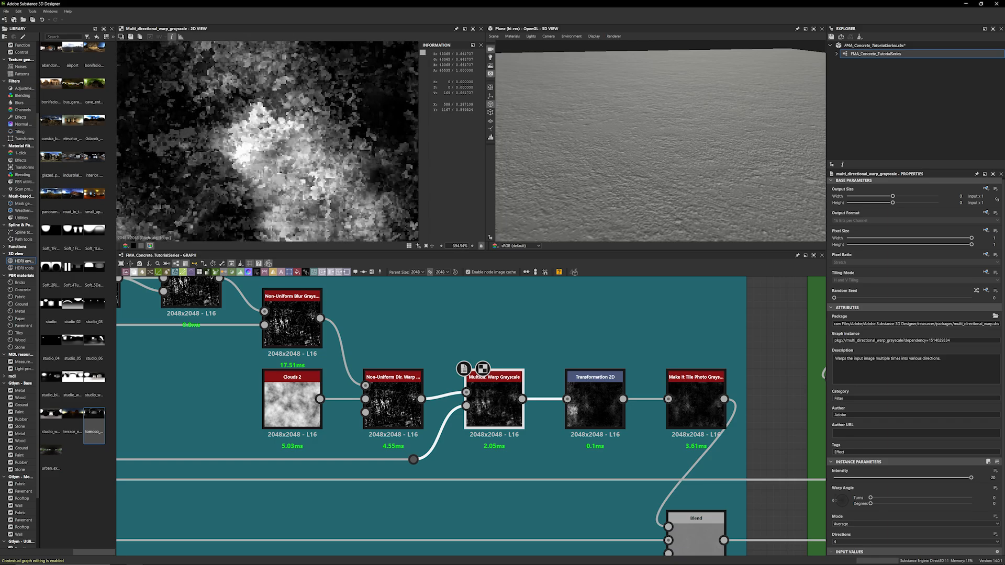
scroll(243, 164, down, 3)
scroll(270, 195, down, 7)
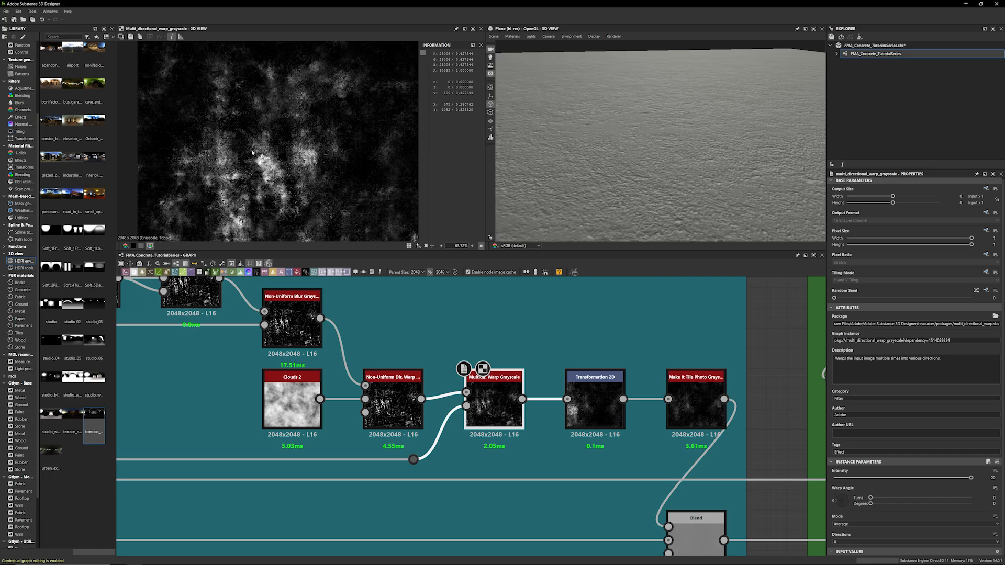
middle_drag(182, 140, 166, 98)
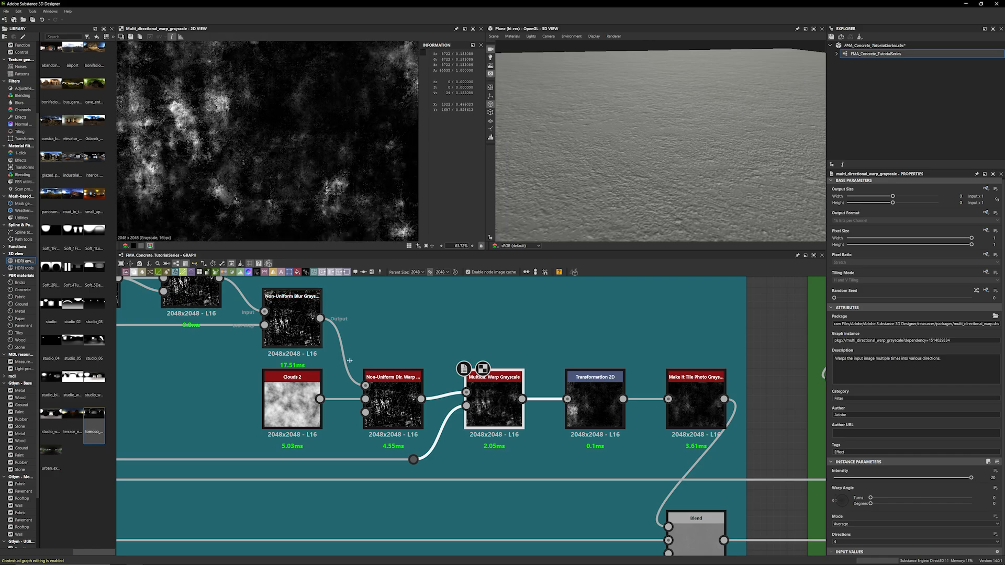
middle_drag(259, 143, 370, 164)
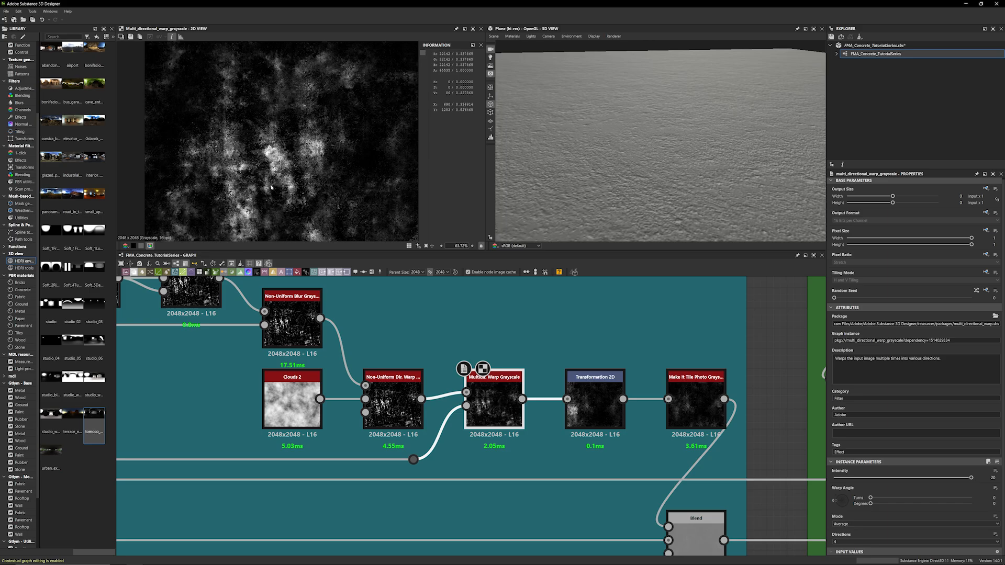
scroll(272, 187, up, 4)
Preview the Transformation 2D node after the Multidir. Warp Grayscale and check how it repositions the pattern
double_click(600, 407)
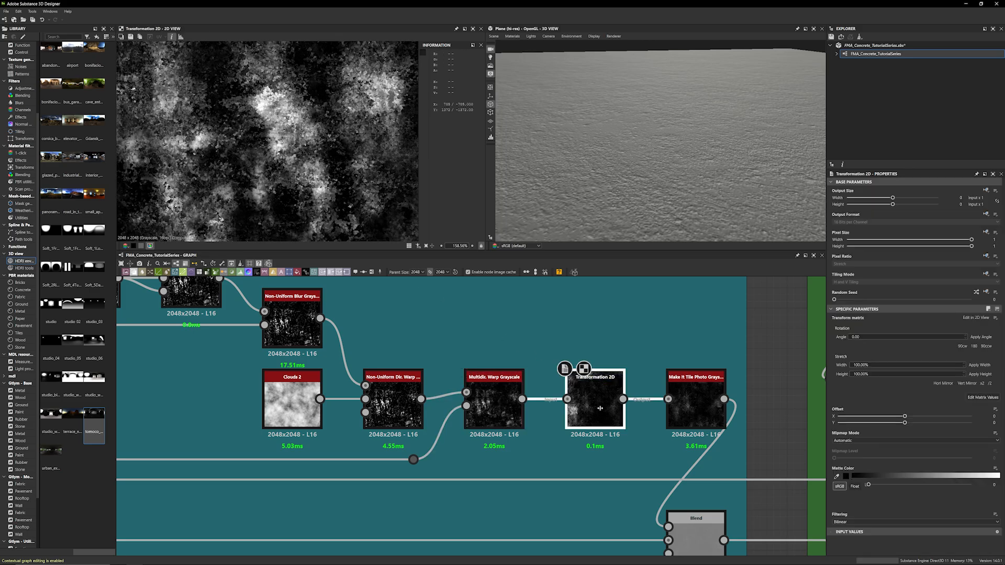
scroll(305, 172, down, 9)
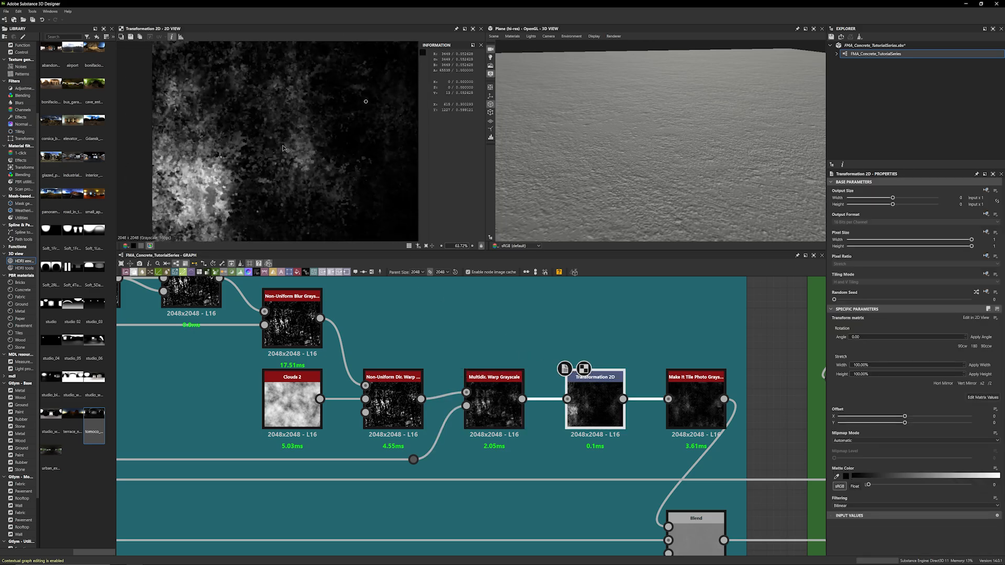
double_click(494, 412)
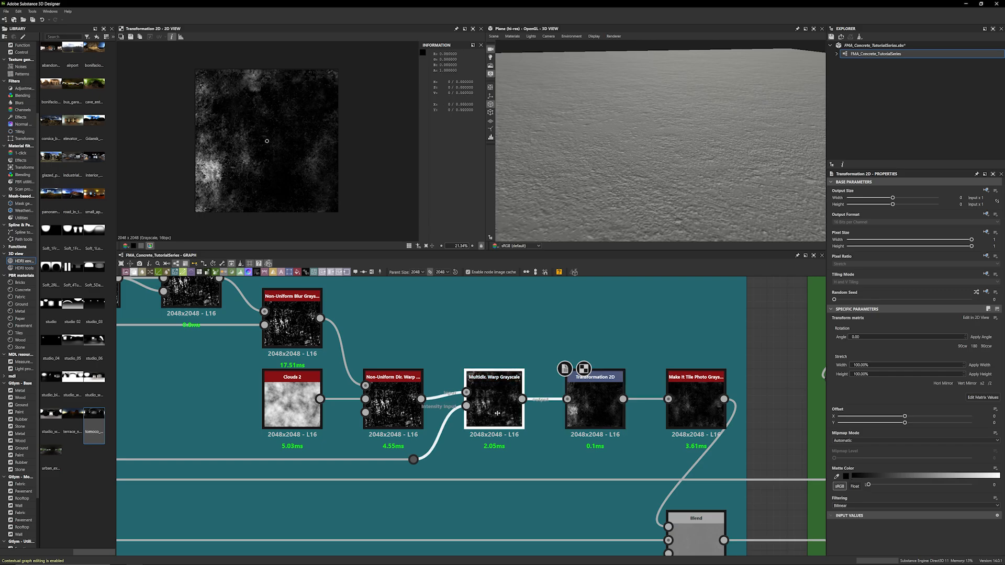
click(600, 412)
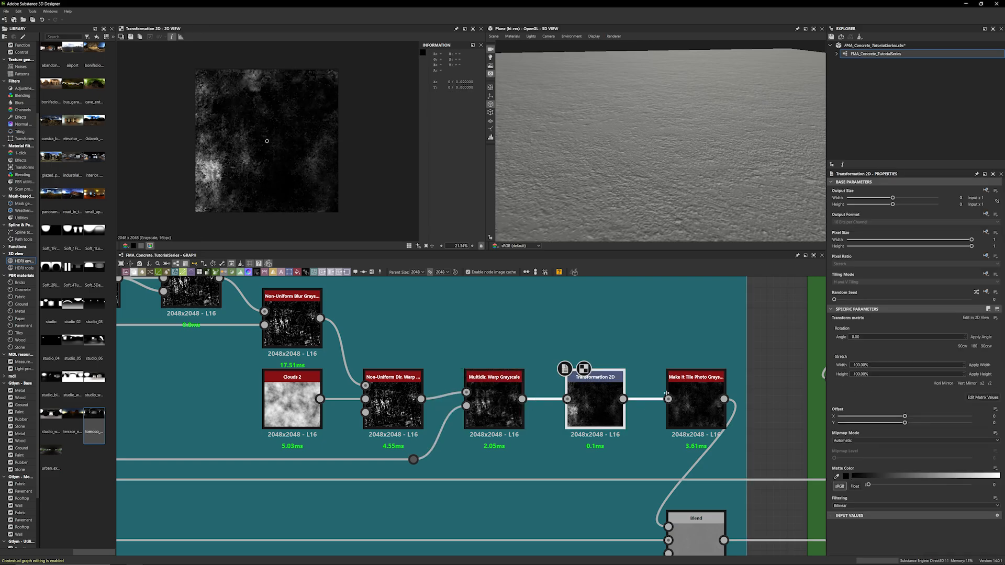
Turn on tiled display in the 2D view to check the Transformation 2D seams, and preview the Make It Tile Photo Grayscale node
middle_drag(743, 358, 604, 338)
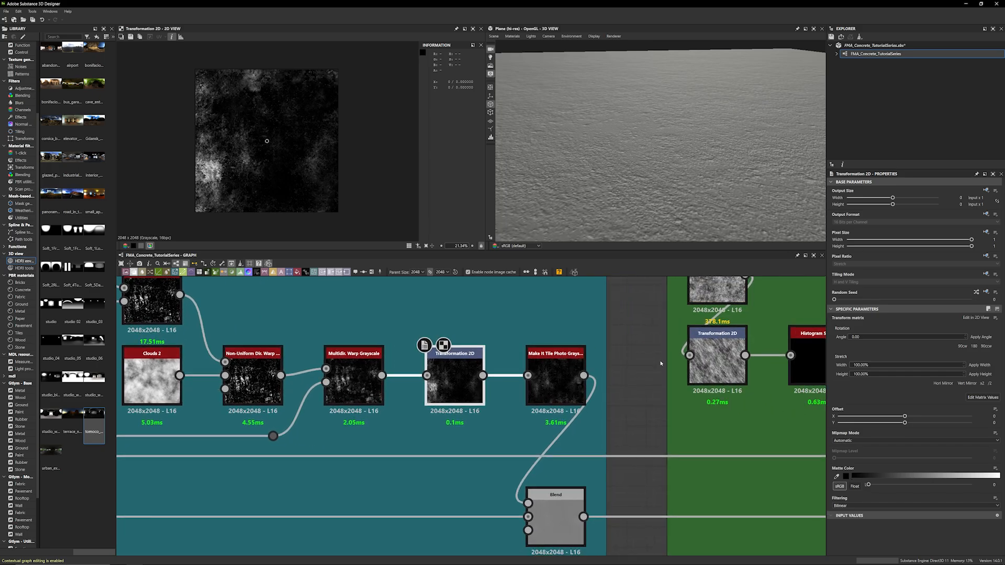
scroll(605, 337, up, 3)
click(409, 246)
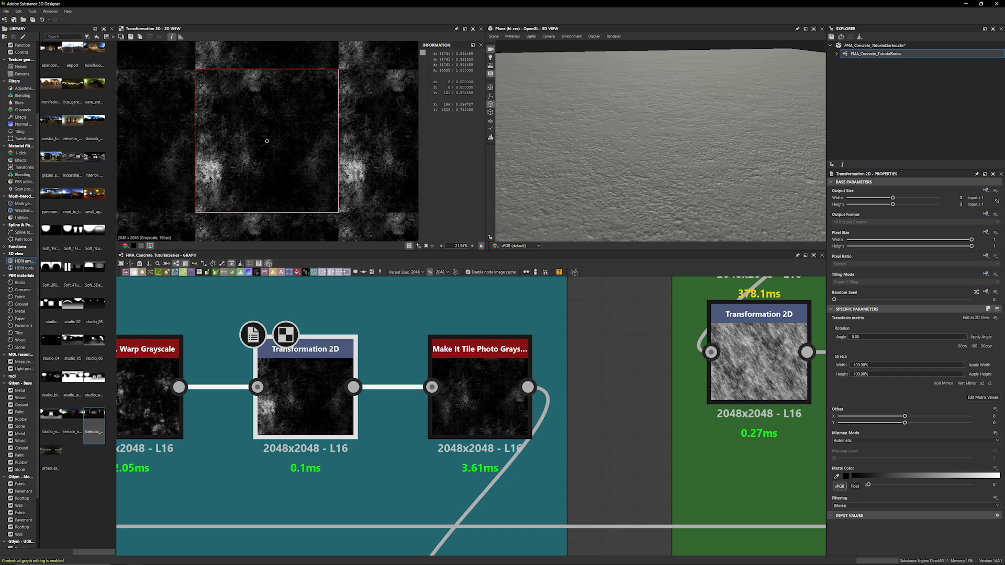
click(466, 405)
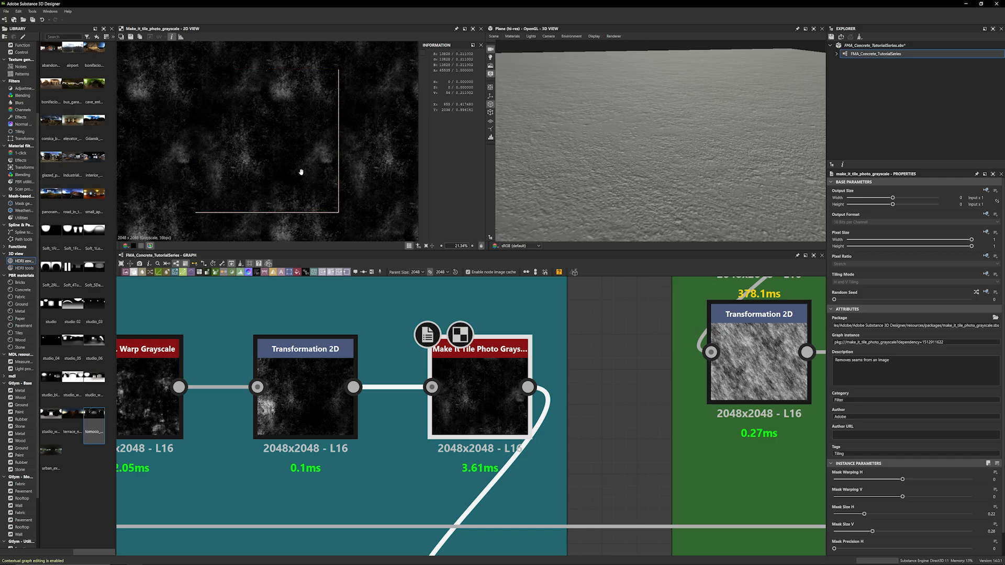
Review the Make It Tile Photo Grayscale instance parameters and recheck its seams by switching tiled display on and off
scroll(905, 362, down, 1)
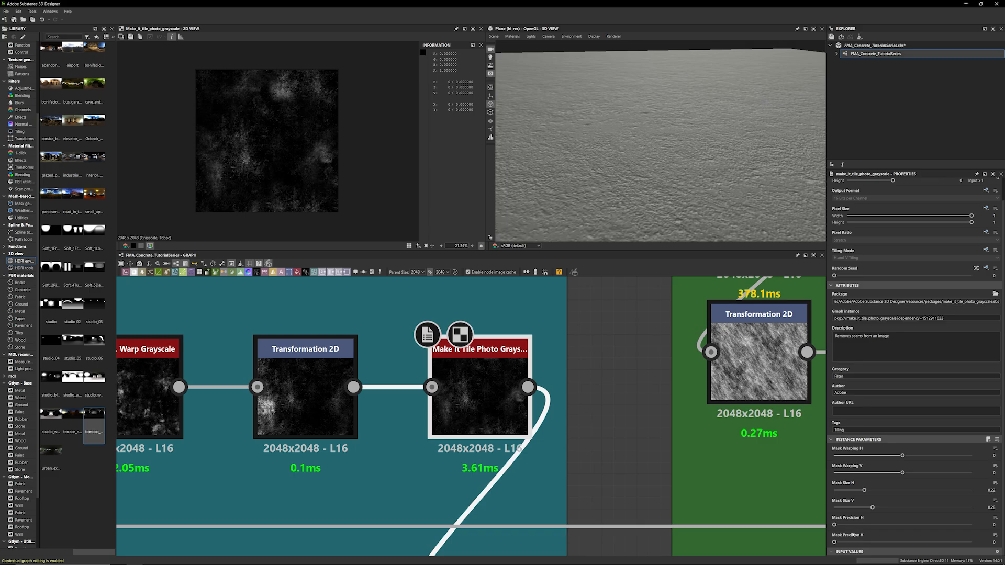
scroll(593, 419, down, 3)
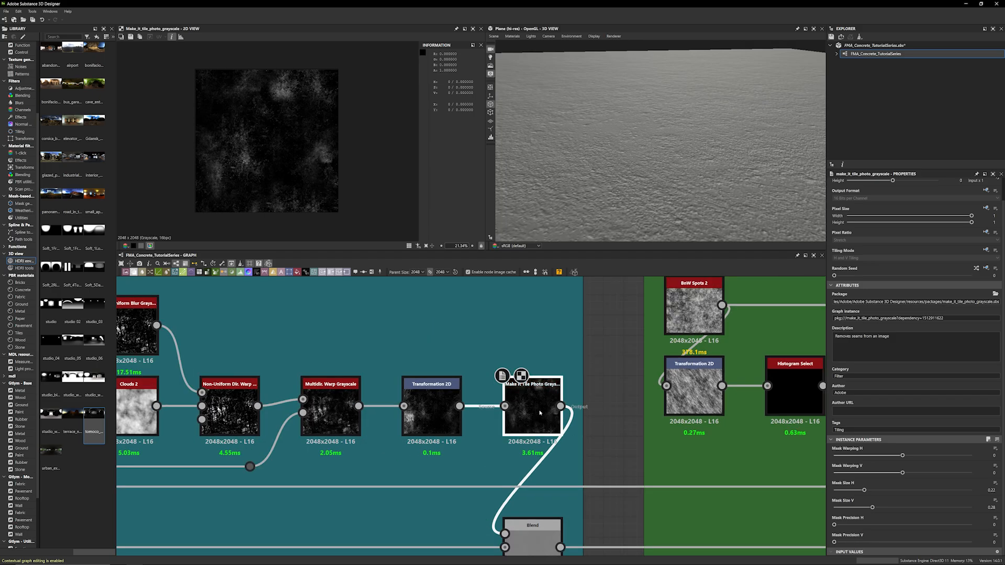
middle_drag(581, 415, 550, 381)
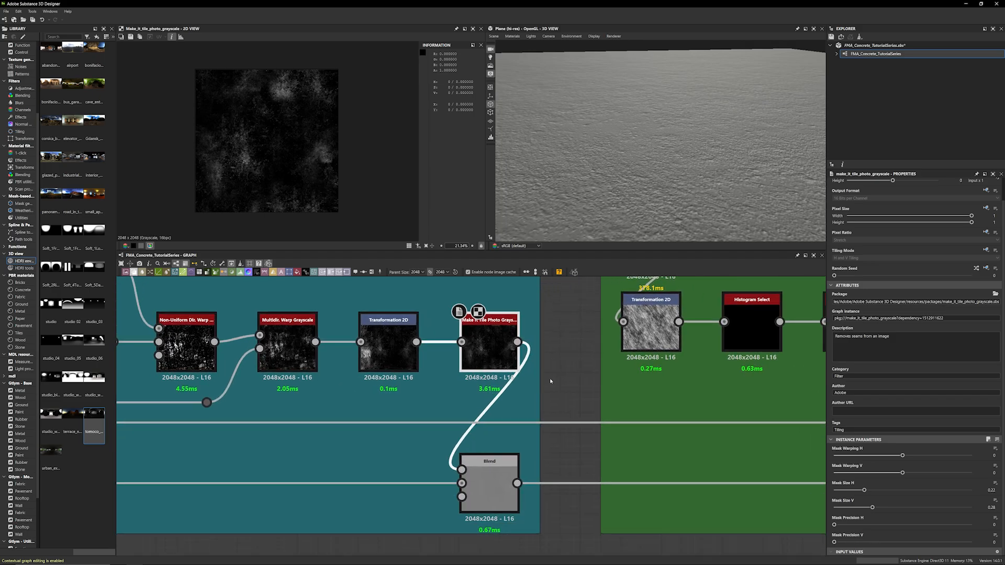
key(space)
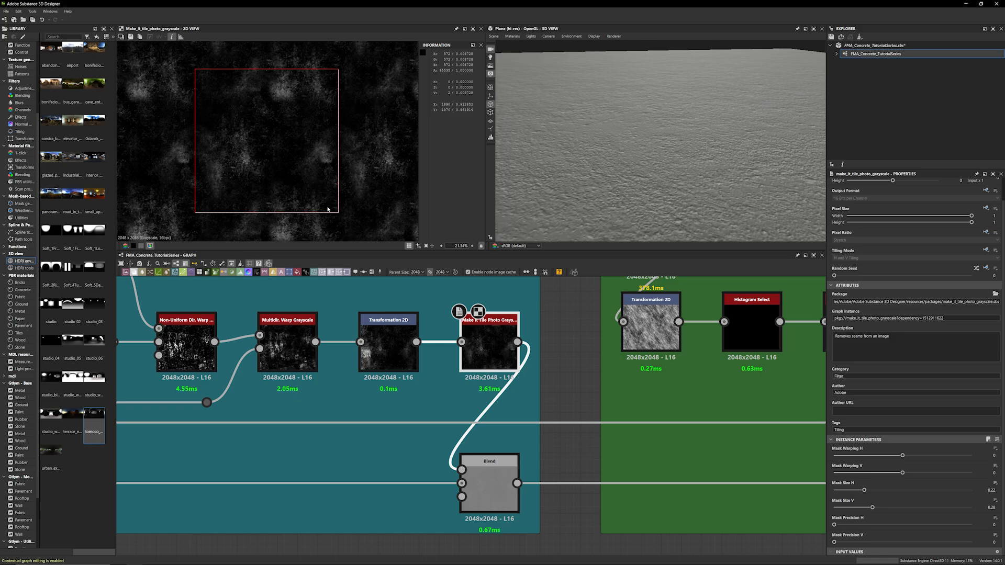
key(space)
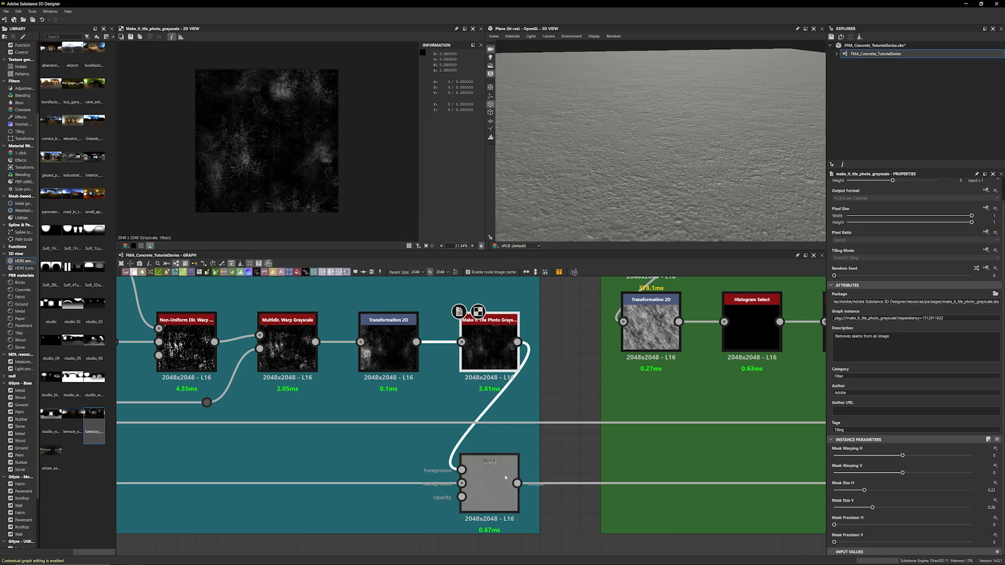
Preview the Blend node fed by Make It Tile Photo Grayscale and examine its blended result at close range
double_click(506, 477)
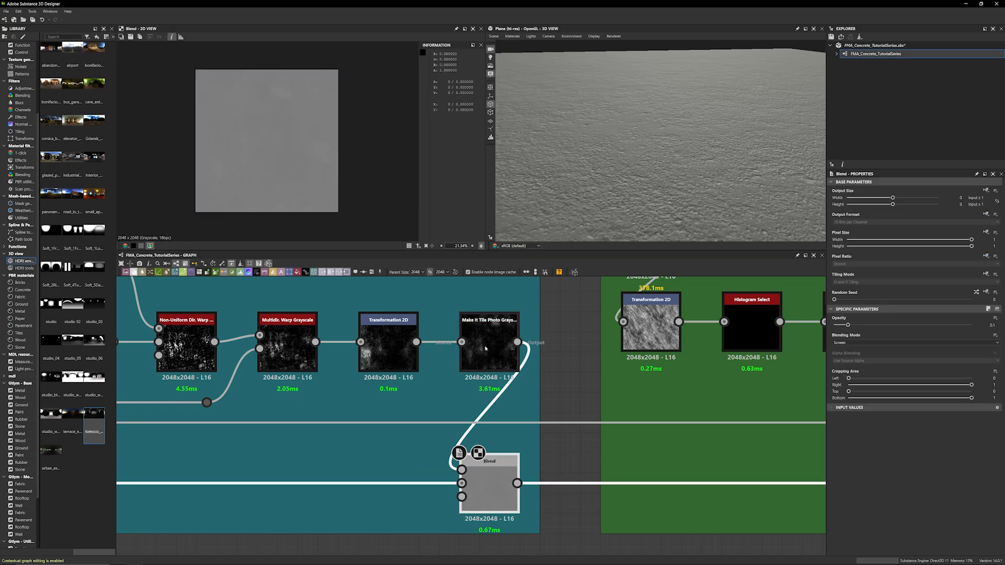
scroll(539, 369, down, 3)
scroll(539, 368, down, 1)
scroll(282, 149, up, 5)
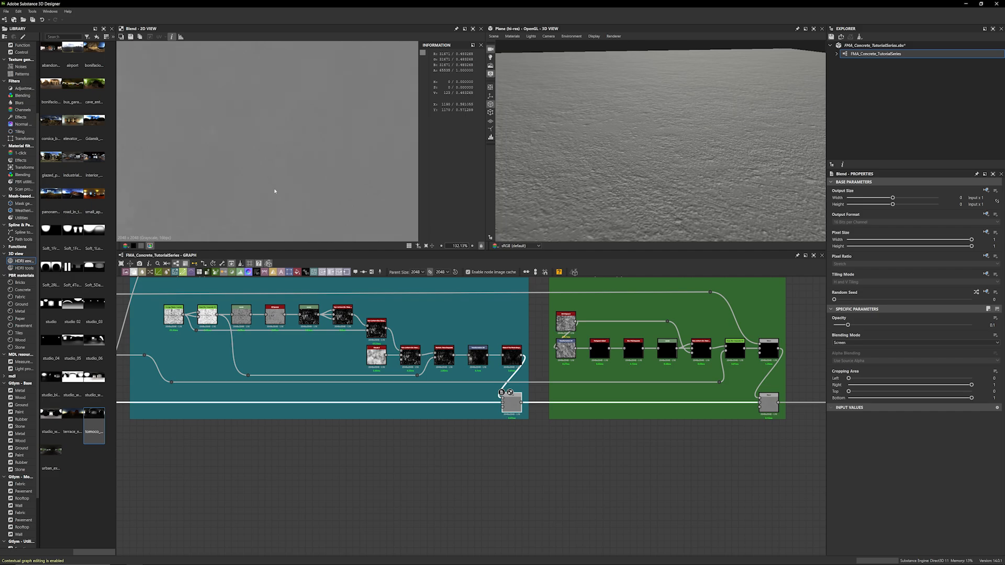
Move the Normal, Base Material and Histogram Equalize preview nodes together to just above the green small-bumps frame
scroll(294, 175, down, 6)
scroll(444, 453, down, 3)
middle_drag(444, 453, 446, 506)
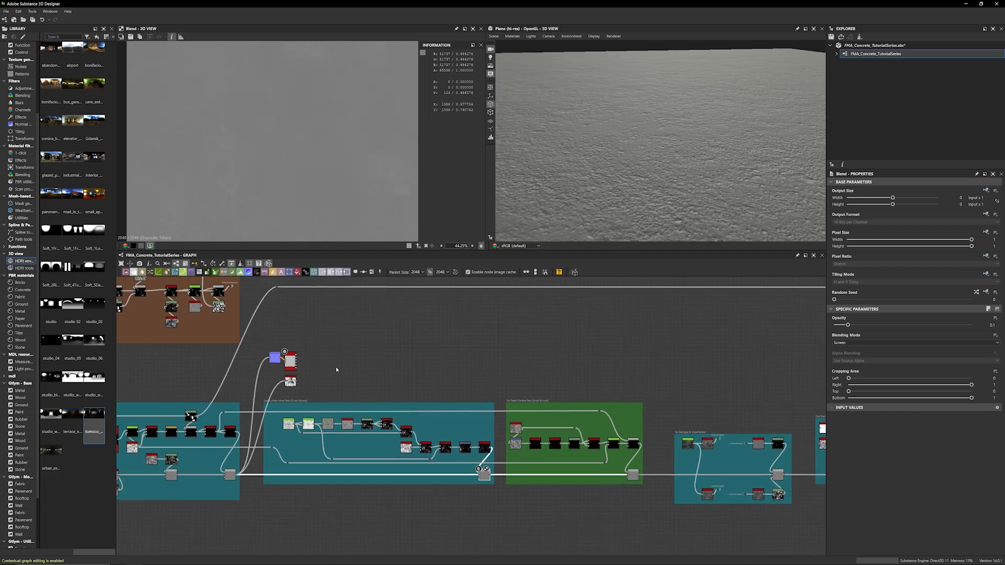
drag(335, 384, 496, 354)
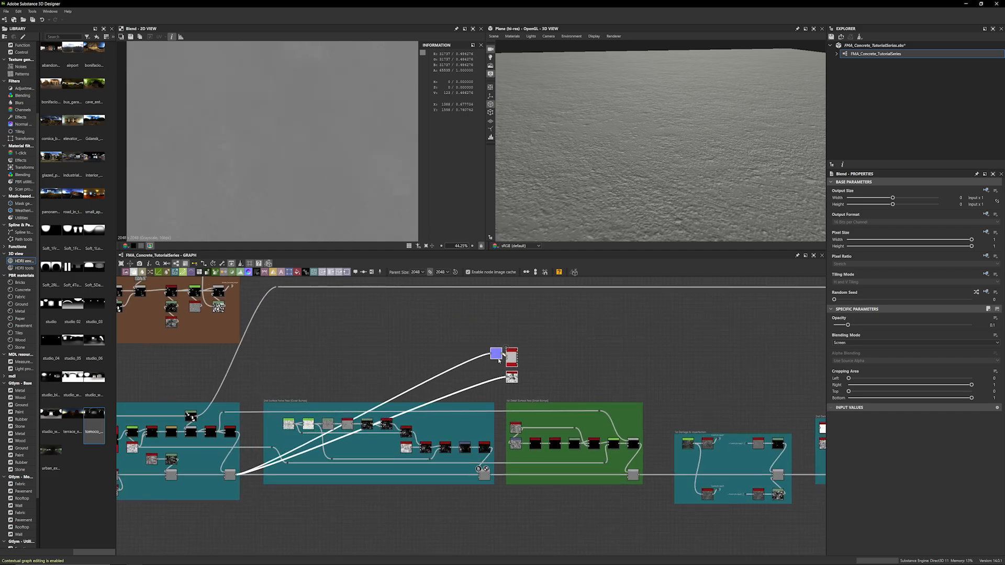
Connect the final Blend of the teal frame before the green one to the Normal node and inspect the surface in 3D
drag(627, 191, 653, 198)
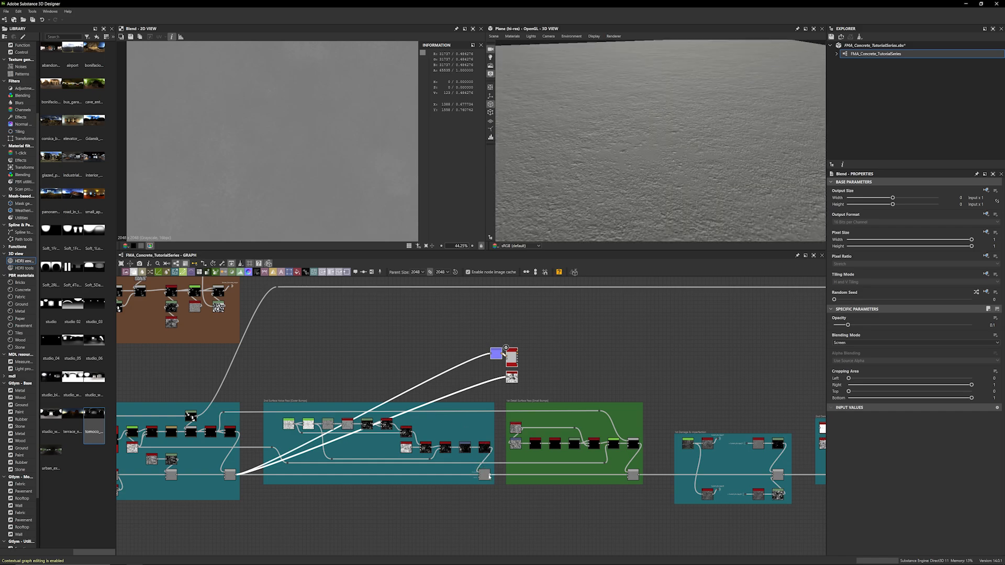
drag(489, 475, 495, 357)
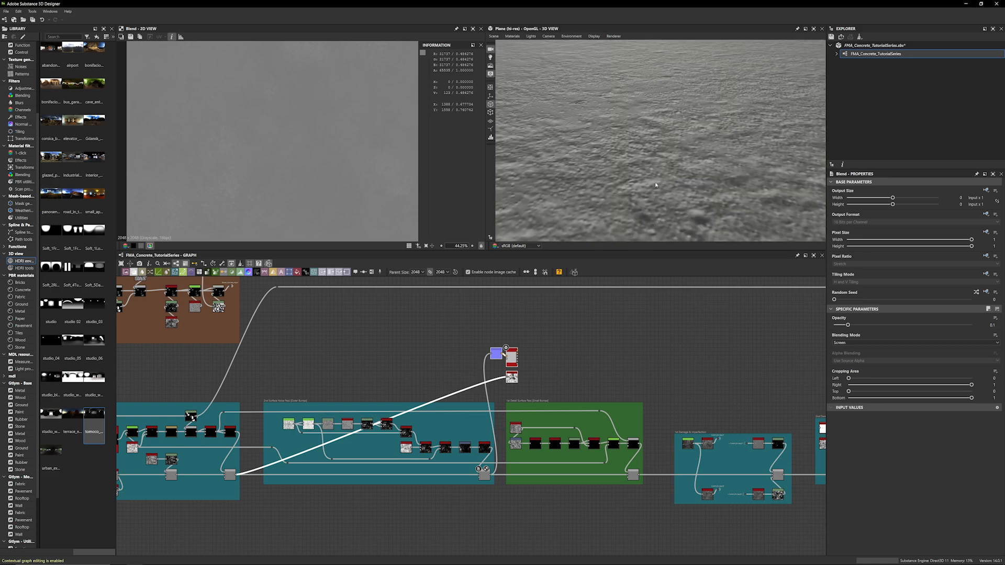
scroll(655, 184, down, 4)
drag(656, 185, 649, 183)
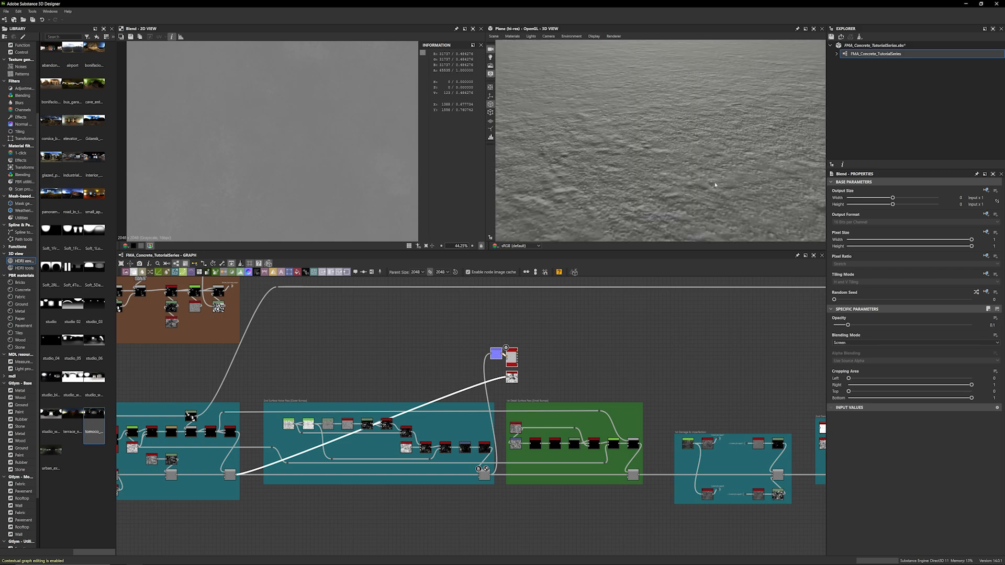
Connect the same Blend output to the Histogram Equalize node and preview its result up close in 2D
drag(491, 474, 511, 377)
double_click(511, 377)
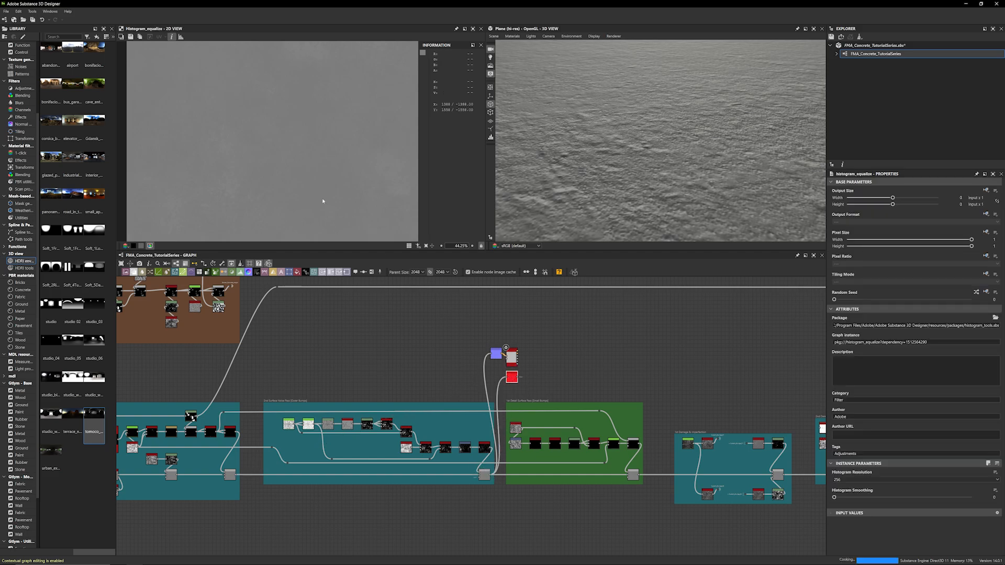
scroll(285, 155, up, 3)
scroll(284, 155, up, 5)
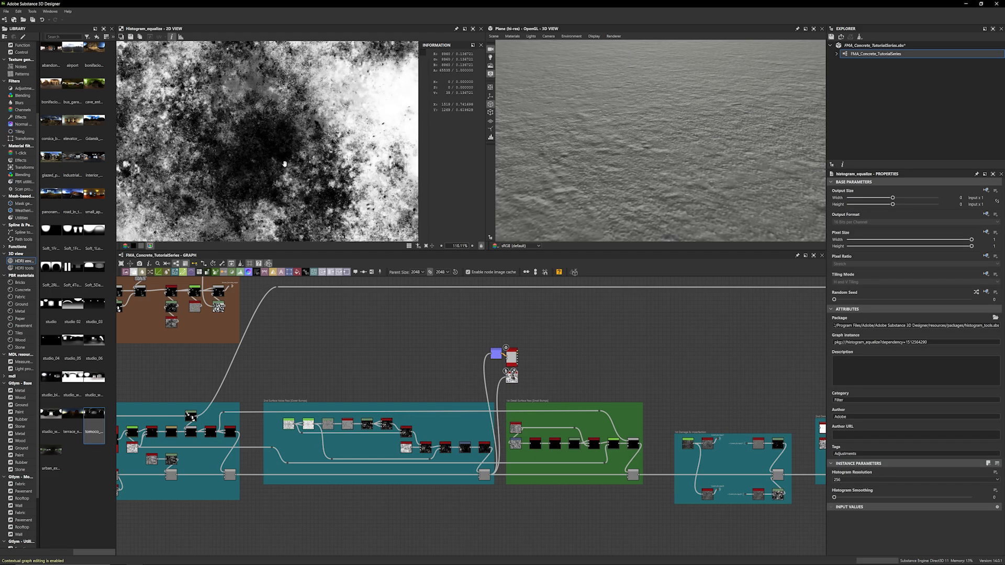
Compare the height by feeding Histogram Equalize from the preceding teal frame's final Blend, and then reconnect the current Blend
drag(235, 475, 509, 379)
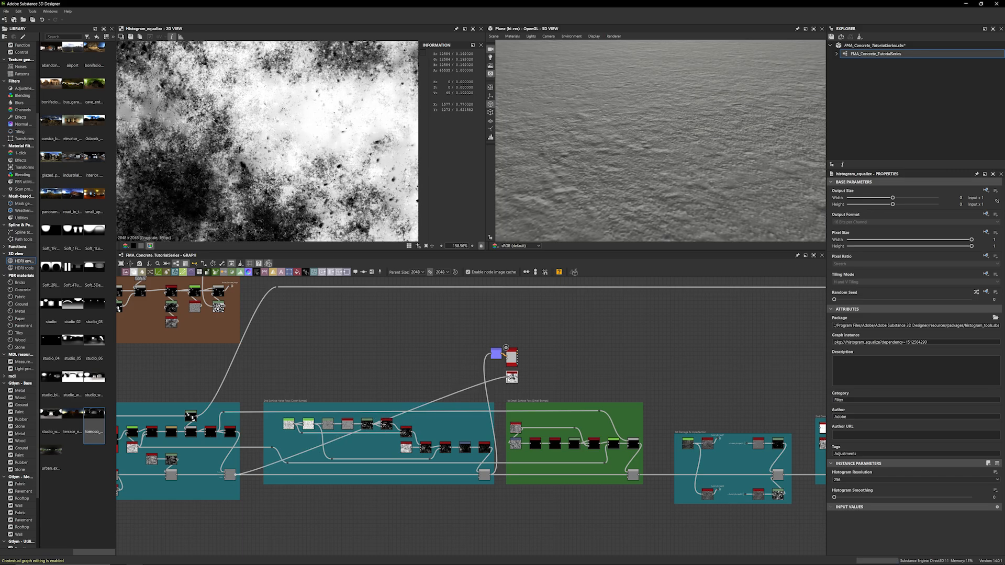
scroll(310, 149, down, 4)
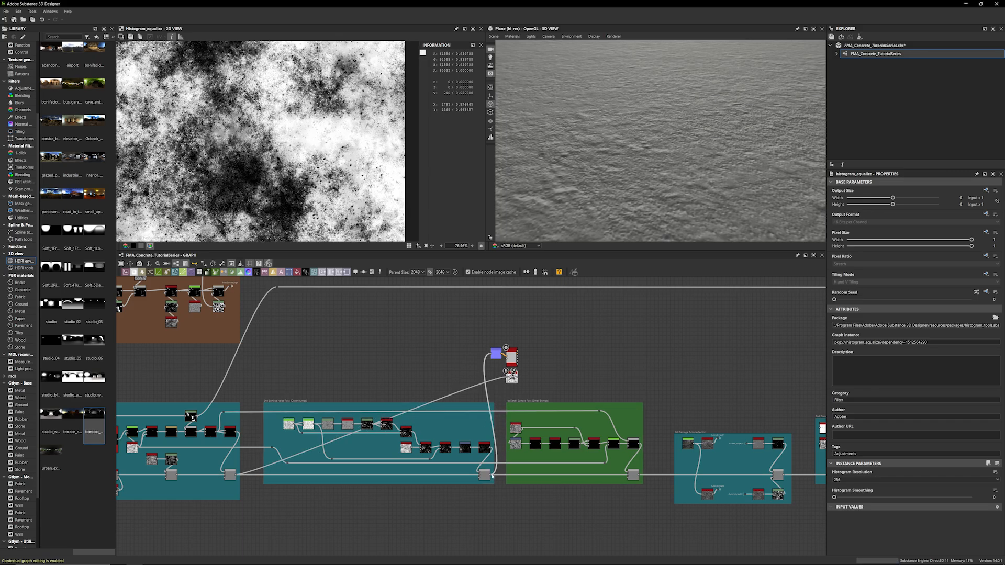
drag(491, 475, 508, 377)
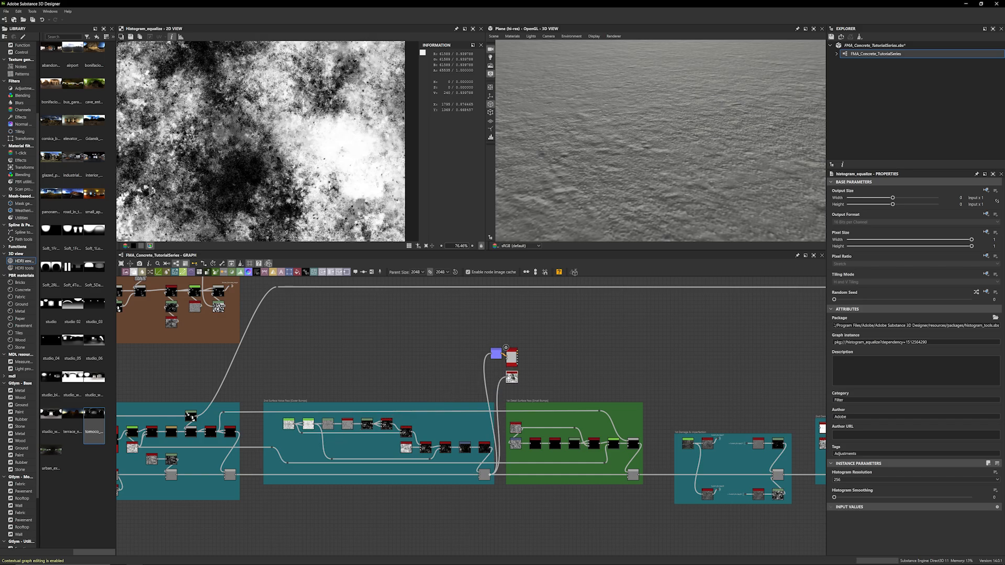
scroll(273, 158, up, 3)
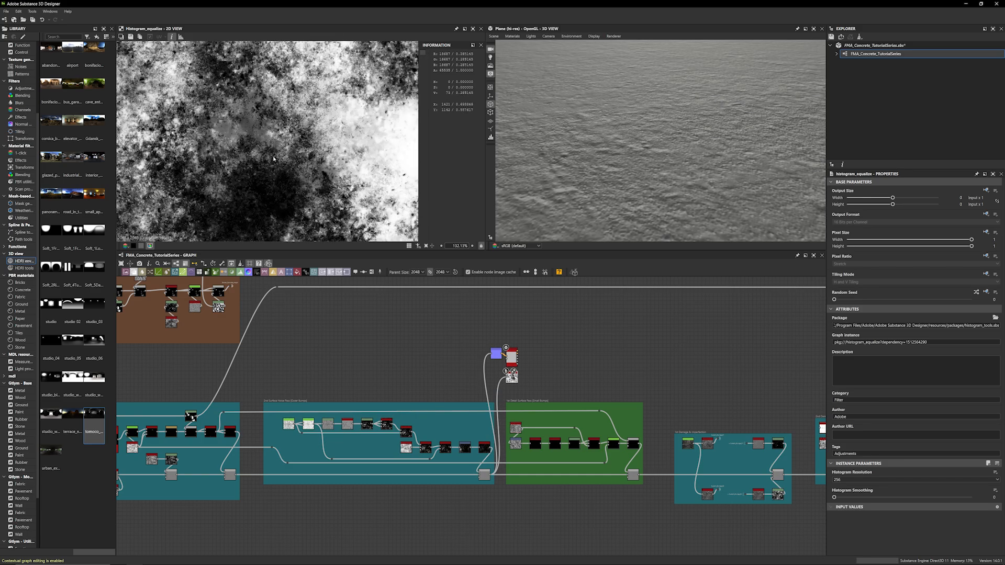
scroll(273, 159, up, 3)
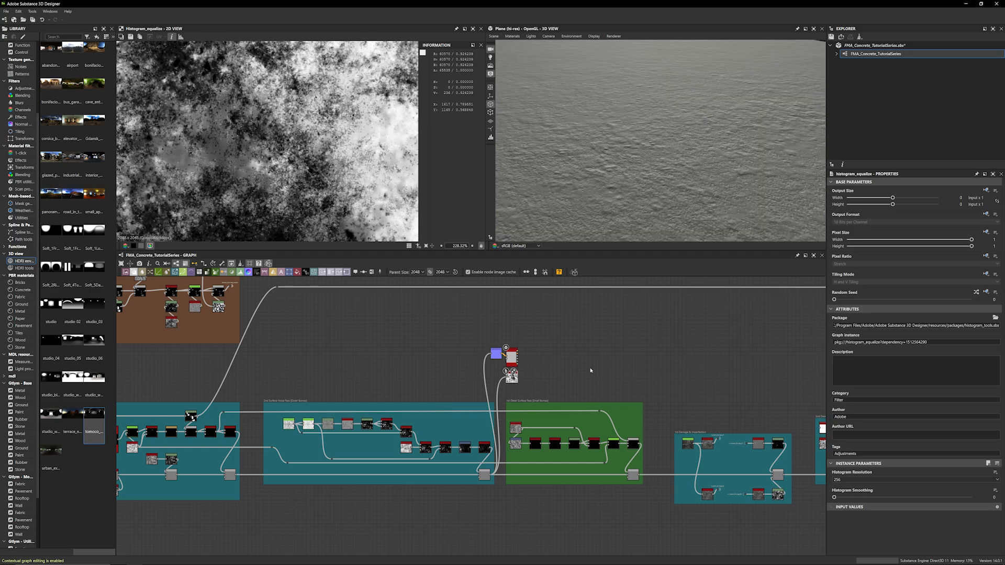
Examine the node layout of the 1st Detail Surface Pass [Small Bumps] frame and its neighbouring frames
scroll(515, 335, up, 3)
scroll(524, 370, up, 2)
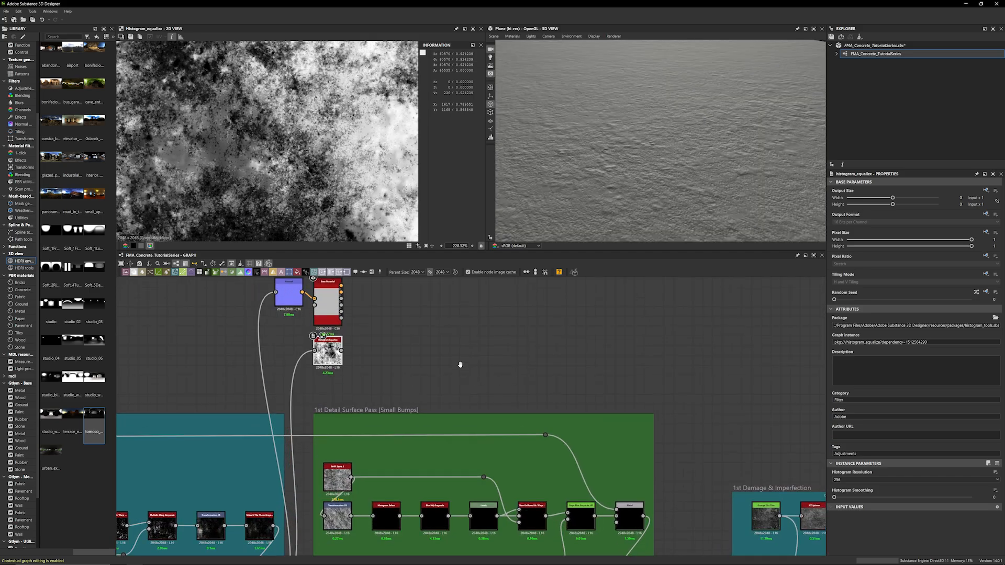
middle_drag(460, 363, 474, 319)
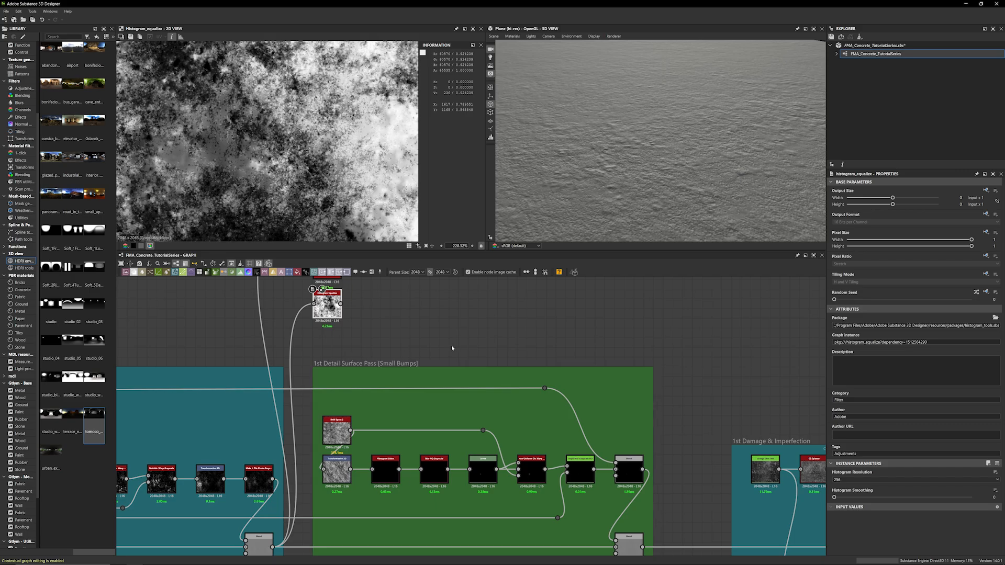
scroll(230, 321, down, 3)
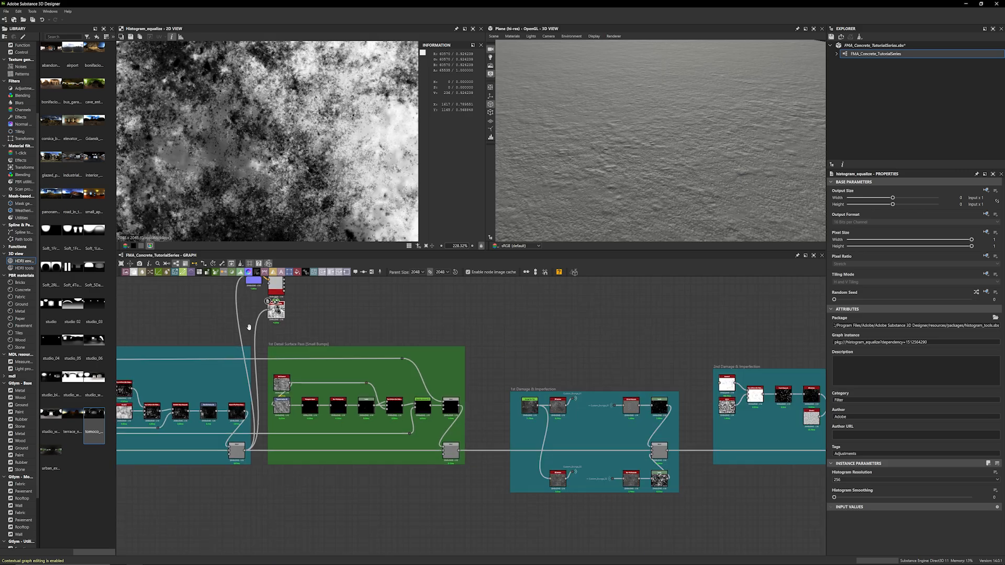
middle_drag(248, 325, 495, 337)
drag(150, 332, 436, 508)
click(162, 331)
drag(157, 330, 307, 445)
click(348, 325)
middle_drag(358, 328, 357, 328)
scroll(586, 348, up, 4)
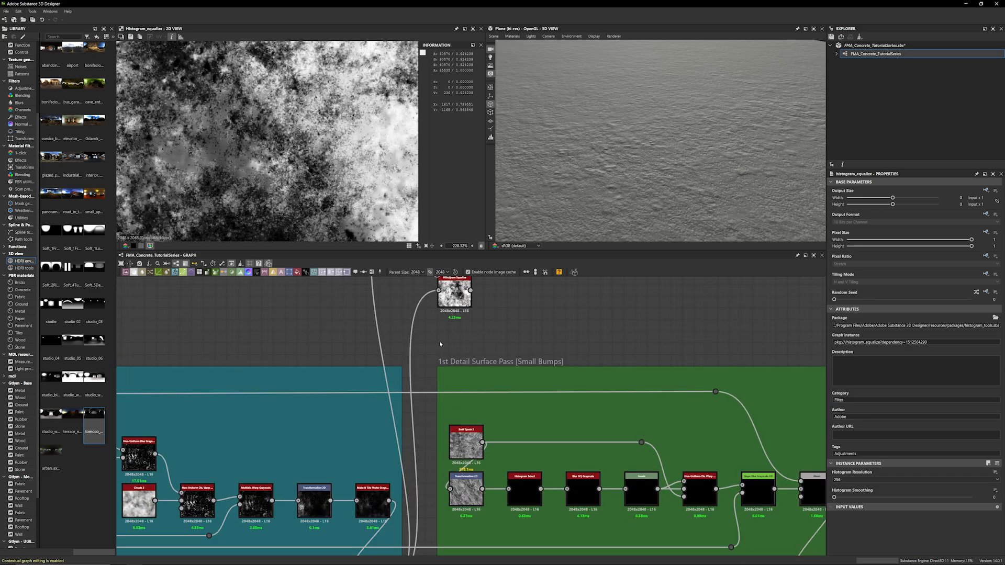
click(585, 346)
scroll(620, 333, down, 2)
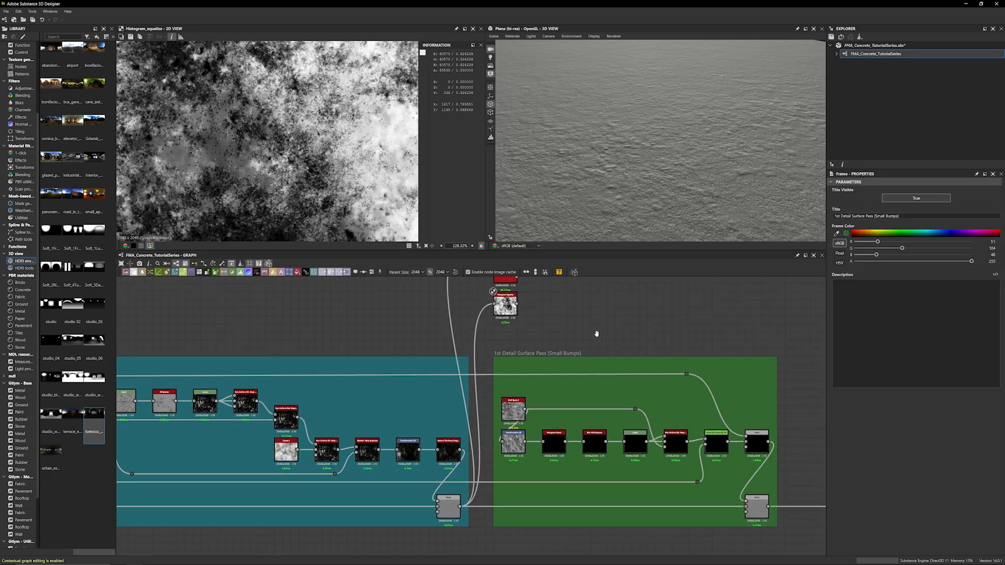
middle_drag(594, 336, 472, 331)
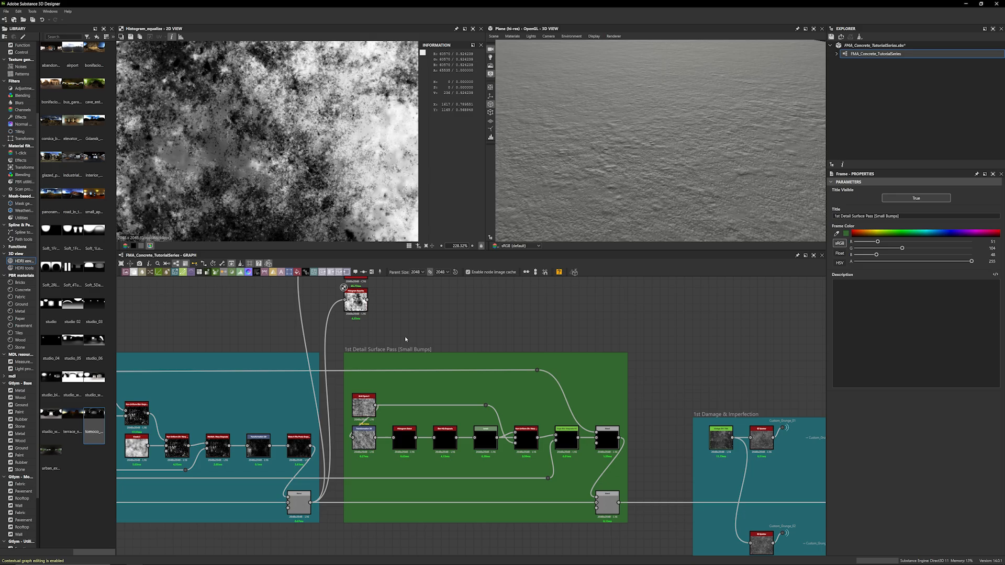
scroll(405, 339, down, 3)
scroll(442, 314, up, 5)
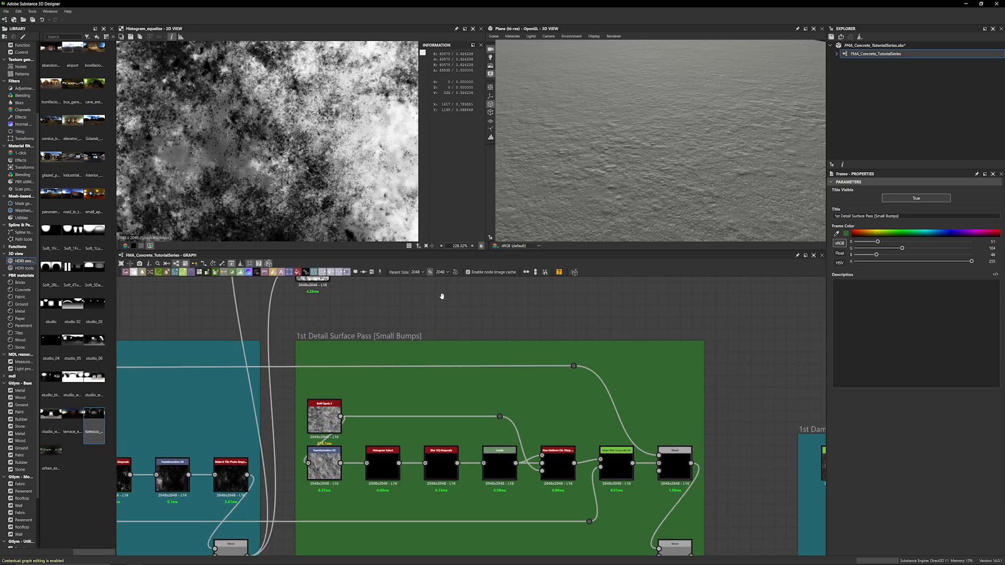
Preview the BnW Spots 2 noise that starts the small-bumps frame and view the whole texture
click(324, 415)
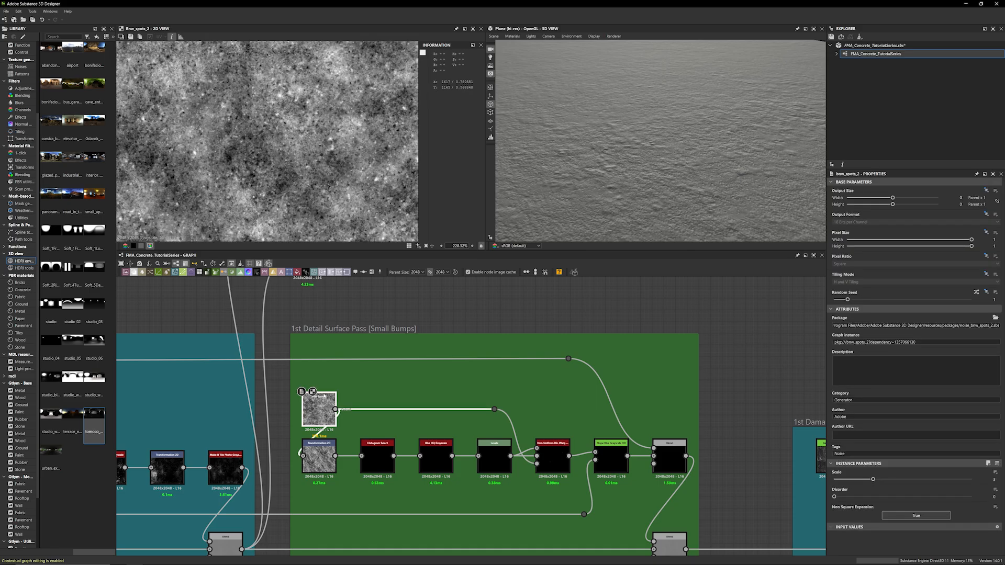
scroll(293, 157, down, 9)
middle_drag(303, 157, 257, 142)
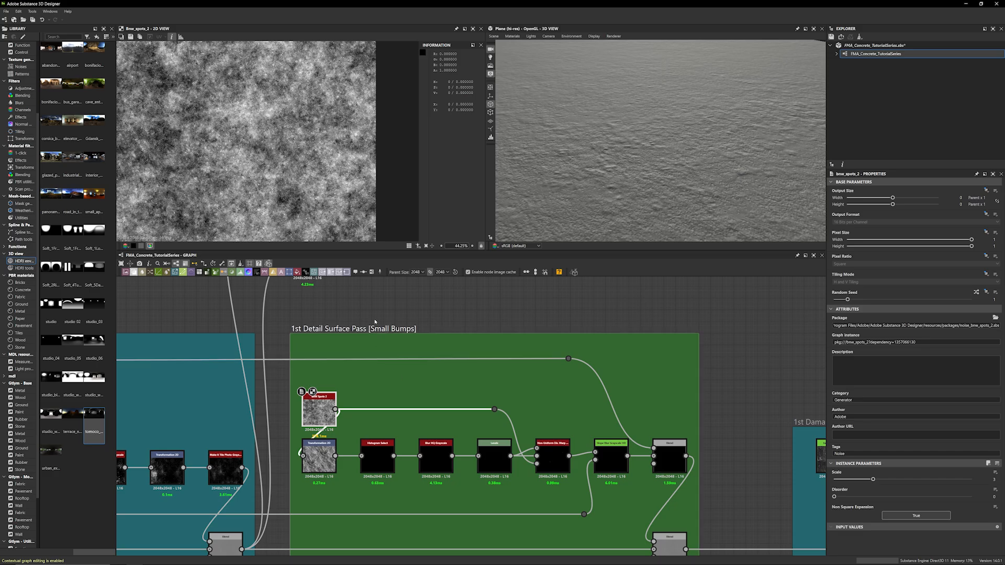
scroll(351, 412, up, 3)
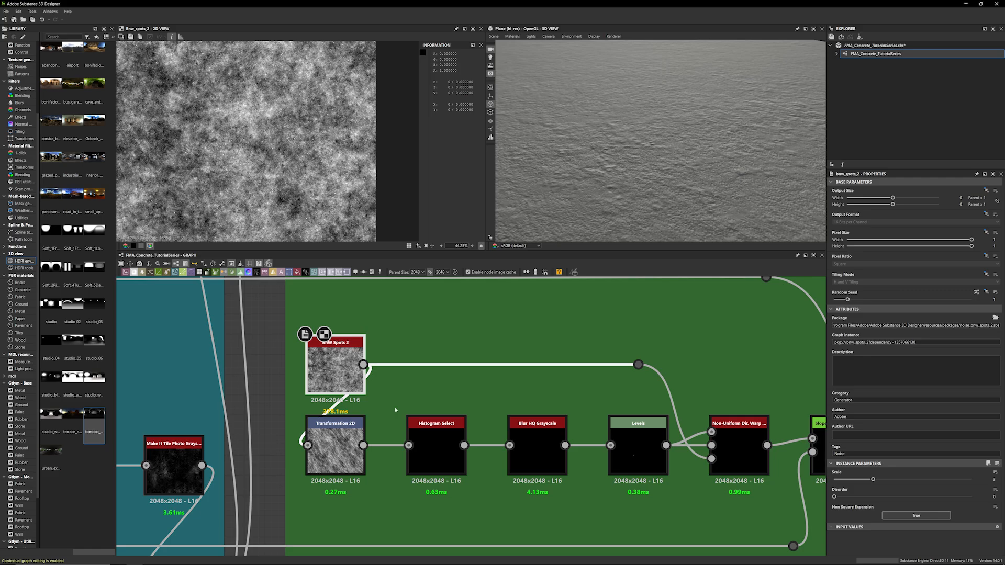
scroll(395, 410, down, 3)
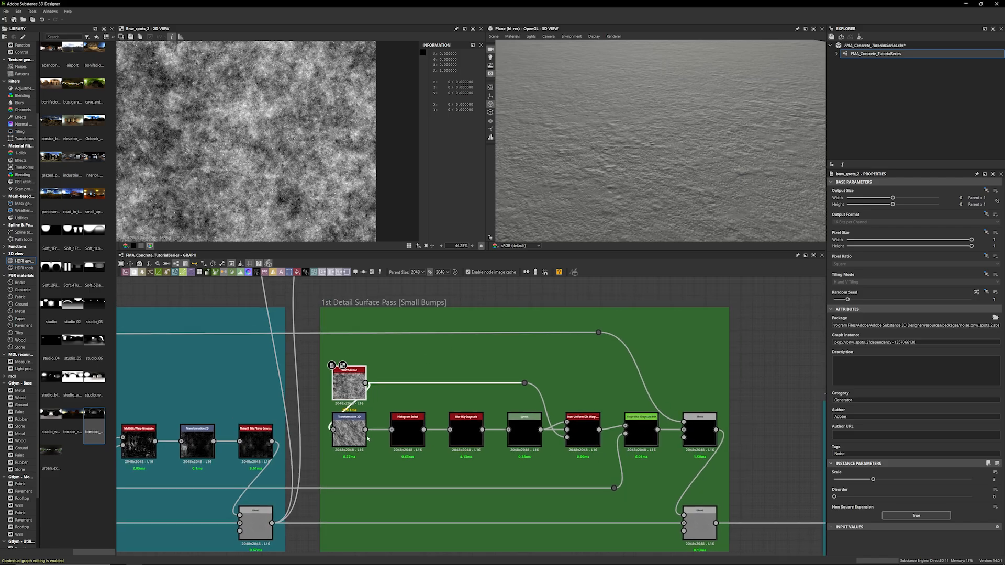
Preview the Transformation 2D node below BnW Spots 2 and inspect its stretched, rotated noise pattern
double_click(361, 437)
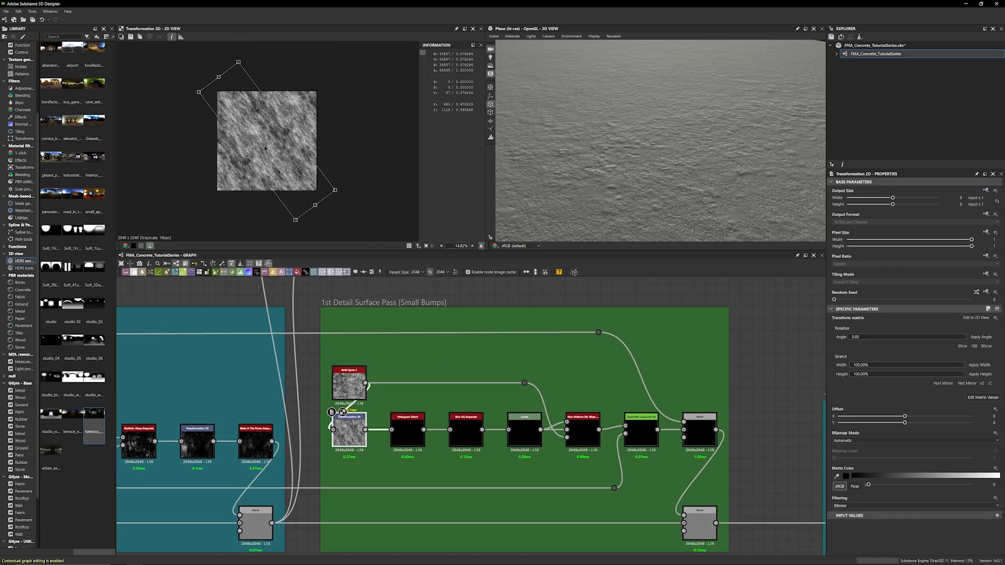
scroll(265, 148, up, 1)
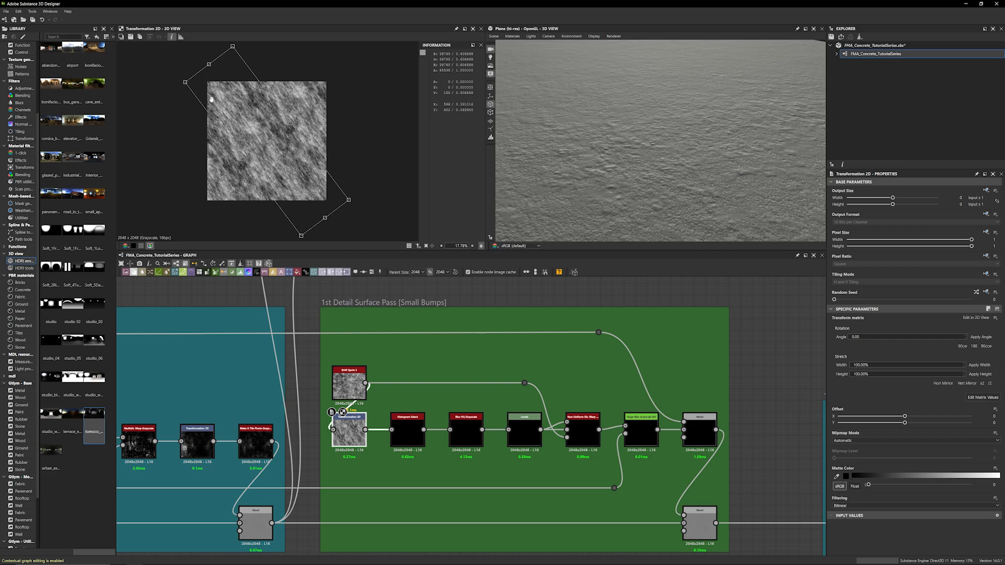
scroll(269, 179, up, 3)
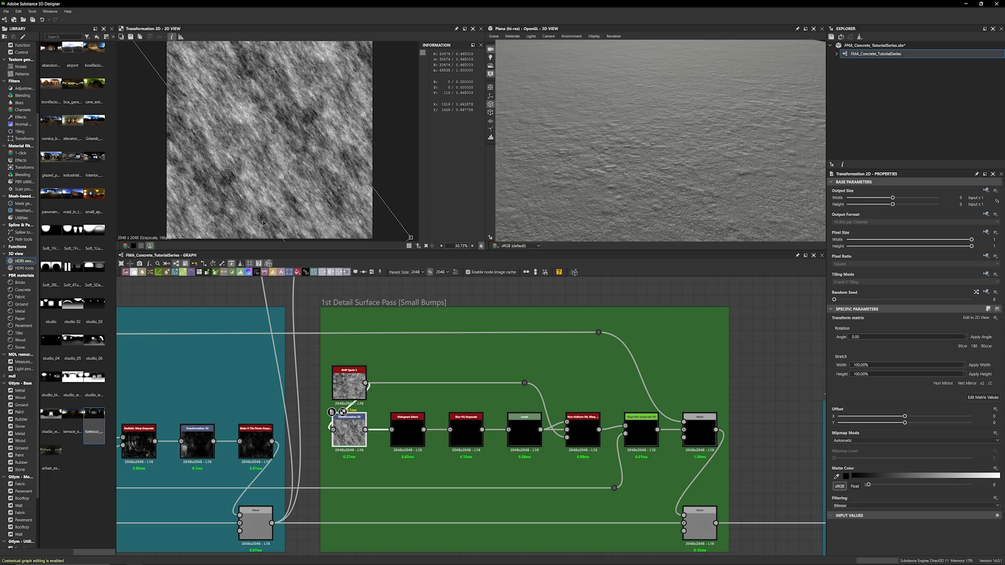
Preview the Histogram Select node in the small-bumps frame and examine its output and settings closely
double_click(421, 446)
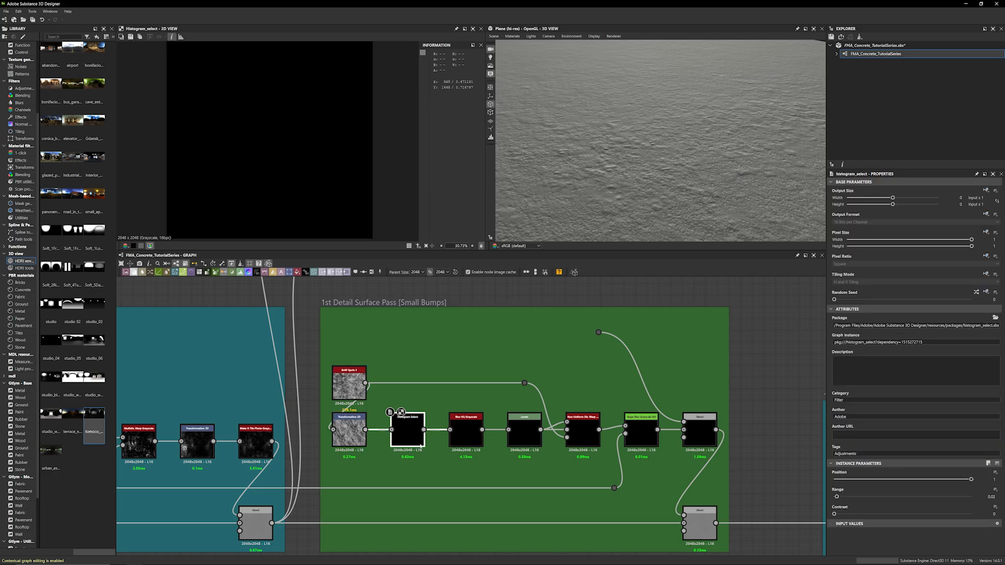
scroll(244, 202, up, 10)
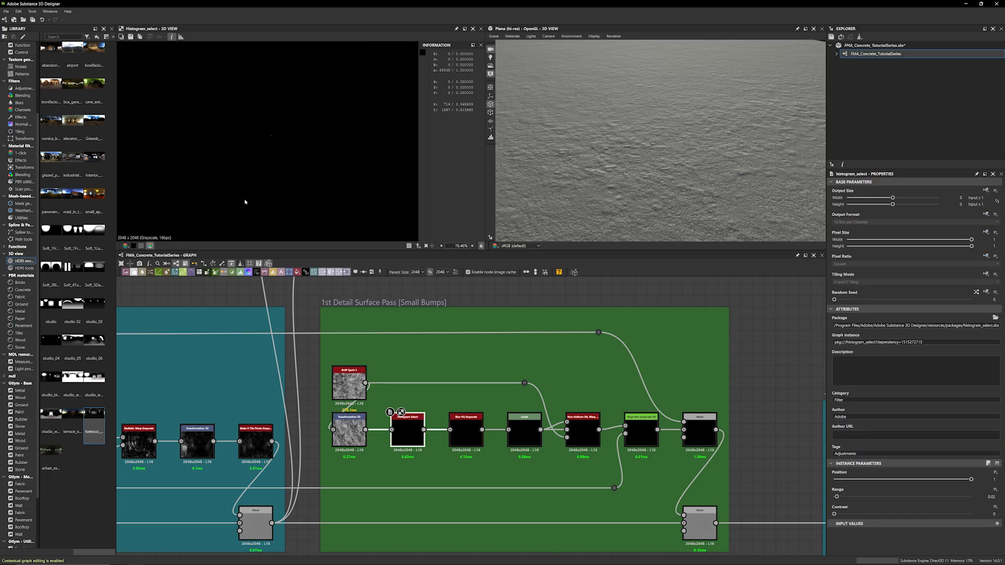
middle_drag(287, 132, 282, 221)
scroll(279, 198, up, 2)
scroll(461, 419, down, 3)
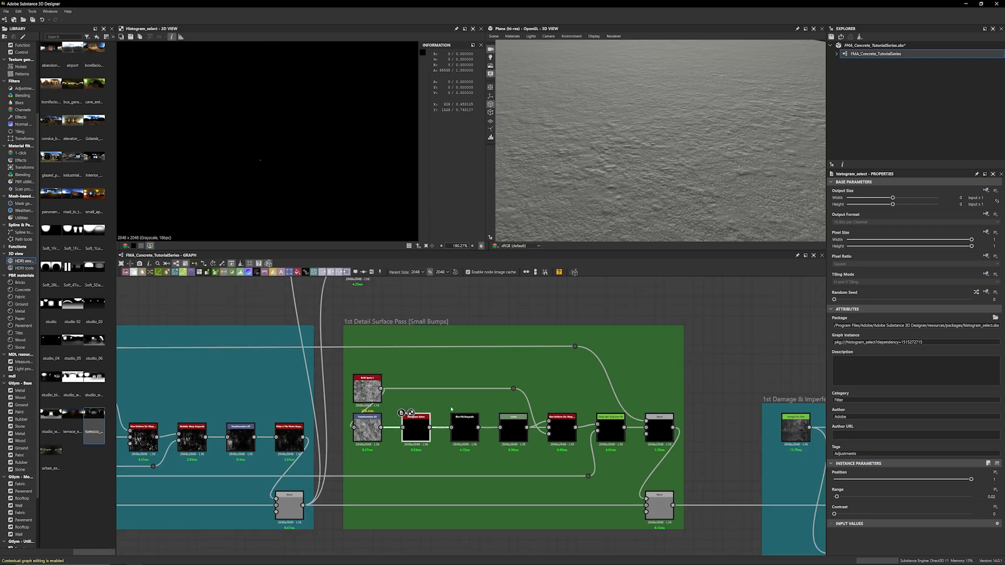
Place Histogram Equalize above the small-bumps frame, connect Histogram Select's output to it and preview the equalized result
drag(400, 338, 433, 309)
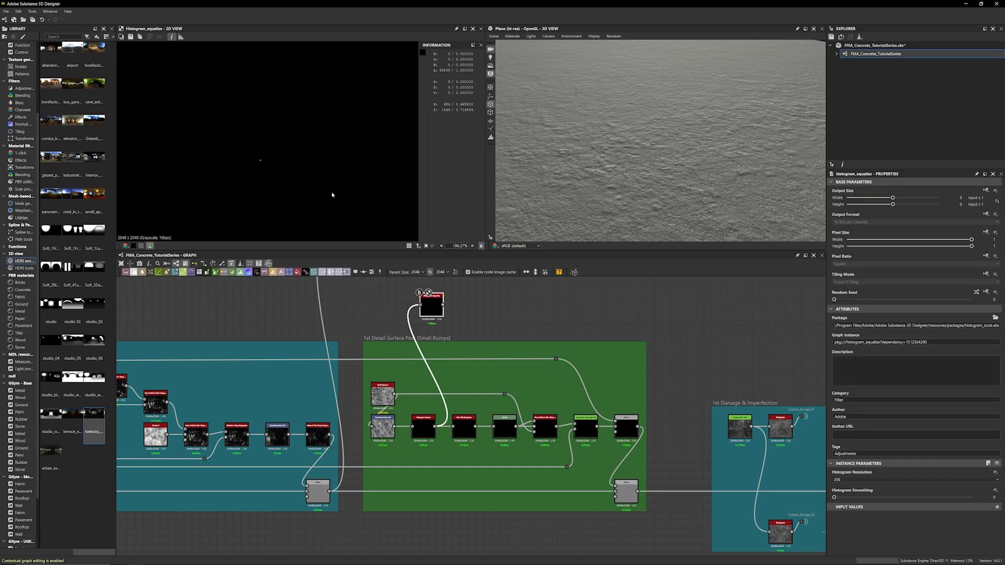
scroll(303, 182, down, 5)
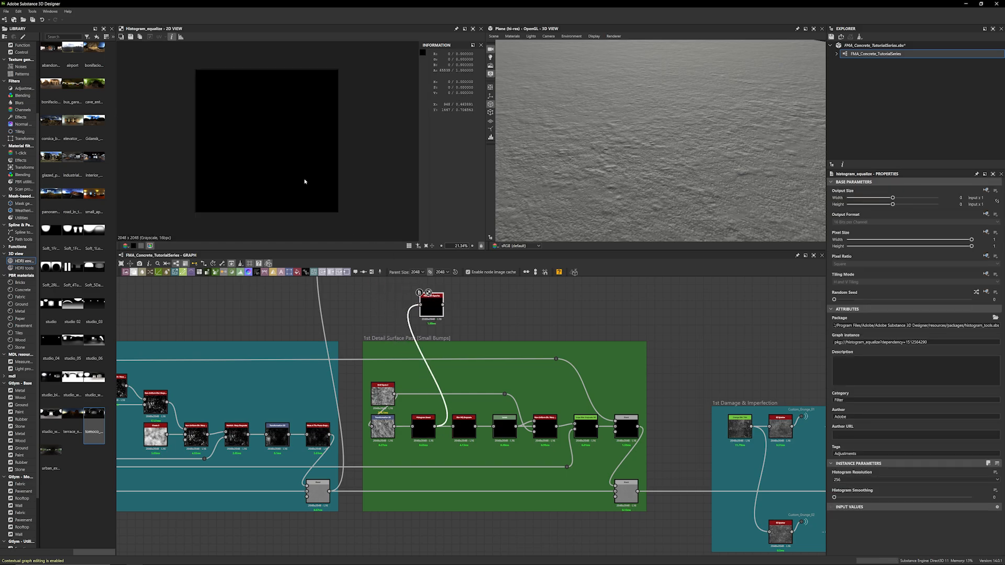
scroll(305, 178, up, 4)
scroll(387, 137, up, 5)
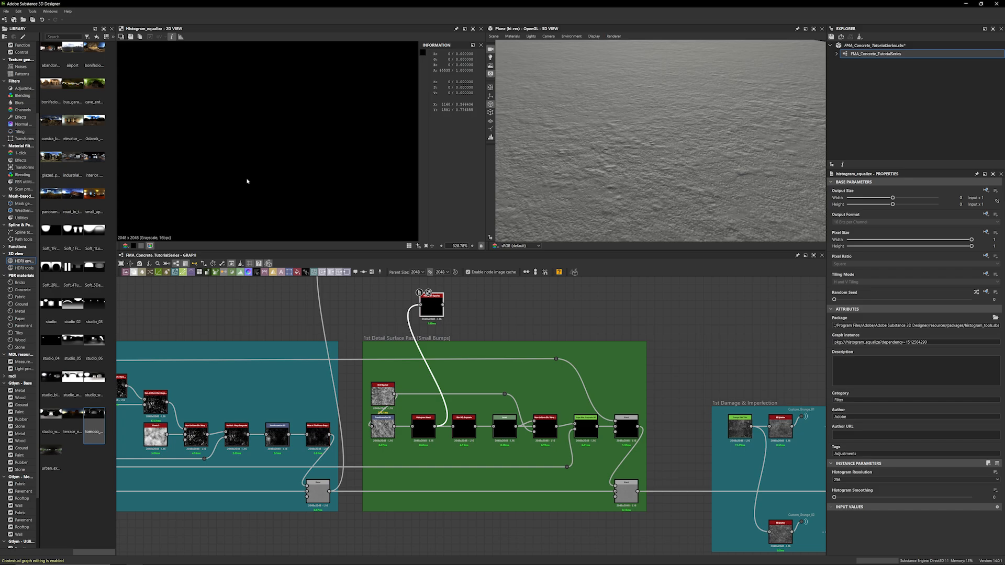
scroll(247, 181, up, 1)
Preview the Blur HQ Grayscale node with the whole texture in view, and look over the rest of its chain
double_click(463, 421)
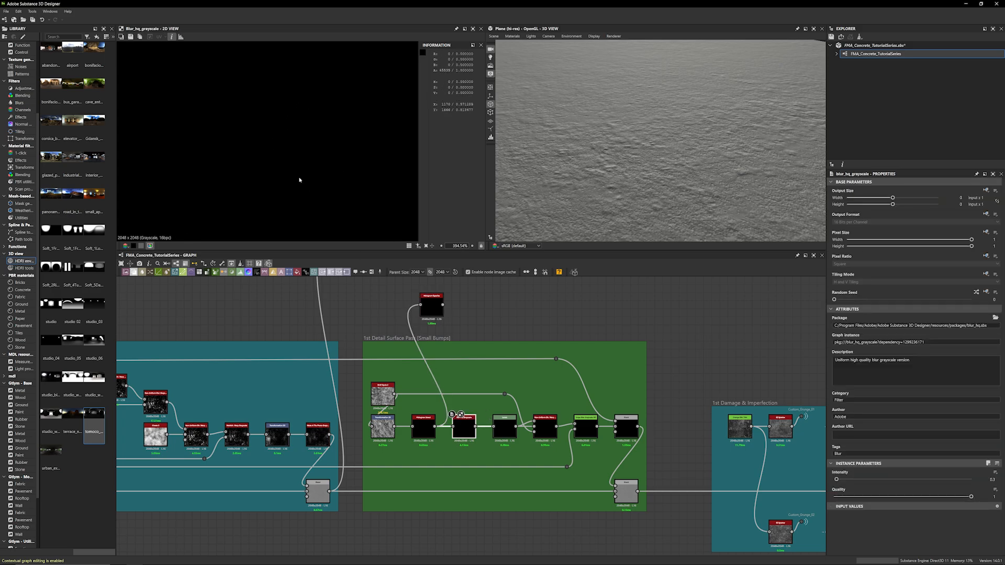
key(f)
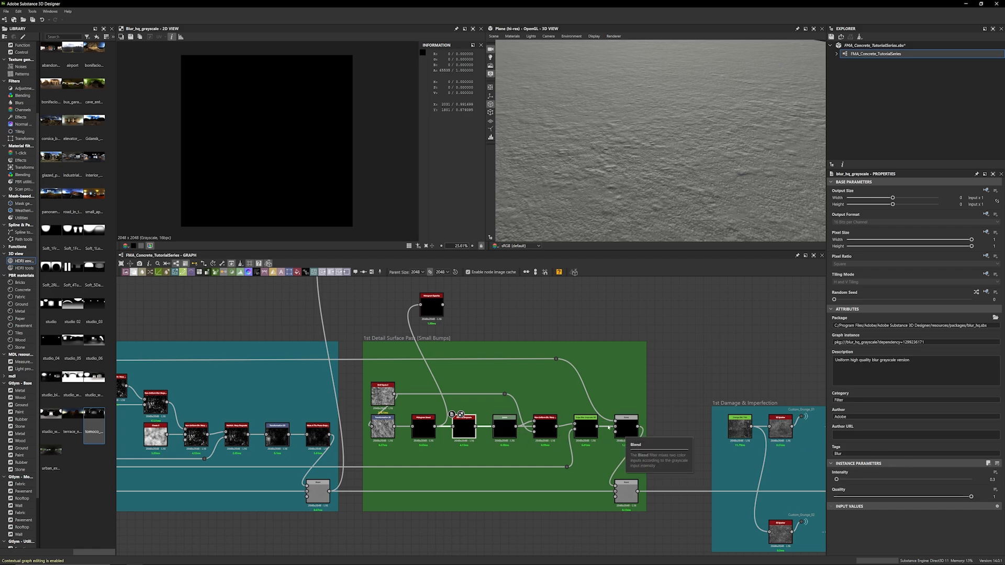
scroll(272, 316, down, 3)
middle_drag(353, 318, 312, 339)
scroll(460, 327, up, 3)
middle_drag(461, 328, 415, 315)
scroll(415, 315, up, 2)
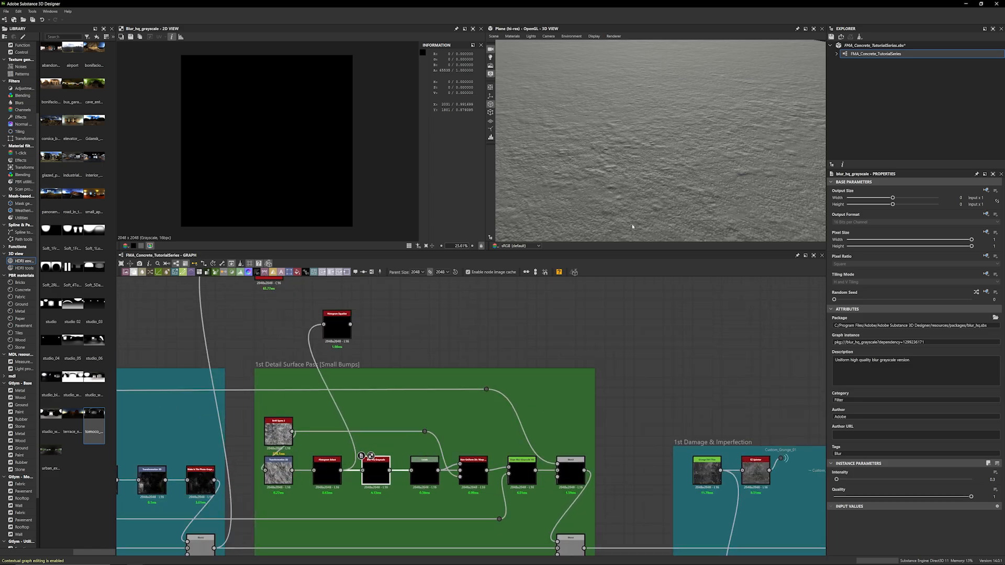
Connect the Levels output in the small-bumps frame to the Histogram Equalize and Normal nodes above it, and preview the Normal node
drag(633, 226, 650, 215)
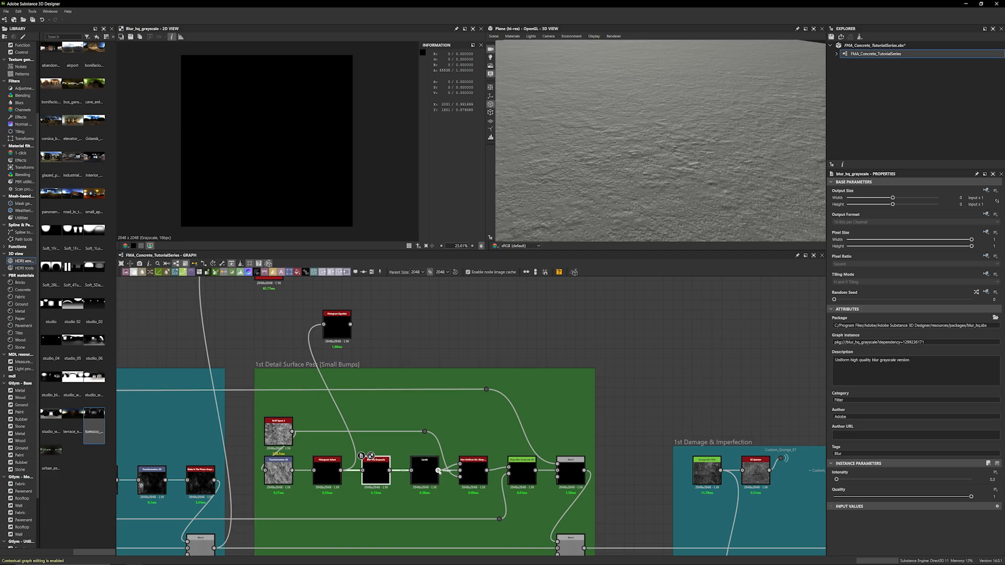
drag(439, 470, 435, 342)
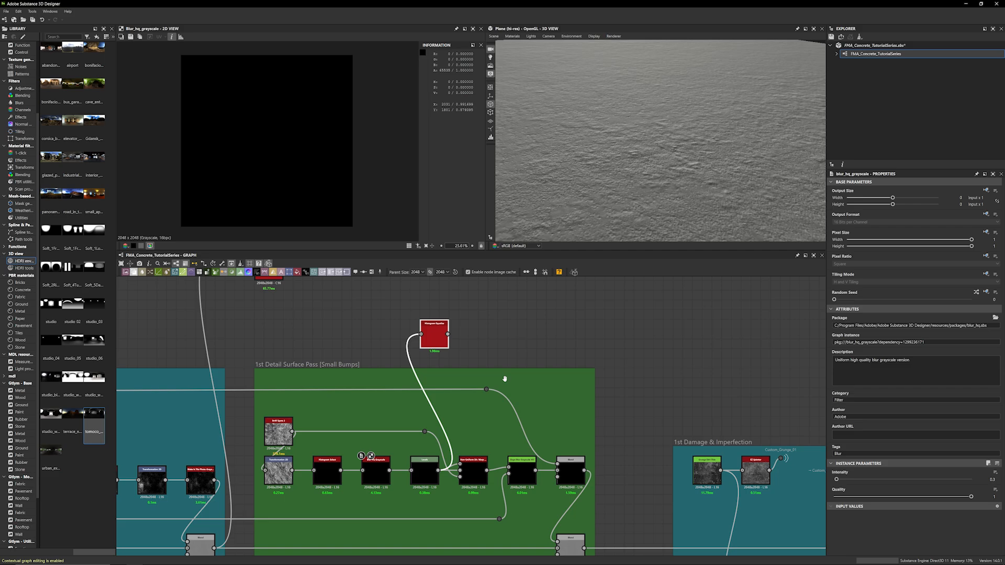
scroll(394, 353, down, 2)
middle_drag(394, 352, 420, 379)
drag(375, 346, 451, 317)
drag(444, 381, 439, 312)
double_click(447, 313)
Examine the bumps in the normal map of the Levels output, both up close and across the whole texture
scroll(279, 161, up, 4)
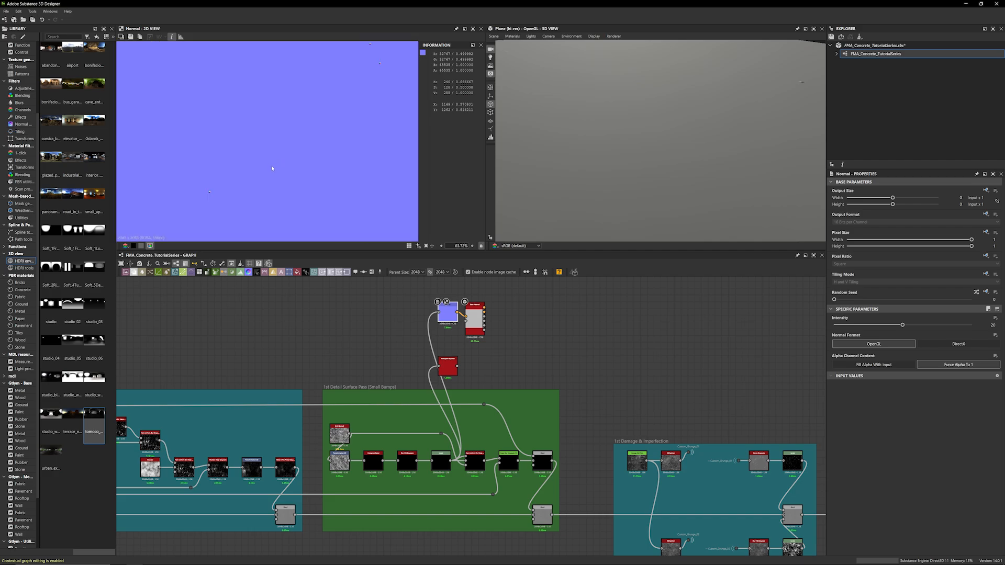
scroll(277, 157, down, 2)
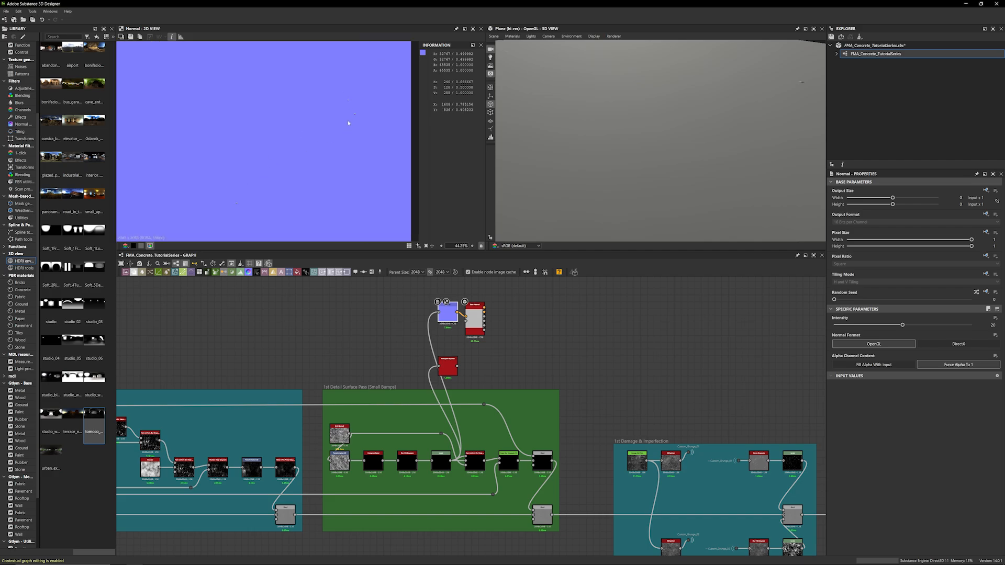
scroll(348, 122, down, 1)
scroll(240, 121, down, 2)
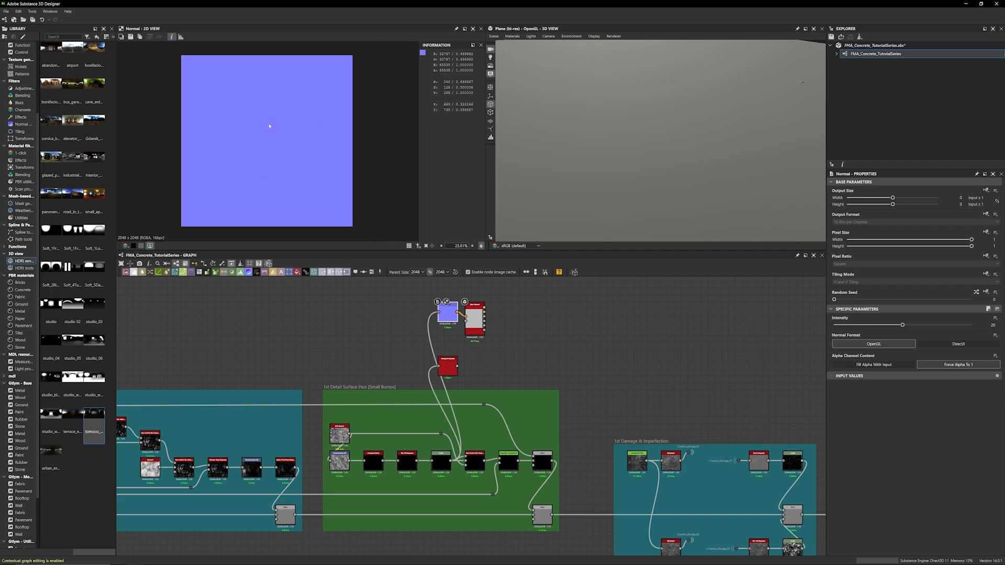
scroll(270, 128, up, 2)
scroll(277, 140, up, 1)
scroll(277, 141, down, 1)
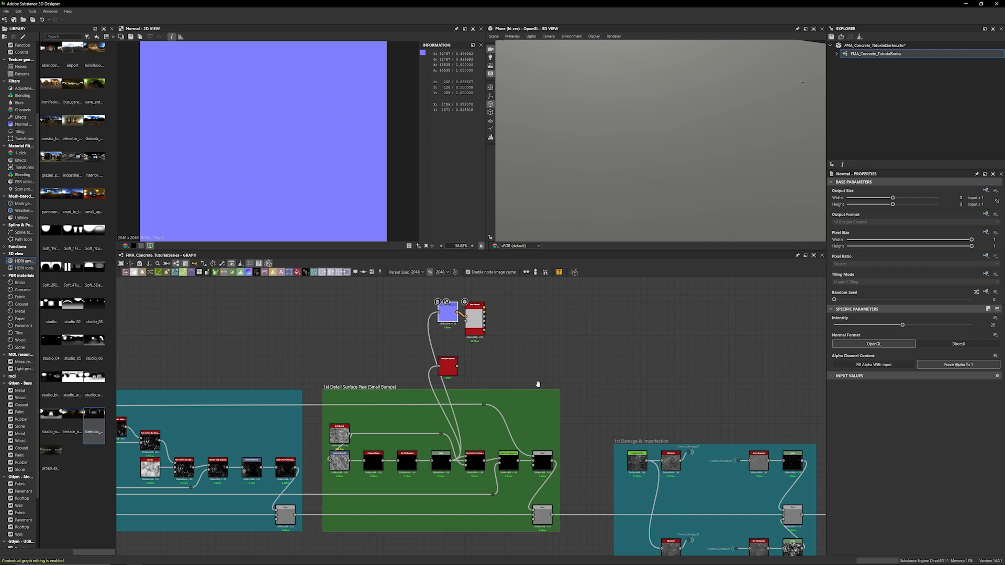
Preview the Levels node in the 1st Detail Surface Pass [Small Bumps] frame
middle_drag(552, 366, 542, 328)
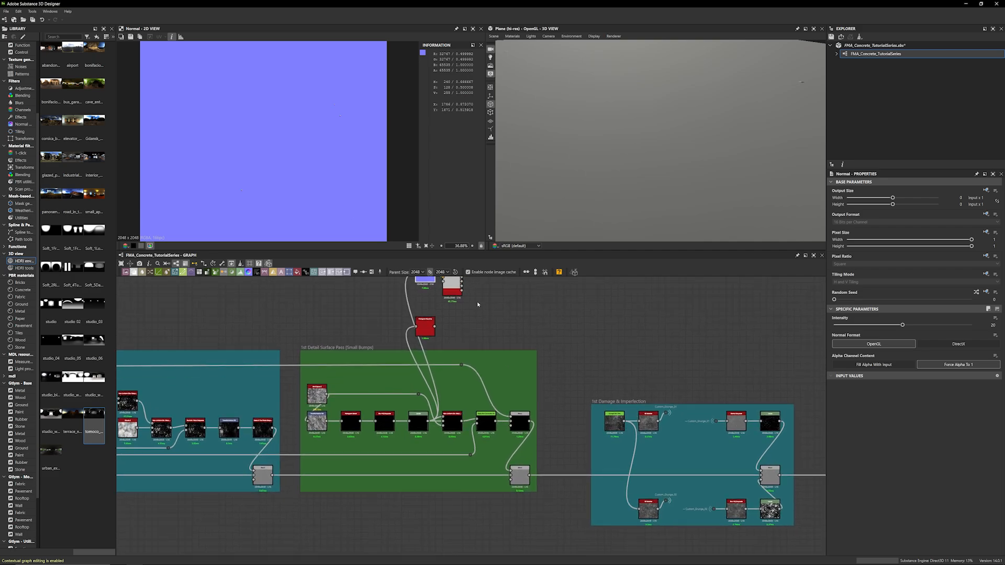
scroll(477, 302, up, 2)
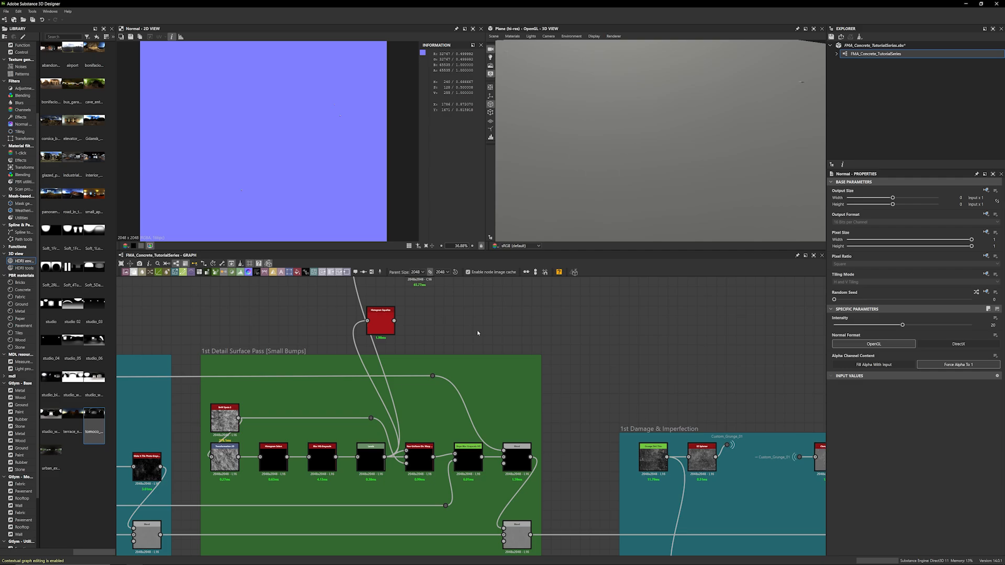
middle_drag(477, 330, 489, 331)
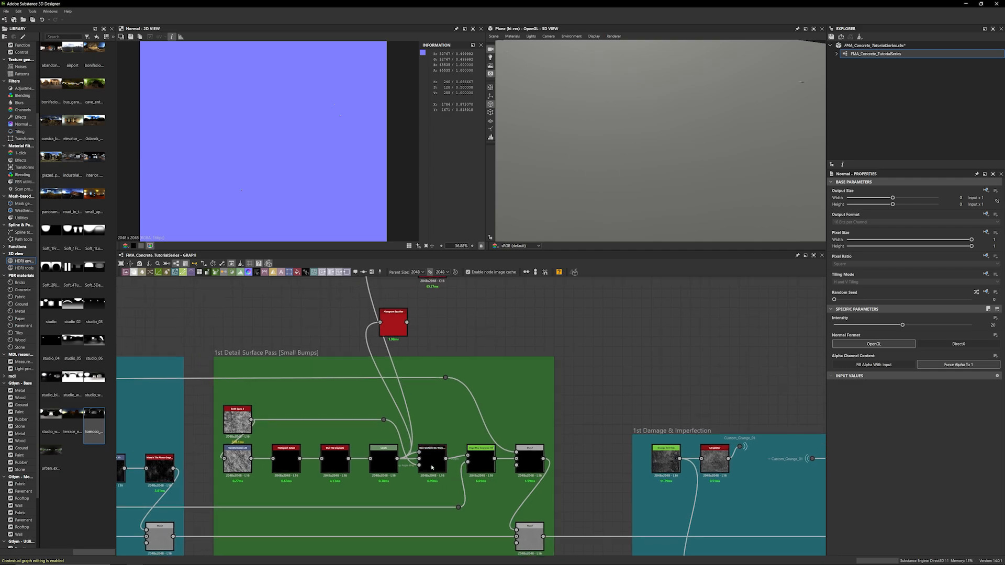
double_click(383, 459)
scroll(481, 347, up, 2)
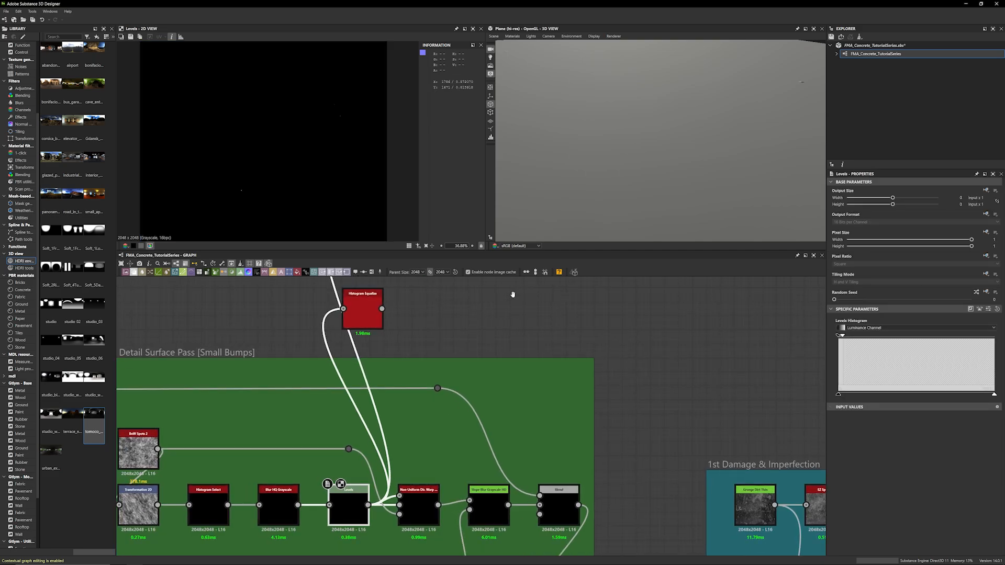
middle_drag(513, 295, 553, 237)
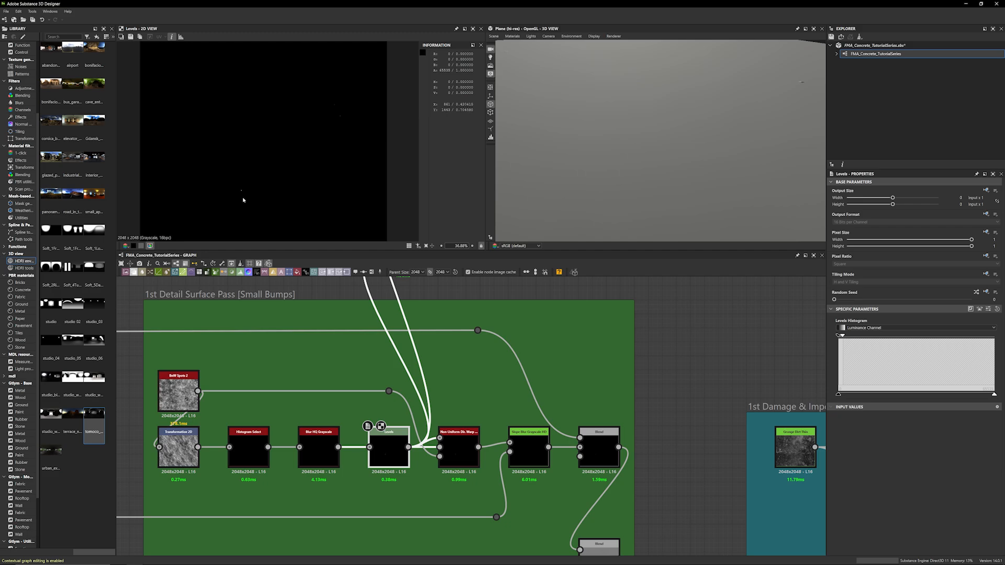
Preview the Non-Uniform Directional Warp node following Levels and review its instance parameters
click(463, 455)
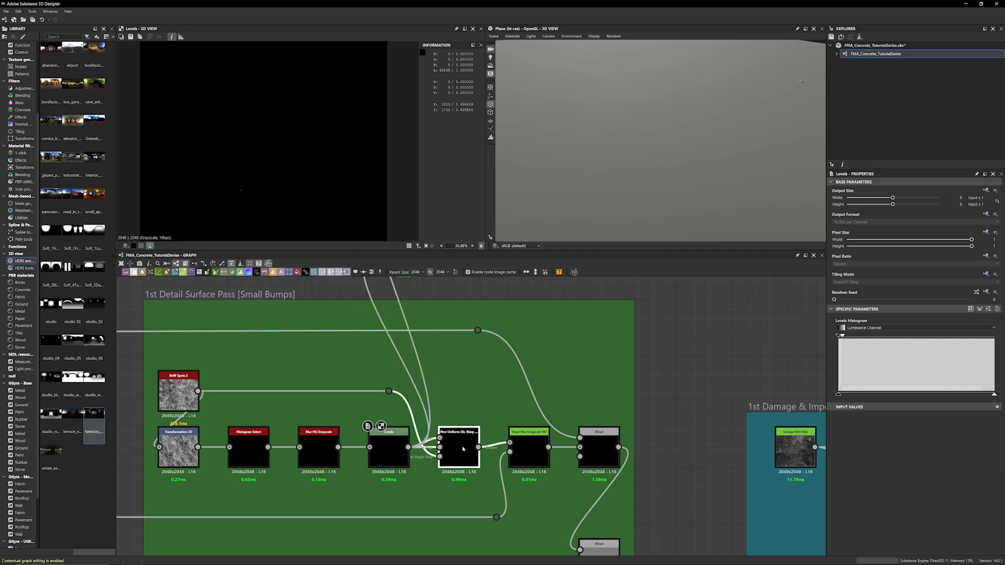
double_click(463, 454)
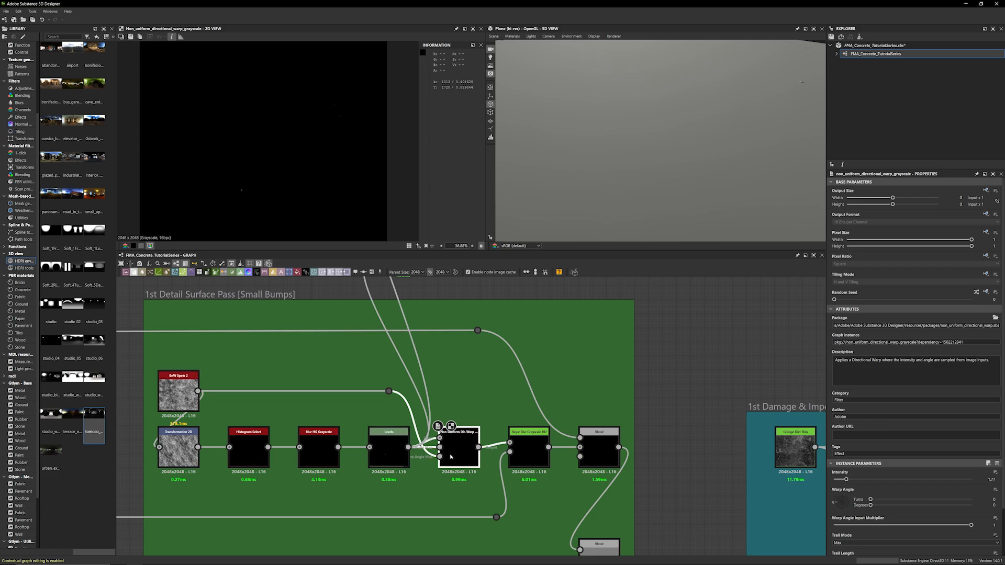
scroll(446, 459, down, 1)
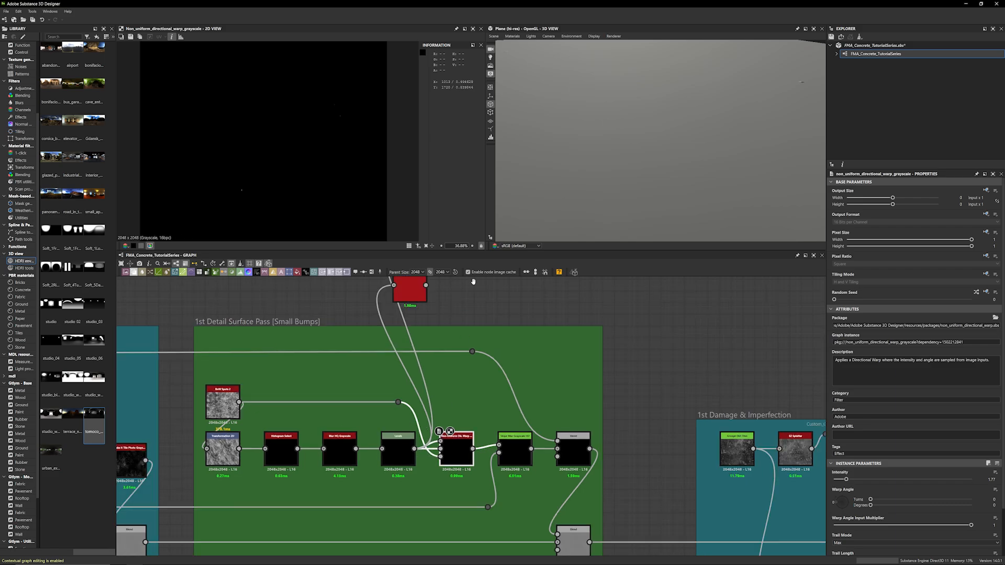
middle_drag(467, 439, 464, 472)
scroll(464, 473, down, 2)
middle_drag(466, 413, 466, 442)
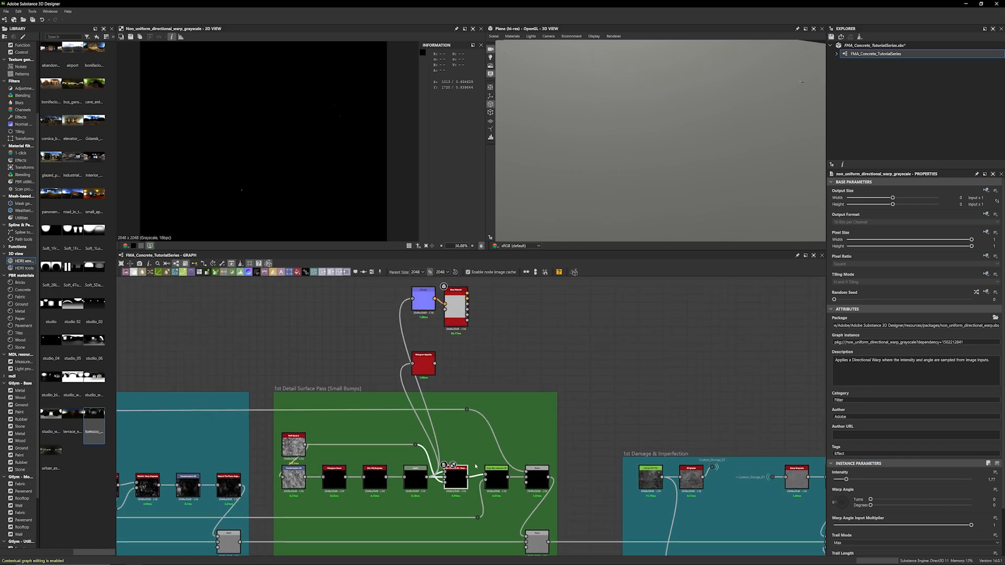
scroll(926, 439, down, 1)
scroll(926, 439, down, 1)
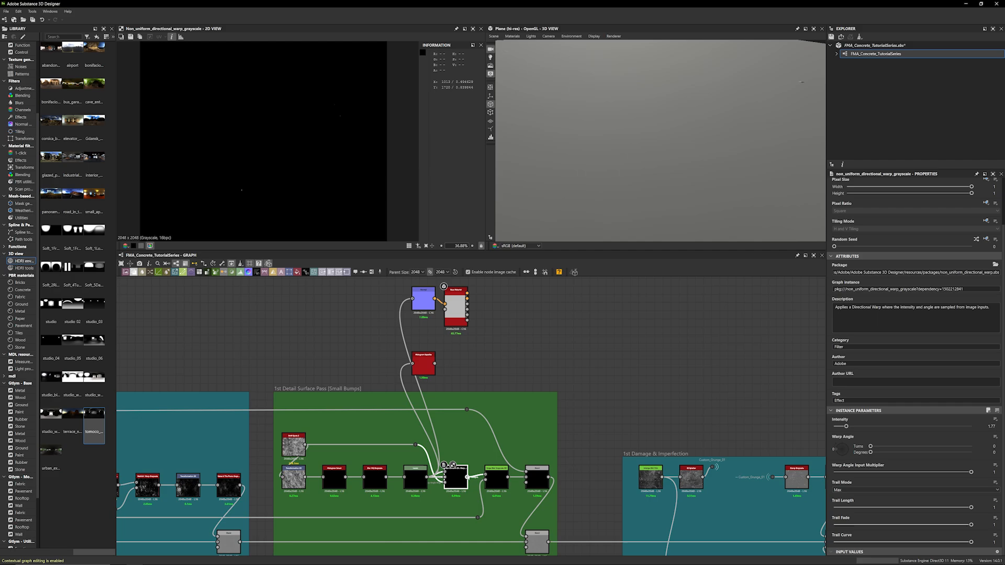
Compare a bump's normal map before and after warping by connecting the Normal node alternately to Non-Uniform Directional Warp and Levels
drag(468, 477, 417, 302)
double_click(418, 303)
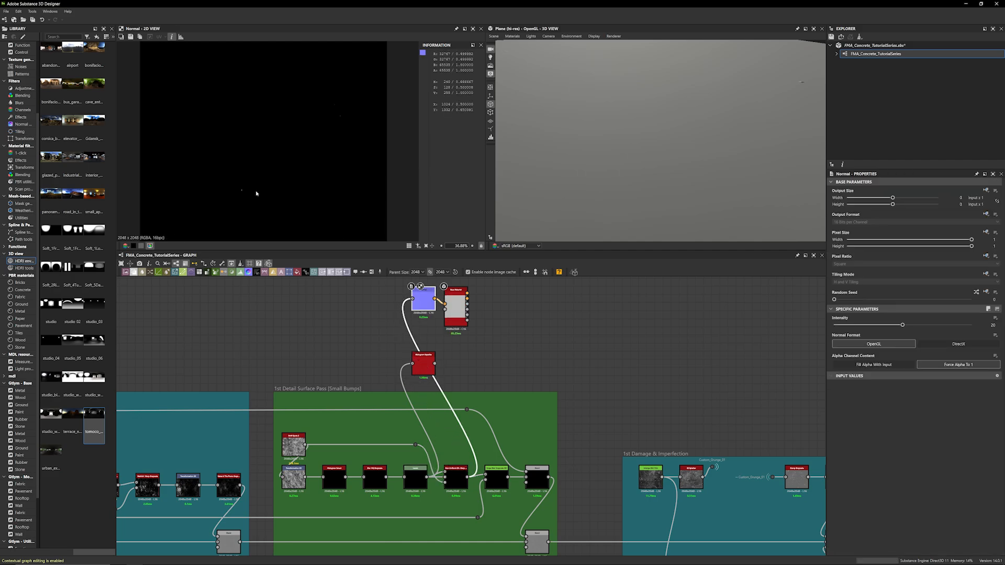
scroll(239, 164, up, 5)
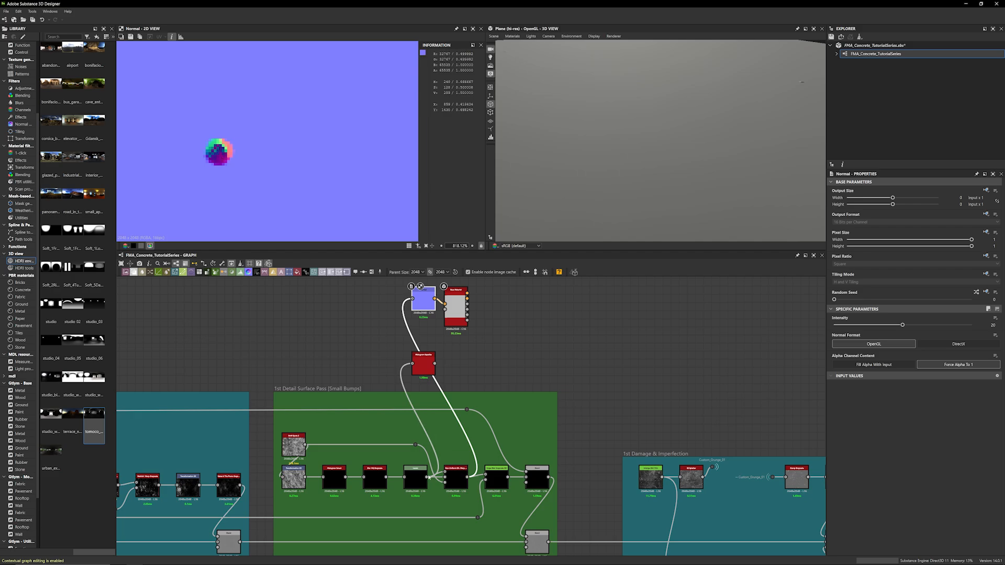
drag(427, 477, 413, 299)
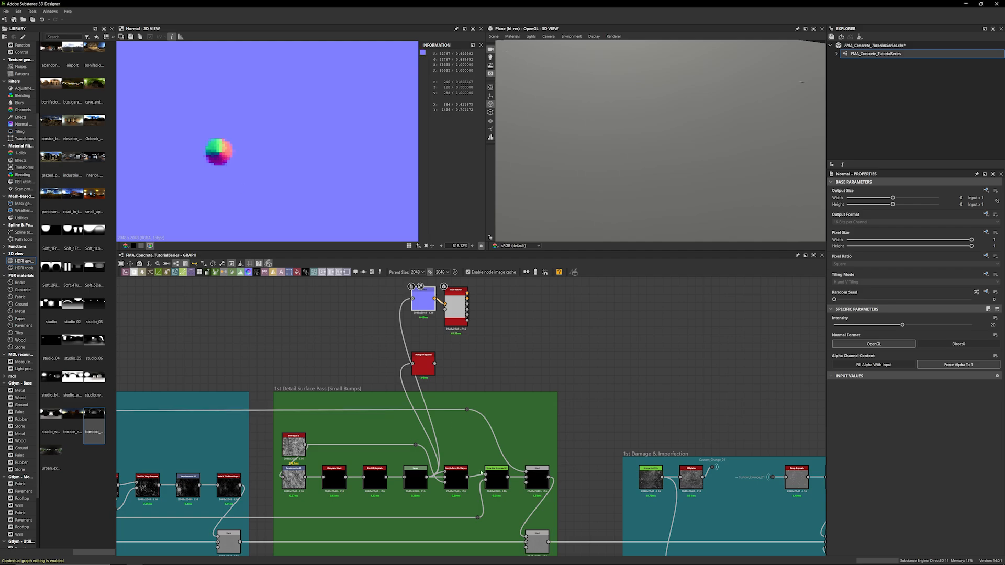
drag(467, 477, 413, 299)
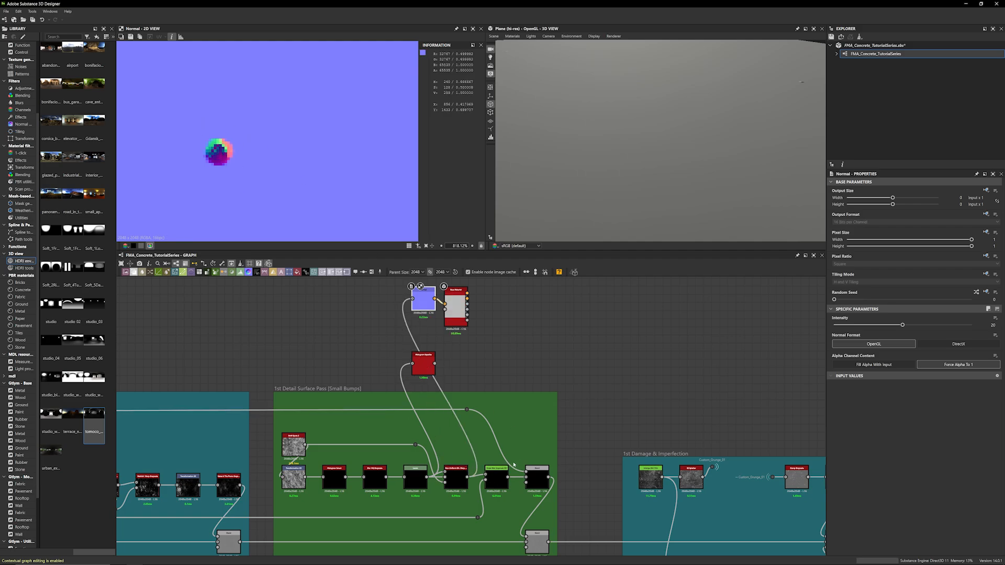
Preview the Slope Blur Grayscale HD node in the small-bumps frame and review its samples, intensity and mode
scroll(503, 481, up, 3)
double_click(499, 482)
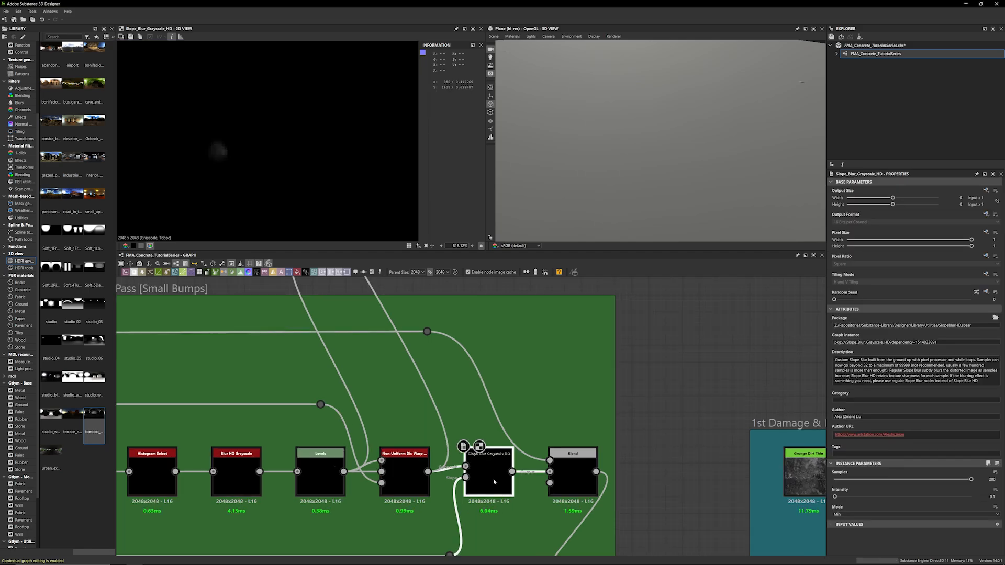
scroll(697, 391, down, 3)
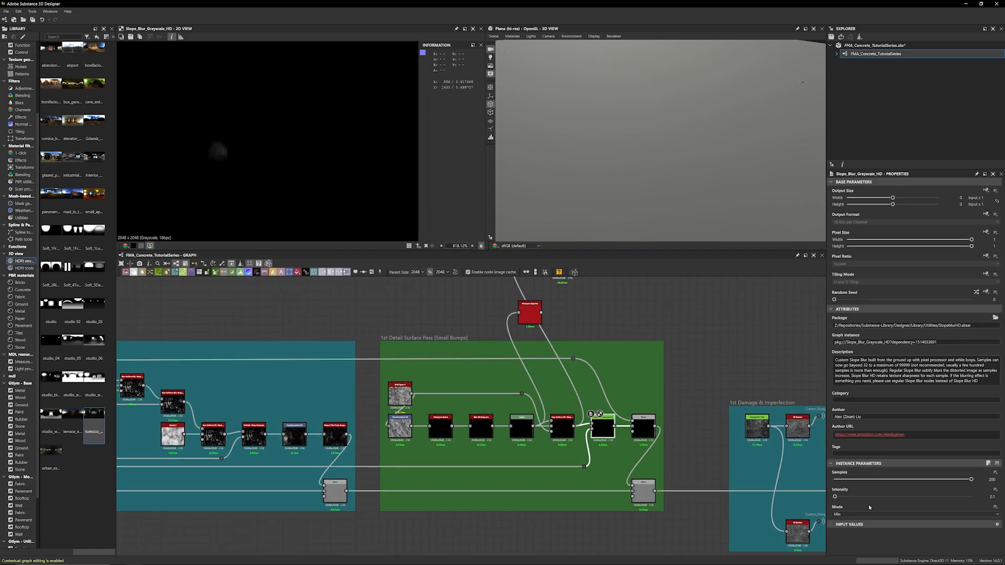
scroll(194, 485, down, 2)
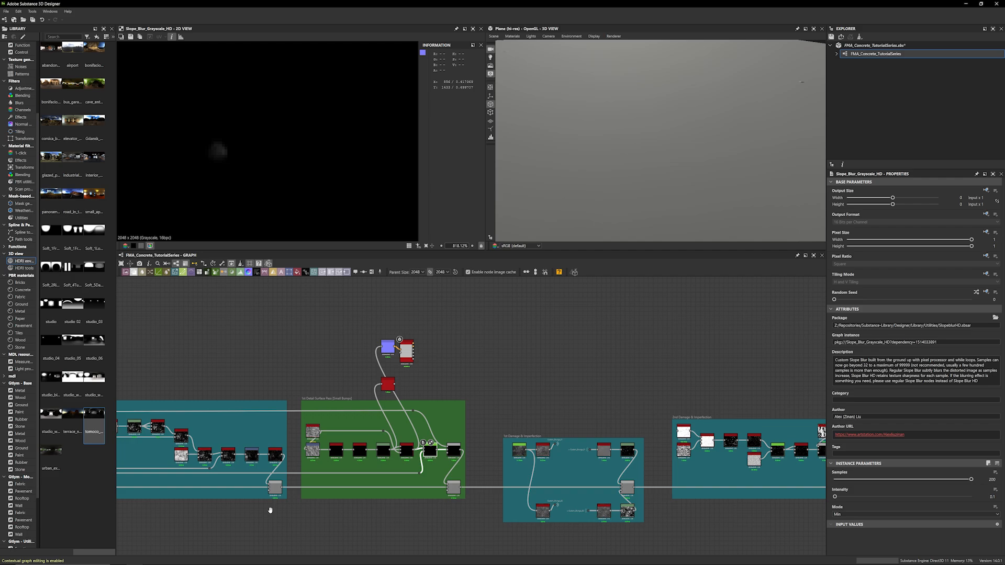
Trace Slope Blur's slope input back to the Clouds 2 node in the 1st Surface Noise Pass frame and preview that node
middle_drag(272, 509, 615, 485)
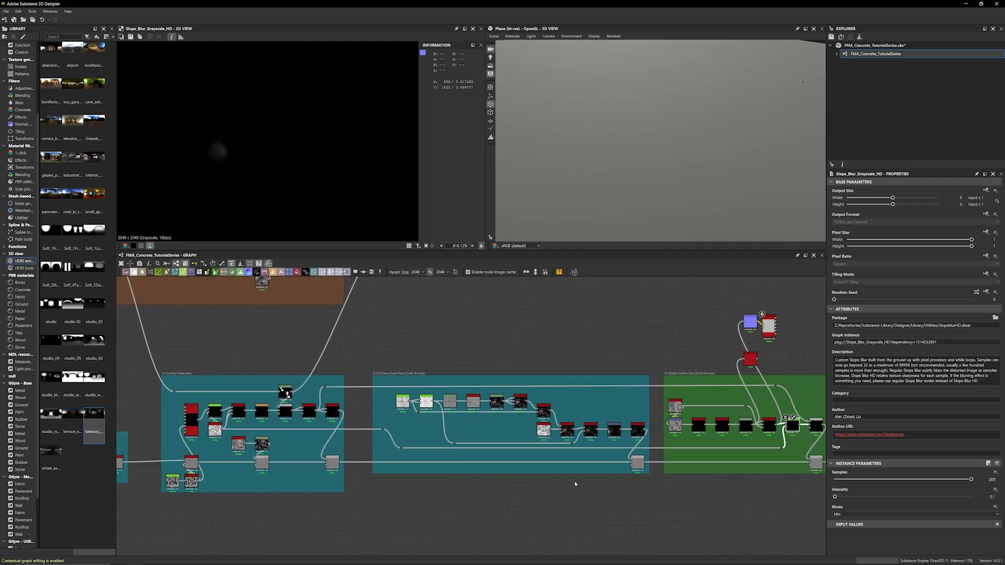
double_click(215, 431)
middle_drag(638, 347, 519, 338)
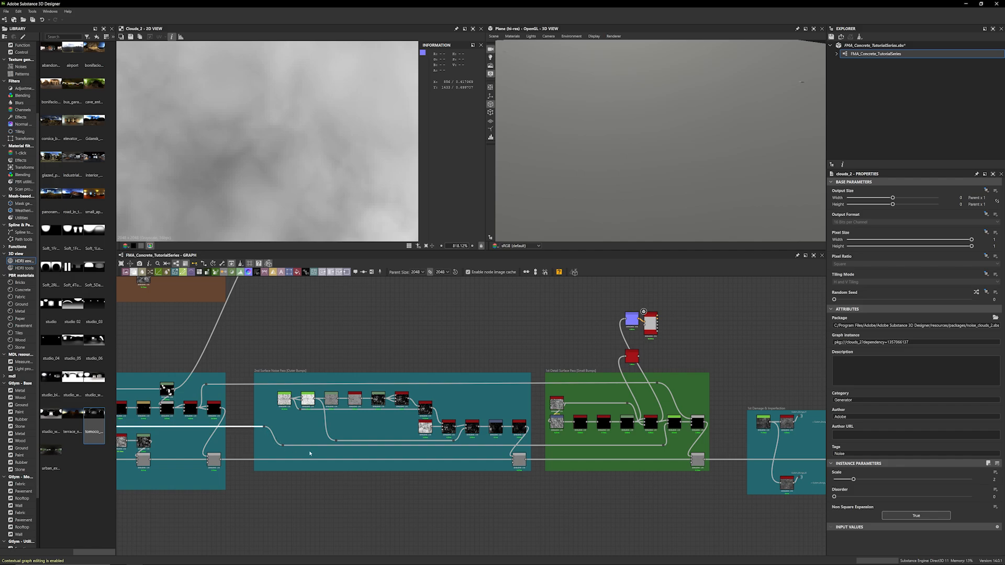
Connect the Slope Blur Grayscale HD output to the Normal node and preview the blurred bump as a normal map
double_click(674, 422)
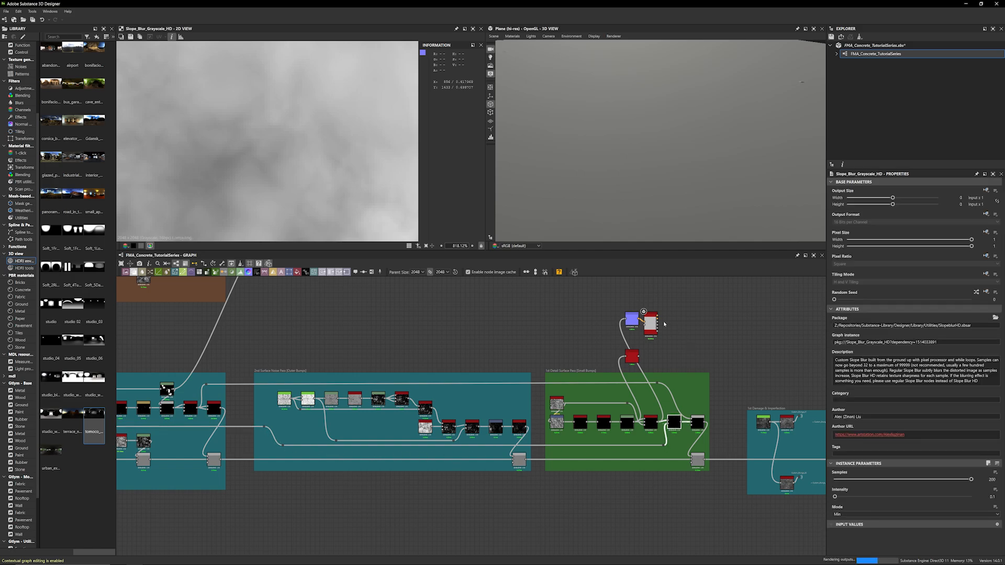
scroll(584, 339, up, 4)
scroll(584, 338, up, 1)
middle_drag(584, 338, 523, 308)
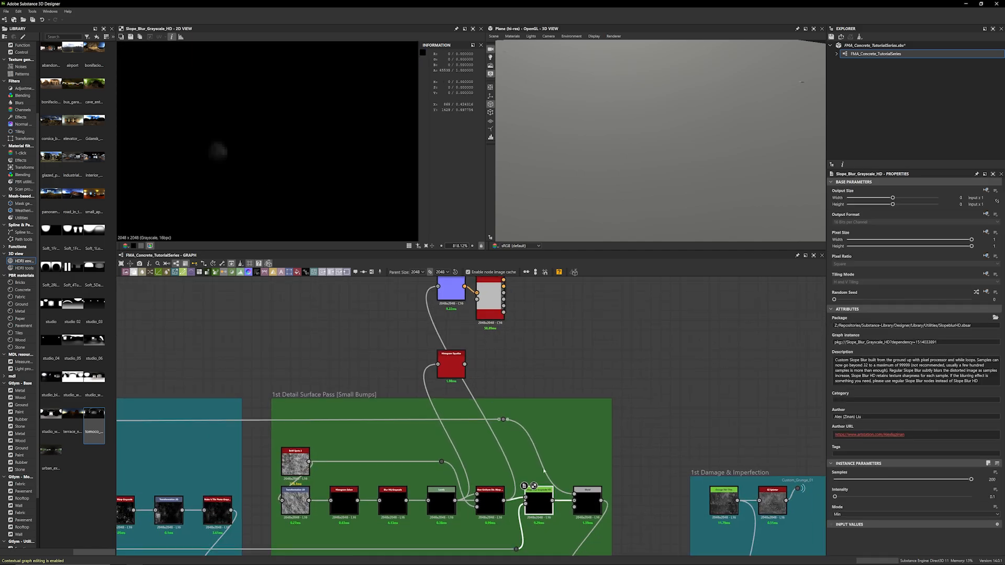
drag(552, 501, 438, 287)
double_click(450, 290)
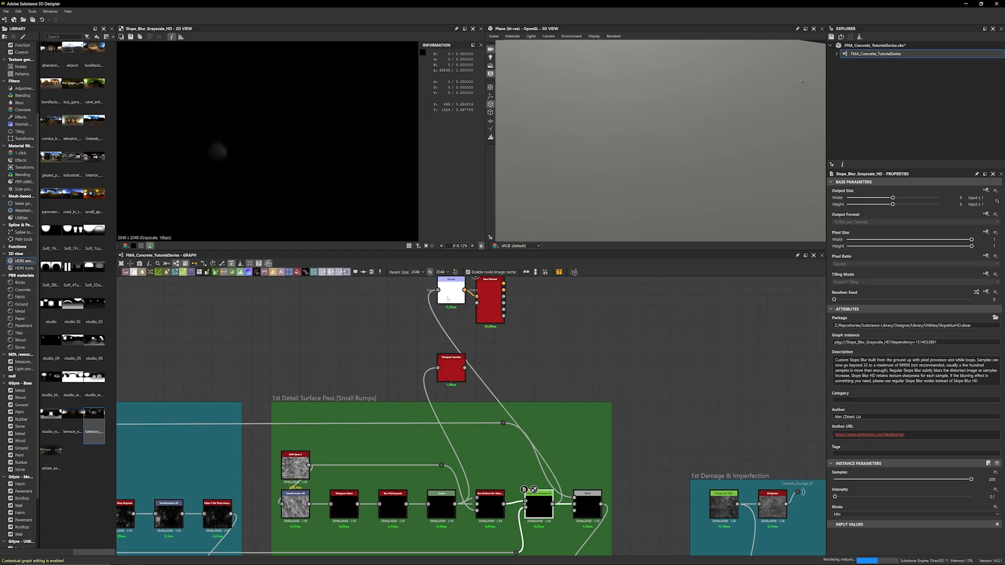
scroll(249, 176, down, 3)
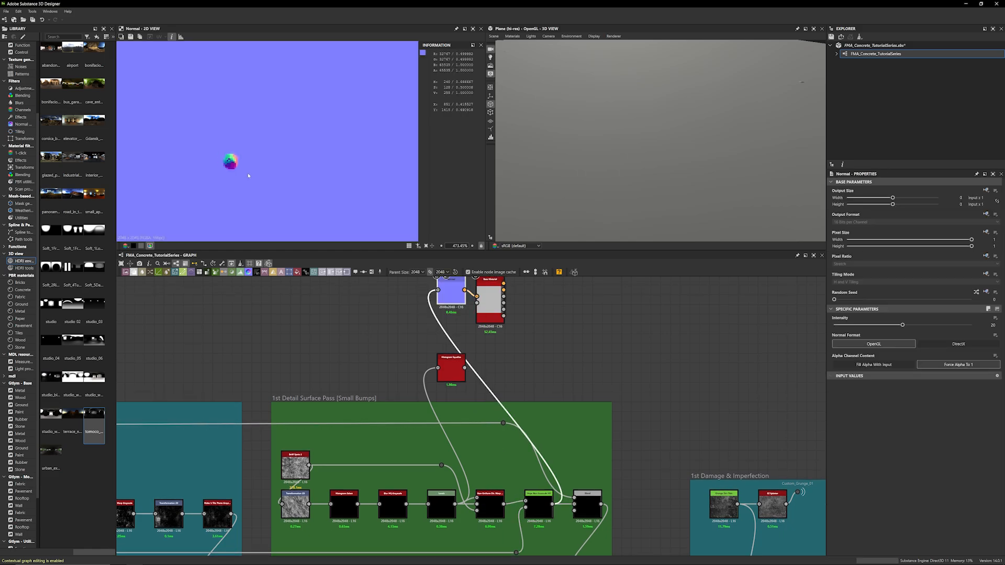
Preview the Blend after Slope Blur, and trace its other input to the Non-Uniform Directional Warp in the 1st Surface Noise Pass frame
middle_drag(570, 390, 516, 336)
double_click(557, 460)
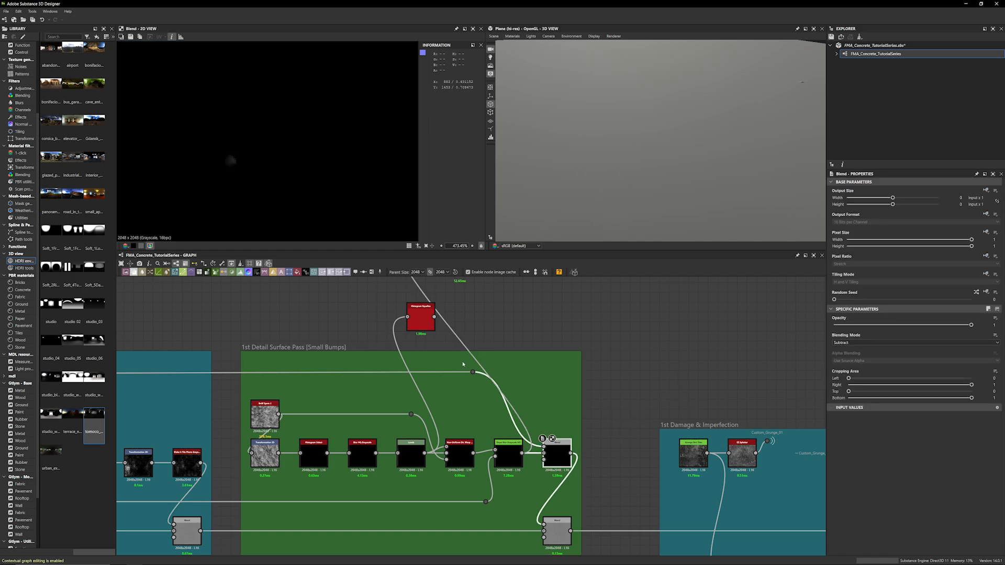
scroll(463, 364, down, 4)
middle_drag(283, 322, 624, 337)
scroll(357, 403, up, 2)
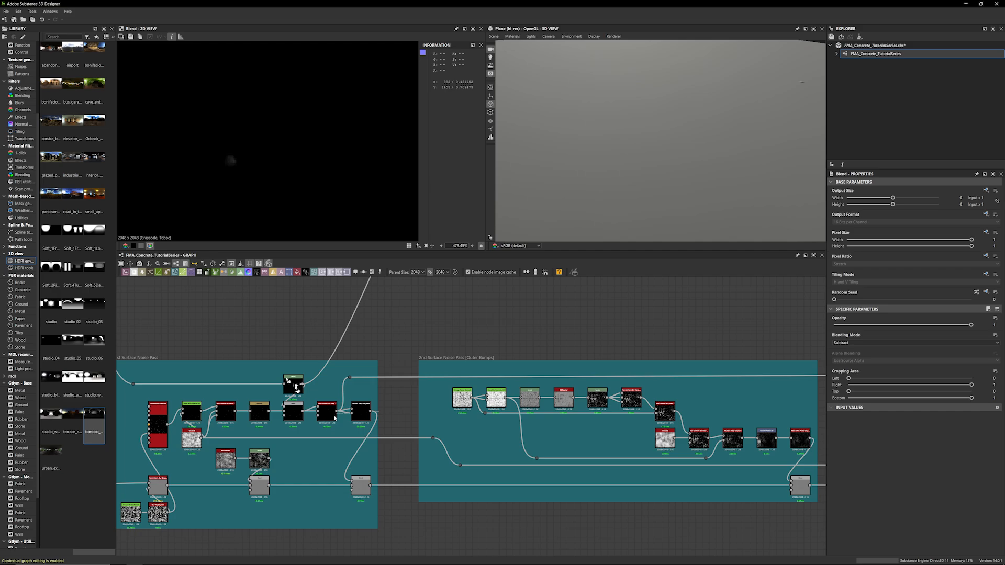
scroll(335, 417, up, 1)
double_click(314, 414)
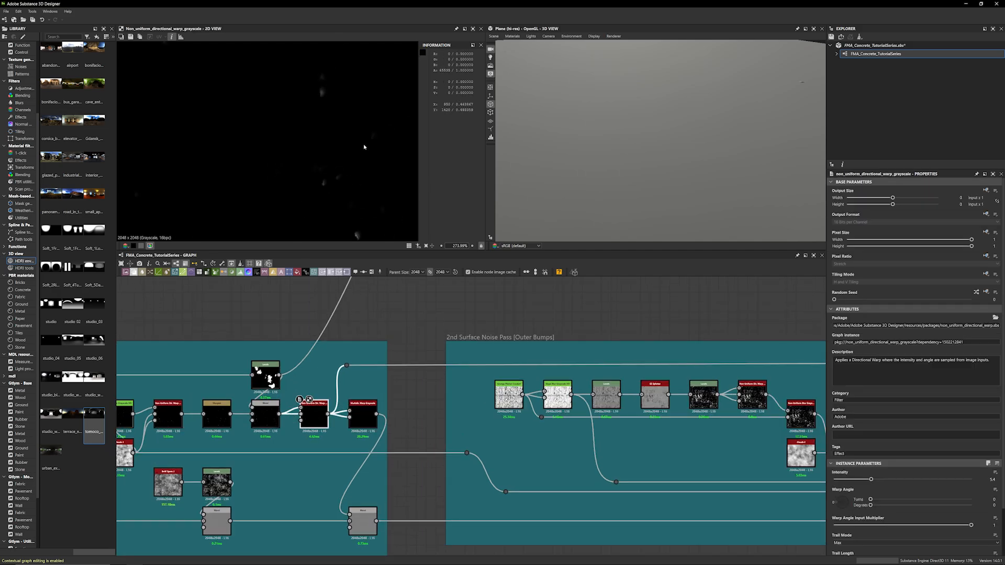
Return to the small-bumps frame and preview the Subtract Blend node that follows Slope Blur Grayscale HD
scroll(783, 294, down, 2)
middle_drag(784, 293, 598, 297)
scroll(500, 307, down, 2)
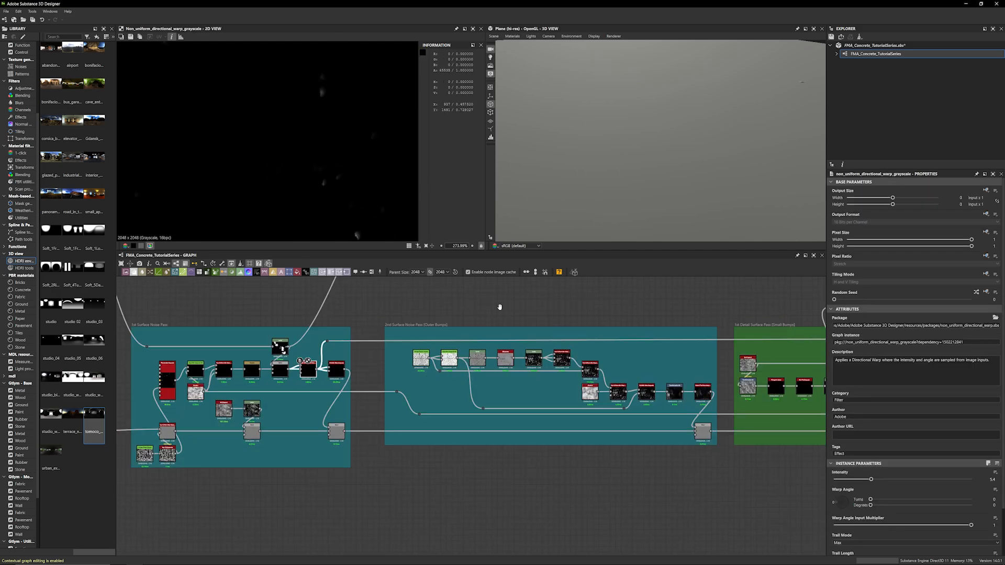
middle_drag(500, 307, 441, 315)
middle_drag(705, 325, 500, 332)
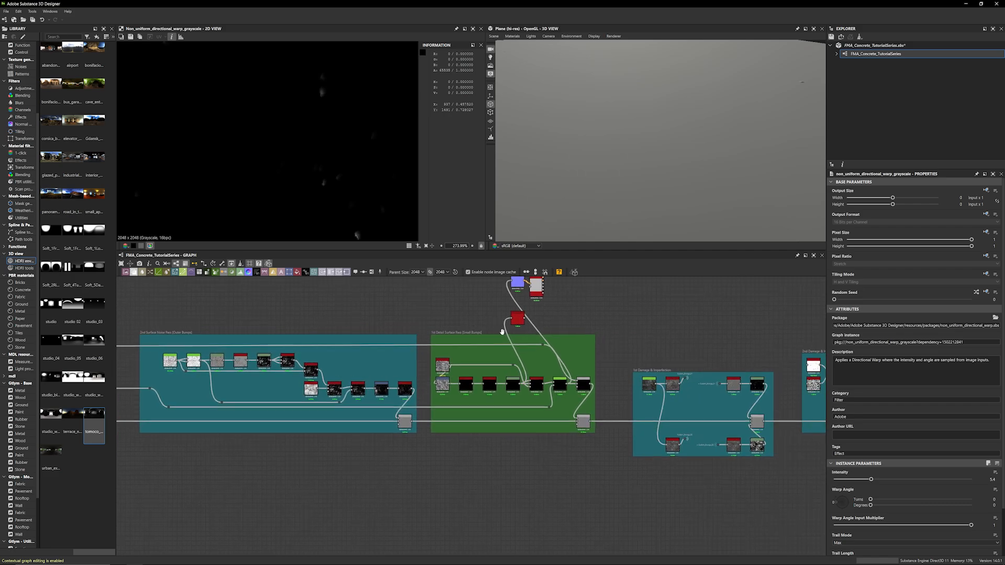
scroll(580, 365, up, 3)
click(585, 401)
double_click(585, 398)
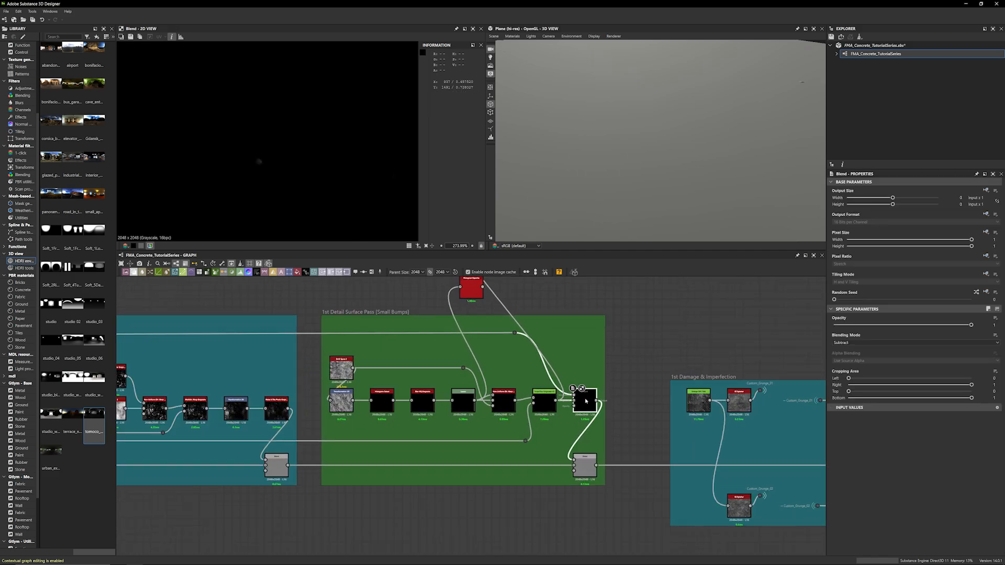
Raise the Histogram Select node's Range to 0.13 in the small-bumps frame and view the whole resulting mask
scroll(412, 410, up, 2)
click(382, 401)
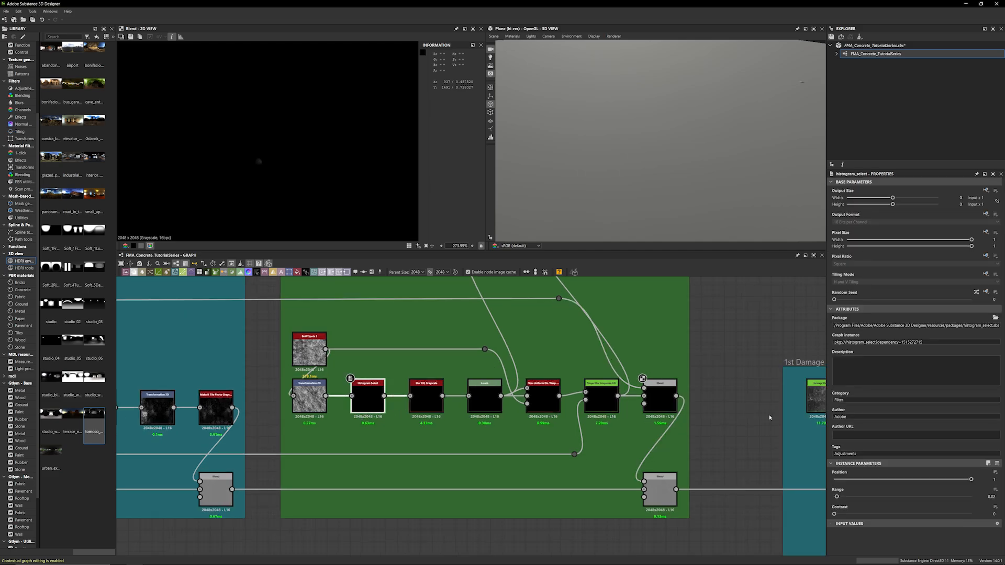
drag(838, 498, 840, 498)
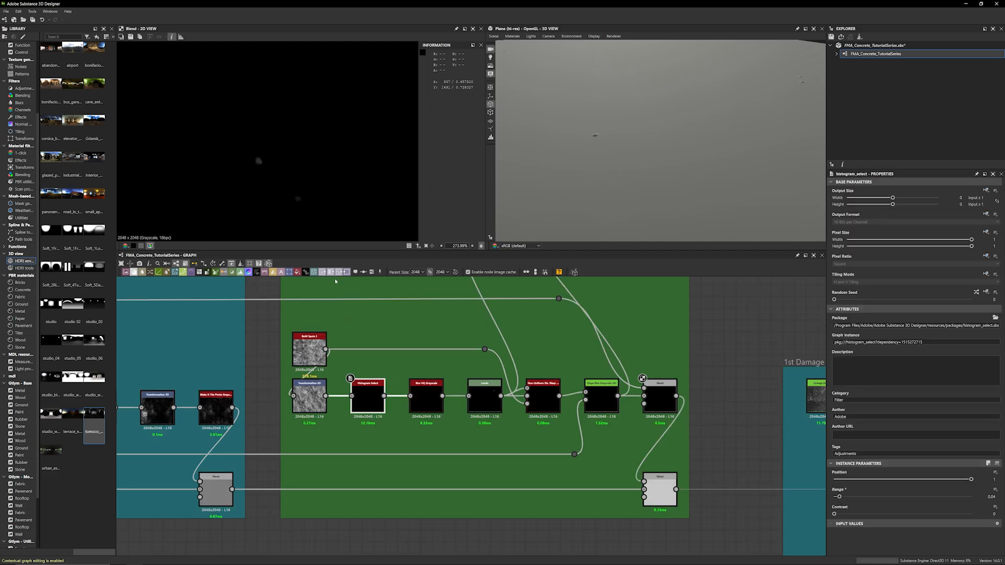
scroll(305, 160, down, 2)
key(f)
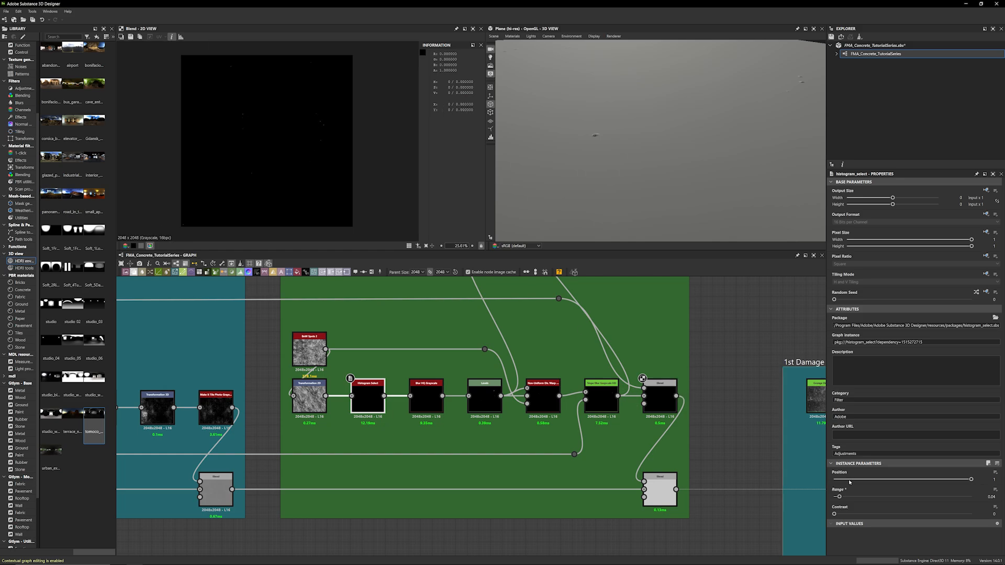
drag(839, 496, 851, 496)
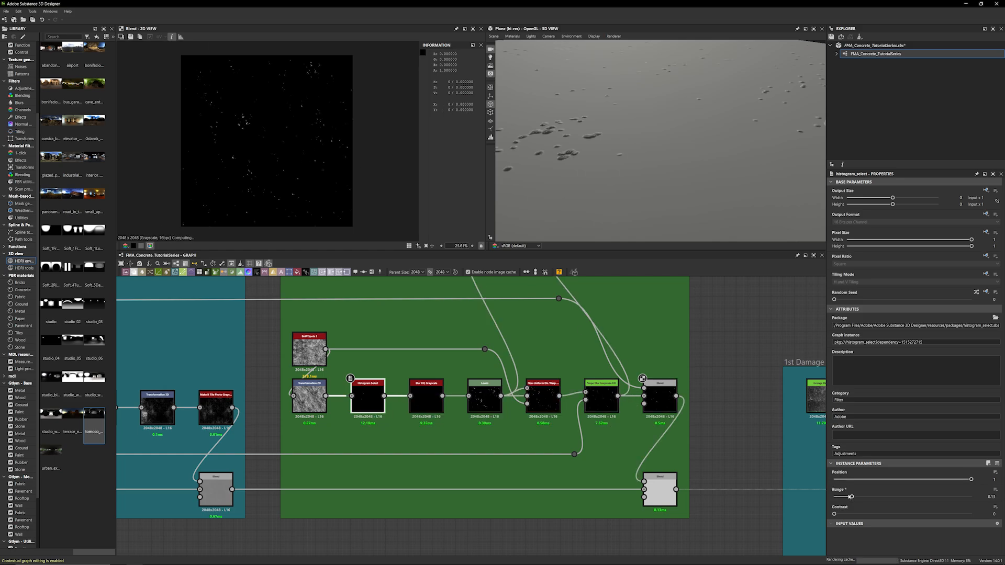
scroll(217, 127, up, 5)
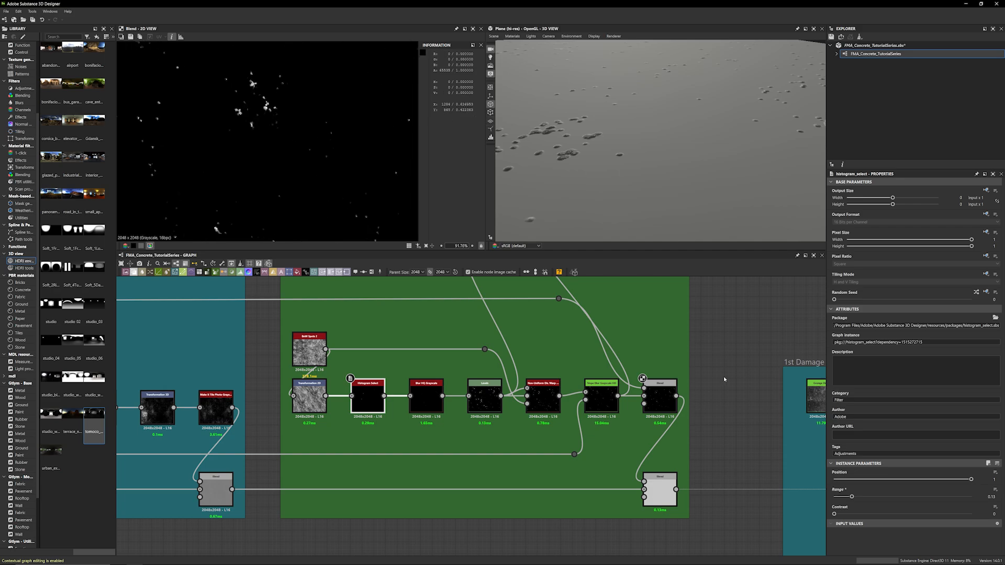
Preview the Subtract Blend that follows Slope Blur Grayscale HD, with the complete texture fitted in the 2D view
middle_drag(691, 383, 648, 407)
click(617, 422)
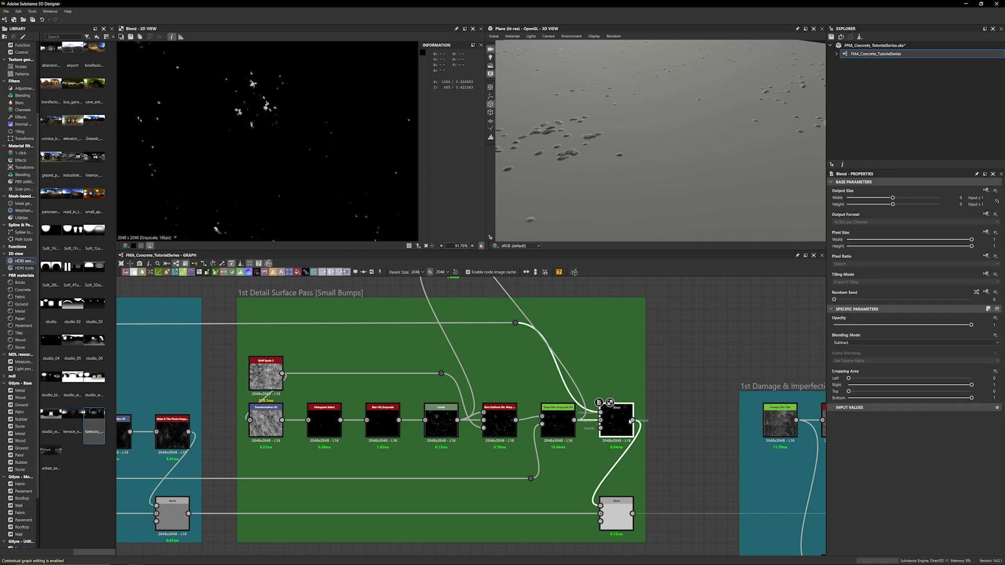
key(f)
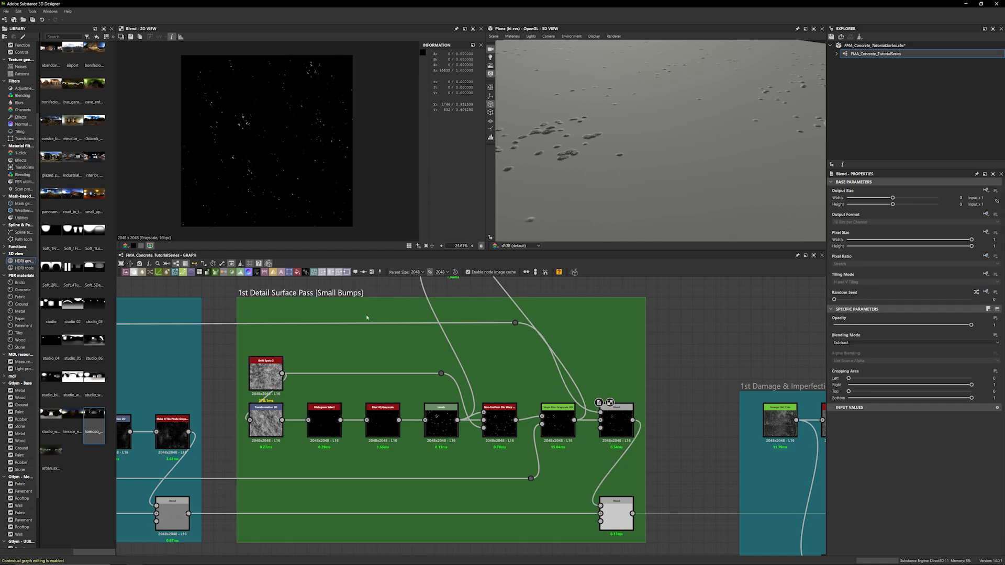
double_click(564, 423)
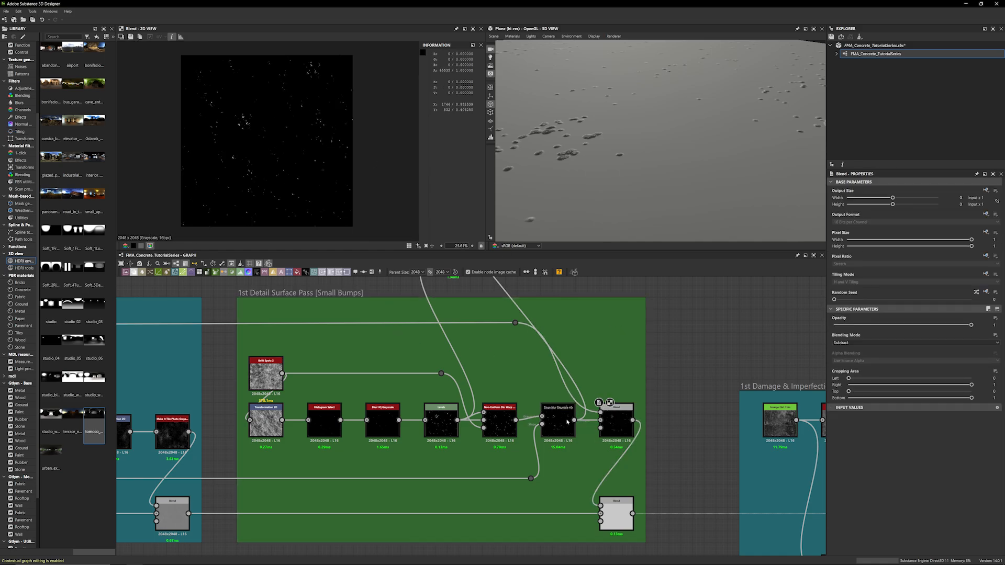
double_click(604, 423)
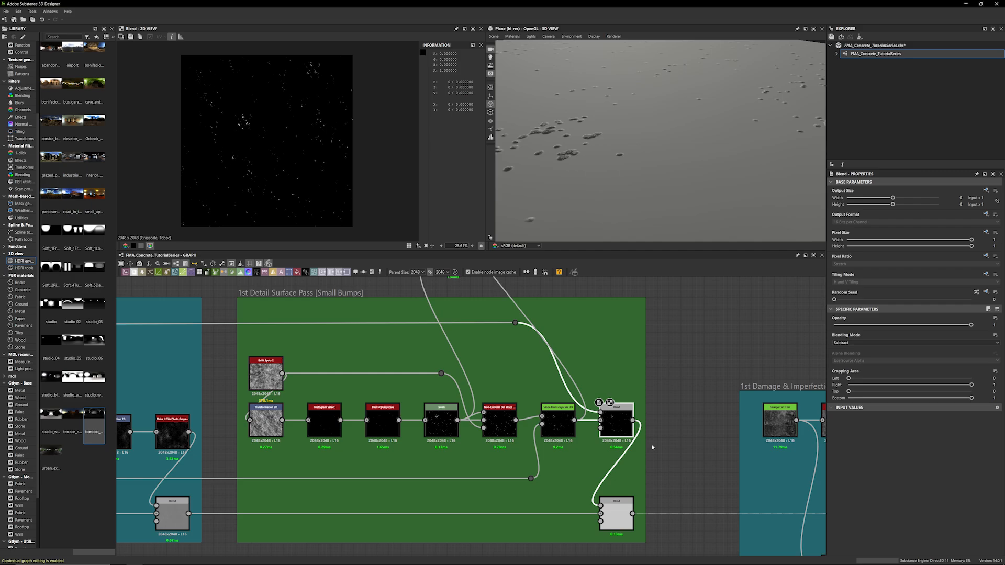
Move the Normal node, its material node and the red node above them clear of the small-bumps frame
scroll(681, 404, down, 3)
middle_drag(681, 404, 626, 433)
drag(567, 323, 635, 299)
drag(494, 347, 627, 353)
Preview the Screen Blend that merges the small bumps into the main height chain
double_click(598, 489)
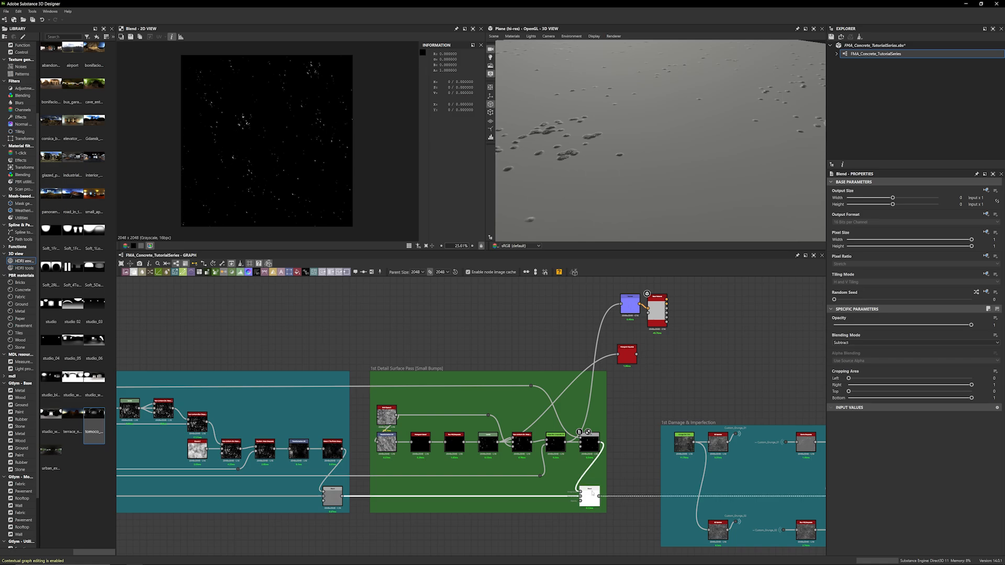
middle_drag(648, 384, 648, 368)
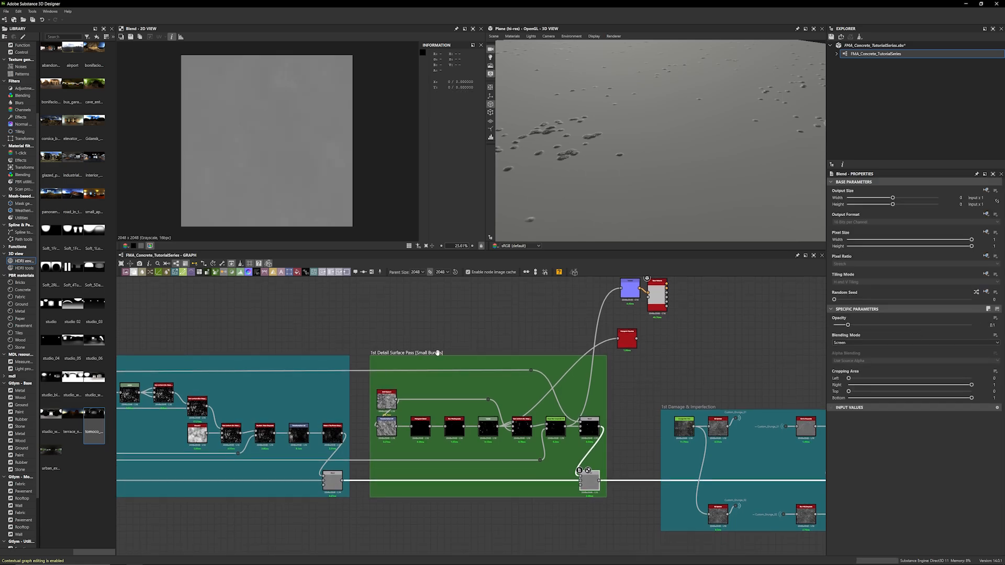
click(530, 323)
middle_drag(492, 327, 434, 343)
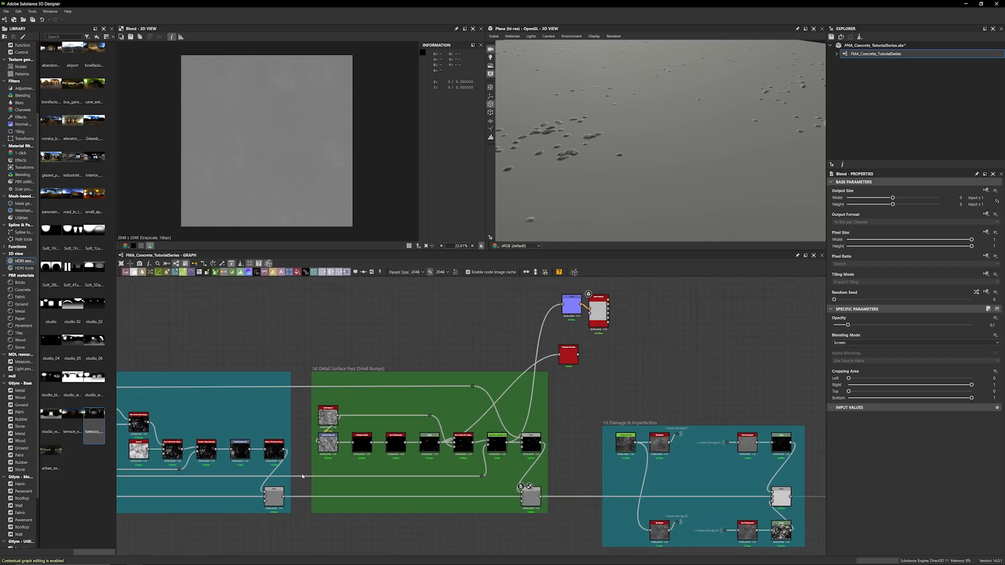
Feed the Normal node from the preceding frame's output Blend and from the small-bumps Screen Blend, comparing both surfaces in 3D
drag(283, 496, 562, 305)
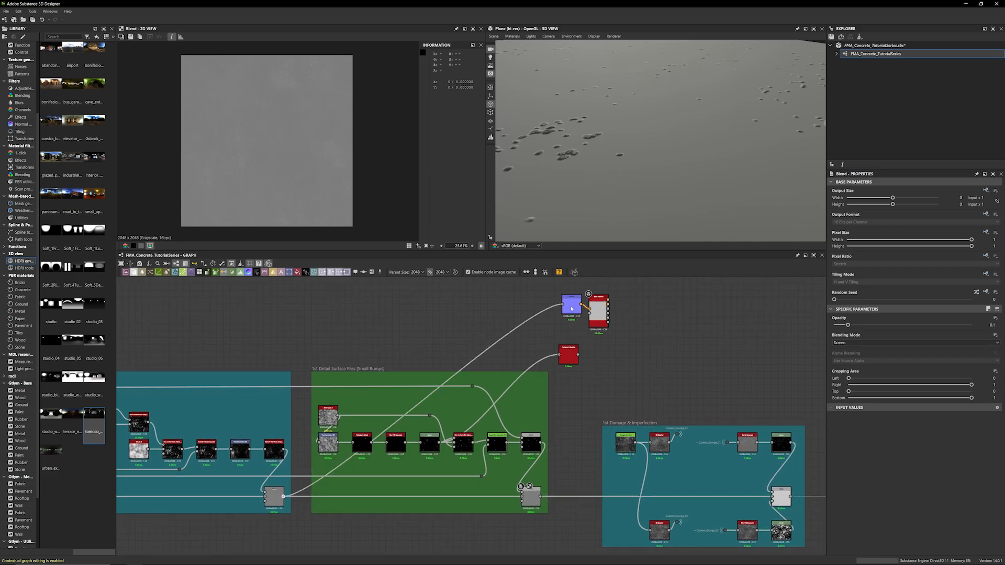
drag(540, 497, 562, 305)
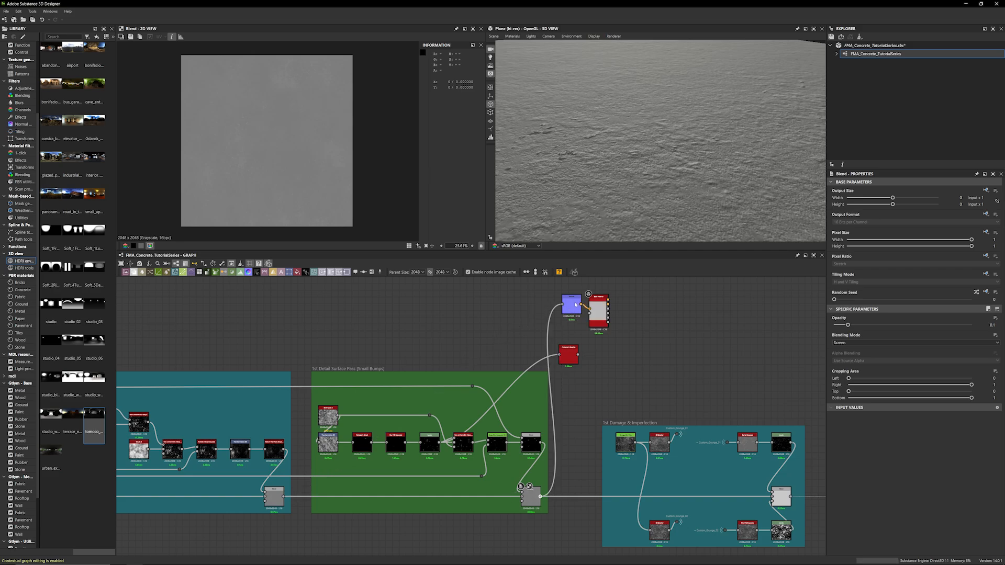
drag(580, 208, 589, 156)
scroll(657, 187, up, 6)
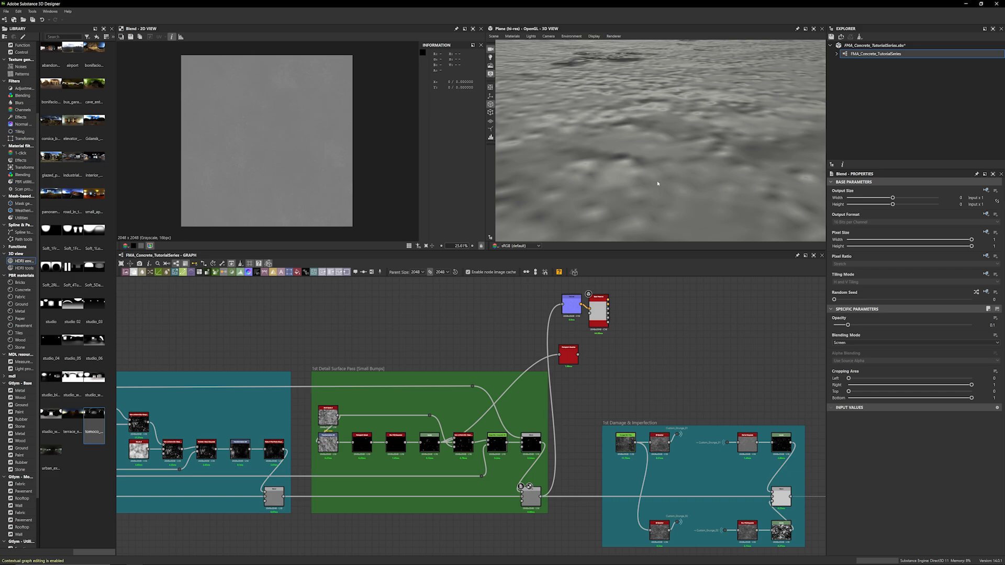
scroll(658, 187, down, 2)
scroll(658, 183, down, 5)
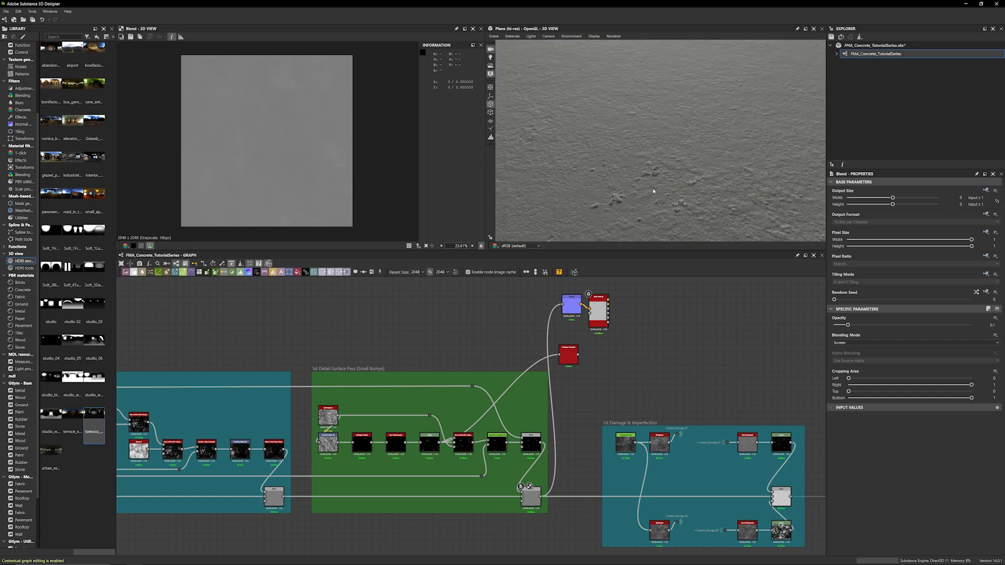
middle_drag(644, 186, 625, 178)
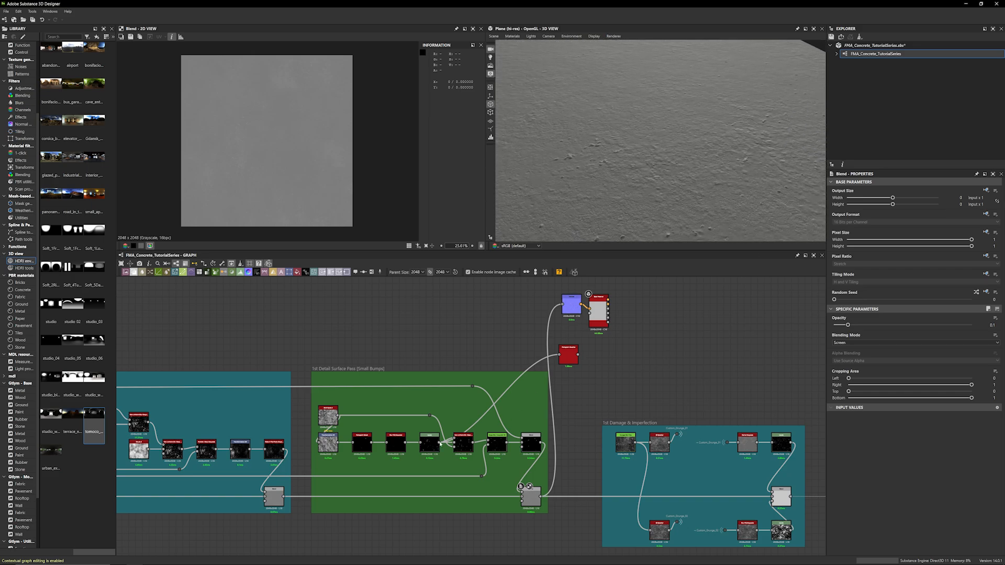
Set the Histogram Select node's Range to 0.05 and inspect the sparser bumps on the 3D plane
click(359, 448)
click(989, 497)
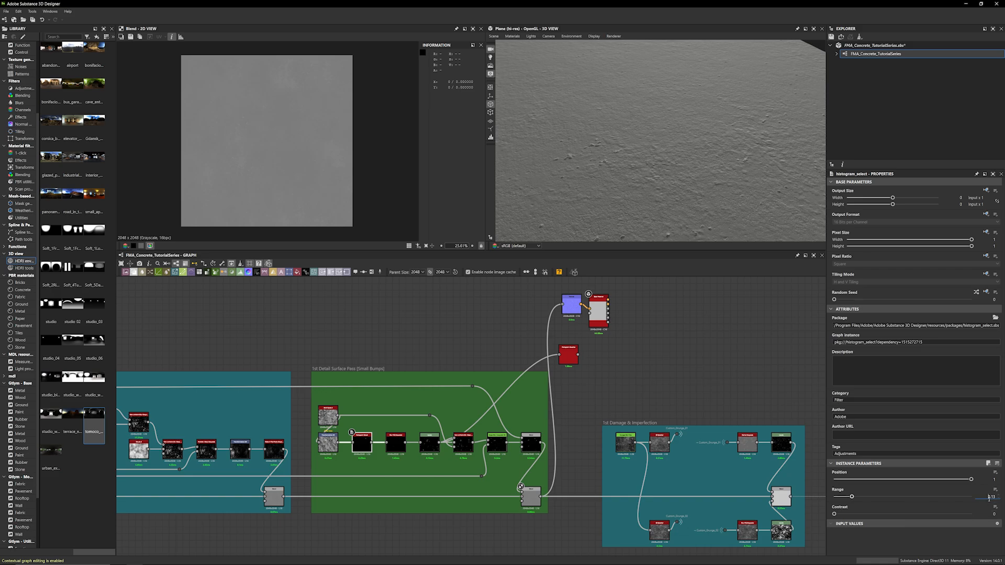
text(0.05)
key(Return)
scroll(610, 186, up, 5)
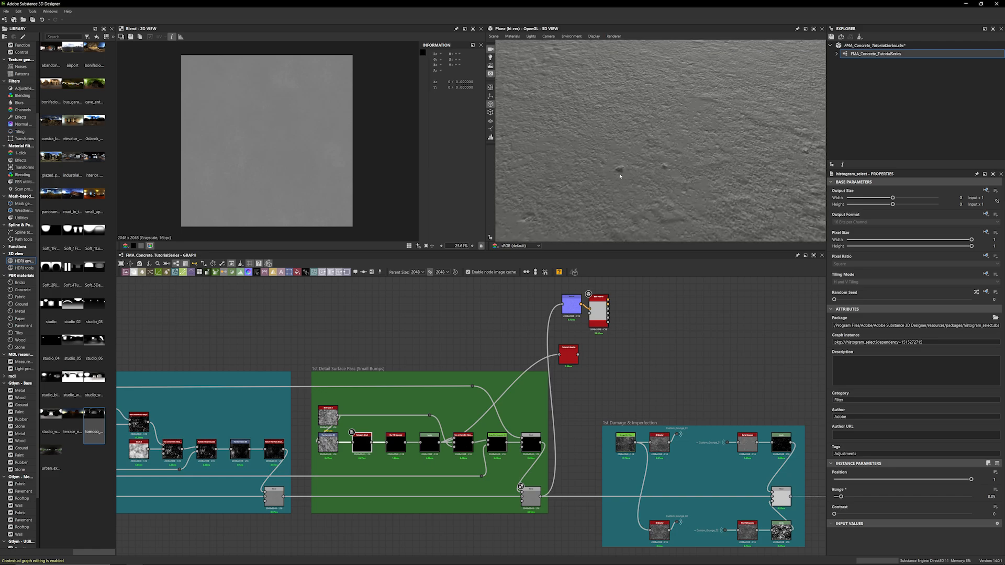
scroll(622, 170, down, 5)
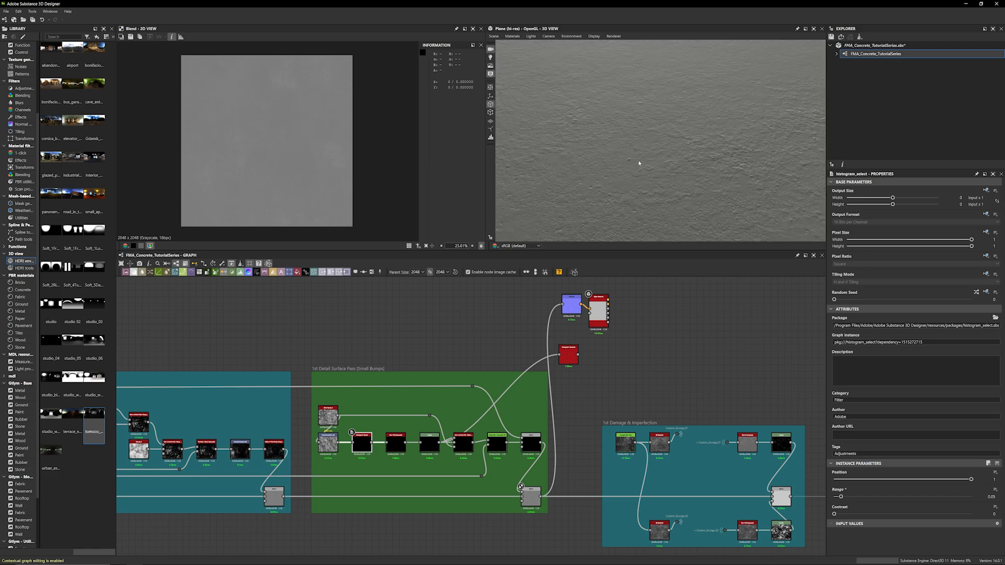
scroll(654, 162, down, 2)
scroll(680, 164, down, 2)
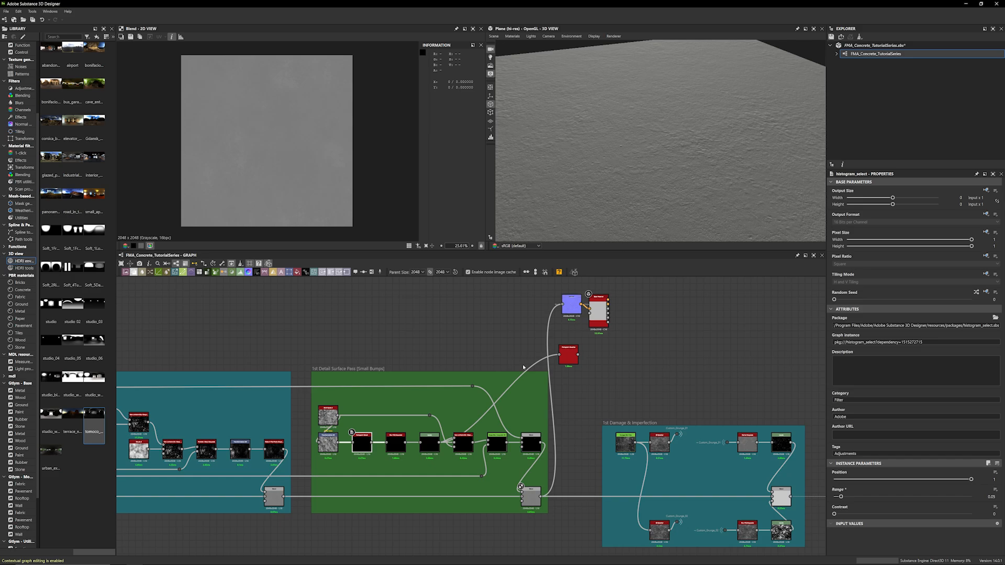
Switch the Normal input to the preceding frame's output Blend and back to the small-bumps Screen Blend, comparing the surface detail
drag(286, 493, 563, 305)
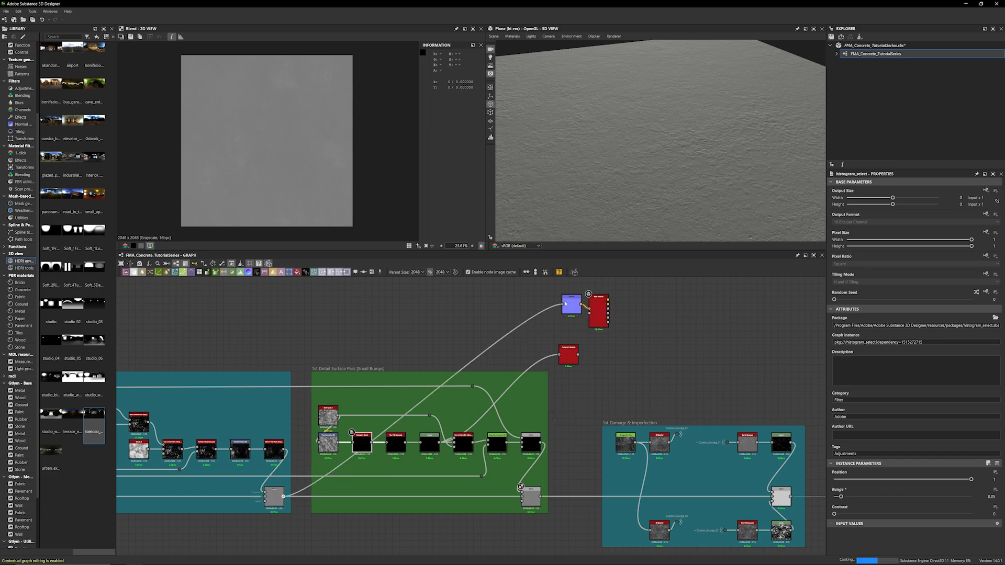
scroll(634, 199, up, 4)
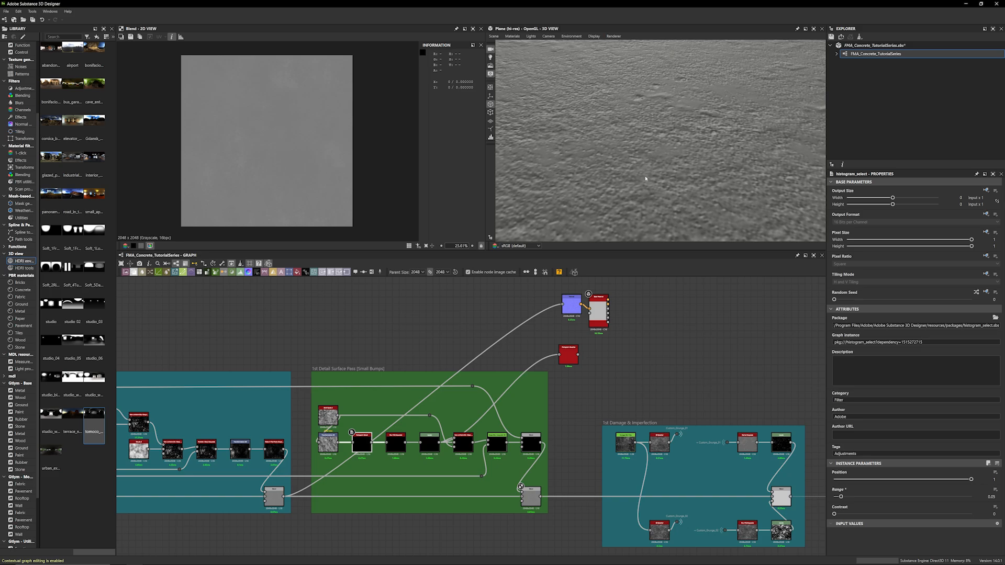
drag(541, 496, 576, 298)
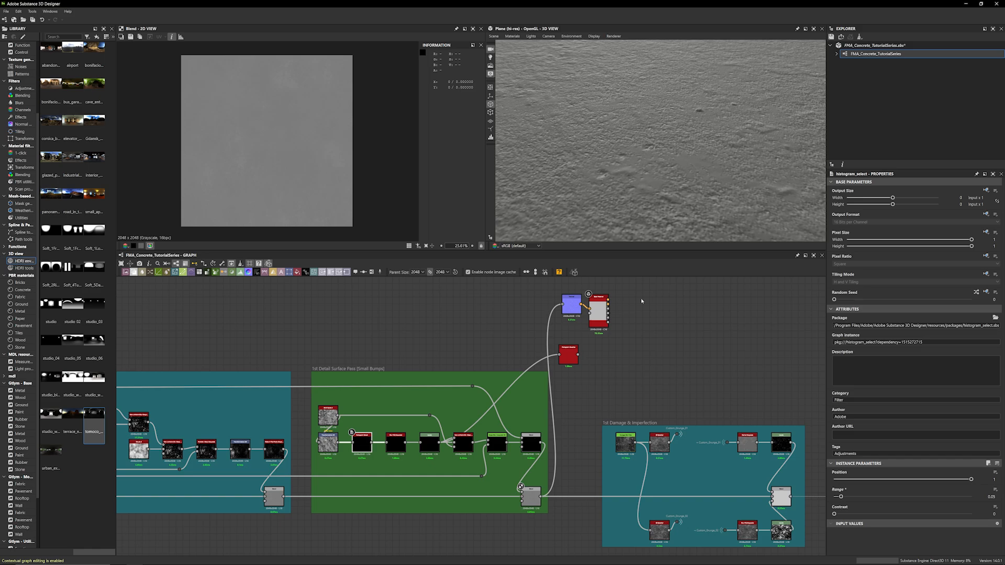
Move the Normal, material and red nodes above the 1st Damage & Imperfection frame
scroll(469, 346, down, 4)
middle_drag(469, 324, 442, 321)
scroll(528, 350, up, 3)
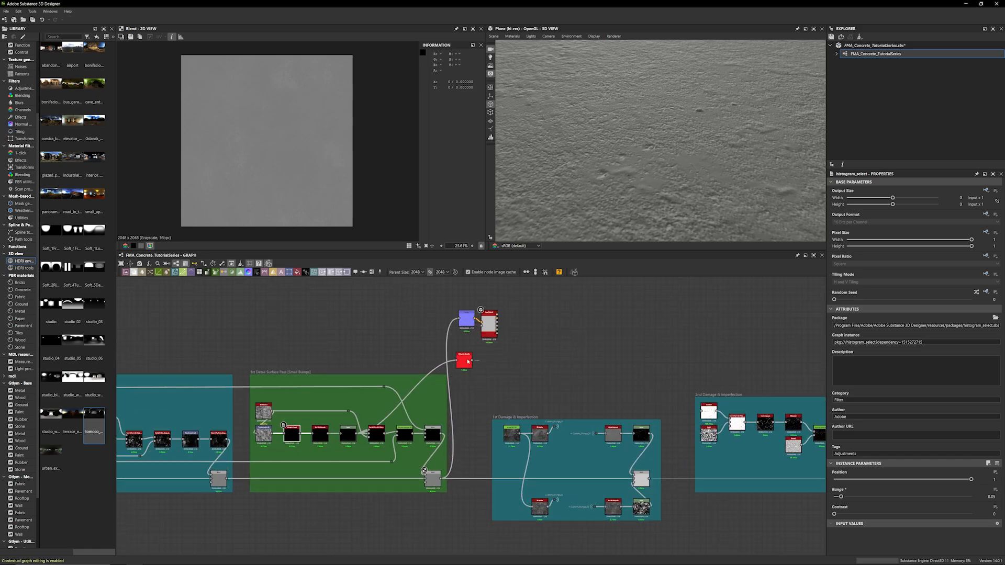
drag(468, 361, 492, 356)
middle_drag(545, 374, 498, 379)
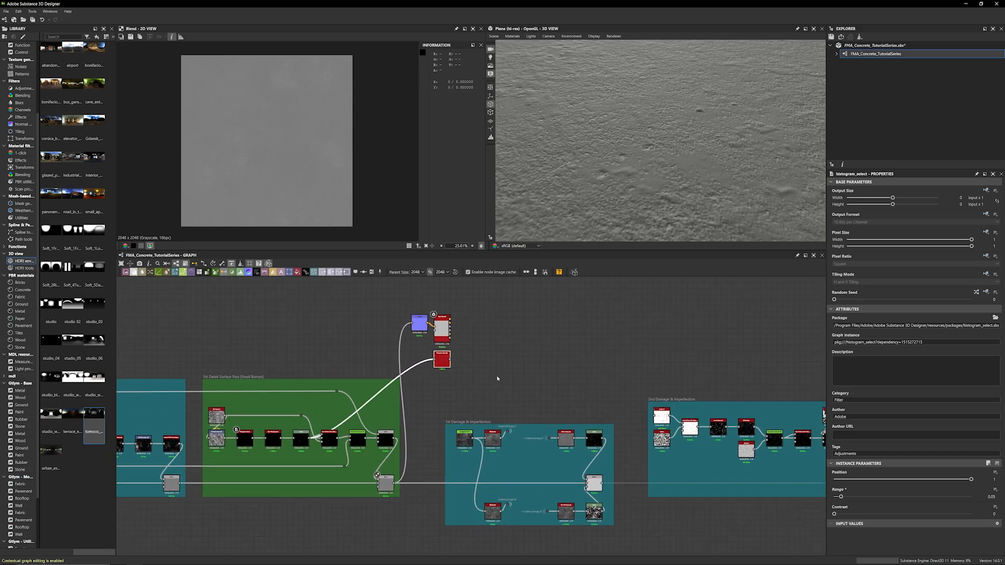
drag(508, 379, 599, 315)
click(478, 365)
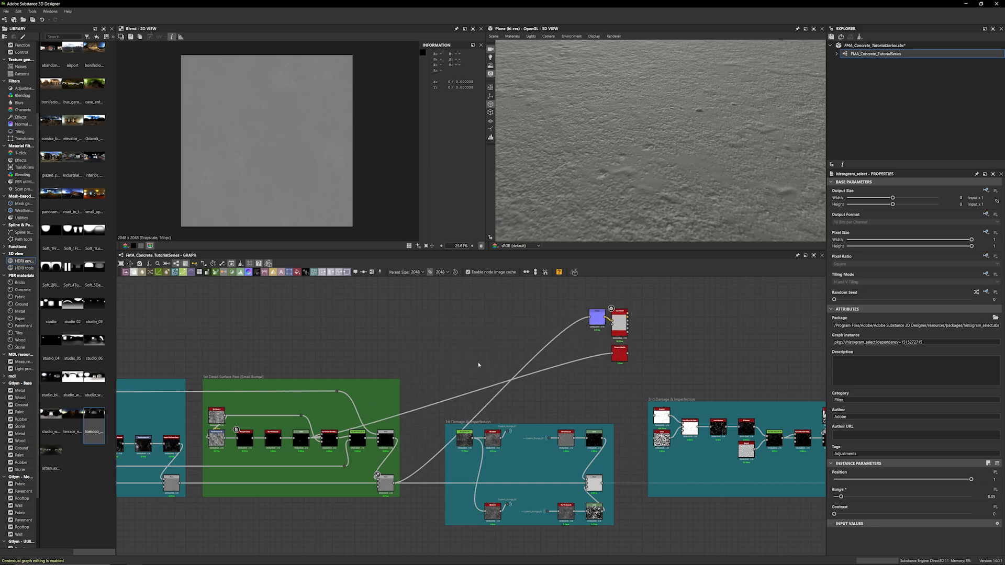
Examine the concrete surface in 3D and select the 1st Damage & Imperfection frame to view its nodes and properties
middle_drag(441, 328, 392, 285)
scroll(471, 340, up, 2)
middle_drag(492, 361, 471, 328)
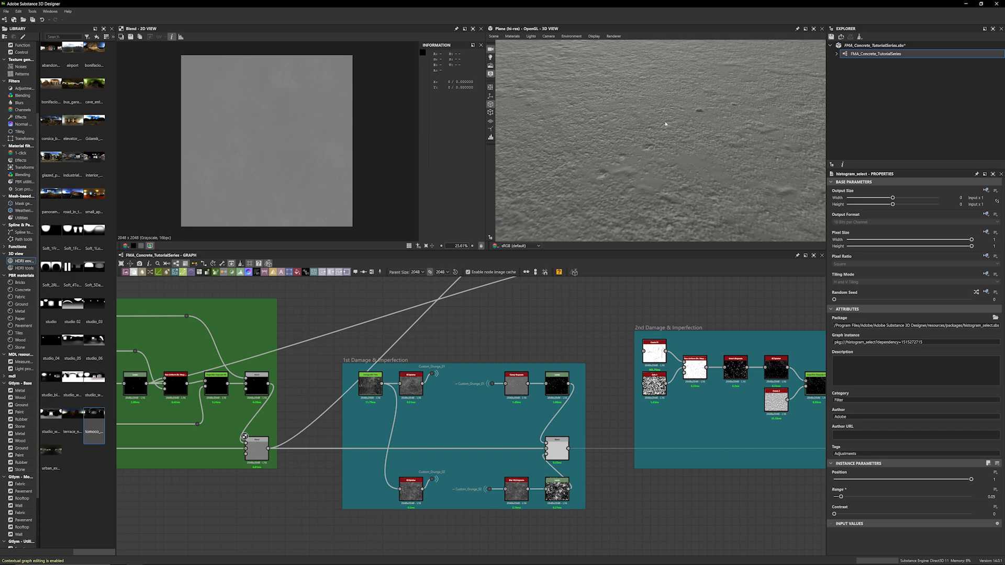
scroll(660, 128, down, 5)
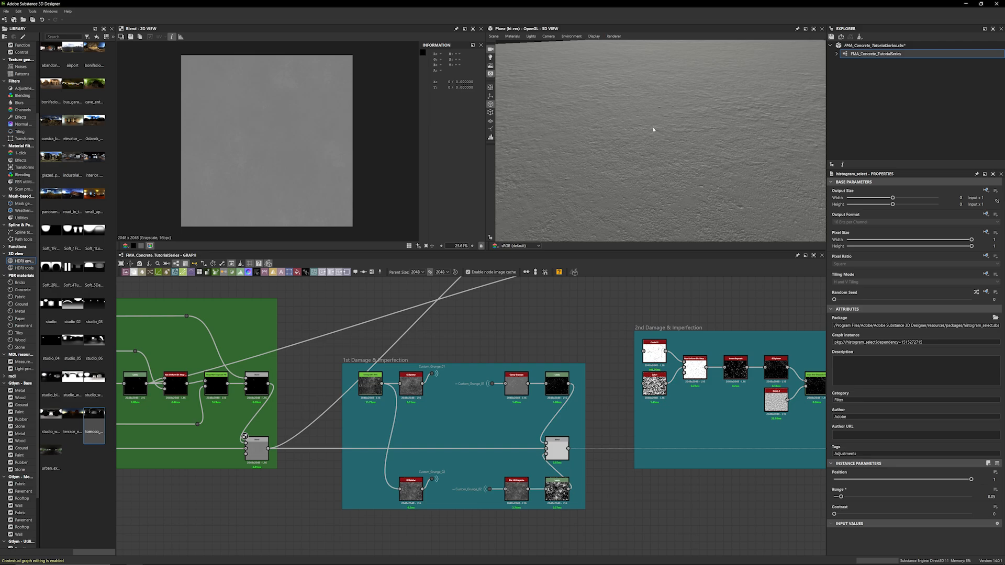
scroll(475, 441, up, 3)
click(493, 295)
scroll(485, 298, down, 2)
click(468, 289)
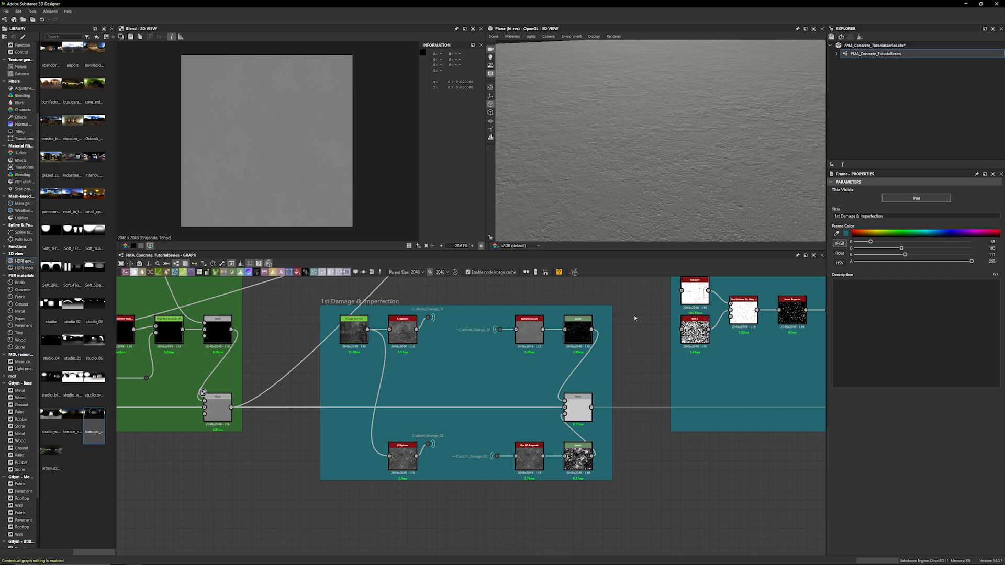
middle_drag(607, 318, 618, 325)
scroll(446, 338, up, 2)
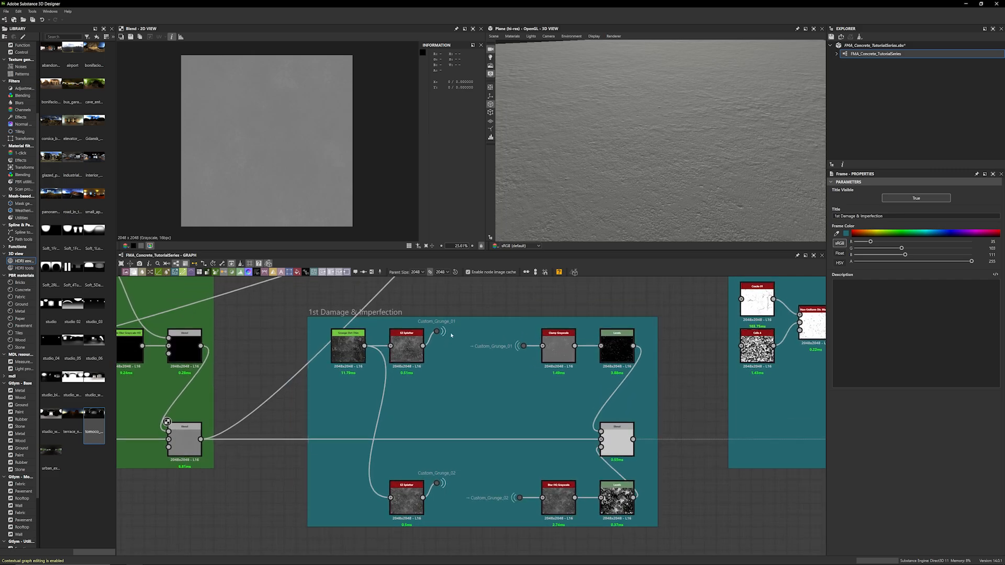
Preview the upper EZSplatter node and trace its Custom_Grunge_01 portal to the receiving dot in the same frame
click(436, 331)
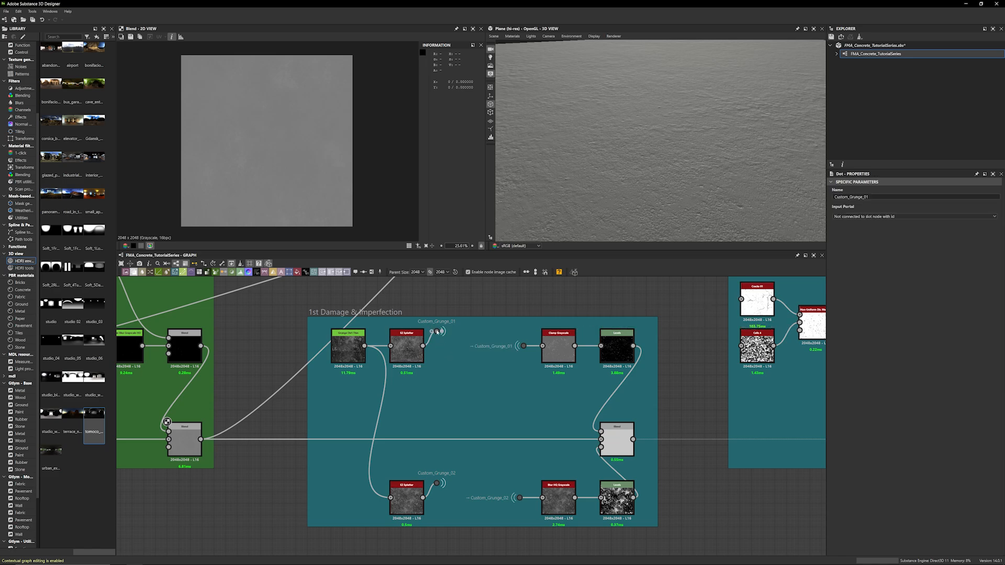
click(418, 354)
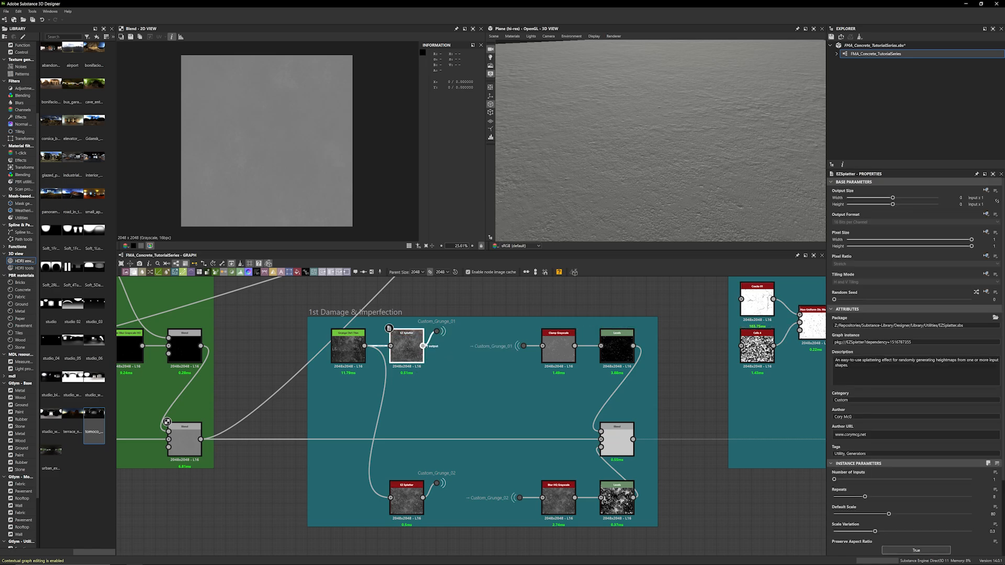
double_click(414, 343)
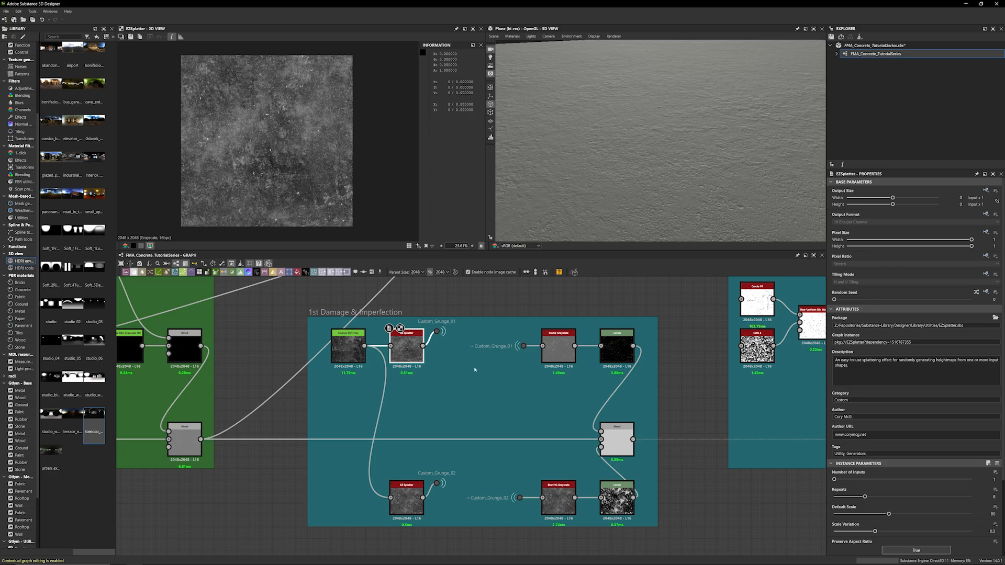
click(523, 346)
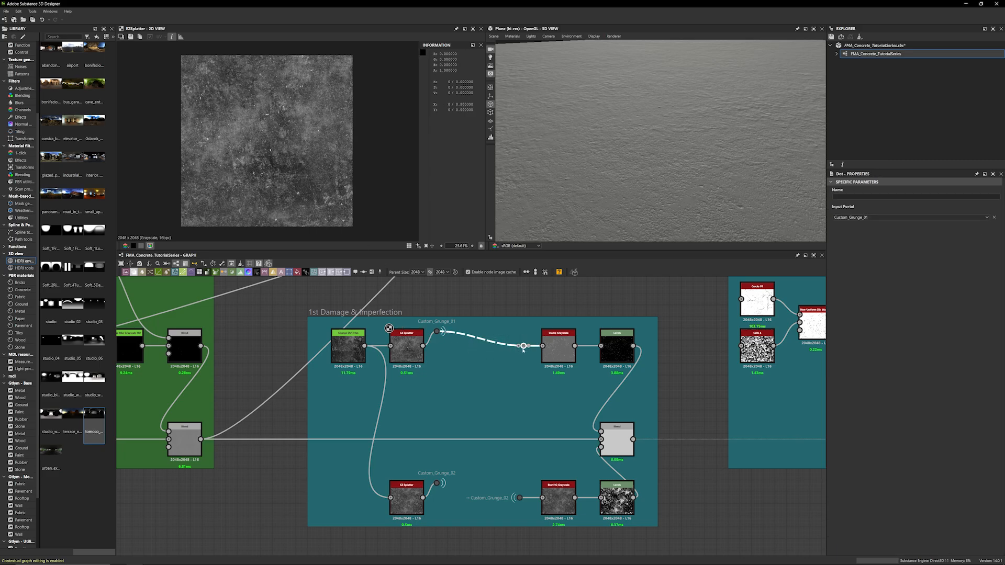
Trace the links leaving the Custom_Grunge_01 portal and preview the source Grunge Dirt Thin node
mouse_move(423, 346)
mouse_down()
mouse_move(542, 353)
mouse_move(440, 357)
mouse_up()
drag(447, 351, 431, 329)
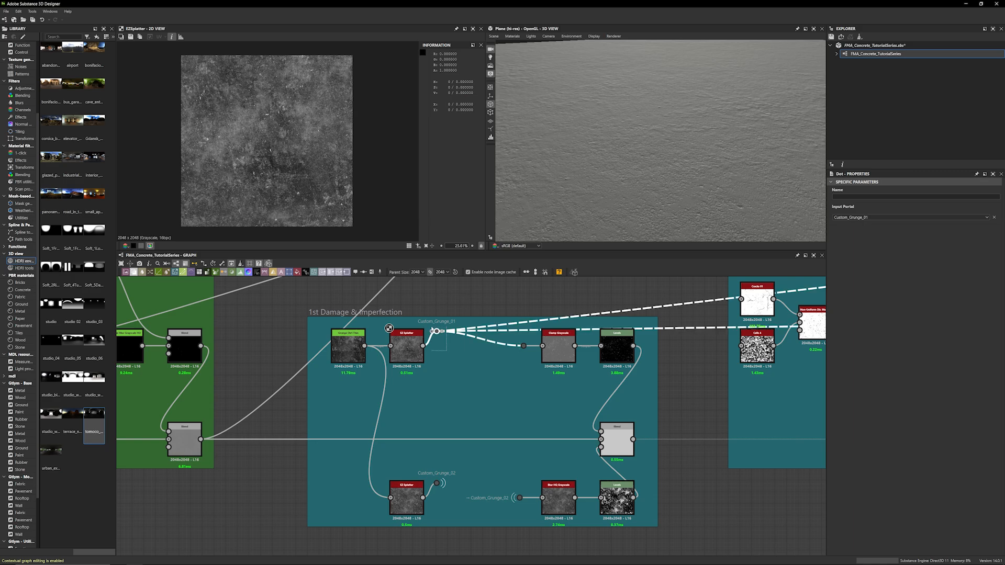
double_click(347, 349)
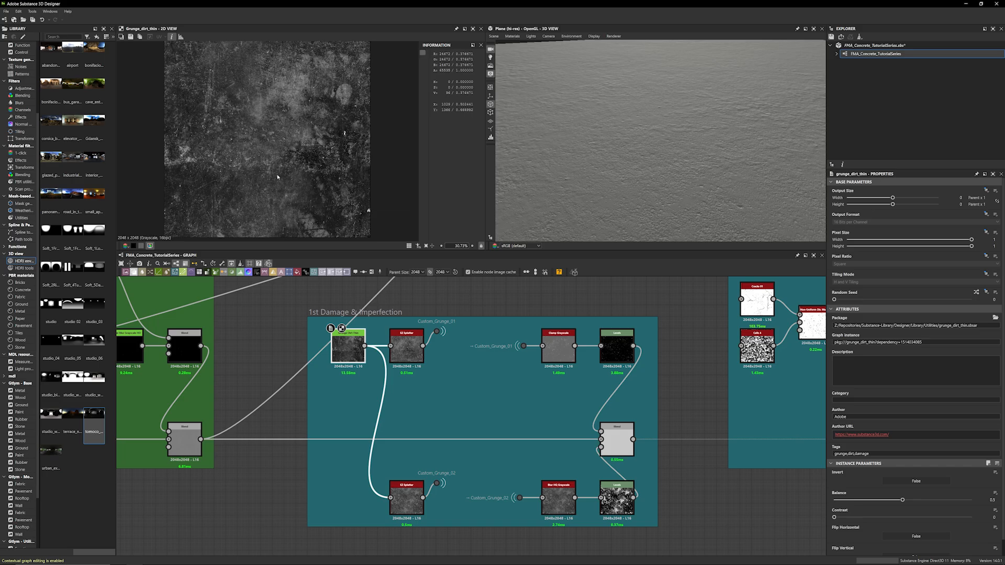
scroll(291, 338, up, 5)
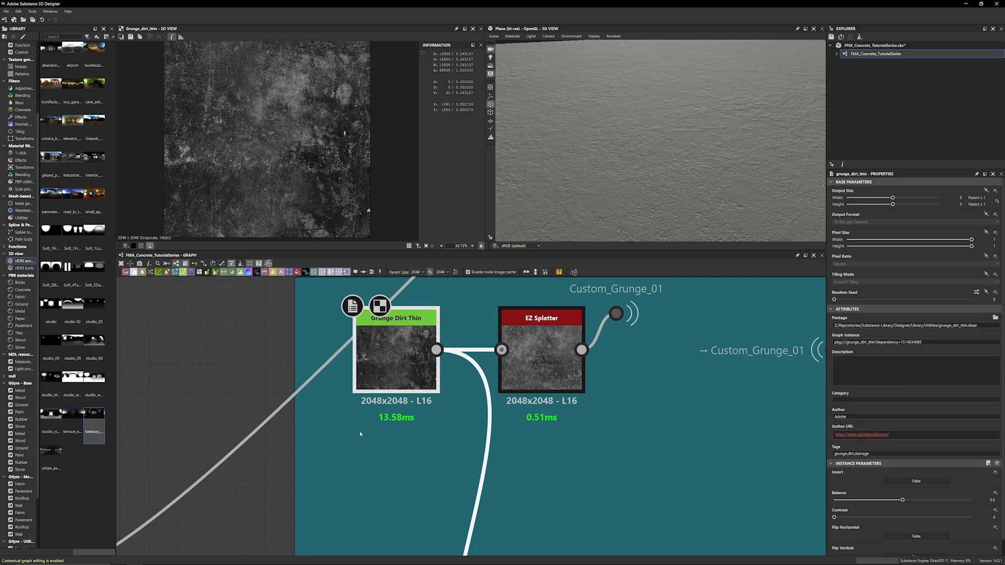
scroll(312, 444, down, 5)
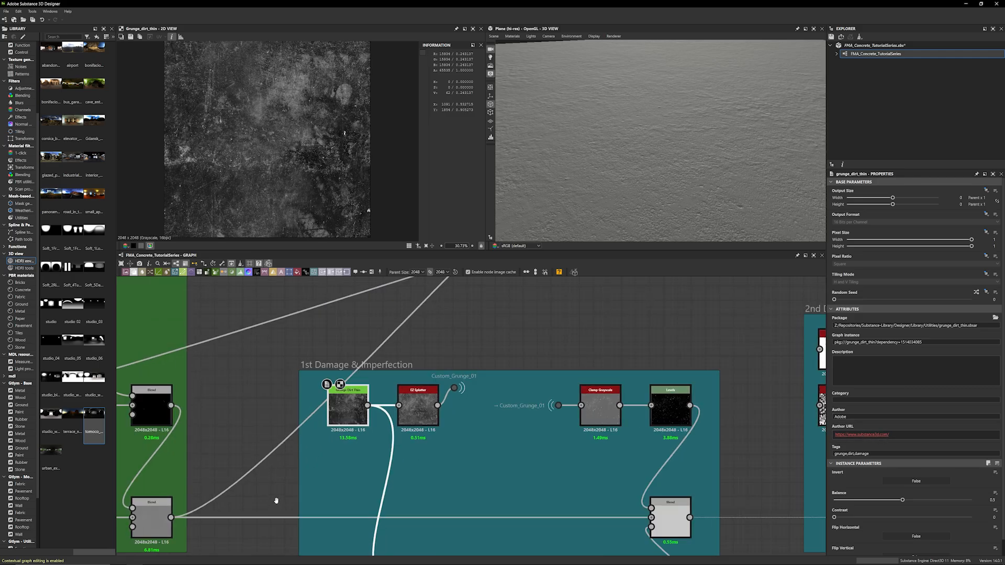
Compare the outputs of the upper and lower EZ Splatter nodes by previewing them alternately
double_click(413, 364)
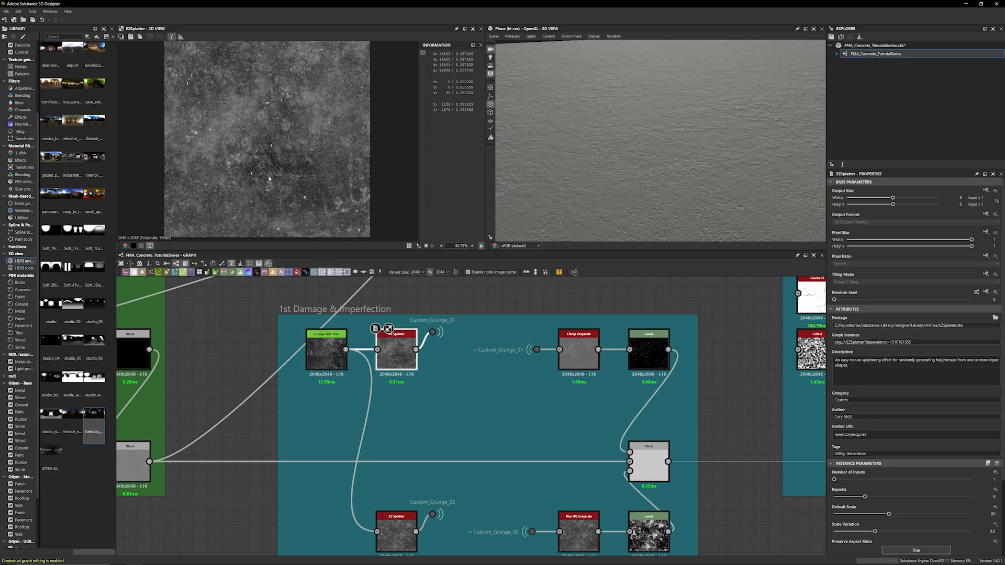
double_click(399, 541)
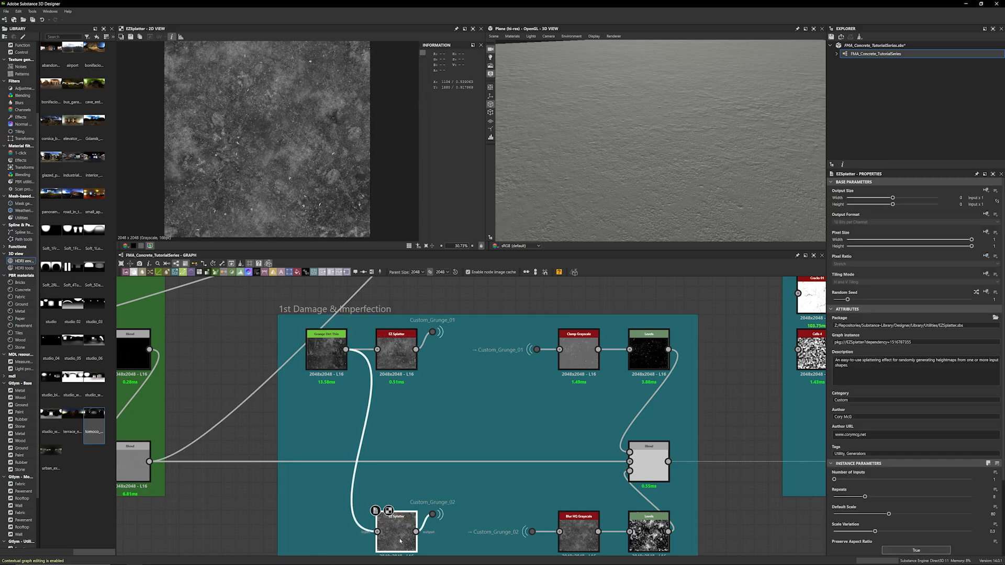
double_click(399, 350)
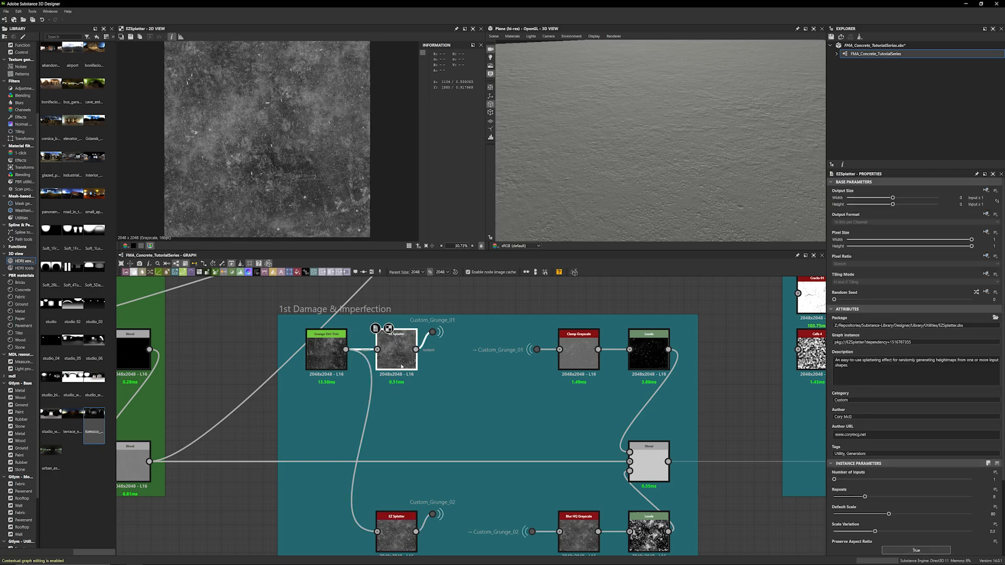
double_click(402, 529)
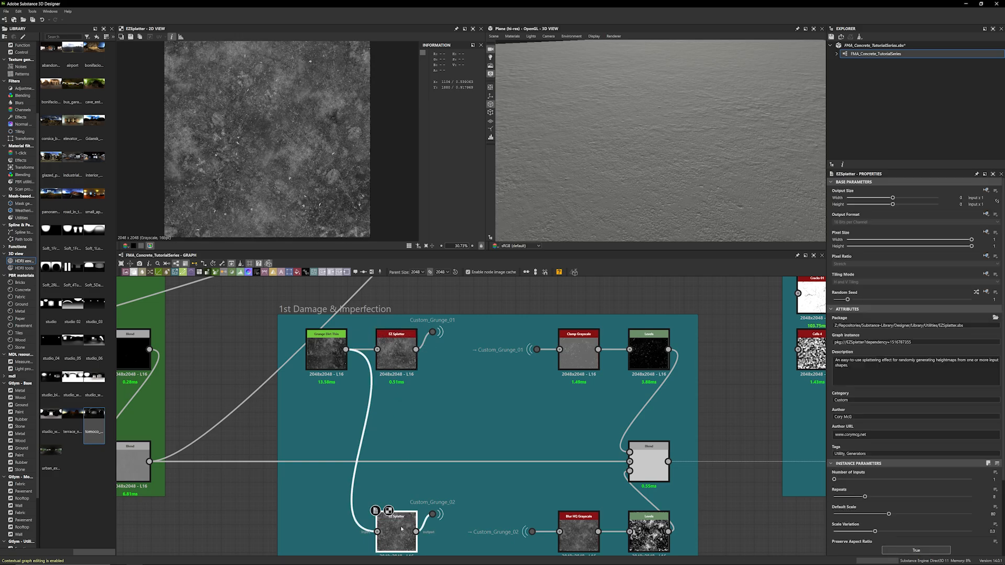
double_click(402, 362)
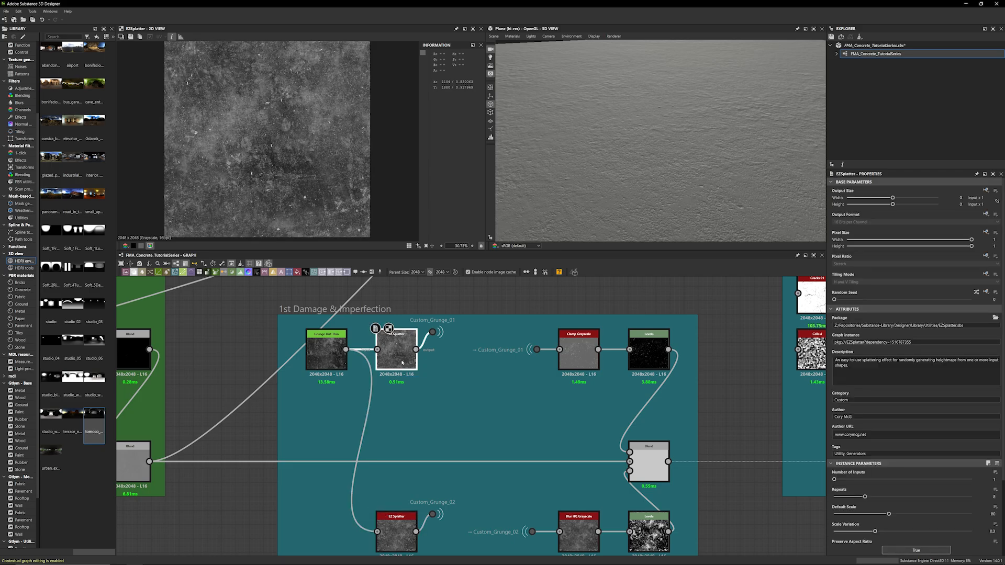
Preview the Clamp Grayscale node up close, followed by the upper Levels node and the Subtract Blend in the same frame
double_click(589, 361)
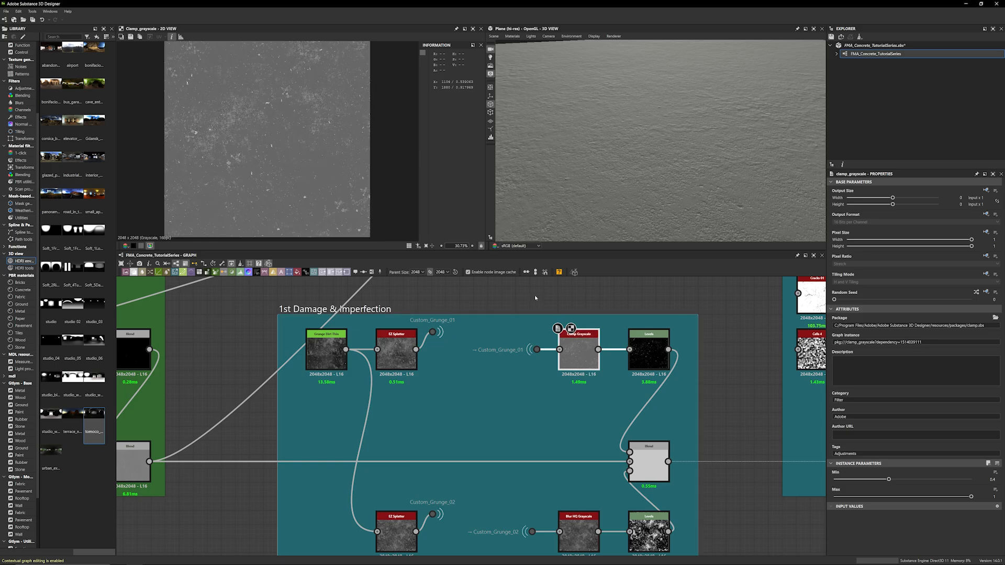
middle_drag(556, 291, 485, 282)
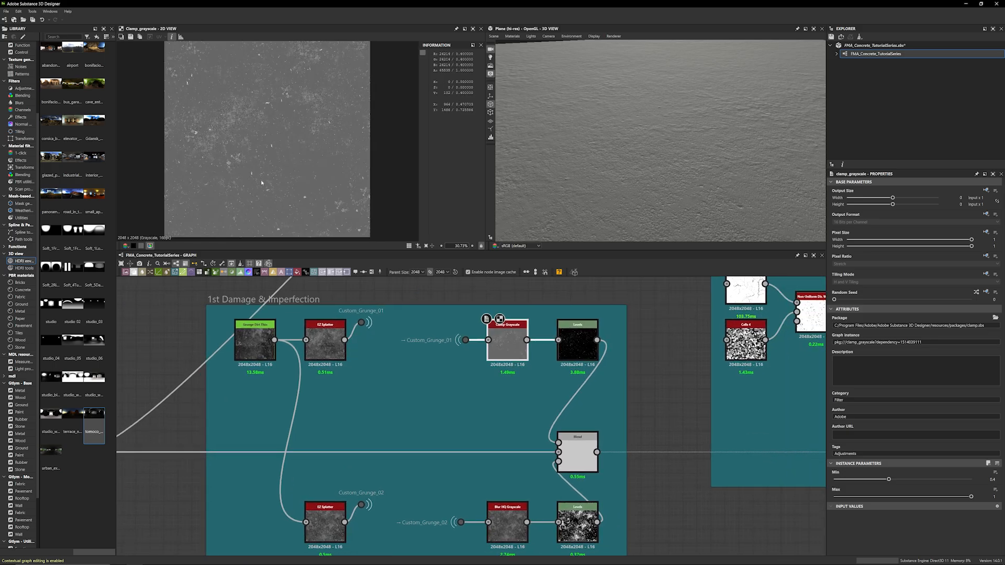
scroll(281, 202, up, 3)
middle_drag(323, 153, 302, 177)
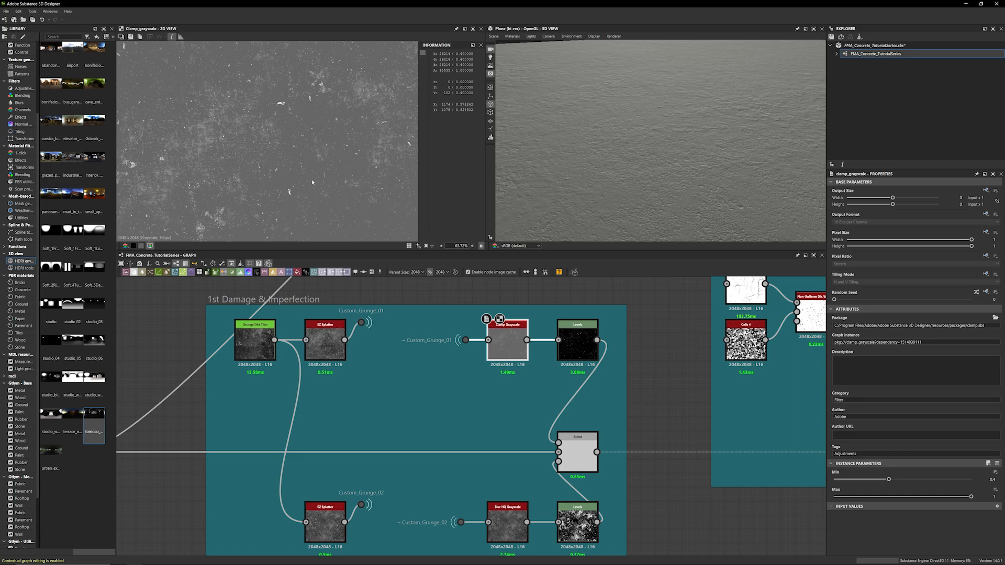
middle_drag(660, 383, 631, 352)
click(565, 335)
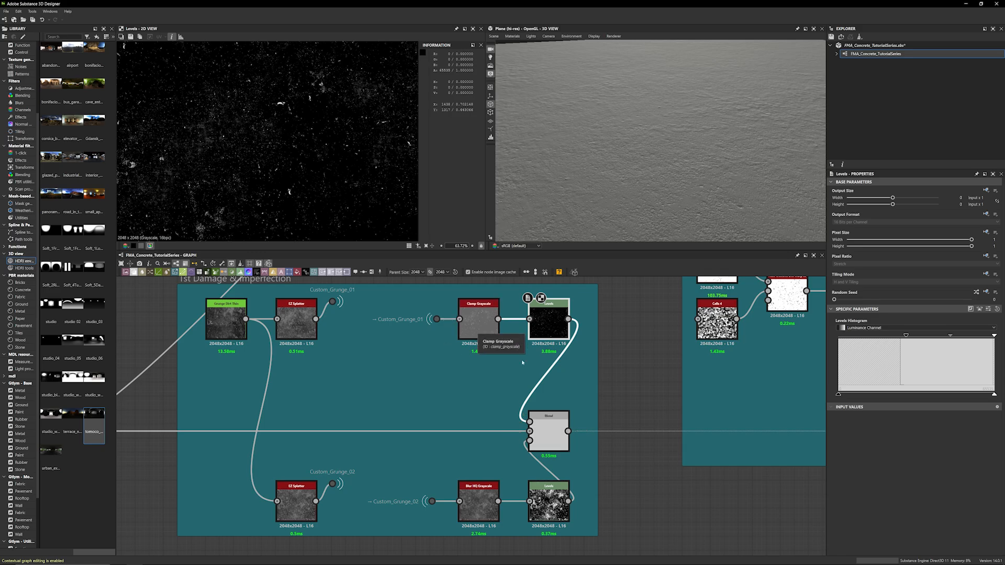
click(558, 434)
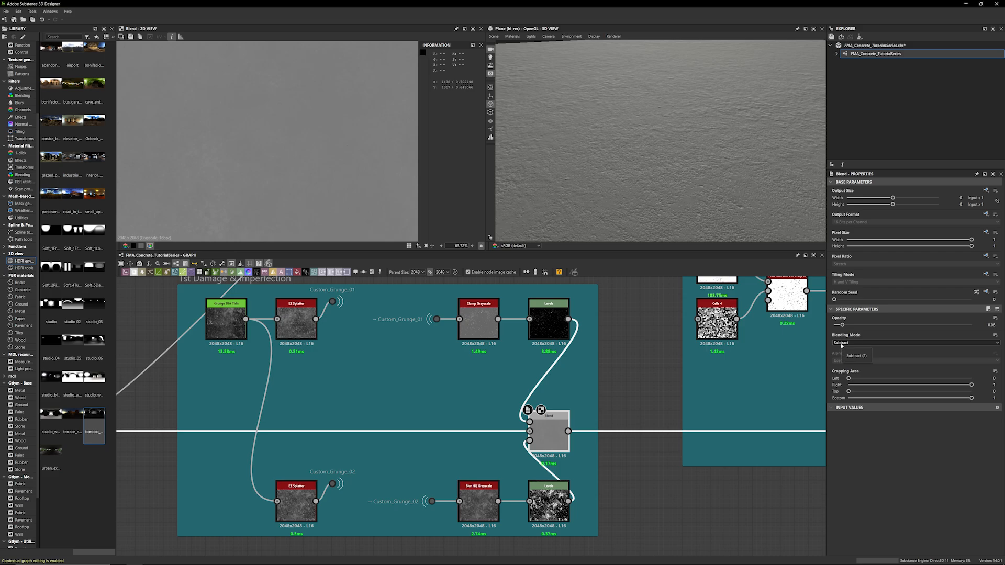
Try feeding Clamp Grayscale straight into the Blend's foreground, and reconnect the upper Levels node in its place
double_click(479, 320)
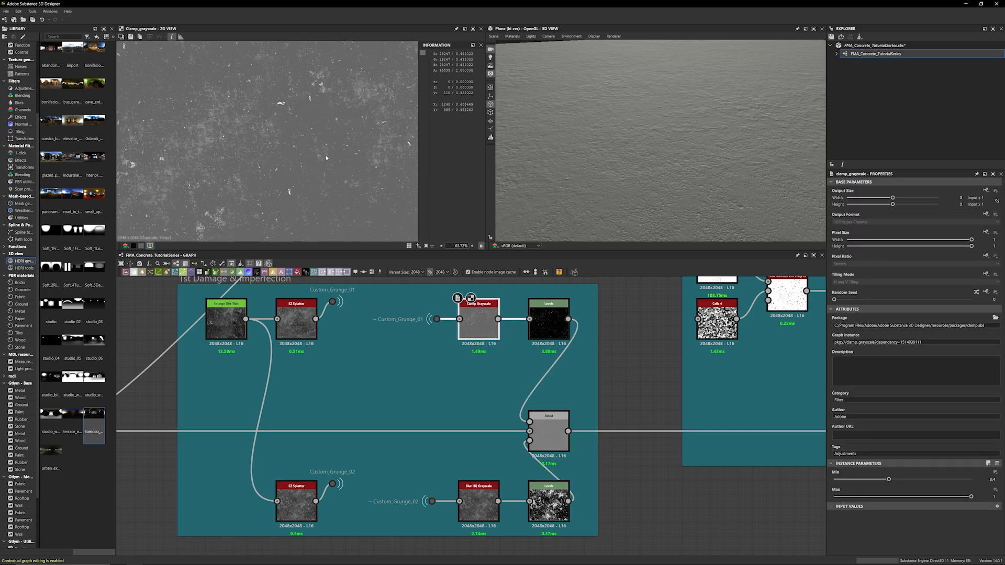
double_click(540, 427)
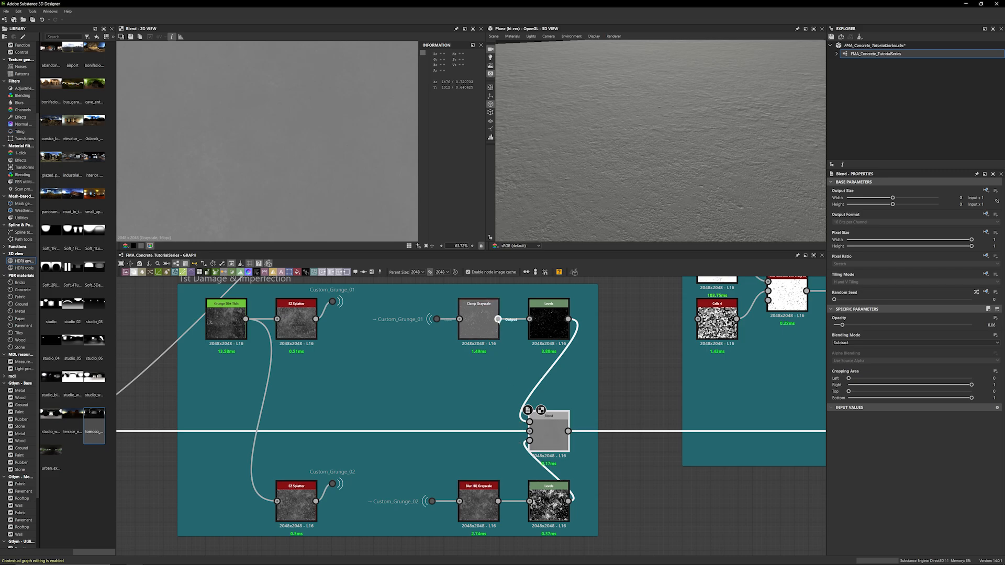
drag(498, 319, 530, 422)
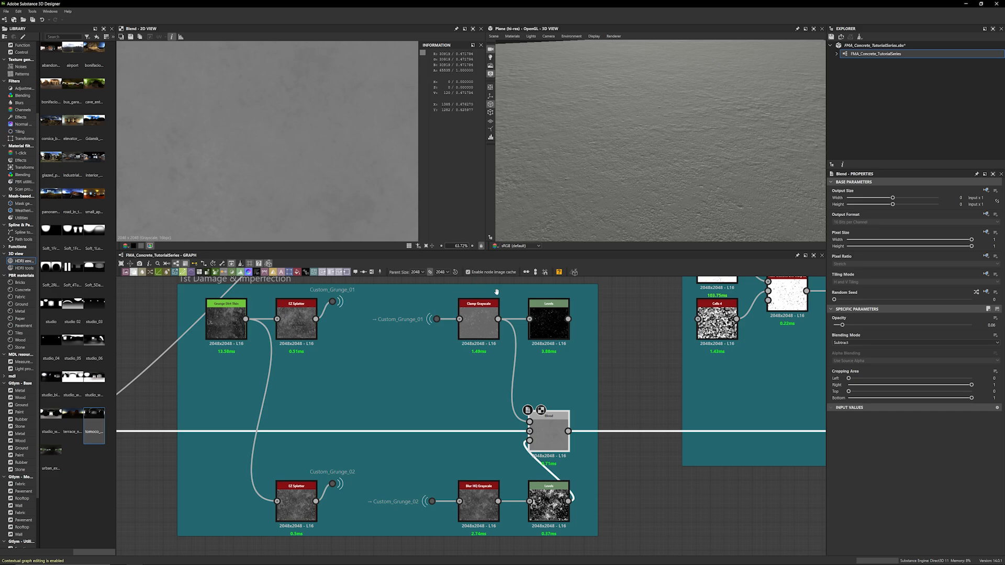
drag(568, 319, 530, 422)
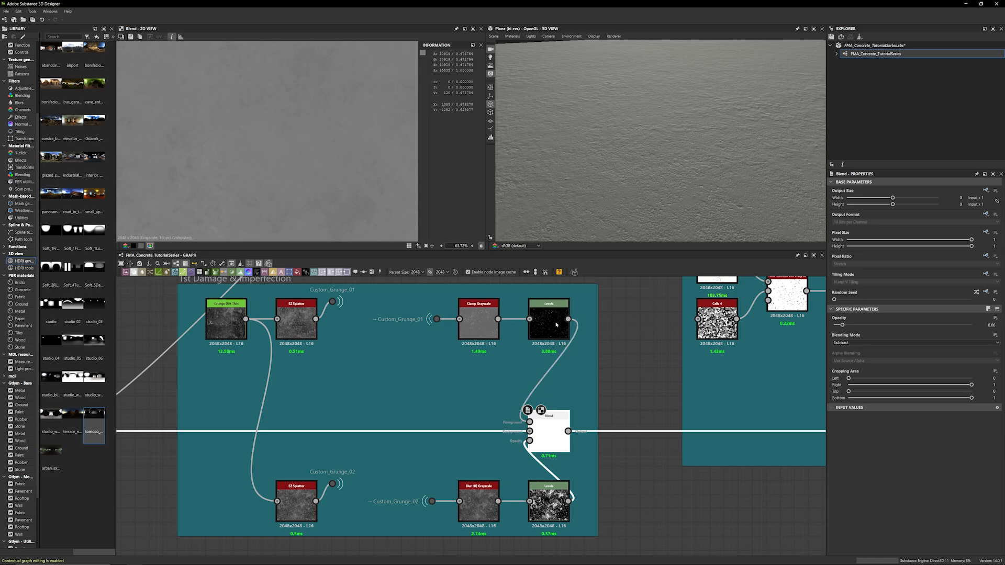
Preview the upper Levels node and examine its damage mask at several magnifications
double_click(556, 324)
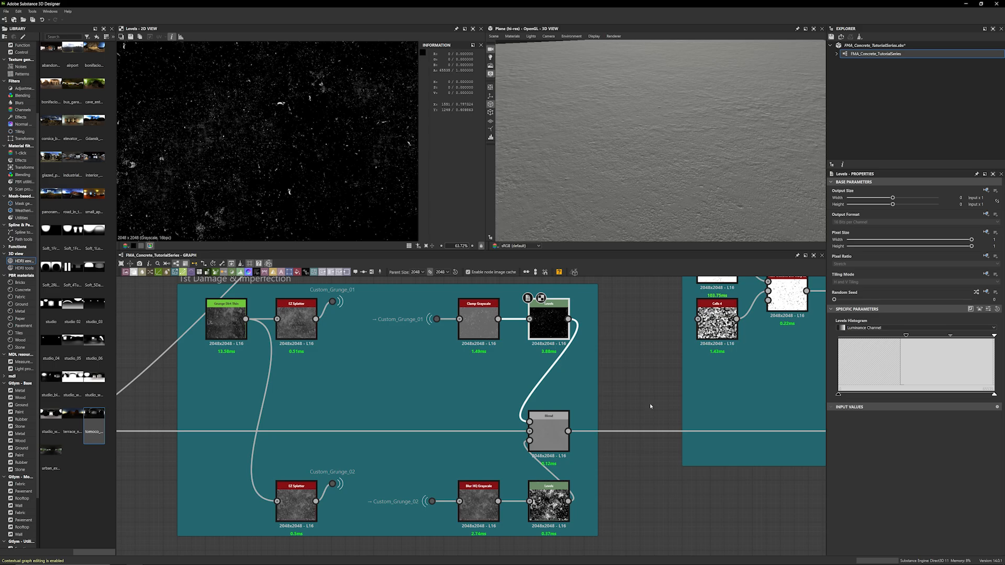
scroll(322, 163, down, 4)
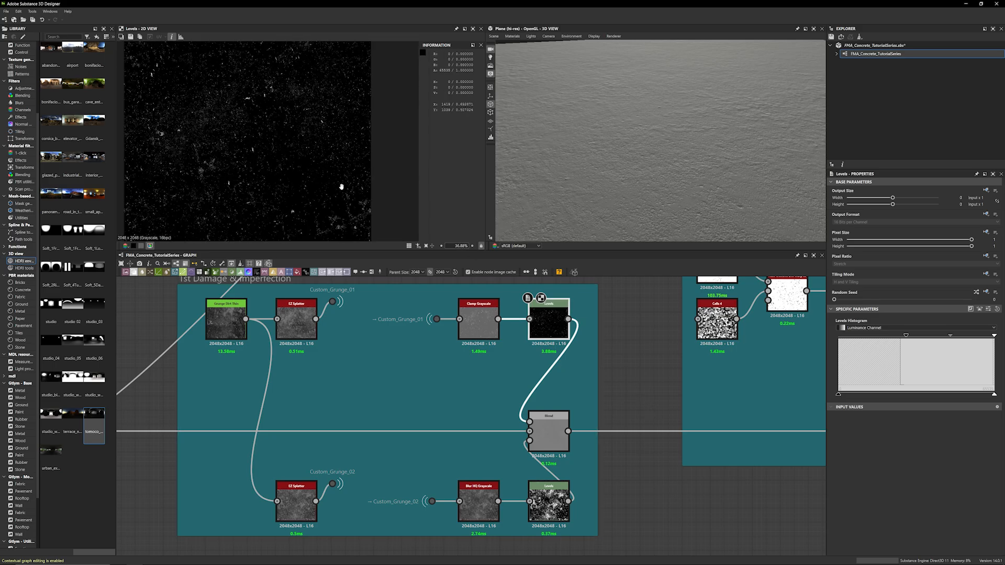
scroll(341, 187, up, 9)
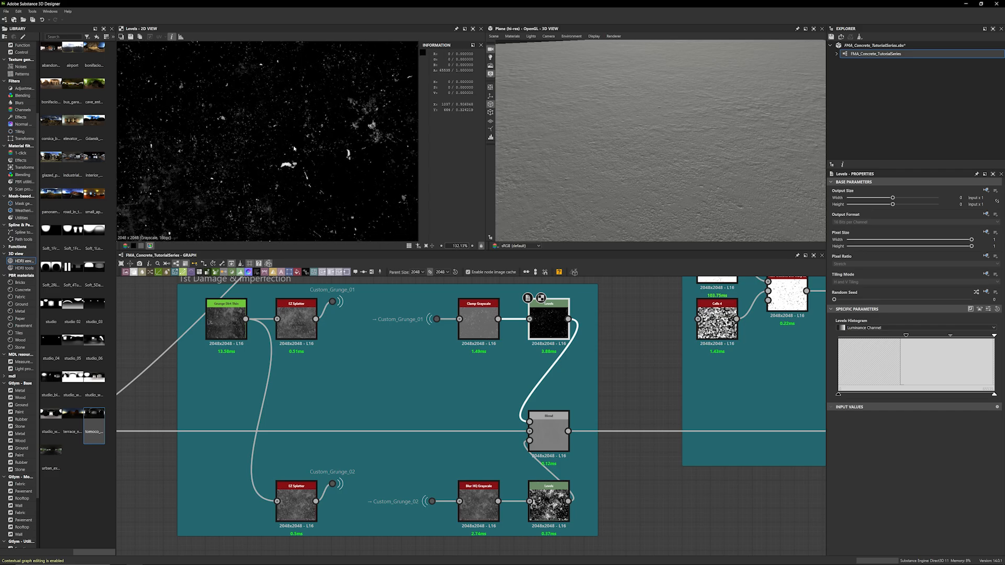
middle_drag(293, 150, 244, 135)
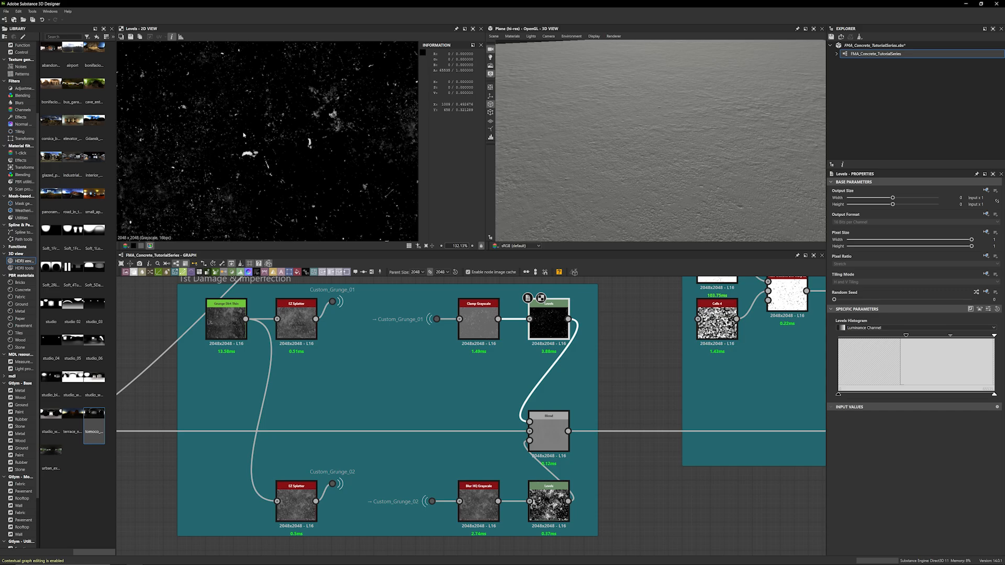
scroll(204, 168, up, 3)
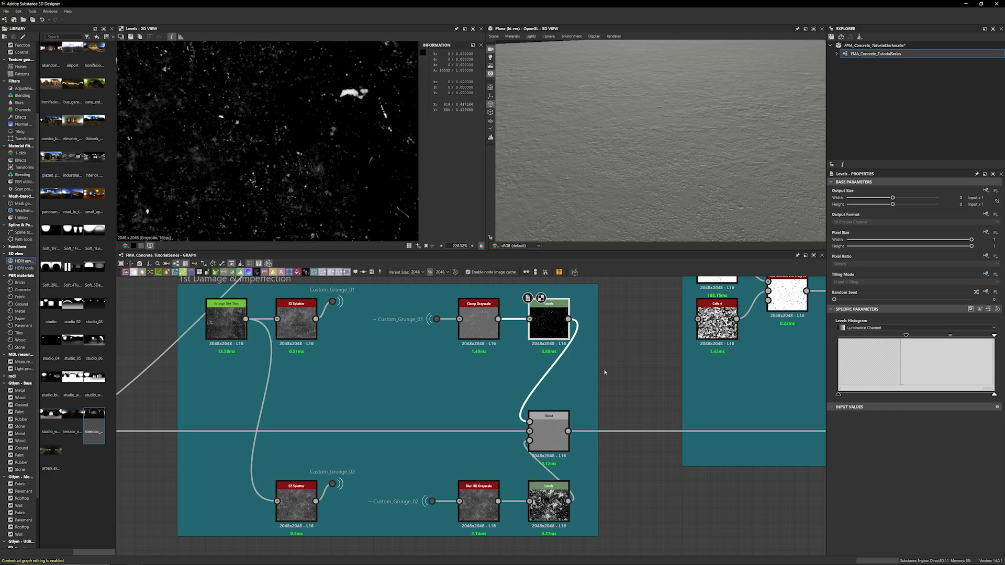
scroll(608, 371, down, 1)
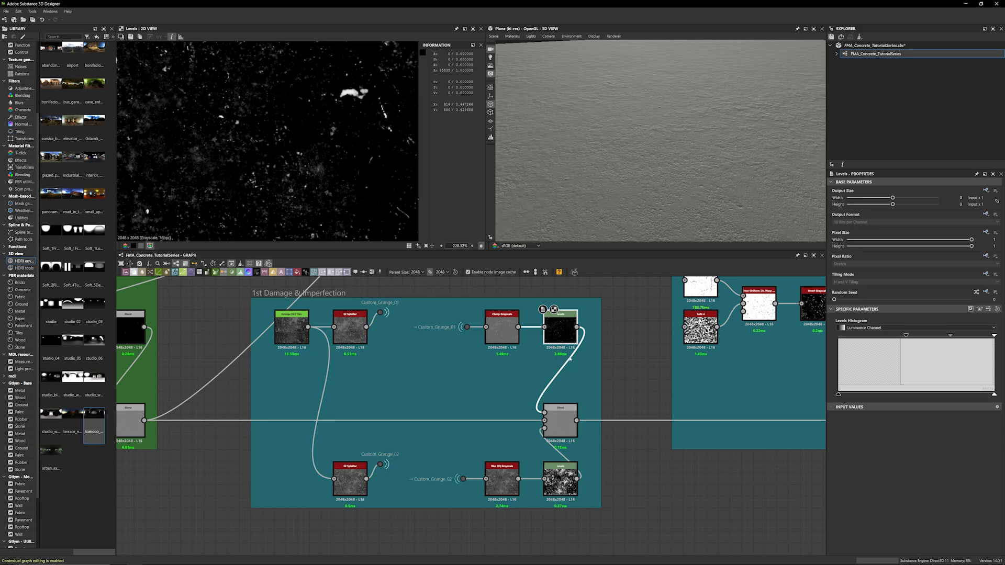
click(563, 340)
scroll(287, 177, down, 10)
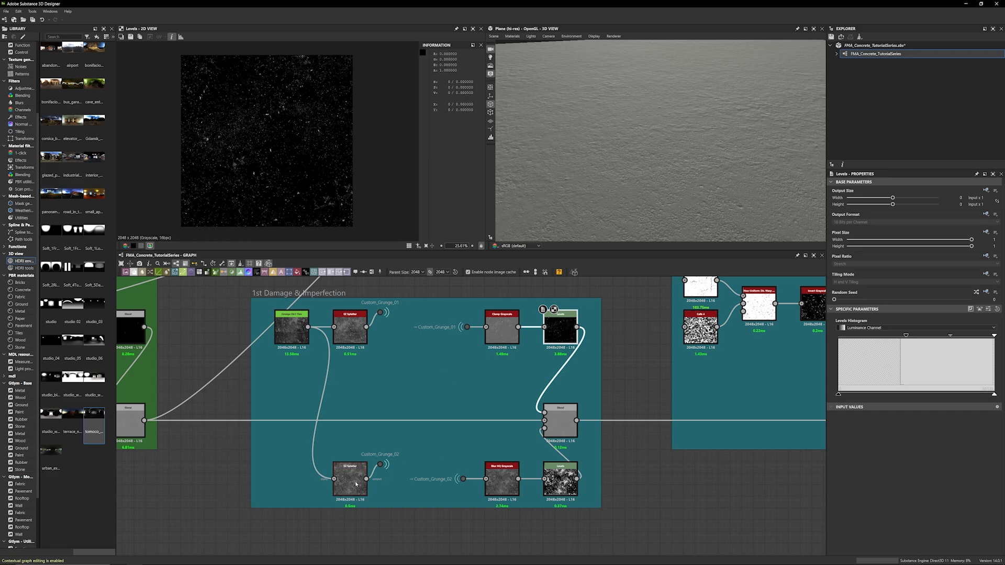
Preview the lower Blur HQ Grayscale and Levels nodes that mask the Blend, and the resulting Blend output
double_click(495, 487)
double_click(561, 485)
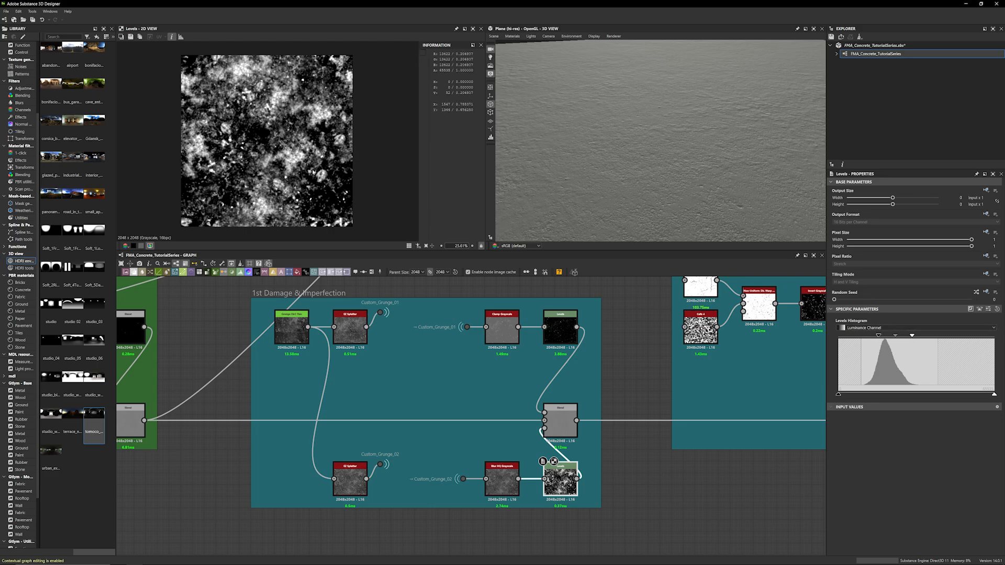
double_click(560, 421)
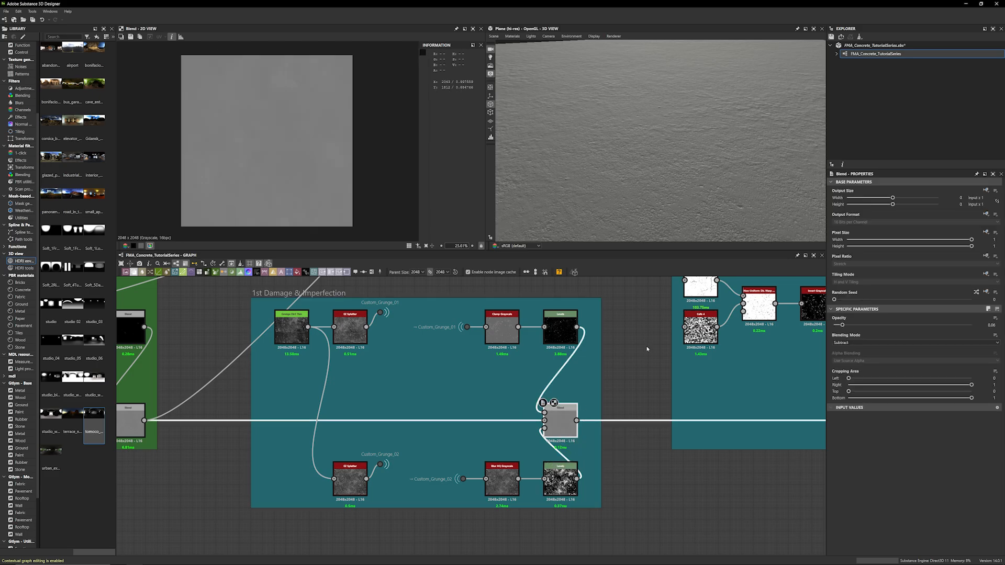
Connect the 1st Damage & Imperfection Blend output to the Normal node and inspect the surface damage in 3D under different angles
scroll(647, 350, down, 4)
middle_drag(617, 313, 547, 396)
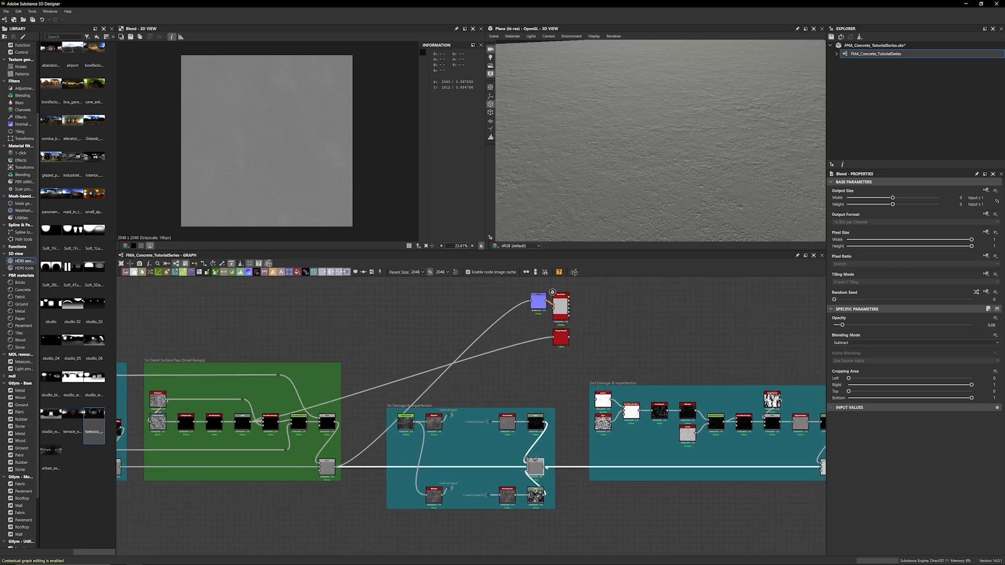
drag(547, 468, 527, 299)
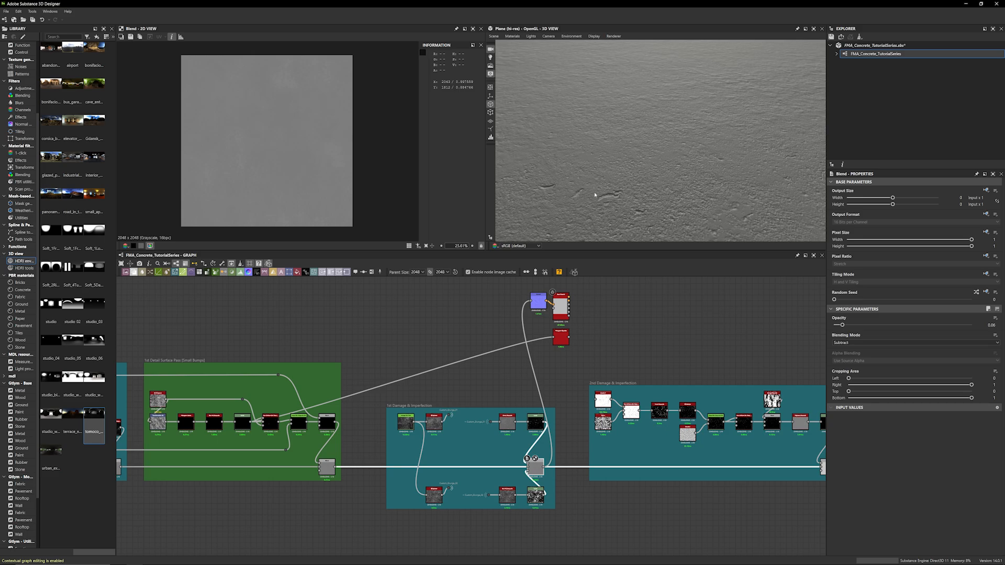
drag(595, 194, 675, 188)
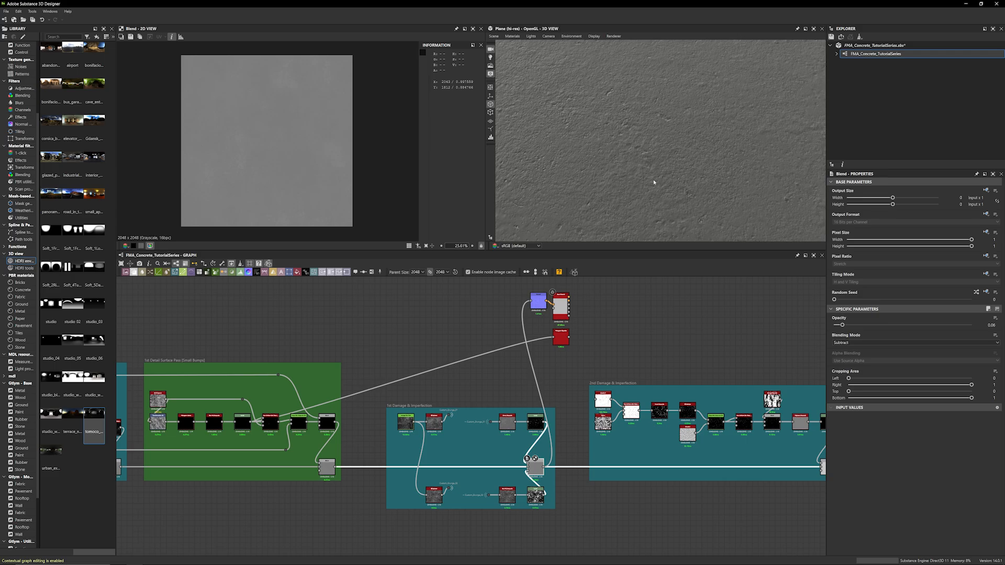
mouse_move(653, 183)
mouse_down()
mouse_move(642, 168)
mouse_move(652, 186)
mouse_up()
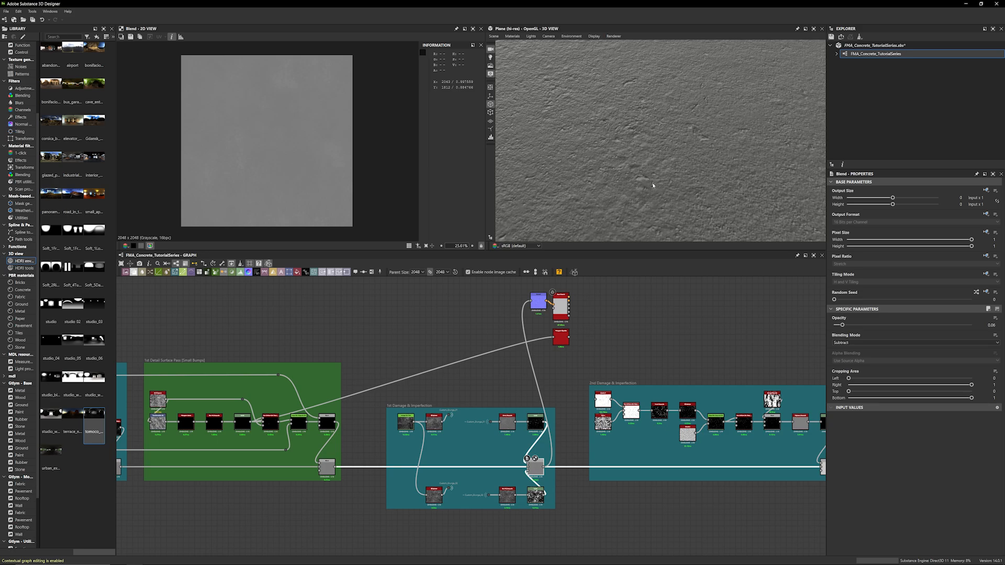
mouse_move(653, 186)
mouse_down()
mouse_move(638, 171)
mouse_move(637, 180)
mouse_up()
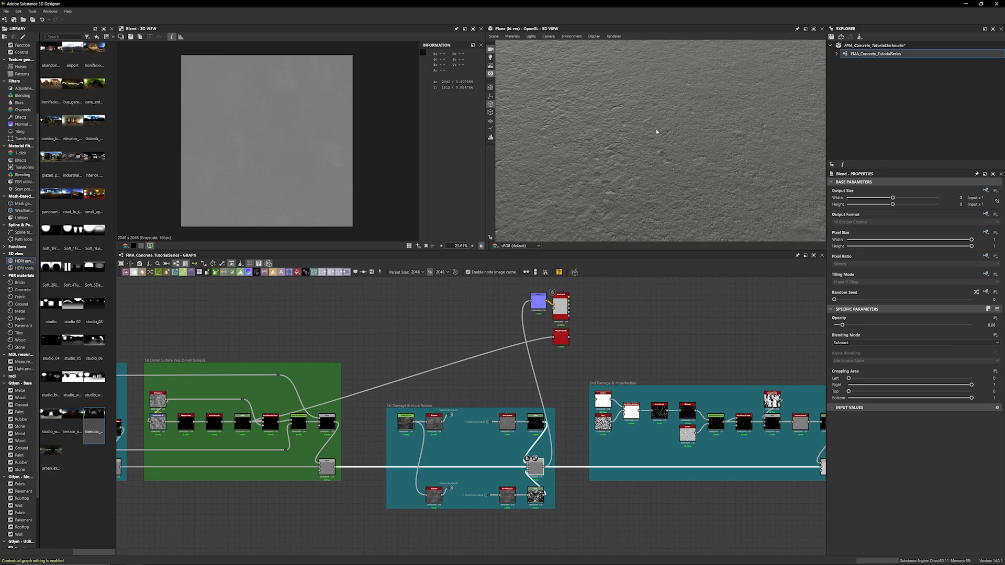
drag(656, 132, 650, 125)
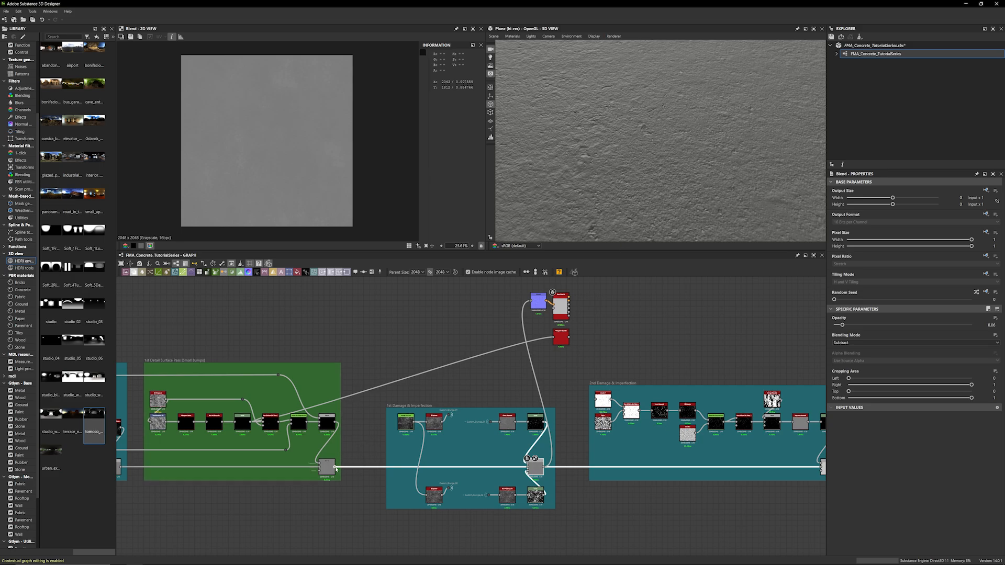
Switch the Normal input to the small-bumps Blend and back to the 1st Damage & Imperfection Blend, comparing the surfaces
drag(335, 466, 531, 301)
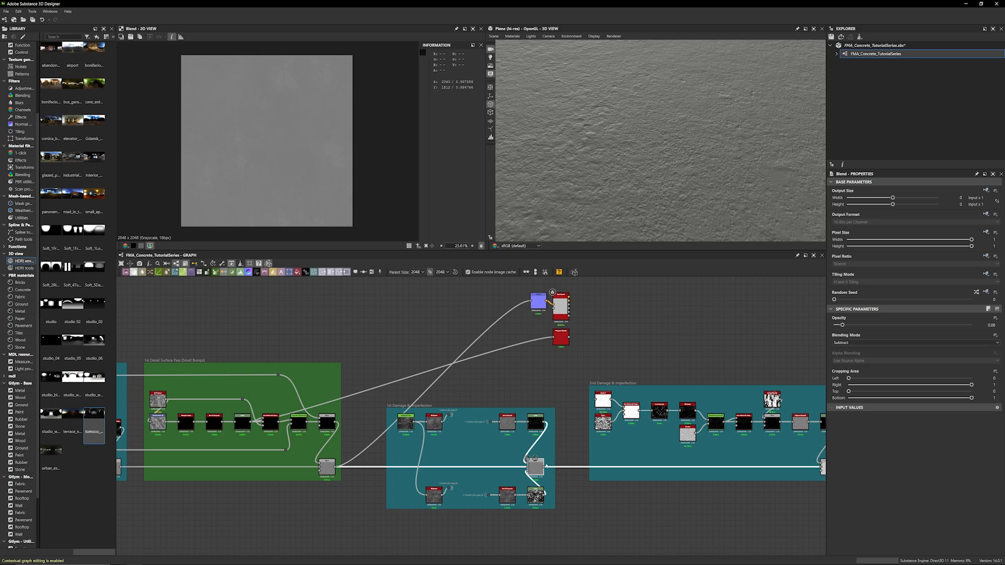
drag(546, 466, 535, 307)
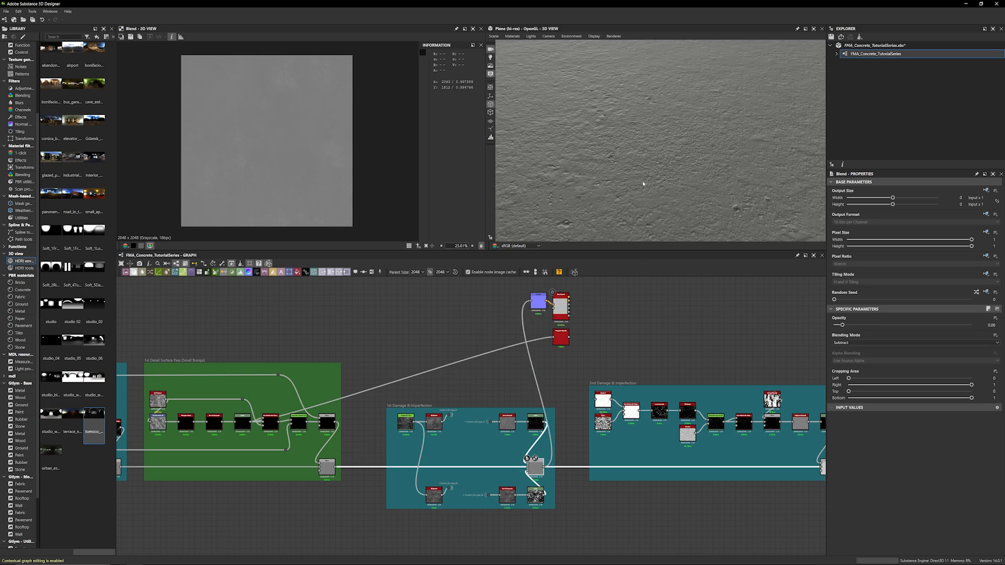
Move the Normal node and the output nodes over to just above the 2nd Damage & Imperfection frame
middle_drag(627, 344, 477, 294)
scroll(510, 333, up, 2)
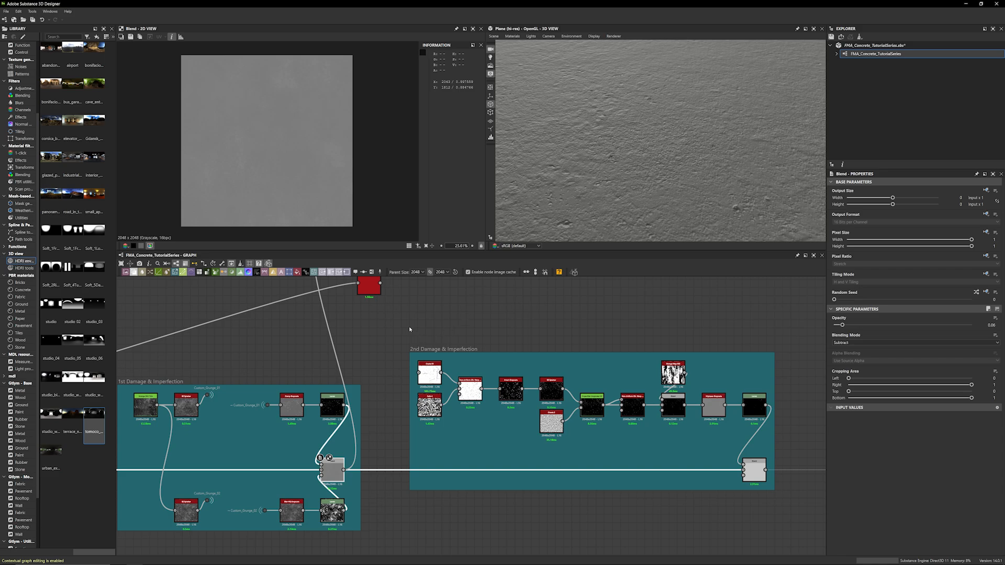
middle_drag(402, 335, 356, 383)
scroll(353, 359, down, 2)
drag(359, 365, 298, 301)
drag(337, 316, 644, 308)
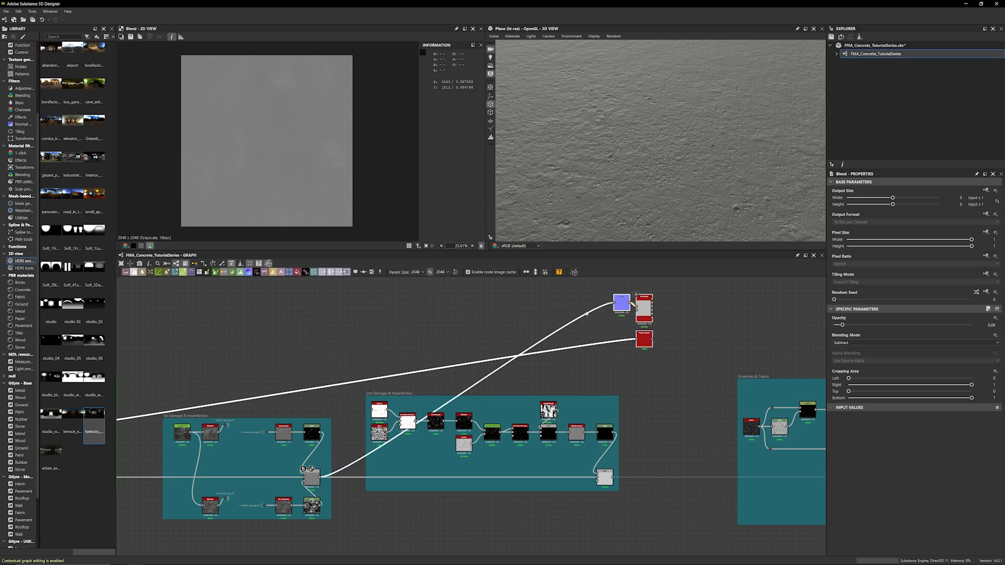
click(576, 325)
Preview the Cracks node and the EZ Splatter result in the 2nd Damage & Imperfection frame
scroll(431, 366, up, 2)
middle_drag(431, 366, 372, 289)
scroll(377, 326, up, 3)
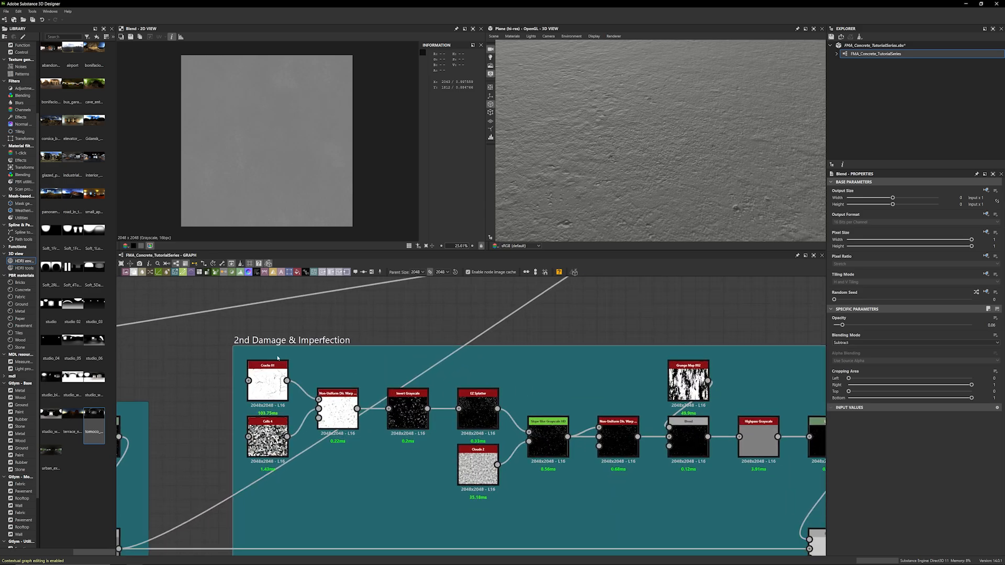
double_click(267, 380)
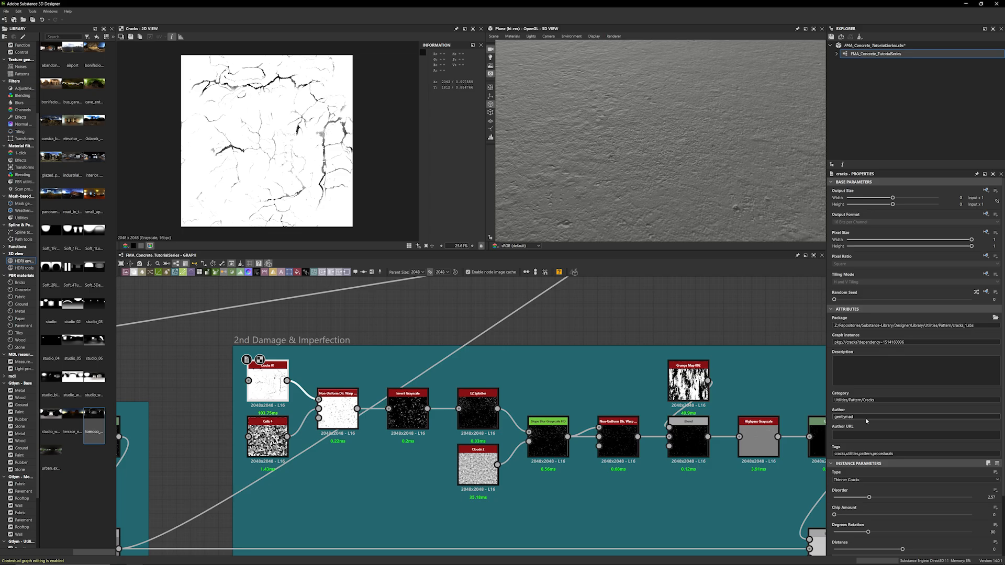
double_click(478, 411)
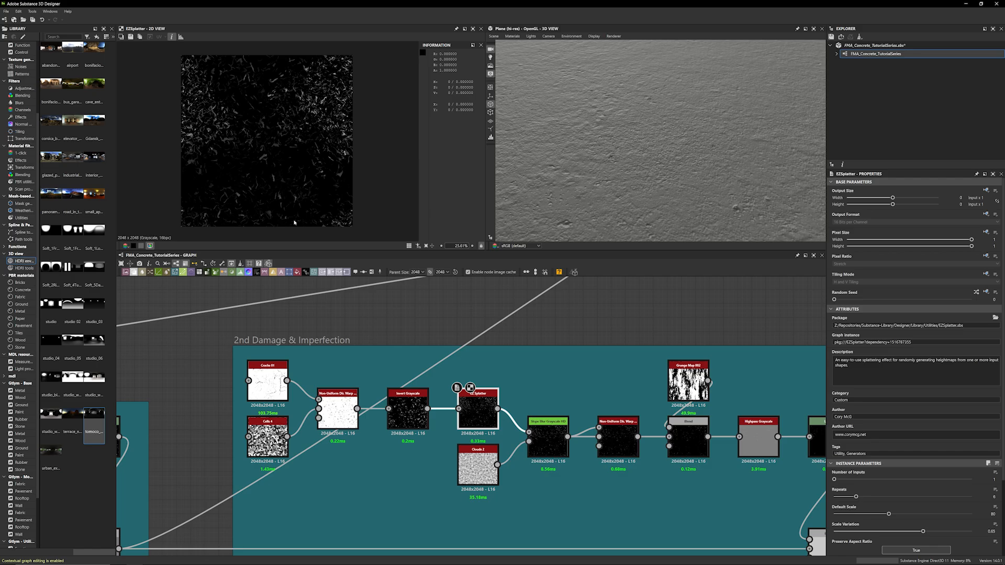
scroll(227, 152, up, 2)
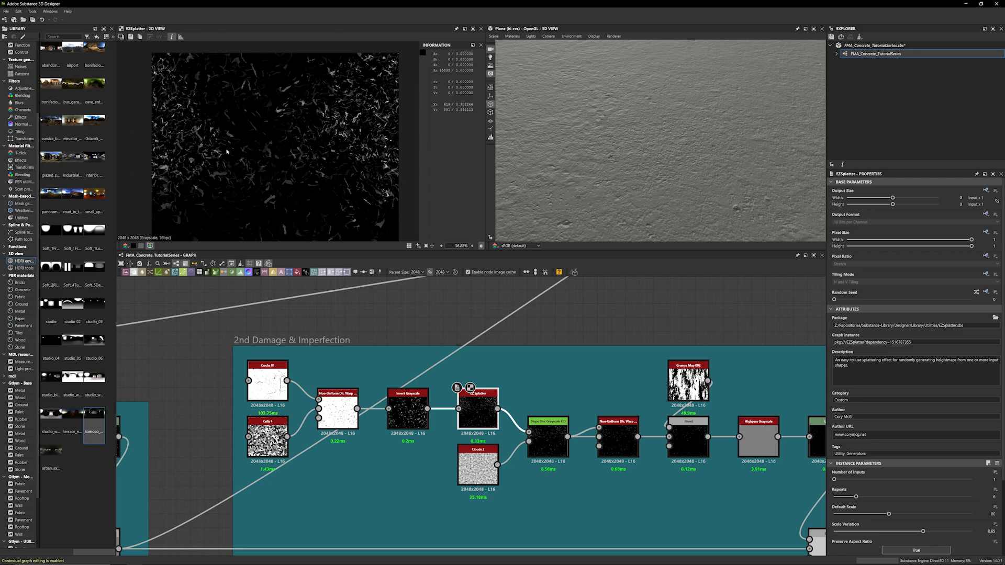
Search the available nodes for "scra" and close the list without adding a node
key(space)
text(scra)
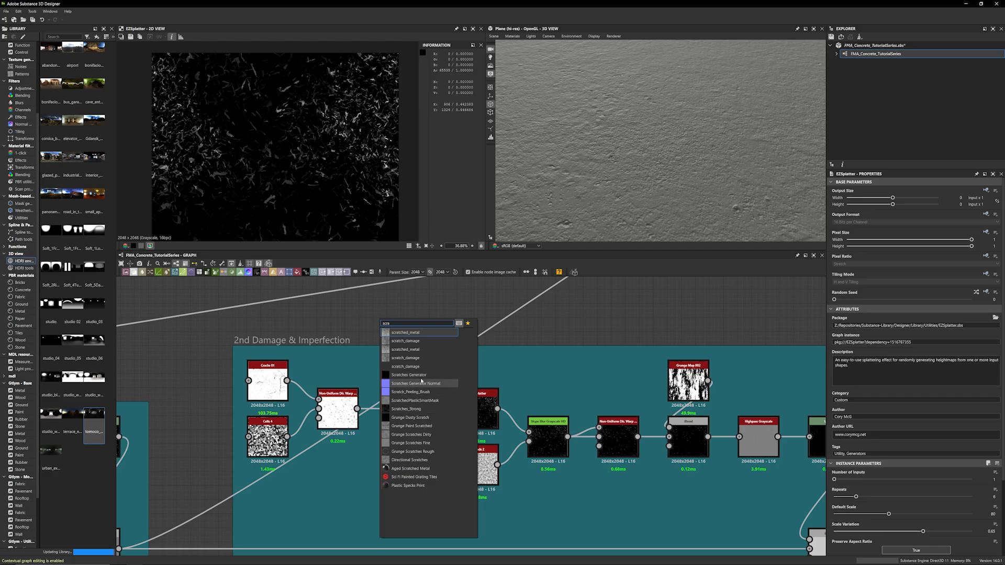
key(Escape)
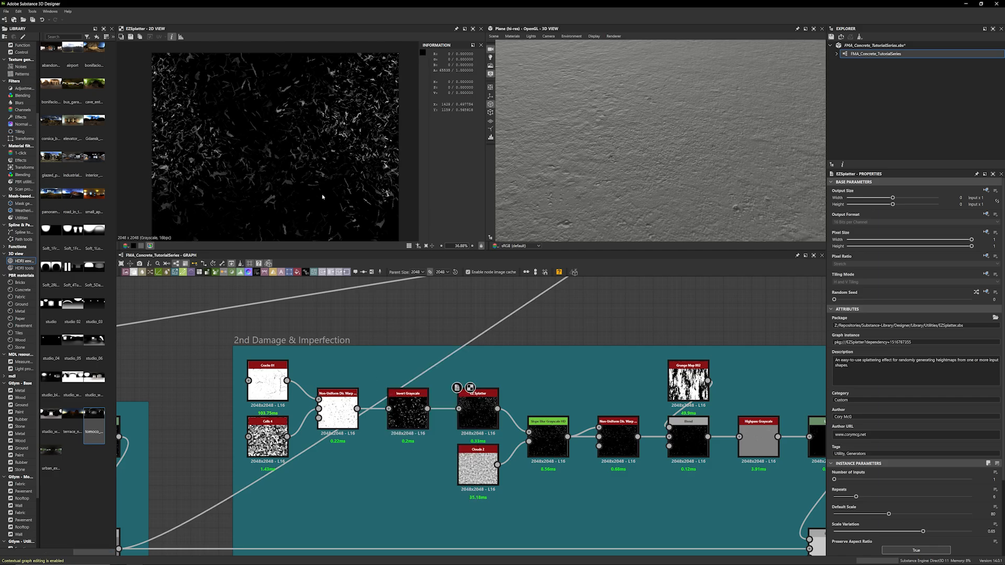
Preview the first Non-Uniform Dir. Warp node and compare it with its Cracks and Cells 4 inputs at several magnifications
scroll(321, 196, down, 2)
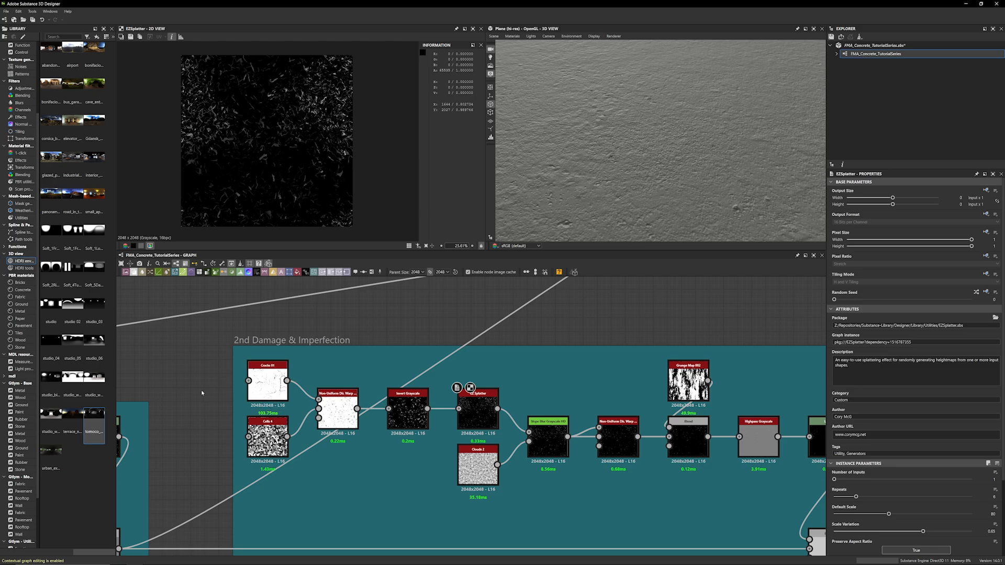
double_click(338, 414)
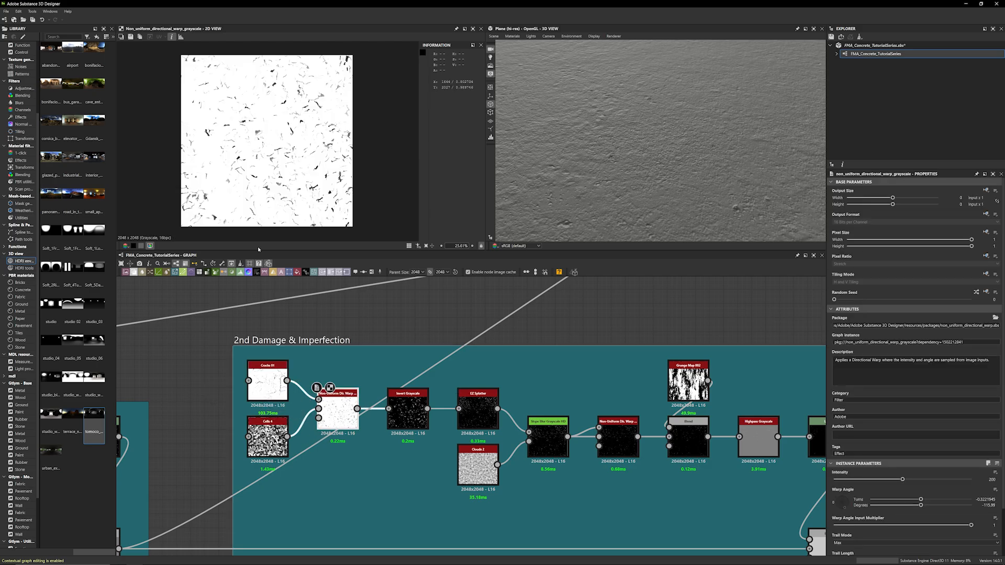
scroll(209, 157, down, 1)
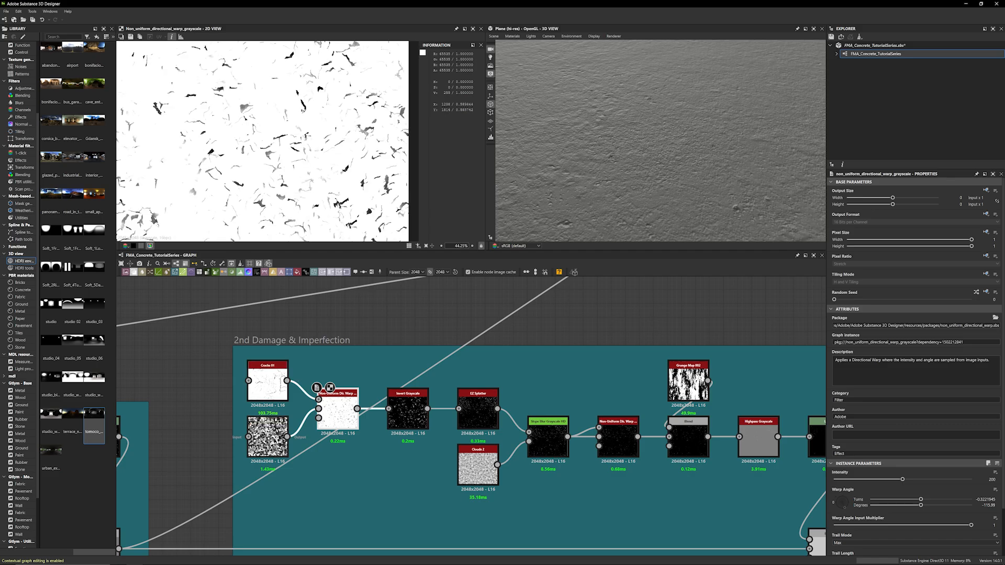
double_click(267, 440)
double_click(268, 382)
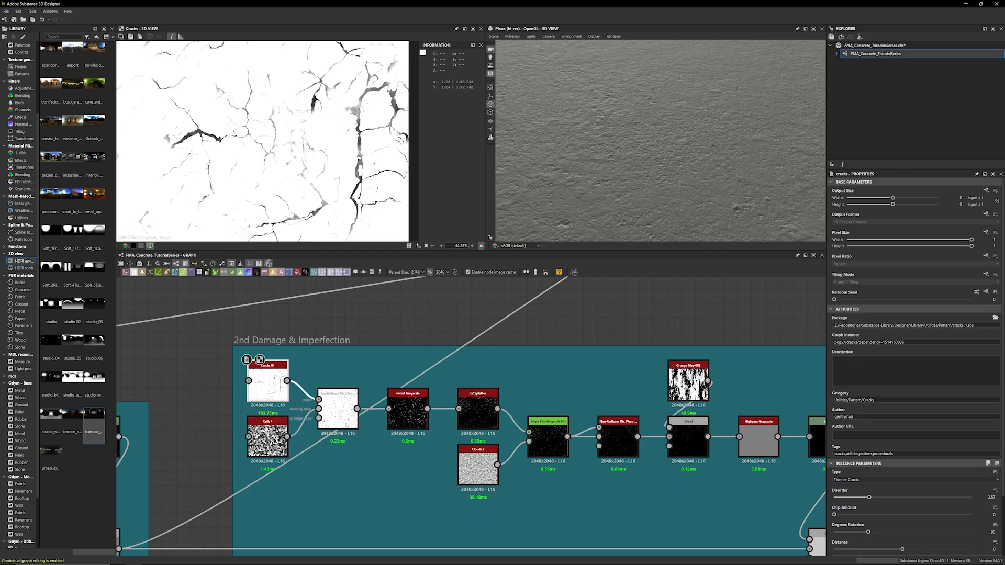
double_click(338, 414)
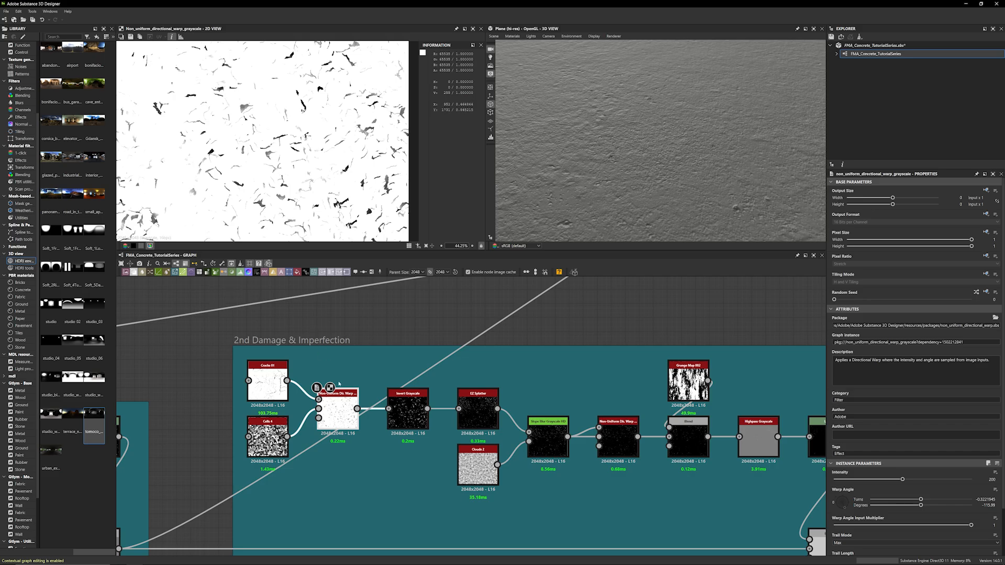
double_click(267, 437)
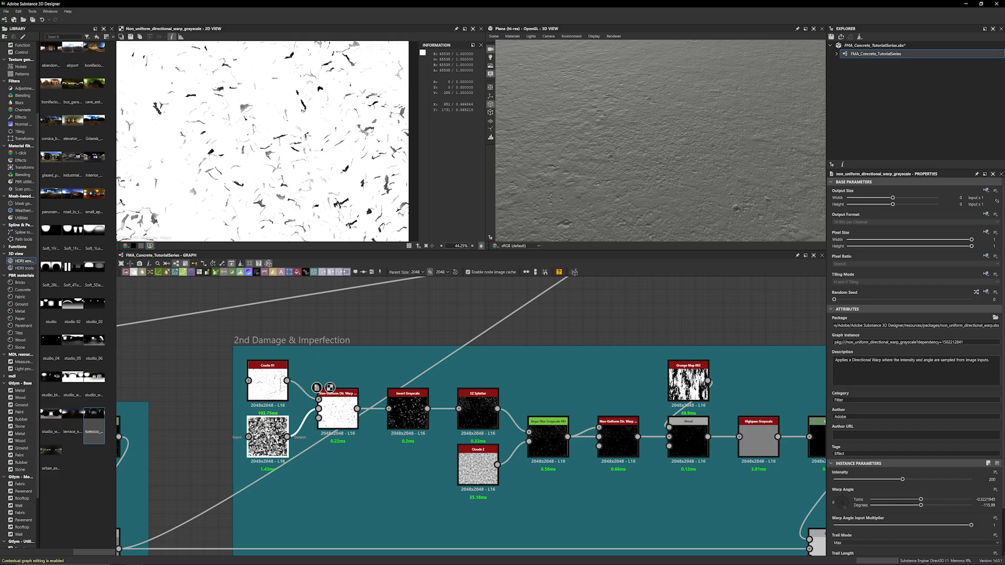
scroll(299, 172, up, 5)
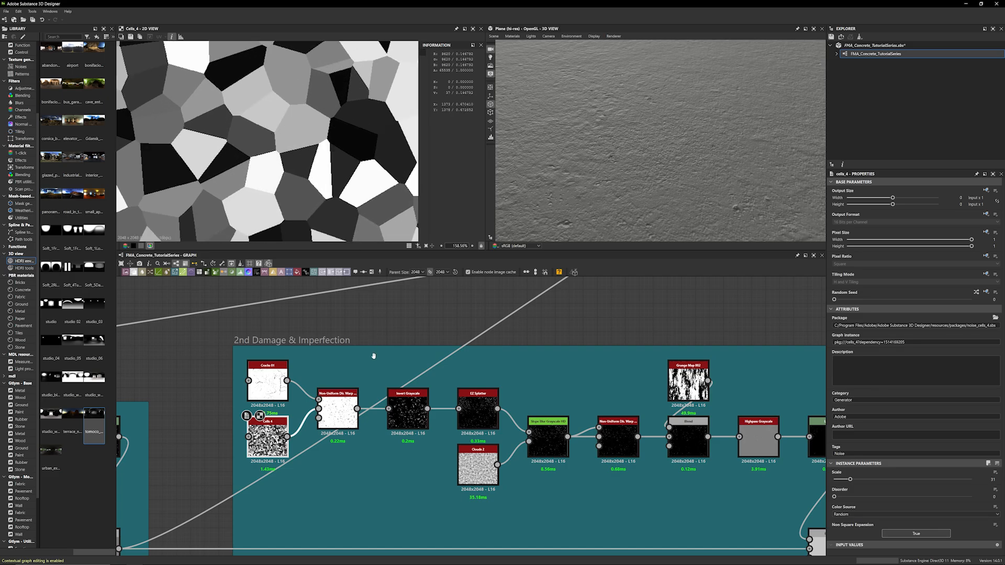
double_click(338, 414)
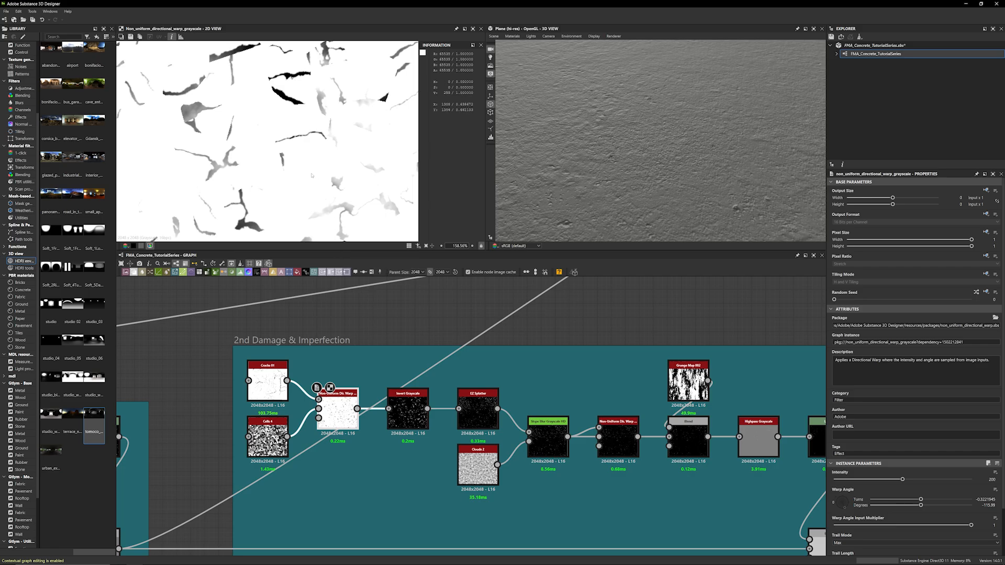
scroll(312, 175, down, 8)
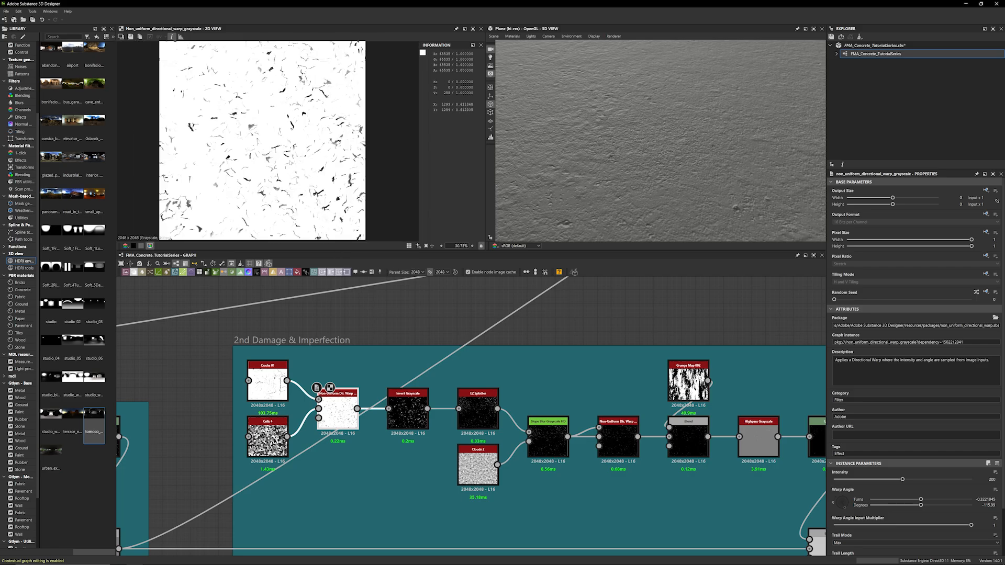
Preview the Invert Grayscale node and examine the inverted crack fragments
double_click(408, 411)
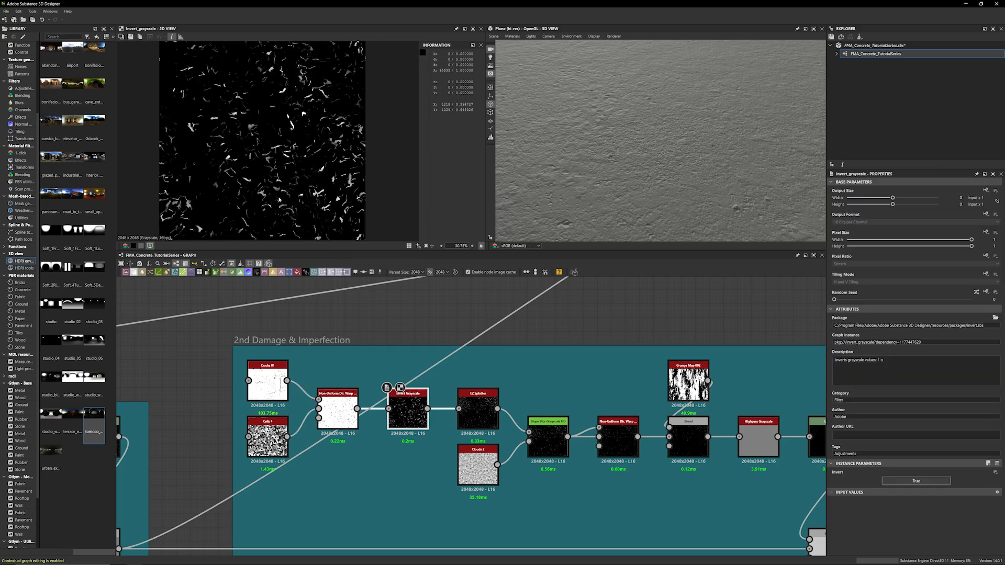
scroll(297, 210, up, 3)
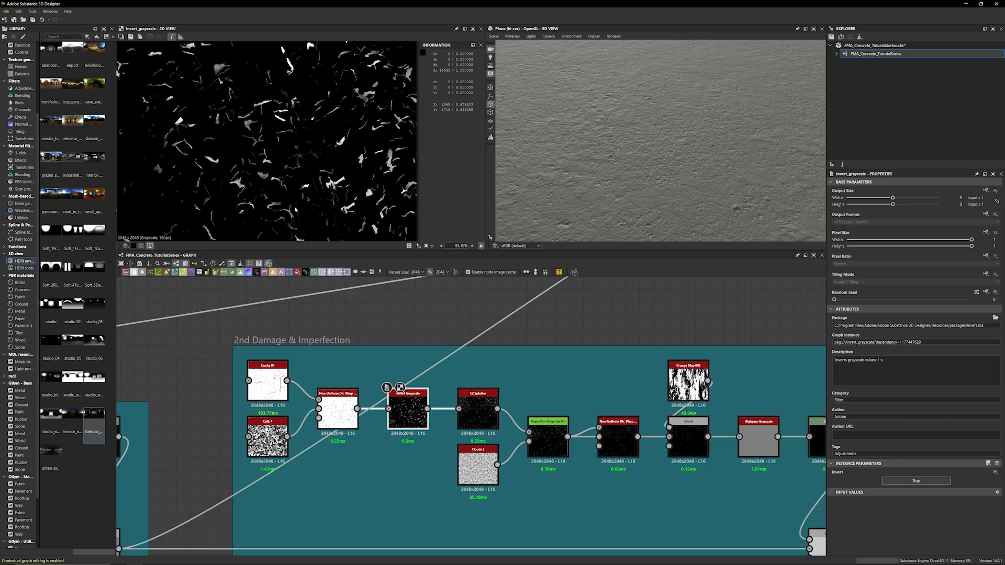
scroll(299, 204, down, 2)
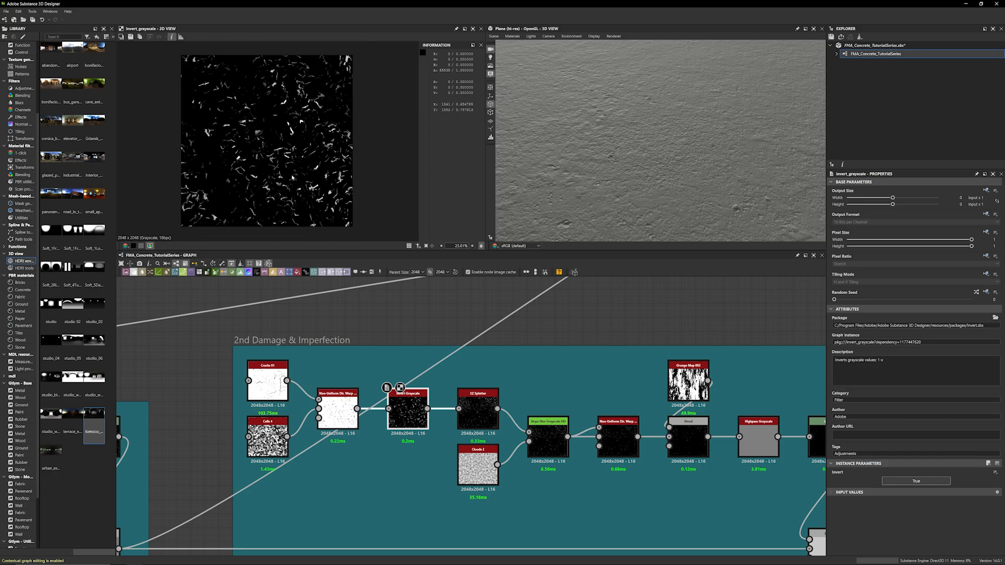
Preview the EZ Splatter node and review its instance parameters alongside the scattered pattern
middle_drag(566, 320, 444, 309)
click(356, 388)
double_click(355, 389)
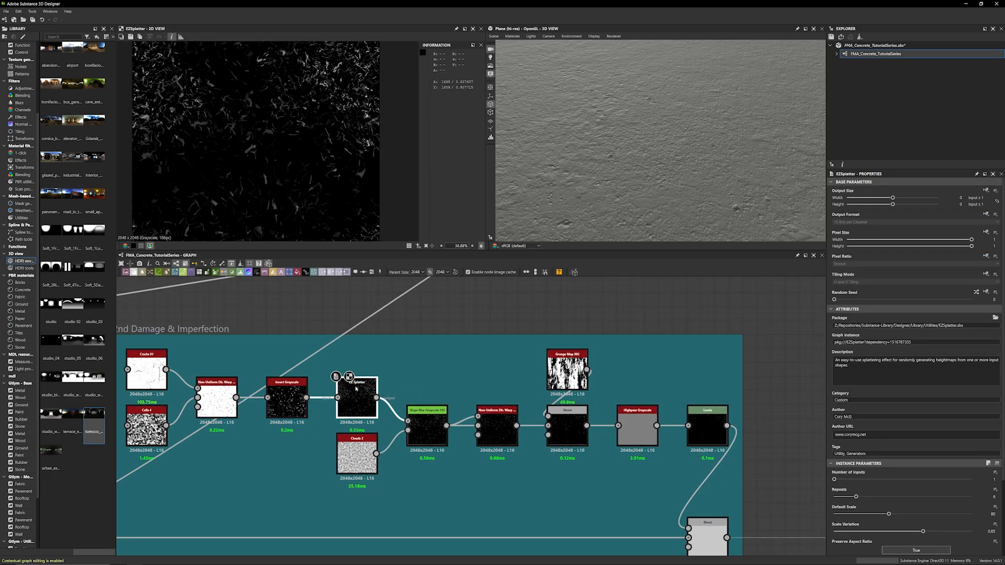
scroll(879, 398, down, 3)
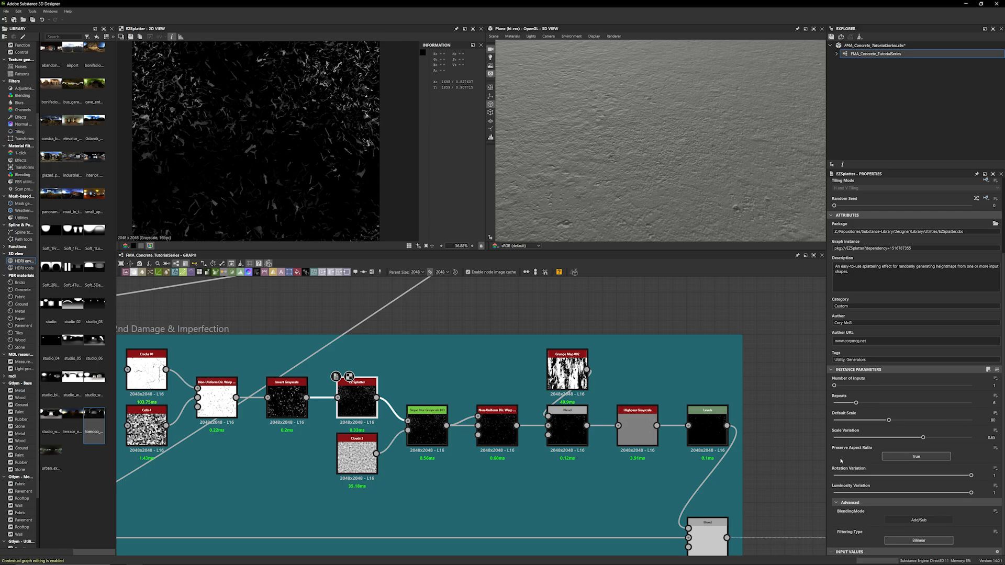
scroll(238, 116, down, 2)
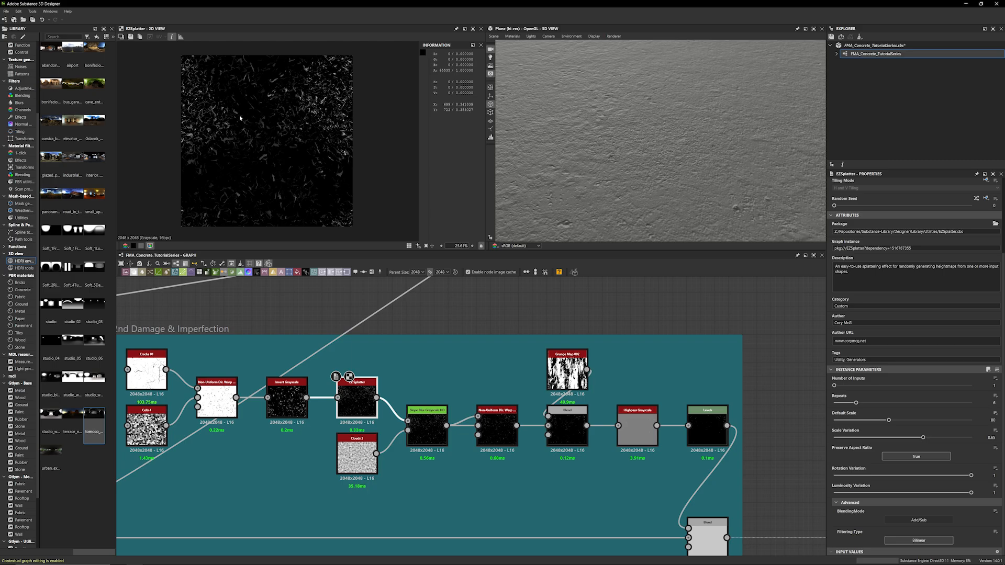
Preview the Slope Blur Grayscale HD node and compare its close-up detail with the EZ Splatter input
scroll(441, 442, up, 2)
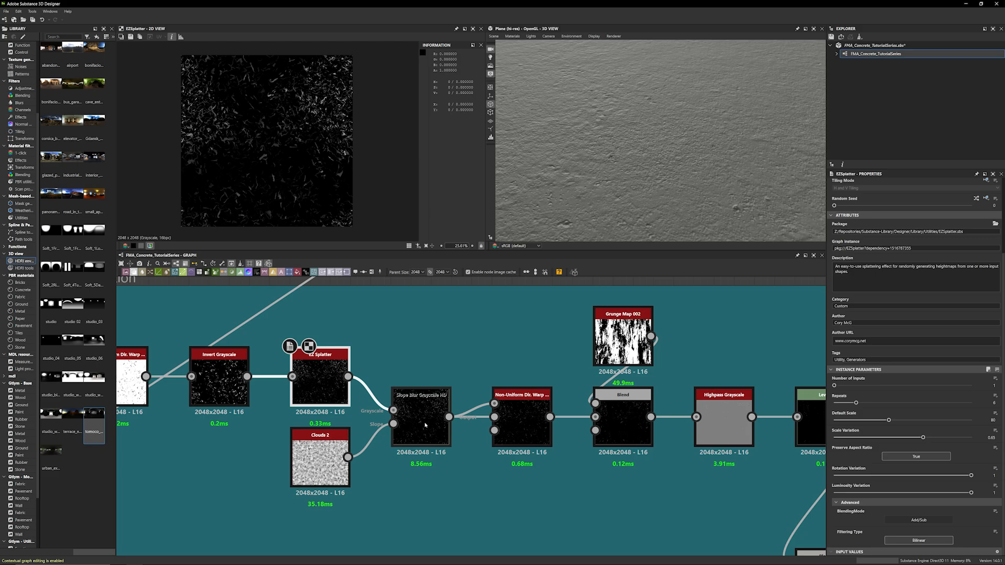
double_click(425, 425)
scroll(347, 187, up, 8)
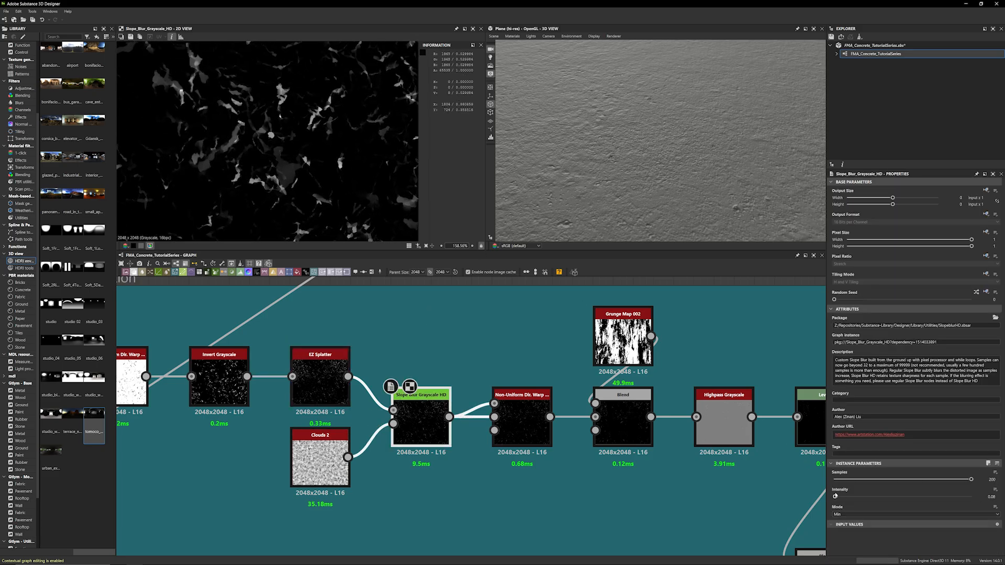
double_click(320, 380)
scroll(305, 131, up, 5)
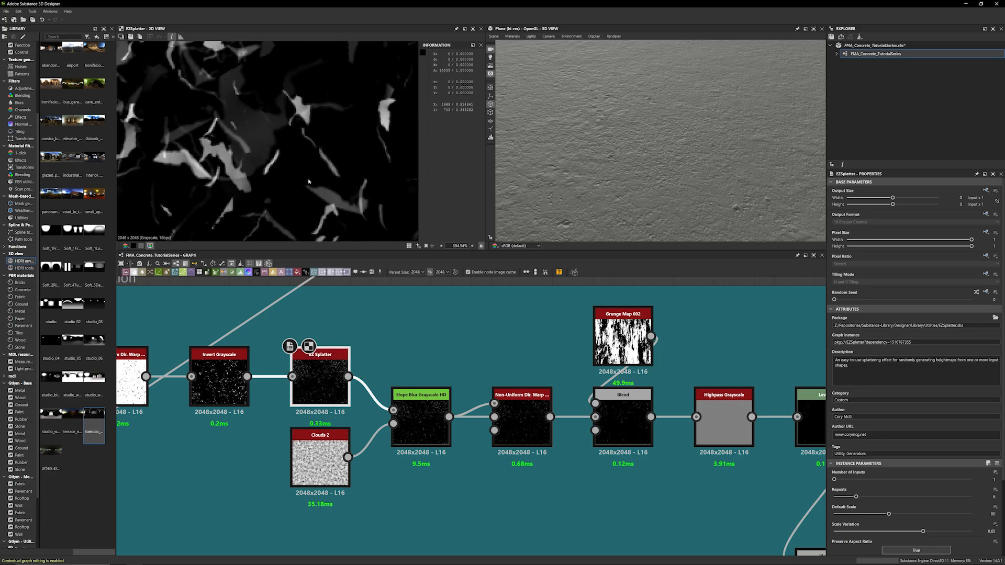
double_click(416, 419)
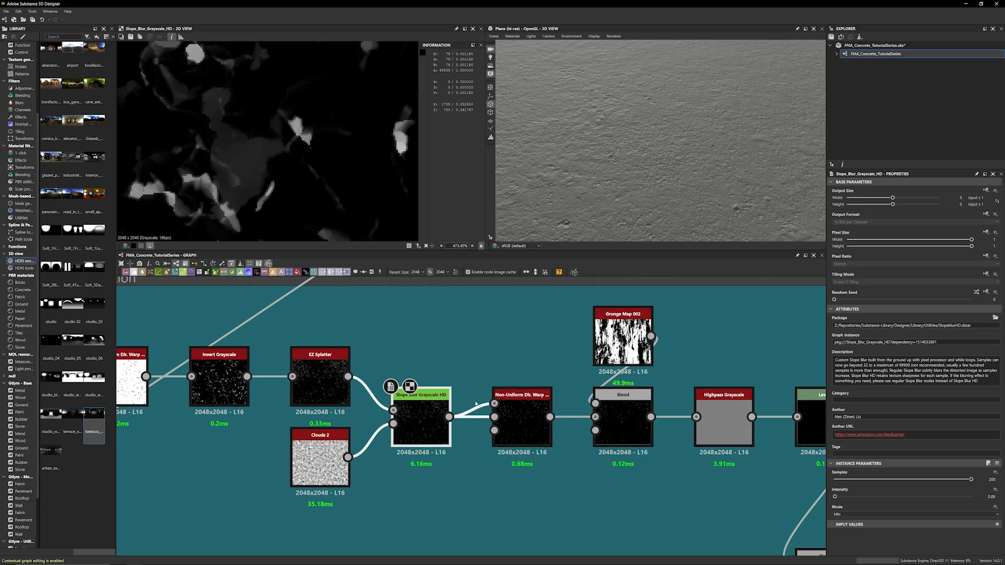
Preview the second Non-Uniform Dir. Warp node after the slope blur and examine its result at different magnifications
click(522, 425)
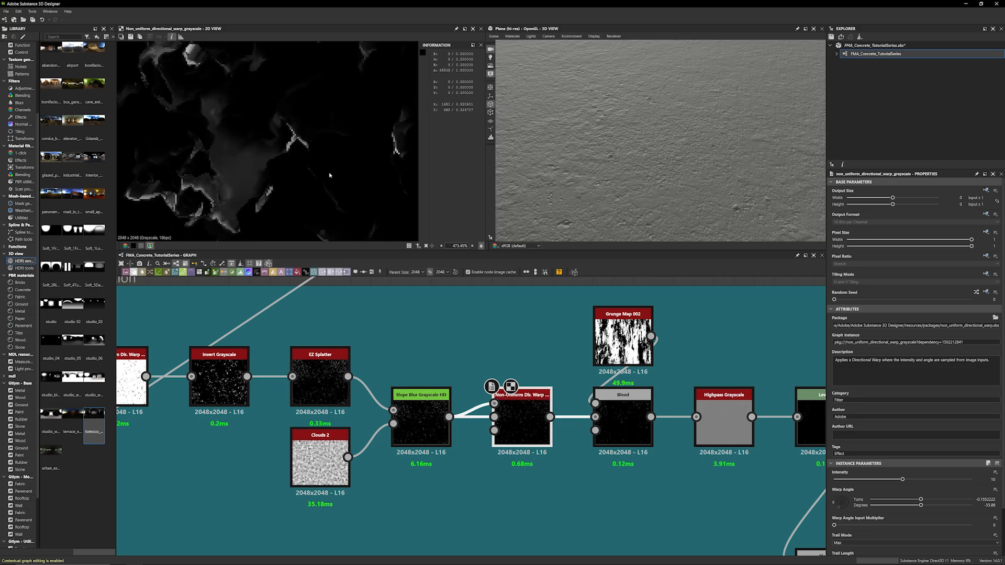
scroll(329, 175, down, 4)
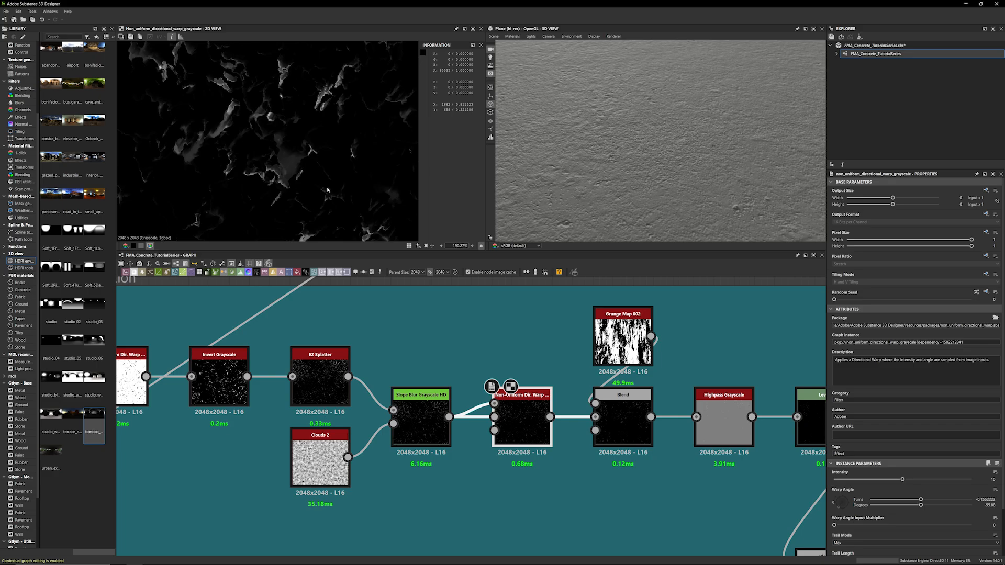
scroll(537, 333, down, 3)
scroll(610, 288, up, 2)
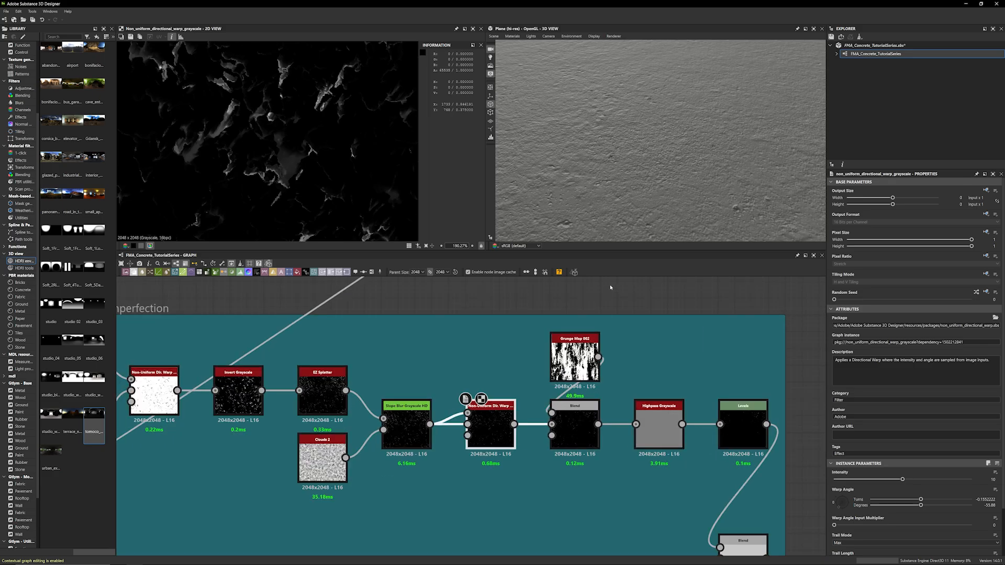
Preview Grunge Map 002 and the Subtract Blend it feeds, comparing the Blend with the preceding Non-Uniform Dir. Warp output
middle_drag(610, 288, 535, 277)
scroll(543, 349, up, 2)
double_click(487, 344)
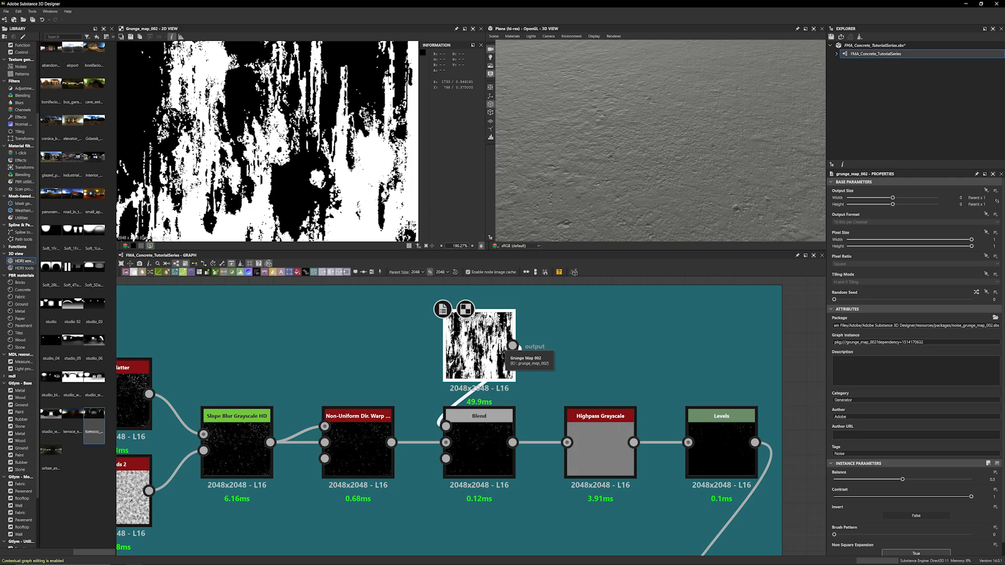
double_click(479, 445)
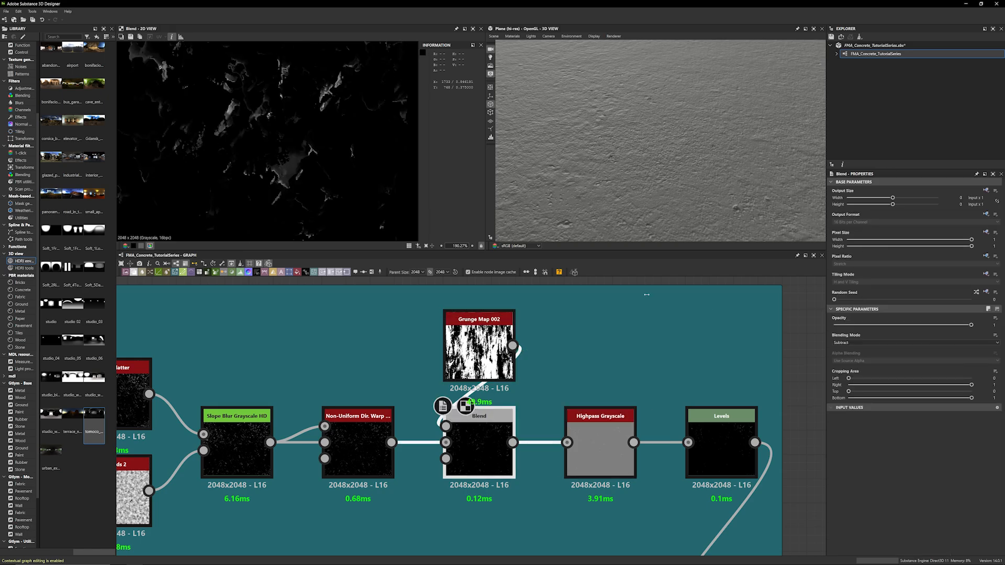
click(344, 452)
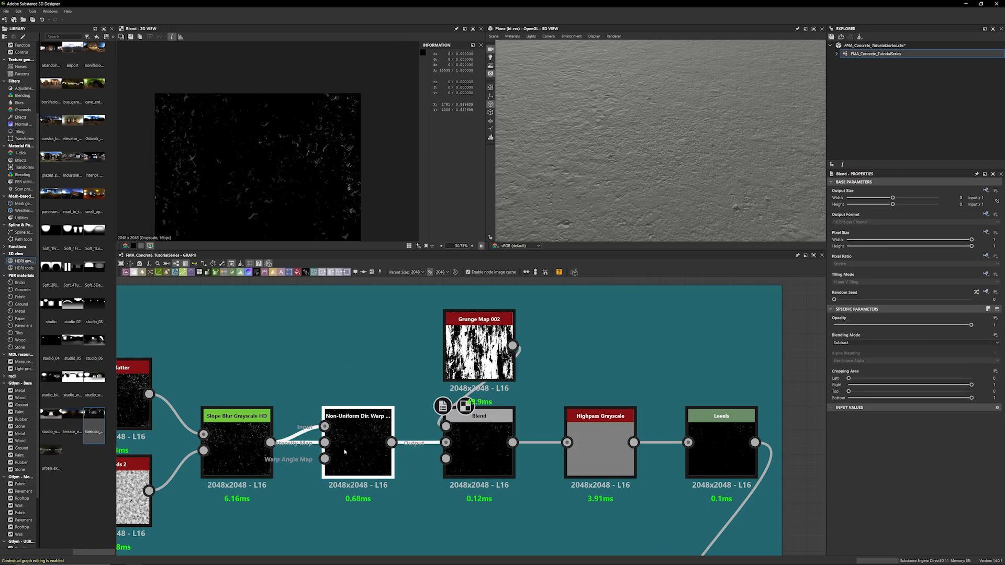
double_click(345, 452)
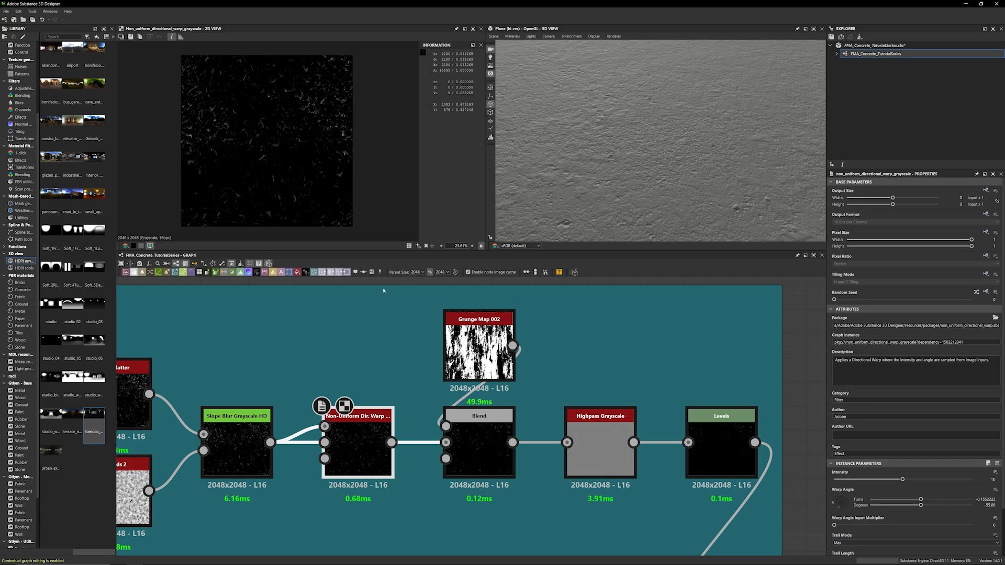
click(479, 436)
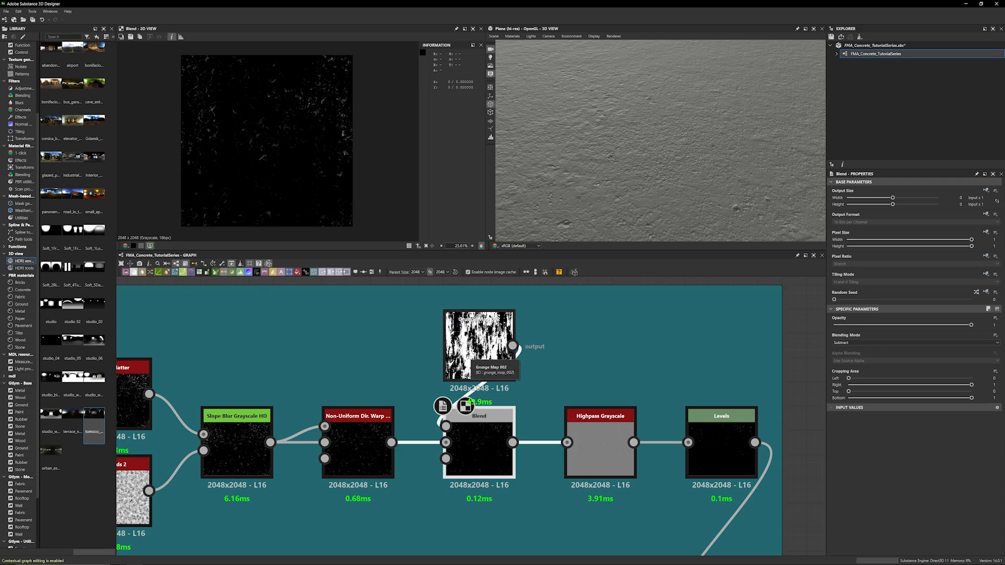
Preview the Highpass Grayscale node and compare its close-up detail with the preceding Non-Uniform Dir. Warp output
click(604, 472)
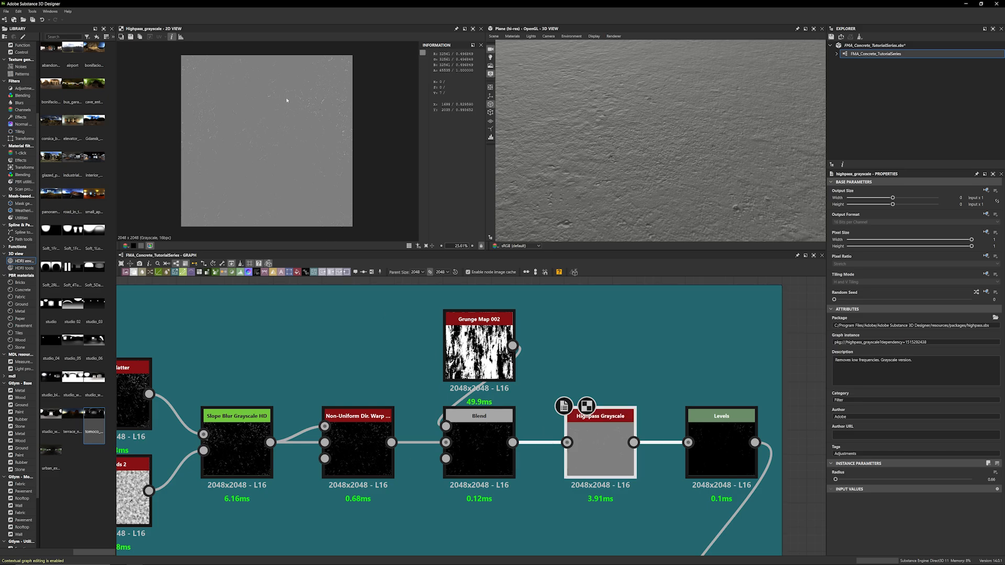
scroll(286, 104, up, 8)
scroll(283, 146, up, 3)
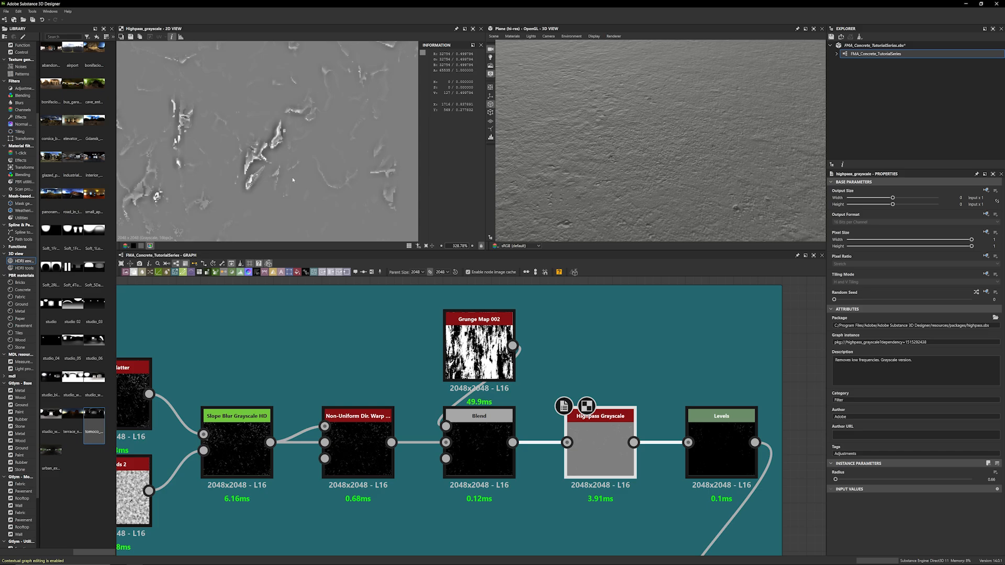
double_click(357, 445)
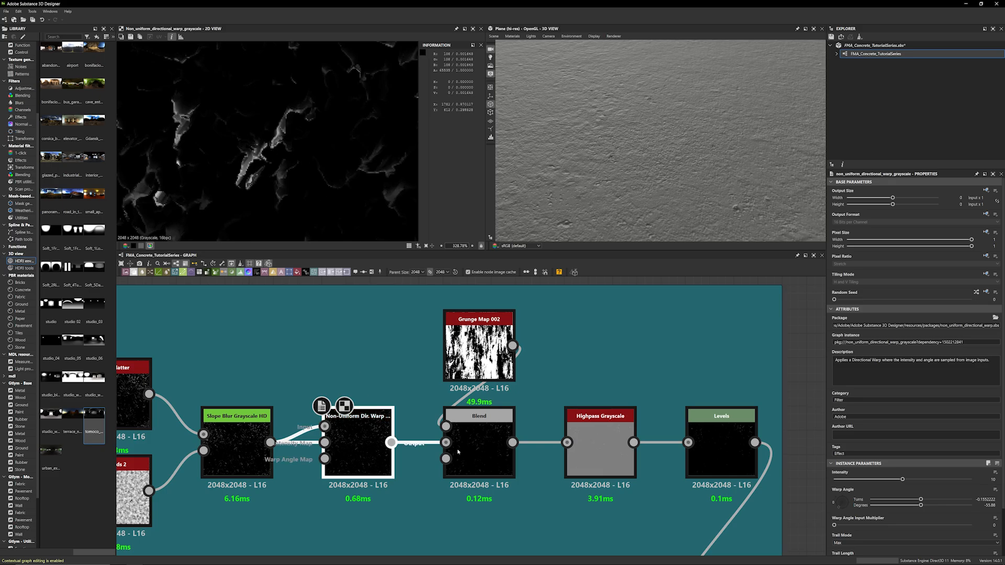
double_click(589, 429)
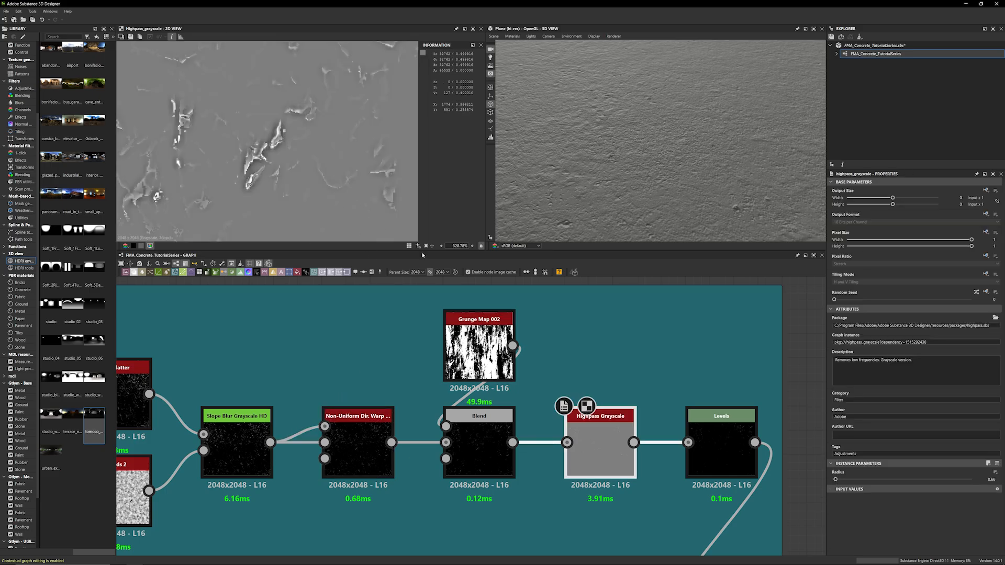
Preview the Levels node after Highpass Grayscale and examine its isolated scratches up close
double_click(732, 450)
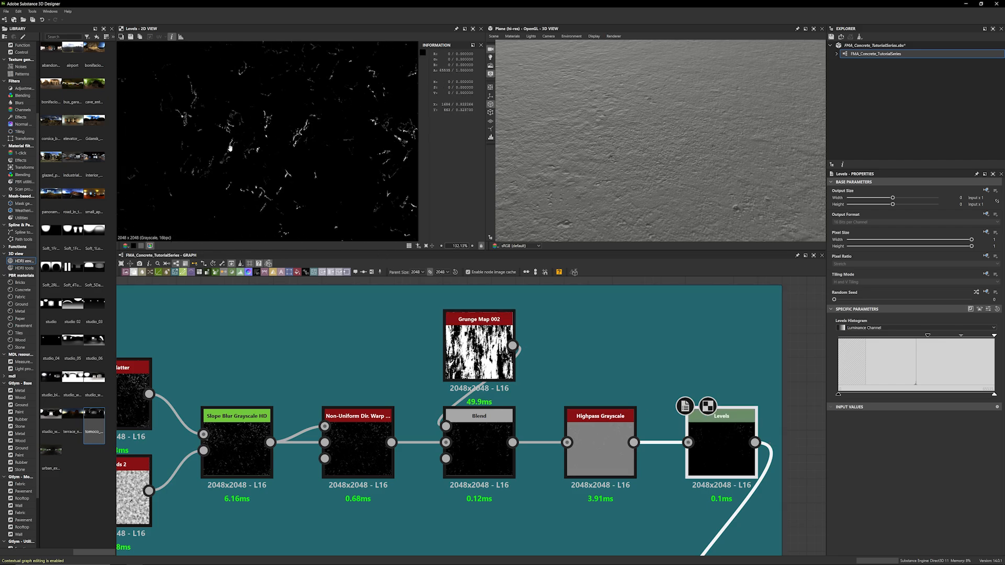
scroll(302, 180, up, 5)
scroll(302, 180, up, 2)
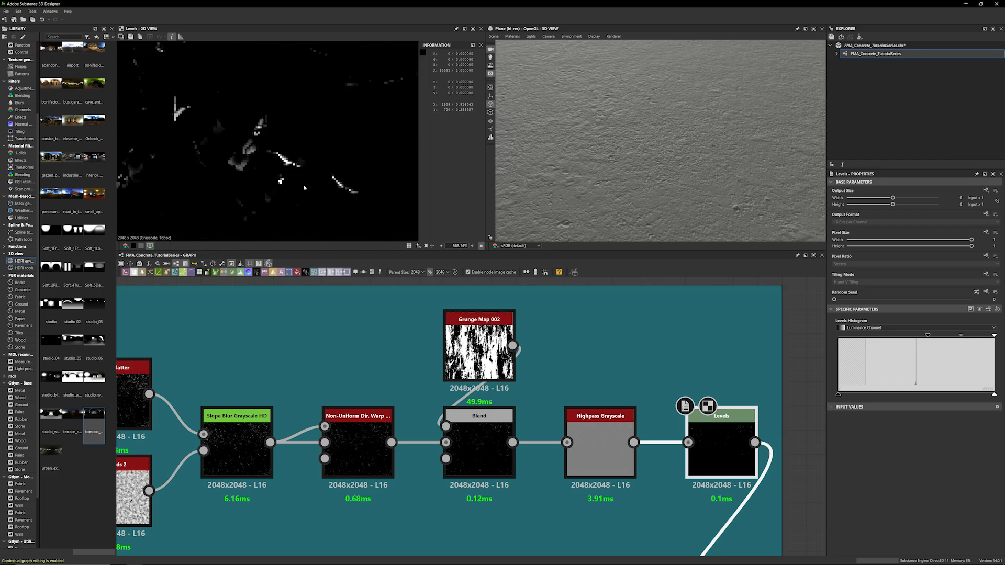
Preview the final Subtract Blend of the 2nd Damage & Imperfection frame and connect it to the Normal node to inspect the 3D surface
scroll(793, 380, down, 6)
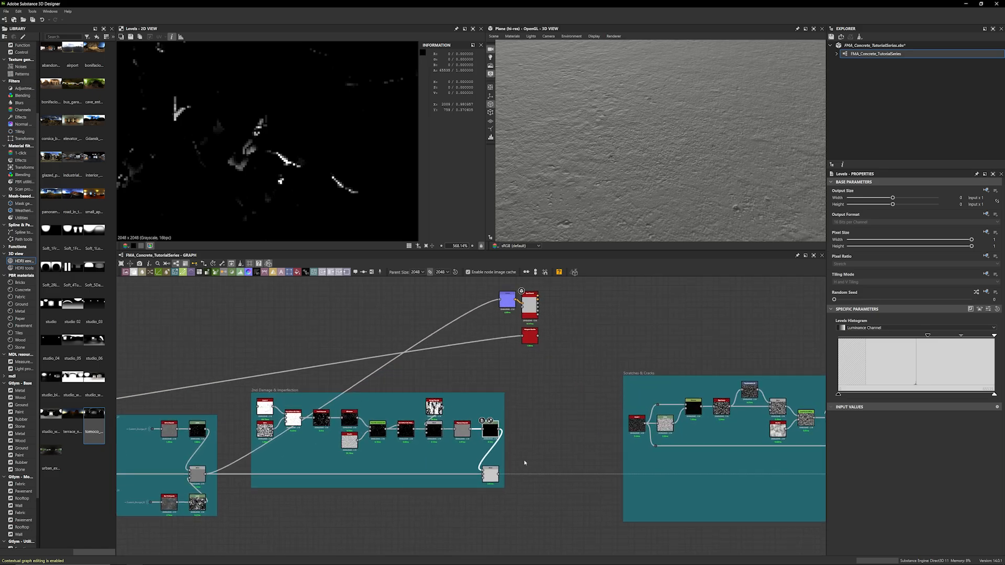
click(496, 476)
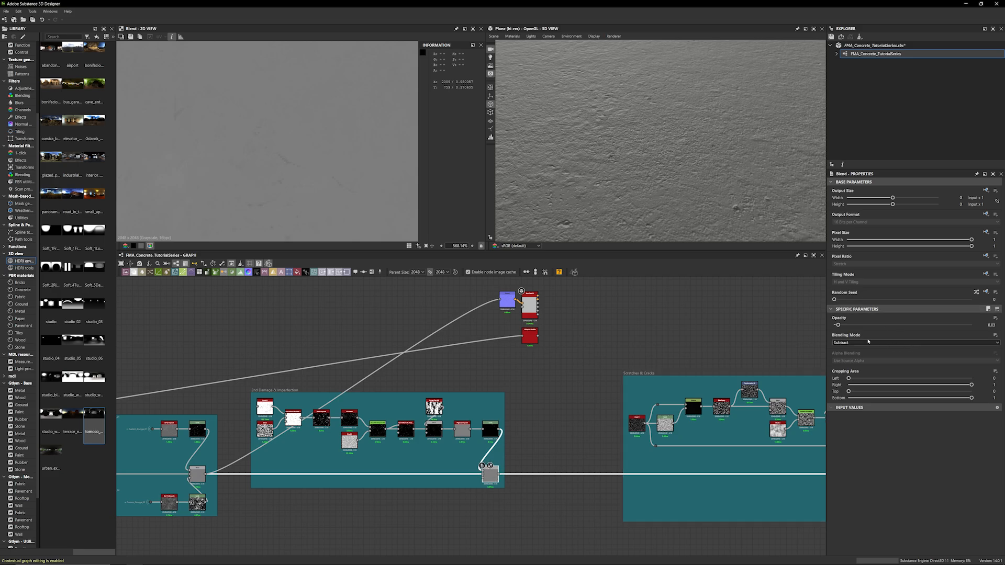
drag(655, 186, 660, 177)
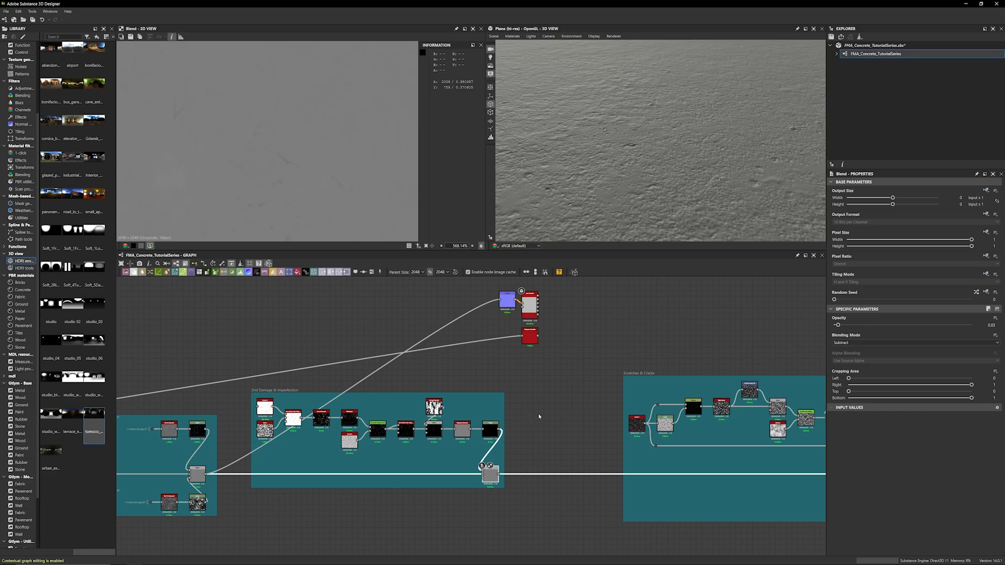
middle_drag(537, 422, 521, 438)
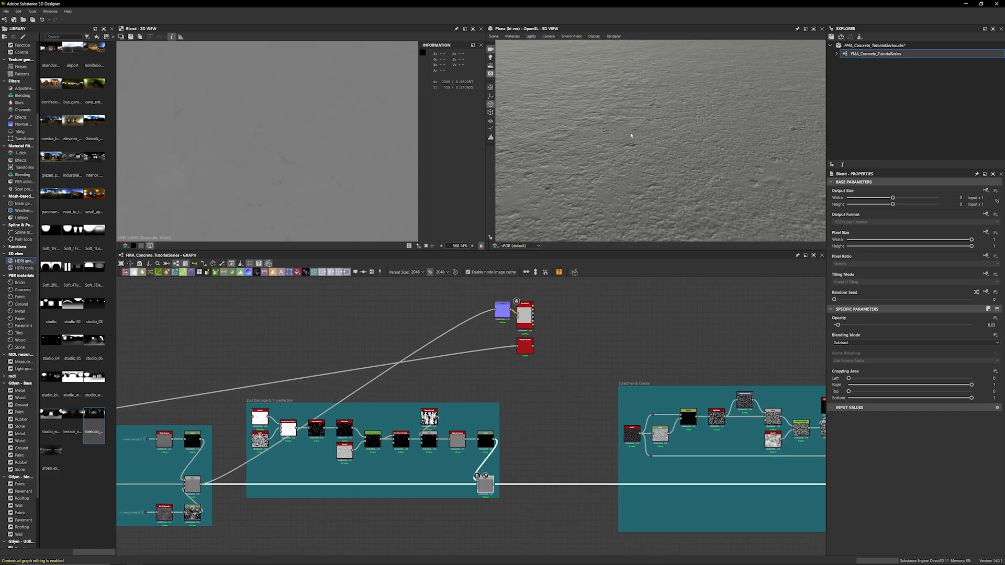
drag(494, 484, 501, 308)
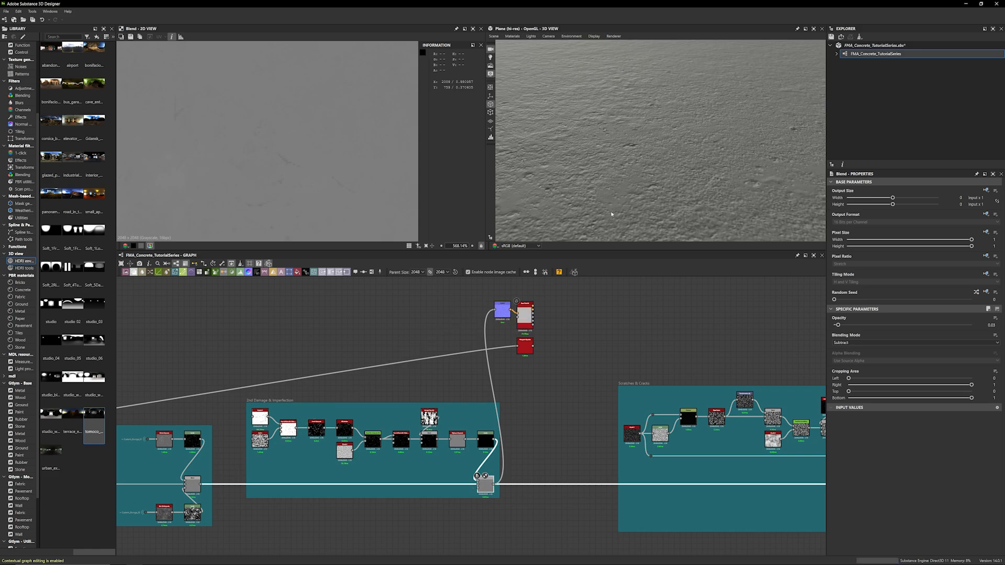
scroll(612, 214, down, 4)
drag(612, 213, 574, 240)
scroll(619, 218, up, 4)
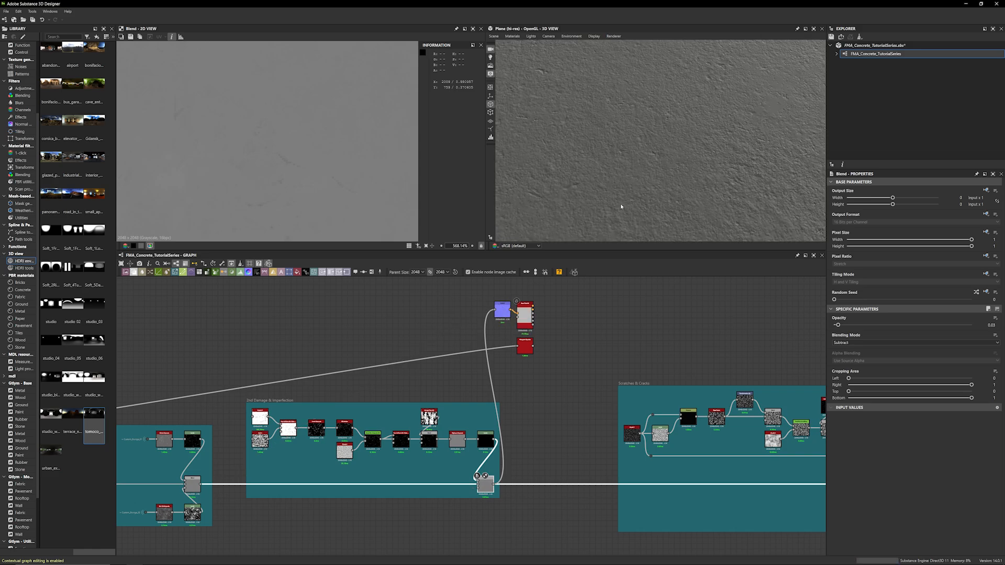
drag(622, 206, 625, 173)
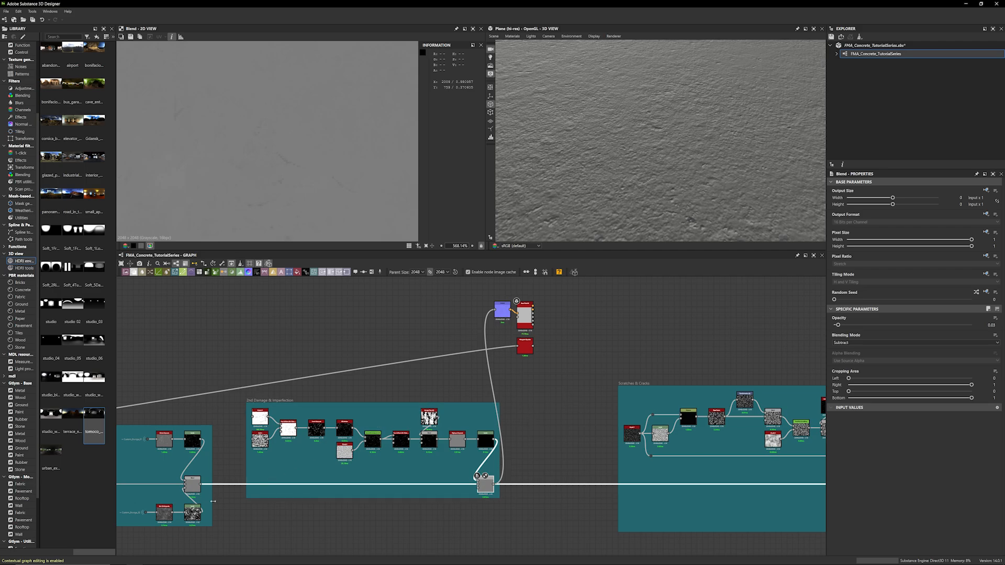
Feed the Normal node from the preceding frame's Blend and again from the 2nd Damage & Imperfection Blend to compare both surfaces in 3D
drag(201, 484, 497, 311)
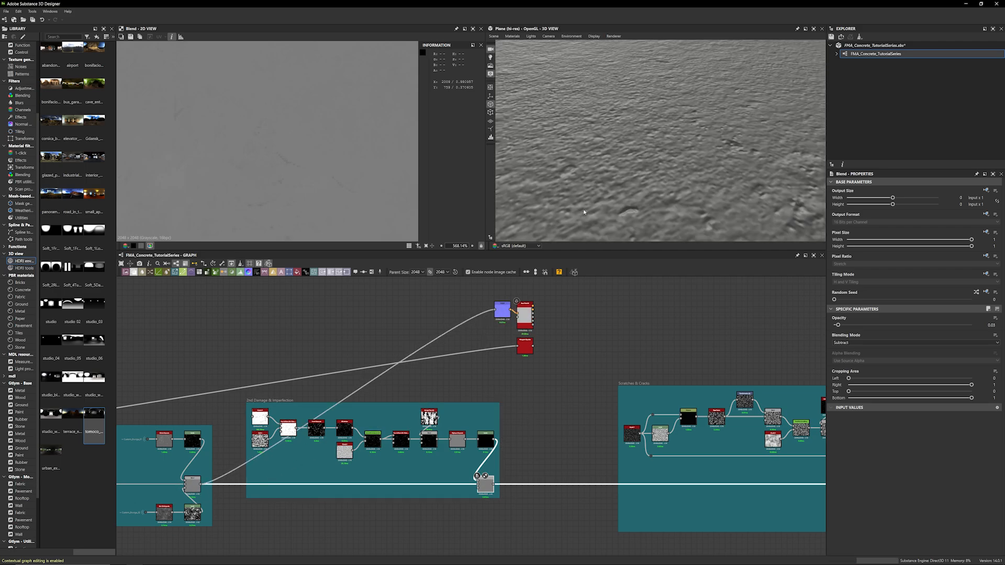
drag(494, 484, 506, 310)
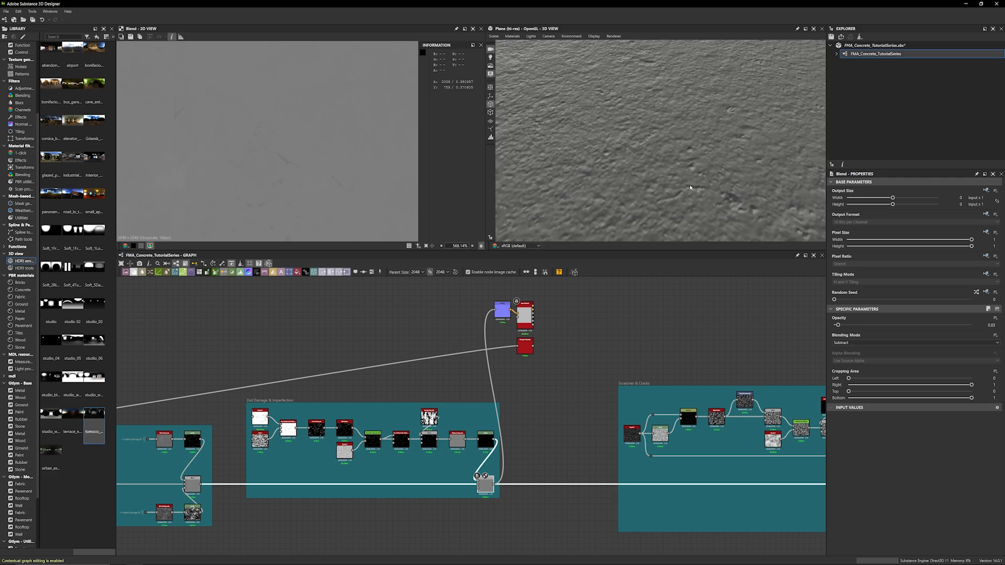
scroll(690, 187, down, 4)
drag(680, 177, 667, 201)
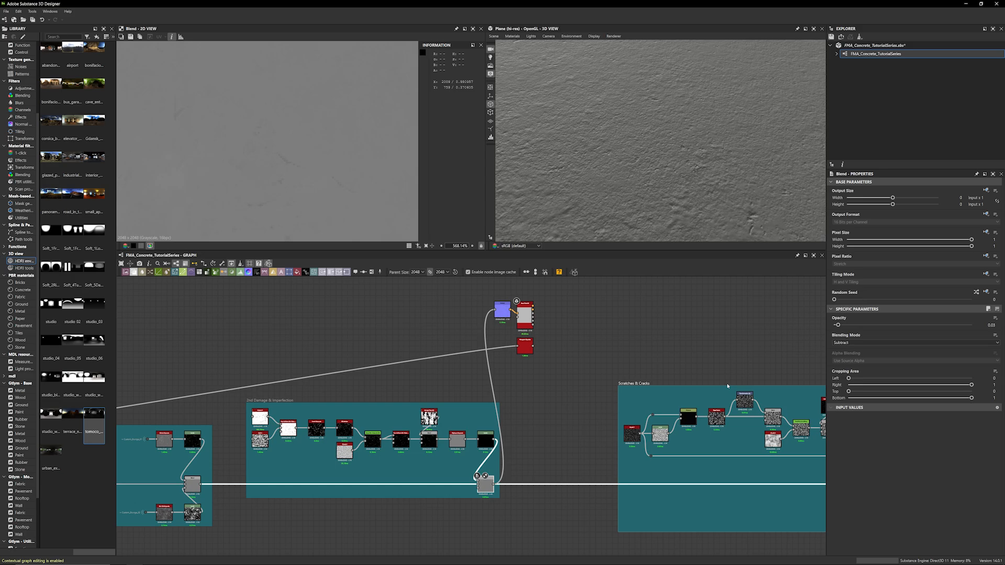
Try higher opacity values up to 0.43 on the final Subtract Blend, inspect the 3D surface, and undo the opacity change
click(845, 325)
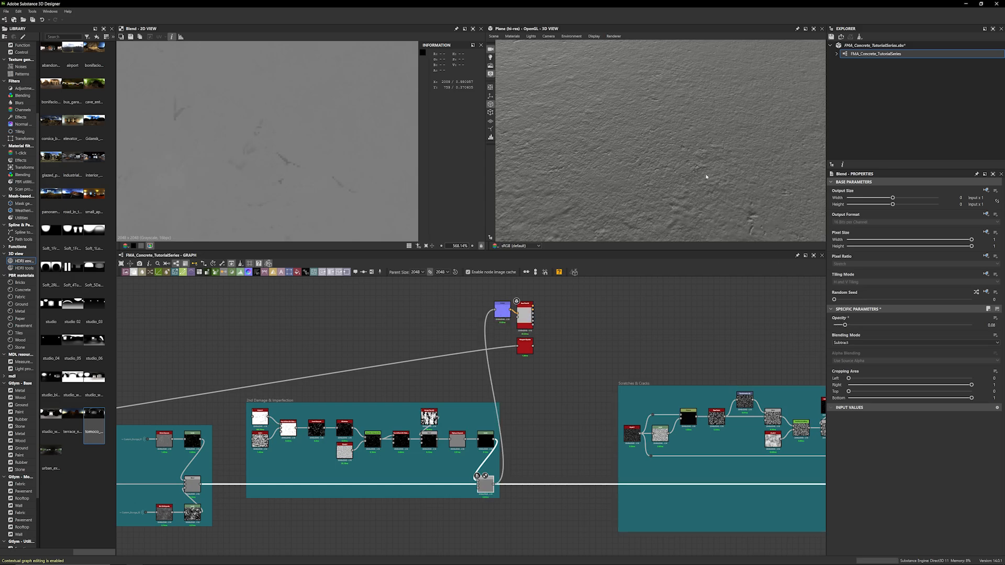
click(893, 325)
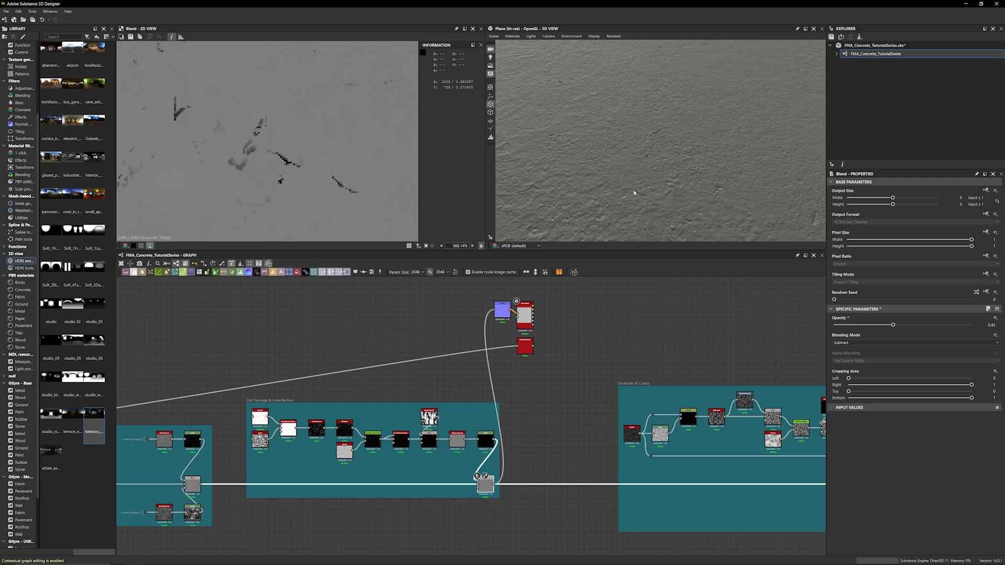
mouse_move(634, 195)
mouse_down()
mouse_move(653, 198)
mouse_move(598, 177)
mouse_move(595, 187)
mouse_move(611, 206)
mouse_move(664, 174)
mouse_up()
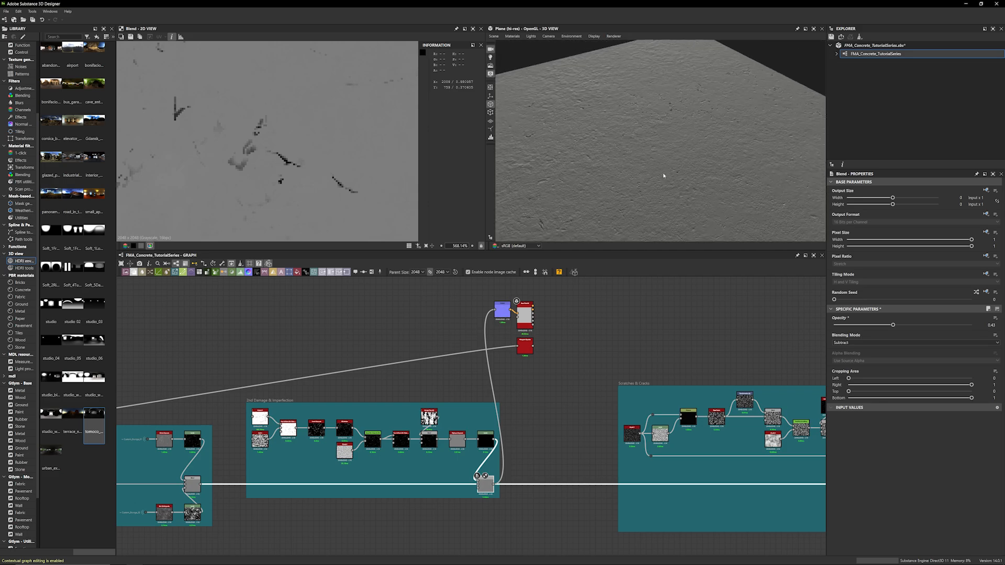
key(ctrl+z)
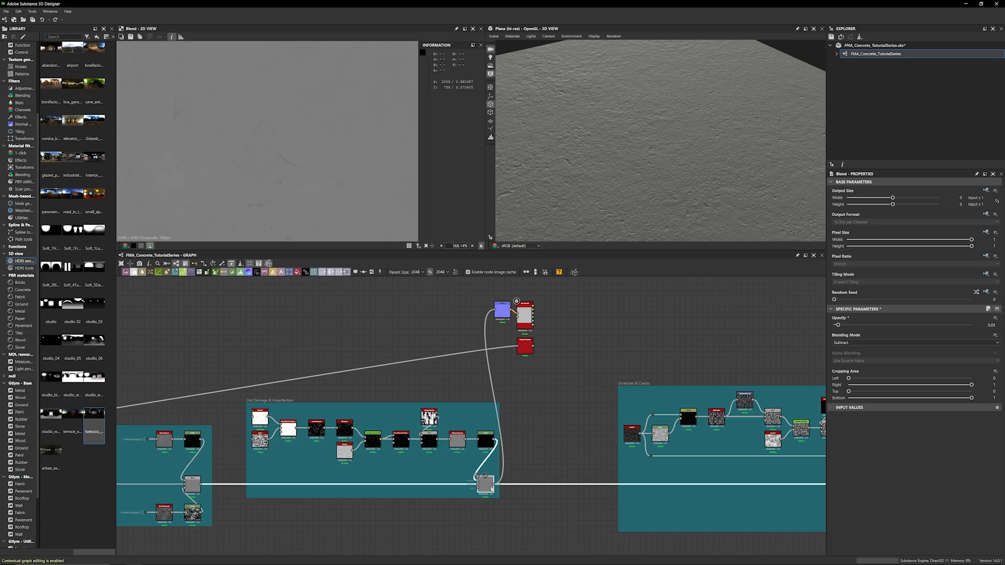
drag(639, 199, 736, 193)
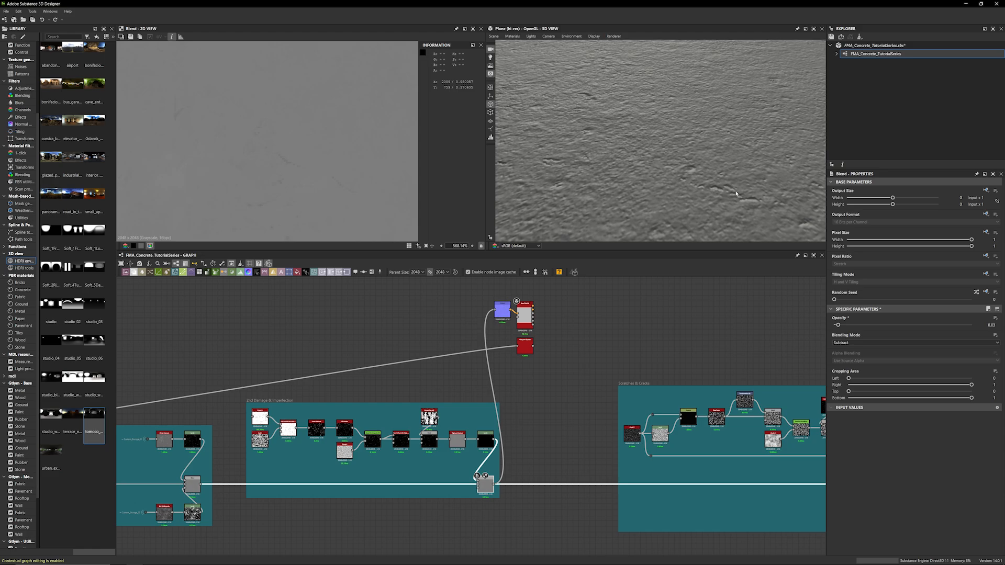
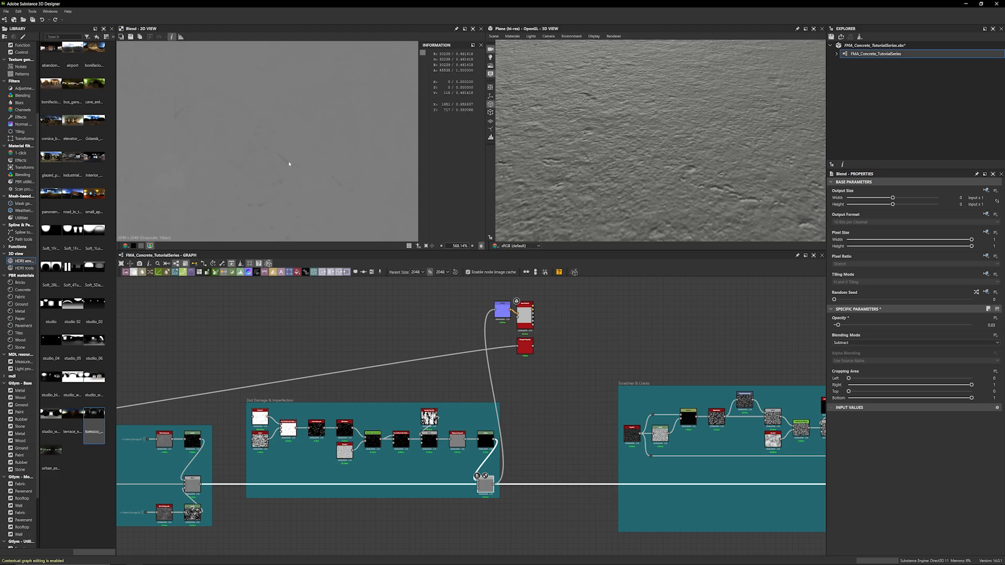
Preview again the Levels node that feeds the final Blend of the 2nd Damage & Imperfection frame
scroll(534, 370, down, 4)
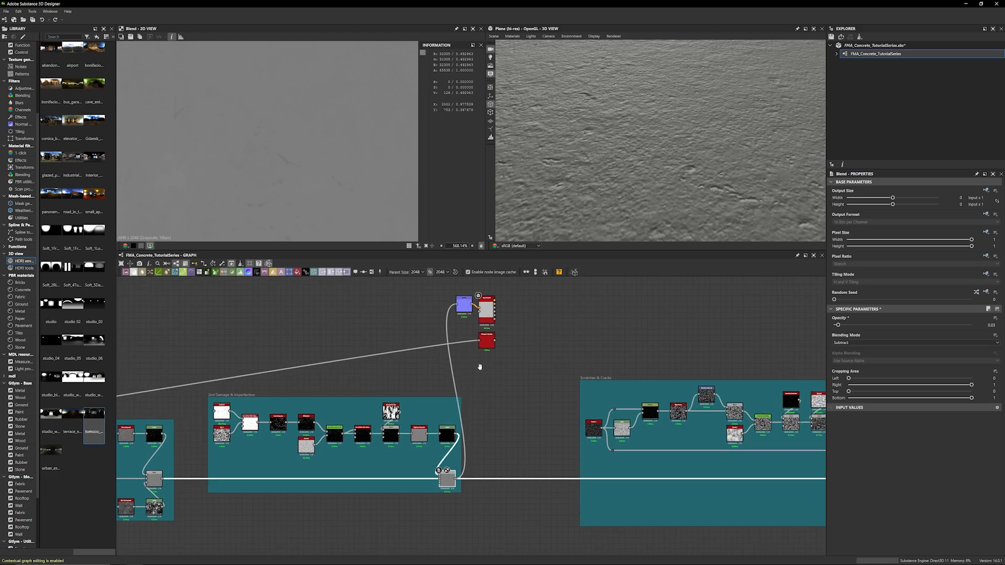
scroll(456, 363, up, 3)
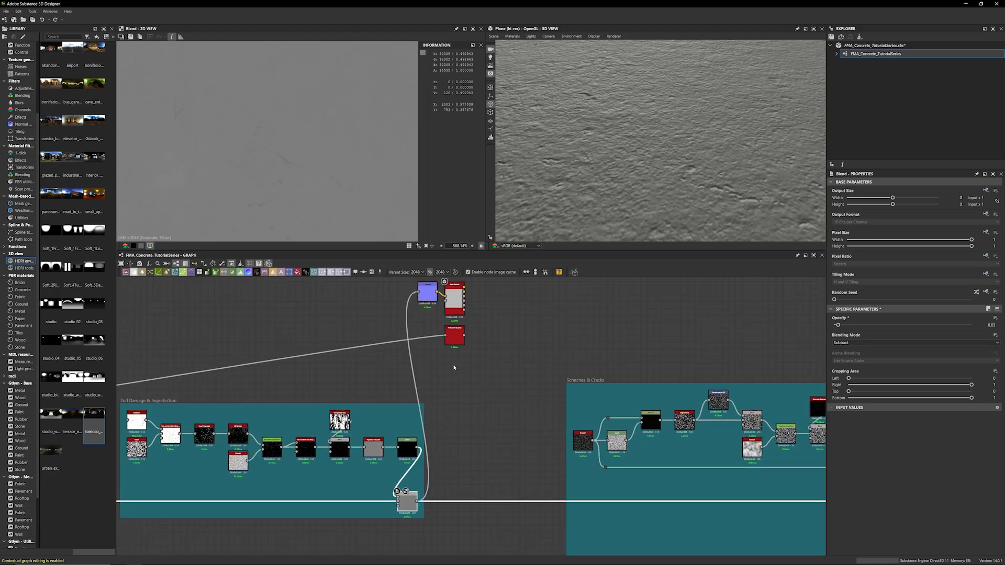
double_click(408, 450)
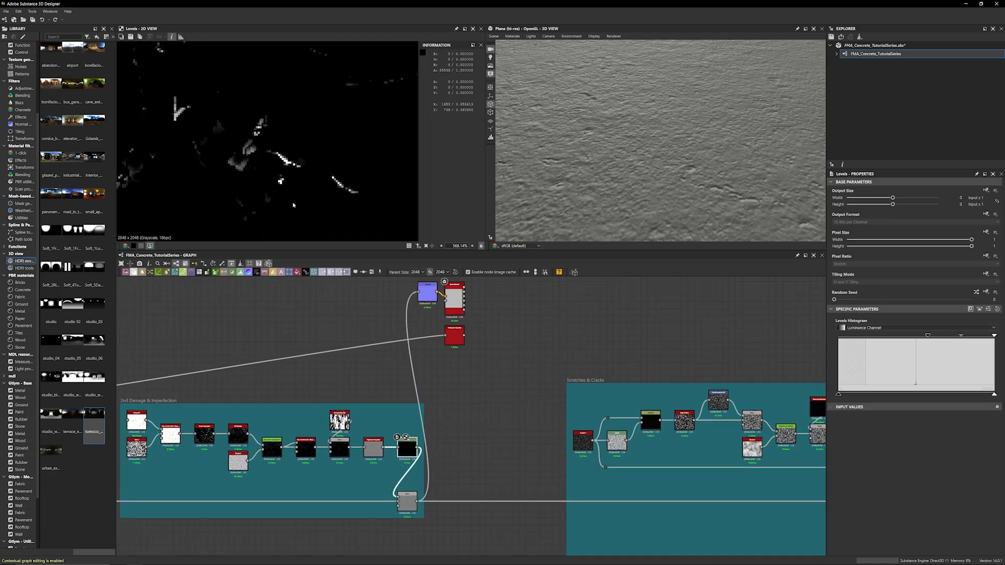
Move the Normal node and its neighbouring red nodes past the far end of the Scratches & Cracks frame and delete their incoming links
middle_drag(503, 335, 375, 321)
middle_drag(463, 334, 370, 321)
middle_drag(357, 333, 292, 332)
scroll(340, 334, down, 3)
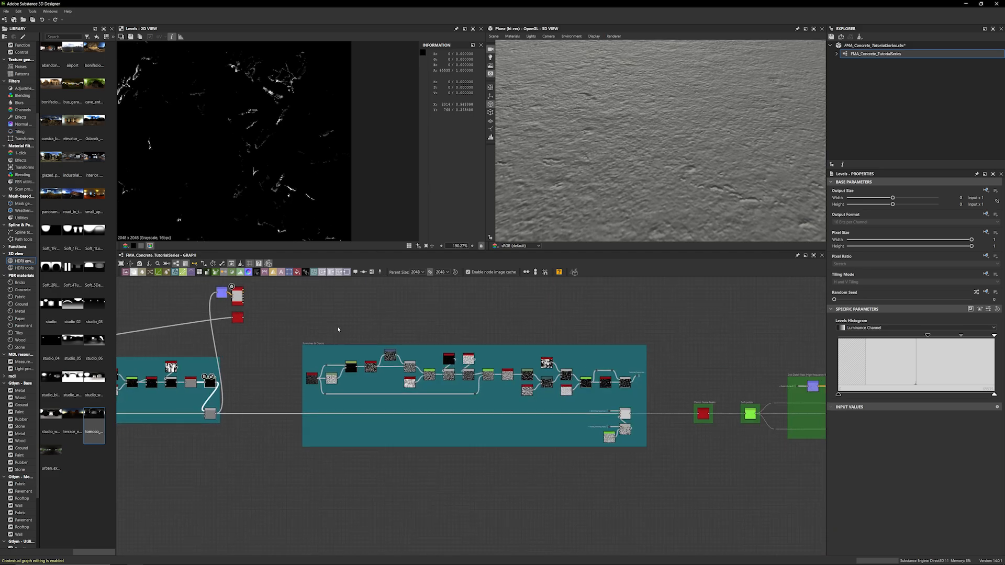
drag(278, 323, 663, 503)
click(627, 496)
scroll(311, 326, up, 2)
middle_drag(298, 325, 276, 334)
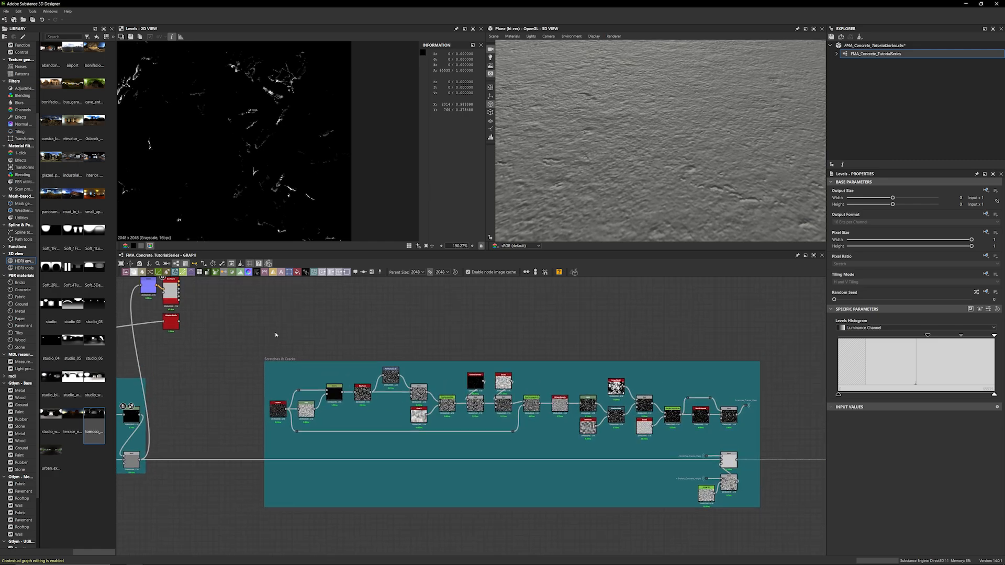
scroll(256, 336, down, 2)
drag(241, 337, 666, 305)
click(358, 327)
middle_drag(348, 330, 350, 356)
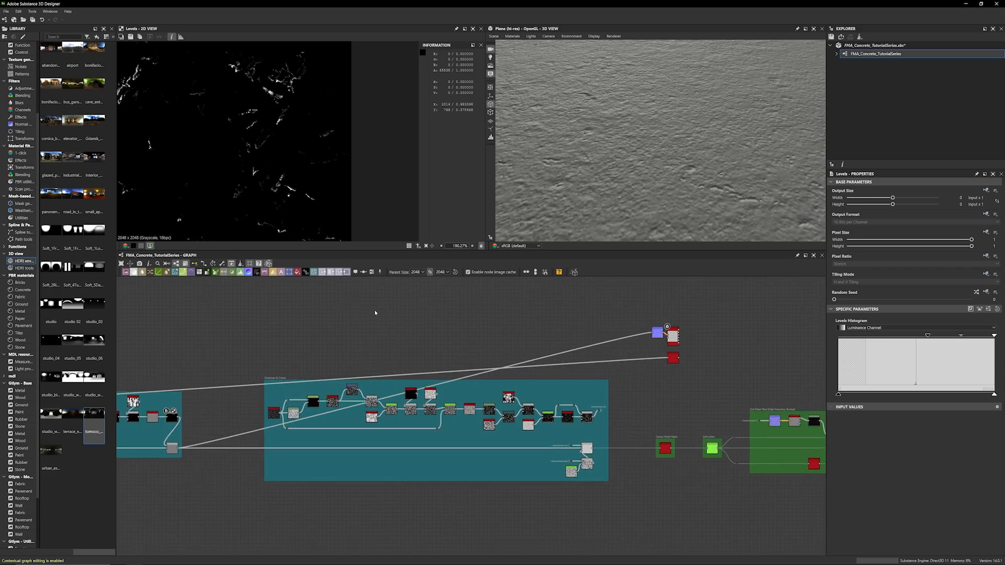
scroll(597, 370, up, 2)
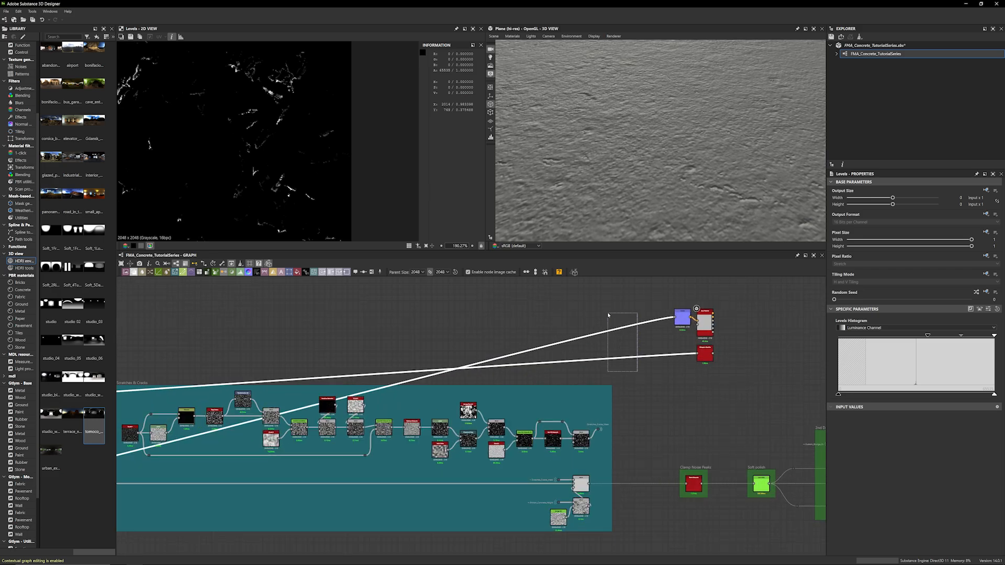
key(Delete)
Preview the Crystal 1 node at the start of the Scratches & Cracks frame and the Levels node it feeds
middle_drag(220, 372, 341, 335)
scroll(291, 334, up, 2)
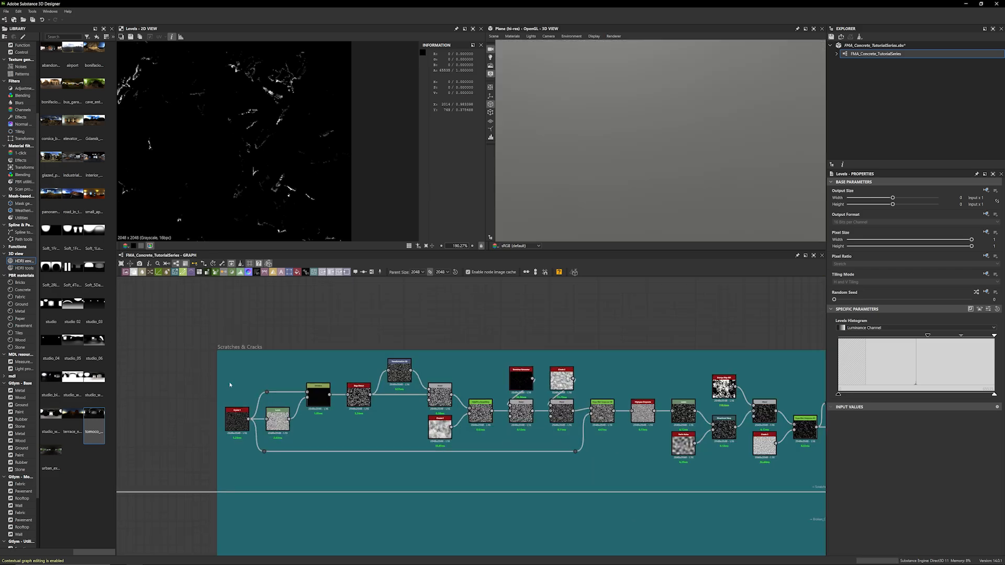
scroll(194, 392, up, 3)
middle_drag(195, 386, 179, 438)
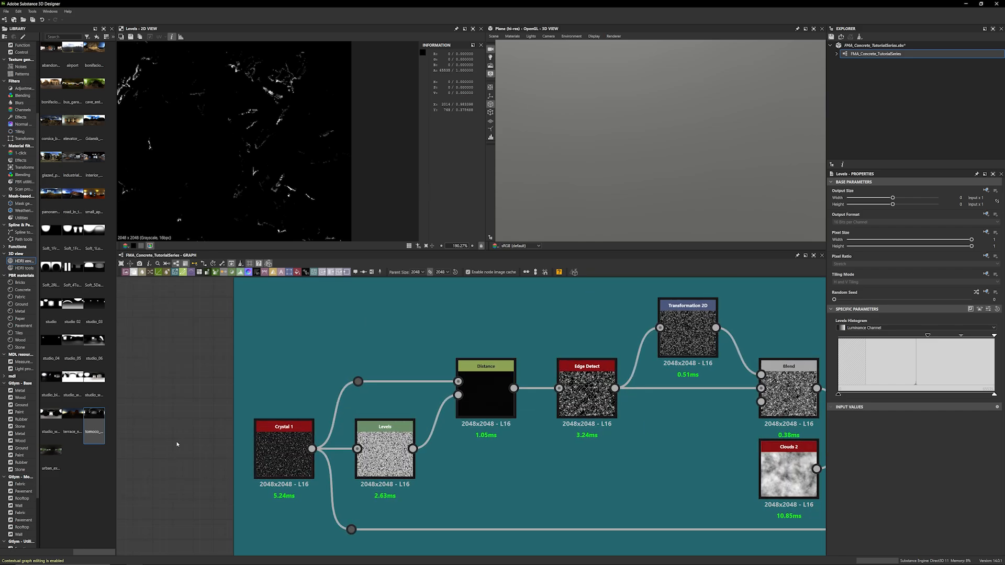
scroll(187, 436, down, 1)
middle_drag(214, 356, 200, 351)
double_click(238, 444)
scroll(274, 189, down, 8)
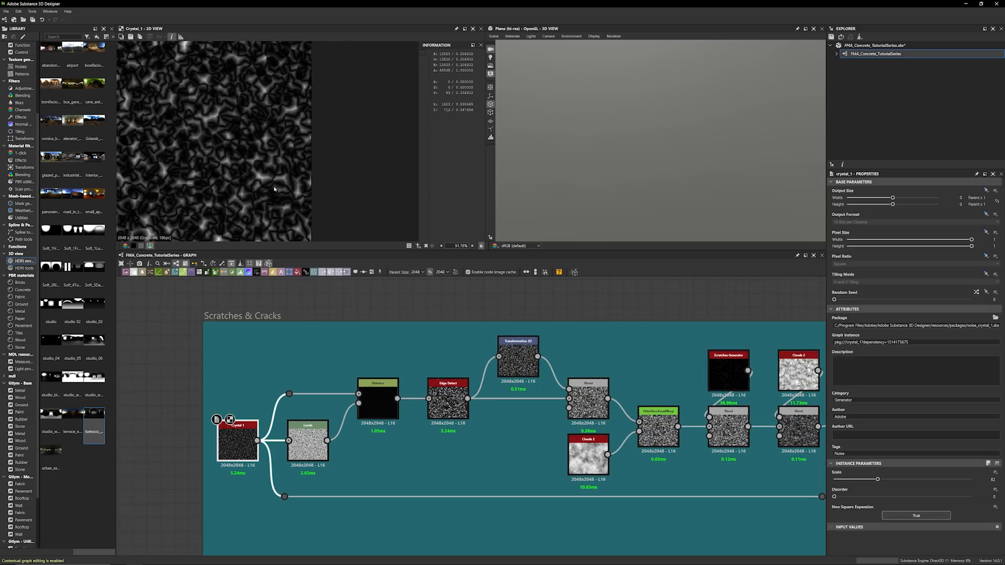
scroll(278, 188, down, 4)
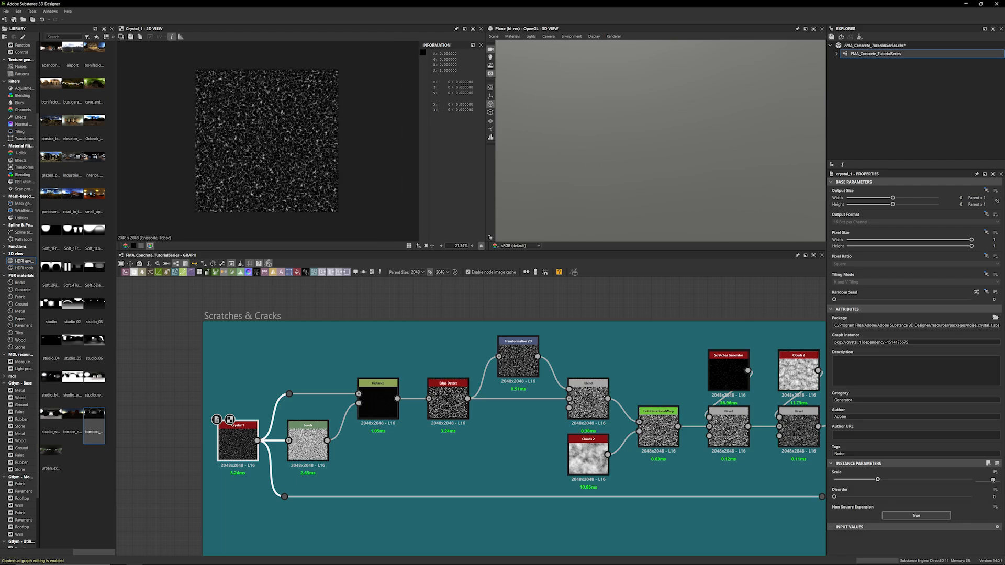
double_click(318, 451)
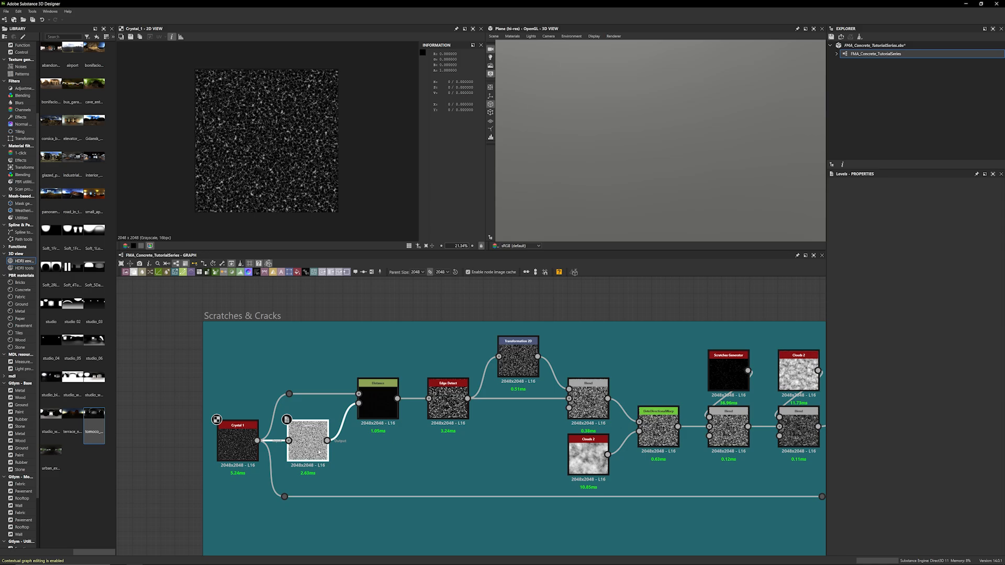
scroll(203, 102, up, 1)
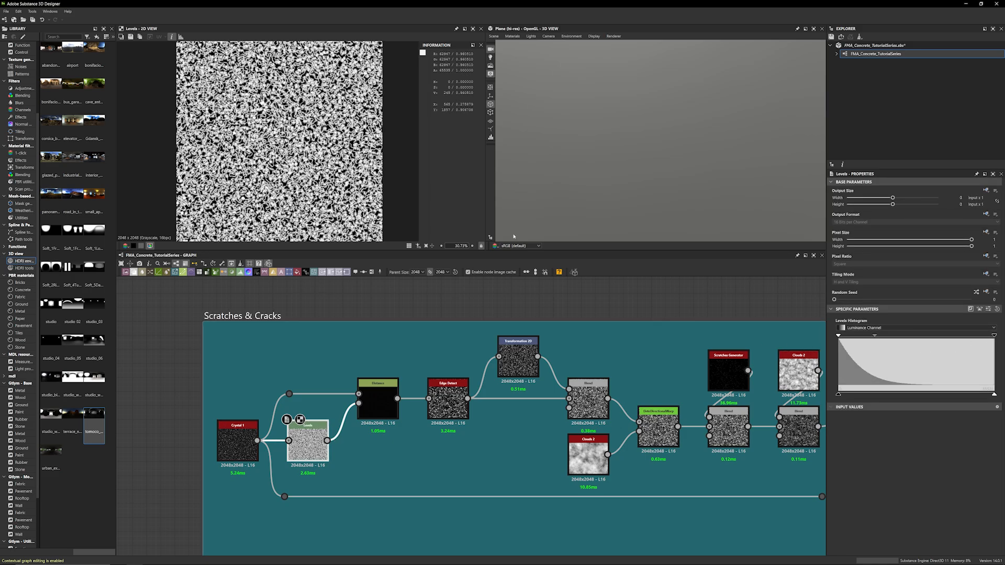
Inspect the Levels output up close, then preview the Distance node it feeds in the Scratches & Cracks frame
scroll(342, 131, up, 2)
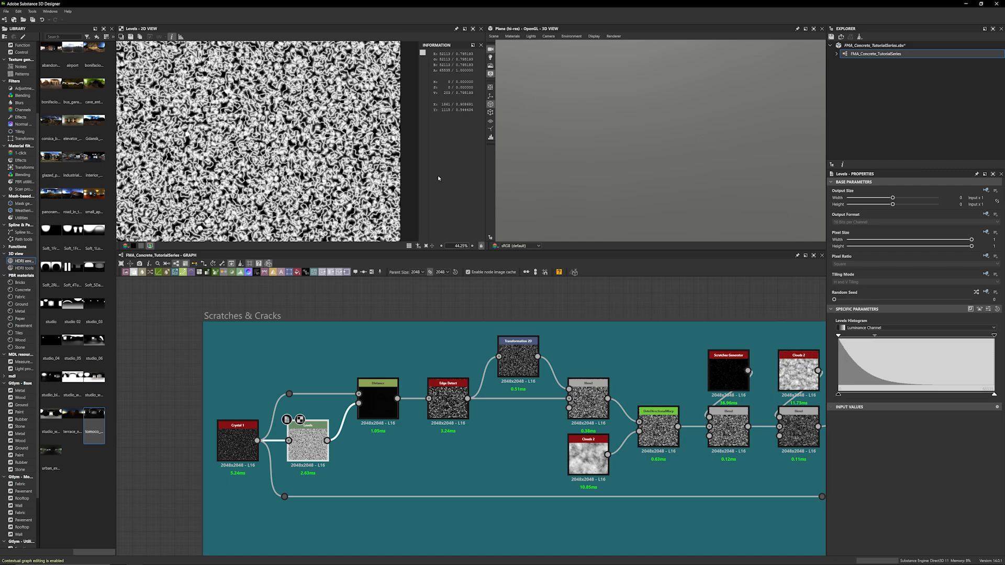
scroll(353, 157, up, 7)
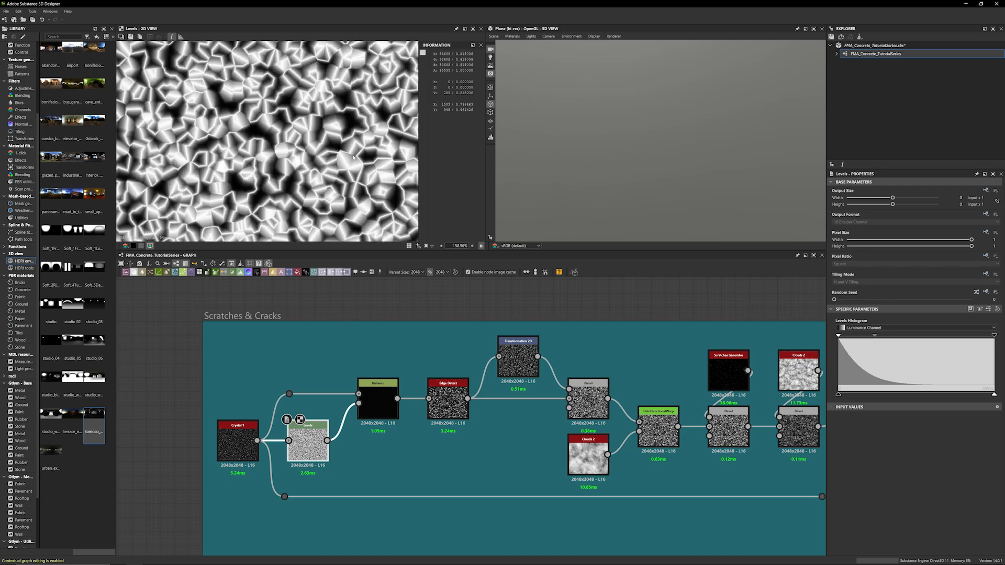
click(386, 402)
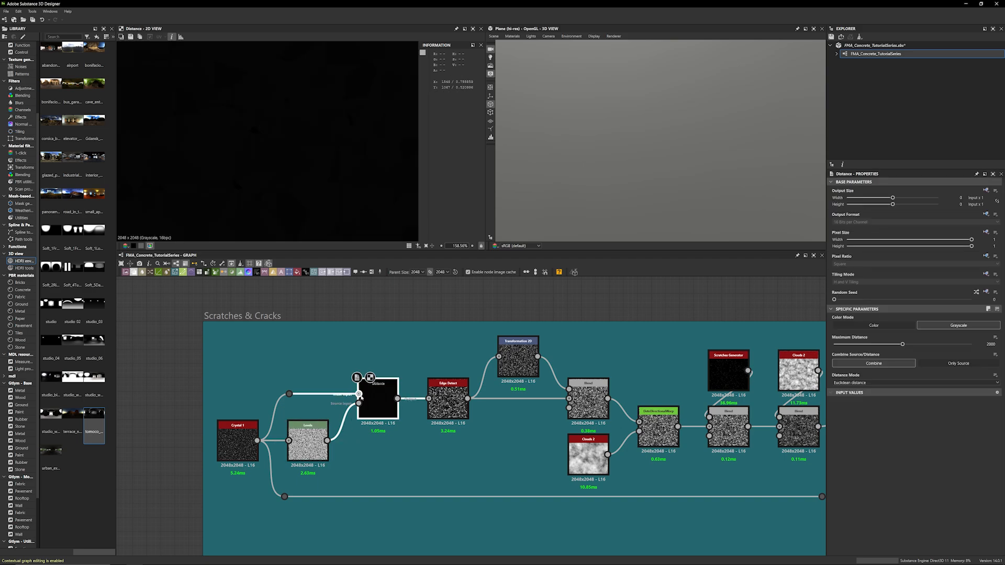
scroll(297, 202, down, 3)
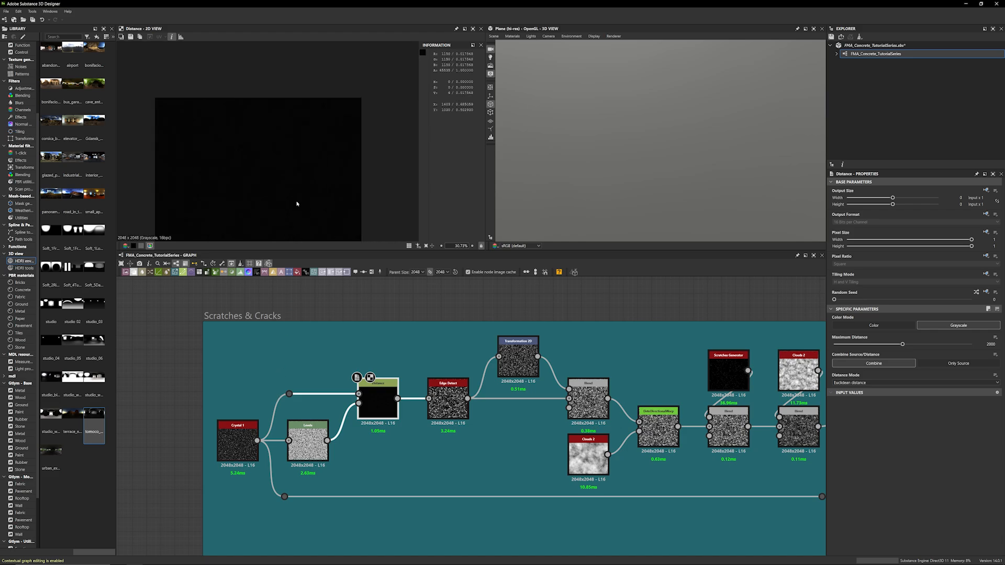
scroll(297, 204, up, 10)
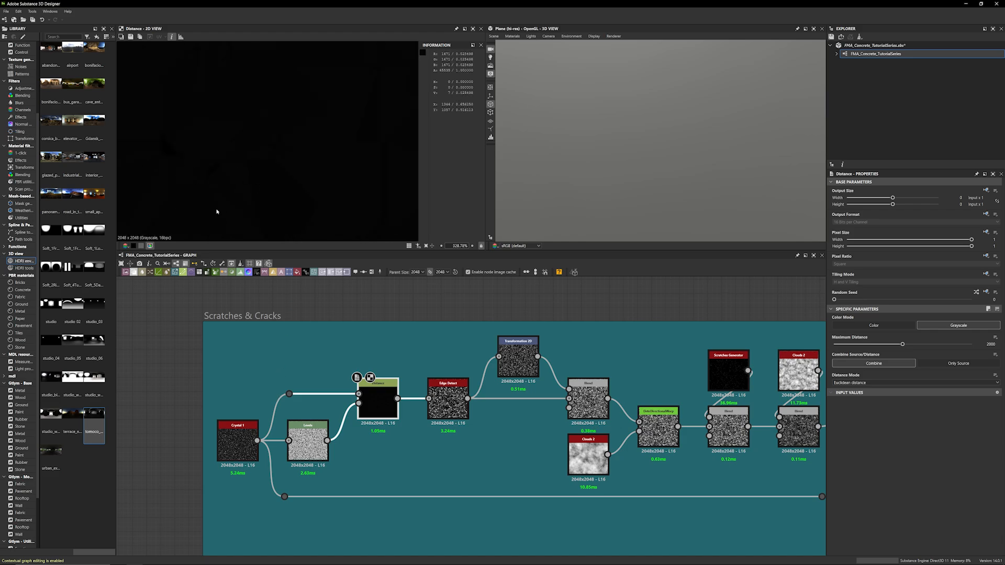
Preview the Edge Detect node after Distance and examine its crack line pattern both up close and as a whole
double_click(446, 400)
scroll(261, 162, down, 6)
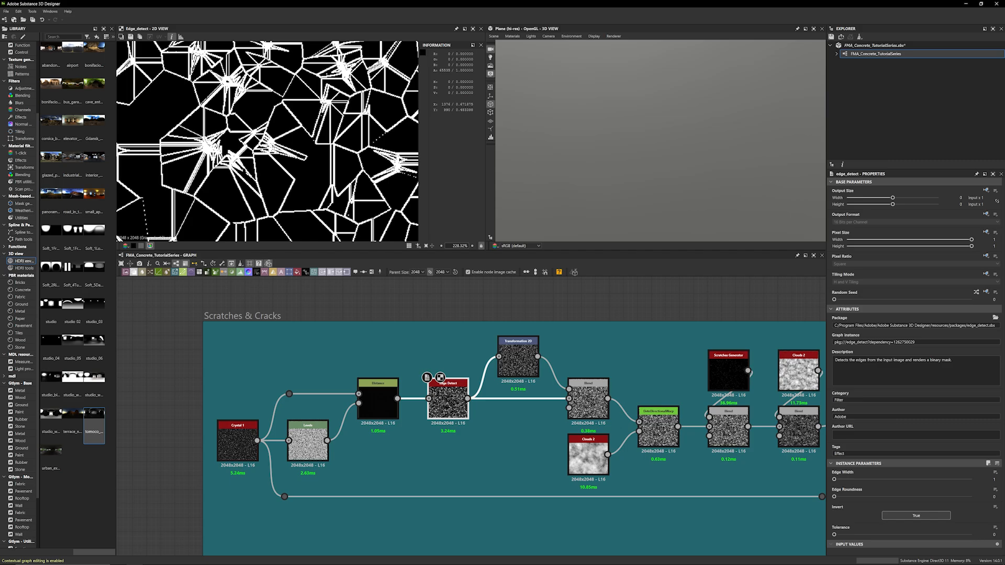
scroll(261, 157, down, 4)
scroll(297, 159, up, 5)
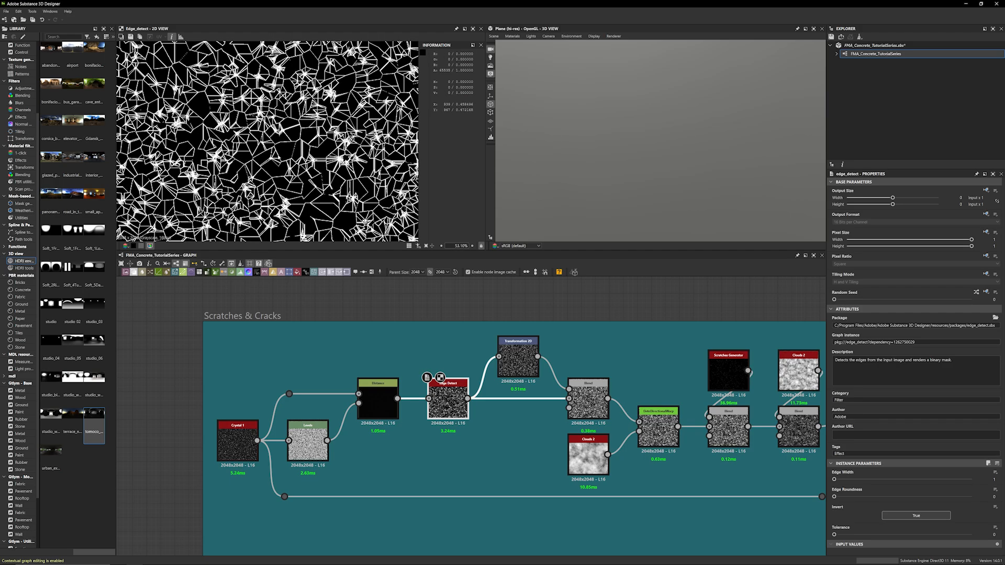
middle_drag(280, 154, 299, 163)
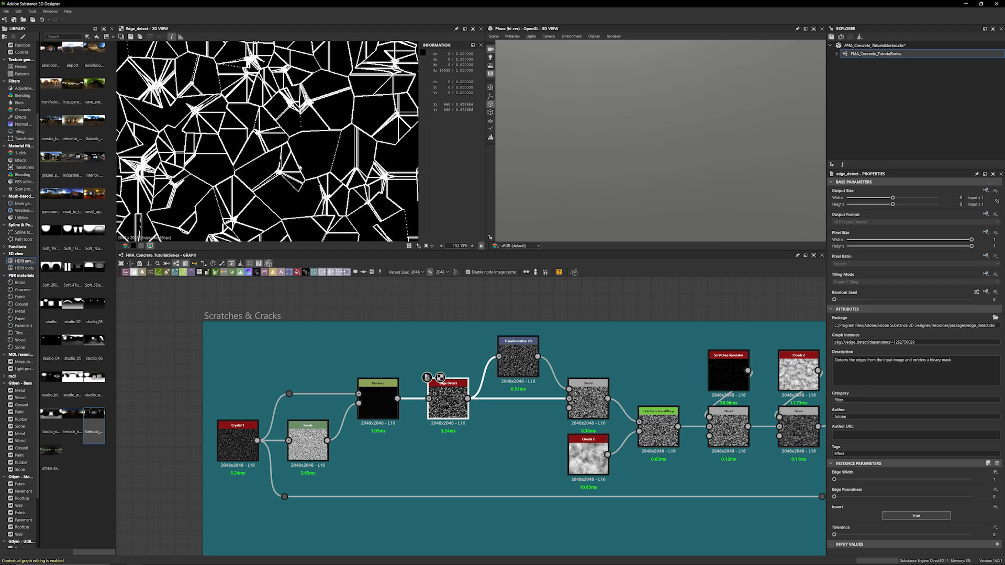
scroll(271, 167, down, 3)
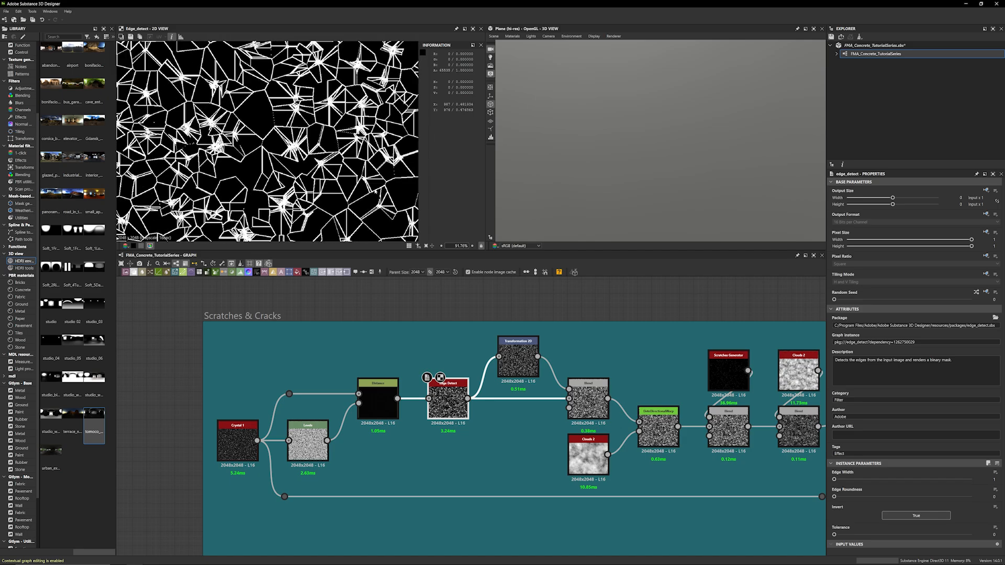
scroll(271, 167, up, 6)
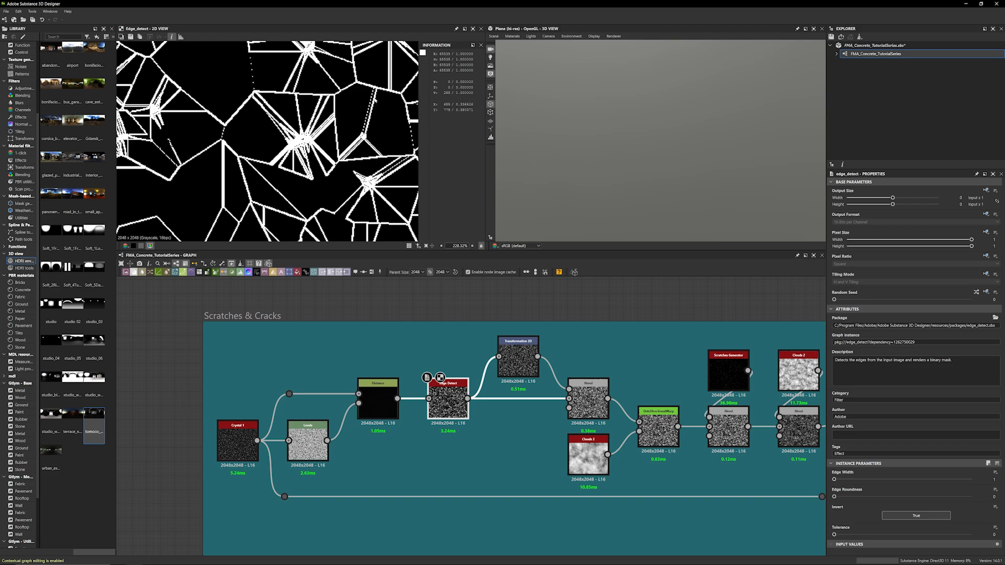
middle_drag(238, 158, 214, 158)
scroll(236, 158, down, 4)
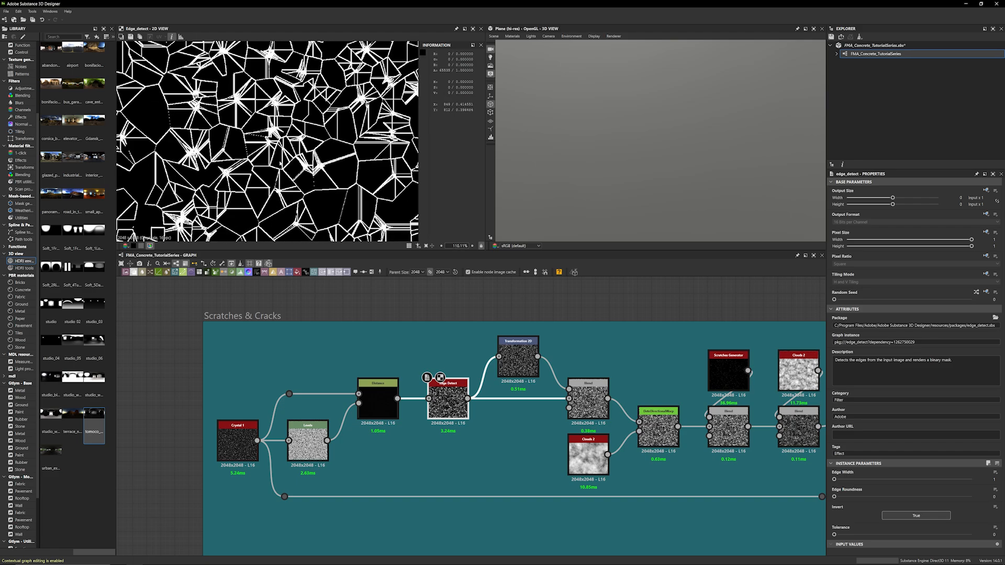
scroll(293, 157, down, 10)
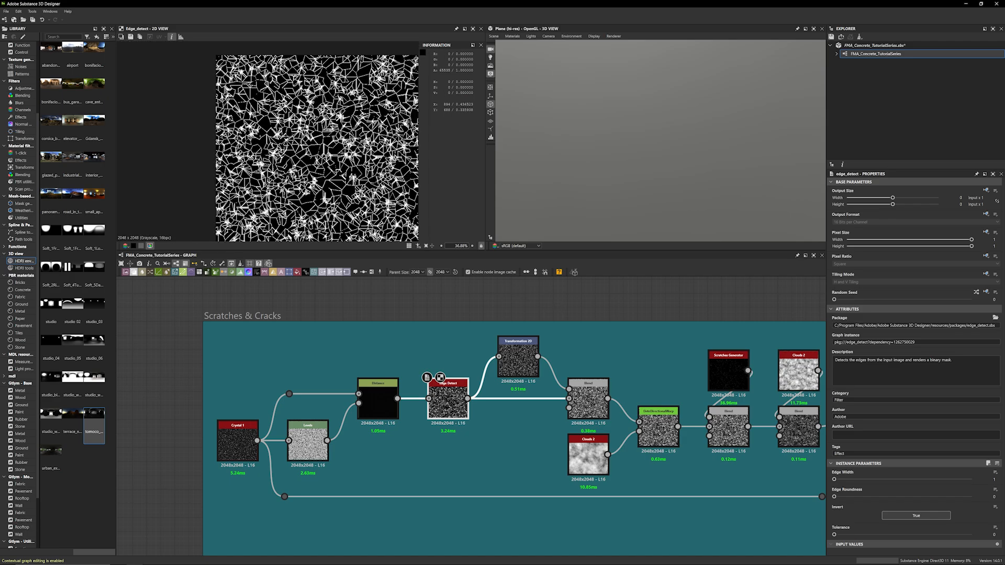
Preview the Transformation 2D node after Edge Detect and the Max (Lighten) Blend that combines it with the original lines
scroll(433, 313, up, 3)
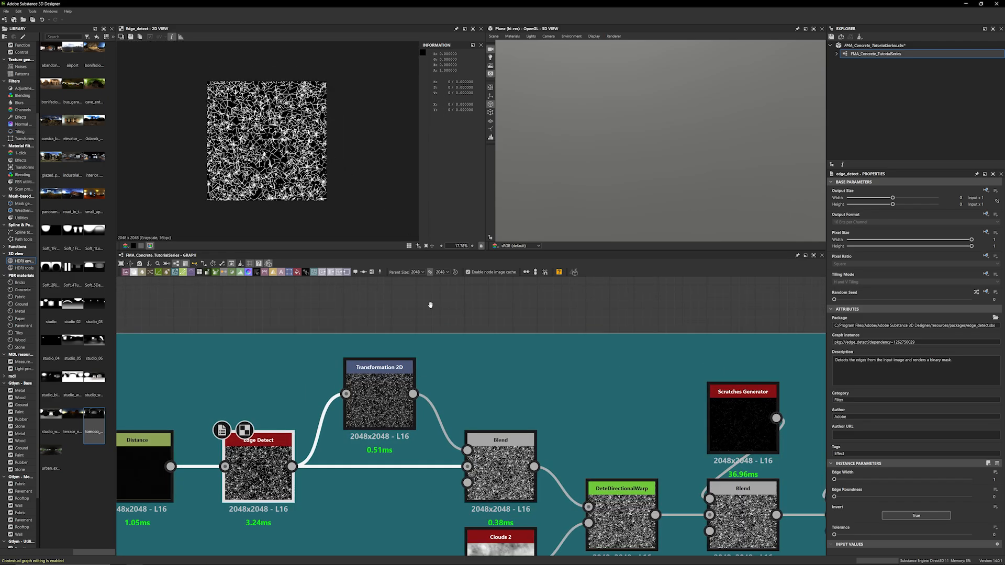
double_click(375, 398)
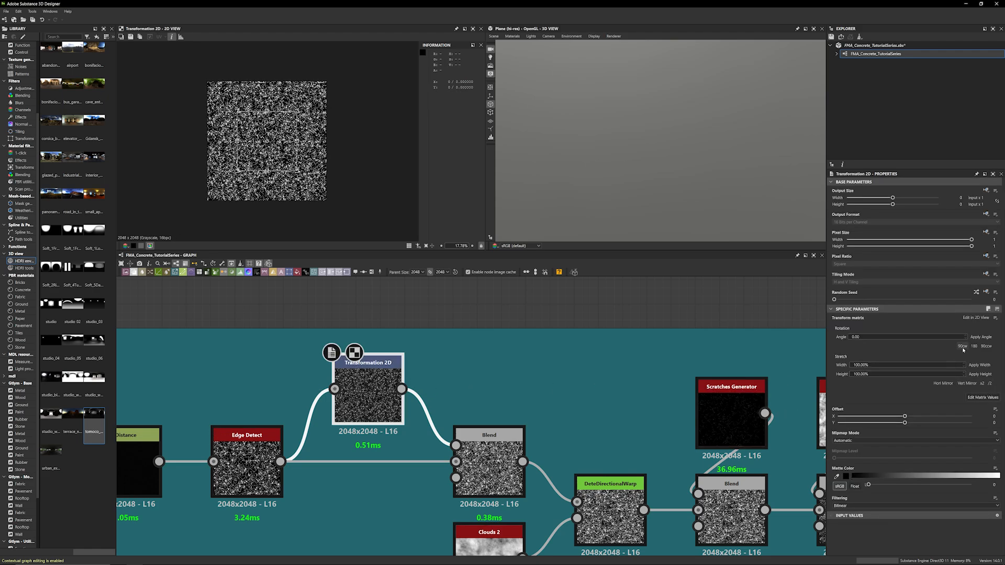
double_click(488, 460)
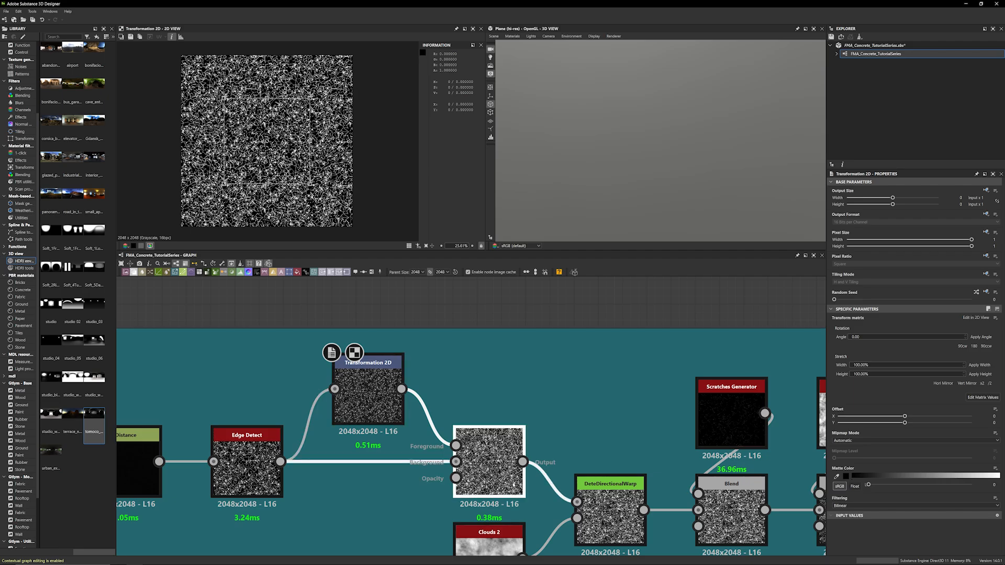
scroll(272, 168, up, 5)
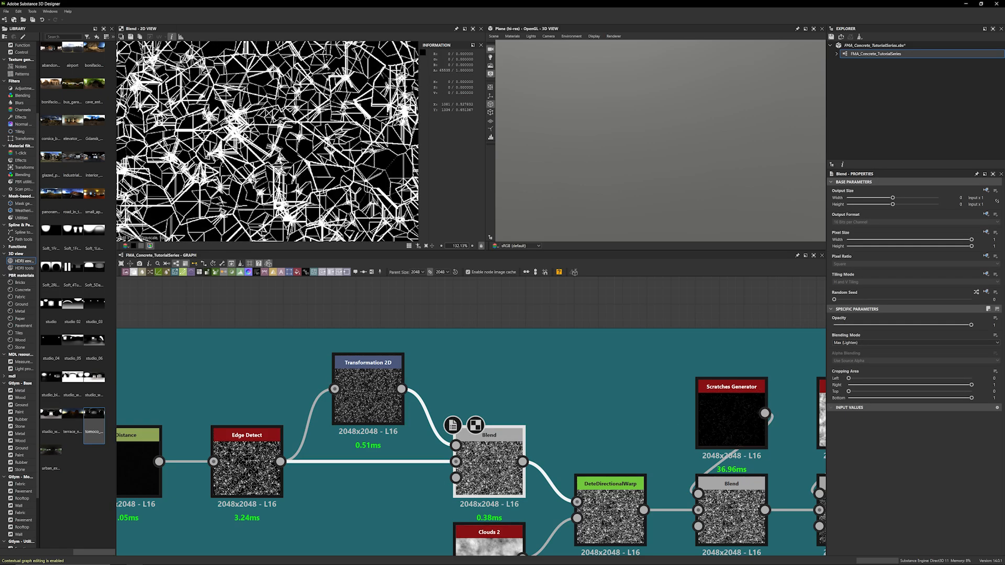
scroll(273, 168, down, 1)
scroll(272, 168, down, 2)
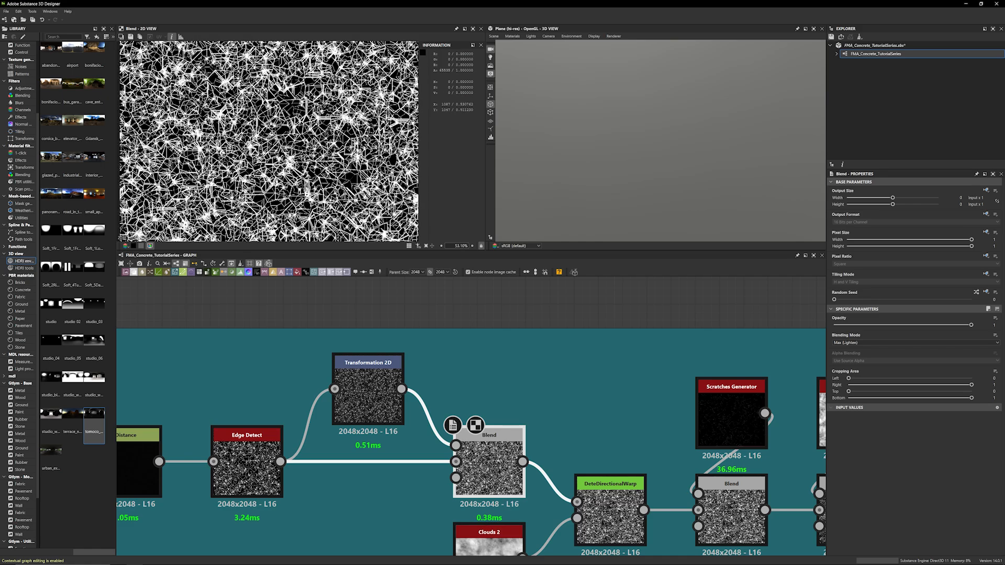
scroll(580, 308, down, 2)
Preview the DeteDirectionalWarp node driven by Clouds 2 and examine how it distorts the crack lines
middle_drag(544, 295, 451, 277)
scroll(513, 356, up, 1)
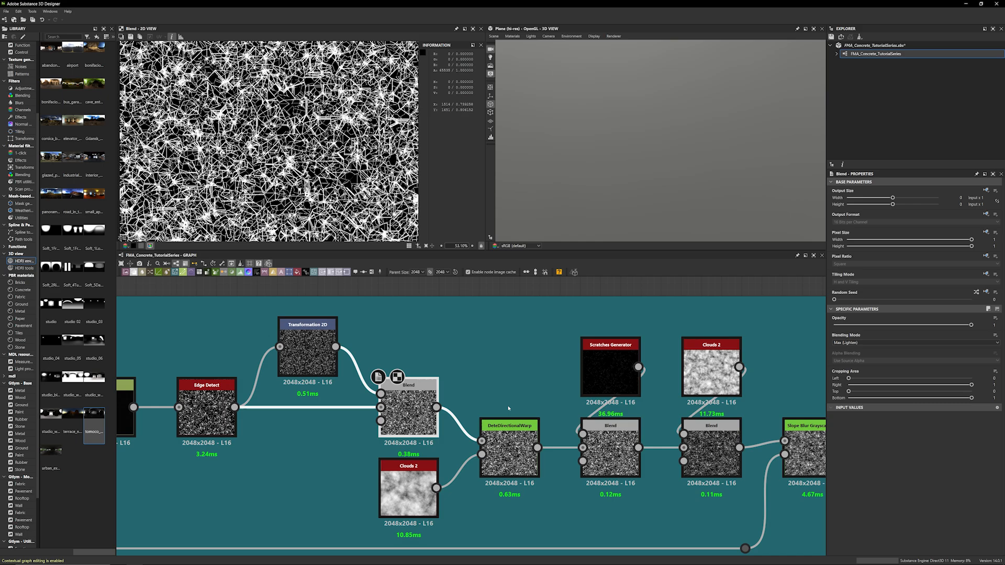
double_click(516, 461)
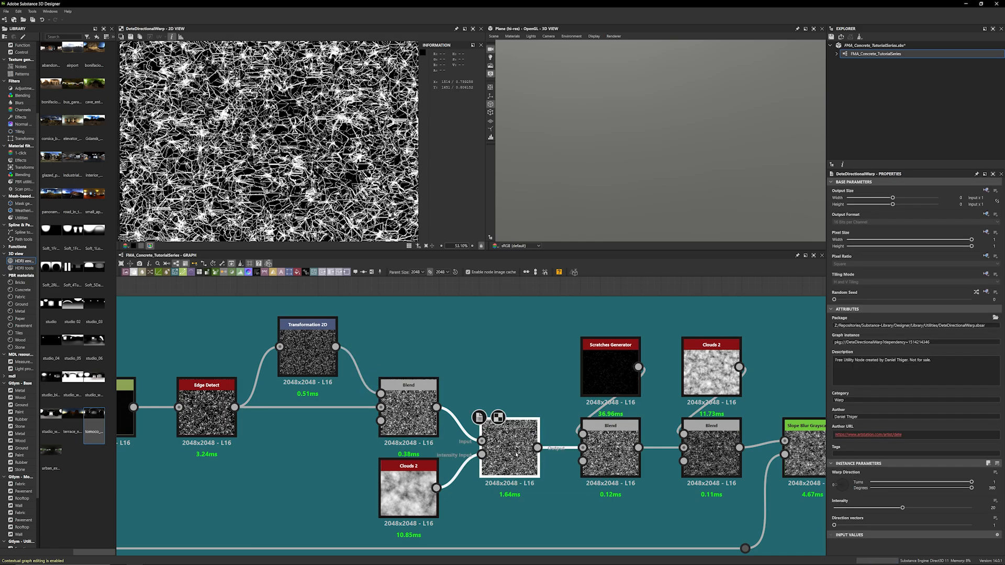
scroll(267, 141, up, 3)
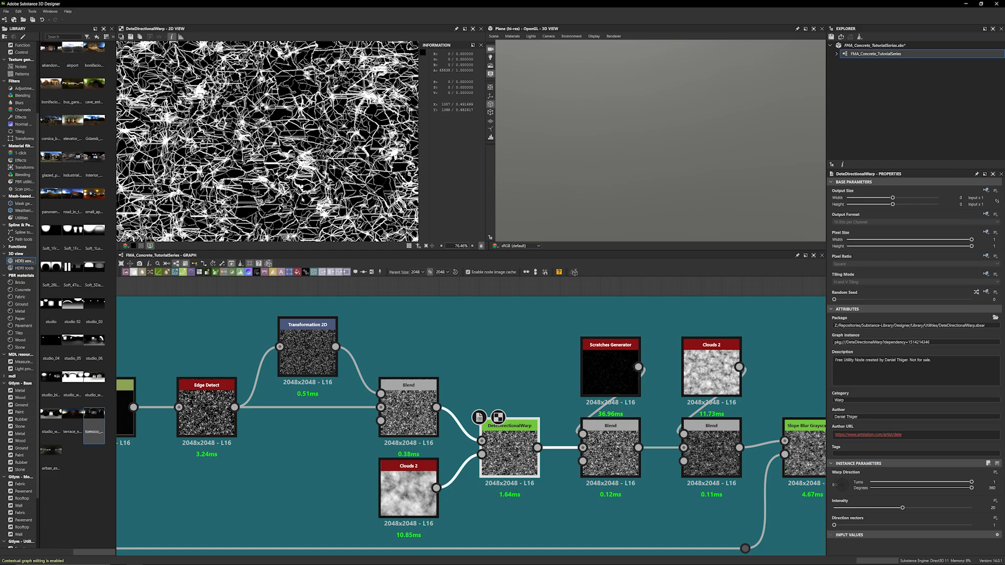
scroll(302, 199, down, 4)
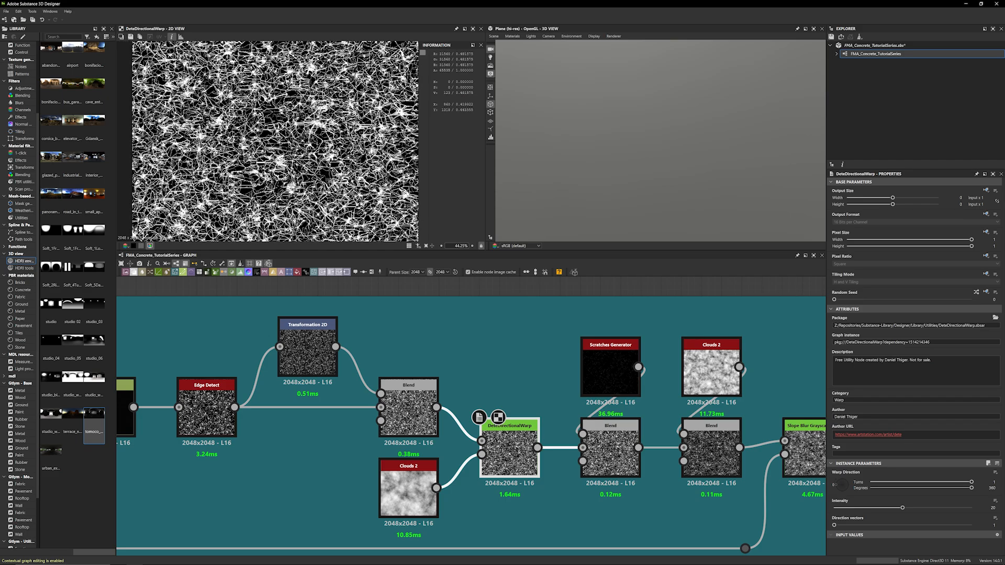
scroll(301, 192, up, 4)
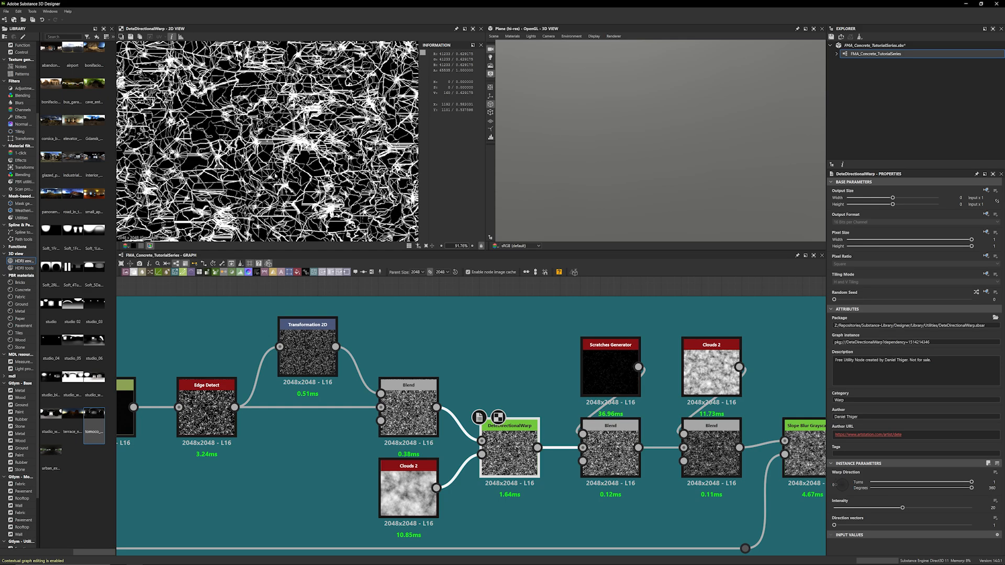
Add a Directional Warp node above DeteDirectionalWarp, feed it the Blend and Clouds 2 as intensity input, and set its intensity to 30
click(493, 355)
key(space)
text(dire)
key(Down)
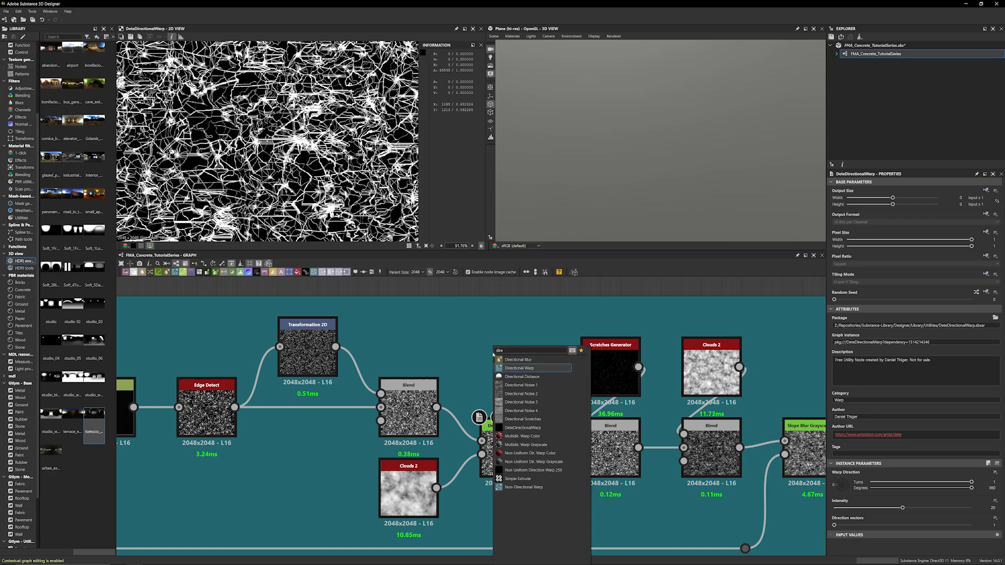
key(Return)
drag(436, 408, 436, 484)
drag(437, 488, 512, 376)
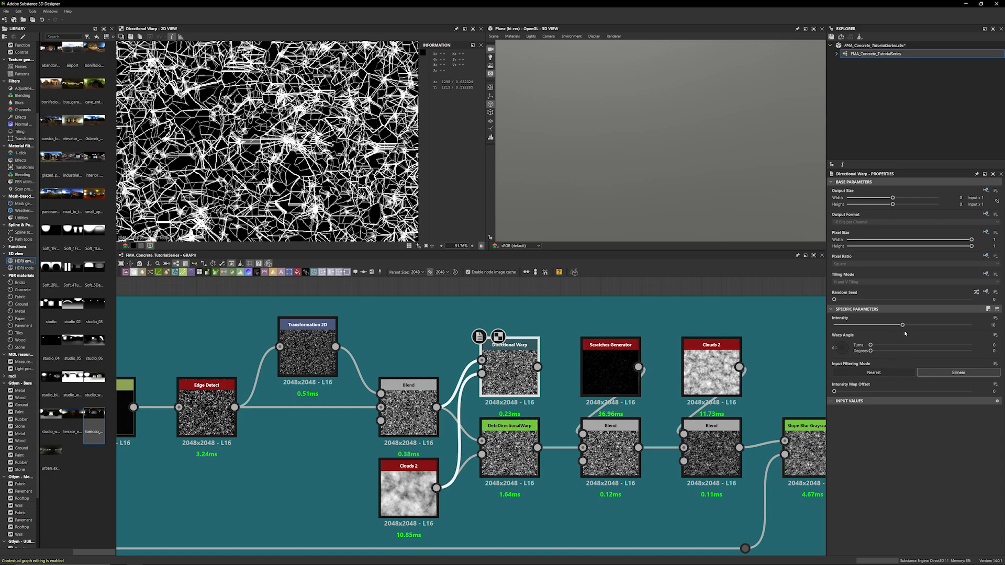
double_click(989, 325)
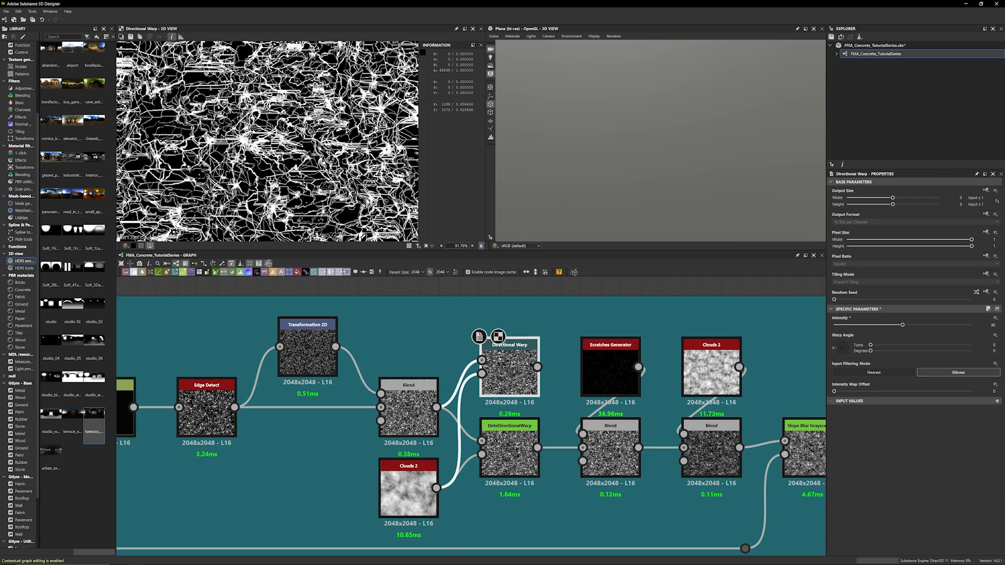
Compare the DeteDirectionalWarp result with the Directional Warp test node, then delete the test node
scroll(335, 157, down, 3)
click(516, 435)
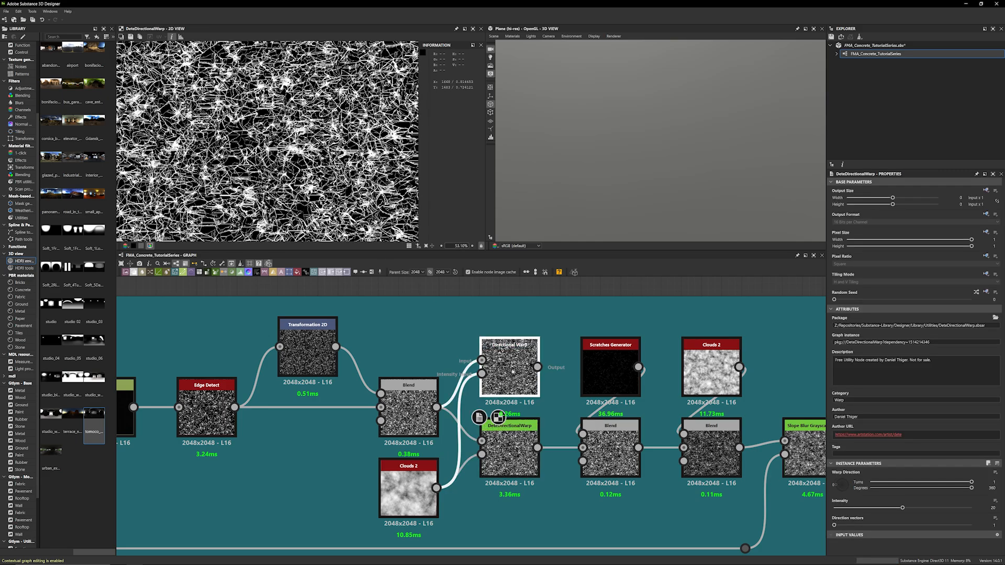
click(521, 382)
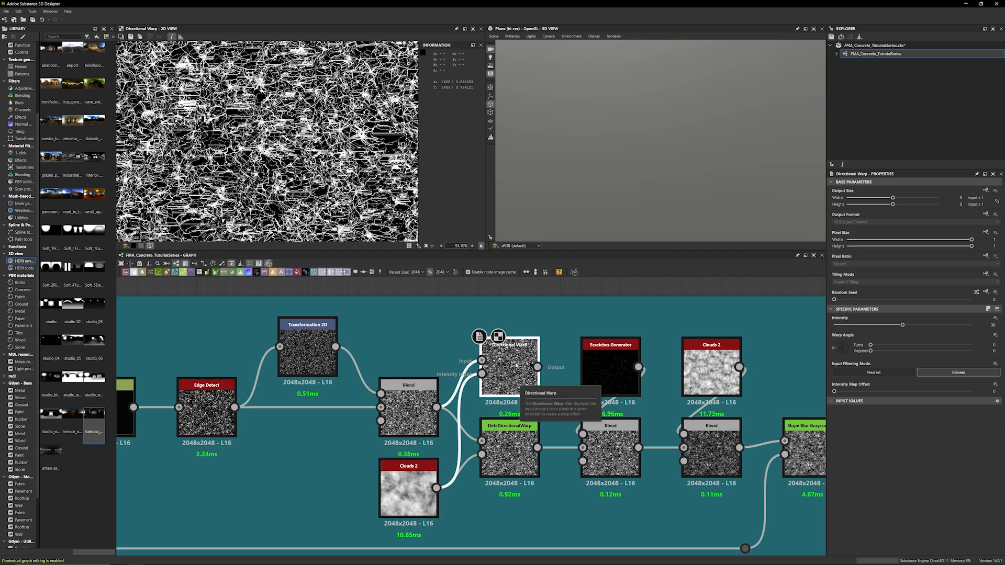
key(Delete)
Preview the Screen Blend after DeteDirectionalWarp and its Scratches Generator input, reviewing the generator's spline parameters and scratch pattern up close
scroll(506, 388, down, 2)
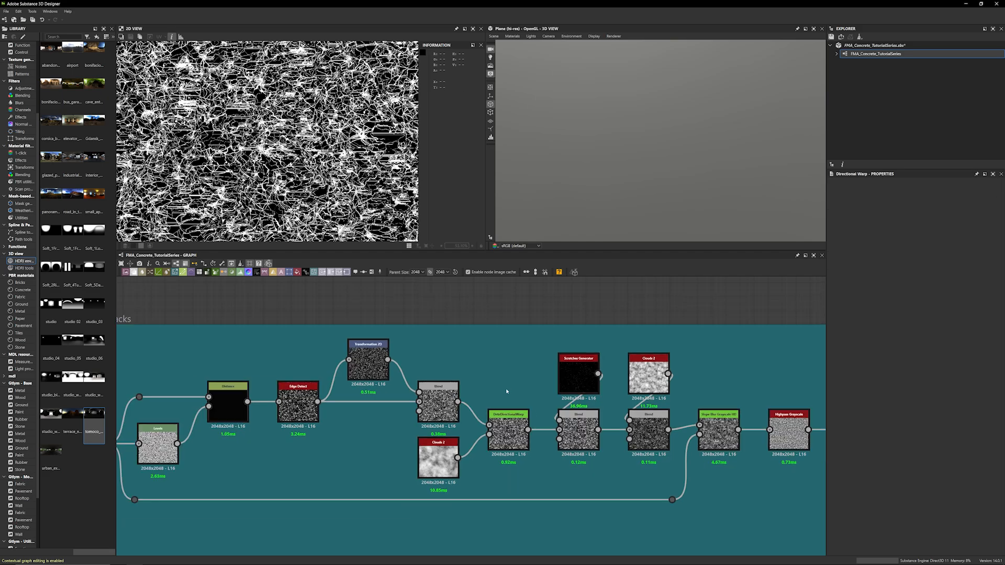
middle_drag(539, 294, 416, 309)
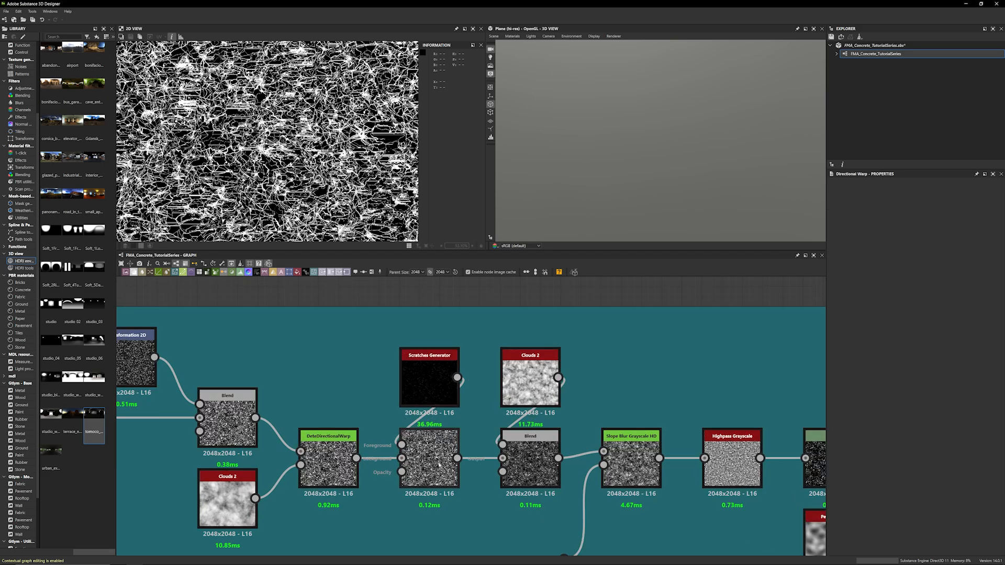
double_click(444, 467)
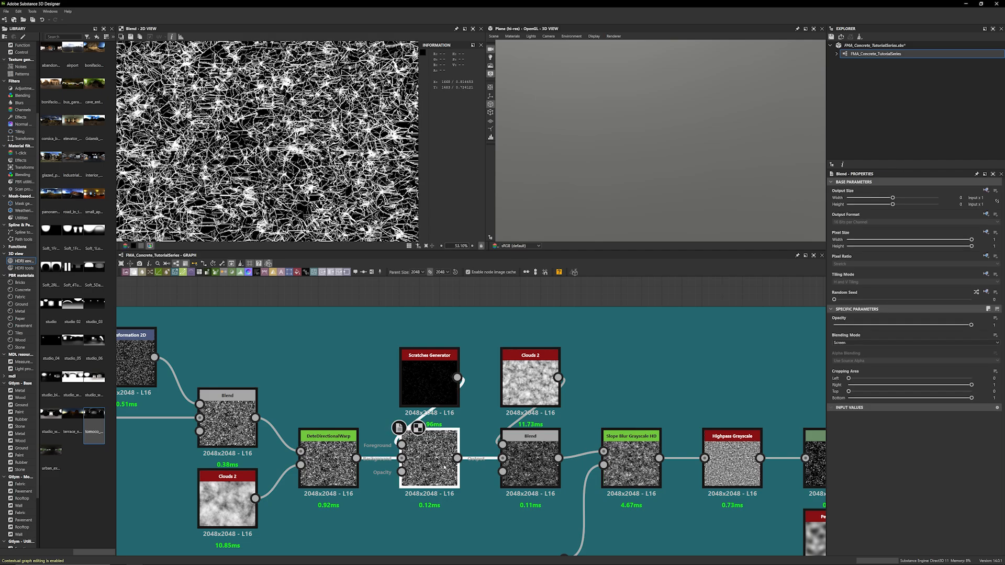
double_click(429, 384)
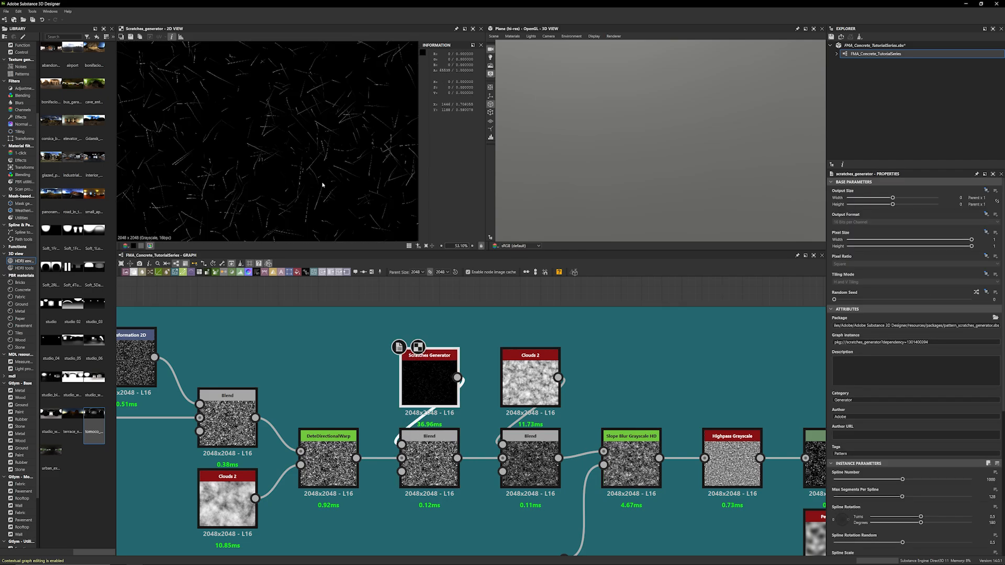
scroll(925, 296, down, 5)
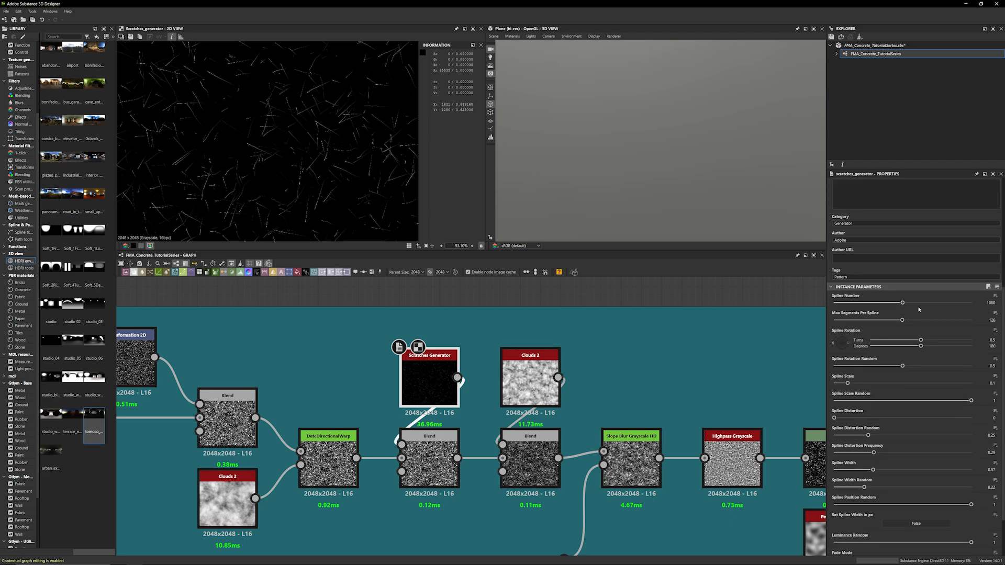
scroll(937, 330, down, 1)
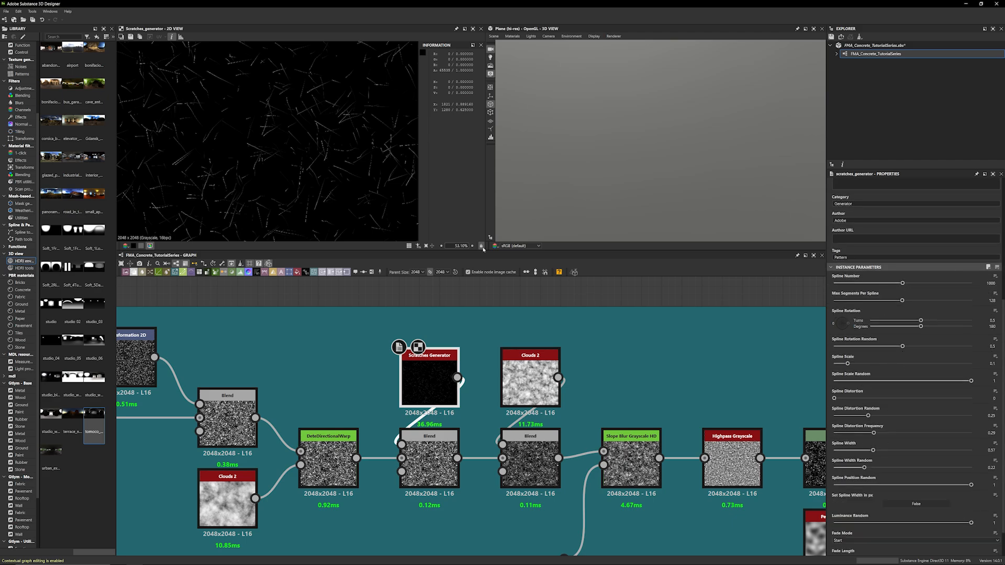
scroll(299, 145, up, 8)
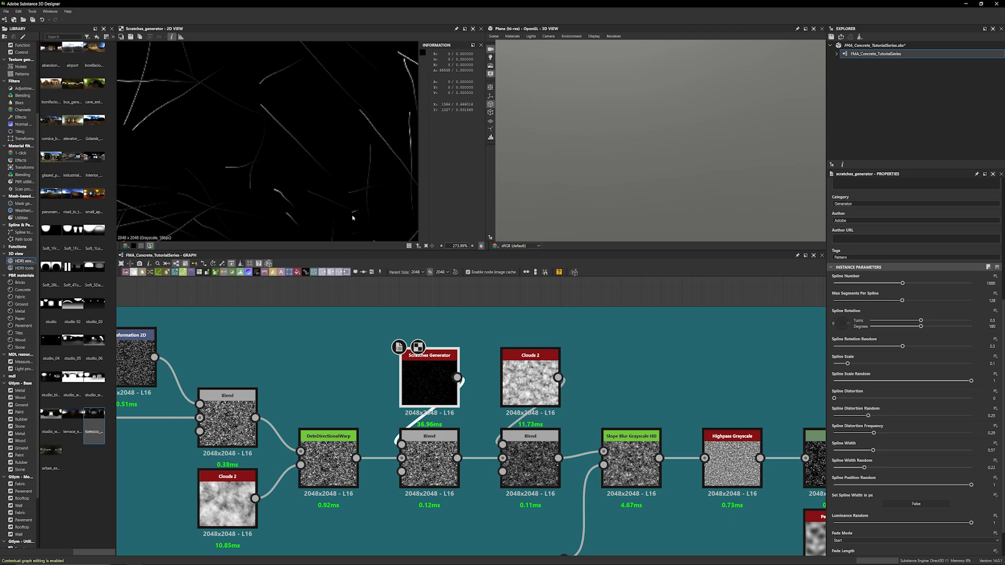
scroll(351, 214, down, 5)
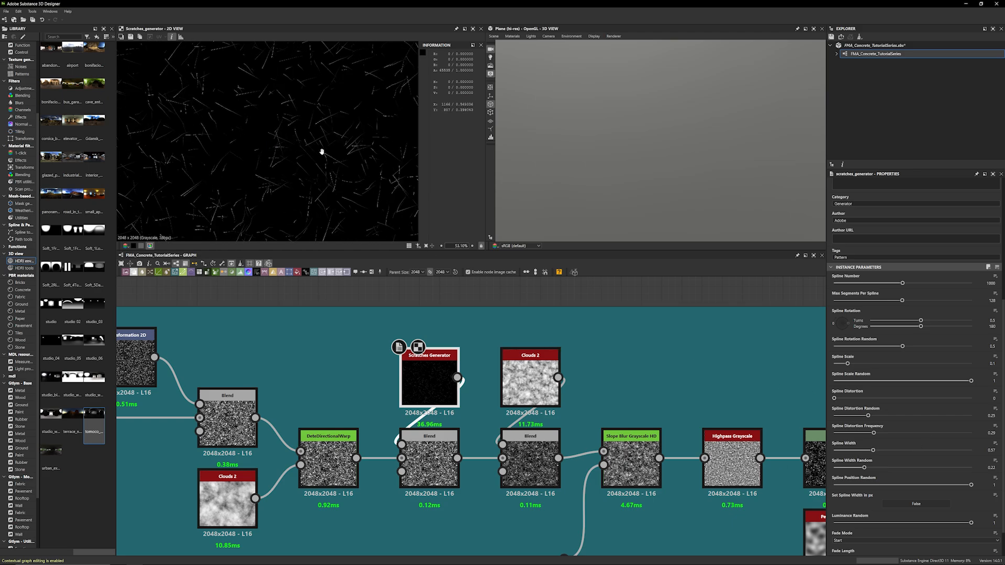
Preview the Screen Blend below the Scratches Generator and examine the combined scratches and crack lines up close
scroll(274, 126, down, 3)
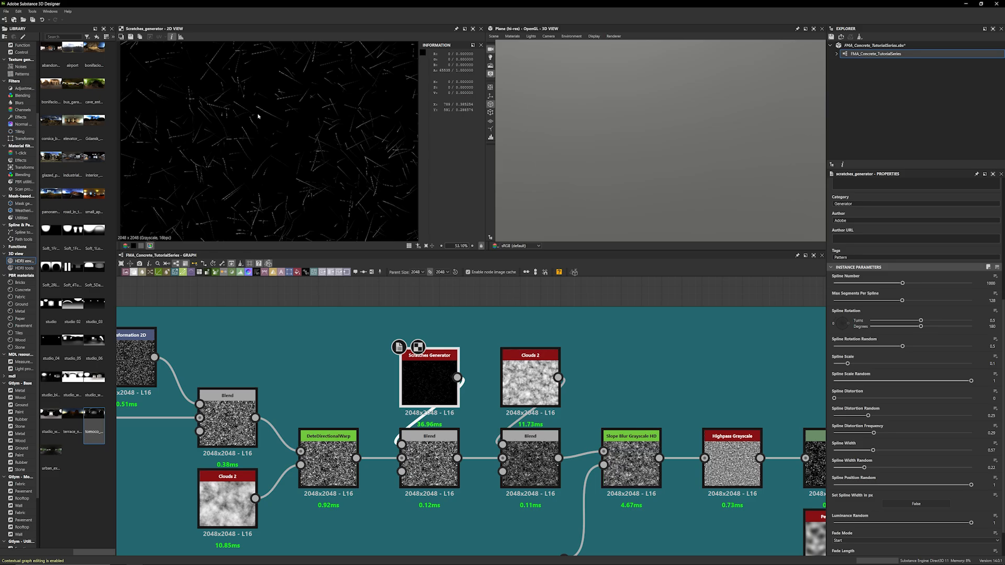
double_click(438, 476)
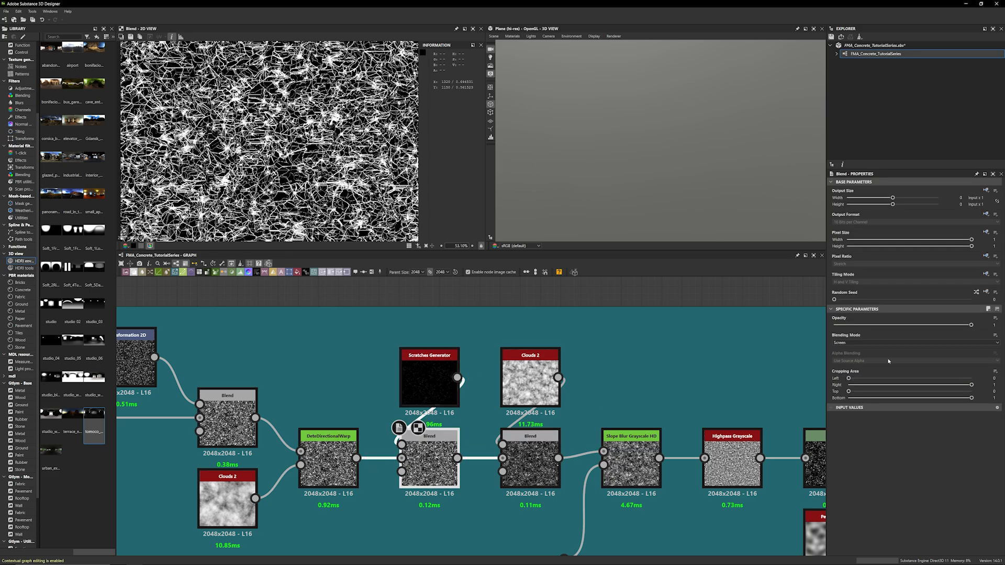
scroll(324, 160, up, 5)
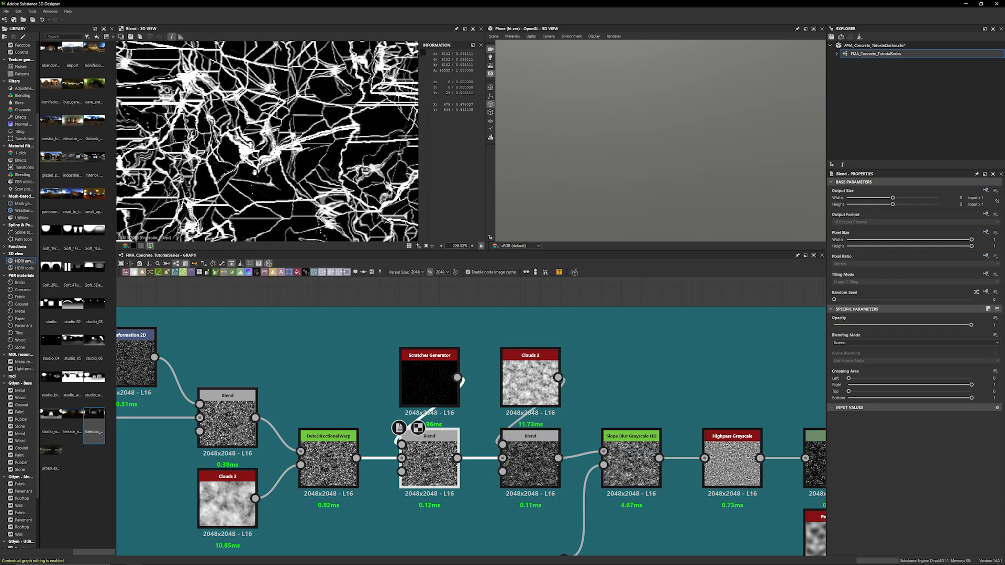
scroll(309, 174, up, 1)
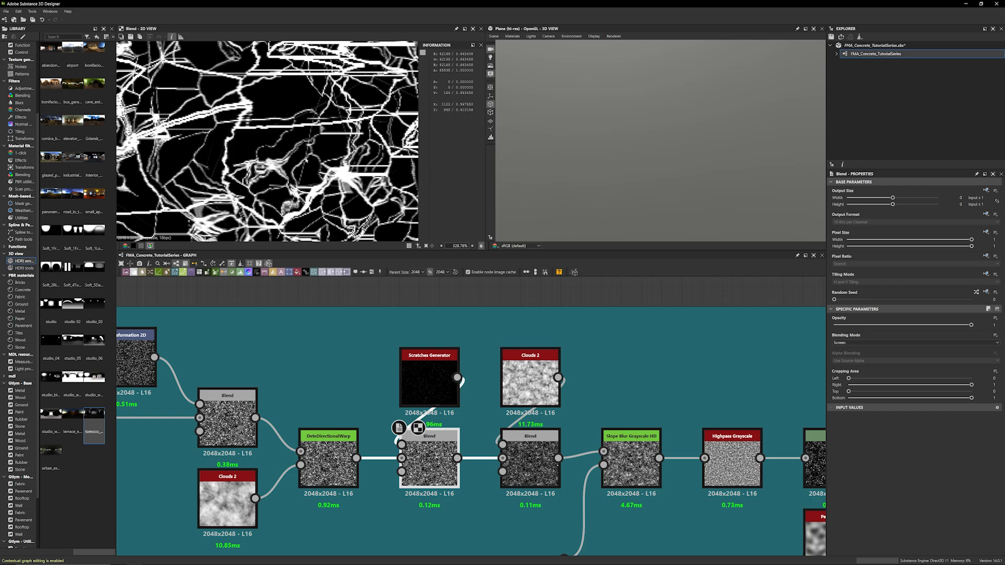
Preview the Multiply Blend and its Clouds 2 input, comparing the result with the preceding Screen Blend
click(544, 459)
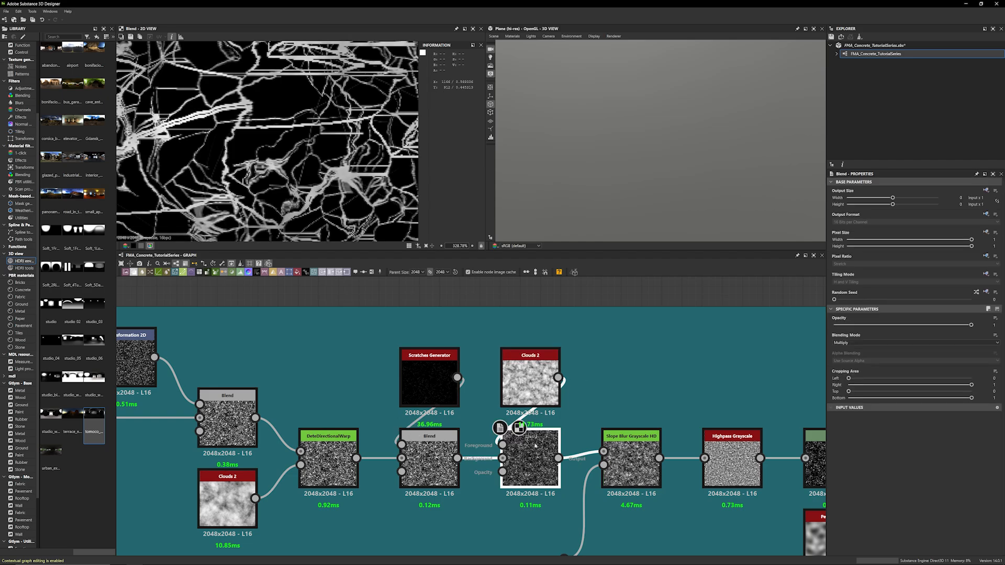
double_click(529, 382)
scroll(313, 151, down, 5)
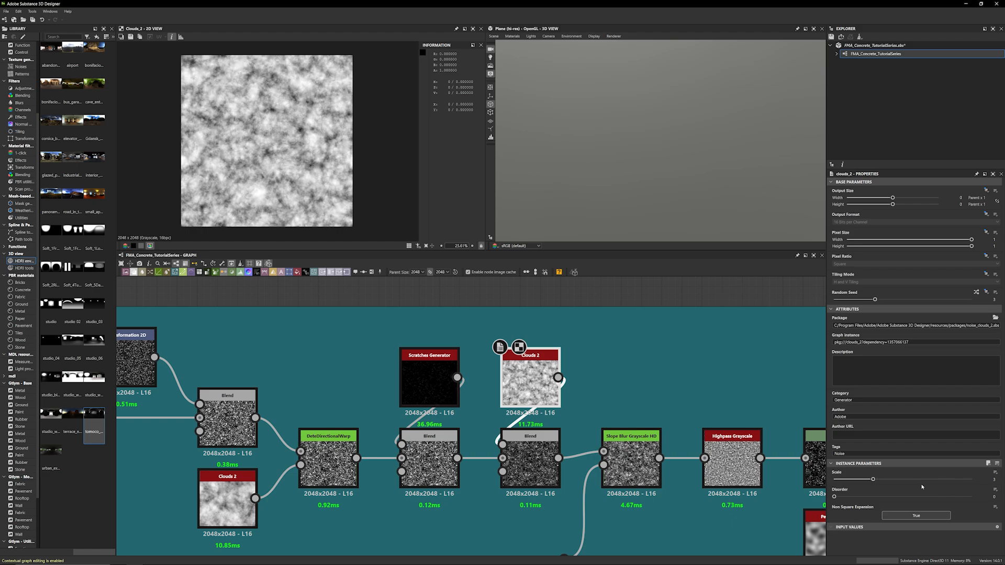
double_click(539, 463)
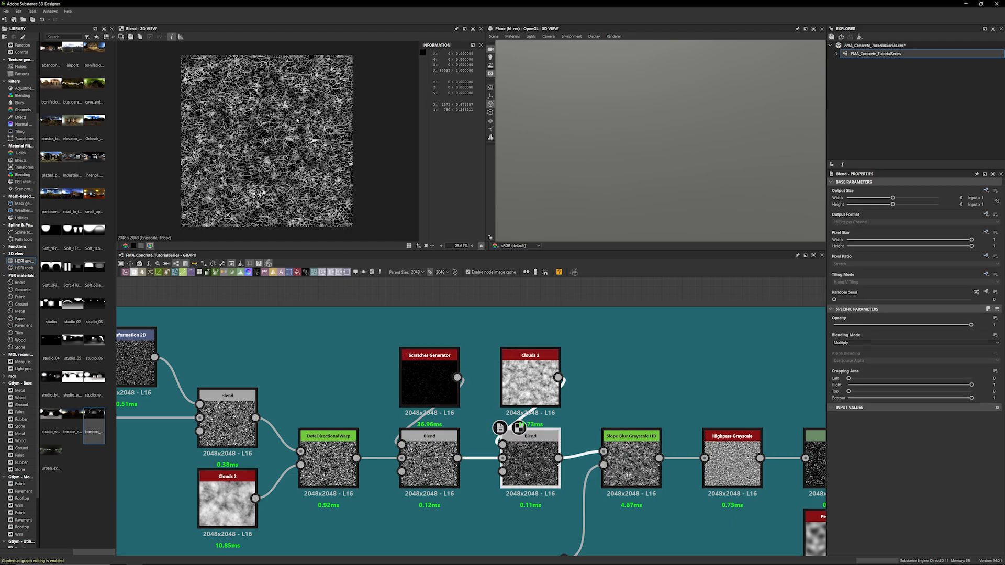
scroll(299, 121, up, 2)
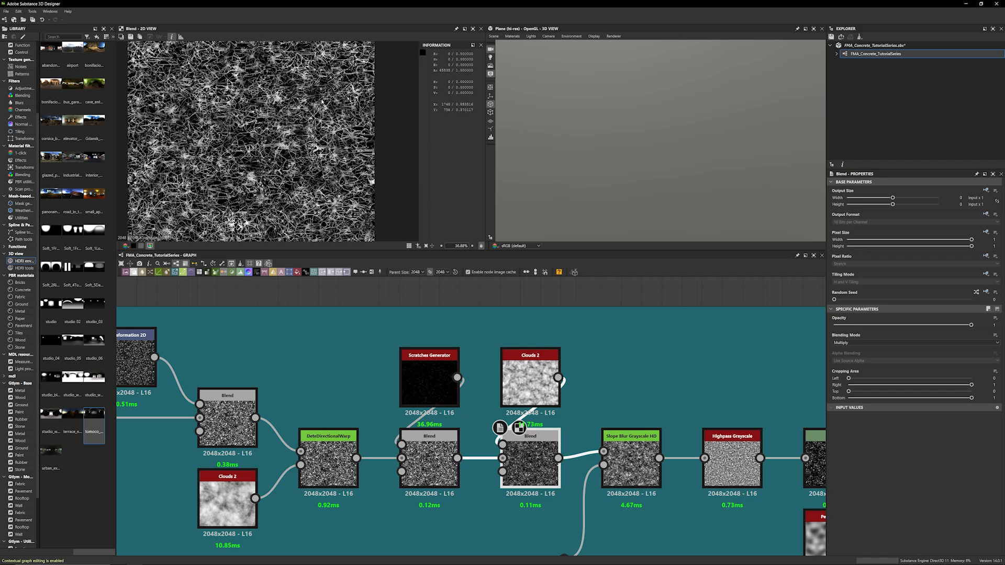
double_click(438, 442)
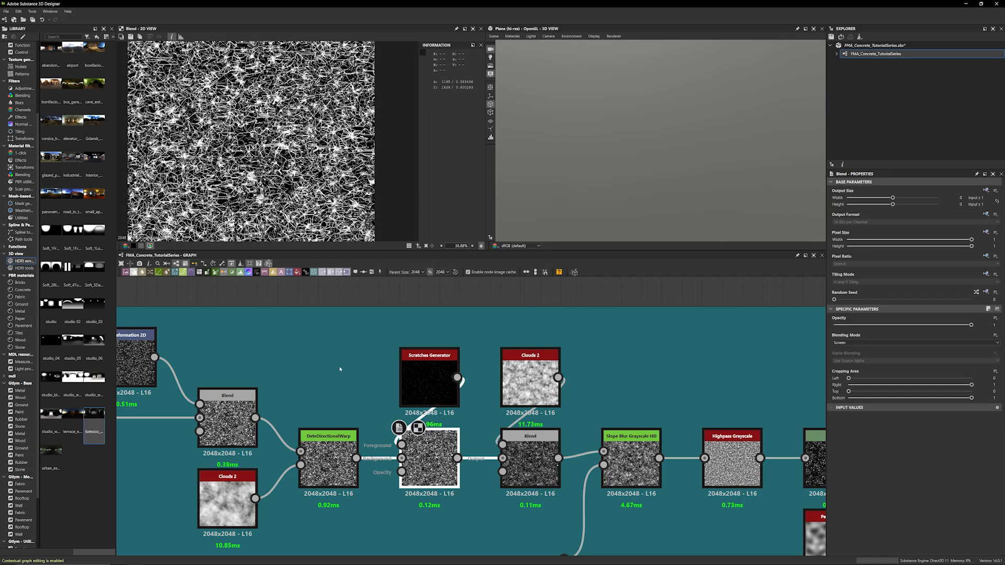
double_click(530, 445)
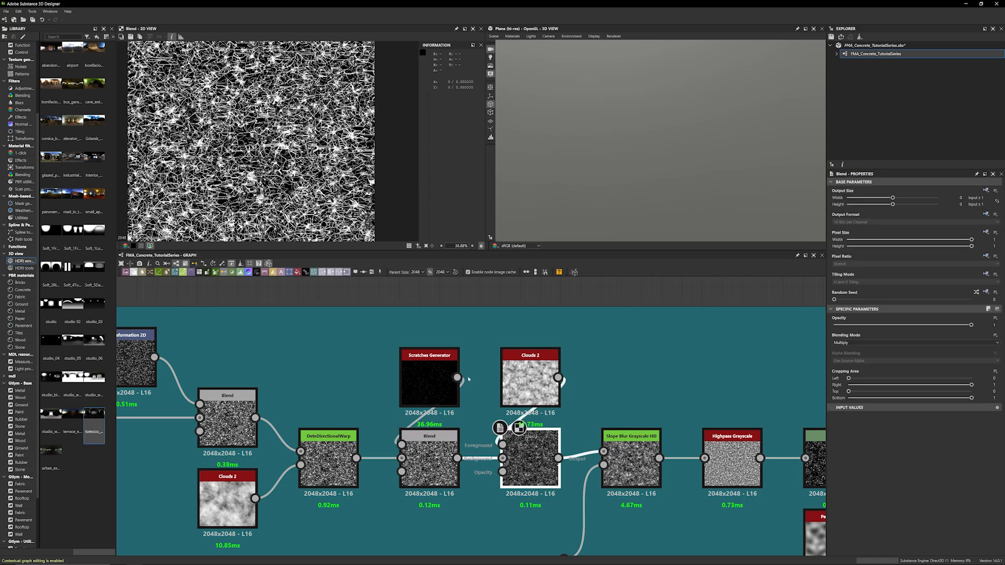
Preview the first Slope Blur Grayscale HD node and examine its parameters and the blurred crack pattern up close
scroll(576, 437, down, 2)
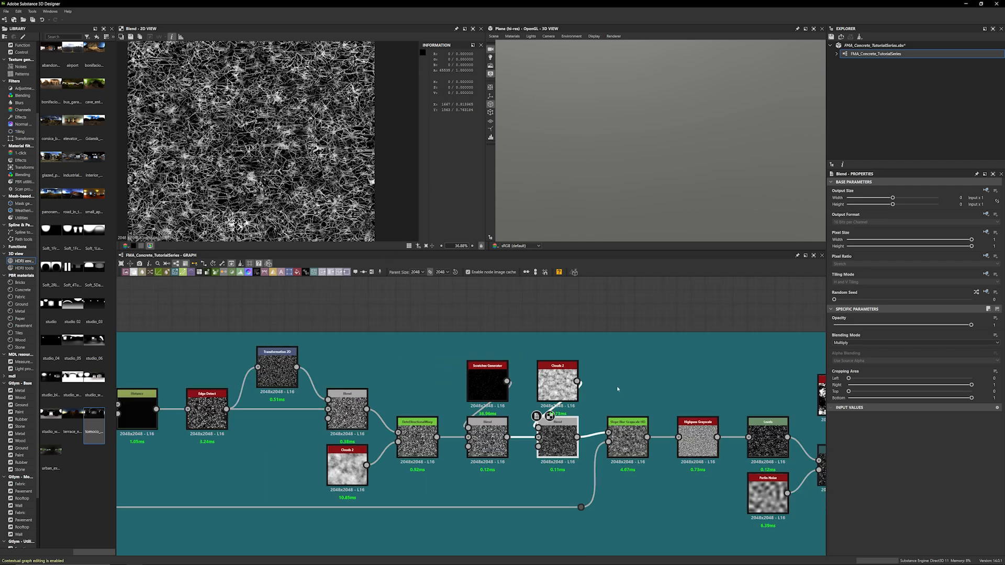
scroll(620, 392, down, 2)
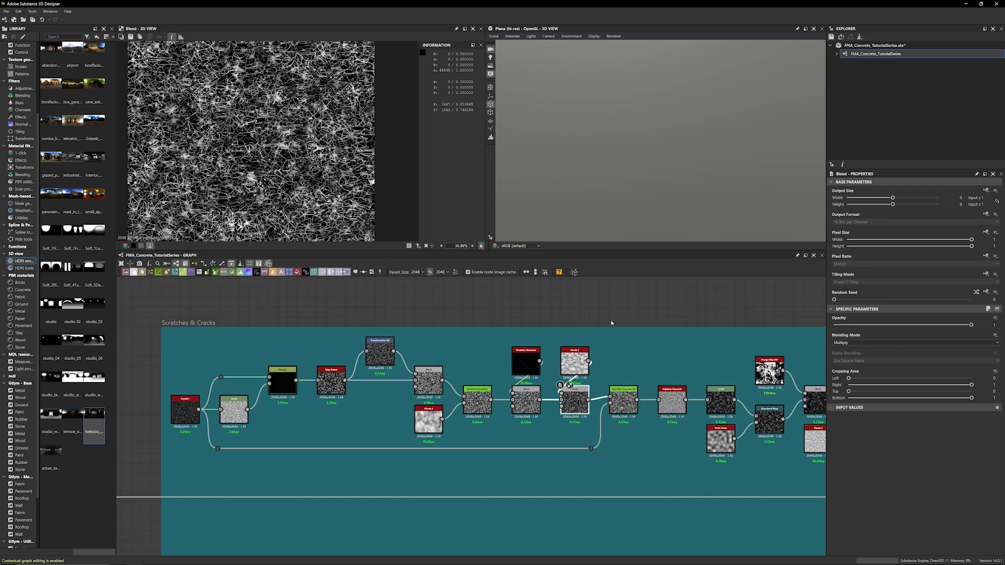
double_click(627, 406)
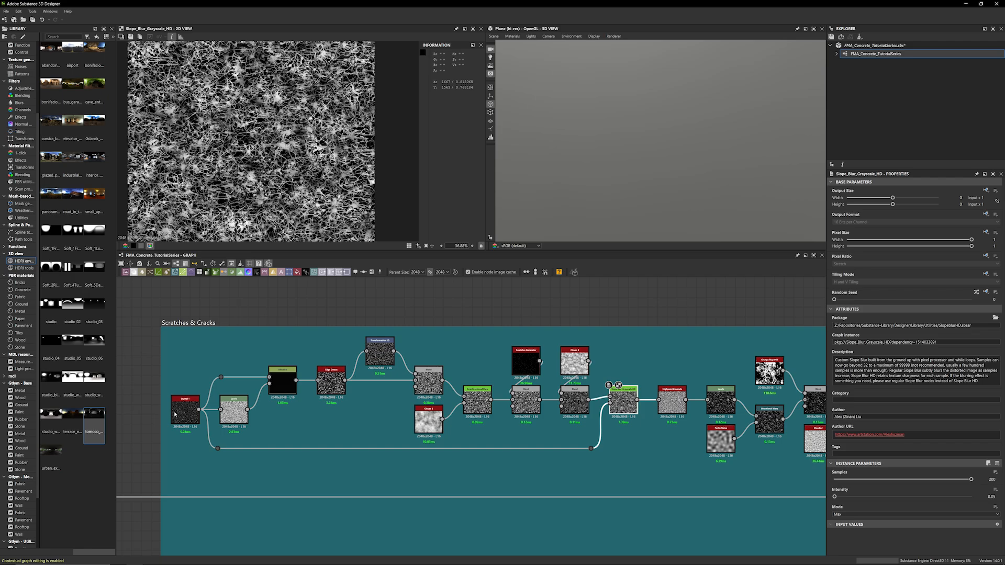
scroll(306, 149, up, 5)
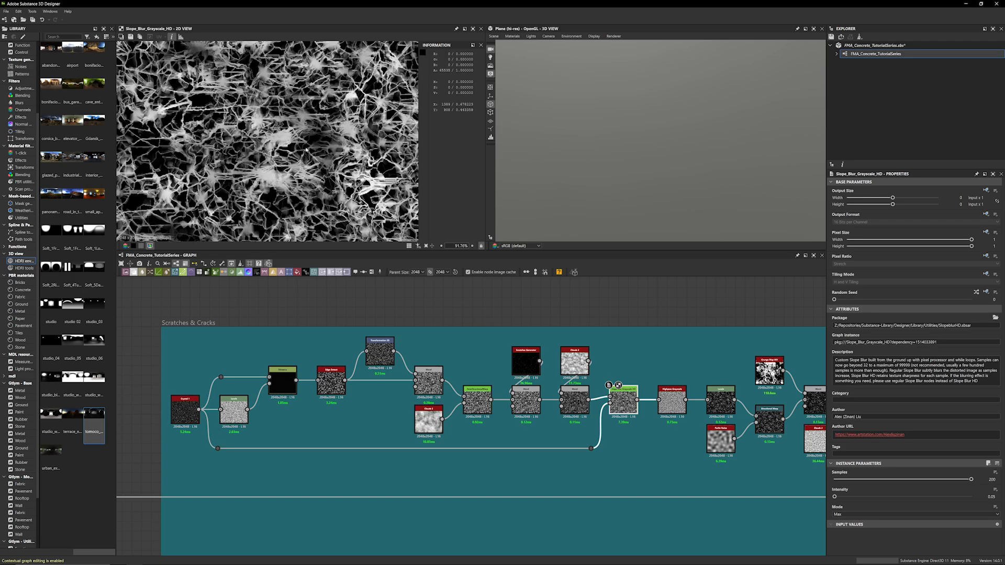
scroll(306, 150, up, 7)
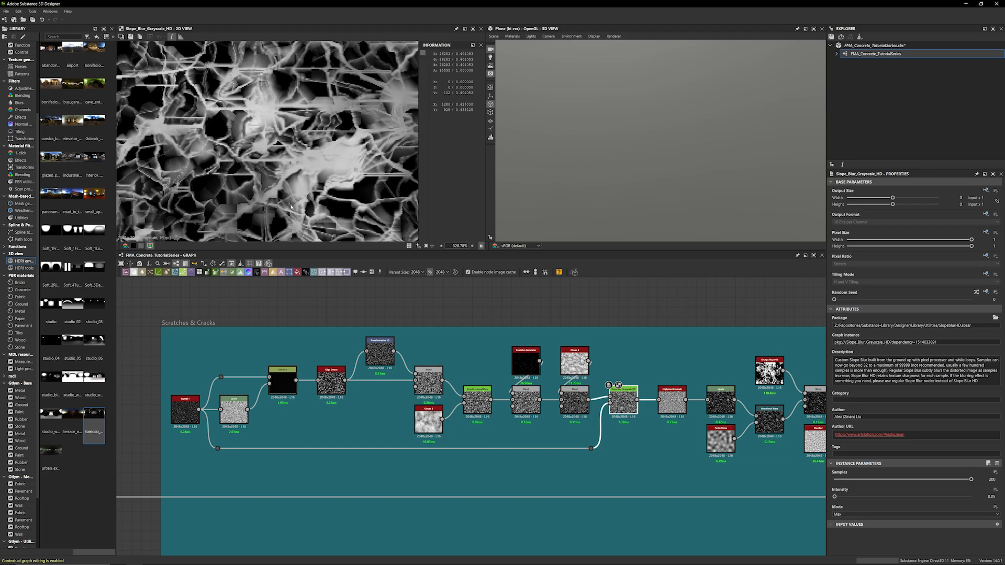
scroll(659, 309, down, 1)
scroll(294, 173, down, 6)
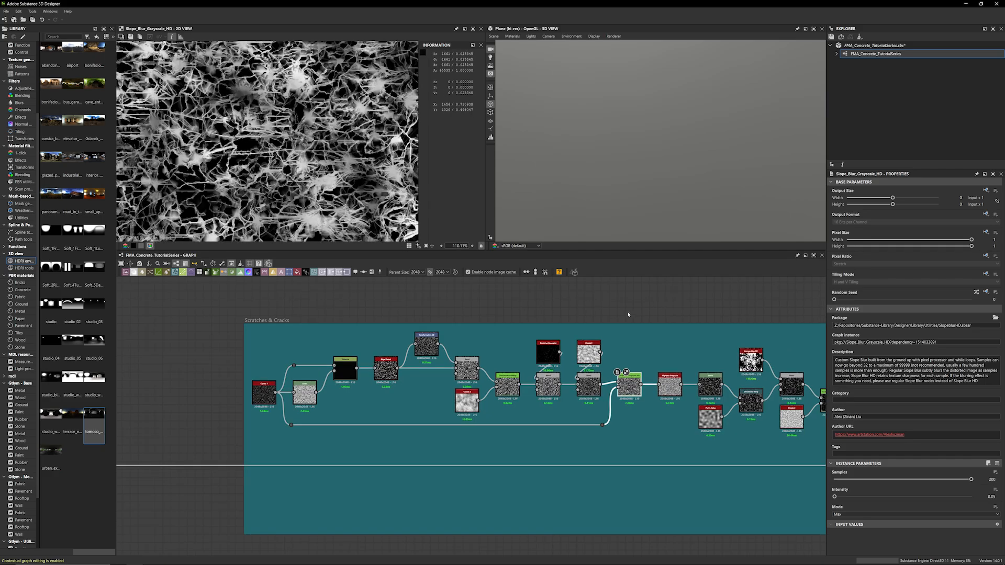
Compare the Highpass Grayscale output with the Levels node after it, and inspect the Levels crack mask at several zoom levels
middle_drag(531, 303, 375, 301)
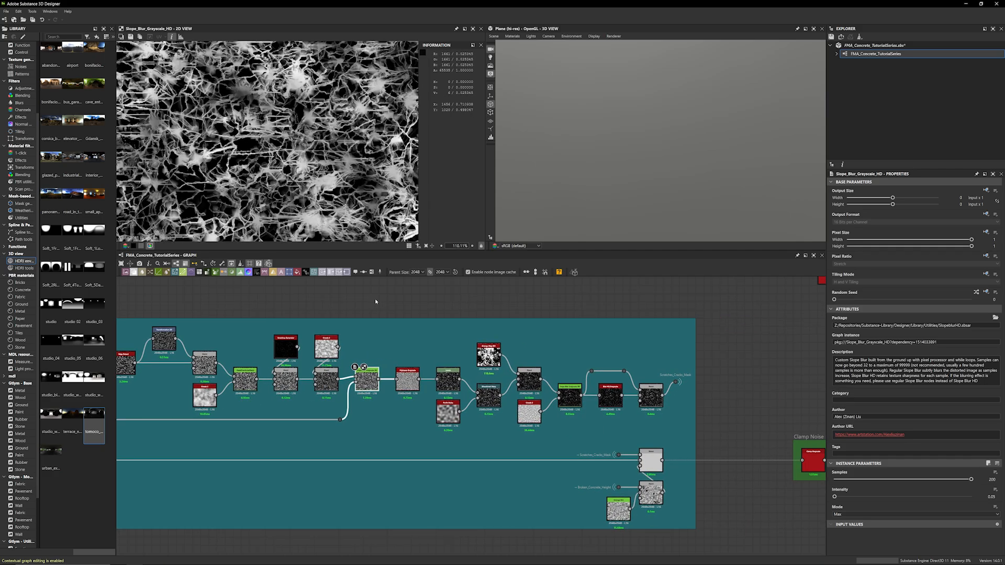
scroll(395, 314, up, 3)
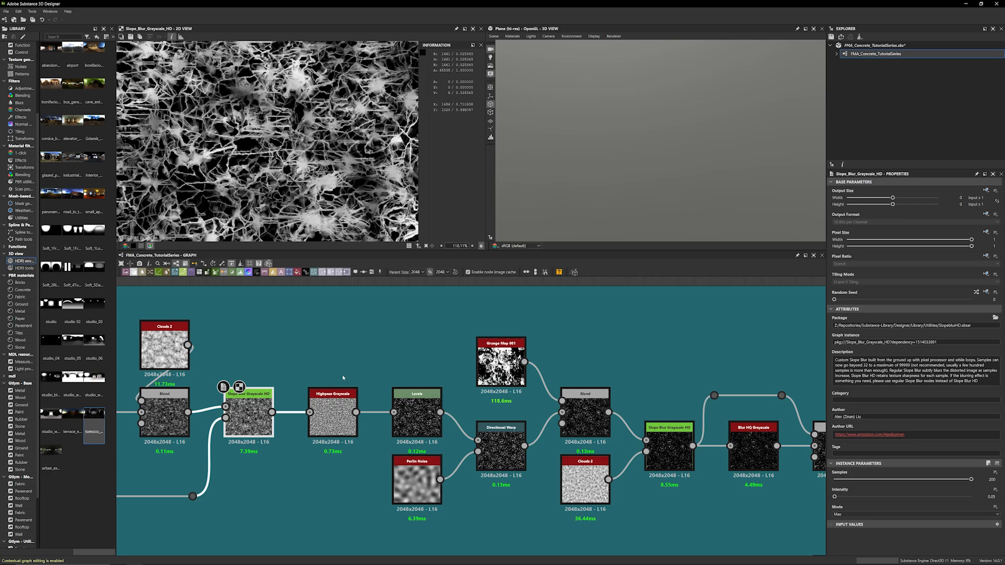
double_click(341, 414)
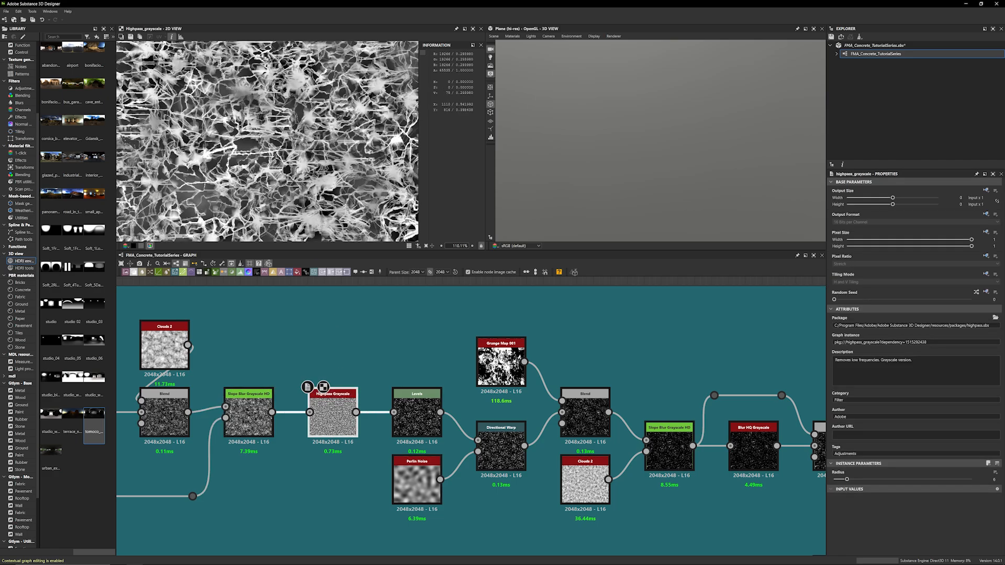
double_click(423, 405)
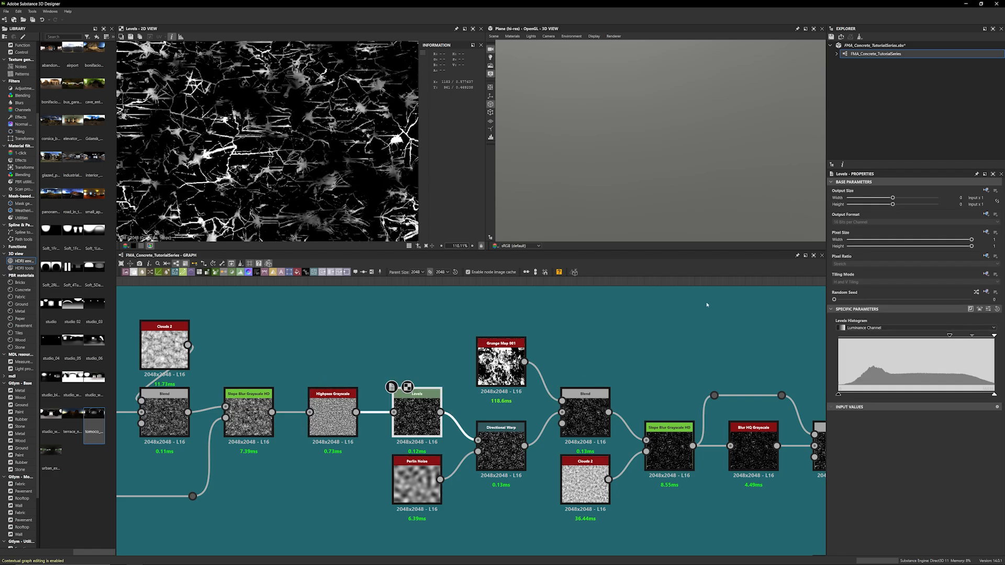
double_click(328, 421)
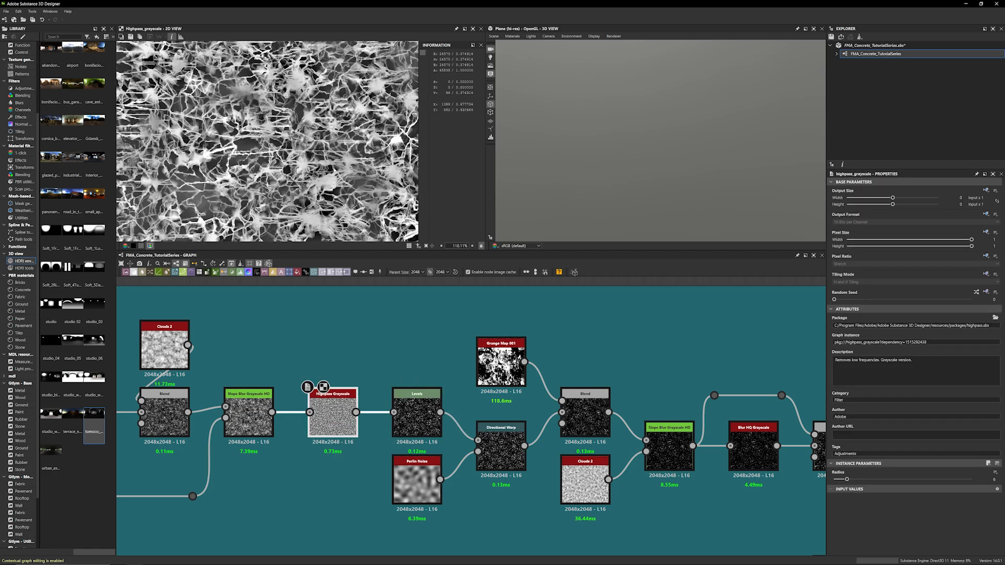
double_click(417, 413)
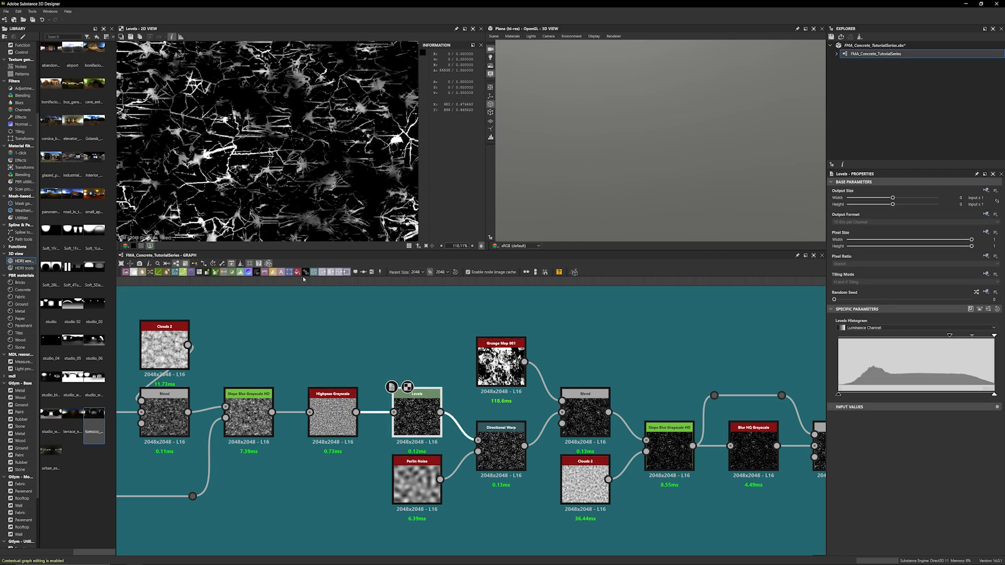
scroll(618, 314, down, 2)
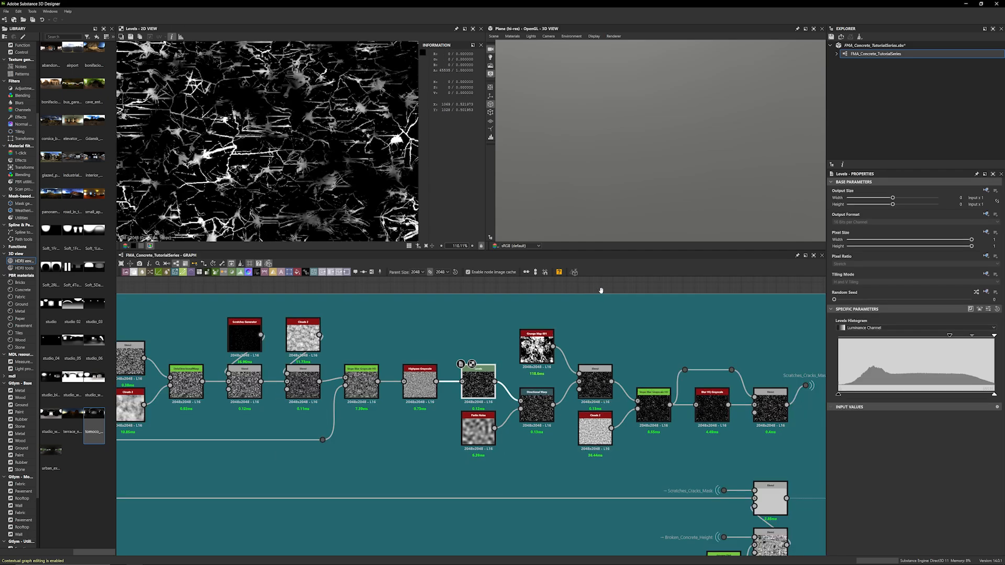
middle_drag(664, 280, 596, 291)
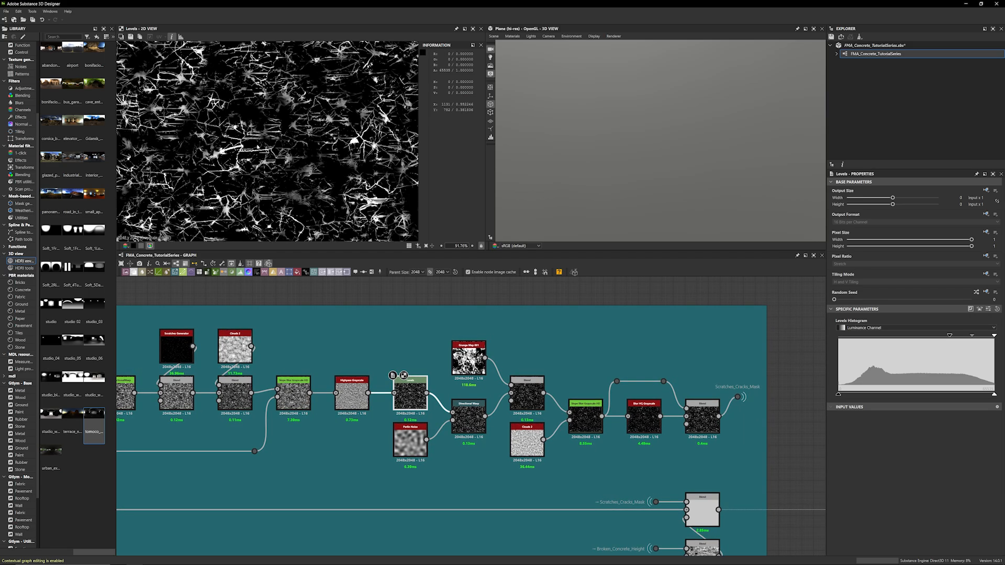
scroll(287, 123, down, 6)
scroll(286, 123, up, 6)
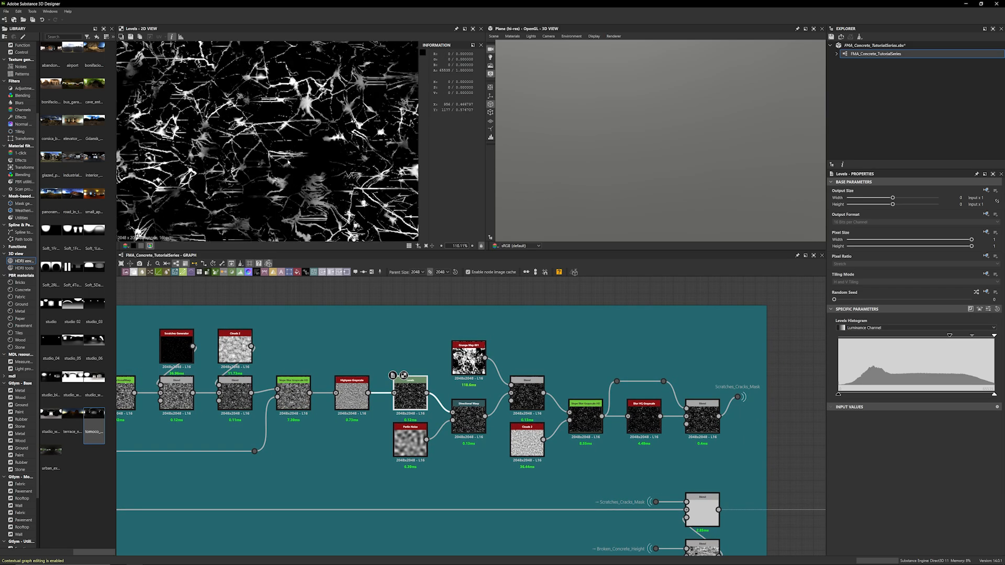
Preview the Directional Warp driven by Perlin Noise and compare it with its Levels input
scroll(475, 437, up, 2)
double_click(522, 429)
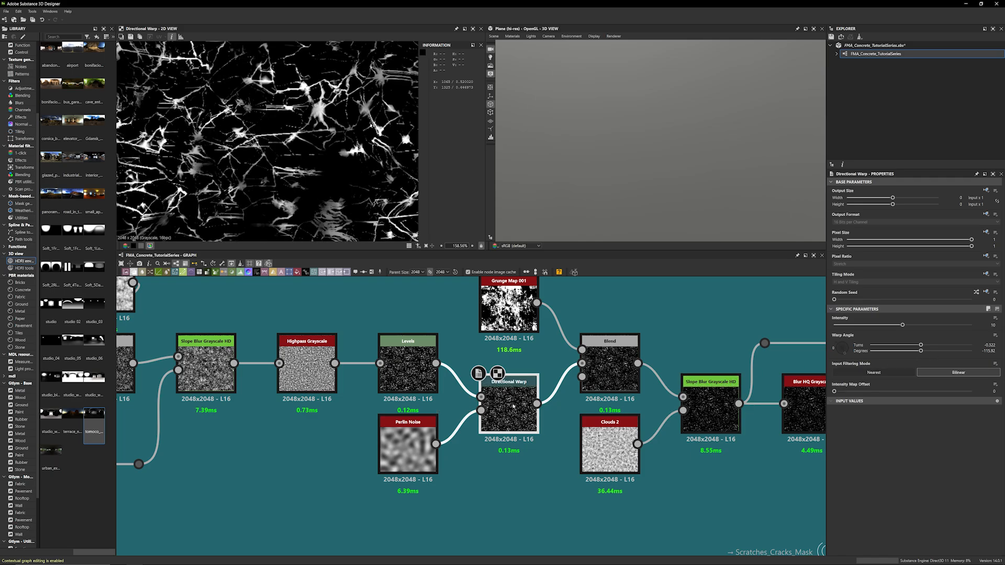
scroll(324, 119, down, 8)
double_click(414, 371)
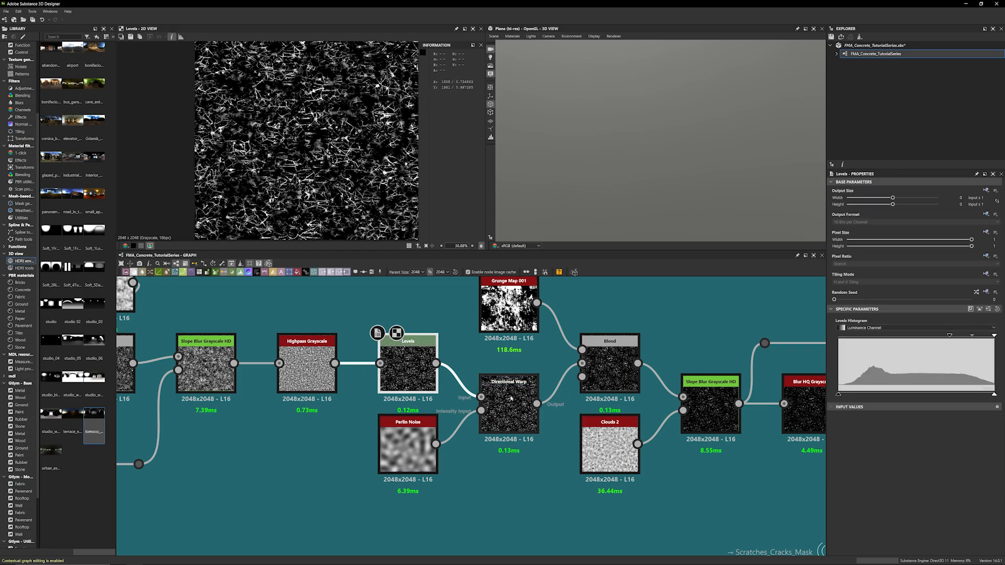
double_click(511, 398)
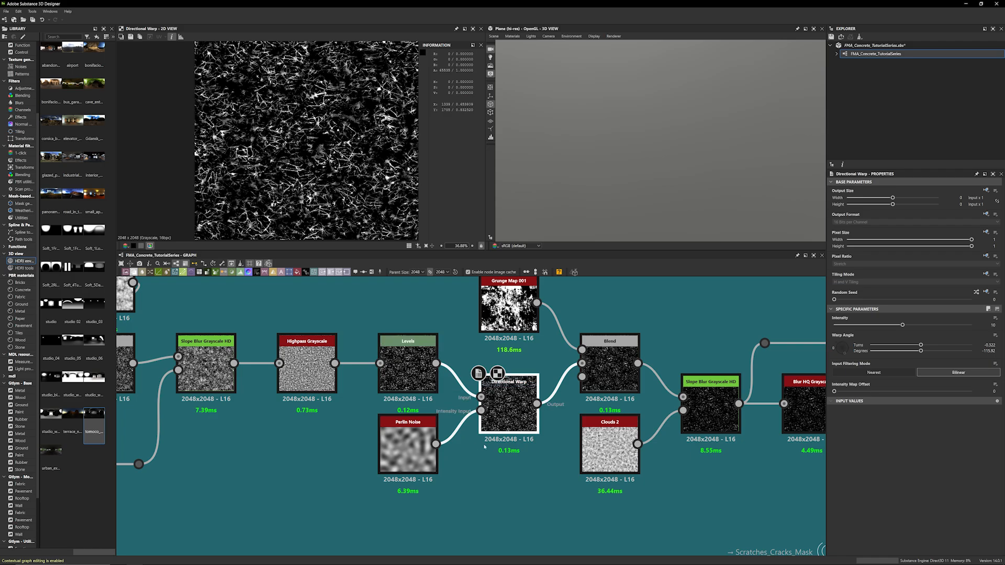
Preview the Multiply Blend fed by Grunge Map 001 and examine how the grunge breaks up the cracks
scroll(487, 450, down, 3)
scroll(516, 297, up, 3)
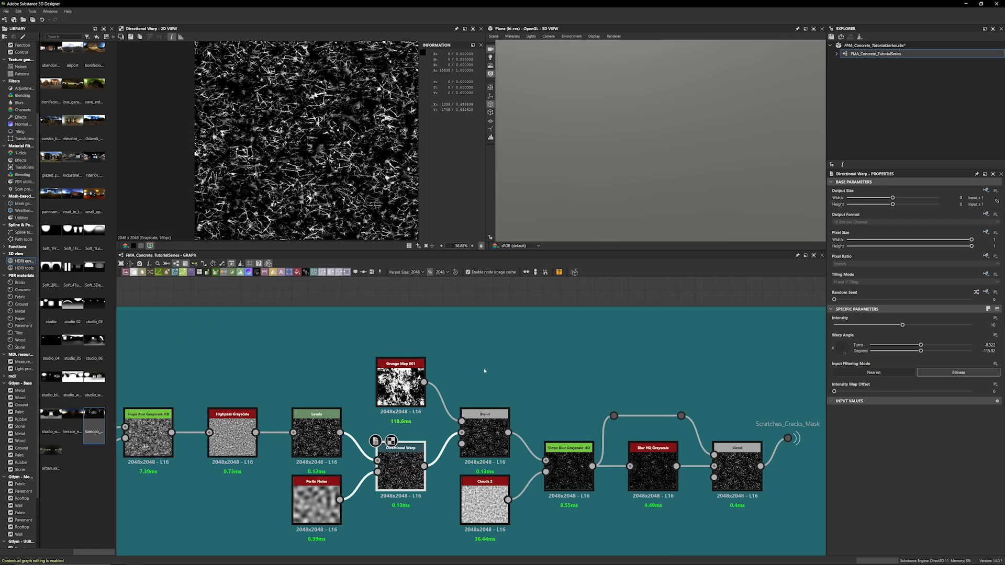
click(487, 453)
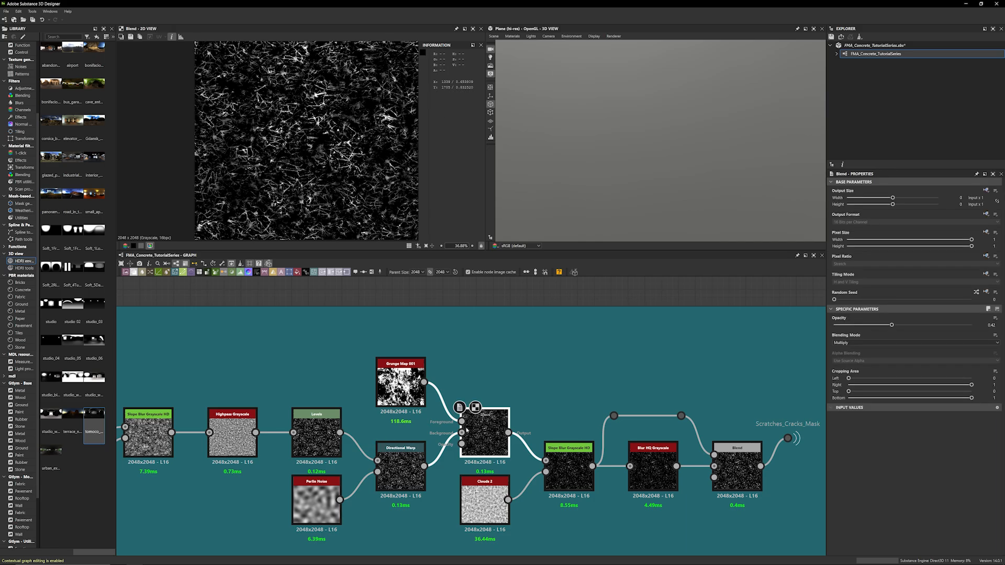
scroll(302, 147, up, 5)
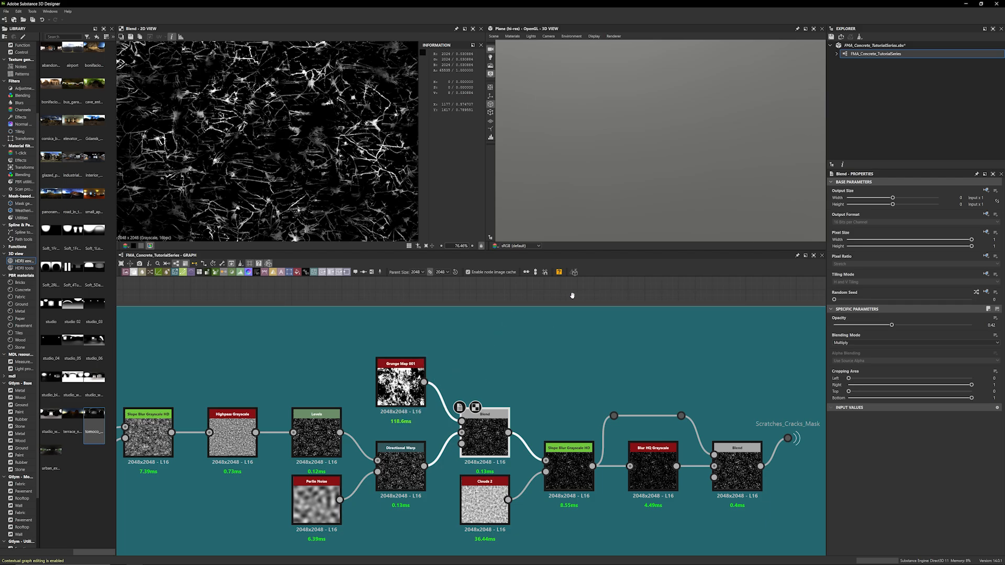
Preview the second Slope Blur Grayscale HD node and its Clouds 2 slope input, reviewing their parameters and the full crack pattern
middle_drag(561, 514, 483, 505)
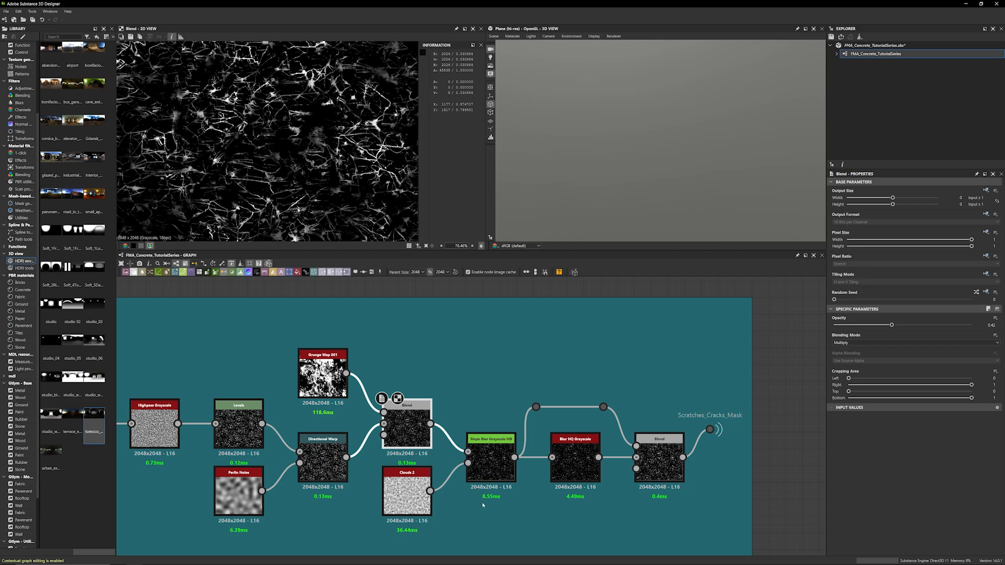
double_click(494, 477)
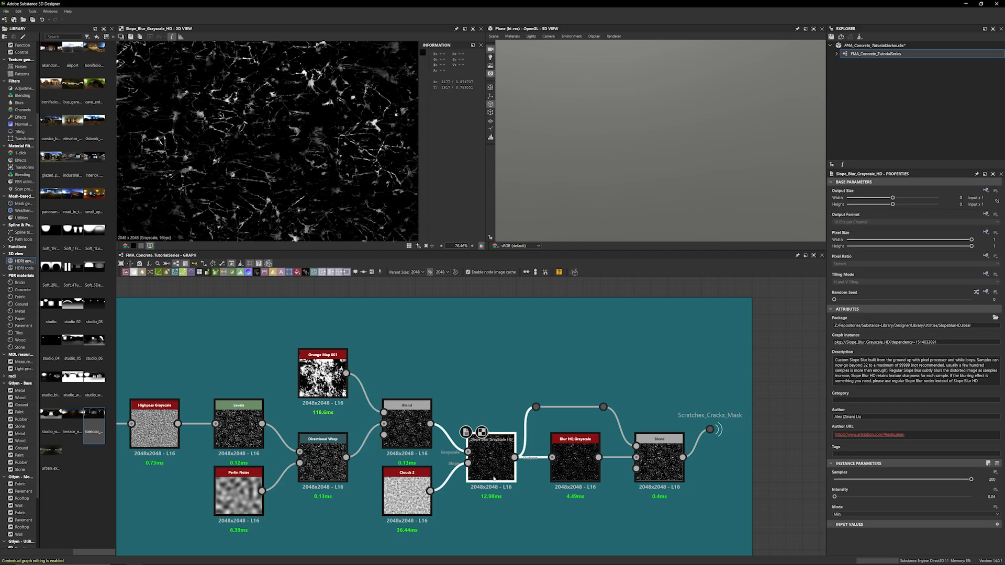
double_click(407, 492)
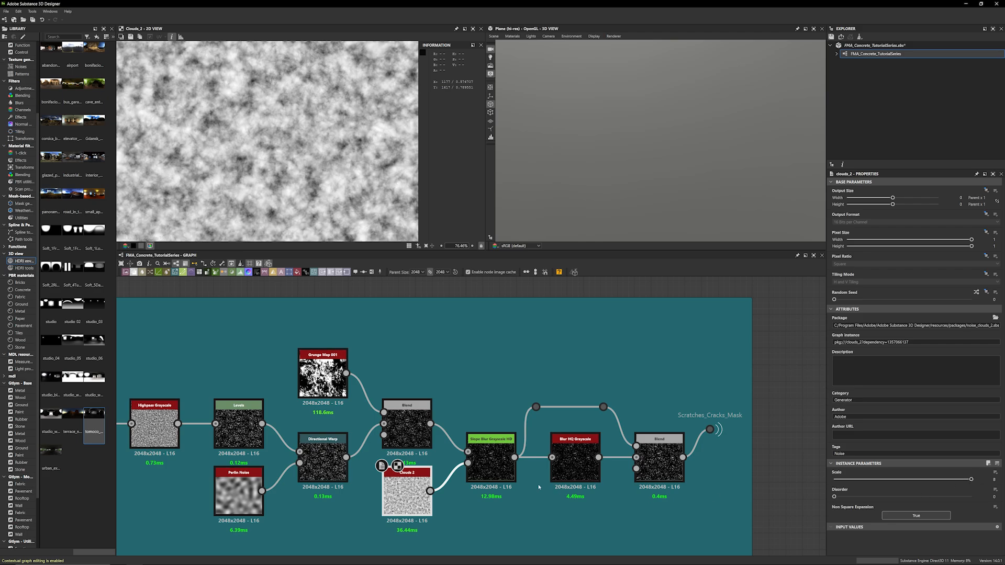
double_click(491, 460)
scroll(283, 151, down, 8)
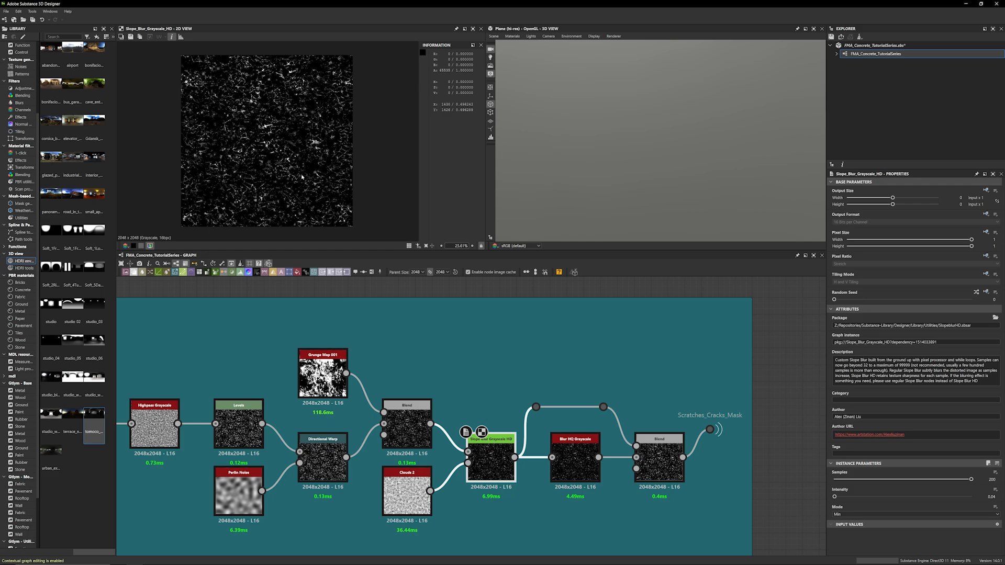
Examine the crack pattern from the second Slope Blur Grayscale HD node up close and across the wider texture
scroll(302, 177, up, 7)
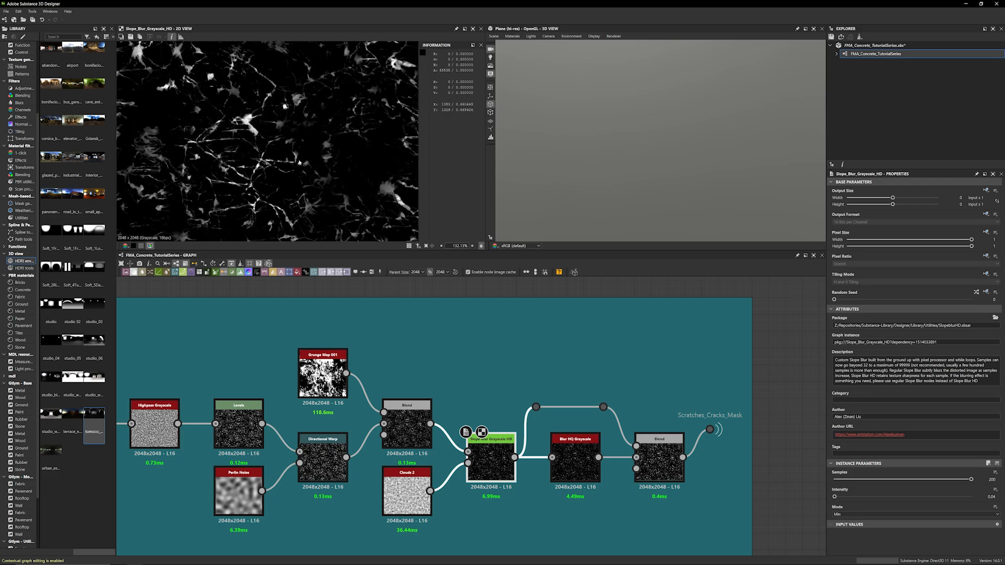
scroll(274, 132, down, 2)
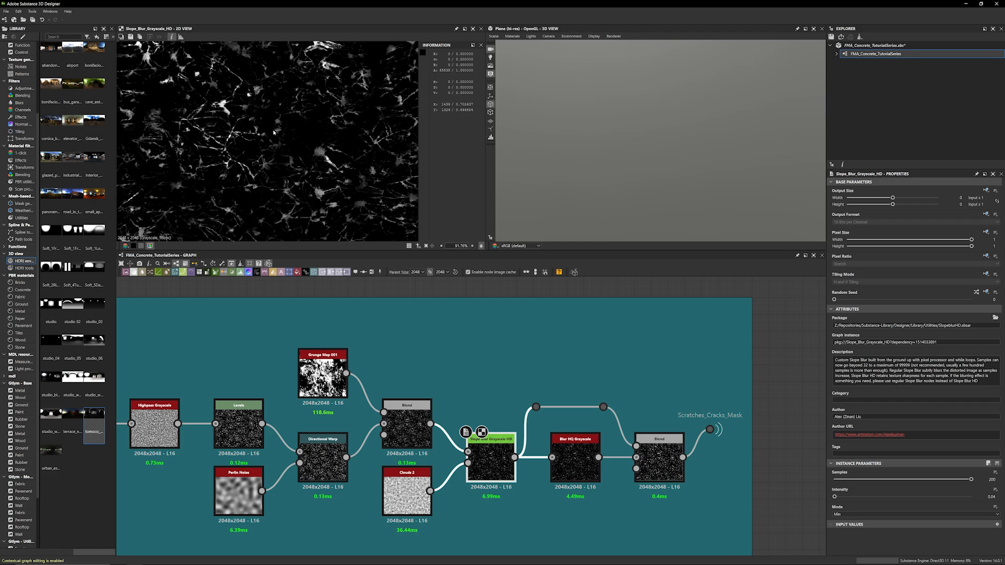
middle_drag(273, 133, 272, 164)
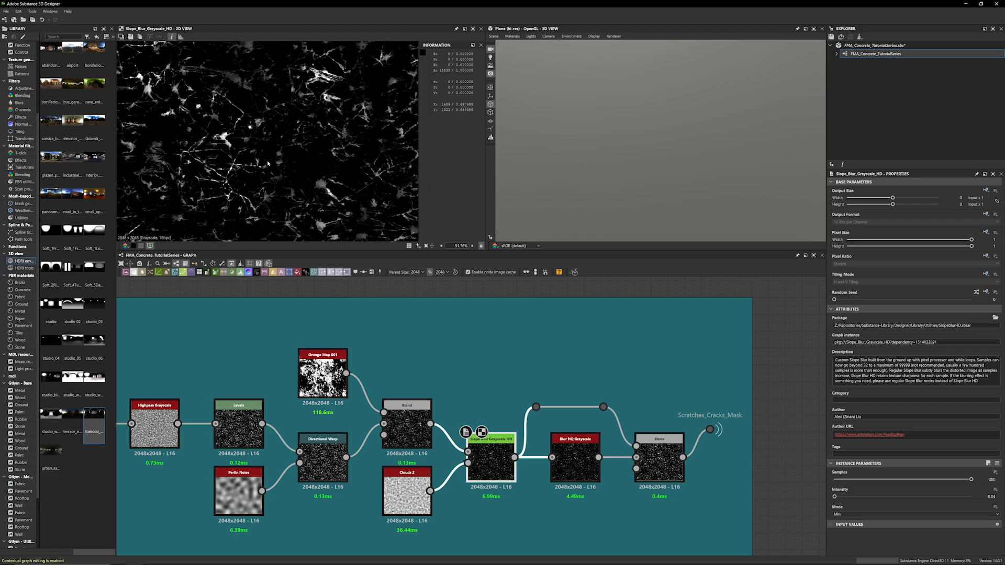
middle_drag(264, 162, 307, 158)
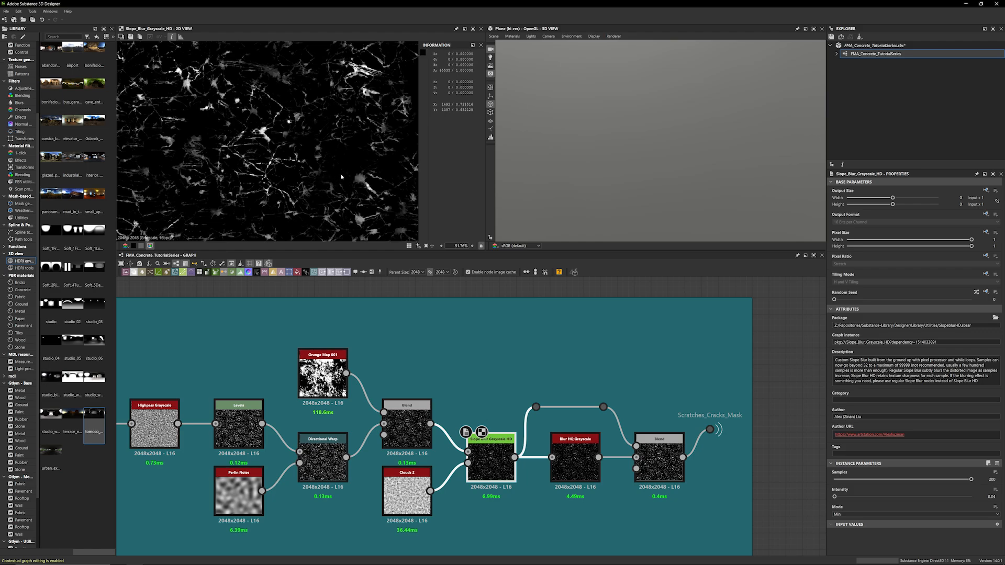
middle_drag(341, 176, 304, 174)
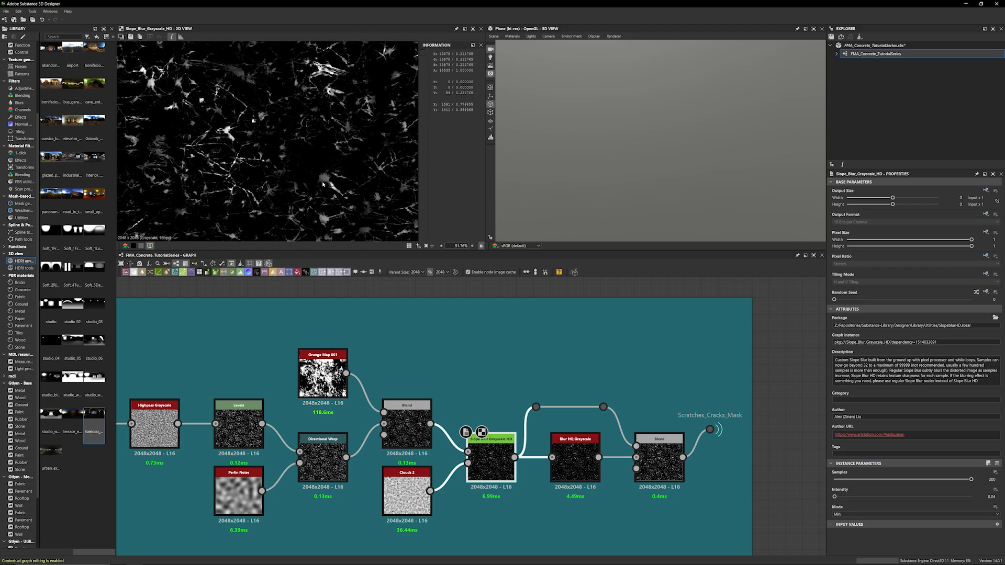
scroll(314, 178, down, 3)
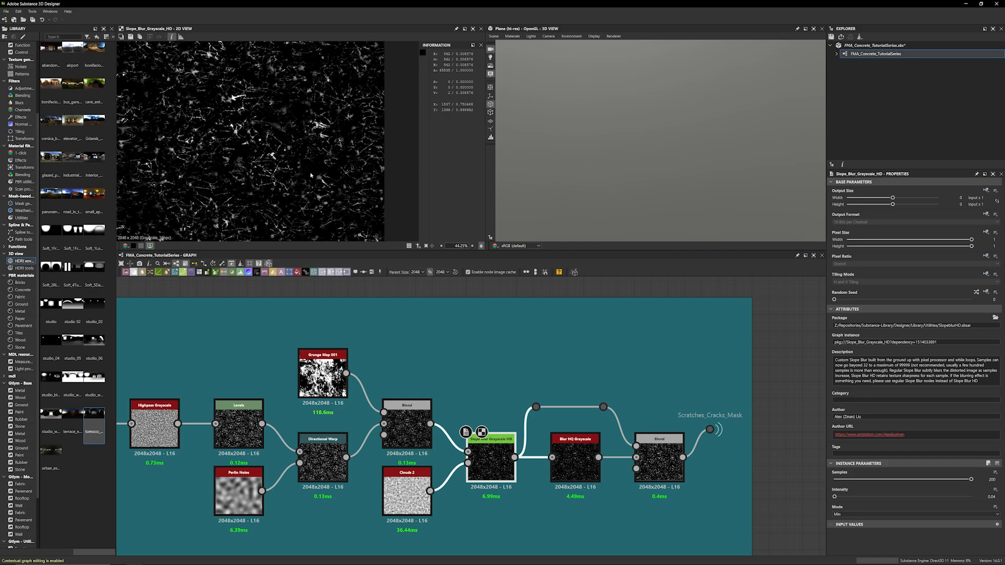
scroll(522, 444, up, 3)
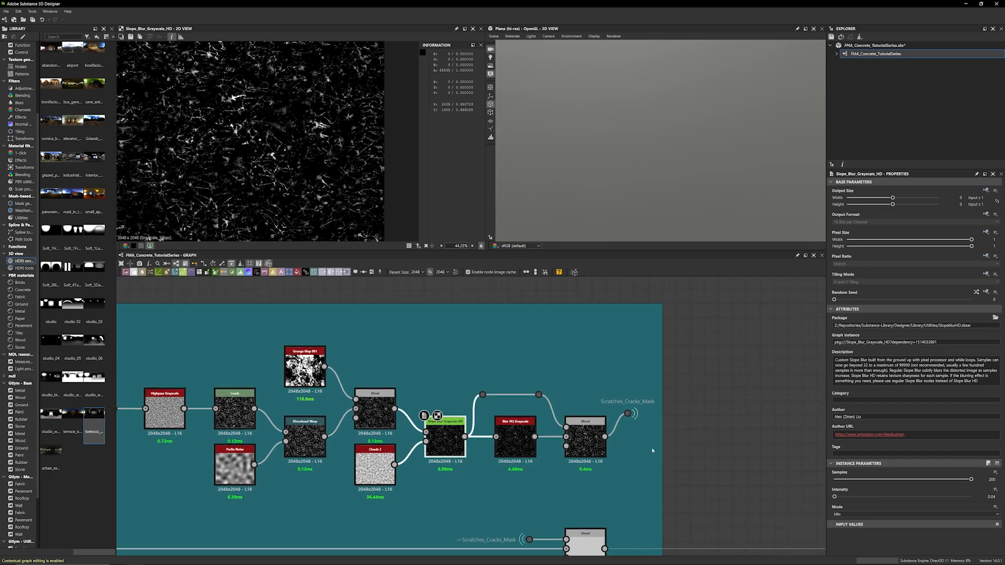
Preview the Blur HQ Grayscale node and the Screen Blend after it, comparing them with the Slope Blur Grayscale HD output
double_click(471, 437)
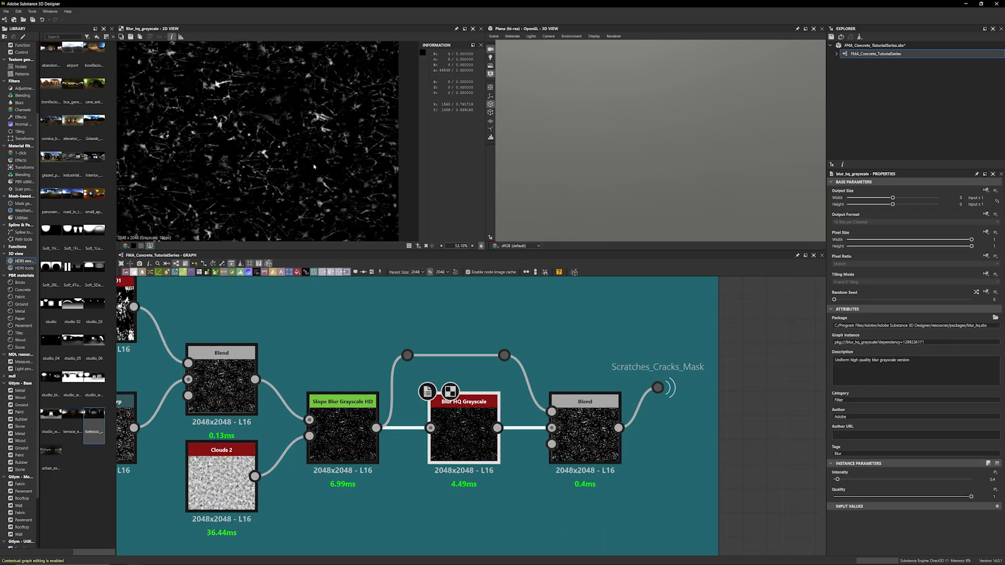
double_click(591, 417)
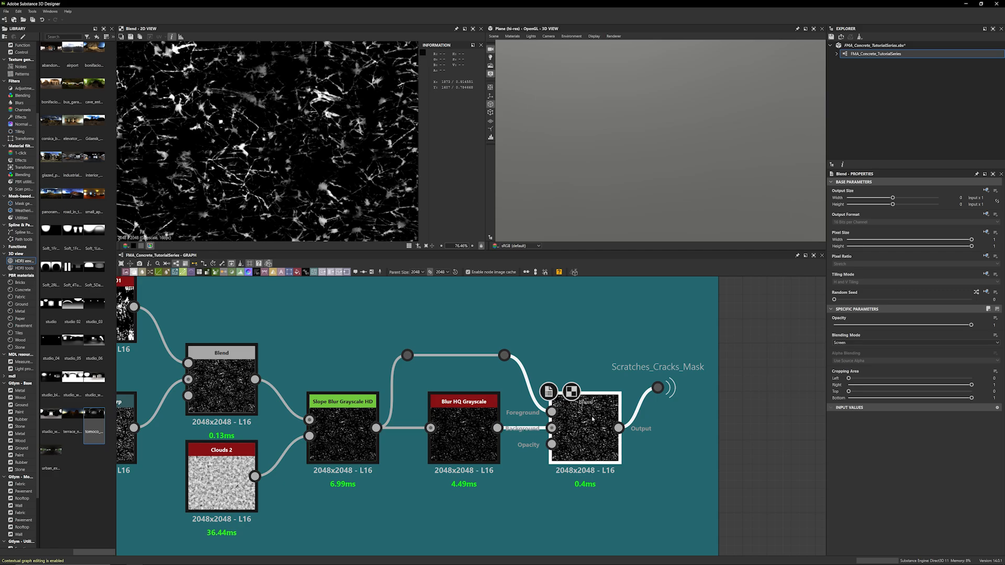
double_click(343, 429)
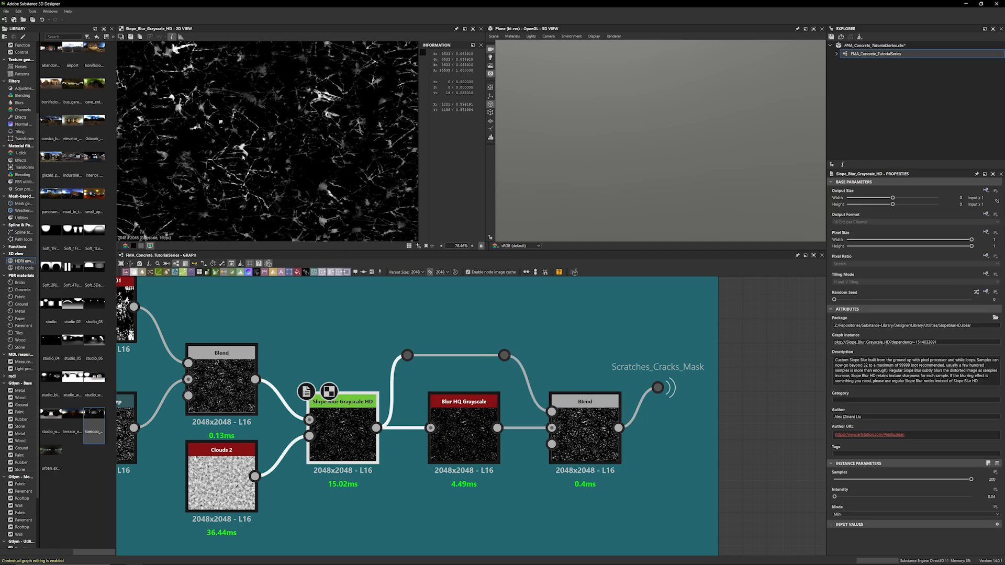
double_click(464, 432)
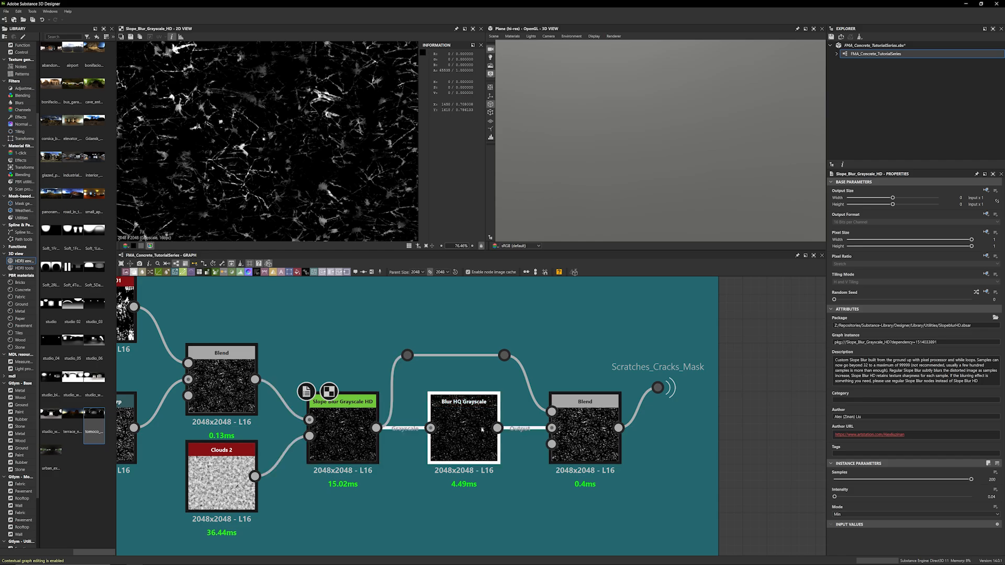
click(585, 430)
double_click(584, 429)
Compare one bright crack up close between the final Screen Blend and the sharper Slope Blur Grayscale HD output
scroll(277, 166, up, 10)
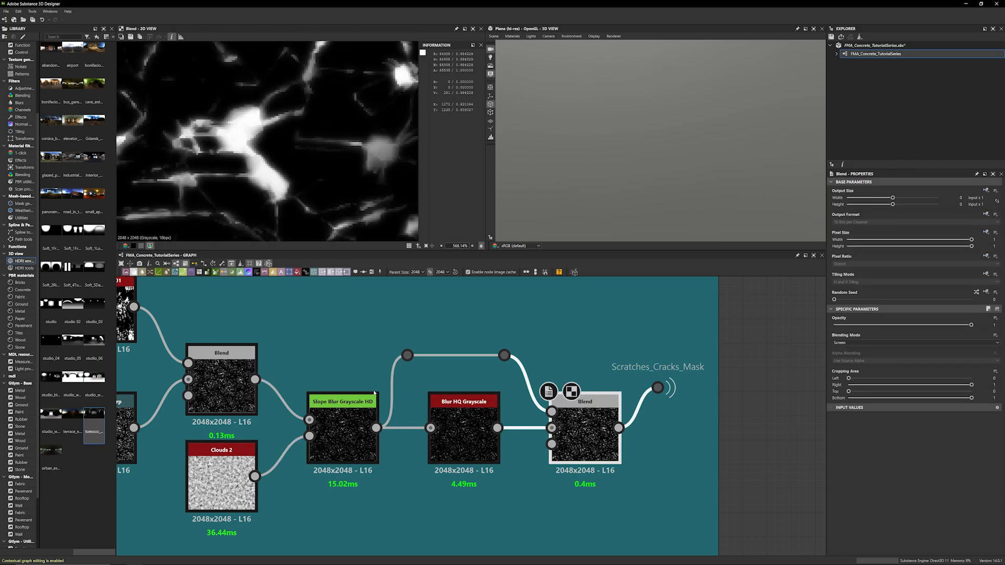
double_click(348, 424)
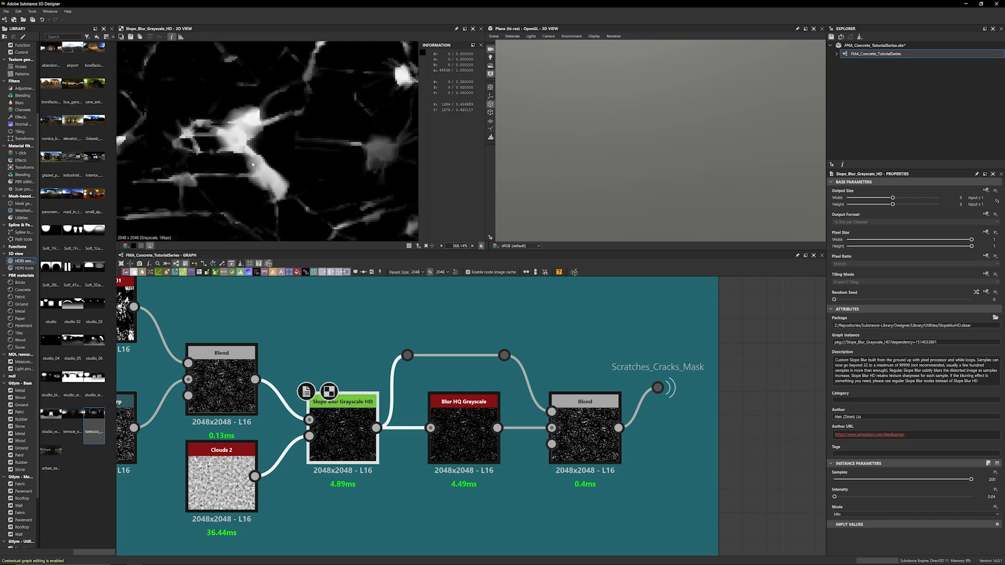
double_click(463, 420)
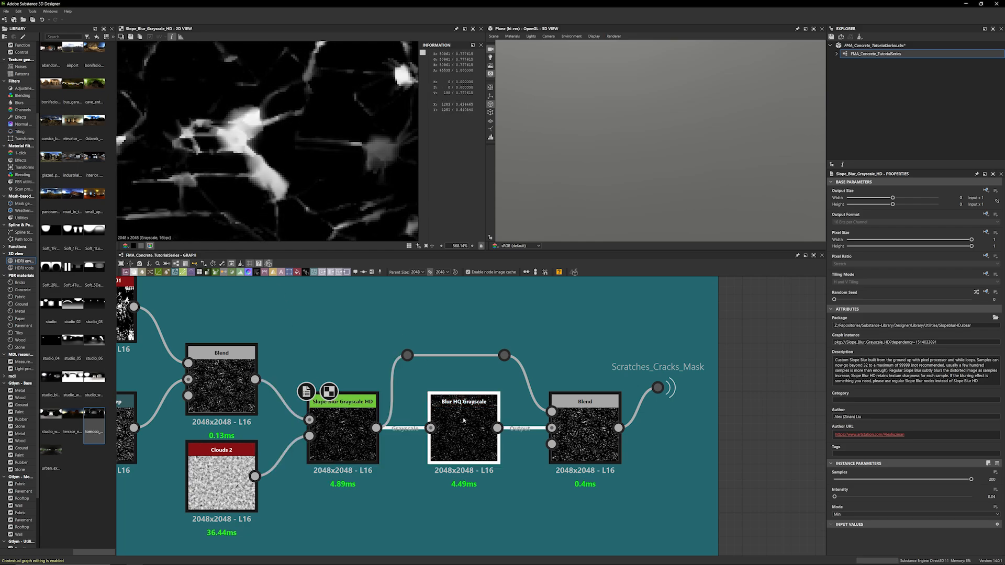
double_click(585, 427)
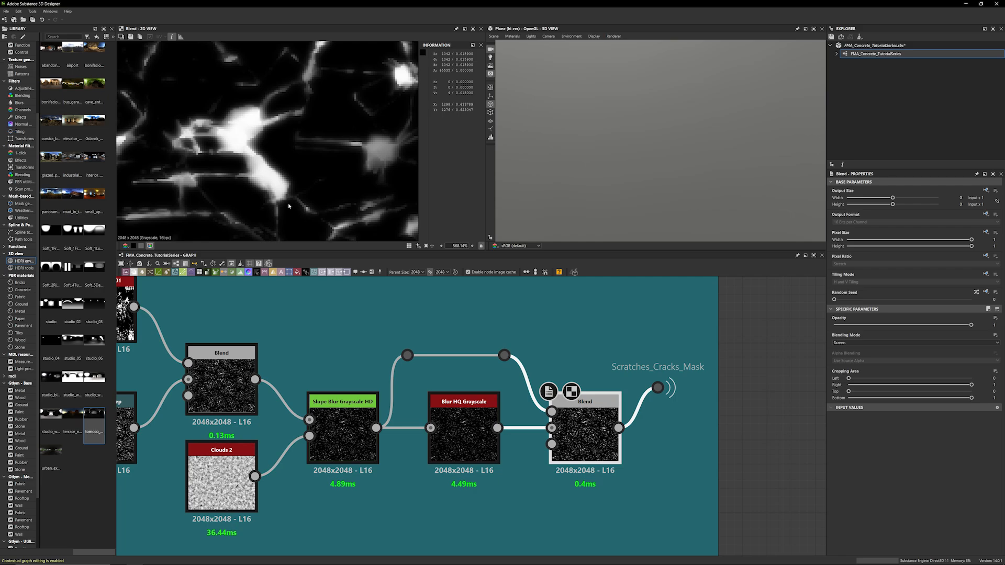
Select the Scratches_Cracks_Mask portal dot and trace its links to the Blend nodes that receive the mask
scroll(767, 435, down, 5)
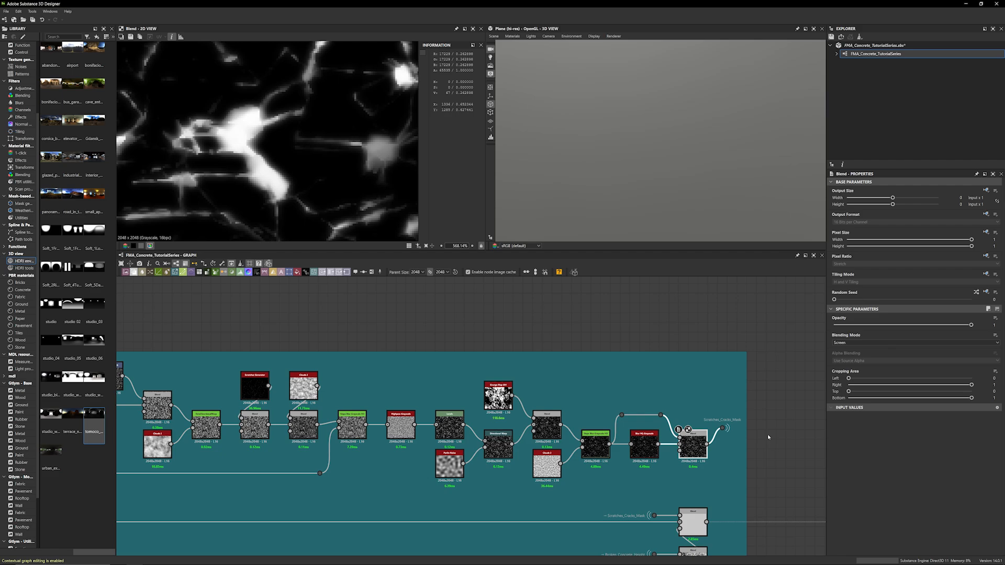
scroll(768, 435, up, 5)
click(654, 419)
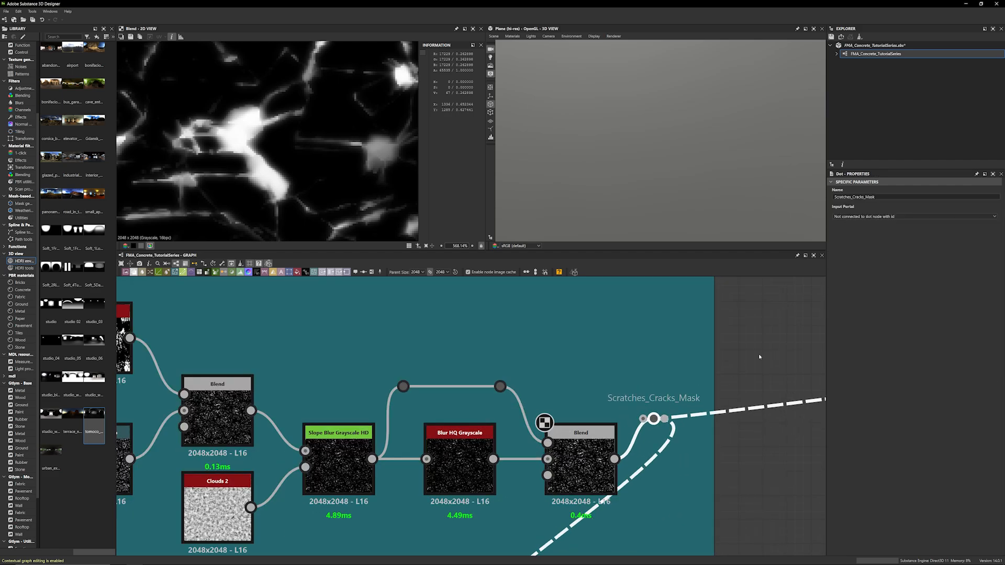
scroll(781, 464, down, 8)
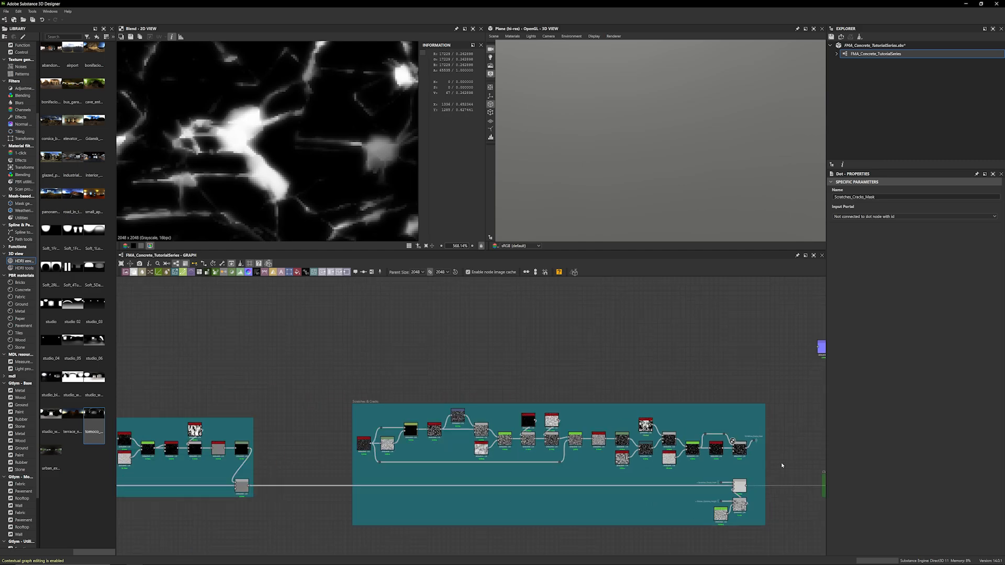
scroll(781, 466, up, 5)
middle_drag(775, 460, 658, 384)
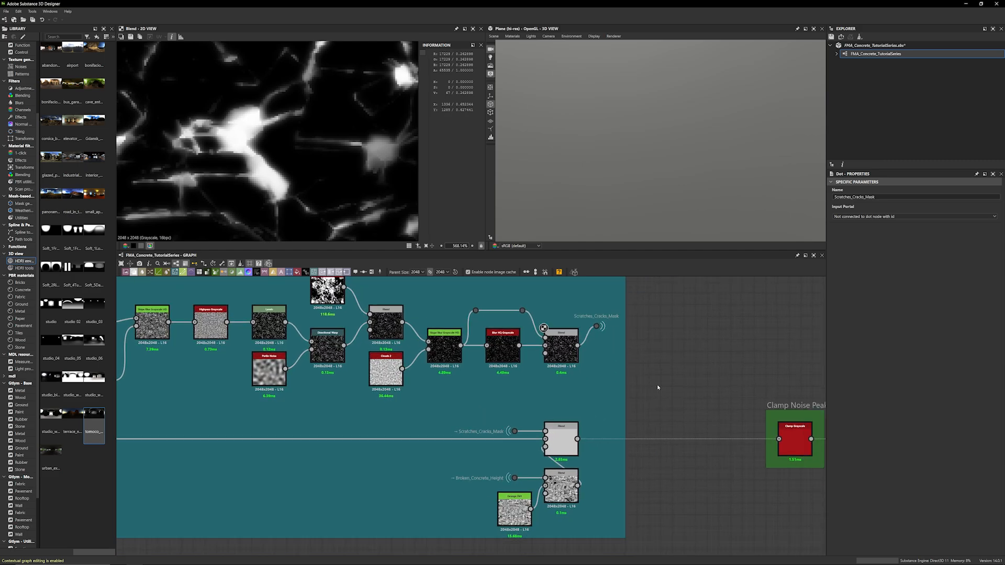
scroll(657, 384, up, 2)
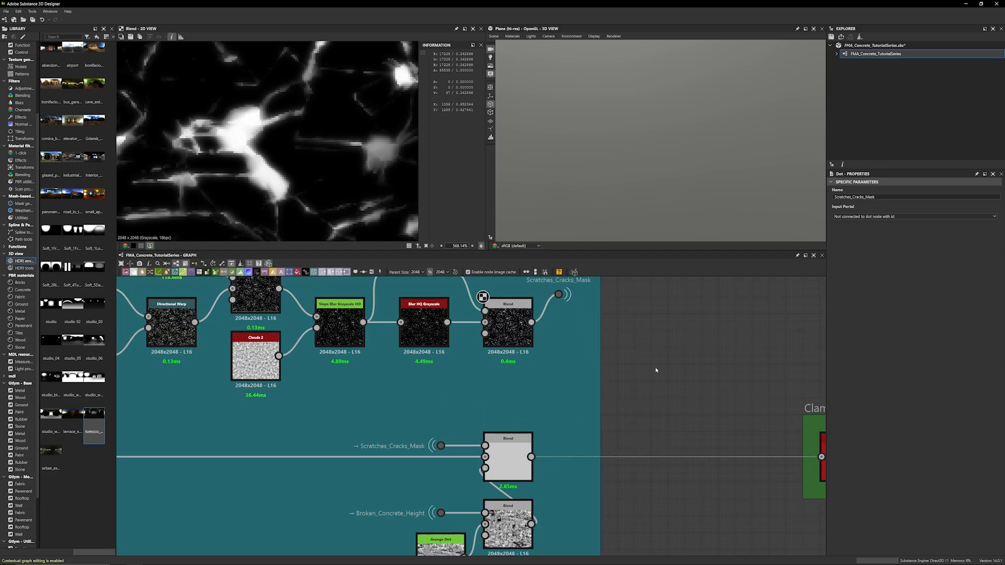
click(558, 294)
Review the whole Scratches & Cracks frame and preview the Subtract Blend that cuts the mask into the main height
scroll(662, 357, down, 8)
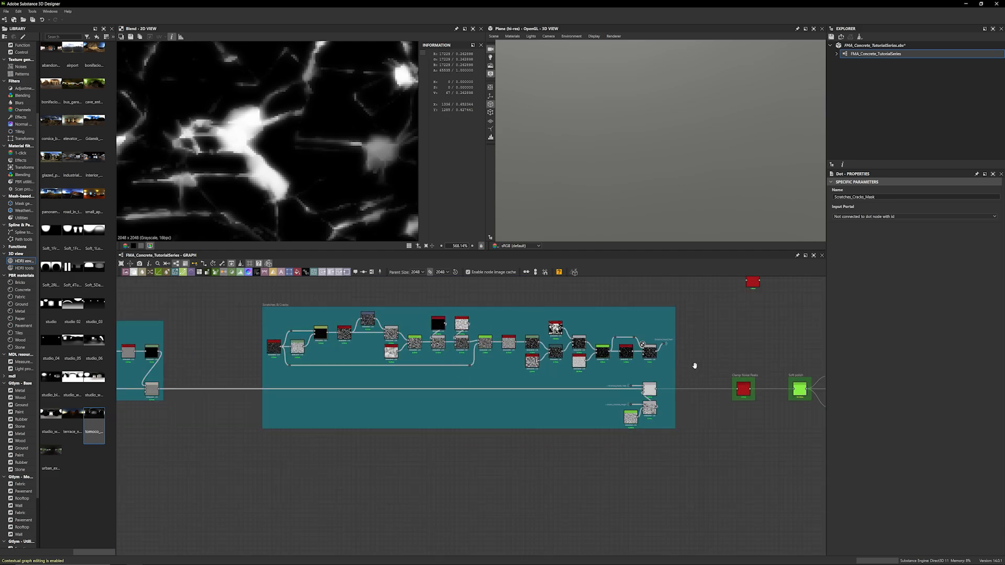
middle_drag(694, 366, 710, 377)
drag(291, 331, 683, 386)
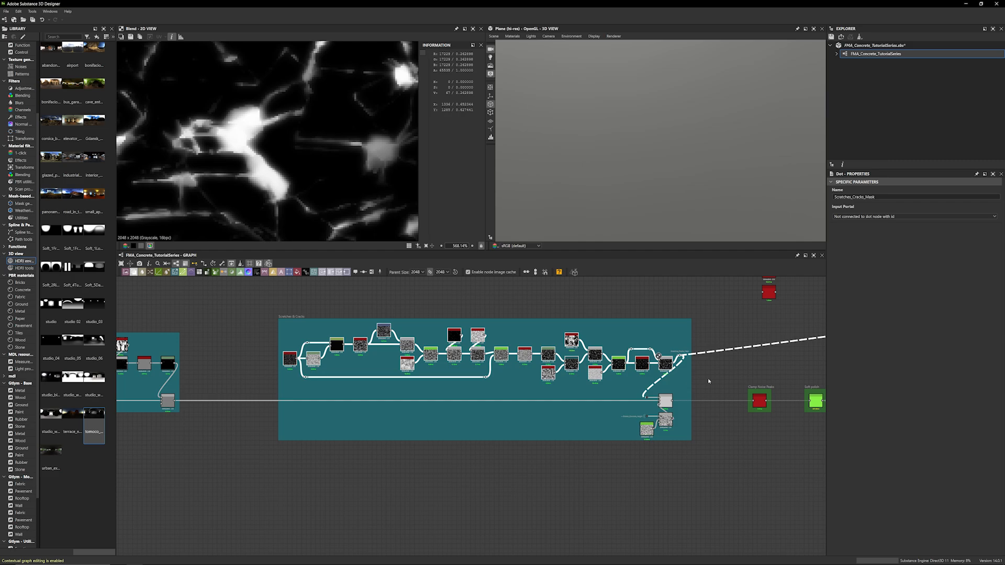
click(708, 380)
double_click(665, 401)
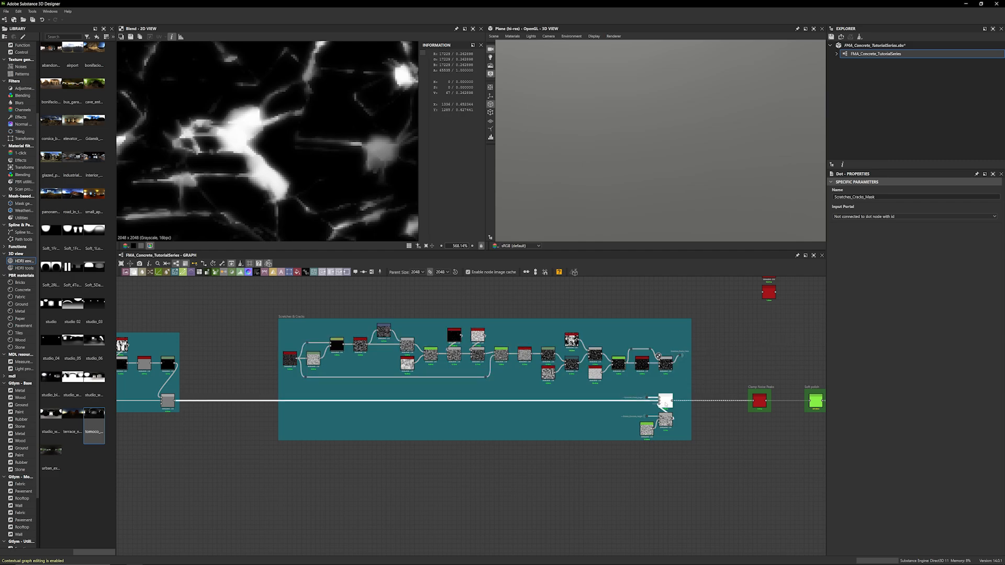
Revisit the earlier surface noise frames and preview the Screen Blend closing the blue frame before the green one
scroll(242, 447, down, 4)
middle_drag(243, 448, 742, 414)
middle_drag(334, 428, 441, 431)
scroll(358, 377, up, 2)
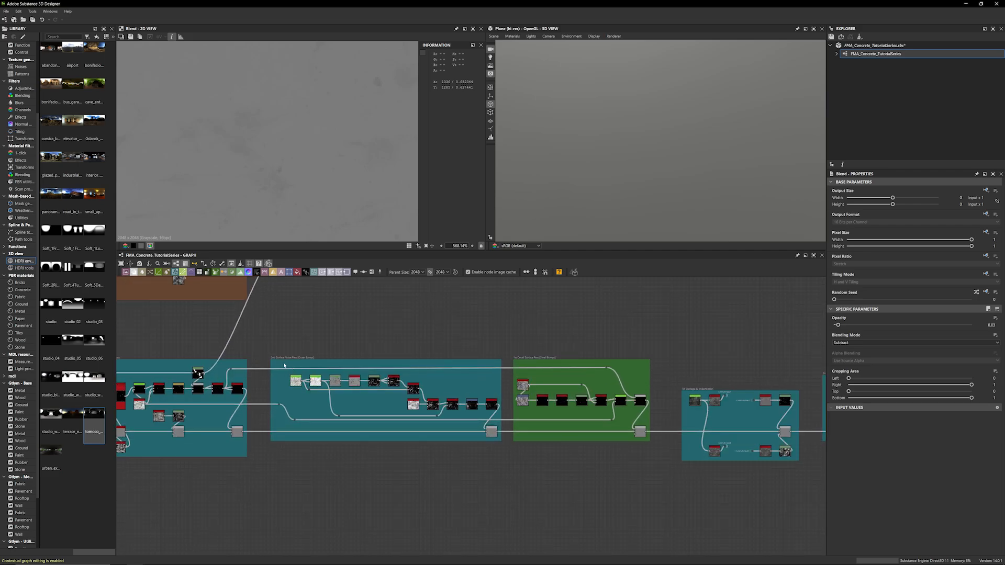
click(493, 433)
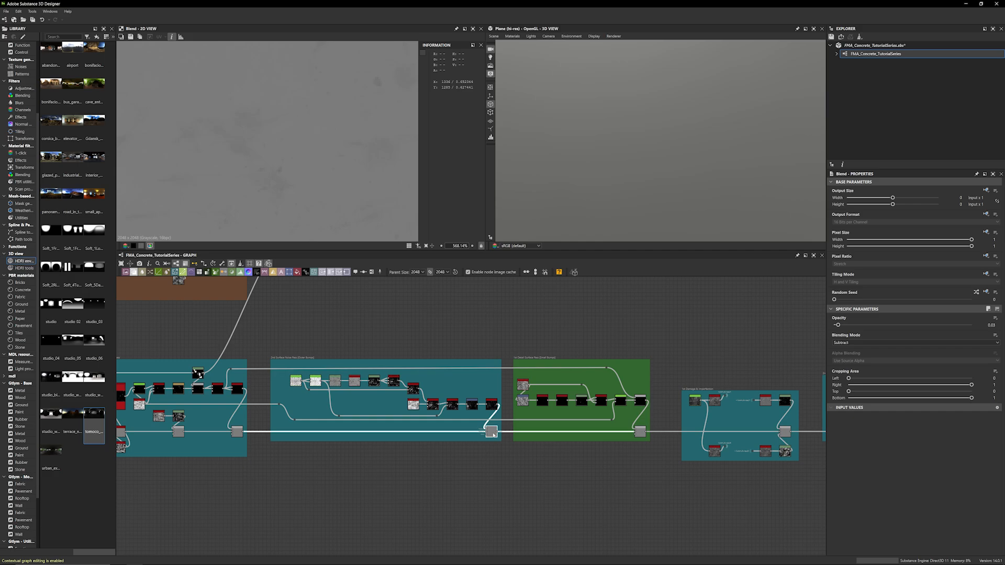
click(495, 465)
drag(516, 313, 657, 471)
click(652, 467)
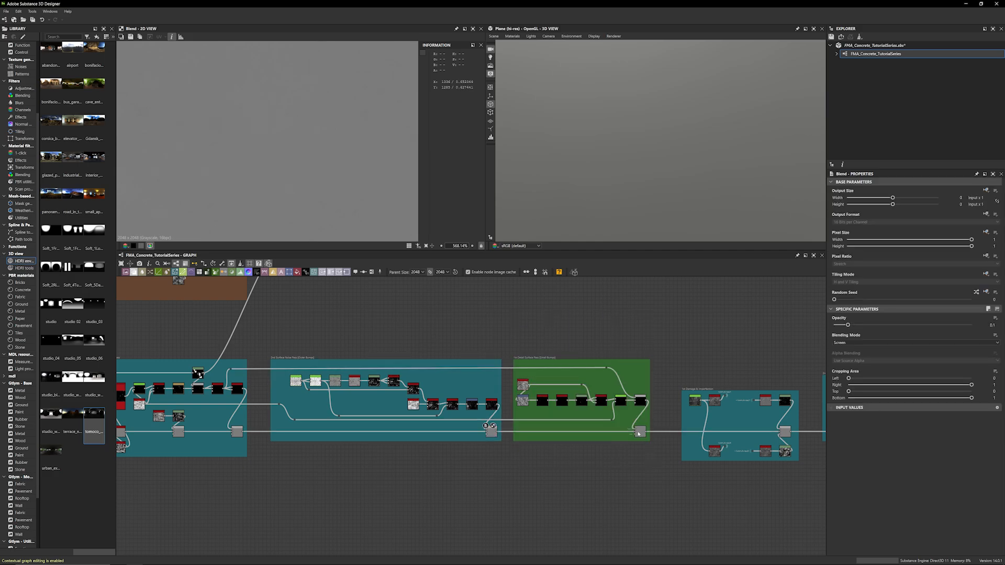
Return to the end of the Scratches & Cracks frame and preview the full Grunge Dirt texture
middle_drag(592, 460, 359, 451)
middle_drag(634, 447, 361, 430)
middle_drag(596, 447, 251, 450)
scroll(568, 458, up, 1)
scroll(569, 458, up, 3)
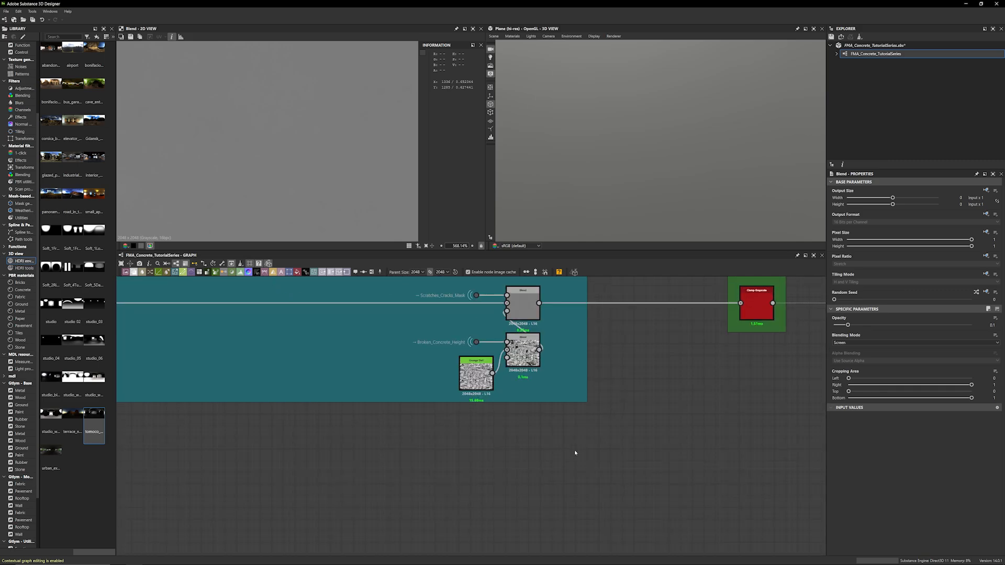
scroll(632, 429, up, 1)
middle_drag(670, 423, 710, 456)
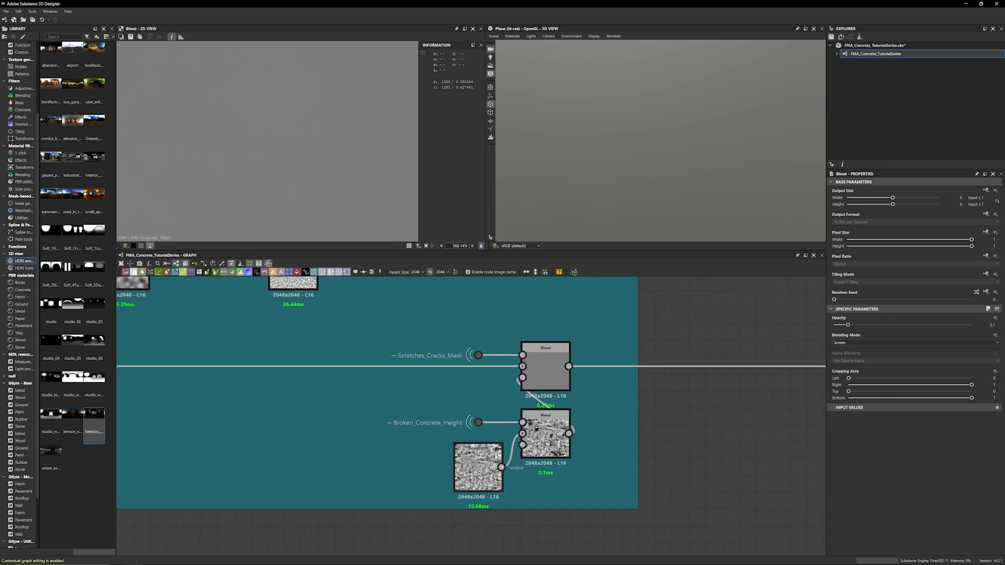
double_click(487, 461)
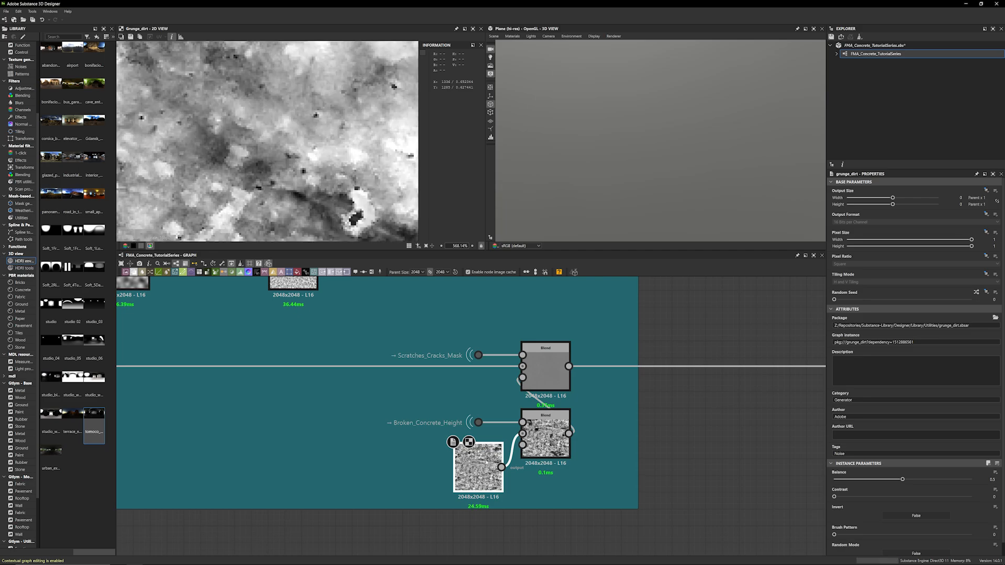
scroll(294, 191, down, 15)
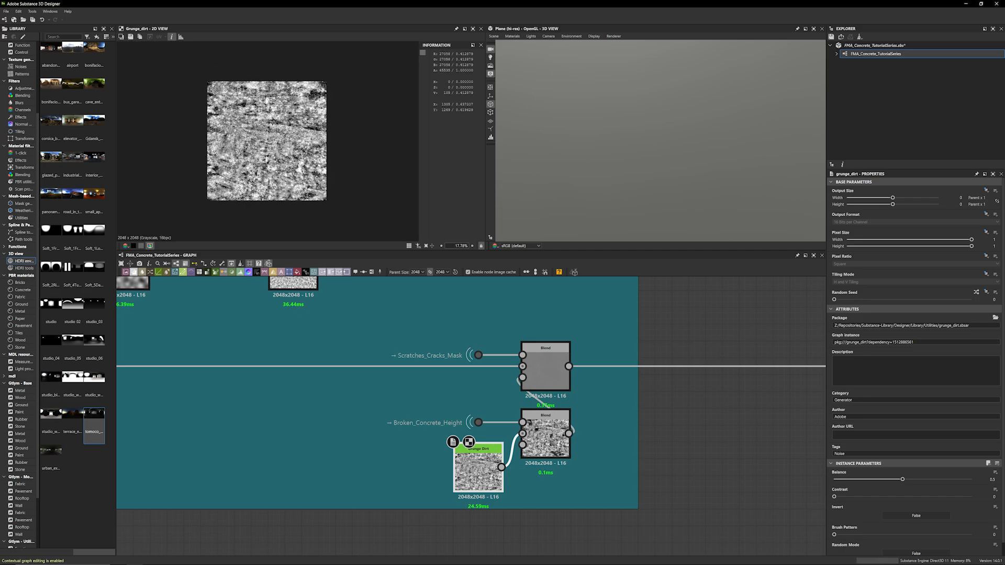
Compare Grunge Dirt with the Subtract Blend after it, and preview the Broken_Concrete_Height portal input removed from the grunge
double_click(545, 429)
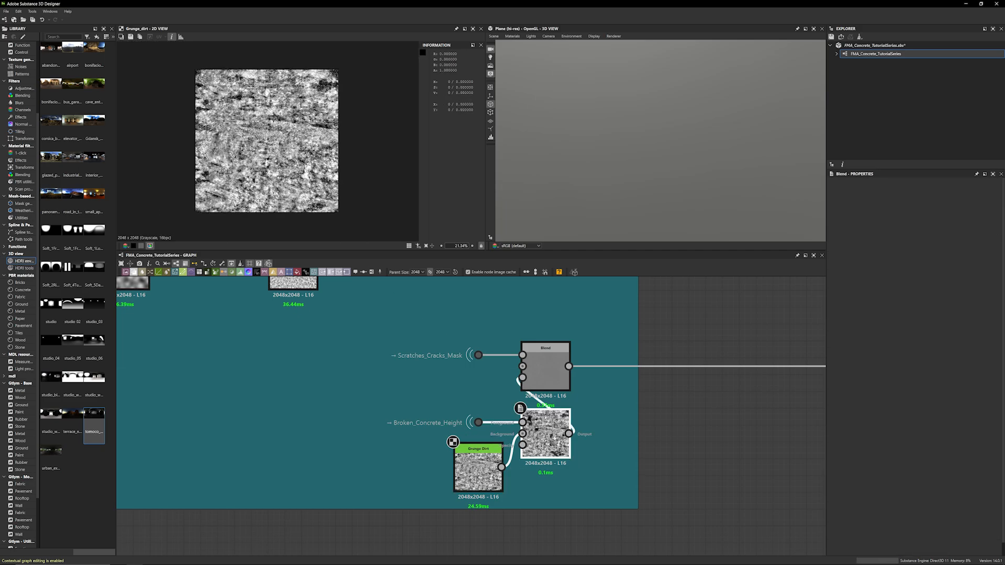
double_click(486, 462)
double_click(538, 447)
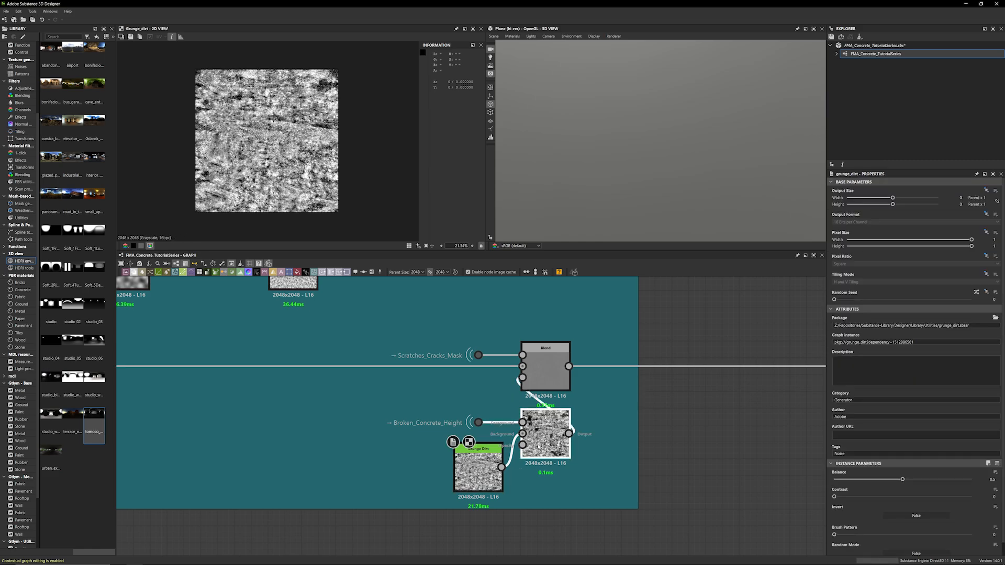
scroll(468, 427, up, 1)
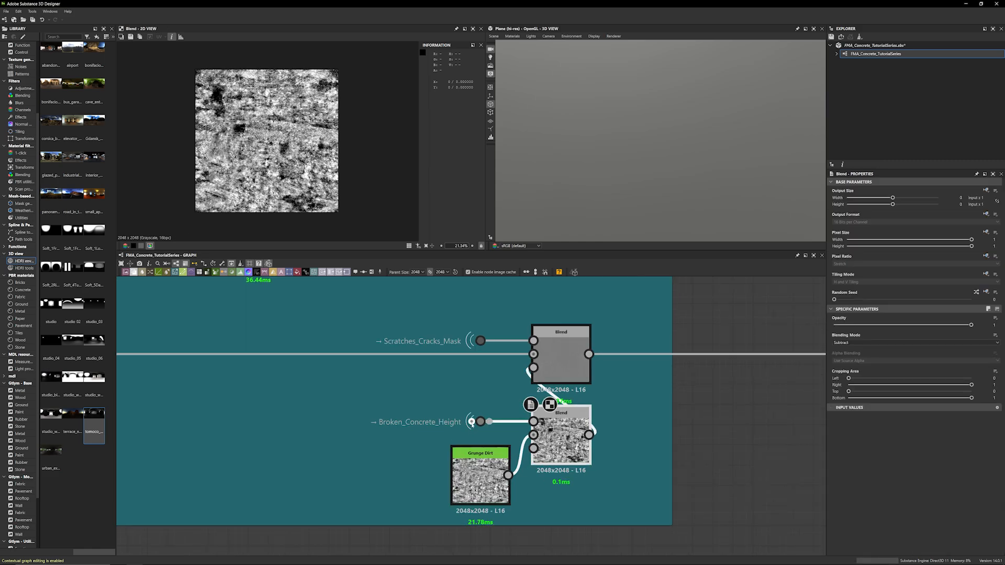
double_click(473, 422)
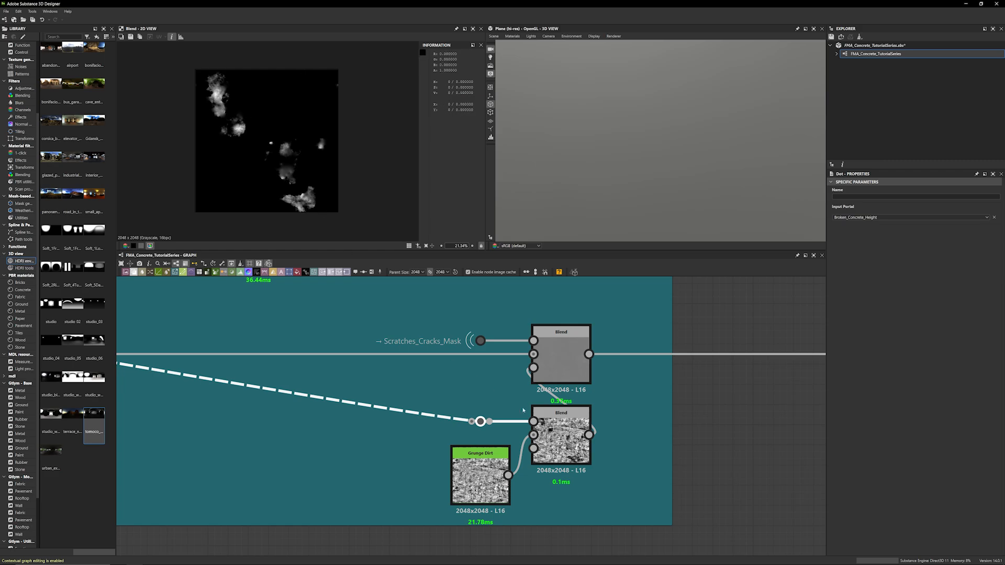
click(541, 456)
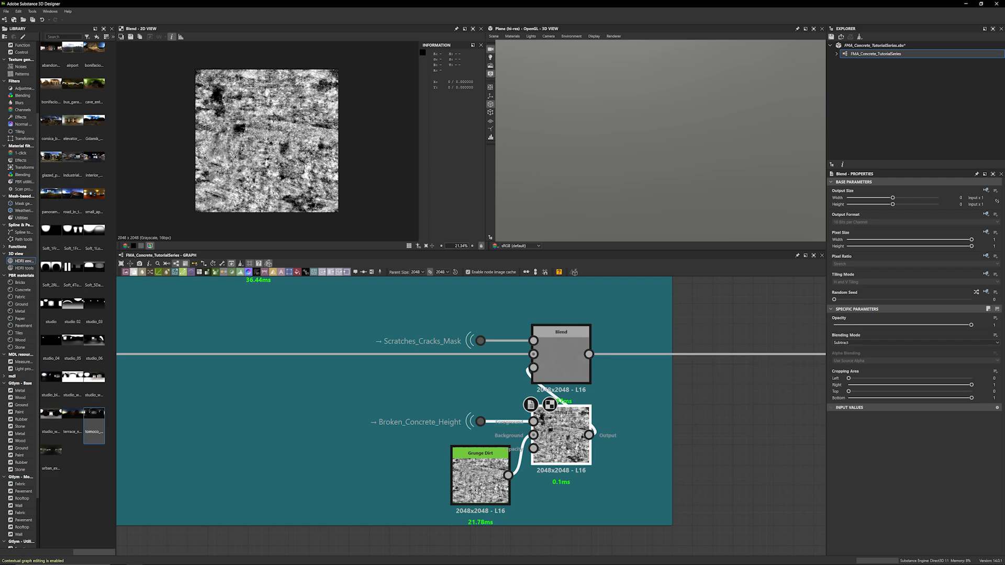
Inspect the grunge mask up close, and preview the Subtract Blend and the Blend feeding Scratches_Cracks_Mask
scroll(241, 121, up, 3)
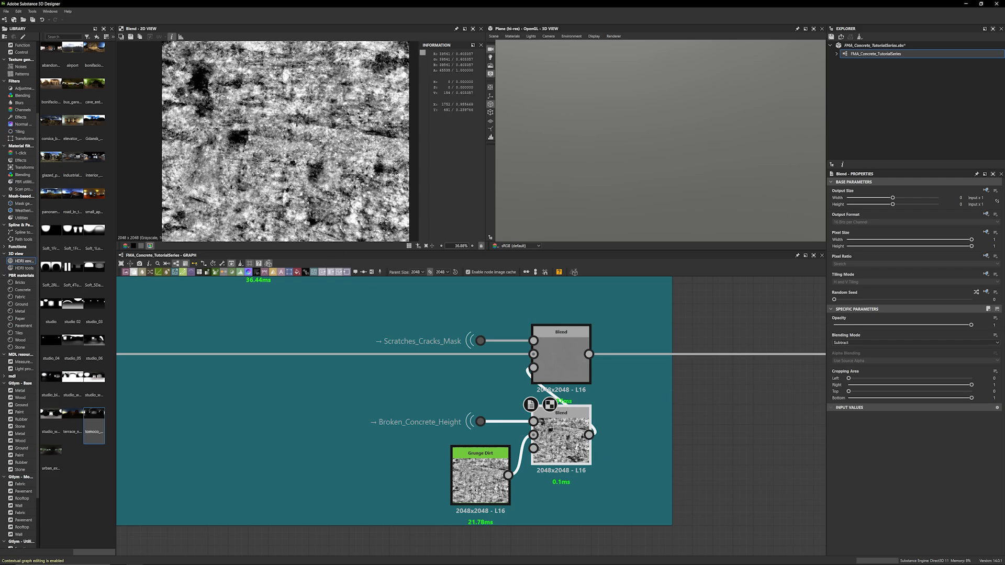
double_click(579, 363)
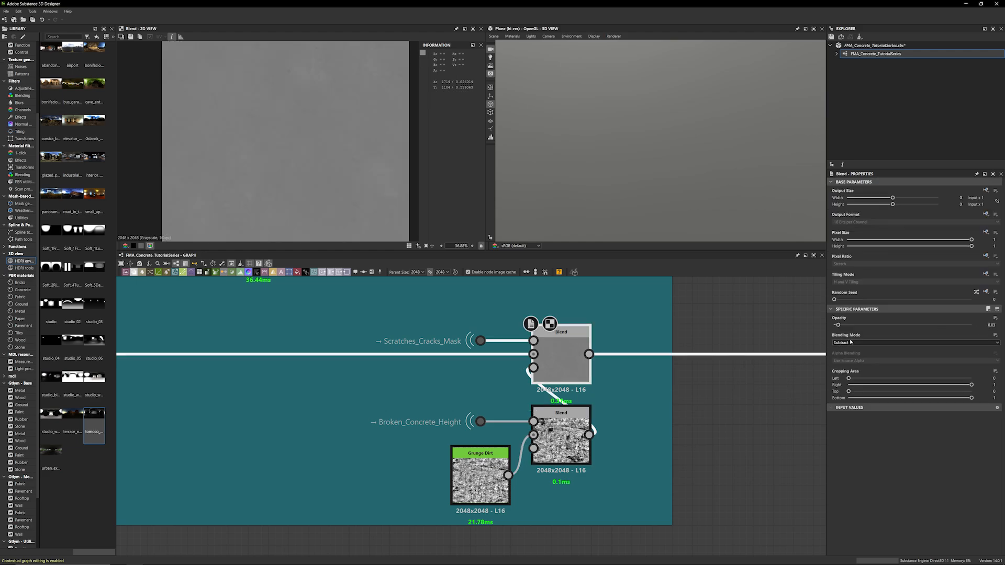
scroll(713, 325, down, 10)
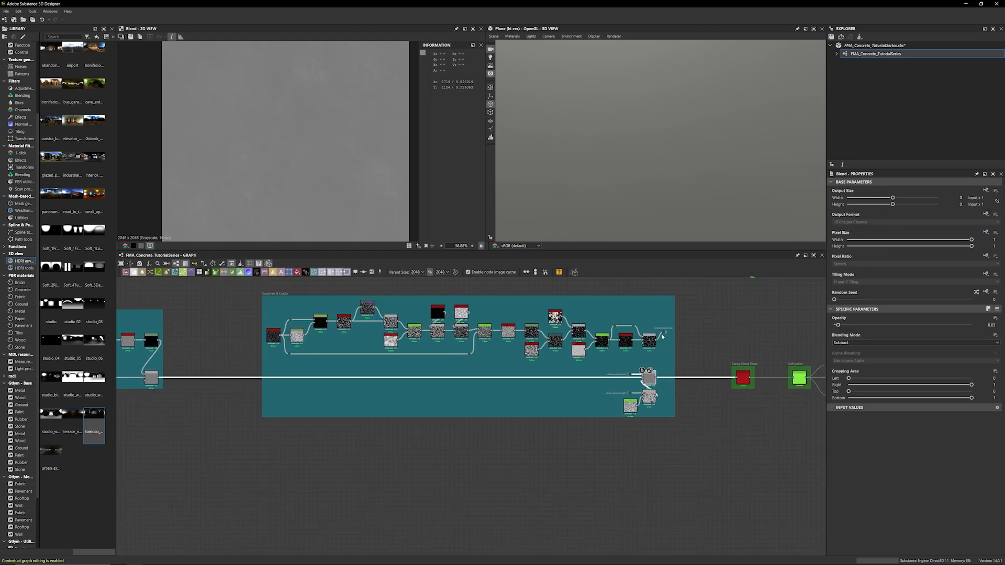
double_click(652, 343)
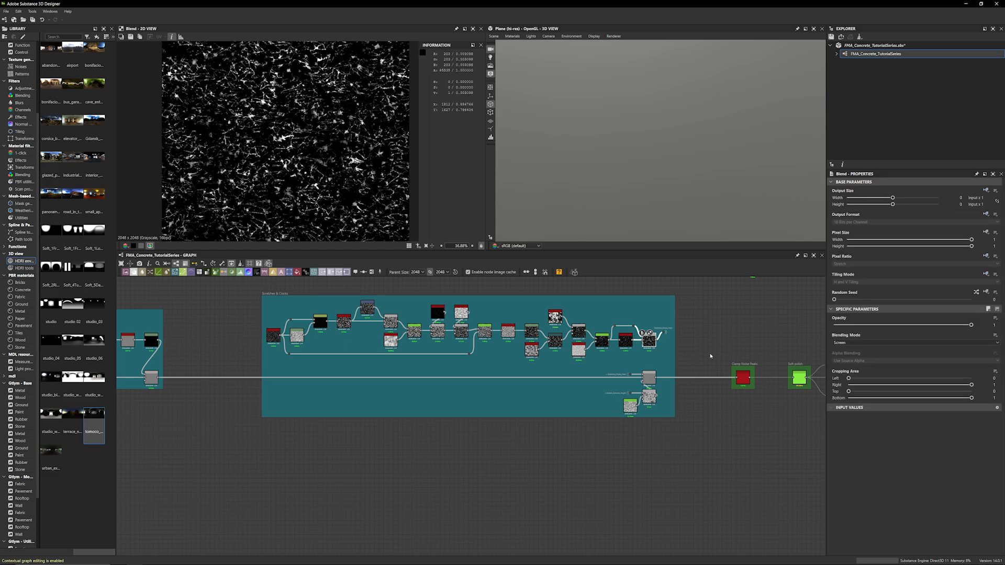
Connect the preceding frame's final Blend to the preview Normal node, and replace it with the Subtract Blend ending the Scratches & Cracks frame
scroll(710, 356, down, 2)
scroll(684, 359, up, 1)
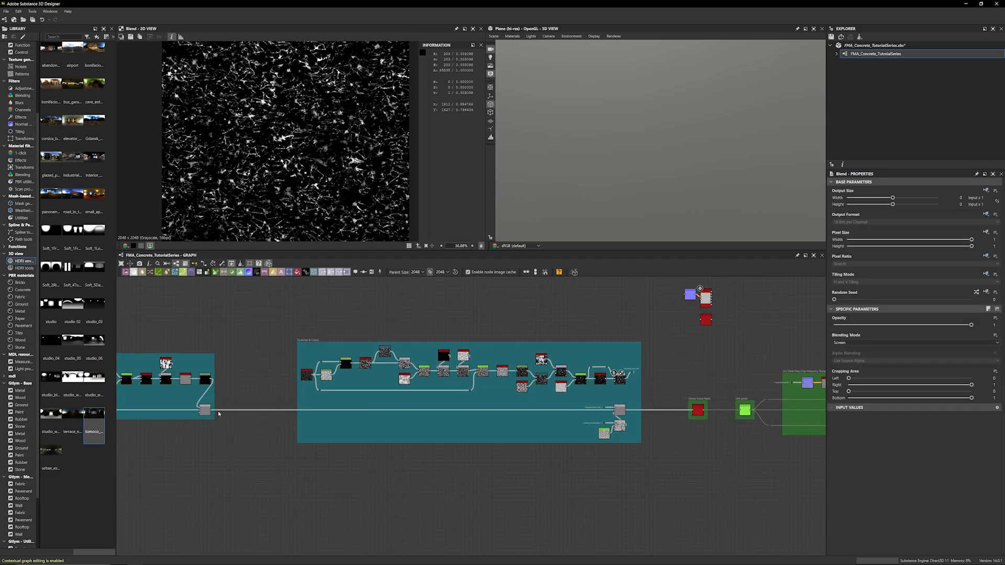
drag(211, 412, 675, 296)
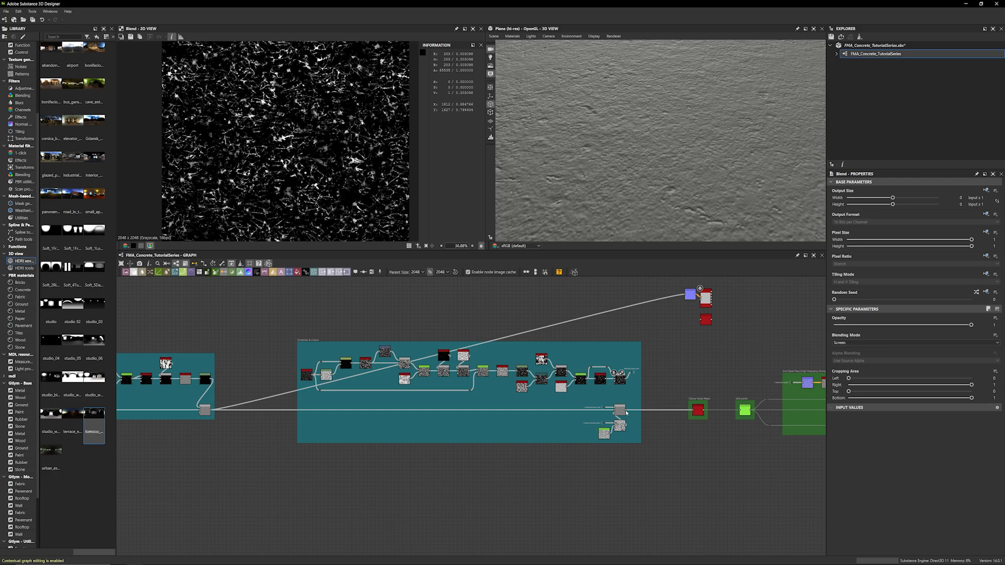
drag(626, 411, 685, 295)
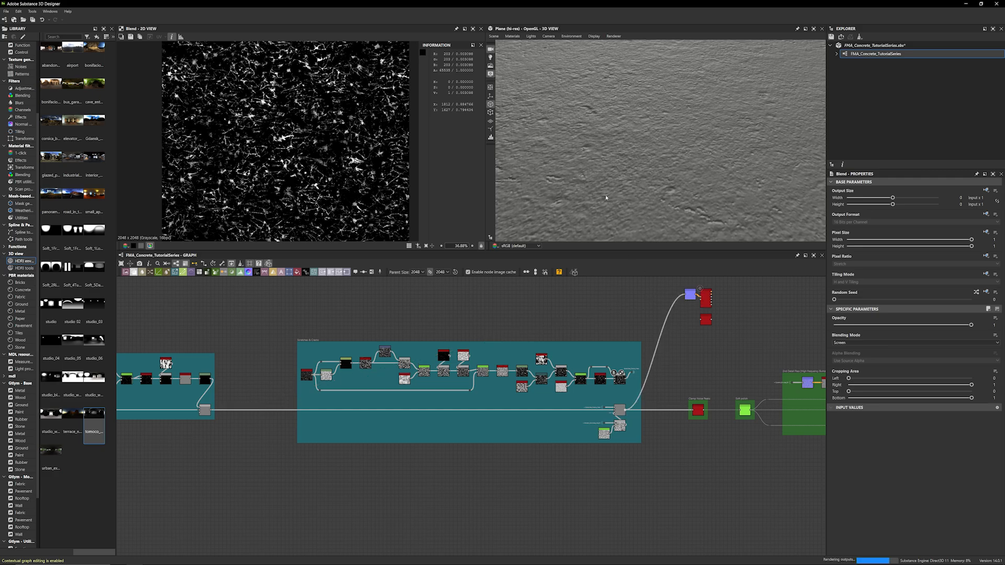
scroll(650, 198, down, 4)
drag(653, 189, 671, 186)
Preview the Normal node and examine the scratches and cracks up close in both its map and the 3D plane
double_click(690, 294)
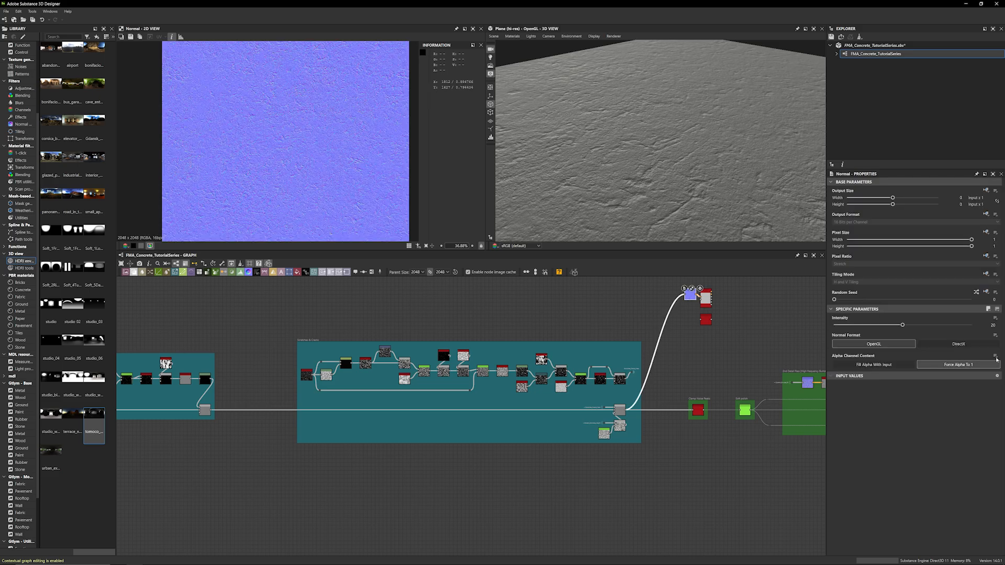
scroll(310, 91, up, 8)
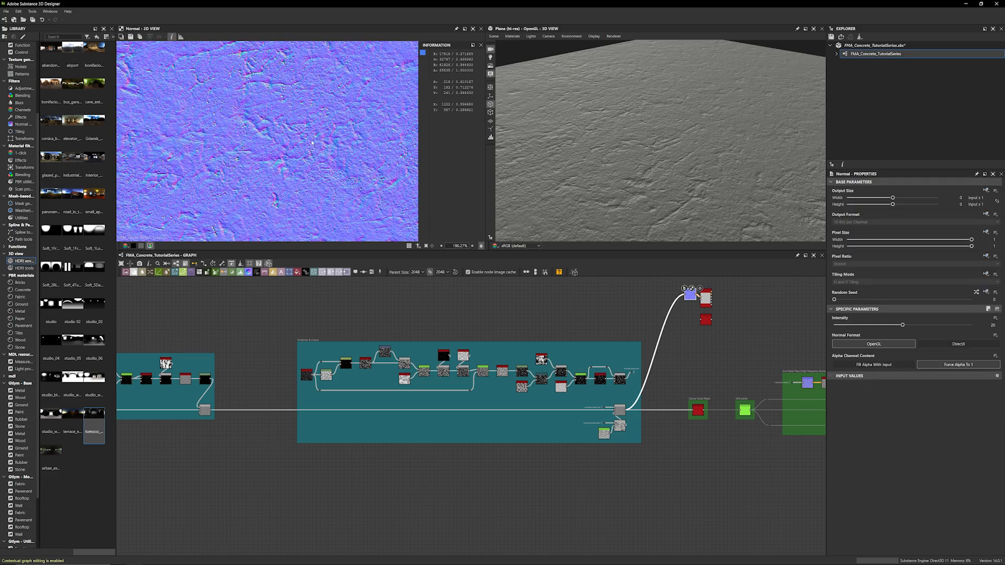
scroll(265, 123, up, 2)
scroll(298, 141, up, 2)
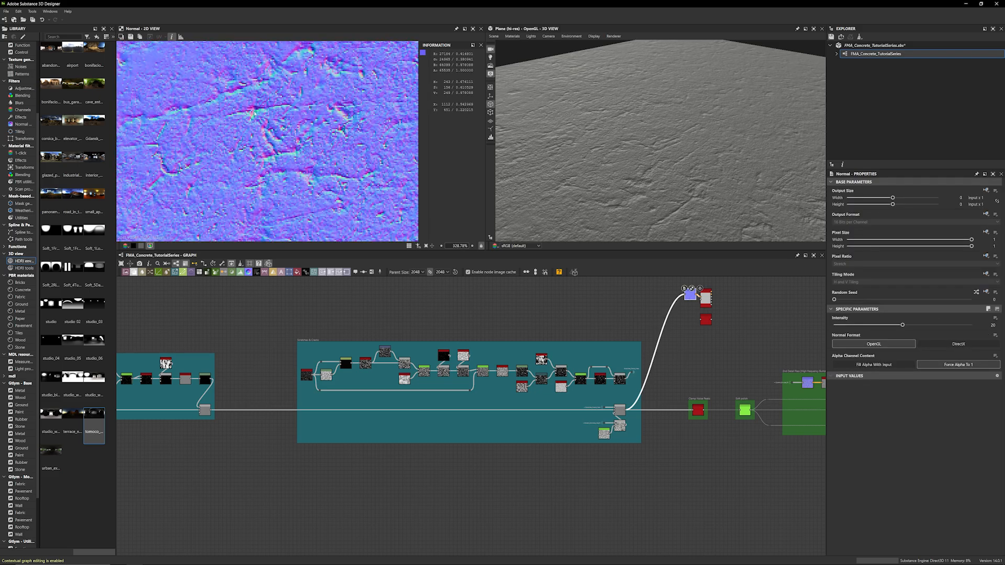
scroll(662, 186, up, 5)
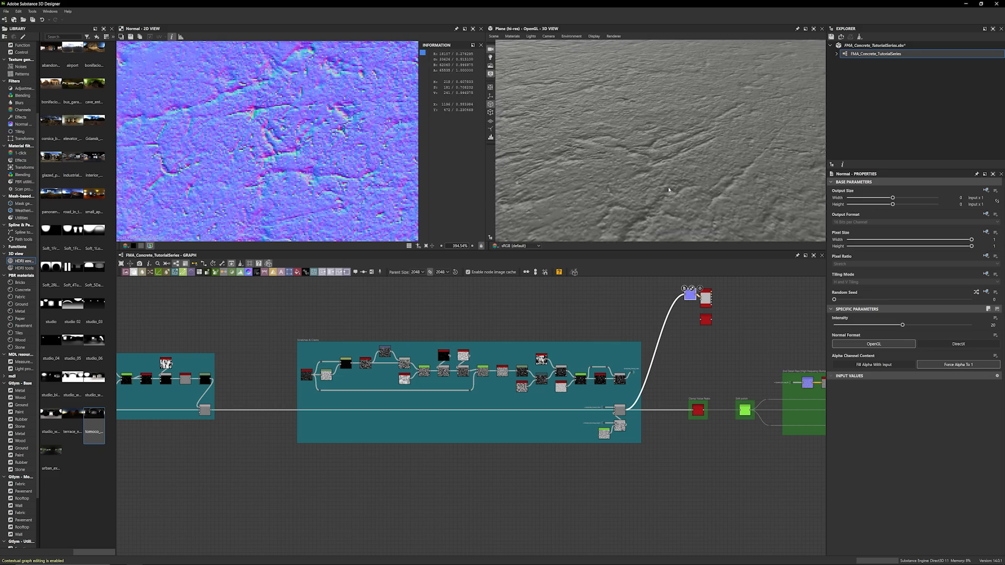
drag(655, 177, 586, 203)
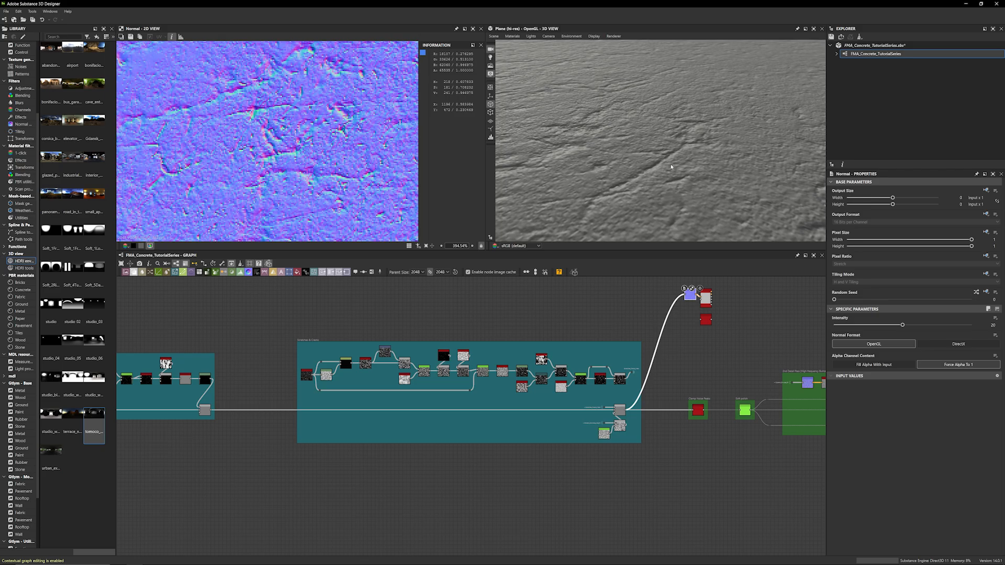
drag(669, 167, 668, 149)
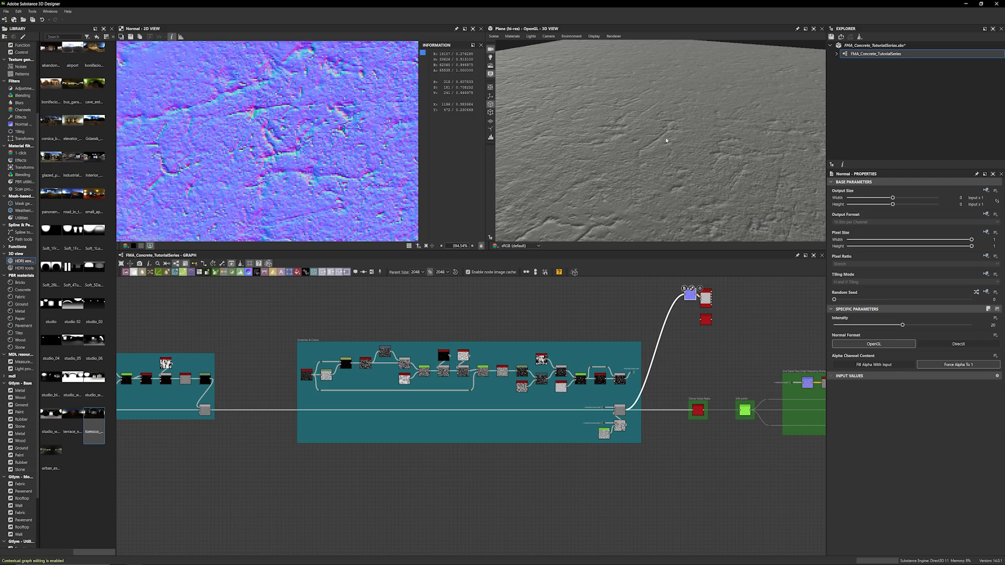
drag(630, 155, 639, 158)
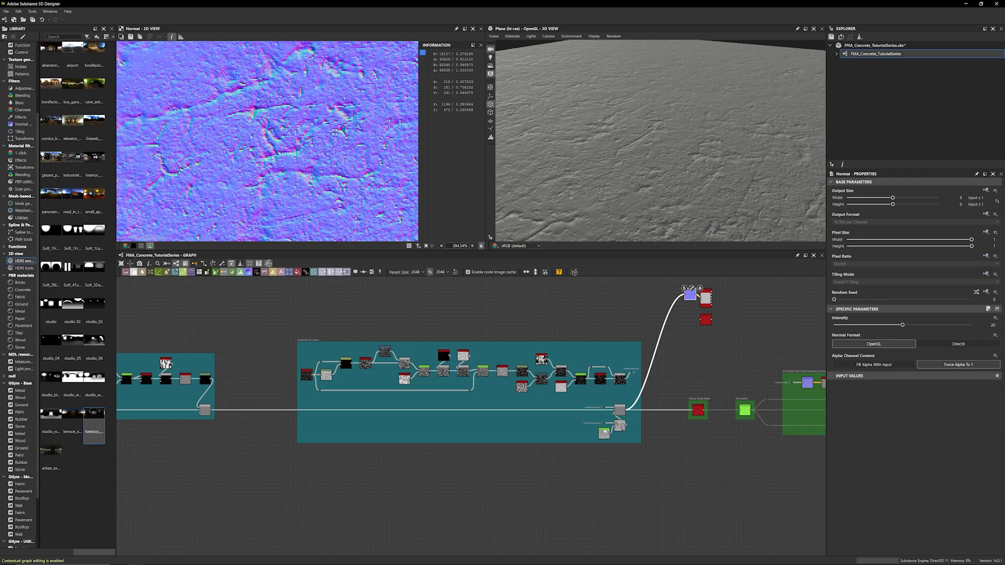
Review the opacity and blending mode of the Subtract Blend that applies the cracks to the height
double_click(619, 409)
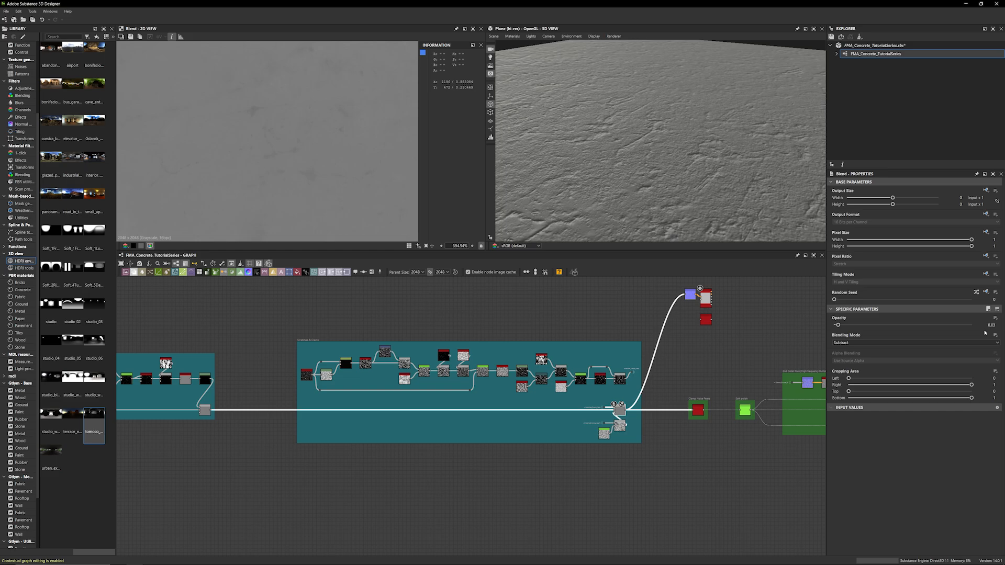
scroll(749, 294, up, 2)
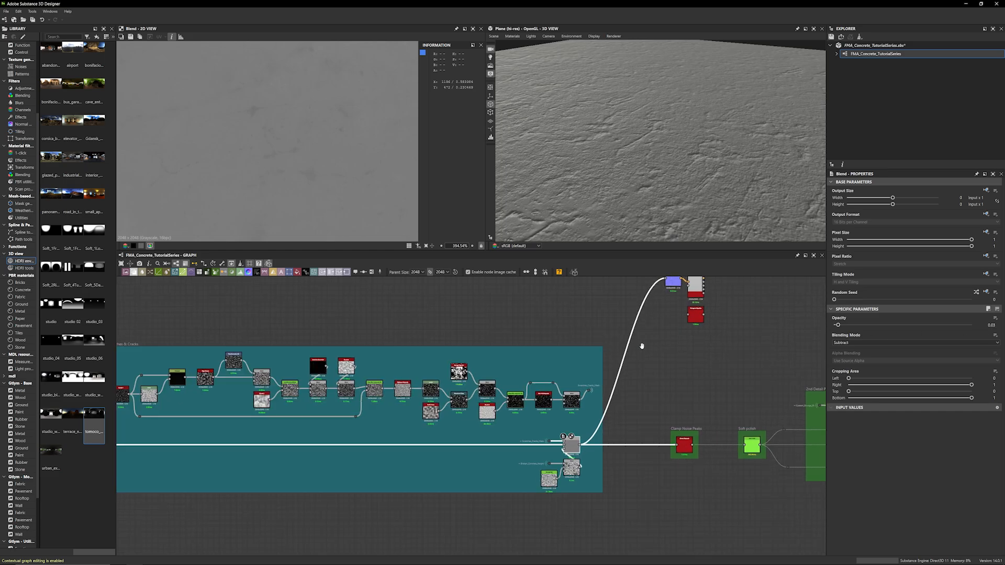
middle_drag(719, 381, 594, 390)
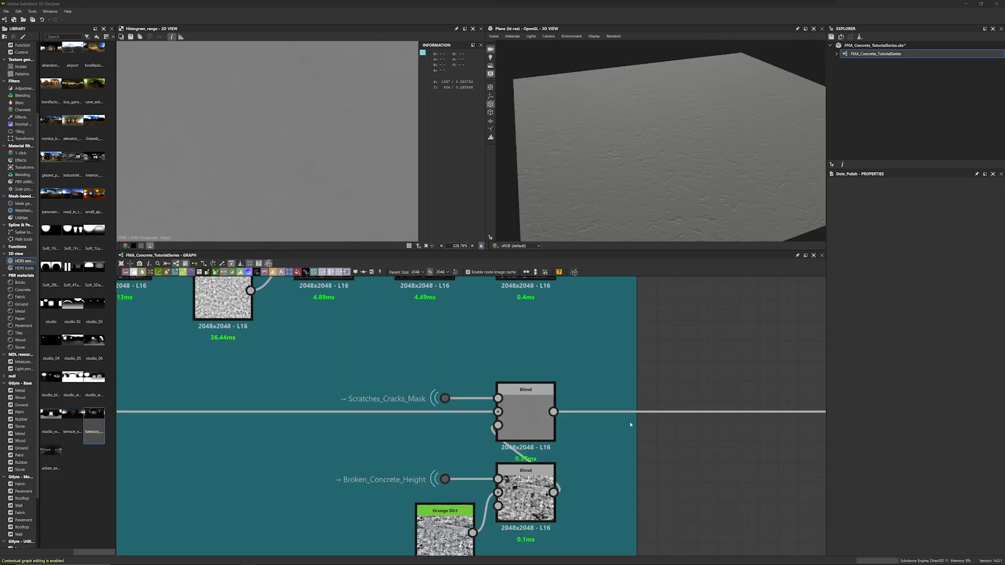
Connect the Scratches & Cracks frame's final Subtract Blend to the preview Normal node
click(686, 366)
scroll(686, 366, down, 3)
middle_drag(688, 365, 569, 381)
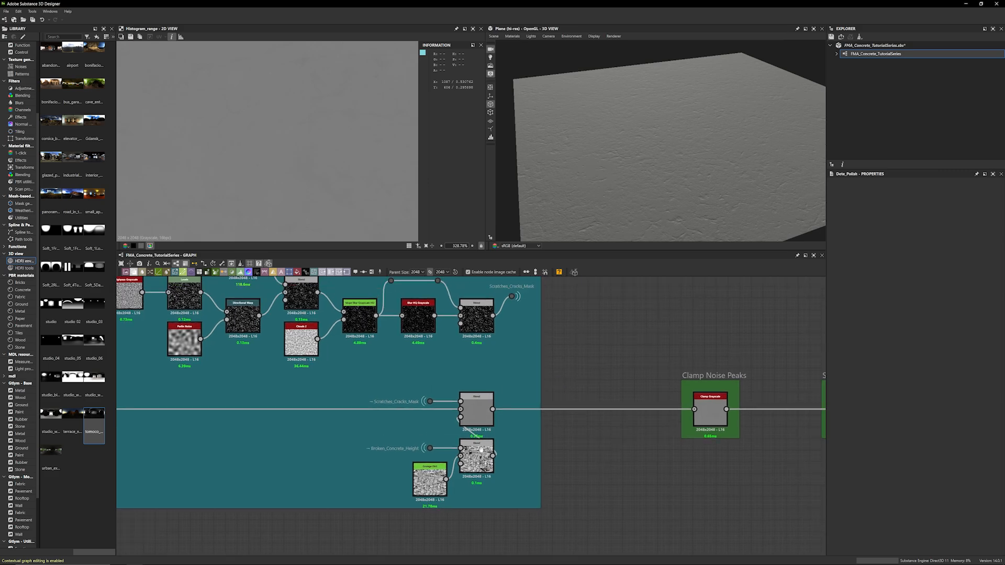
scroll(481, 449, down, 3)
mouse_move(592, 329)
mouse_down()
mouse_move(604, 450)
mouse_move(402, 482)
mouse_up()
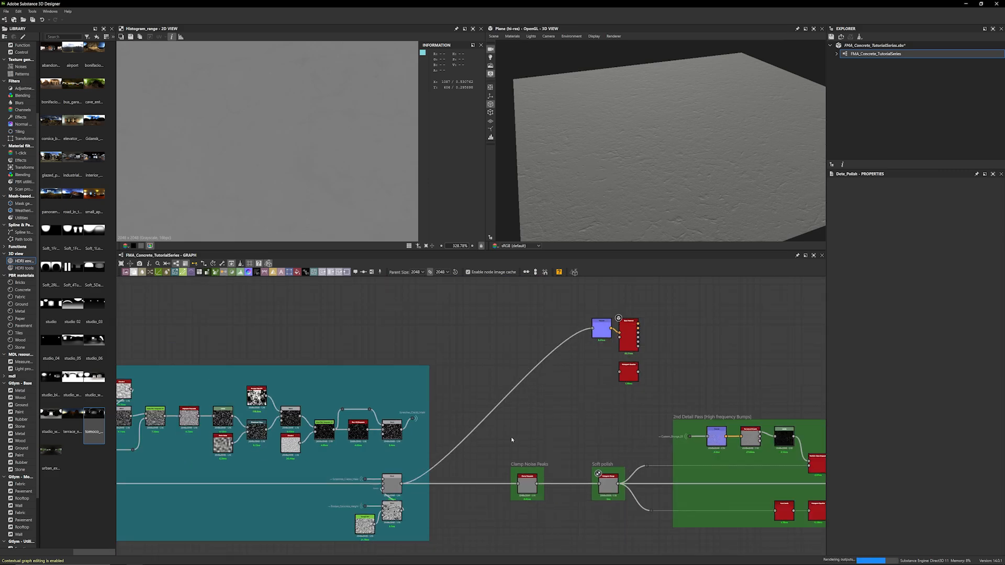
Preview the Clamp Grayscale node in the Clamp Noise Peaks frame and examine the unclamped surface in 3D
scroll(511, 440, up, 5)
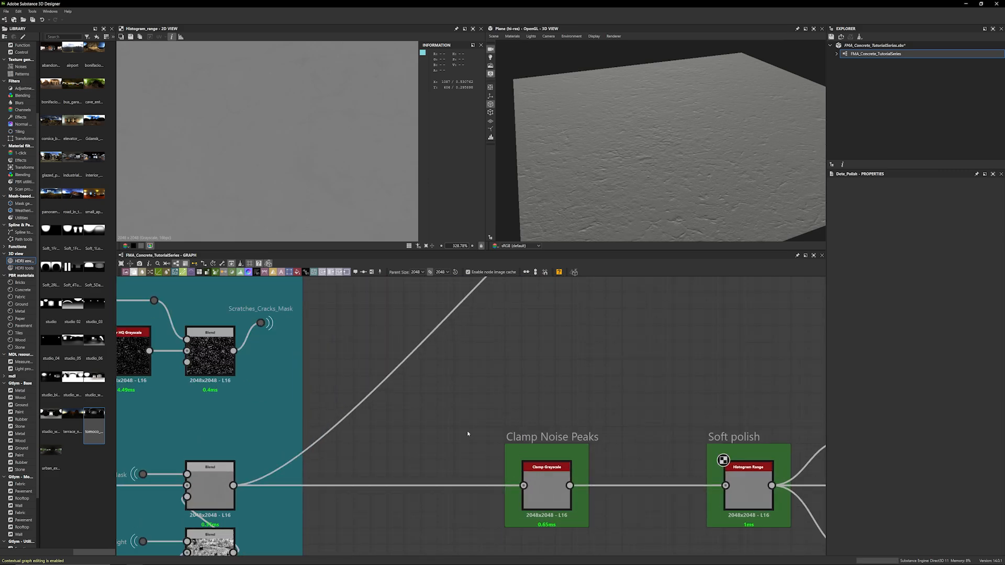
middle_drag(467, 433, 440, 384)
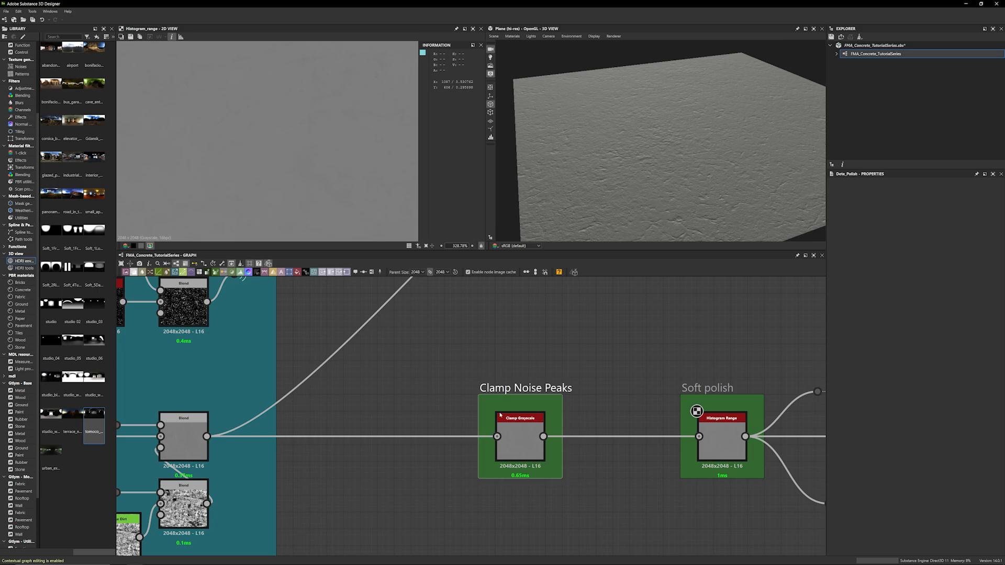
double_click(520, 443)
middle_drag(599, 362, 581, 359)
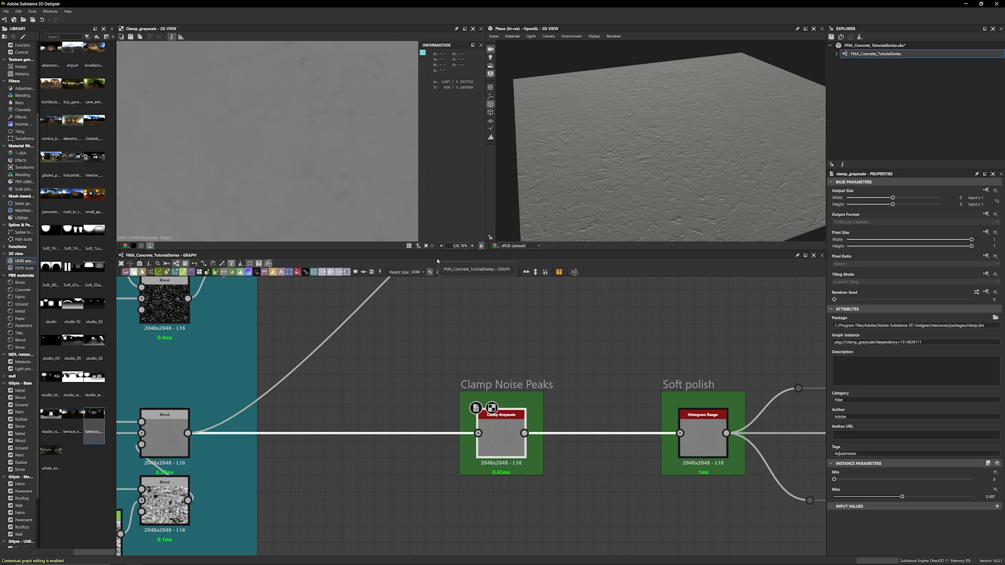
scroll(579, 187, up, 3)
drag(579, 186, 644, 155)
scroll(599, 179, up, 4)
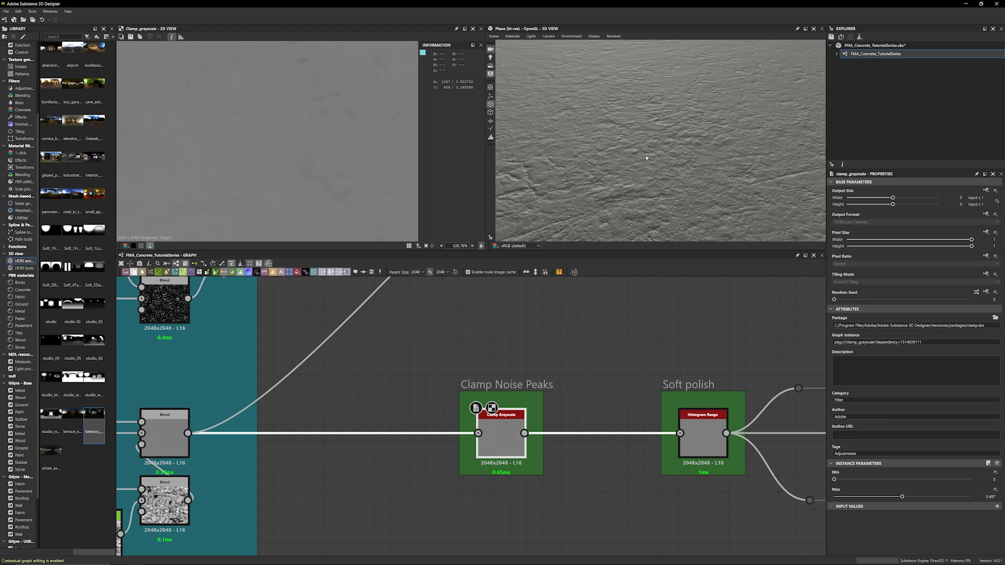
drag(646, 157, 626, 155)
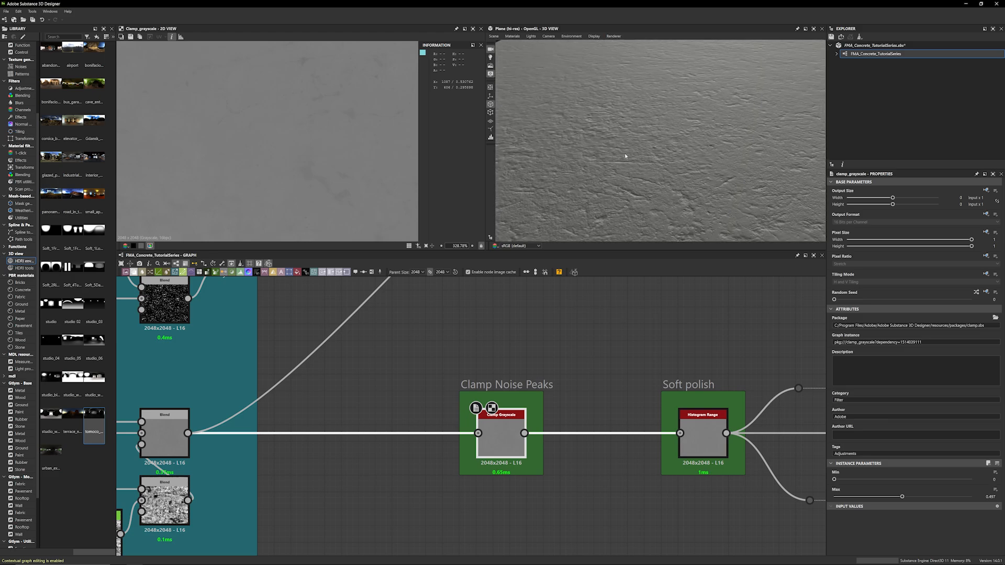
scroll(386, 393, down, 4)
middle_drag(436, 379, 432, 428)
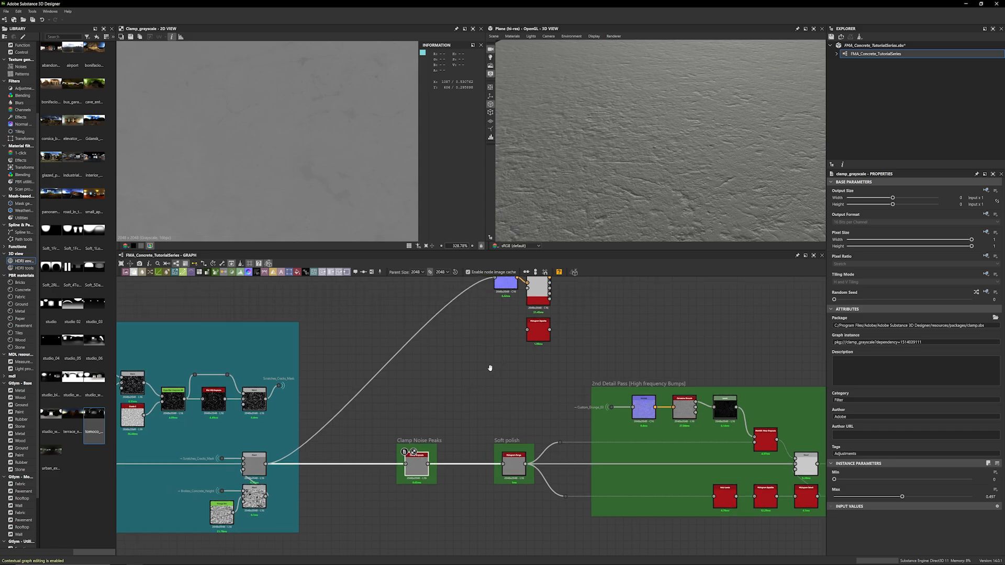
scroll(489, 363, up, 2)
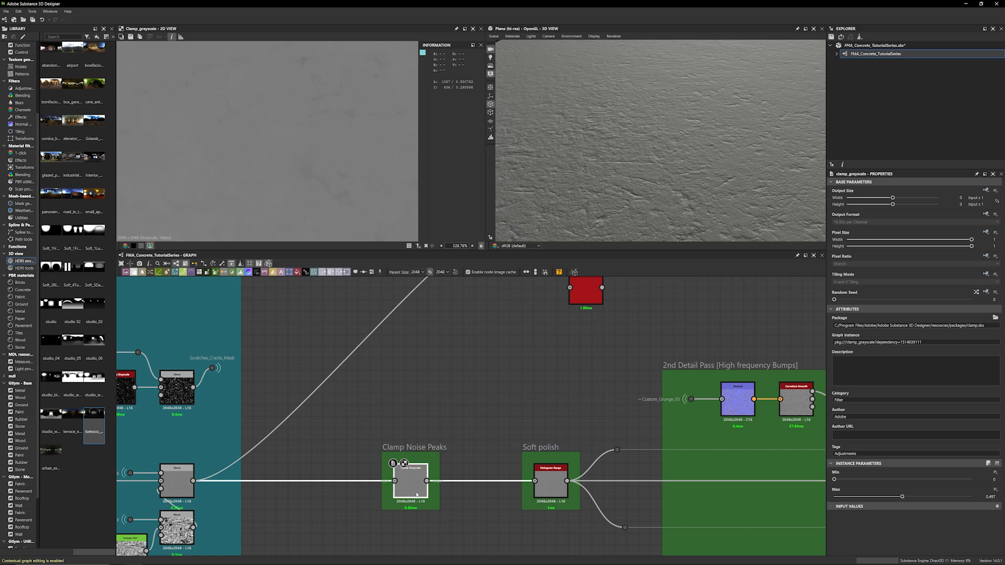
Connect the Clamp Grayscale output to the preview Normal node and inspect the clamped surface on the 3D plane
scroll(418, 493, down, 3)
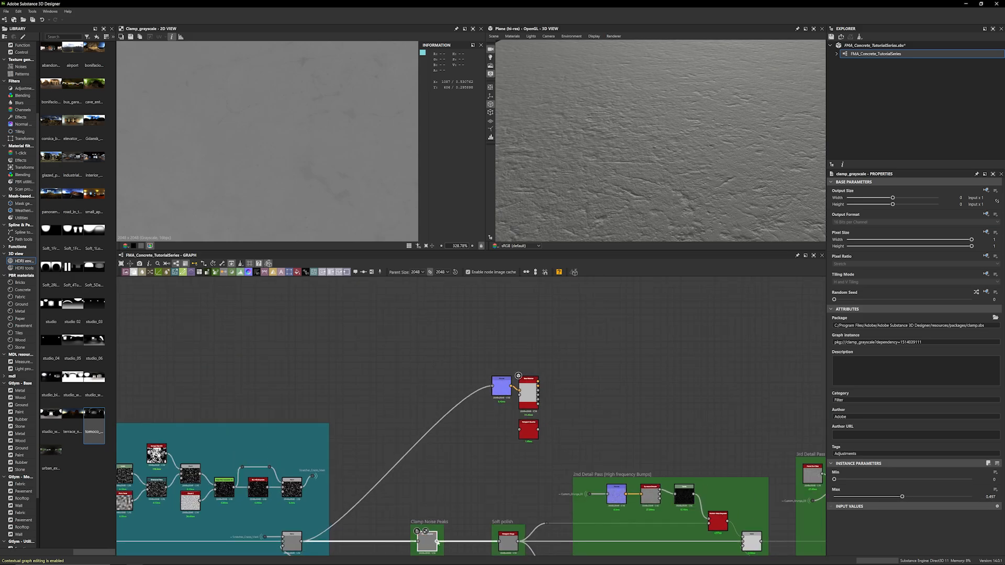
drag(437, 540, 493, 387)
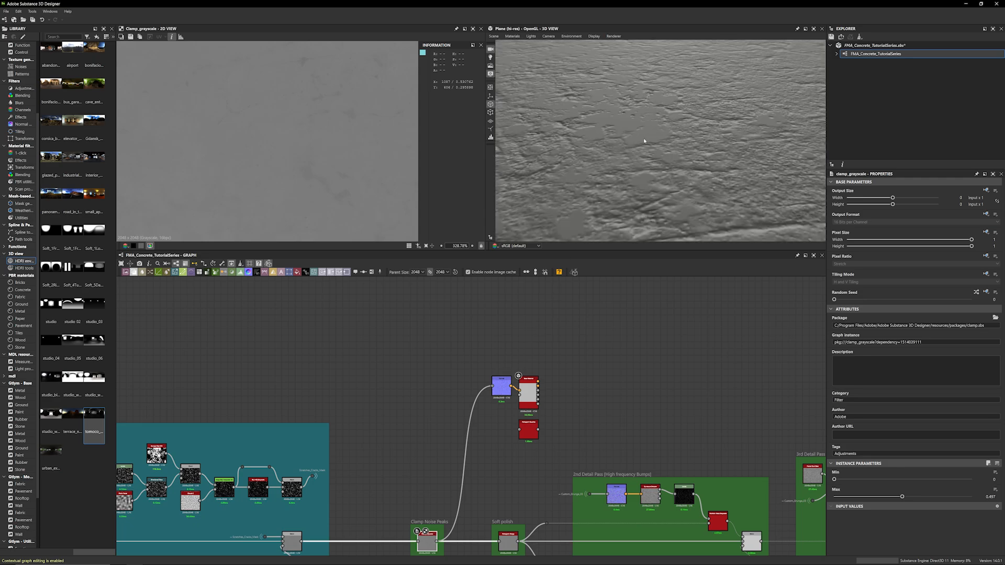
scroll(619, 128, up, 3)
middle_drag(619, 128, 669, 138)
scroll(669, 137, down, 3)
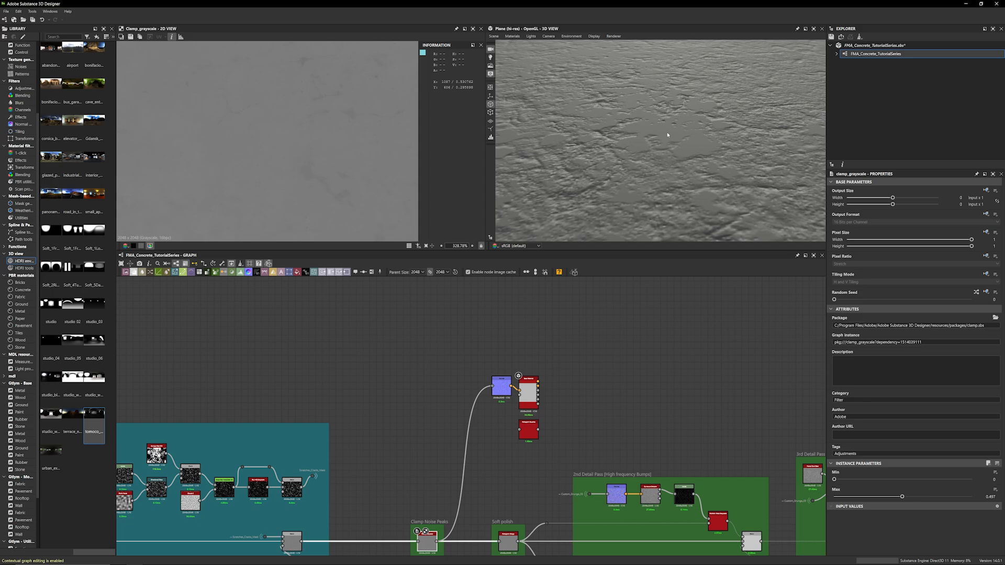
middle_drag(577, 436, 613, 406)
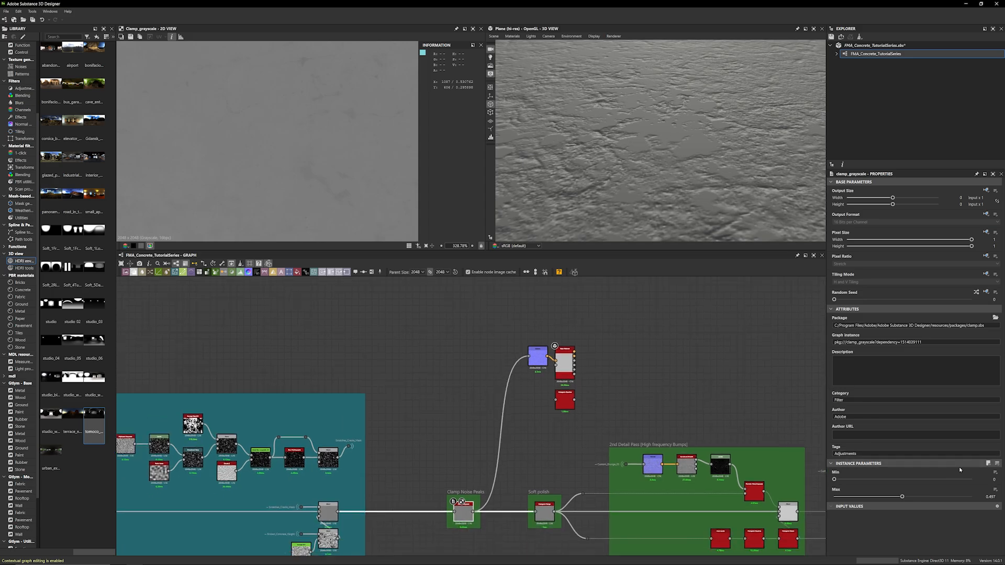
Try a Max of 0.496 on the Clamp Grayscale node, inspect the surface, and set Max back to 0.497
click(999, 495)
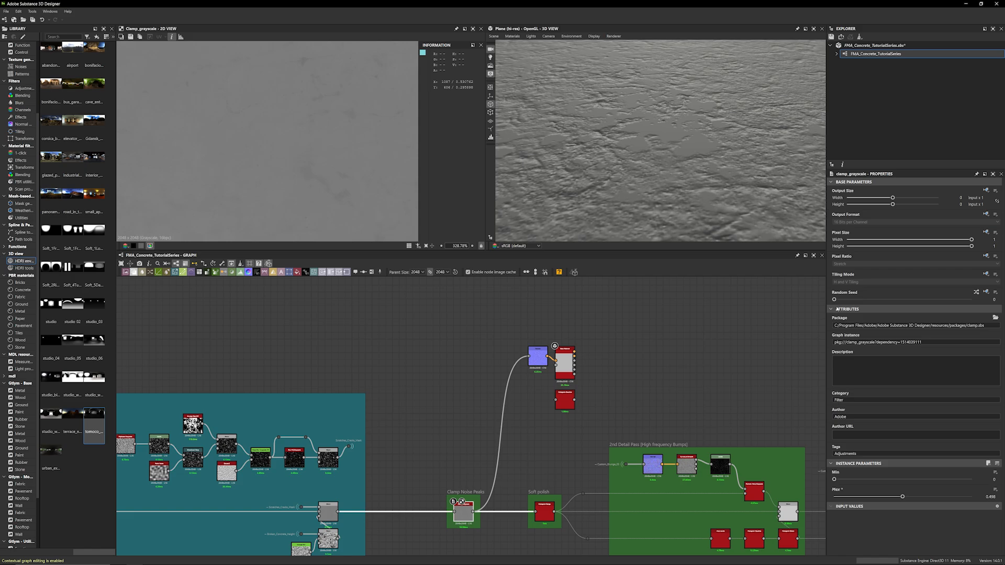
click(996, 496)
key(BackSpace)
text(6)
key(Return)
drag(657, 117, 643, 129)
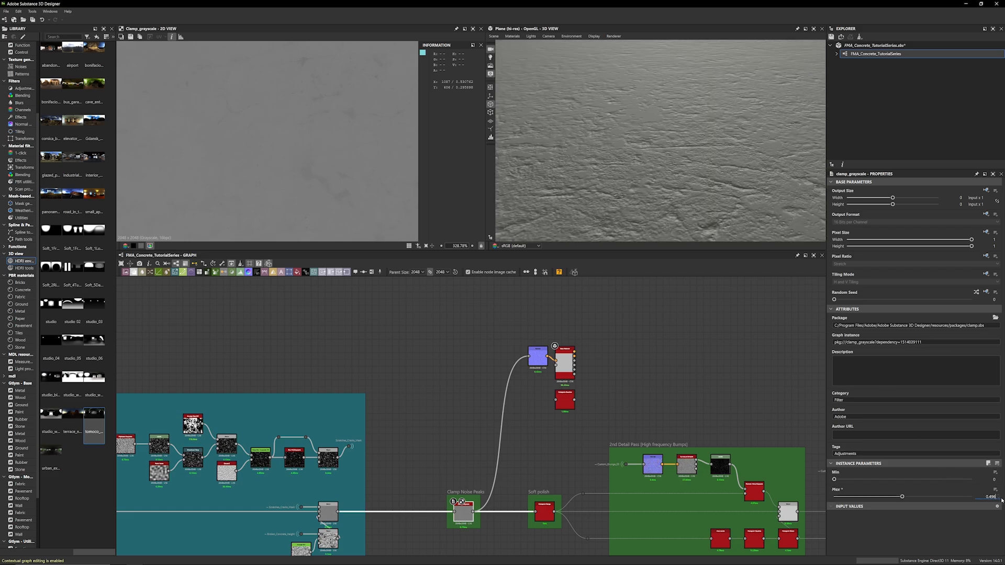
key(BackSpace)
text(7)
key(Return)
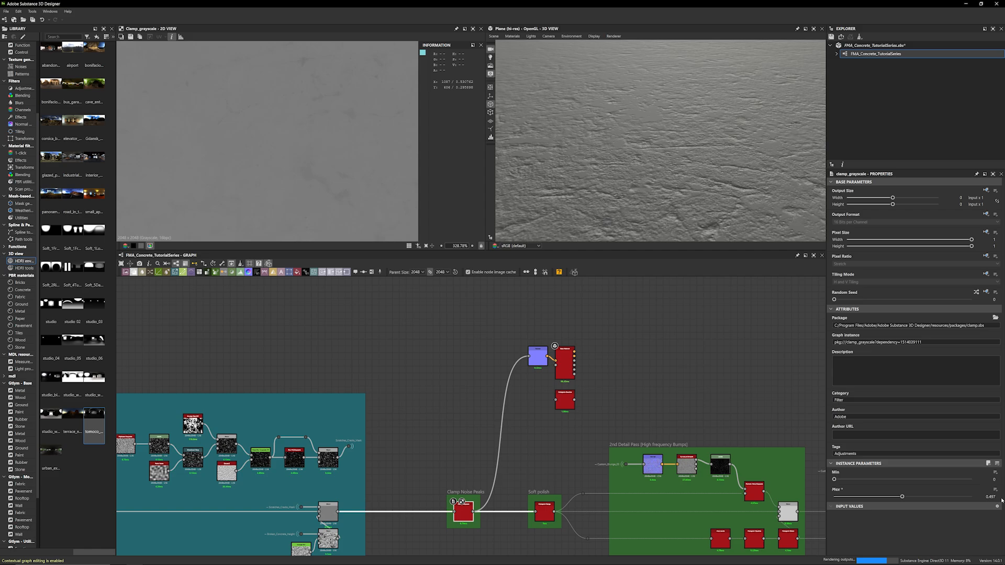
Preview the Histogram Range node in the Soft polish frame and review its range and position settings
scroll(529, 461, up, 5)
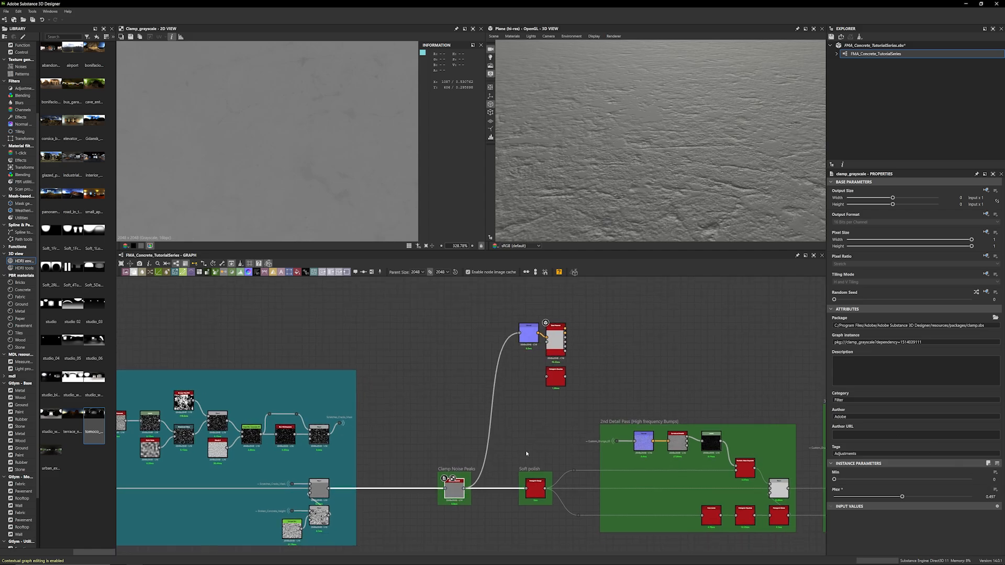
click(526, 472)
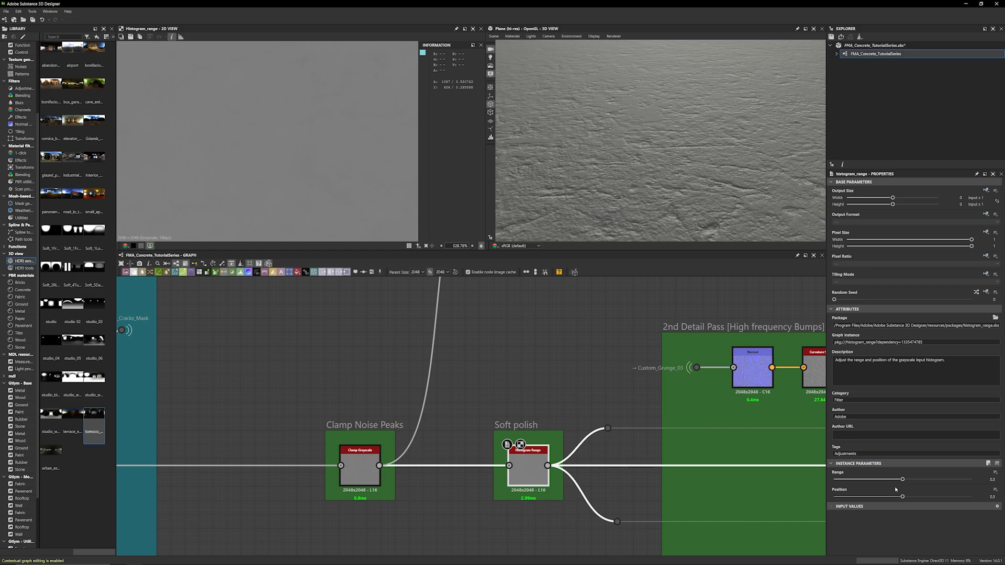
Connect the Soft polish Histogram Range output to the preview Normal node and inspect the polished surface on the 3D plane
scroll(528, 484, down, 4)
middle_drag(514, 426, 502, 407)
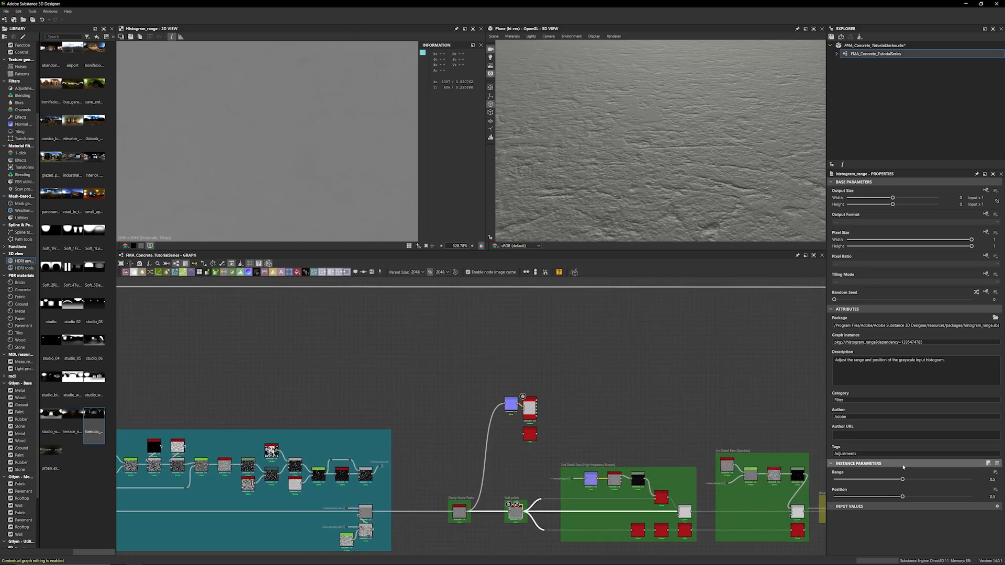
drag(524, 511, 505, 404)
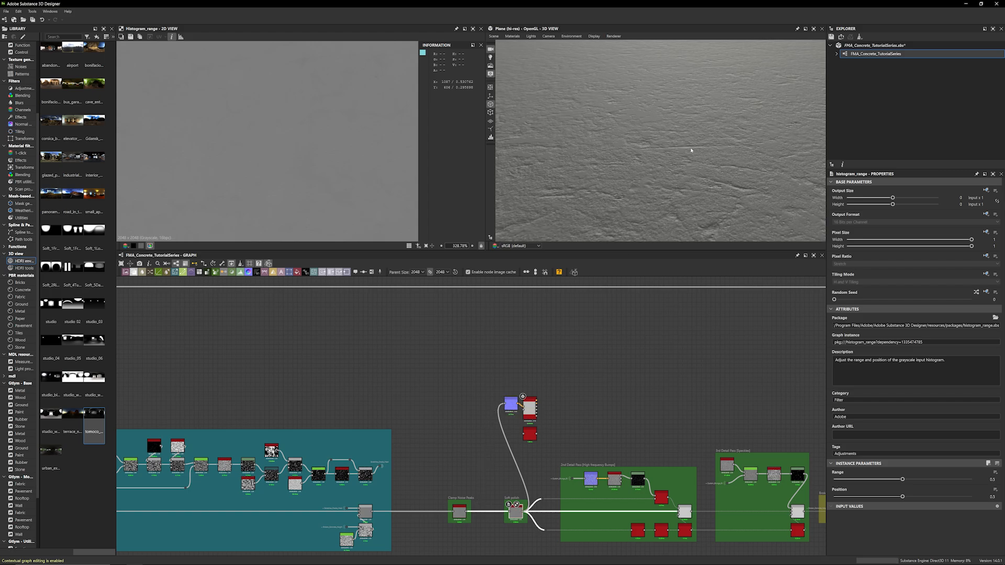
mouse_move(667, 186)
mouse_down()
mouse_move(670, 202)
mouse_move(678, 153)
mouse_move(696, 180)
mouse_move(679, 188)
mouse_move(684, 203)
mouse_move(682, 187)
mouse_up()
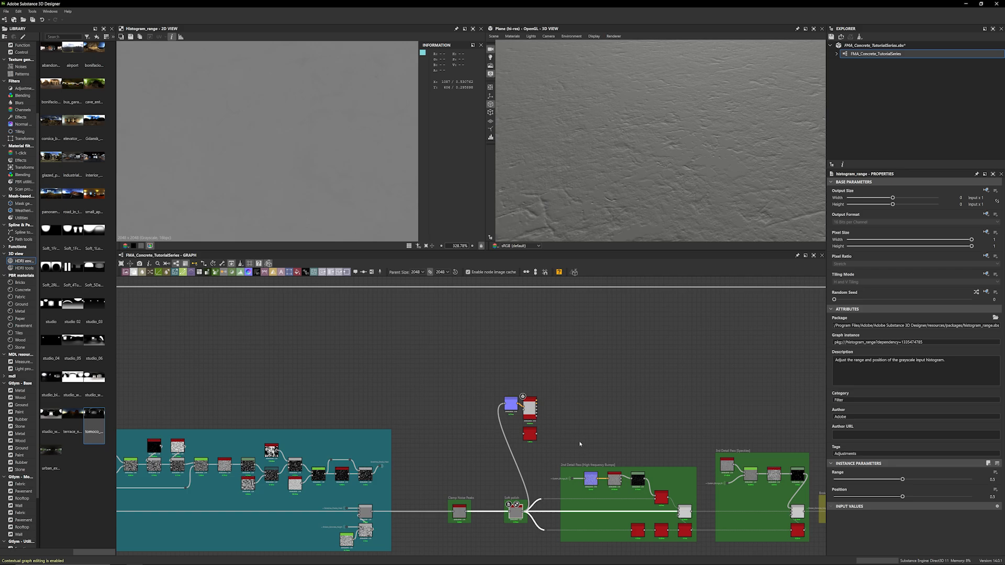
Examine the 2nd Detail Pass [High frequency Bumps] frame following the Soft polish node, and view the 3D surface from a lower angle
scroll(556, 450, down, 2)
middle_drag(580, 403, 483, 364)
scroll(484, 363, up, 5)
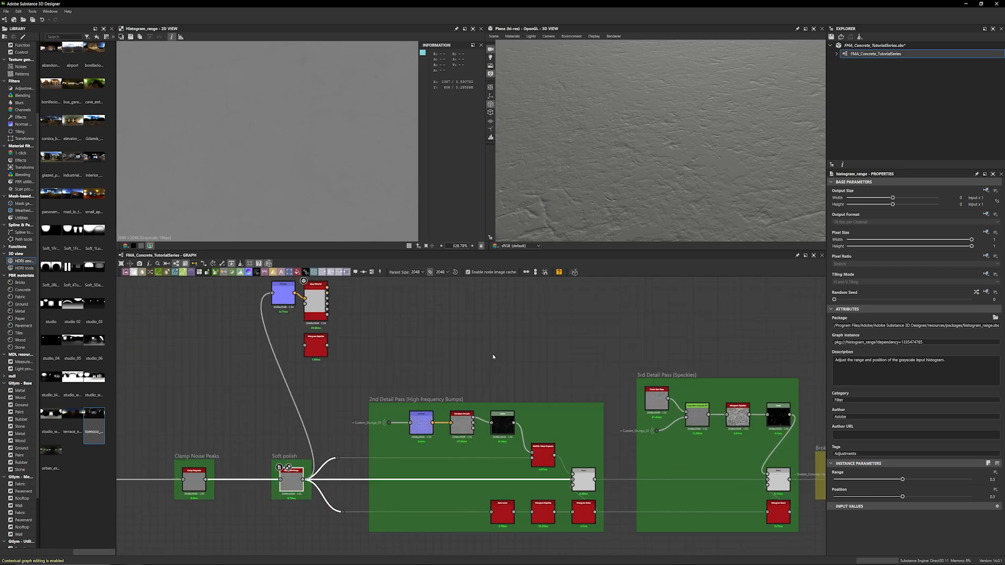
middle_drag(494, 321, 493, 318)
middle_drag(418, 341, 500, 332)
scroll(436, 337, up, 1)
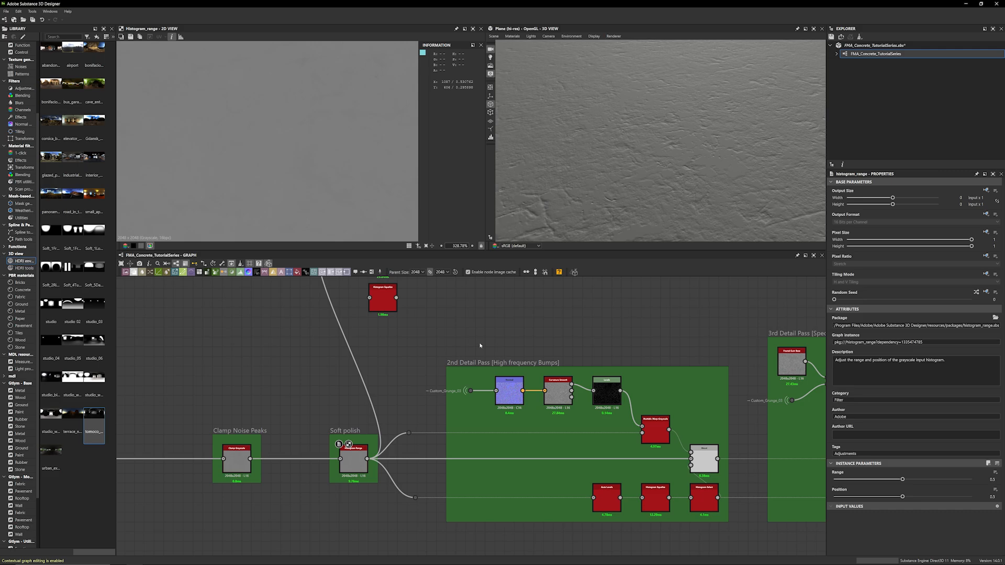
drag(617, 184, 641, 138)
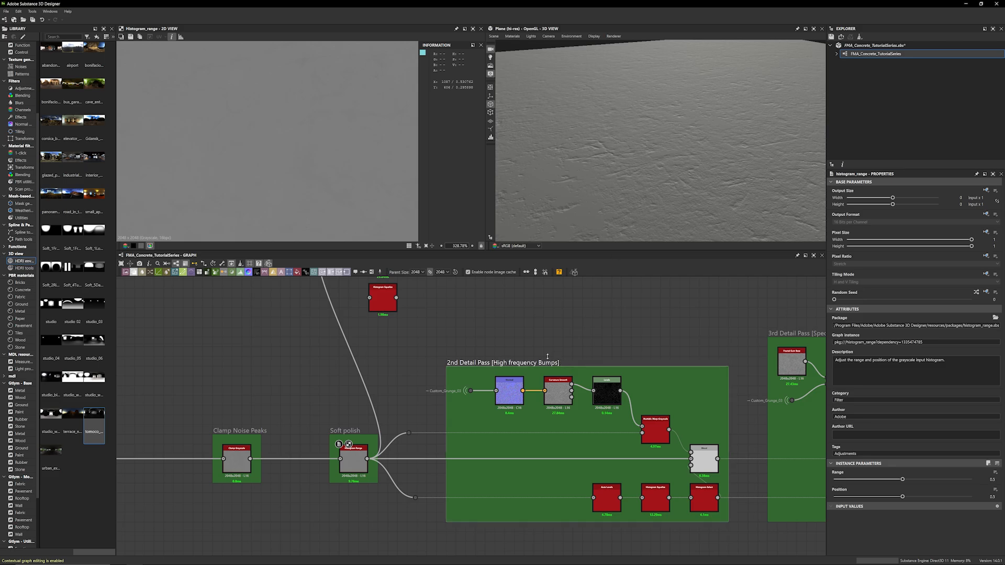
Move the loose Normal, ambient occlusion and Histogram Equalize nodes further right, above the end of the 2nd Detail Pass frame
middle_drag(509, 340, 462, 334)
mouse_move(518, 348)
mouse_down()
mouse_move(533, 359)
mouse_move(524, 347)
mouse_up()
middle_drag(315, 351, 390, 395)
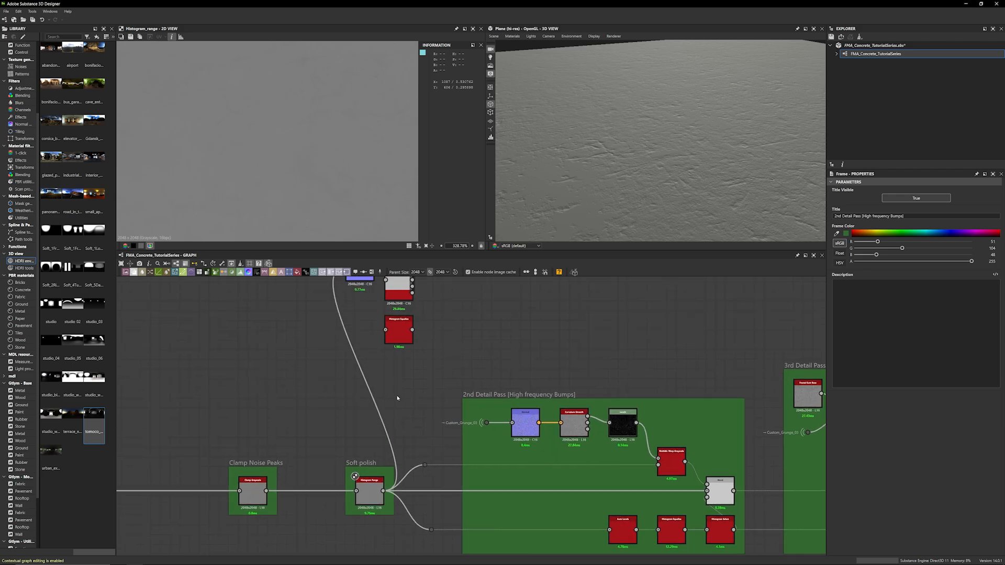
scroll(390, 395, down, 1)
drag(451, 369, 643, 311)
scroll(469, 382, up, 3)
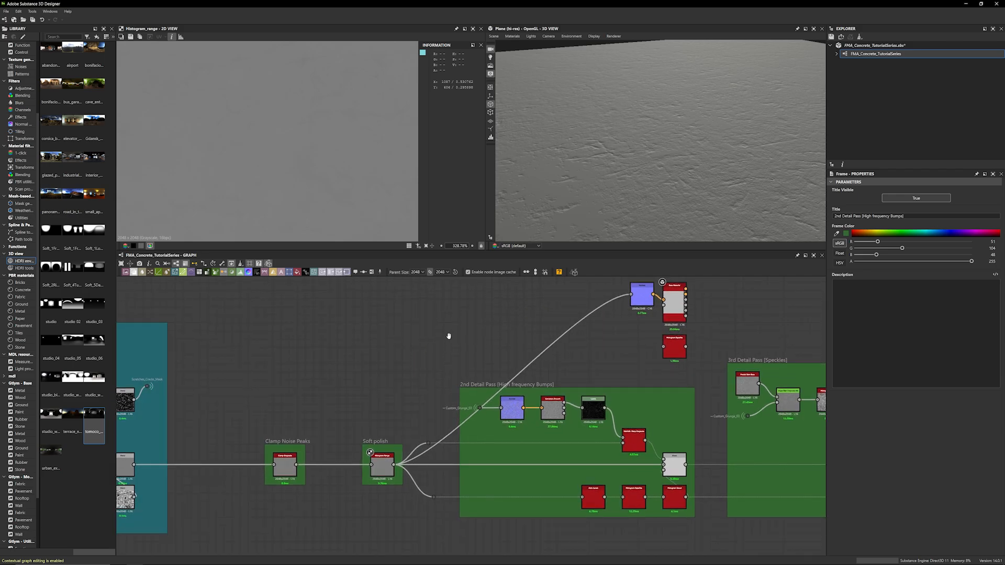
Trace the Custom_Grunge_03 portal of the 2nd Detail Pass back to its source in the Recycled Noises frame
click(502, 420)
scroll(366, 413, down, 3)
middle_drag(398, 405, 725, 408)
scroll(161, 317, down, 4)
middle_drag(281, 329, 539, 345)
middle_drag(412, 331, 635, 351)
mouse_move(293, 343)
middle_down()
mouse_move(605, 345)
mouse_move(571, 349)
middle_up()
mouse_move(244, 334)
middle_down()
mouse_move(583, 339)
mouse_move(624, 346)
mouse_move(618, 356)
middle_up()
scroll(257, 390, up, 2)
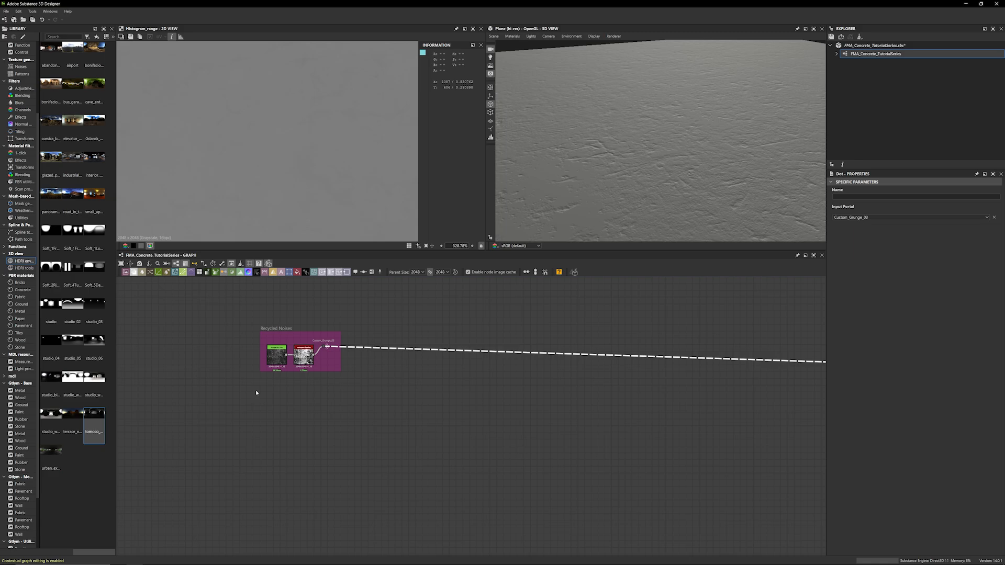
scroll(244, 430, up, 4)
scroll(198, 441, down, 3)
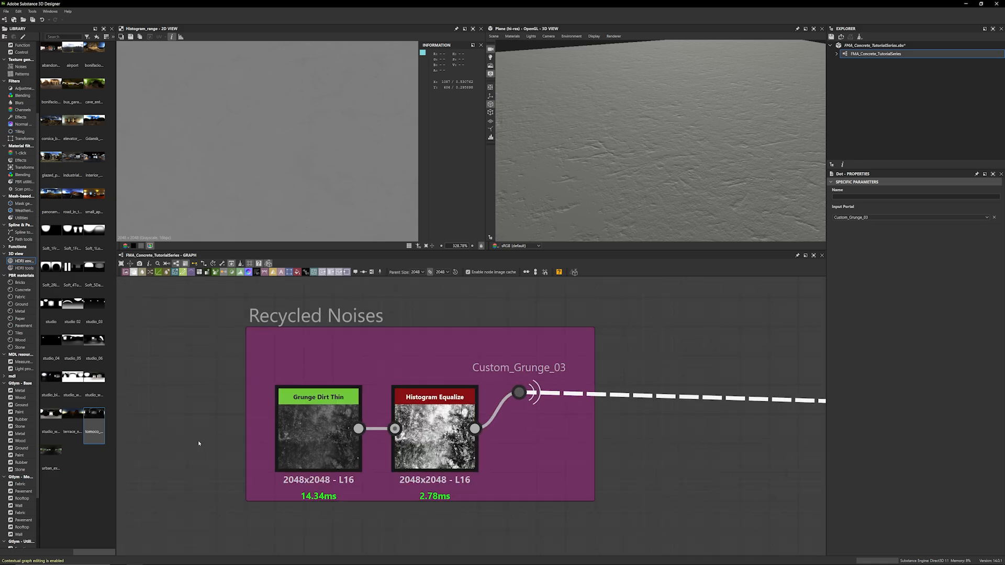
scroll(174, 362, down, 6)
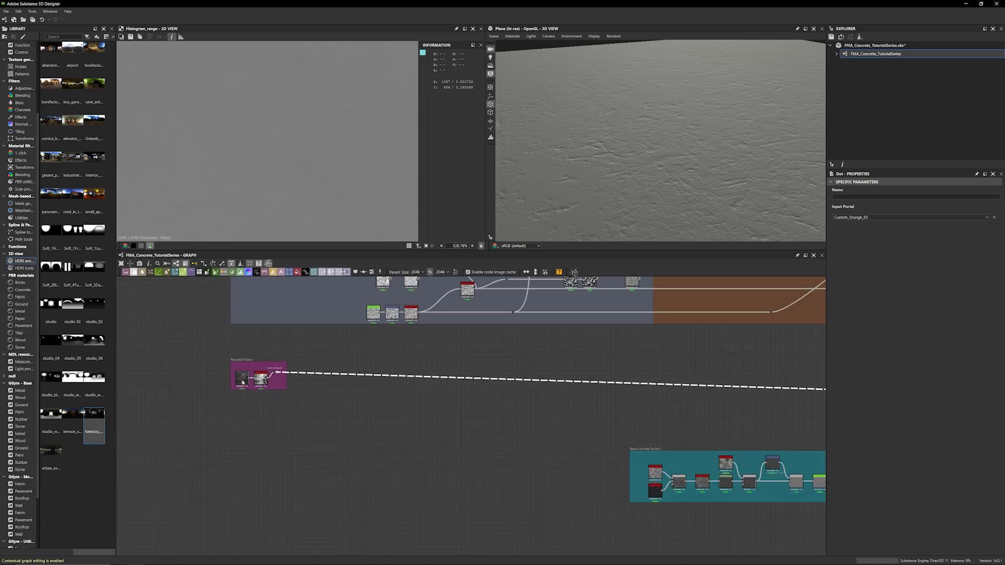
scroll(210, 367, up, 4)
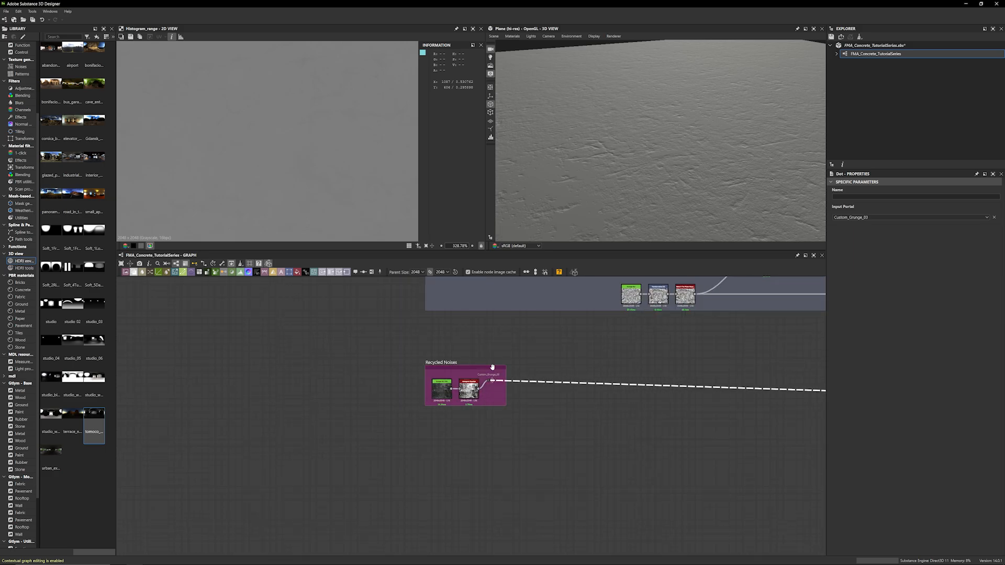
scroll(570, 342, up, 3)
middle_drag(232, 465, 285, 413)
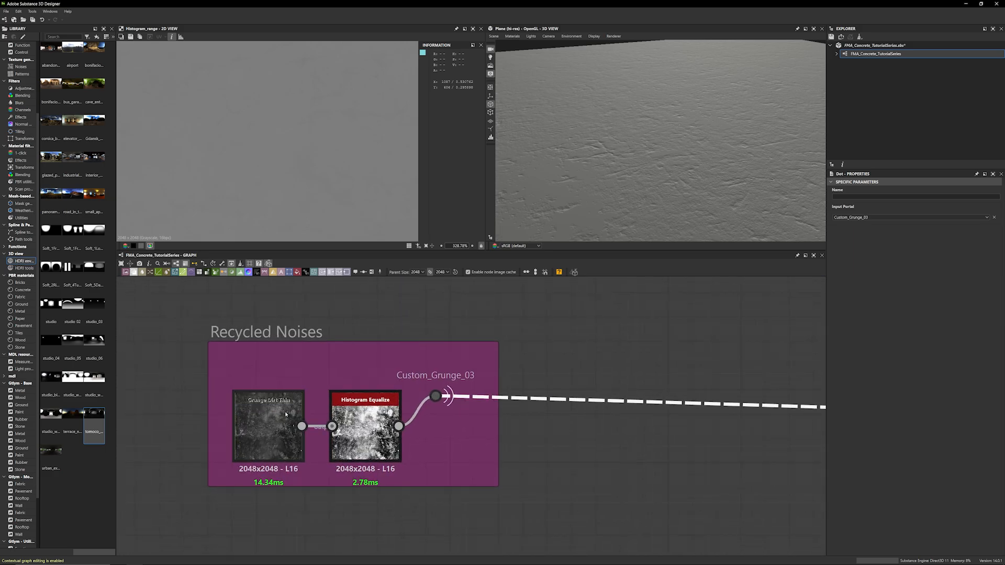
Compare the Grunge Dirt Thin and Histogram Equalize outputs of the Recycled Noises frame in the 2D view
double_click(286, 414)
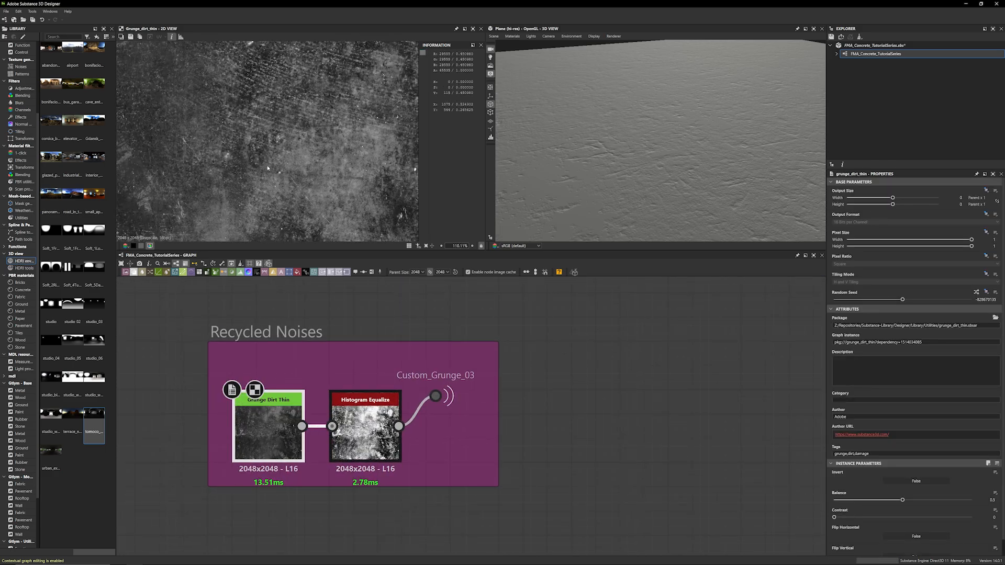
key(f)
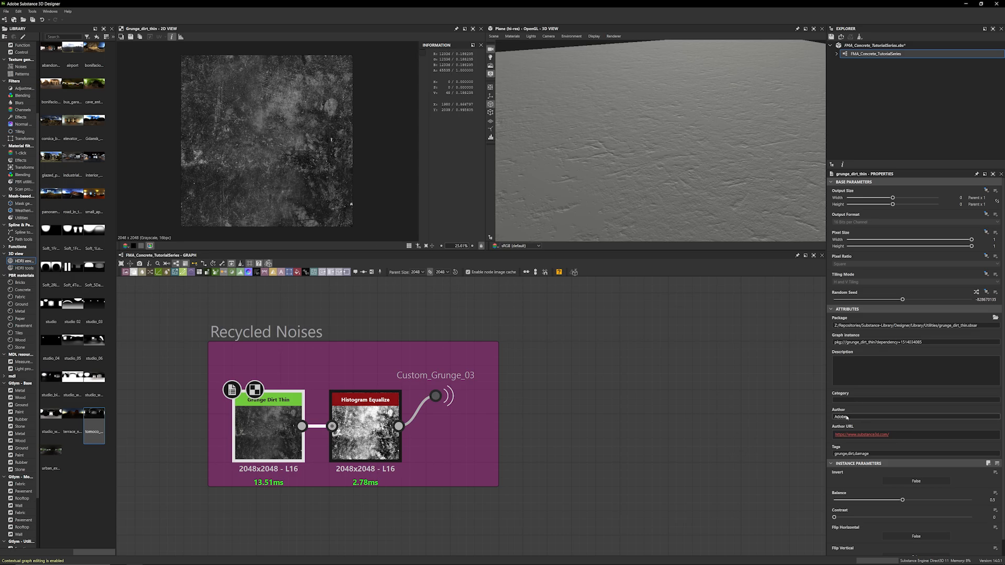
double_click(363, 442)
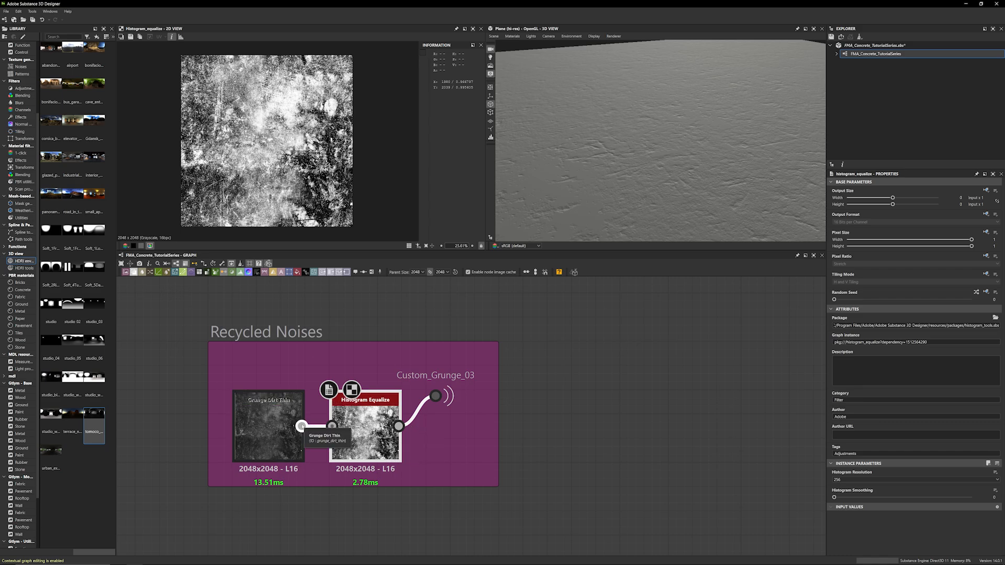
double_click(279, 432)
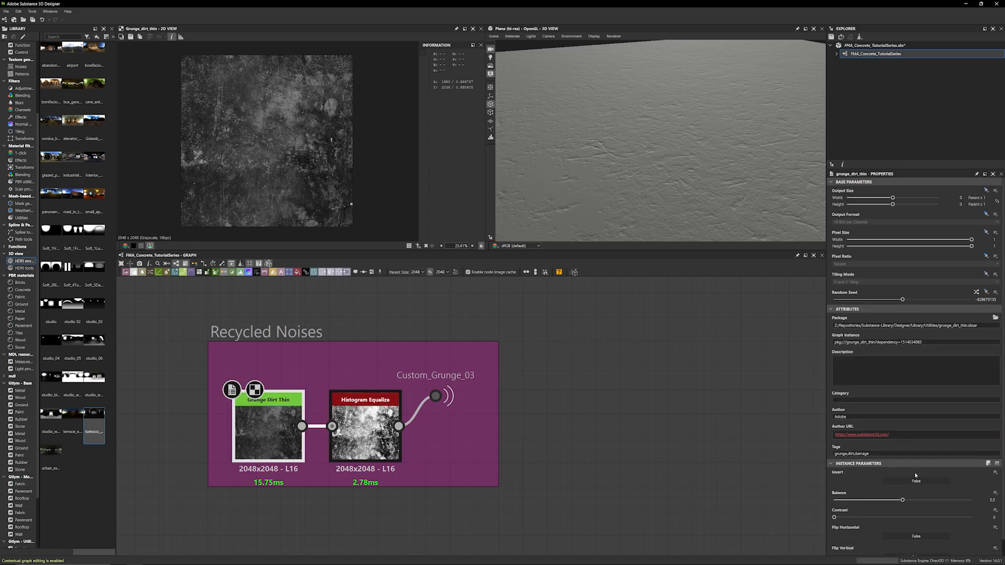
double_click(366, 434)
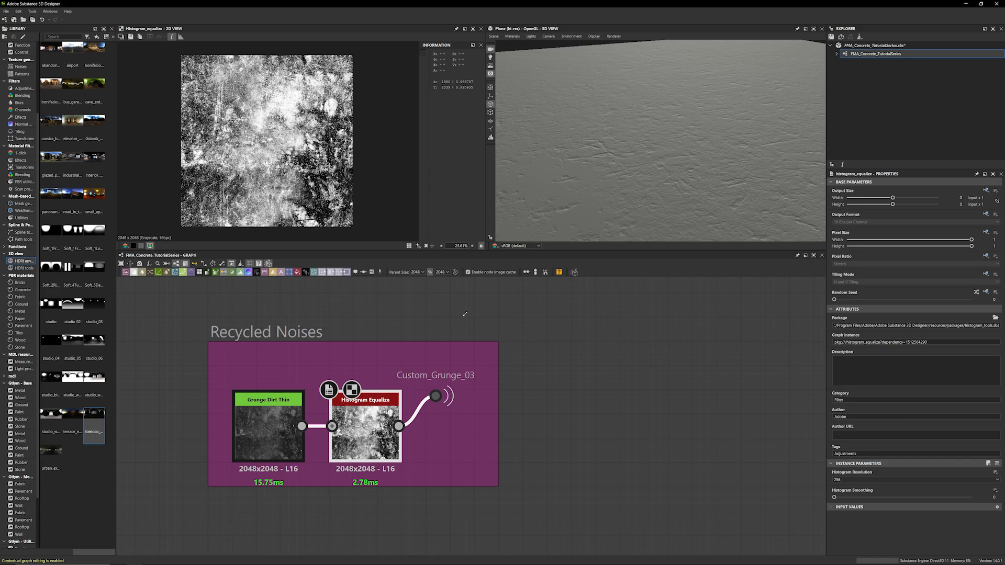
scroll(267, 141, up, 3)
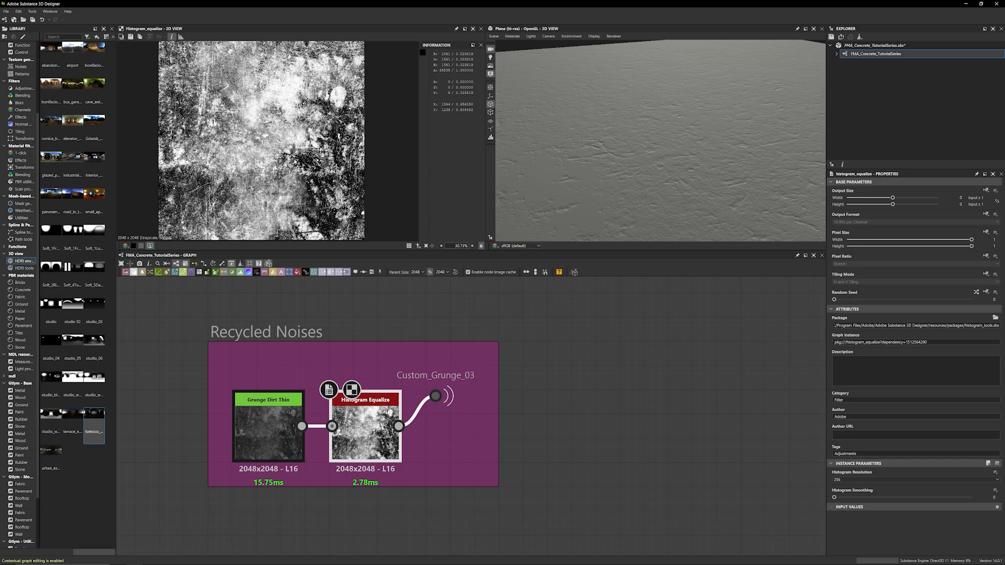
scroll(267, 141, down, 3)
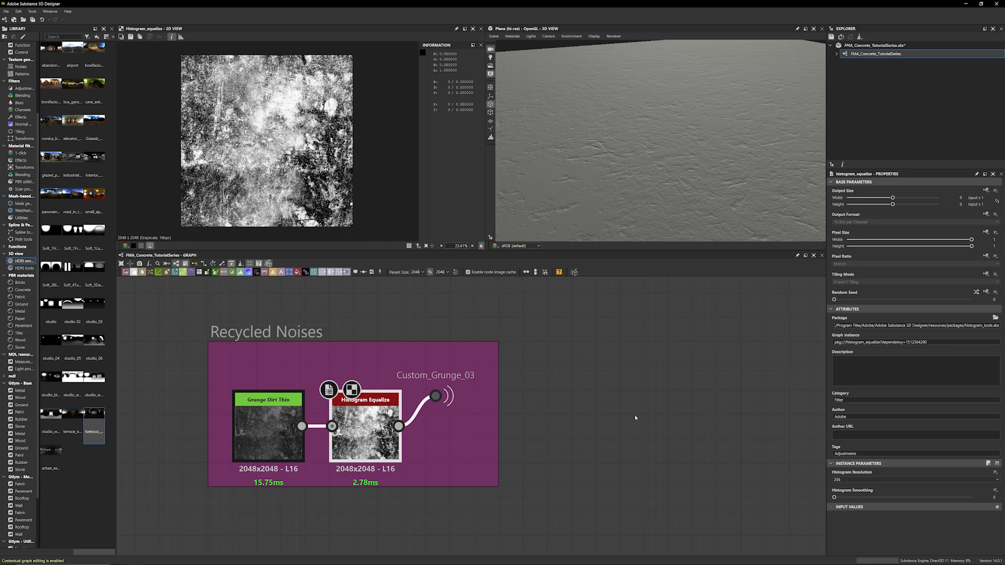
Return to the 2nd Detail Pass frame and examine the Normal node's output up close in the 2D view
scroll(635, 415, down, 2)
middle_drag(651, 410, 441, 402)
scroll(498, 402, down, 6)
middle_drag(631, 404, 175, 333)
scroll(582, 385, down, 2)
mouse_move(582, 386)
middle_down()
mouse_move(304, 359)
mouse_move(134, 365)
middle_up()
middle_drag(485, 339, 131, 353)
middle_drag(453, 357, 109, 366)
middle_drag(587, 358, 235, 350)
scroll(556, 370, up, 4)
scroll(344, 326, up, 5)
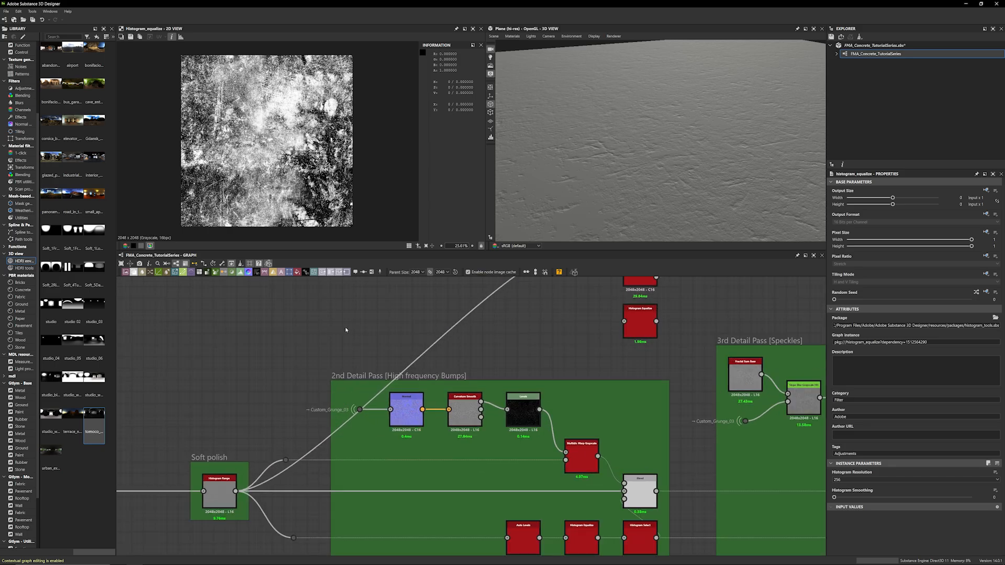
double_click(419, 463)
scroll(330, 138, up, 7)
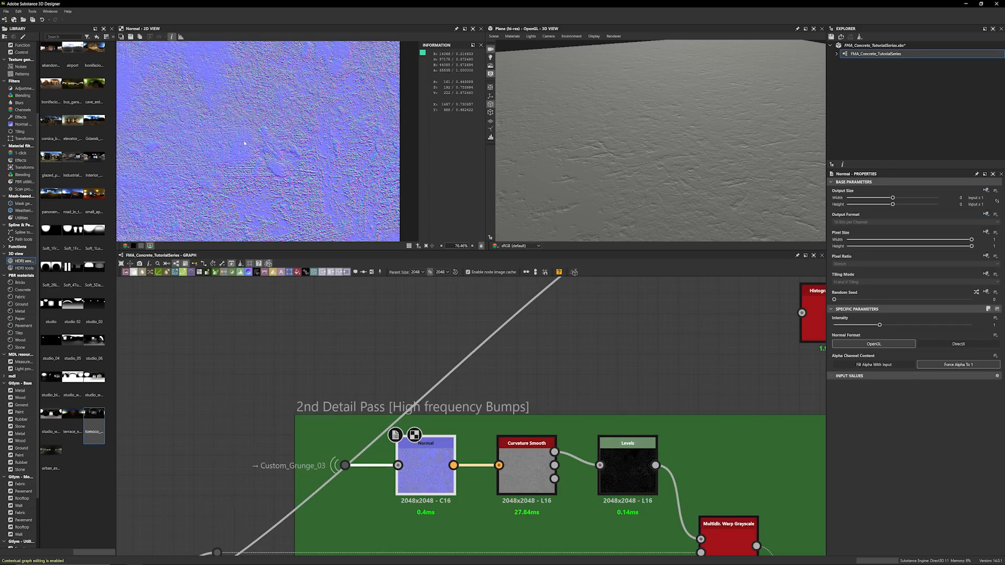
scroll(324, 211, up, 2)
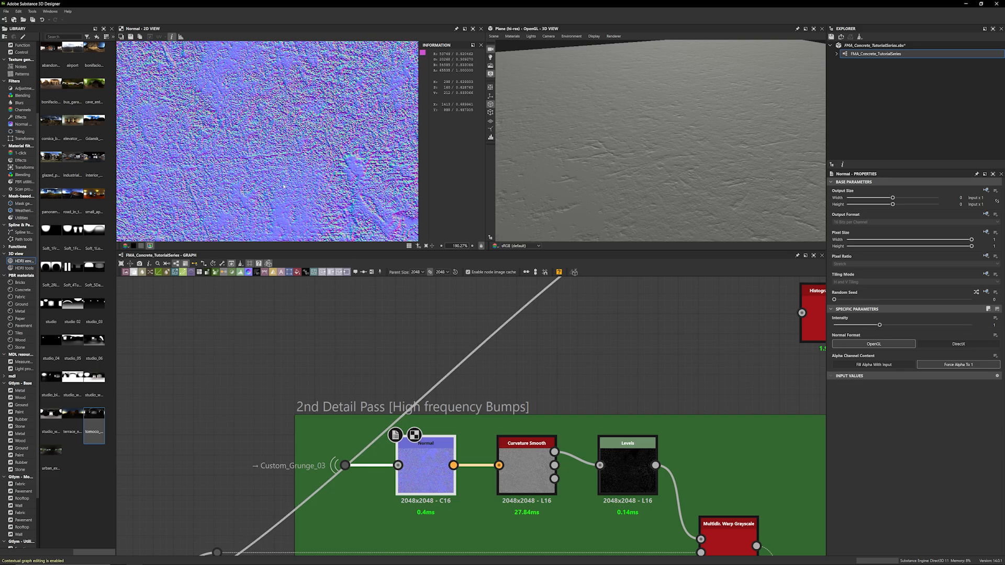
Examine the Curvature Smooth output and the Levels output that follows it at different magnifications in the 2D view
double_click(522, 460)
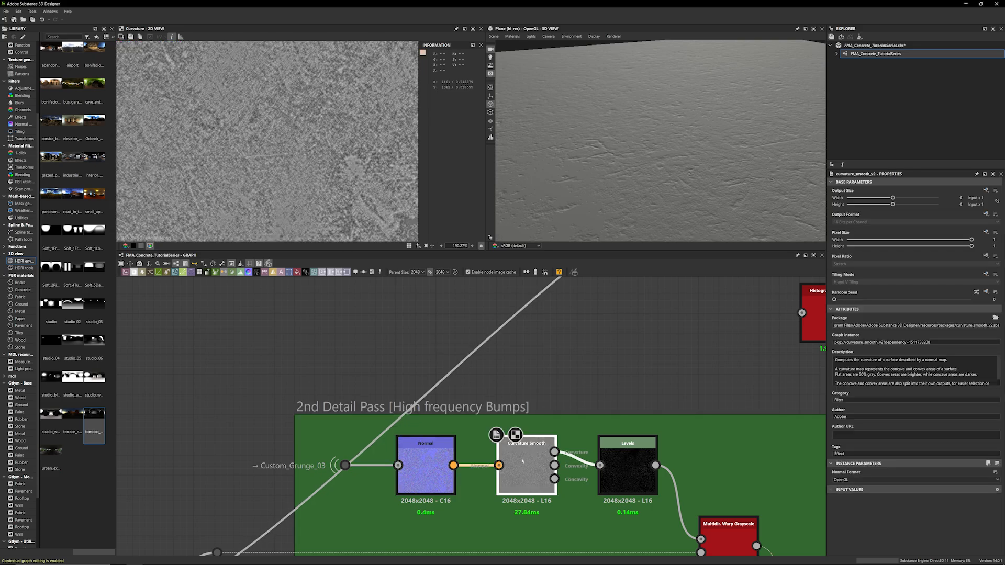
scroll(522, 461, up, 2)
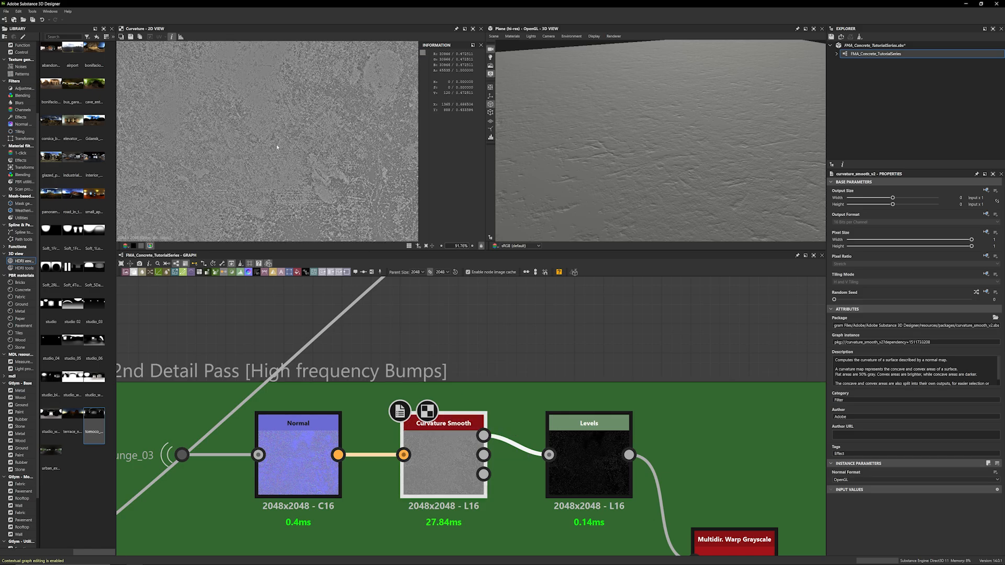
double_click(569, 471)
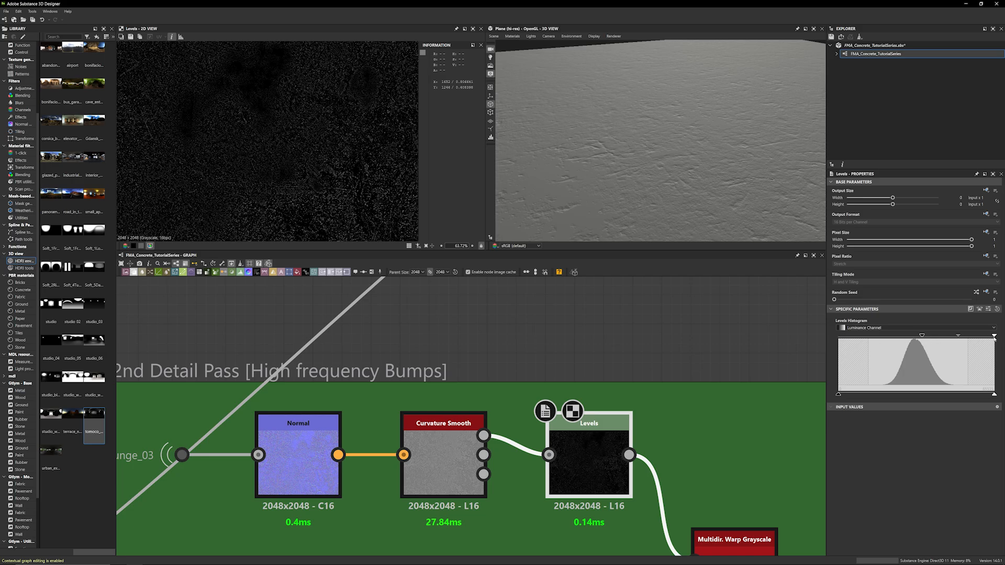
scroll(250, 140, down, 3)
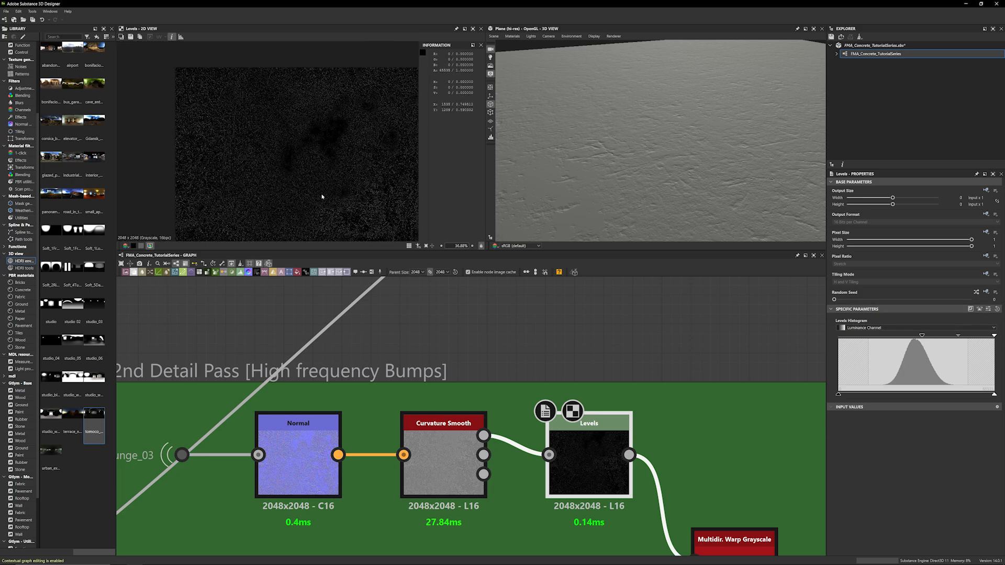
scroll(323, 179, up, 6)
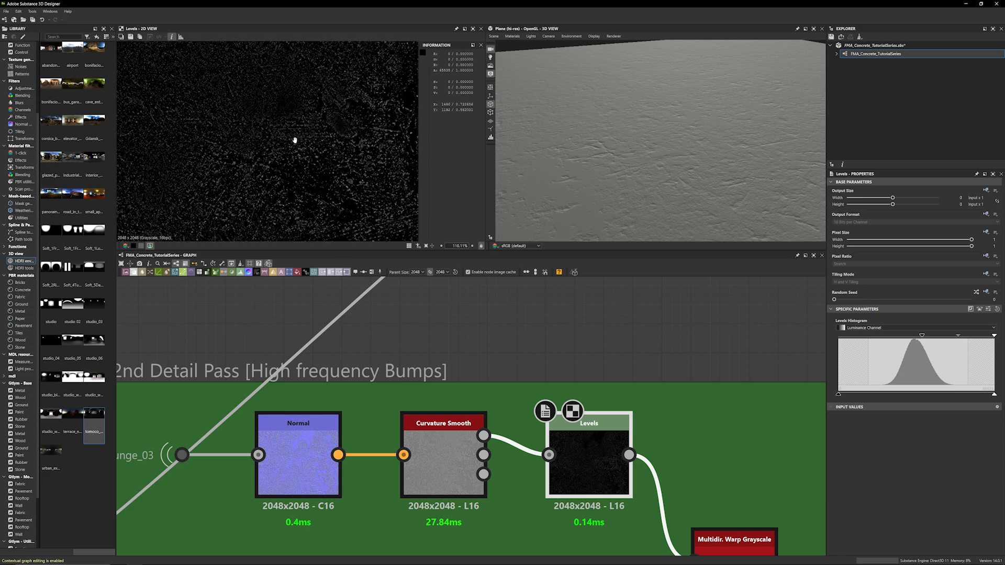
scroll(675, 359, down, 3)
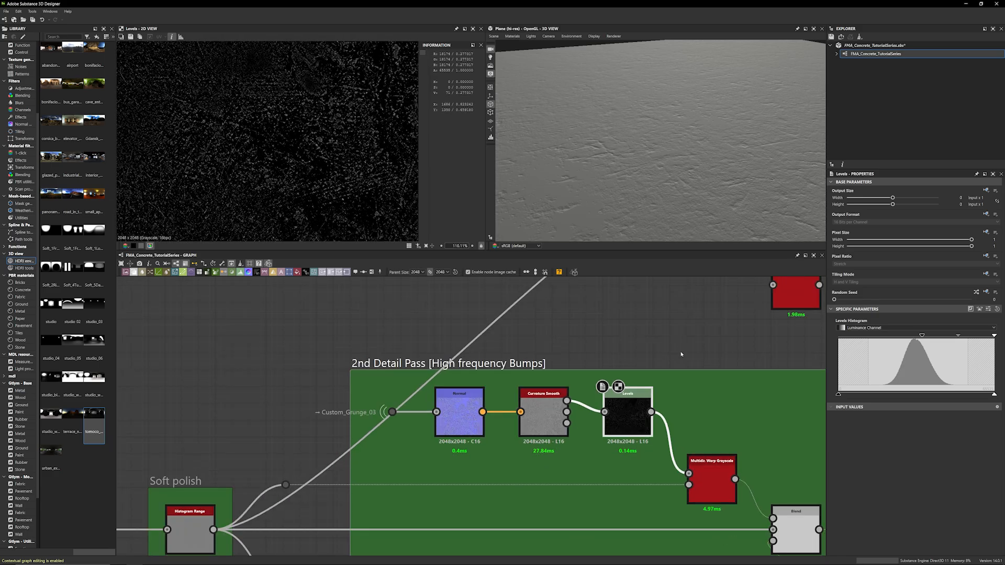
Preview the Multidir. Warp Grayscale node and the Soft polish Histogram Range node that feeds its intensity input
middle_drag(662, 344, 504, 289)
click(556, 411)
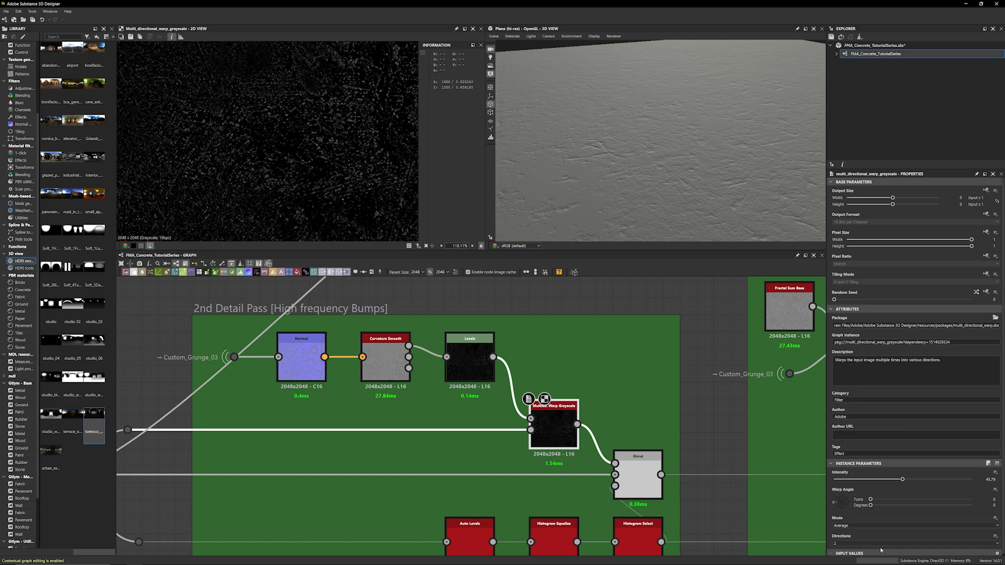
scroll(192, 446, down, 3)
middle_drag(280, 446, 449, 491)
scroll(316, 497, up, 2)
middle_drag(315, 368, 284, 280)
scroll(632, 387, up, 1)
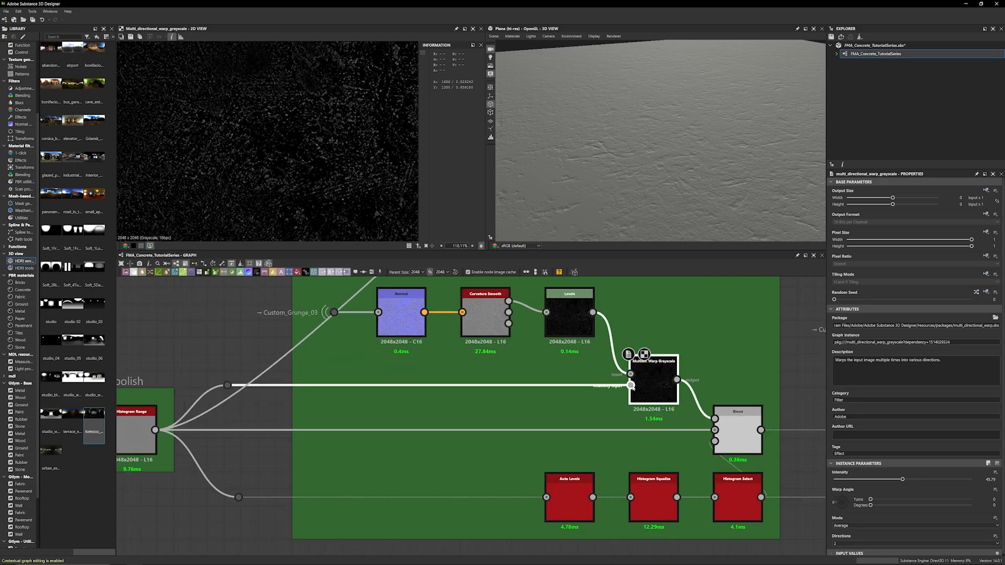
scroll(632, 387, up, 1)
middle_drag(228, 421, 299, 414)
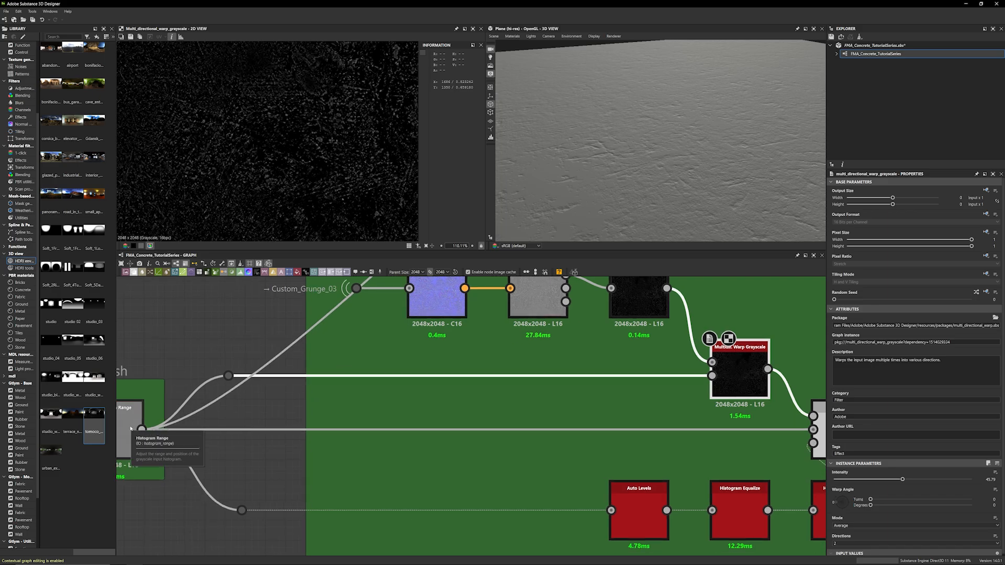
scroll(131, 428, up, 1)
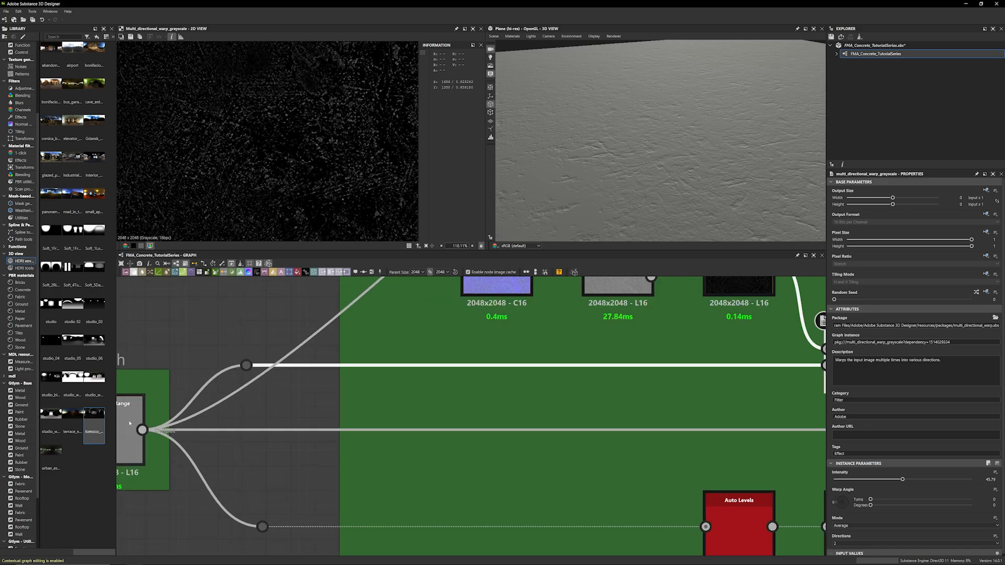
double_click(131, 429)
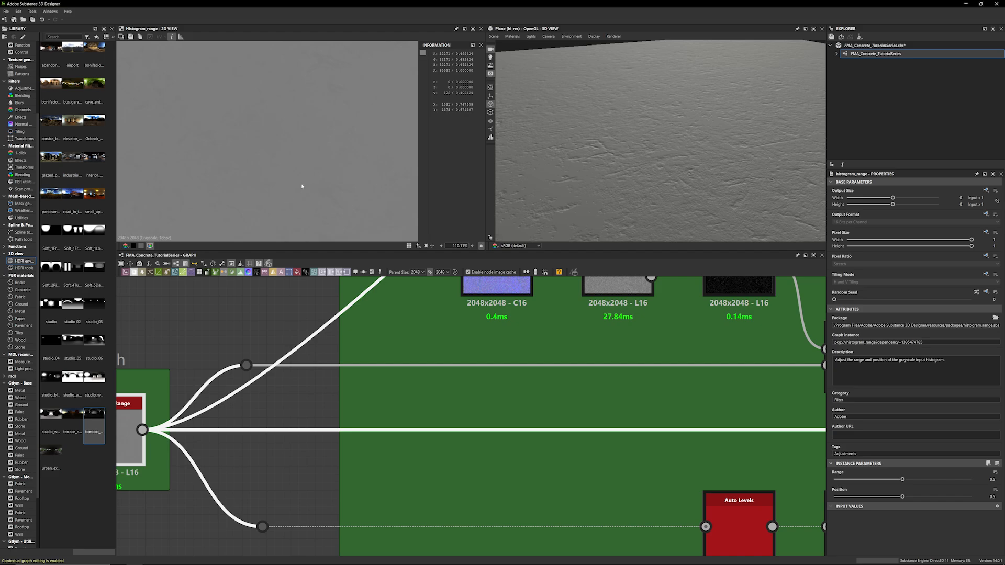
Compare the Levels output with the Multidir. Warp Grayscale output in the 2D view to see the warp's effect
scroll(298, 329, down, 2)
middle_drag(298, 329, 152, 330)
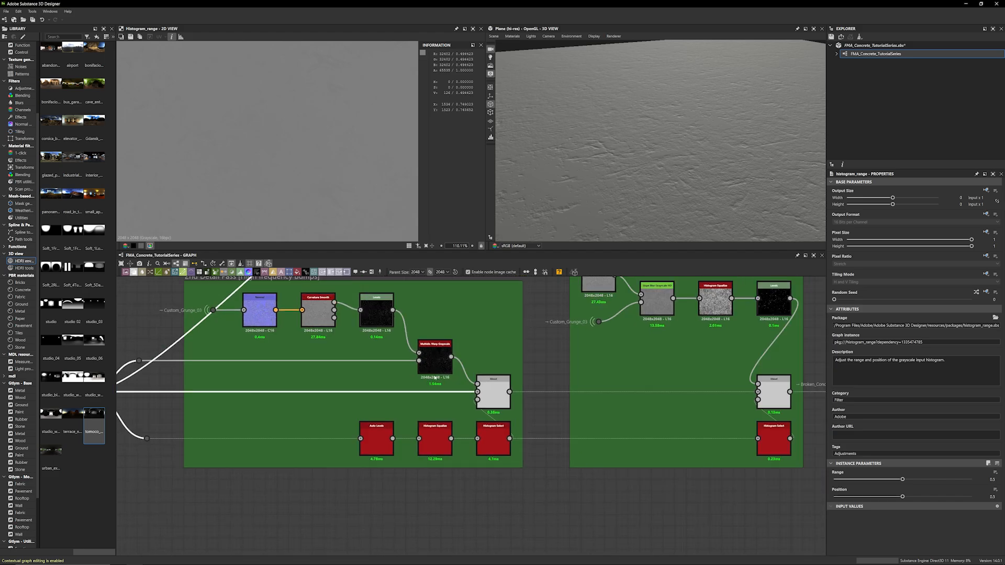
double_click(432, 367)
scroll(288, 126, up, 5)
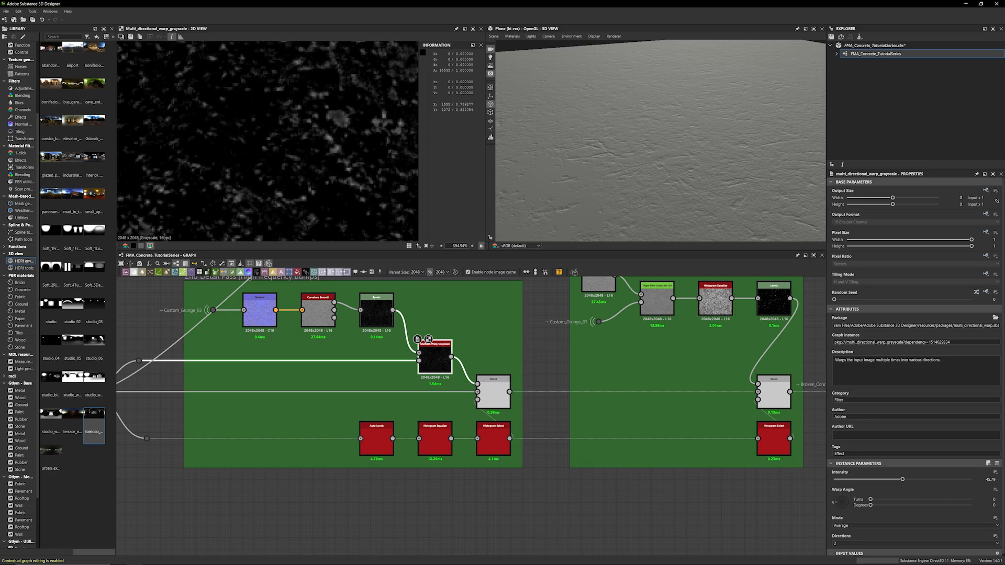
double_click(377, 312)
double_click(434, 358)
Preview the 2nd Detail Pass Blend node and inspect its blending settings and incoming connections
double_click(494, 404)
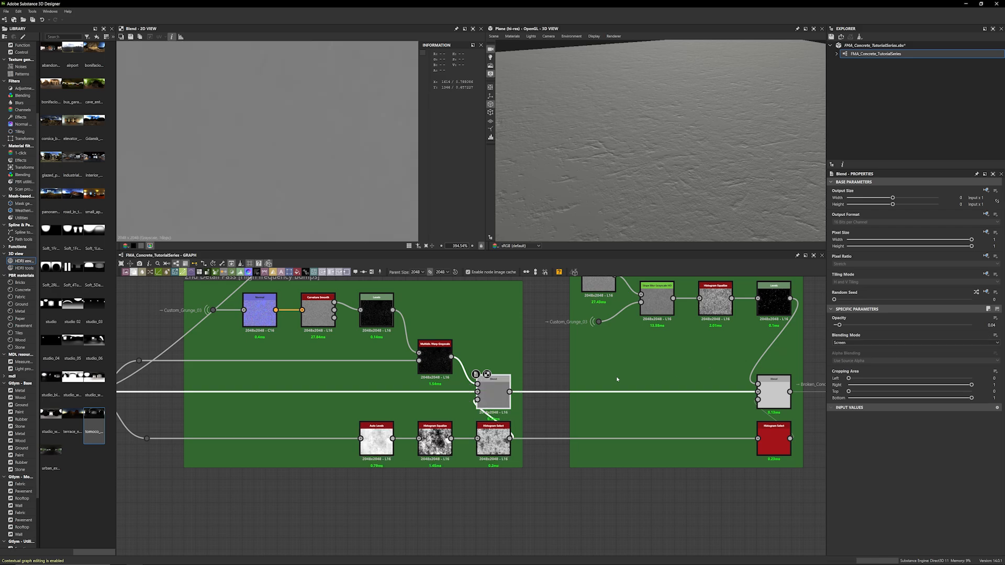
scroll(545, 350, down, 1)
middle_drag(546, 350, 552, 374)
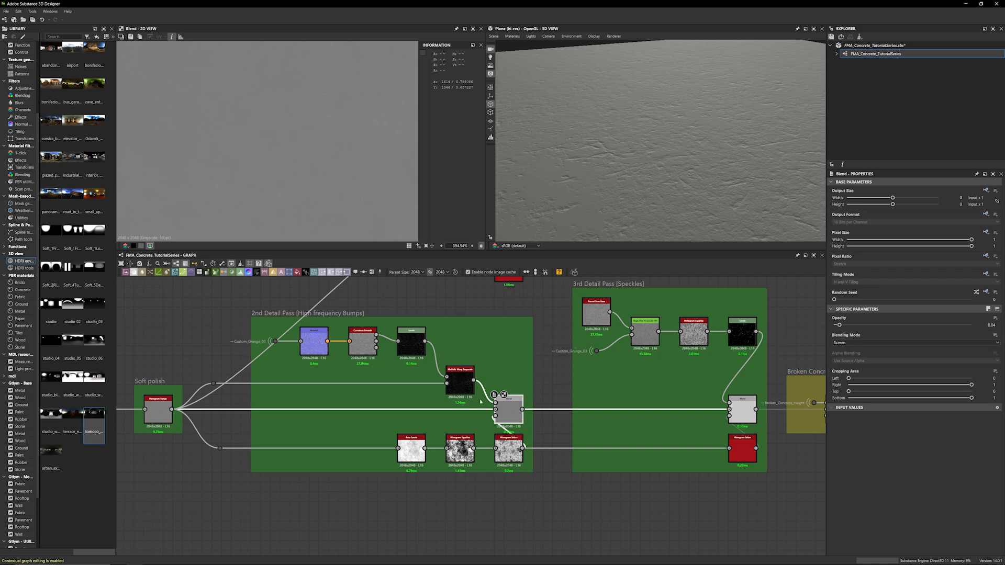
scroll(503, 495, up, 2)
middle_drag(509, 498, 614, 502)
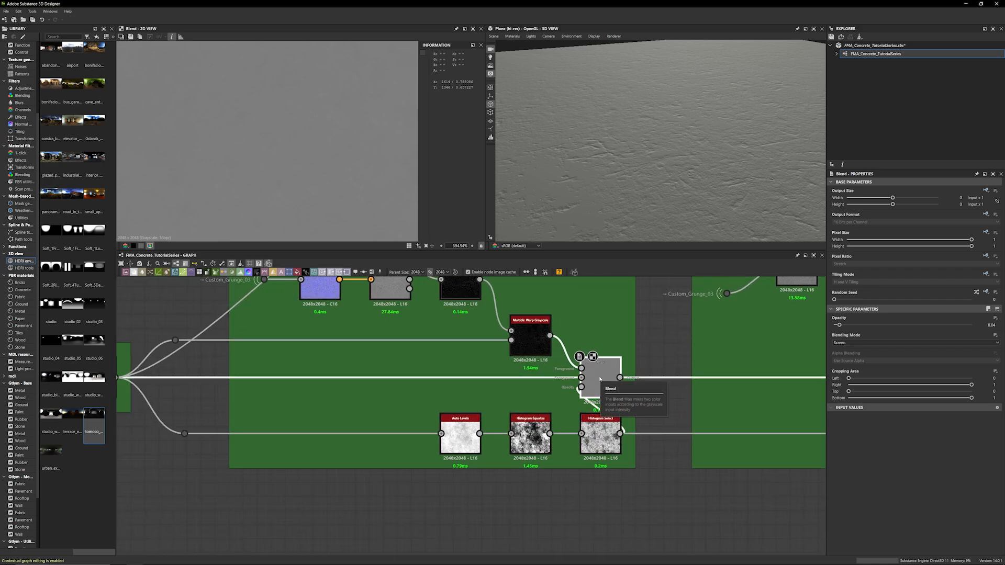
Preview the Auto Levels and Histogram Equalize nodes of the 2nd Detail Pass mask chain in the 2D view
double_click(469, 449)
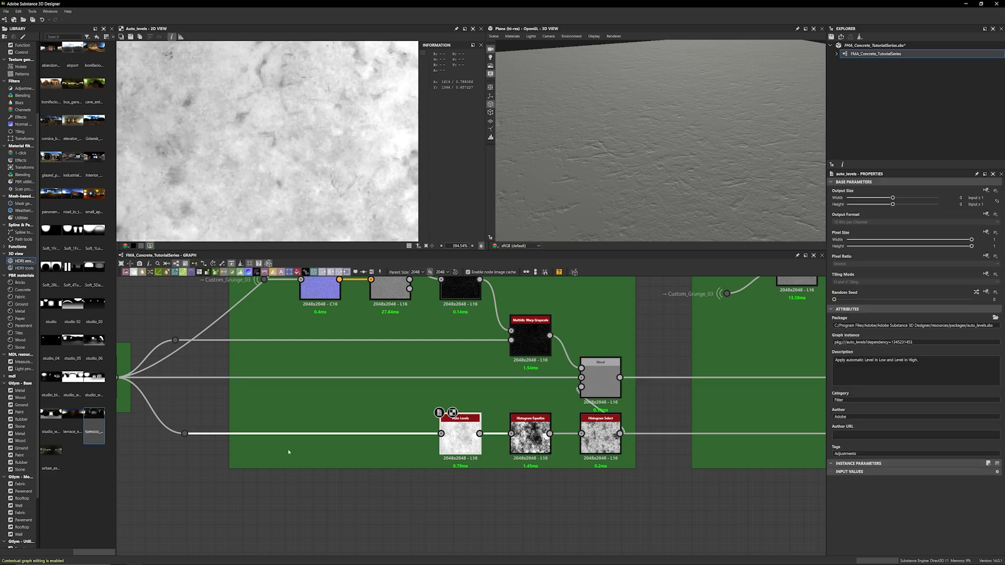
scroll(233, 434, down, 1)
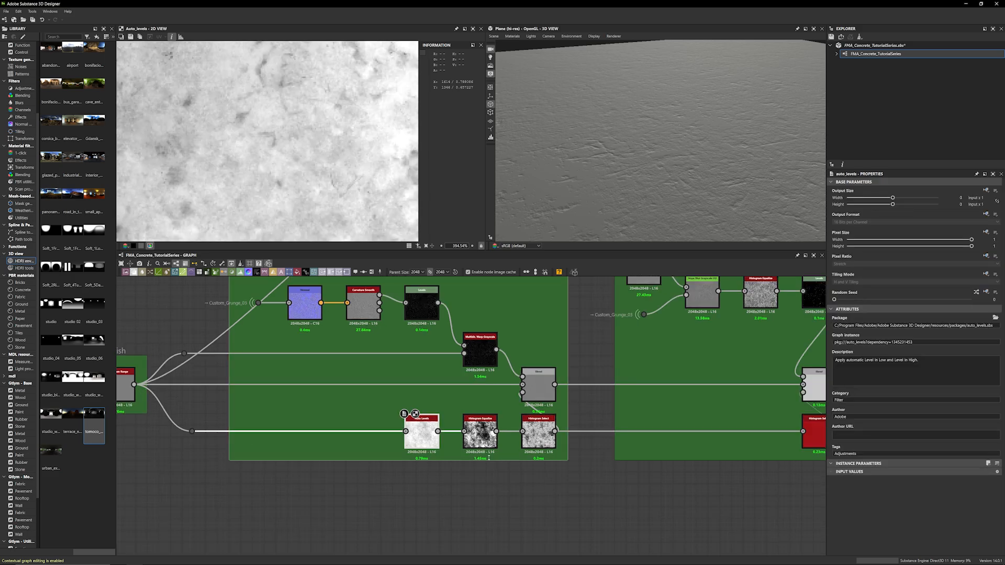
double_click(480, 432)
scroll(325, 169, down, 5)
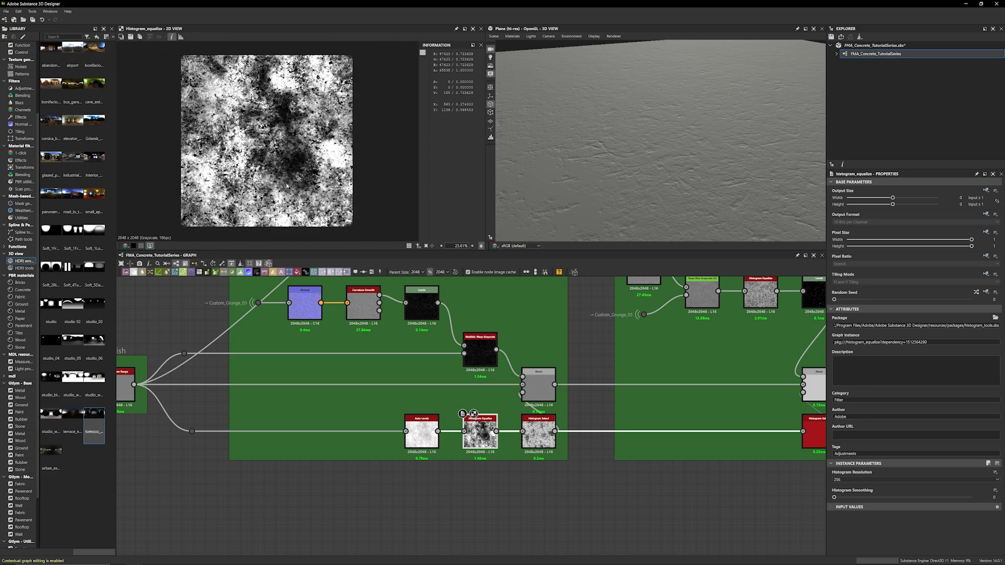
scroll(287, 185, up, 1)
Preview the Histogram Select mask and inspect its position, range and contrast parameters and its link to the Blend's opacity input
double_click(537, 434)
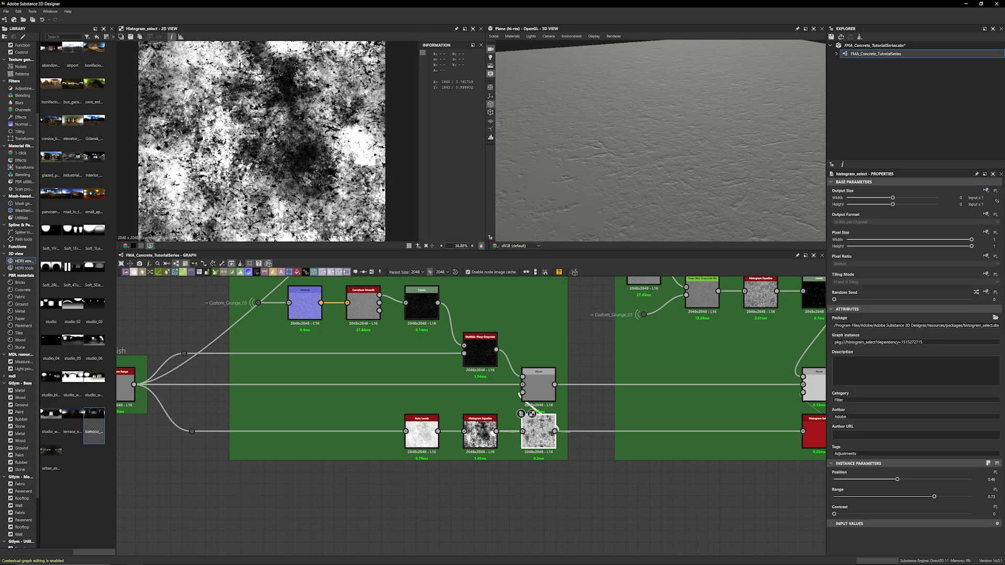
scroll(552, 442, up, 3)
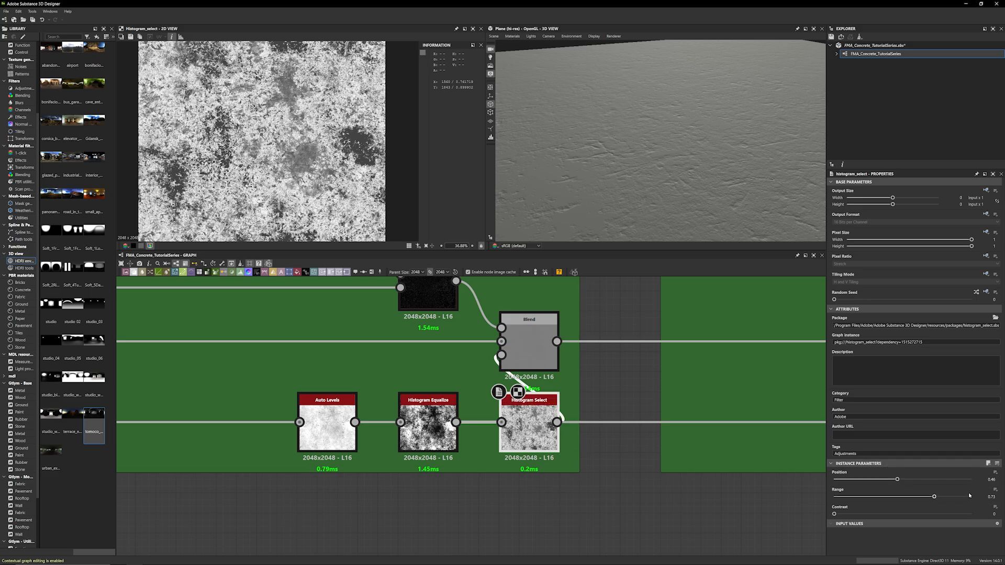
scroll(246, 188, down, 1)
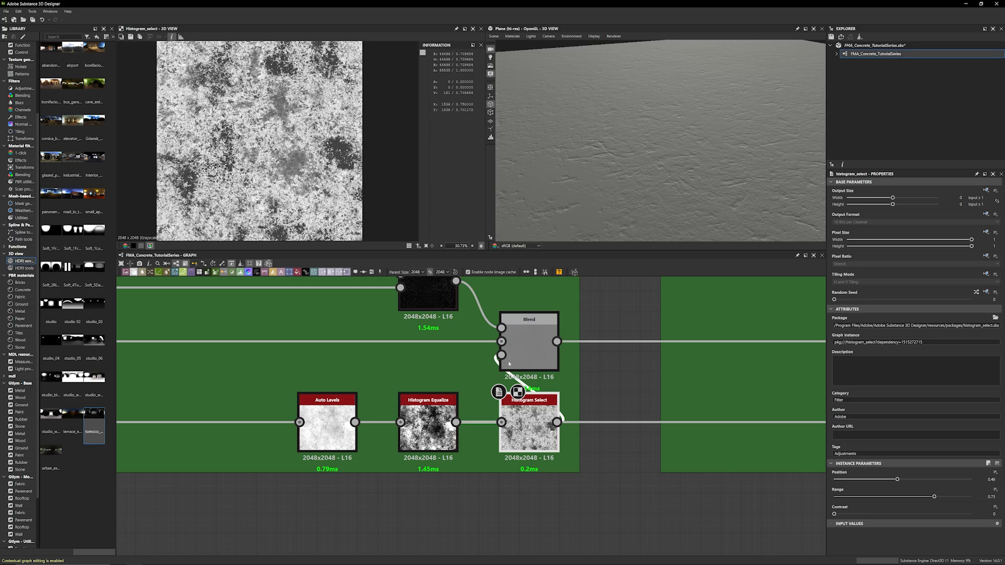
scroll(278, 175, up, 4)
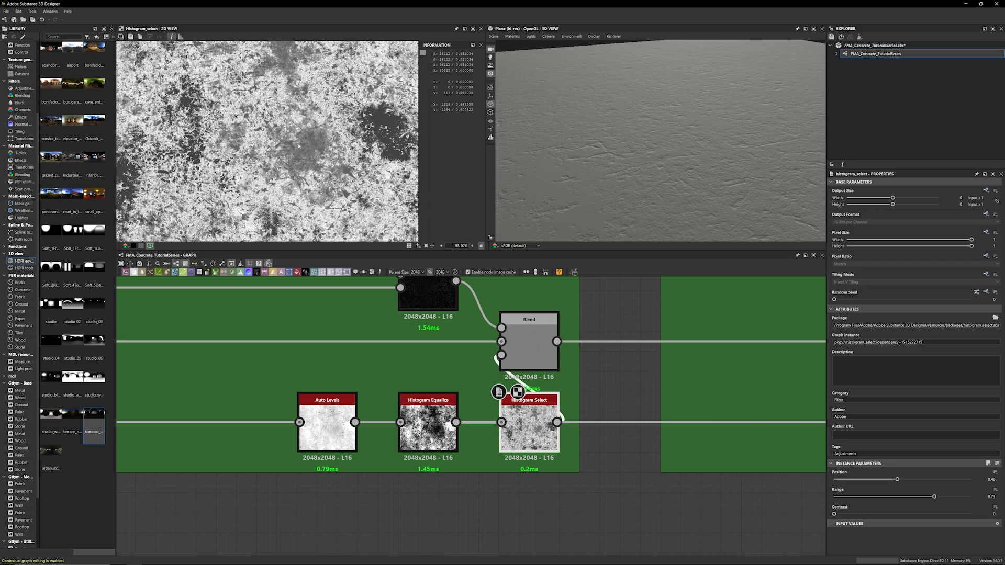
scroll(299, 146, down, 2)
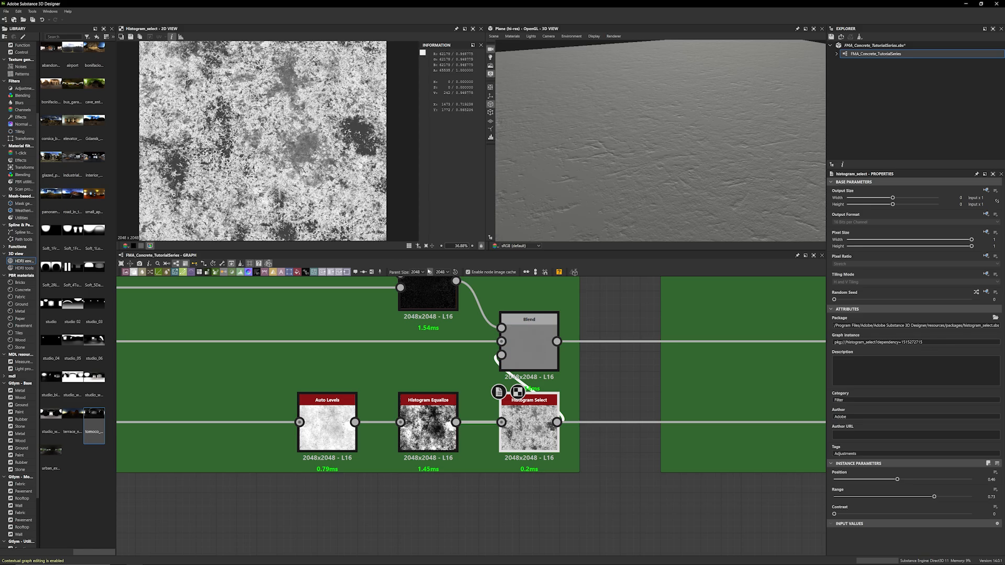
scroll(533, 416, down, 6)
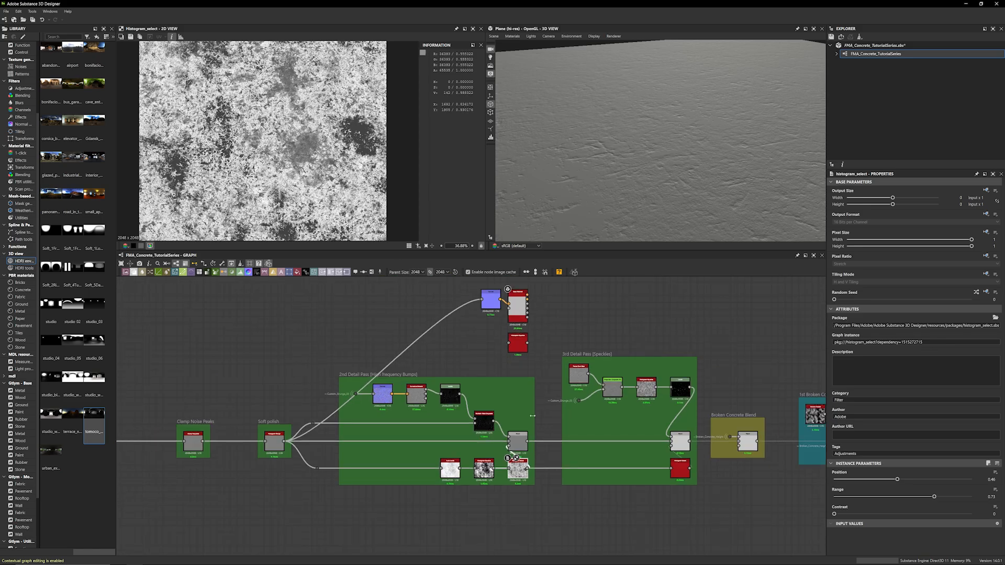
Temporarily feed the 2nd Detail Pass Blend into the Normal node above the frames, and restore the Soft polish connection for comparison
double_click(517, 442)
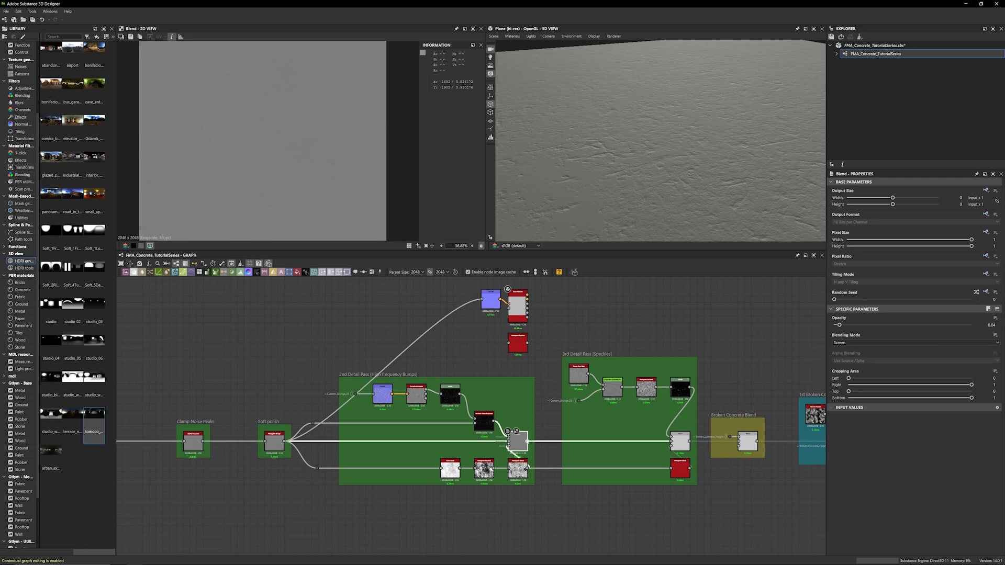
drag(528, 442, 481, 300)
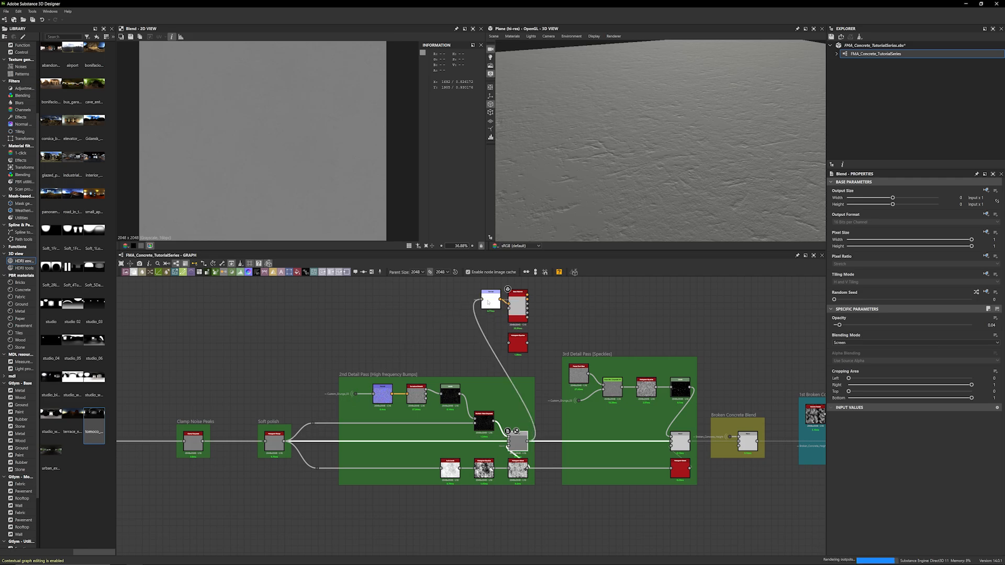
scroll(659, 197, up, 5)
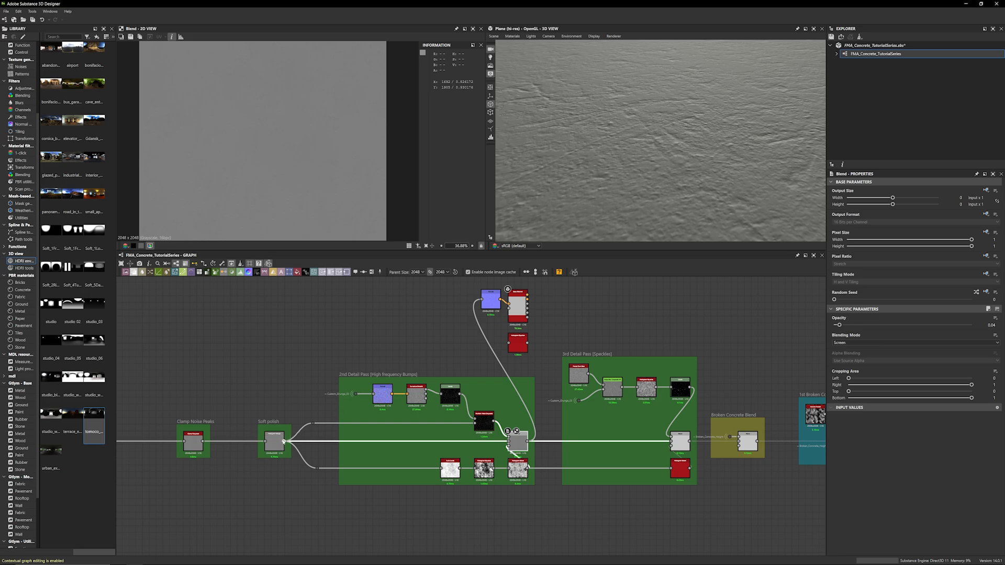
drag(428, 352, 482, 299)
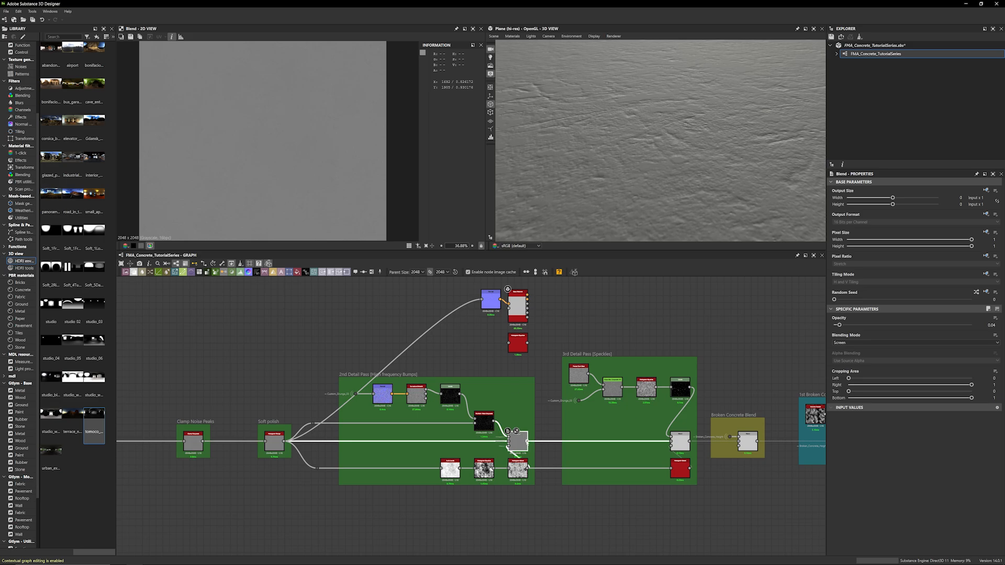
Connect the 2nd Detail Pass Blend to the Normal node, comparing the surface with the Soft polish result from different 3D view angles
drag(528, 441, 483, 300)
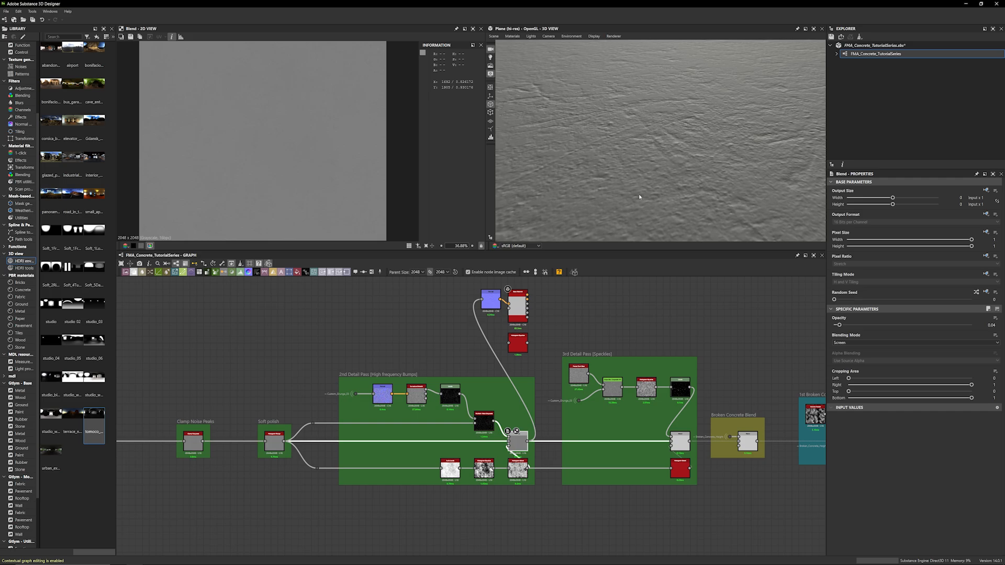
right_drag(639, 195, 661, 176)
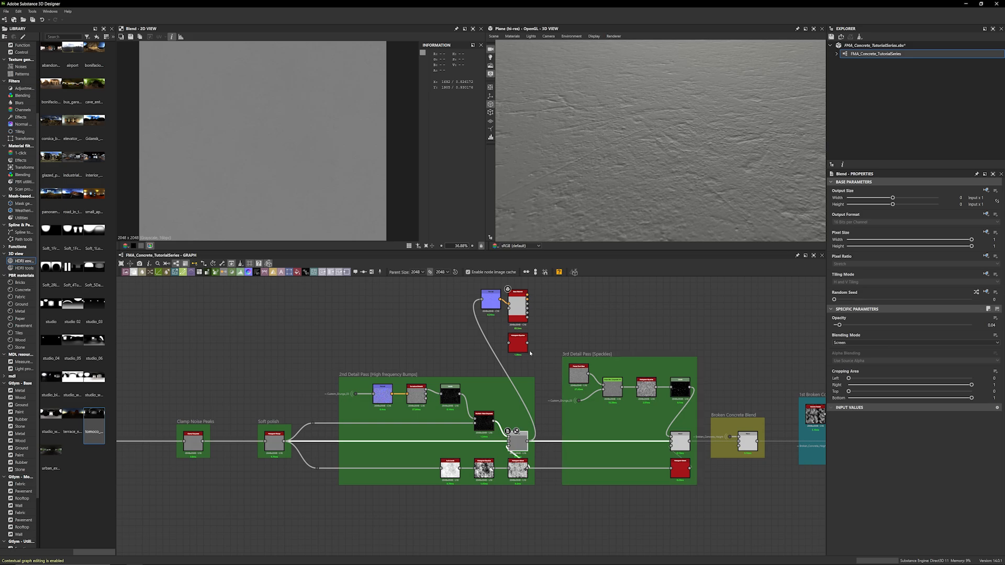
drag(618, 203, 650, 149)
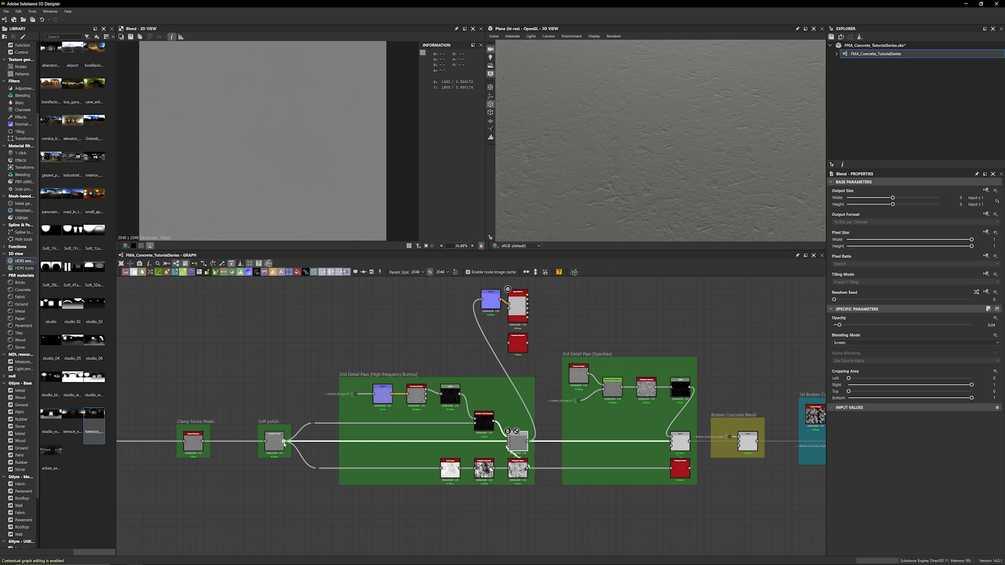
drag(283, 441, 484, 302)
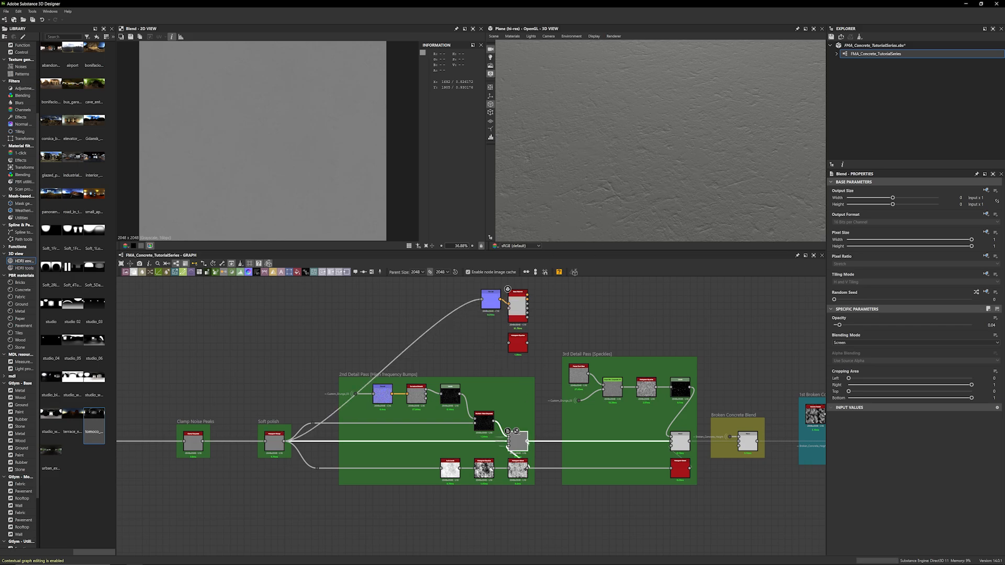
drag(527, 441, 499, 301)
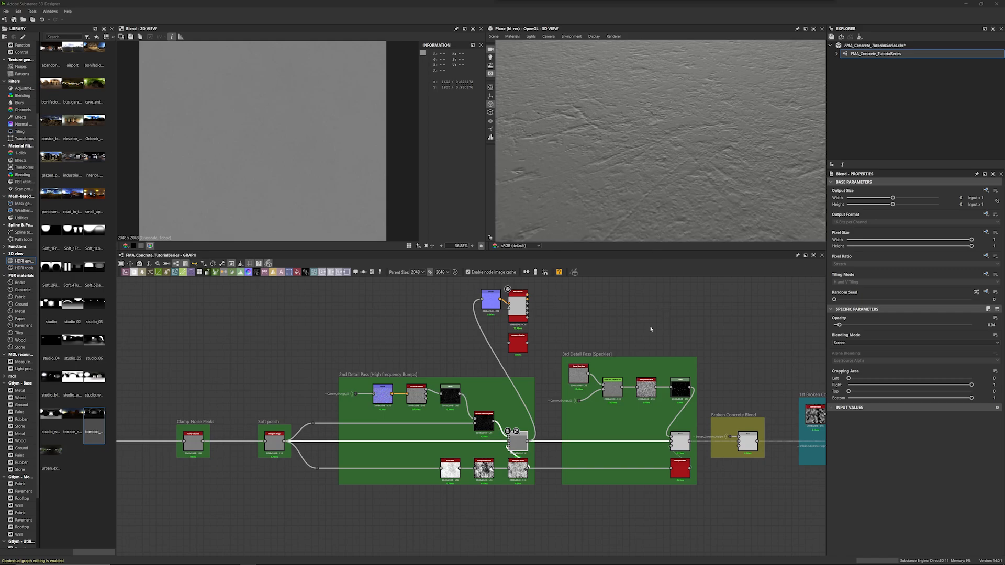
Survey the graph around the 3rd Detail Pass [Speckles] frame and the Broken Concrete frames that follow it
middle_drag(650, 329, 499, 308)
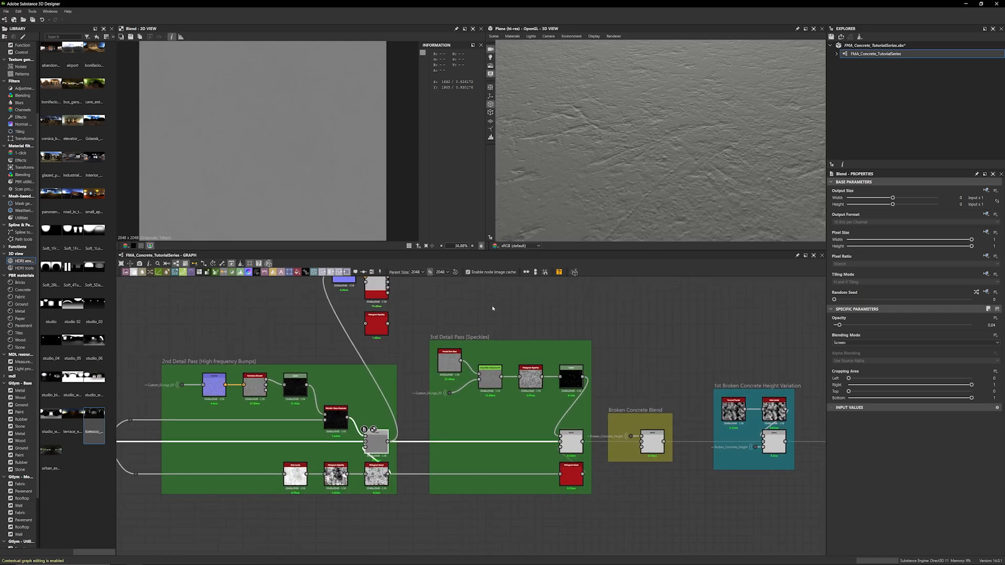
scroll(491, 310, up, 3)
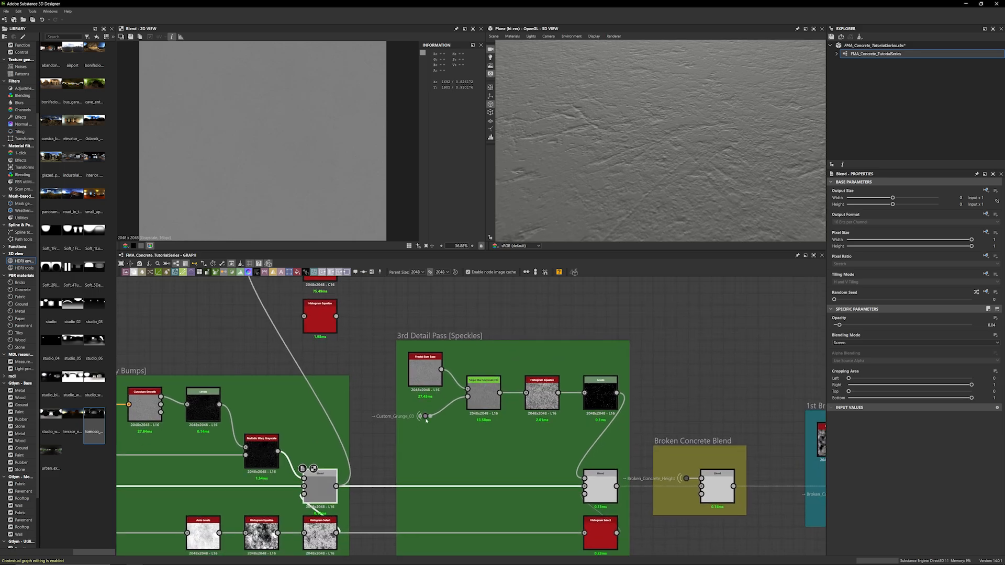
scroll(367, 357, down, 10)
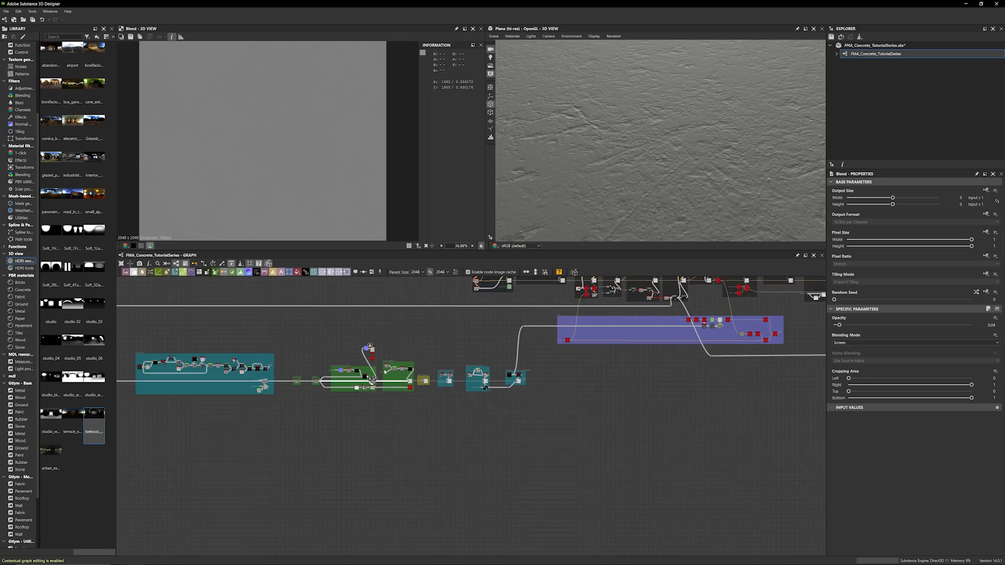
scroll(328, 410, down, 2)
middle_drag(311, 398, 412, 400)
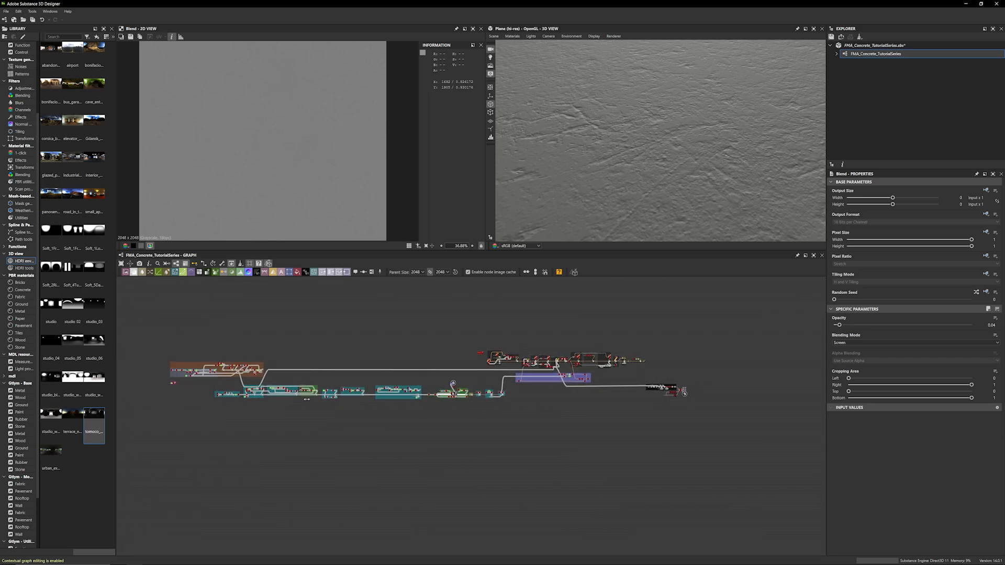
scroll(457, 401, up, 8)
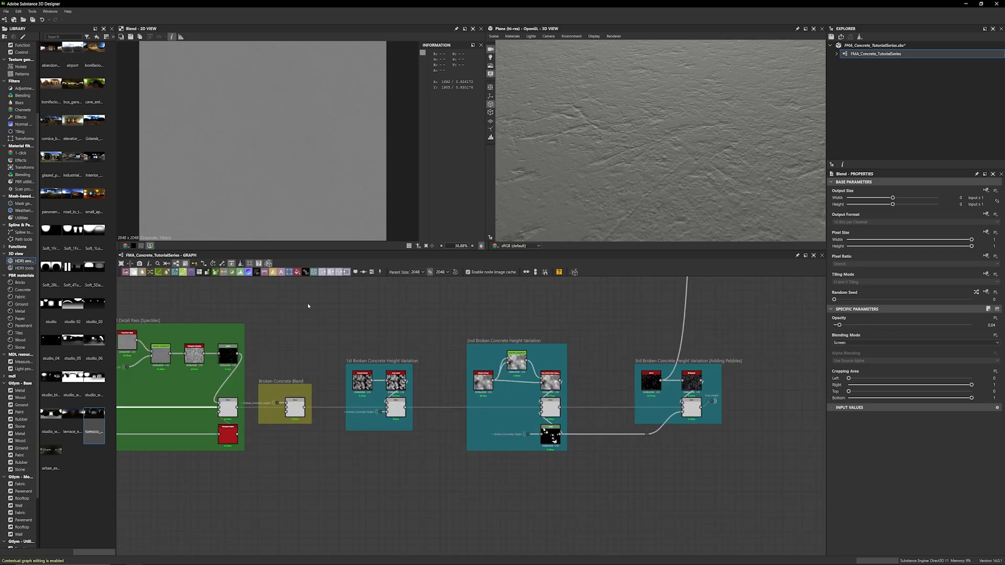
middle_drag(362, 334, 508, 338)
middle_drag(356, 318, 464, 337)
scroll(453, 331, up, 2)
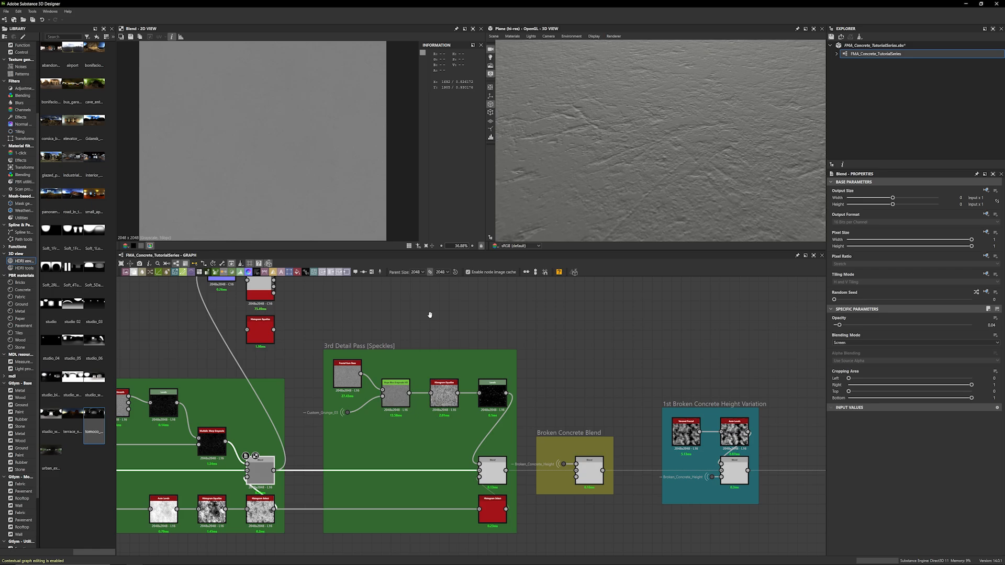
middle_drag(396, 306, 473, 305)
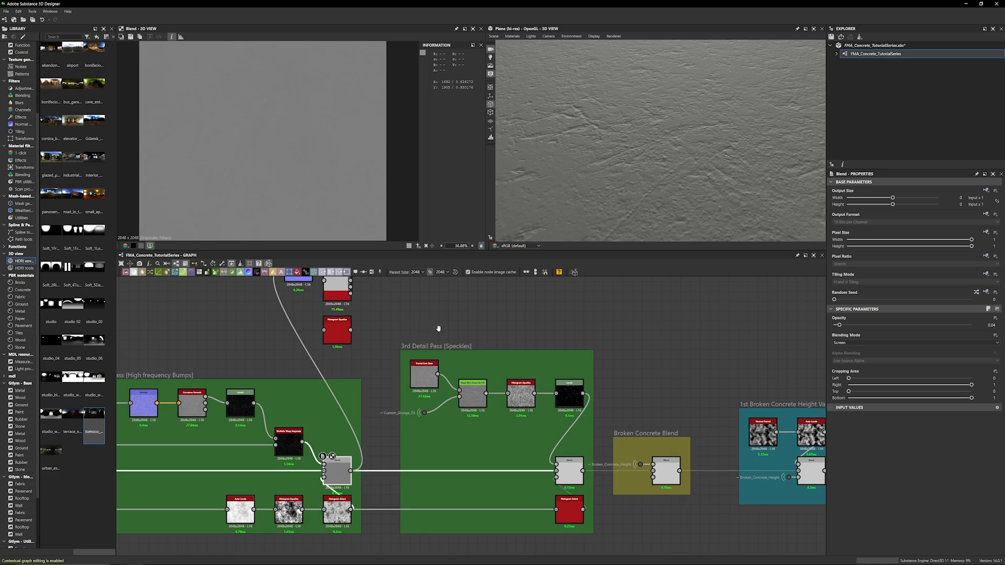
middle_drag(413, 325, 457, 334)
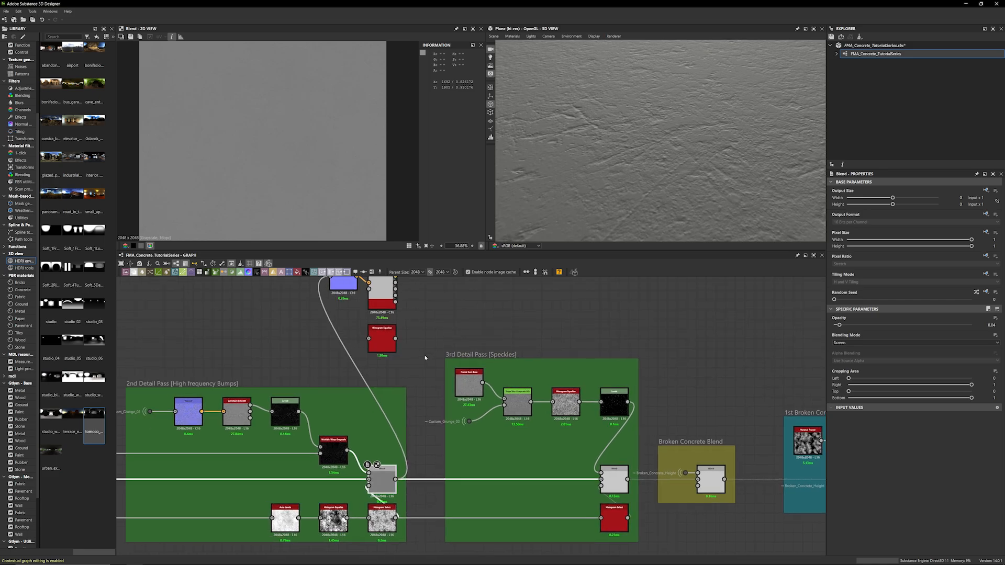
Preview the Multidir. Warp Grayscale node and examine its fine bump pattern at different magnifications in the 2D view
double_click(333, 451)
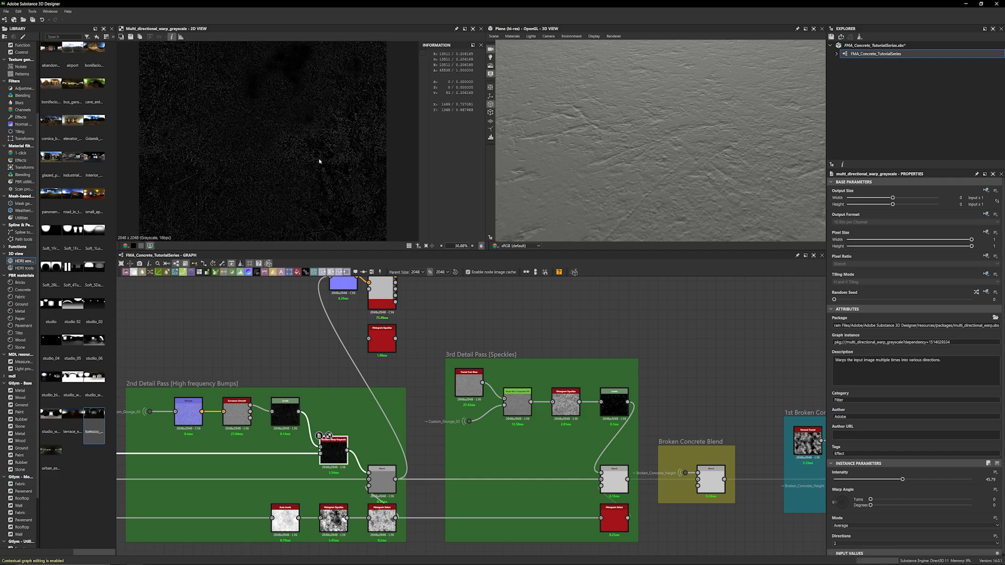
scroll(316, 160, up, 5)
scroll(281, 165, up, 5)
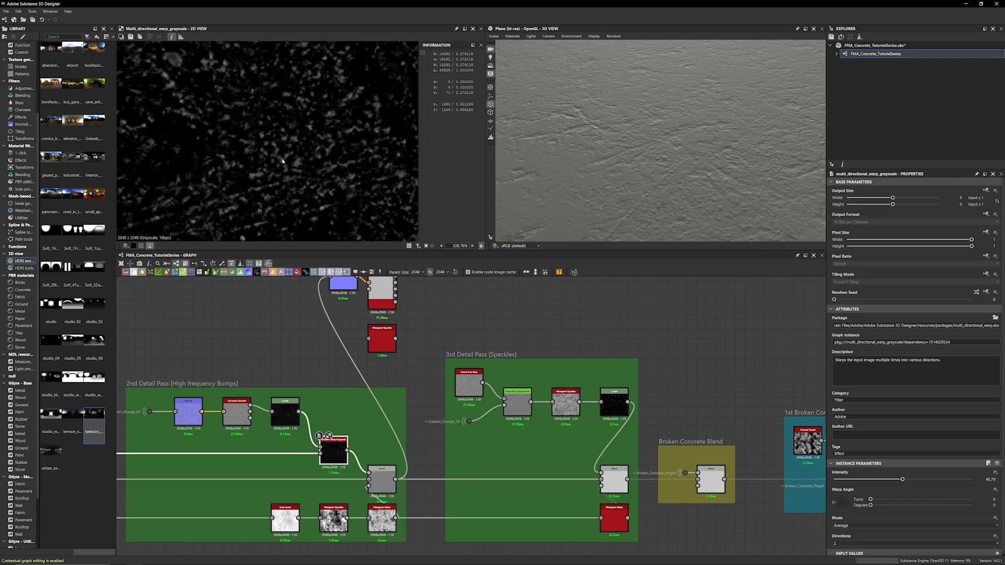
scroll(293, 167, down, 2)
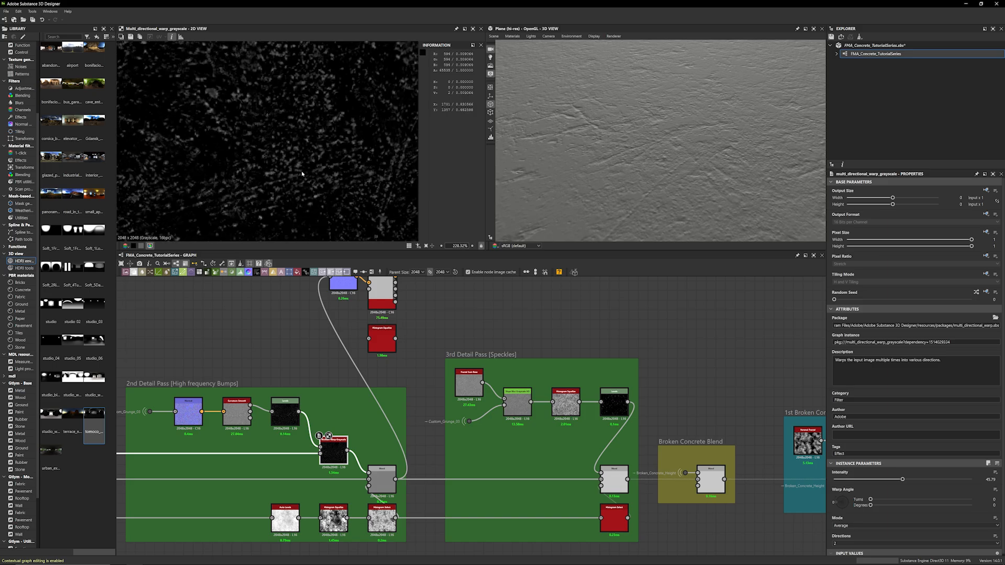
scroll(302, 174, down, 7)
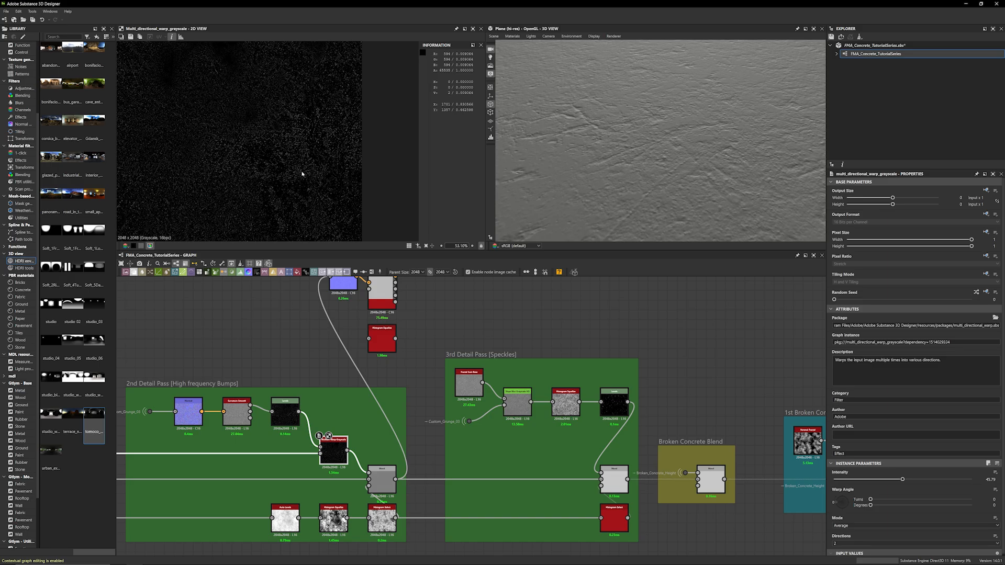
scroll(302, 174, up, 4)
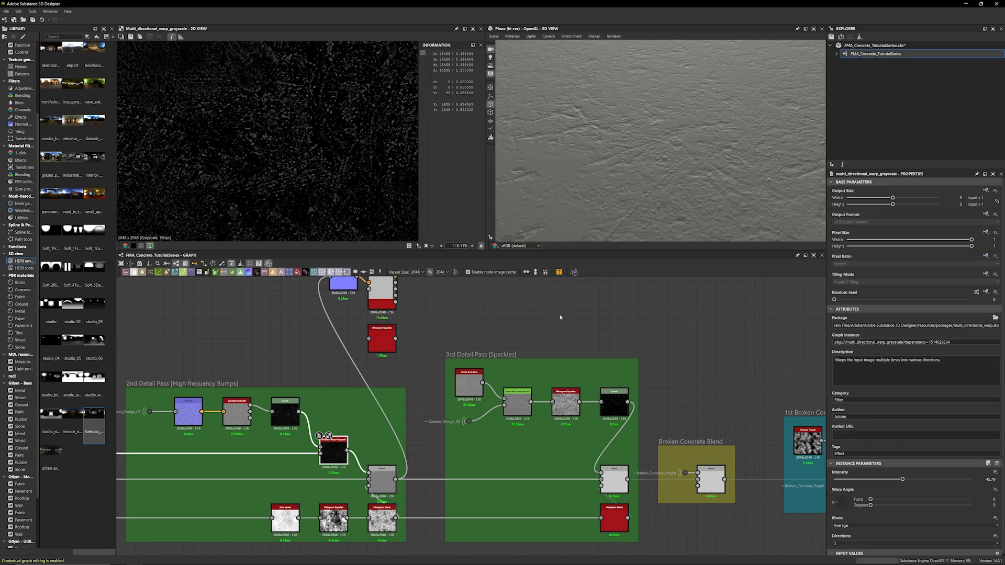
Preview the 3rd Detail Pass Blend and its Fractal Sum Base node, and inspect the noise's roughness, opacity and level parameters
middle_drag(529, 303, 491, 305)
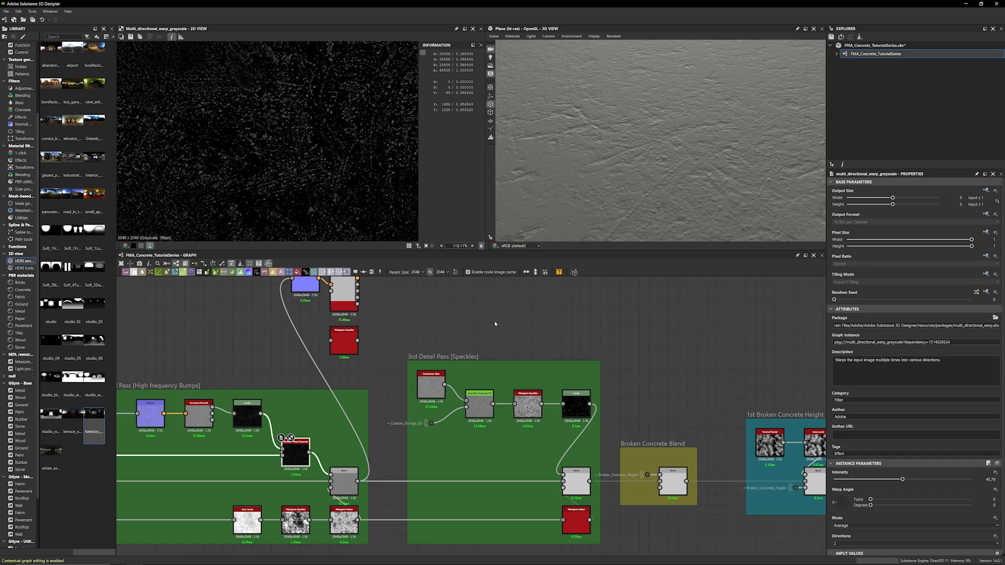
double_click(578, 491)
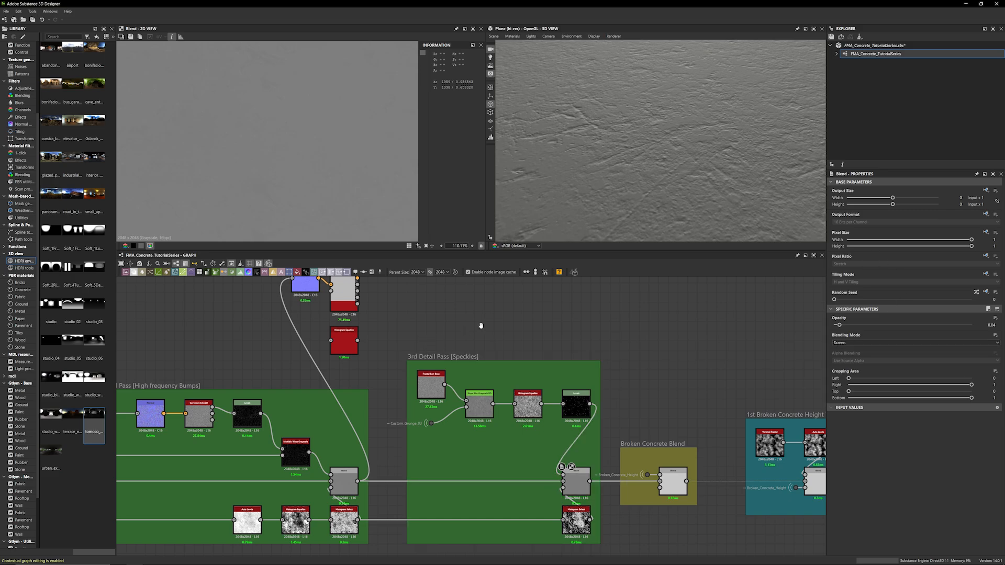
scroll(474, 311, up, 2)
double_click(424, 379)
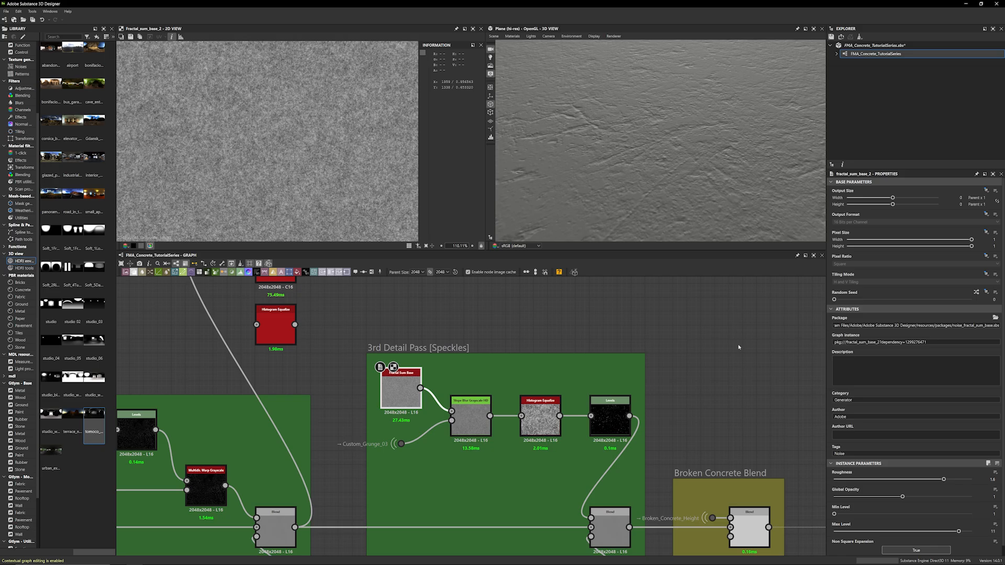
scroll(971, 448, down, 1)
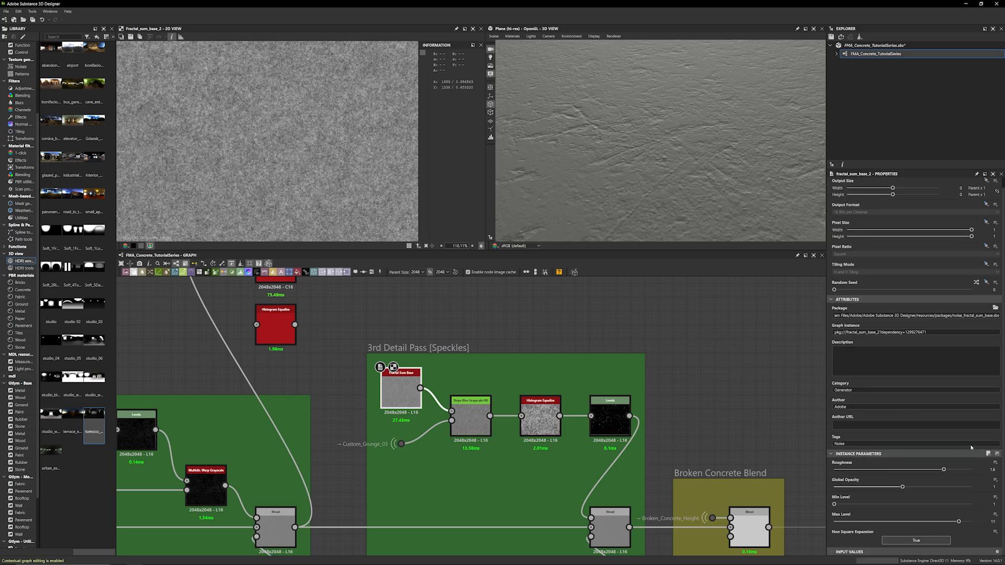
Preview the Slope Blur Grayscale HD node and compare its blotchy pattern with the Fractal Sum Base noise at different magnifications
scroll(281, 168, down, 4)
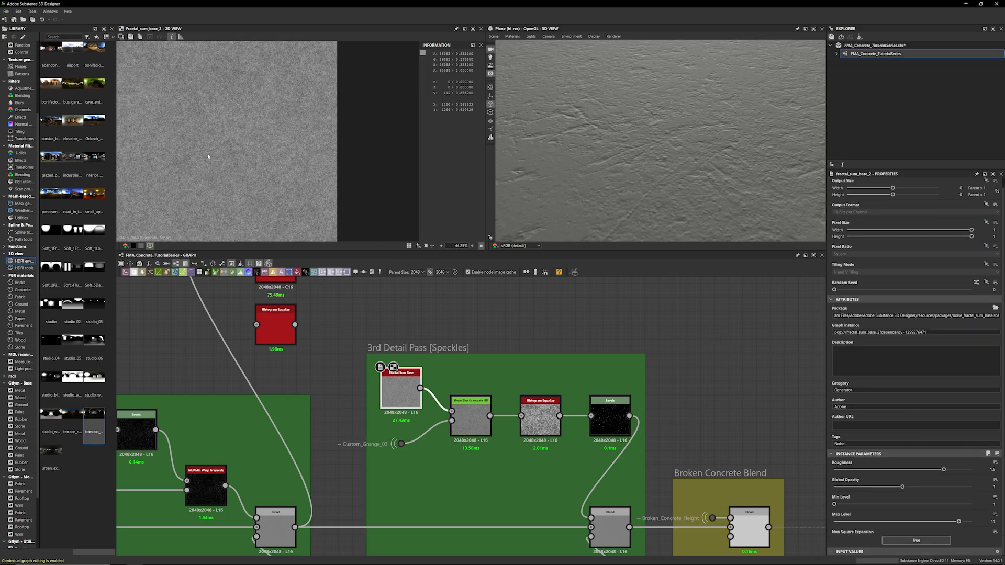
scroll(208, 156, up, 10)
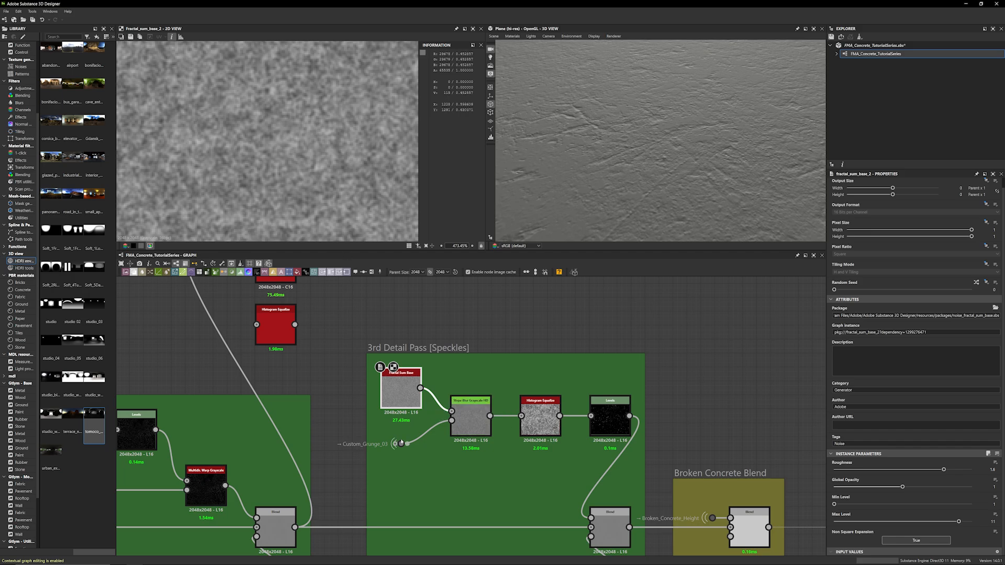
double_click(473, 427)
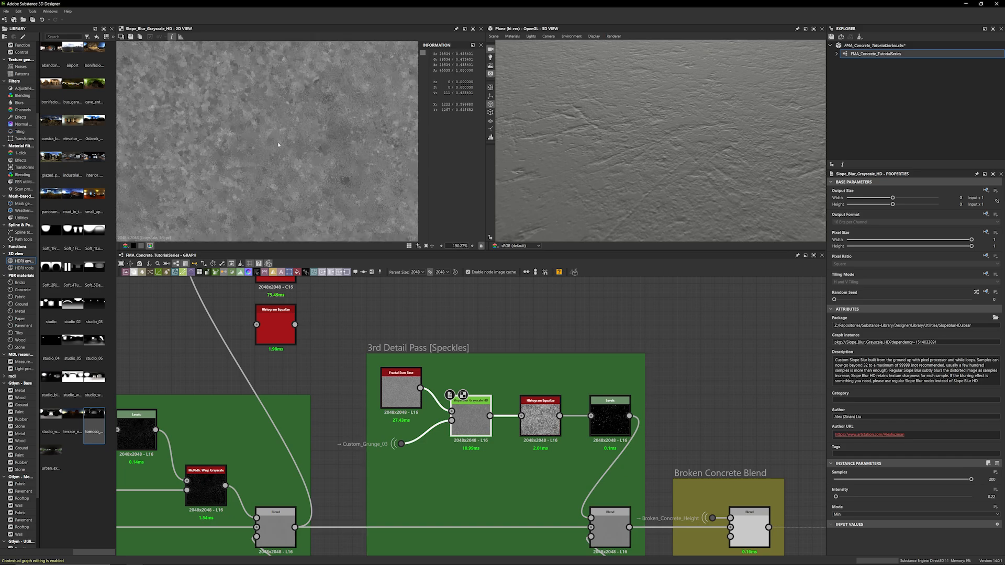
scroll(278, 145, down, 5)
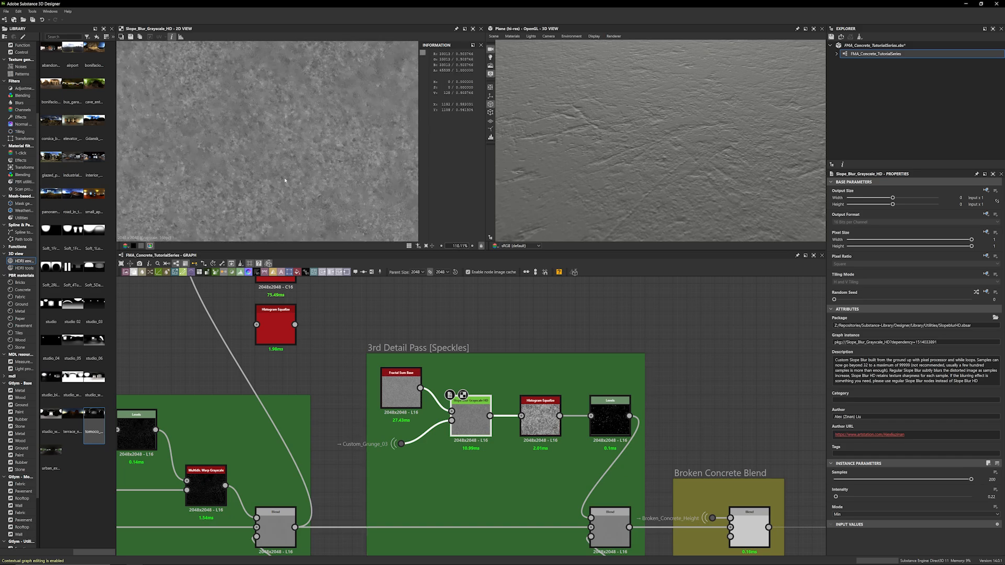
scroll(285, 180, up, 10)
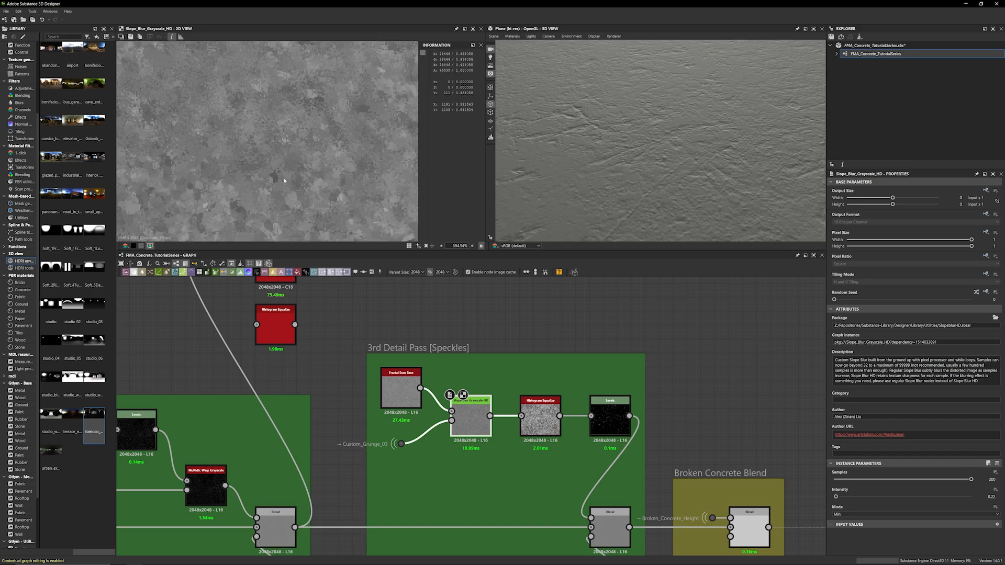
middle_drag(284, 180, 345, 160)
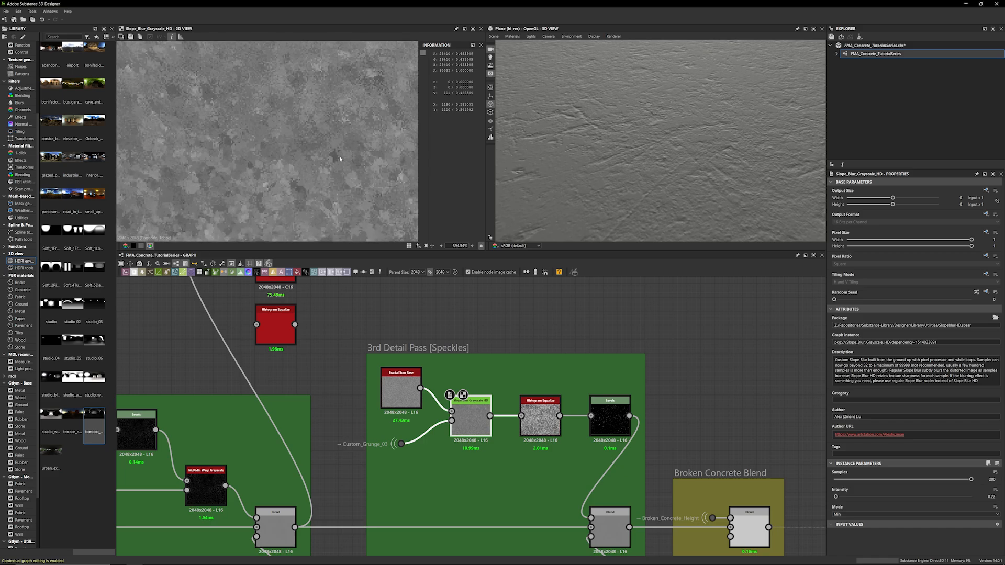
scroll(238, 96, up, 5)
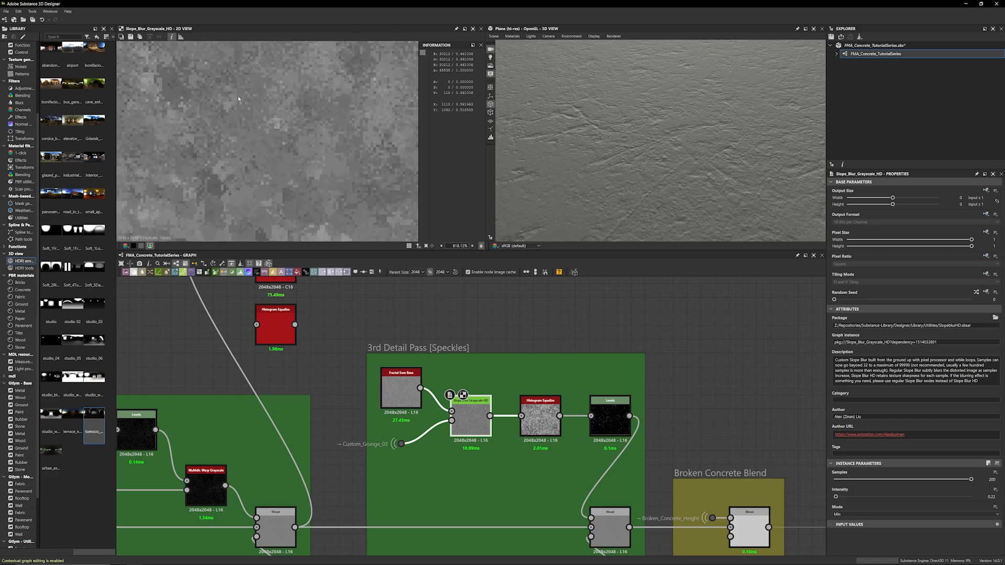
scroll(271, 175, up, 4)
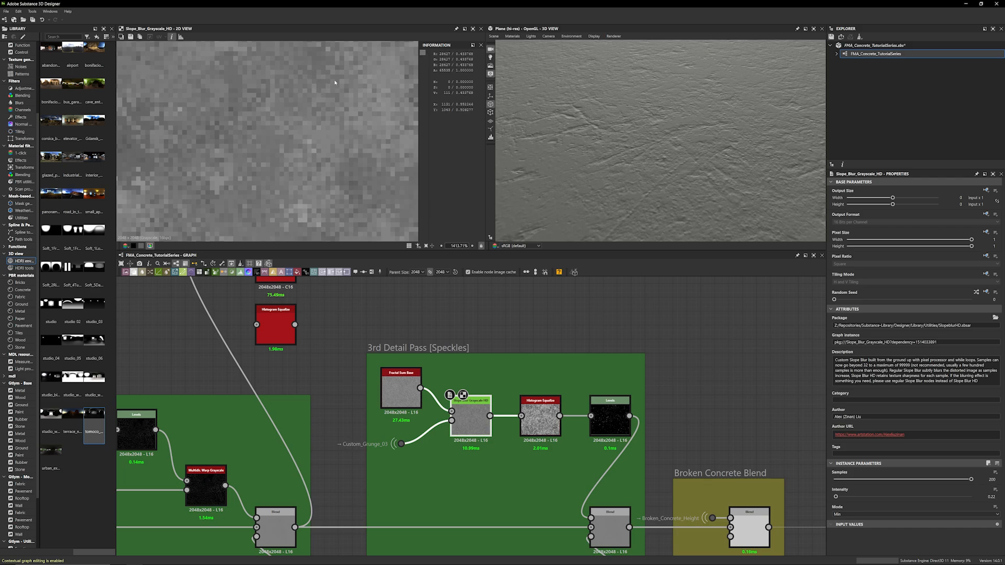
scroll(335, 94, down, 2)
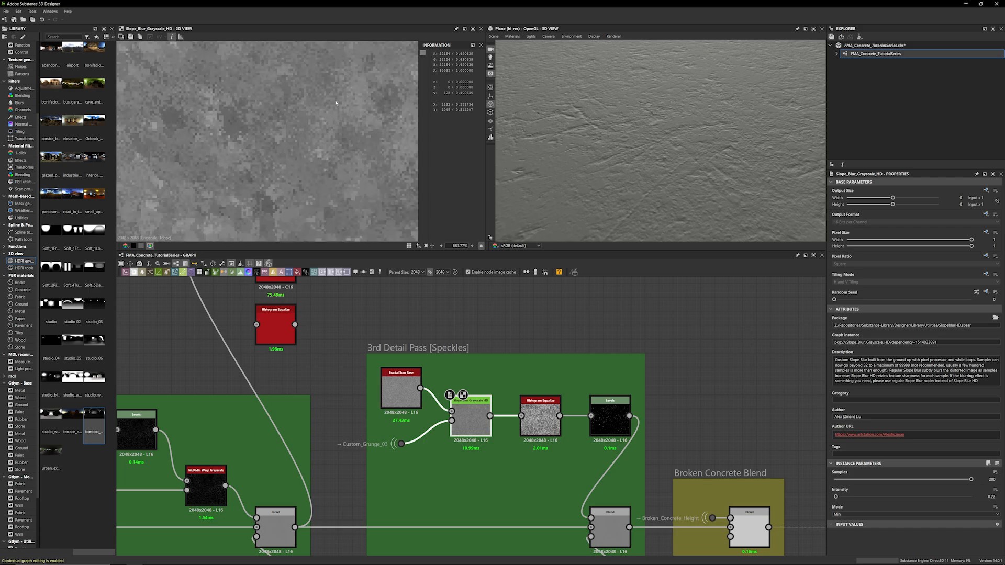
middle_drag(281, 100, 249, 192)
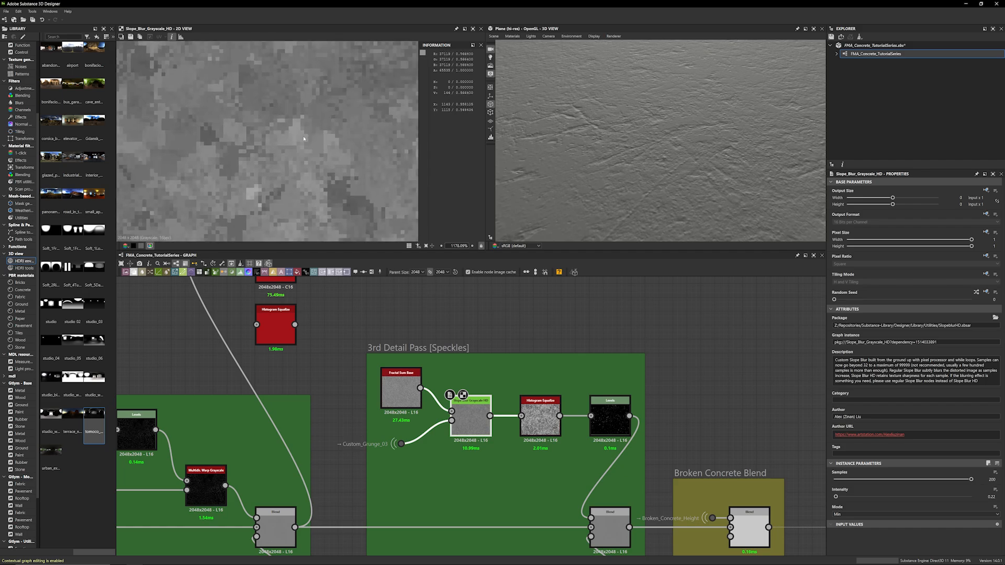
scroll(335, 220, down, 15)
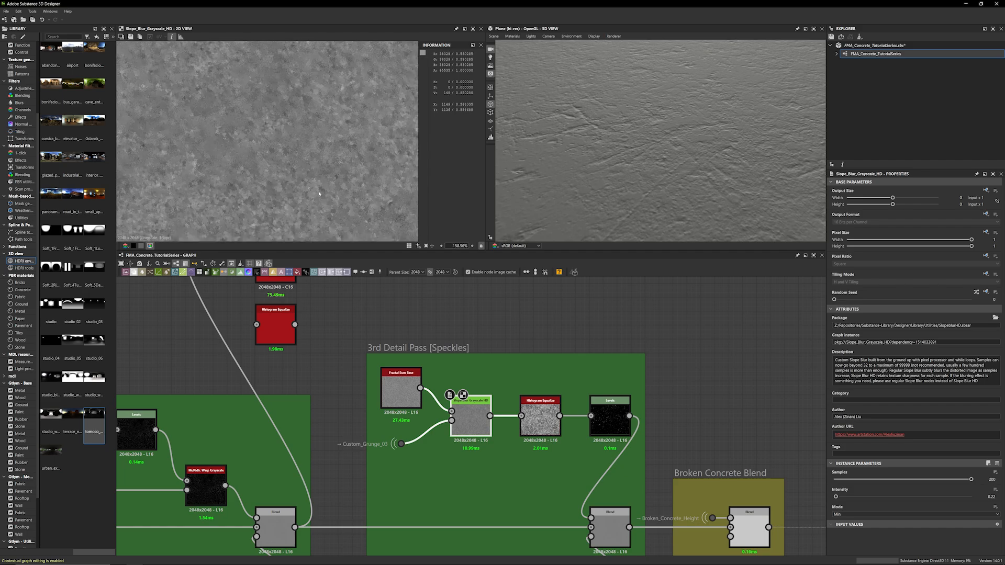
scroll(319, 193, down, 2)
scroll(328, 194, up, 3)
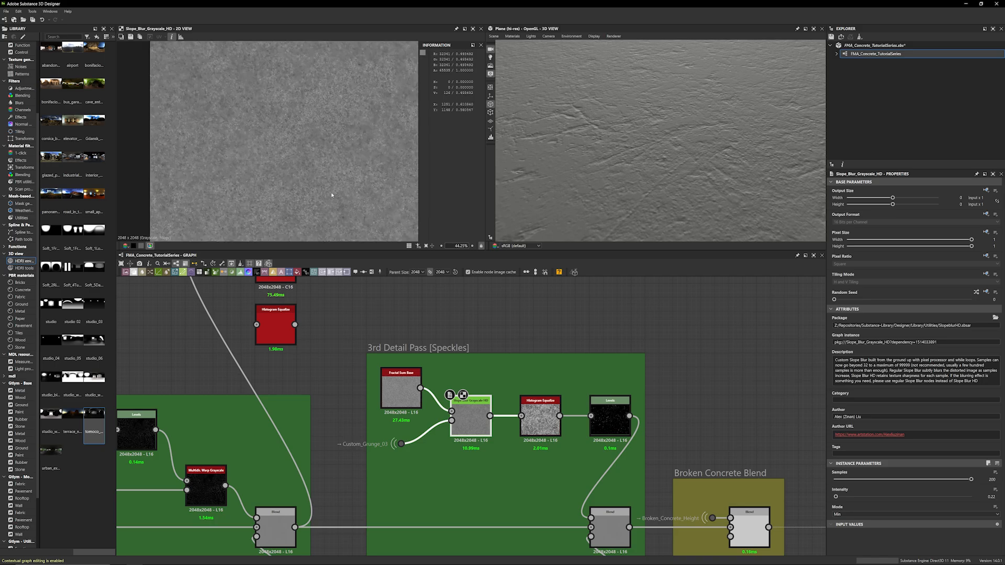
Preview the Histogram Equalize node in the 3rd Detail Pass and examine its high-contrast speckle pattern up close and from afar
double_click(534, 426)
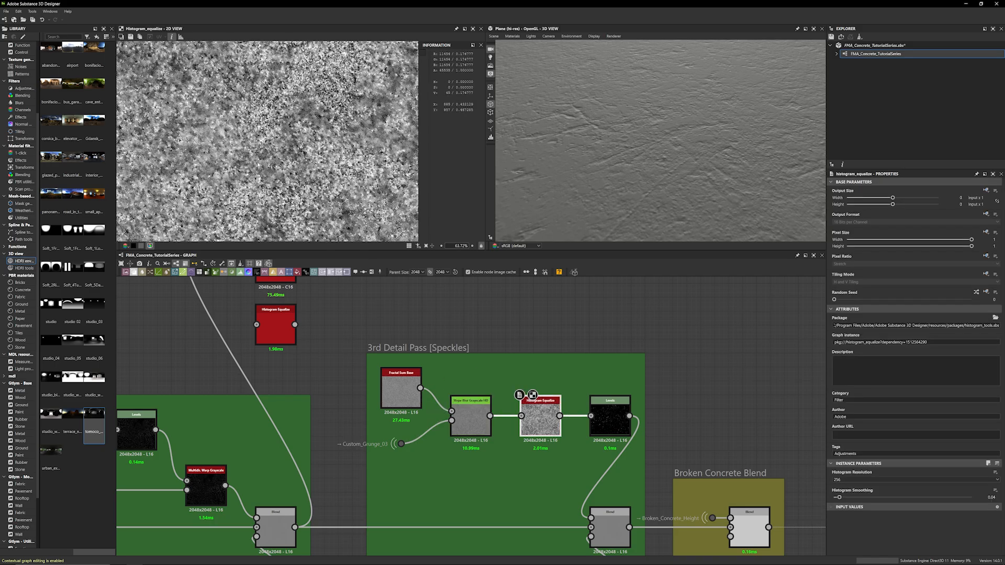
scroll(267, 141, up, 5)
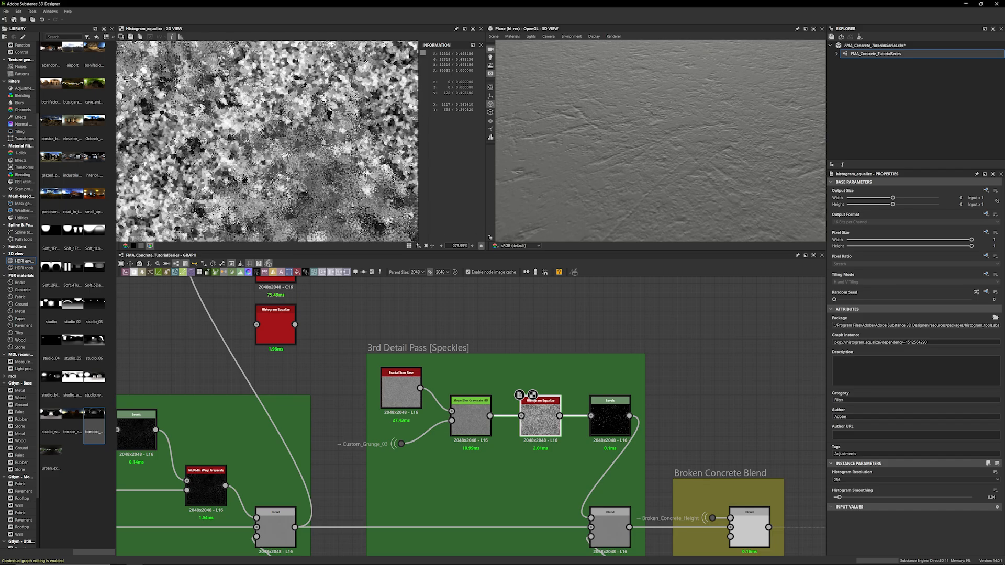
scroll(267, 142, down, 3)
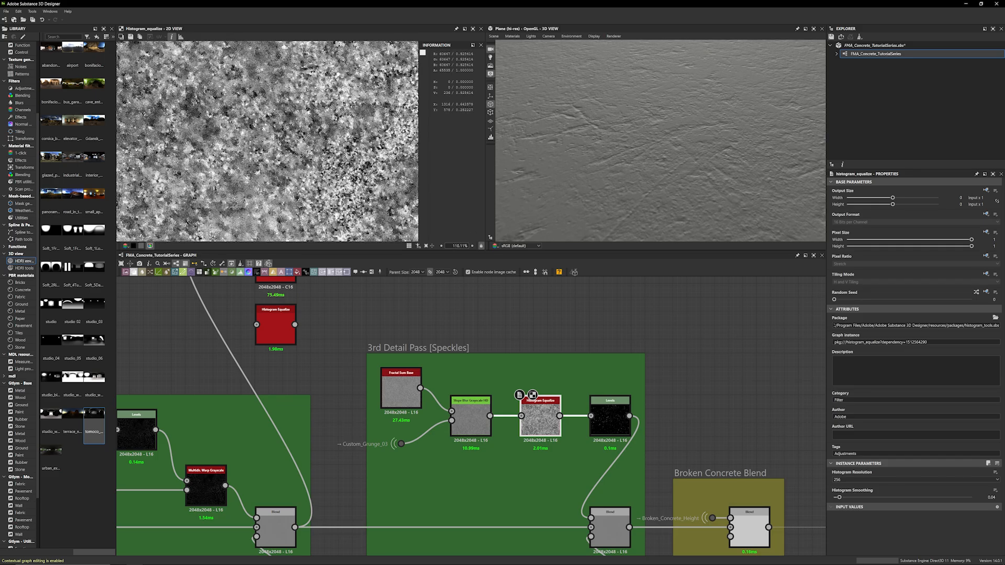
scroll(313, 163, down, 3)
scroll(251, 168, up, 6)
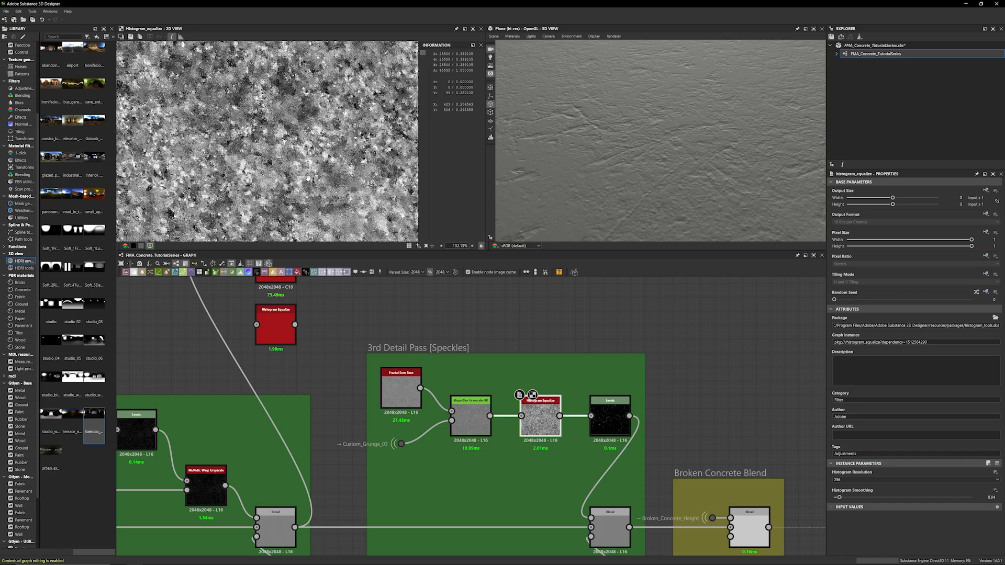
scroll(258, 180, down, 2)
scroll(267, 141, up, 2)
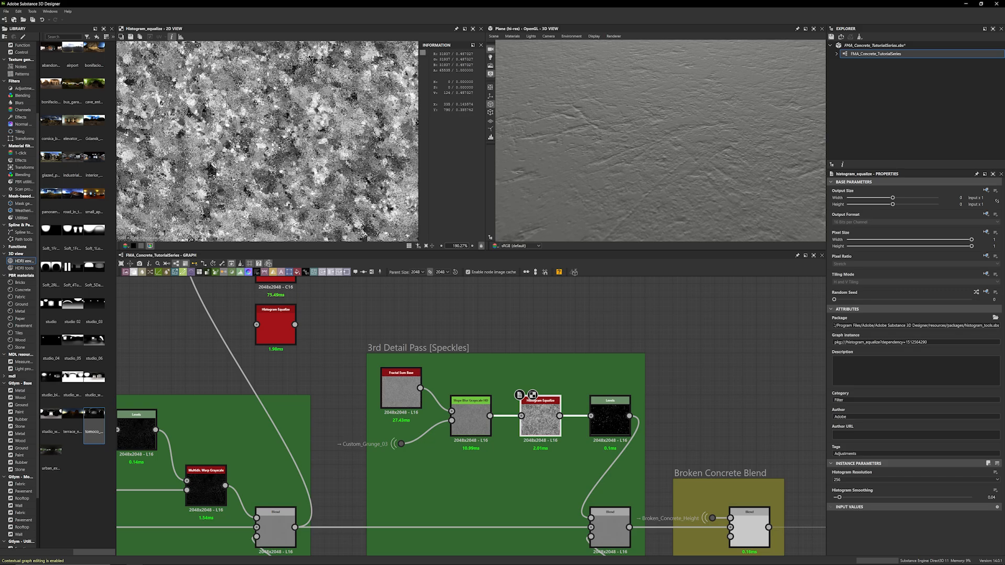
scroll(293, 156, up, 2)
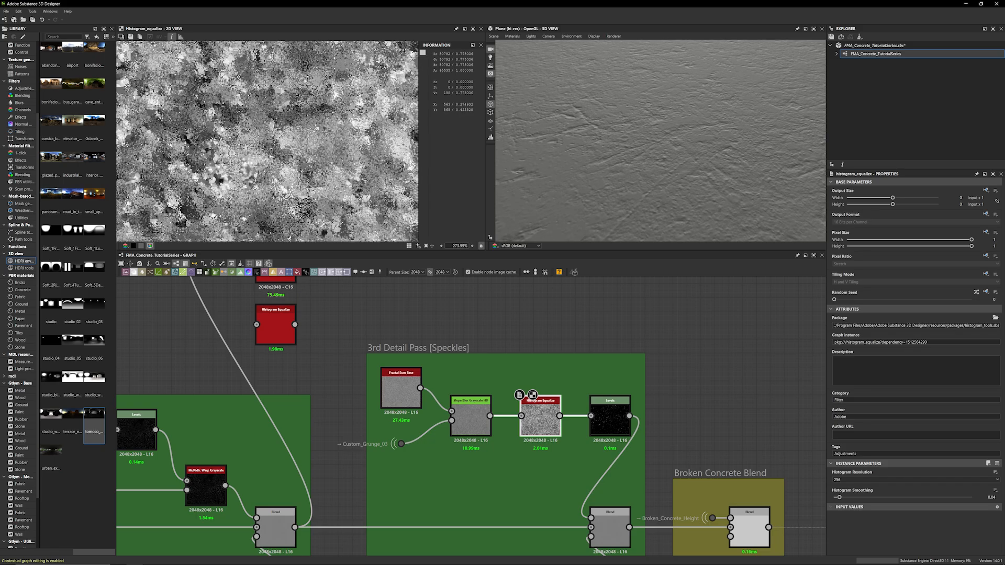
middle_drag(272, 155, 225, 164)
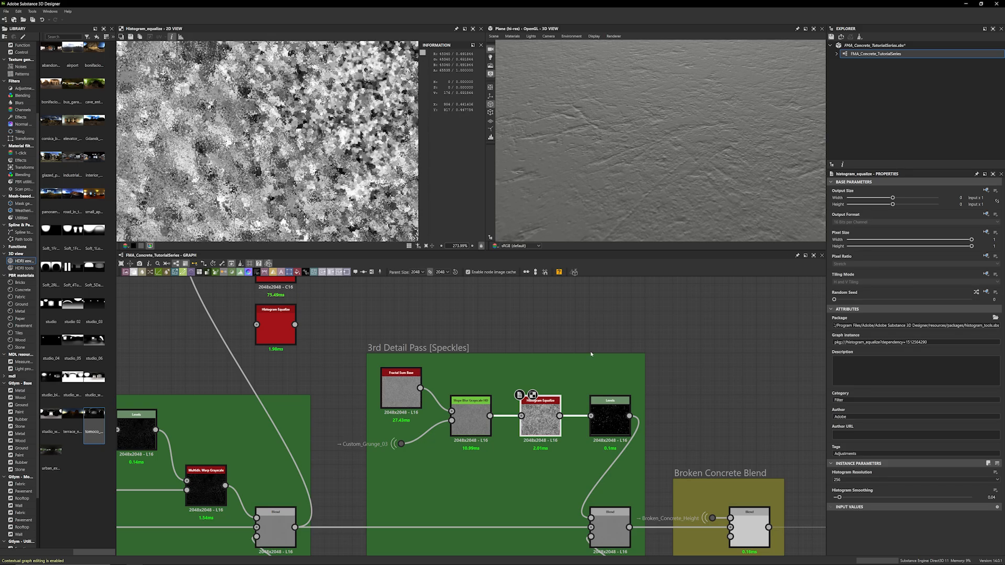
Preview the Levels node after Histogram Equalize and inspect the isolated white speckles and the levels histogram
click(615, 413)
double_click(615, 414)
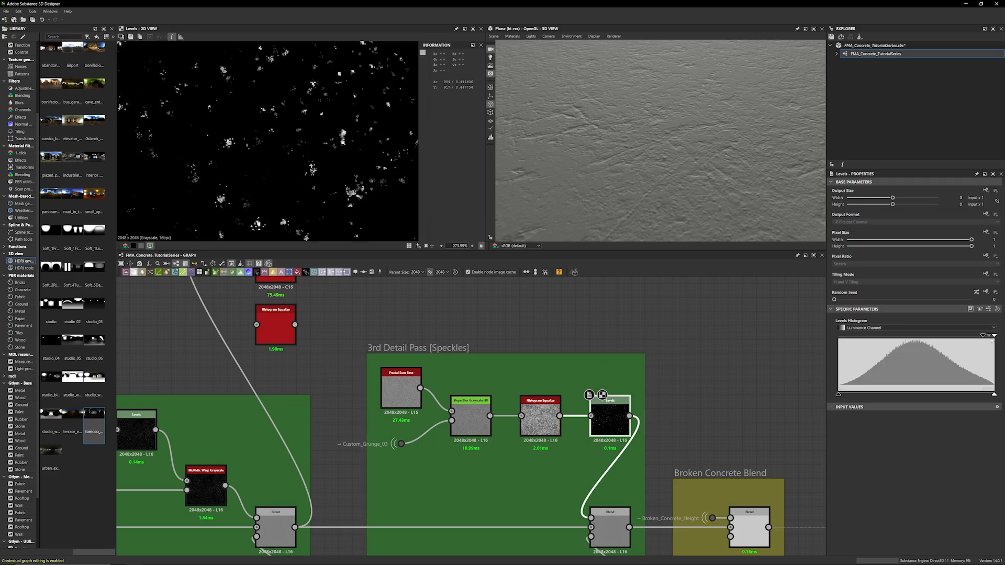
scroll(232, 227, down, 5)
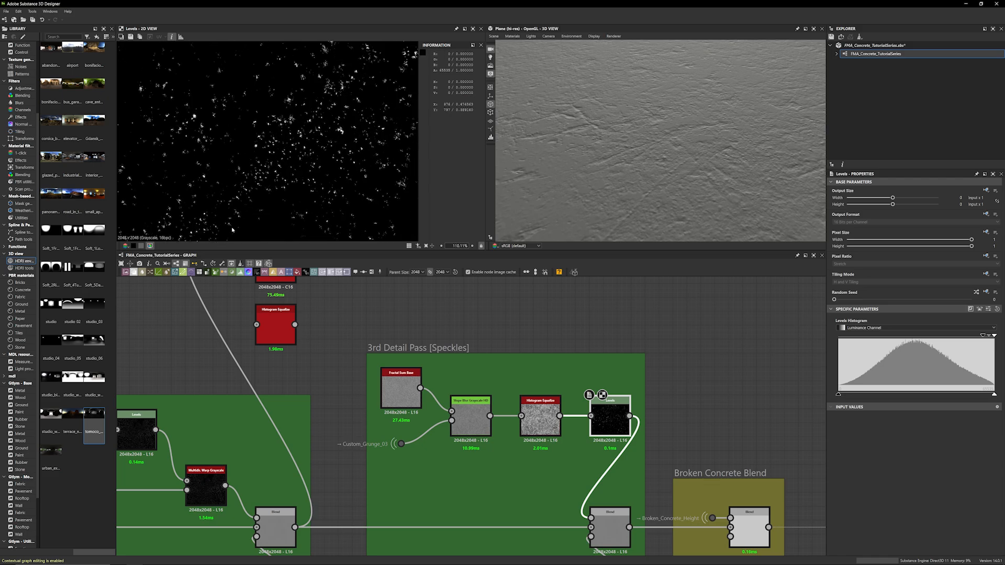
scroll(329, 148, up, 6)
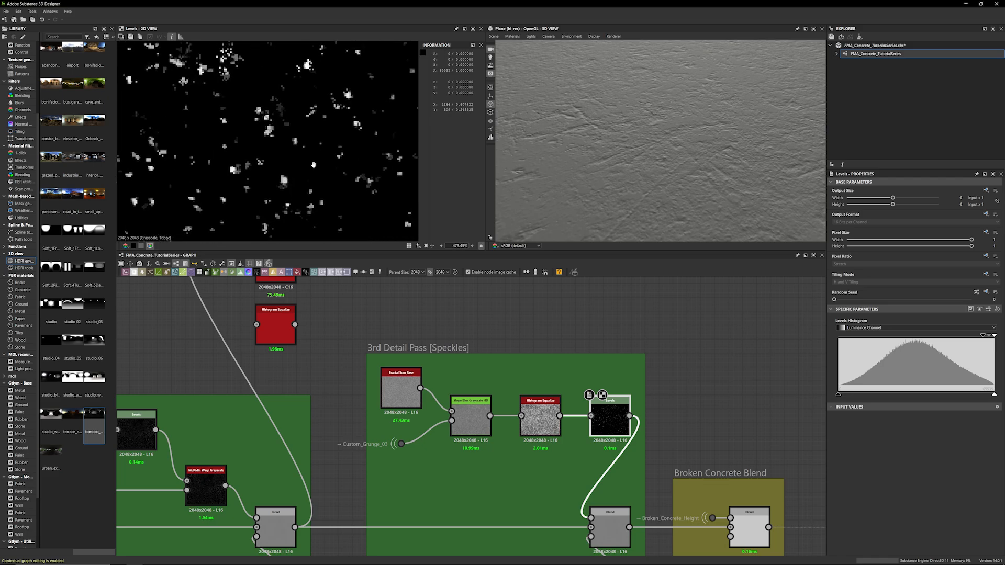
scroll(287, 208, down, 1)
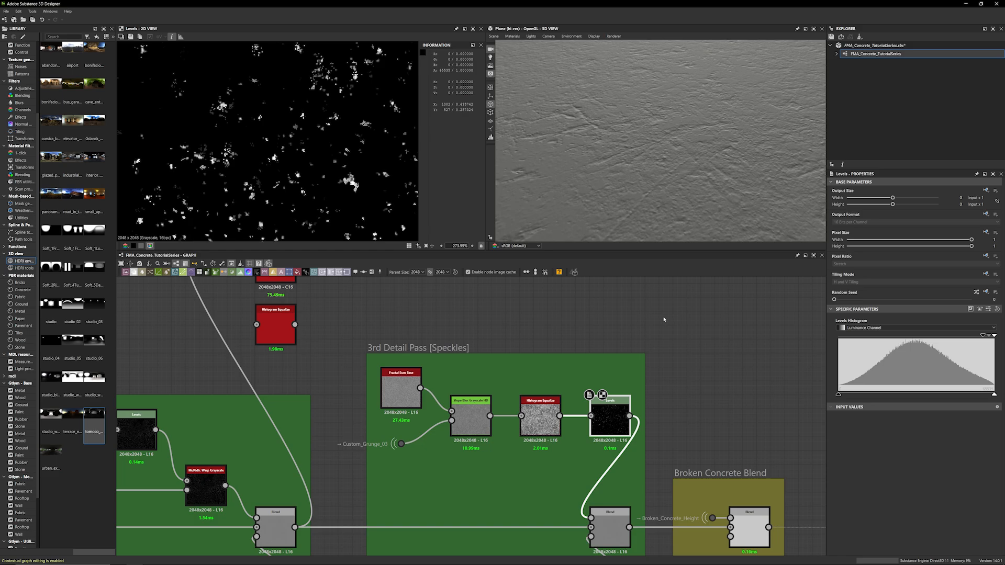
Add a Dirt 2 noise node beside the 3rd Detail Pass frame and compare its pattern with the Levels speckles
click(733, 340)
key(space)
text(dirt)
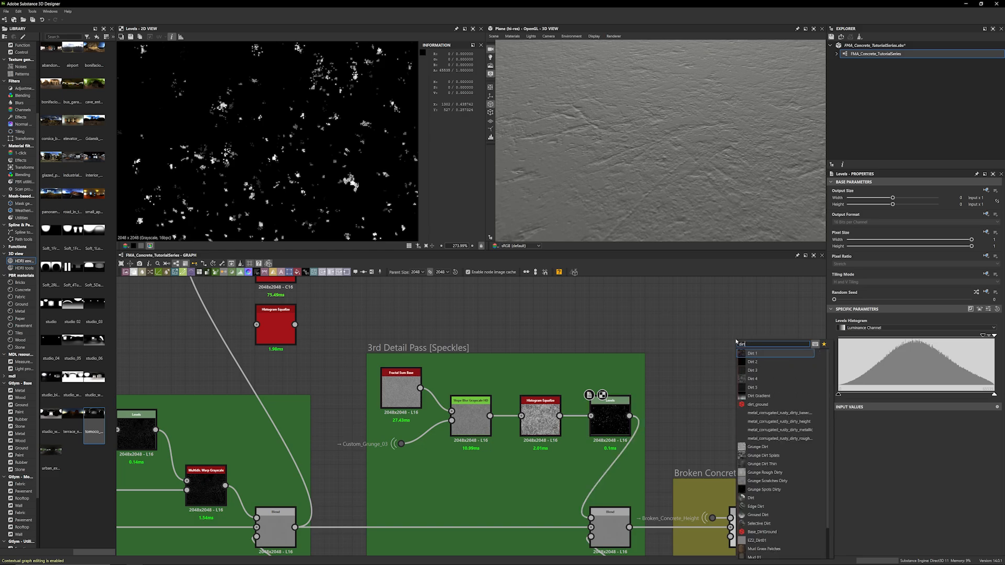
click(752, 361)
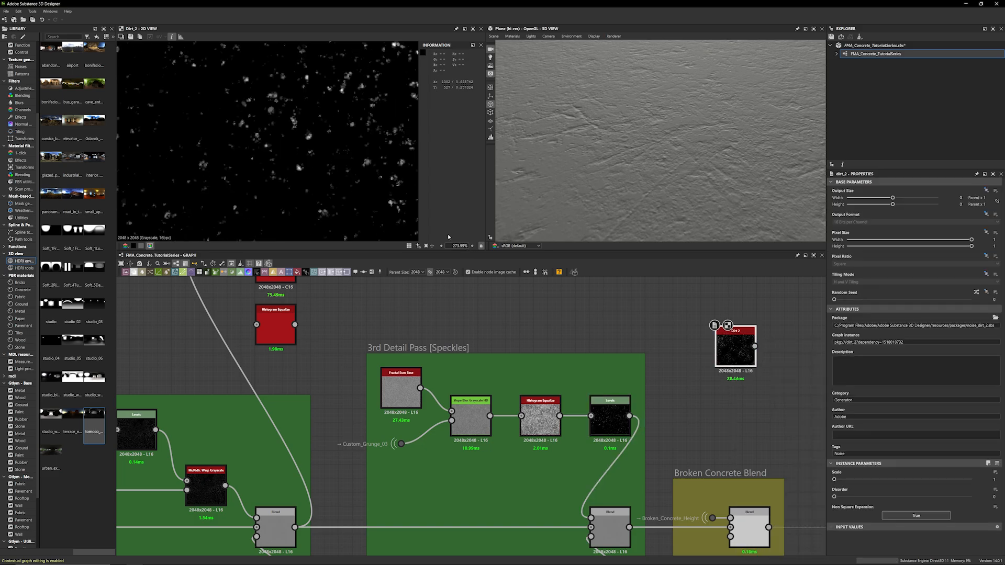
click(609, 416)
click(742, 352)
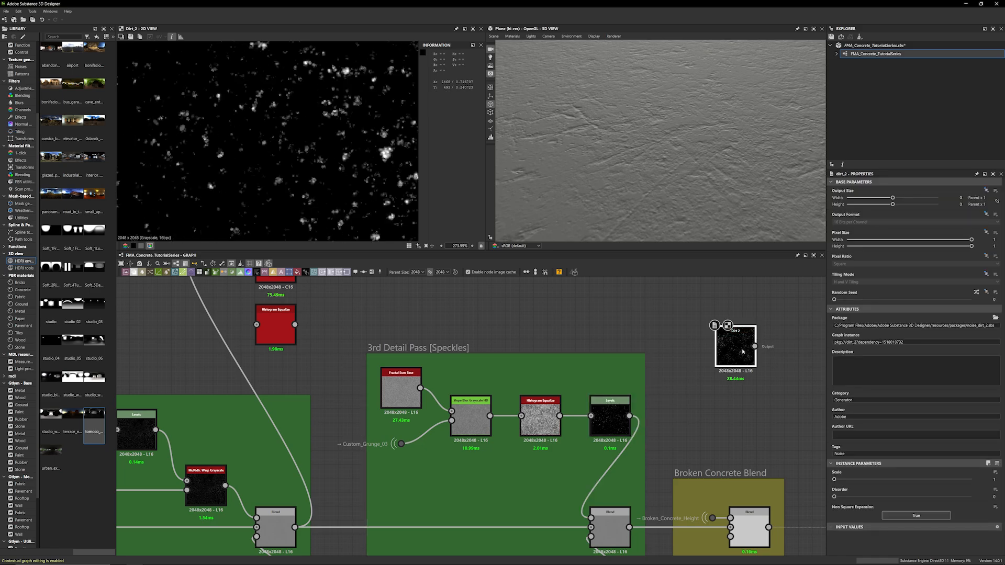
scroll(229, 129, down, 3)
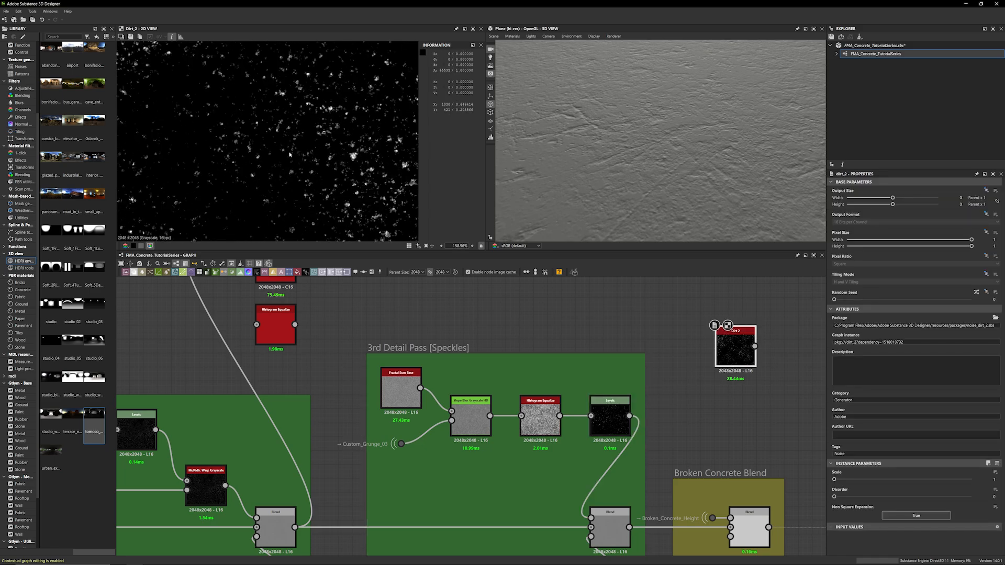
scroll(255, 153, up, 4)
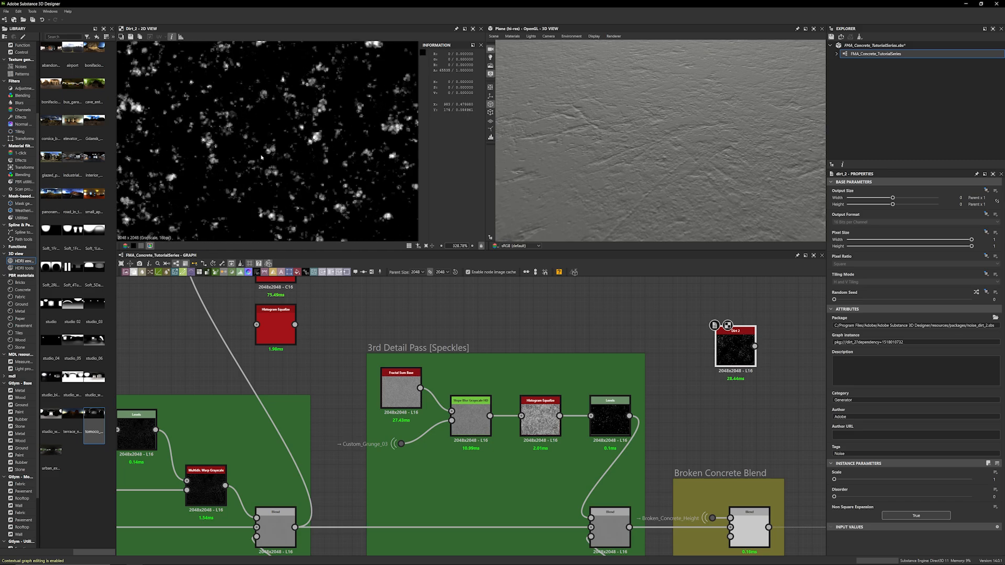
Recheck the clustered speckles of the Levels output against the Dirt 2 pattern and delete the Dirt 2 node
click(610, 416)
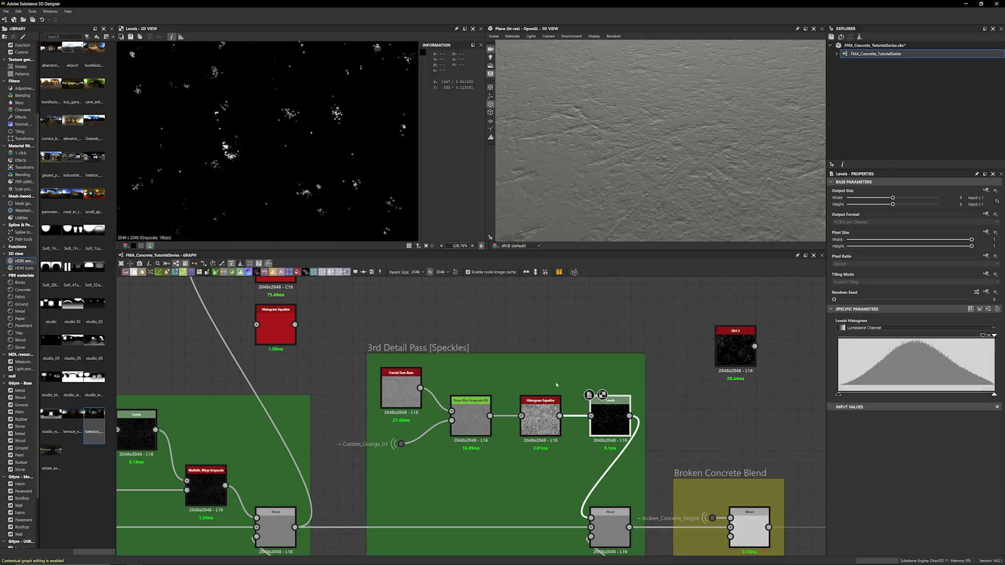
scroll(234, 139, up, 1)
scroll(234, 139, up, 2)
middle_drag(234, 140, 217, 210)
scroll(217, 209, down, 2)
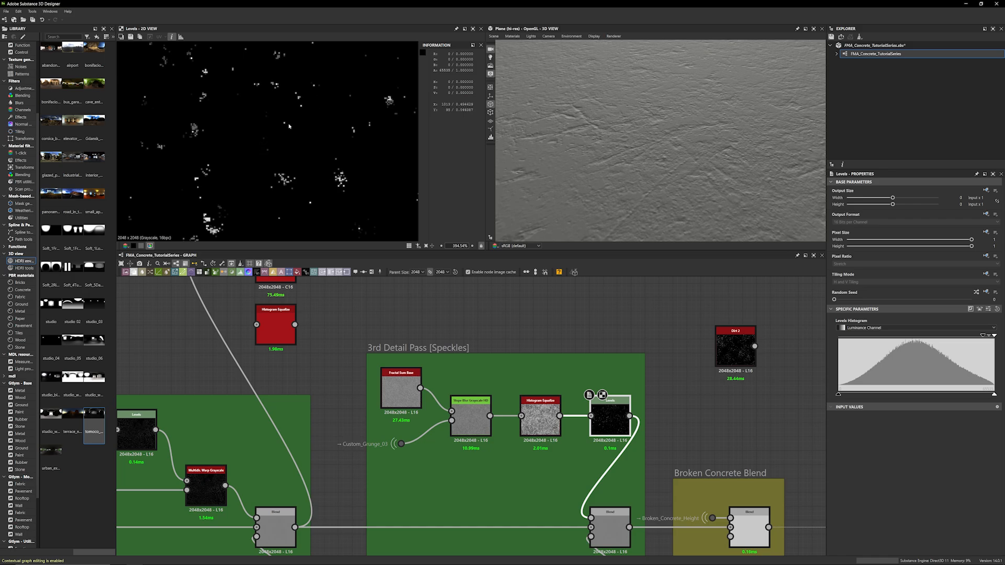
scroll(319, 179, down, 3)
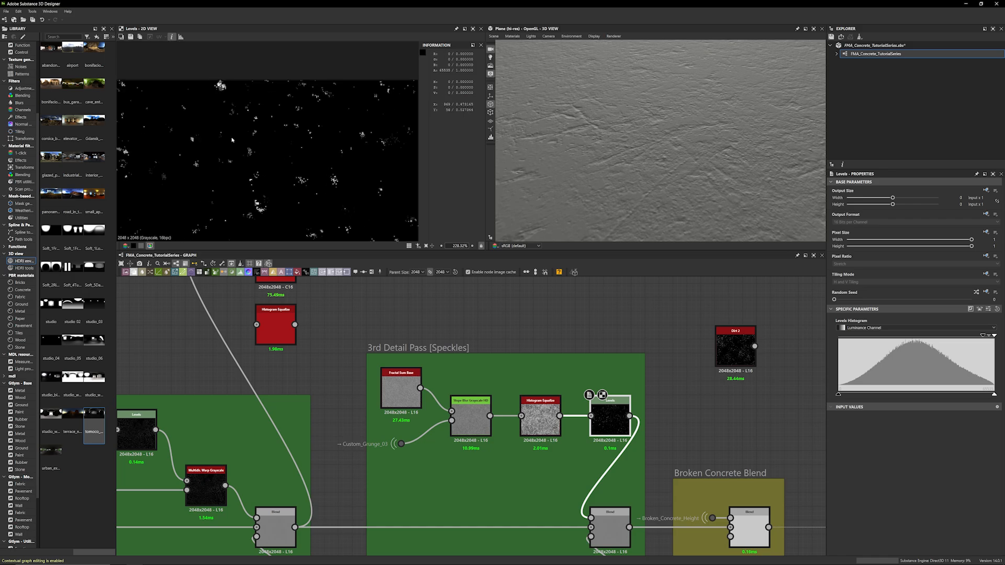
middle_drag(239, 142, 359, 65)
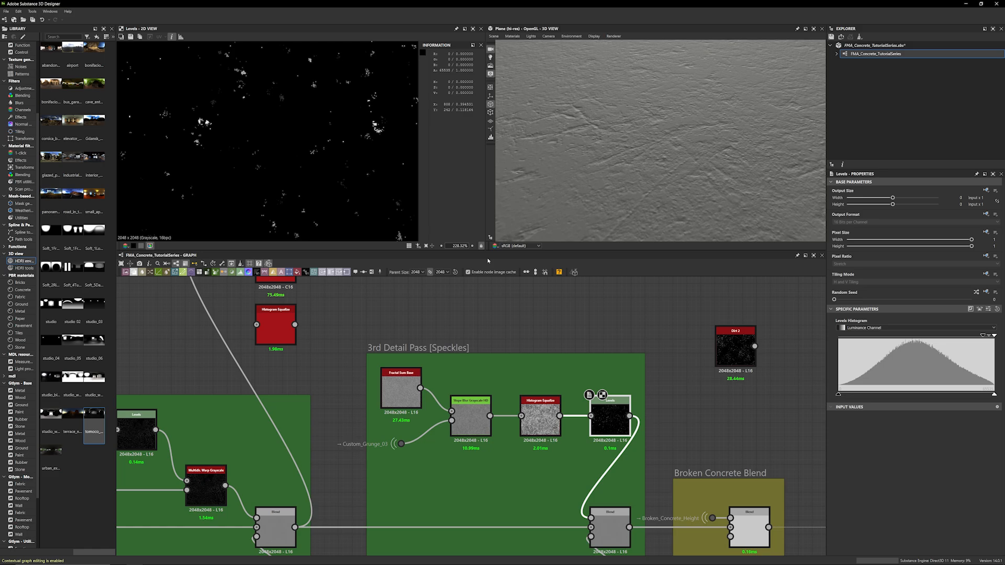
click(735, 348)
key(Delete)
Preview the Histogram Select masks of the 2nd and 3rd Detail Pass Blends and compare their coverage
middle_drag(666, 540, 629, 425)
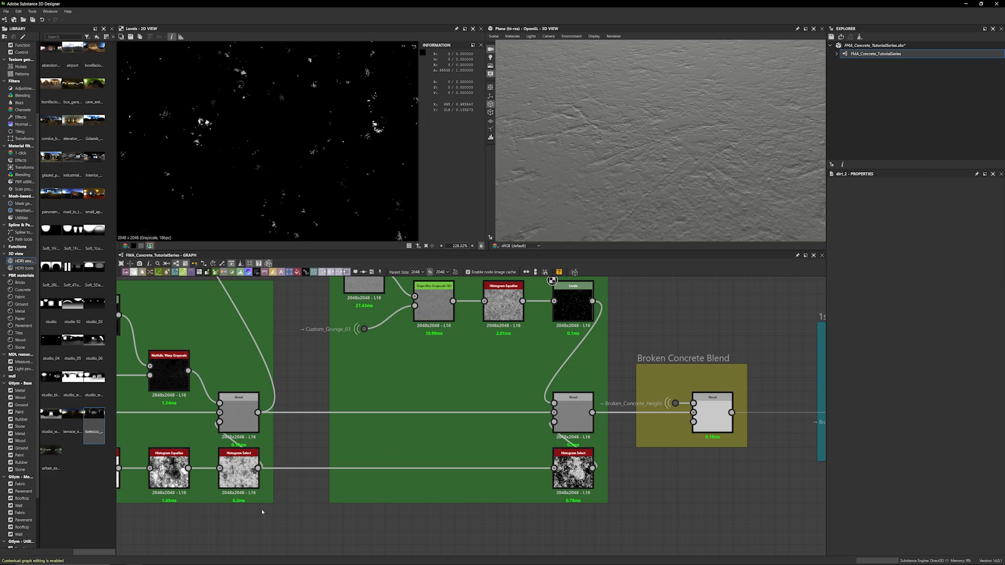
drag(309, 508, 307, 437)
click(239, 461)
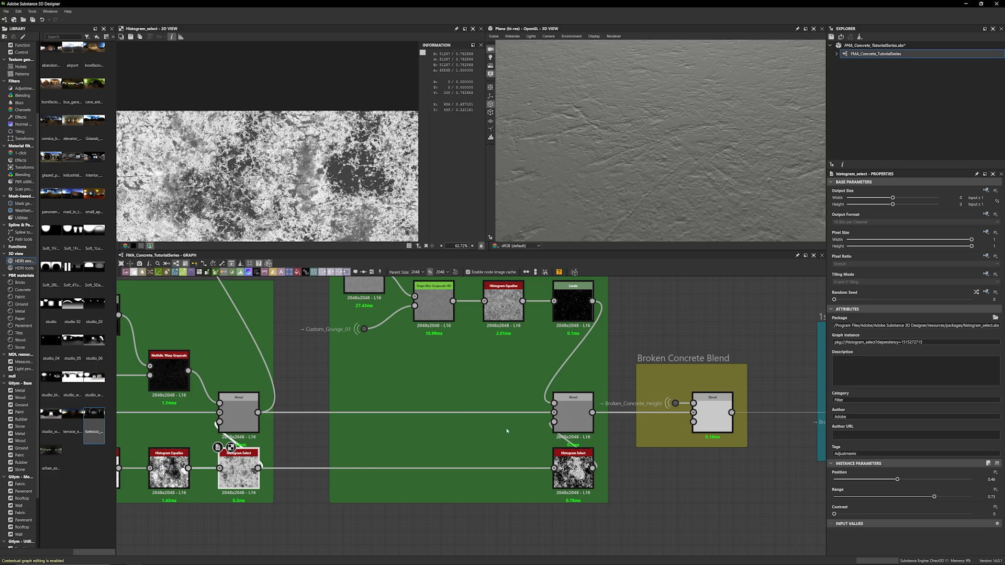
click(568, 478)
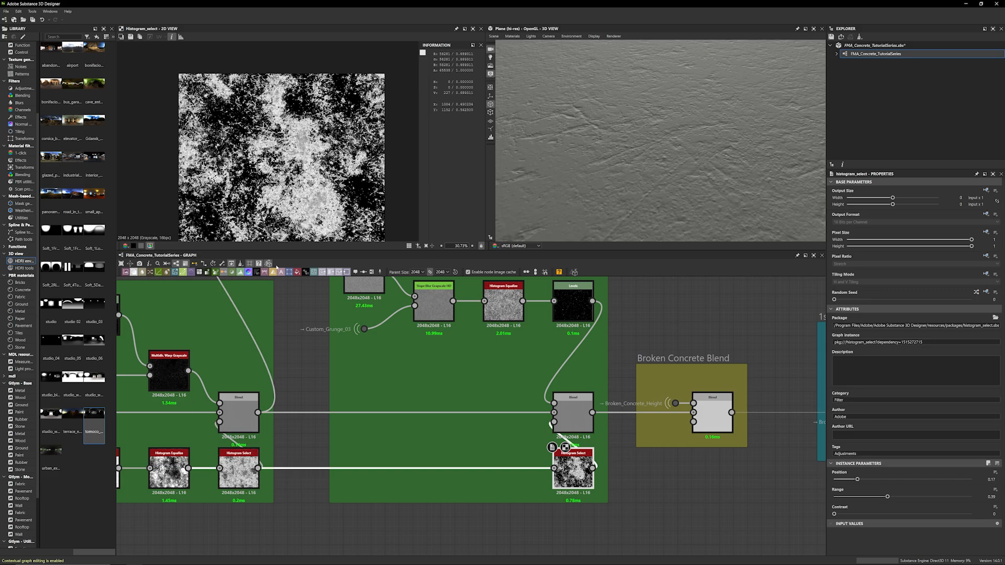
Preview the Blend output of the 3rd Detail Pass (Speckles) and inspect its height detail
click(573, 417)
scroll(309, 160, up, 5)
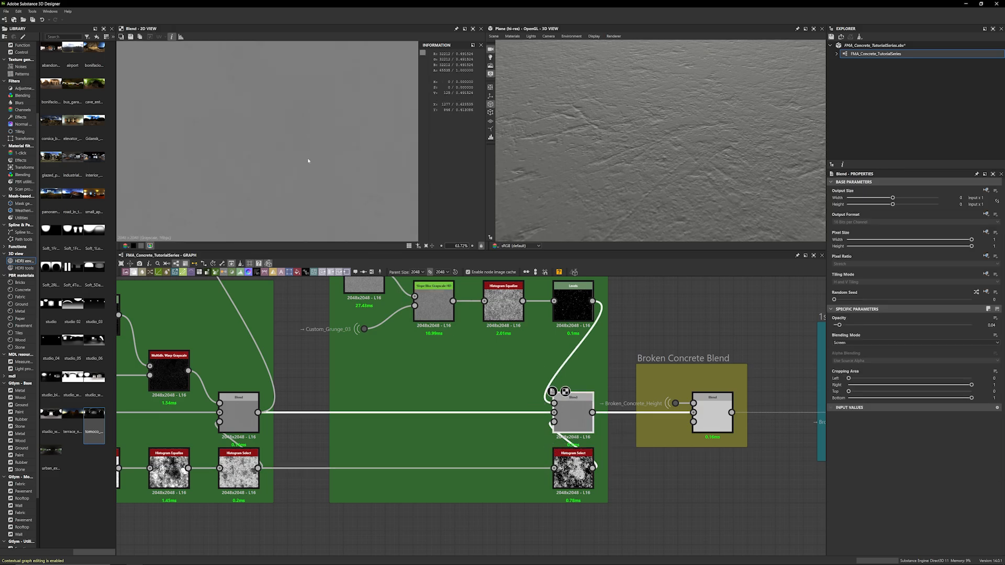
scroll(623, 352, down, 3)
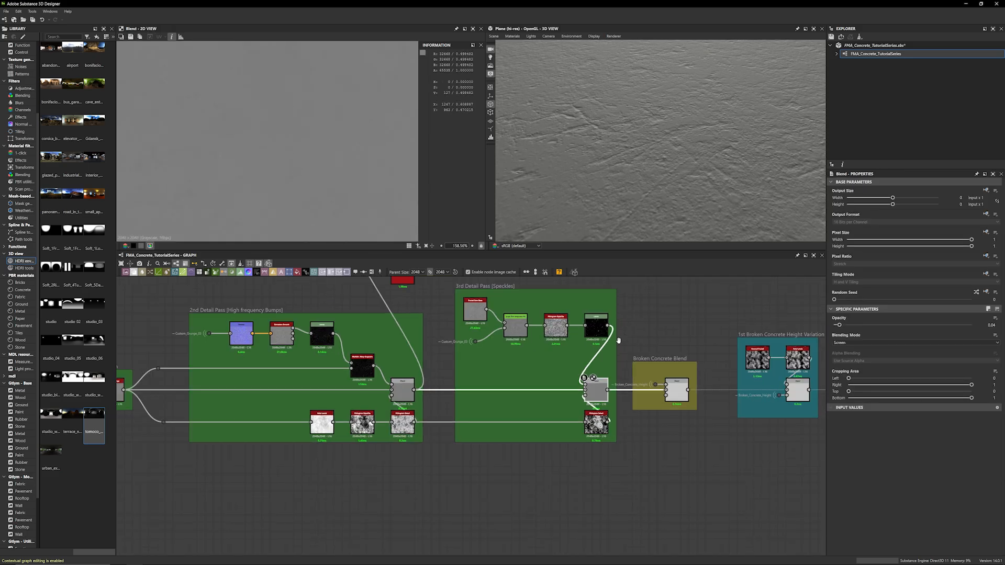
Move the Normal and Base Material preview nodes above the Broken Concrete Blend frame and feed the Normal from the 3rd Detail Pass Blend
middle_drag(672, 306, 561, 378)
drag(335, 344, 580, 306)
drag(495, 462, 562, 301)
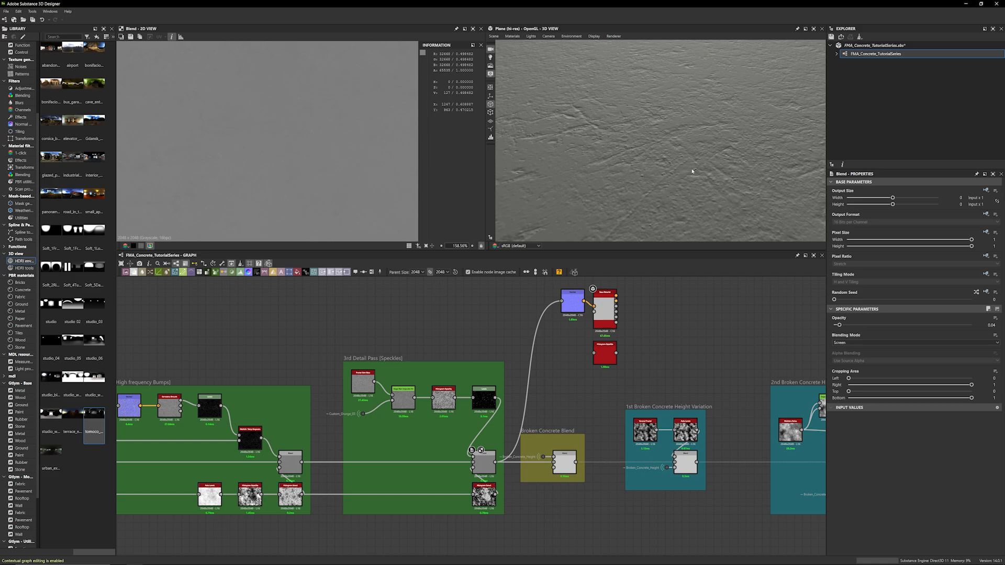
Compare the surface with and without speckles by switching the Normal node's input between the 2nd and 3rd Detail Pass Blends
scroll(692, 171, up, 10)
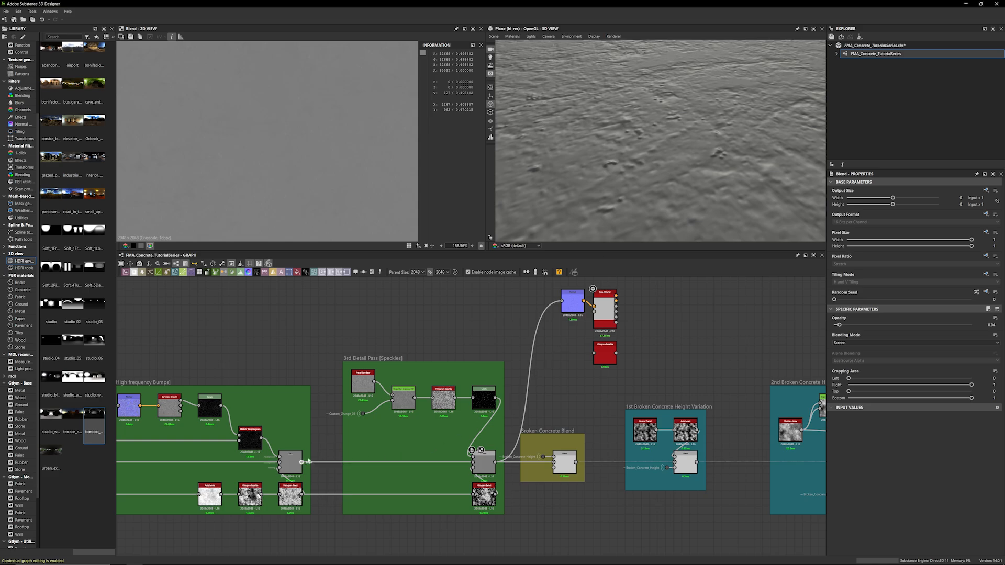
drag(301, 462, 562, 302)
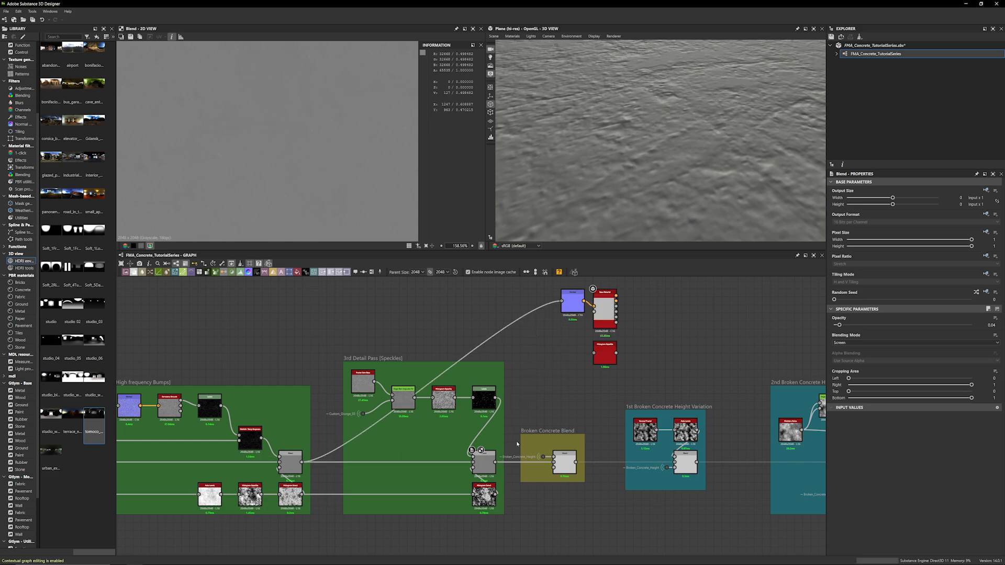
drag(495, 462, 561, 301)
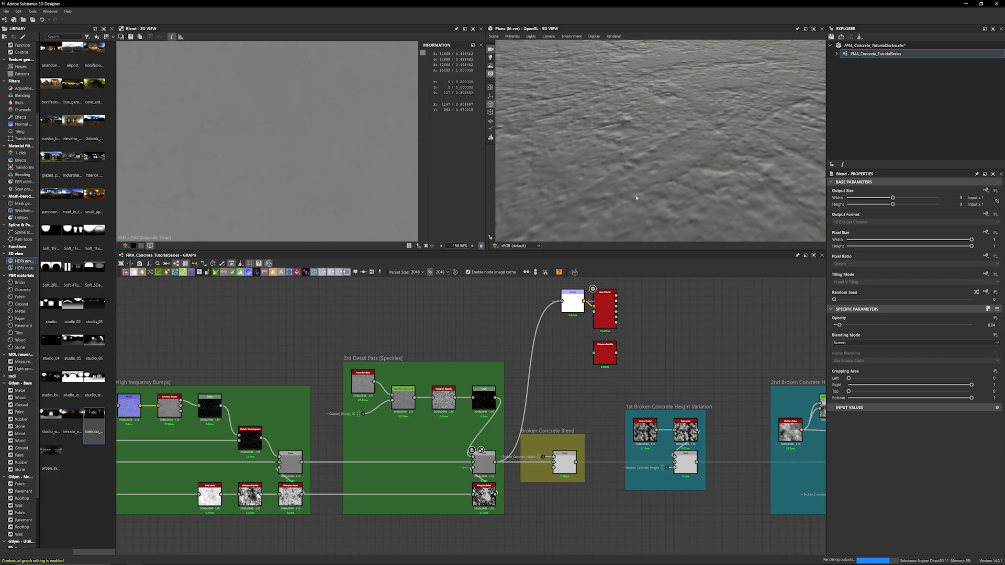
scroll(641, 190, down, 3)
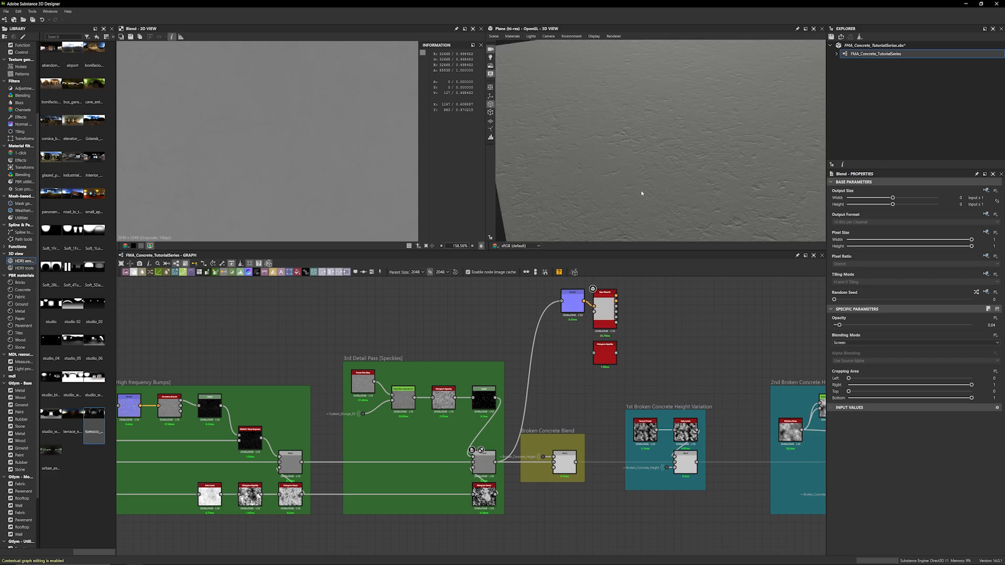
scroll(640, 194, up, 2)
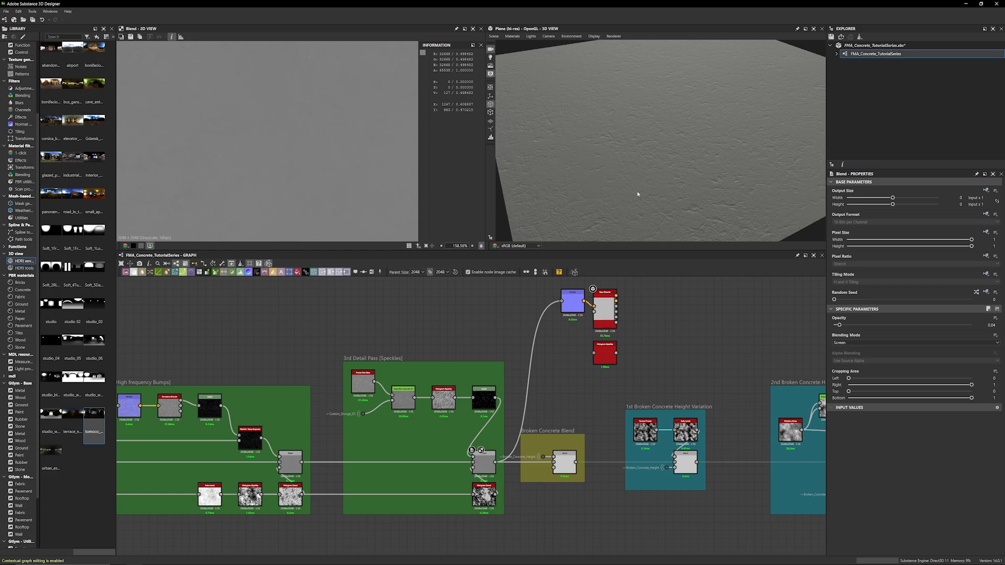
scroll(638, 194, up, 2)
scroll(557, 397, up, 3)
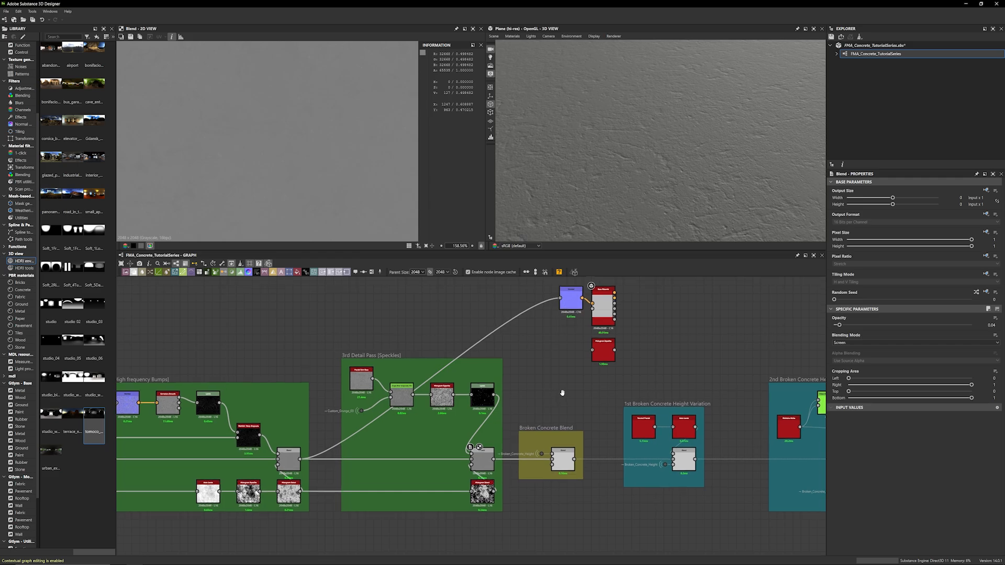
Preview the whole output of the Blend node in the Broken Concrete Blend frame
middle_drag(557, 398, 577, 347)
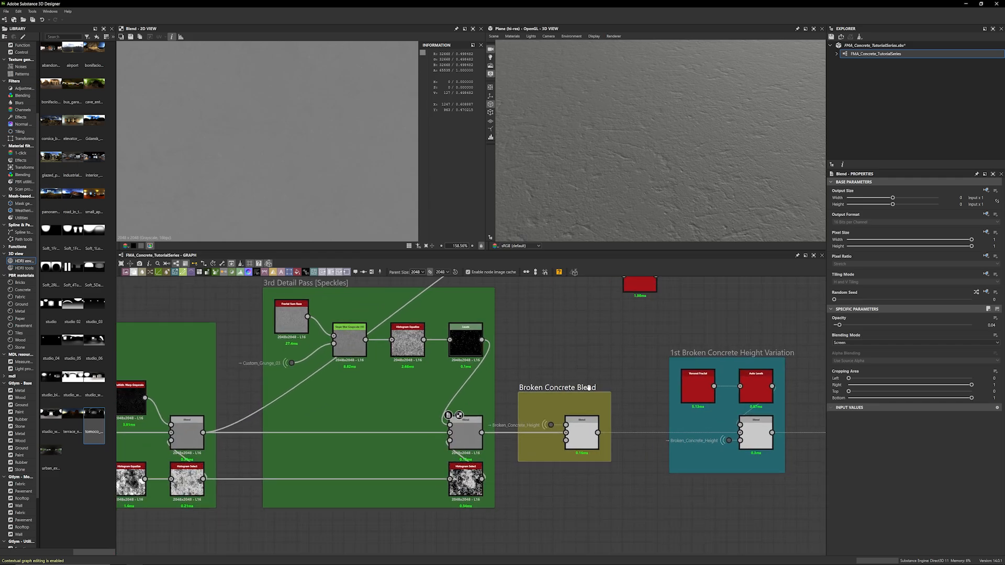
drag(510, 362, 608, 386)
double_click(582, 433)
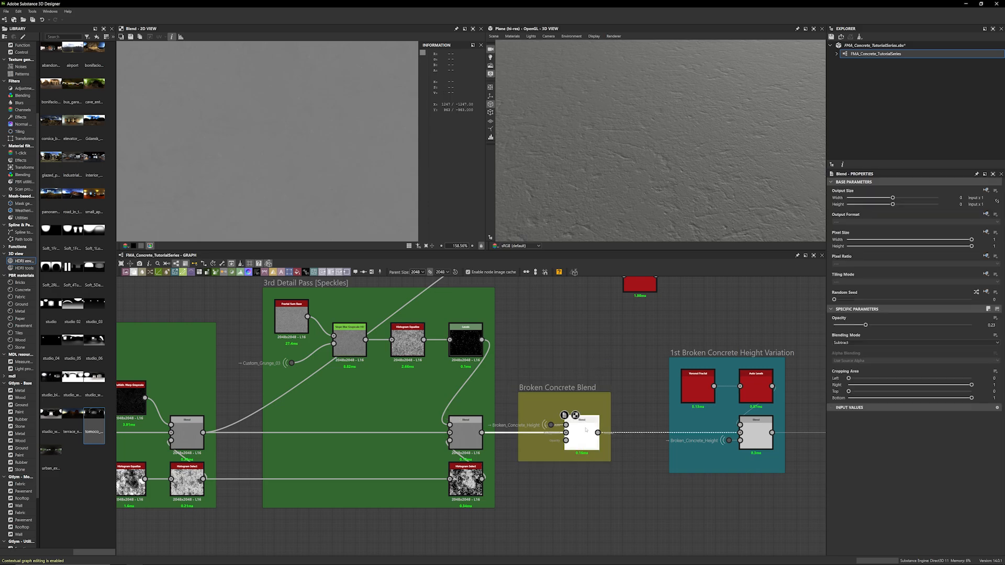
scroll(292, 174, down, 7)
key(f)
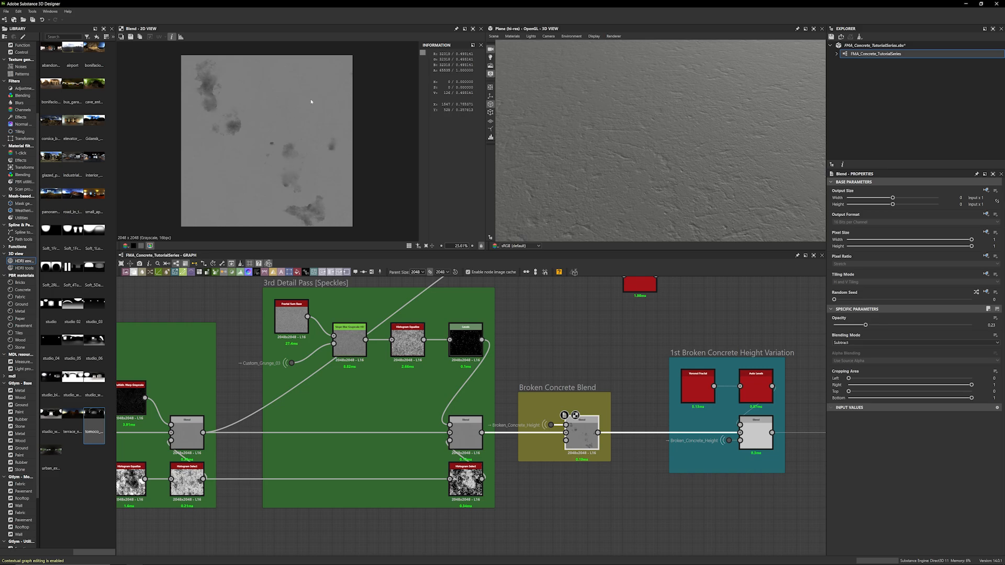
Move the Normal and Base Material preview nodes back along the graph to just above the Broken Concrete Mask & Height Generation frame
scroll(427, 303, down, 6)
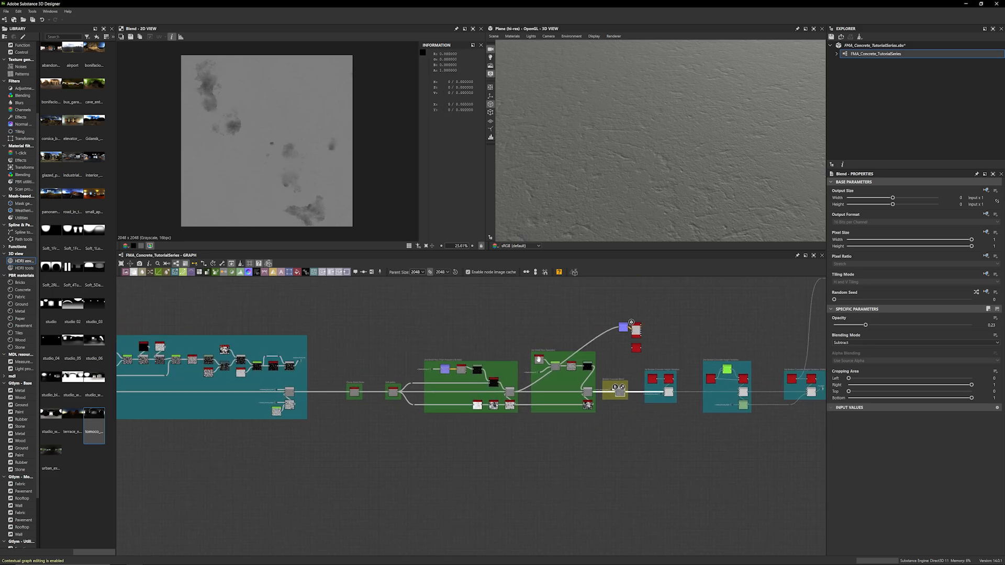
middle_drag(539, 359, 564, 374)
scroll(564, 373, down, 4)
middle_drag(387, 332, 690, 369)
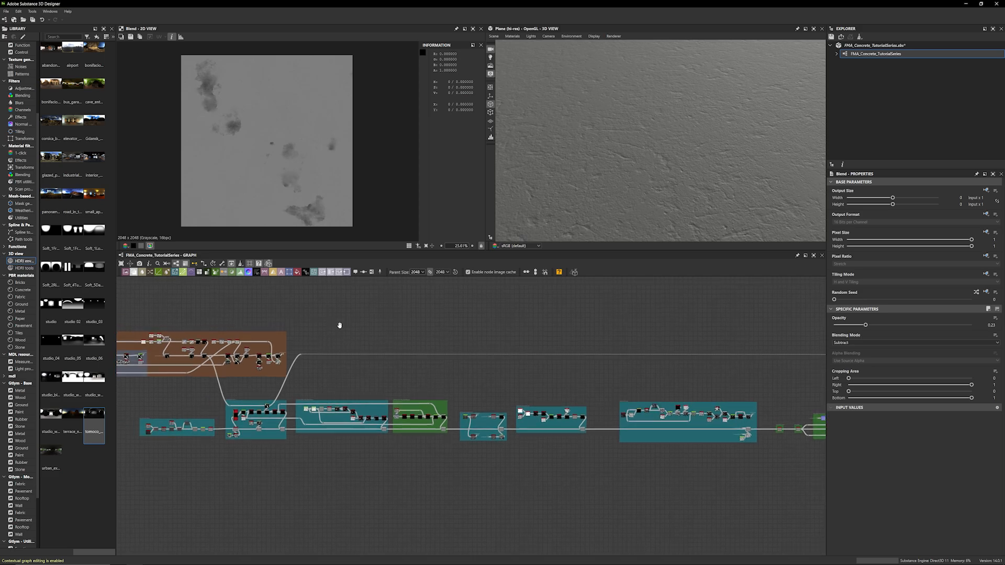
middle_drag(340, 326, 205, 339)
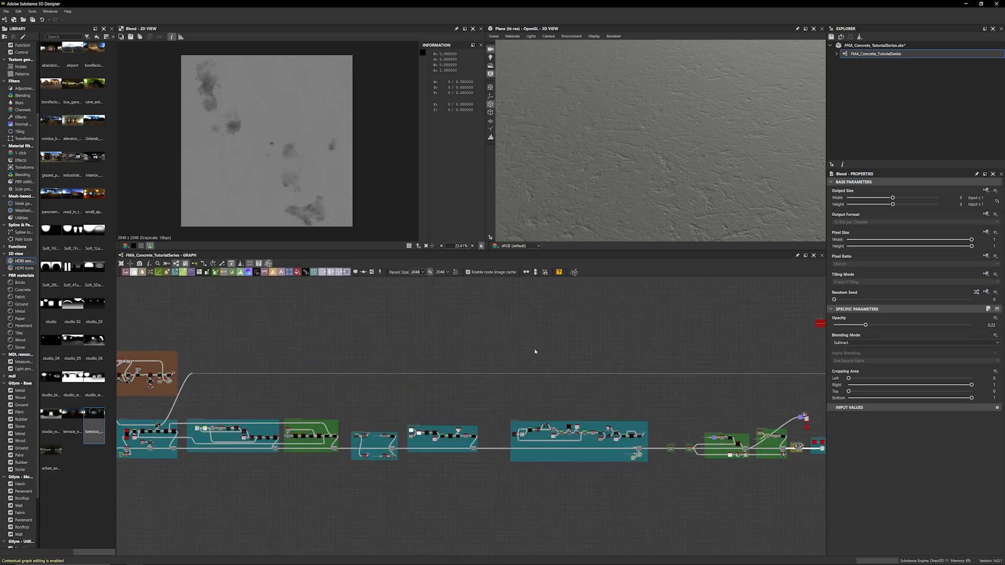
middle_drag(543, 361, 413, 354)
drag(661, 408, 194, 317)
middle_drag(274, 335, 651, 375)
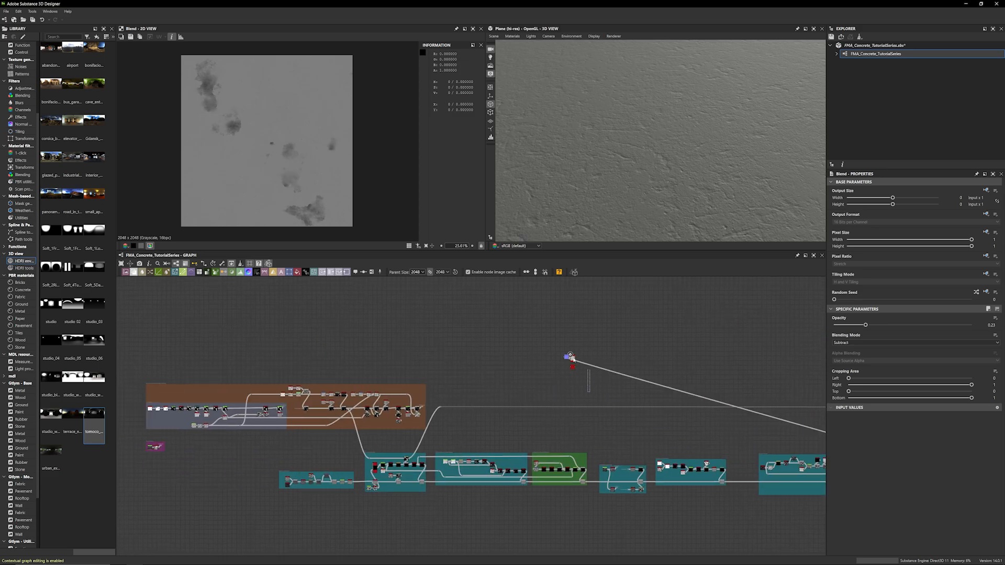
drag(564, 355, 313, 361)
click(212, 372)
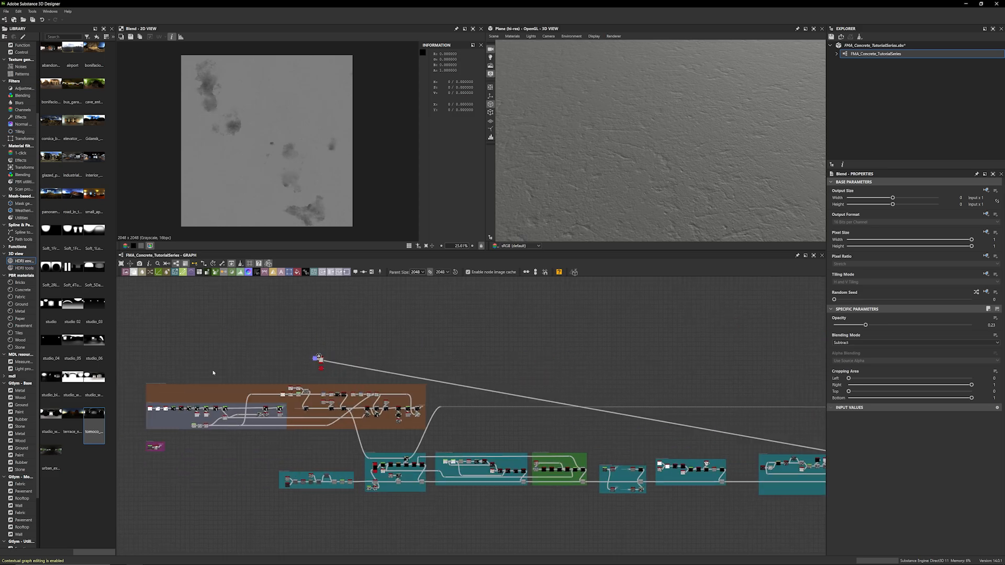
Examine the node chain in the Base Broken Concrete Mask frame and the current surface on the plane
scroll(356, 350, up, 6)
middle_drag(192, 379, 317, 305)
scroll(217, 324, up, 2)
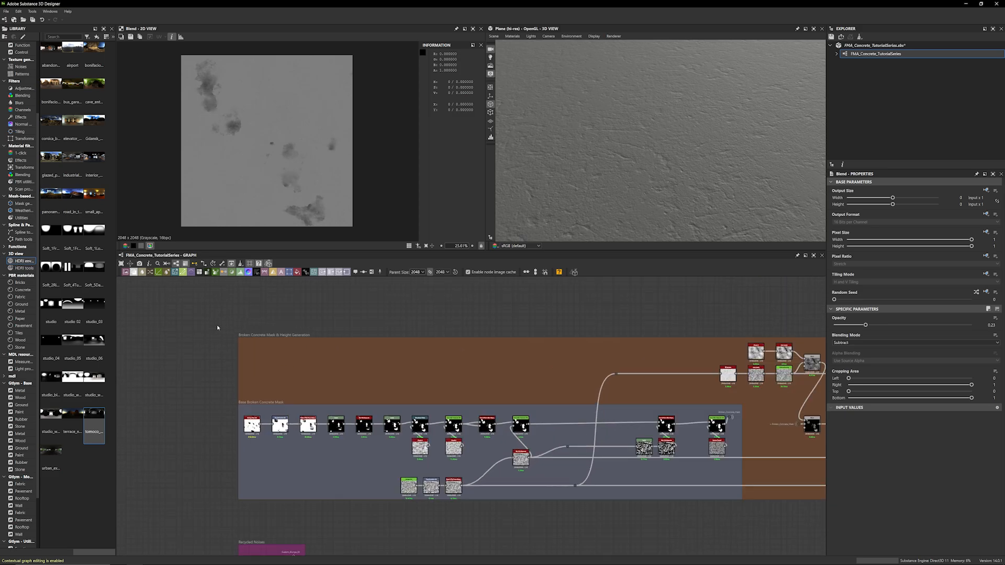
middle_drag(201, 327, 159, 312)
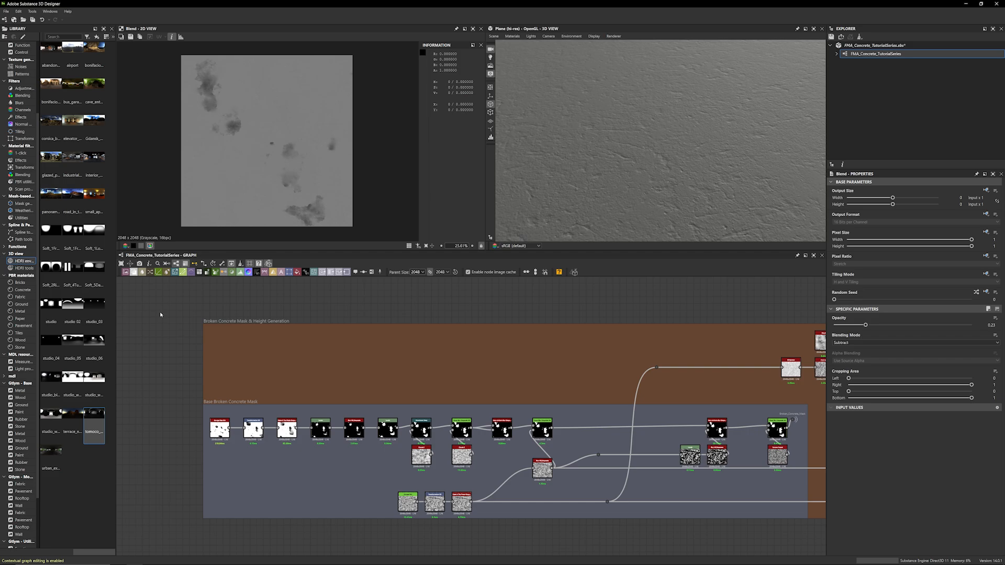
scroll(151, 464, up, 3)
middle_drag(163, 496, 70, 461)
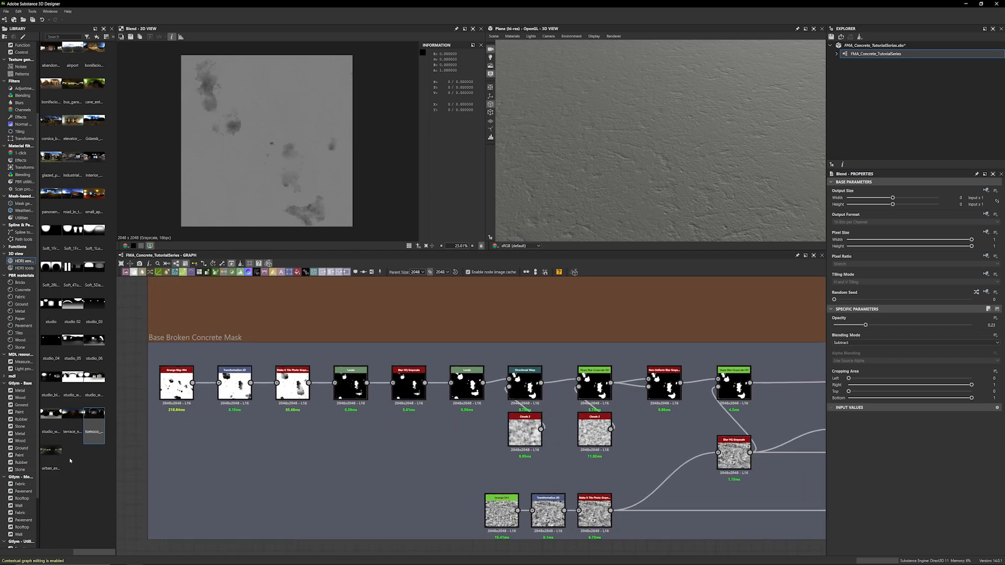
scroll(186, 441, down, 1)
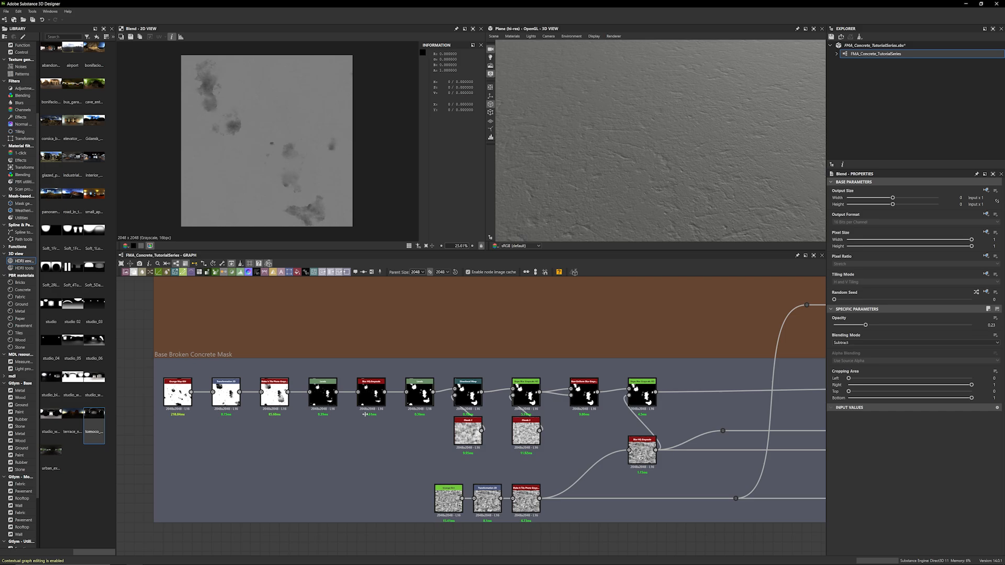
scroll(705, 140, down, 5)
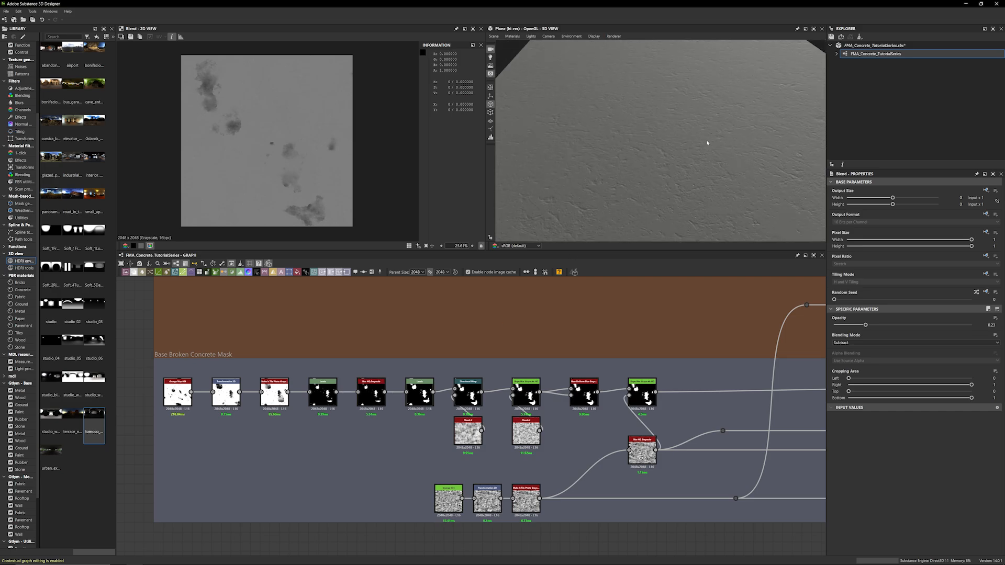
scroll(709, 165, up, 5)
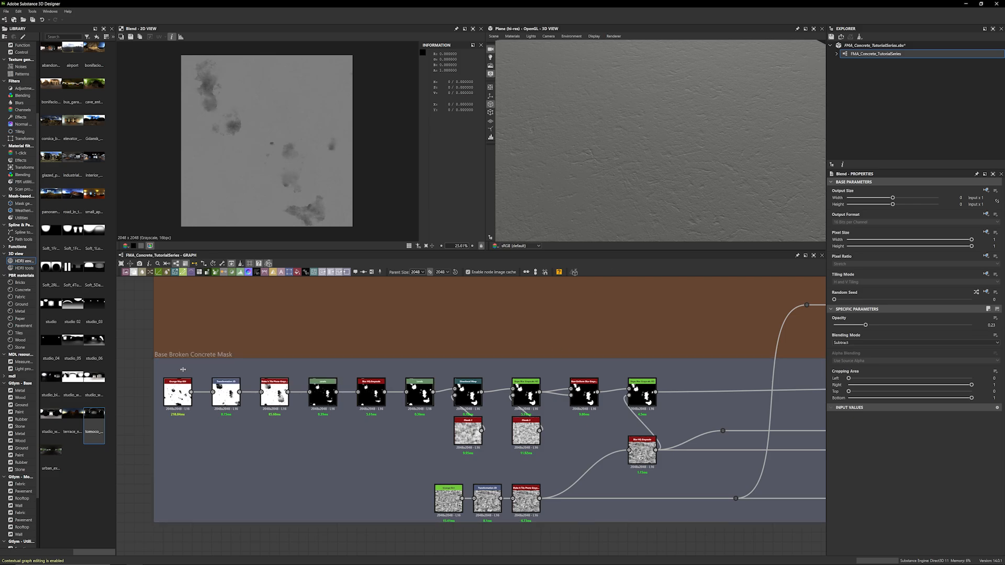
scroll(151, 373, down, 4)
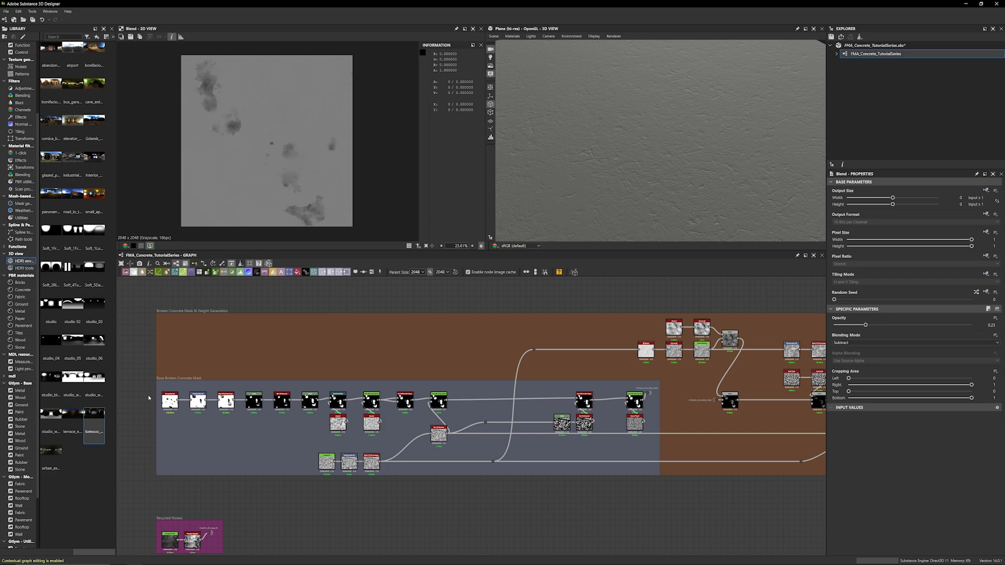
scroll(145, 434, up, 5)
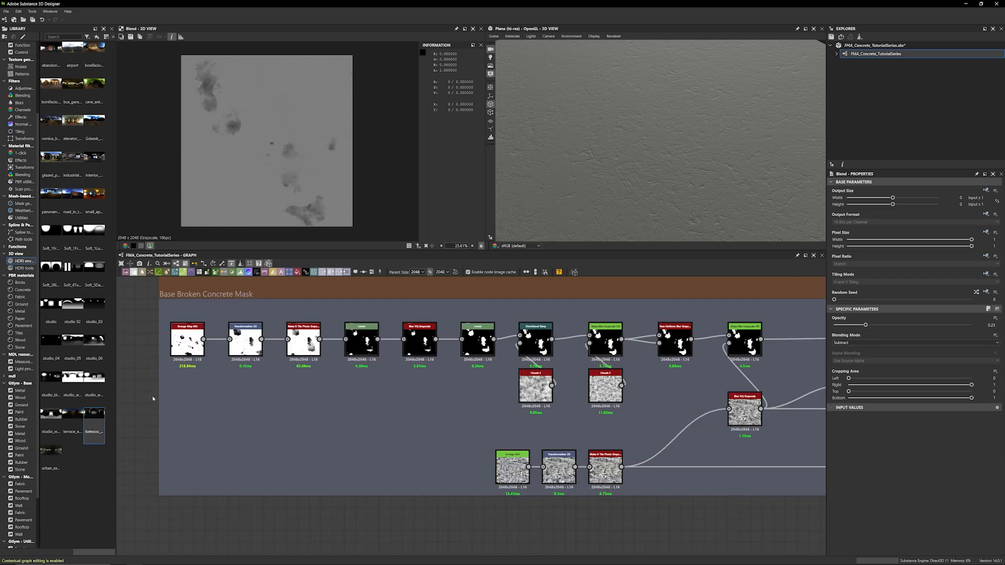
scroll(127, 339, up, 1)
Preview the Grunge Map 004 node that starts the Base Broken Concrete Mask and inspect its dark blotches up close
double_click(241, 339)
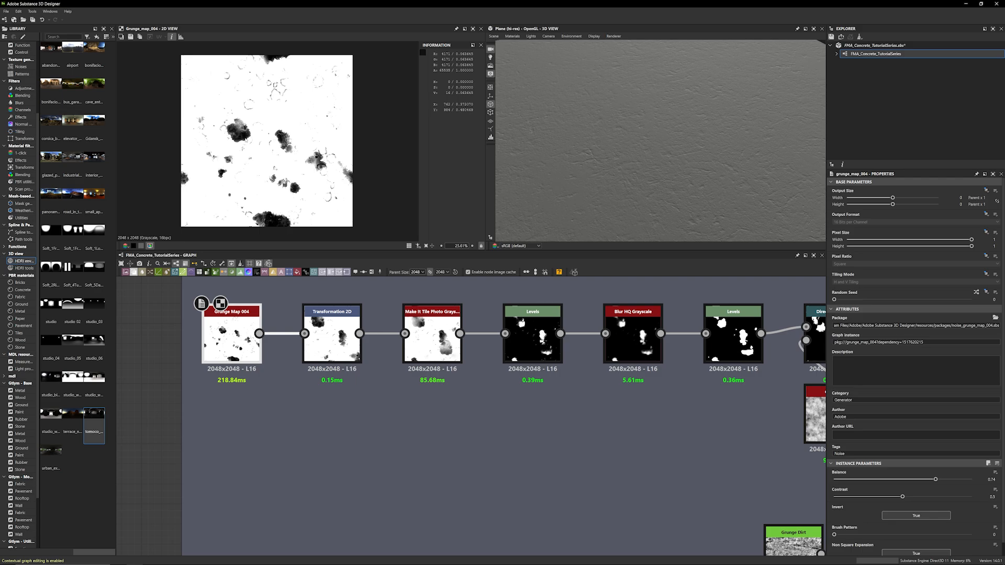
scroll(245, 140, up, 3)
scroll(244, 139, up, 2)
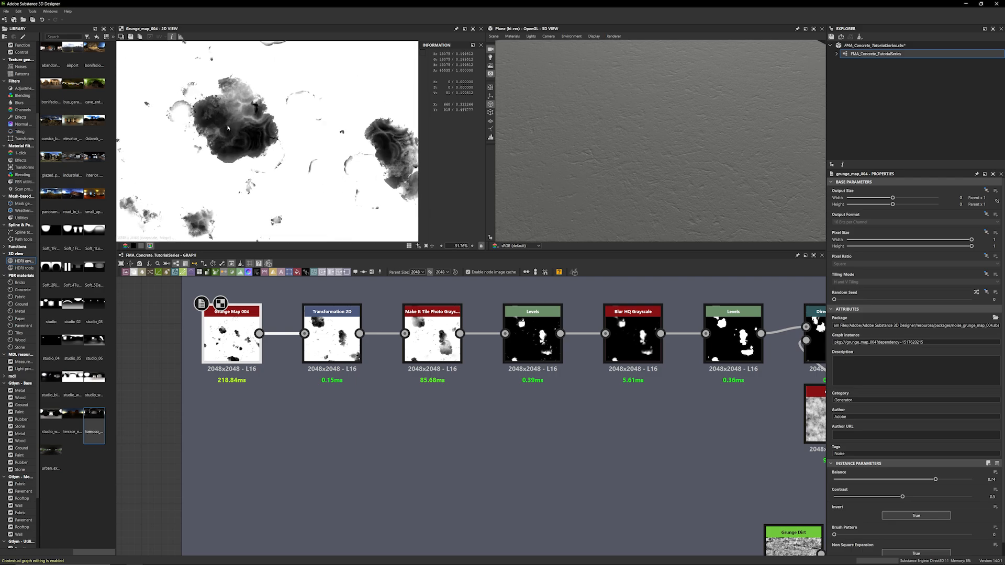
scroll(242, 112, down, 2)
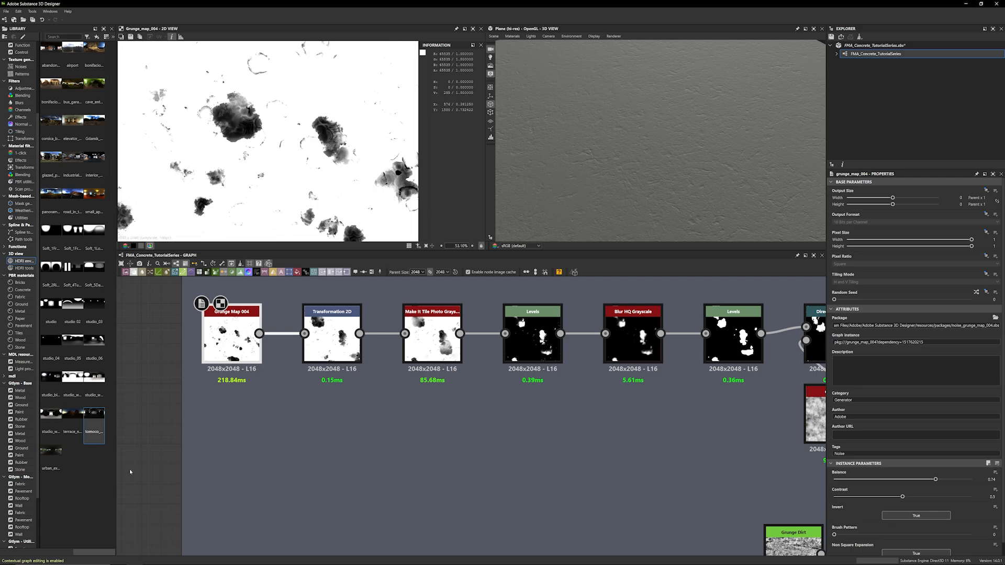
Add a default Grunge Map 004 node below the original, inspect its pattern, and delete the added node
key(space)
text(grunge )
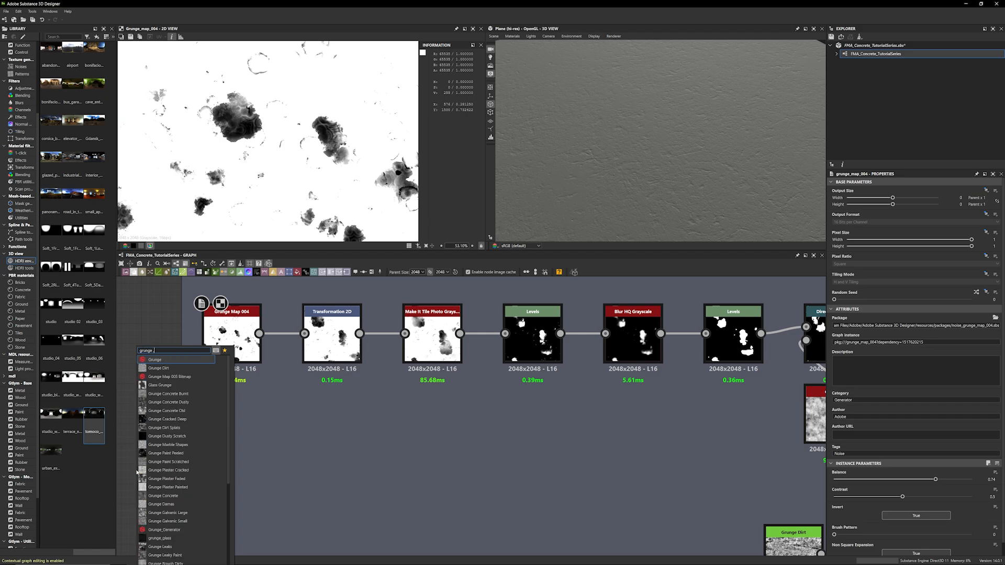
text(map)
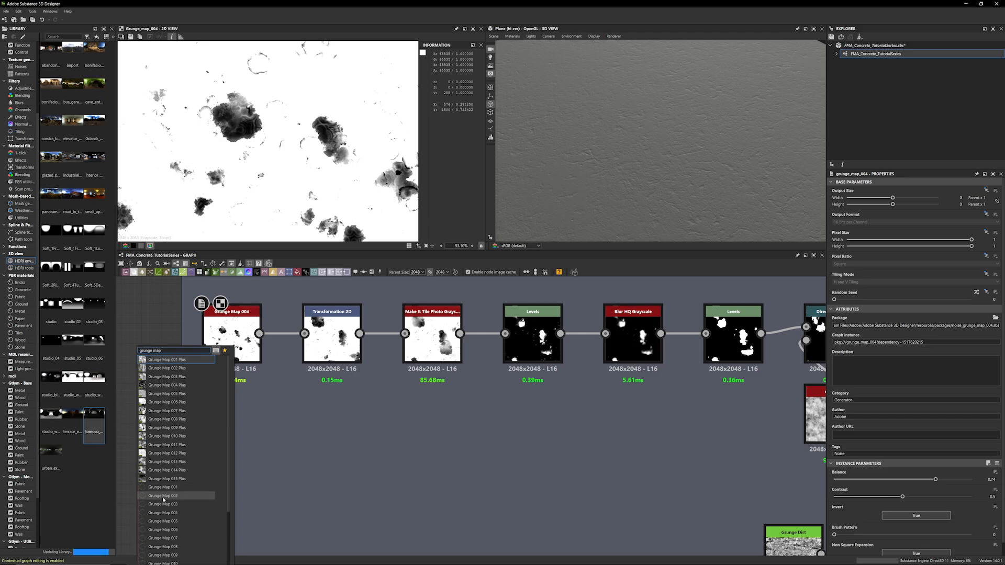
click(166, 488)
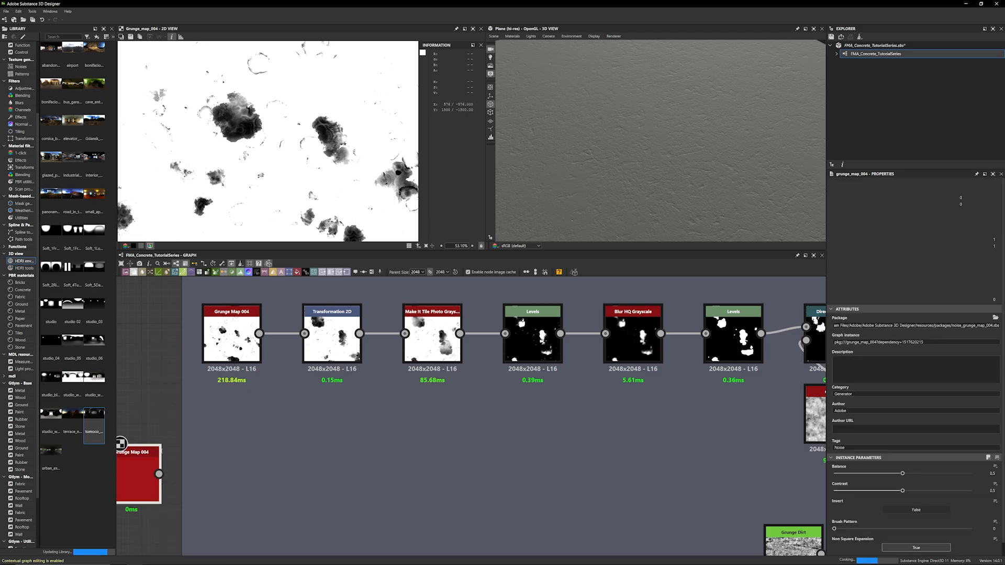
drag(145, 454, 234, 459)
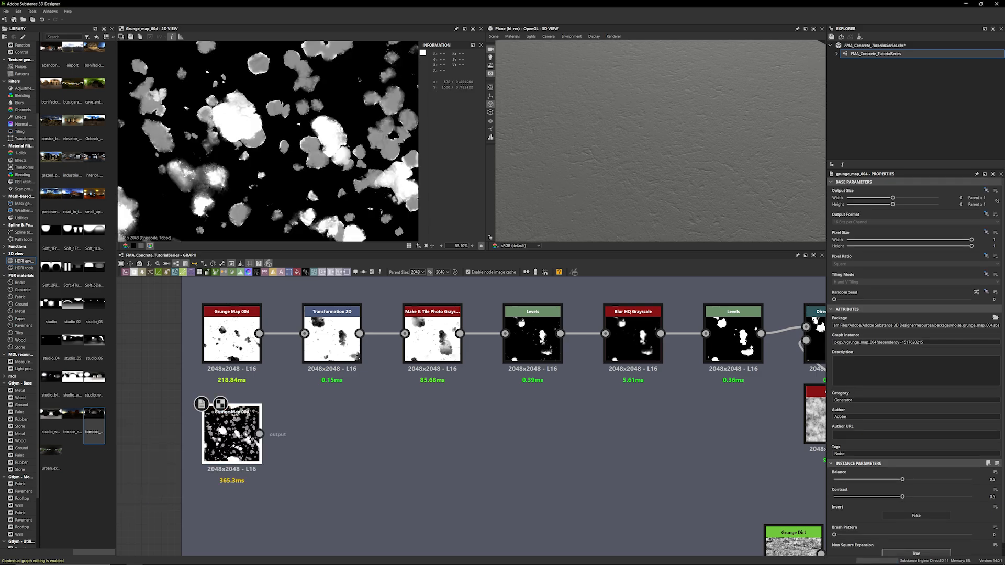
scroll(299, 151, down, 5)
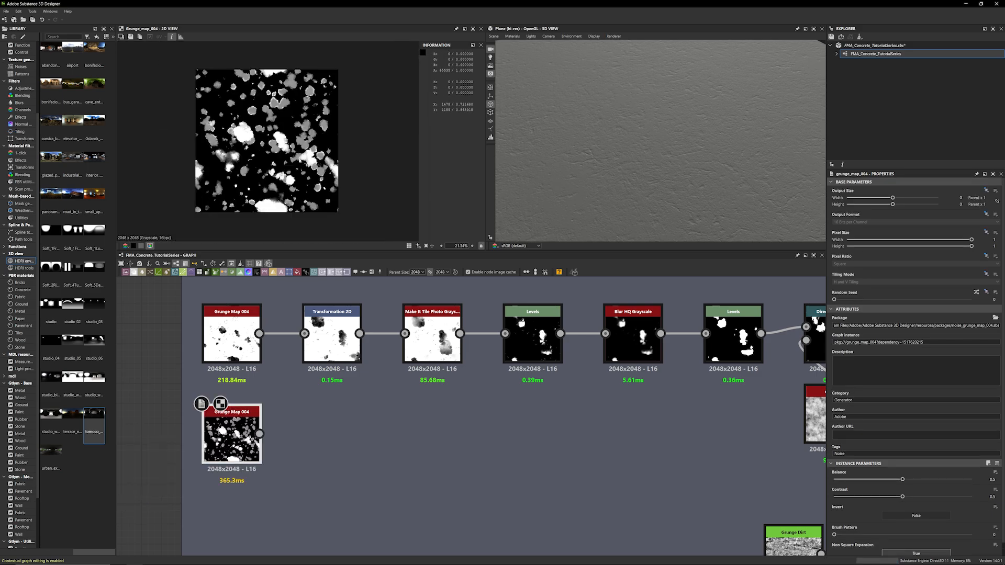
key(Delete)
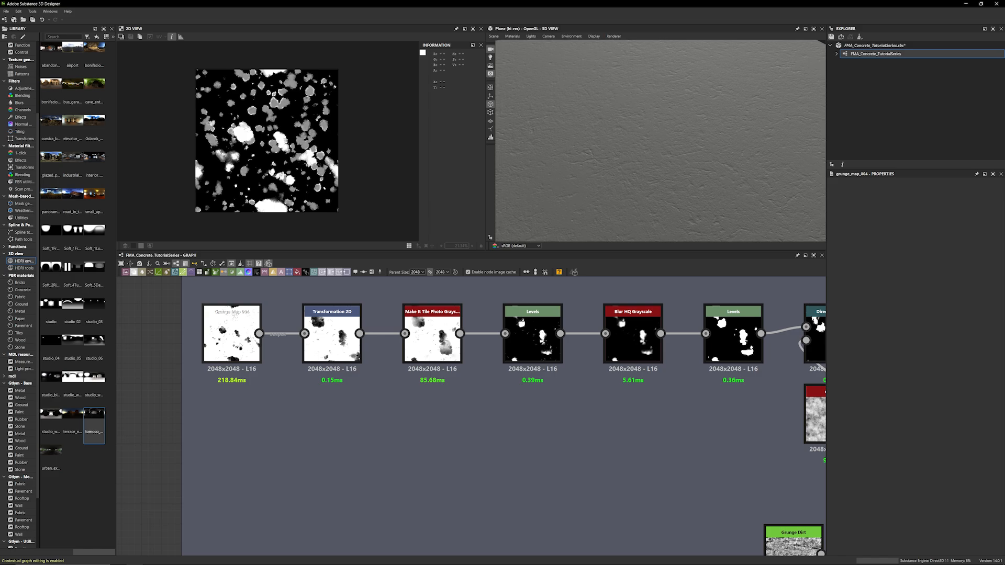
Inspect the Balance and Invert parameters of the Grunge Map 004 node in the Base Broken Concrete Mask
click(231, 324)
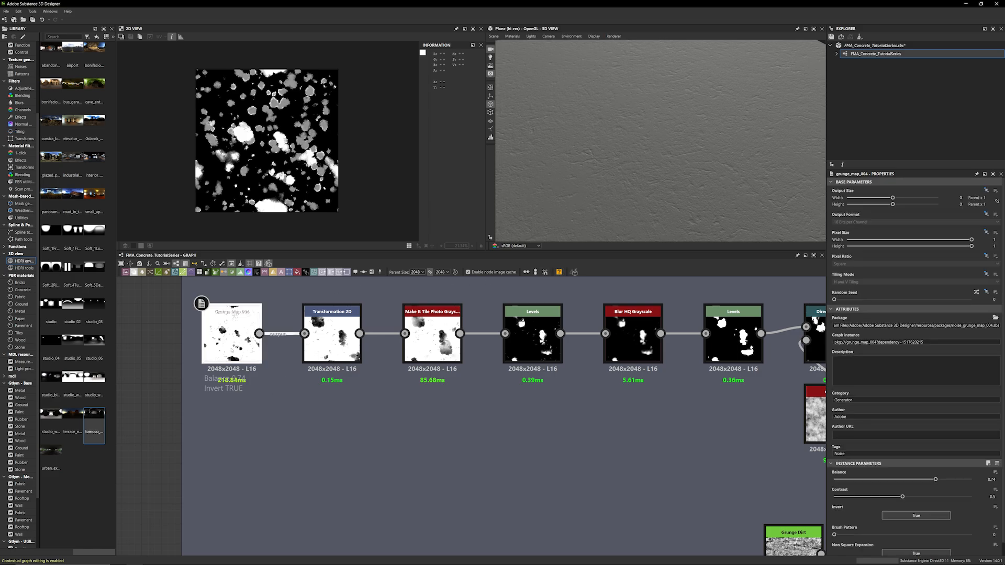
scroll(174, 412, up, 1)
scroll(174, 412, up, 1)
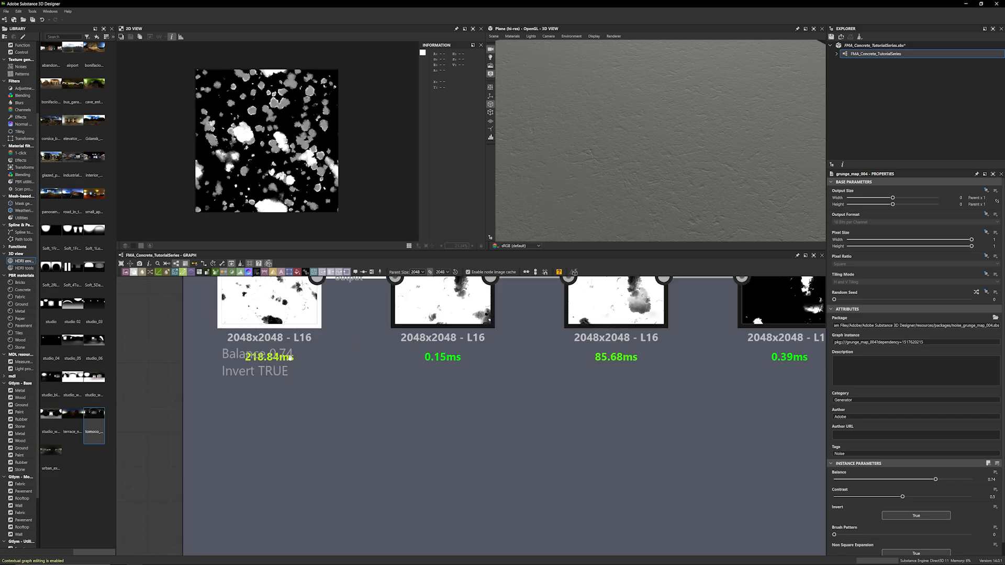
scroll(869, 501, down, 1)
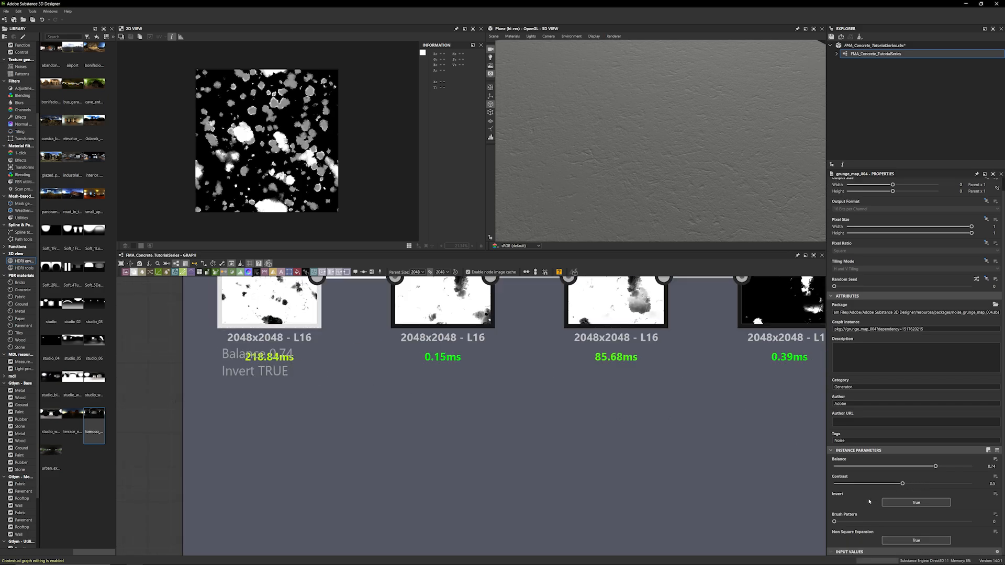
scroll(141, 413, down, 3)
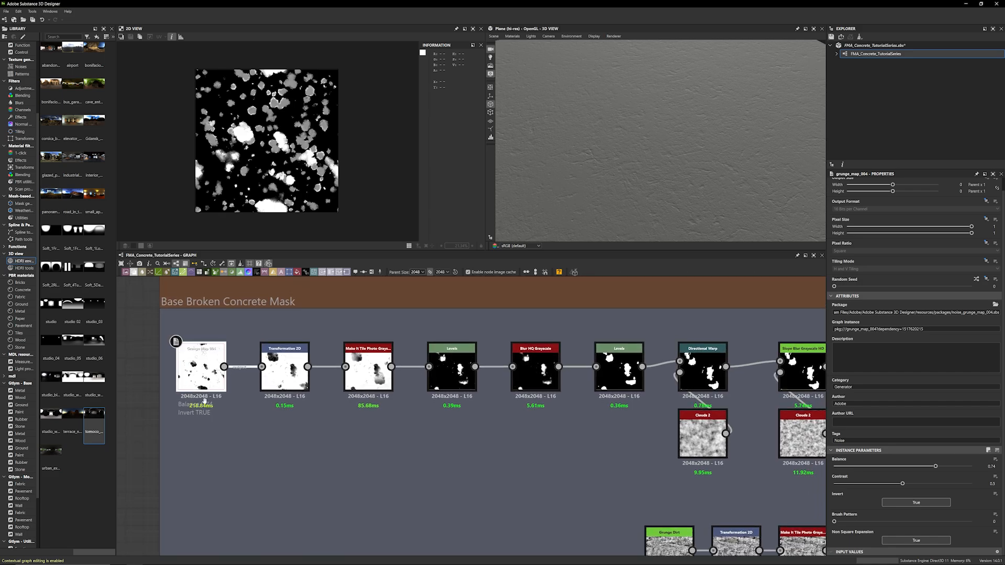
scroll(244, 404, down, 1)
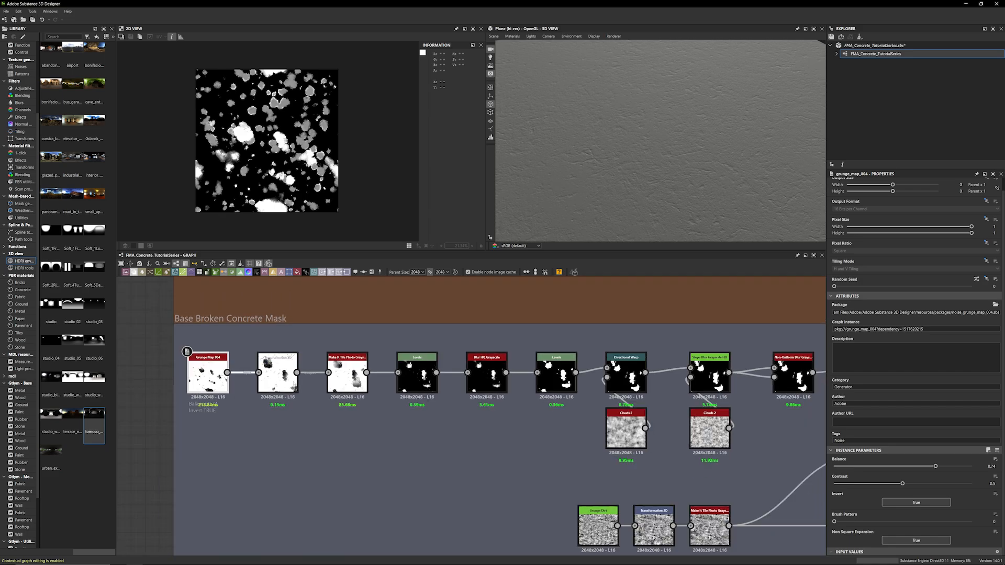
Preview the Transformation 2D node, examine its full transform frame, and look over the whole plane
double_click(277, 372)
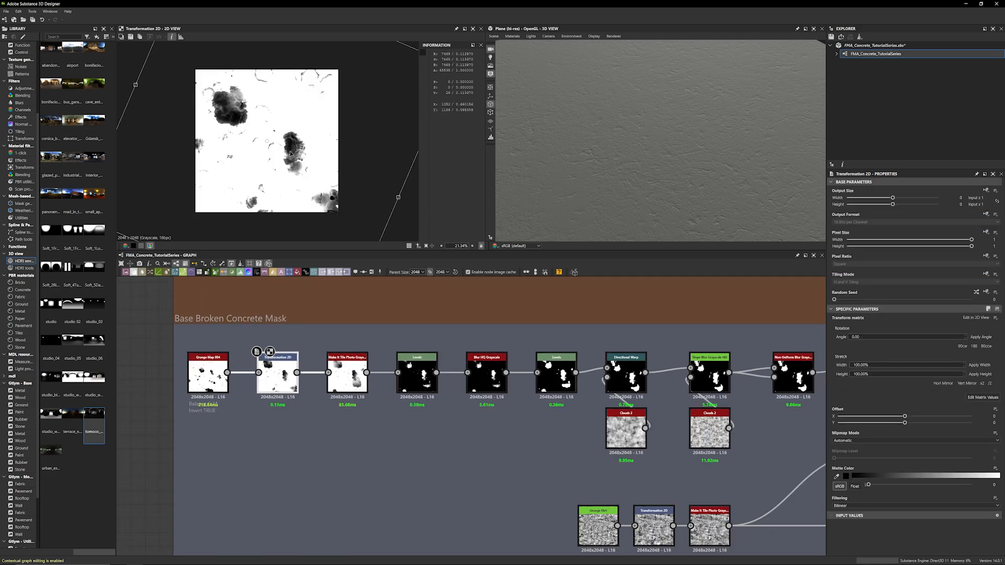
scroll(341, 135, down, 2)
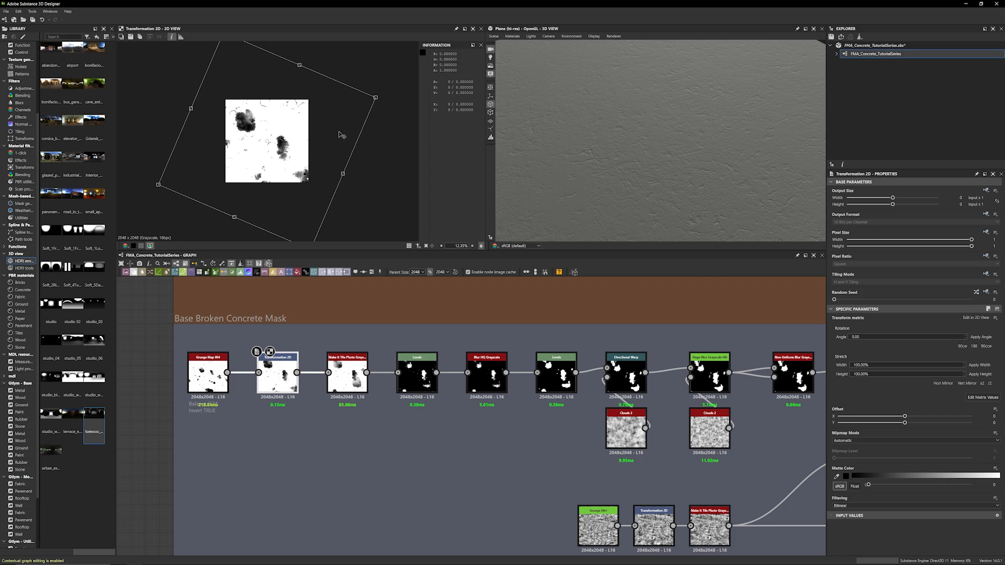
scroll(634, 136, down, 4)
drag(634, 137, 600, 115)
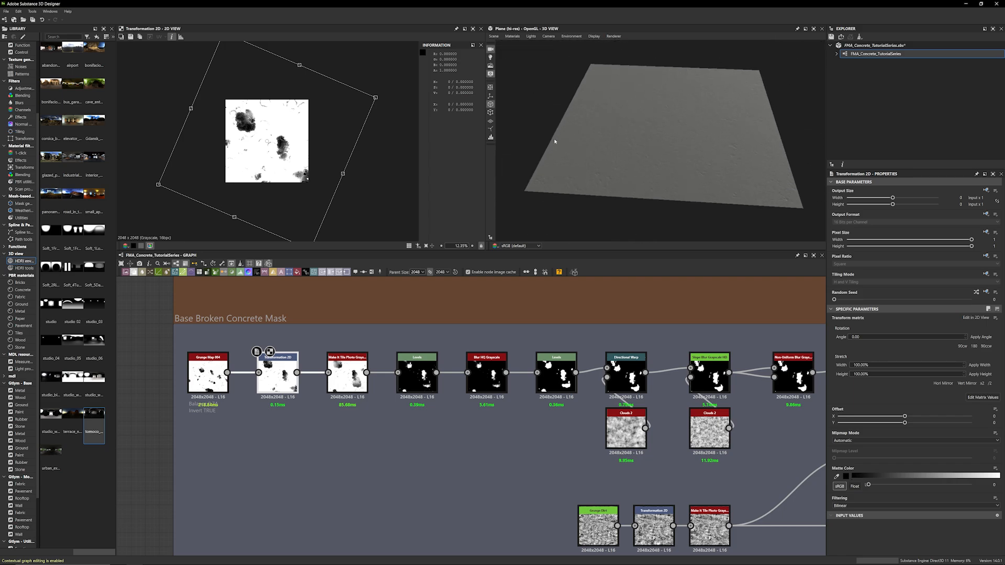
drag(788, 96, 765, 115)
scroll(698, 119, up, 3)
drag(697, 119, 717, 105)
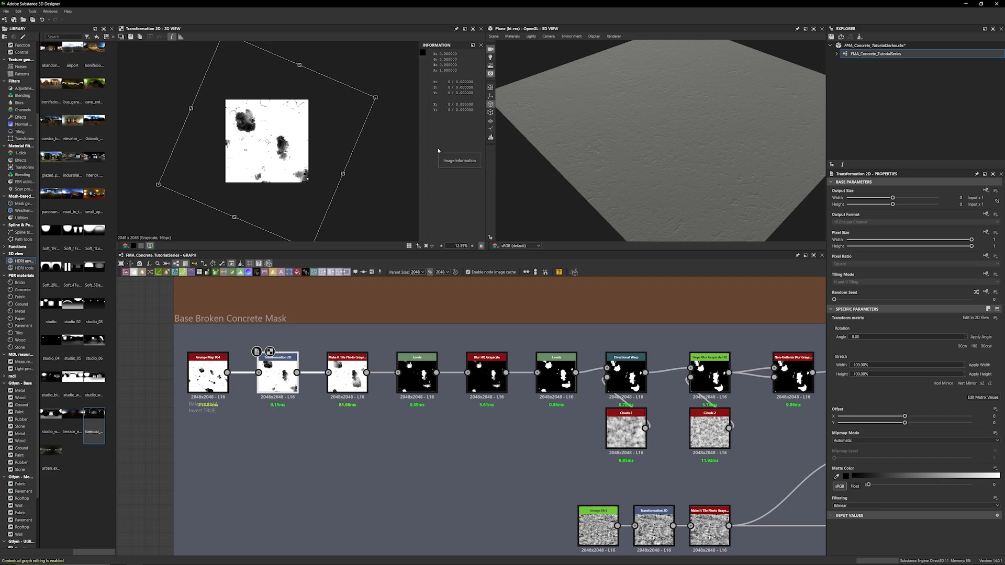
Compare the Grunge Map 004 output with the Transformation 2D output and check the transformed pattern for tiling seams
double_click(208, 375)
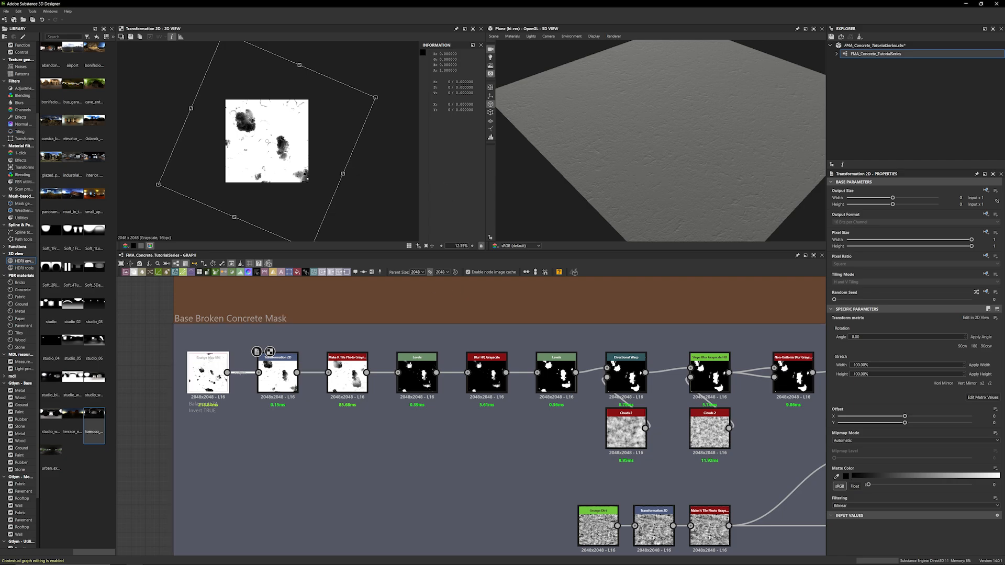
scroll(280, 186, up, 3)
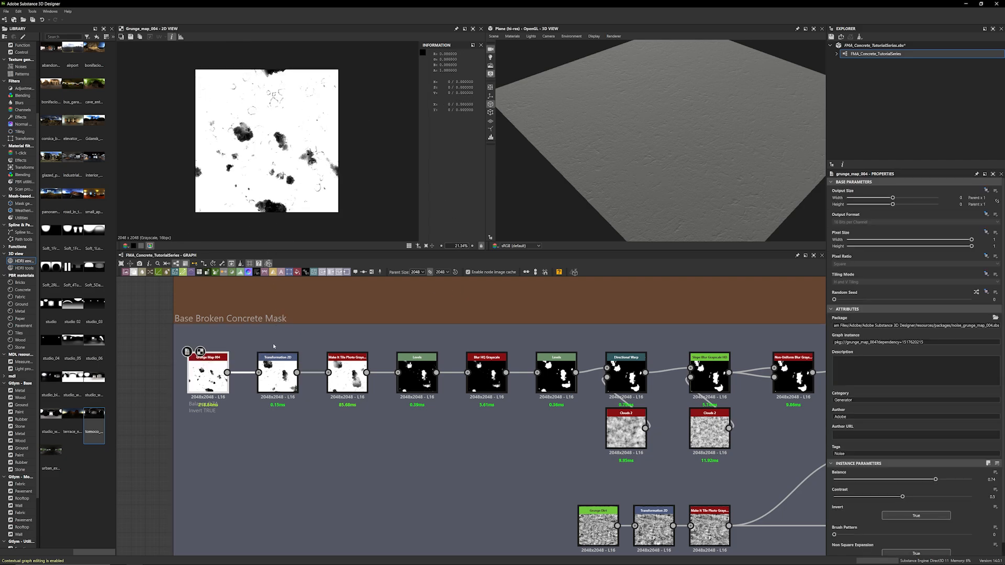
double_click(276, 363)
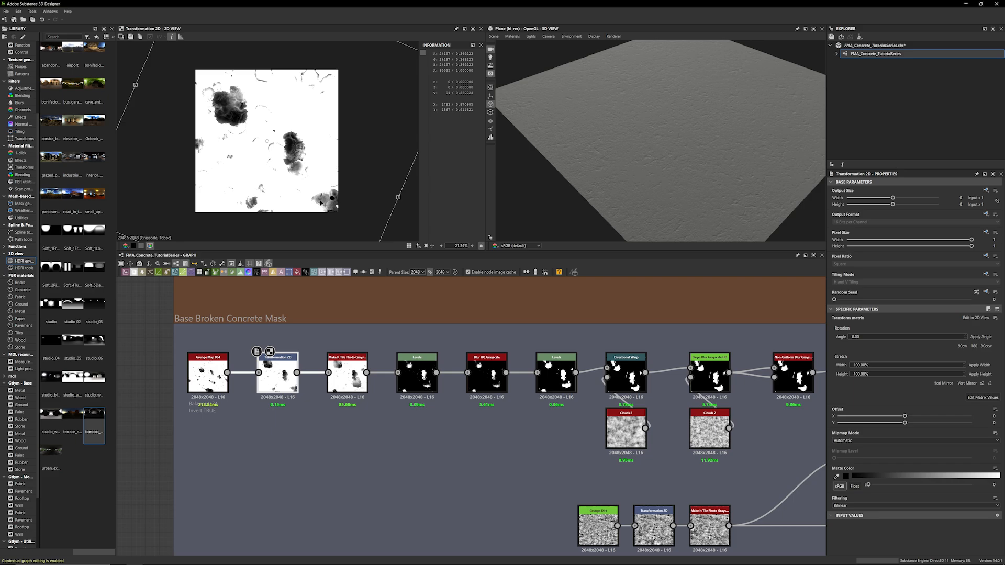
key(space)
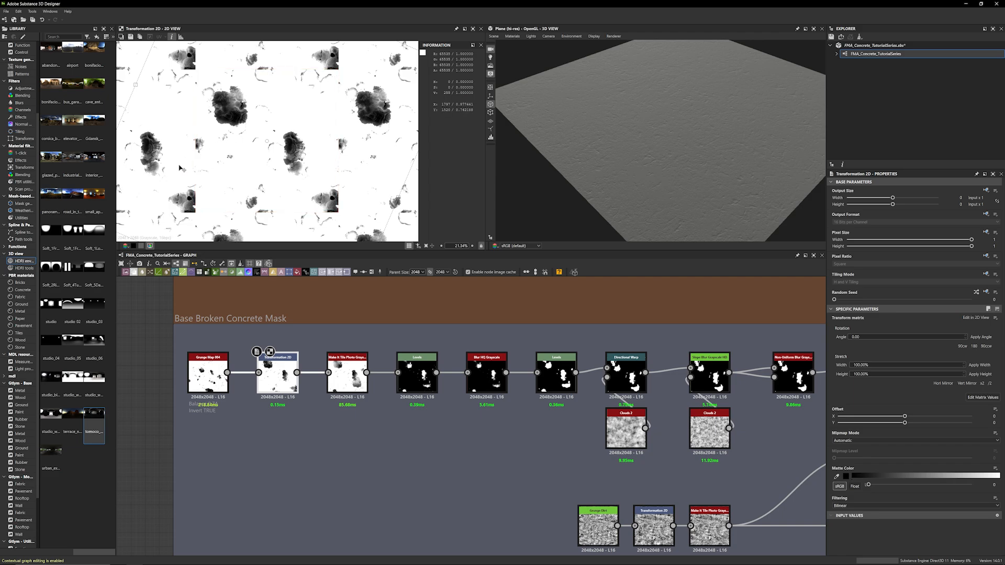
key(space)
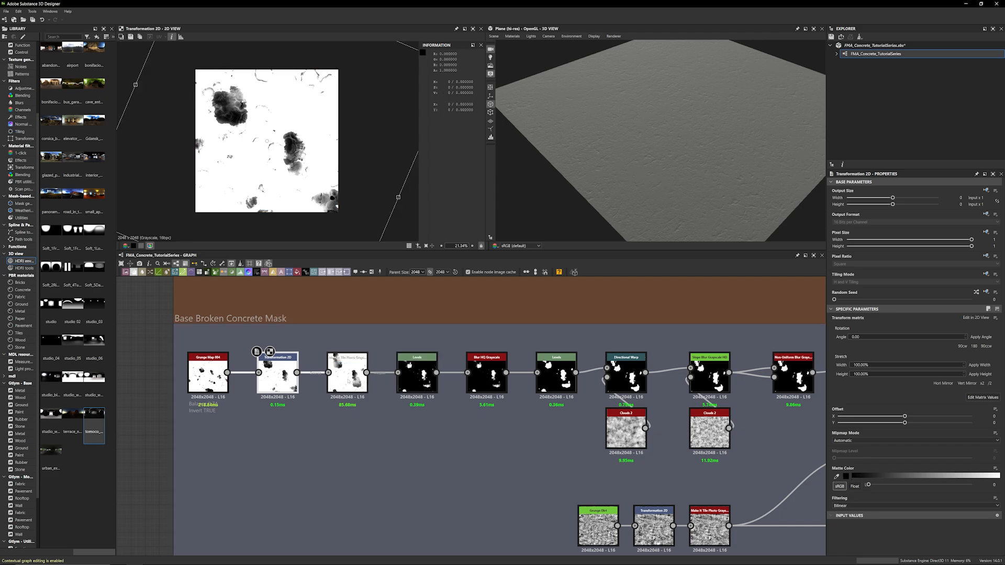
Preview the Make It Tile Photo Grayscale node and check its pattern in tiled display before returning to a single tile
double_click(349, 376)
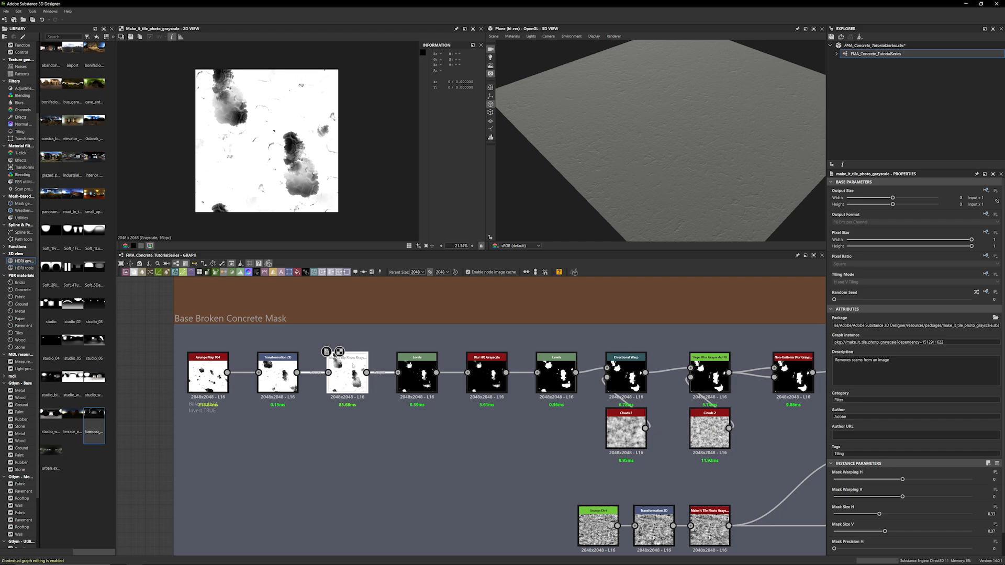
key(space)
scroll(333, 190, down, 1)
scroll(334, 190, down, 6)
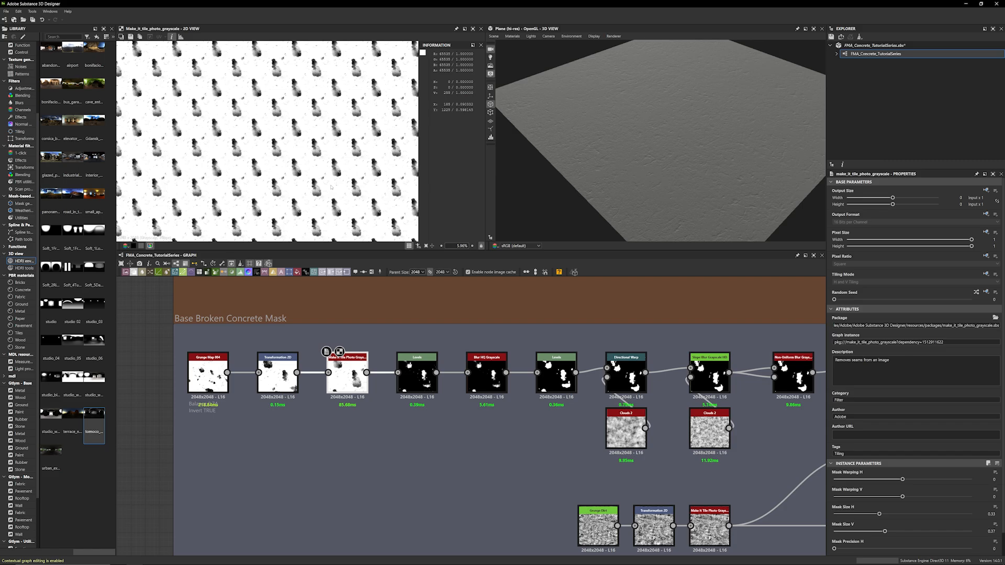
scroll(262, 164, up, 5)
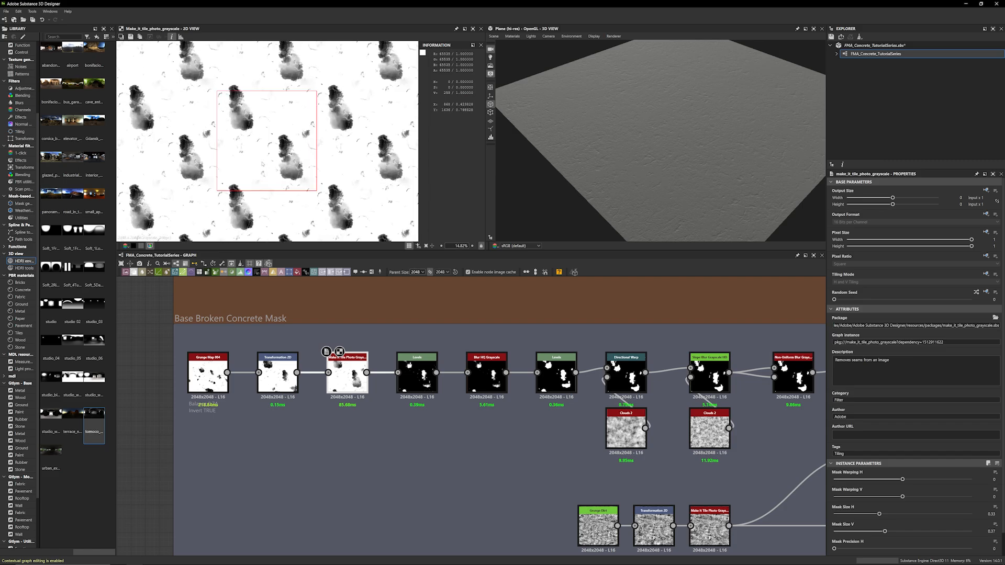
key(t)
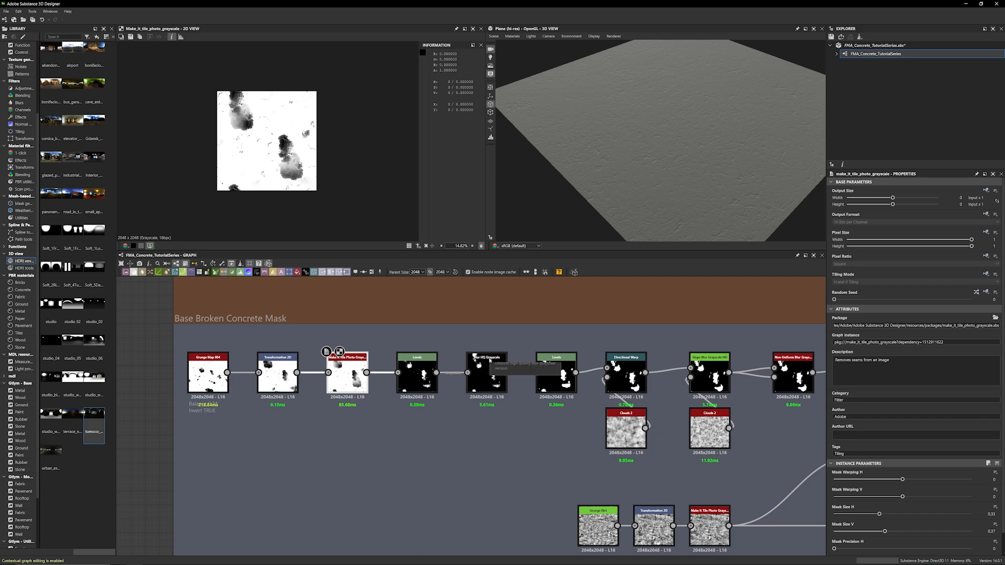
Preview the Levels node after Make It Tile Photo Grayscale and inspect the edges and grey areas of its white blotches up close
scroll(143, 439, up, 1)
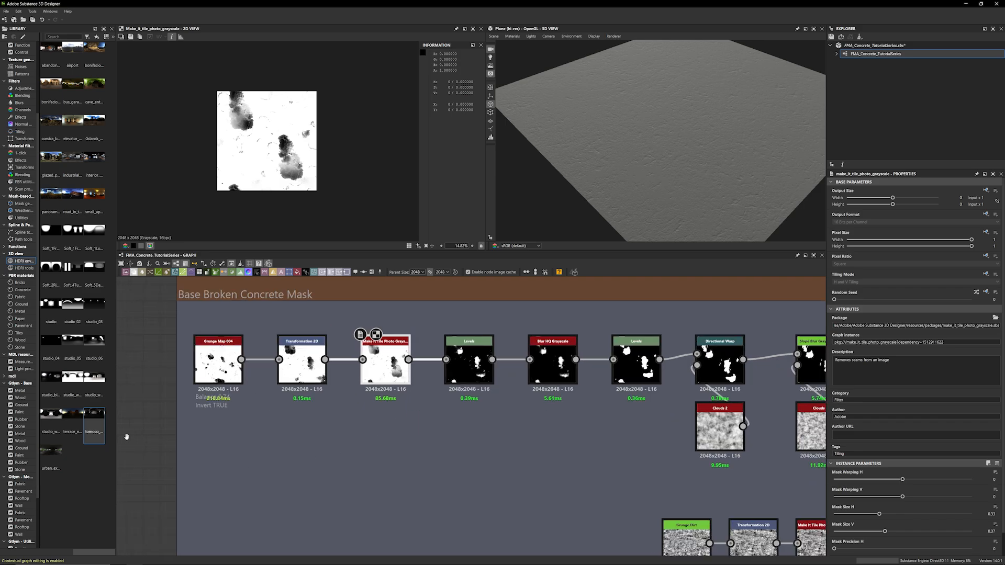
middle_drag(127, 436, 86, 451)
click(434, 386)
double_click(434, 386)
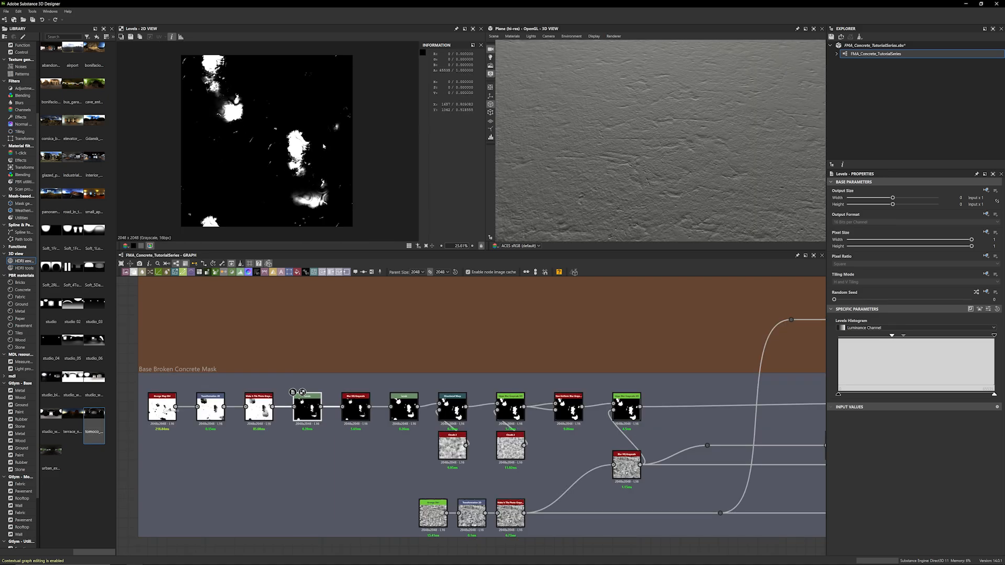
scroll(345, 112, down, 1)
scroll(299, 188, up, 5)
middle_drag(161, 61, 142, 41)
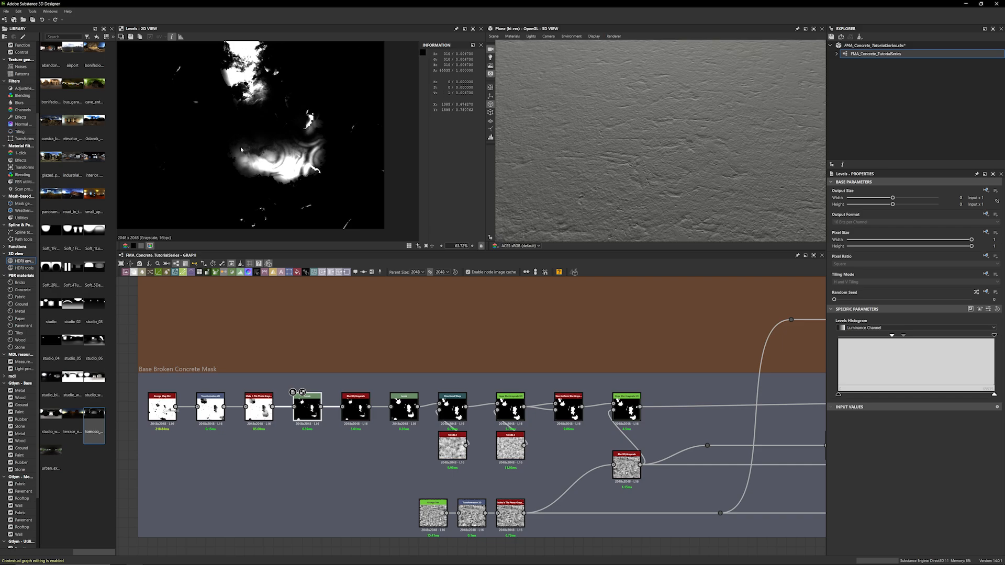
middle_drag(267, 131, 299, 177)
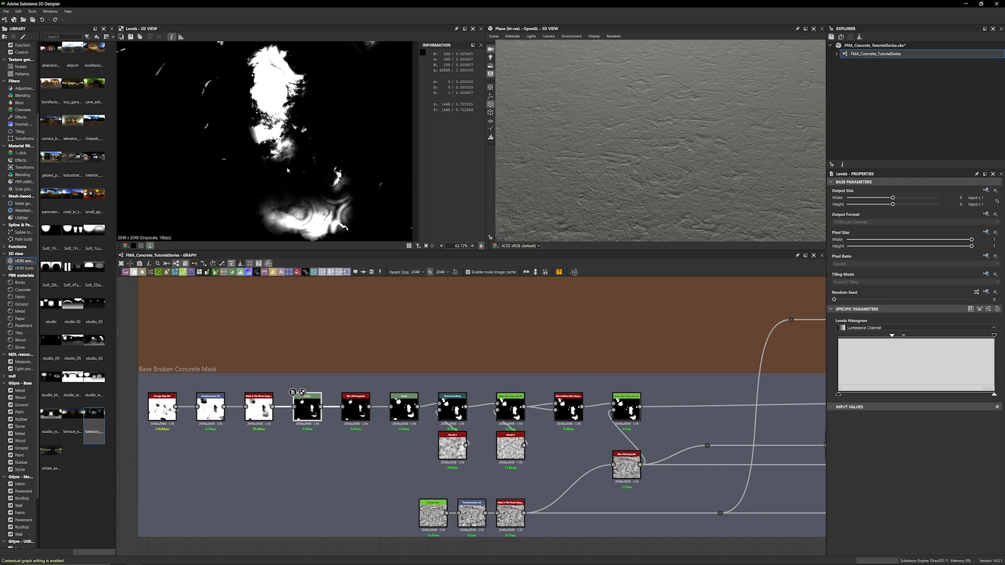
scroll(288, 170, up, 4)
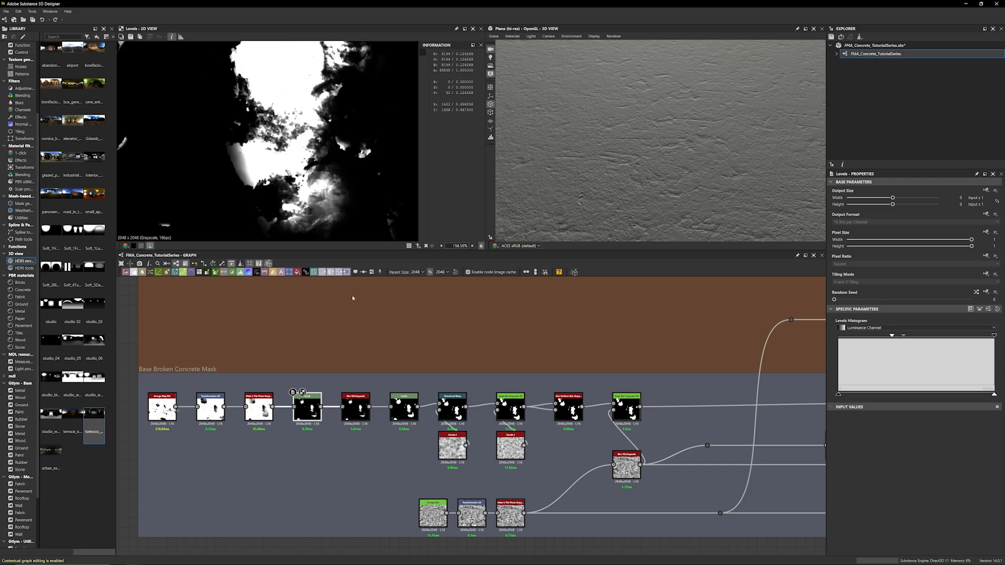
Preview the Blur HQ Grayscale node and compare its softened blotches with the preceding Levels output
double_click(356, 407)
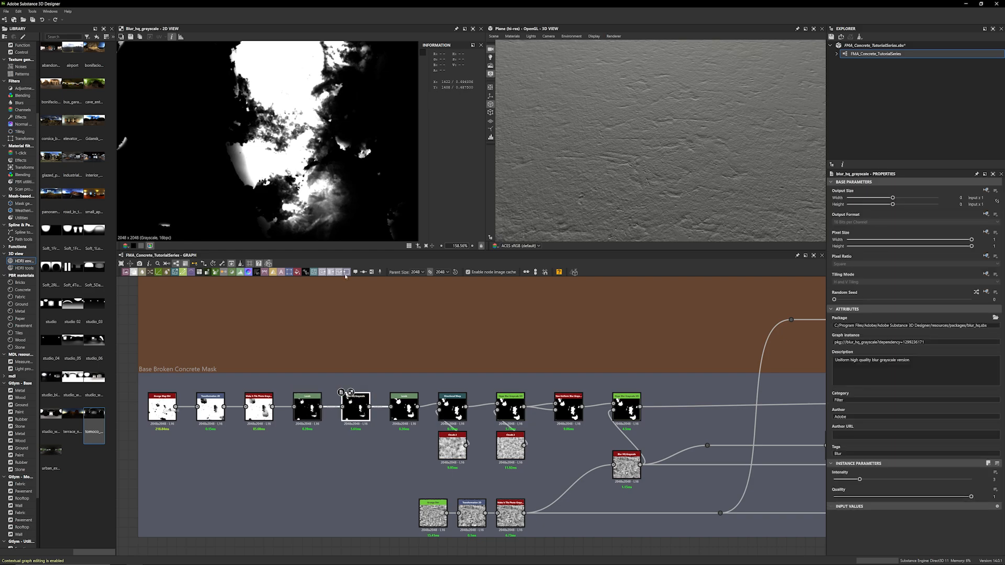
scroll(313, 153, down, 9)
scroll(314, 152, up, 1)
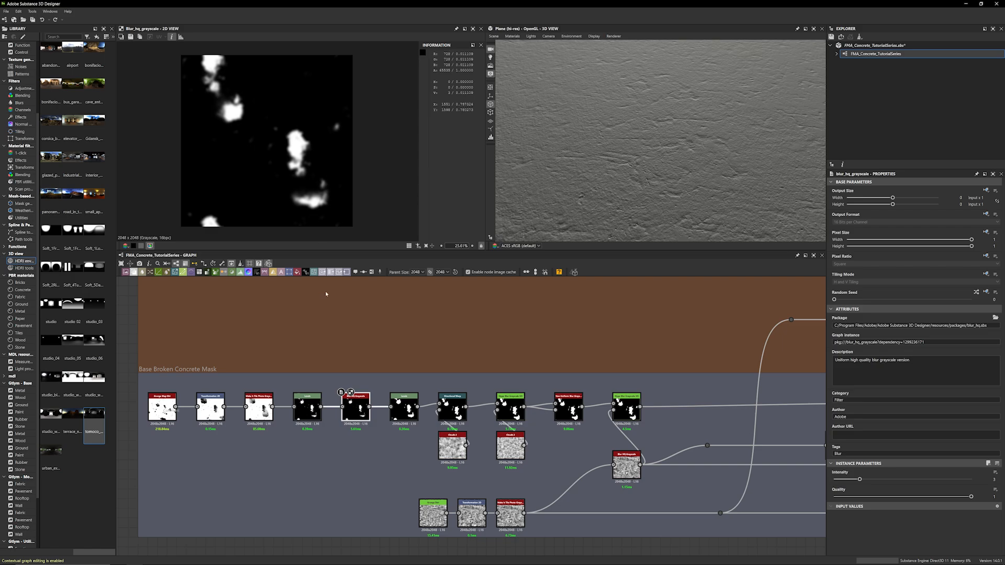
double_click(307, 407)
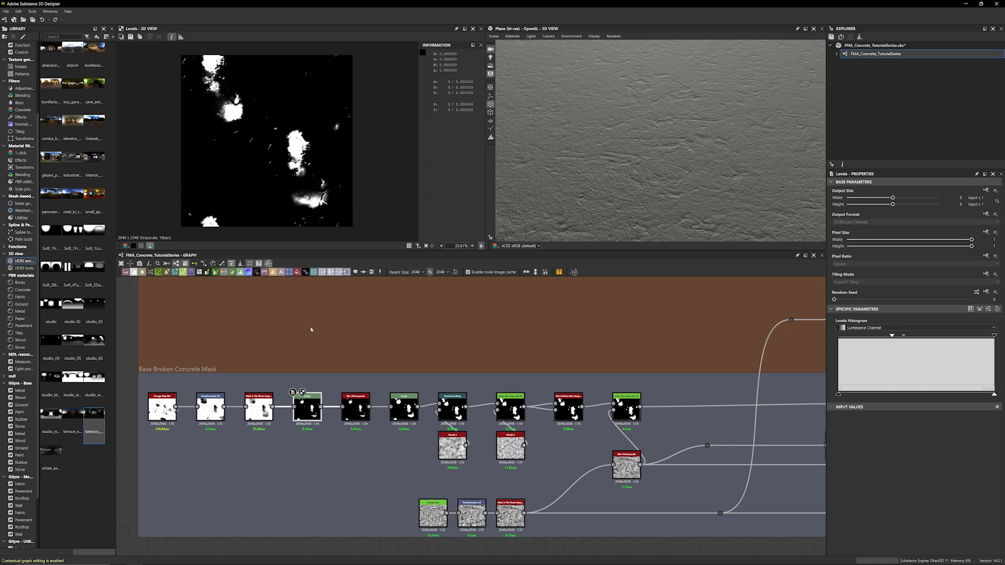
double_click(363, 418)
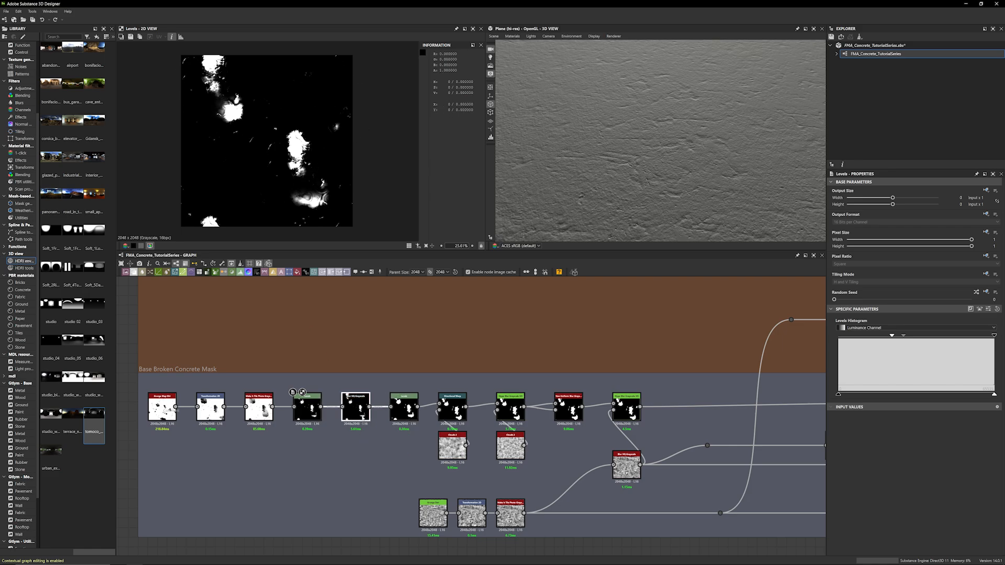
Preview the Levels node after the blur, followed by the Directional Warp and its Clouds 2 input
double_click(413, 419)
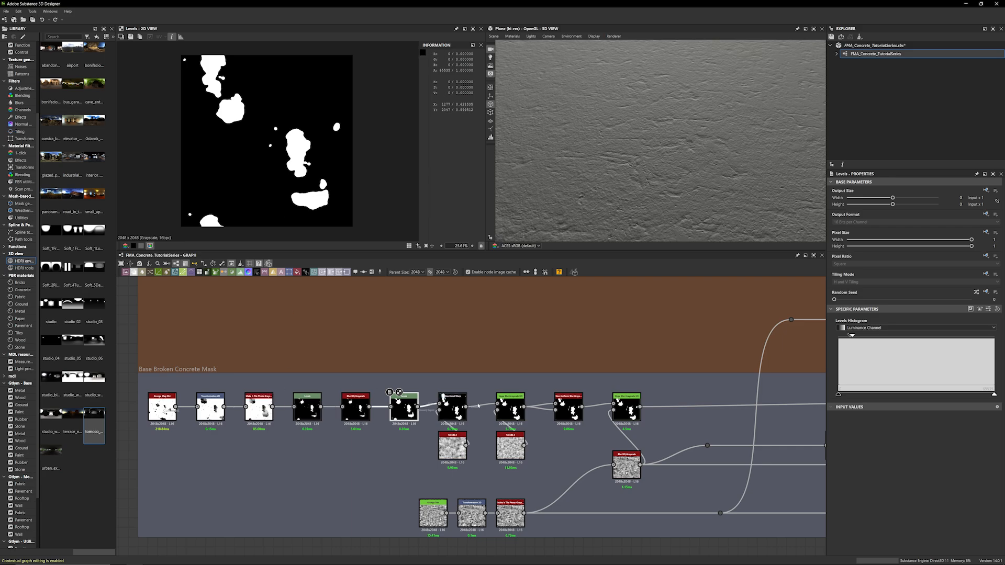
scroll(443, 406, up, 3)
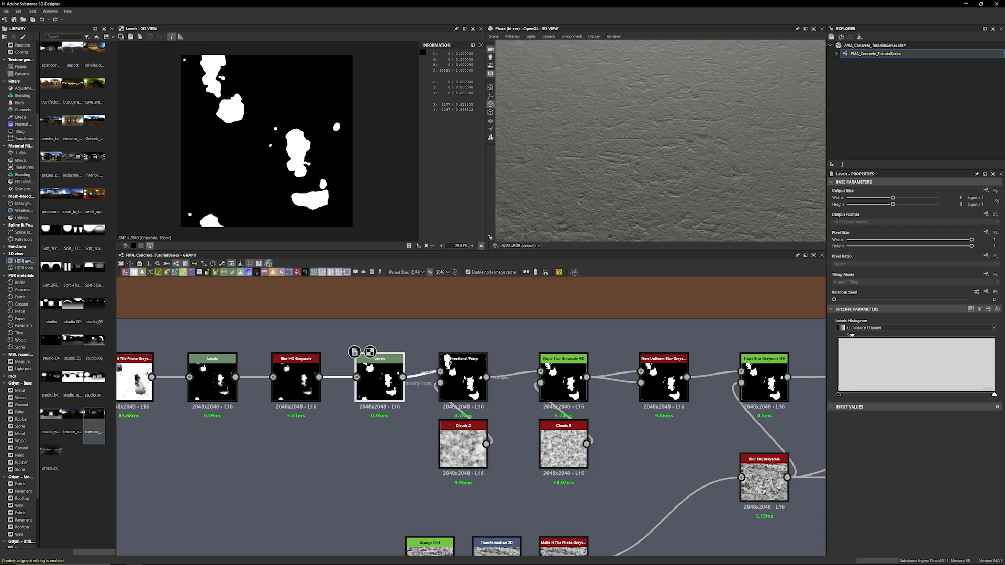
click(463, 387)
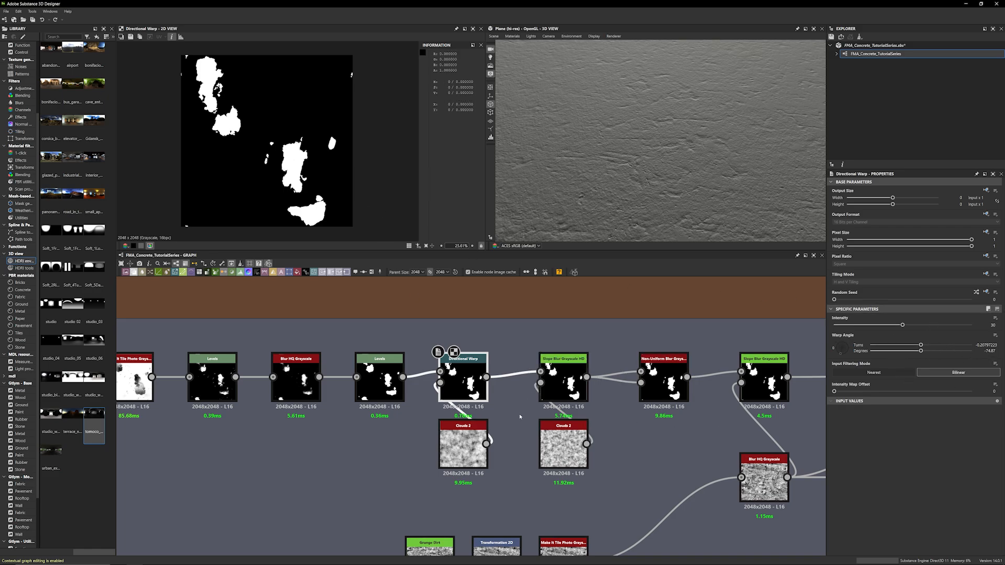
double_click(469, 440)
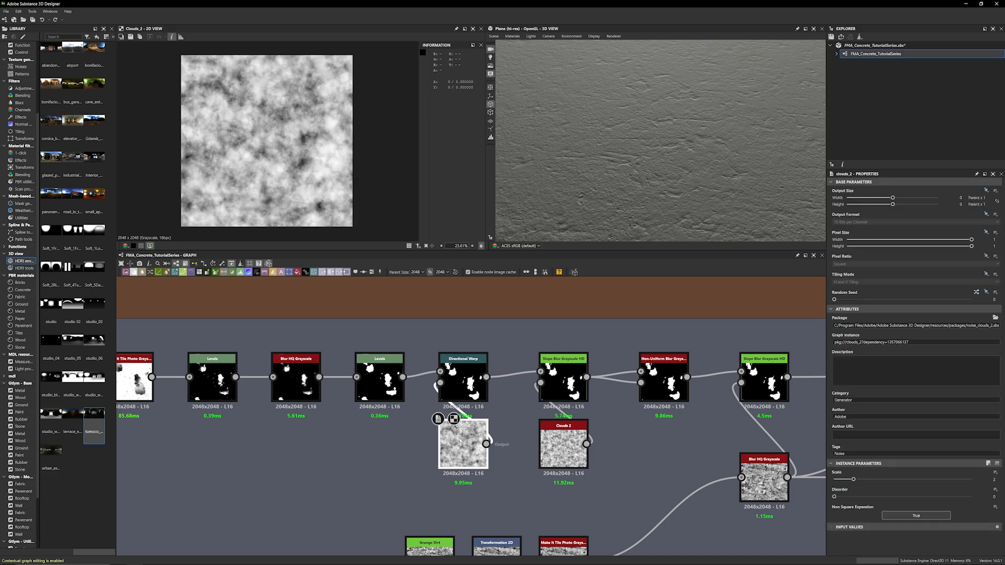
Preview the first Slope Blur Grayscale HD and its Clouds 2 input, and compare the blotch edges up close with the Directional Warp
double_click(563, 444)
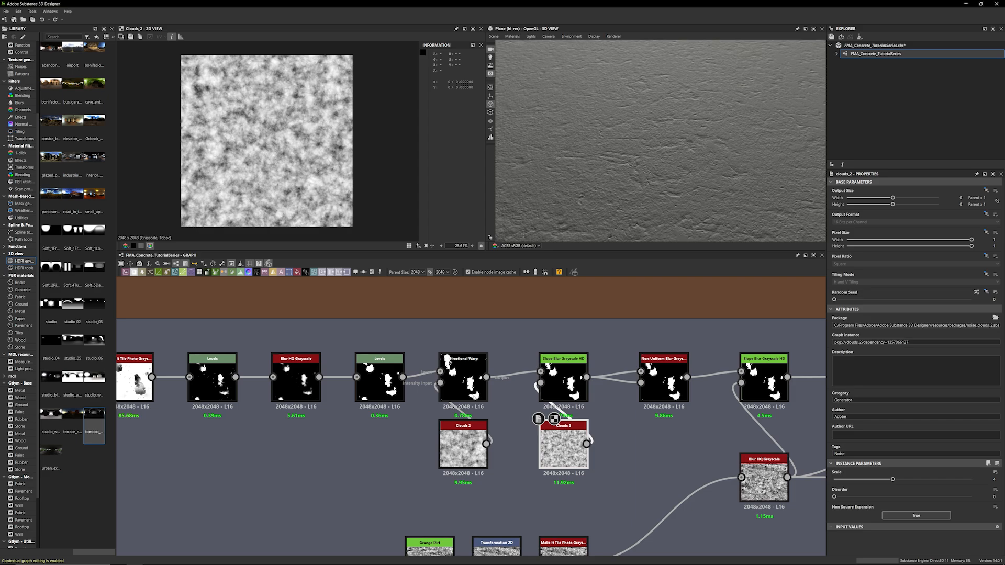
double_click(463, 382)
double_click(557, 390)
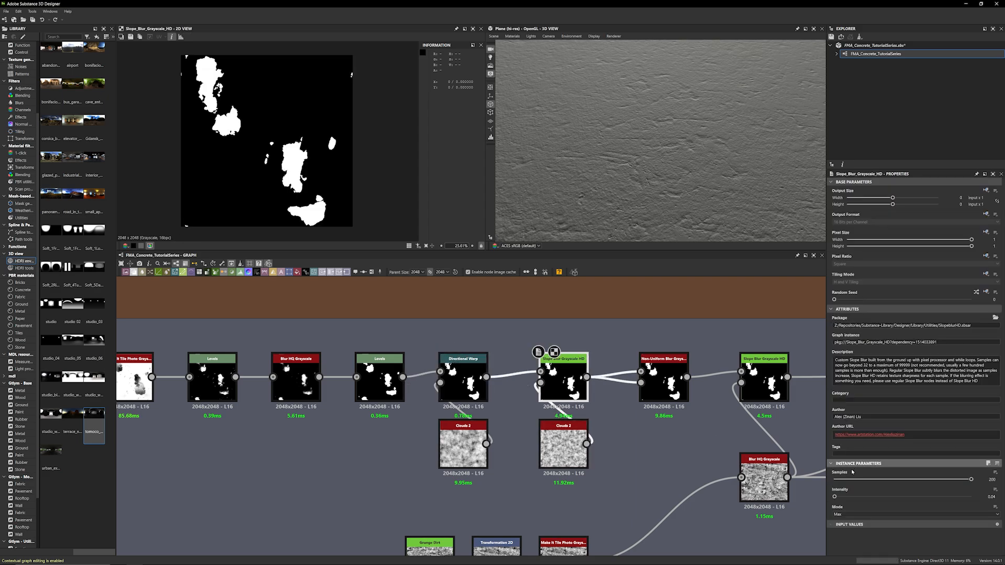
scroll(307, 148, up, 4)
scroll(306, 148, up, 9)
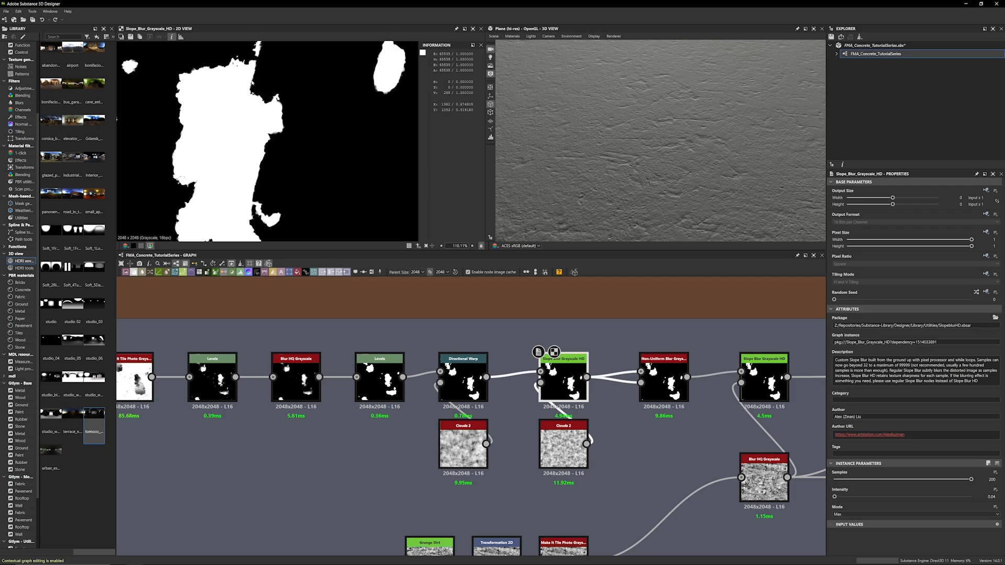
double_click(462, 384)
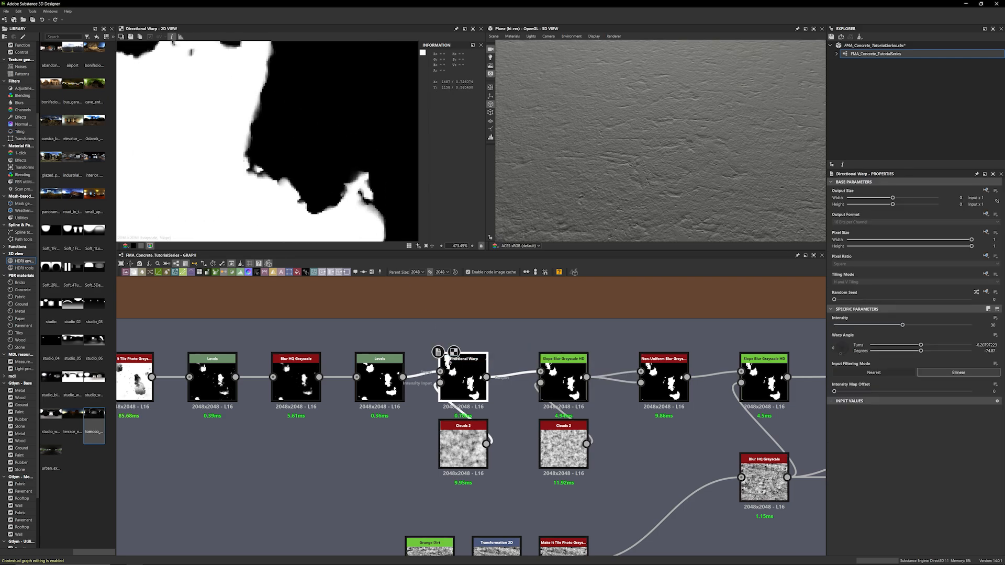
Preview the first Slope Blur Grayscale HD, inspect its blotch edges up close, and check its Clouds 2 slope input
double_click(561, 385)
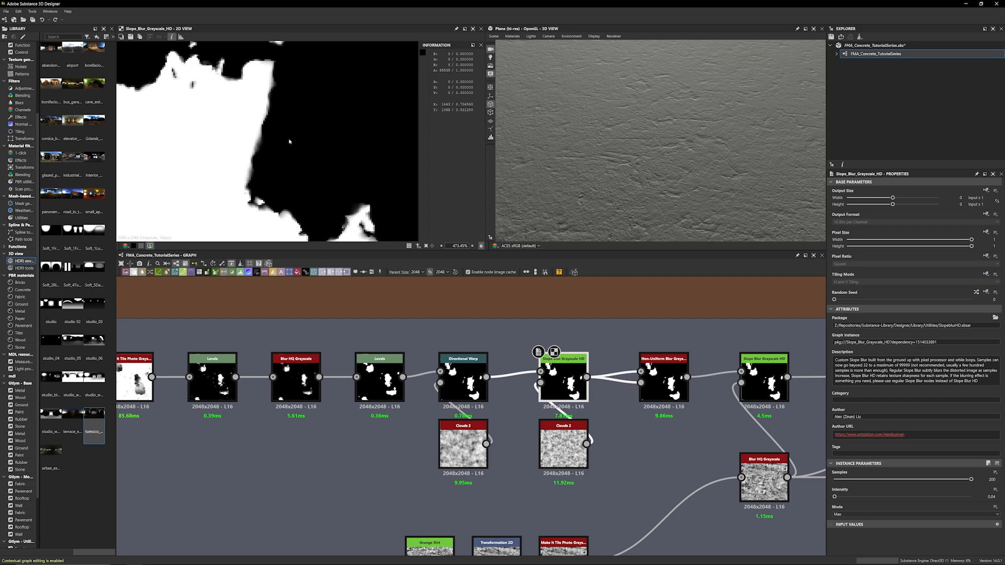
scroll(259, 140, down, 2)
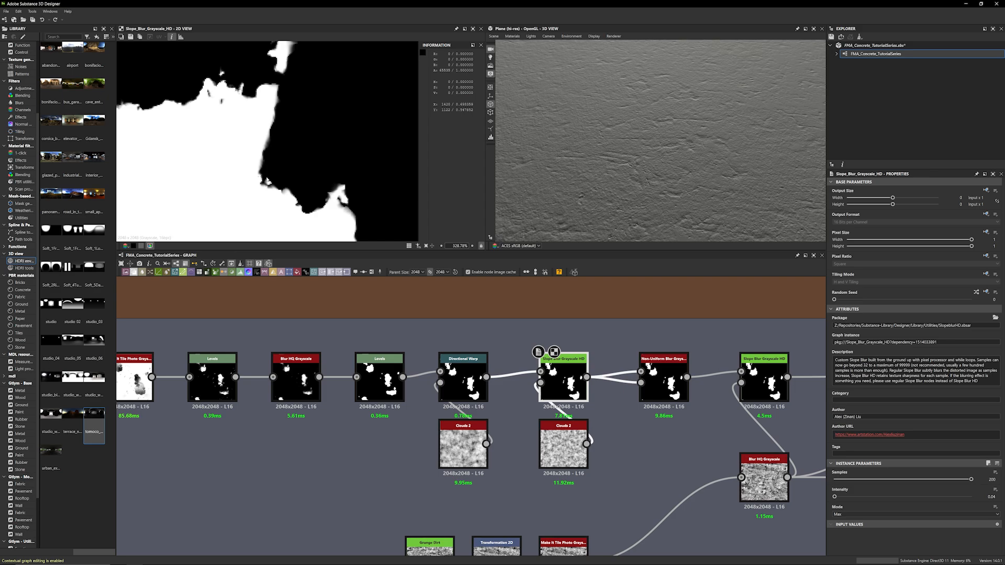
scroll(283, 138, up, 3)
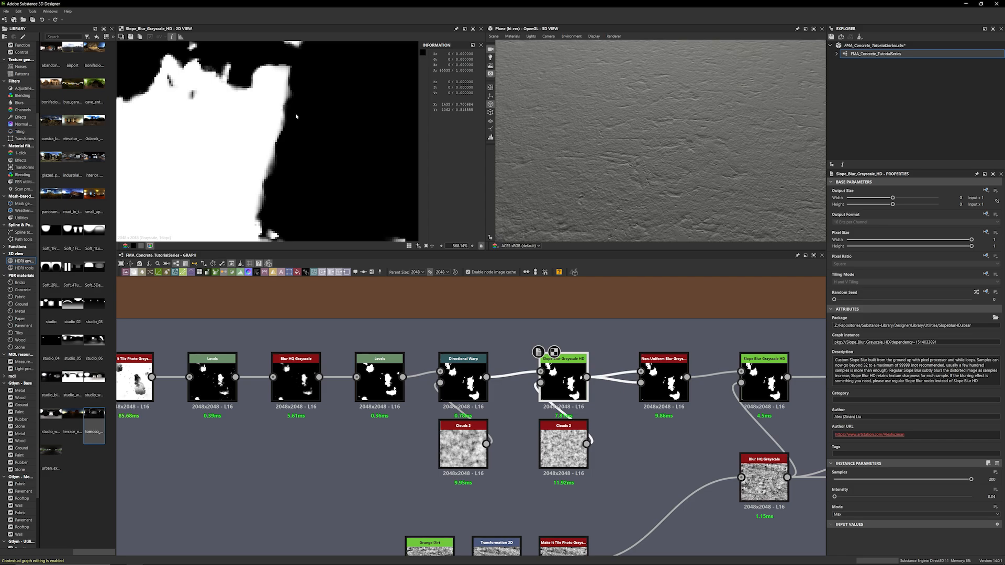
scroll(295, 113, down, 5)
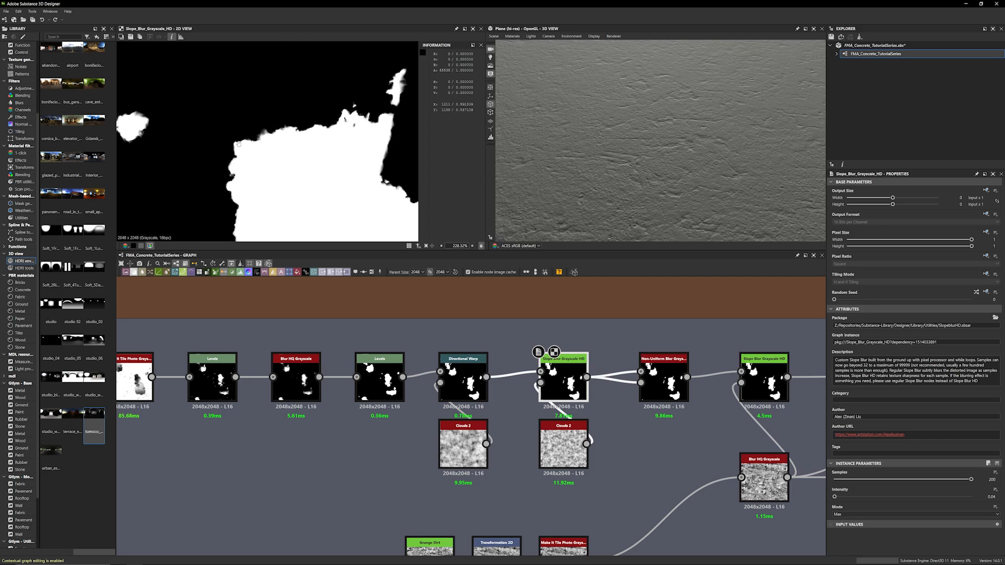
scroll(241, 141, up, 3)
middle_drag(241, 141, 207, 208)
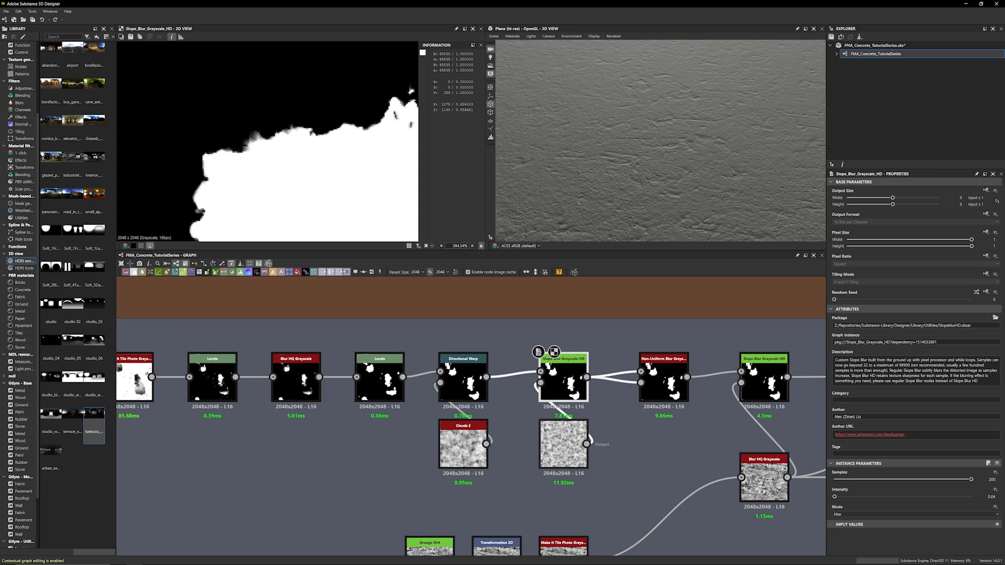
double_click(573, 445)
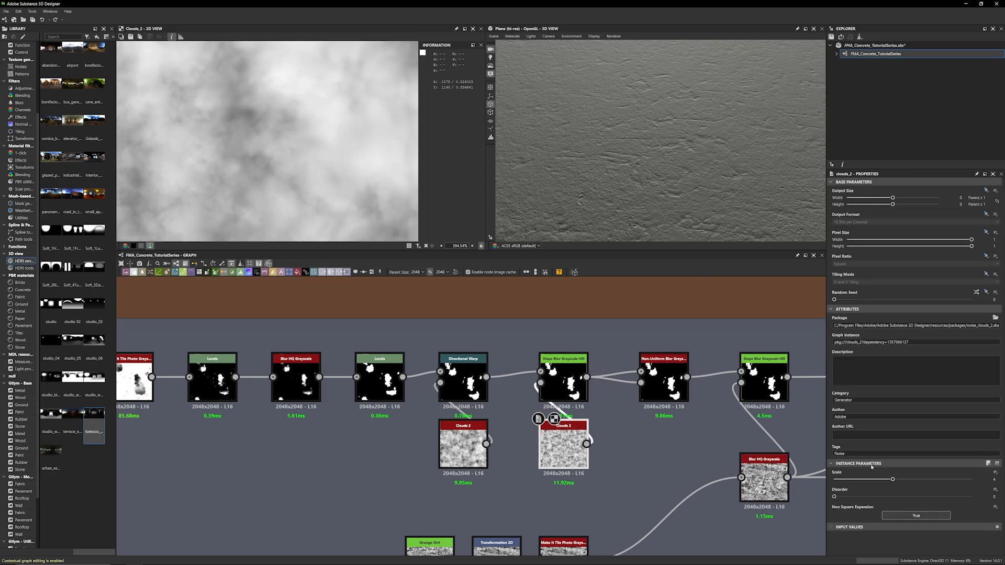
double_click(555, 387)
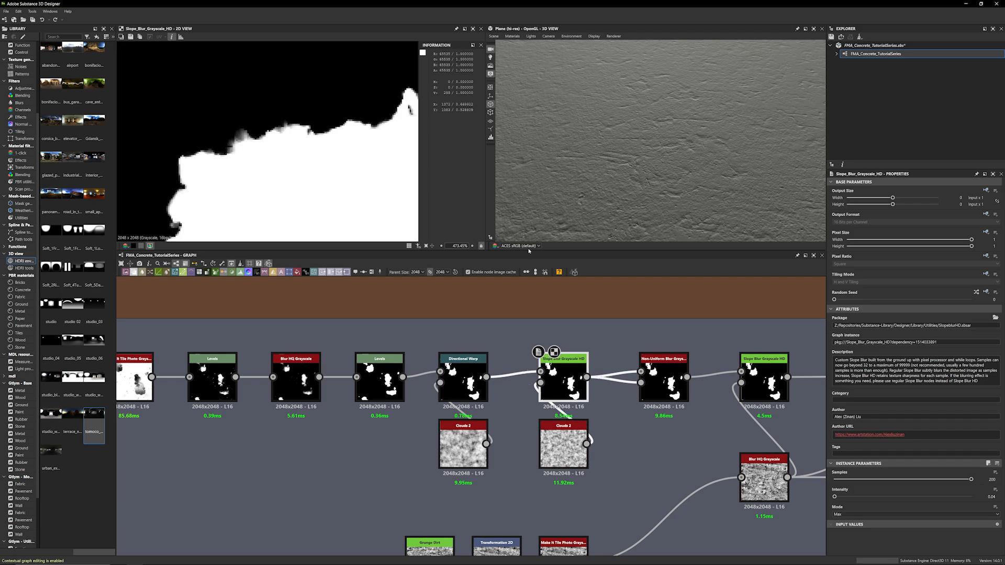
Preview the first Non-Uniform Blur Grayscale, inspect its blotch edges at several magnifications, and review its instance parameters
scroll(636, 302, down, 2)
middle_drag(554, 298, 435, 301)
scroll(558, 343, up, 2)
click(540, 362)
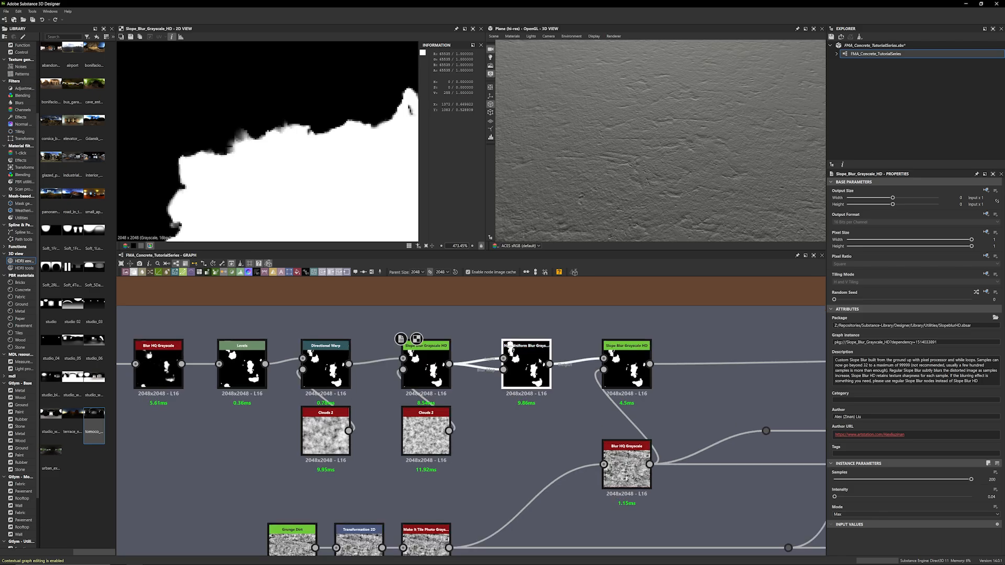
double_click(540, 361)
scroll(307, 153, down, 2)
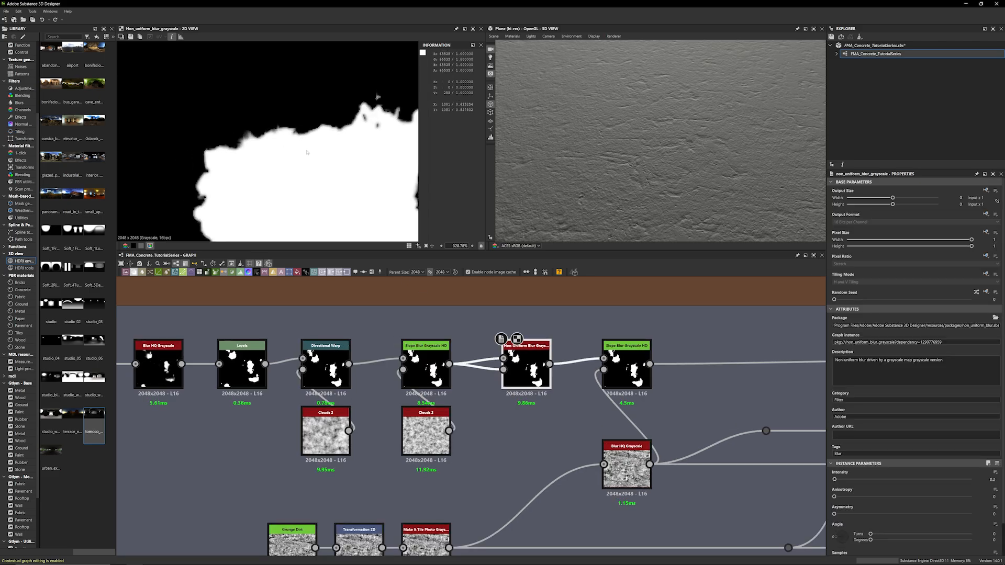
middle_drag(307, 152, 226, 149)
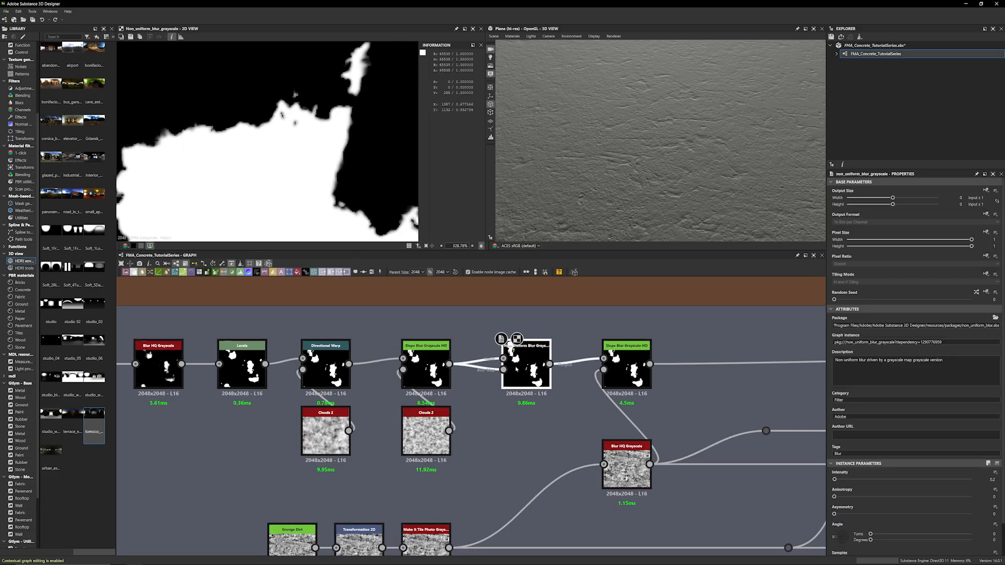
scroll(516, 369, up, 2)
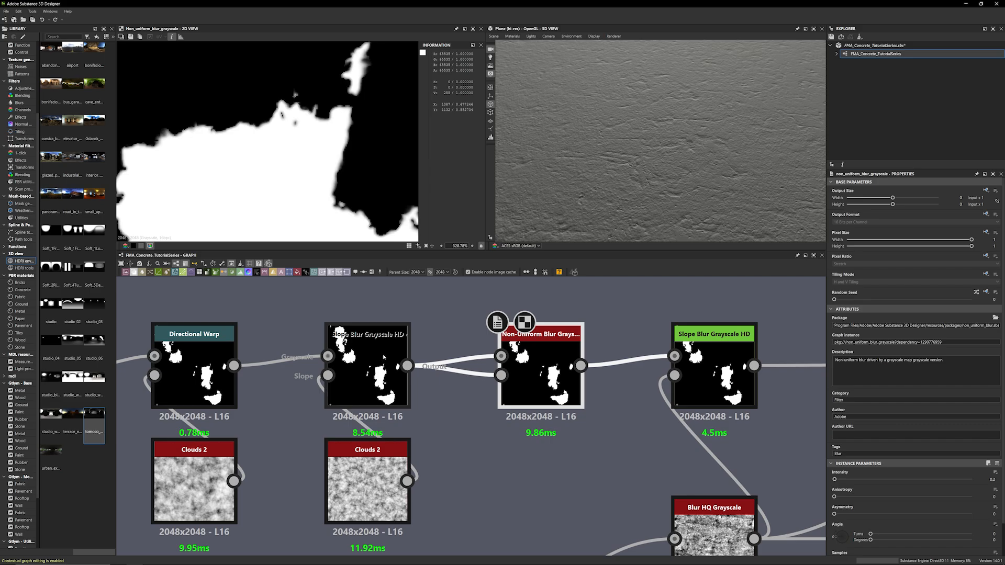
scroll(916, 367, down, 1)
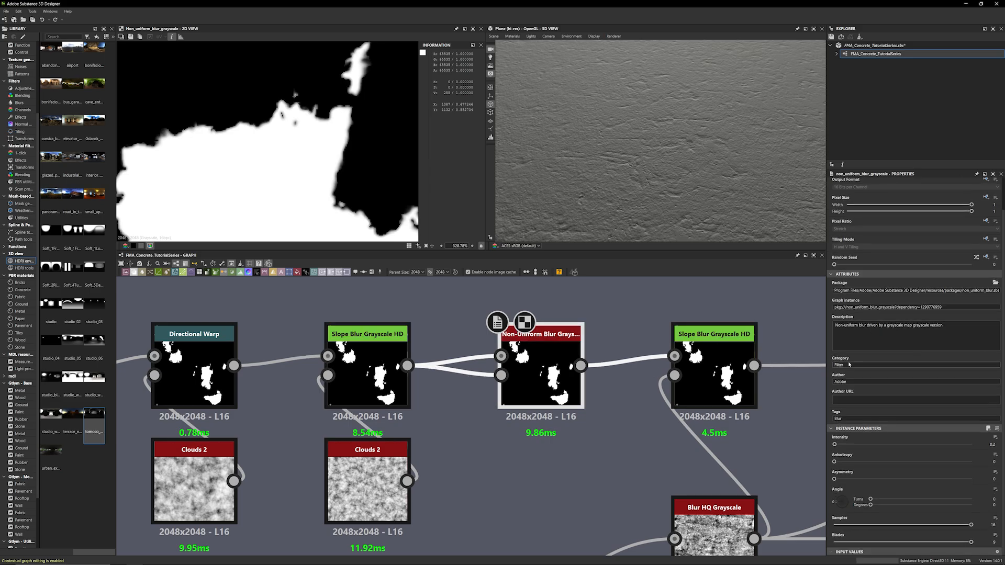
scroll(283, 184, up, 4)
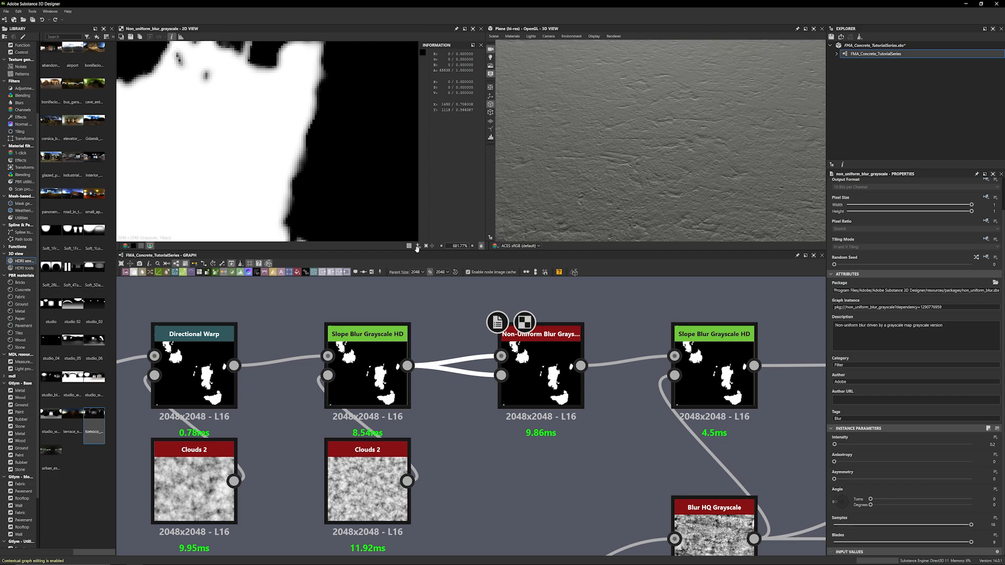
scroll(328, 162, down, 5)
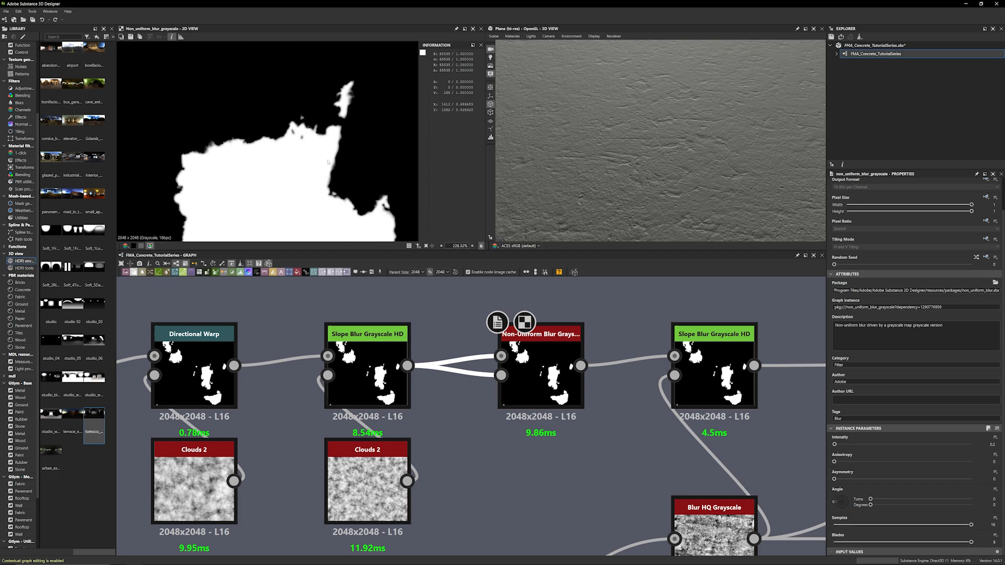
scroll(328, 162, up, 6)
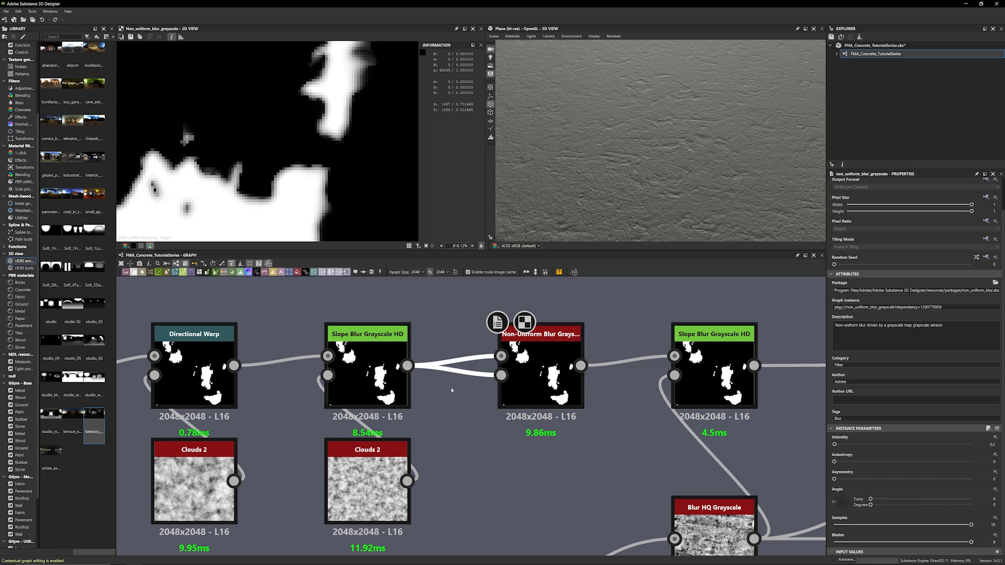
Compare the blotch edges of the first Slope Blur Grayscale HD with those of the Non-Uniform Blur Grayscale
scroll(491, 338, down, 4)
scroll(489, 366, up, 2)
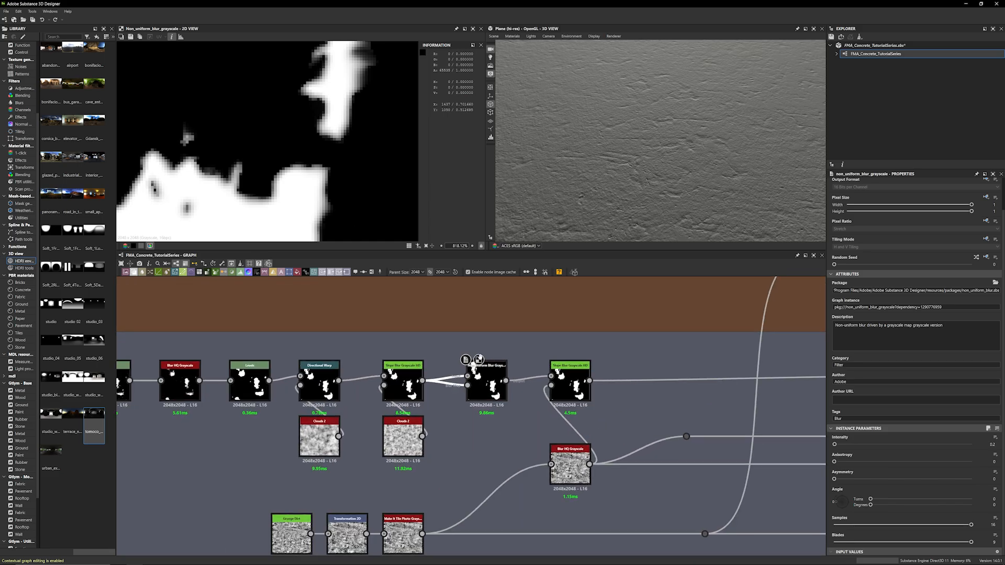
scroll(486, 366, up, 2)
double_click(403, 385)
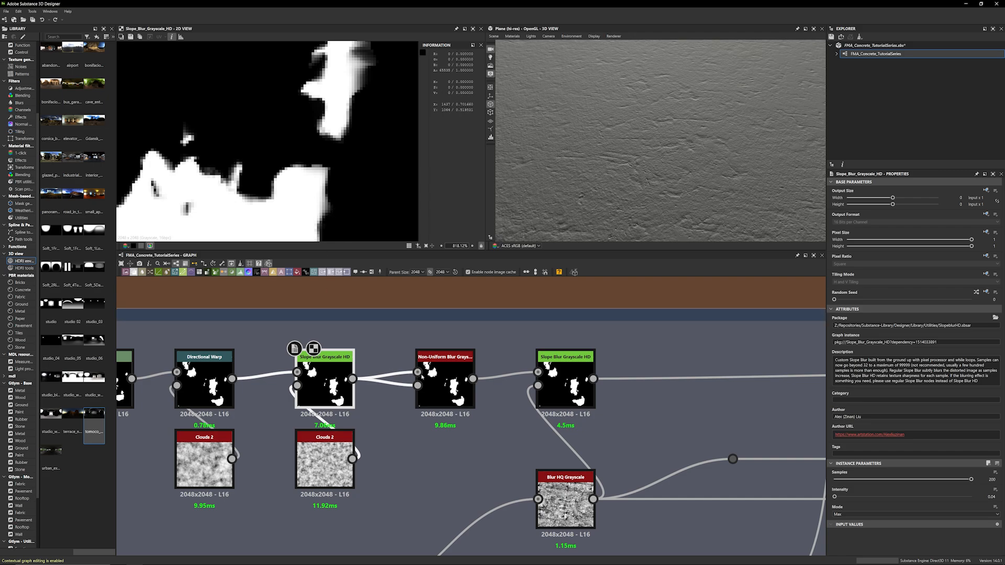
double_click(422, 377)
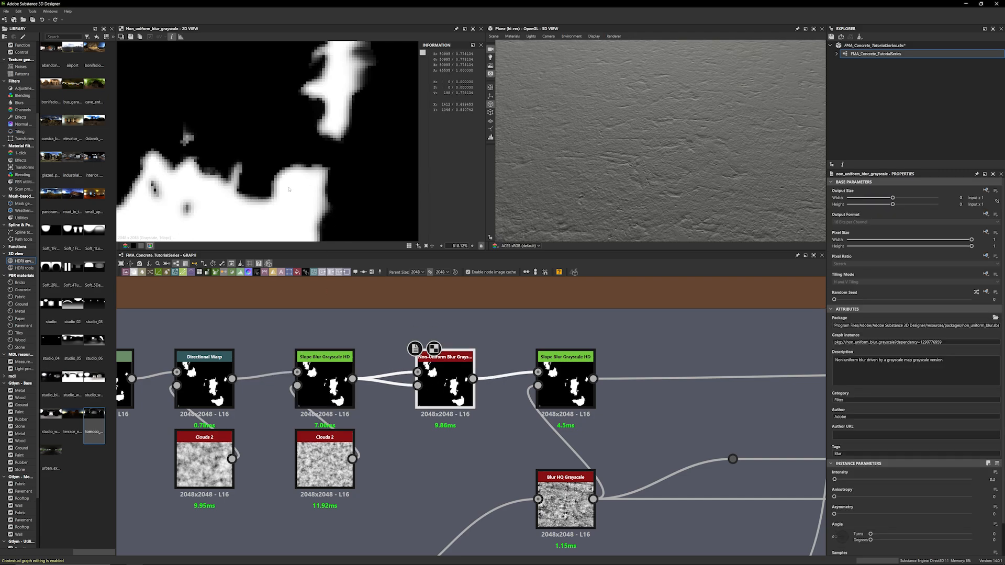
Preview the second Slope Blur Grayscale HD, followed by the full texture of its Blur HQ Grayscale slope input
double_click(579, 380)
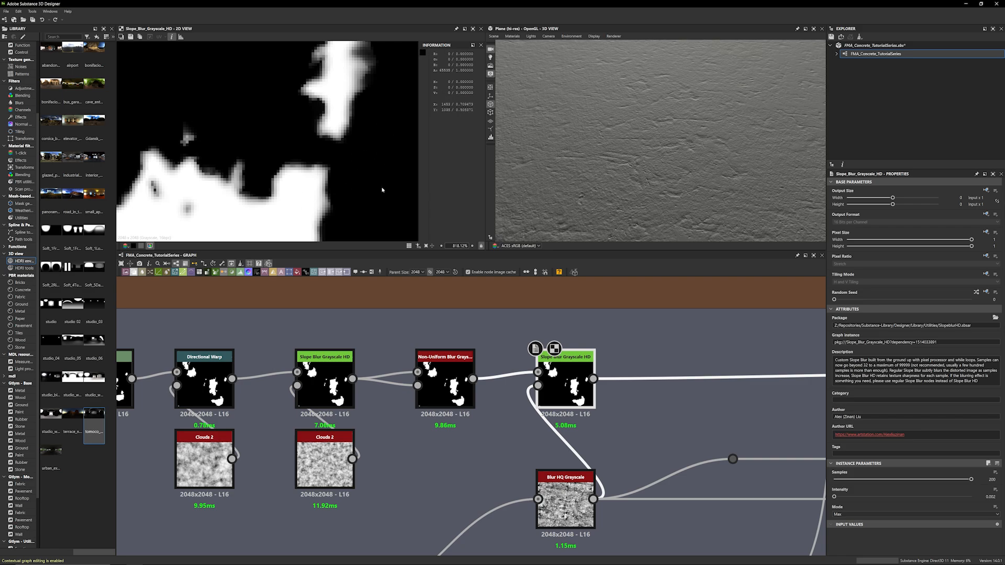
scroll(517, 424, down, 3)
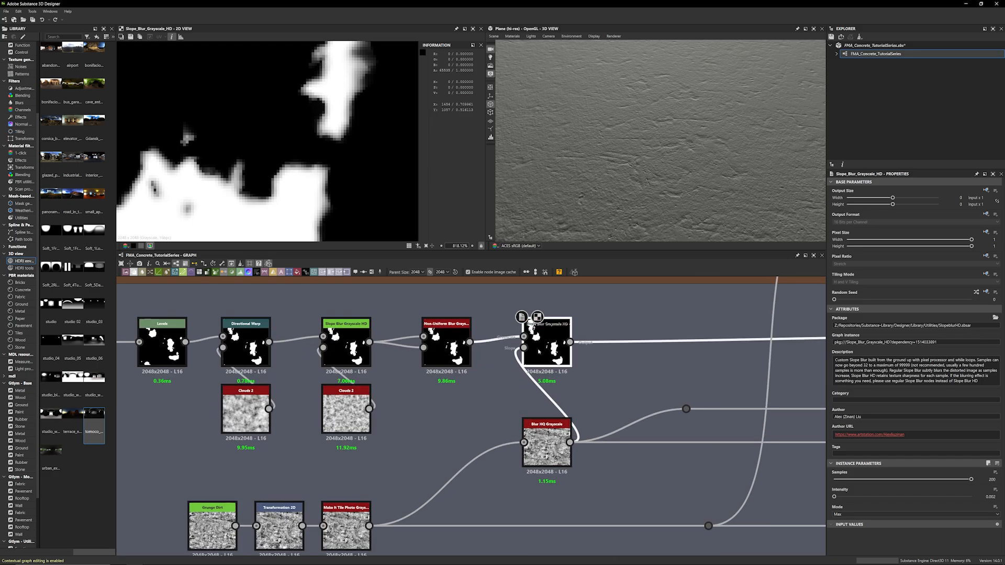
double_click(563, 457)
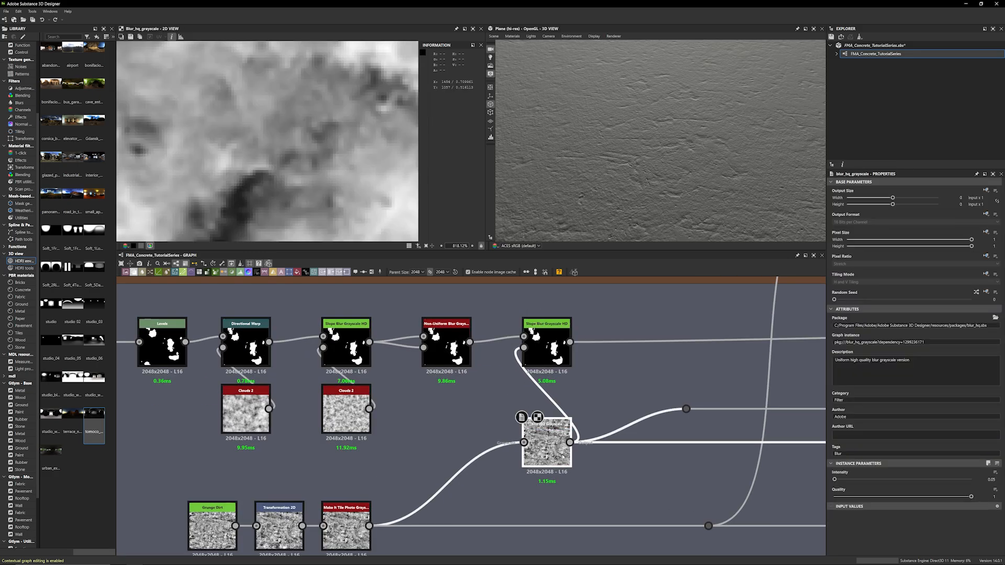
scroll(328, 162, down, 8)
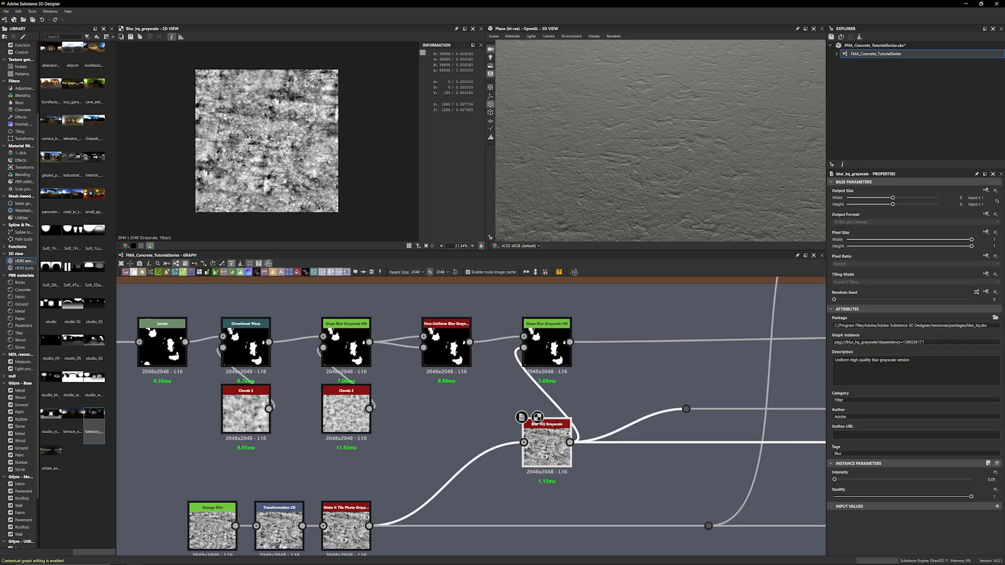
scroll(329, 161, up, 1)
Preview the source chain of the slope input: Grunge Dirt, Transformation 2D and Make It Tile Photo Grayscale
middle_drag(229, 517, 268, 452)
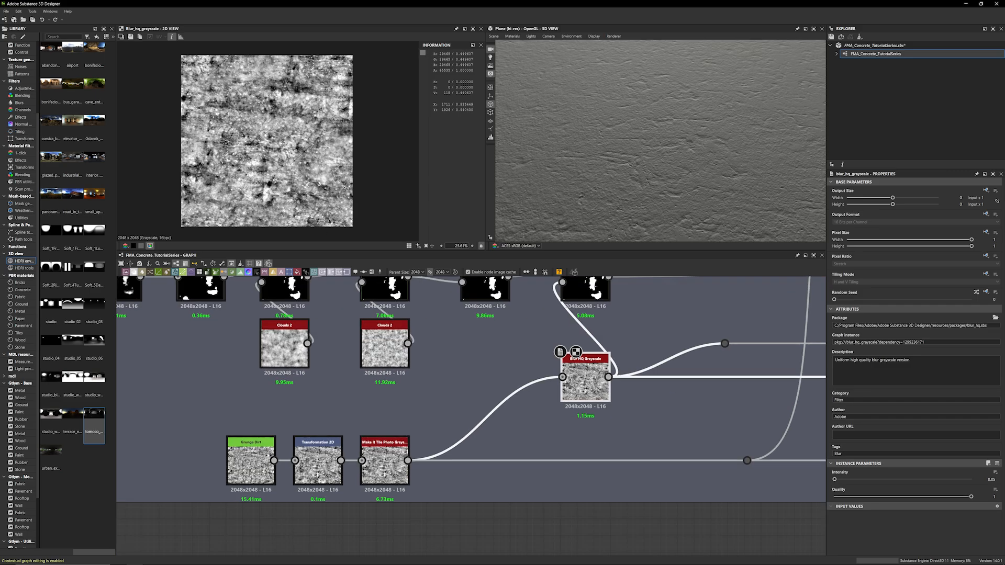
scroll(268, 452, up, 3)
double_click(250, 482)
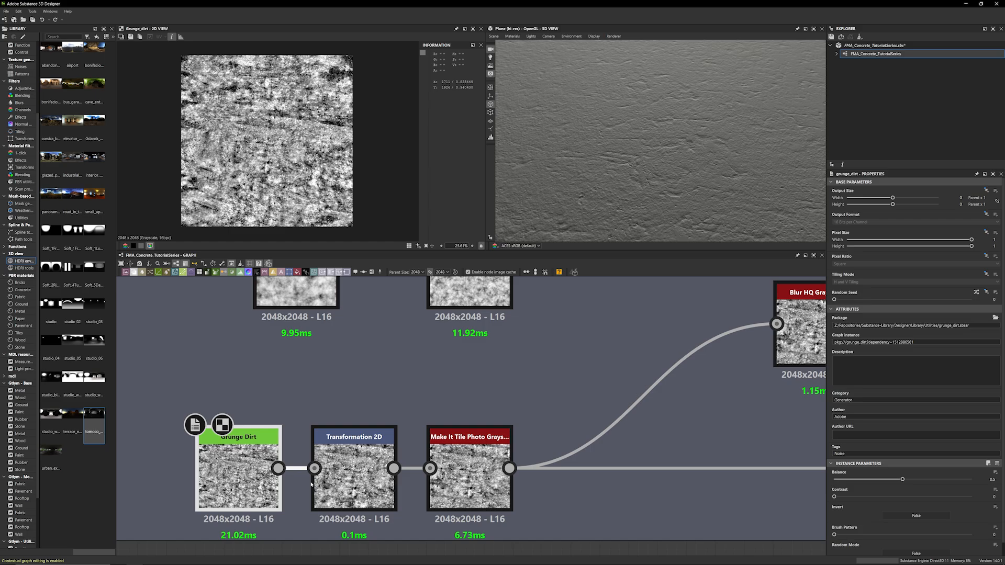
double_click(354, 476)
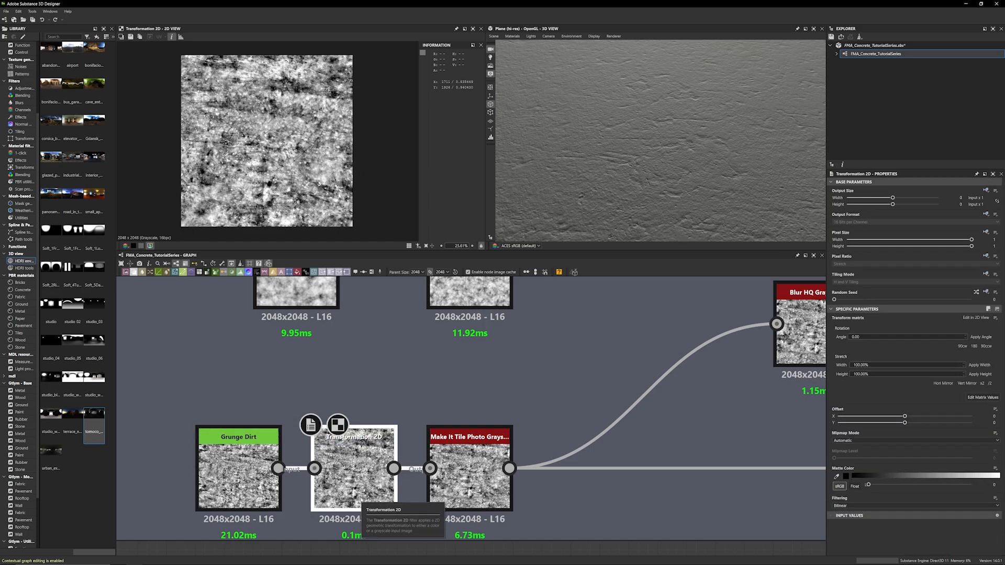
double_click(469, 479)
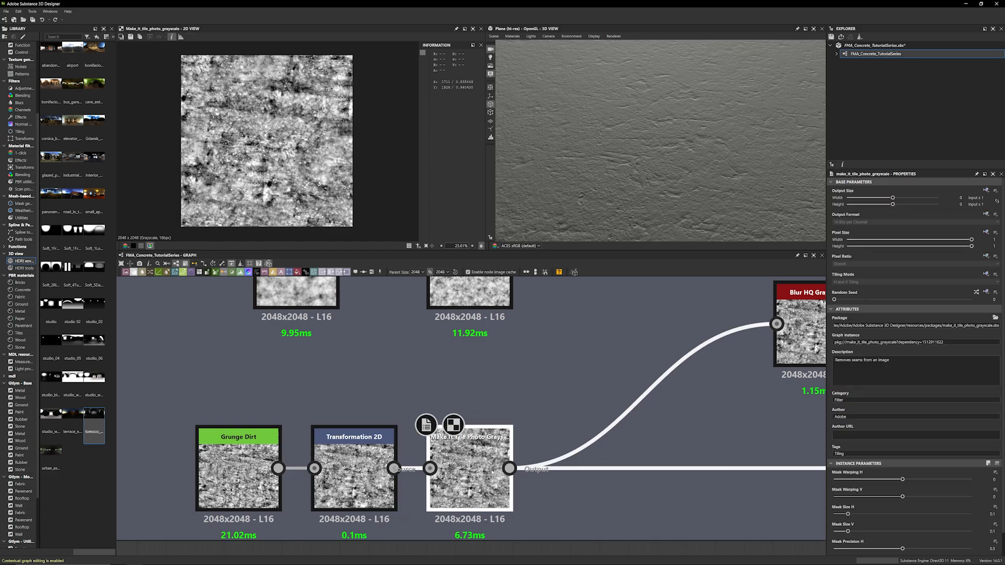
Preview the Blur HQ Grayscale node fed by the tiled Grunge Dirt and review its intensity and quality parameters
scroll(521, 409, down, 3)
middle_drag(541, 373, 326, 464)
double_click(512, 457)
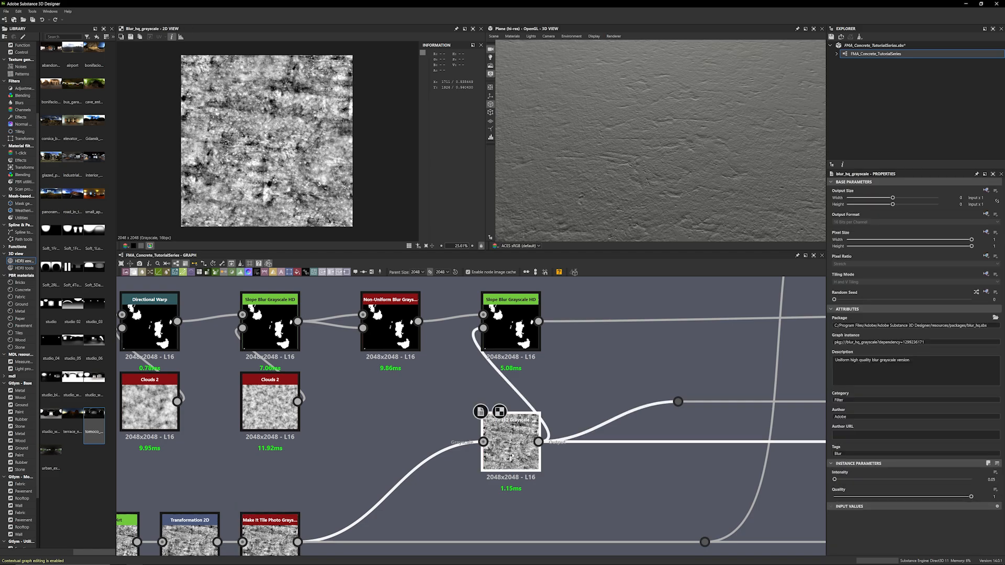
scroll(512, 457, up, 2)
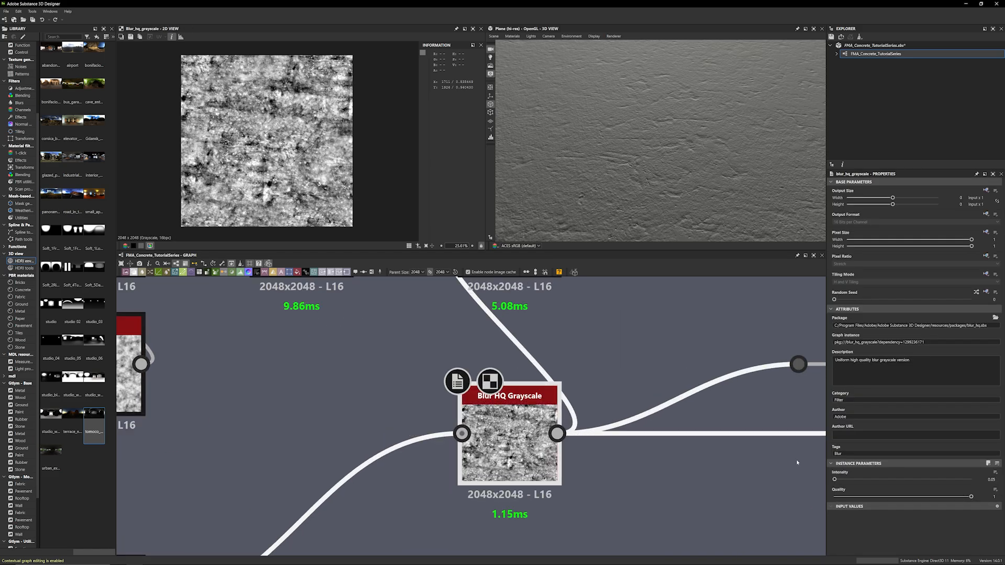
Trace where the outputs of the blurred and tiled Grunge Dirt connect across the neighbouring frames of the graph
scroll(369, 429, down, 5)
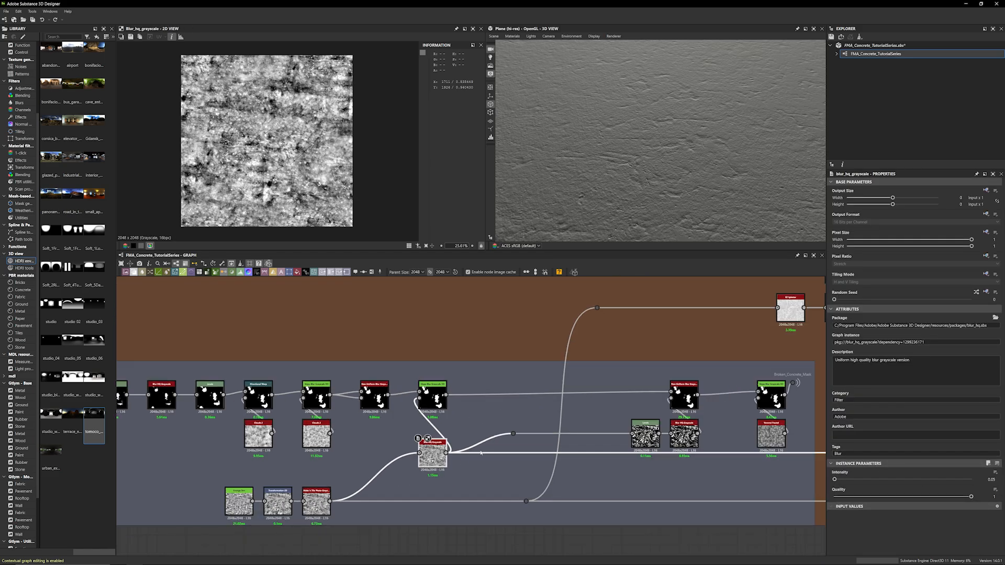
scroll(472, 528, down, 3)
middle_drag(472, 528, 296, 267)
middle_drag(411, 475, 181, 491)
middle_drag(509, 412, 621, 508)
scroll(621, 508, down, 1)
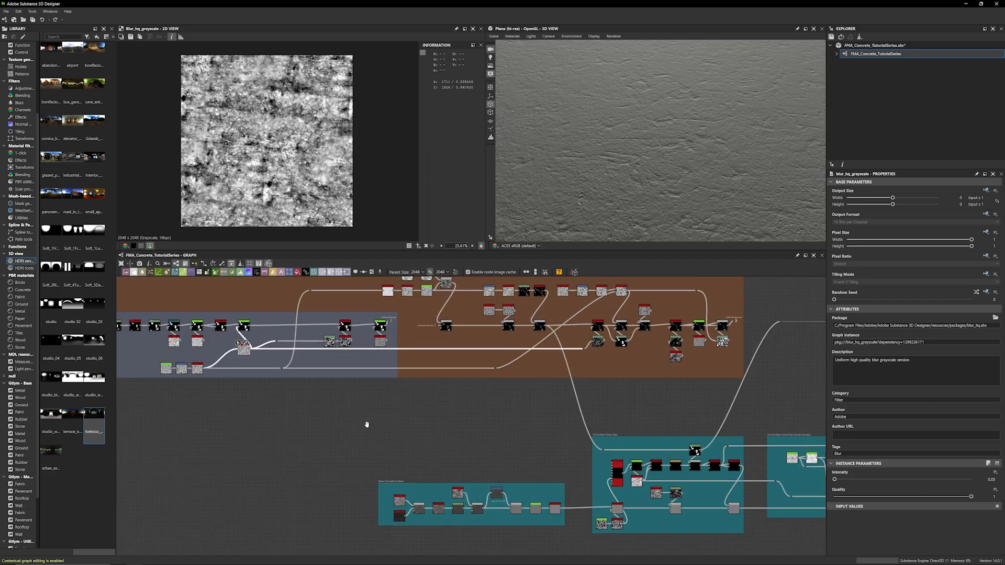
scroll(366, 425, up, 2)
scroll(347, 460, up, 3)
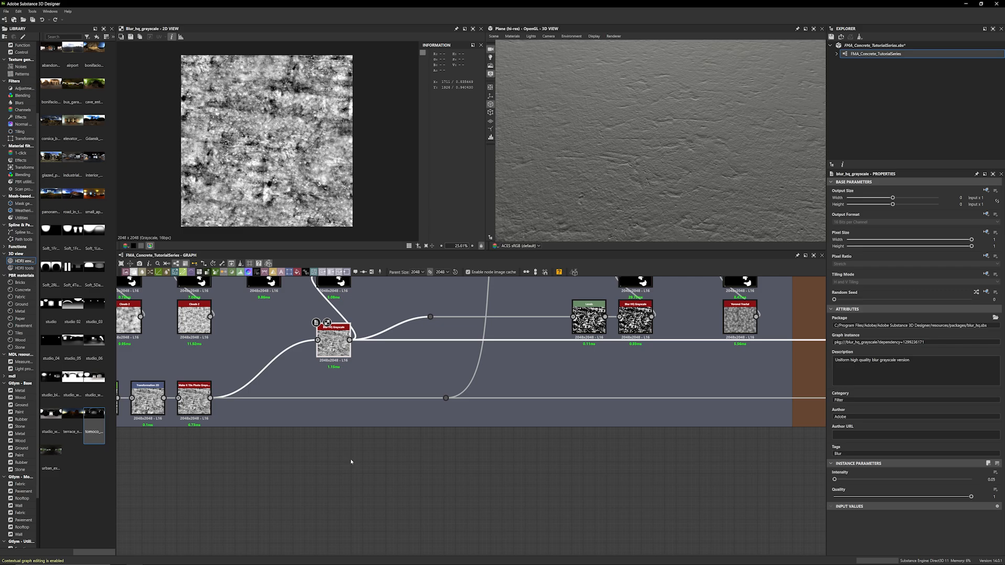
Preview the second Slope Blur Grayscale HD again and inspect its blotch edges up close
middle_drag(350, 462, 335, 520)
double_click(318, 335)
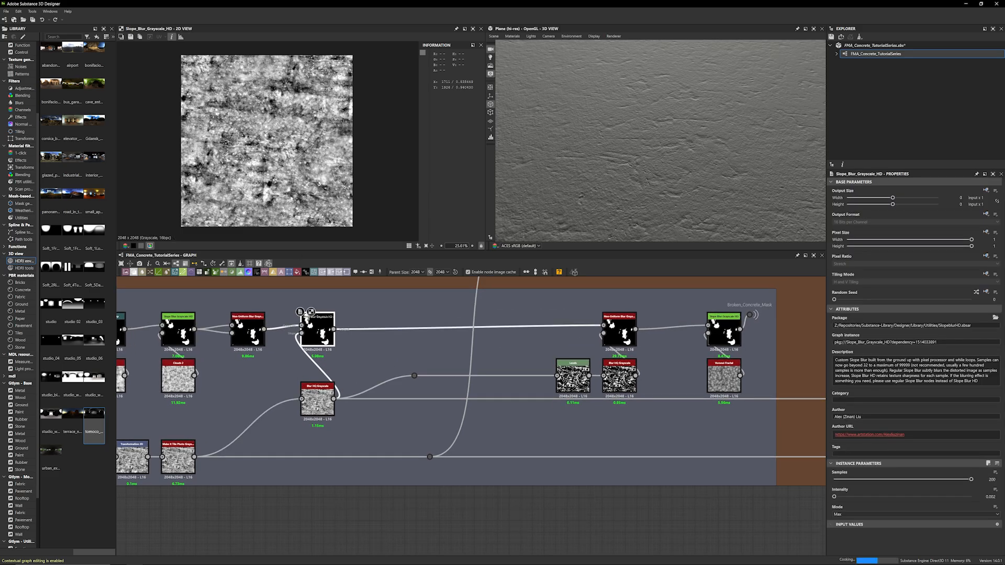
scroll(340, 111, up, 8)
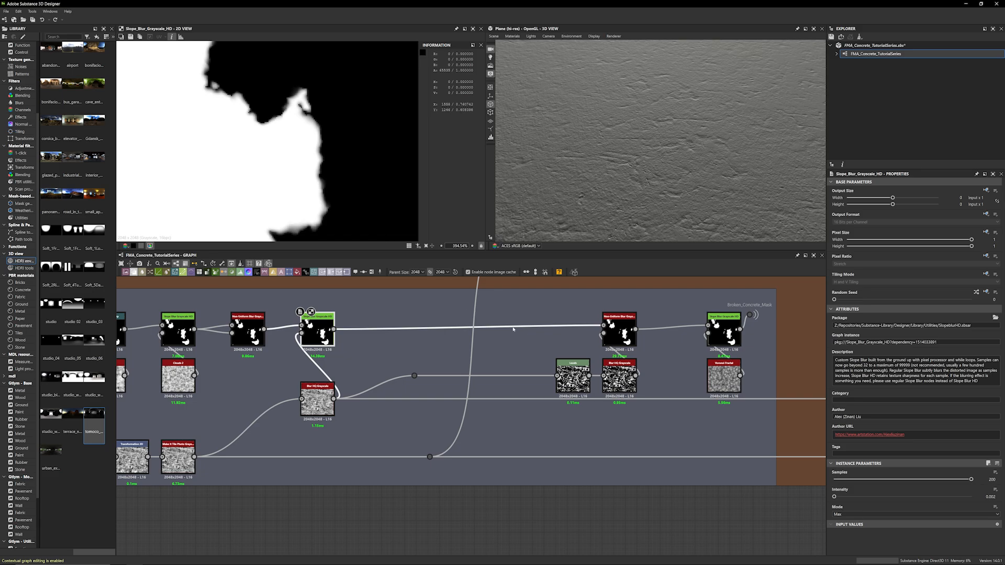
Preview the second Non-Uniform Blur Grayscale before the Broken_Concrete_Mask output, followed by its Blur HQ Grayscale input
double_click(615, 327)
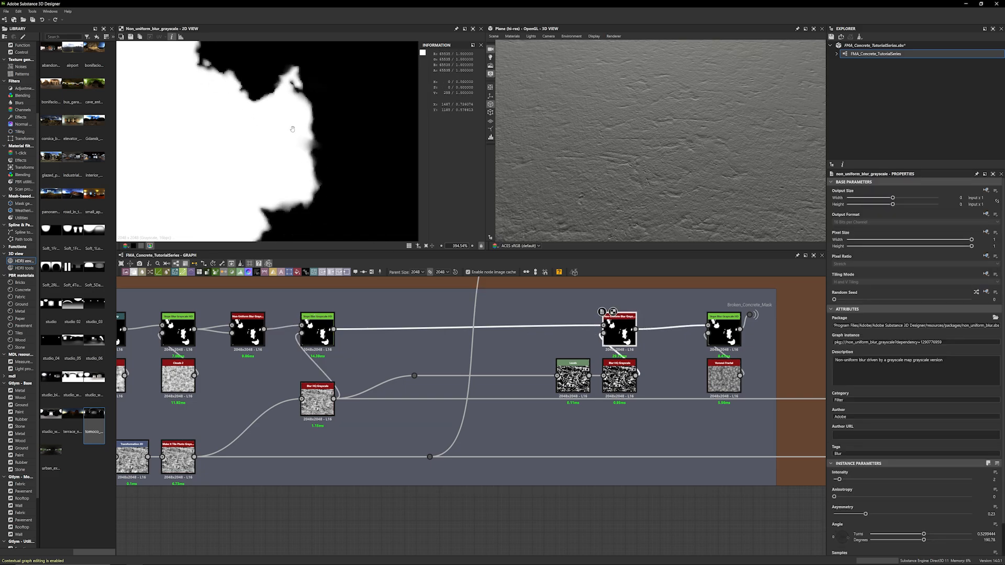
scroll(625, 360, up, 2)
double_click(616, 384)
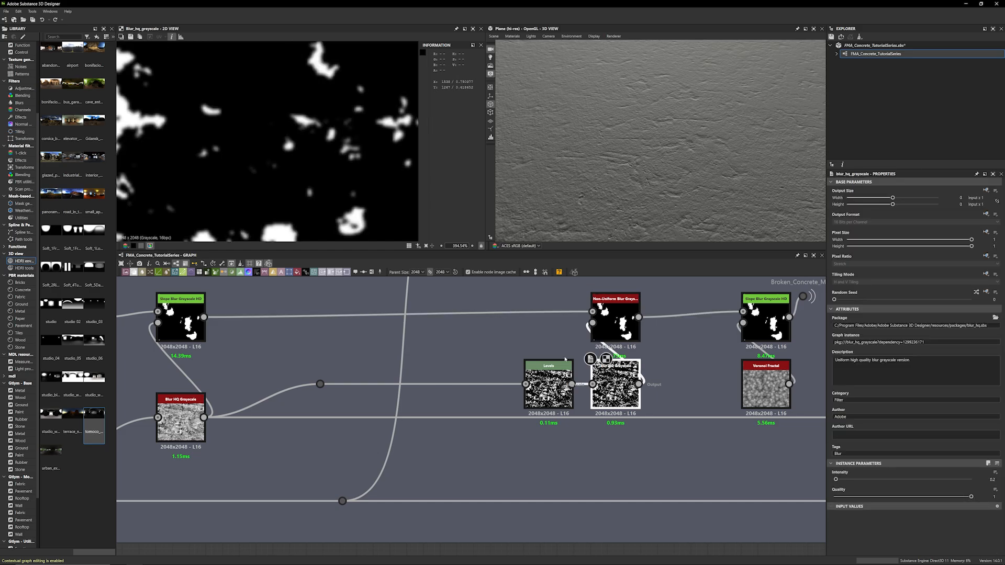
Compare the previews of the Levels node and the Blur HQ Grayscale after it, examining the blotch edges up close
scroll(277, 151, down, 6)
scroll(277, 152, down, 5)
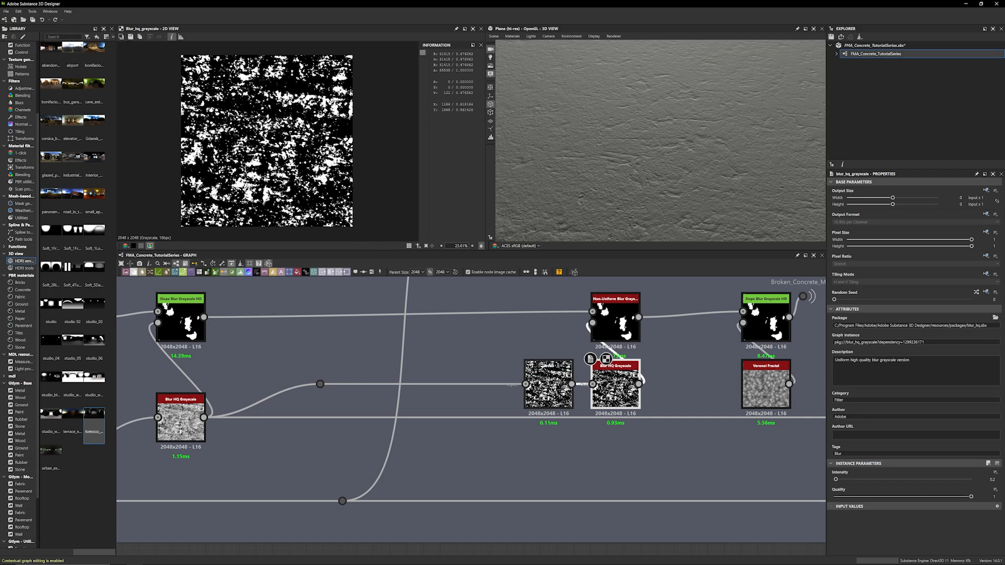
double_click(548, 387)
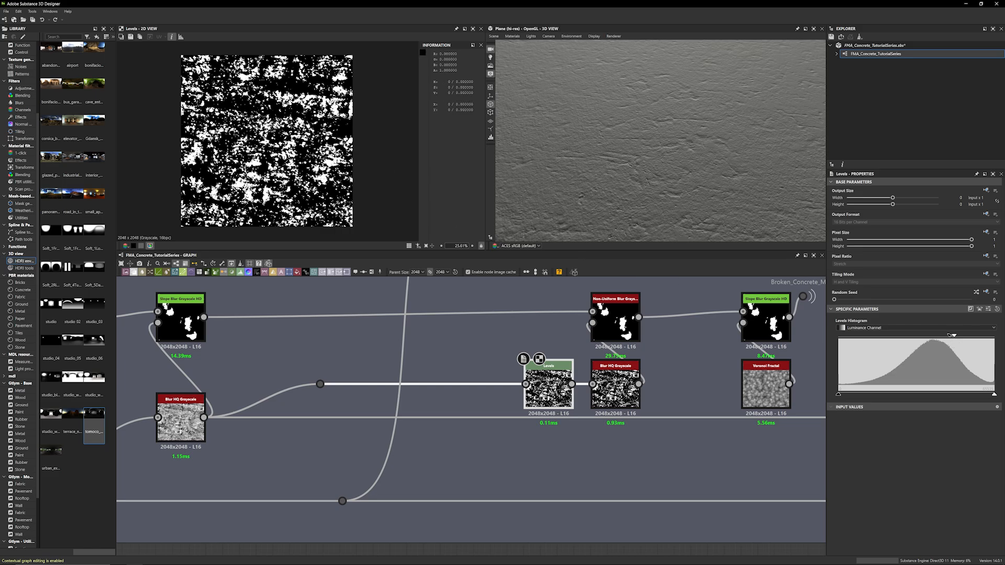
scroll(310, 159, up, 2)
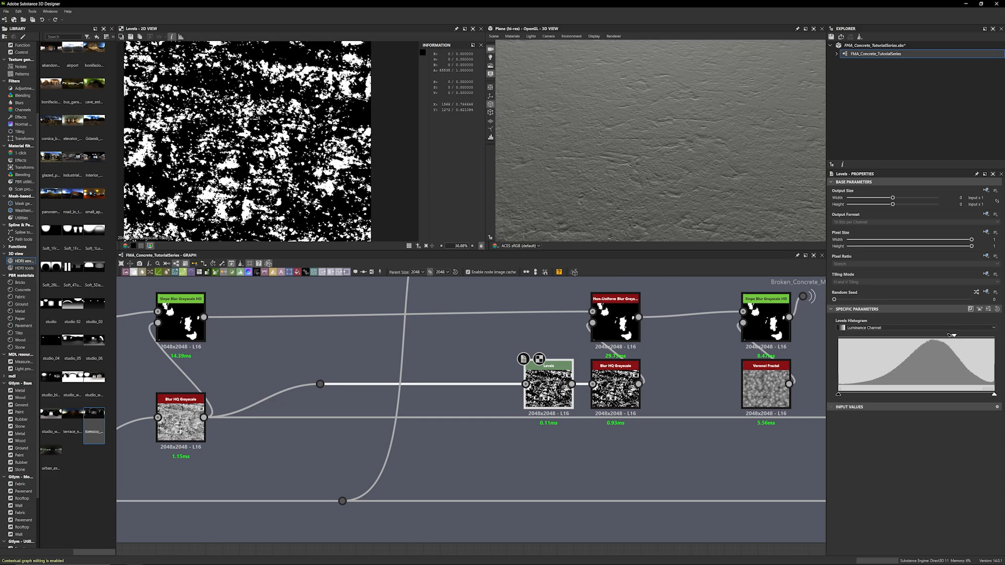
double_click(616, 388)
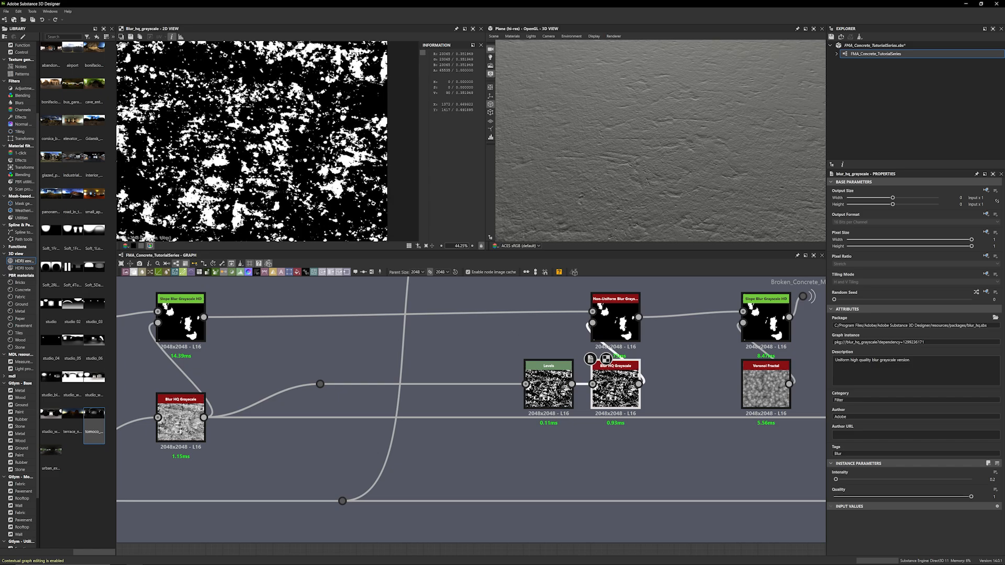
scroll(231, 152, up, 9)
double_click(549, 387)
click(614, 388)
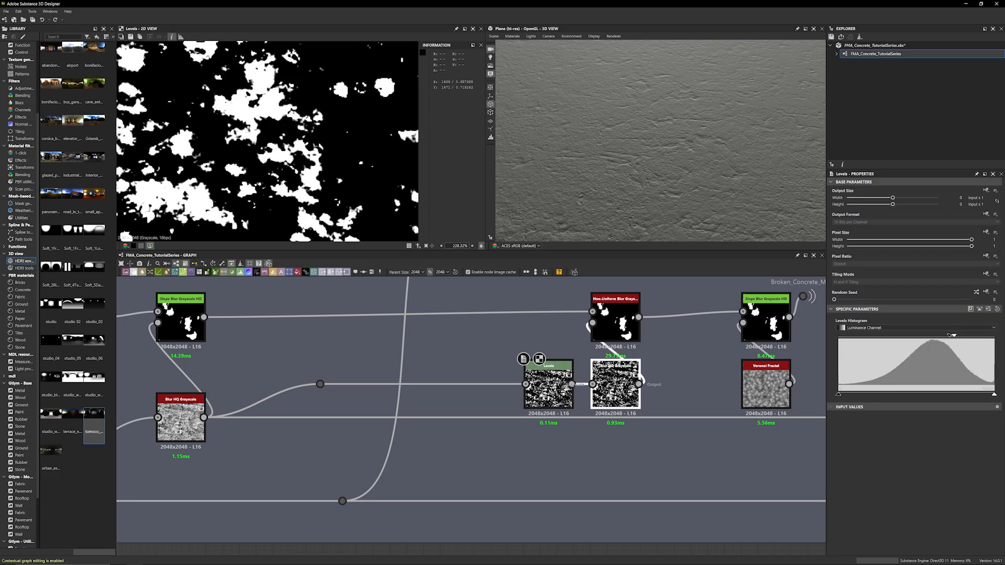
double_click(614, 388)
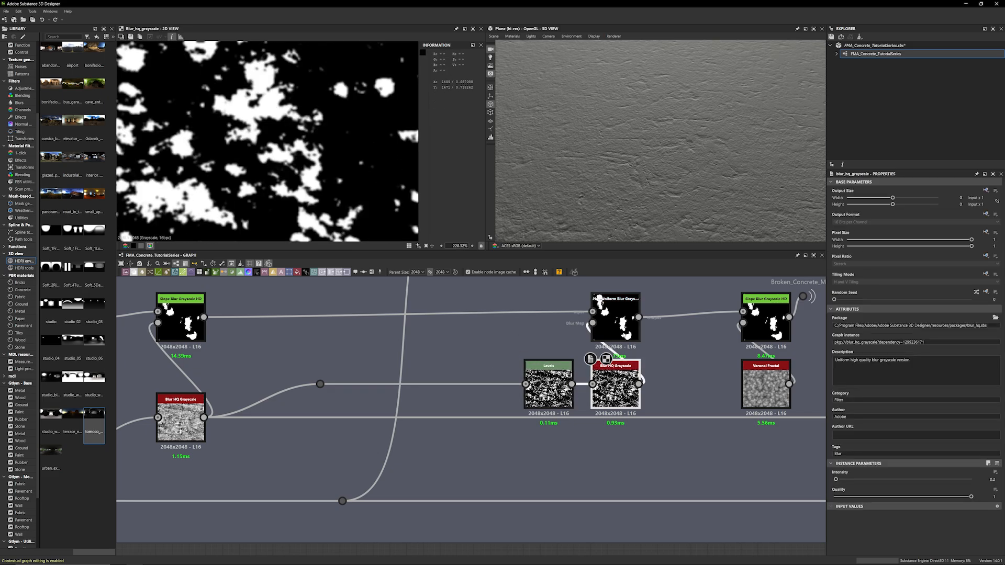
Try Blades values of 9 and 1 on the second Non-Uniform Blur Grayscale, then restore the value to 3
double_click(599, 306)
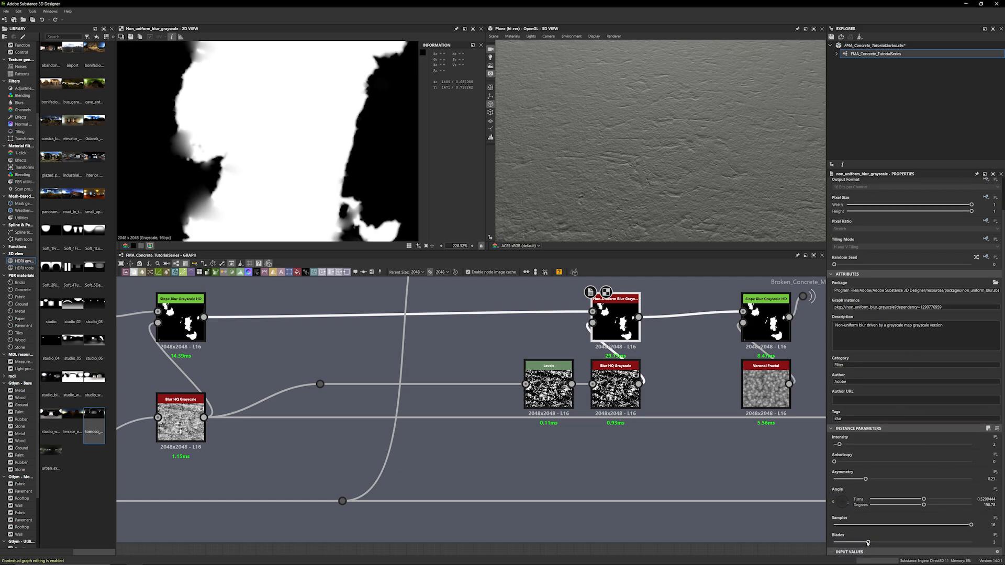
drag(869, 543, 975, 544)
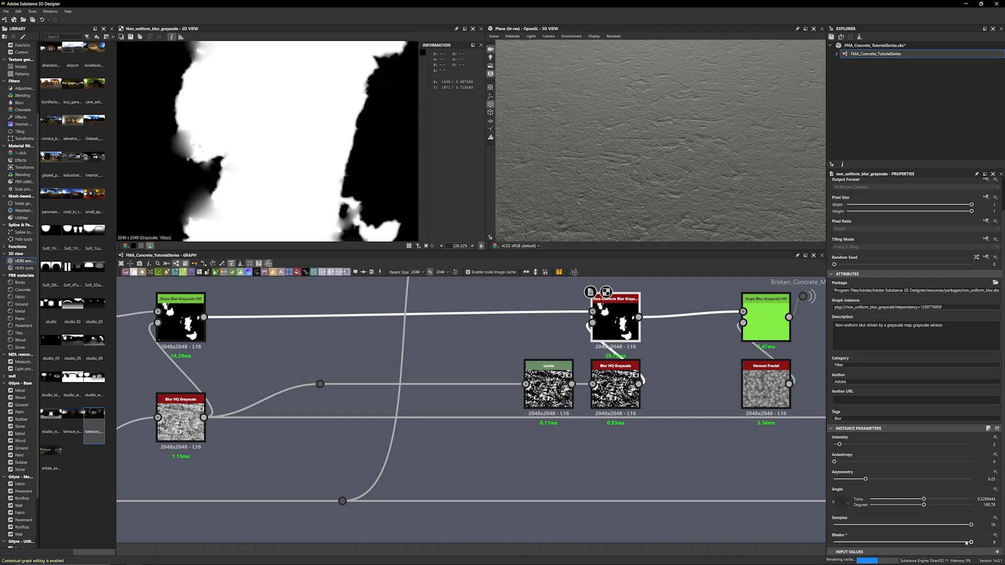
key(ctrl+z)
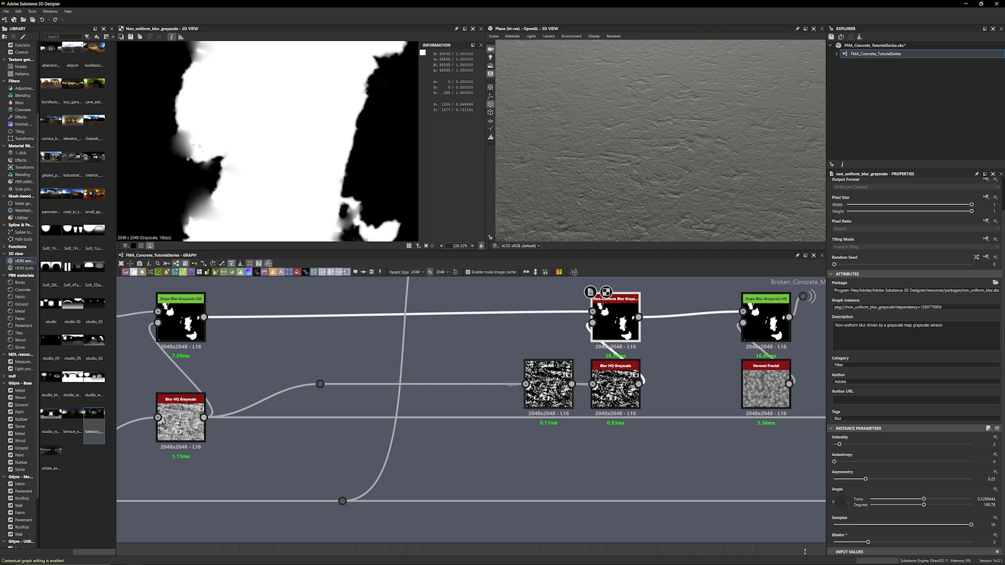
drag(868, 542, 831, 545)
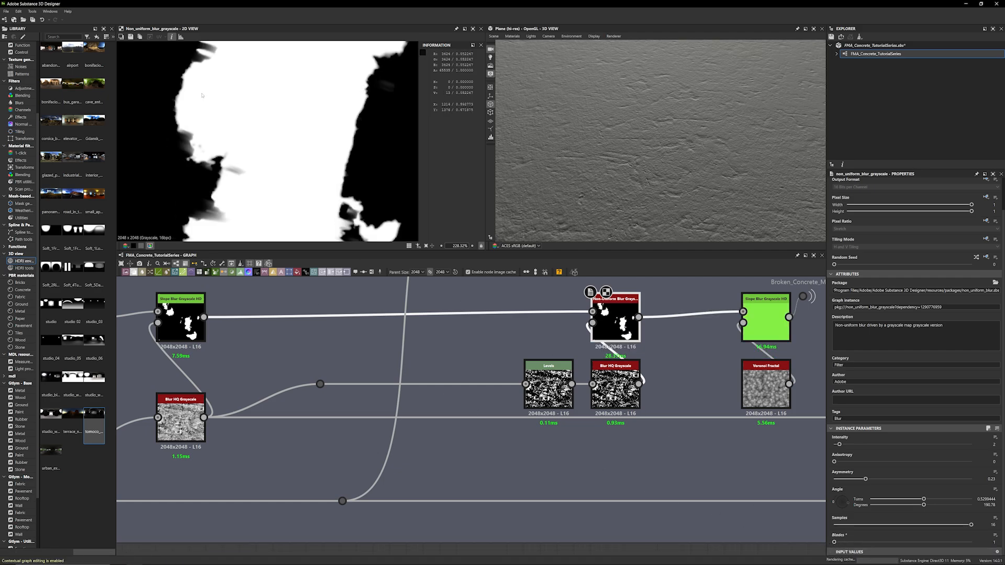
scroll(217, 197, down, 1)
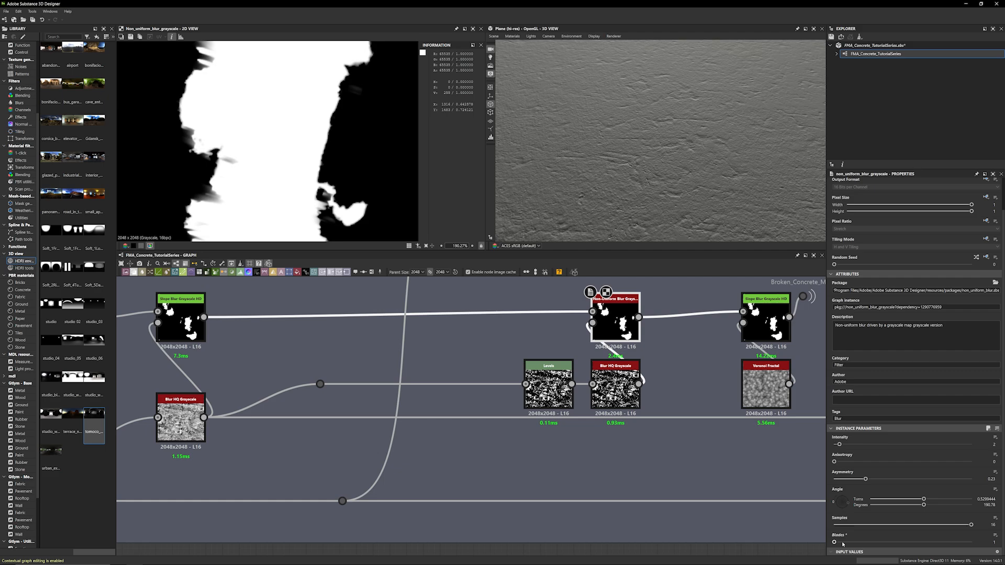
drag(843, 544, 866, 542)
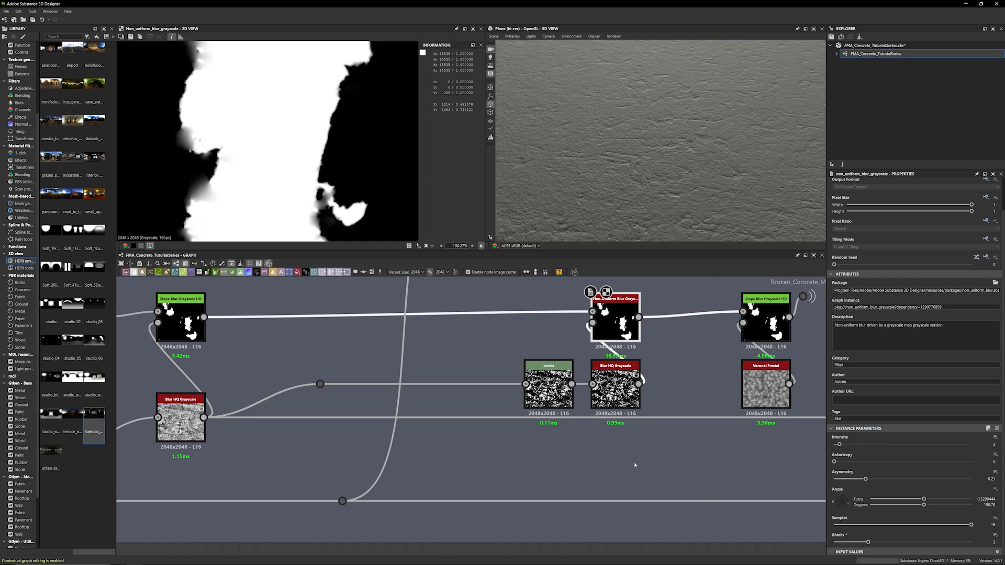
Preview the final Slope Blur Grayscale HD before the Broken_Concrete_Mask output and review its parameters
scroll(634, 465, down, 2)
middle_drag(607, 446, 491, 453)
scroll(633, 340, up, 3)
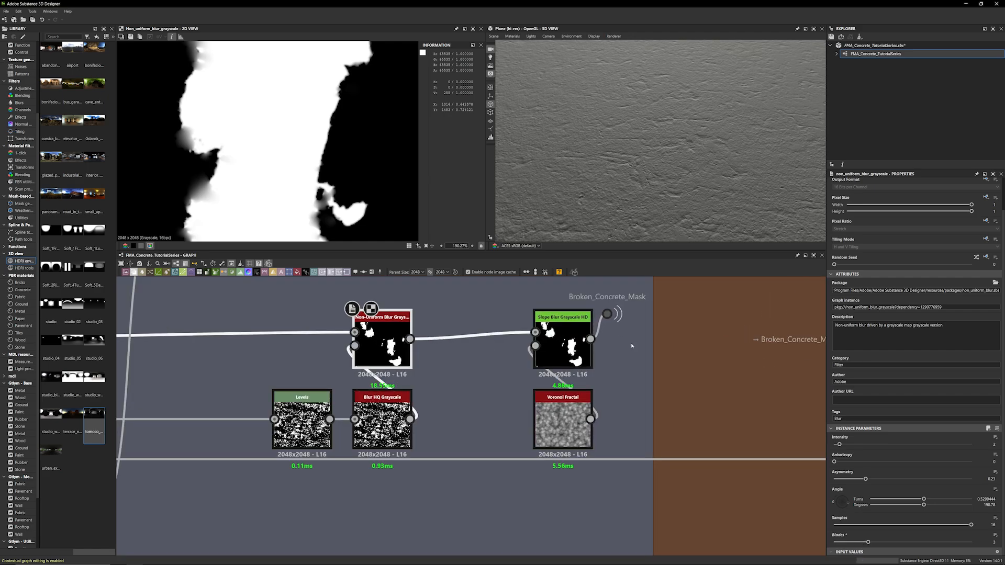
double_click(568, 351)
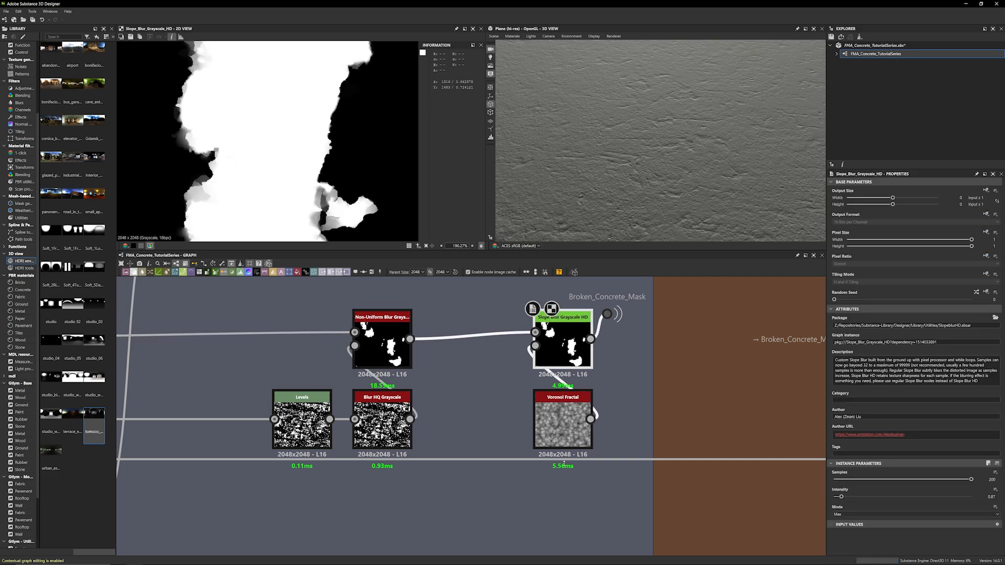
scroll(563, 444, up, 2)
Preview the Voronoi Fractal feeding the final slope blur and add the comment "Scale 13.33" beneath its node
double_click(565, 448)
scroll(286, 201, down, 8)
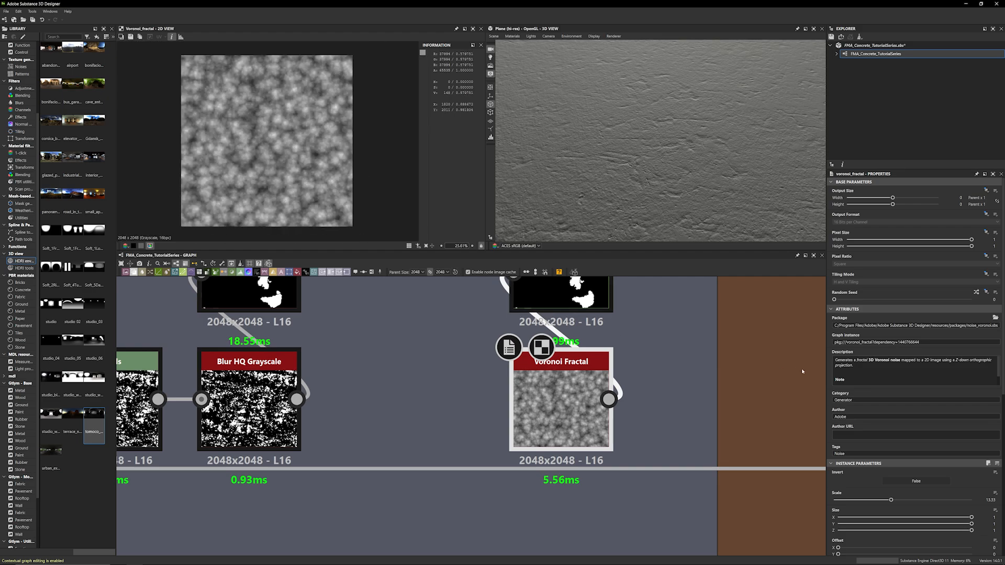
scroll(803, 372, down, 1)
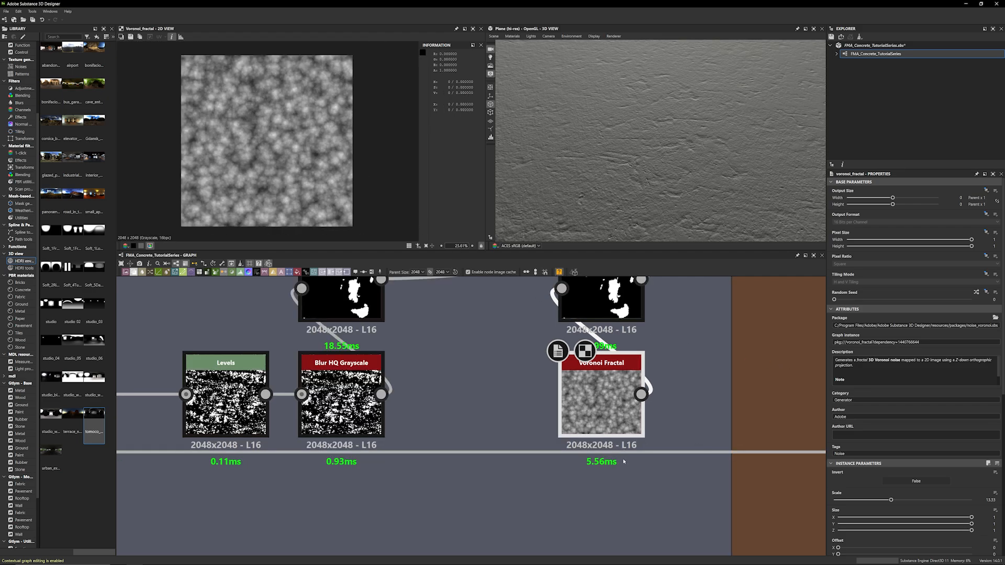
key(s)
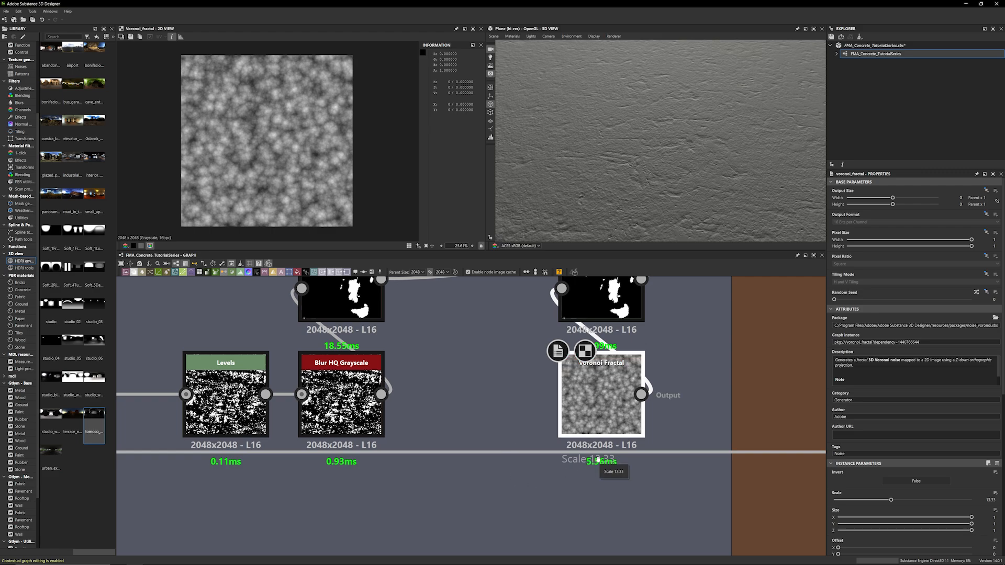
Preview the final Slope Blur Grayscale HD again and inspect the chipped edges of its shapes up close
scroll(597, 460, down, 4)
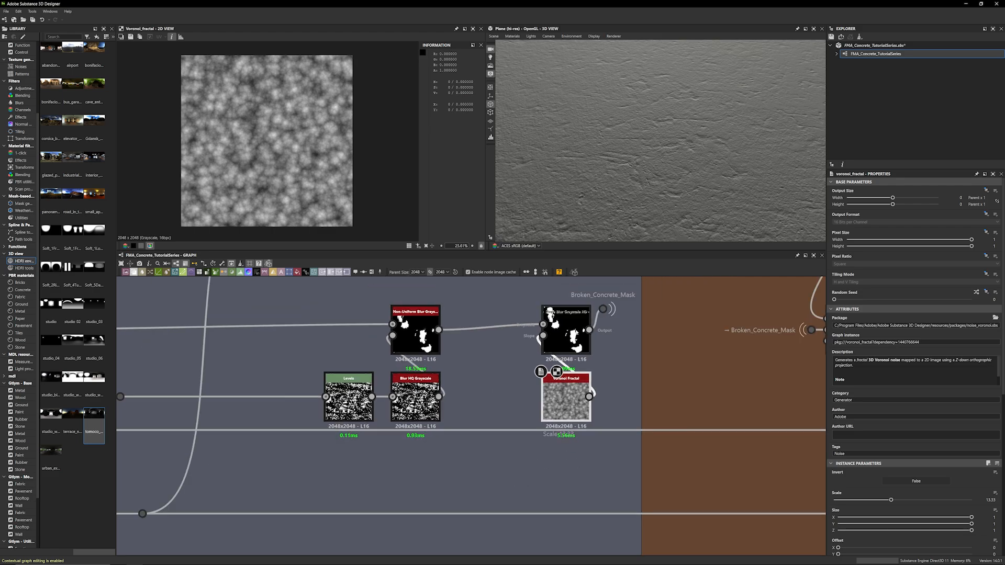
double_click(565, 335)
scroll(279, 147, up, 6)
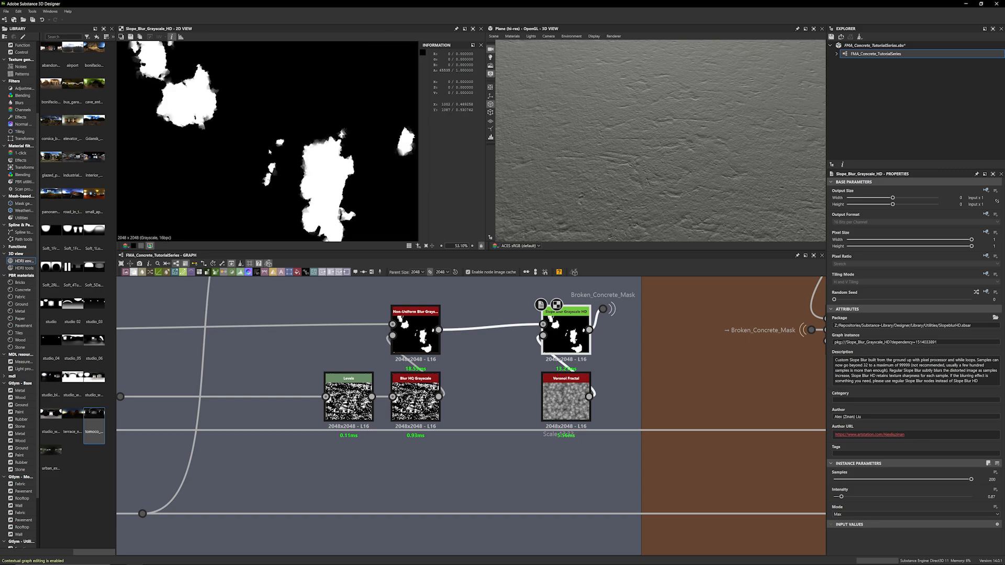
middle_drag(279, 147, 146, 151)
scroll(254, 131, up, 2)
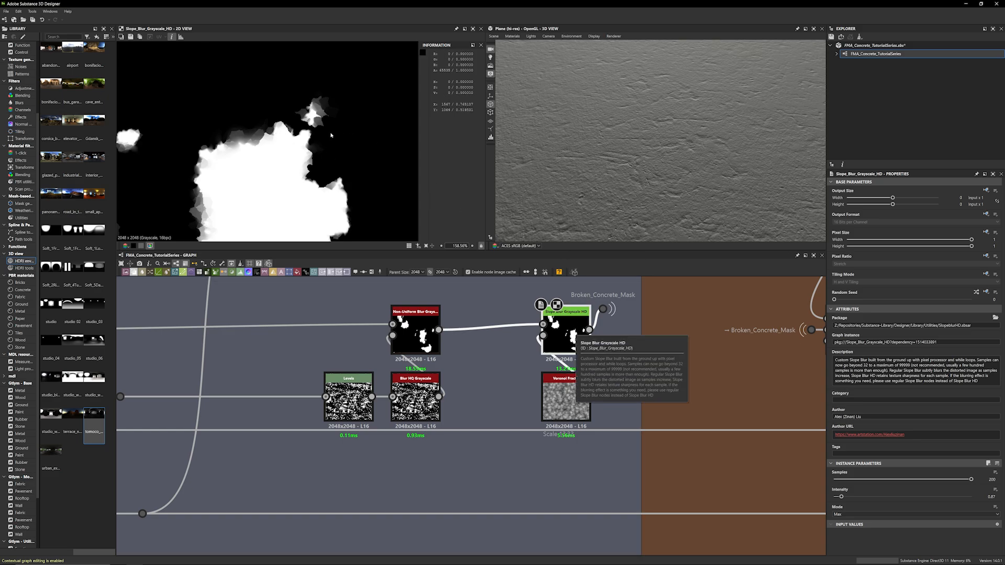
scroll(289, 157, up, 3)
Add a regular Slope Blur Grayscale node, with the Non-Uniform Blur Grayscale as its grayscale input and the Voronoi Fractal as its slope input
click(725, 361)
key(space)
text(slop)
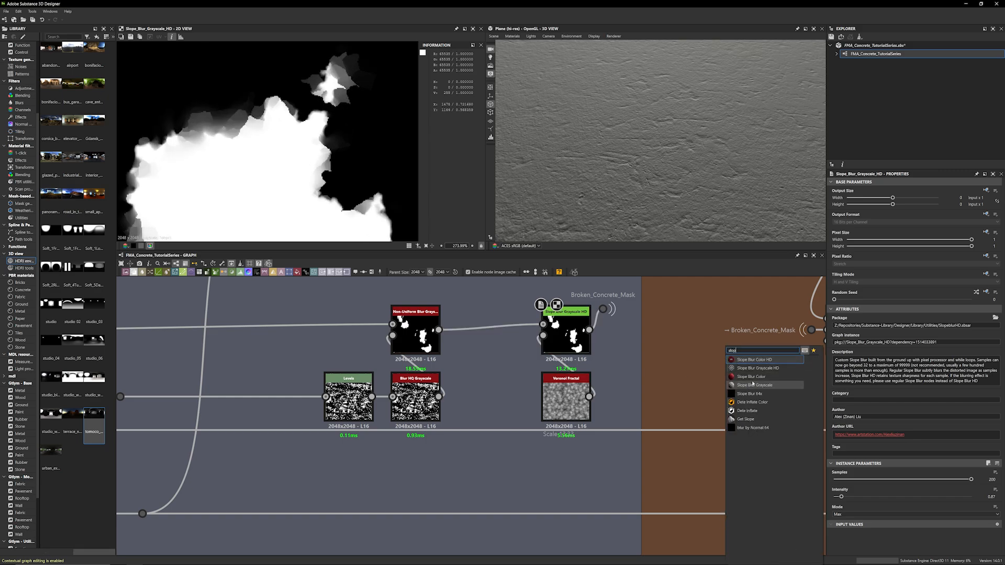
click(752, 385)
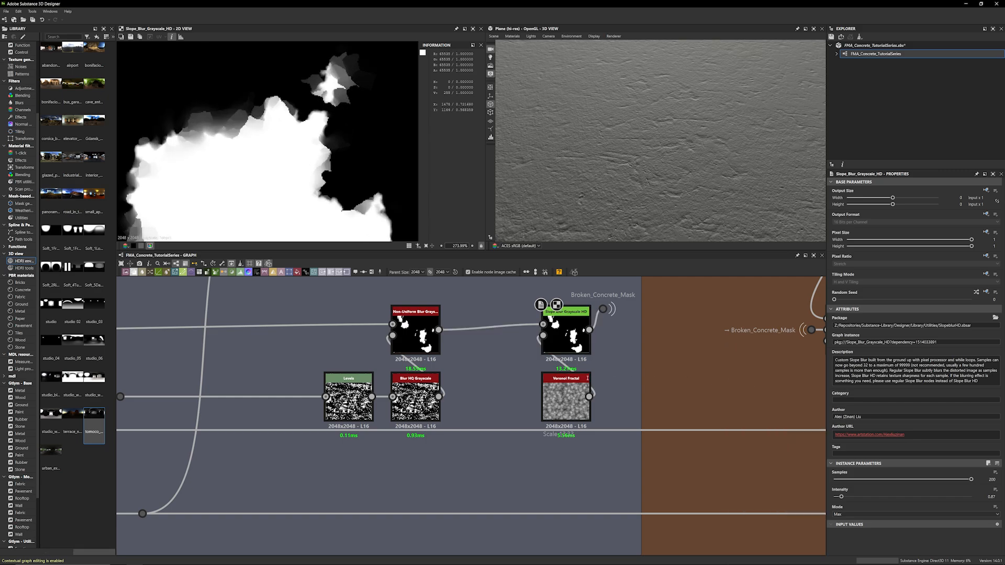
drag(438, 330, 710, 357)
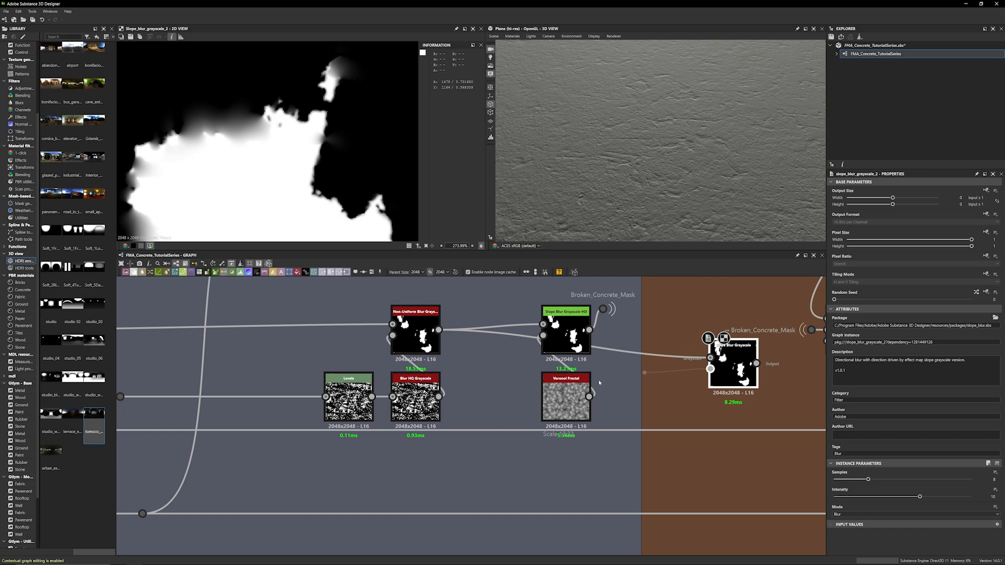
drag(588, 396, 710, 368)
Set the new Slope Blur Grayscale's samples to 32 and its mode to Max
double_click(574, 356)
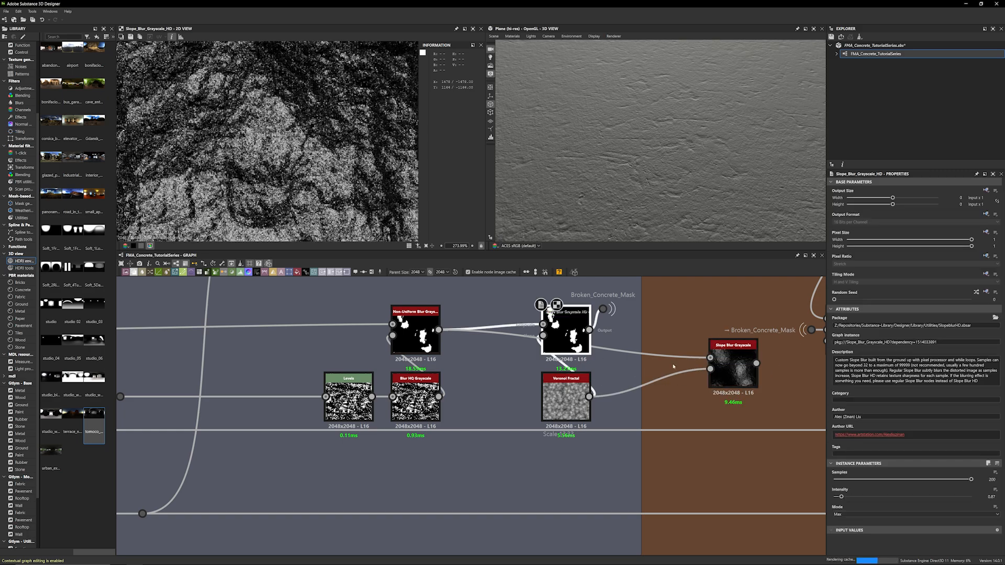
double_click(737, 369)
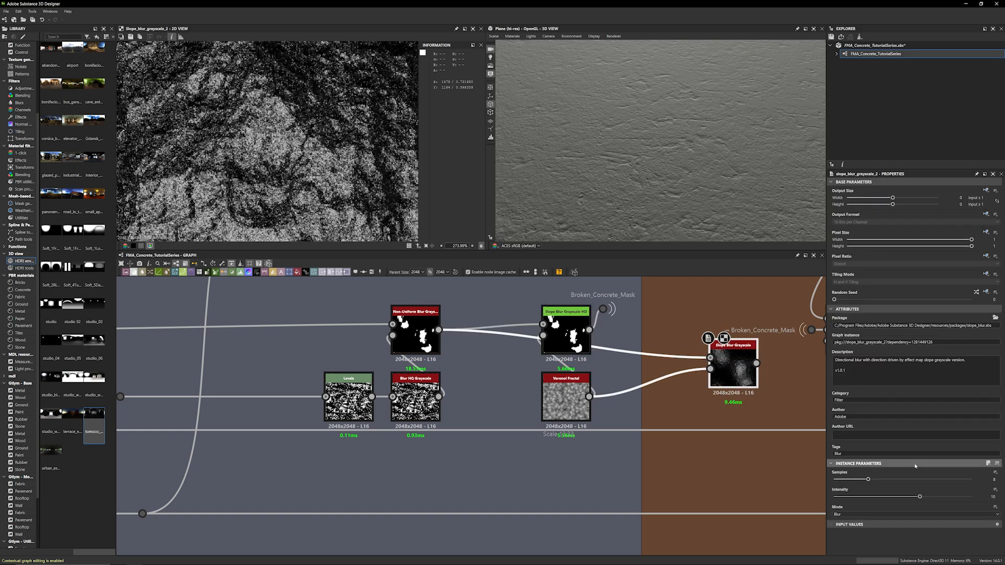
drag(893, 479, 978, 480)
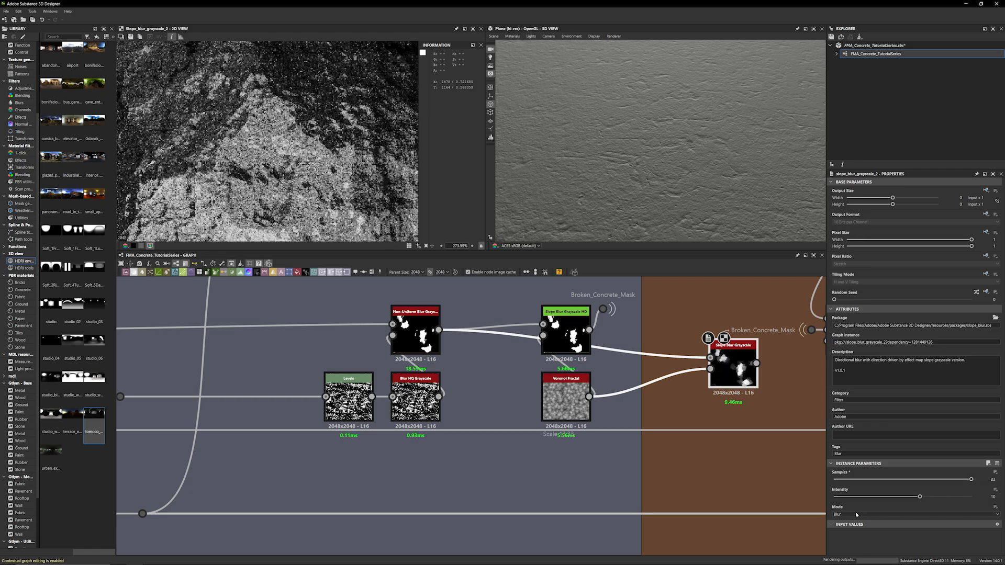
click(855, 514)
click(851, 527)
click(858, 515)
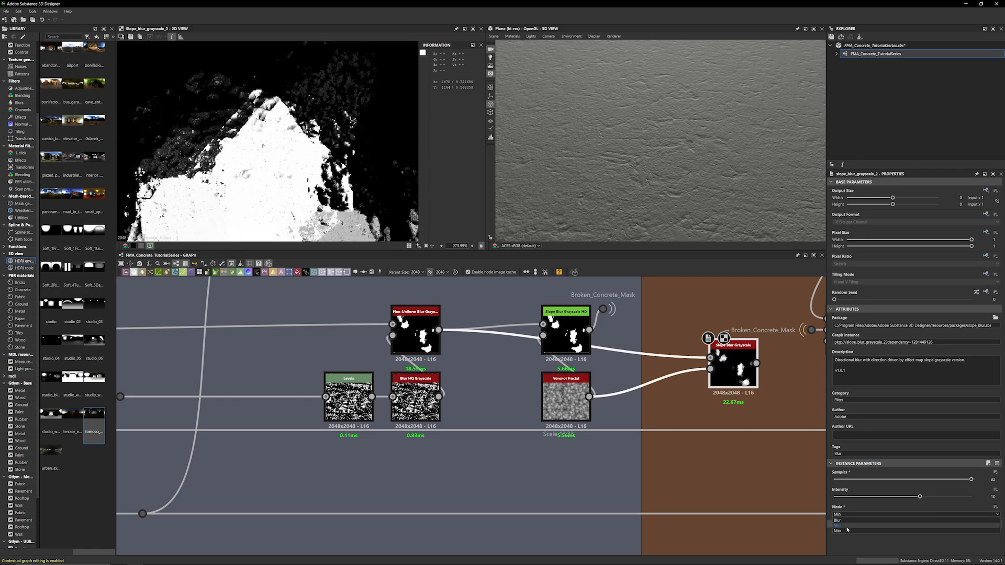
click(851, 533)
Set the new Slope Blur Grayscale's intensity to 0.68, using the Slope Blur Grayscale HD preview as reference
double_click(566, 335)
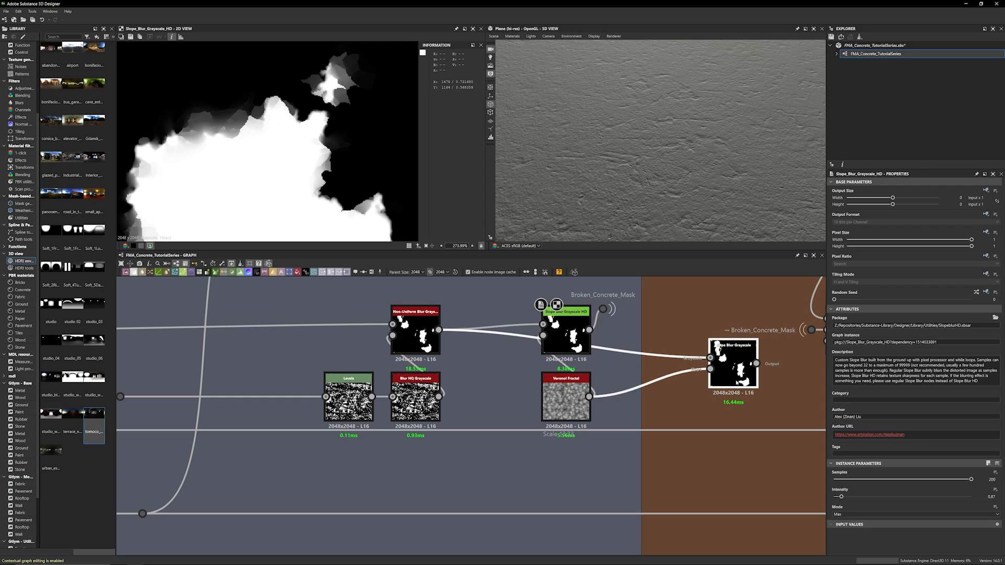
double_click(732, 361)
drag(846, 498, 840, 497)
double_click(566, 335)
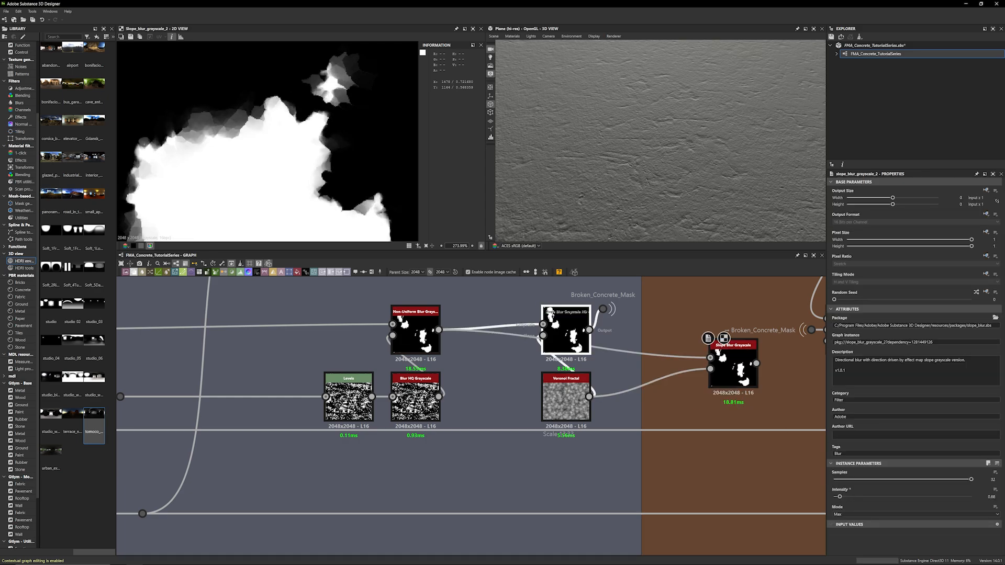
Compare the edge gradients of the regular Slope Blur Grayscale and the Slope Blur Grayscale HD at high magnification
double_click(720, 365)
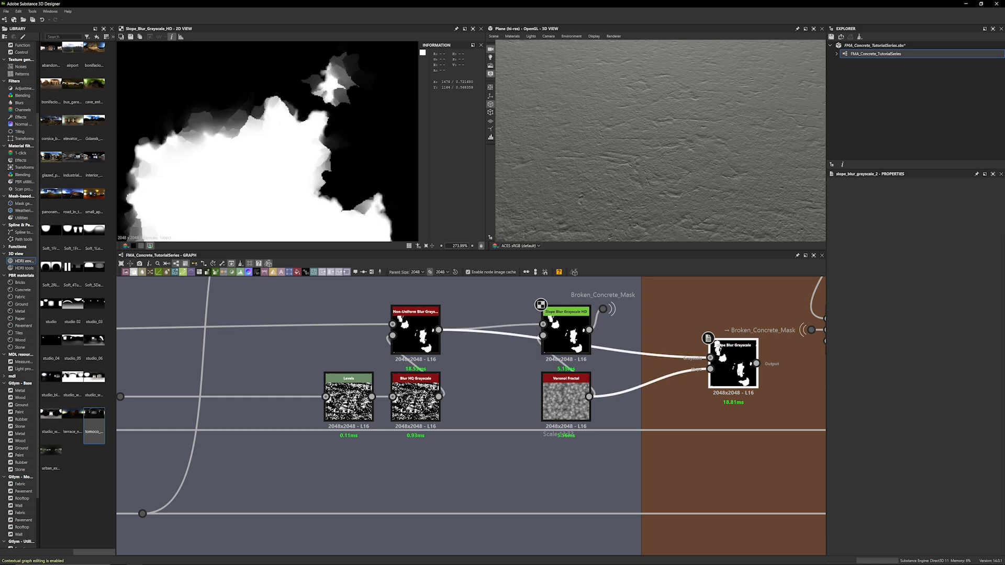
scroll(353, 151, up, 4)
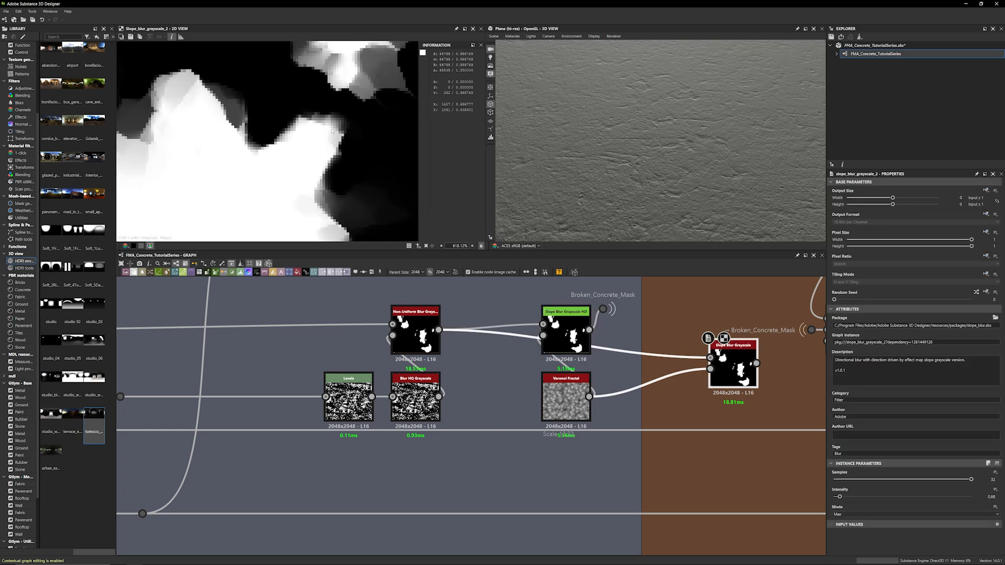
scroll(353, 151, up, 1)
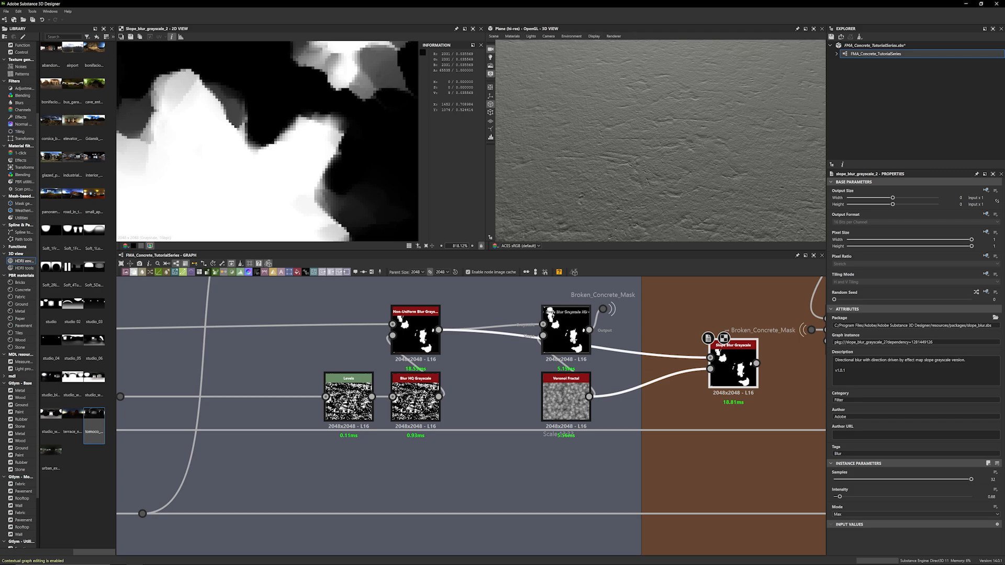
double_click(566, 335)
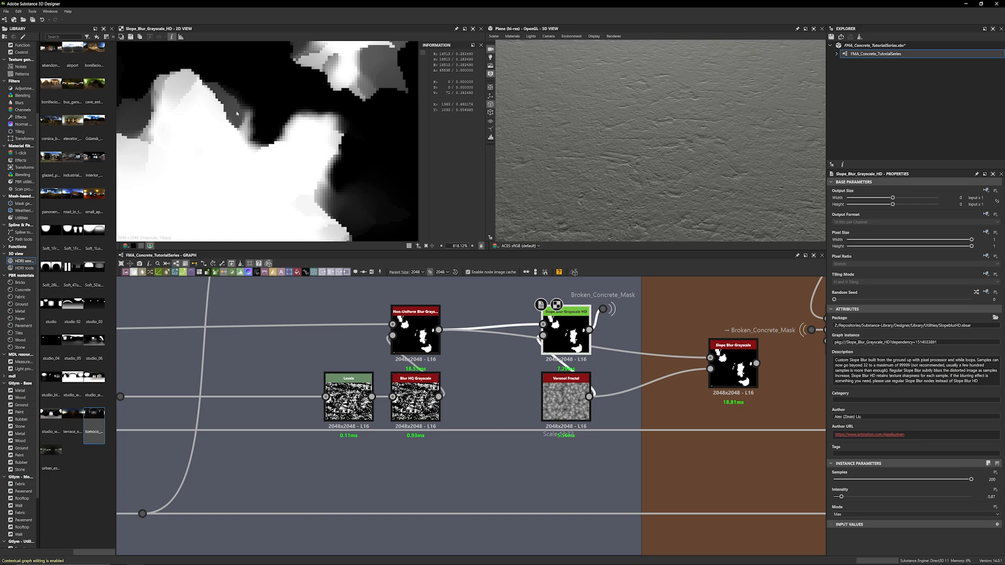
click(732, 364)
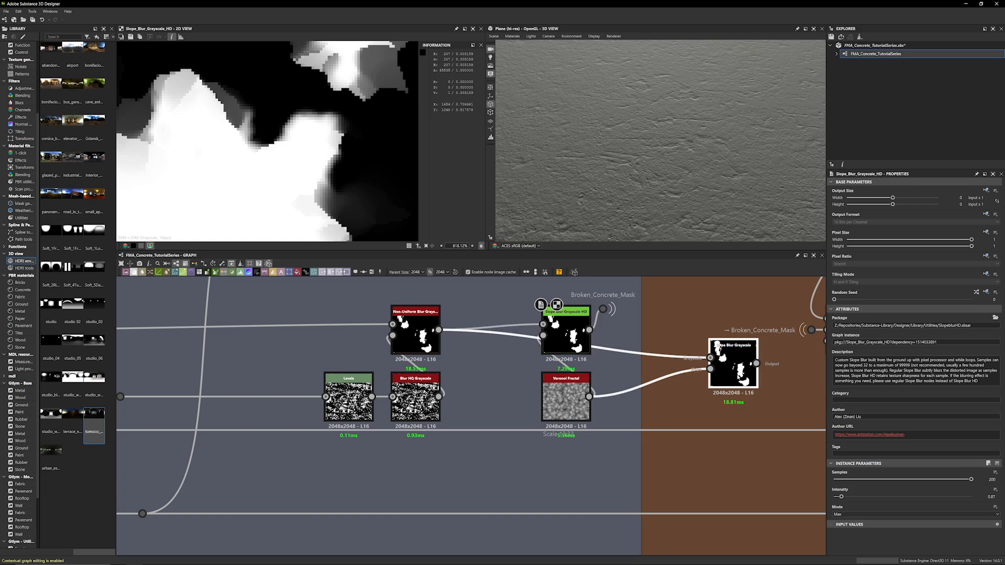
click(582, 346)
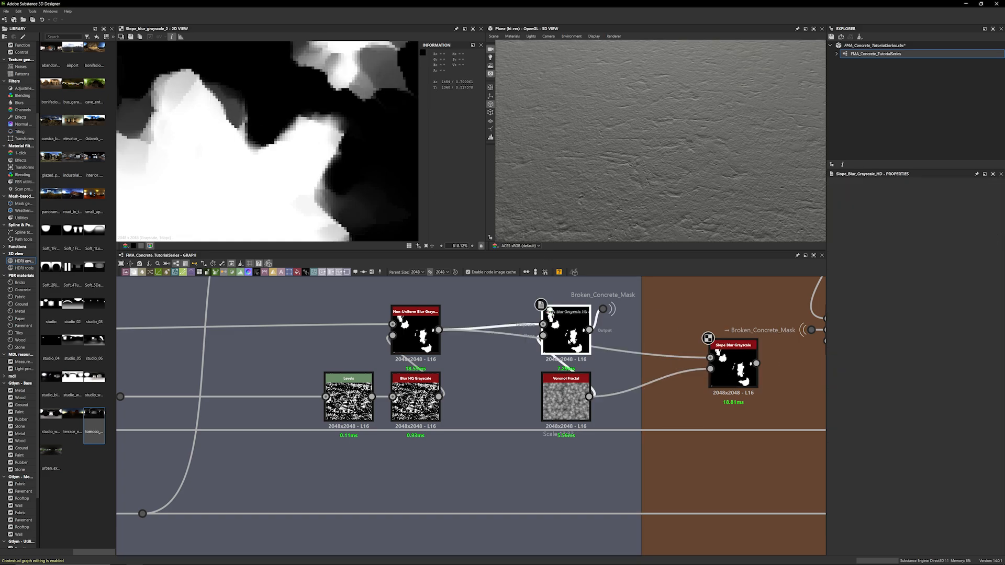
Delete the regular Slope Blur Grayscale node that was added for the comparison
click(743, 353)
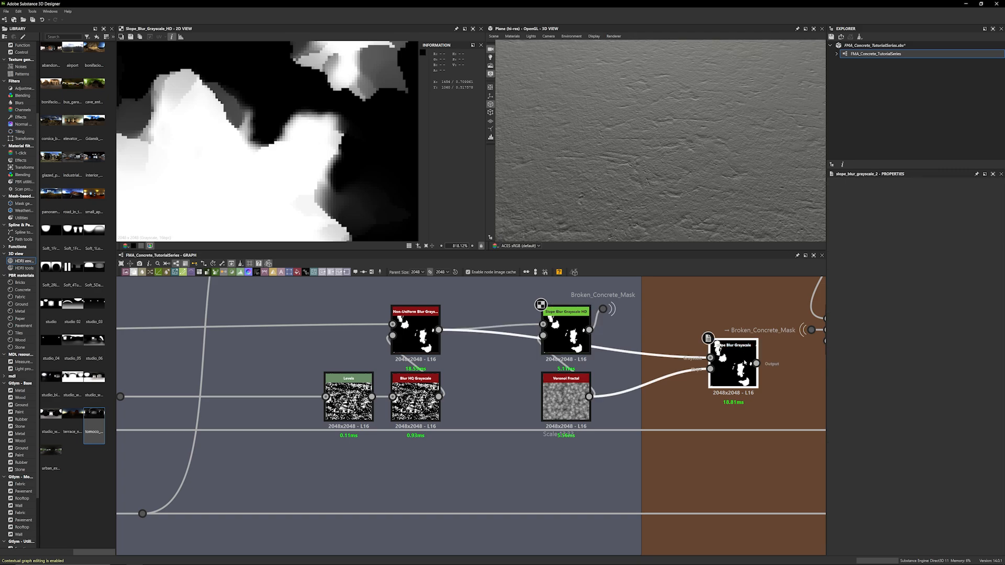
key(Delete)
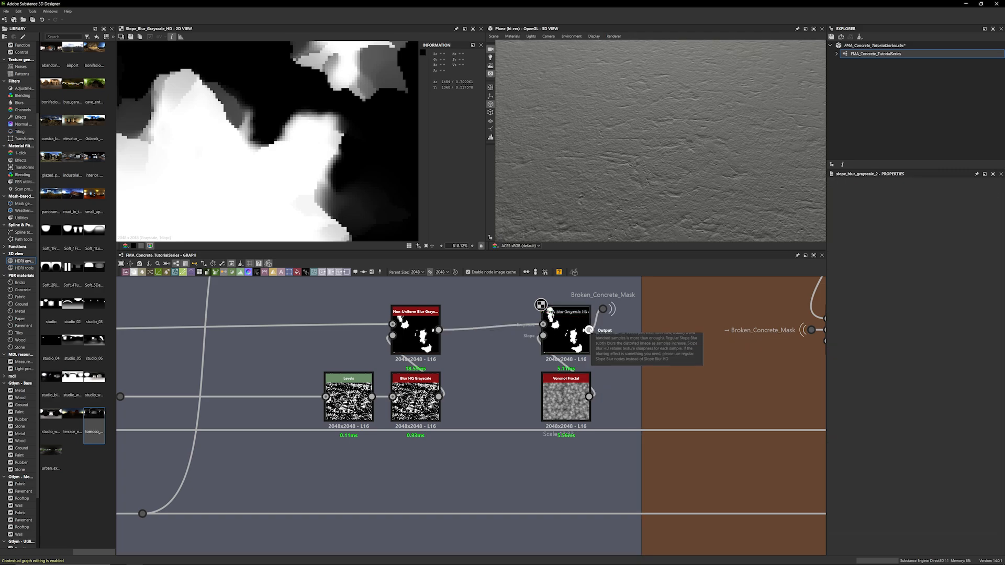
scroll(532, 316, down, 4)
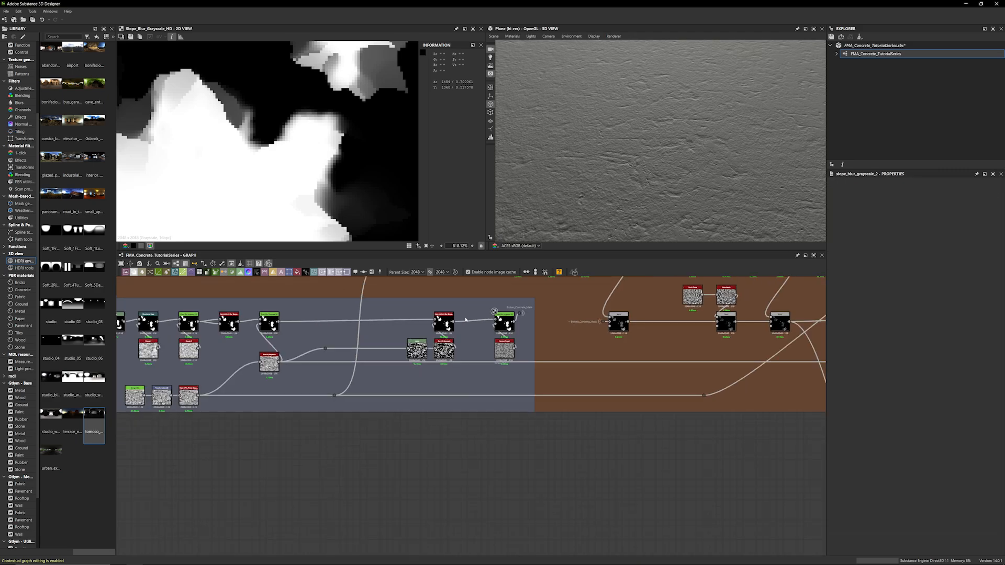
scroll(473, 315, up, 3)
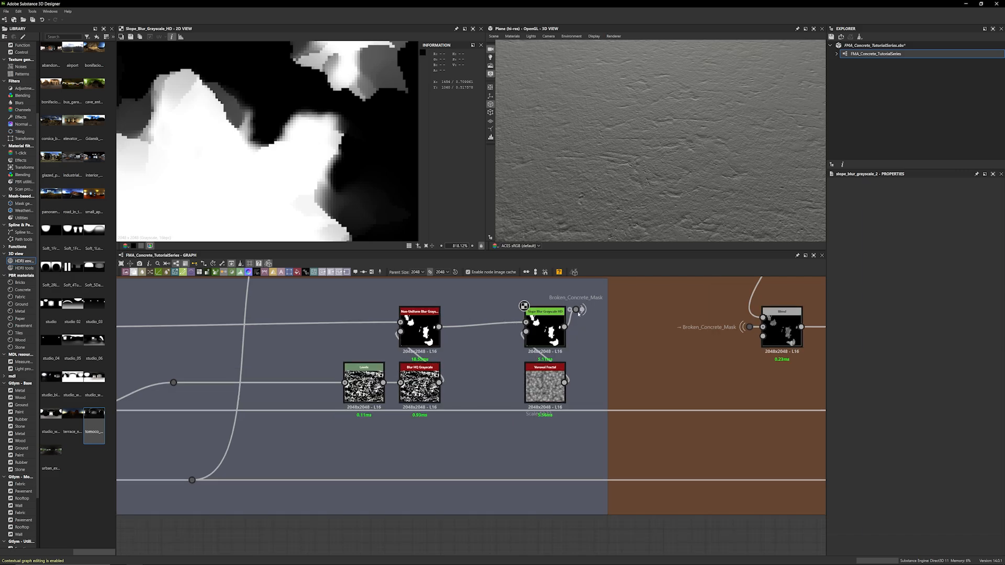
Trace where the Broken_Concrete_Mask portal leads and examine the whole finished mask in the 2D view
click(576, 310)
scroll(267, 183, down, 8)
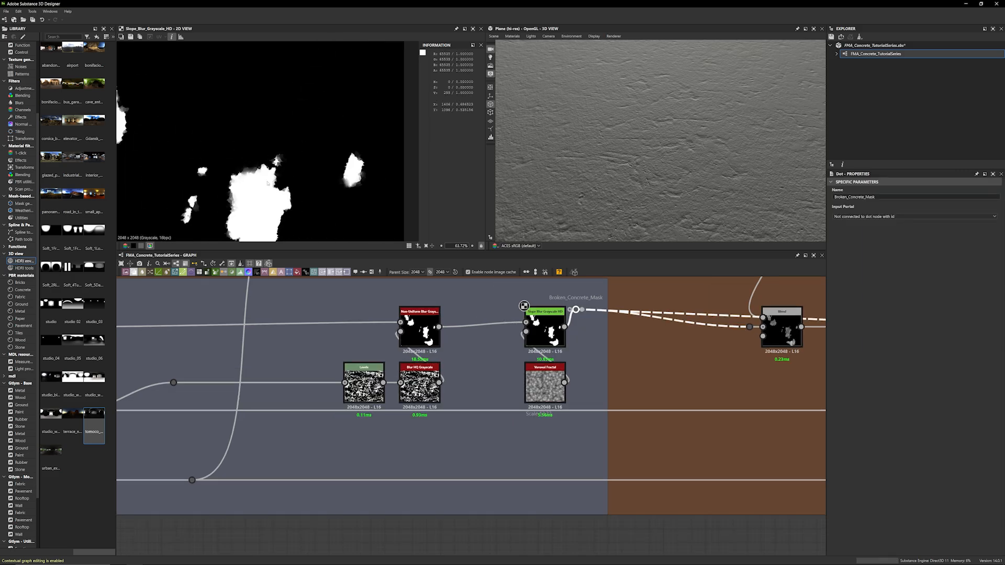
scroll(268, 183, down, 3)
scroll(236, 135, down, 1)
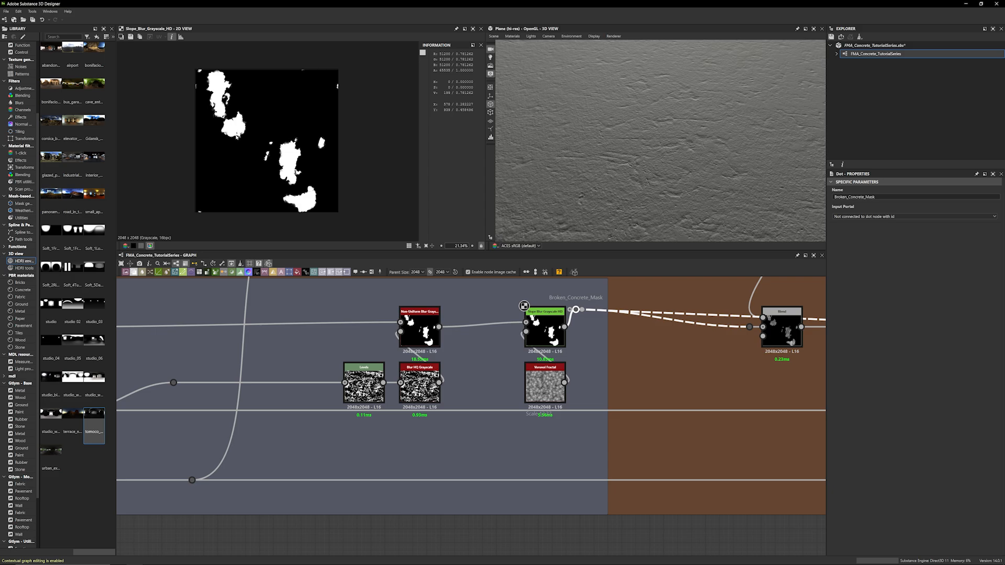
scroll(236, 135, up, 2)
scroll(252, 130, down, 1)
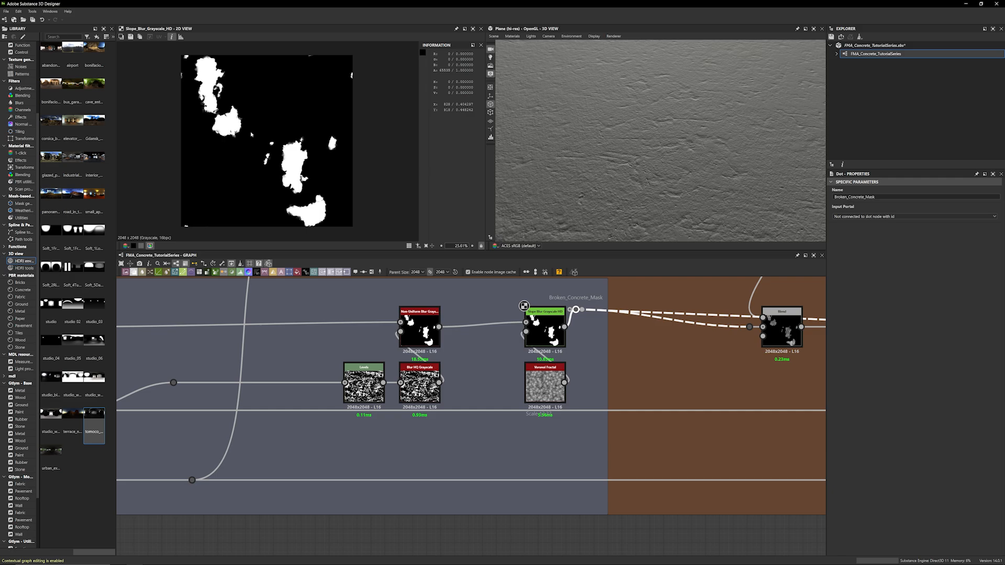
scroll(306, 385, down, 5)
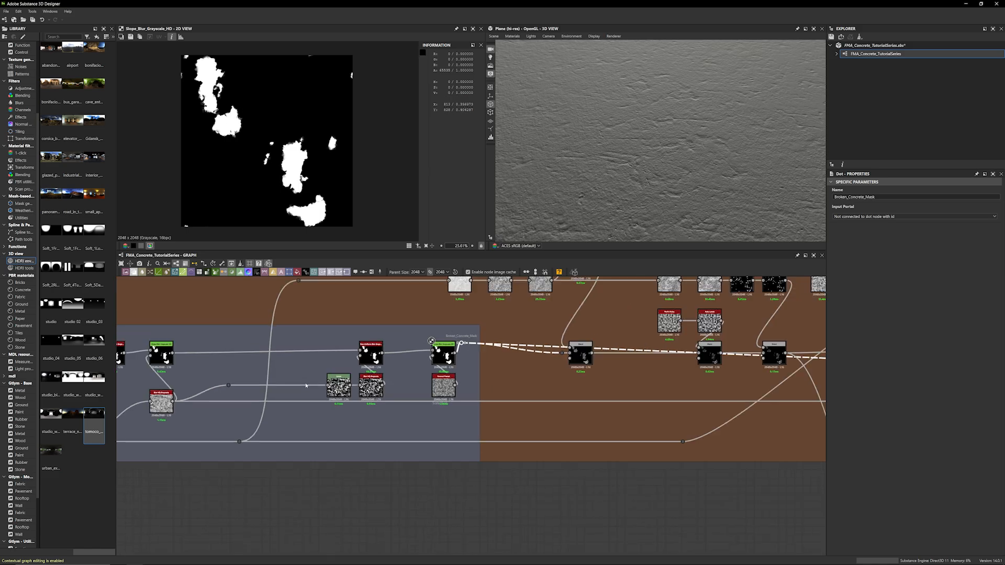
scroll(362, 313, up, 4)
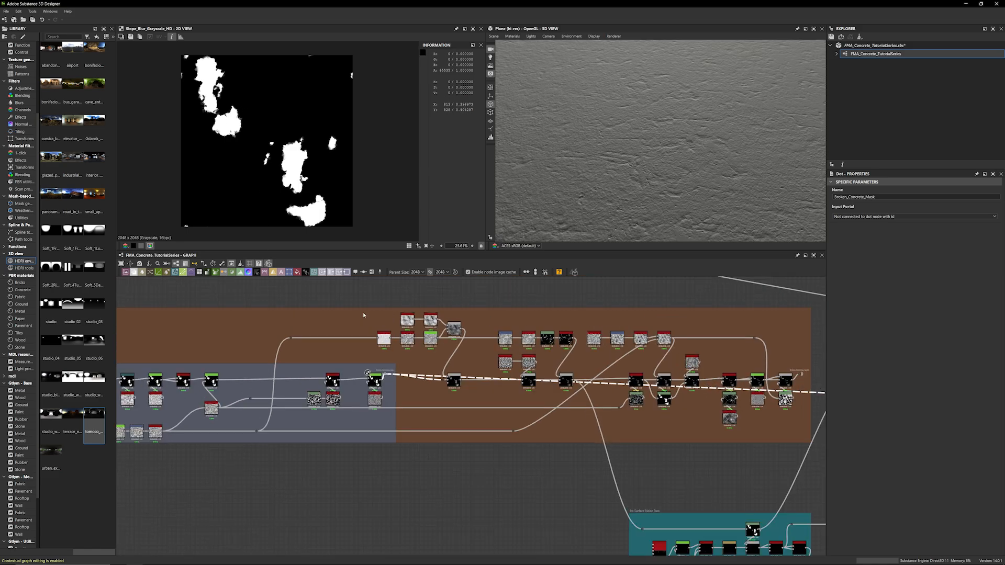
scroll(330, 296, down, 4)
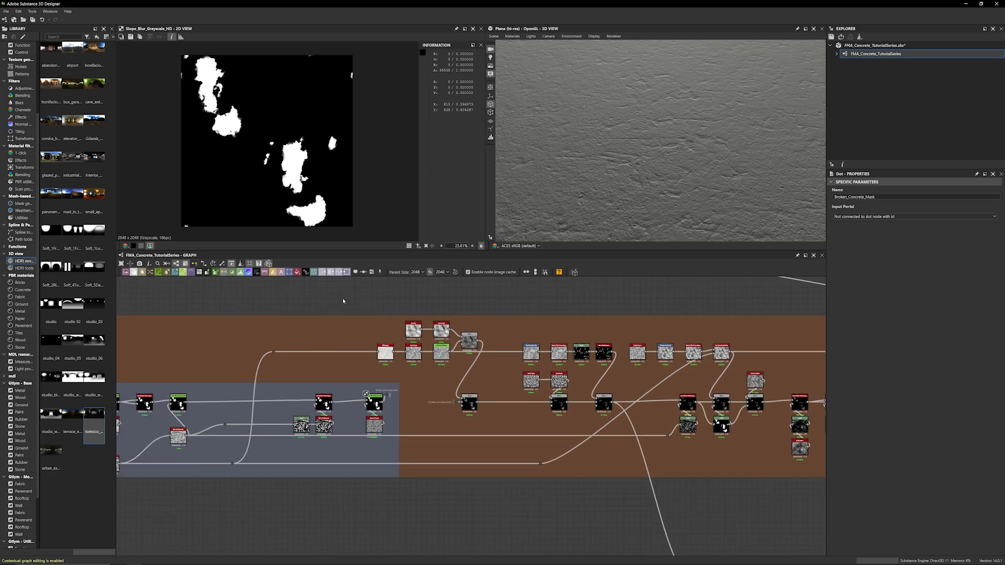
Preview the Multiply Blend node that receives the Broken_Concrete_Mask portal
double_click(469, 407)
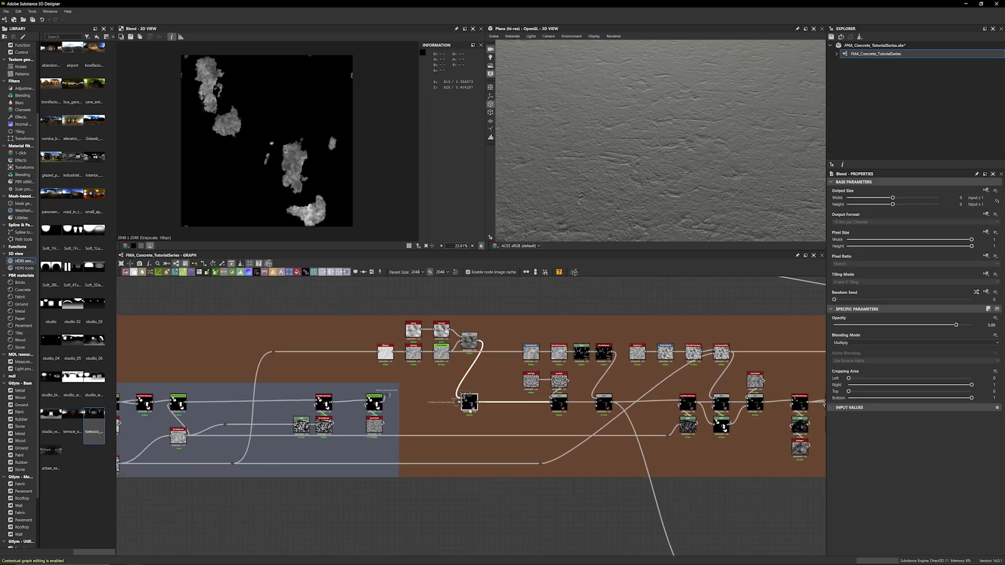
scroll(293, 407, down, 3)
scroll(293, 407, up, 2)
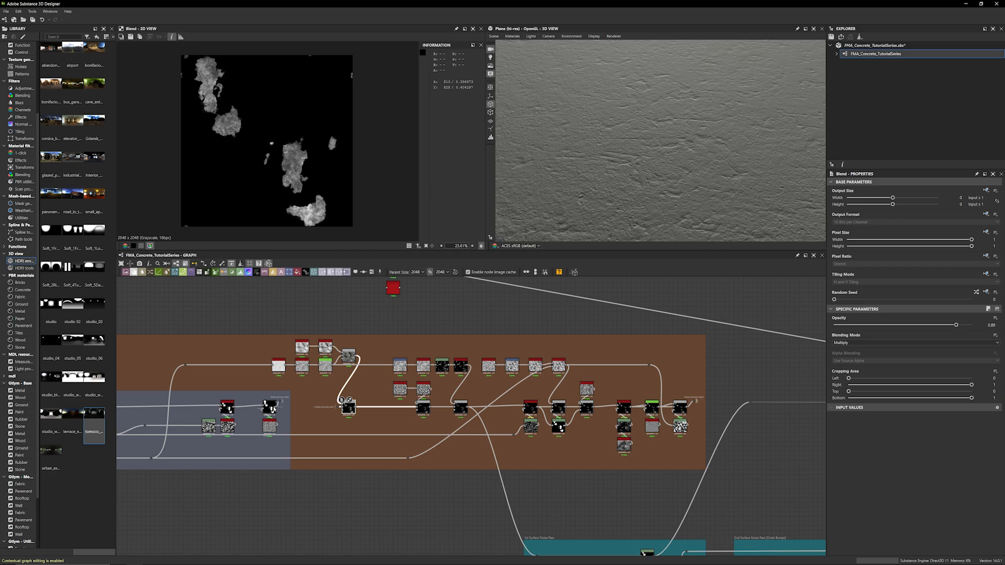
Connect the Slope Blur Grayscale HD output to the preview setup's Normal node and inspect the edges in the 3D view
click(278, 408)
middle_drag(343, 309, 370, 389)
scroll(383, 344, up, 1)
click(395, 339)
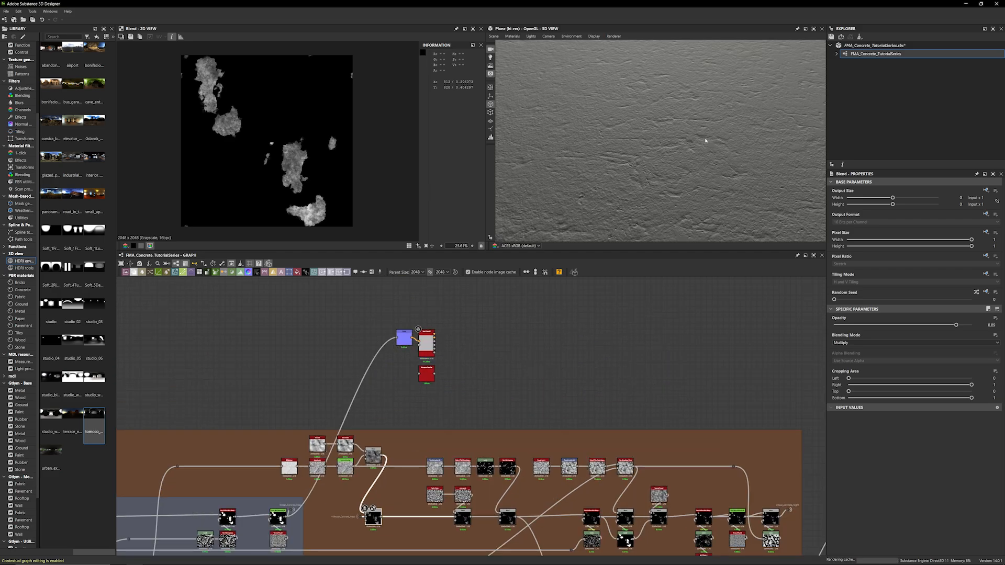
drag(675, 139, 594, 202)
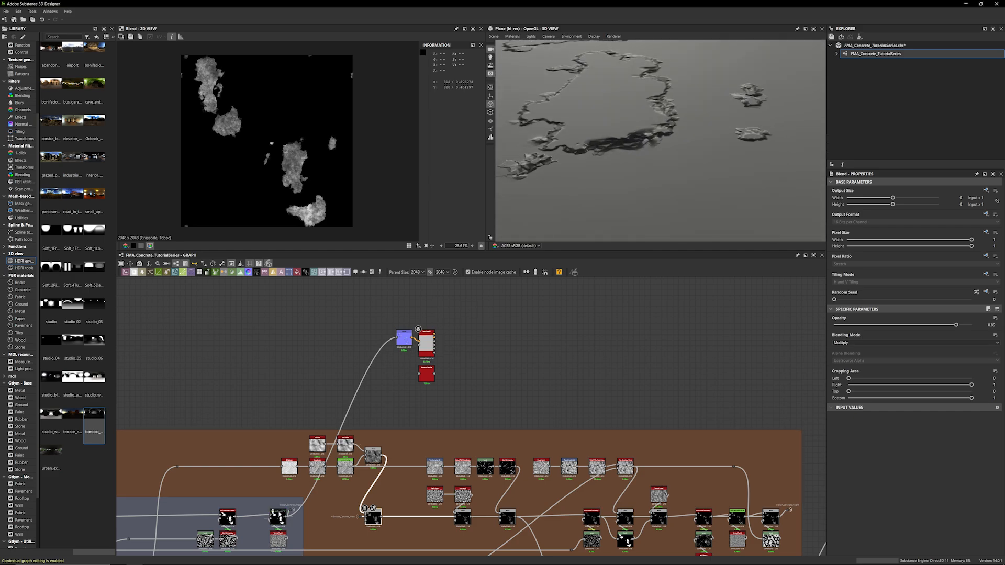
Add an Invert Grayscale node fed by the Slope Blur Grayscale HD, and connect its output to the preview material node
scroll(312, 347, up, 3)
middle_drag(296, 390, 341, 279)
scroll(345, 403, down, 4)
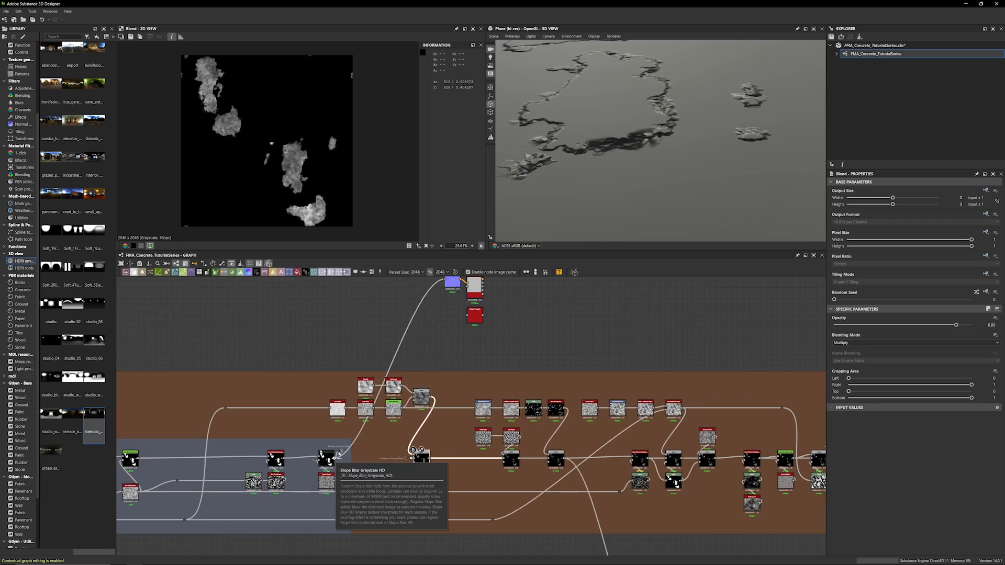
key(space)
text(inve)
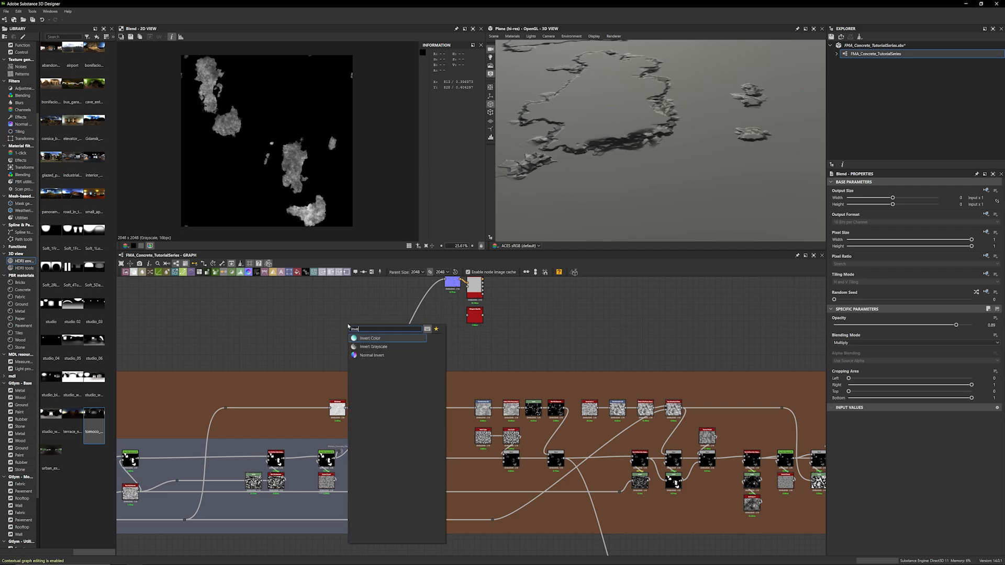
key(Down)
key(Return)
drag(335, 459, 446, 285)
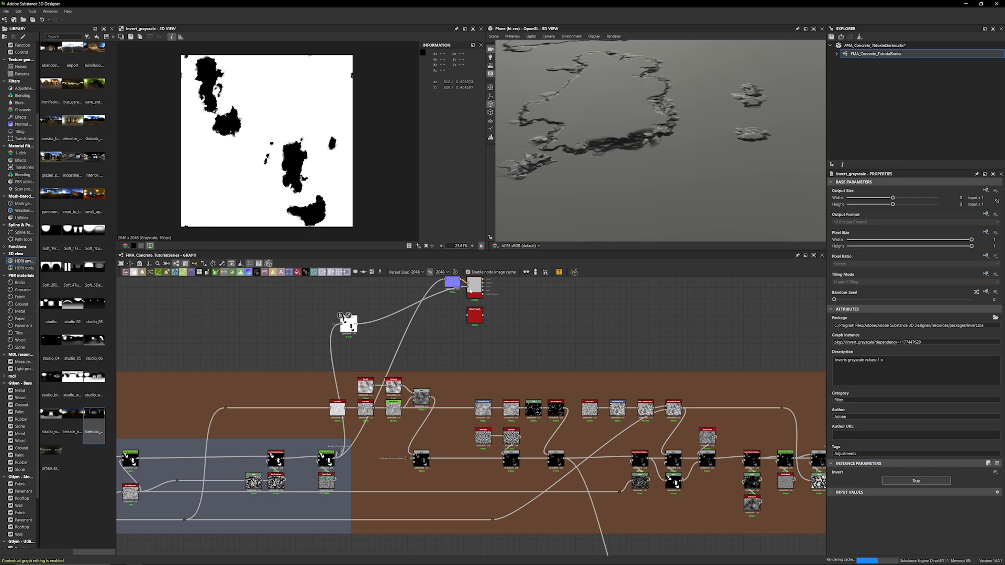
Examine the shape of the broken concrete edges from several angles in the 3D view
drag(711, 174, 632, 203)
scroll(632, 204, up, 5)
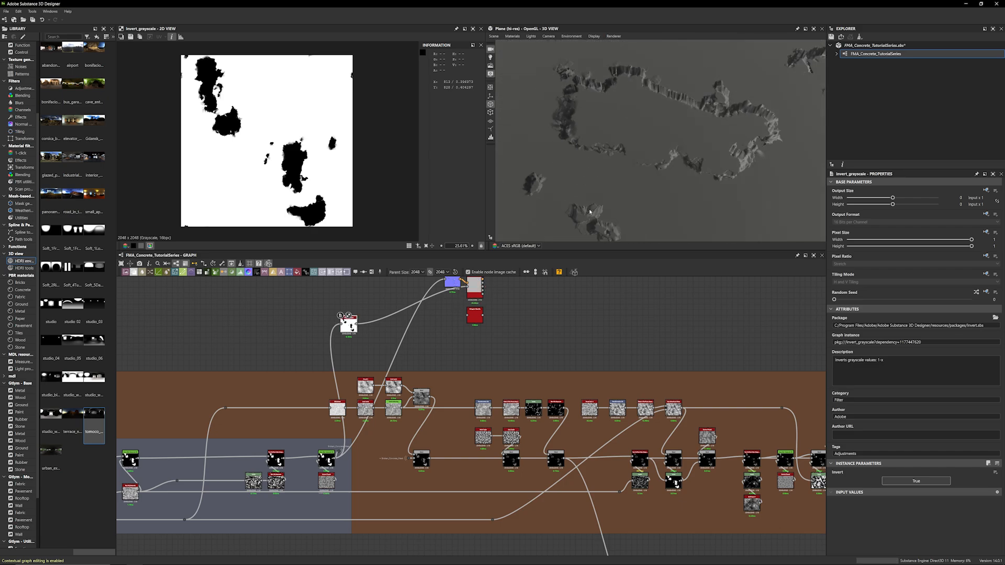
scroll(630, 199, up, 2)
drag(630, 198, 730, 179)
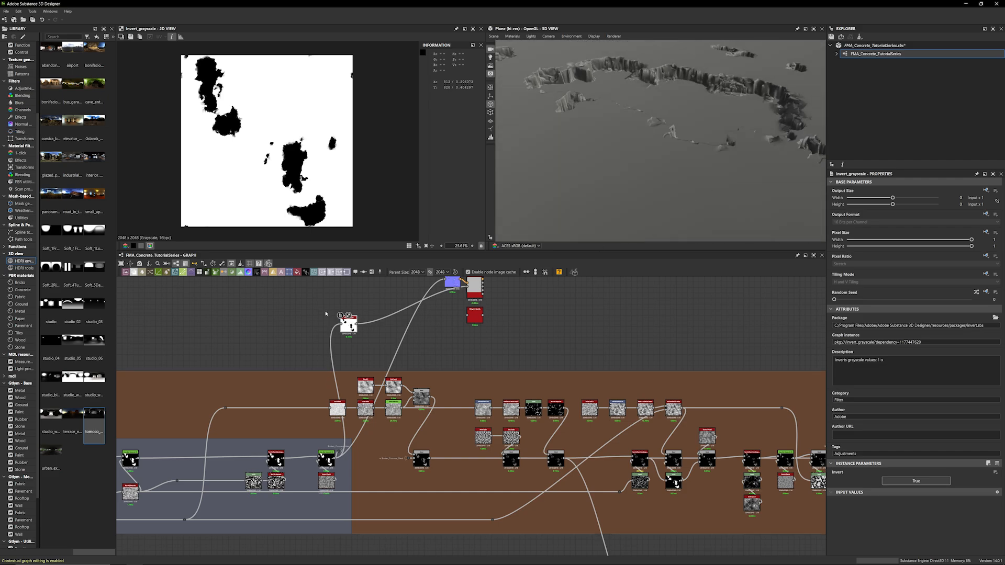
drag(694, 96, 726, 73)
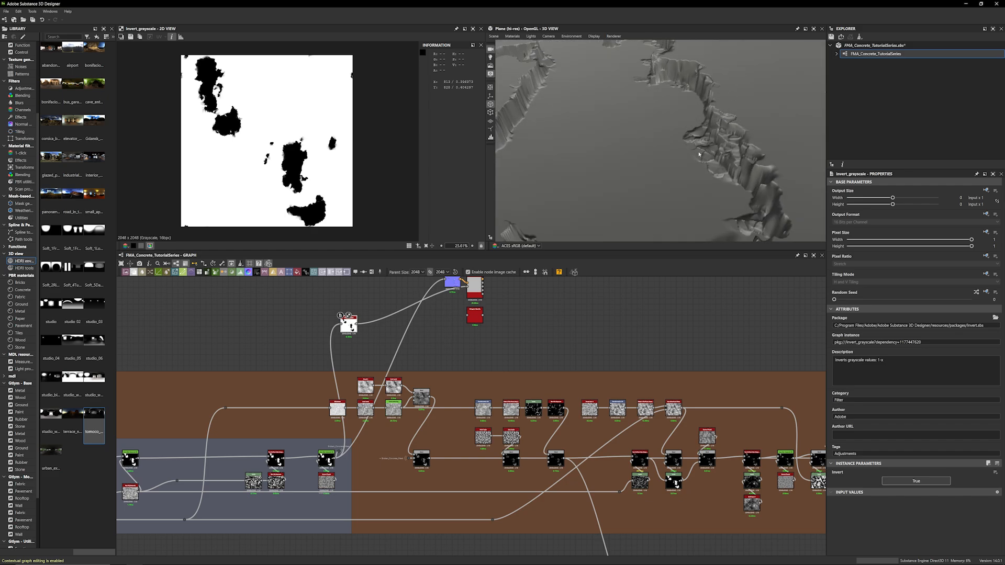
drag(699, 154, 671, 165)
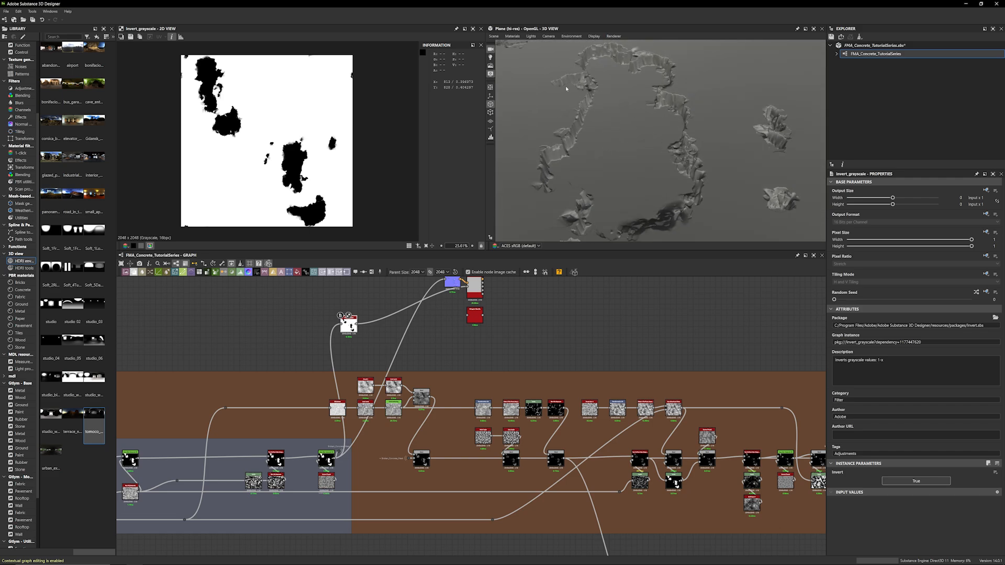
Show the final pbr_base_material node at the end of the graph in the 3D view
scroll(697, 360, down, 5)
middle_drag(493, 333, 164, 311)
middle_drag(633, 338, 269, 330)
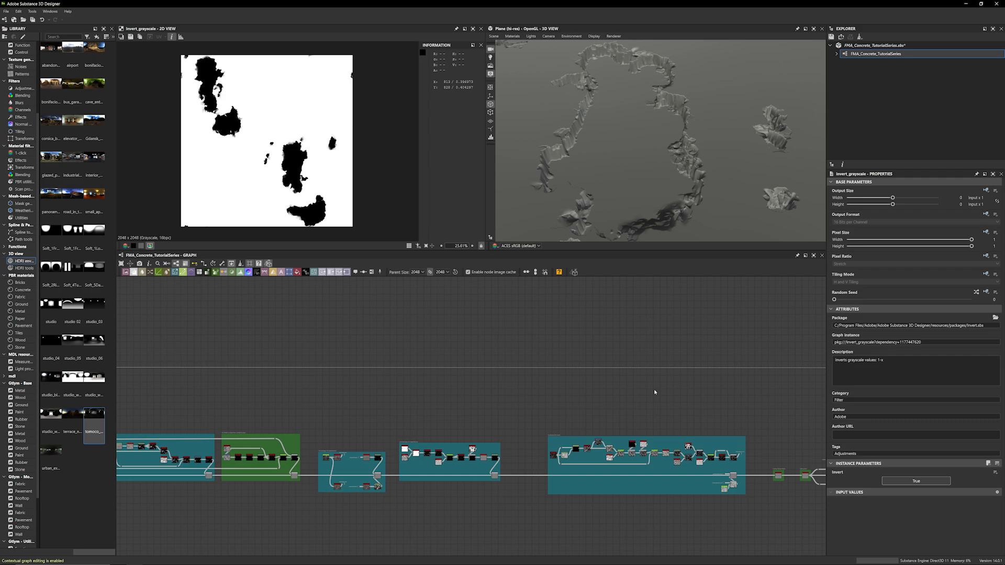
scroll(655, 392, down, 3)
middle_drag(655, 392, 244, 361)
middle_drag(665, 492, 348, 491)
scroll(648, 424, up, 2)
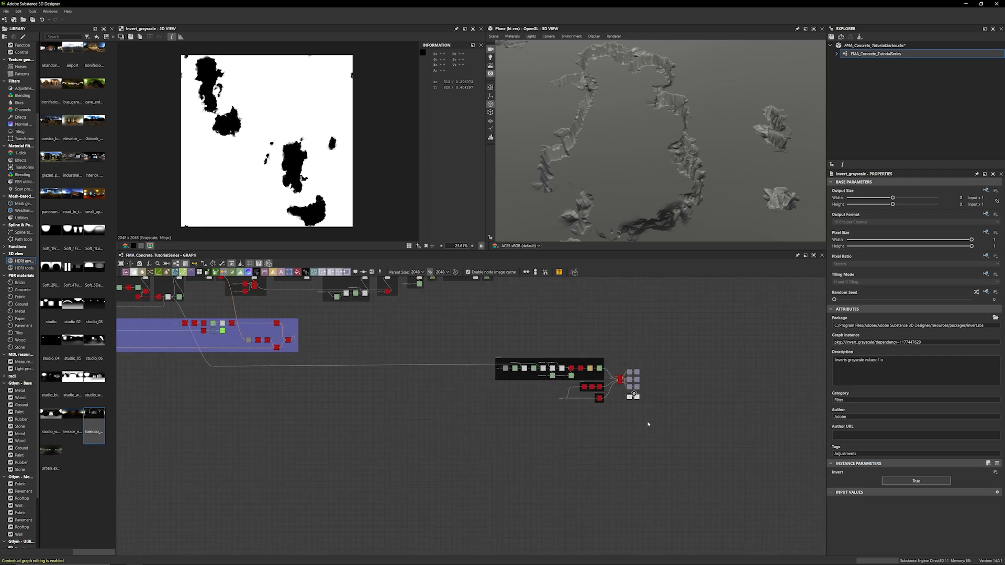
scroll(648, 424, up, 2)
right_click(608, 361)
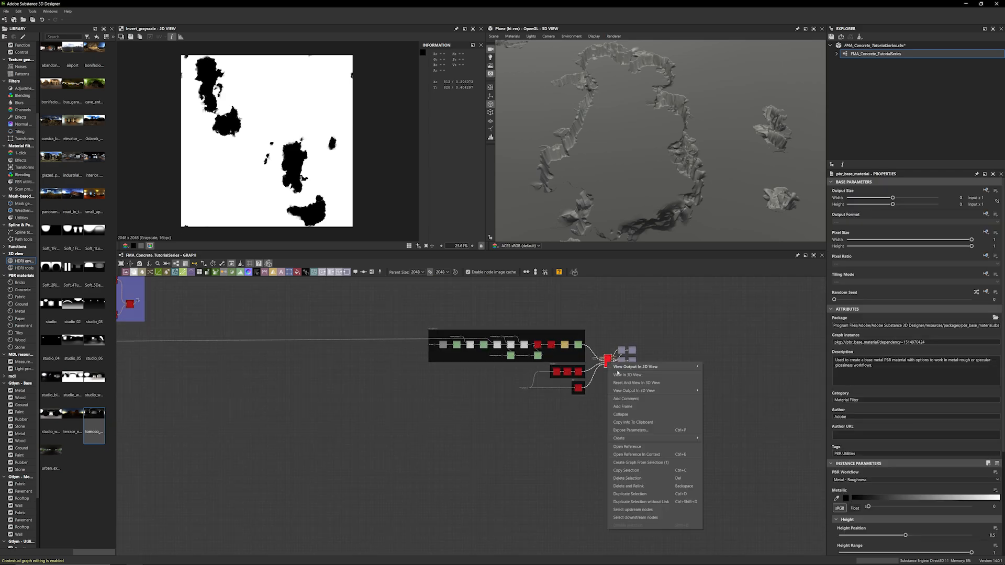
click(618, 375)
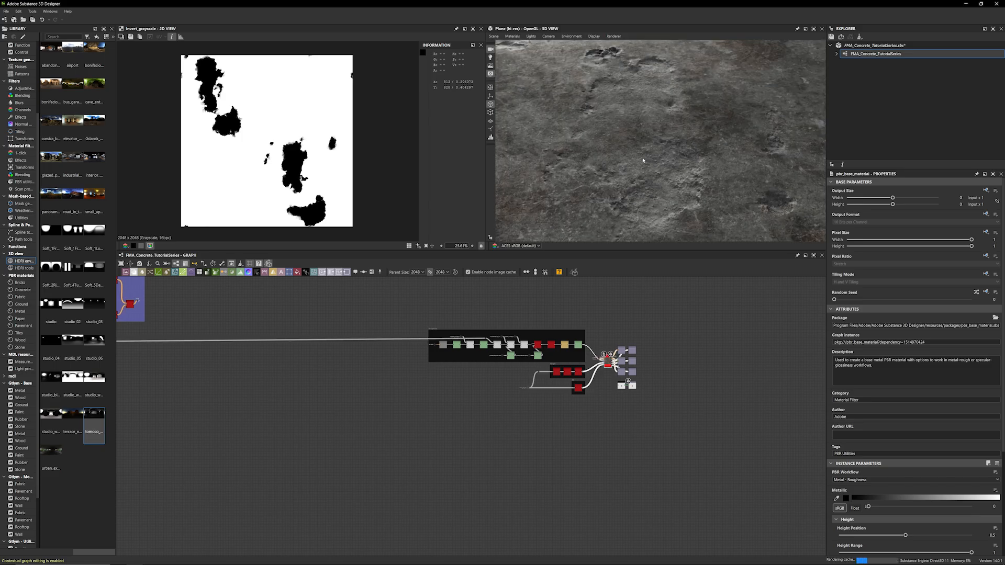
Examine the broken concrete areas of the finished material up close and under different lighting in the 3D view
mouse_move(624, 152)
mouse_down()
mouse_move(628, 131)
mouse_move(656, 158)
mouse_move(629, 152)
mouse_up()
ctrl+shift+right_drag(630, 152, 555, 170)
drag(554, 171, 602, 147)
scroll(617, 142, down, 3)
scroll(655, 161, up, 5)
scroll(653, 161, down, 3)
Return to the broken concrete section of the graph and preview its EZSplatter node
scroll(367, 351, down, 6)
middle_drag(320, 393, 518, 441)
middle_drag(210, 387, 383, 393)
scroll(382, 392, up, 10)
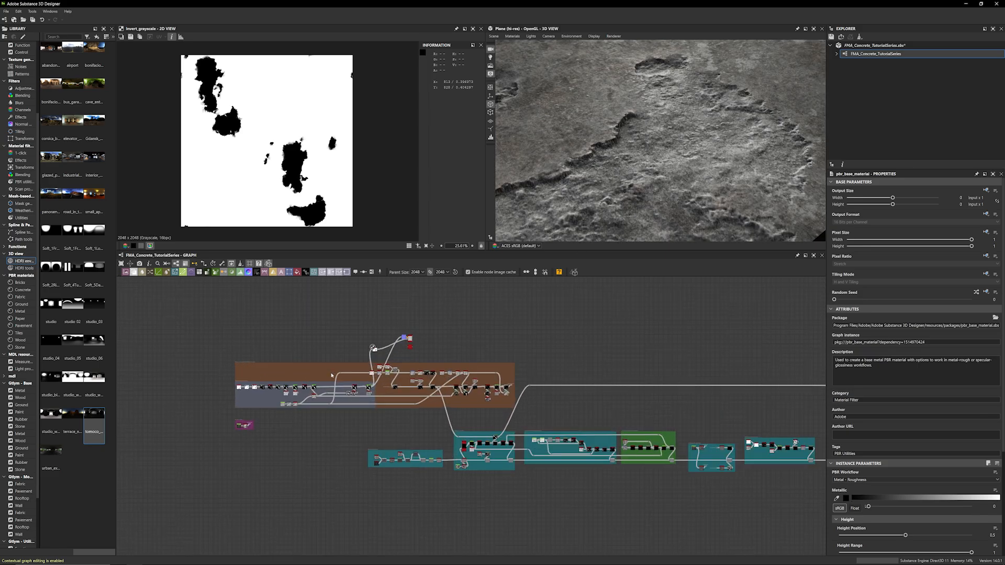
middle_drag(437, 375, 397, 402)
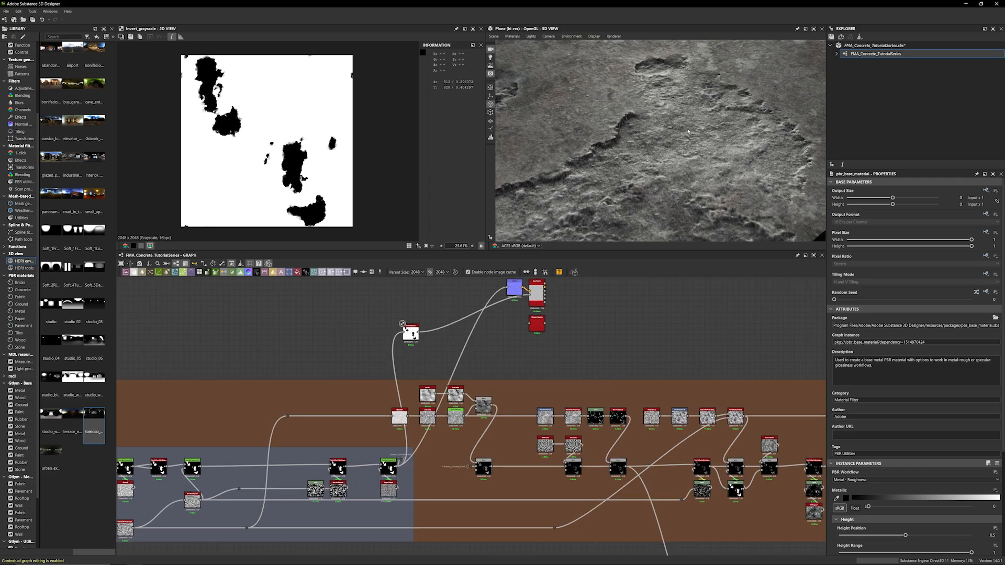
scroll(379, 424, up, 3)
scroll(244, 316, down, 2)
middle_drag(187, 436, 264, 408)
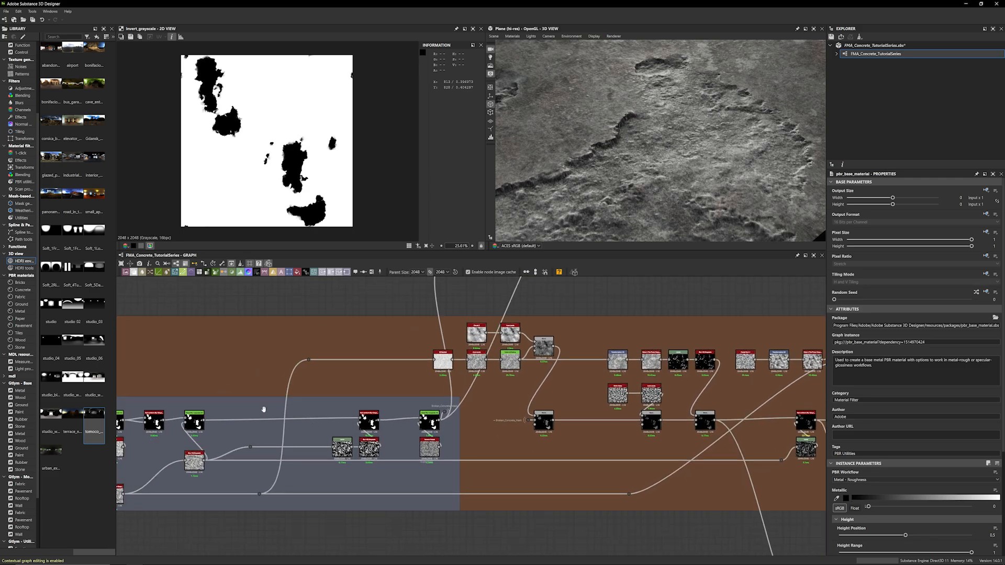
scroll(261, 409, down, 1)
scroll(424, 369, up, 4)
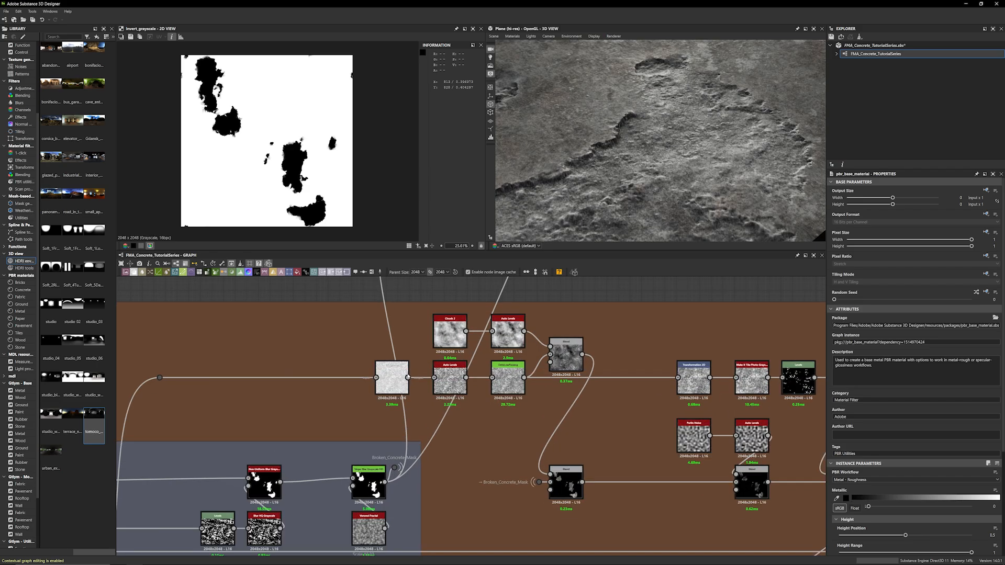
double_click(392, 376)
scroll(366, 285, down, 2)
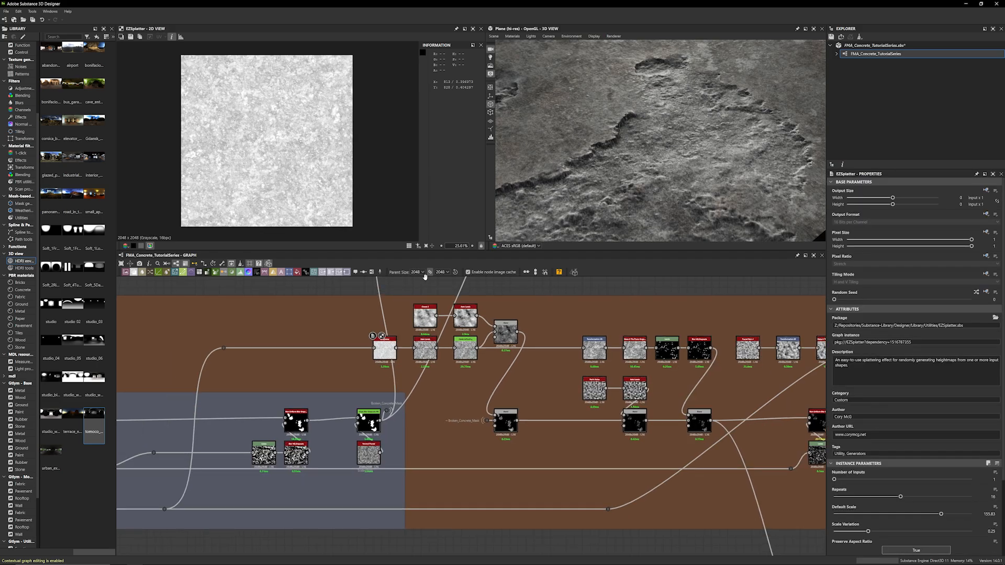
Preview the Make It Tile Photo Grayscale node in the mask frame and examine its texture detail at different magnifications
middle_drag(425, 276, 753, 197)
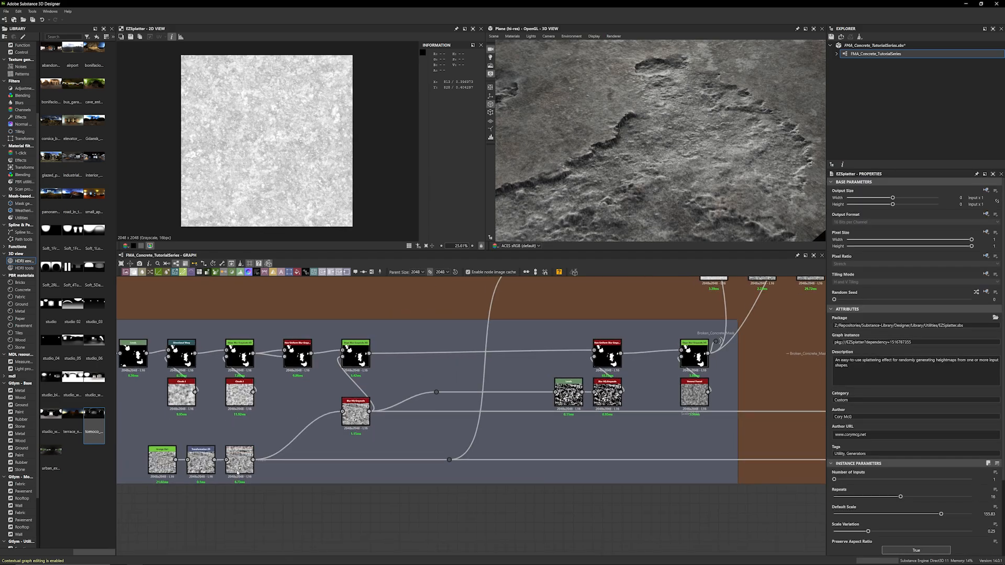
double_click(237, 472)
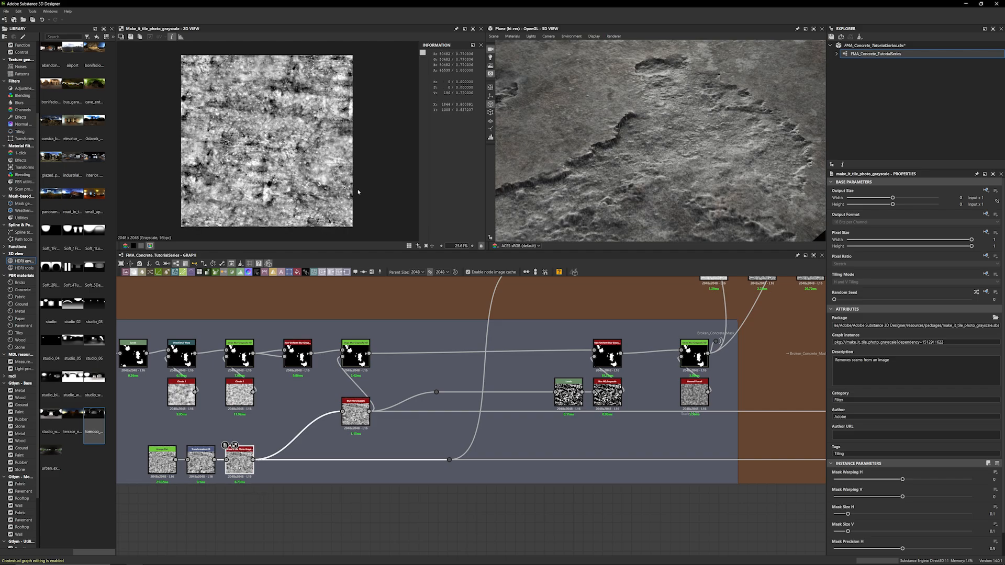
scroll(283, 132, up, 6)
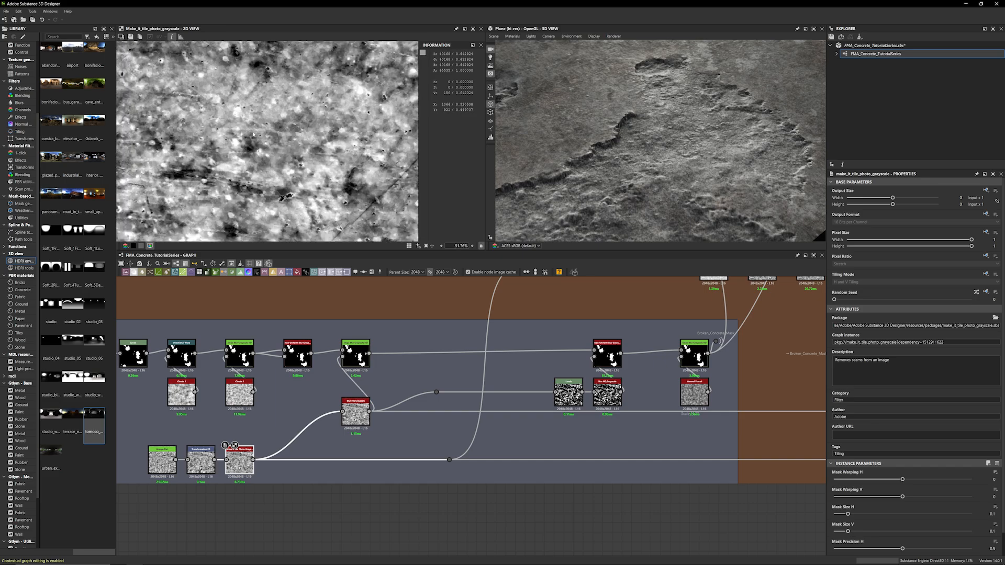
scroll(253, 135, down, 4)
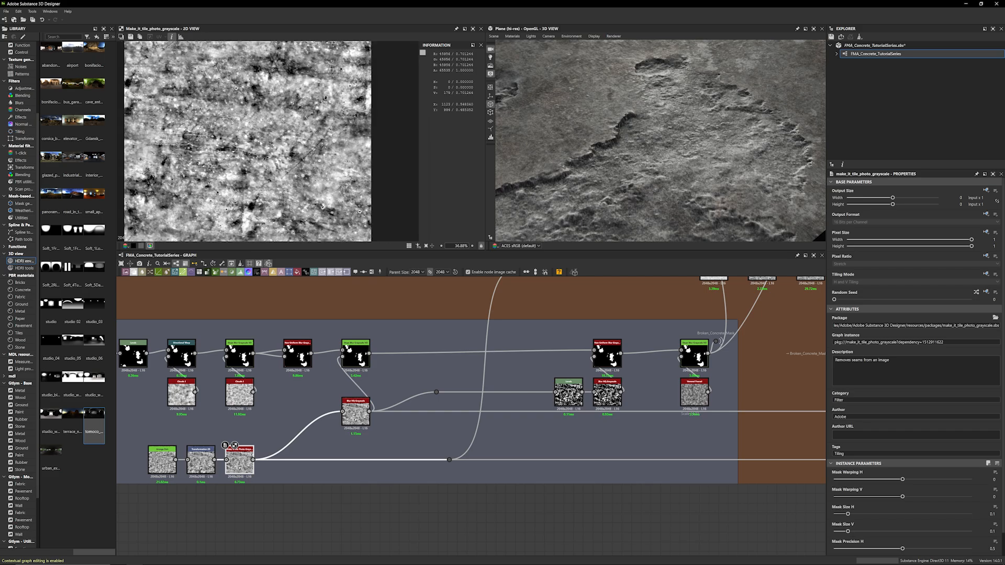
scroll(504, 303, down, 3)
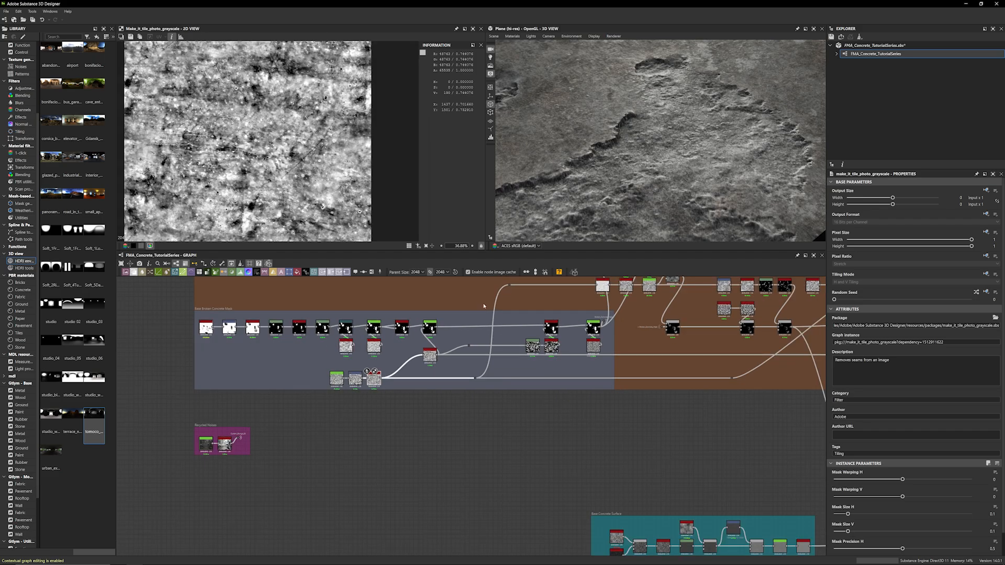
Preview the EZ Splatter node in the broken concrete height frame and examine its texture and instance parameters
middle_drag(482, 288, 410, 349)
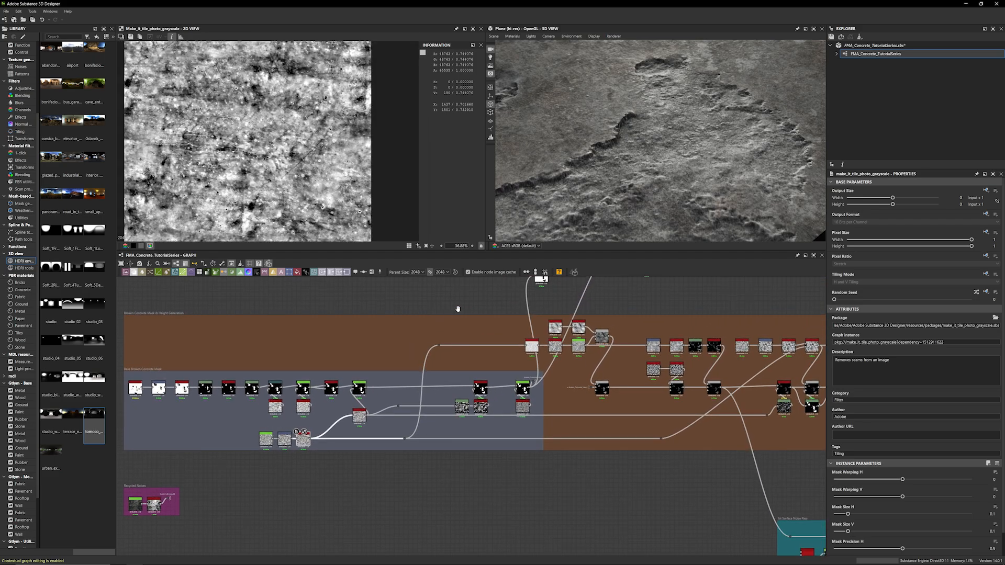
middle_drag(458, 306, 295, 303)
scroll(379, 176, down, 2)
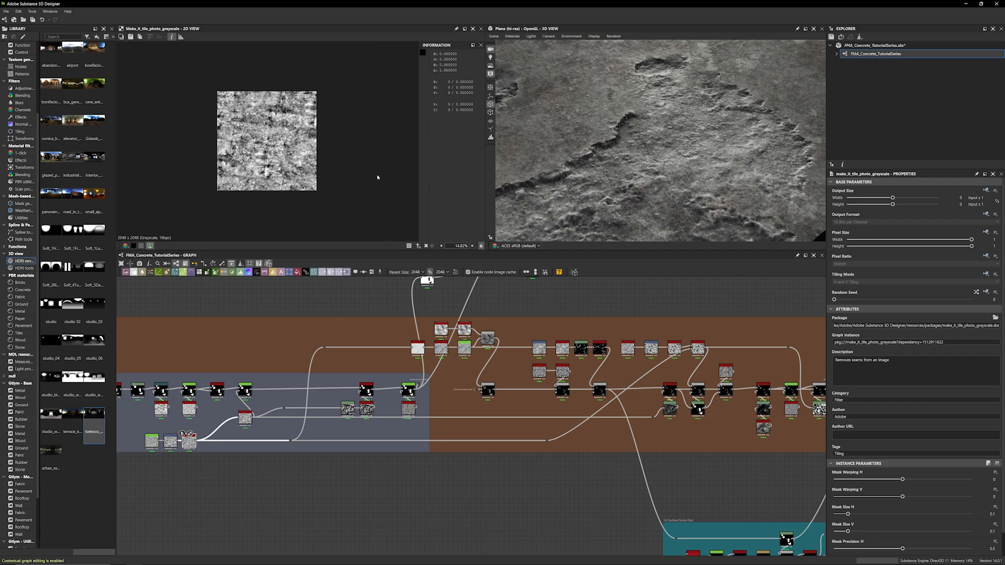
scroll(386, 321, up, 4)
scroll(412, 335, up, 2)
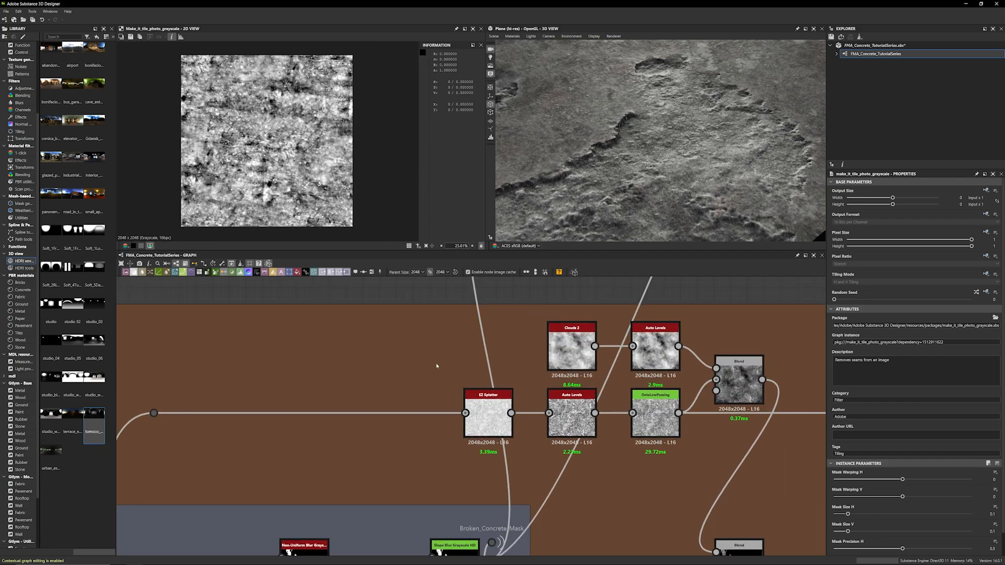
double_click(488, 416)
scroll(288, 179, up, 4)
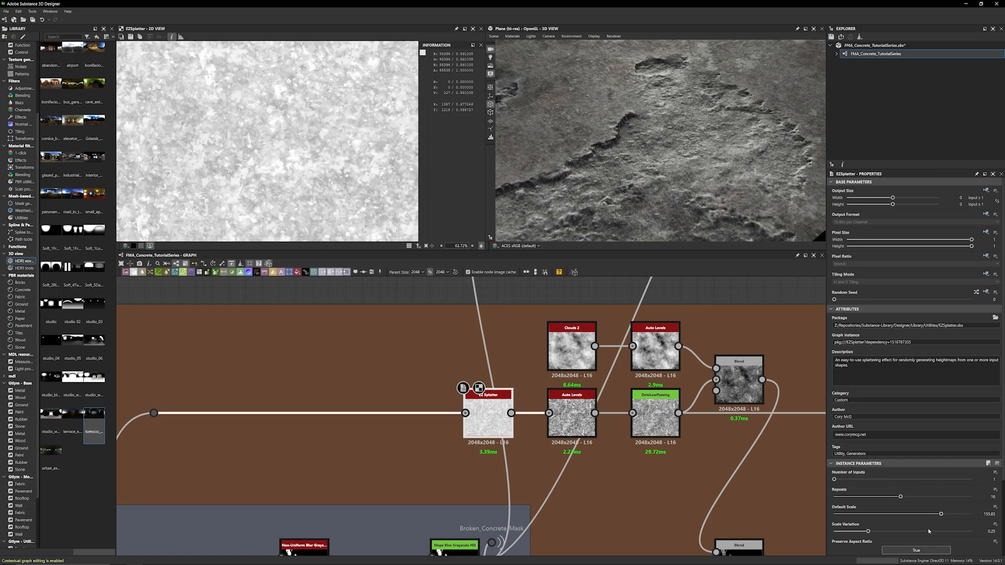
scroll(929, 531, down, 3)
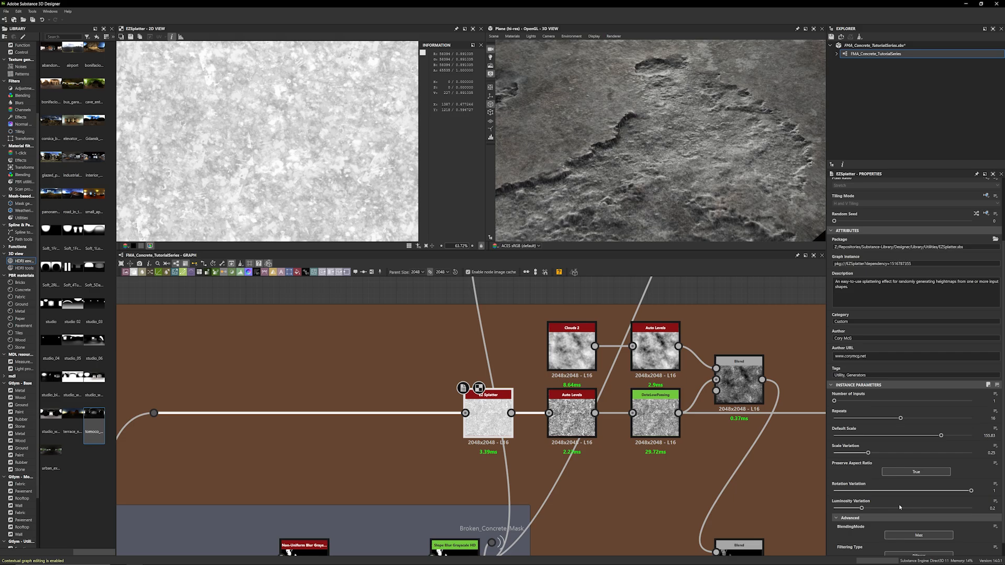
scroll(252, 173, down, 5)
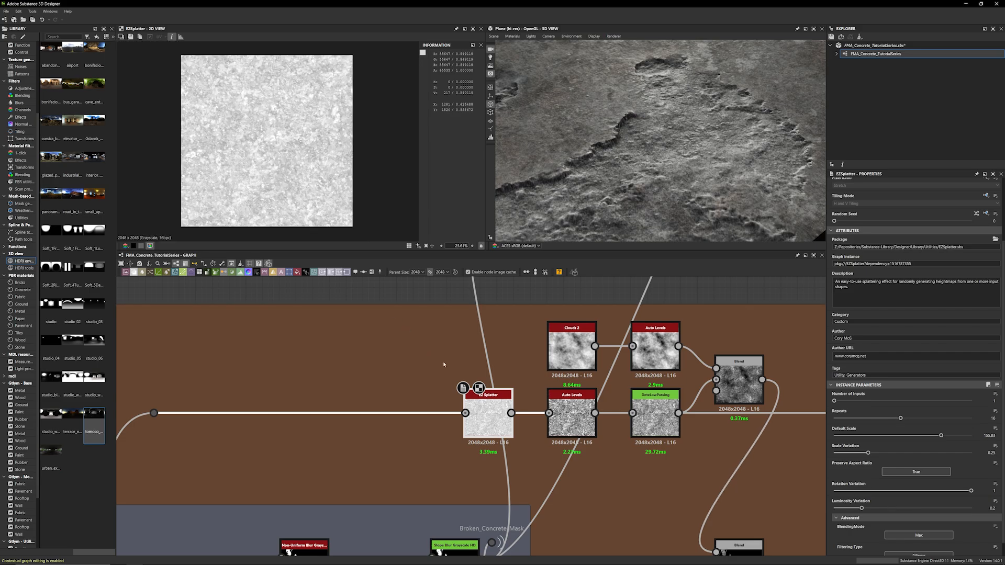
Preview the Auto Levels node after the EZ Splatter and the DeteLowPassing node, and examine their texture detail
middle_drag(440, 350, 331, 347)
click(464, 413)
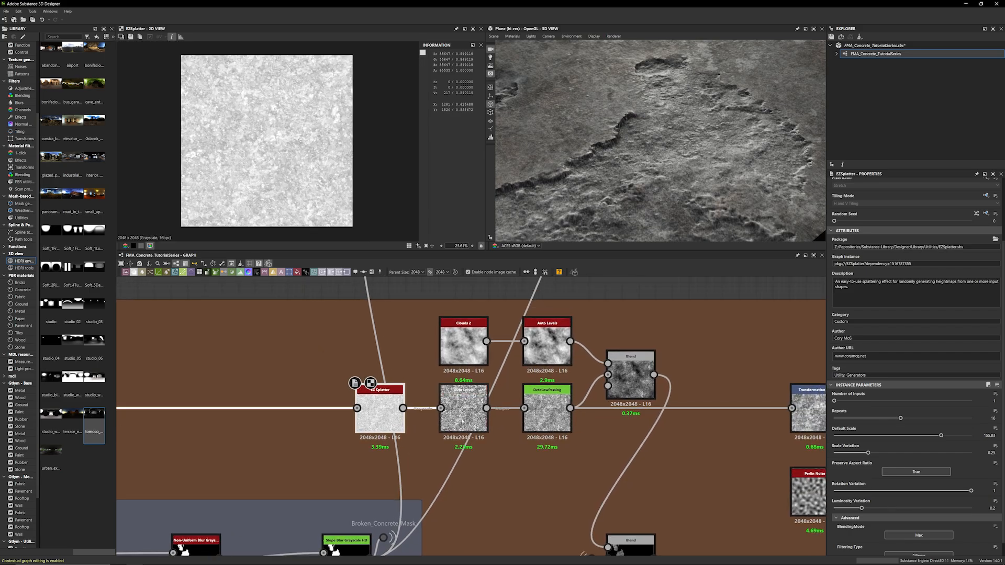
scroll(282, 181, up, 3)
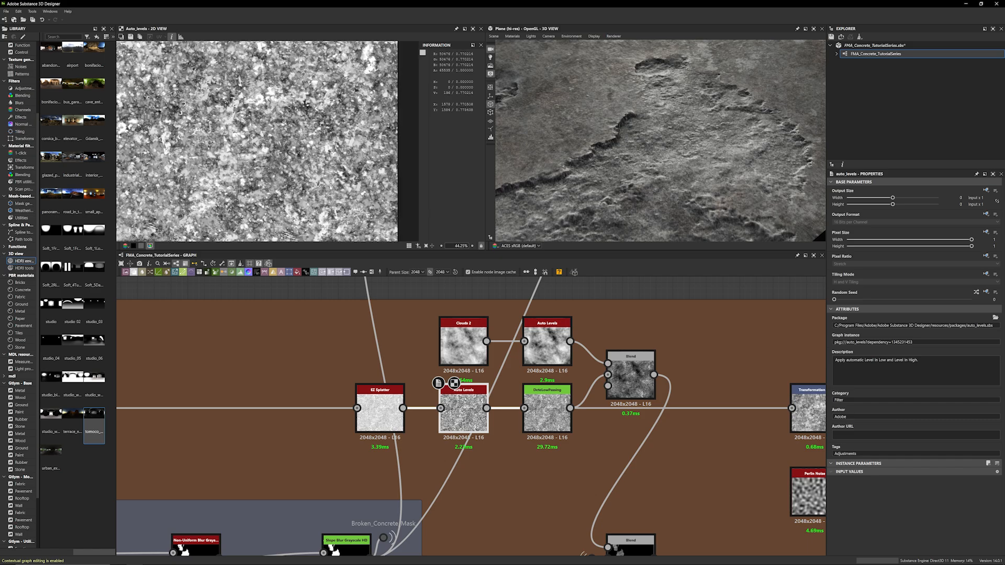
click(547, 411)
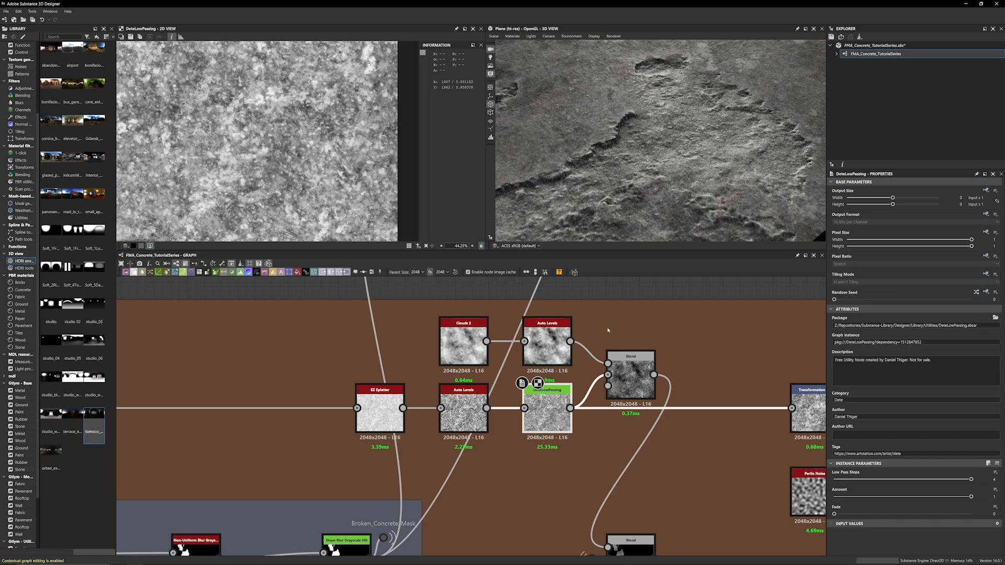
scroll(364, 230, up, 5)
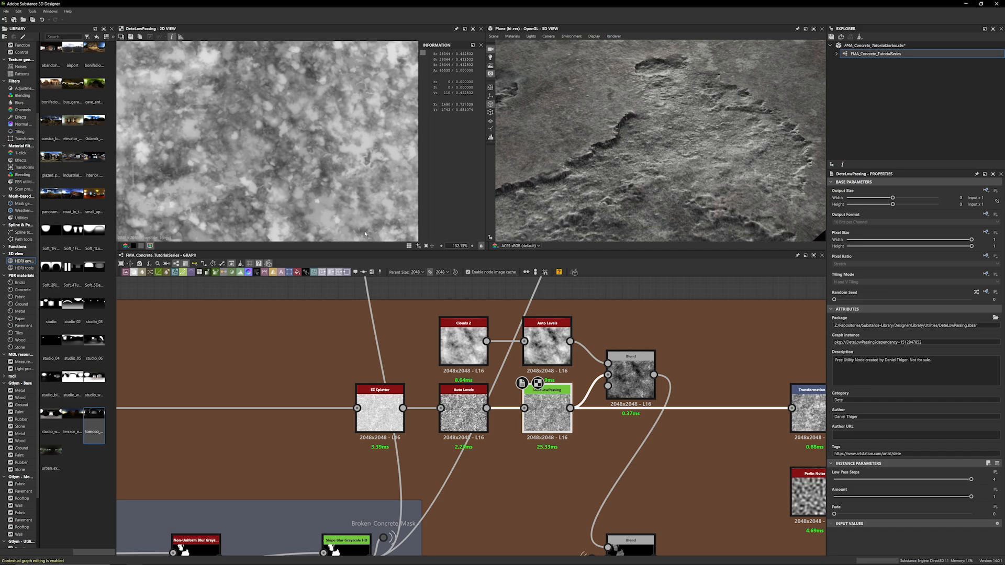
scroll(606, 292, down, 2)
Preview the Multiply Blend node that combines DeteLowPassing with the clouds branch
middle_drag(606, 292, 585, 301)
scroll(511, 315, up, 1)
scroll(512, 316, up, 2)
click(481, 450)
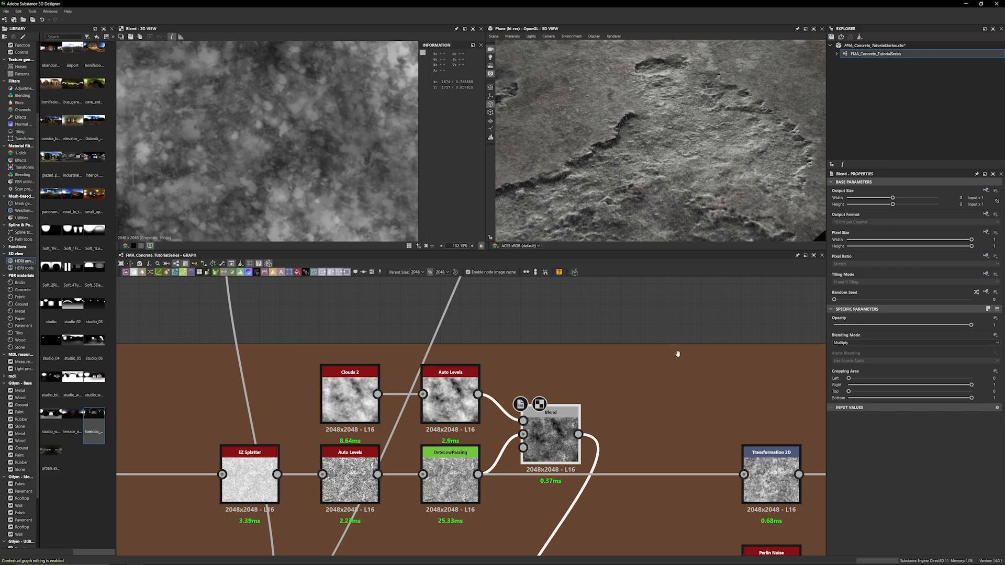
scroll(302, 148, down, 3)
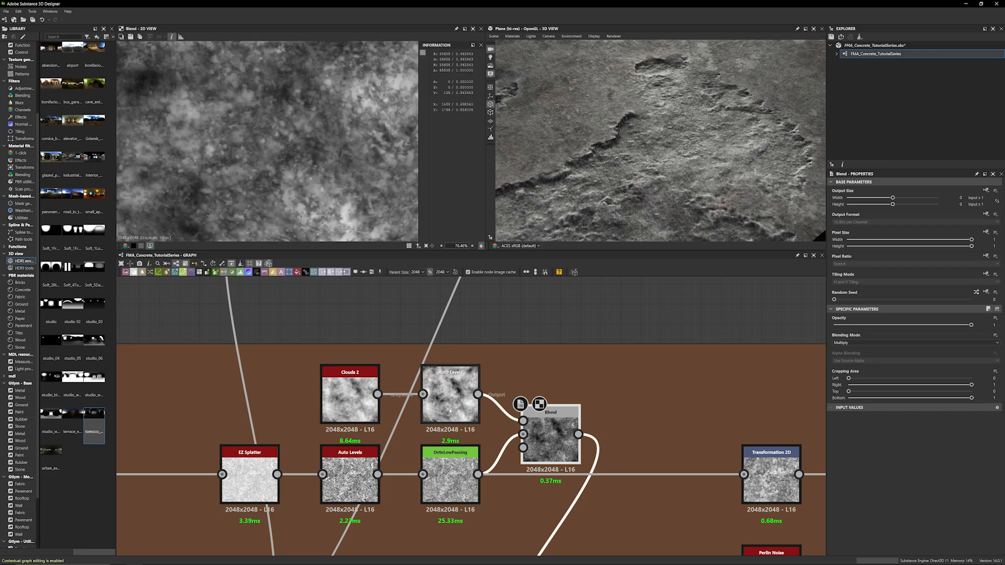
Preview the Clouds 2 node and its Auto Levels node, and compare them with the Blend they feed
click(350, 395)
scroll(293, 195, down, 5)
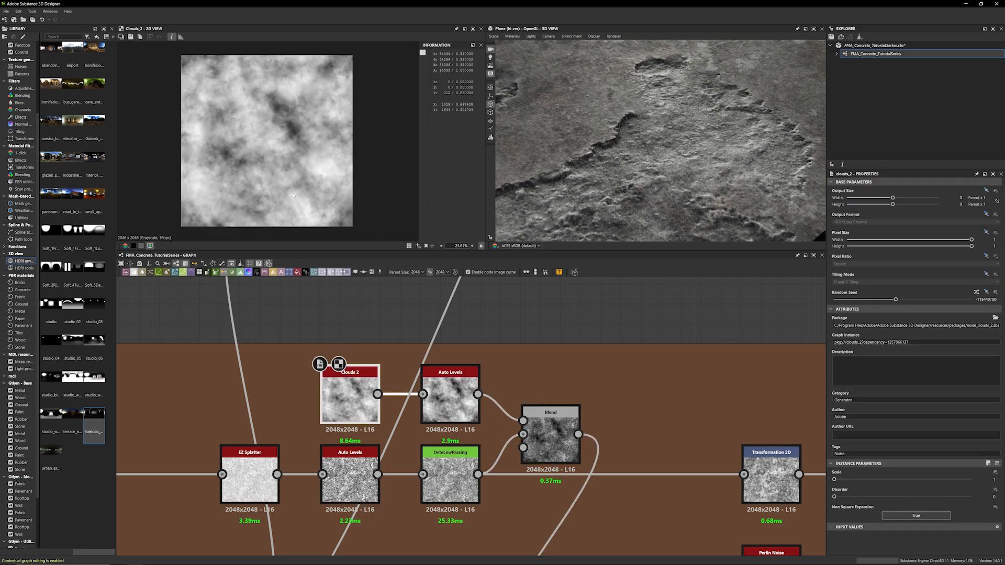
click(450, 400)
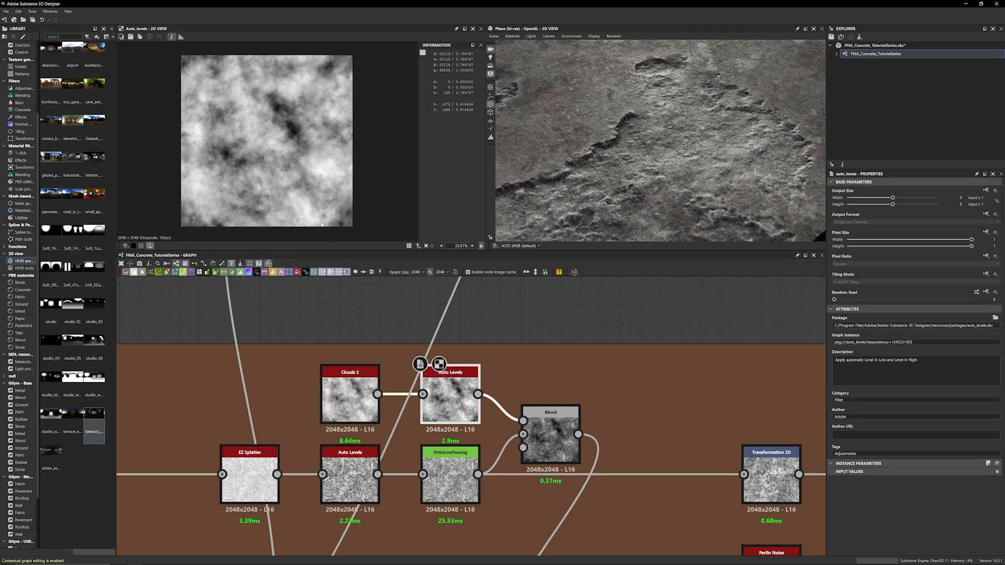
click(528, 417)
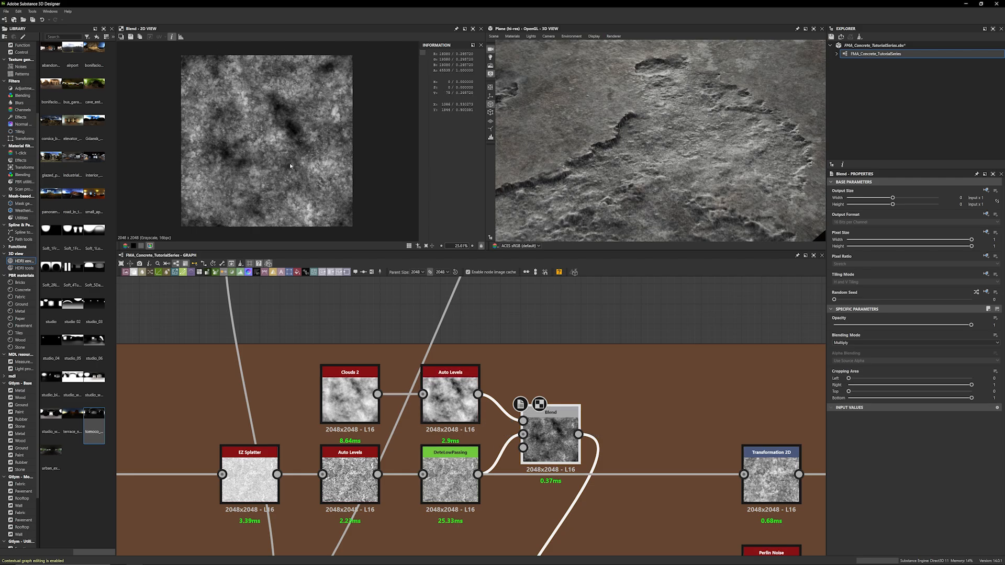
scroll(291, 166, up, 2)
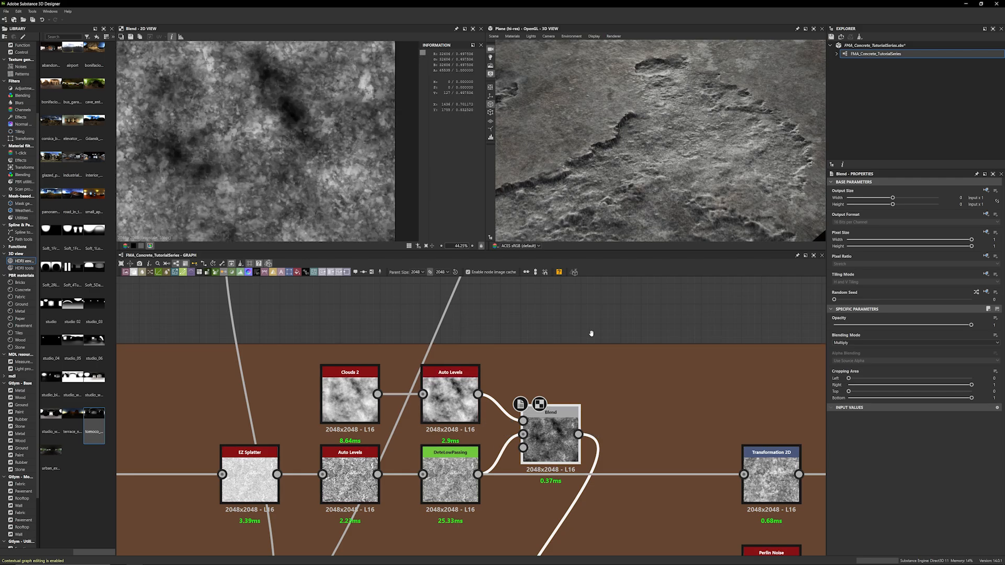
scroll(591, 333, down, 3)
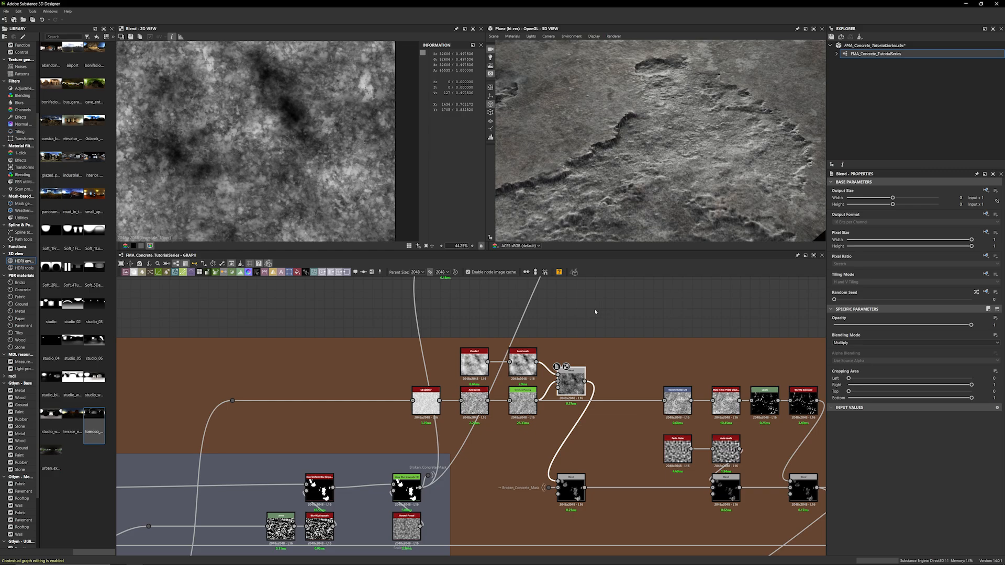
Inspect the Broken_Concrete_Mask portal dot and the linked portal dot feeding the Blend below the clouds branch
scroll(315, 422, up, 5)
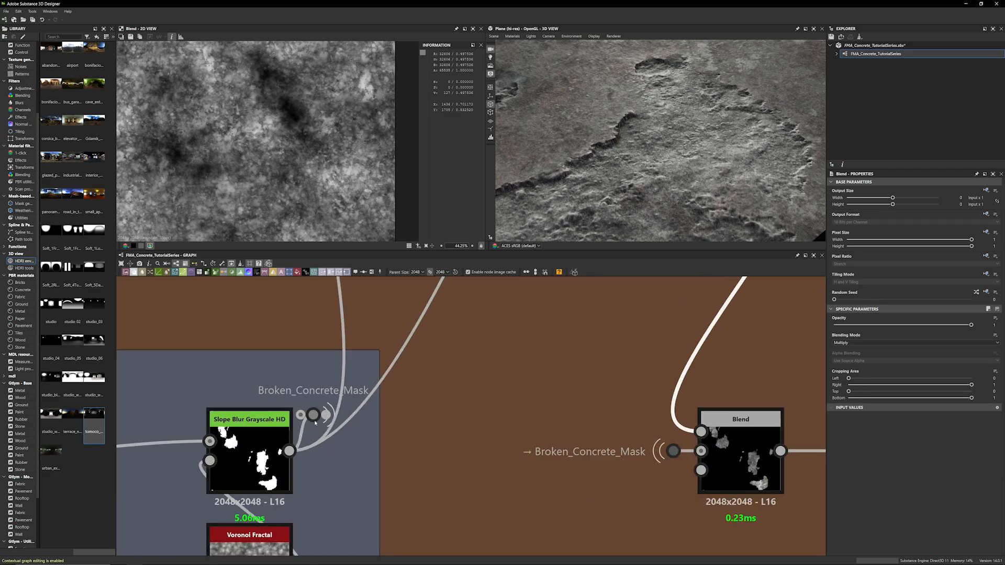
click(313, 418)
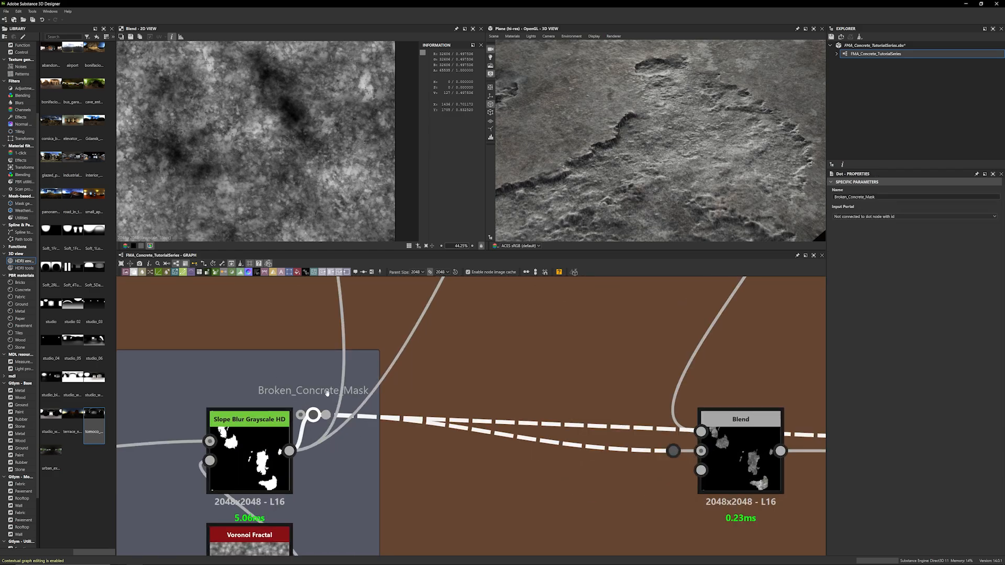
click(673, 451)
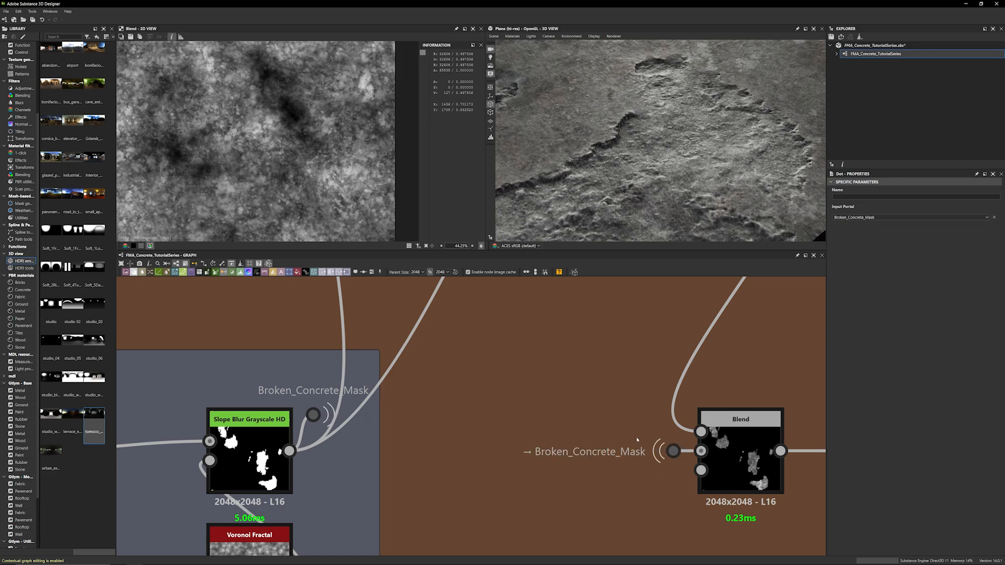
drag(516, 417, 654, 496)
click(545, 471)
drag(327, 415, 682, 455)
middle_drag(532, 386, 381, 421)
Preview the Blend fed by the Broken_Concrete_Mask portal and compare it with the clouds Blend feeding its foreground
scroll(422, 388, down, 3)
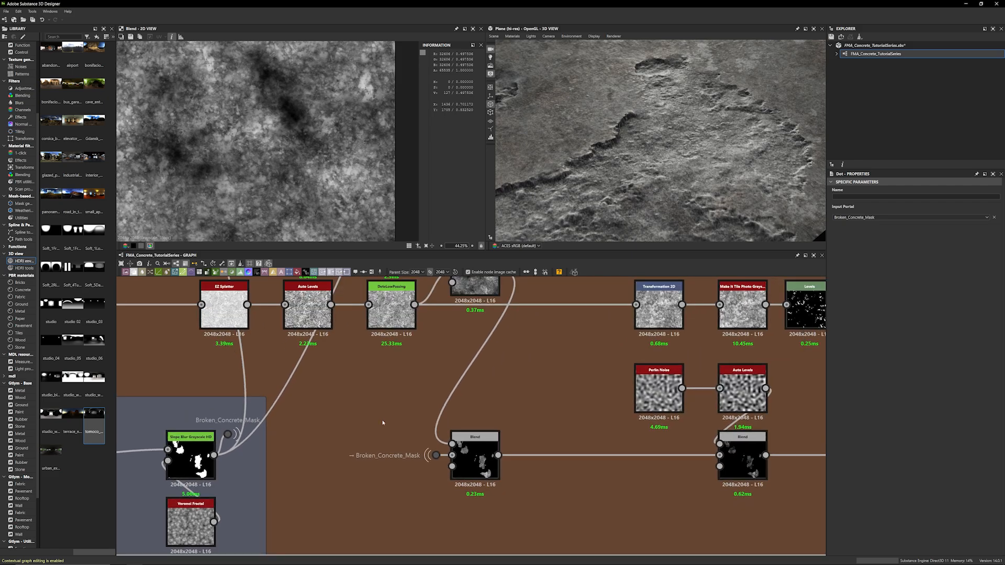
double_click(475, 462)
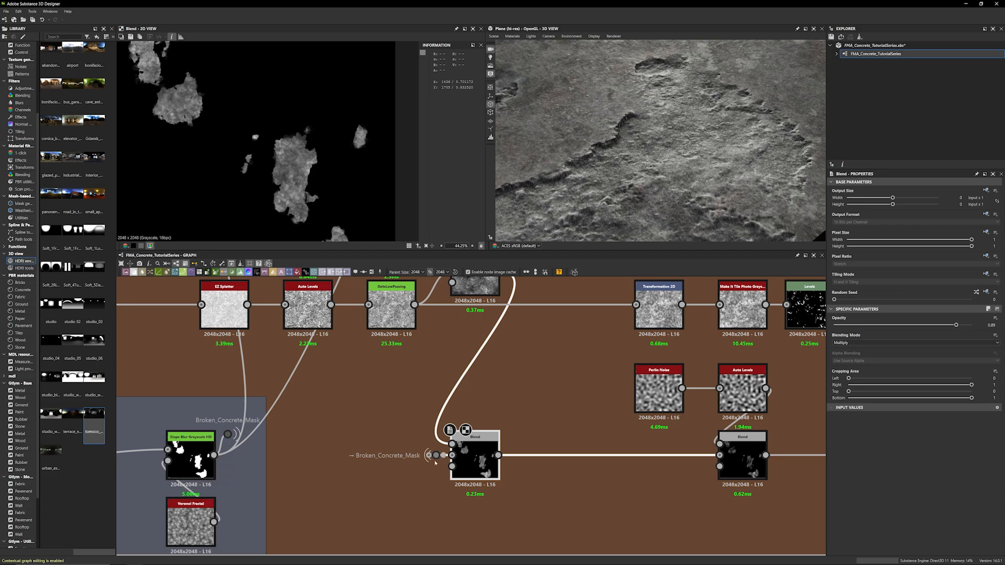
double_click(474, 286)
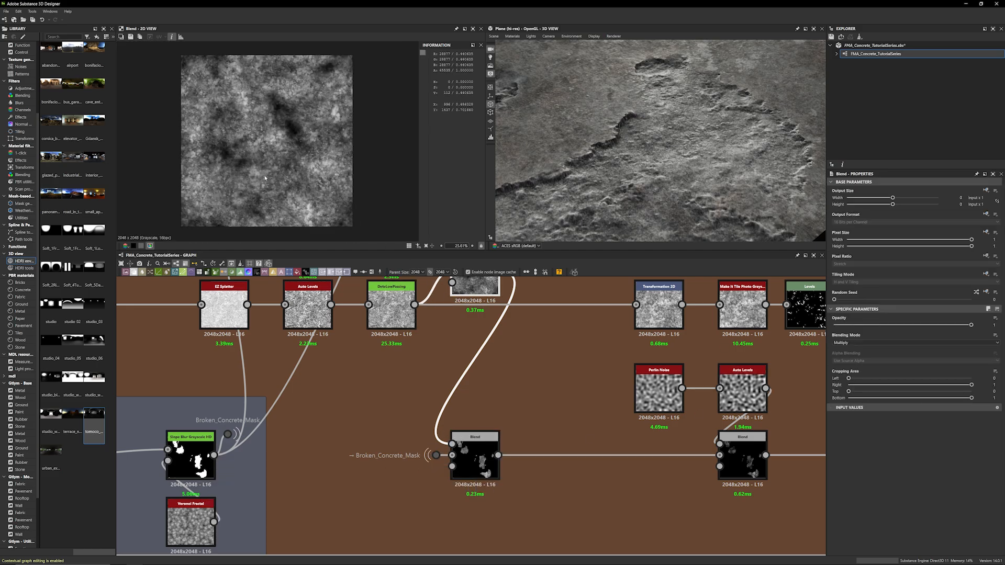
double_click(476, 453)
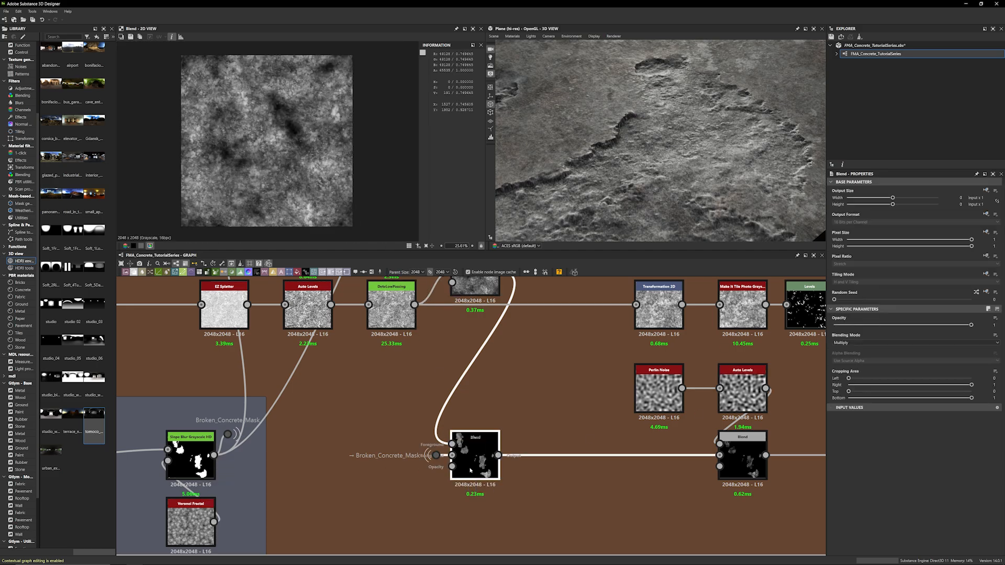
scroll(202, 148, up, 2)
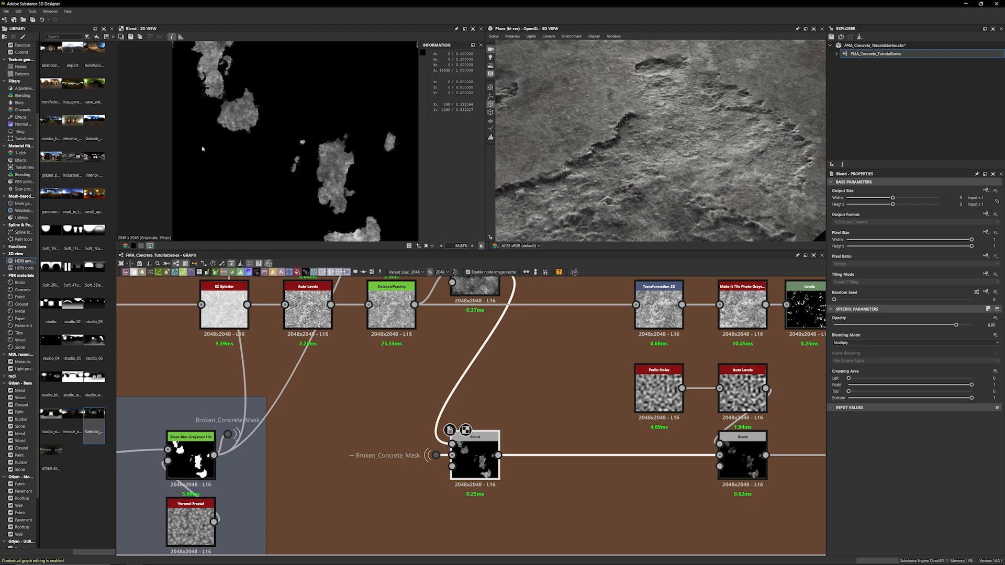
scroll(559, 353, down, 3)
Place the Invert Grayscale node beneath the Normal node and feed both from the masked Blend's output
middle_drag(542, 356, 404, 386)
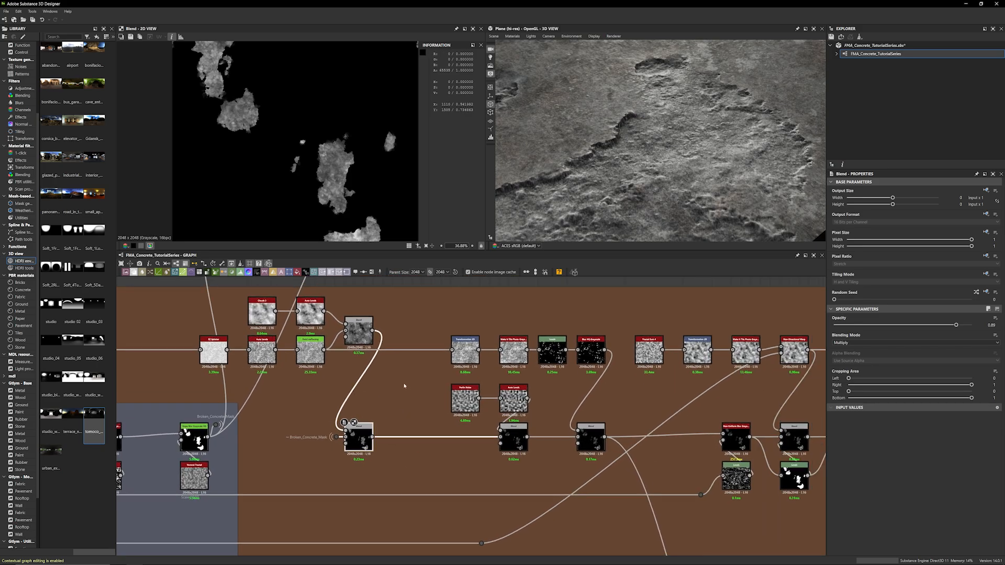
scroll(404, 386, down, 3)
scroll(385, 372, up, 5)
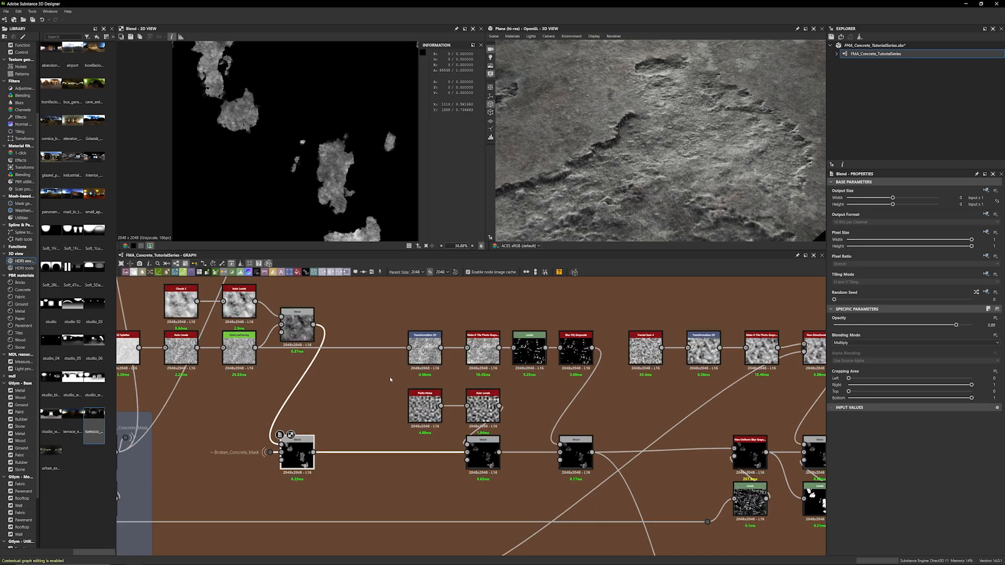
scroll(412, 524, down, 3)
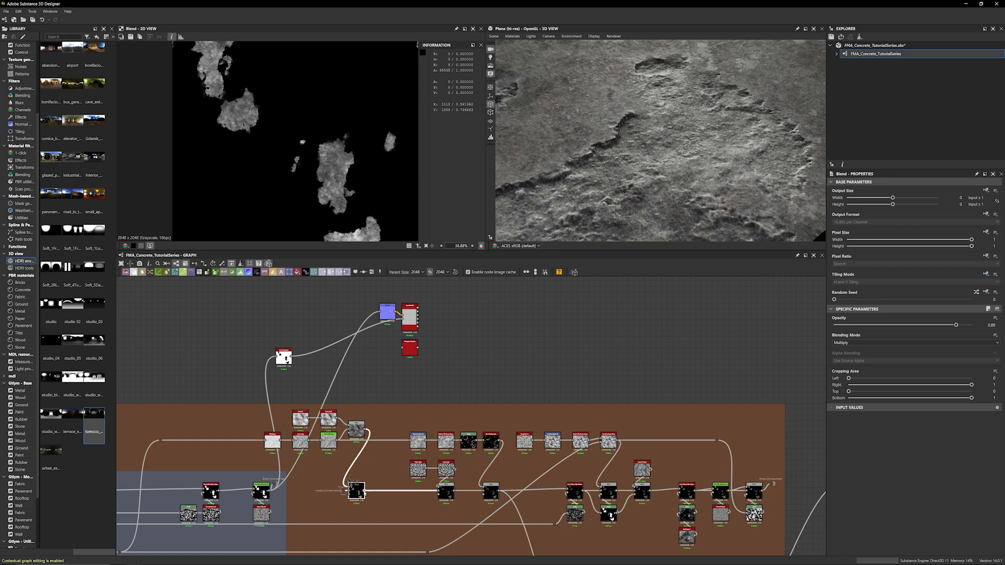
drag(287, 360, 388, 334)
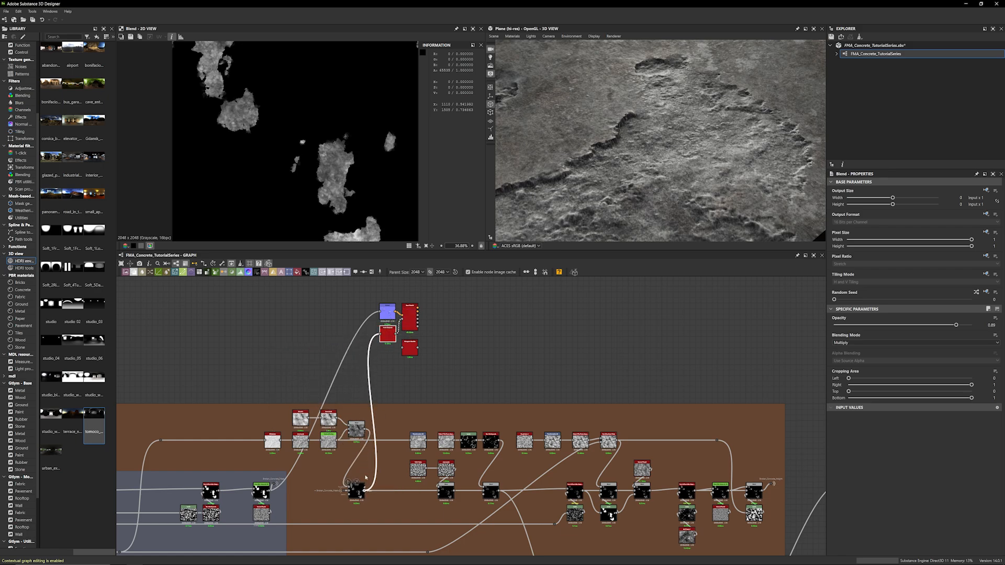
Preview the Normal node, examine the broken patches' surface relief up close, and preview the Invert Grayscale node
click(387, 313)
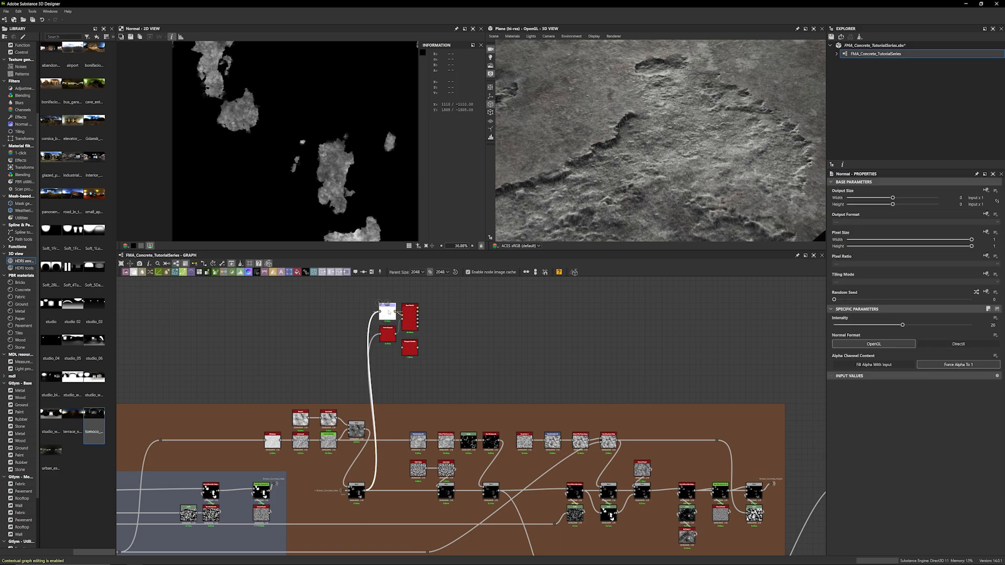
scroll(312, 164, up, 5)
scroll(312, 164, up, 3)
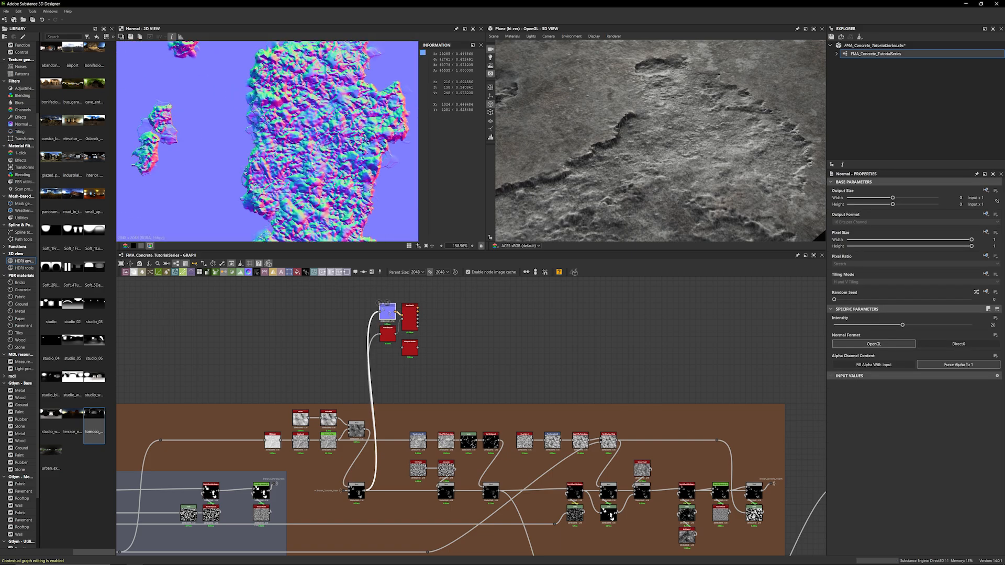
middle_drag(312, 164, 306, 152)
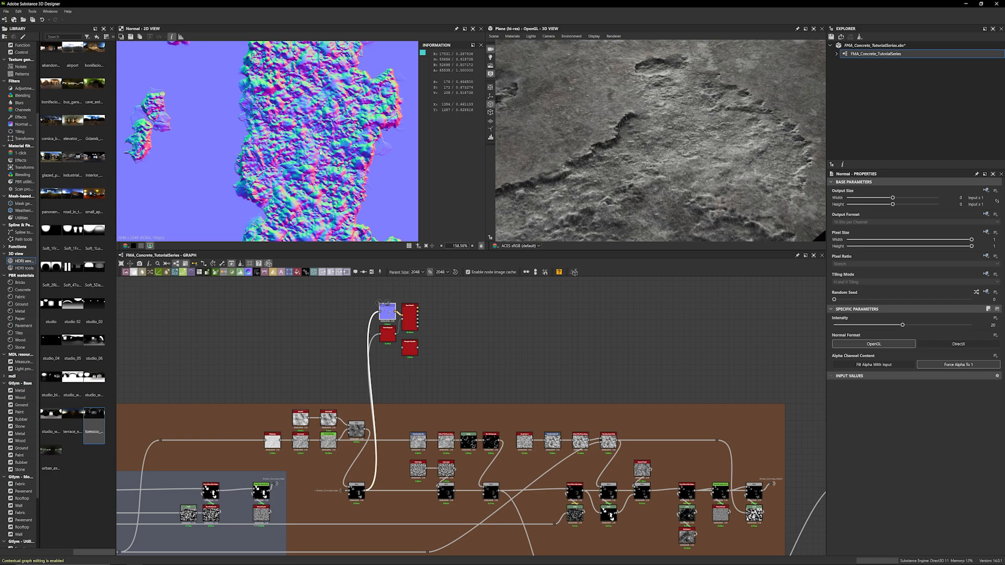
scroll(321, 155, down, 4)
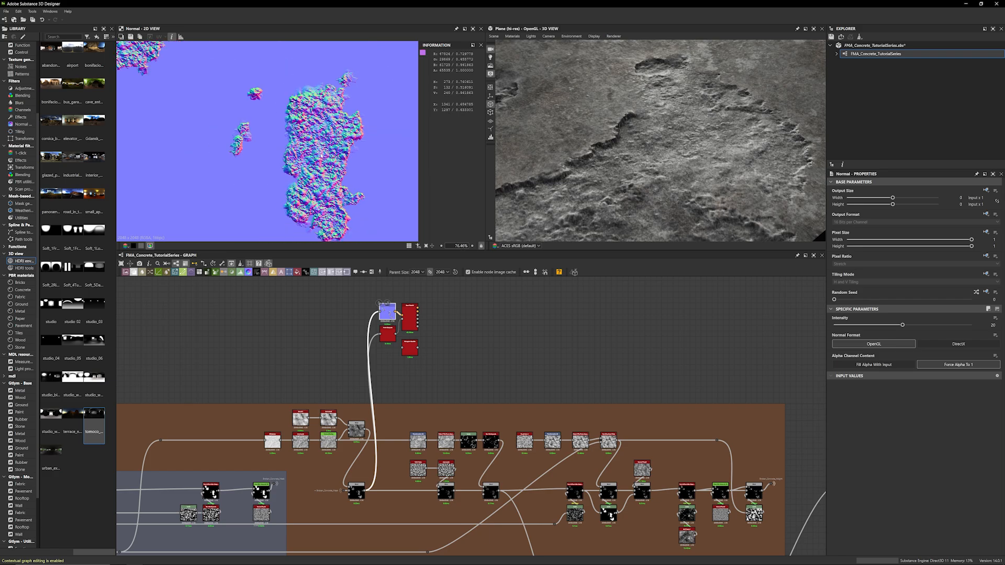
double_click(388, 333)
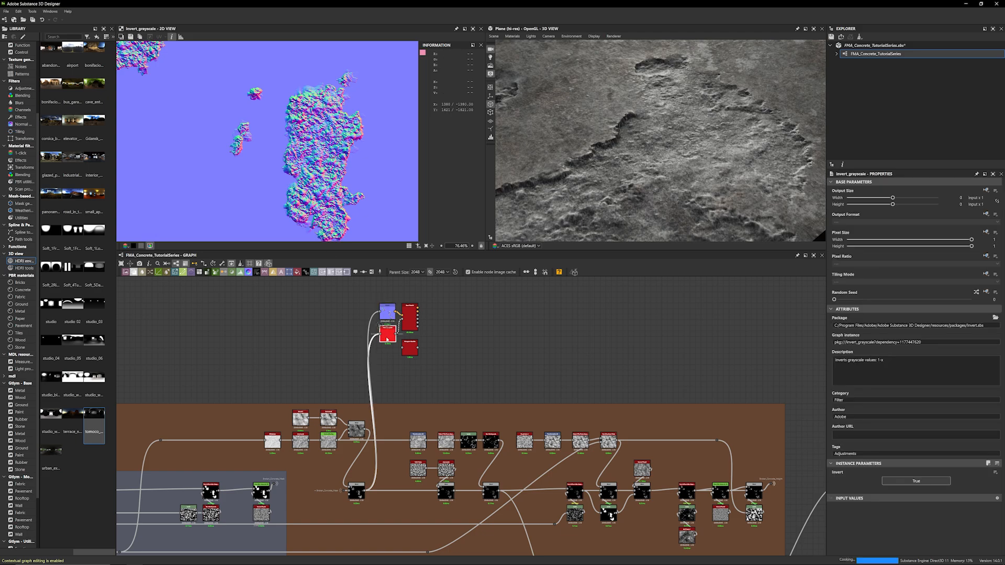
middle_drag(414, 388, 349, 312)
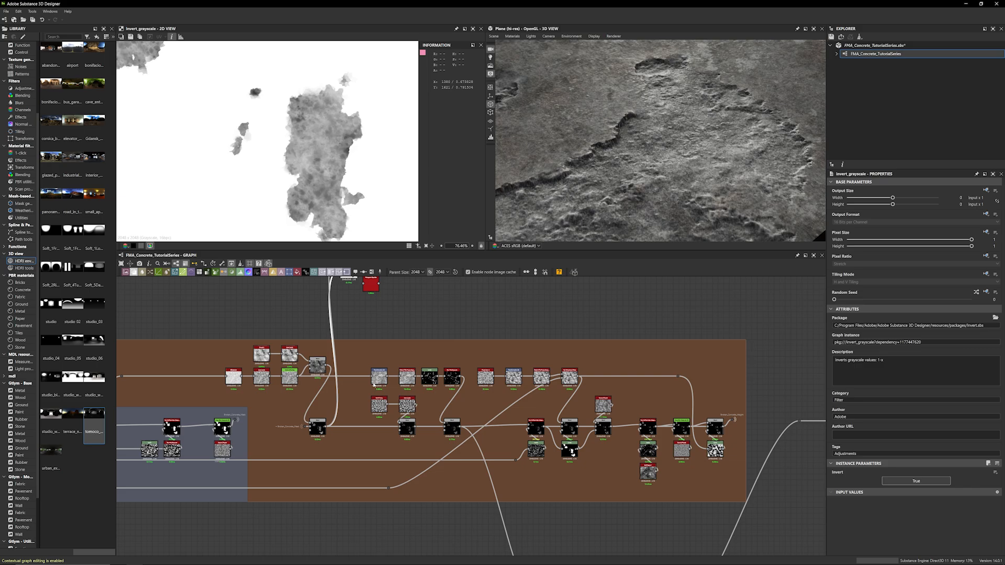
Preview the DeteLowPassing node in full and compare it with the Transformation 2D node it feeds
scroll(374, 393, up, 3)
double_click(385, 356)
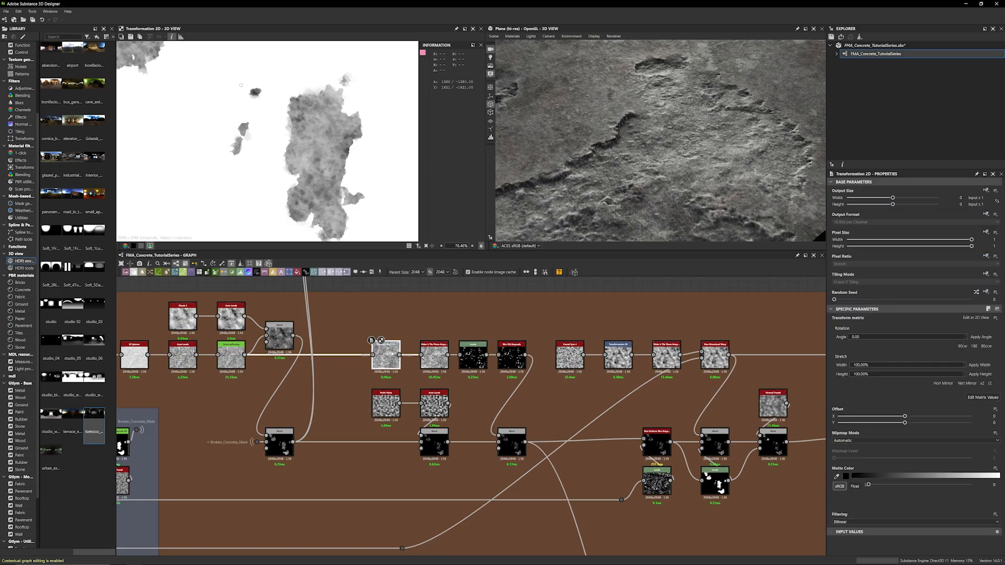
double_click(230, 353)
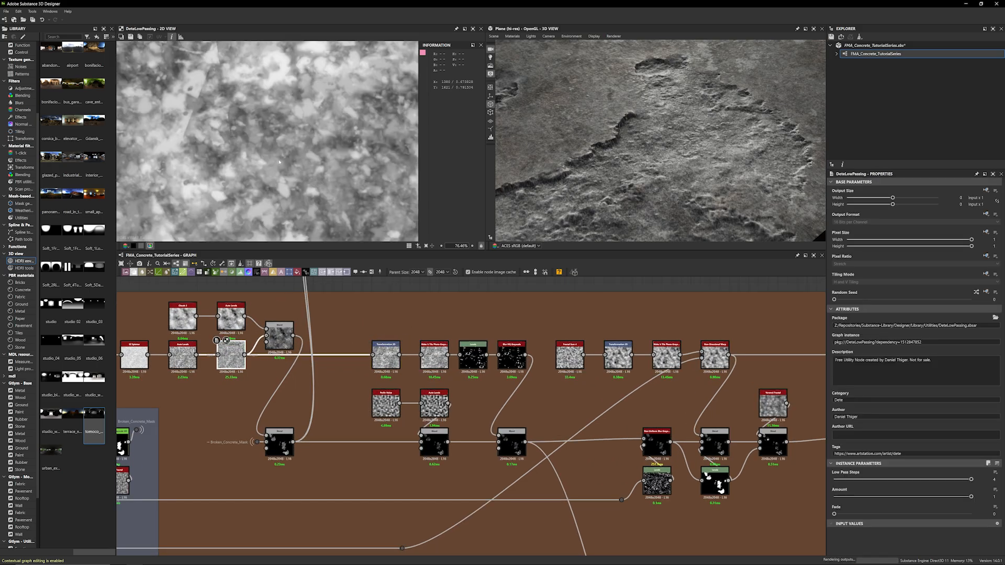
scroll(280, 160, up, 3)
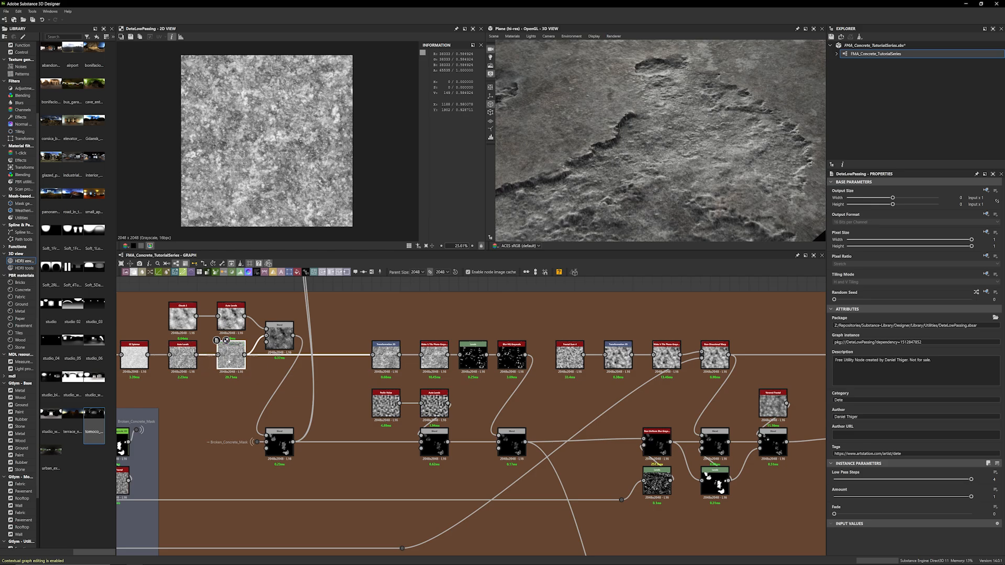
double_click(386, 355)
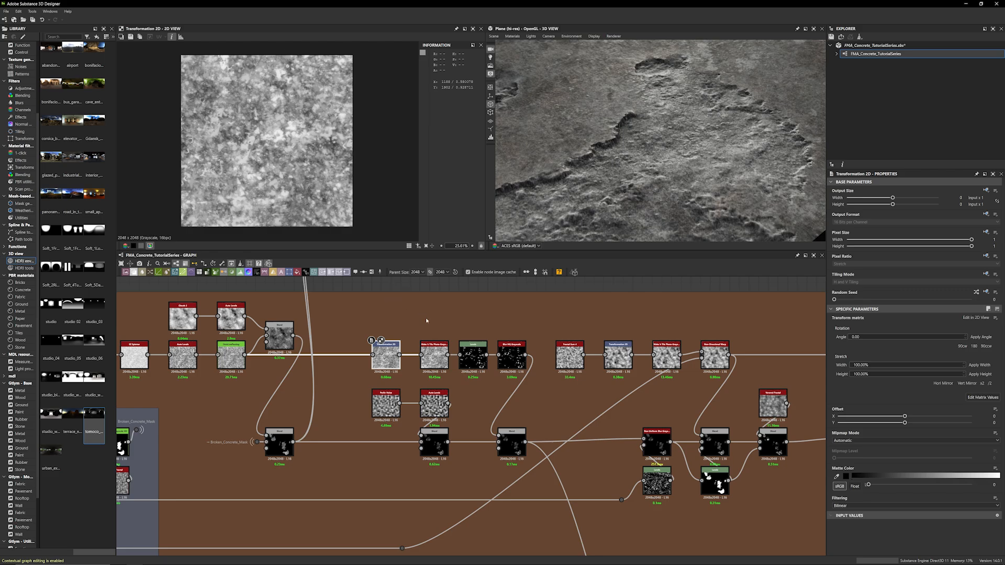
Preview the Make It Tile Photo Grayscale, Levels and Blur HQ Grayscale nodes following the Transformation 2D
scroll(448, 390, up, 5)
double_click(448, 390)
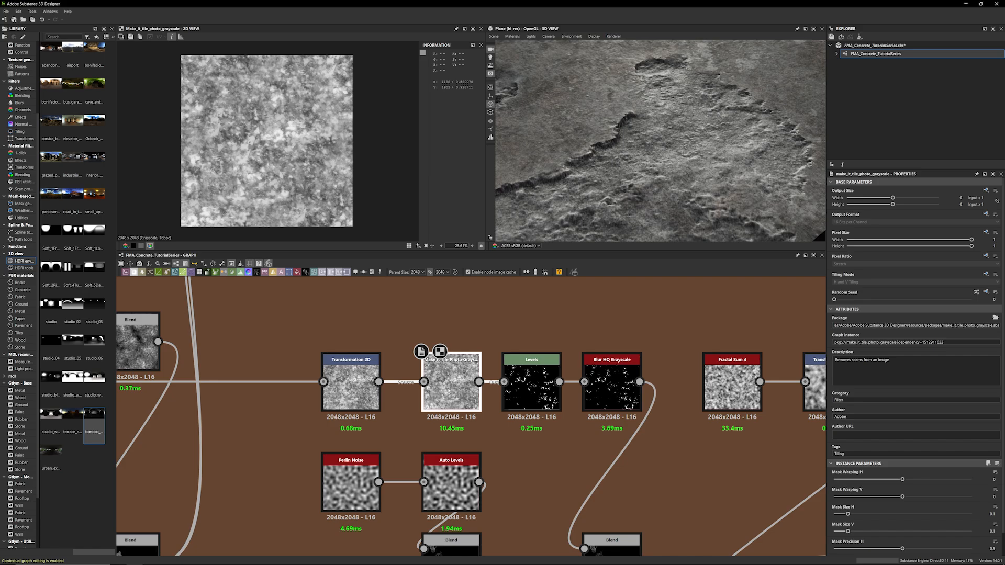
scroll(475, 335, down, 3)
double_click(519, 375)
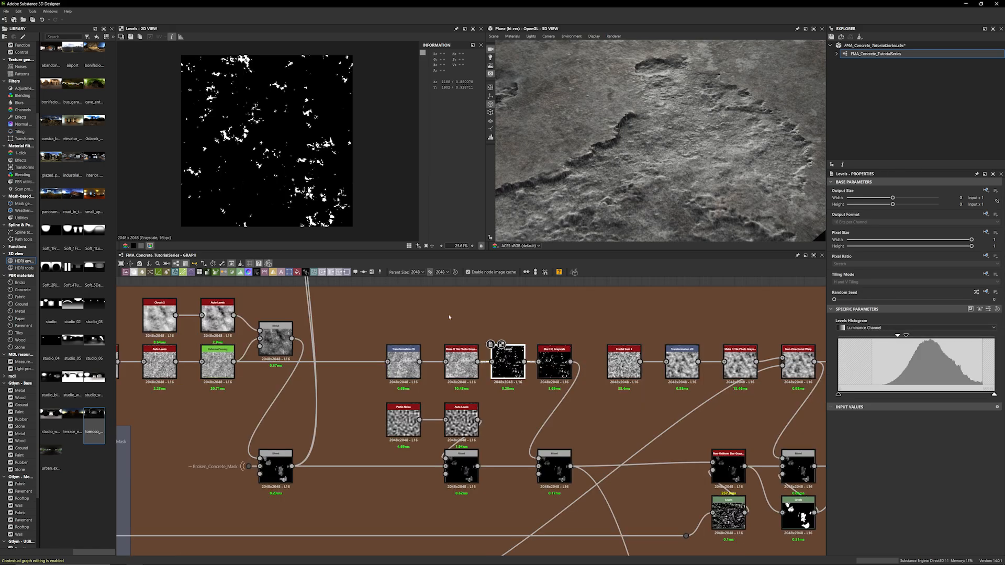
scroll(266, 160, up, 2)
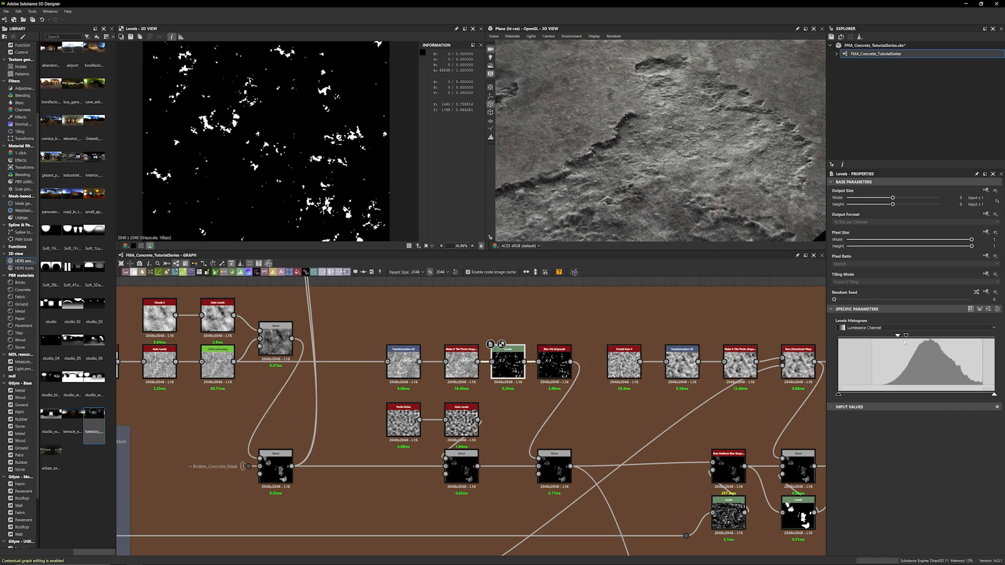
double_click(559, 361)
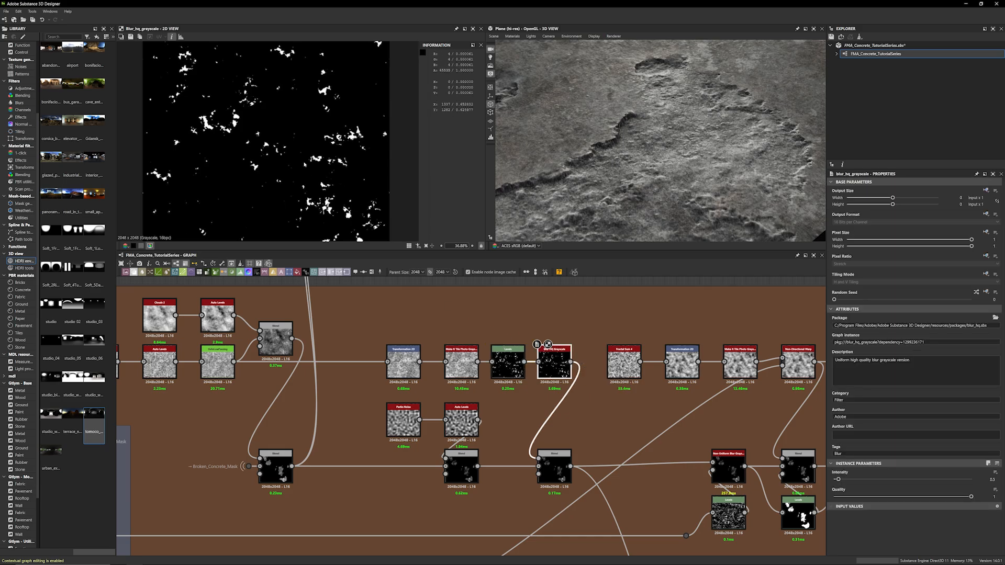
Preview the Blend fed by Blur HQ Grayscale, the Perlin Noise, and the Blend that subtracts the auto-leveled noise
double_click(562, 464)
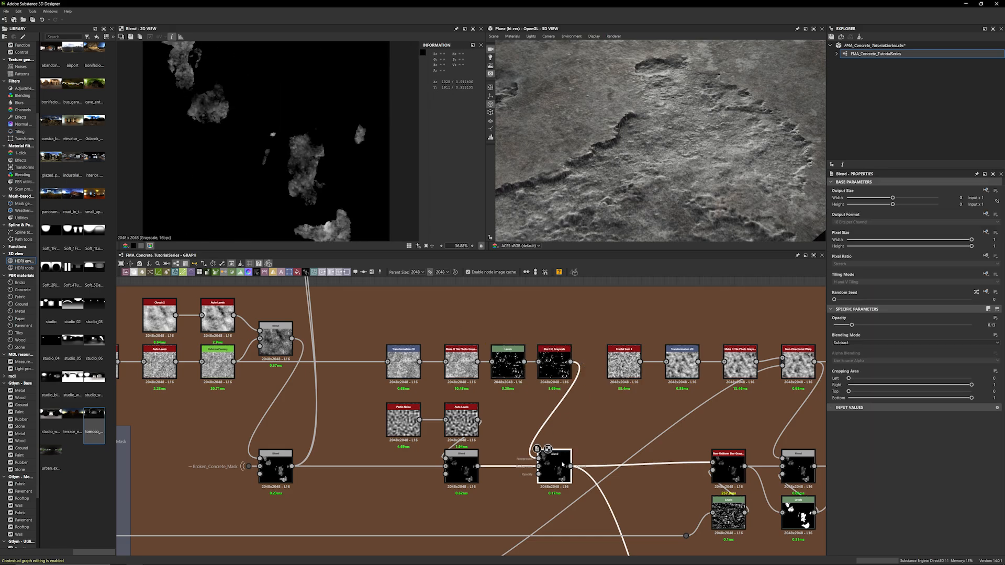
scroll(307, 152, up, 5)
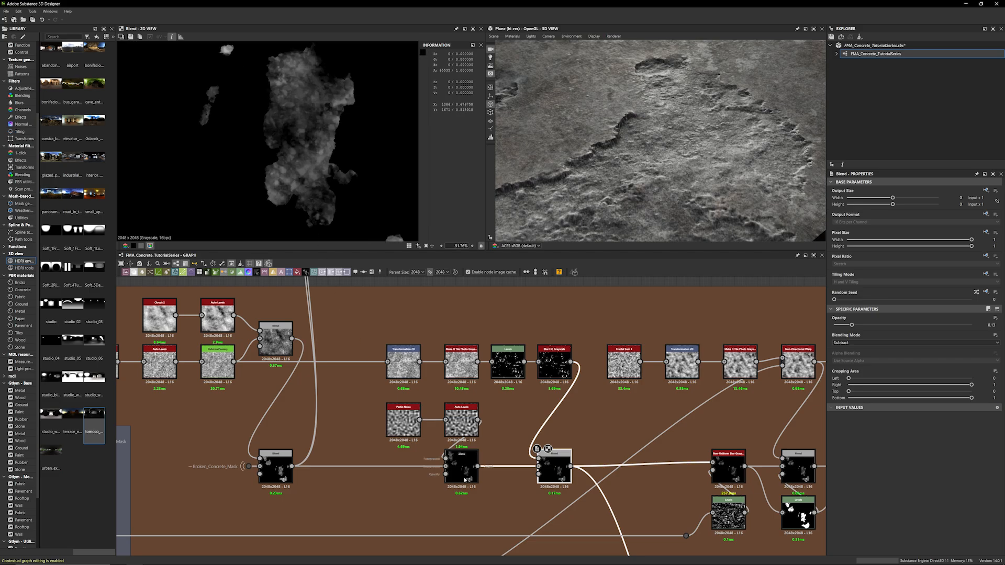
scroll(364, 420, up, 3)
double_click(401, 421)
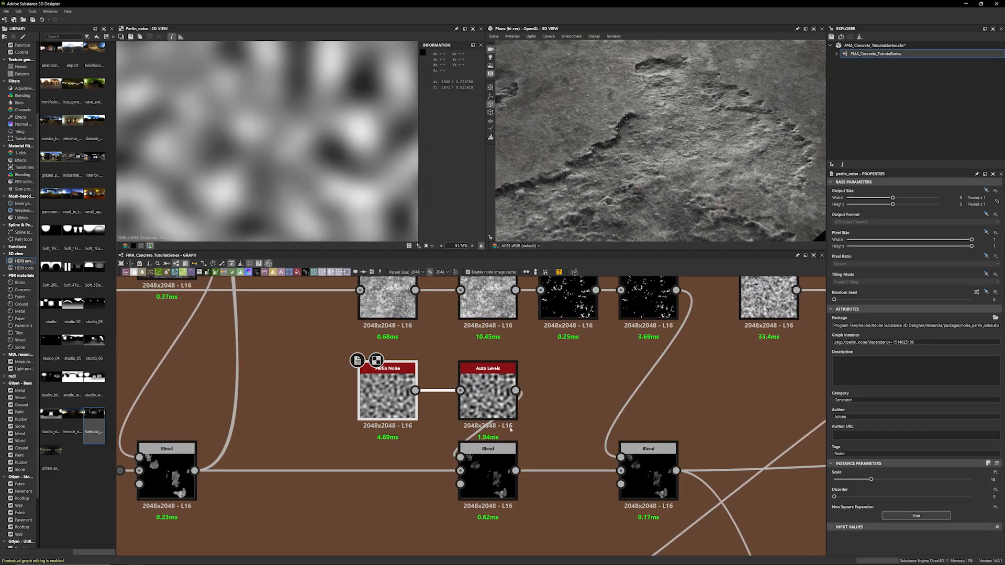
click(491, 464)
double_click(491, 464)
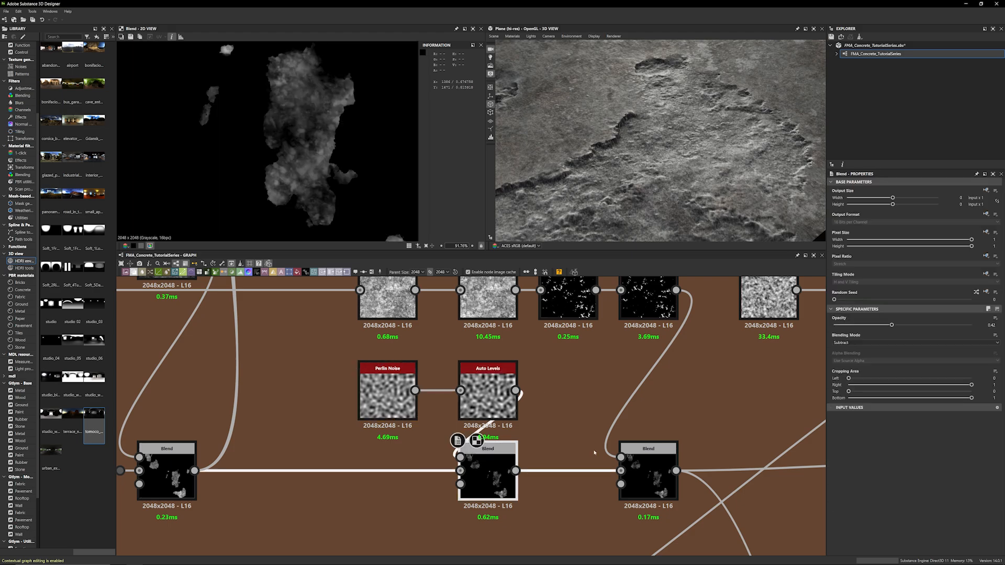
scroll(301, 171, down, 3)
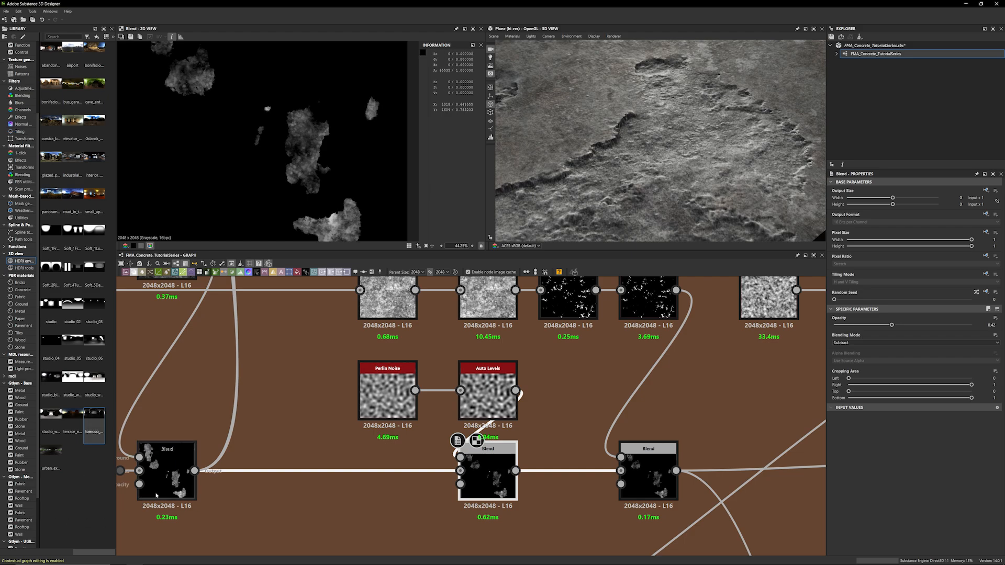
Preview the Multiply Blend fed by the Broken_Concrete_Mask portal and make the 2D and 3D views taller
click(167, 476)
double_click(166, 476)
scroll(277, 166, up, 2)
scroll(278, 165, down, 2)
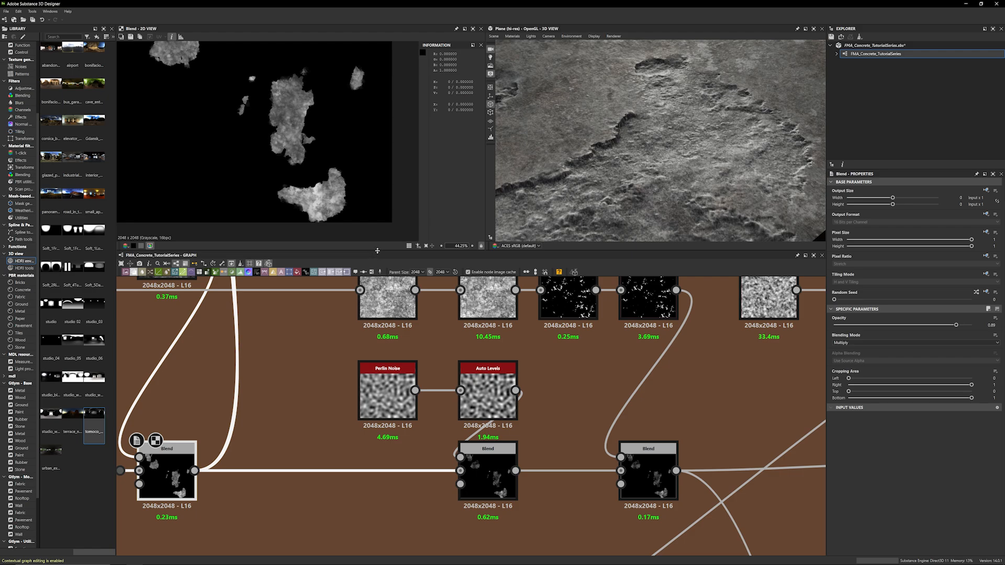
drag(372, 252, 372, 285)
middle_drag(319, 213, 327, 220)
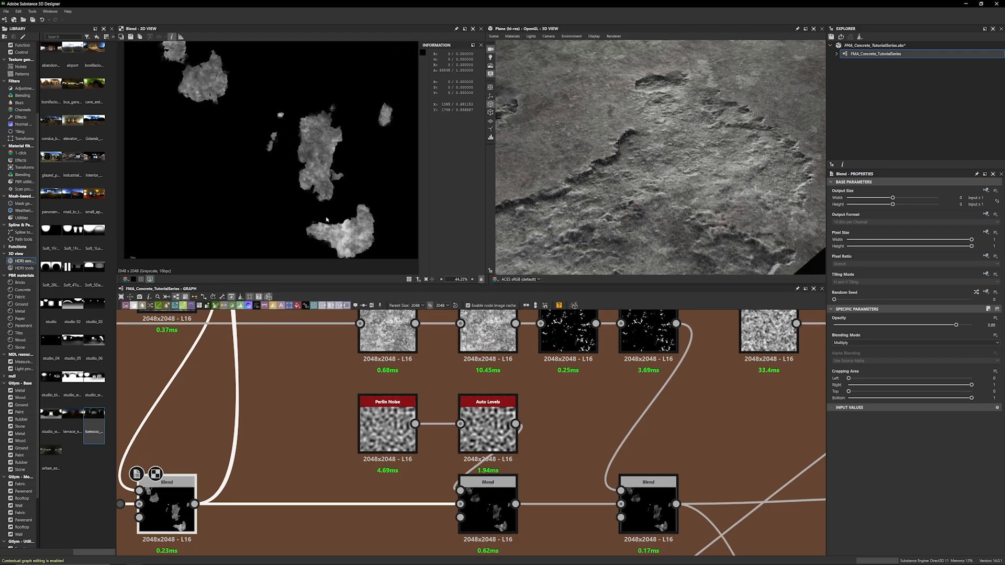
Compare the Perlin Noise subtract Blend with the Multiply Blend before it, and preview the following subtract Blend
scroll(326, 220, up, 1)
double_click(487, 500)
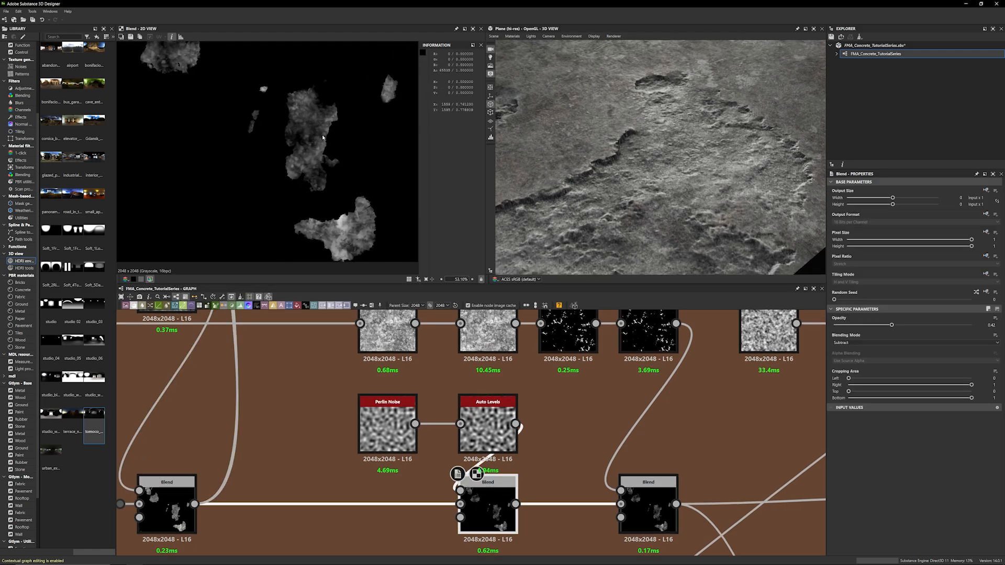
double_click(167, 503)
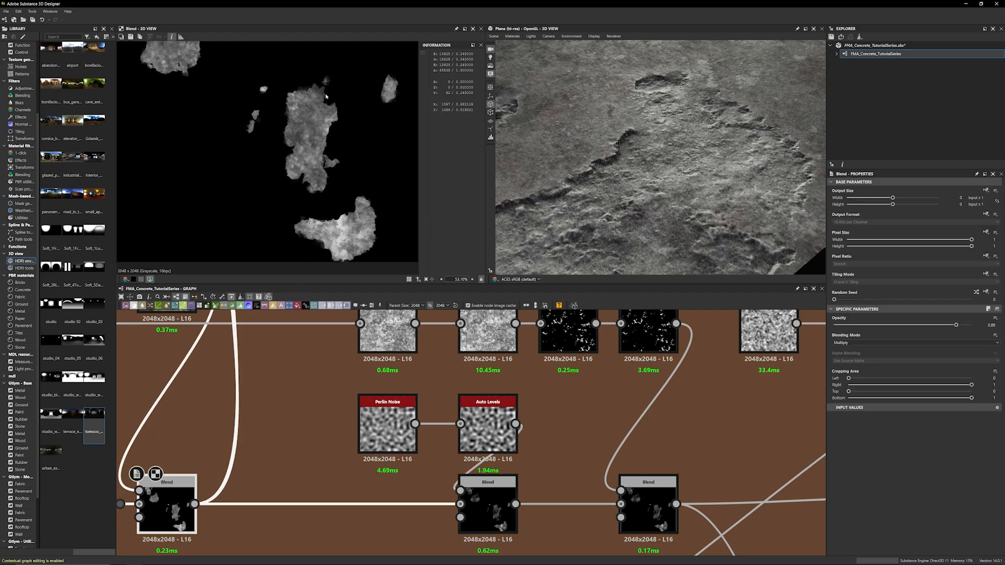
double_click(487, 500)
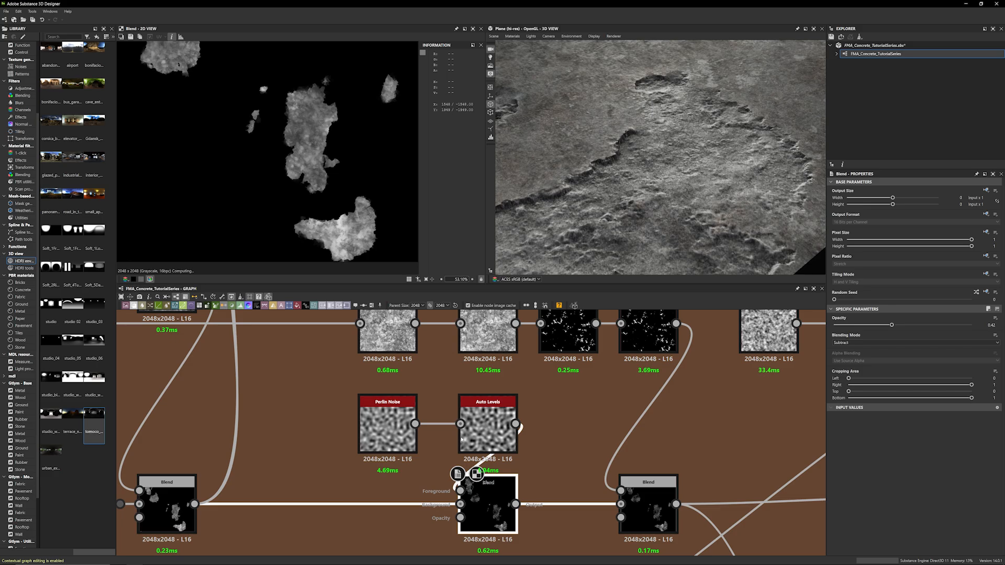
click(648, 504)
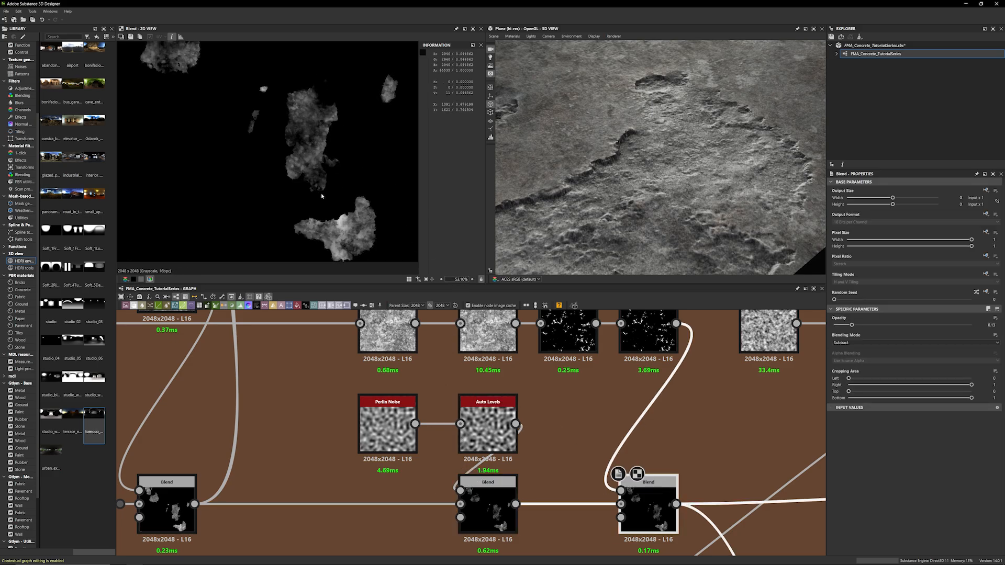
Preview the Non-Uniform Blur Grayscale node after the subtract Blends and examine its softened patch edges up close
scroll(436, 450, down, 3)
middle_drag(436, 450, 340, 420)
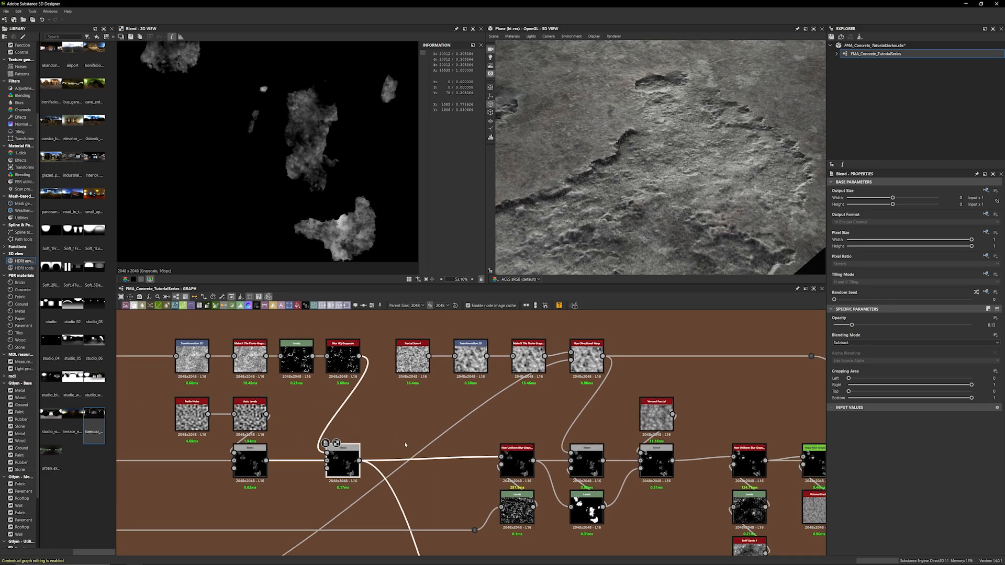
middle_drag(405, 445, 354, 399)
scroll(358, 401, down, 1)
scroll(359, 403, up, 3)
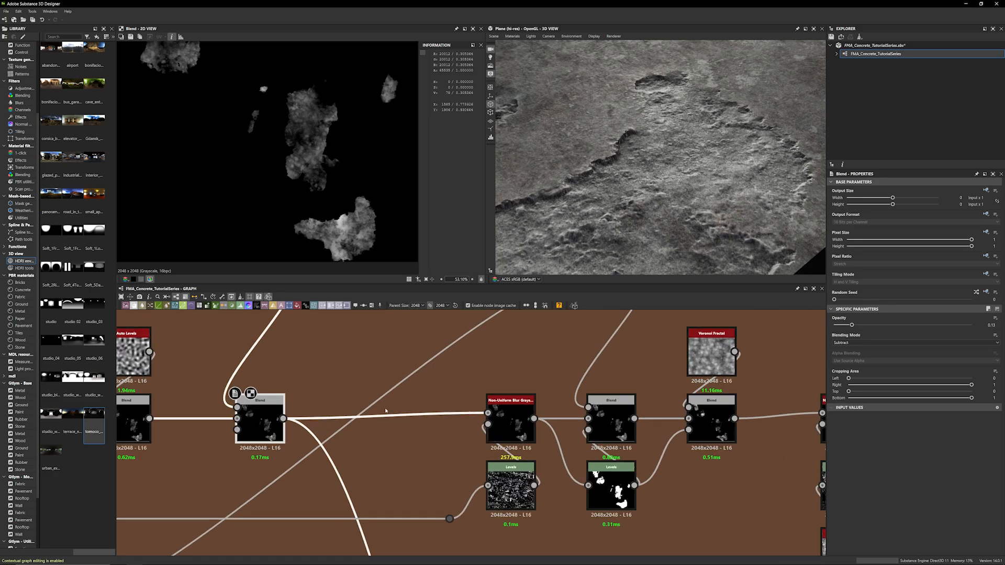
double_click(509, 429)
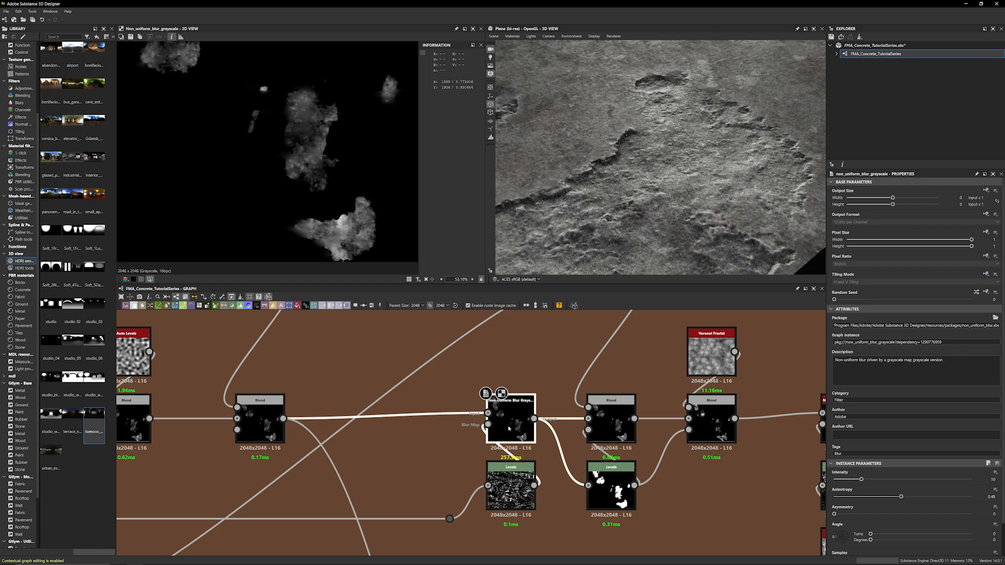
scroll(322, 235, up, 6)
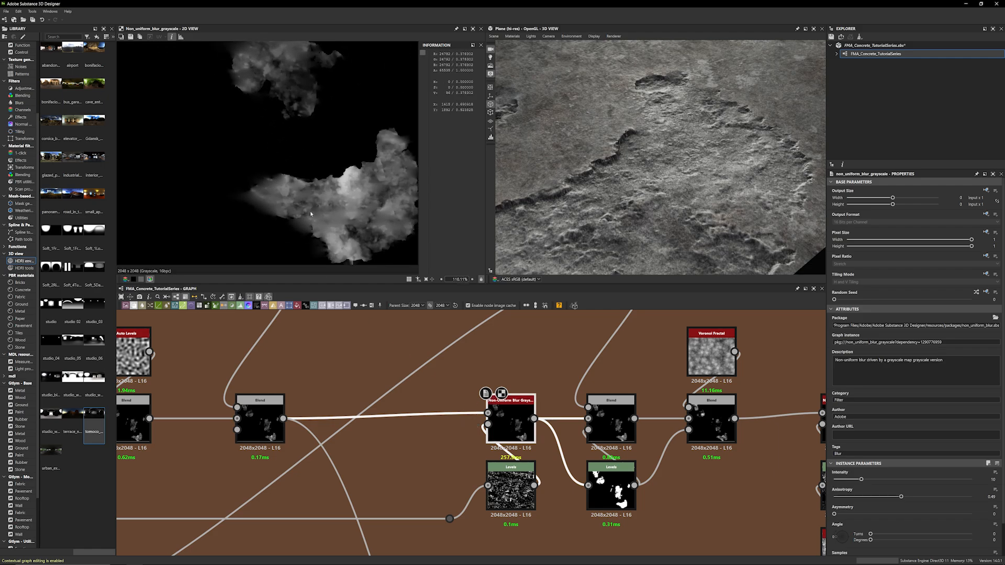
scroll(314, 223, up, 1)
middle_drag(276, 206, 302, 217)
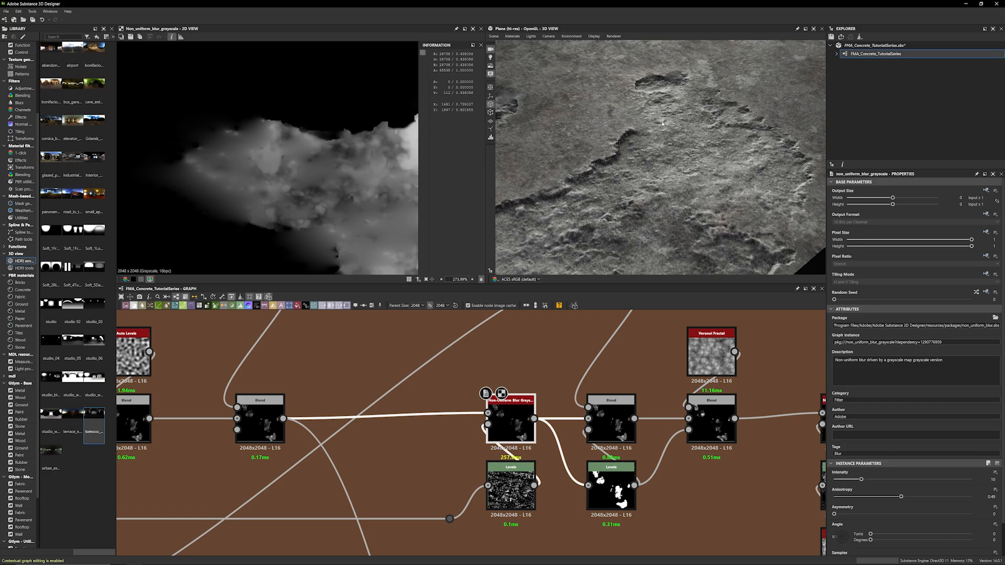
Review the Non-Uniform Blur Grayscale's instance parameters and examine the soft broken-concrete edges in the 3D view from several angles
drag(662, 124, 560, 172)
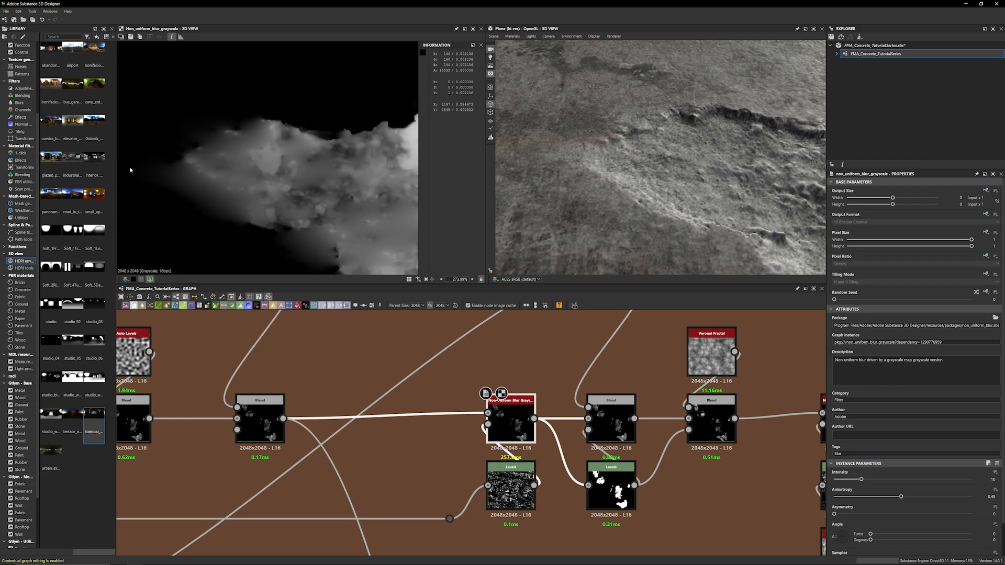
scroll(890, 496, down, 1)
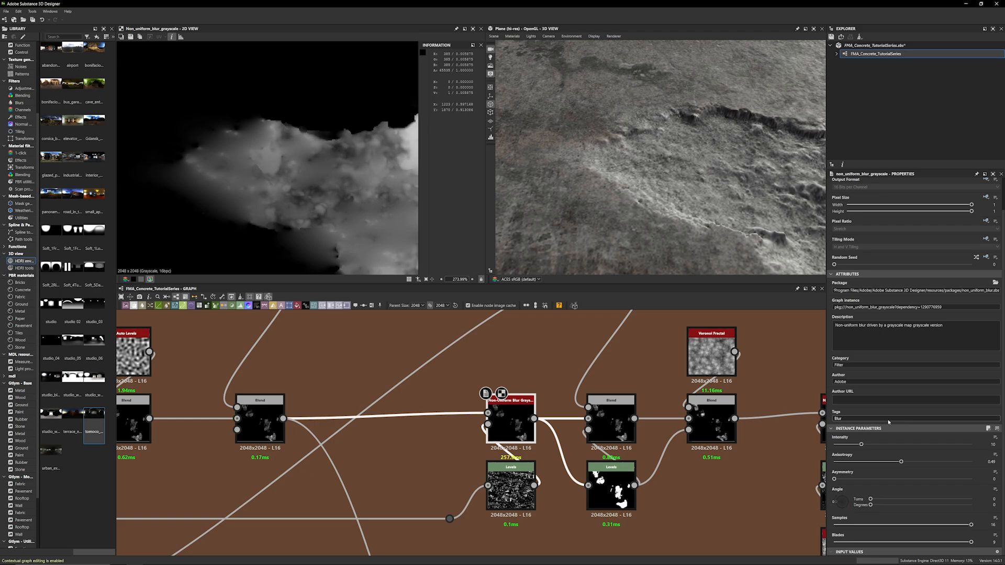
ctrl+shift+drag(676, 162, 537, 148)
drag(551, 114, 544, 79)
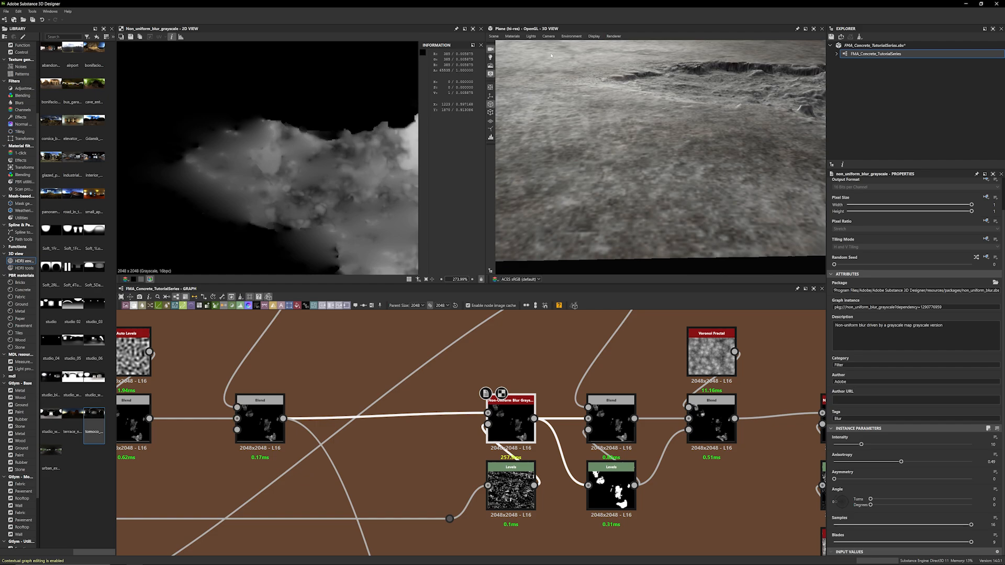
drag(635, 79, 610, 183)
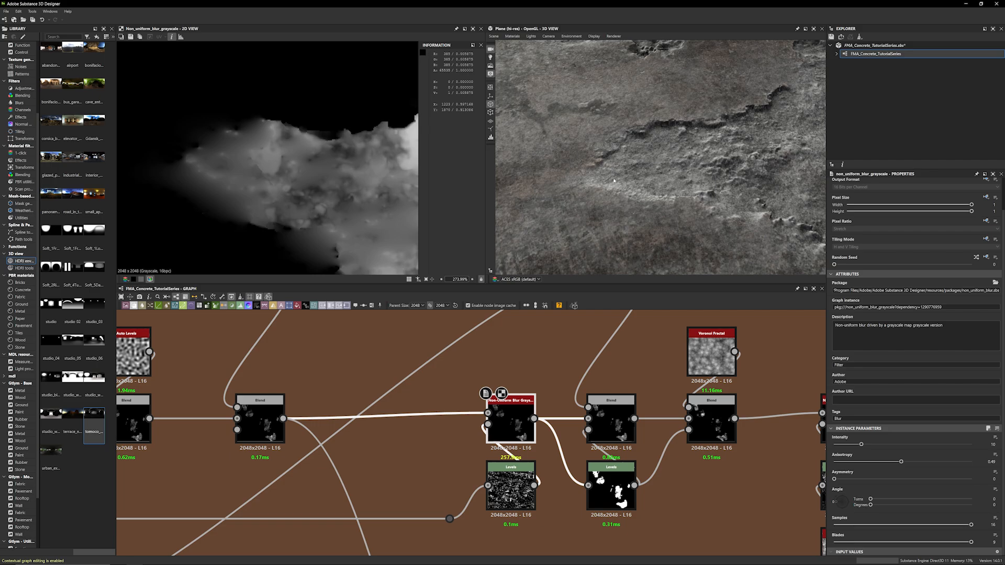
drag(614, 180, 614, 155)
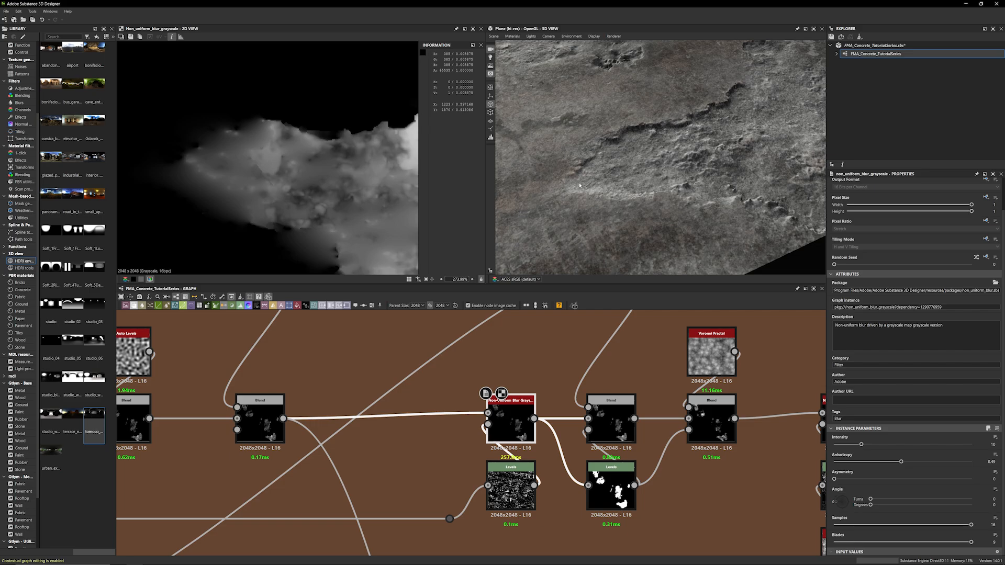
Preview the Levels node feeding the Non-Uniform Blur Grayscale's blur map
scroll(470, 375, down, 3)
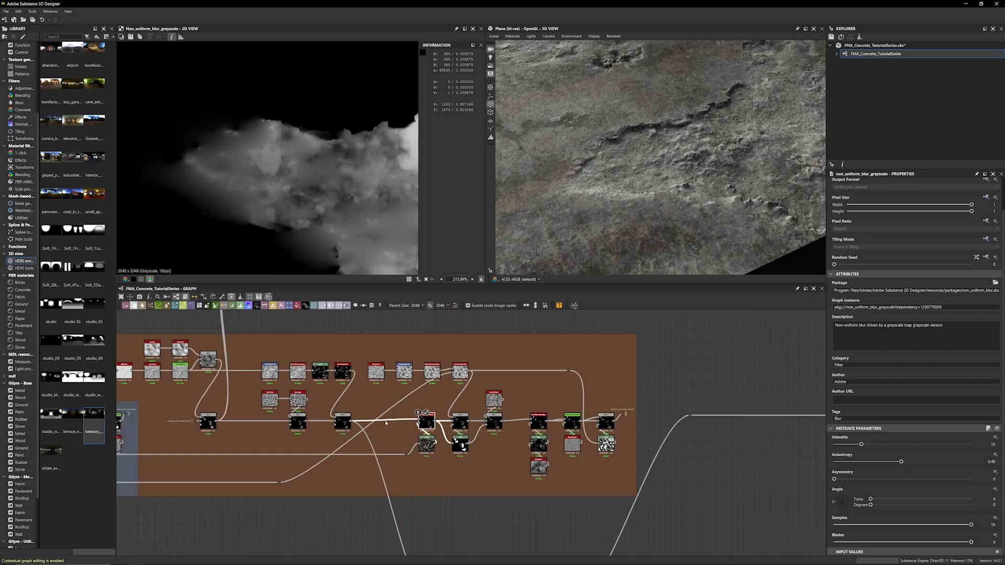
scroll(456, 450, up, 2)
click(455, 471)
double_click(454, 471)
Trace the blur map's source back to the Blur HQ Grayscale in the blue frame and preview its full texture
scroll(341, 459, down, 3)
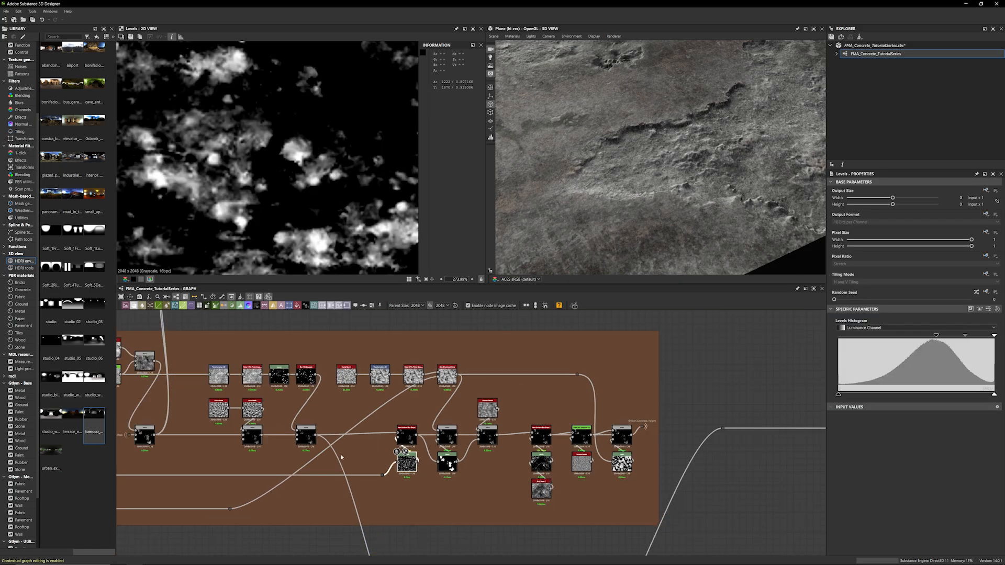
middle_drag(341, 459, 482, 447)
scroll(272, 459, down, 1)
middle_drag(271, 460, 514, 481)
scroll(490, 450, down, 1)
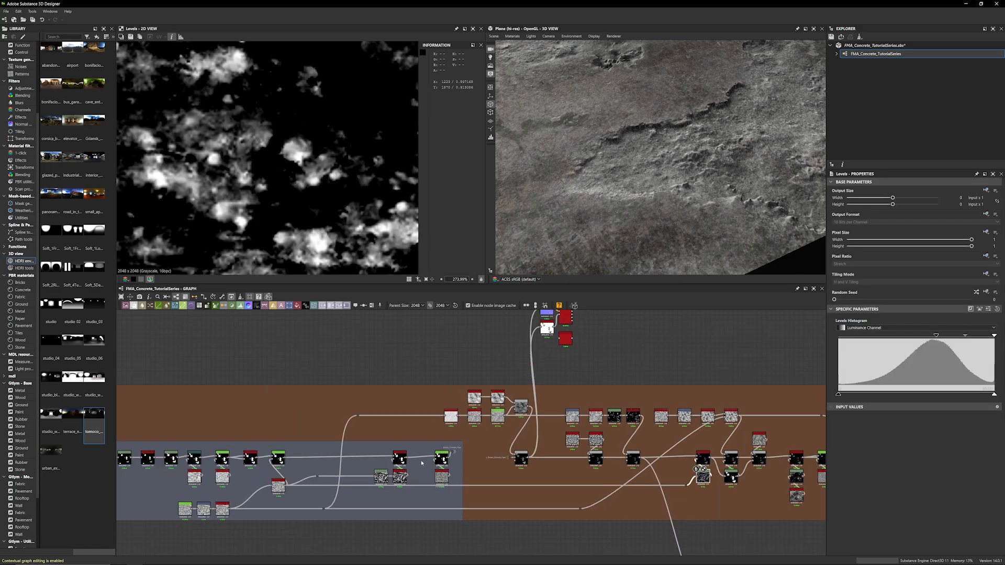
double_click(278, 487)
scroll(327, 164, down, 8)
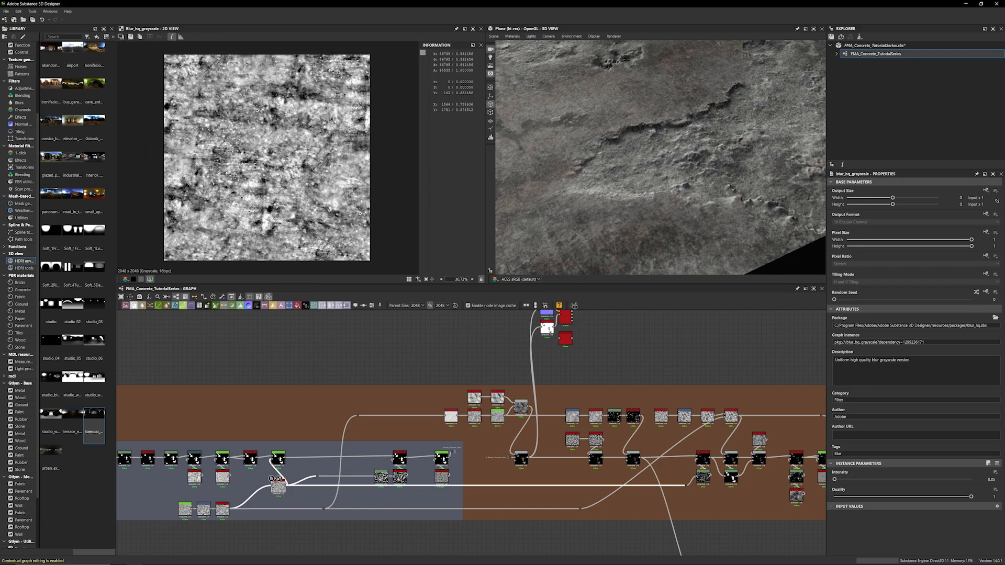
Return to the Levels node below the Non-Uniform Blur Grayscale and preview its entire high-contrast output
middle_drag(594, 532, 533, 531)
scroll(531, 523, up, 5)
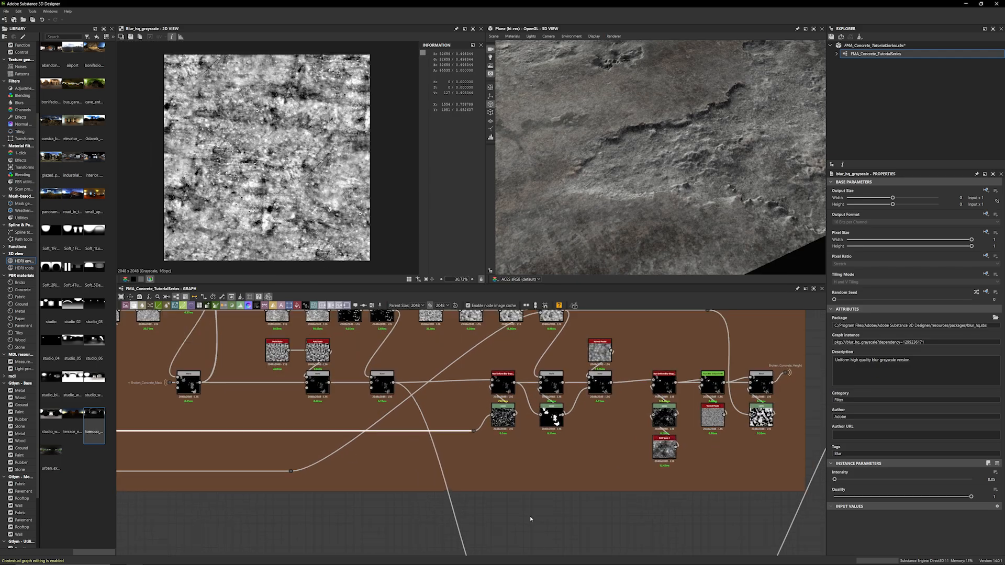
click(489, 387)
double_click(489, 388)
middle_drag(489, 393, 481, 430)
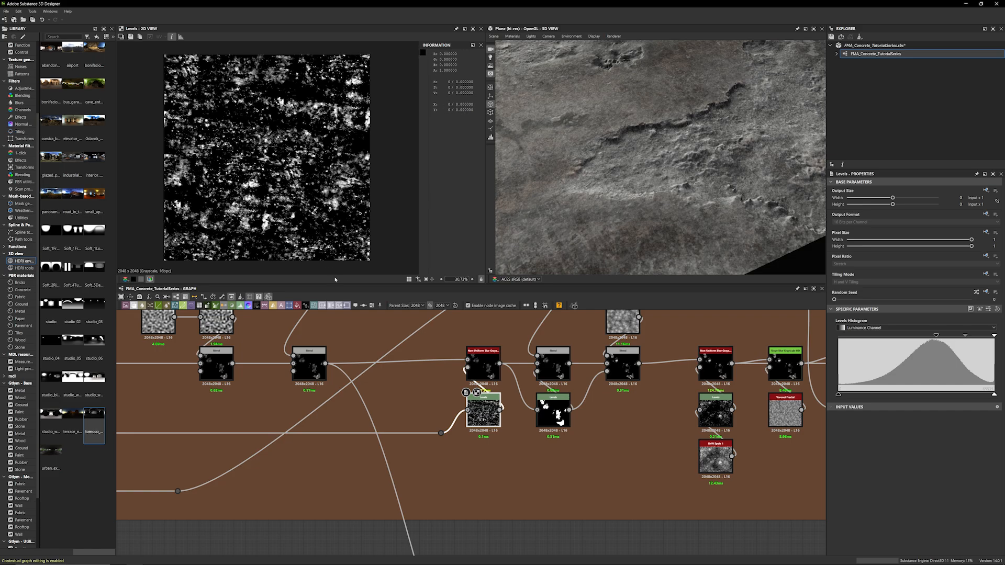
Preview the Non-Uniform Blur Grayscale output and examine its broken-concrete patches up close in the 2D view
double_click(494, 375)
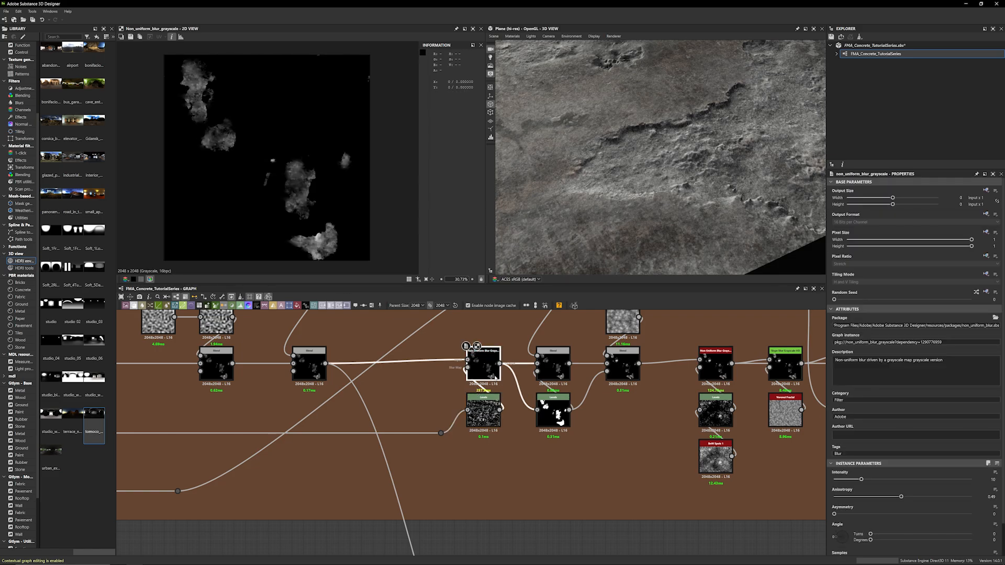
scroll(307, 169, up, 5)
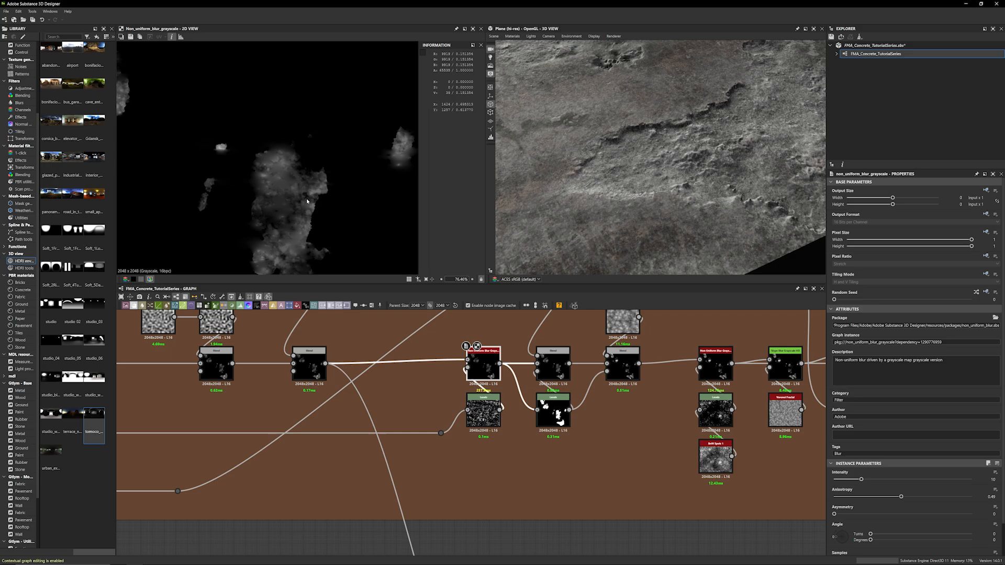
Preview each node of the upper noise chain, from Fractal Sum 4 through Transformation 2D and Make It Tile Photo Grayscale to Non-Directional Warp
scroll(546, 479, down, 3)
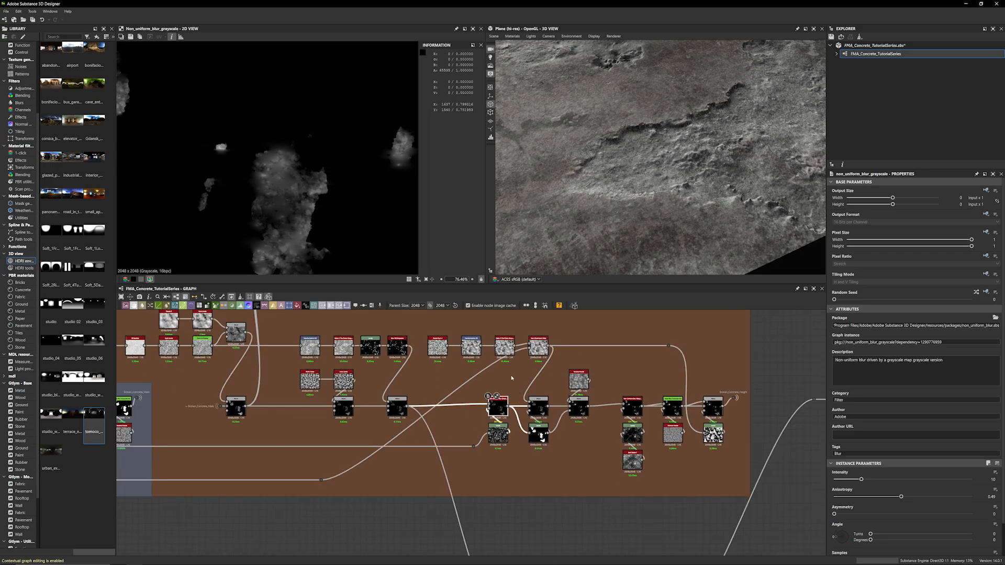
scroll(495, 381, up, 5)
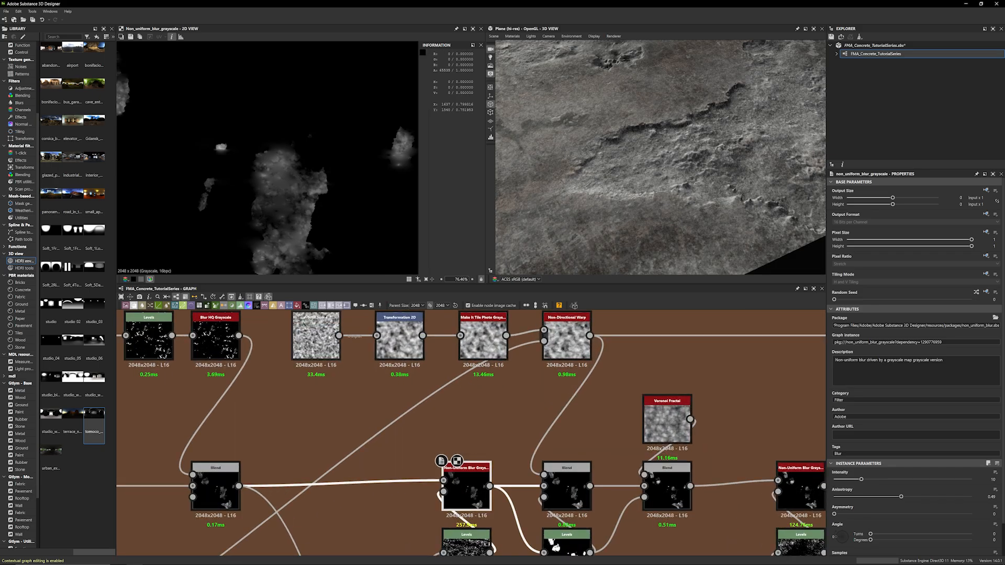
double_click(329, 338)
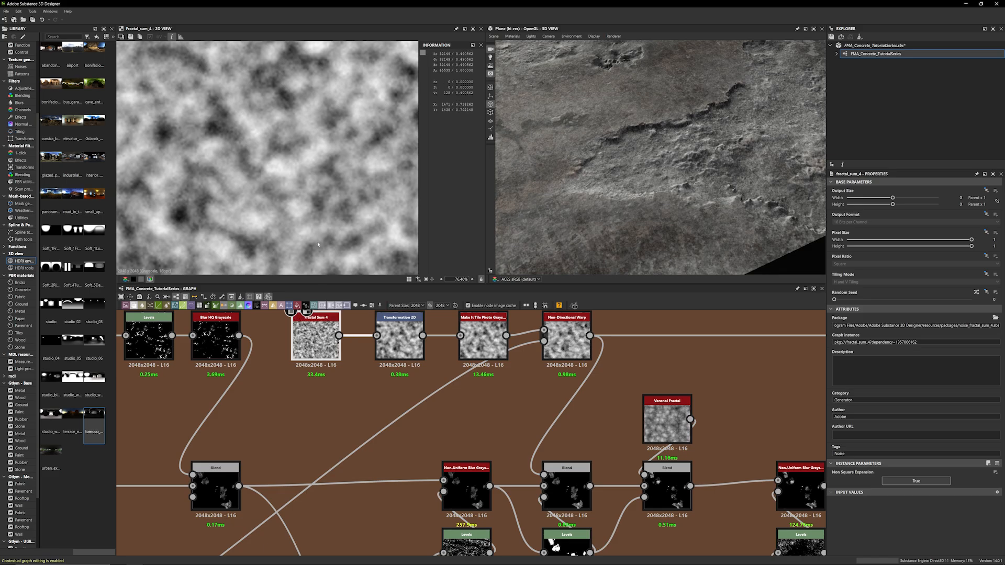
click(411, 355)
double_click(411, 355)
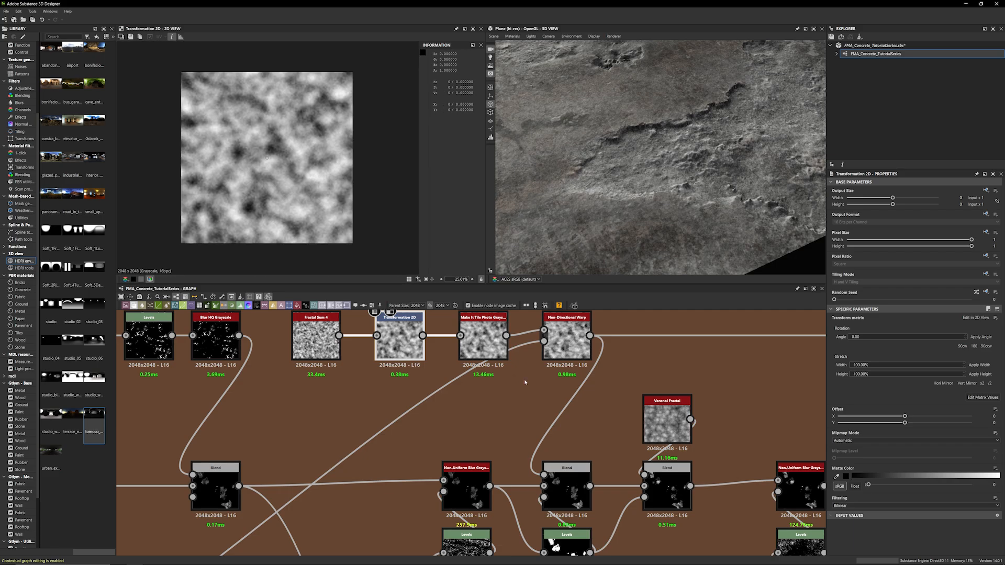
double_click(483, 340)
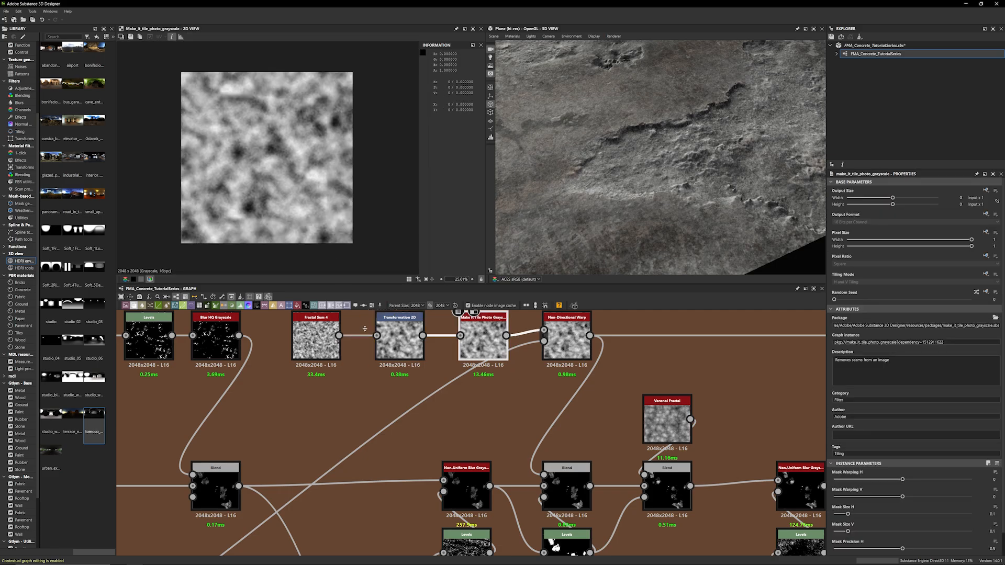
double_click(571, 341)
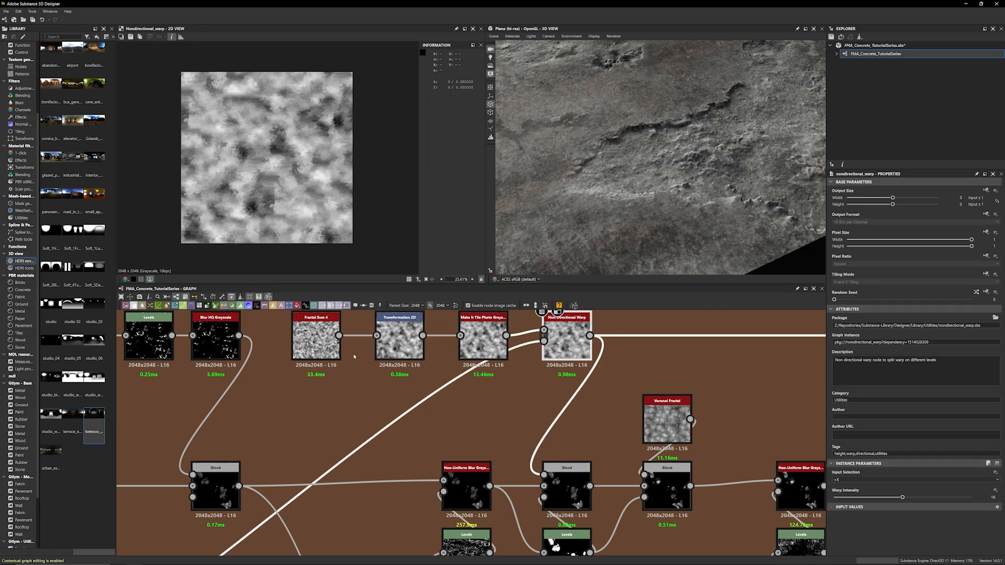
scroll(268, 192, up, 1)
Trace the Non-Directional Warp's lower input back to the Make It Tile Photo Grayscale node in the blue frame
scroll(277, 351, down, 5)
middle_drag(293, 494, 446, 348)
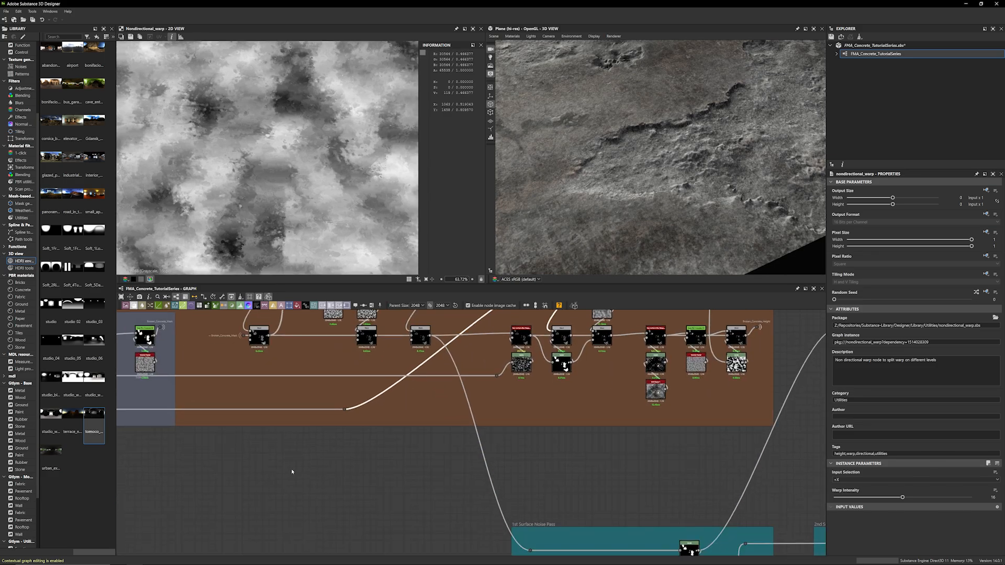
middle_drag(283, 472, 571, 485)
middle_drag(407, 484, 599, 491)
scroll(334, 440, up, 2)
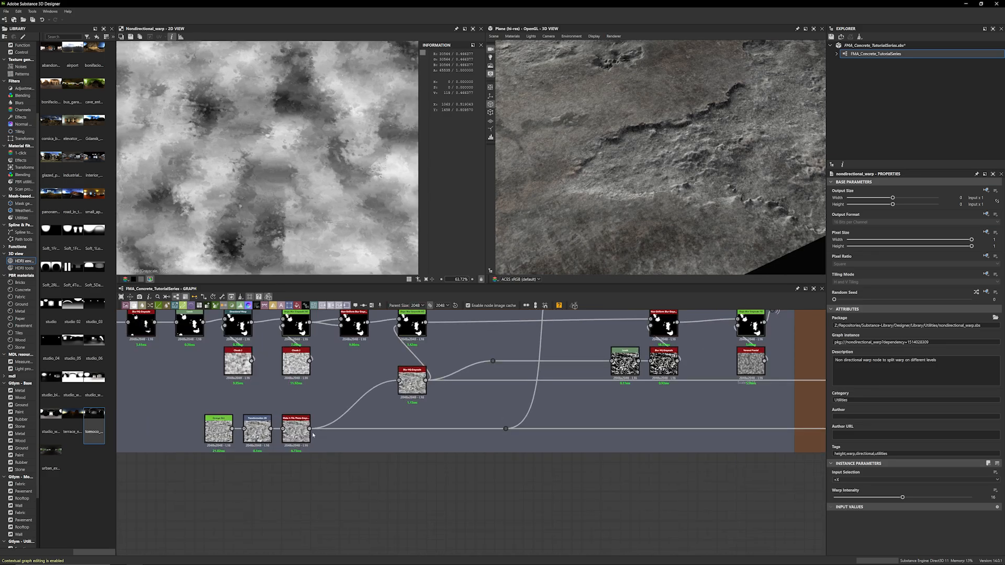
Inspect the Make It Tile Photo Grayscale noise, then the output of the Non-Directional Warp at the end of the Fractal Sum 4 chain
click(294, 435)
double_click(294, 435)
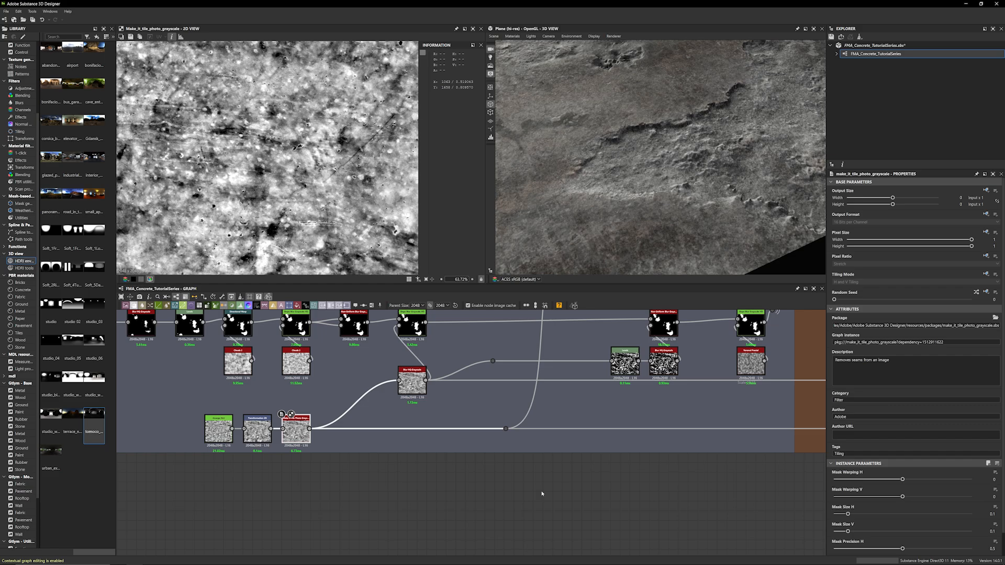
scroll(583, 491, down, 2)
middle_drag(583, 490, 348, 507)
scroll(347, 507, down, 2)
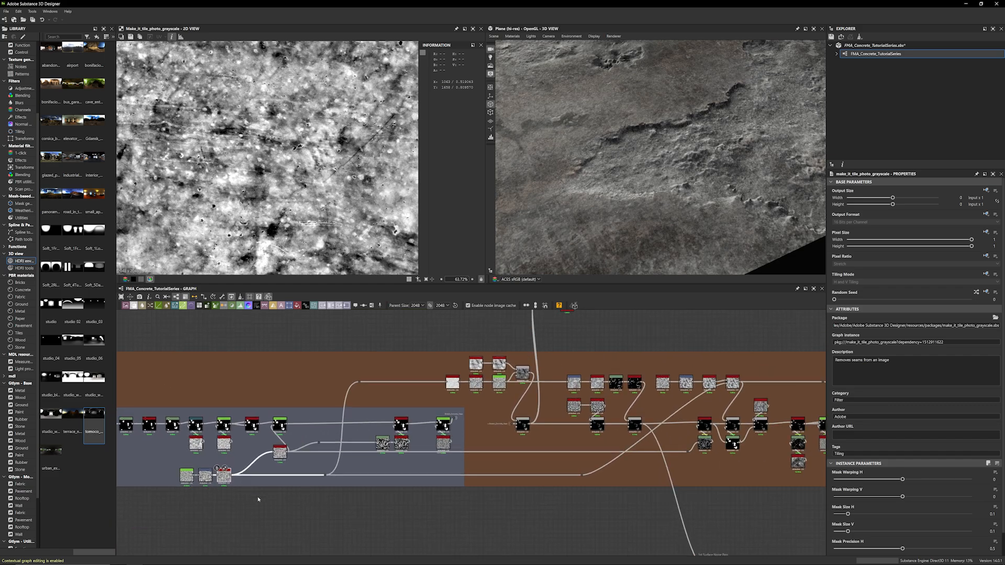
middle_drag(544, 506, 327, 518)
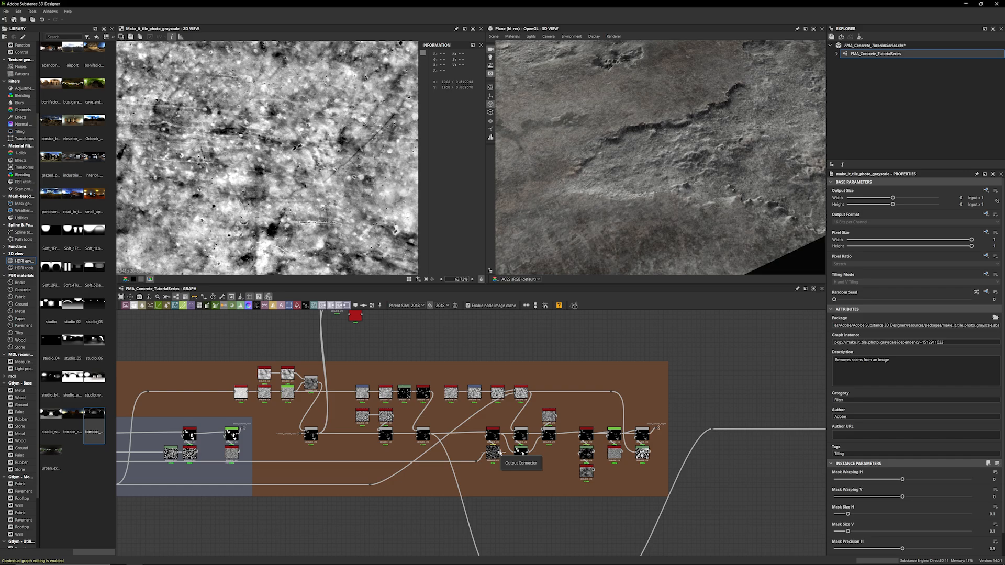
click(525, 393)
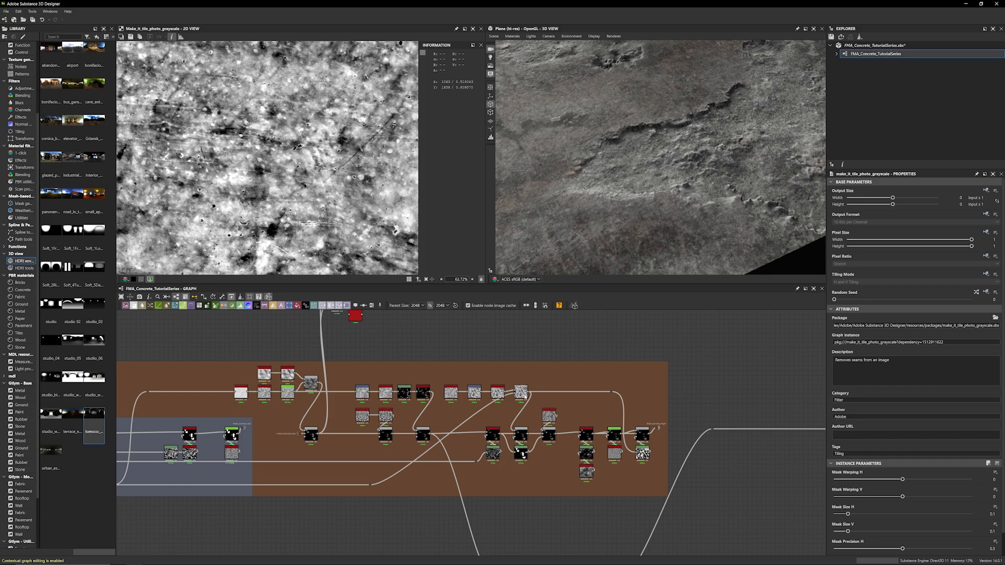
scroll(525, 396, up, 5)
double_click(525, 396)
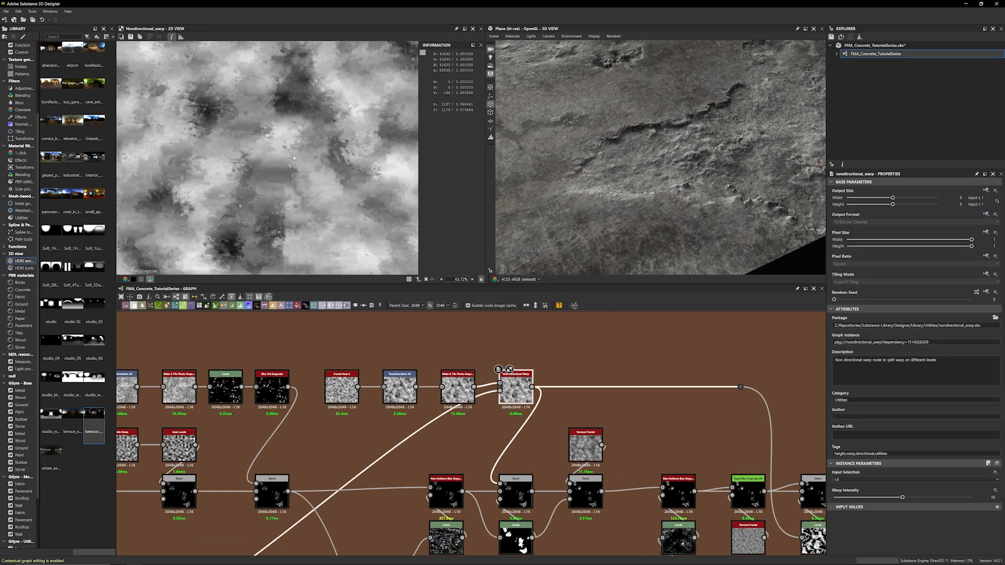
scroll(516, 377, up, 2)
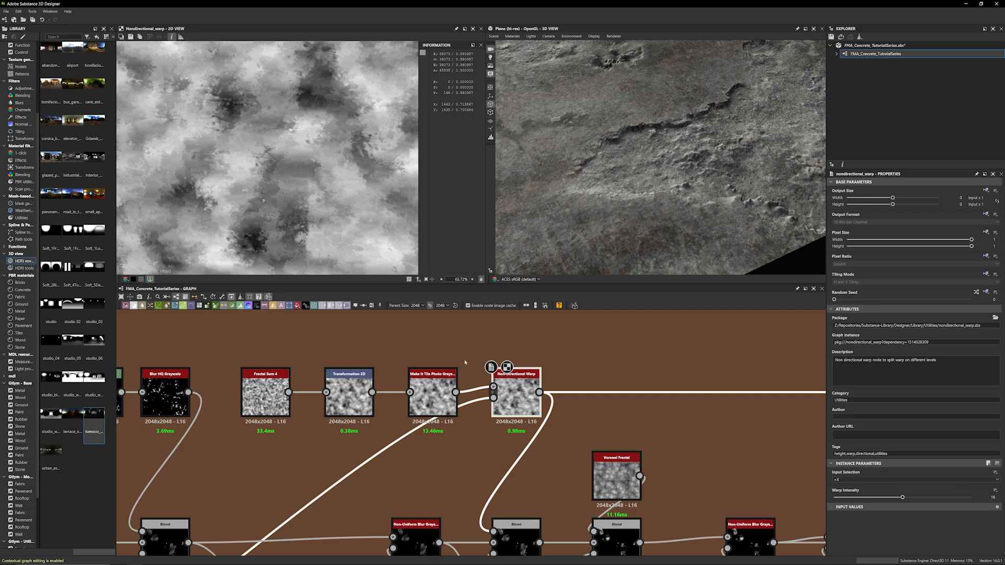
scroll(293, 189, up, 3)
middle_drag(284, 149, 306, 97)
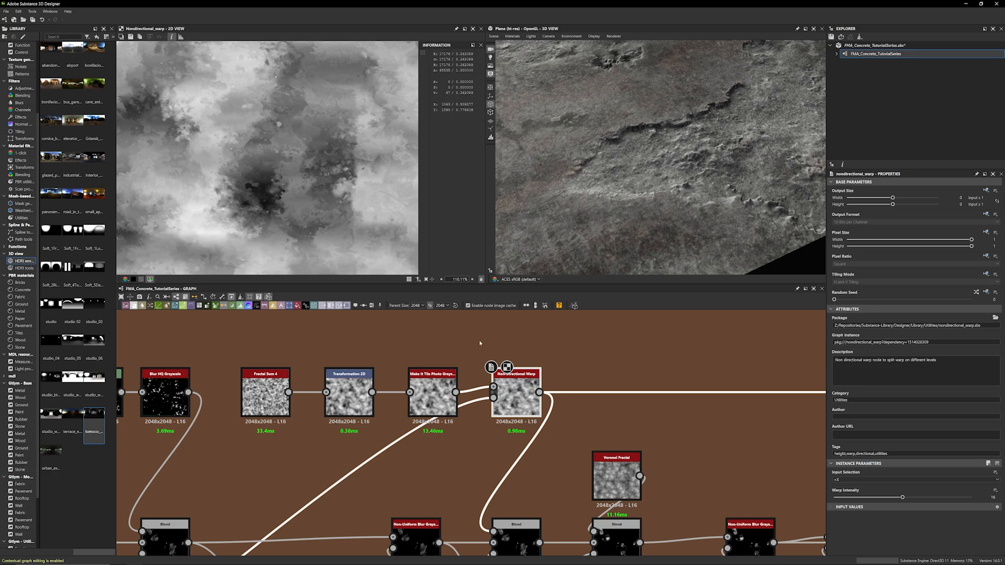
Compare the Non-Uniform Blur Grayscale output with the Blend that follows it, and check the Blend's opacity and blending mode
scroll(597, 451, down, 3)
middle_drag(582, 461, 573, 375)
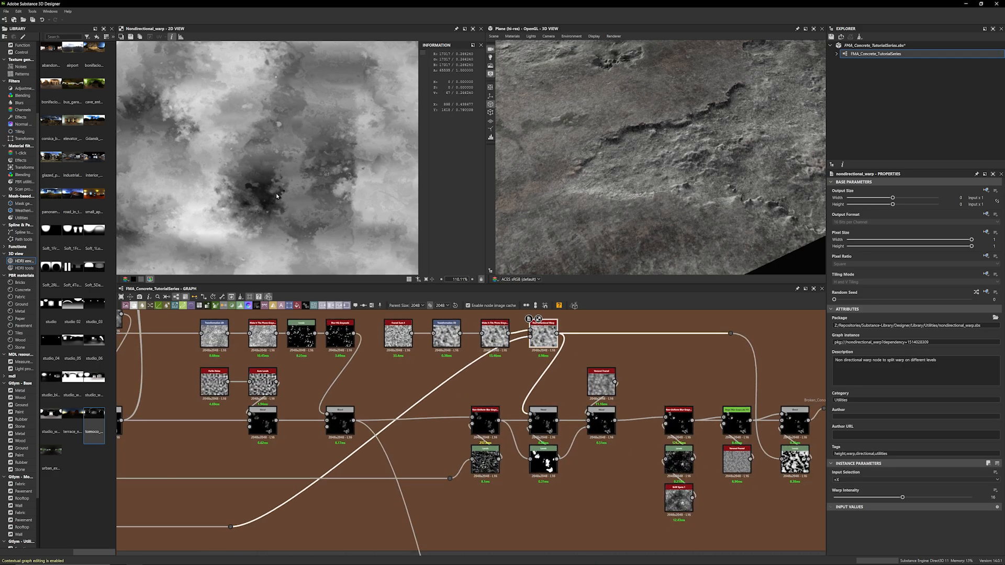
scroll(519, 387, up, 3)
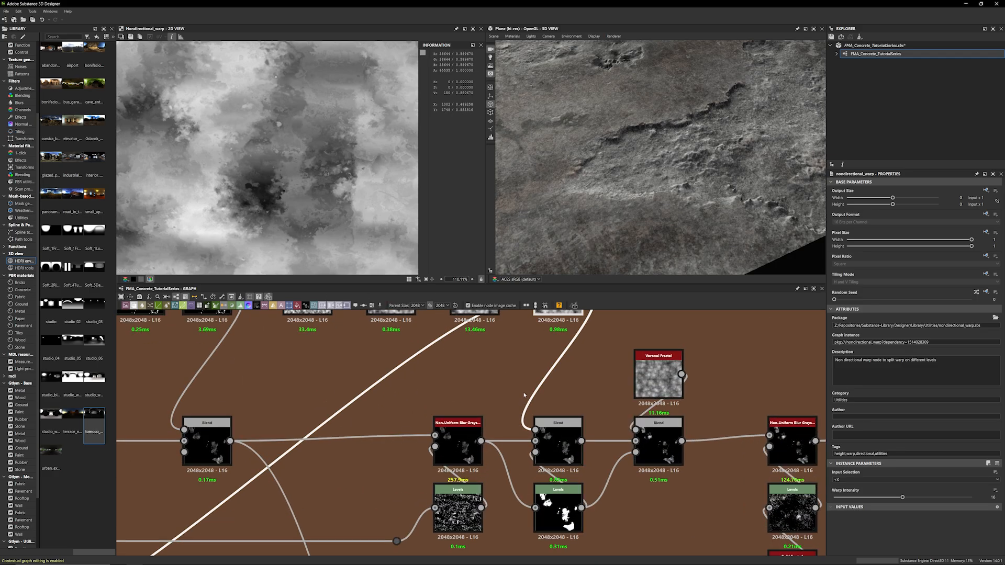
middle_drag(495, 381, 473, 363)
click(437, 416)
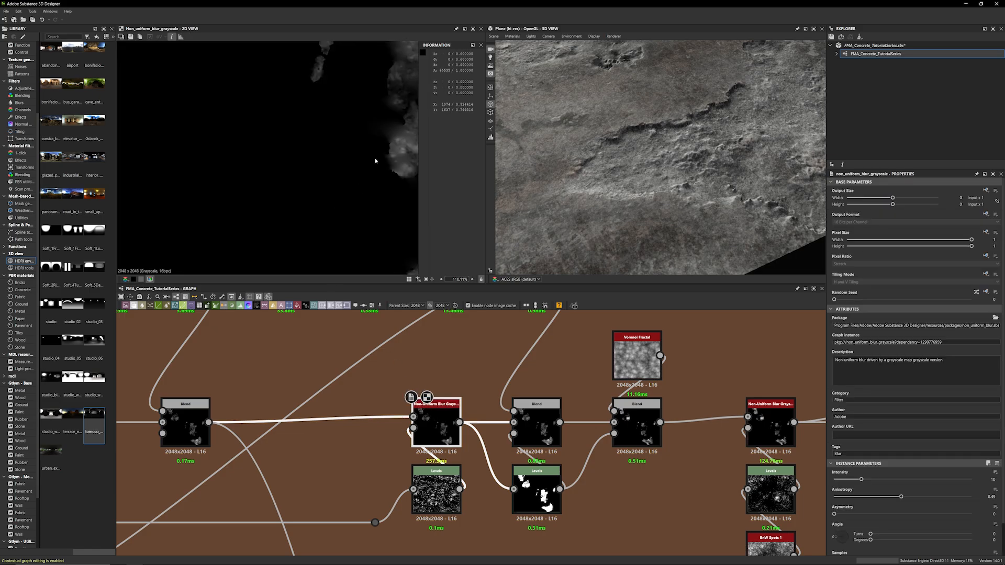
click(534, 425)
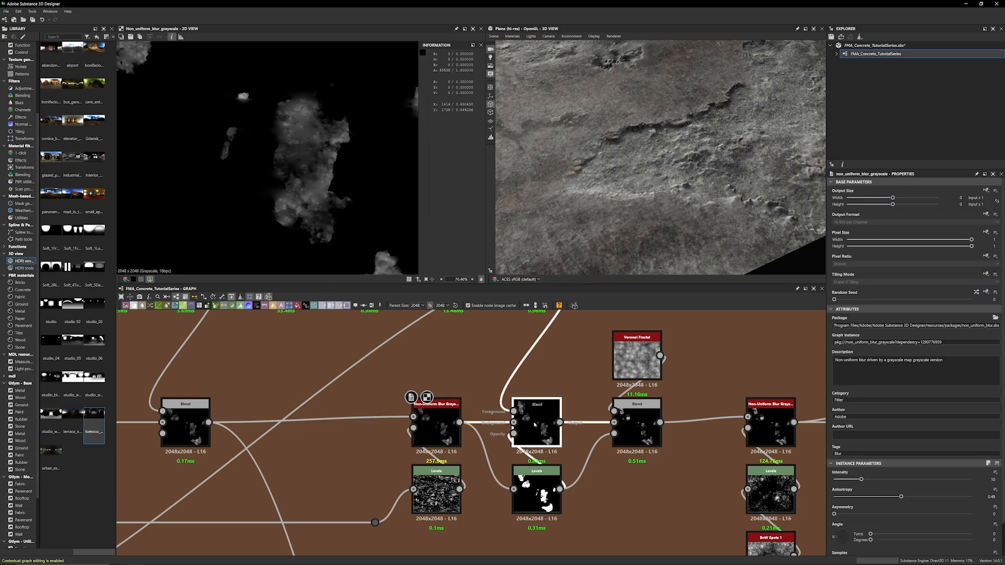
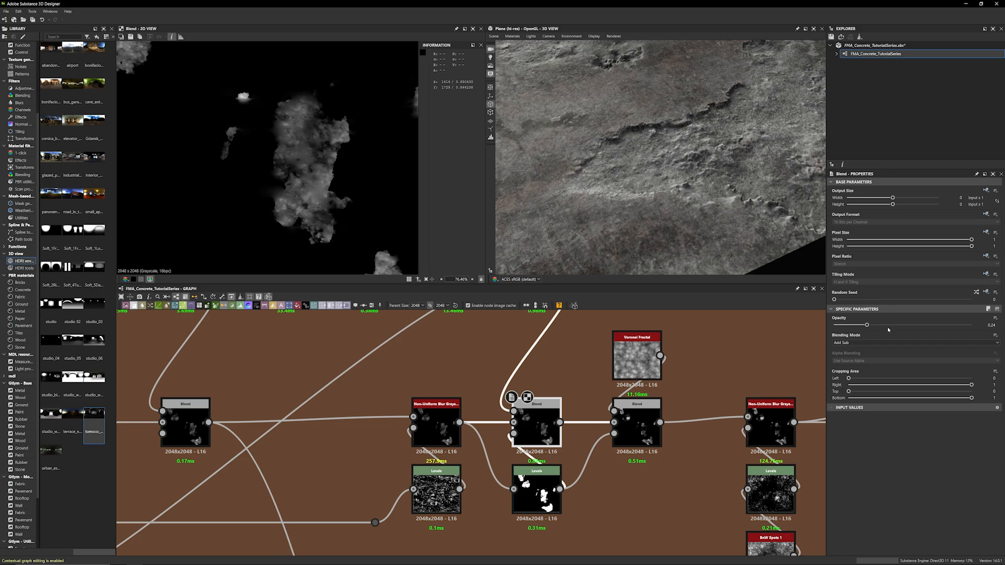
double_click(436, 427)
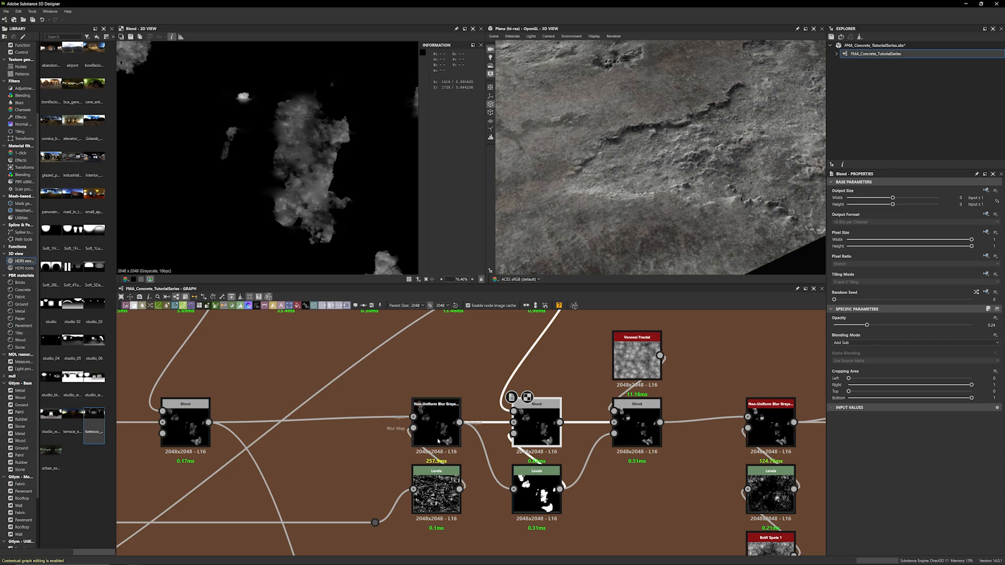
click(546, 437)
double_click(547, 437)
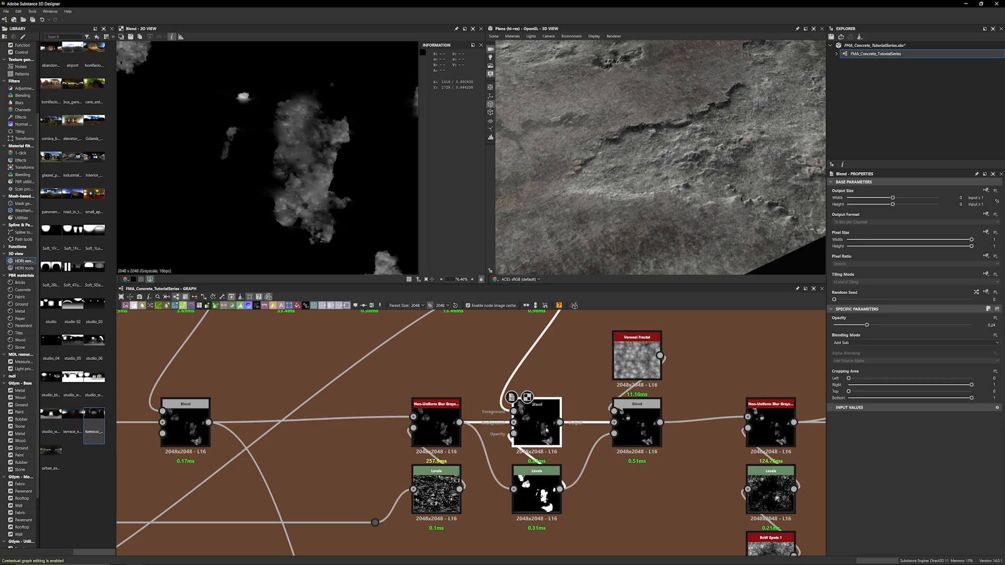
Examine the Levels mask that is derived from the Non-Uniform Blur and feeds the Blend's opacity input
scroll(549, 406, down, 2)
middle_drag(553, 368, 518, 356)
scroll(518, 360, up, 3)
double_click(504, 501)
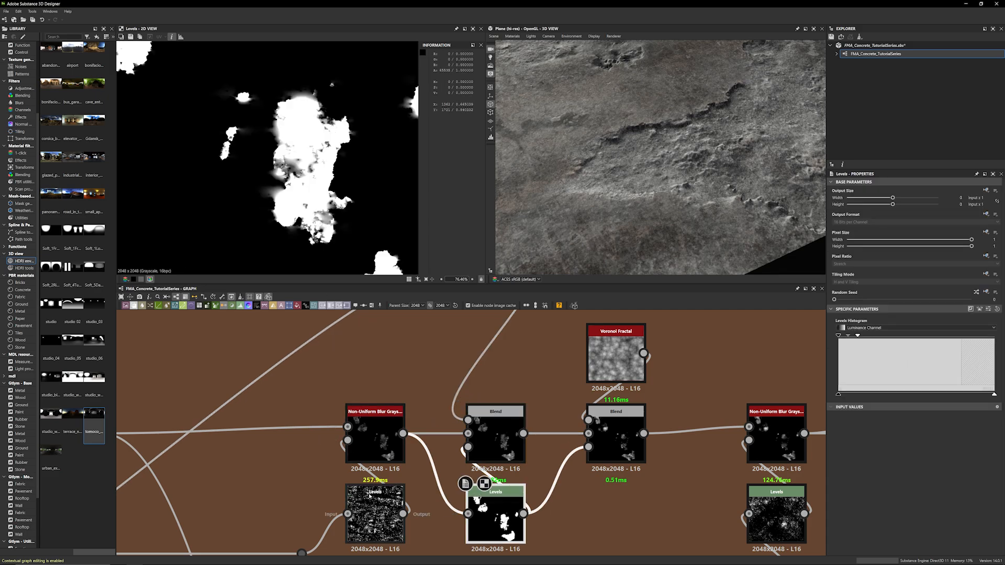
double_click(390, 458)
double_click(482, 496)
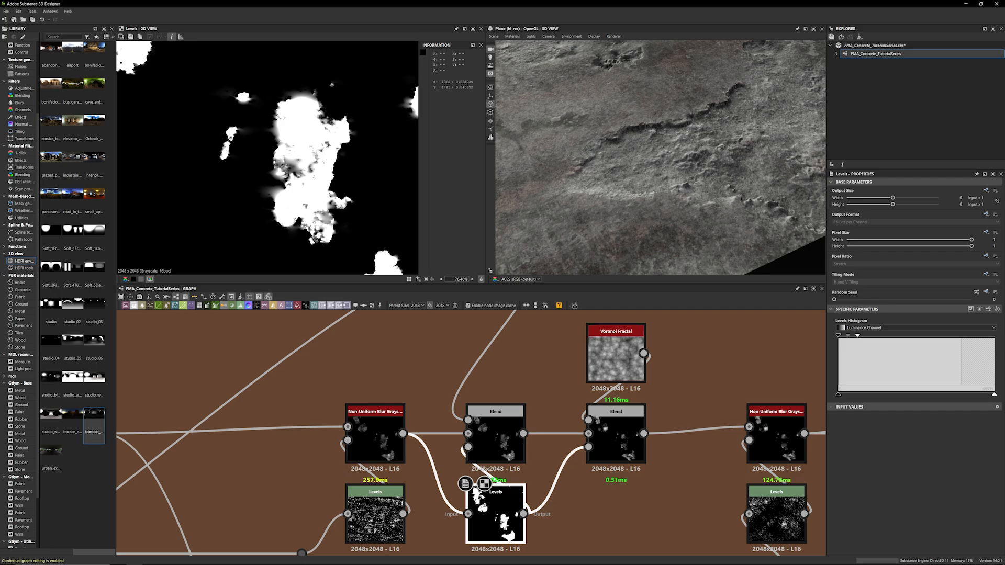
scroll(452, 388, down, 3)
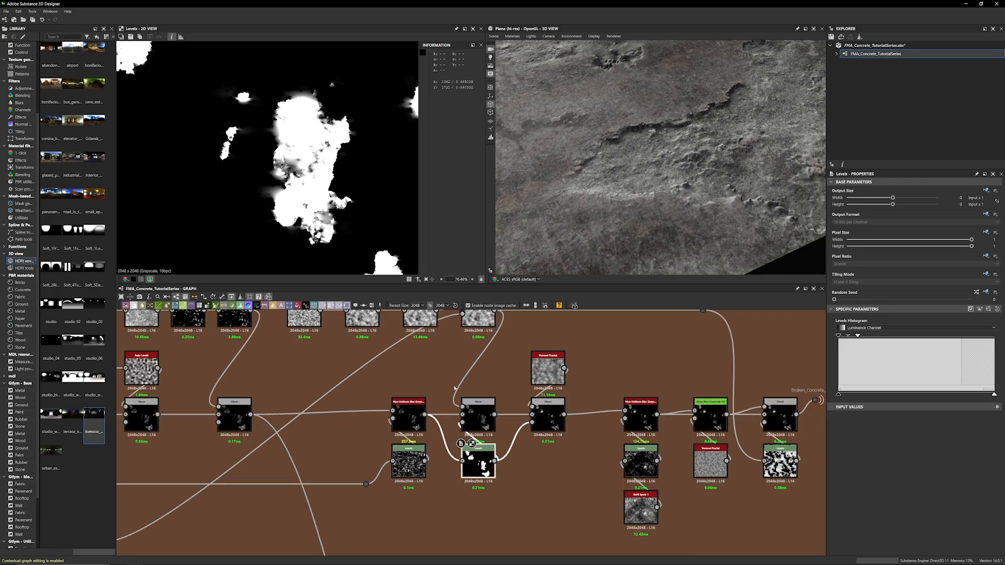
Unplug the Levels mask from the opacity input of the warp's Blend to inspect the unmasked result, and reconnect it
double_click(478, 418)
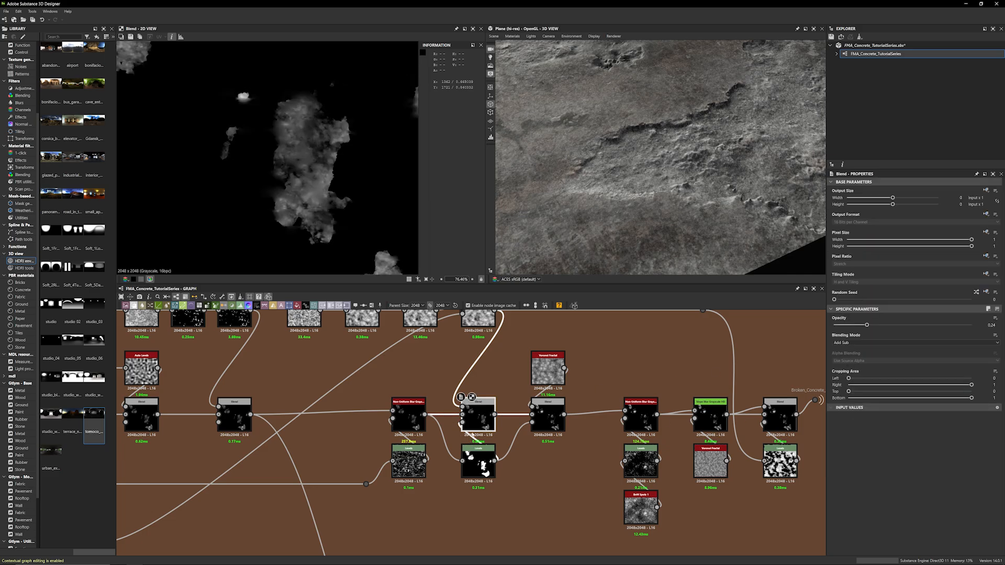
click(463, 440)
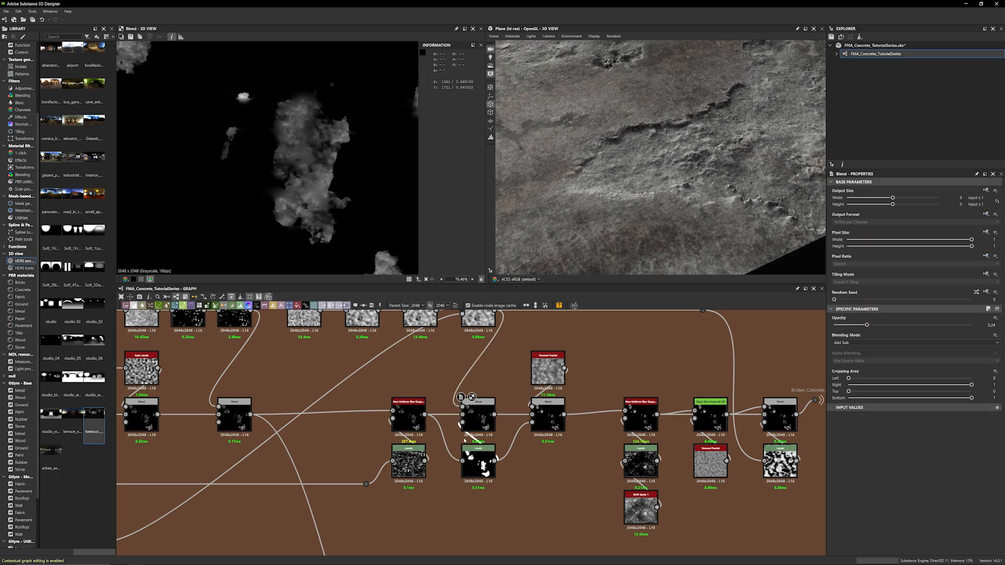
scroll(229, 108, down, 3)
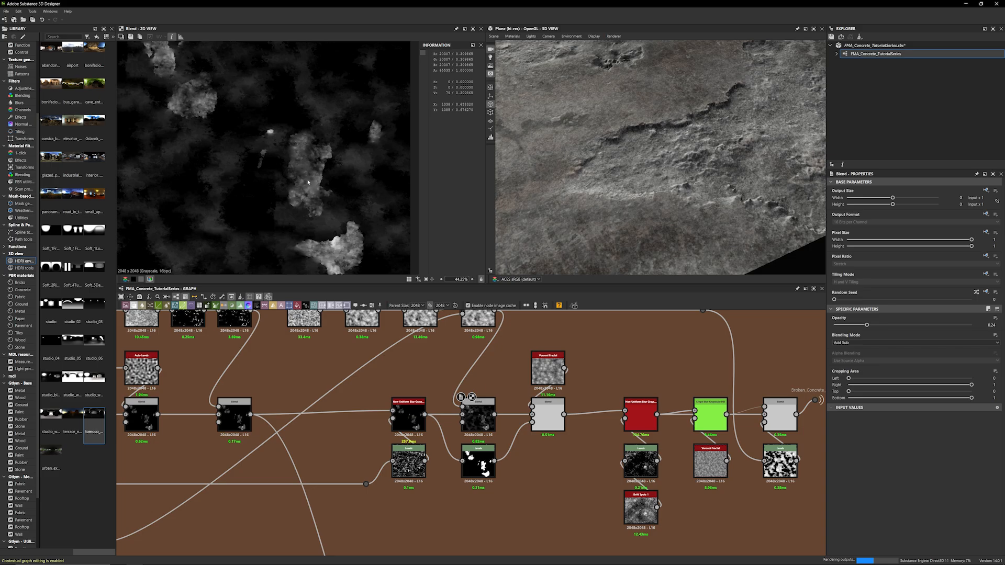
scroll(230, 107, down, 2)
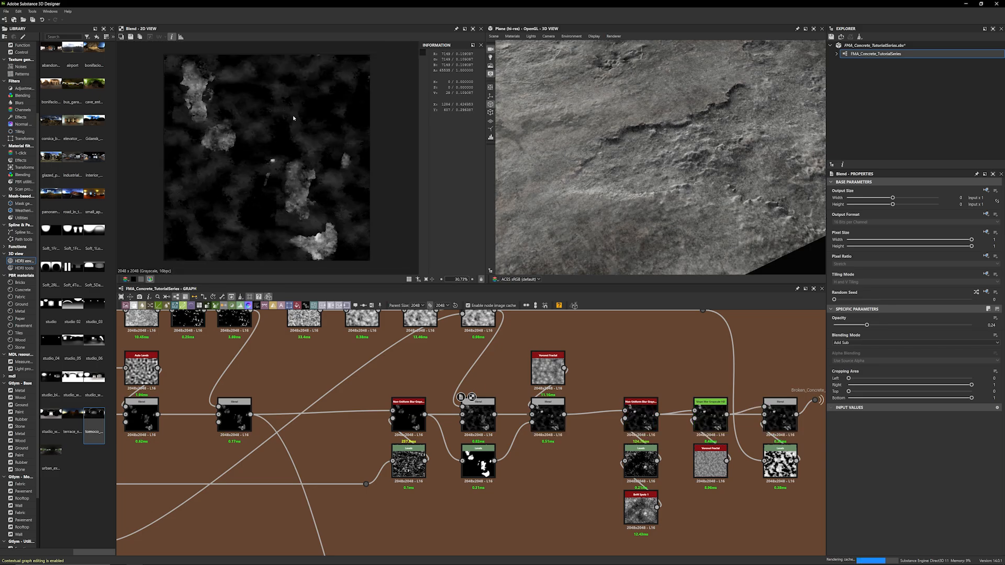
scroll(293, 118, up, 3)
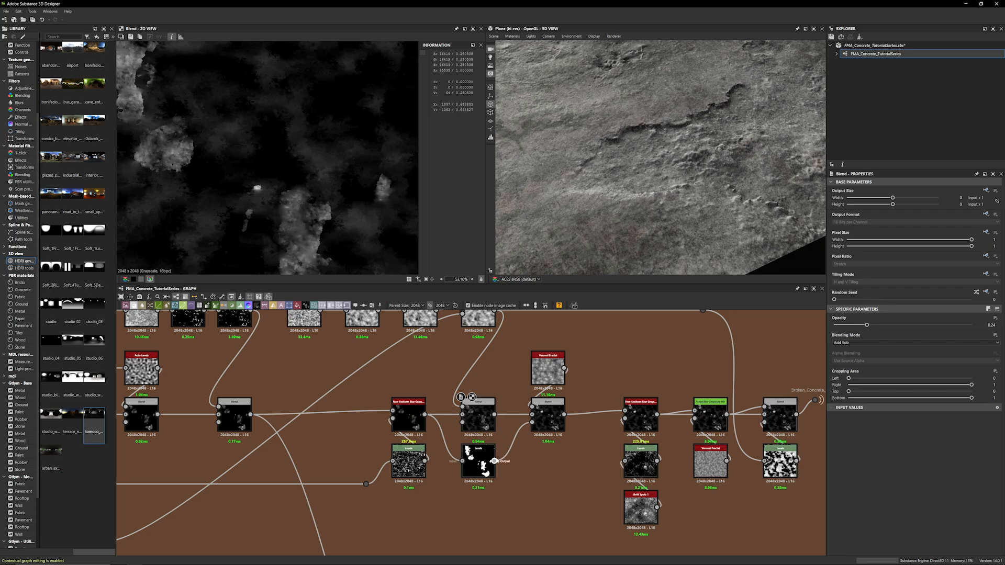
drag(495, 461, 462, 423)
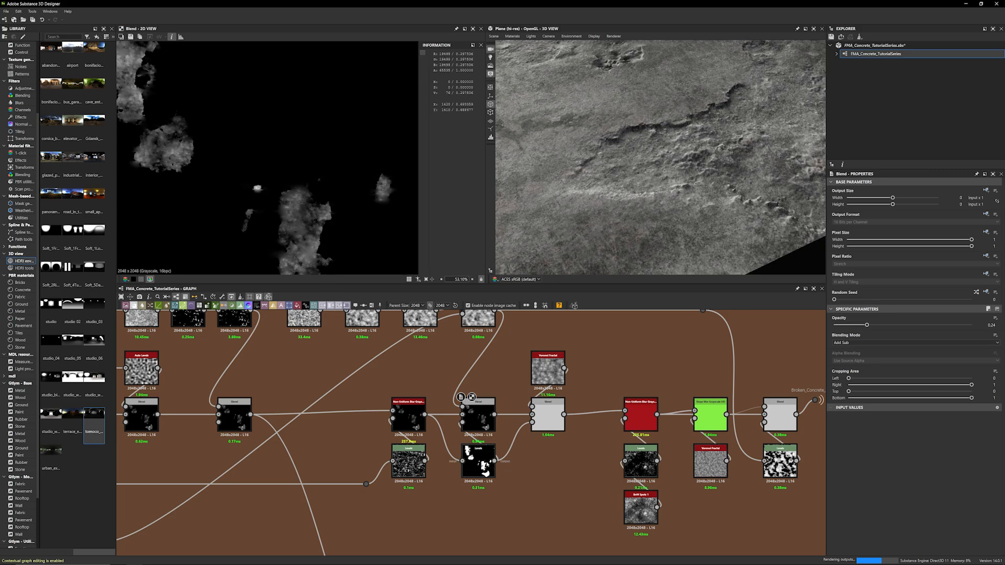
Preview the Non-Uniform Blur Grayscale output against the Levels mask made from it
scroll(486, 467, up, 2)
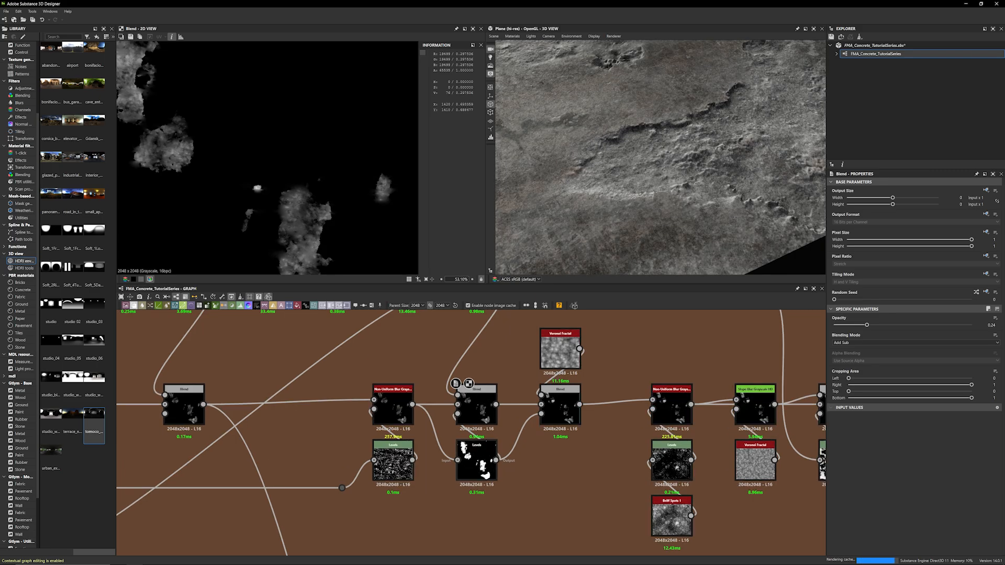
scroll(469, 456, up, 2)
double_click(359, 385)
click(480, 463)
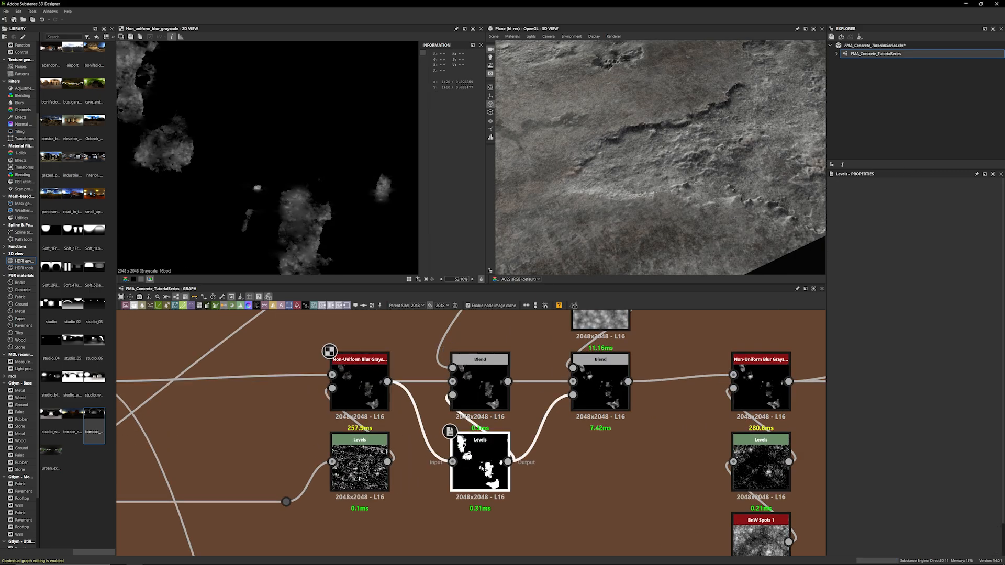
double_click(480, 463)
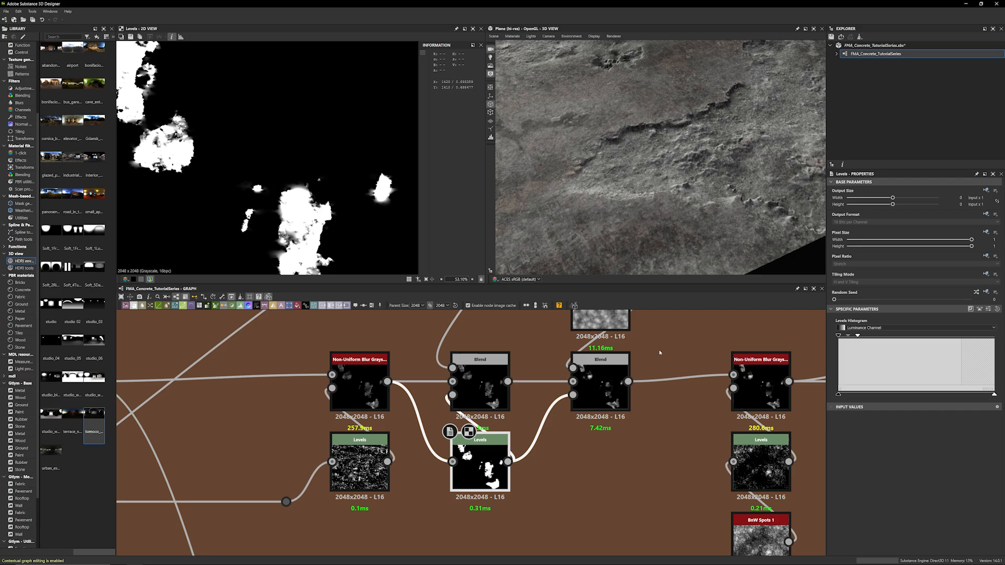
Preview the second Blend, which shares the Levels mask, and review the parameters of the Voronoi Fractal noise feeding it
scroll(628, 447, down, 2)
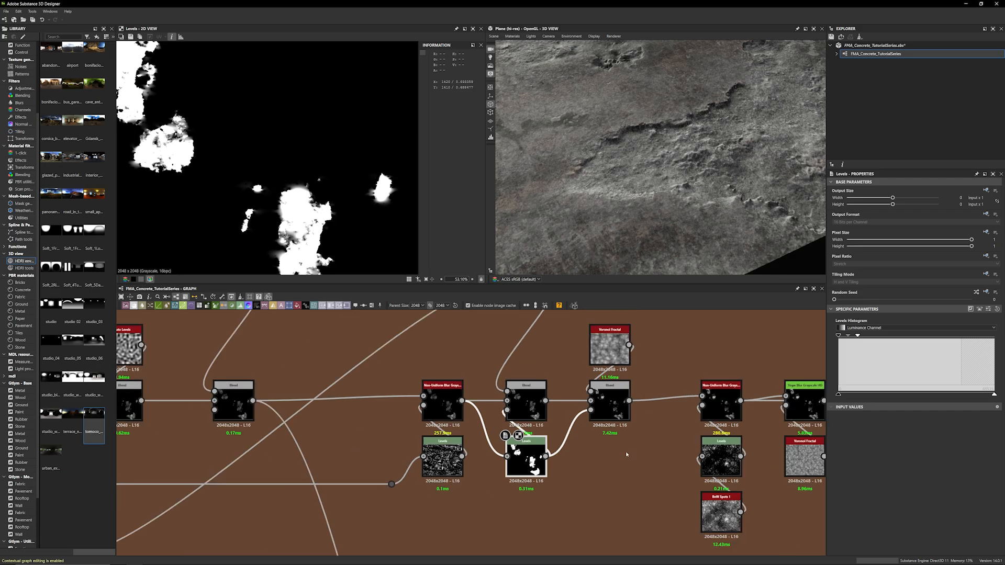
middle_drag(626, 453, 517, 477)
scroll(518, 477, up, 1)
double_click(509, 430)
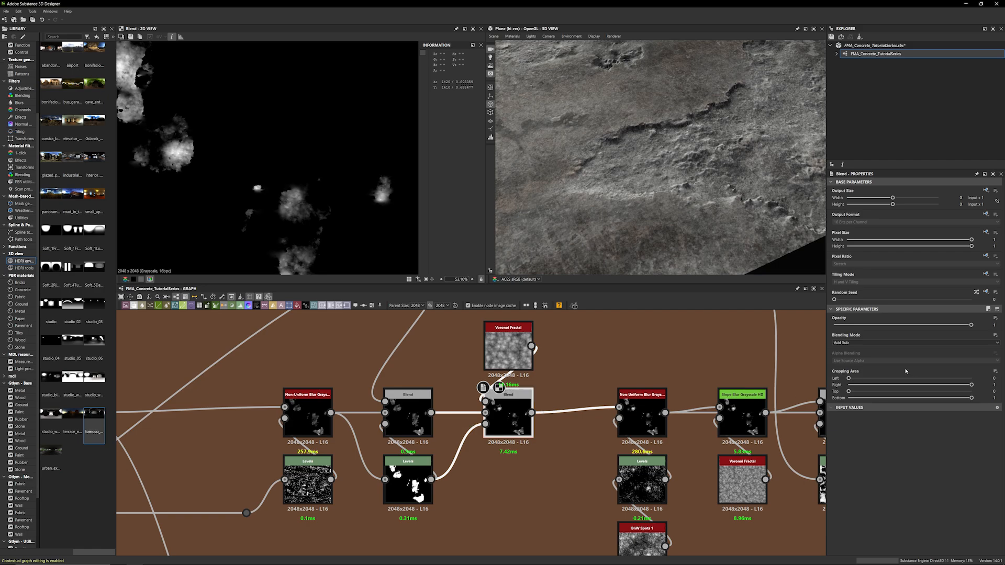
scroll(294, 223, down, 2)
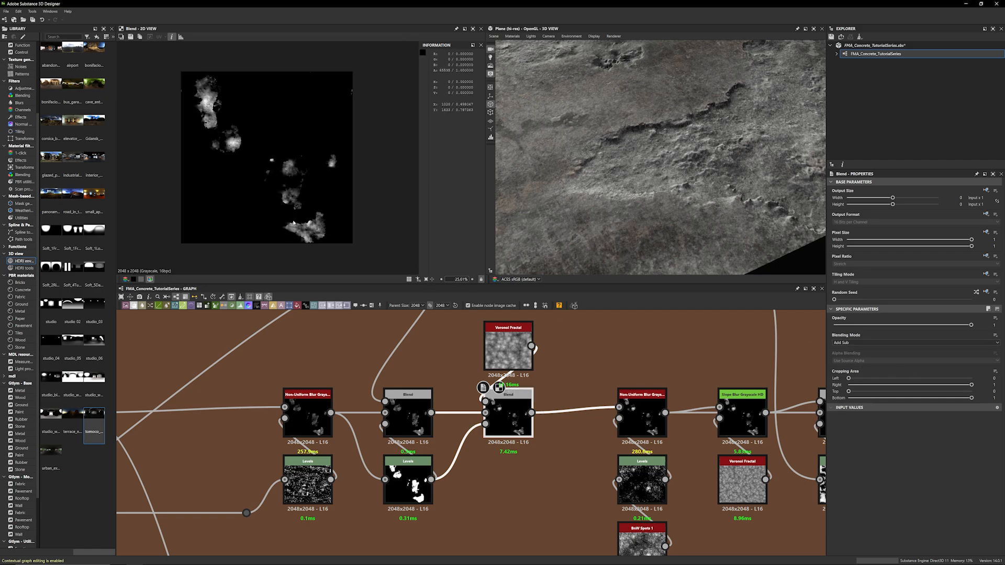
double_click(509, 349)
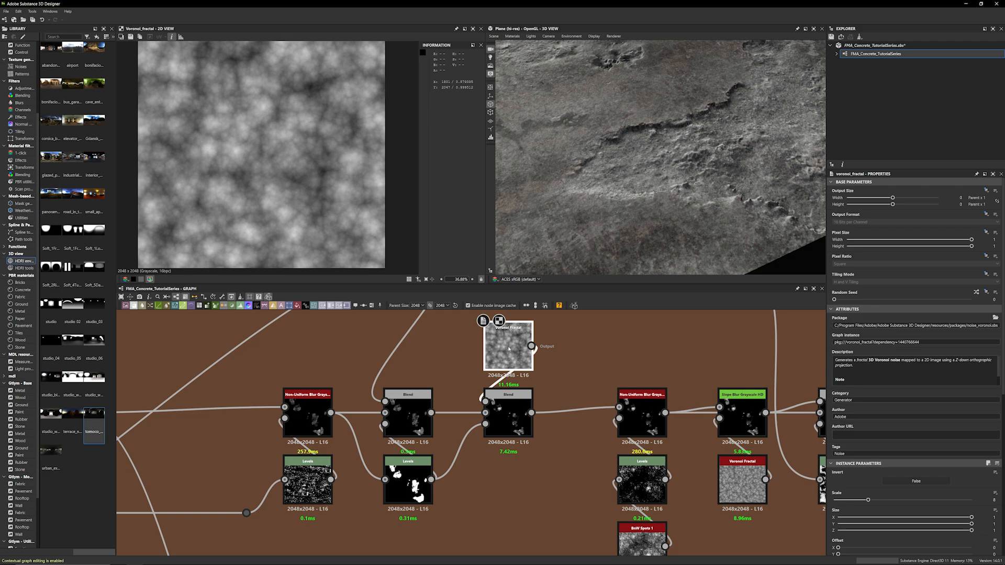
scroll(862, 416, down, 5)
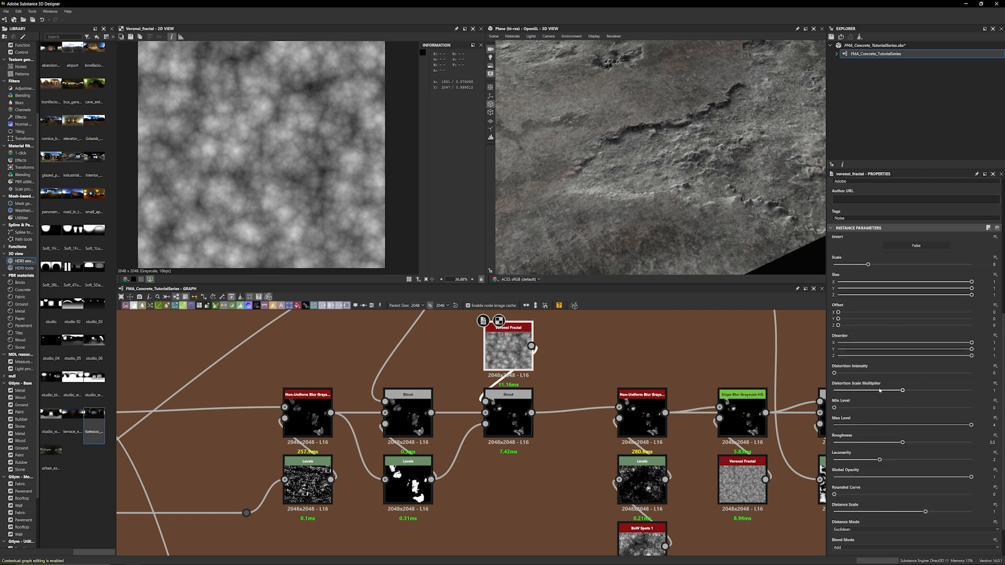
Display the Voronoi-driven Blend again and inspect its broken-area detail up close
double_click(492, 400)
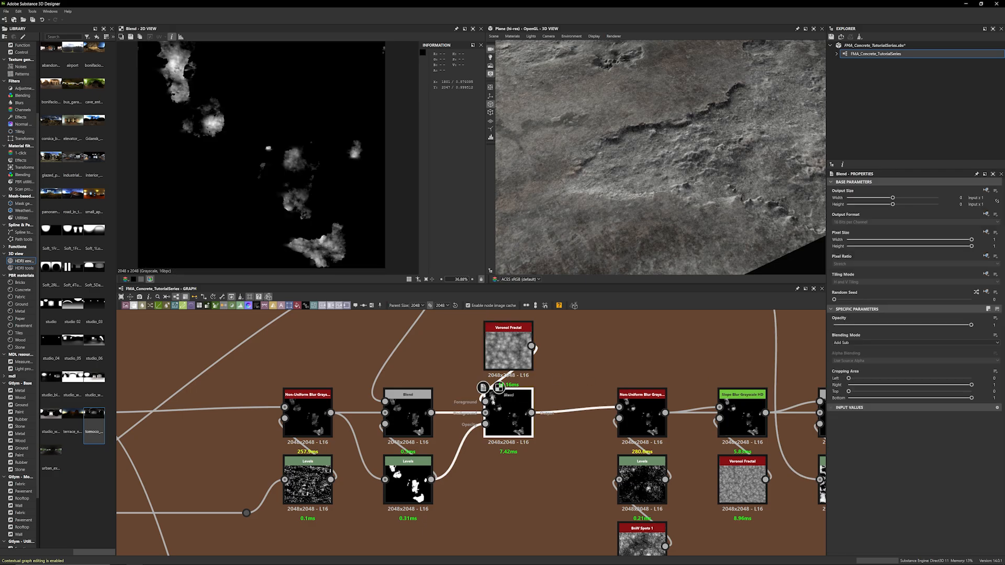
middle_drag(568, 351, 418, 302)
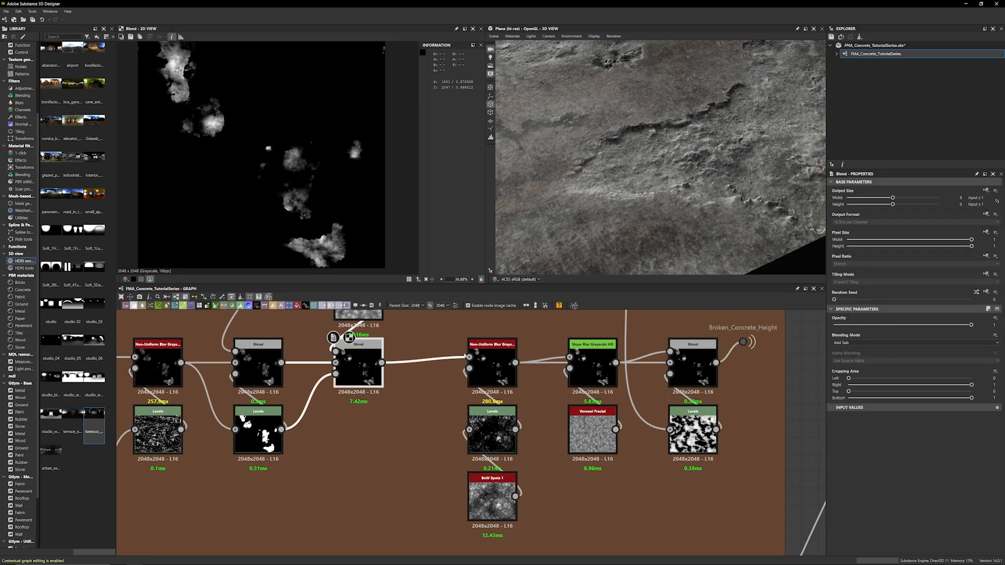
scroll(440, 344, up, 3)
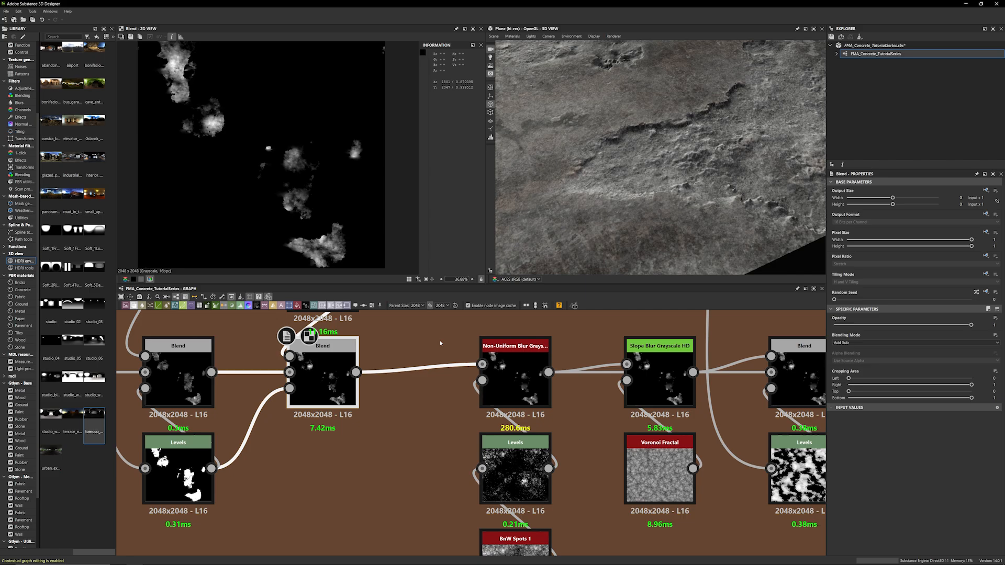
middle_drag(440, 343, 483, 351)
scroll(301, 211, up, 8)
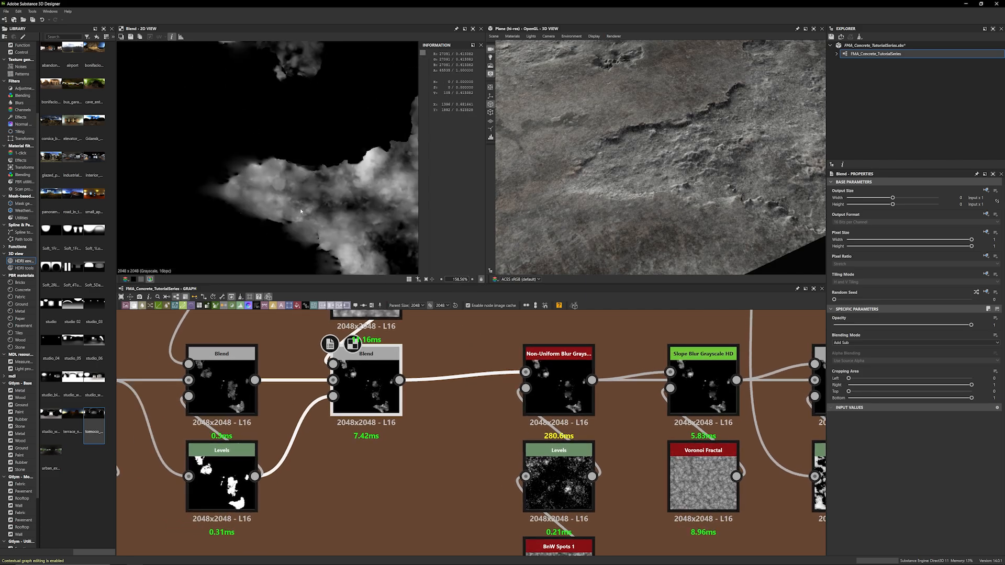
Compare the Voronoi-driven Blend with the Non-Uniform Blur Grayscale that follows it, looking closely at the broken-area edges
scroll(301, 211, up, 5)
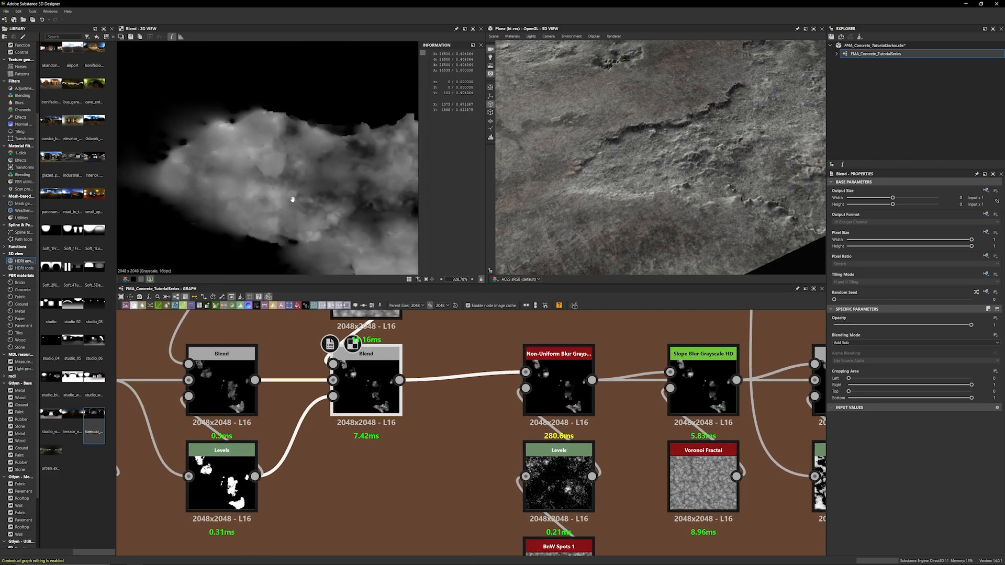
middle_drag(292, 199, 282, 186)
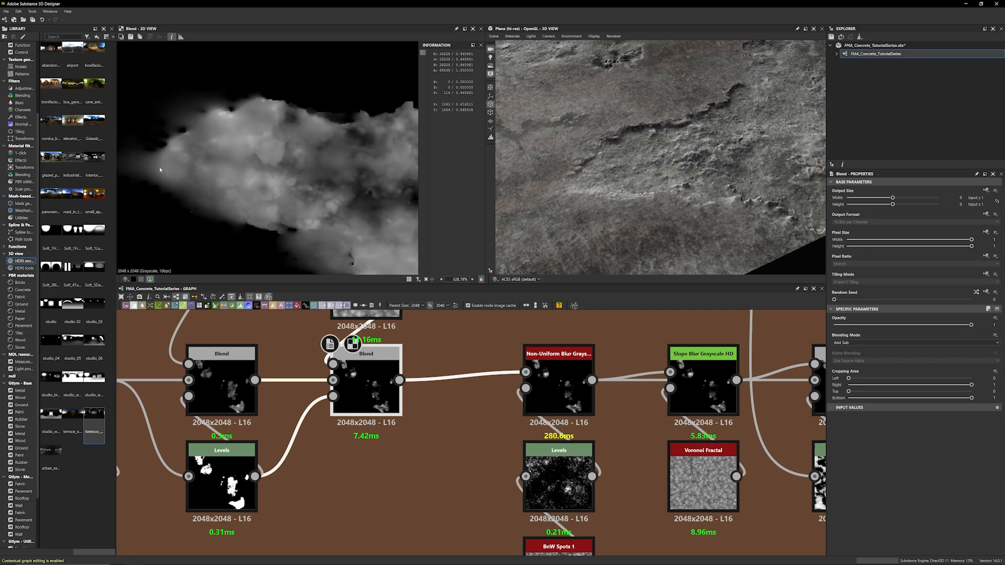
double_click(586, 390)
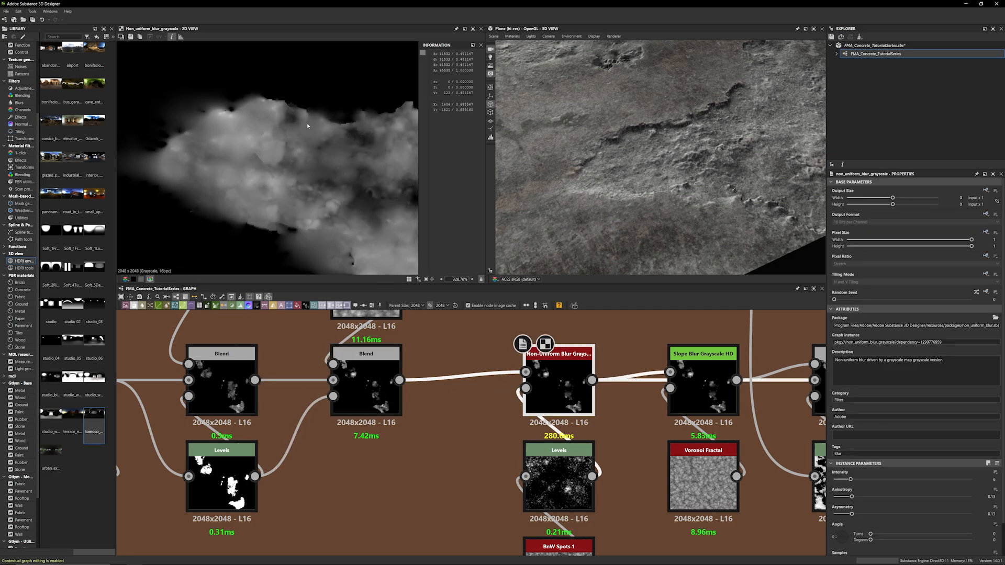
double_click(371, 386)
double_click(553, 390)
scroll(410, 421, down, 4)
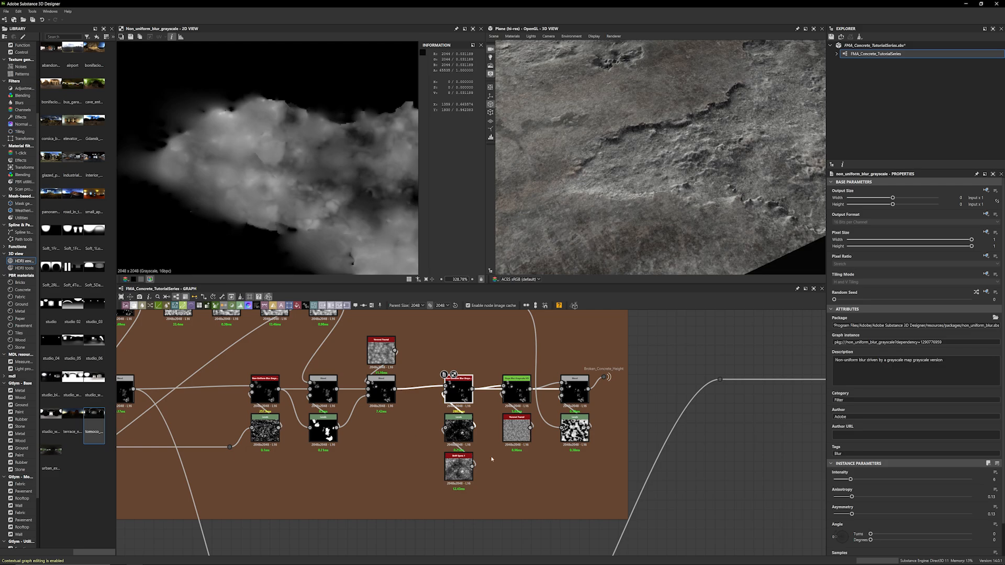
Preview the BnW Spots 1 noise and the Levels driving the second Non-Uniform Blur Grayscale, and display the blur's full output
scroll(422, 443, up, 3)
double_click(445, 477)
scroll(309, 219, down, 10)
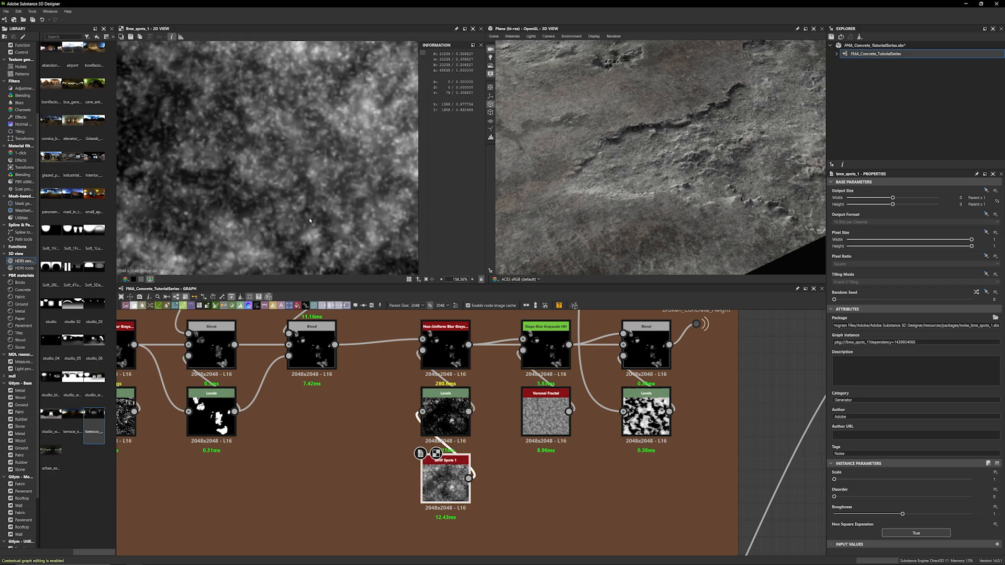
scroll(309, 224, up, 2)
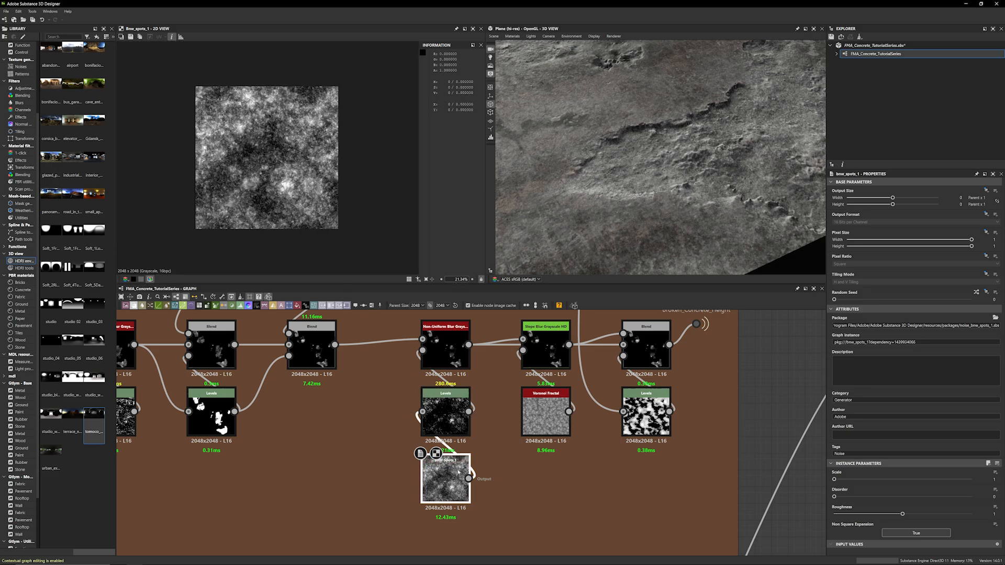
double_click(446, 416)
double_click(447, 365)
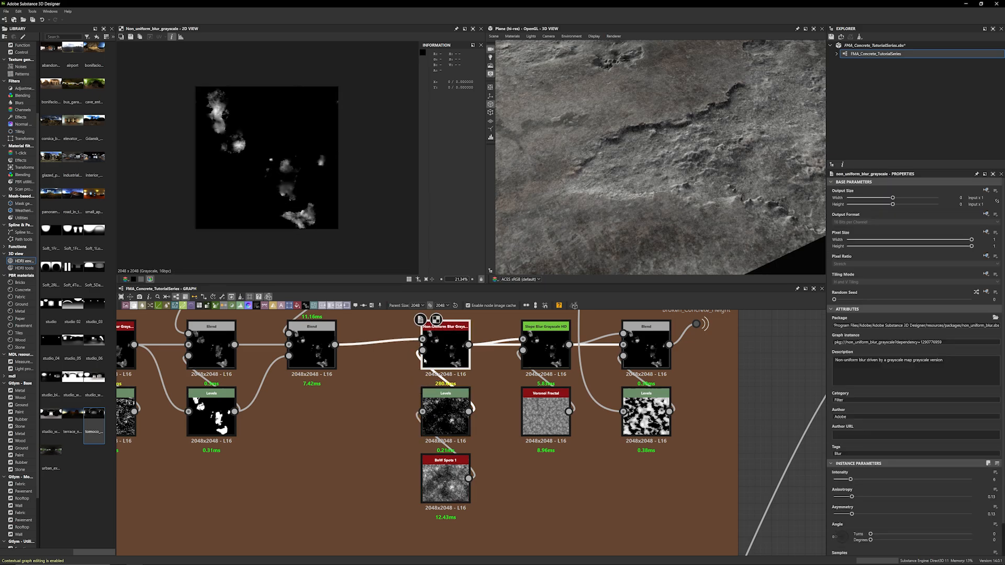
scroll(296, 213, up, 1)
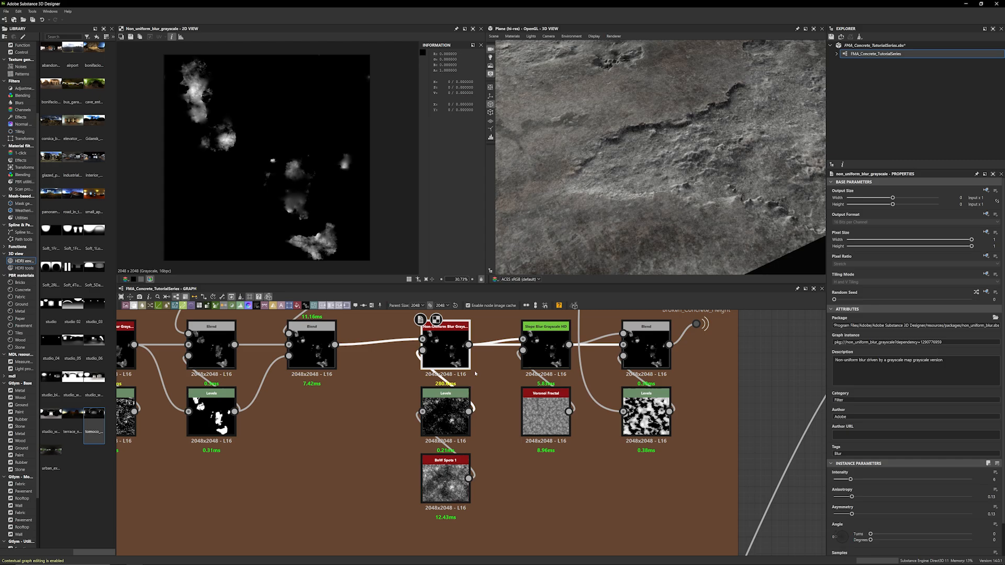
Preview the Slope Blur Grayscale HD output up close and compare it with the preceding Non-Uniform Blur Grayscale
scroll(492, 375, down, 1)
scroll(494, 373, up, 2)
middle_drag(525, 367, 474, 402)
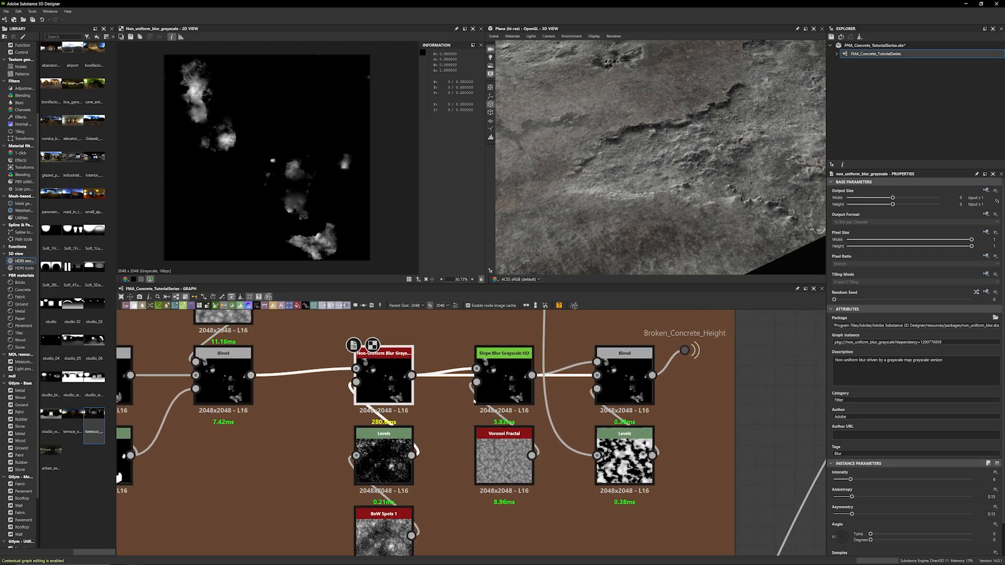
double_click(503, 388)
scroll(332, 231, up, 8)
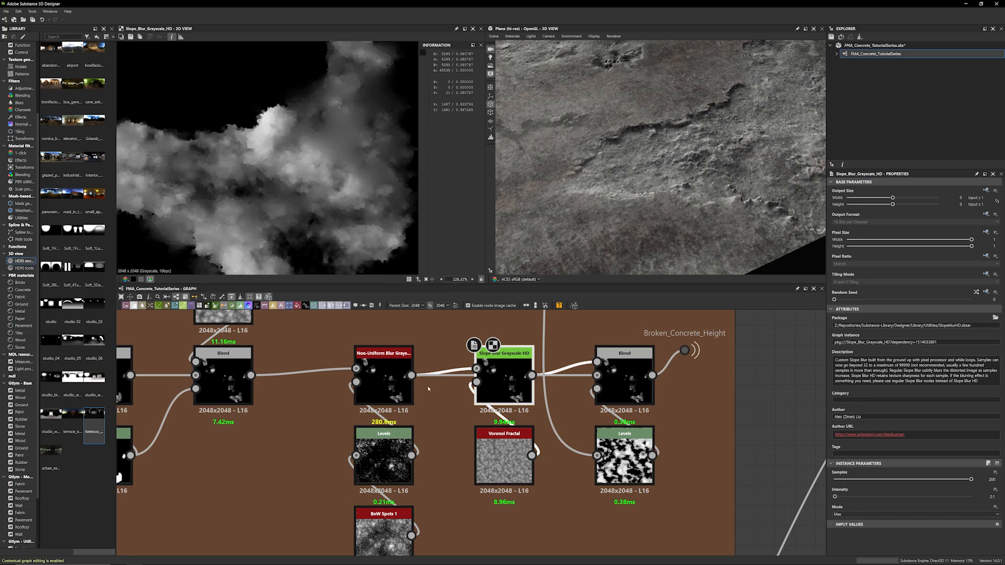
double_click(382, 387)
double_click(499, 395)
scroll(214, 153, up, 2)
middle_drag(144, 197, 210, 180)
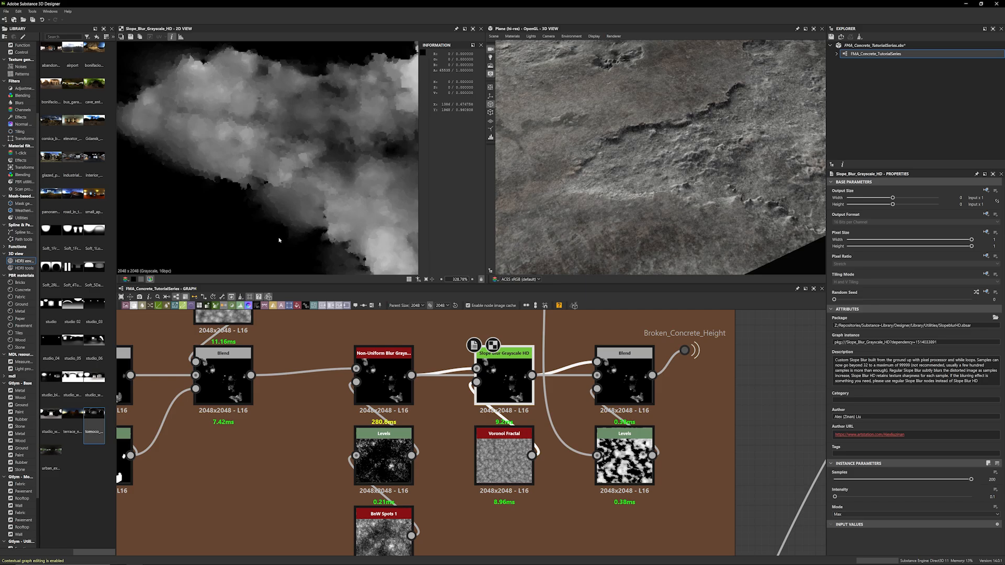
scroll(244, 216, down, 2)
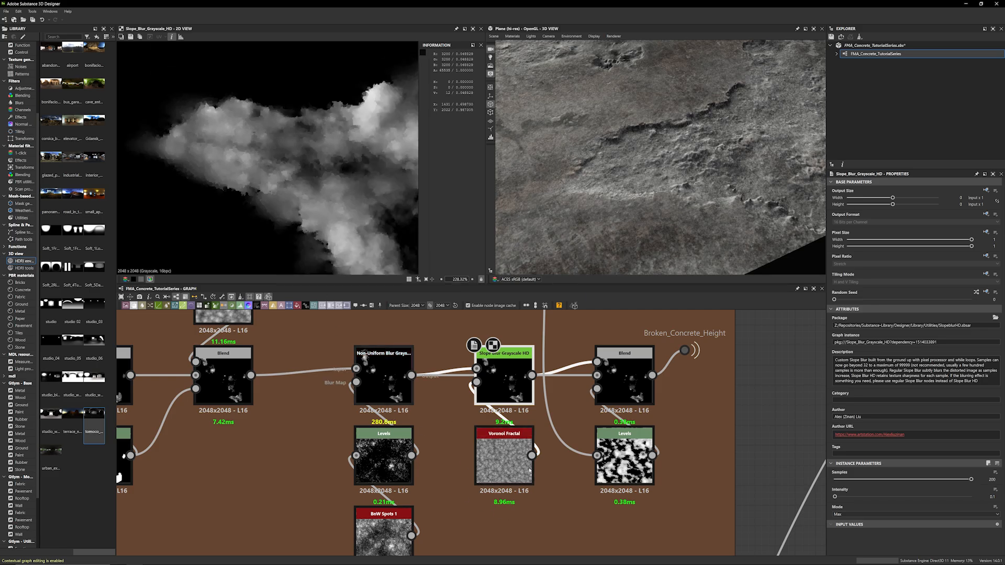
Move the lower Voronoi Fractal down and insert a Blend node between it and the Slope Blur Grayscale HD
drag(503, 465, 502, 543)
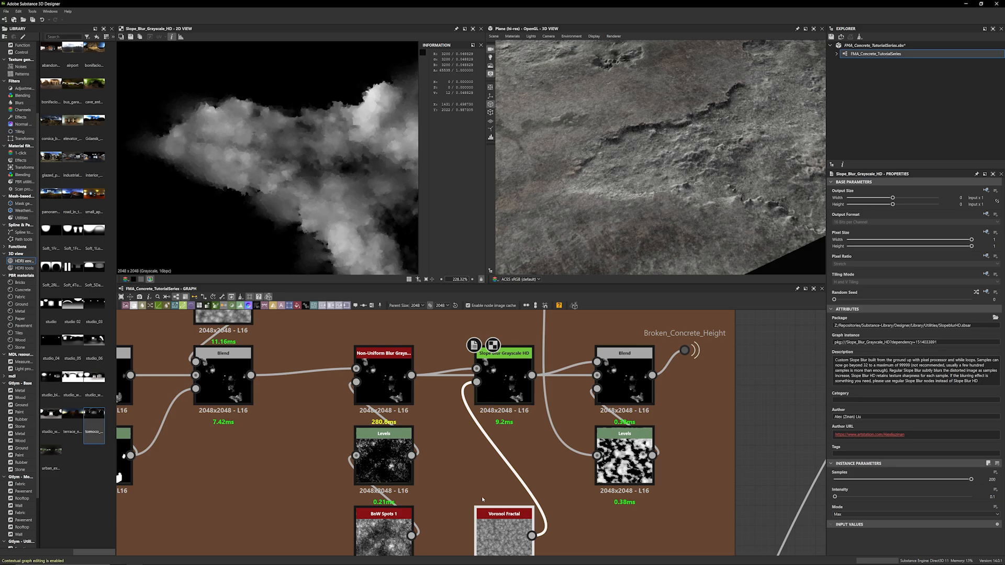
scroll(500, 539, down, 2)
key(space)
click(491, 361)
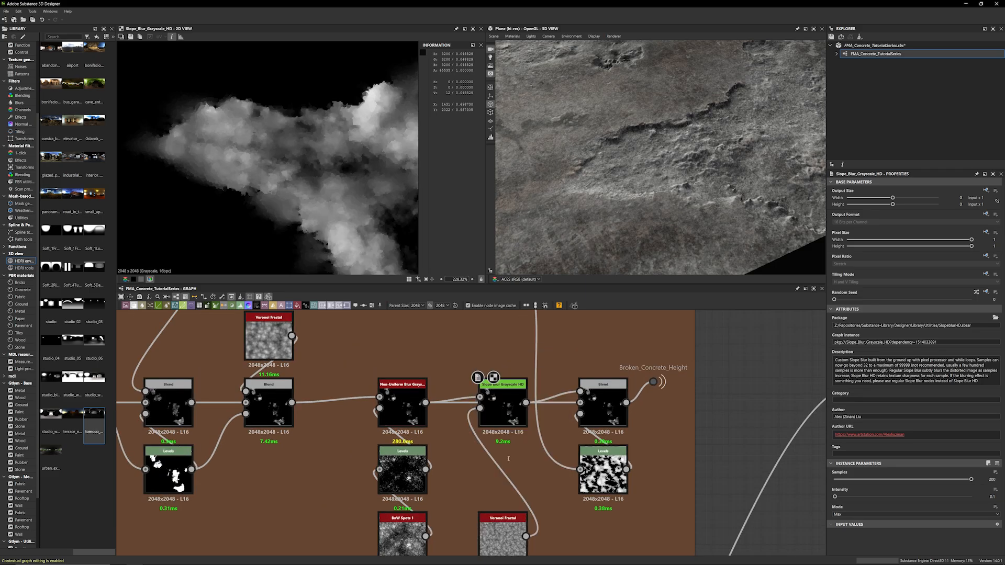
middle_drag(510, 502, 507, 480)
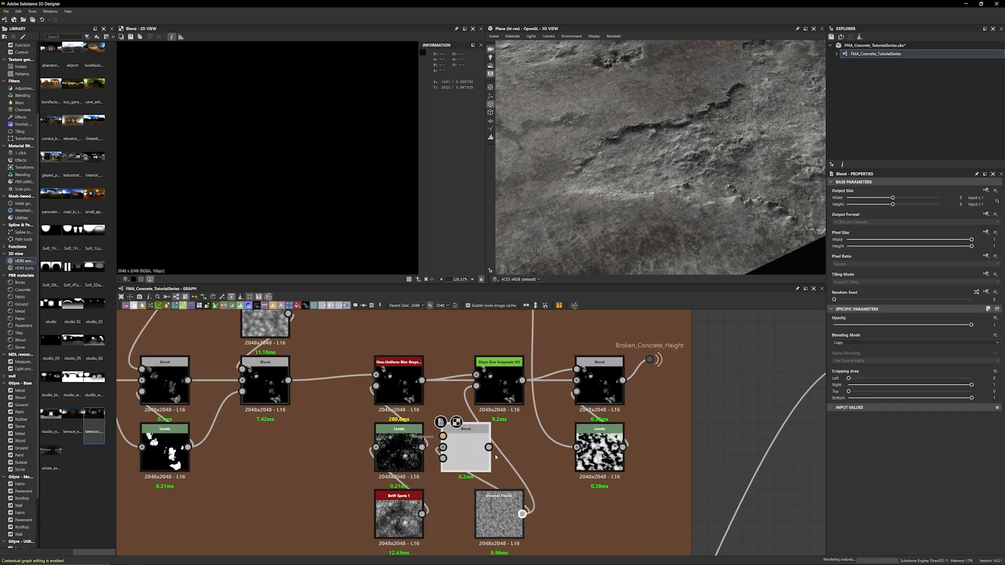
drag(472, 454, 506, 454)
Connect the Blur HQ Grayscale link's dot to the new Blend's foreground and route the connection through an added dot node
scroll(328, 495, down, 6)
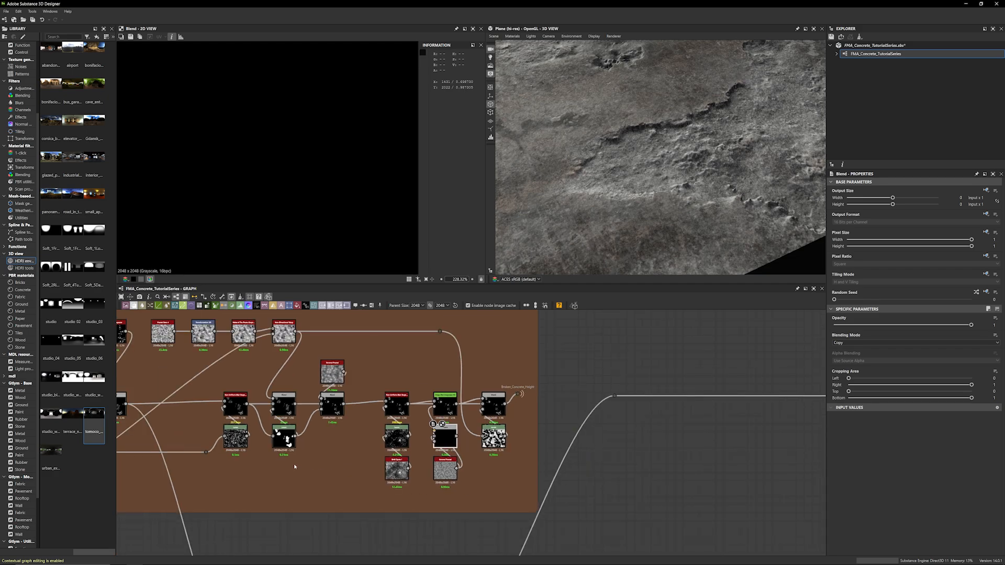
mouse_move(254, 477)
middle_down()
mouse_move(461, 507)
mouse_move(523, 503)
middle_up()
middle_drag(246, 496, 401, 486)
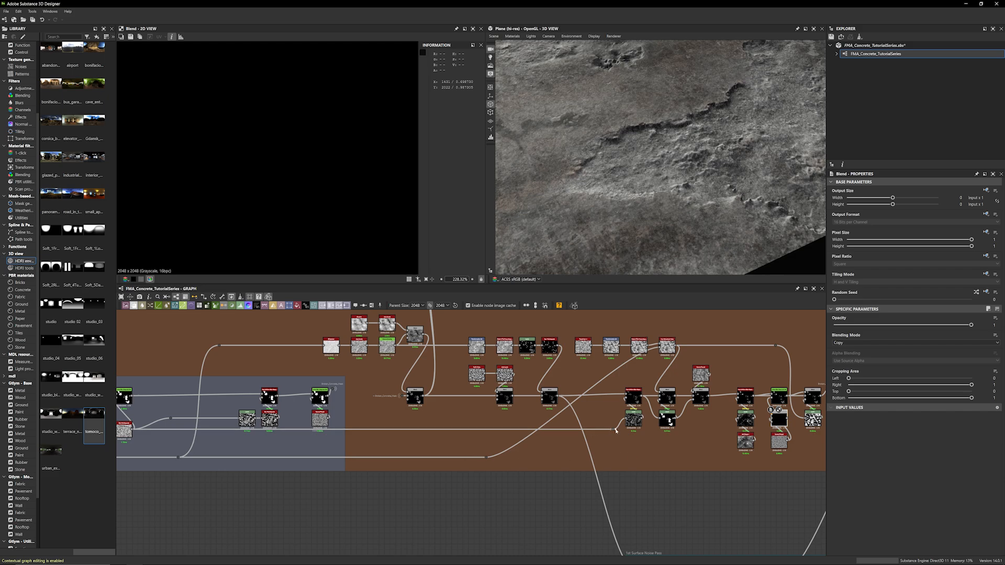
drag(614, 429, 771, 415)
scroll(559, 501, up, 5)
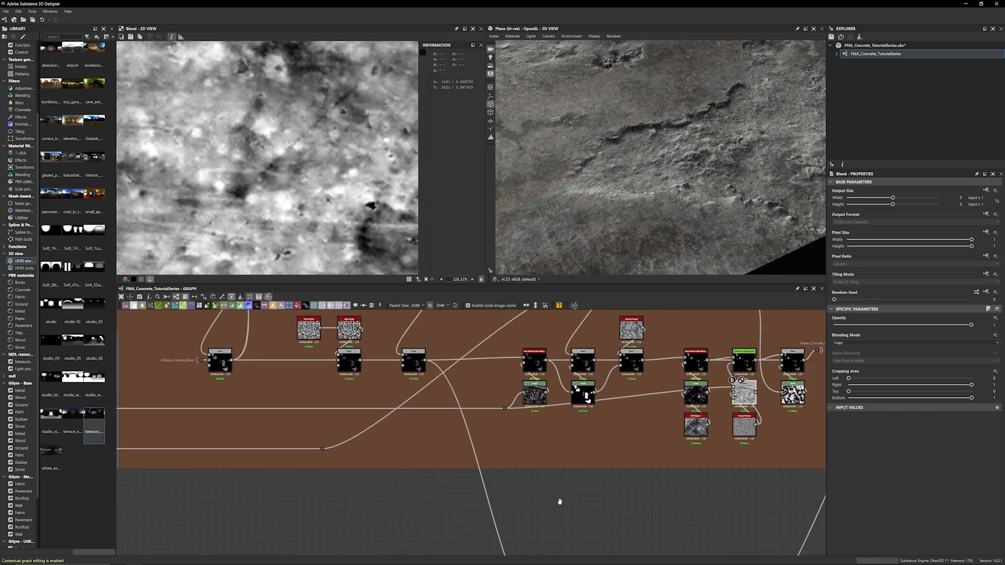
alt+click(514, 360)
drag(515, 360, 550, 376)
scroll(583, 443, up, 3)
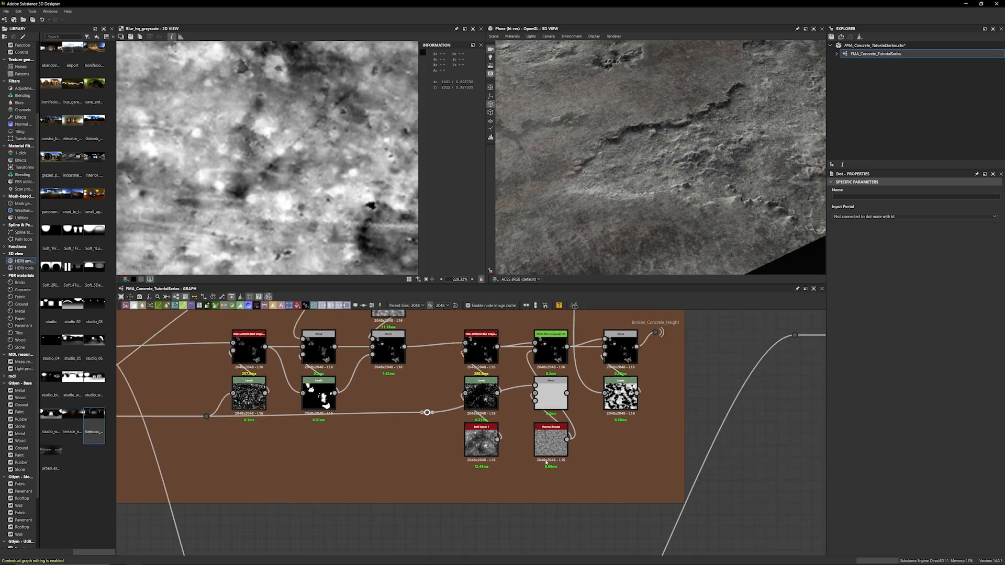
Set the new Blend's blending mode to Subtract and inspect the resulting noise
double_click(568, 356)
click(887, 345)
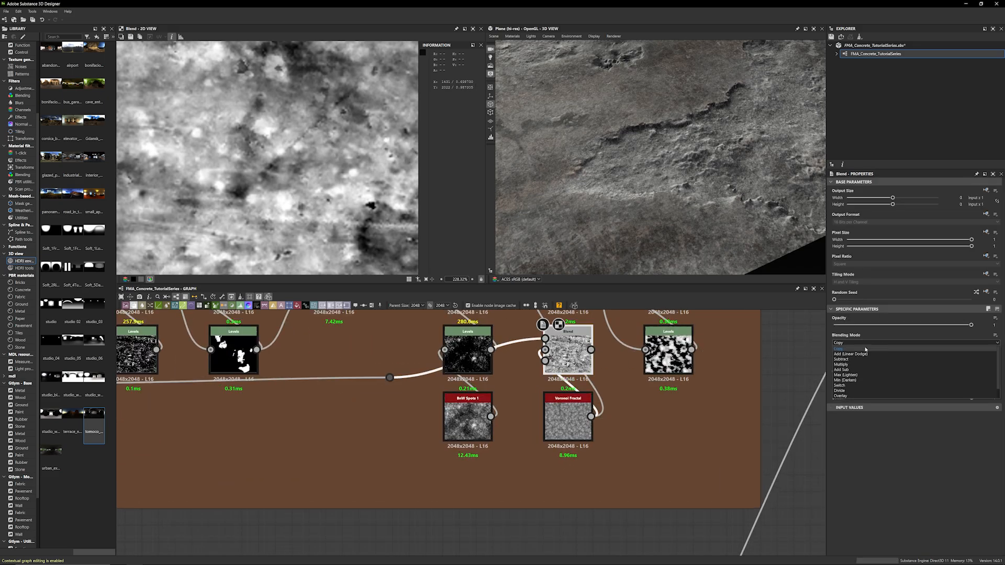
click(864, 356)
scroll(282, 197, down, 8)
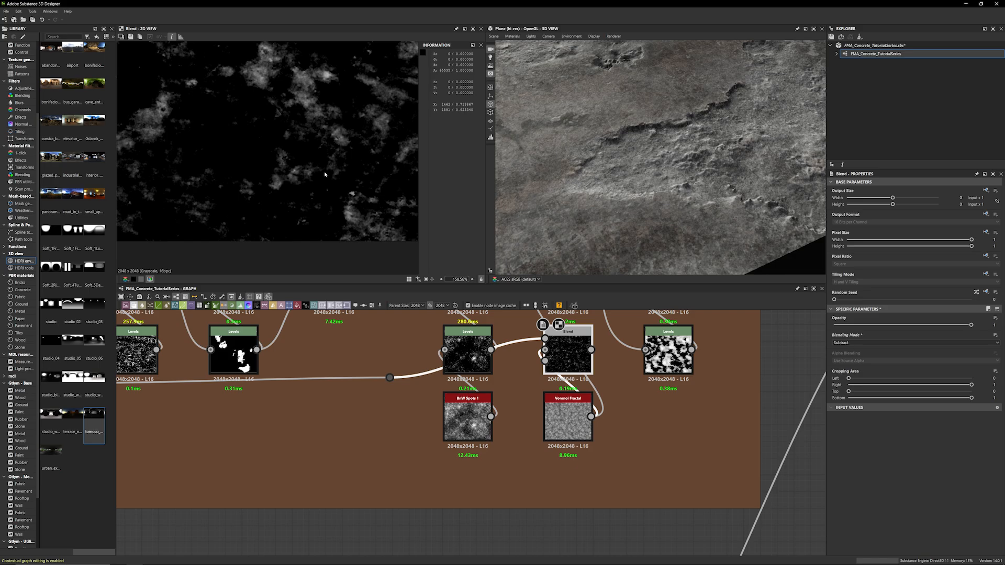
scroll(282, 197, up, 2)
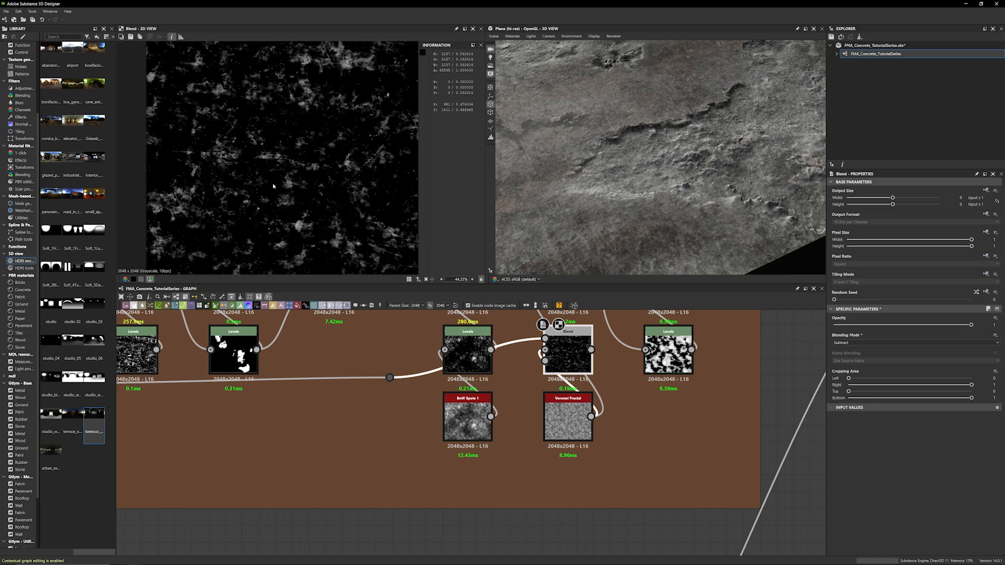
scroll(291, 190, up, 3)
Preview the Voronoi Fractal feeding the Subtract Blend, and inspect the updated Slope Blur Grayscale HD edges up close
double_click(569, 417)
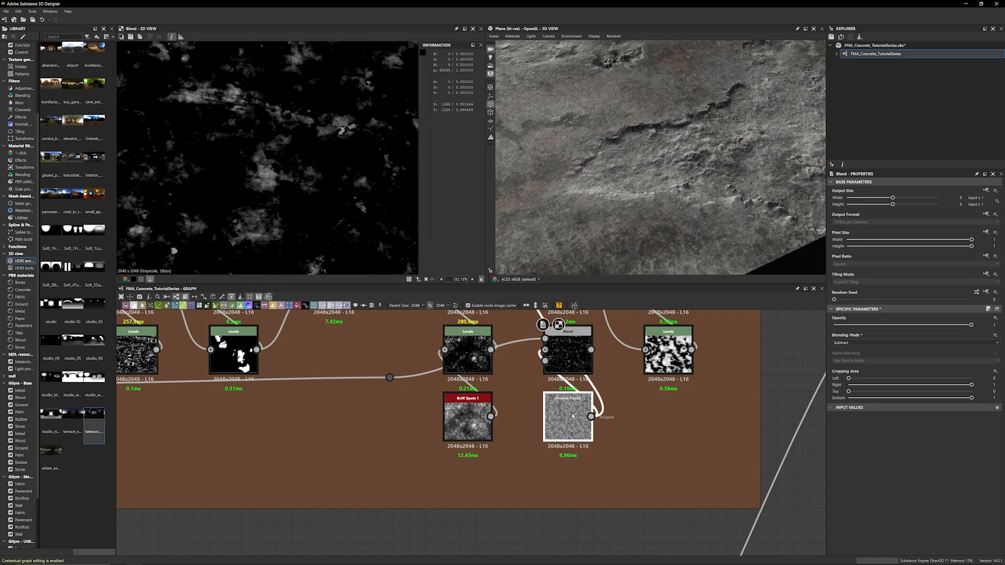
scroll(784, 433, up, 2)
middle_drag(736, 387, 720, 486)
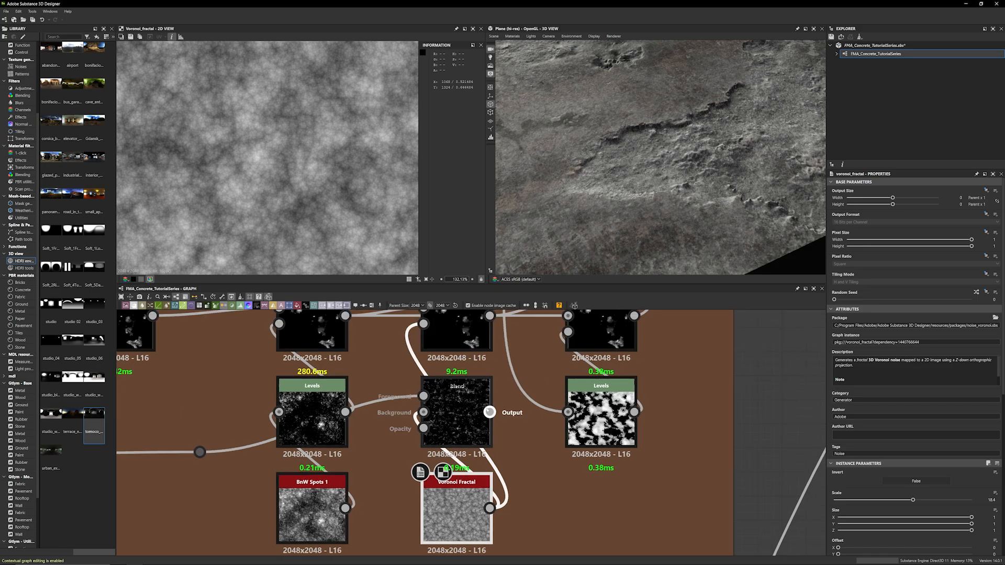
double_click(457, 335)
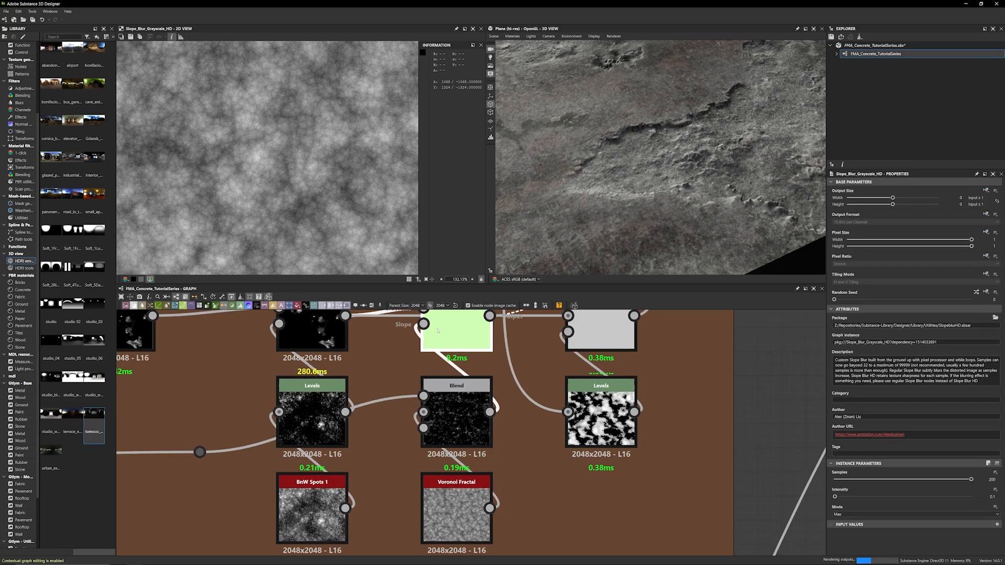
middle_drag(367, 174, 227, 127)
middle_drag(299, 262, 316, 115)
scroll(340, 267, down, 2)
middle_drag(340, 268, 257, 194)
scroll(257, 191, up, 14)
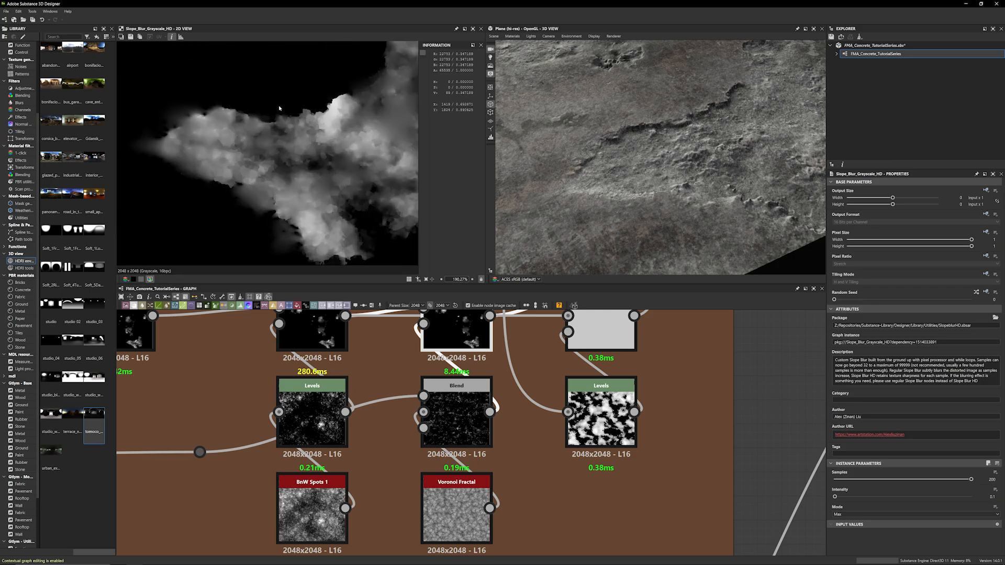
Compare the Non-Uniform Blur Grayscale output with the updated Slope Blur Grayscale HD result
double_click(312, 335)
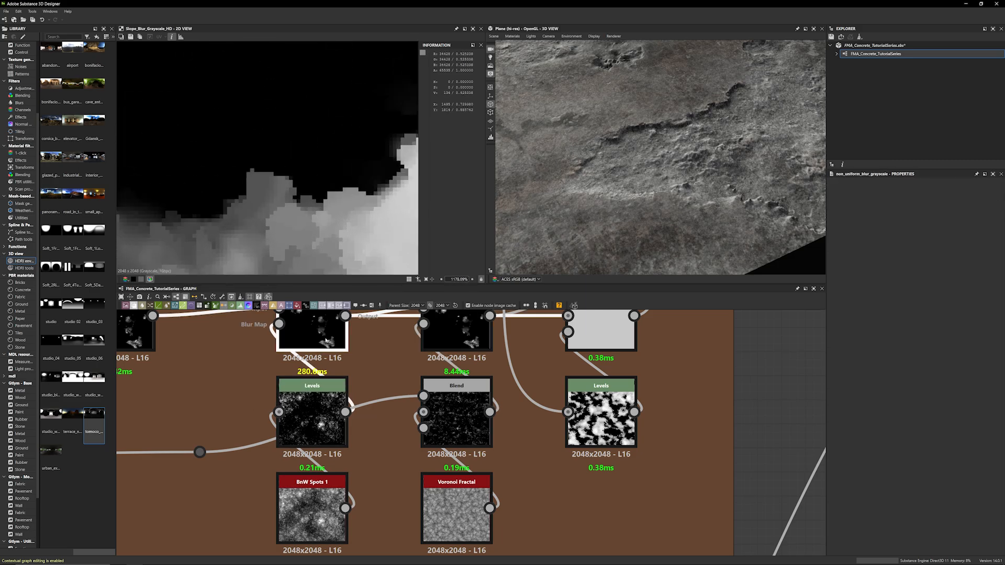
scroll(316, 196, down, 6)
scroll(297, 153, down, 2)
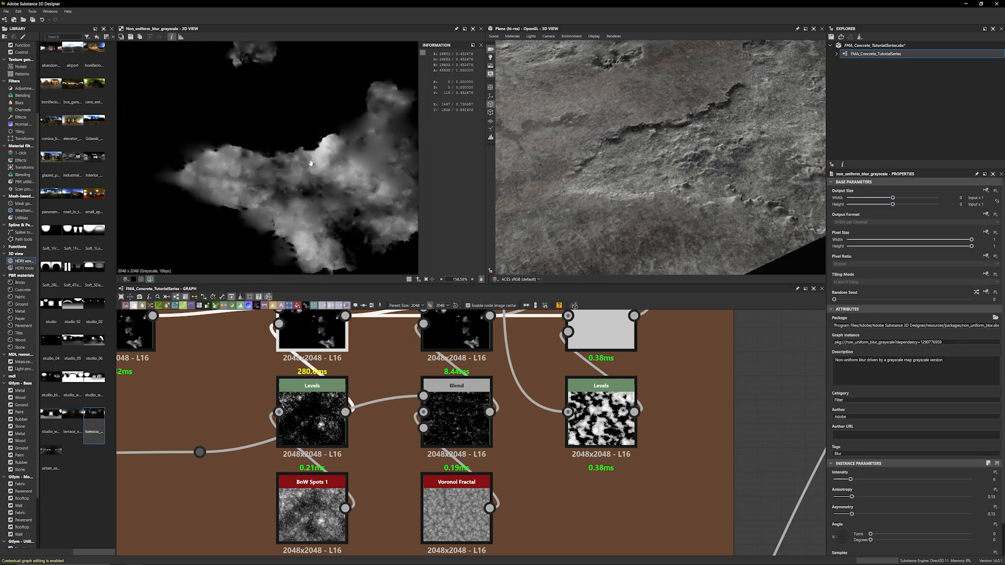
double_click(447, 341)
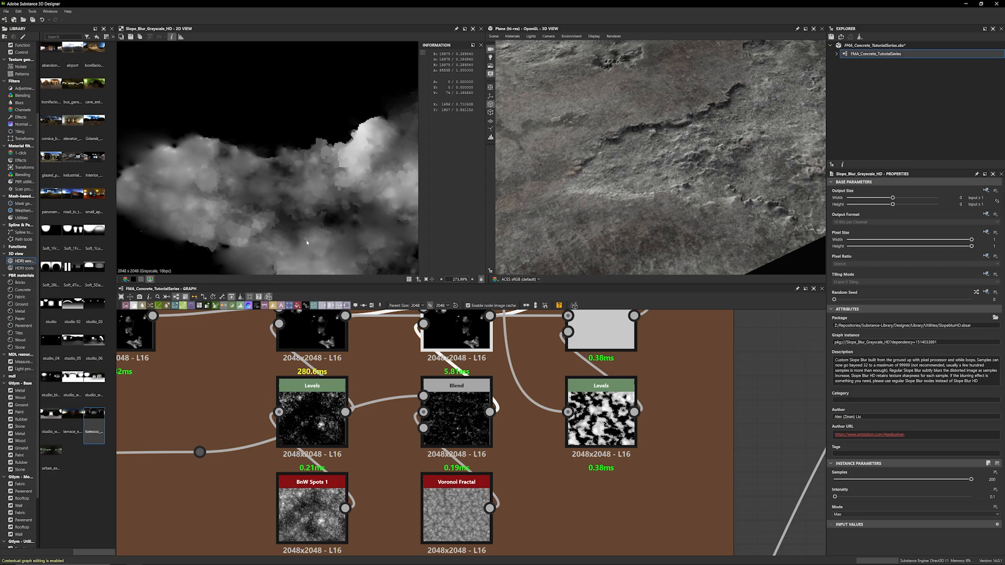
scroll(762, 389, down, 2)
Display the final Blend feeding the Broken_Concrete_Height portal and review its parameters
middle_drag(770, 360, 655, 424)
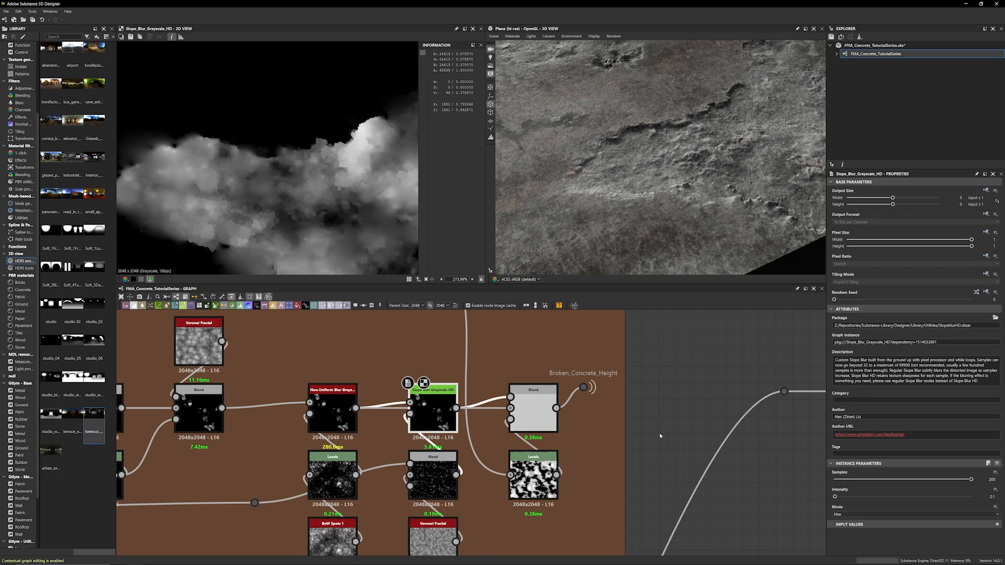
scroll(648, 440, down, 3)
scroll(705, 447, up, 2)
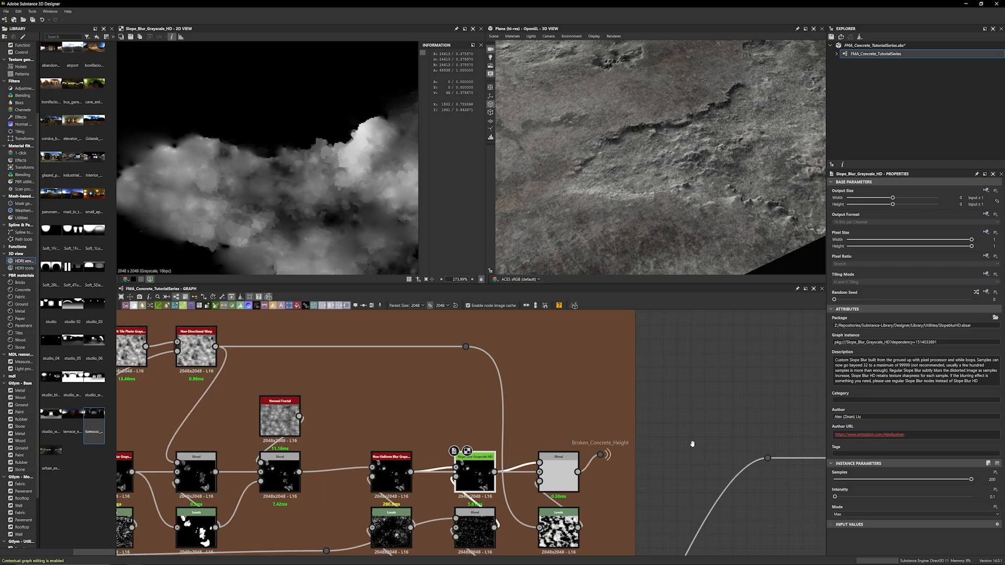
drag(552, 471, 551, 461)
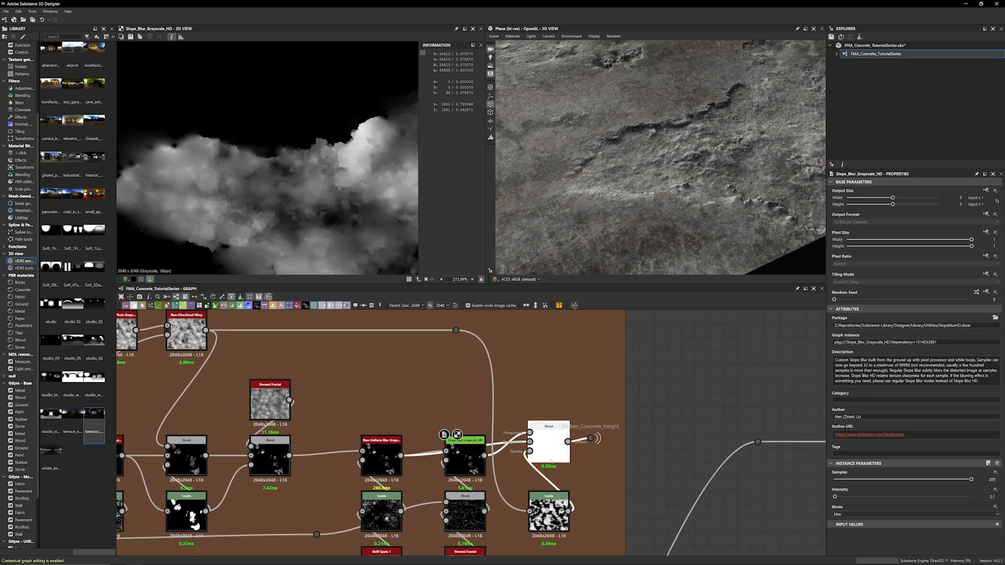
click(551, 462)
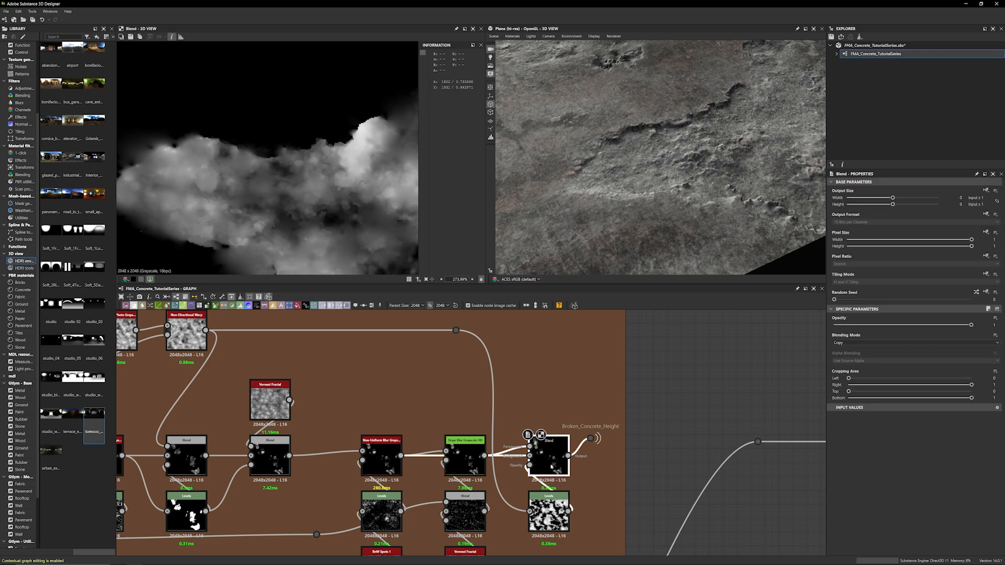
scroll(565, 466, up, 3)
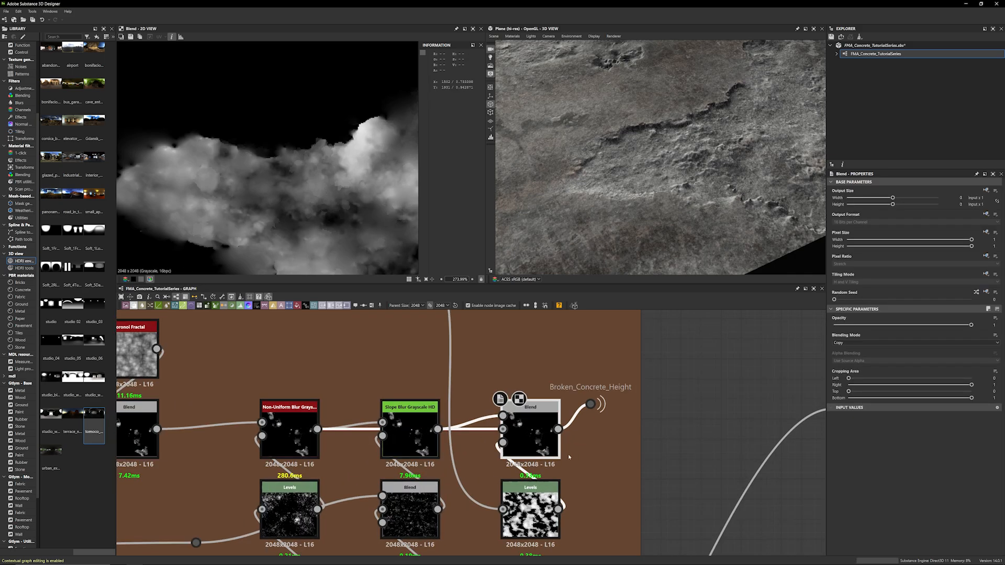
Review the Slope Blur Grayscale HD node and preview the full Levels mask feeding the final Blend
middle_drag(553, 459, 581, 444)
mouse_move(448, 438)
mouse_down()
mouse_move(447, 397)
mouse_move(448, 418)
mouse_up()
click(332, 415)
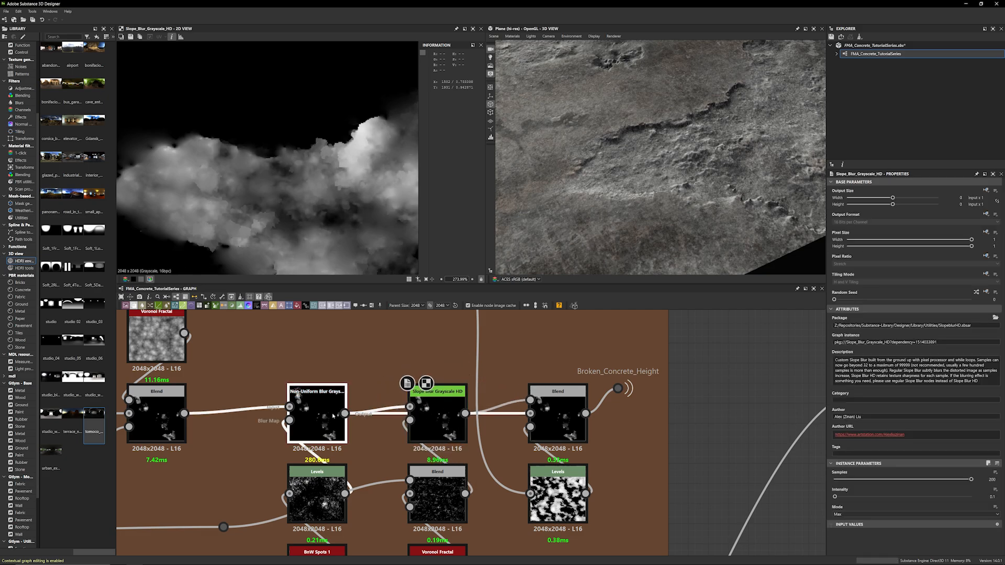
scroll(563, 463, down, 2)
click(561, 471)
scroll(298, 199, down, 5)
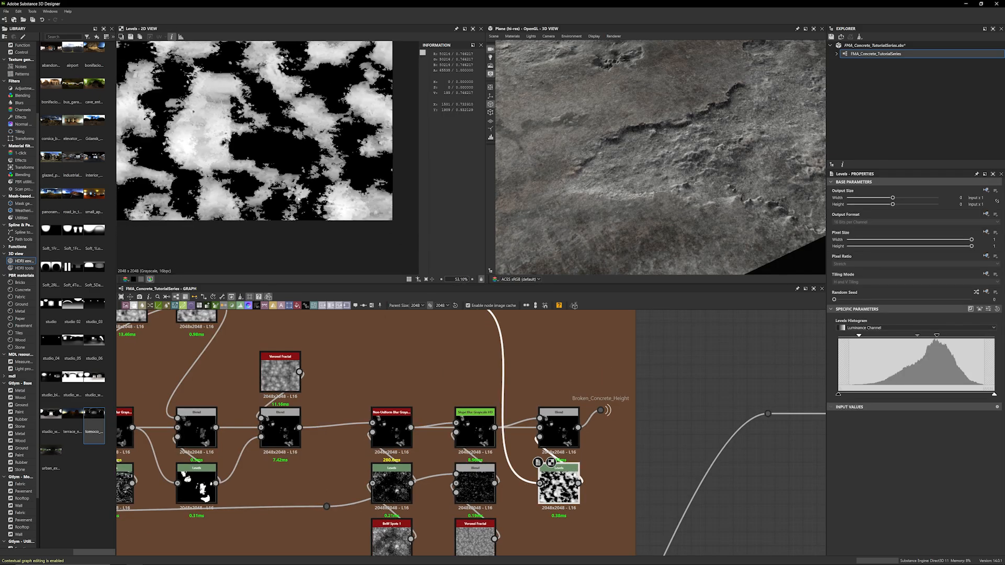
scroll(298, 199, down, 3)
scroll(649, 390, up, 1)
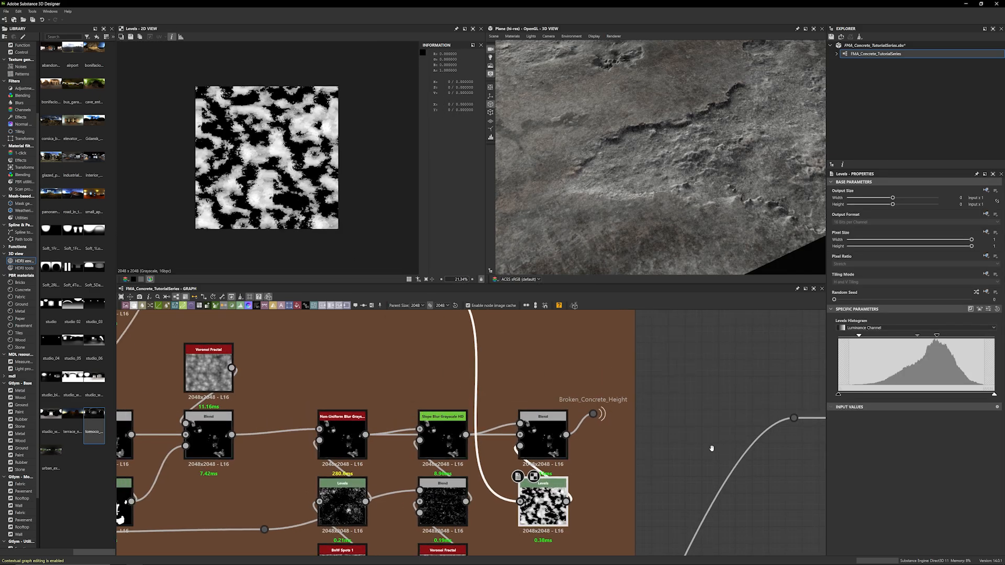
scroll(711, 449, down, 2)
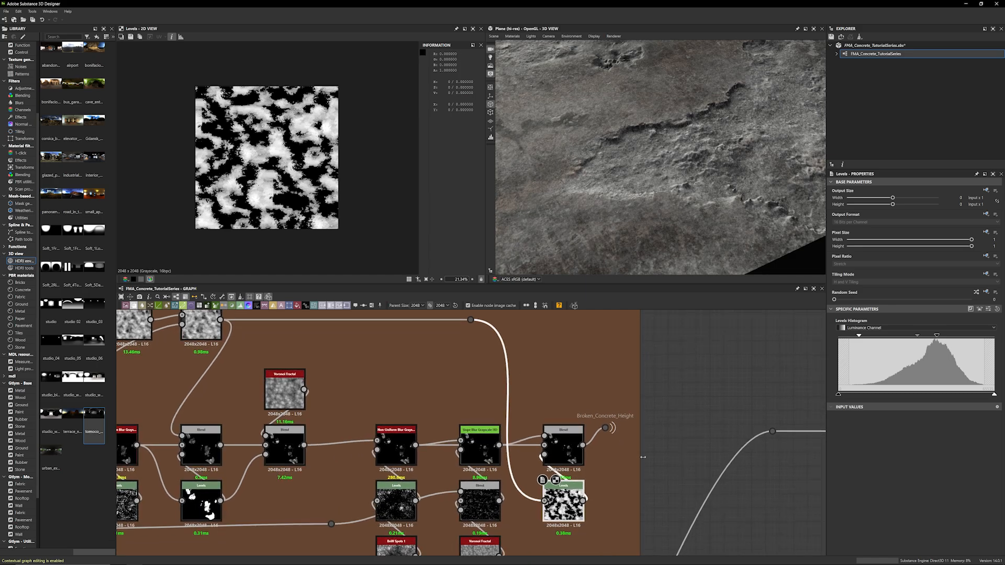
Preview the final Blend output and inspect its broken areas up close in the 2D and 3D views
click(564, 454)
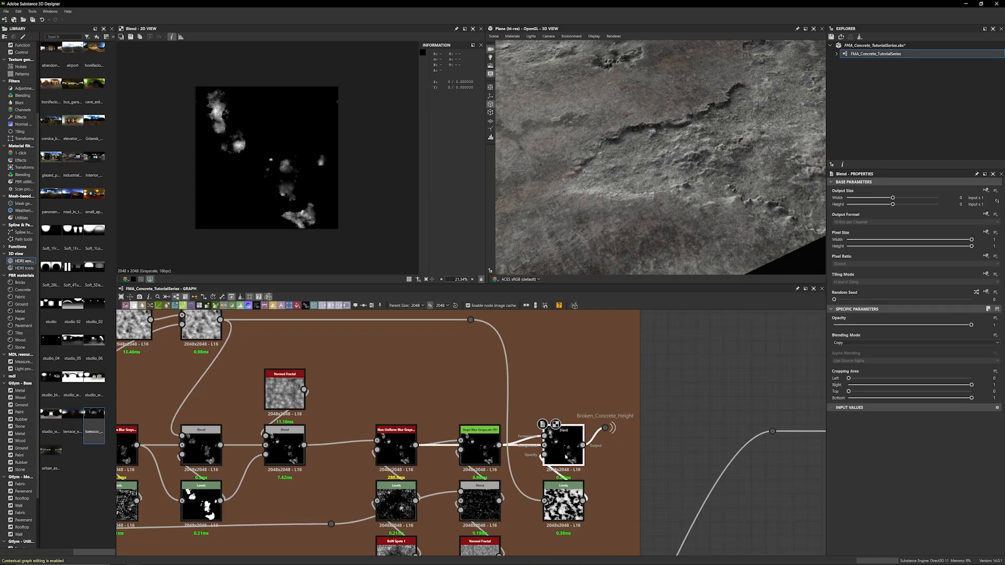
scroll(295, 228, up, 8)
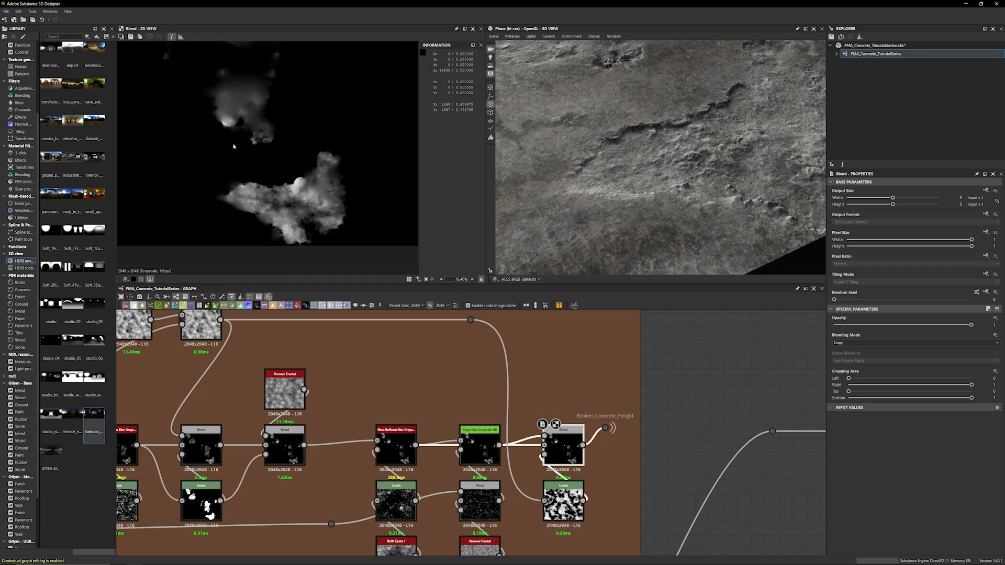
scroll(285, 216, up, 1)
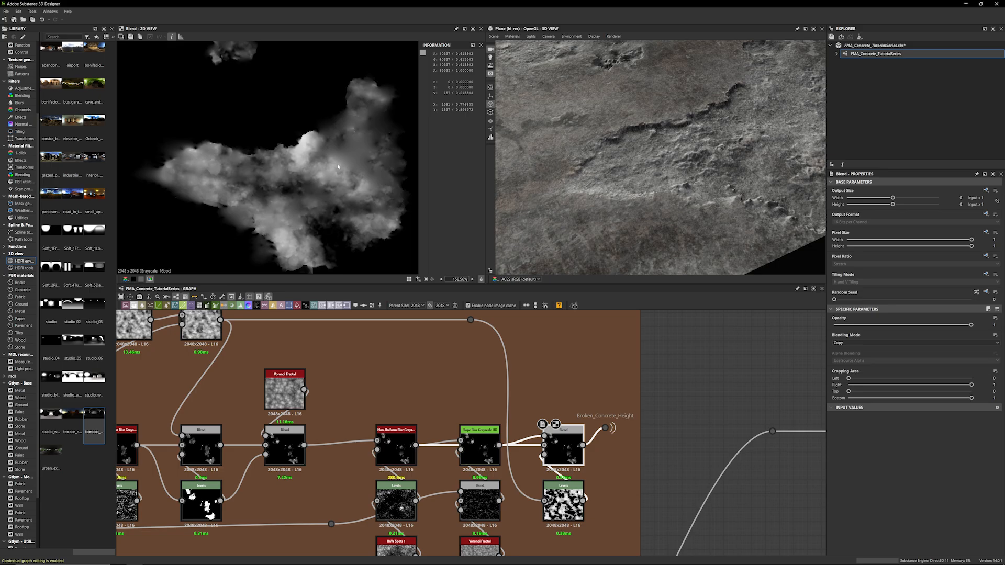
drag(568, 109, 695, 119)
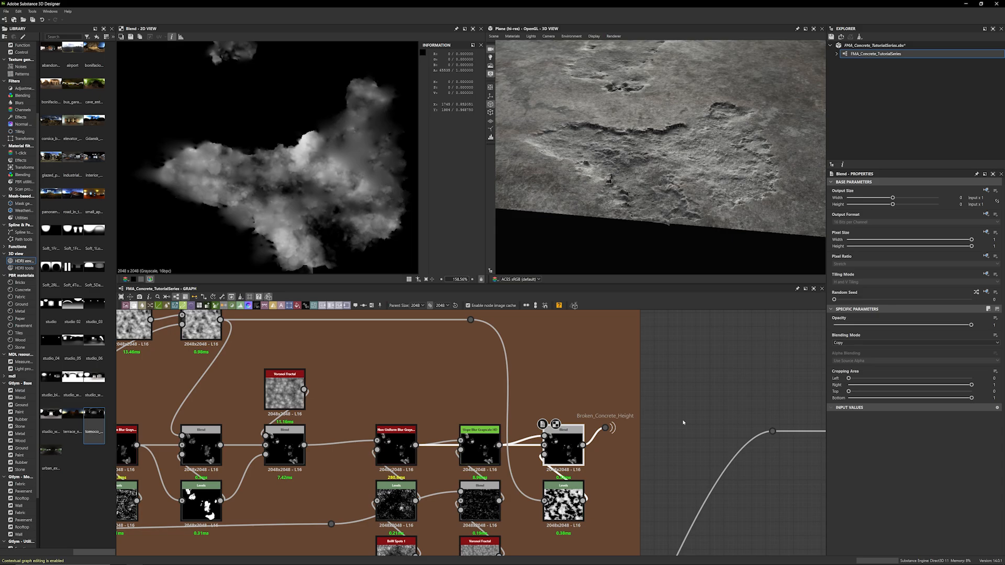
Follow the Broken_Concrete_Height portal to the Broken Concrete Blend frame and preview that frame's Subtract Blend
scroll(630, 419, down, 2)
click(594, 415)
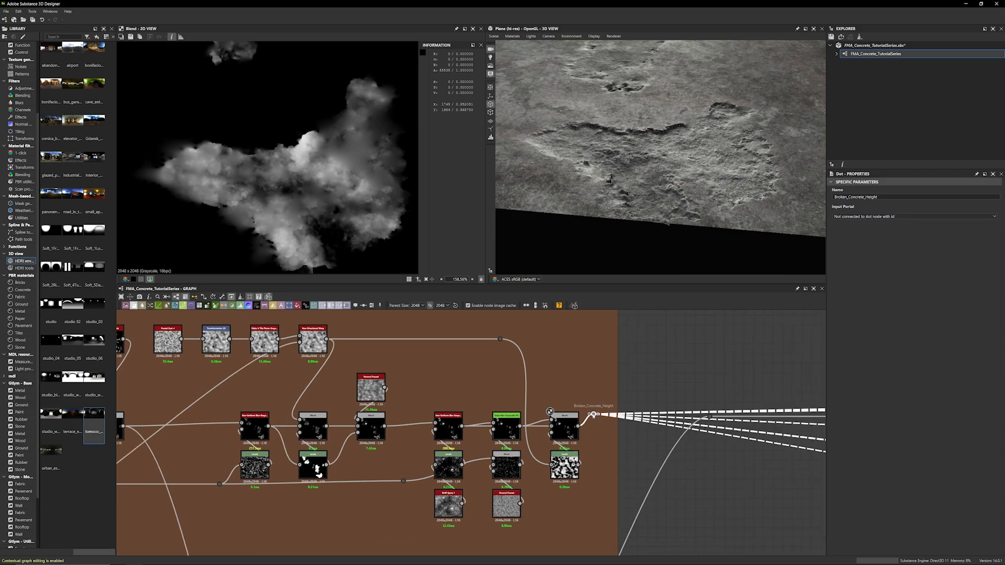
scroll(645, 475, down, 5)
scroll(645, 475, down, 3)
middle_drag(644, 476, 265, 409)
middle_drag(483, 500, 129, 475)
middle_drag(570, 485, 277, 484)
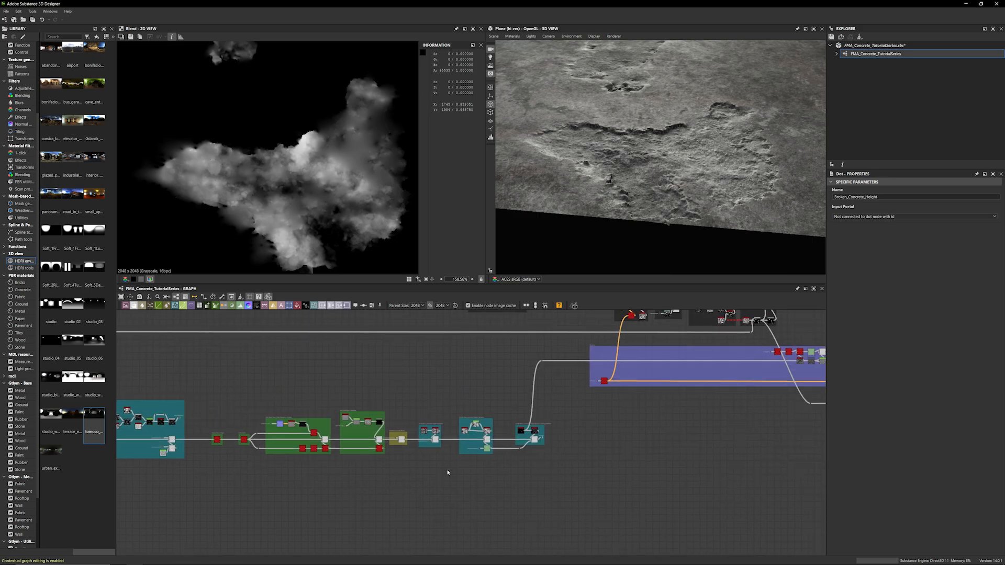
scroll(422, 452, up, 5)
scroll(457, 529, up, 4)
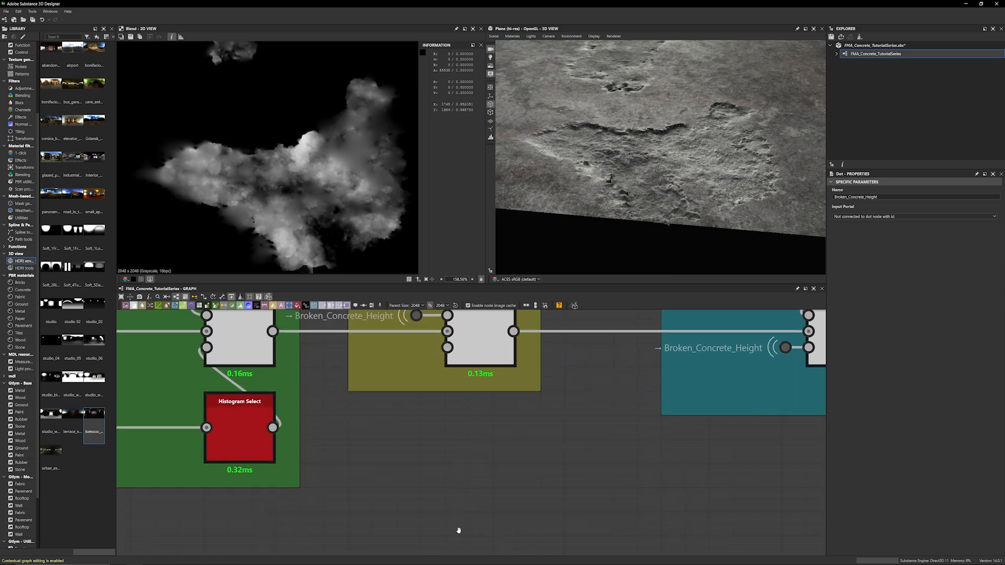
click(491, 425)
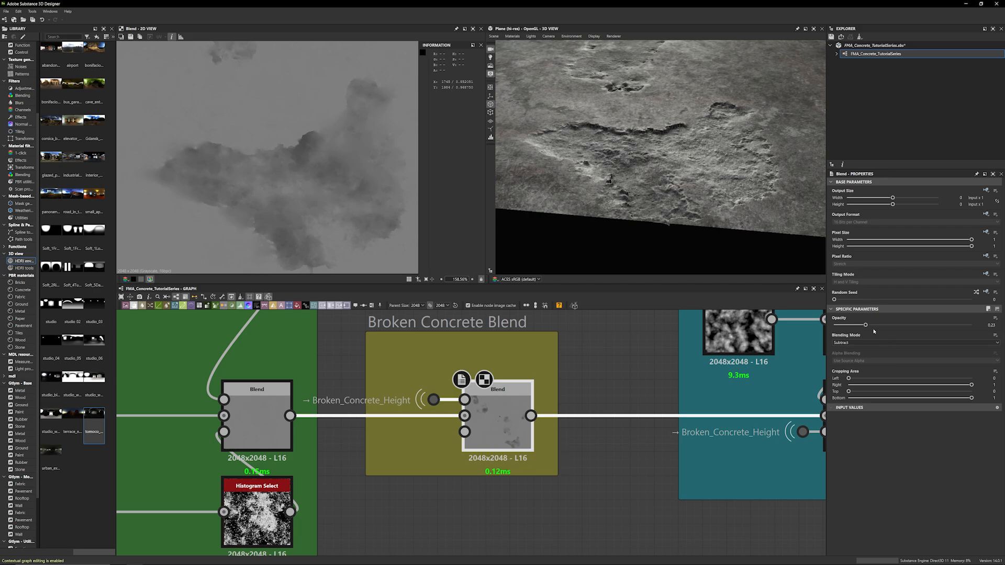
scroll(294, 163, down, 6)
scroll(599, 386, down, 1)
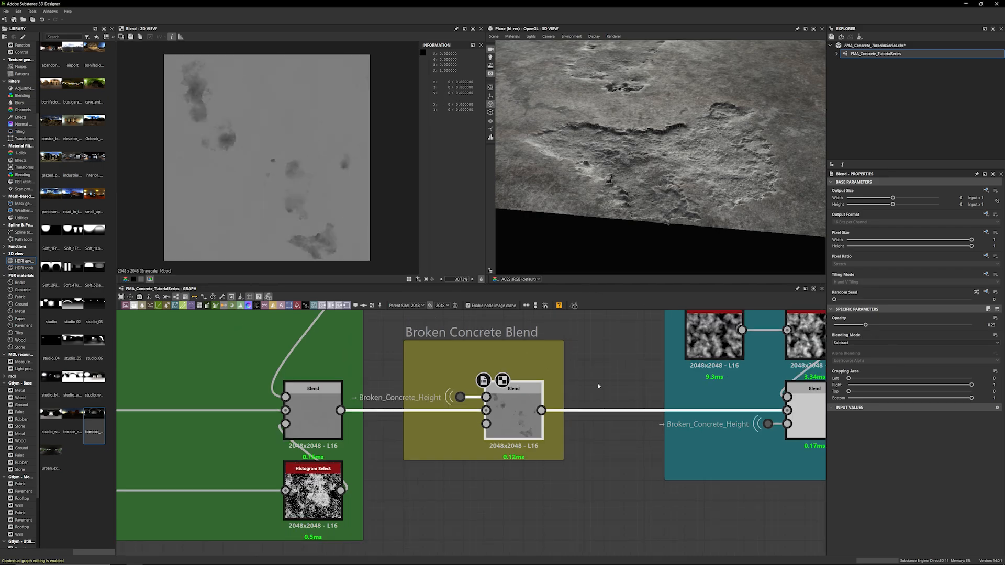
Move the normal, grayscale and PBR base material preview nodes to the empty area above the Broken Concrete Blend frame
scroll(598, 386, down, 10)
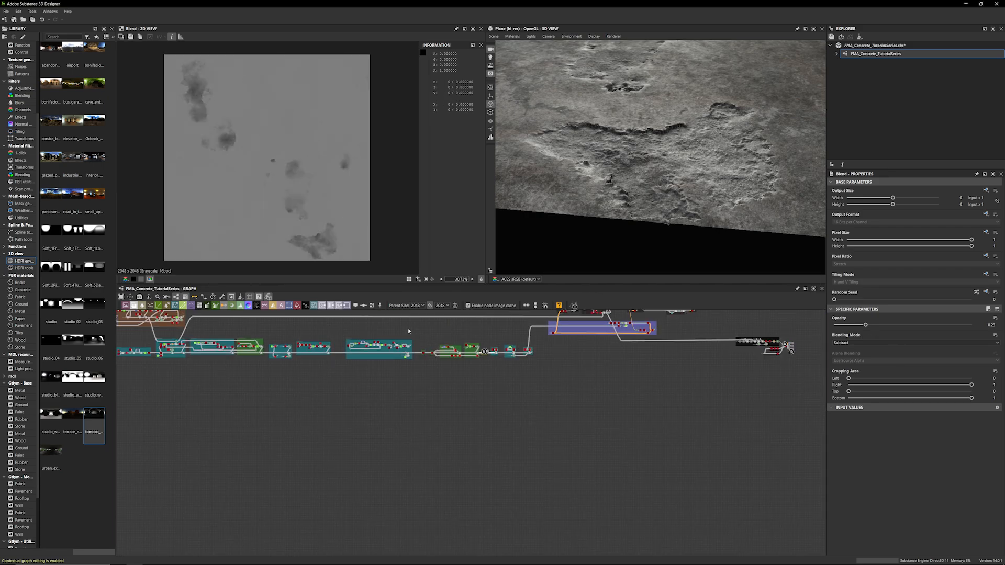
scroll(408, 331, down, 1)
middle_drag(408, 330, 596, 458)
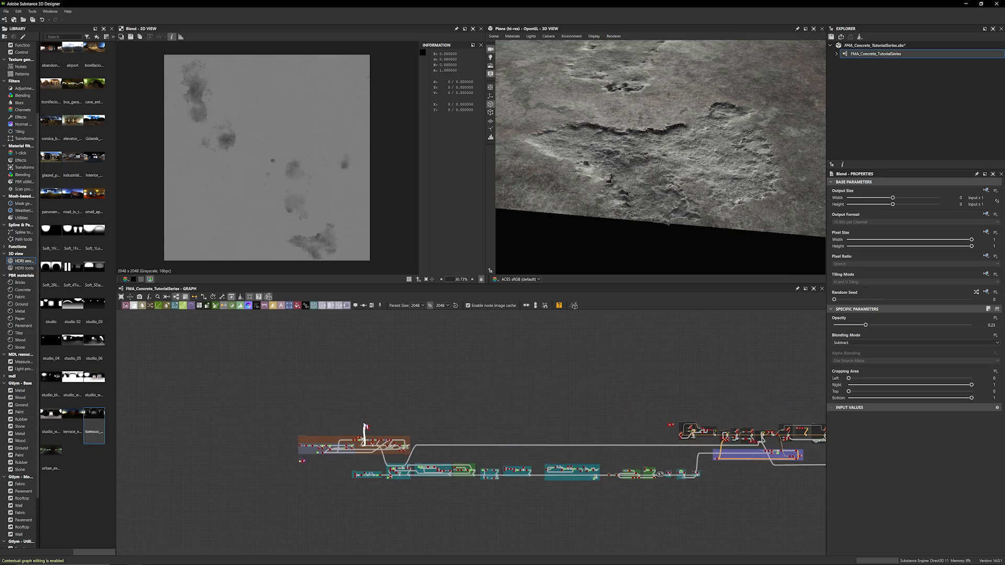
scroll(367, 429, up, 2)
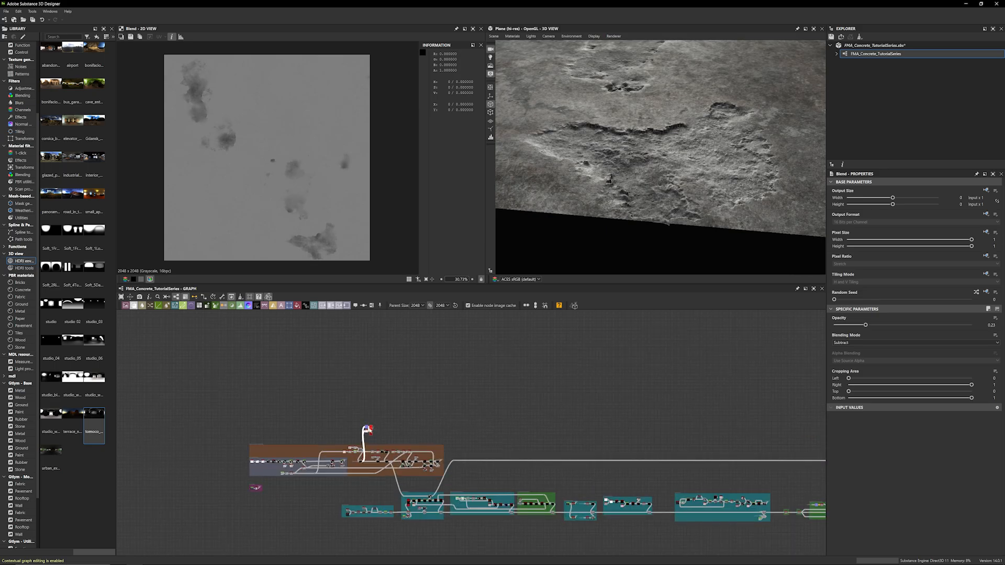
drag(369, 430, 455, 466)
scroll(583, 422, up, 3)
scroll(484, 413, up, 3)
middle_drag(443, 462, 520, 391)
drag(523, 425, 523, 389)
click(479, 450)
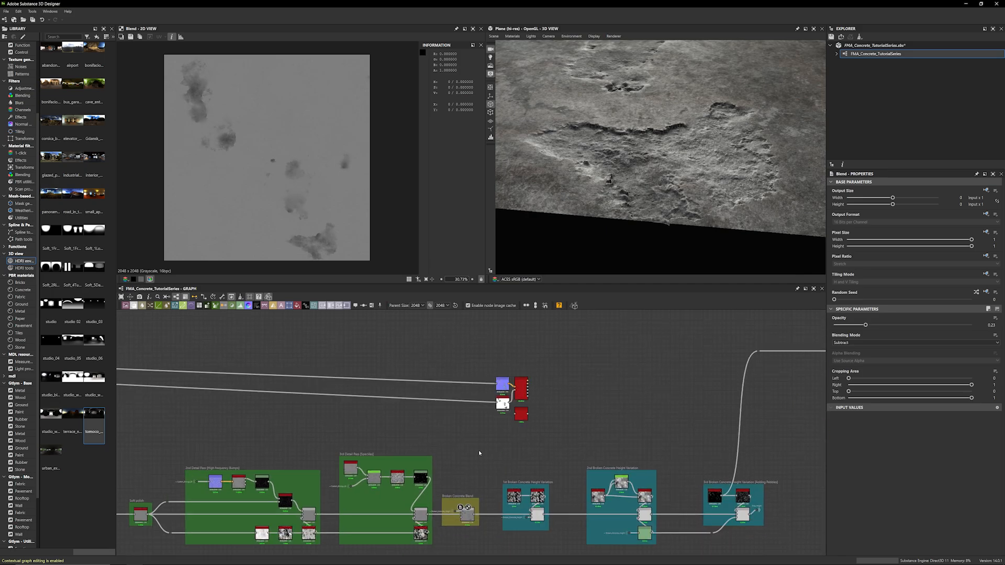
Connect the 3rd Detail Pass Blend output to the Normal node and the grayscale node beneath it
scroll(477, 445, up, 1)
scroll(477, 444, up, 1)
drag(401, 528, 500, 339)
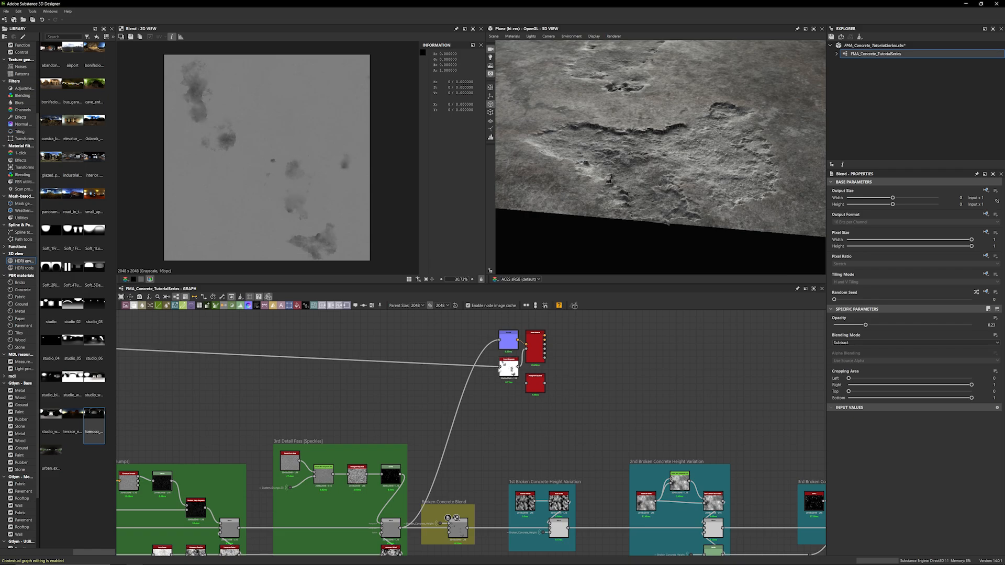
drag(401, 527, 500, 369)
Show the PBR base material's outputs in the 3D view and adjust the view of the plane
click(540, 357)
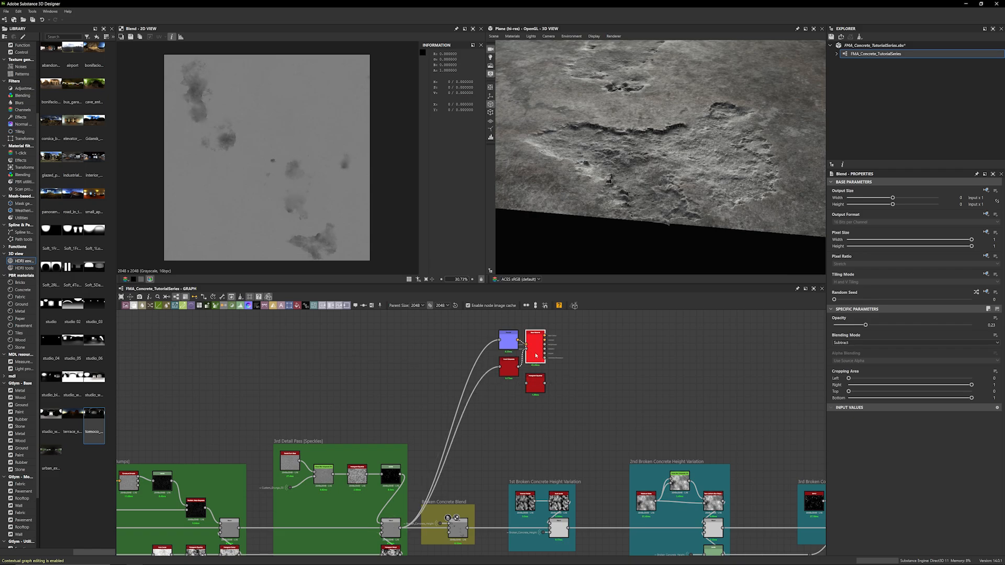
right_click(545, 363)
click(548, 361)
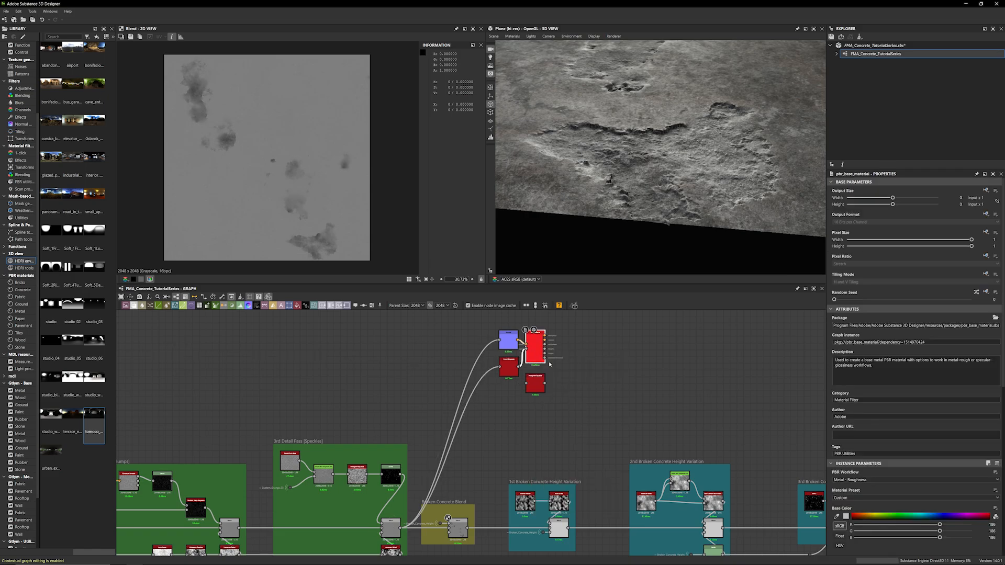
drag(705, 202, 694, 214)
middle_drag(539, 421, 536, 410)
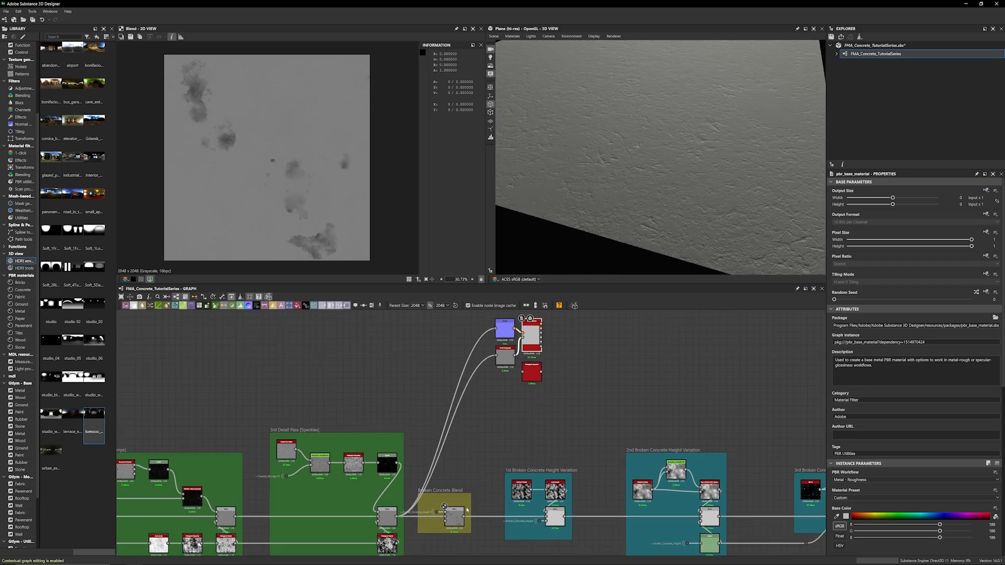
Feed the Broken Concrete Blend output into the Normal node and the grayscale node beneath it, and inspect the surface in 3D
drag(463, 518, 495, 355)
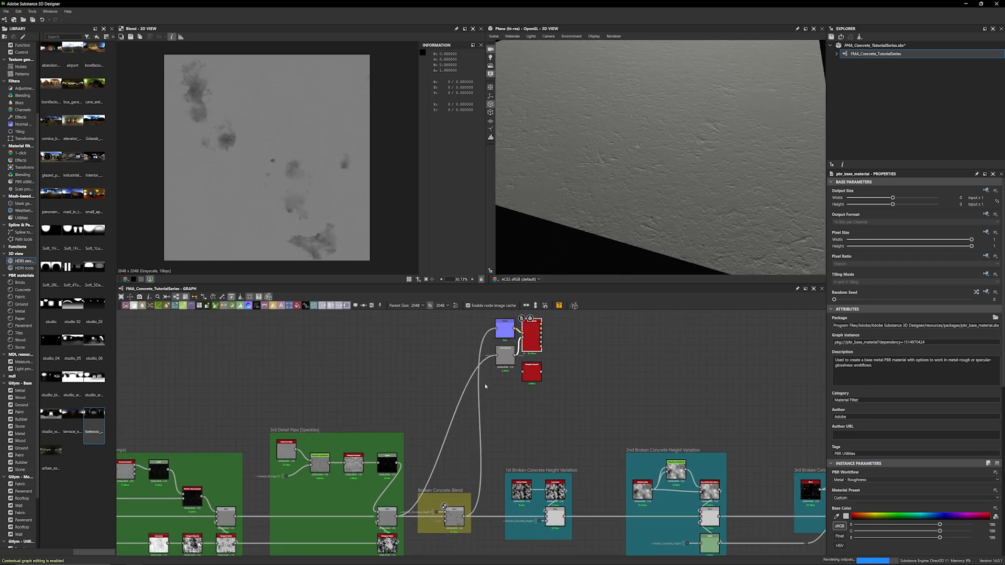
drag(464, 517, 496, 329)
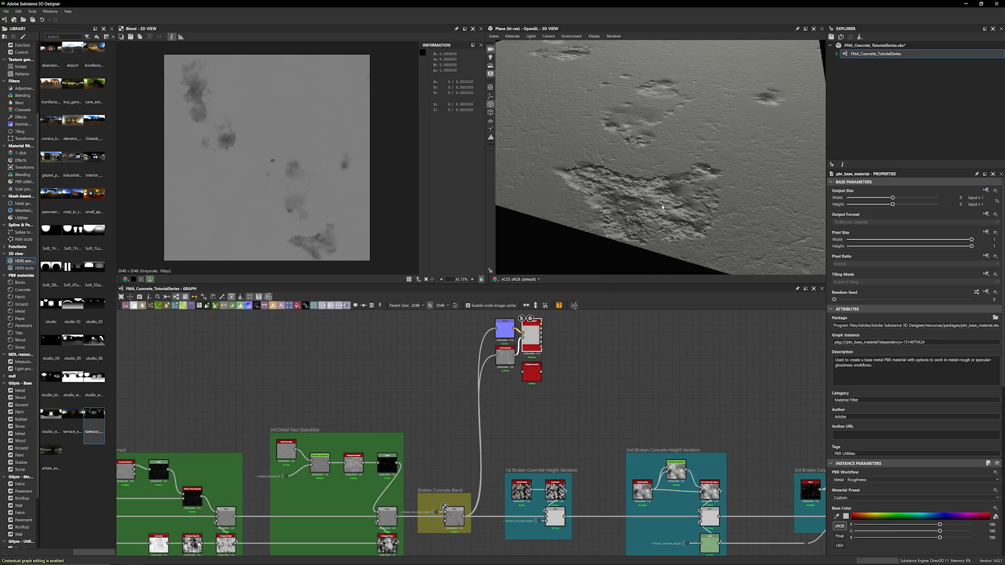
drag(659, 215, 648, 163)
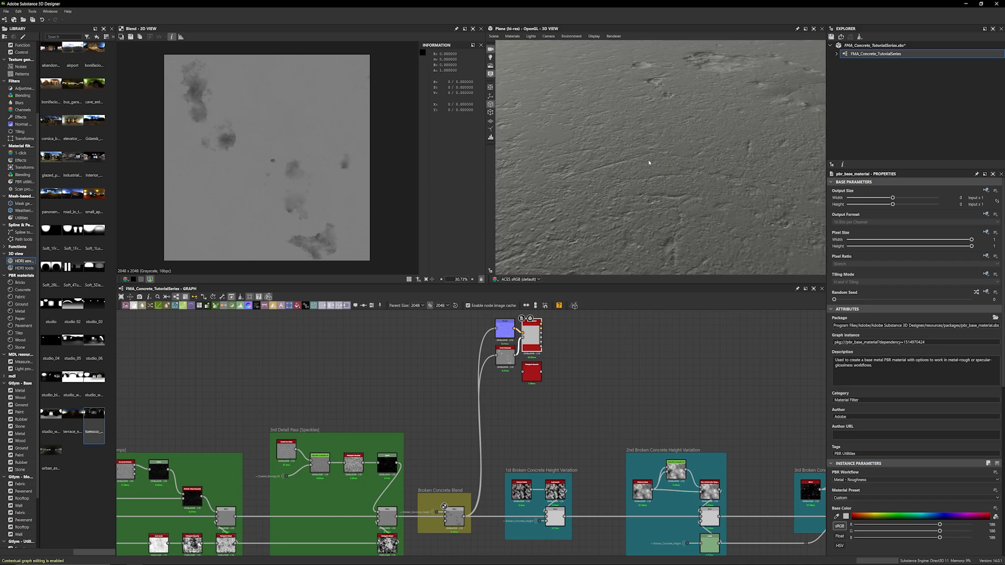
Set the Soft polish Histogram Range node's Range to 0.25 and inspect the surface in 3D
scroll(618, 365, down, 3)
scroll(293, 444, up, 5)
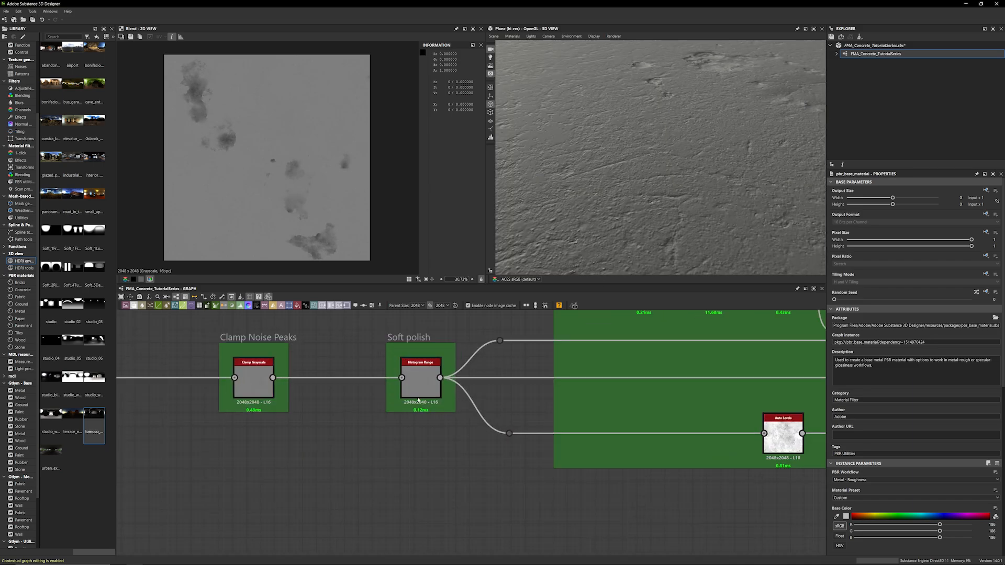
click(423, 379)
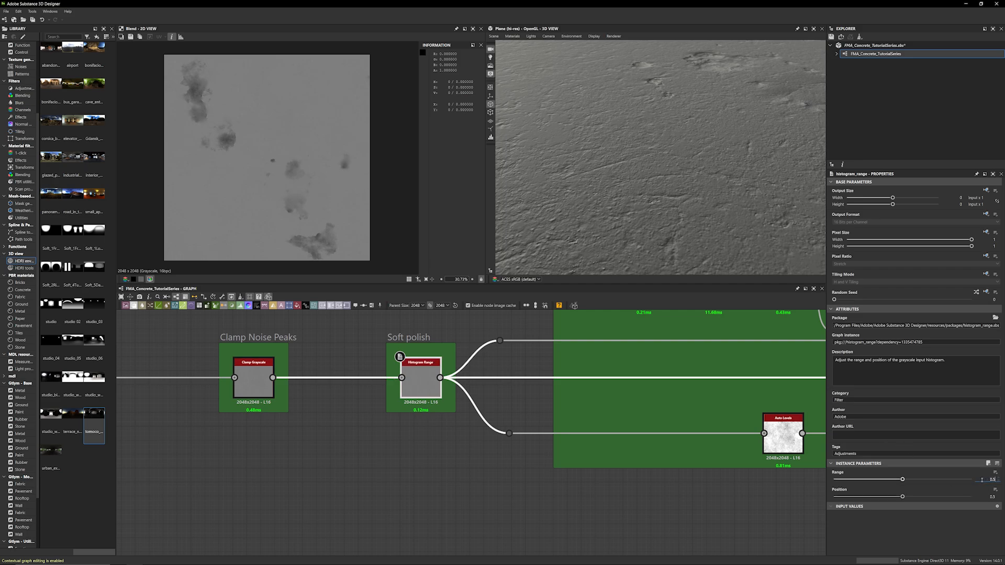
click(982, 480)
text(.25)
key(Return)
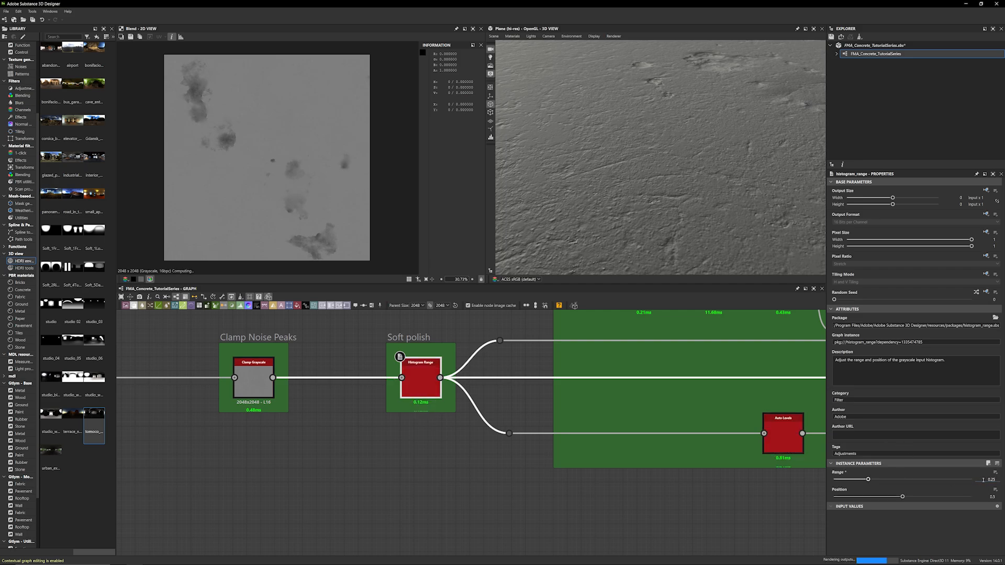
drag(727, 202, 601, 201)
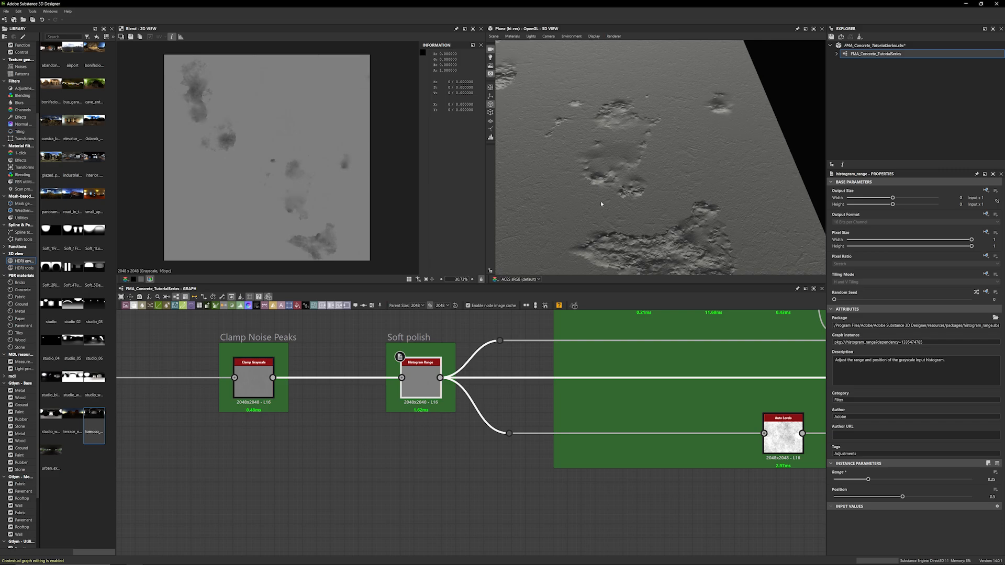
Return to the Broken Concrete Blend frame and examine its blended height in the 2D preview
scroll(657, 398, down, 5)
scroll(618, 487, down, 1)
middle_drag(617, 487, 267, 490)
middle_drag(542, 473, 323, 502)
scroll(341, 430, up, 7)
middle_drag(389, 343, 416, 341)
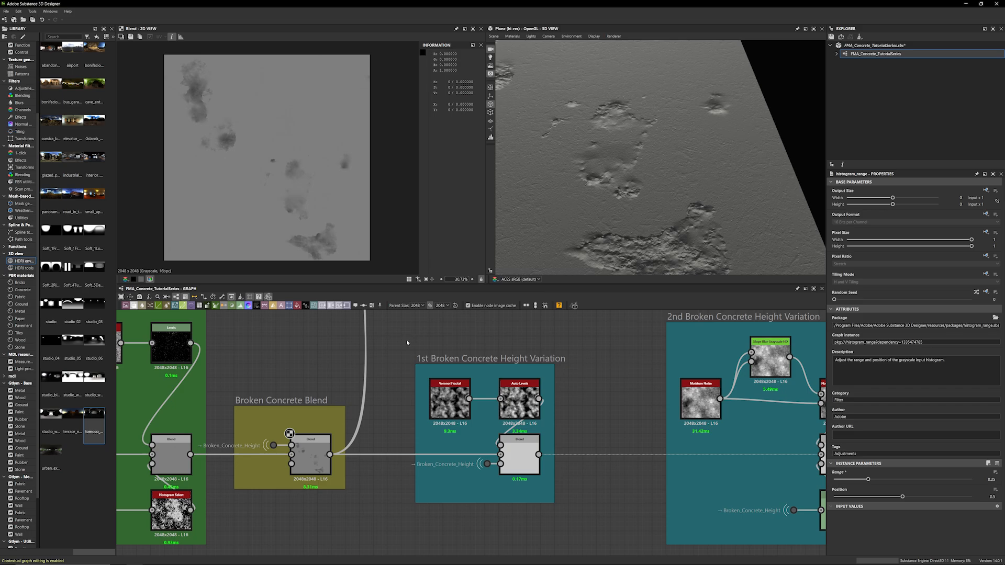
scroll(231, 173, up, 1)
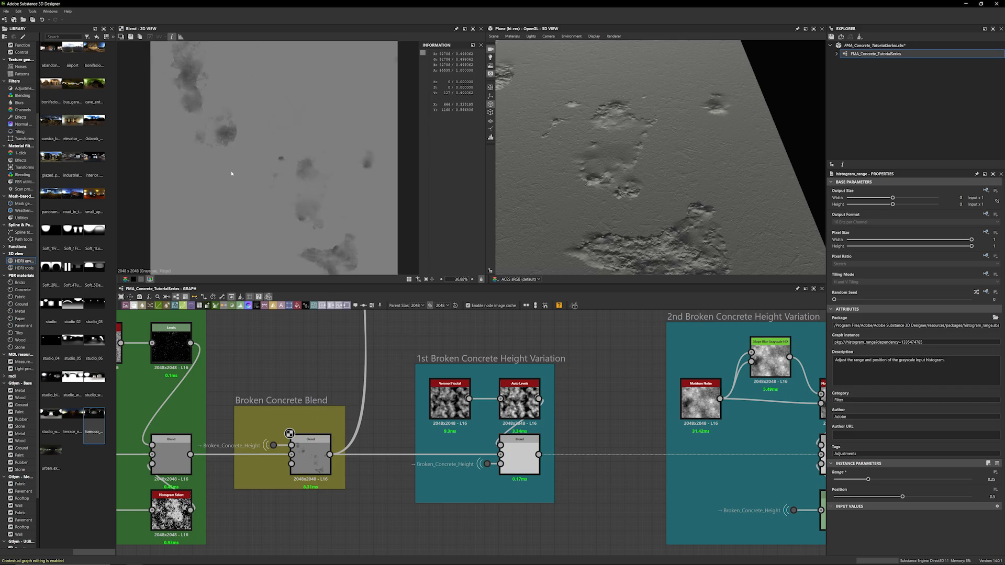
scroll(235, 187, down, 1)
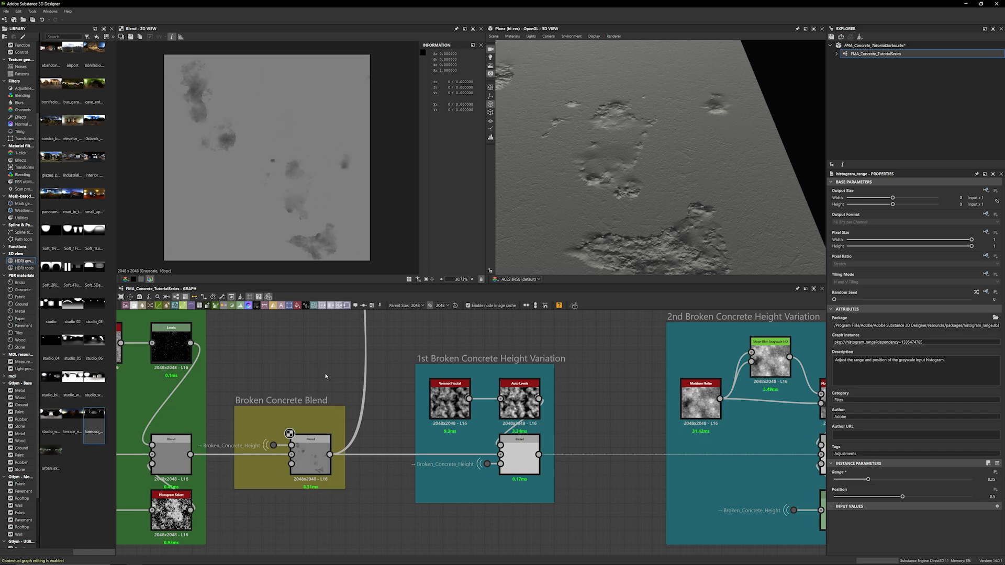
Preview the Voronoi Fractal and Auto Levels nodes in the 1st Broken Concrete Height Variation frame
scroll(453, 344, up, 2)
click(391, 393)
double_click(391, 393)
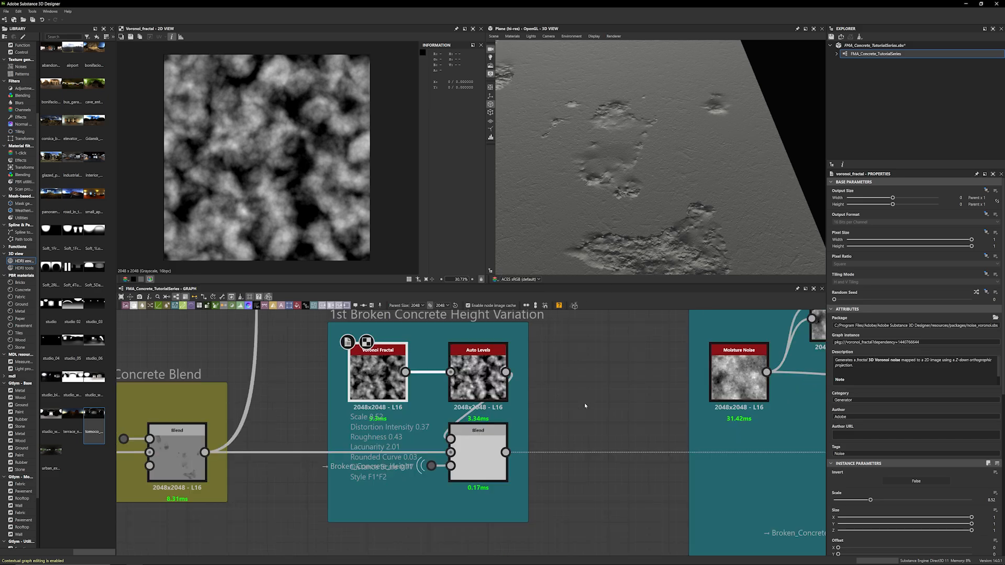
middle_drag(584, 403, 584, 388)
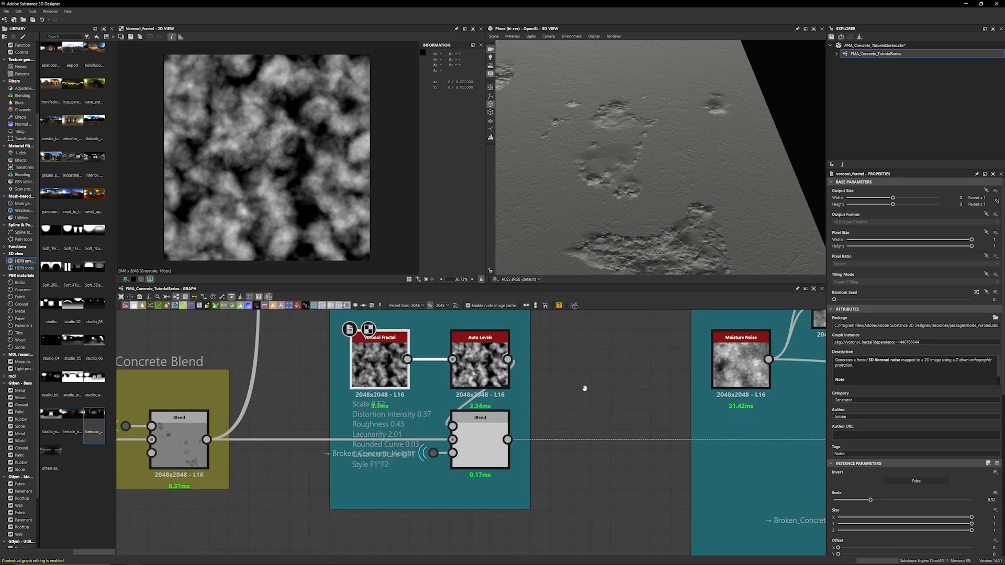
scroll(363, 410, up, 1)
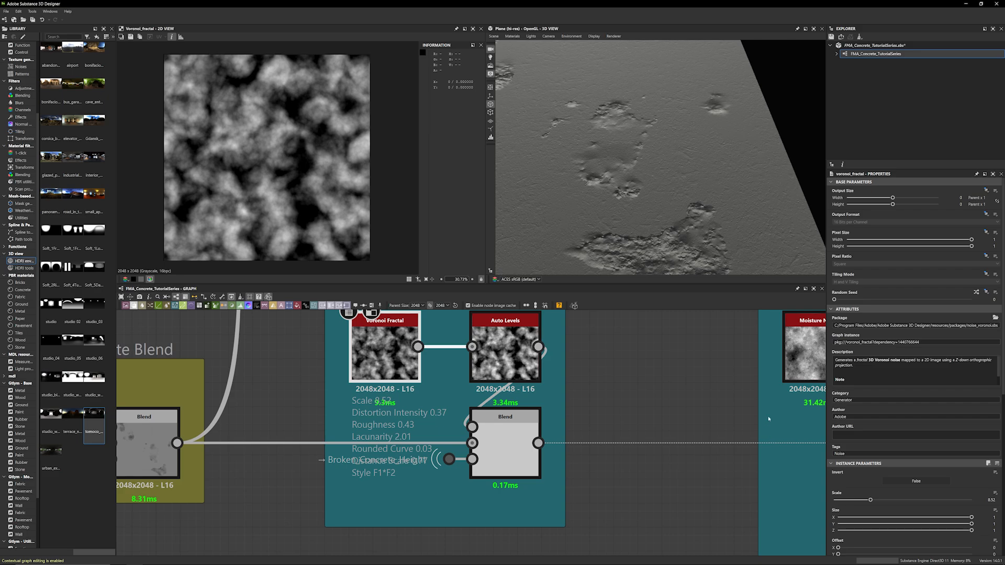
double_click(505, 350)
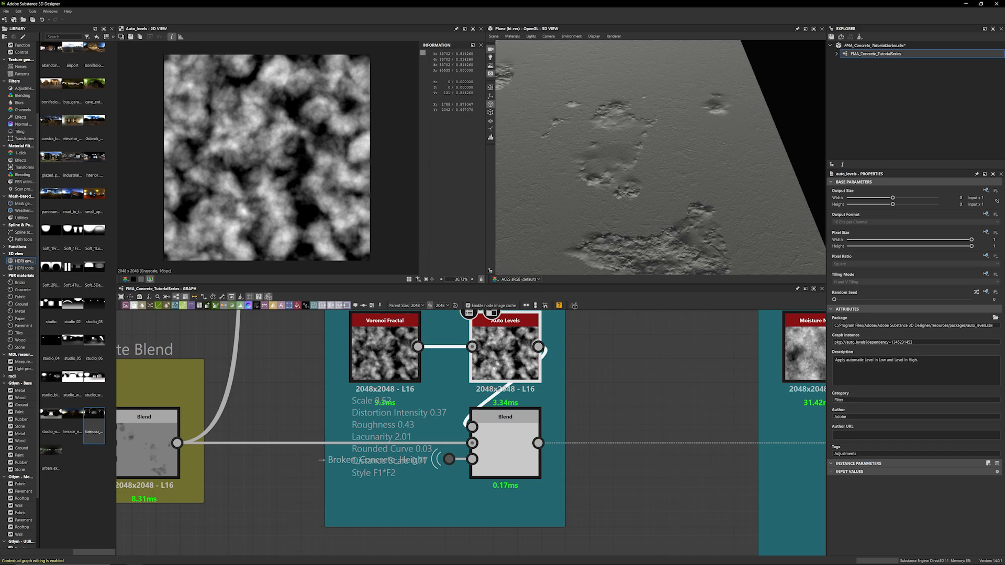
Preview the 1st Broken Concrete Height Variation's Blend node and its Broken_Concrete_Height mask in the 2D view
double_click(504, 442)
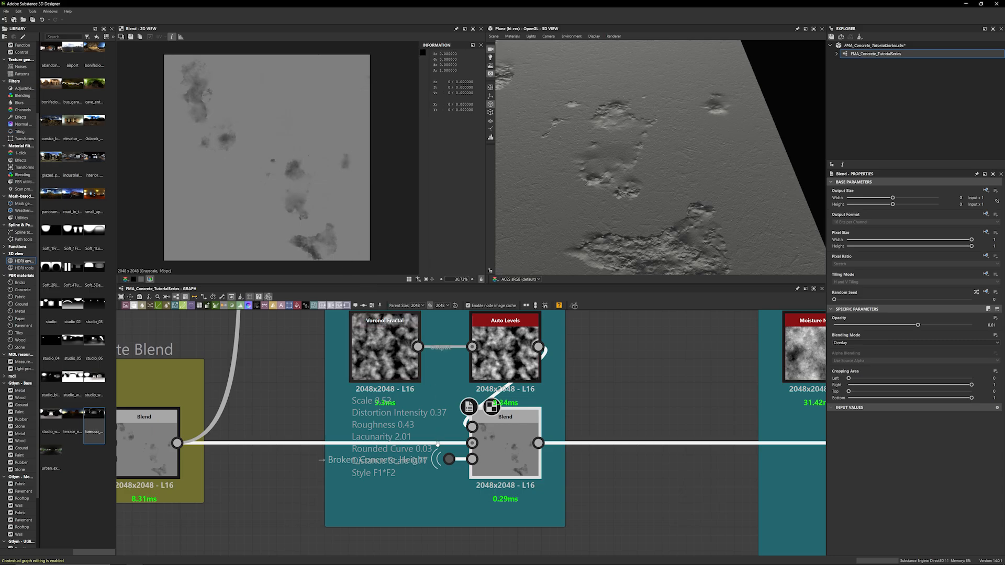
double_click(448, 459)
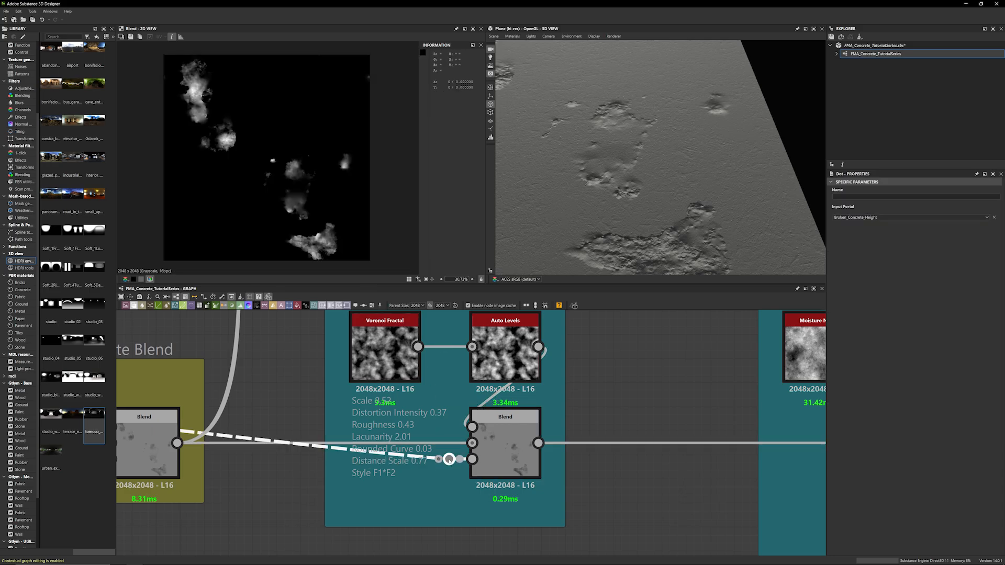
scroll(243, 502, down, 3)
scroll(313, 498, up, 3)
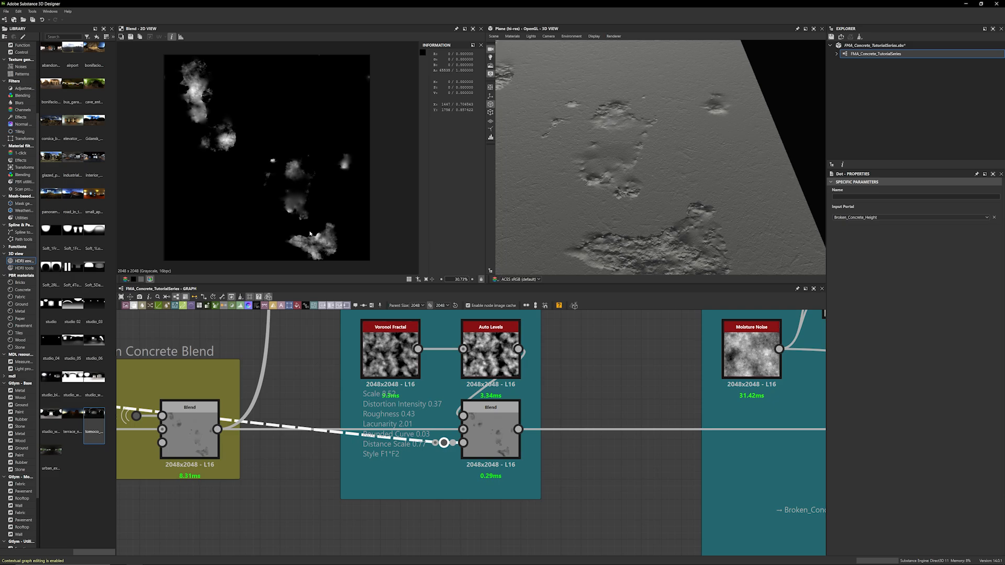
double_click(501, 430)
Feed the 1st Broken Concrete Height Variation's Blend output into the Normal and Invert Grayscale nodes, and inspect the broken areas in 3D
middle_drag(595, 432, 551, 460)
scroll(551, 459, down, 6)
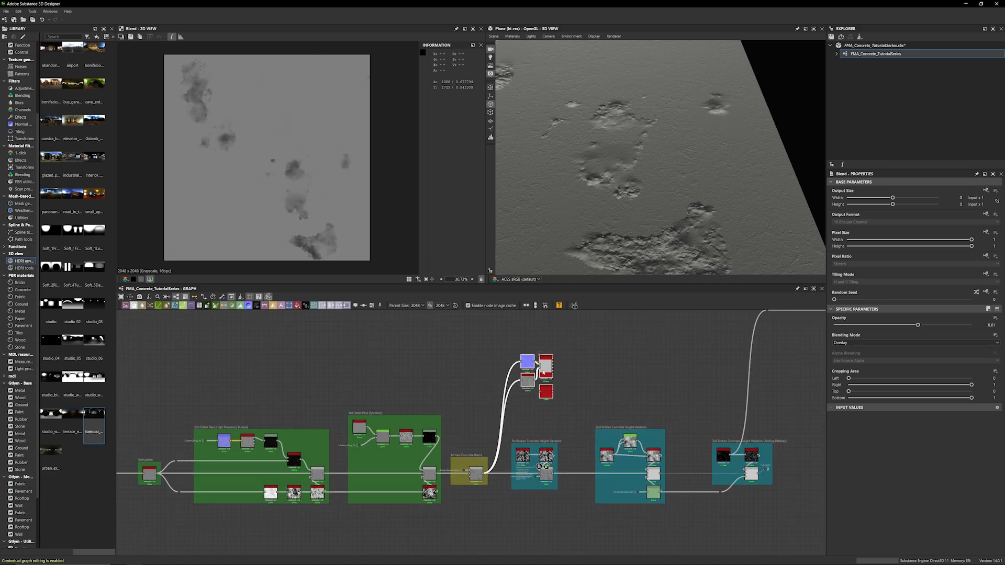
scroll(535, 430, up, 3)
middle_drag(535, 430, 536, 451)
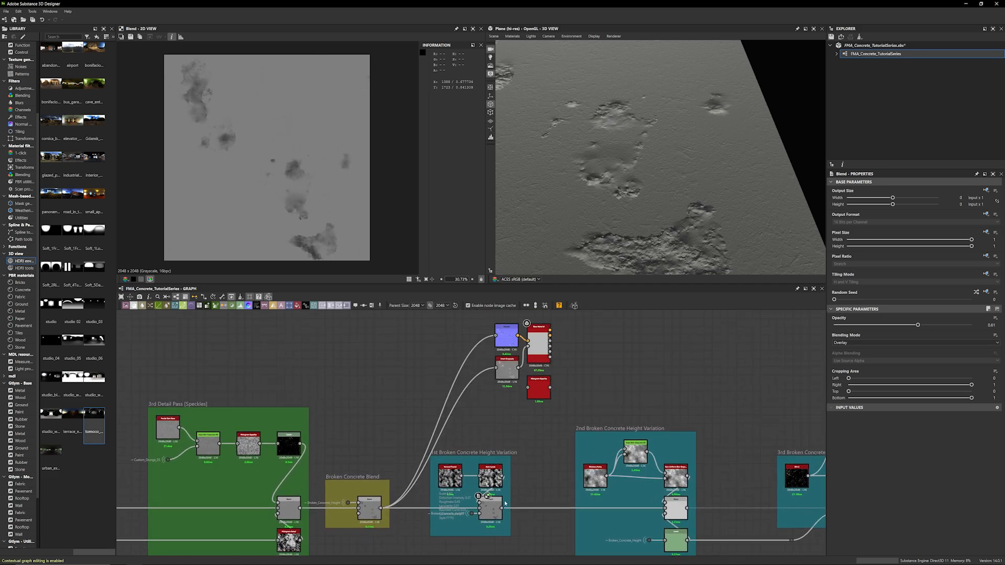
drag(500, 487, 507, 312)
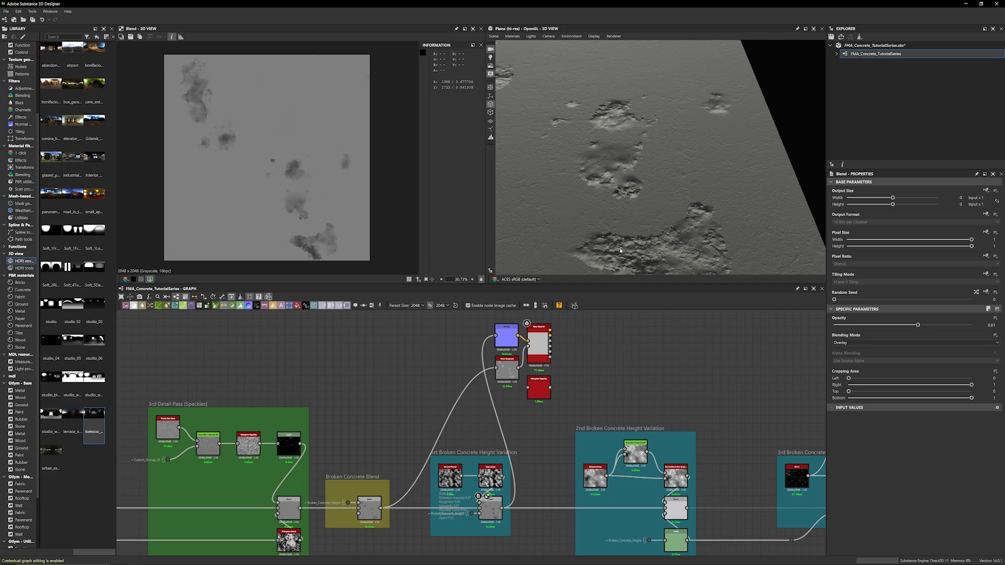
drag(502, 508, 496, 368)
drag(601, 233, 600, 212)
middle_drag(600, 246, 598, 202)
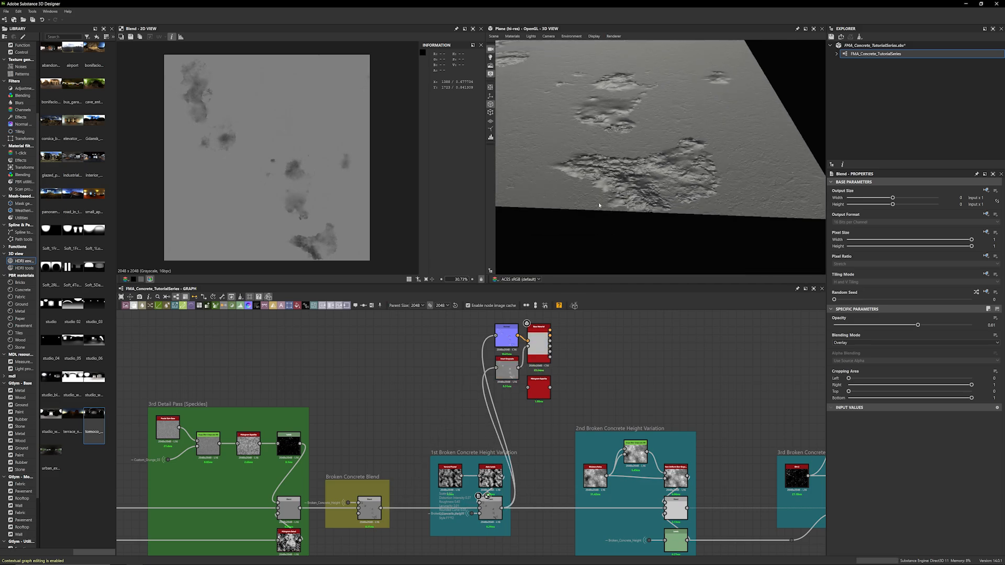
scroll(598, 202, up, 4)
Delete the Invert Grayscale node and compare the Broken Concrete Blend with the 1st variation's Blend through the Normal node
click(508, 373)
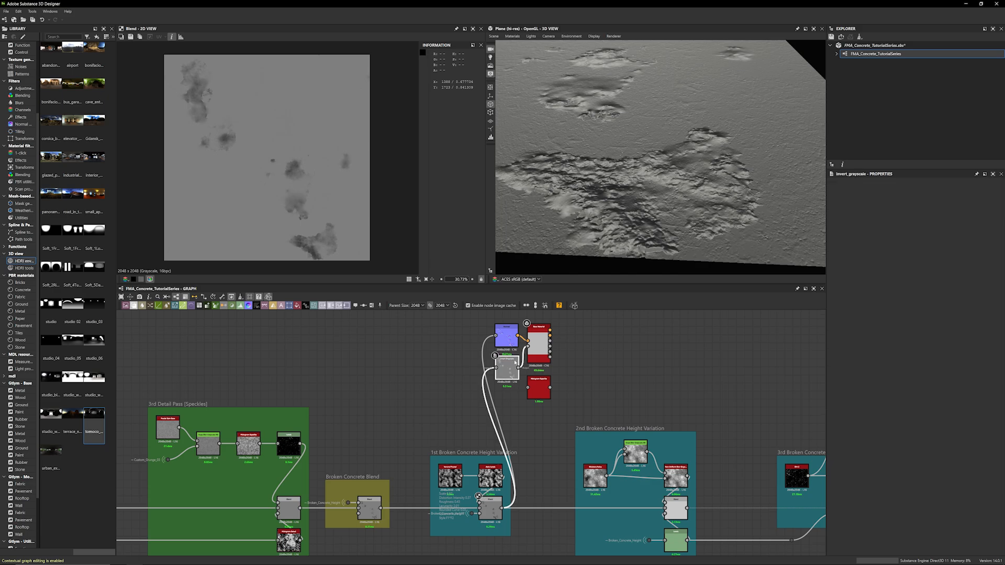
key(Delete)
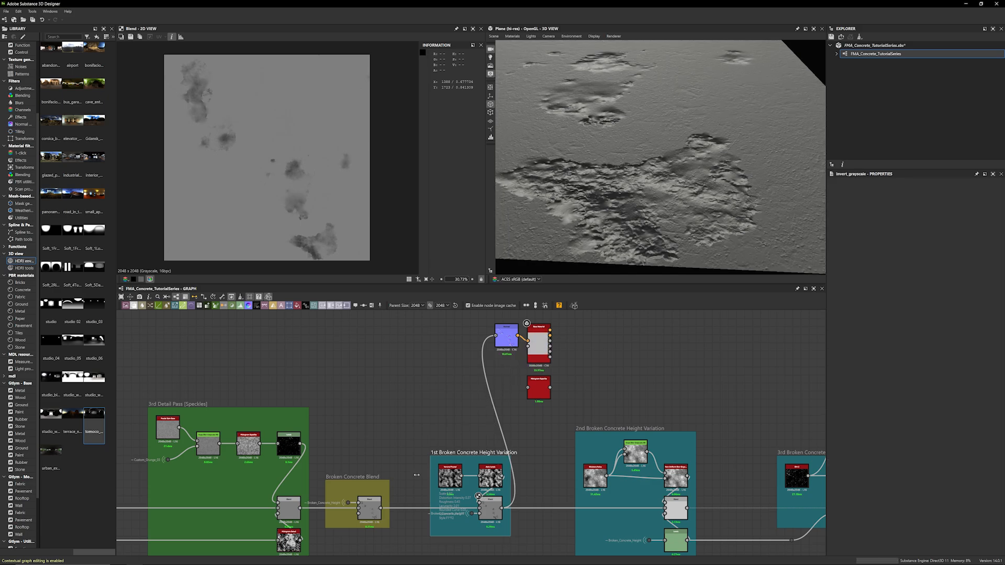
drag(380, 508, 497, 336)
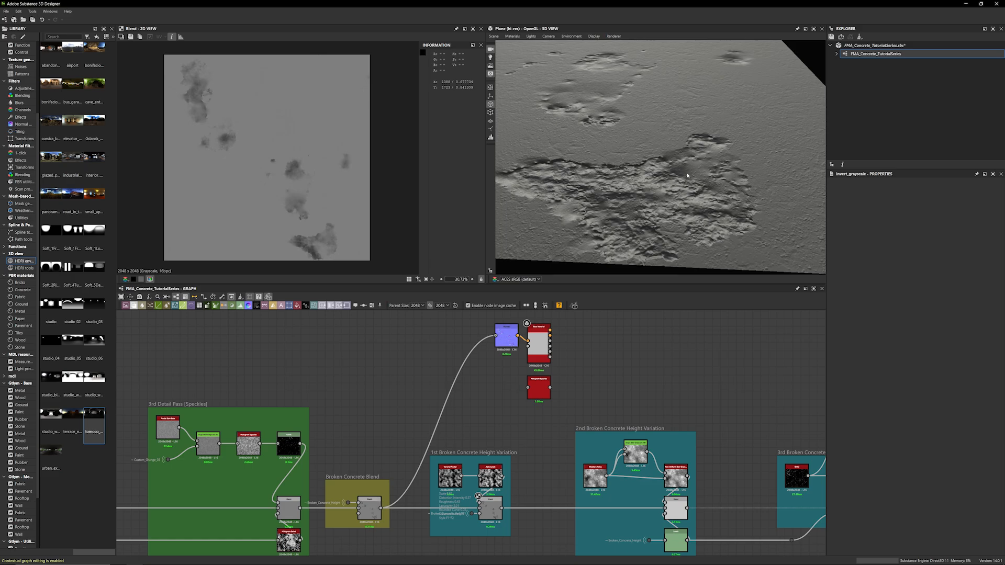
drag(502, 507, 498, 338)
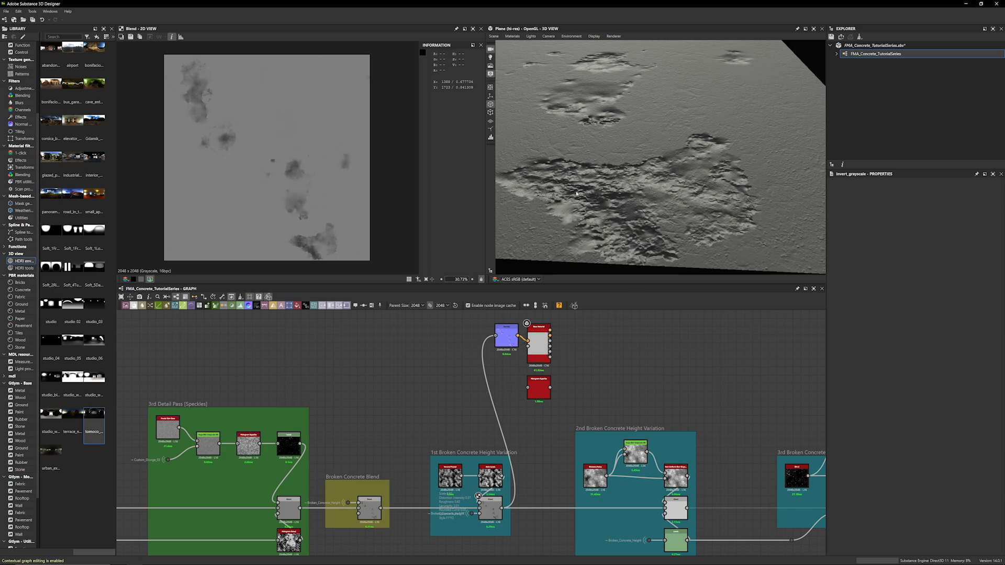
Move the Normal node and the adjoining material preview nodes above the 2nd Broken Concrete Height Variation frame
middle_drag(477, 425, 370, 483)
scroll(468, 412, up, 1)
scroll(370, 483, down, 2)
drag(417, 427, 364, 359)
drag(361, 372, 535, 374)
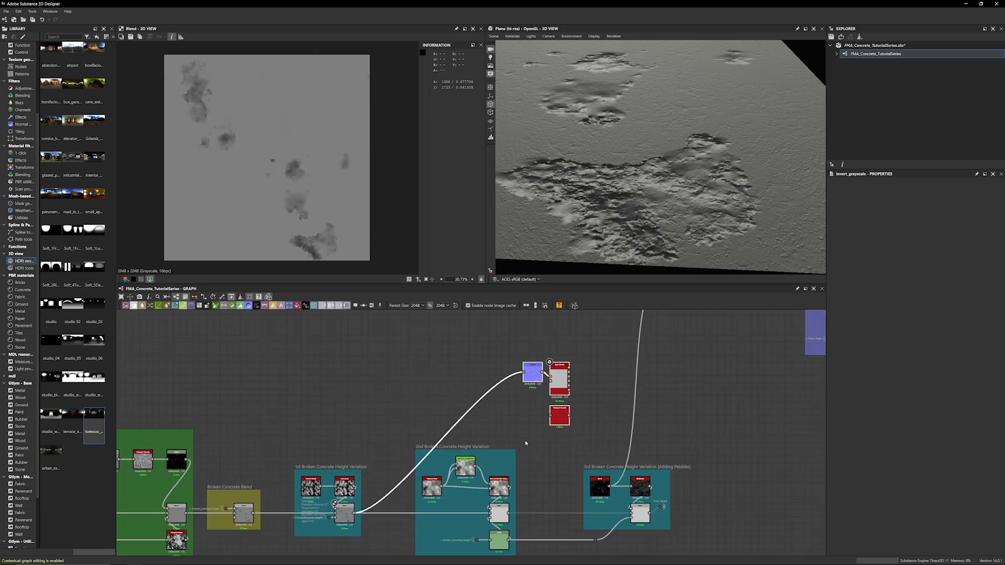
Preview the Moisture Noise and Slope Blur Grayscale HD nodes in the 2nd Broken Concrete Height Variation frame
middle_drag(524, 443, 527, 382)
scroll(513, 375, up, 2)
click(531, 403)
scroll(531, 404, up, 1)
scroll(527, 386, up, 1)
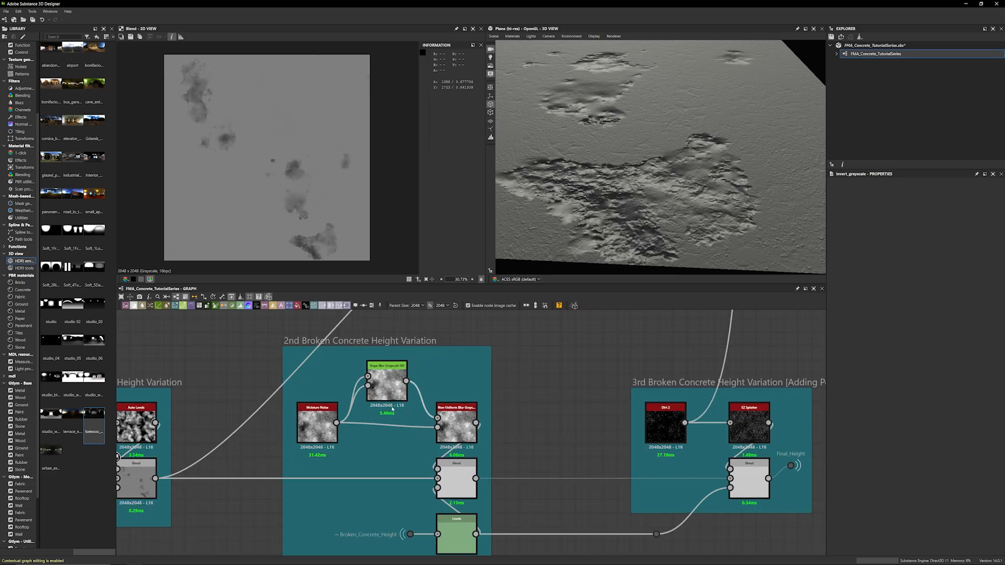
double_click(324, 423)
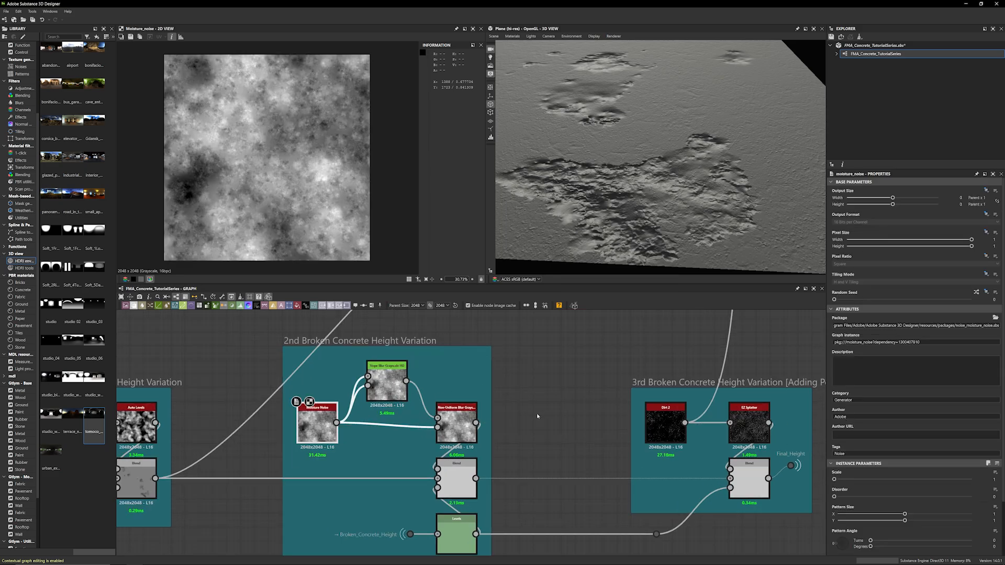
middle_drag(553, 361, 569, 354)
double_click(400, 378)
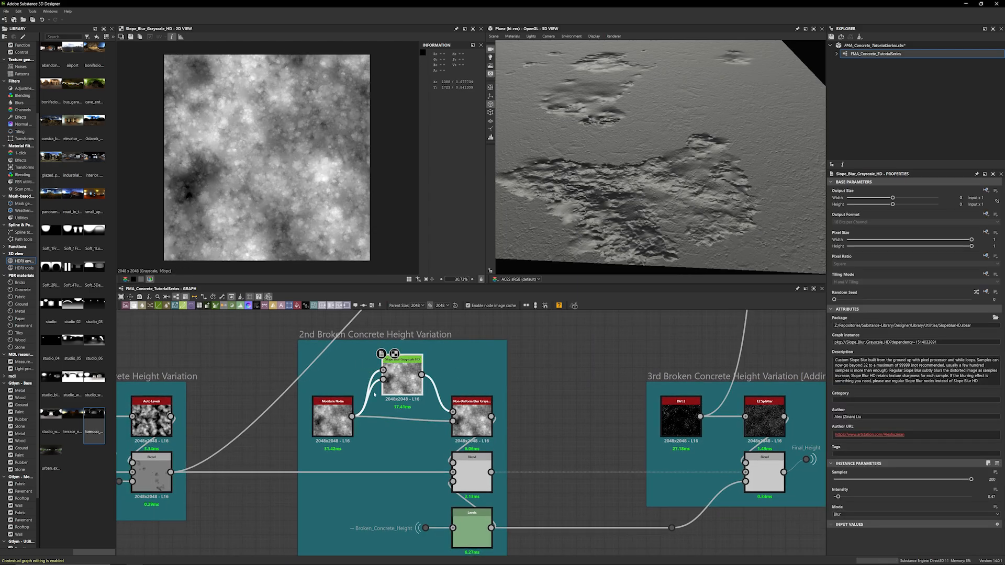
scroll(306, 185, up, 10)
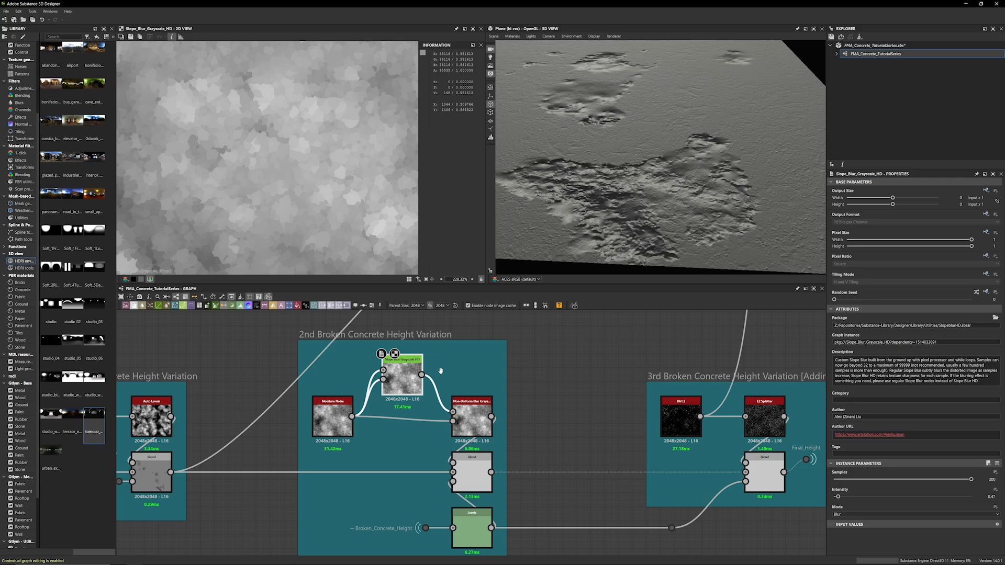
Compare the Non Uniform Blur Grayscale result with the Slope Blur Grayscale HD and Moisture Noise nodes in the 2D view
double_click(472, 419)
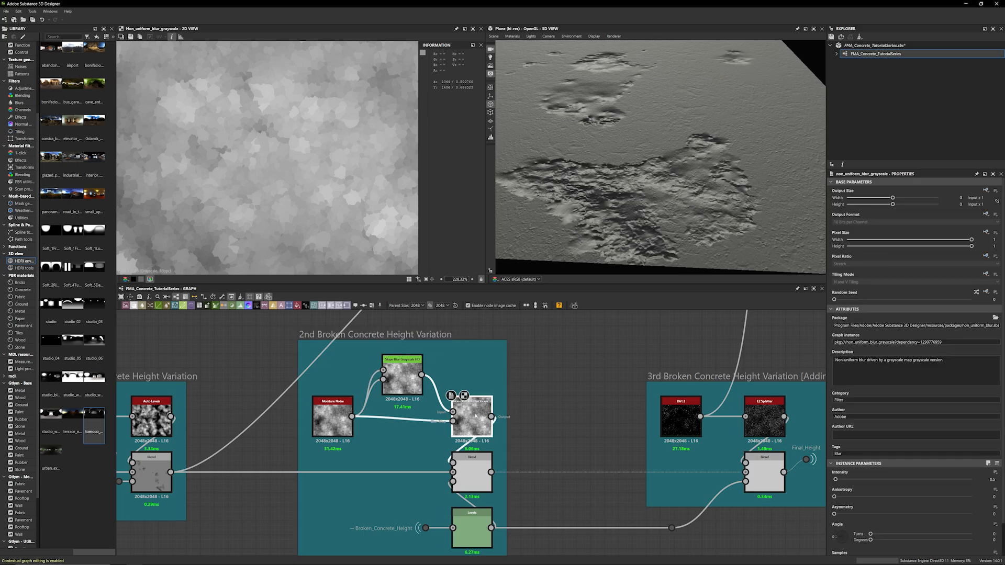
double_click(402, 378)
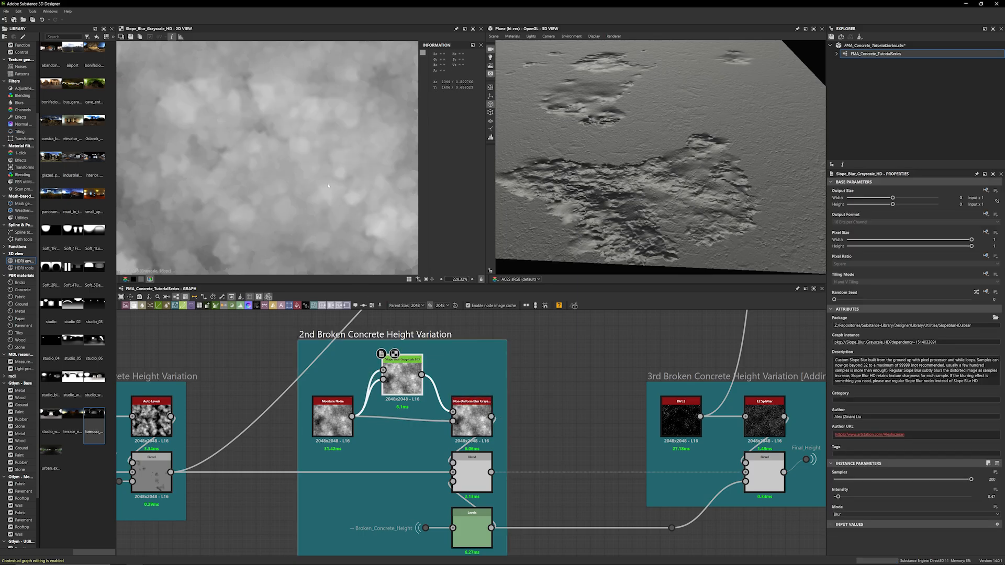
double_click(334, 417)
double_click(468, 419)
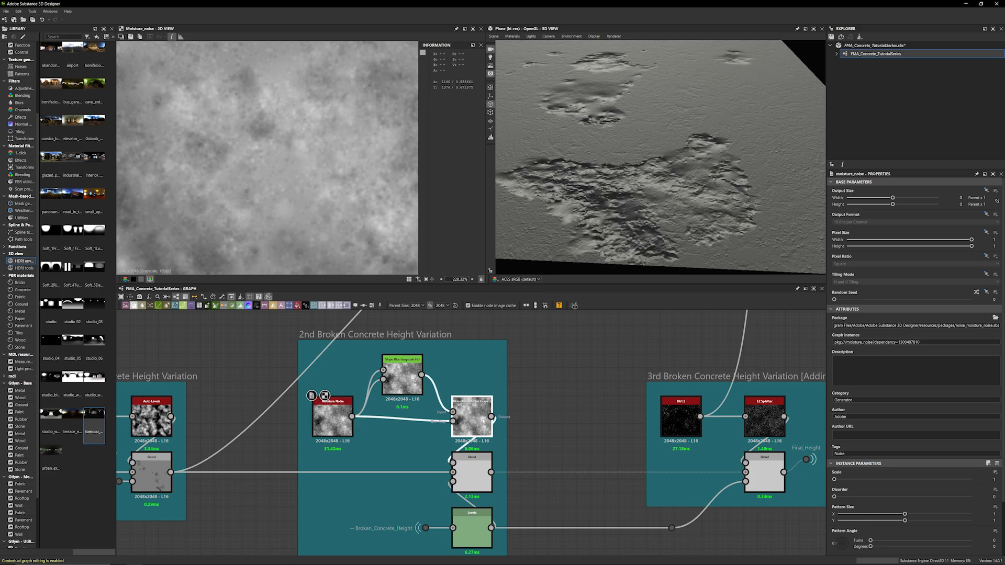
scroll(290, 169, down, 4)
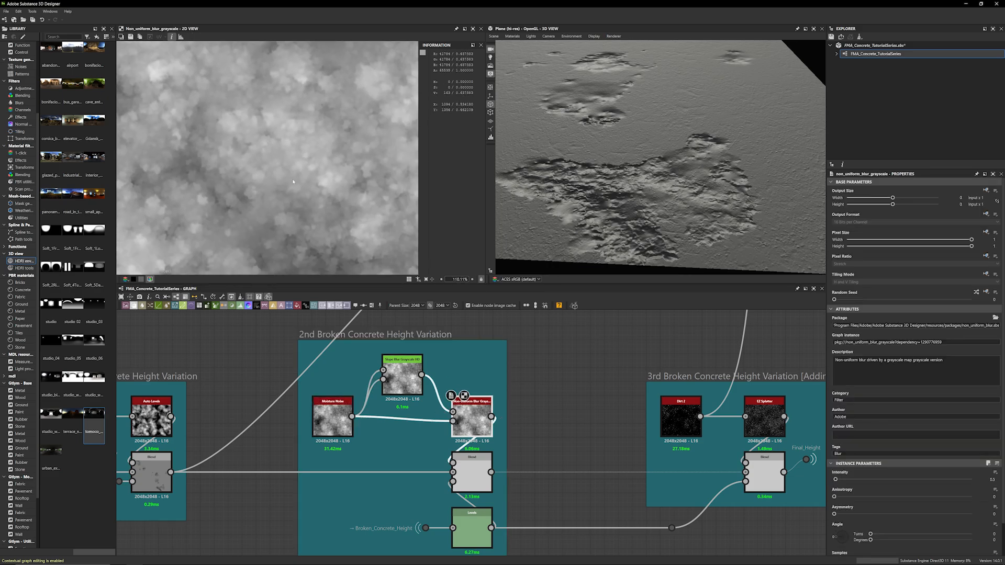
Preview the 2nd variation's Blend node and the Levels node that masks it with the broken concrete height
middle_drag(480, 473, 501, 428)
double_click(502, 428)
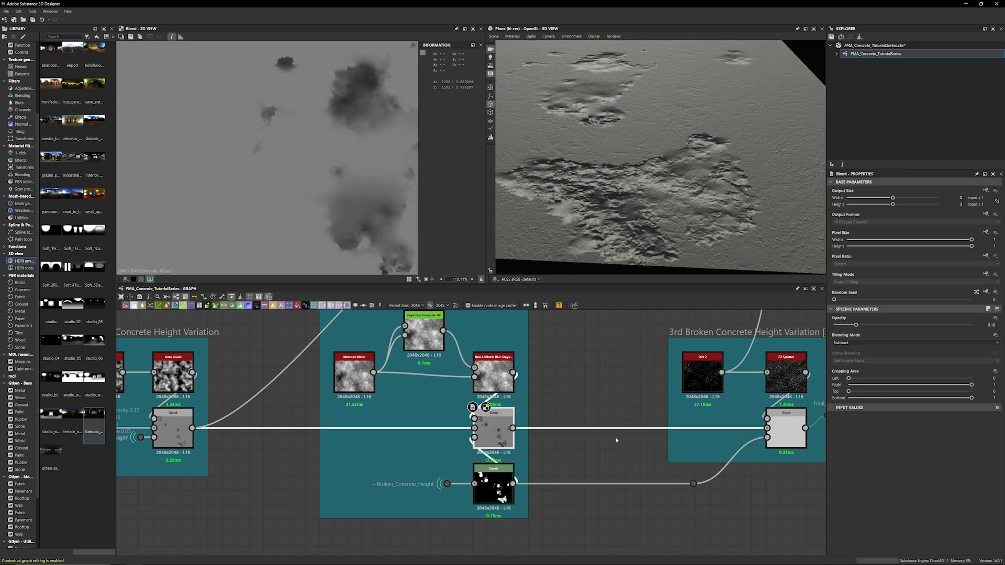
double_click(486, 474)
scroll(323, 186, down, 5)
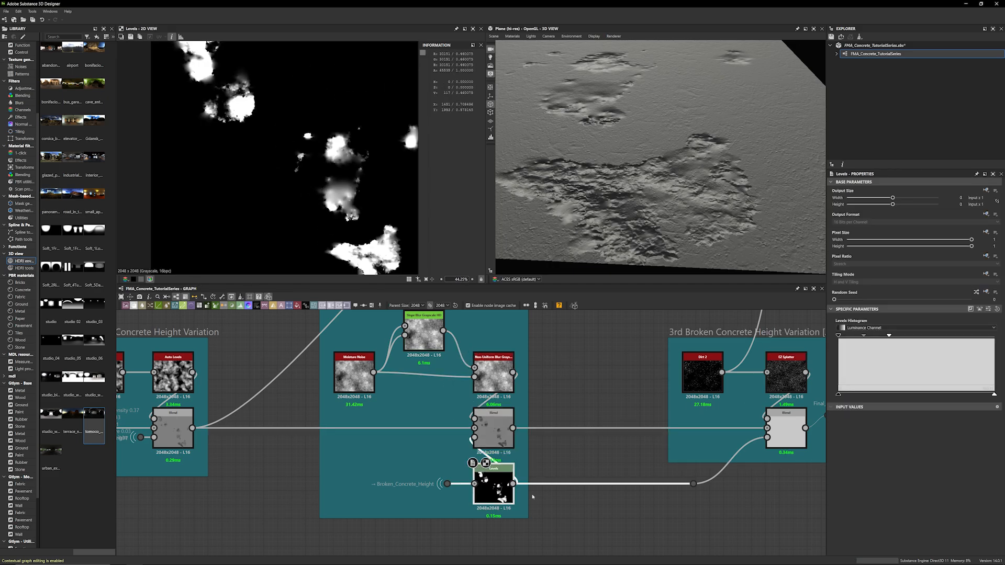
middle_drag(617, 416, 559, 410)
scroll(375, 481, up, 1)
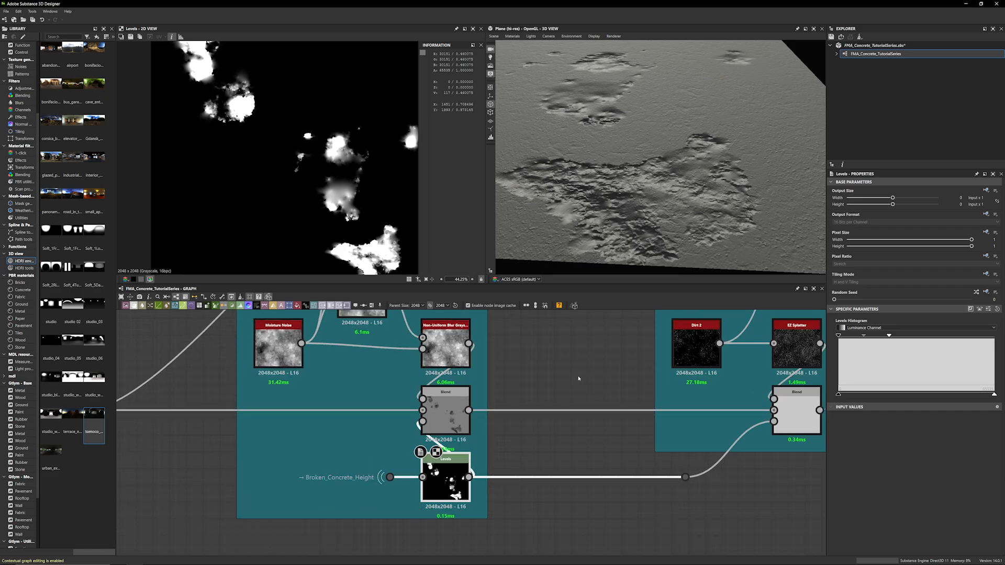
middle_drag(577, 374, 550, 366)
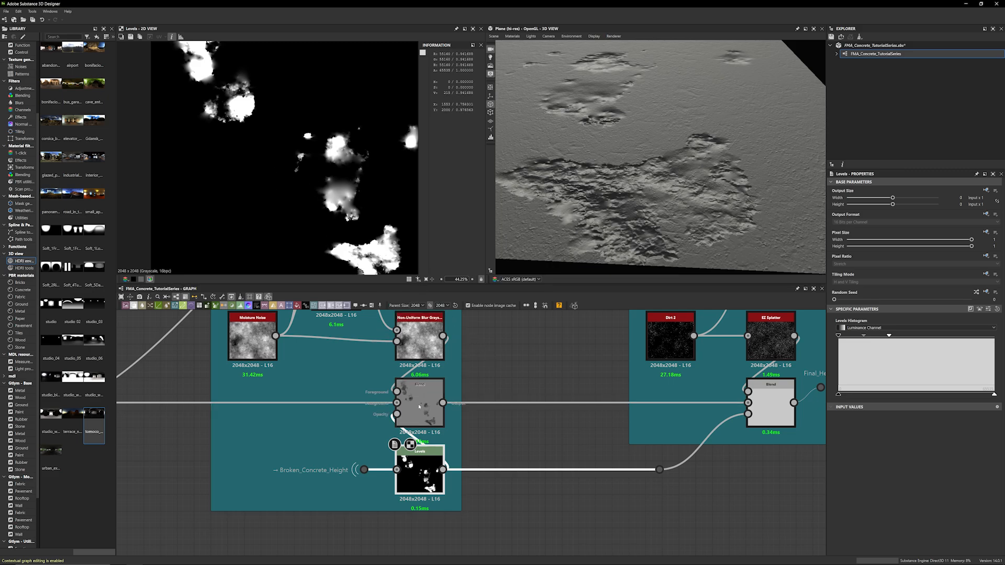
Feed the 2nd variation's Blend output into the Normal node, comparing its surface in 3D with the 1st variation's Blend
scroll(414, 409, down, 6)
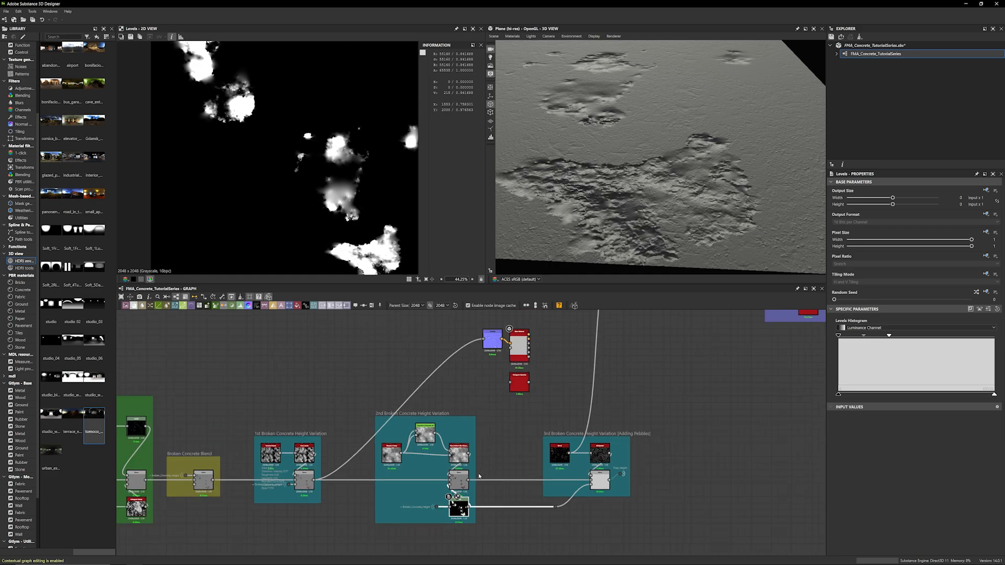
drag(469, 481, 484, 339)
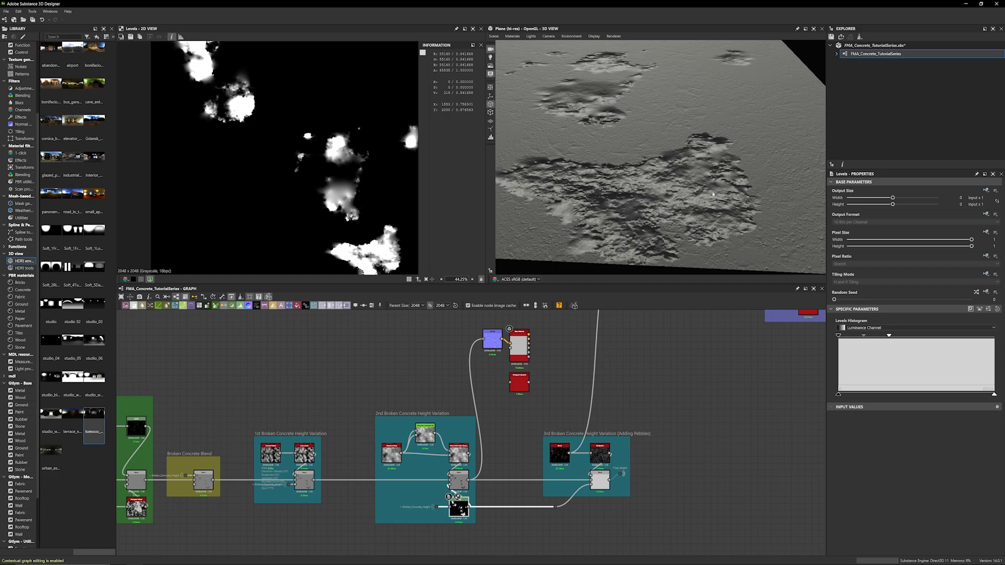
middle_drag(511, 457, 476, 434)
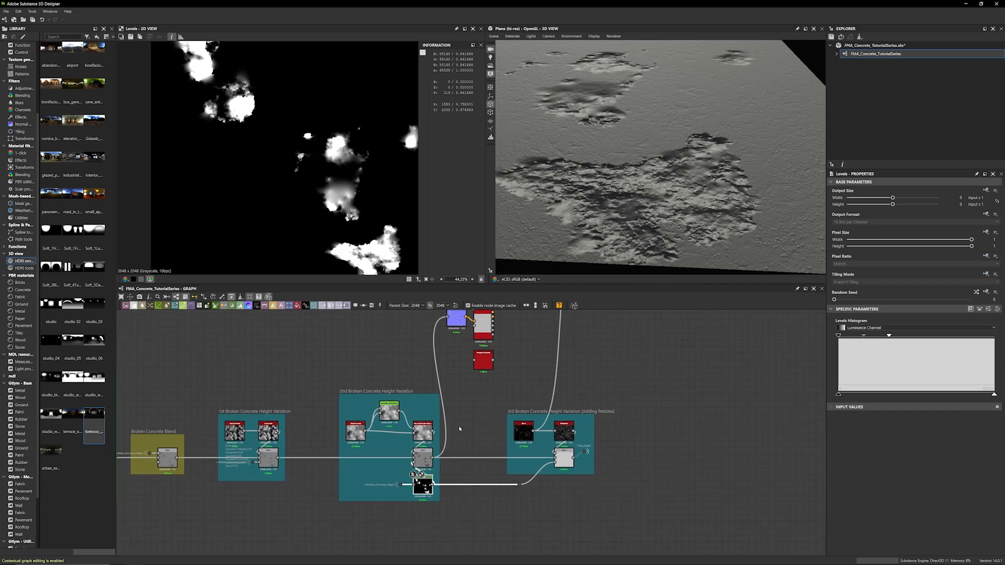
drag(278, 459, 439, 320)
click(439, 321)
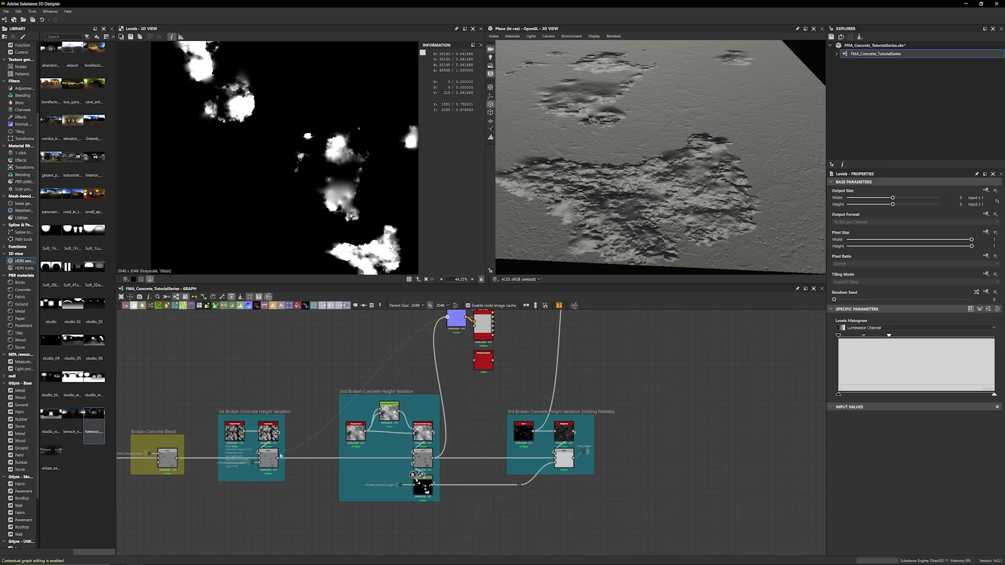
drag(278, 458, 446, 318)
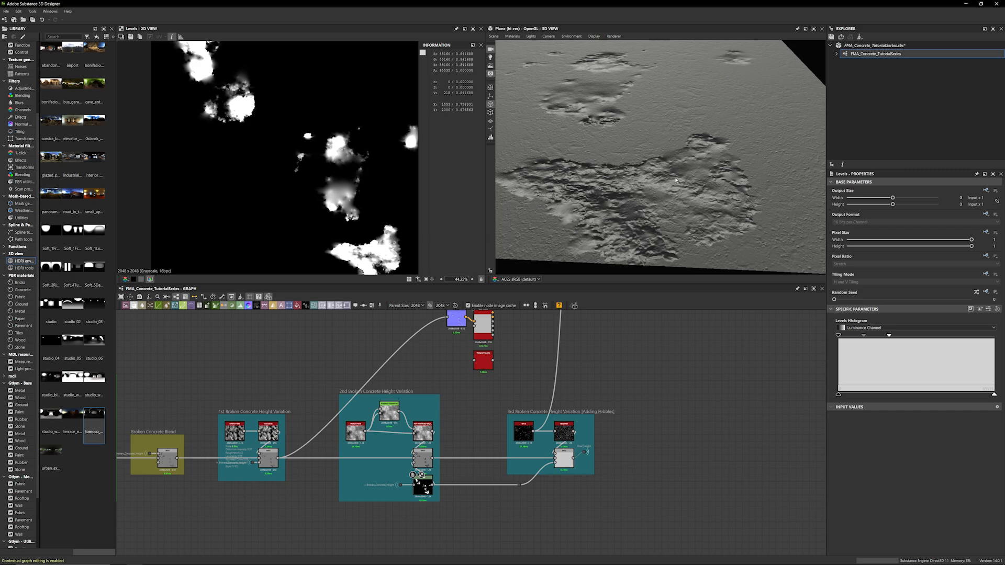
drag(432, 459, 449, 322)
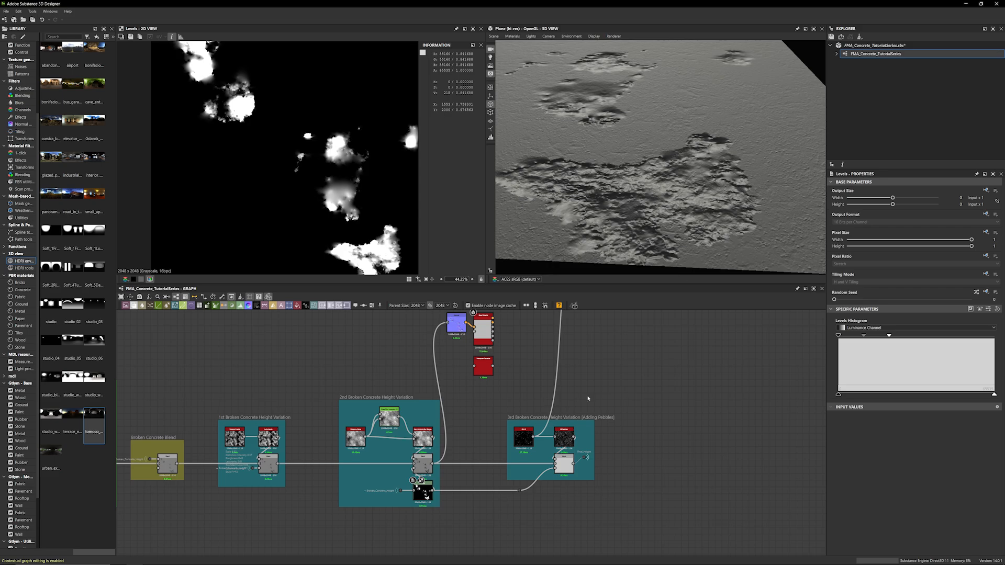
Move the Normal node and its material preview nodes above the 3rd Broken Concrete Height Variation frame
middle_drag(506, 403, 448, 442)
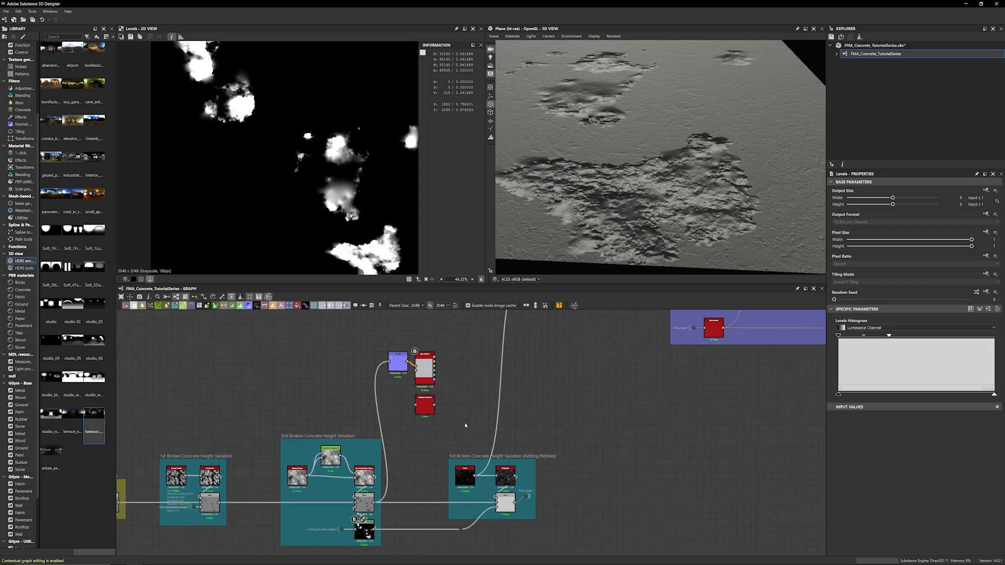
drag(462, 422, 561, 368)
Preview the Dirt 2 and EZ Splatter nodes in the 3rd Broken Concrete Height Variation [Adding Pebbles] frame
scroll(562, 453, up, 3)
middle_drag(562, 453, 630, 428)
scroll(539, 401, up, 1)
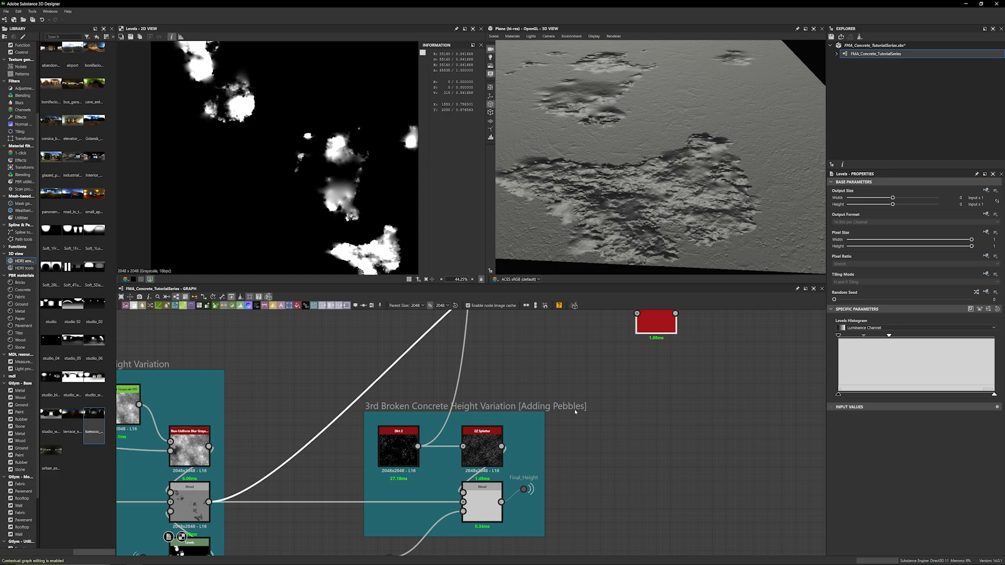
middle_drag(548, 470, 509, 467)
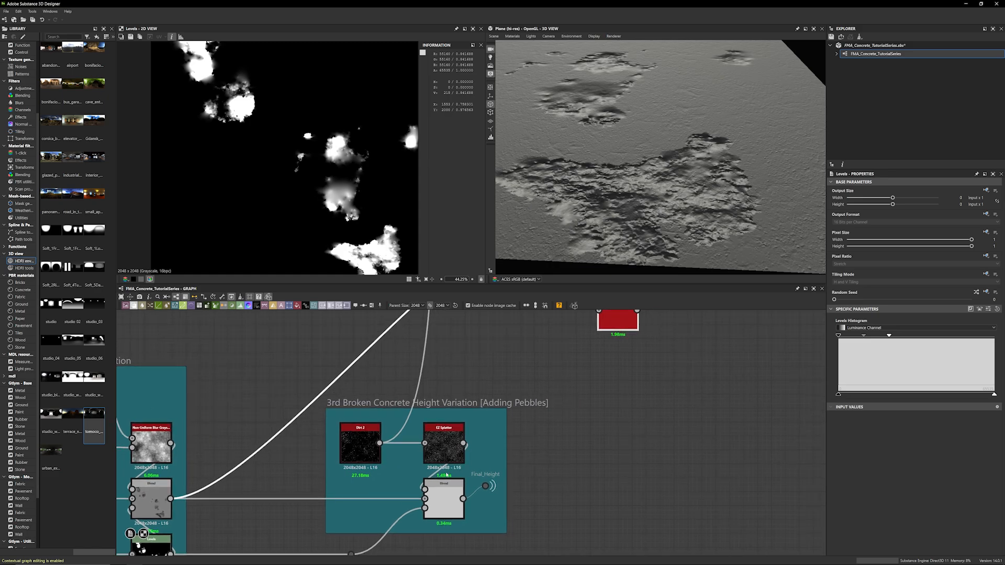
double_click(375, 458)
scroll(301, 184, up, 3)
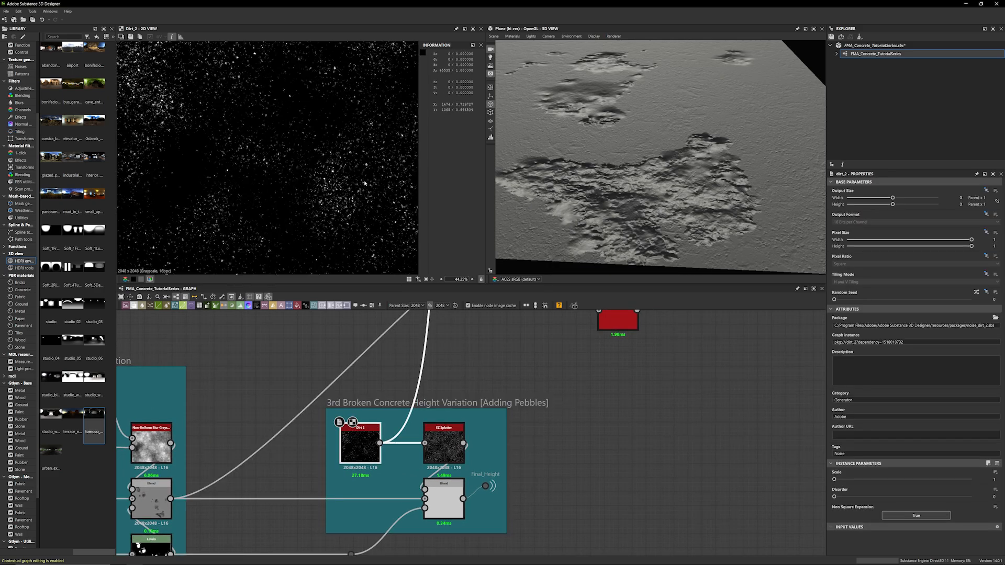
double_click(444, 448)
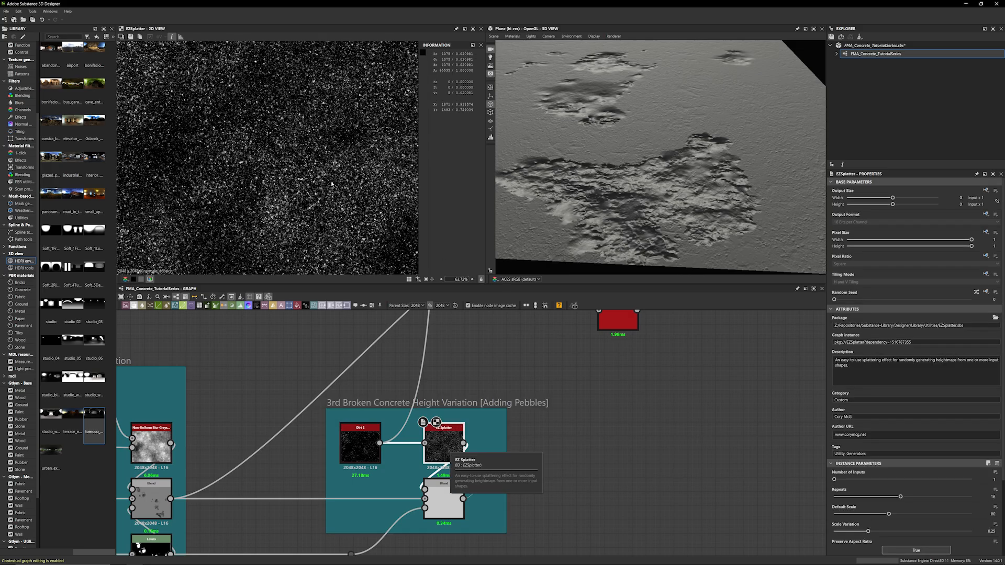
Preview the 3rd variation's Blend node up close, along with the 2nd variation's Levels node that masks it
scroll(238, 131, down, 5)
scroll(492, 441, down, 4)
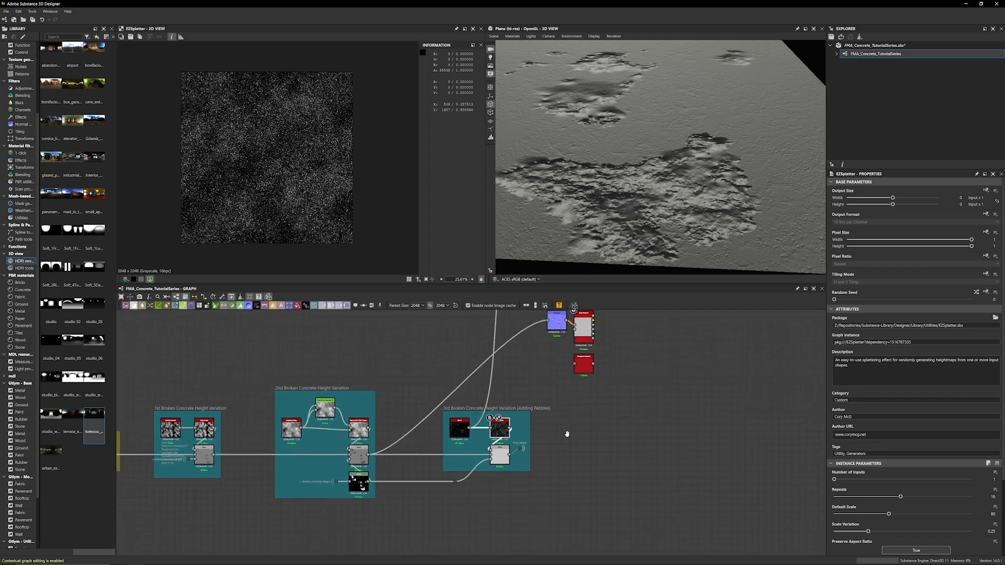
middle_drag(566, 433, 571, 457)
scroll(526, 477, up, 1)
double_click(505, 478)
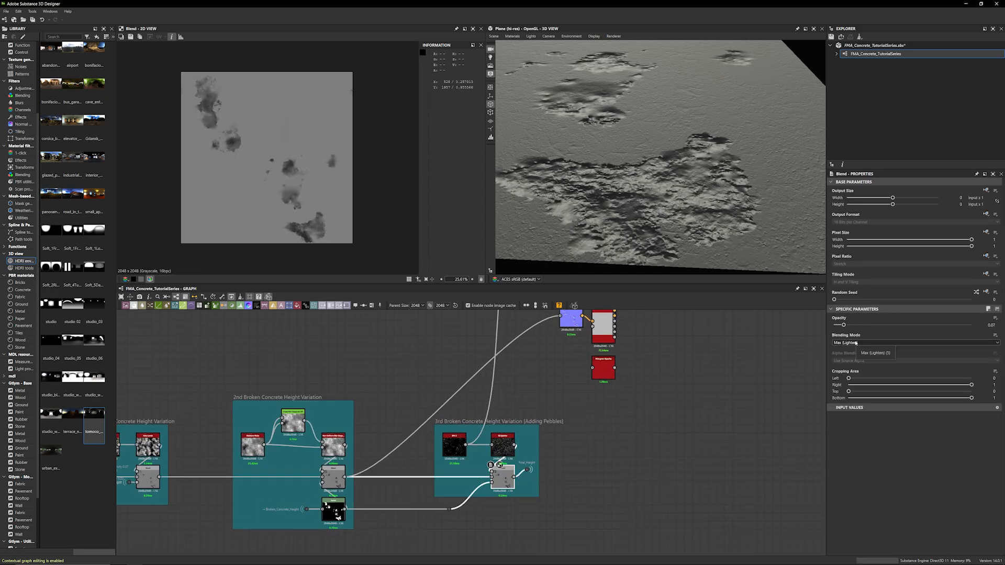
scroll(311, 238, up, 5)
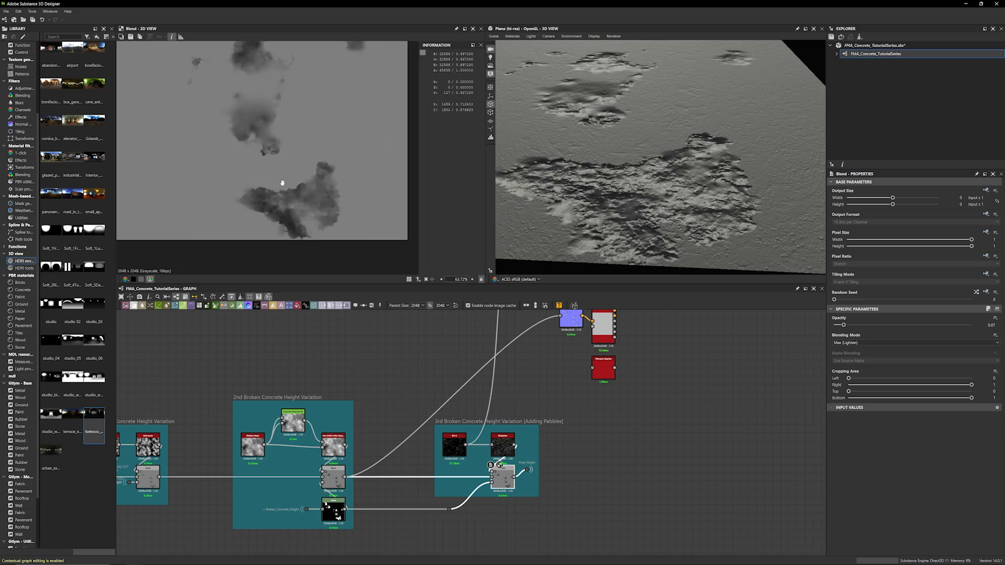
scroll(320, 211, up, 5)
click(332, 509)
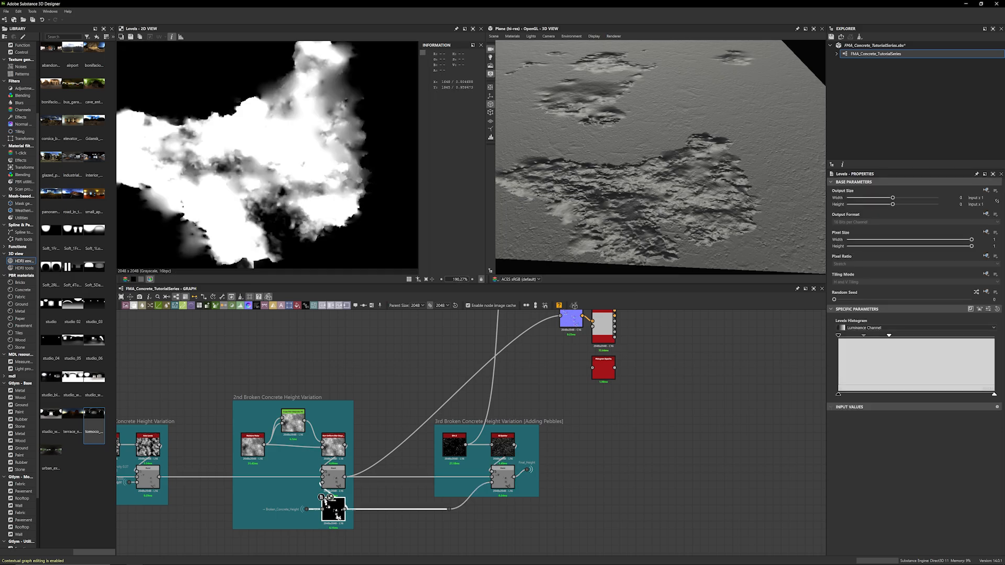
Feed the 3rd variation's Blend output into the Normal node, comparing its surface in 3D with the 2nd variation's Blend
middle_drag(462, 353, 407, 421)
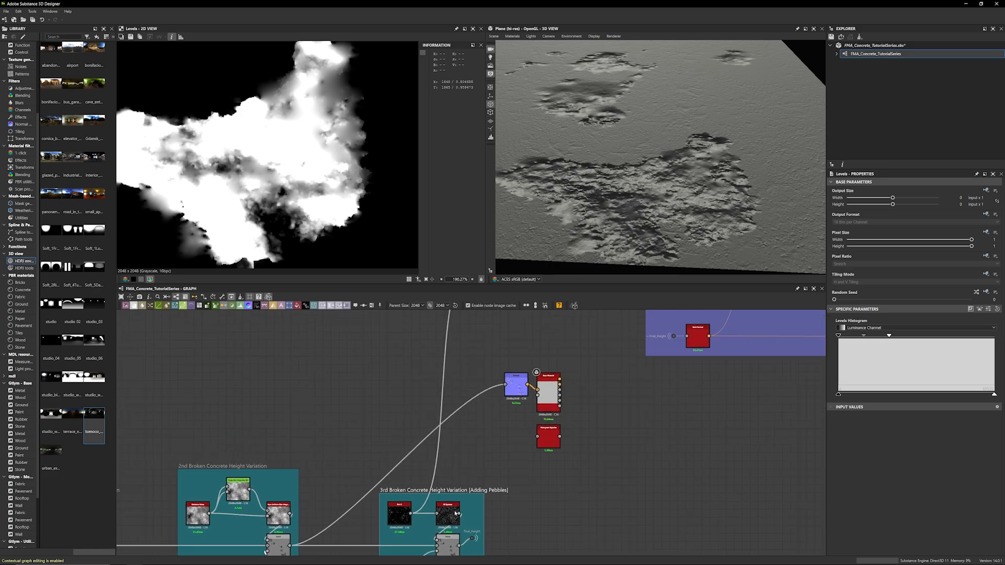
drag(508, 382, 506, 384)
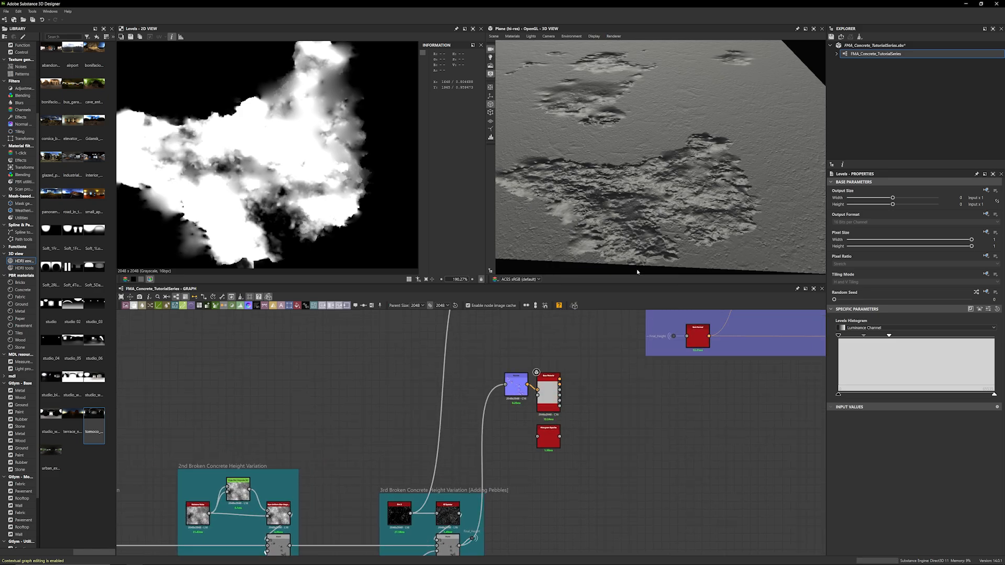
scroll(695, 222, up, 4)
middle_drag(695, 222, 677, 206)
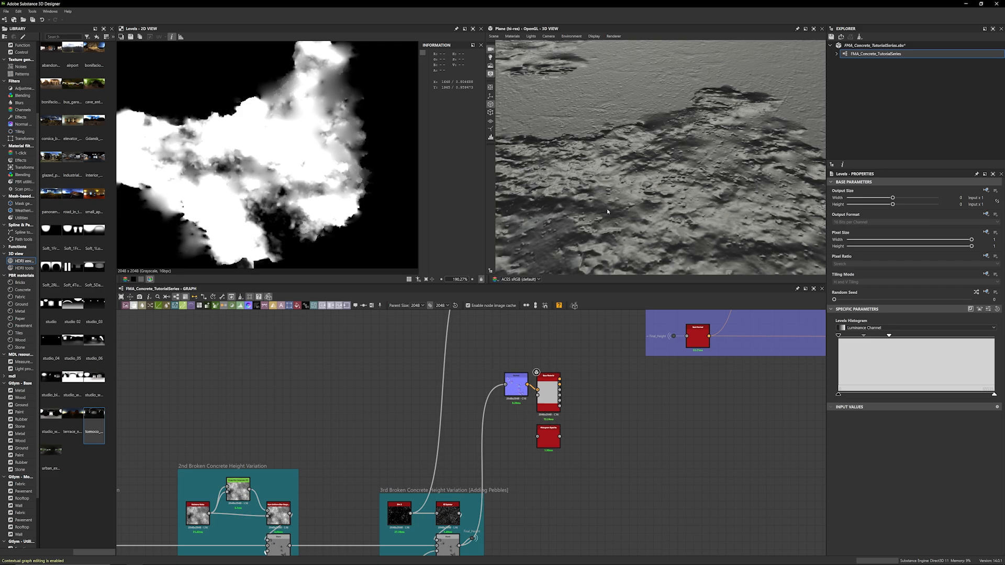
drag(290, 545, 505, 385)
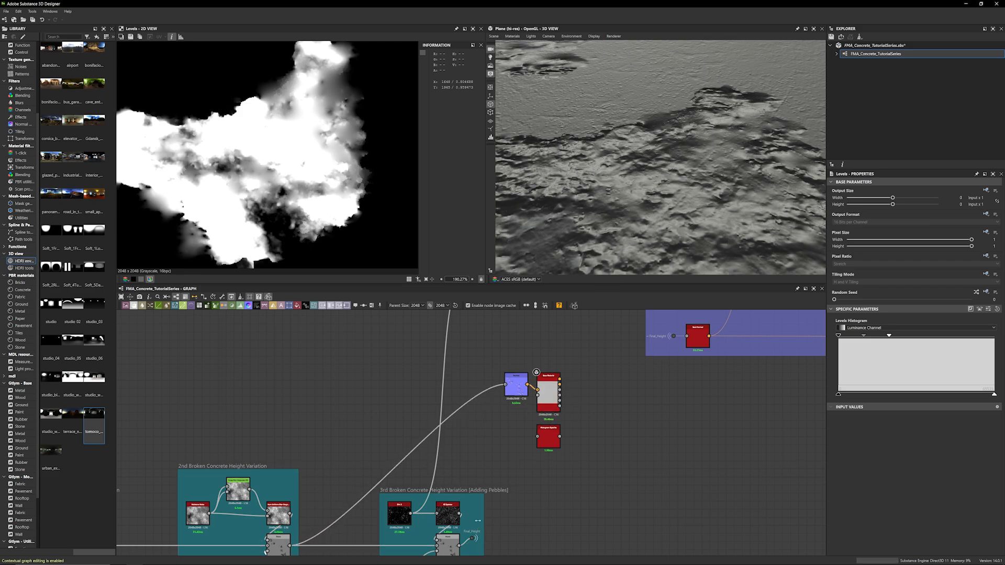
drag(459, 546, 502, 387)
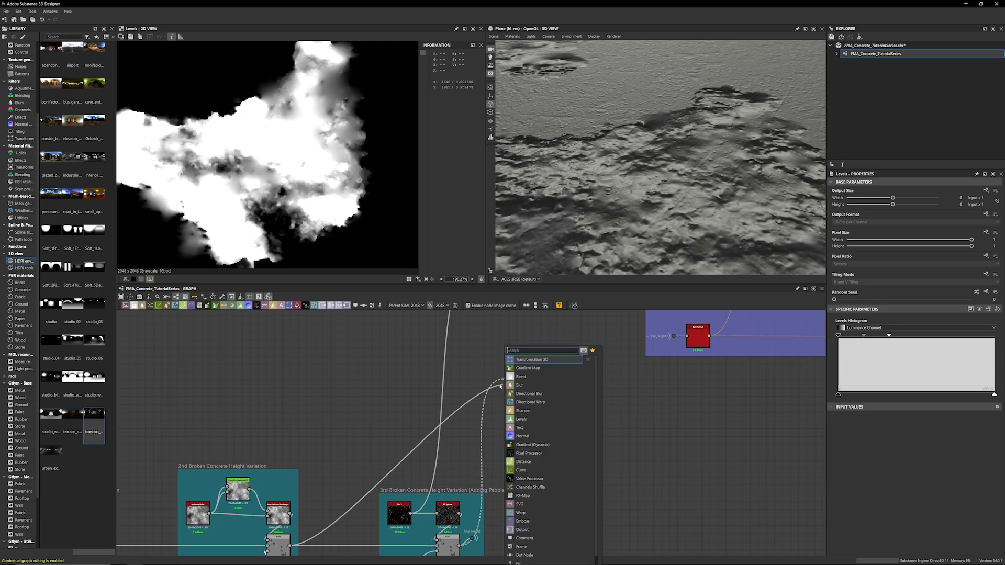
key(Escape)
drag(459, 546, 504, 386)
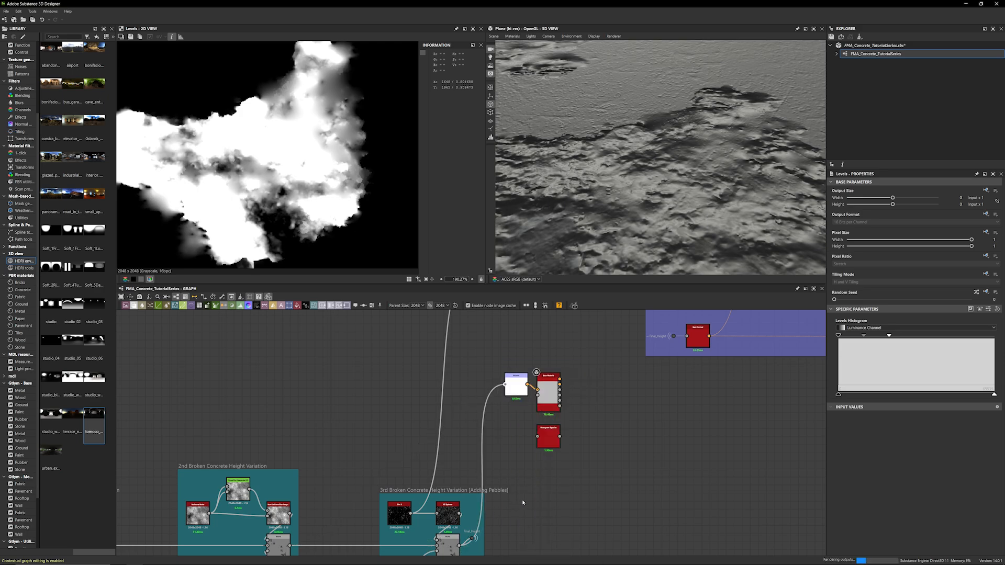
Delete the temporary Normal node and its material preview nodes above the 3rd Broken Concrete Height Variation frame
scroll(555, 383, down, 3)
middle_drag(548, 383, 439, 477)
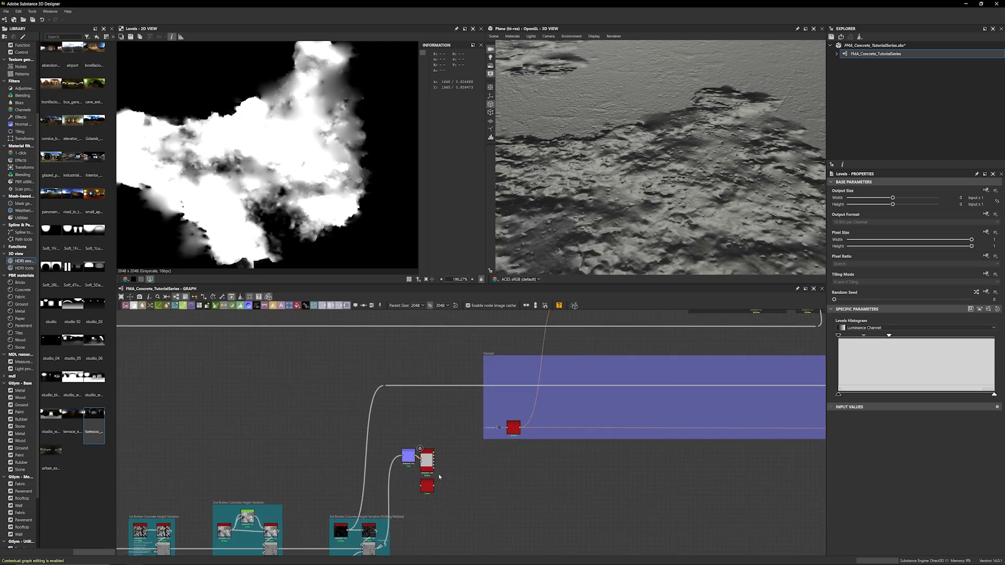
scroll(451, 454, down, 4)
middle_drag(493, 460, 451, 447)
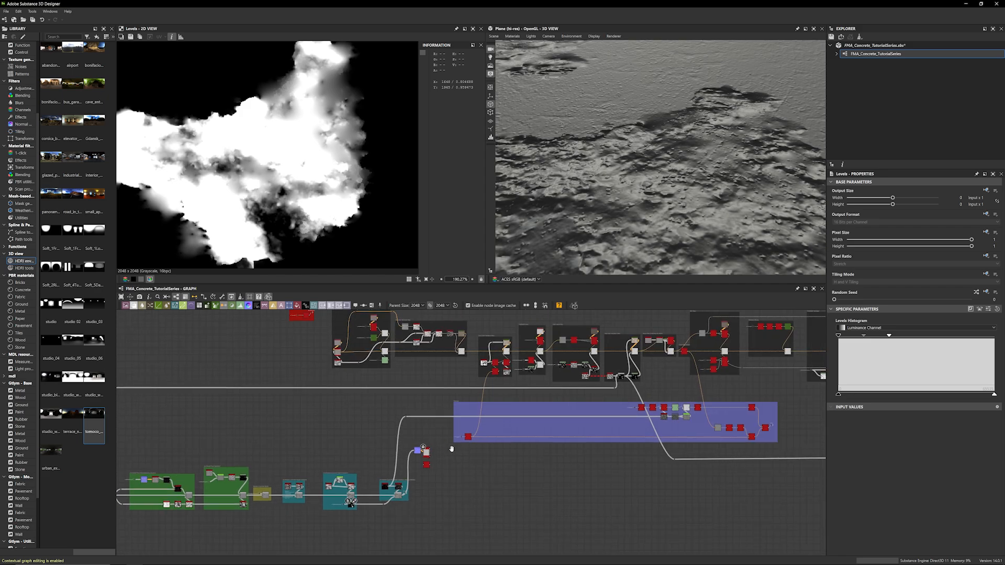
scroll(409, 474, up, 3)
scroll(383, 494, up, 3)
middle_drag(363, 507, 428, 461)
scroll(430, 445, up, 2)
middle_drag(475, 397, 460, 504)
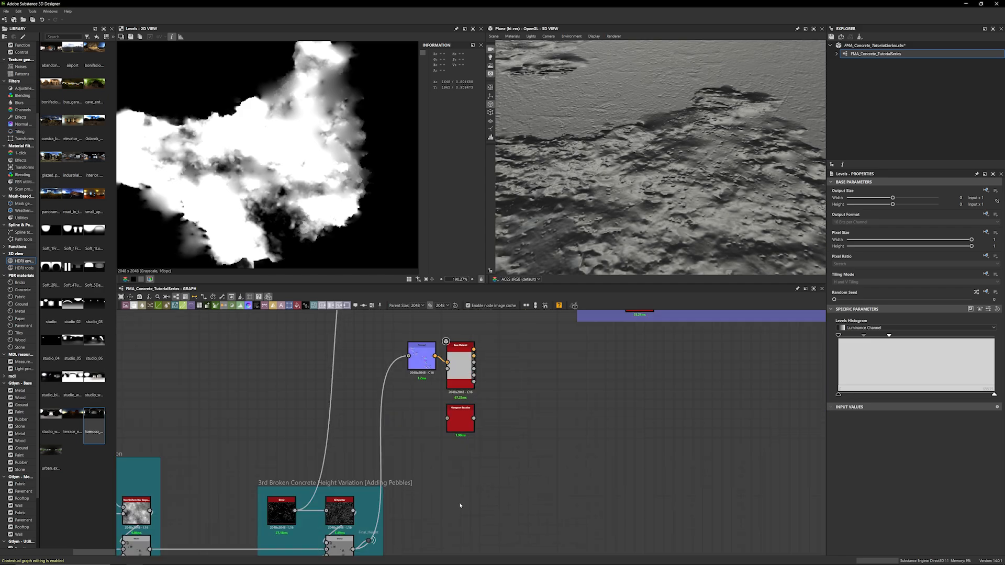
drag(478, 462, 408, 353)
key(Delete)
Show the final Base Material node's outputs in the 3D view and inspect the full concrete surface
scroll(467, 442, down, 5)
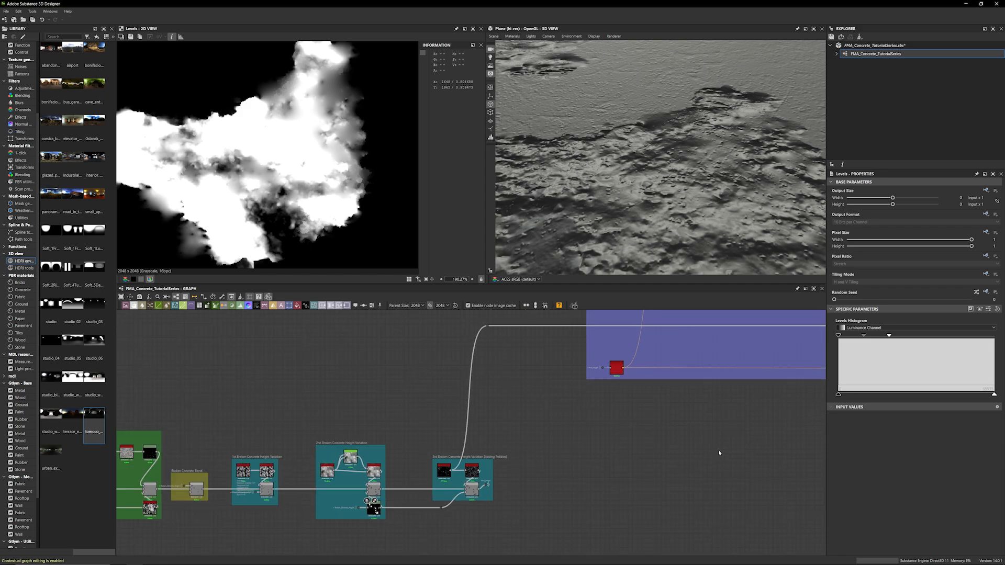
middle_drag(652, 465, 353, 438)
middle_drag(696, 424, 325, 431)
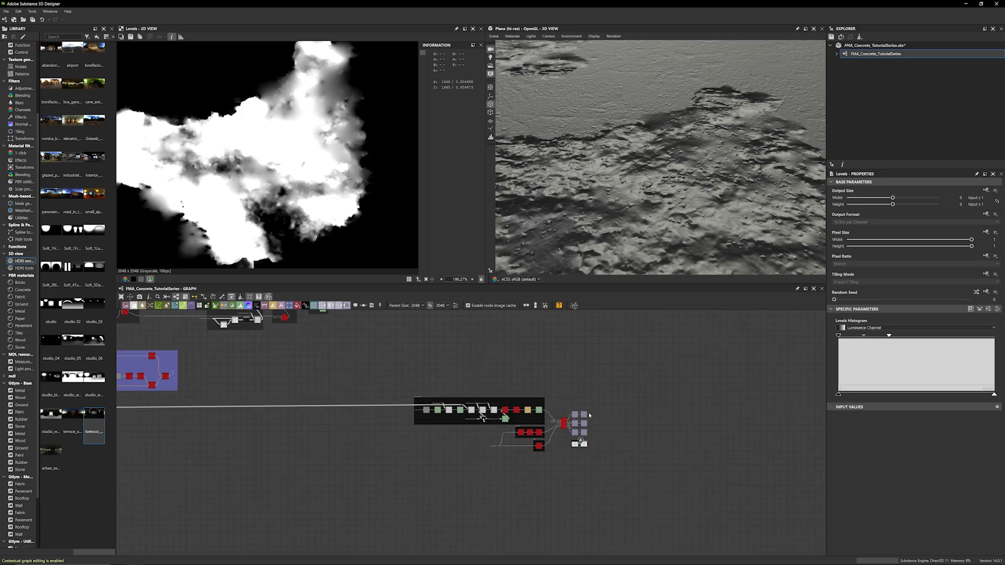
right_click(564, 425)
click(592, 275)
middle_drag(310, 458, 549, 463)
middle_drag(335, 443, 681, 453)
middle_drag(252, 449, 540, 434)
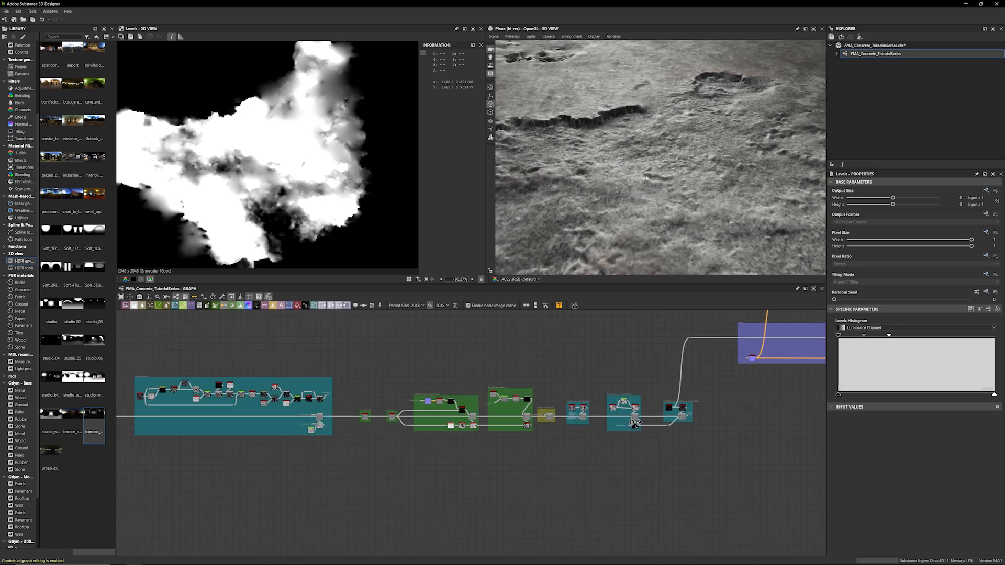
drag(646, 178, 677, 192)
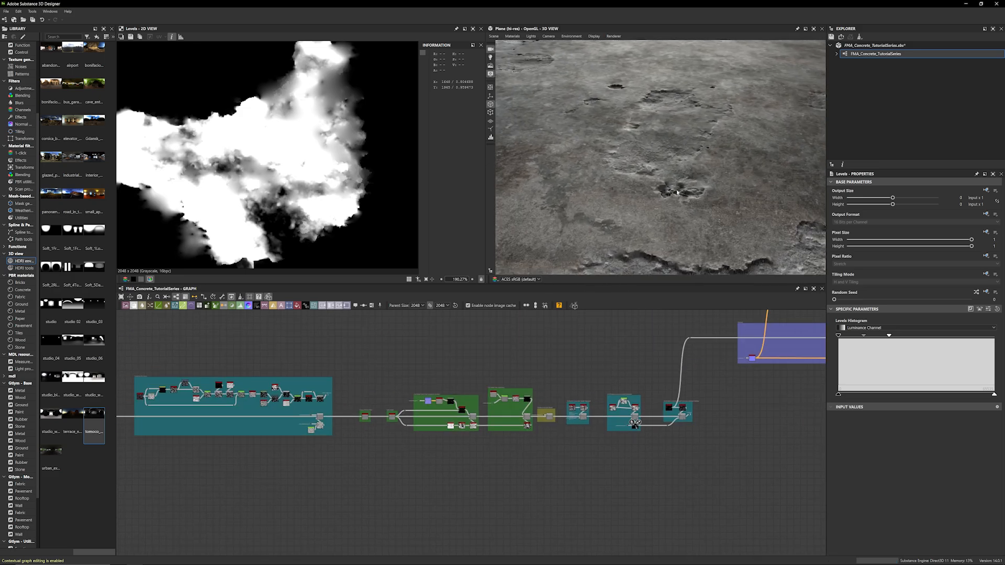
Reveal the connections of the Final_Height portal in the 3rd variation frame and preview the Blend node feeding it
middle_drag(669, 442, 482, 446)
scroll(497, 435, up, 10)
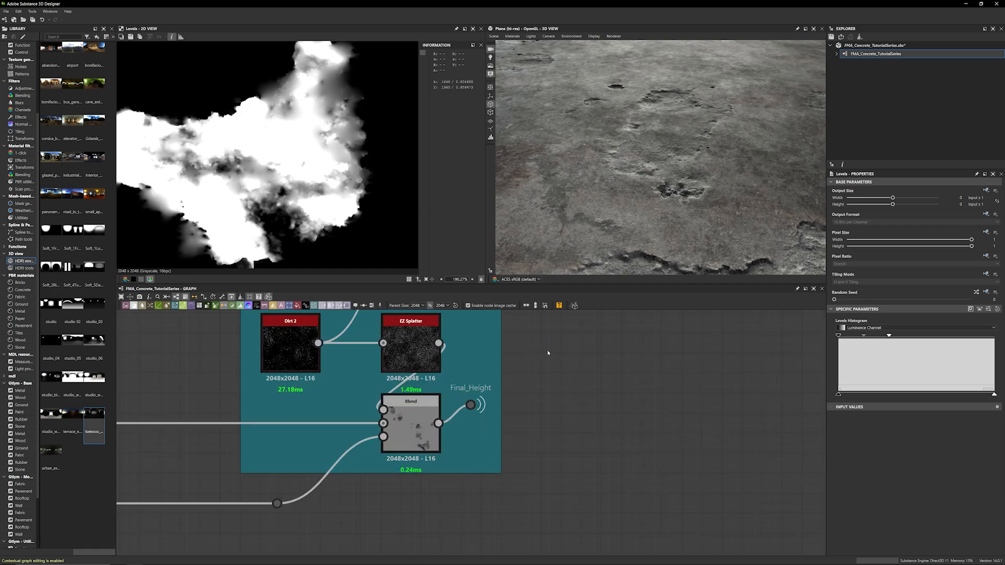
click(470, 404)
scroll(520, 480, down, 5)
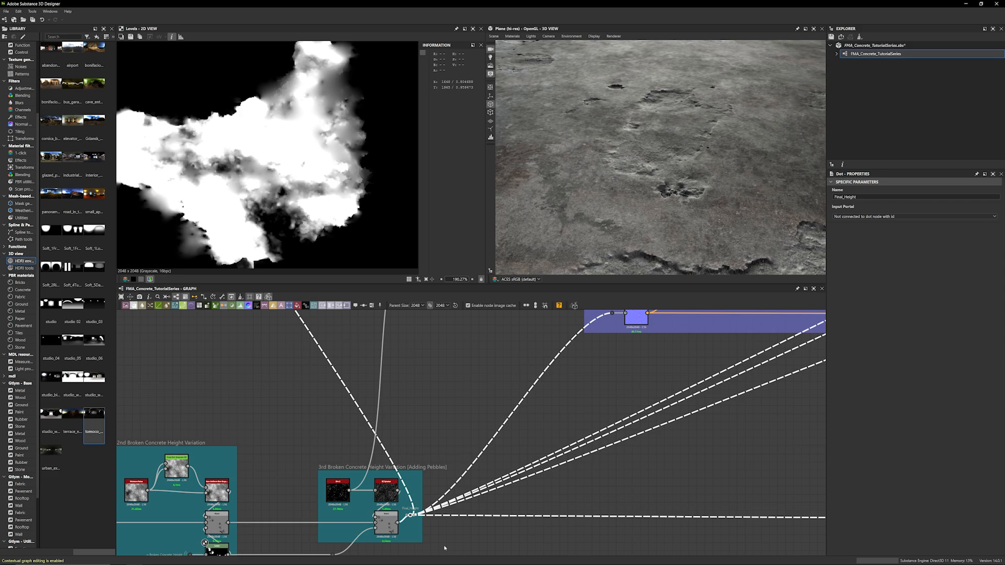
double_click(386, 522)
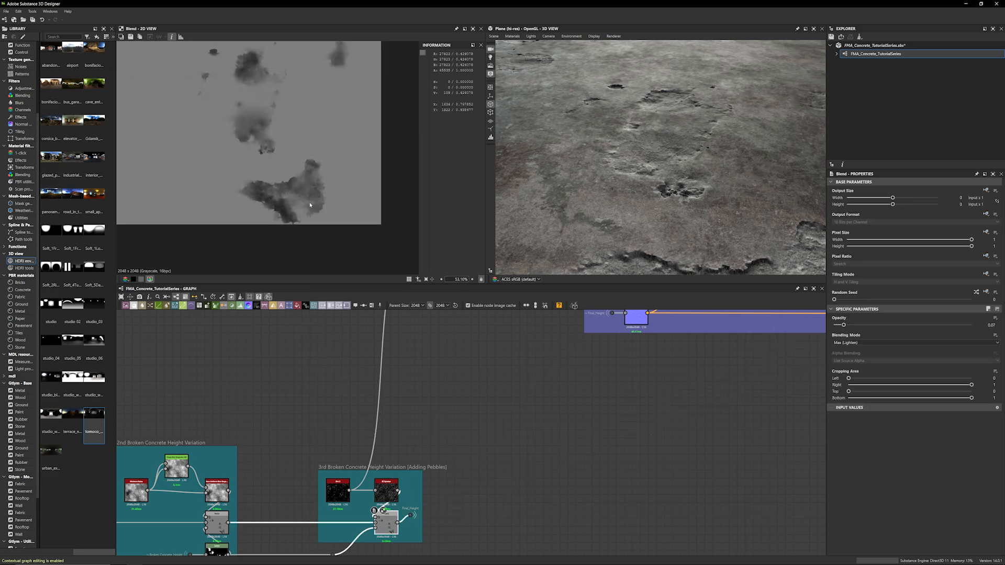
scroll(310, 205, down, 2)
Locate the Height and AO frames before the Base Material node and select the Final_Height portal feeding them
scroll(568, 414, down, 5)
middle_drag(568, 414, 400, 414)
middle_drag(615, 435, 163, 468)
middle_drag(459, 451, 159, 460)
middle_drag(649, 453, 419, 428)
scroll(446, 448, up, 4)
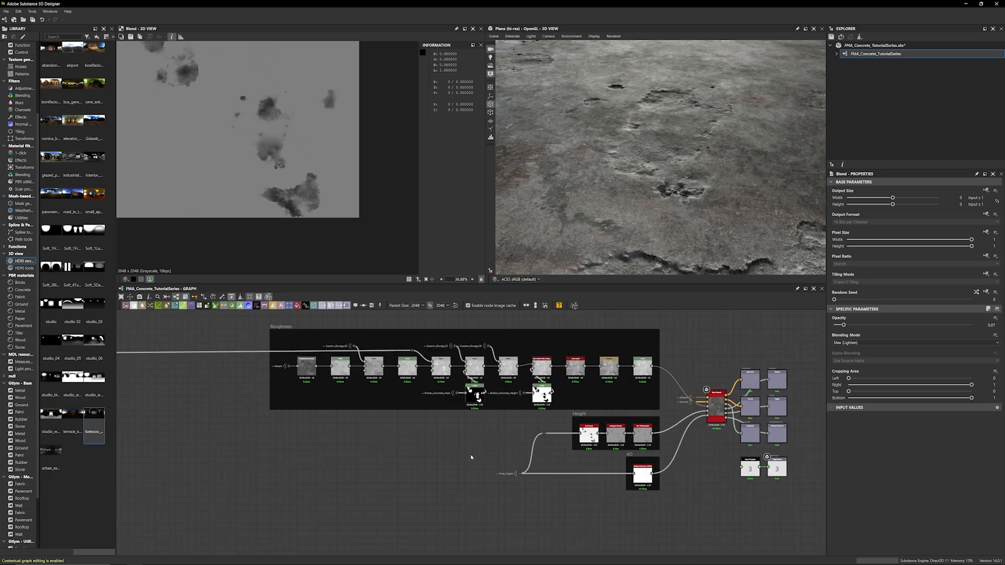
scroll(470, 457, up, 3)
middle_drag(471, 457, 209, 463)
scroll(209, 463, up, 2)
middle_drag(293, 461, 294, 441)
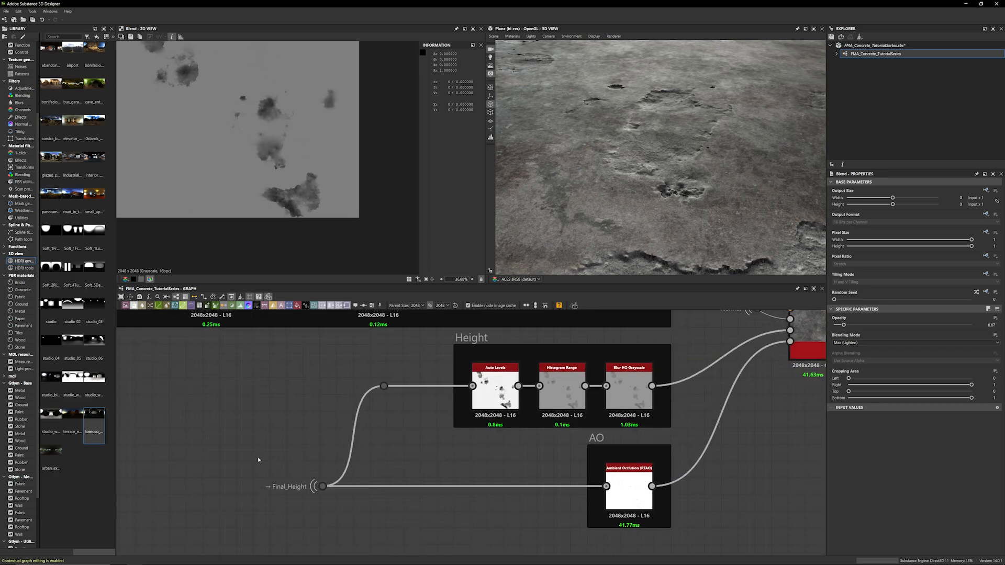
drag(258, 457, 334, 504)
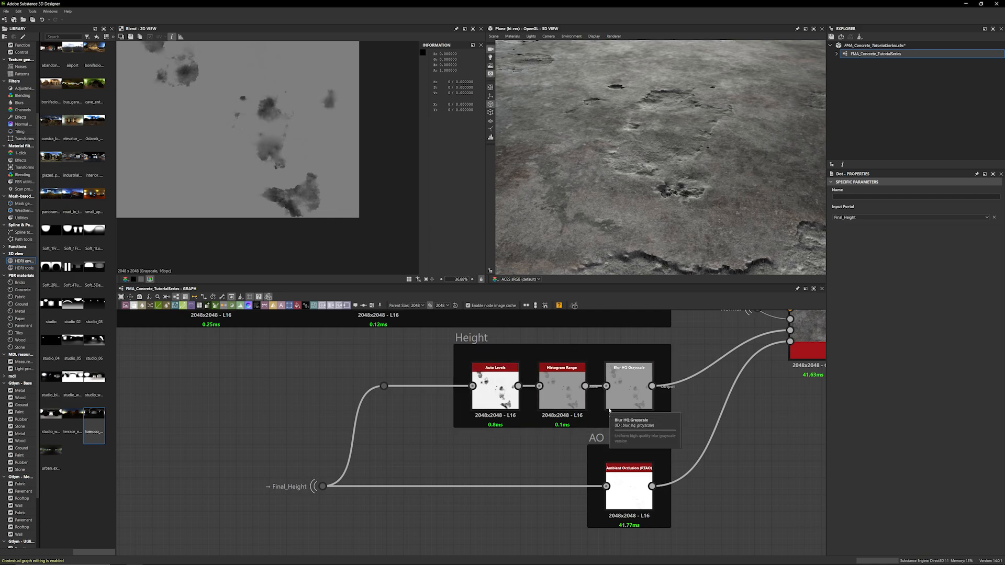
Preview the Height frame's Auto Levels, Histogram Range and Blur HQ Grayscale nodes, and check the displaced surface in 3D
double_click(517, 397)
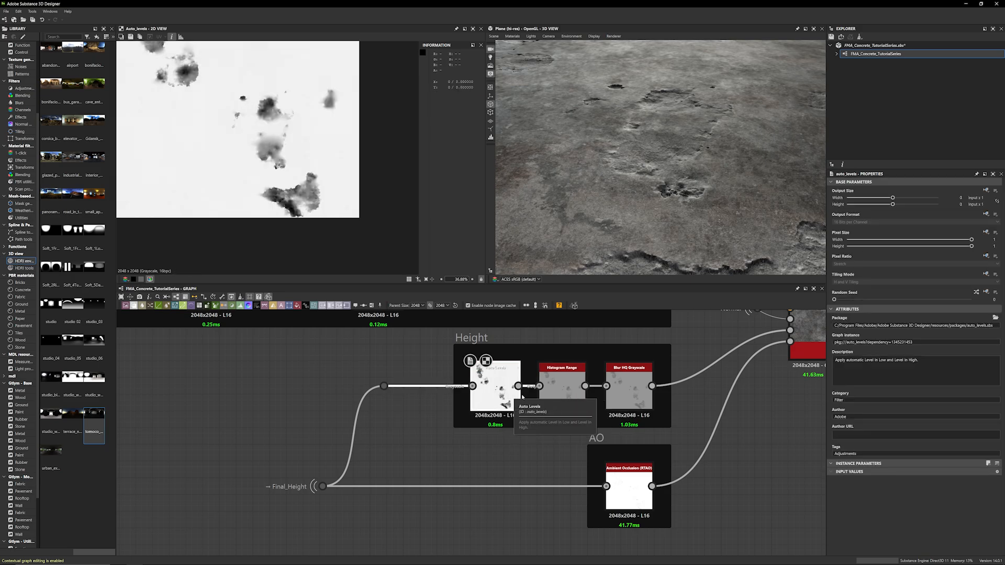
double_click(561, 390)
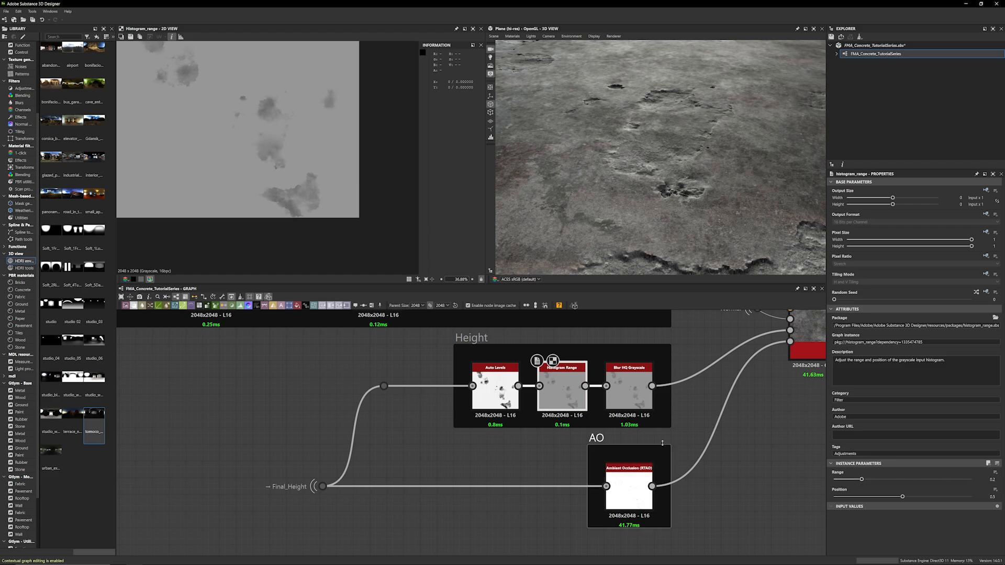
click(638, 404)
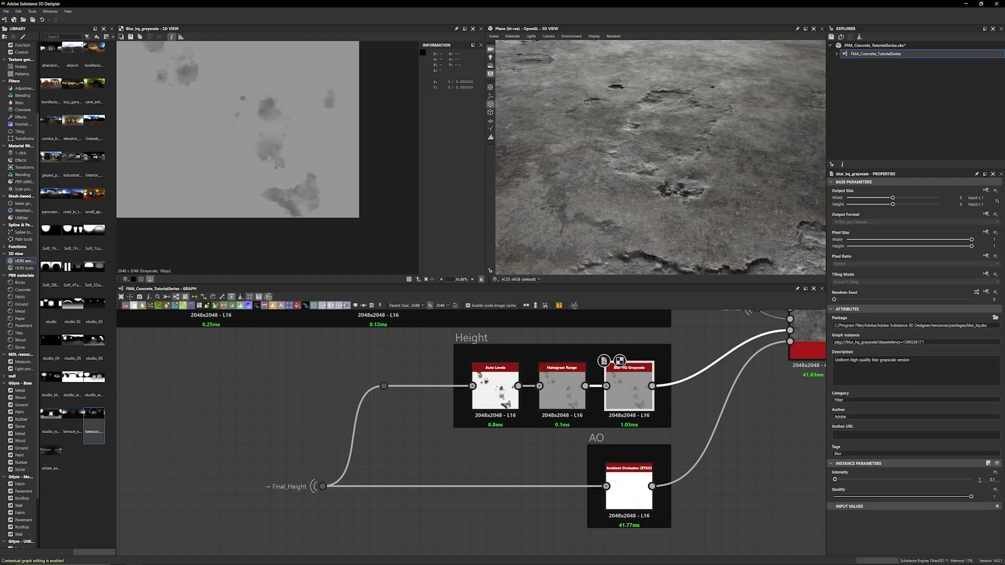
middle_drag(791, 332, 740, 364)
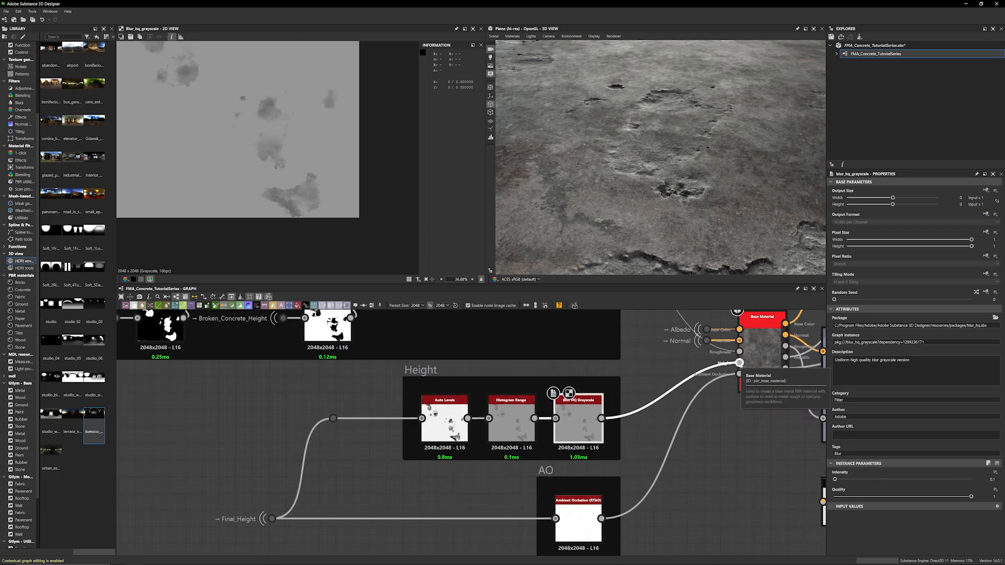
drag(657, 230, 641, 195)
drag(649, 230, 592, 216)
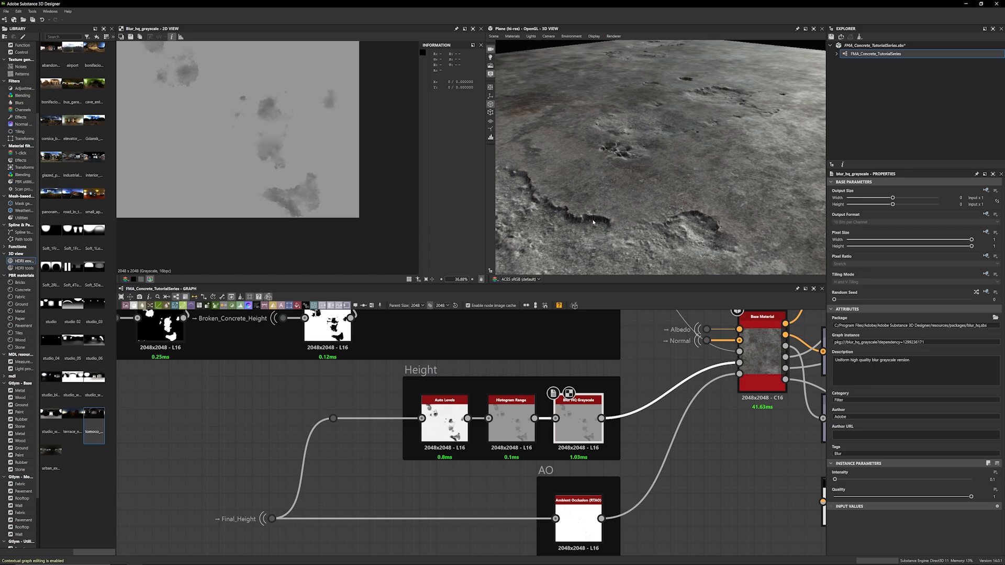
click(649, 366)
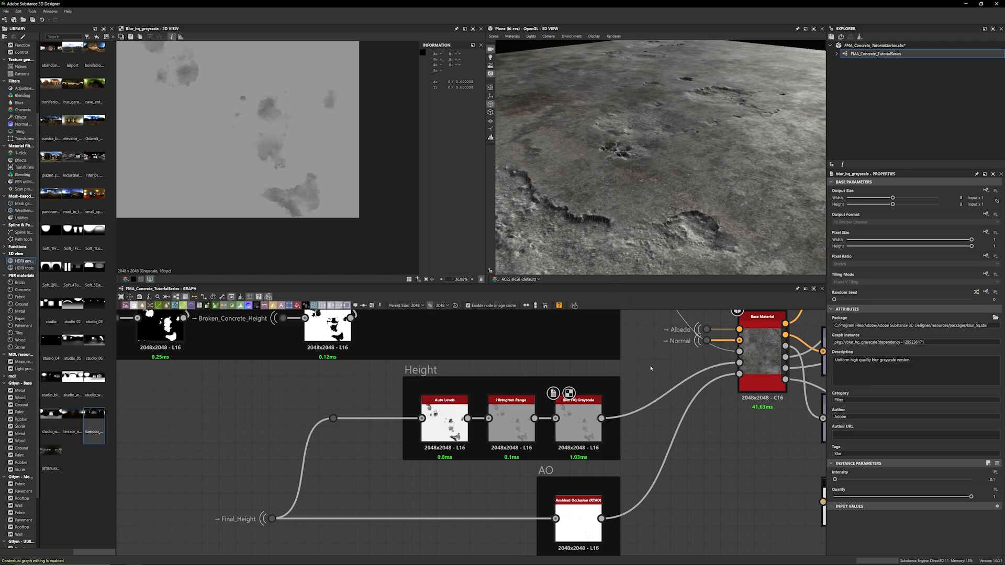
Examine the purple Normal frame beyond the 3rd variation and inspect the concrete surface in 3D from a lower angle
scroll(367, 397, down, 5)
scroll(277, 437, up, 3)
drag(256, 437, 288, 429)
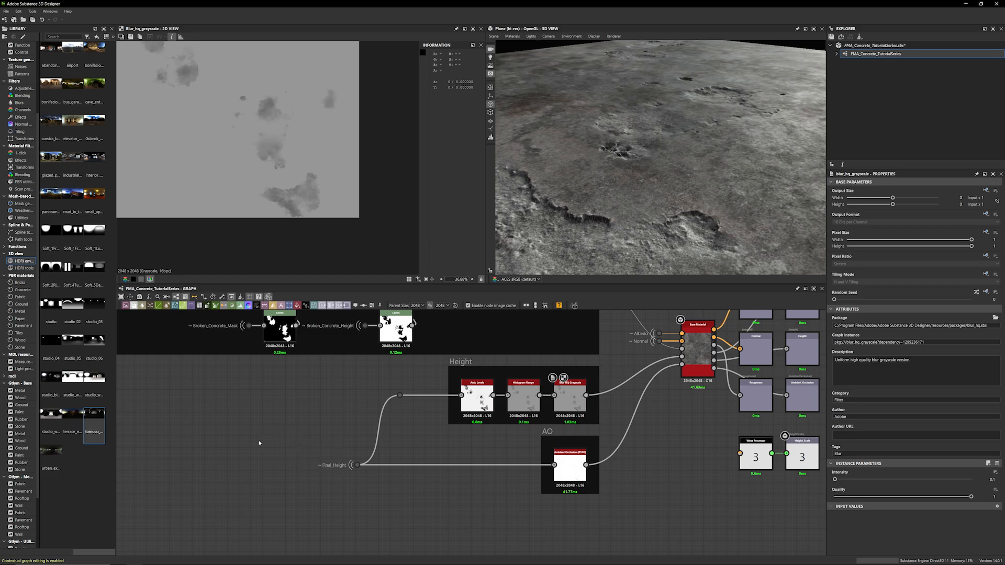
scroll(377, 447, down, 4)
middle_drag(490, 446, 691, 444)
scroll(376, 453, up, 1)
middle_drag(377, 453, 647, 412)
scroll(408, 450, down, 3)
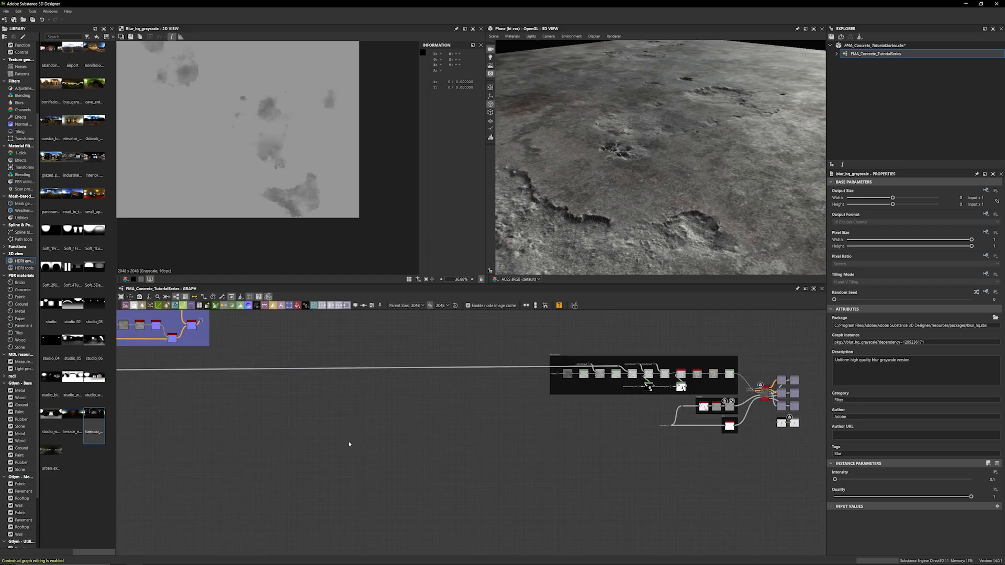
middle_drag(348, 444, 549, 491)
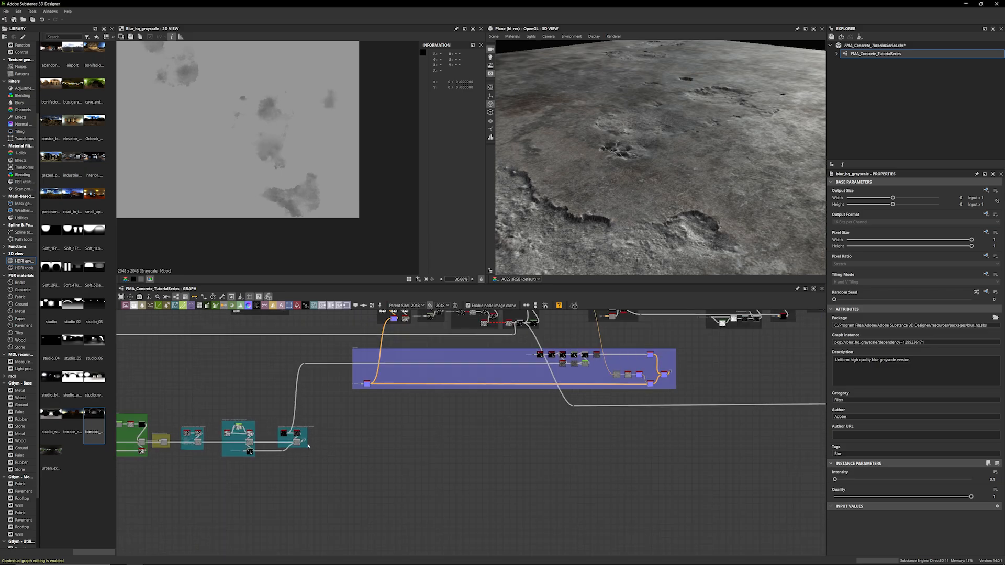
middle_drag(354, 446, 387, 473)
scroll(389, 476, up, 3)
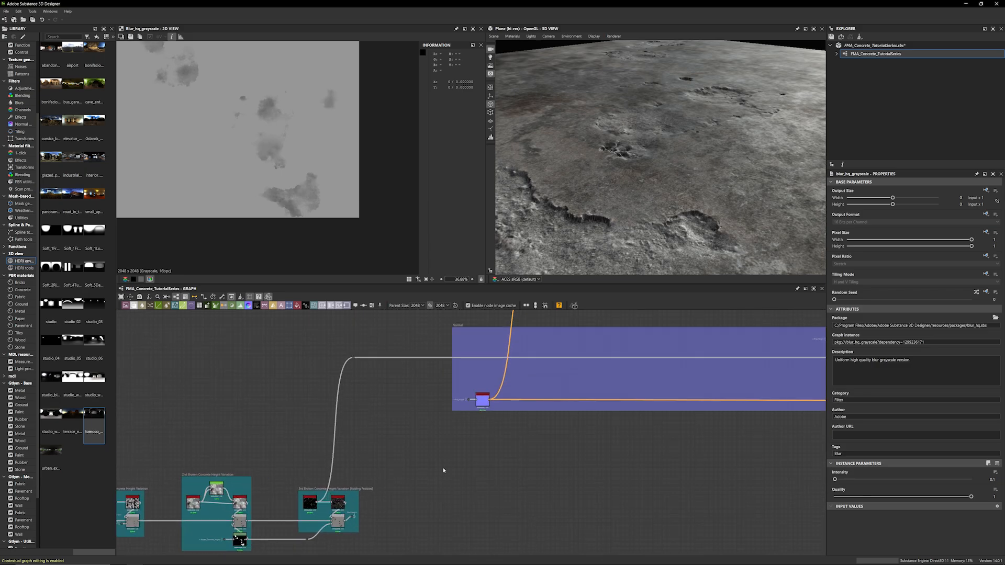
middle_drag(494, 464, 381, 469)
middle_drag(460, 471, 528, 472)
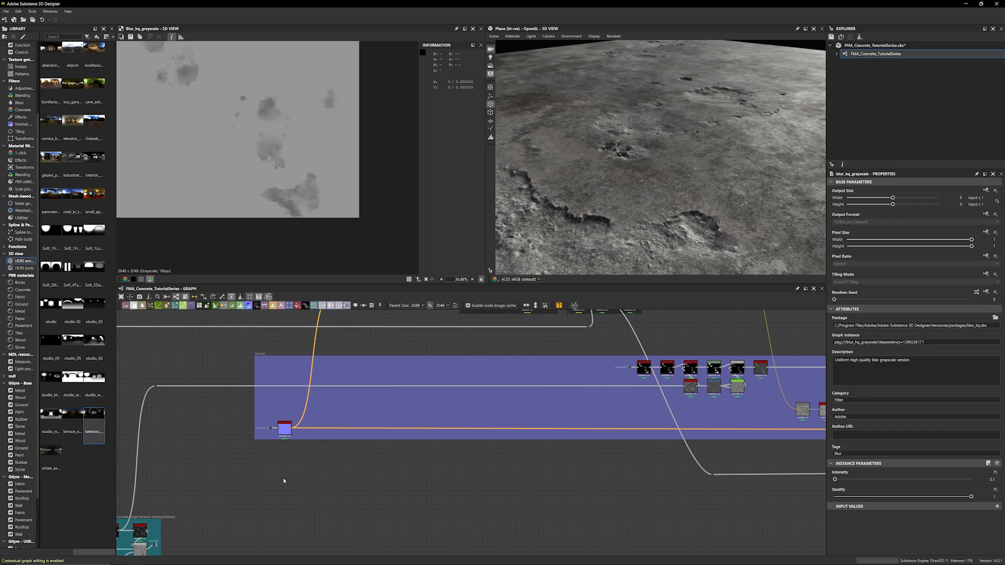
drag(659, 194, 622, 239)
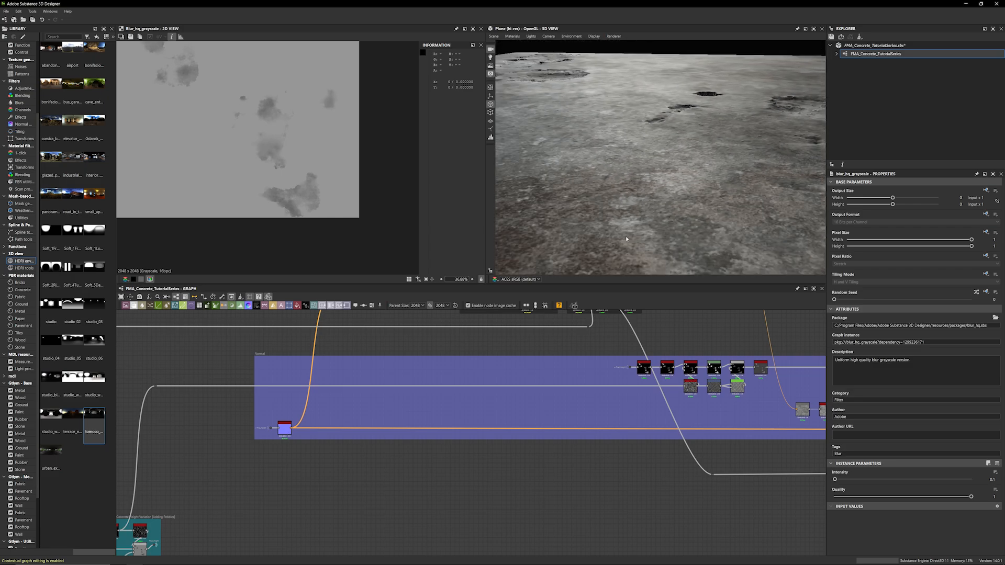
Preview the Bent Normal node fed by Final_Height at the start of the Normal frame and examine its broken-area detail
drag(662, 184, 675, 191)
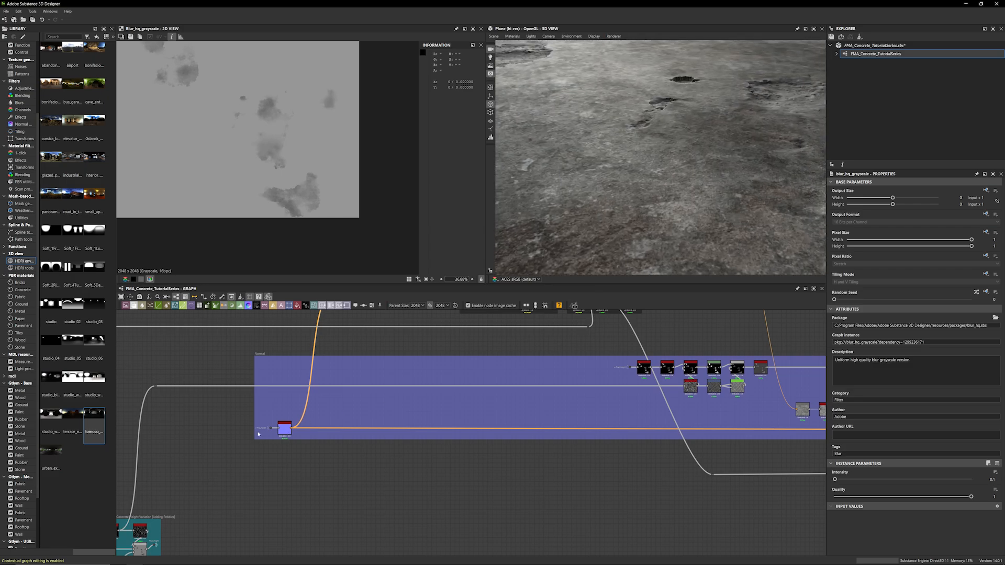
scroll(216, 458, up, 2)
scroll(265, 435, up, 3)
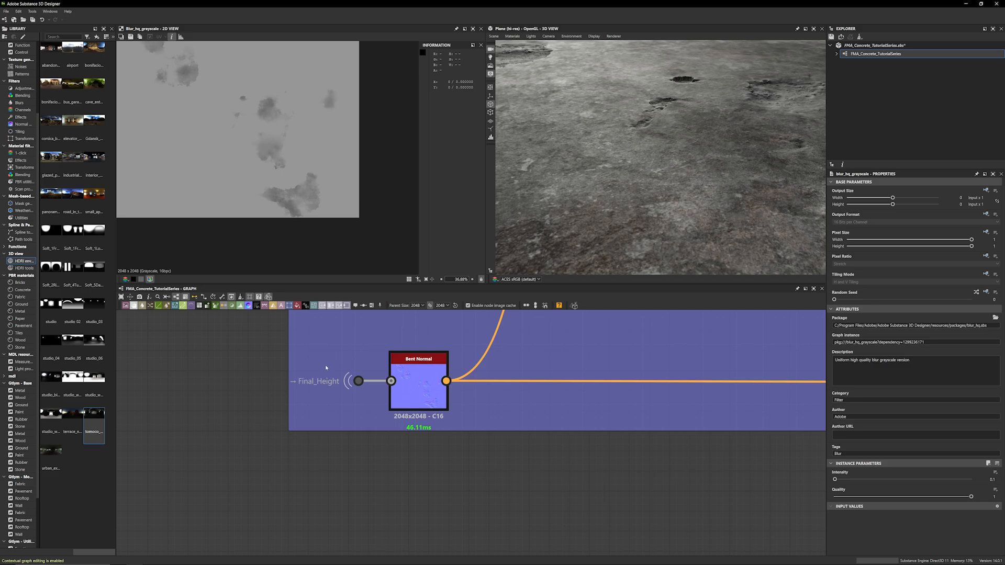
drag(322, 361, 359, 390)
click(423, 396)
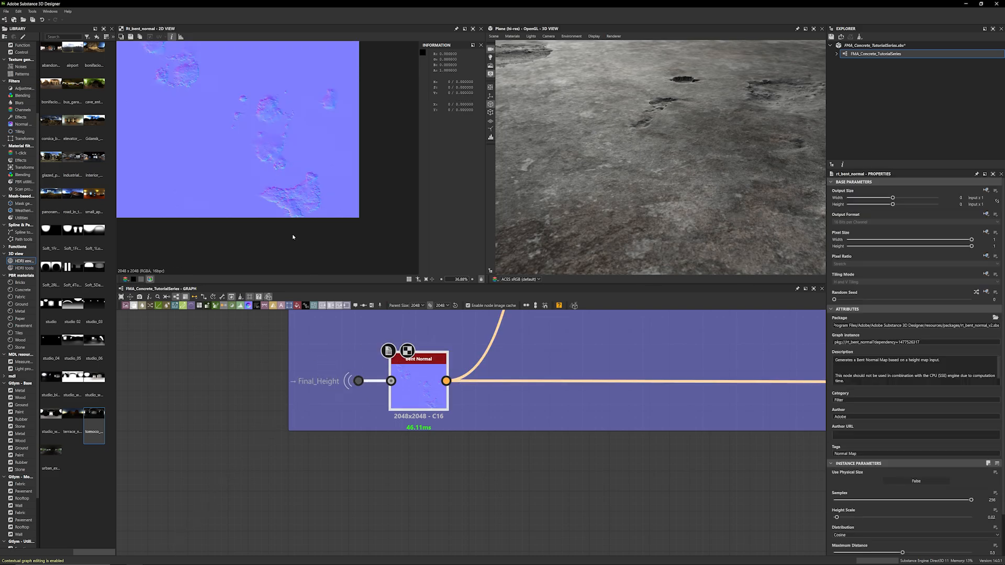
scroll(298, 225, up, 8)
scroll(308, 215, down, 2)
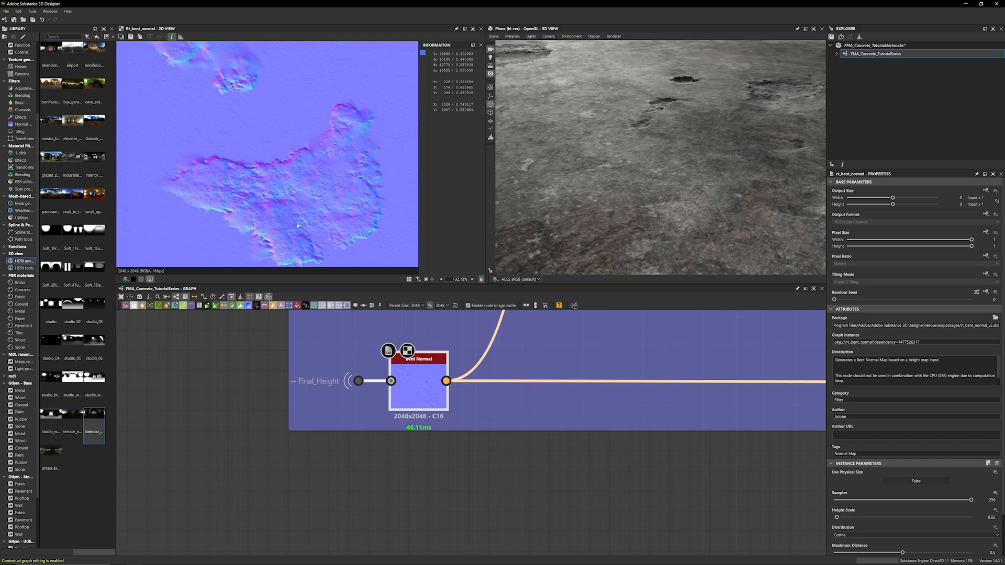
scroll(291, 193, down, 2)
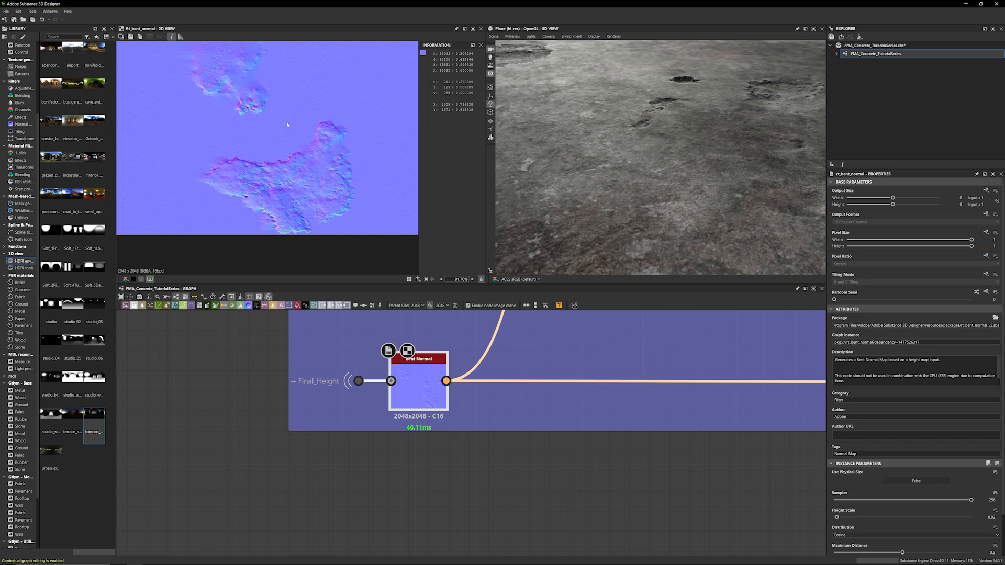
Follow the Normal frame from the Bent Normal node to the Normal Combine nodes and the Normal portal at its end
scroll(514, 460, down, 4)
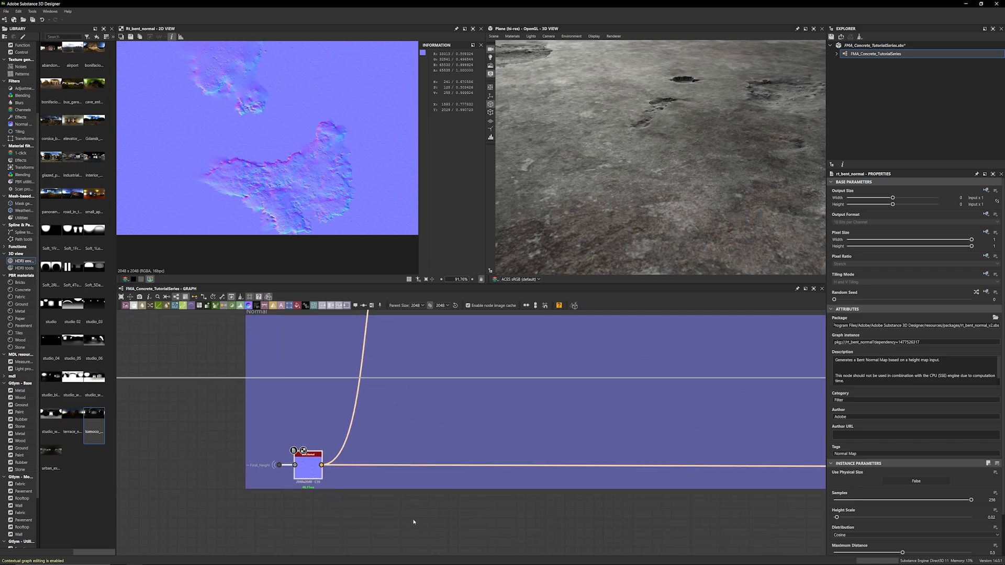
scroll(413, 522, down, 2)
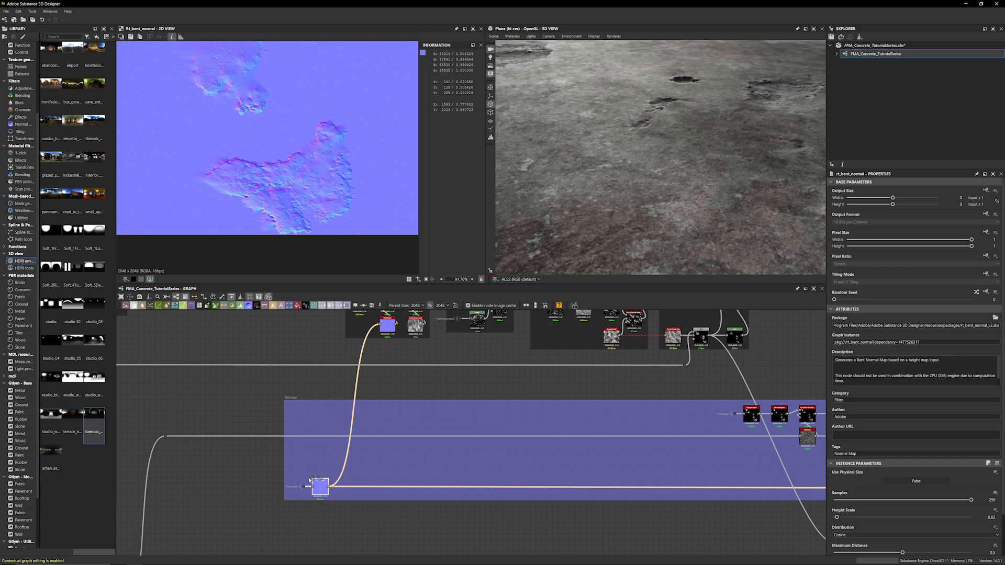
middle_drag(465, 532, 306, 496)
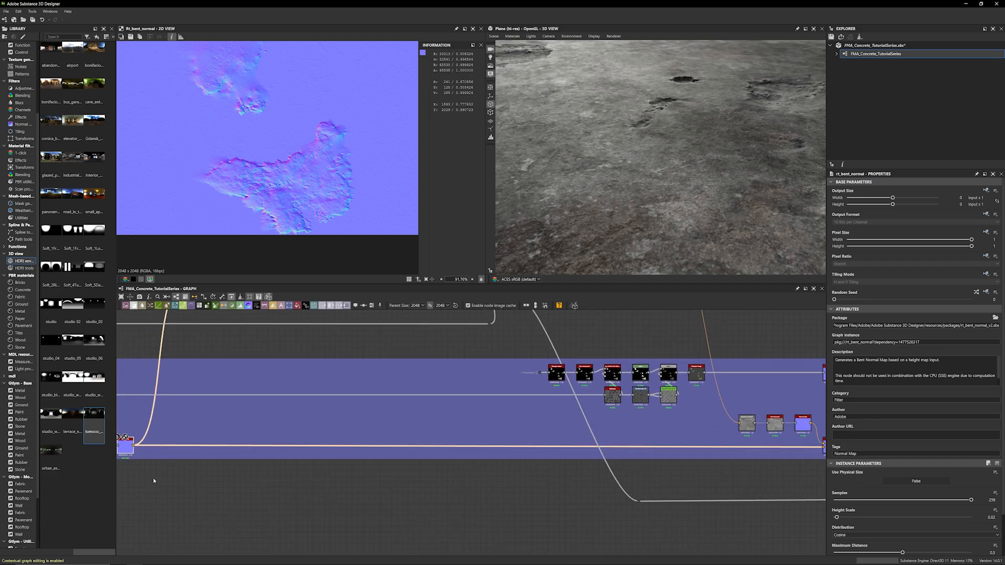
middle_drag(432, 521, 252, 538)
scroll(448, 513, up, 2)
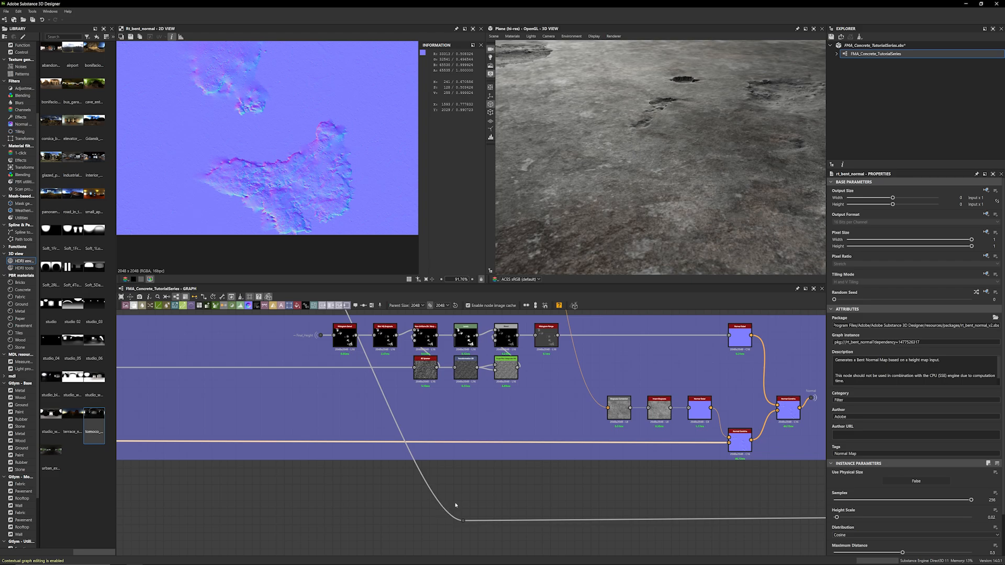
middle_drag(456, 505, 403, 520)
scroll(487, 517, up, 2)
middle_drag(487, 517, 339, 564)
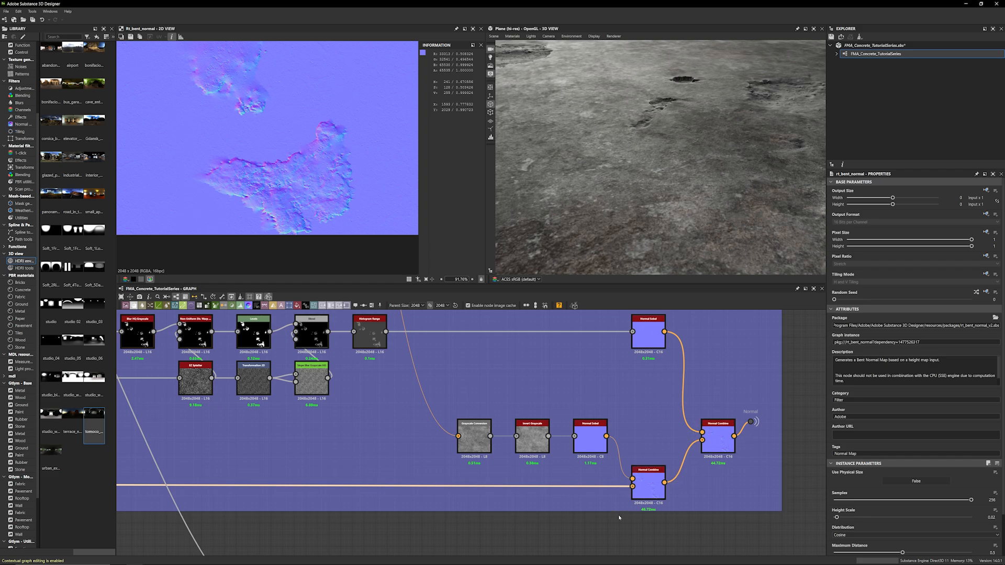
middle_drag(452, 534, 570, 508)
scroll(478, 515, down, 4)
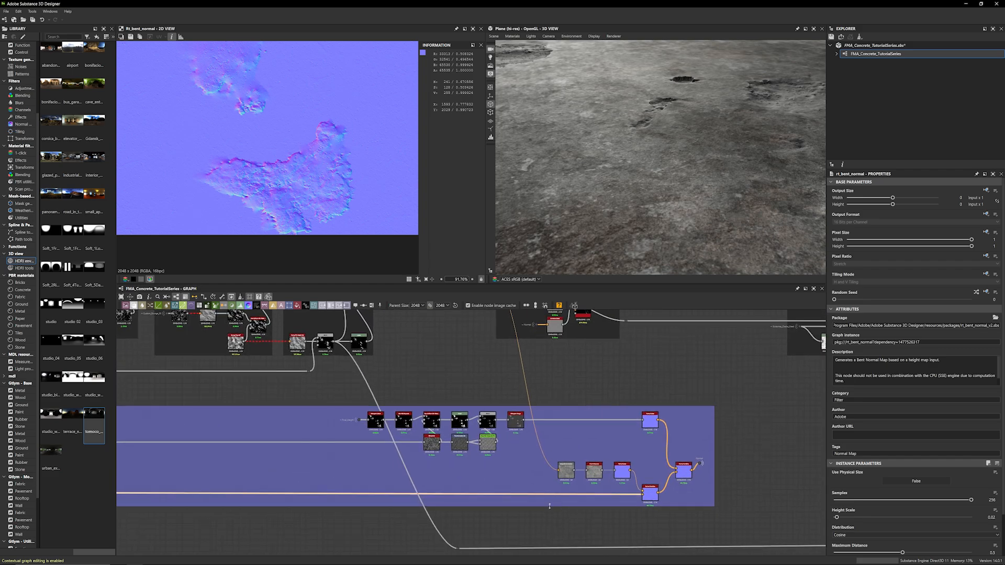
Preview the Normal frame's Histogram Select node, reveal its Final_Height portal source, and examine the mask around the broken edges
scroll(369, 420, up, 4)
double_click(381, 414)
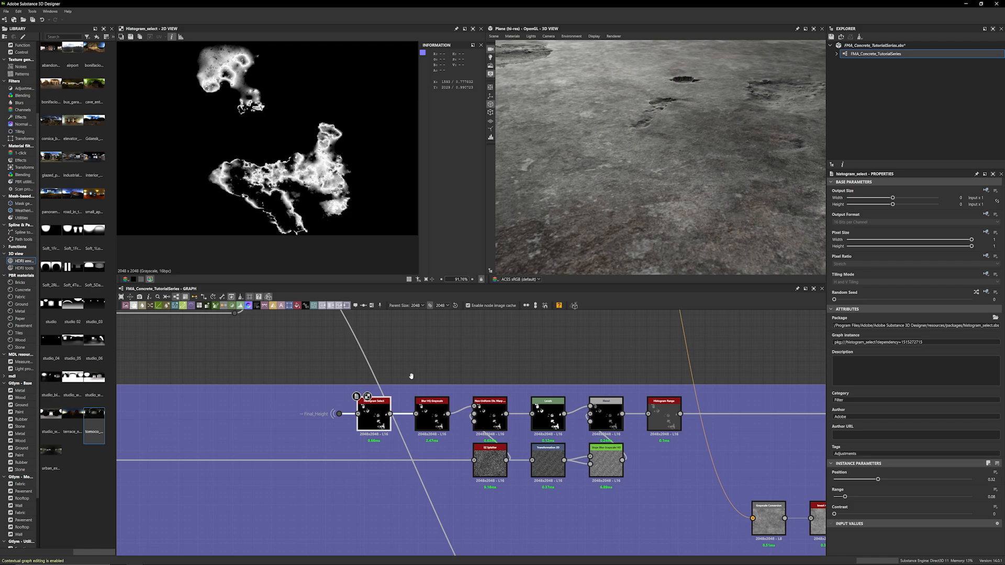
scroll(372, 419, up, 2)
click(338, 414)
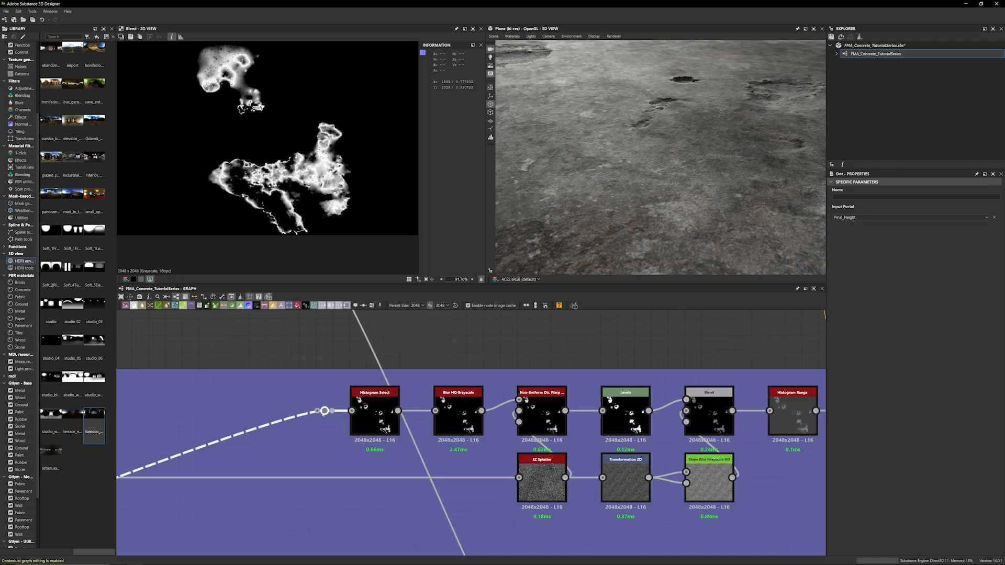
double_click(374, 413)
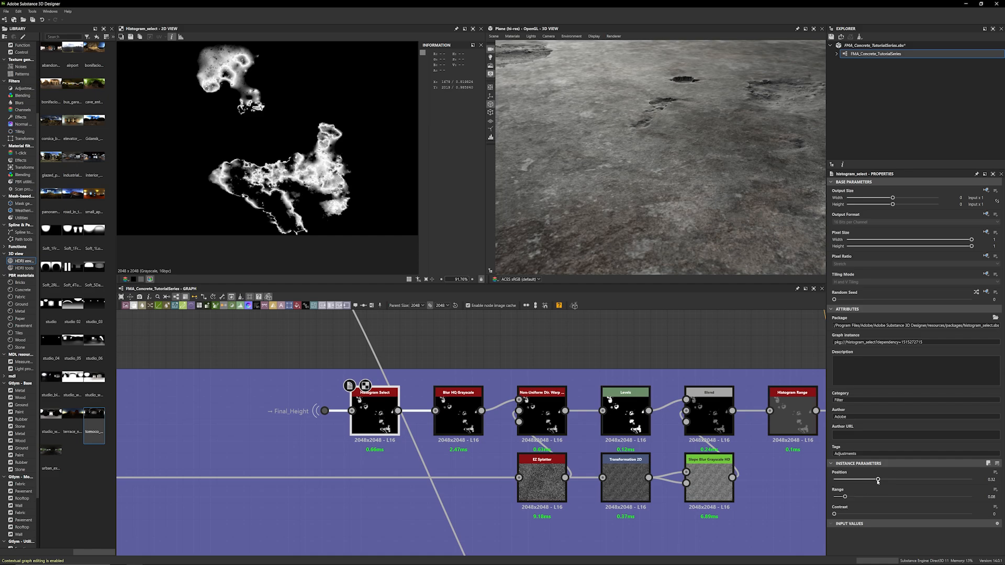
scroll(361, 180, down, 5)
middle_drag(361, 180, 313, 209)
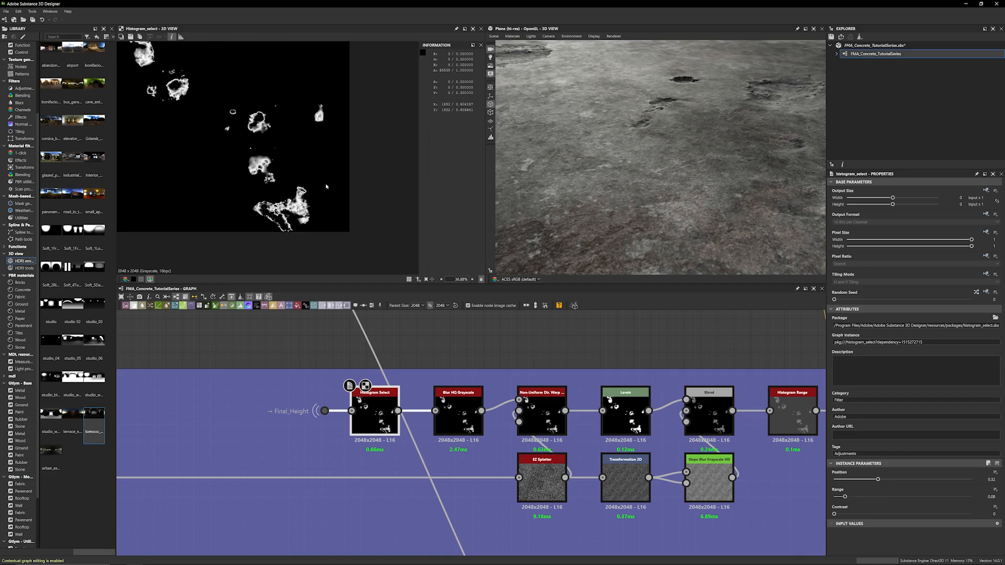
scroll(326, 186, up, 3)
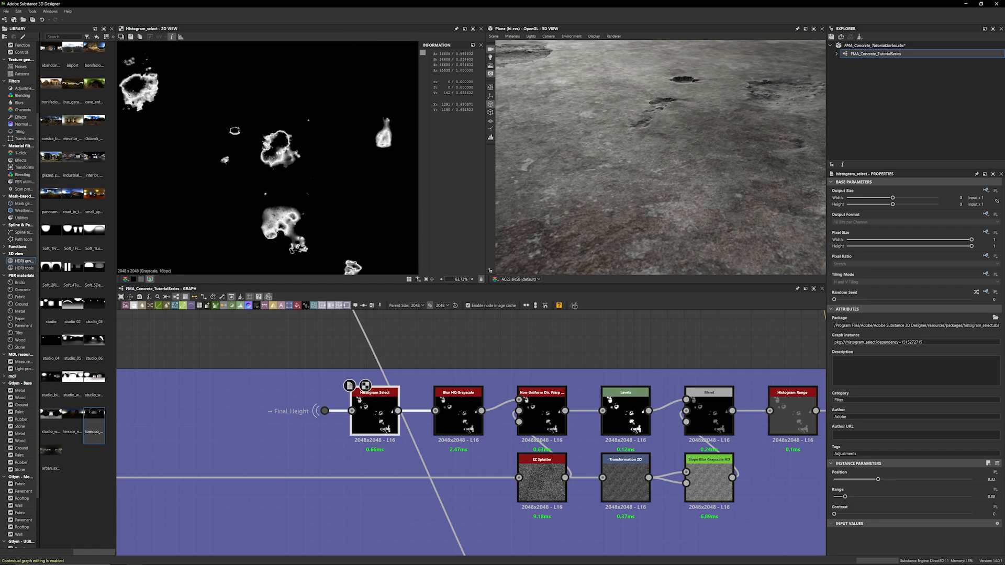
scroll(283, 154, up, 6)
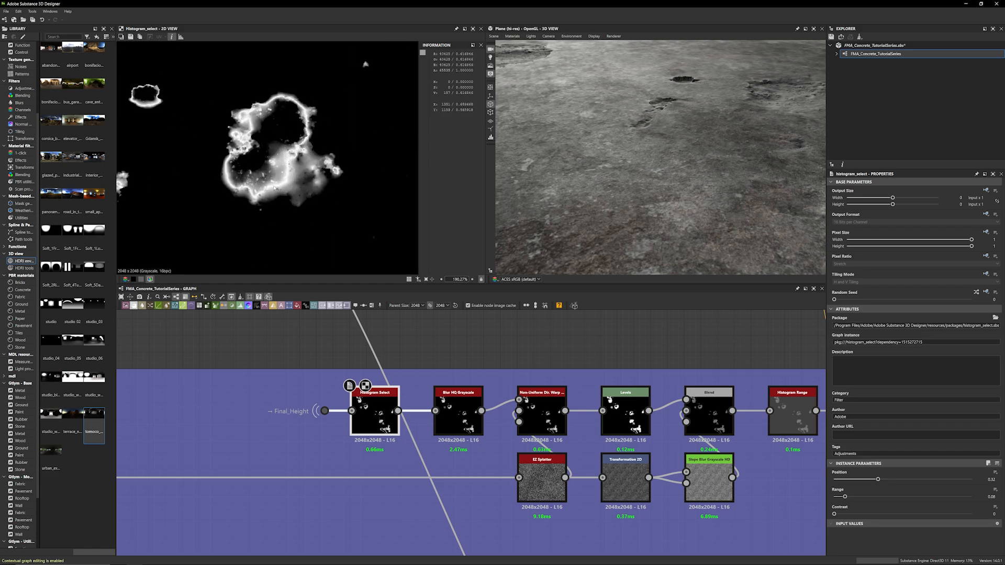
Preview the Blur HQ Grayscale node after Histogram Select and compare it with the damaged areas on the 3D surface
middle_drag(423, 334, 370, 338)
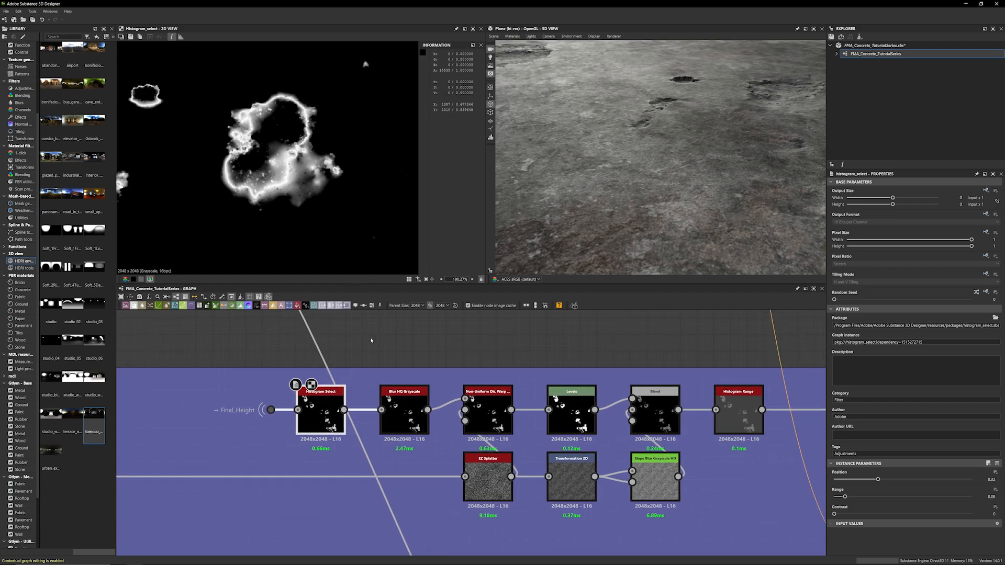
click(394, 393)
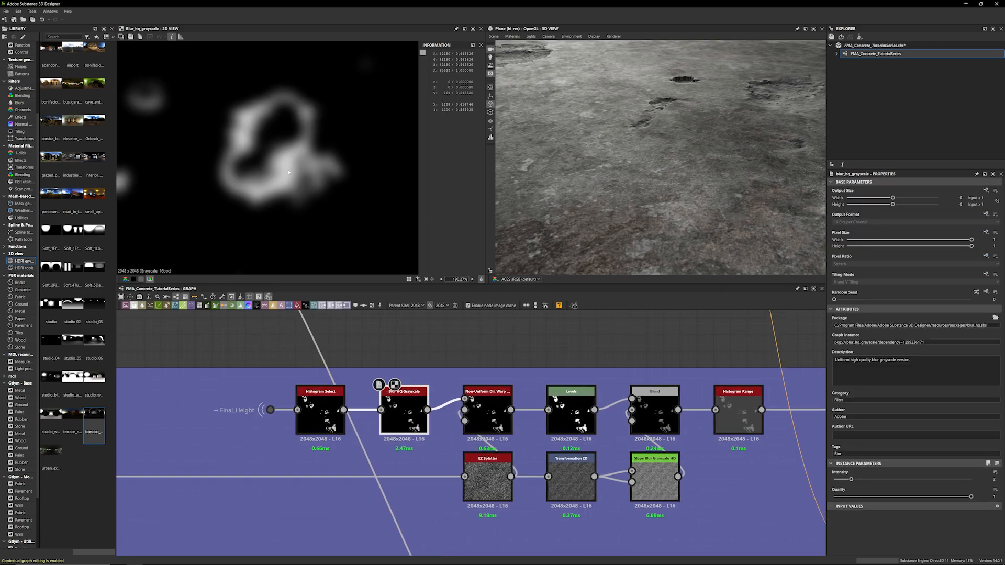
scroll(269, 173, down, 5)
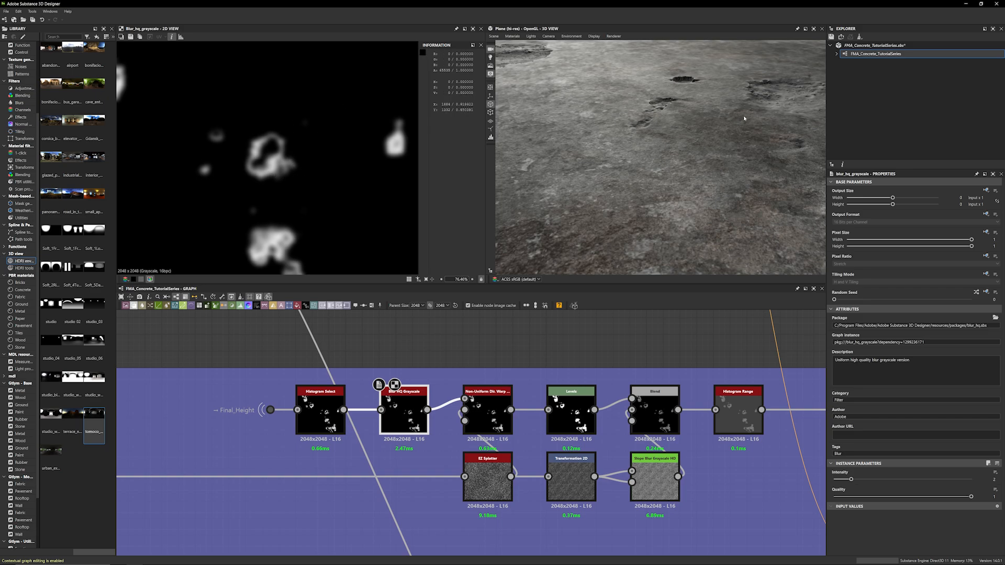
drag(744, 118, 668, 128)
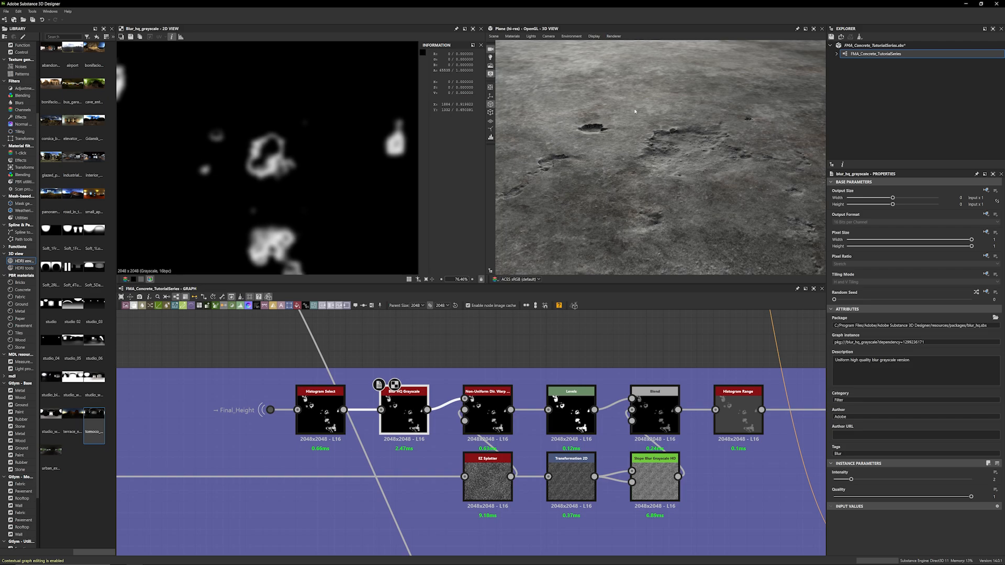
Preview the Non-Uniform Directional Warp node, examine its broken-up mask edges closely, and check the concrete surface in 3D
middle_drag(499, 411, 424, 402)
click(424, 402)
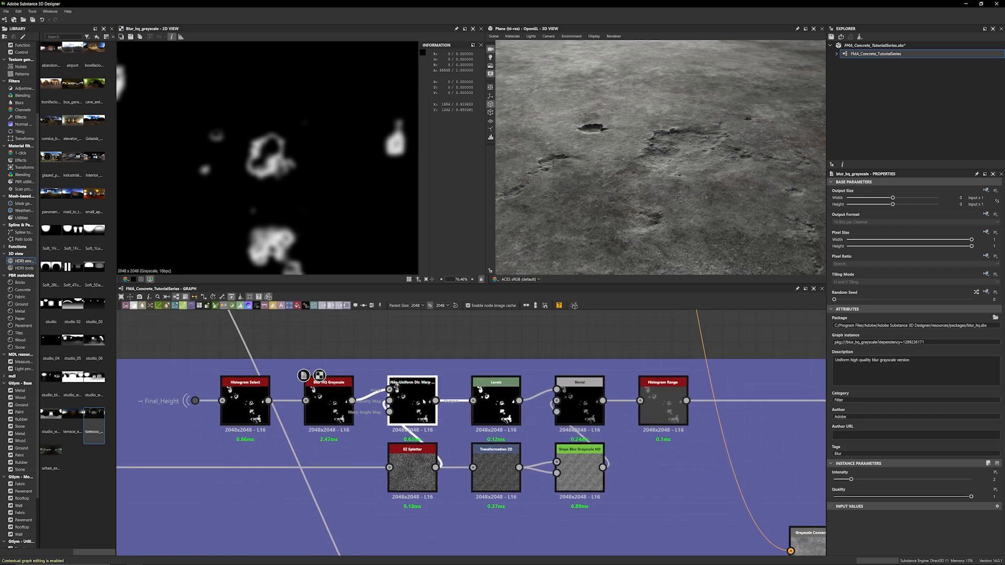
double_click(424, 402)
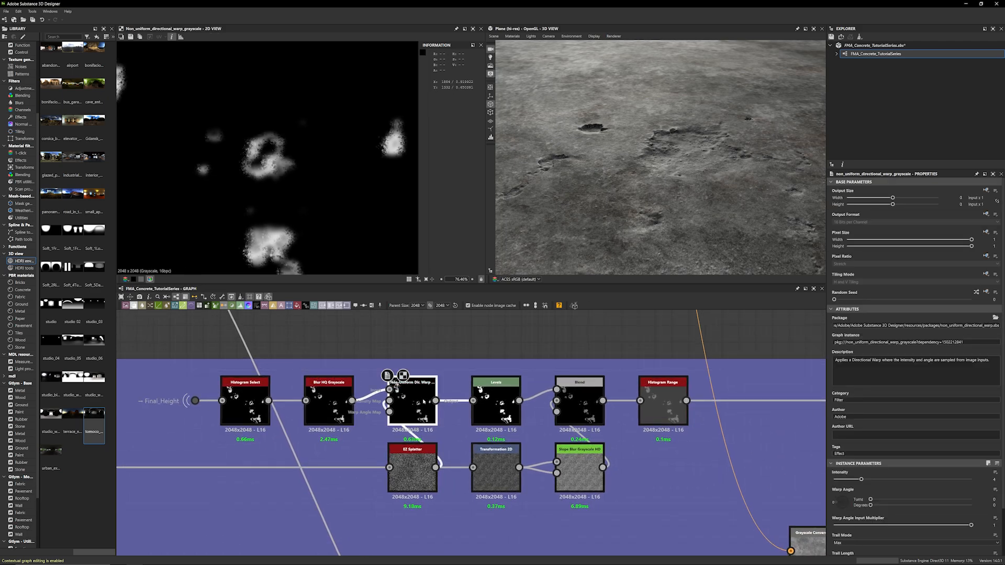
scroll(339, 137, up, 7)
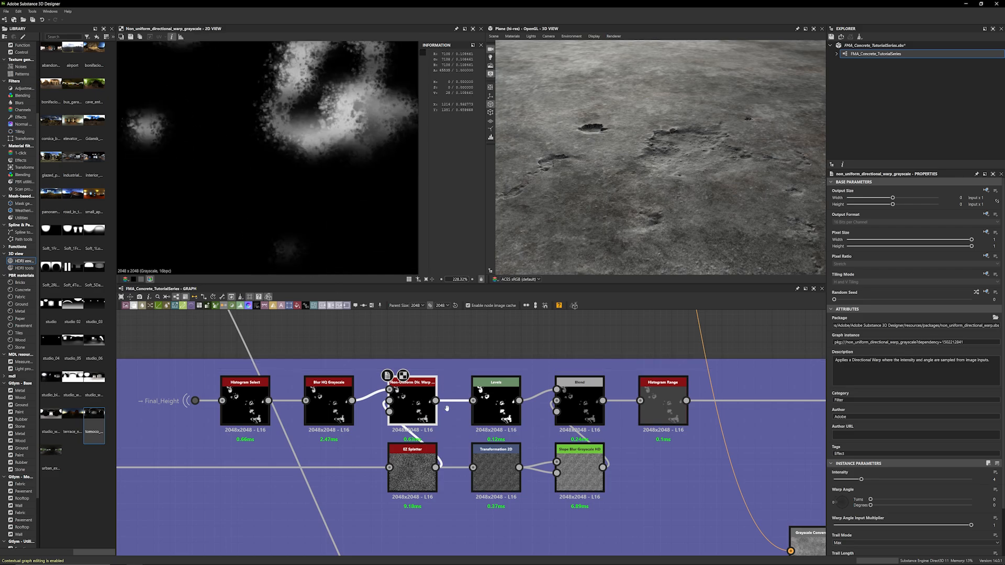
middle_drag(339, 137, 271, 145)
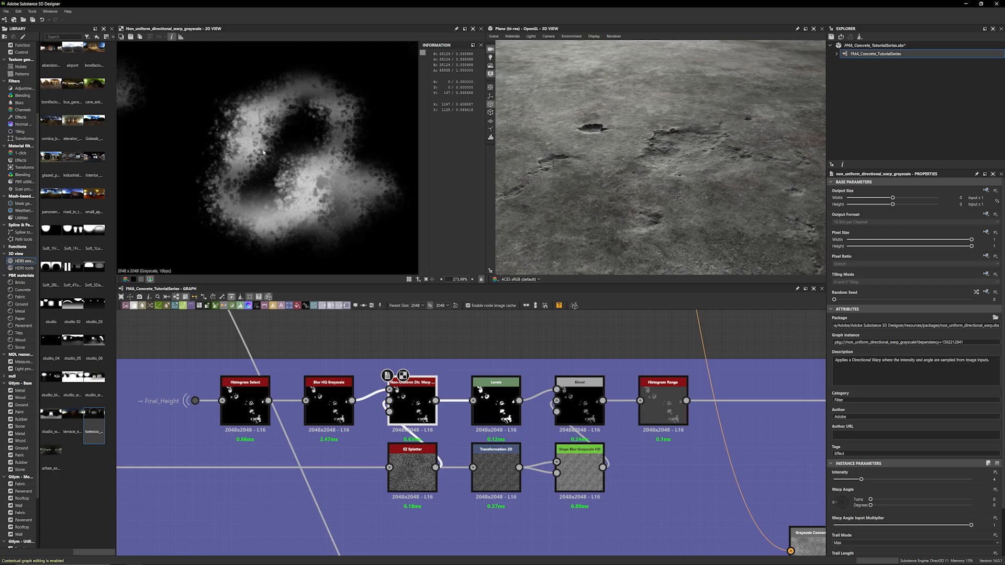
drag(684, 182, 713, 157)
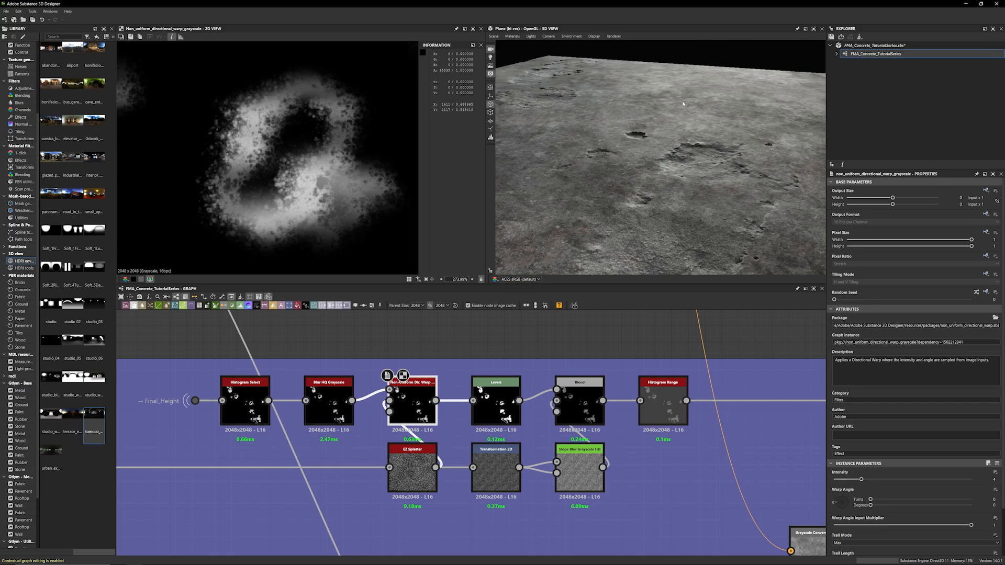
Preview the EZ Splatter node that drives the Non-Uniform Directional Warp and examine its overall noise pattern
middle_drag(464, 343, 416, 335)
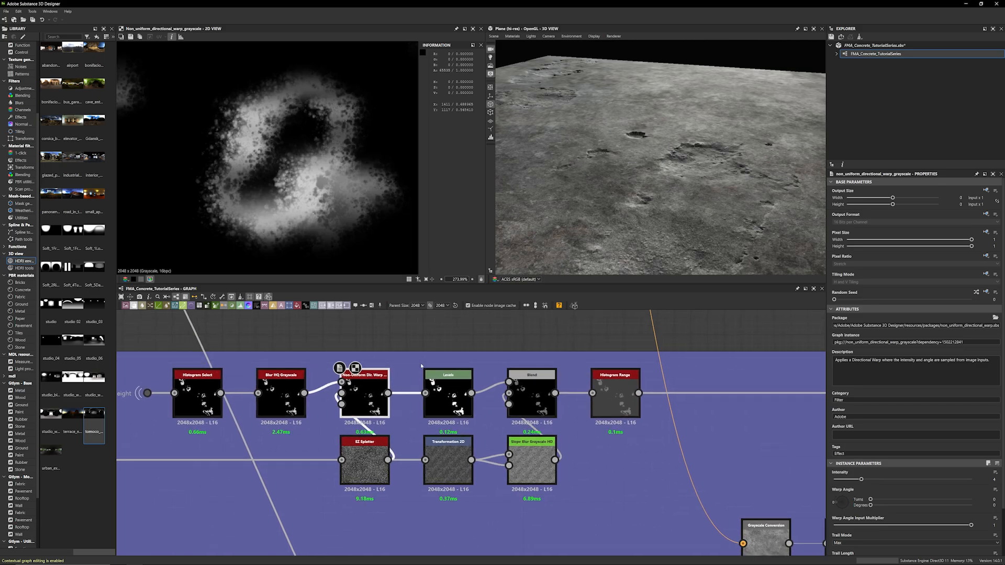
scroll(393, 448, up, 2)
click(361, 465)
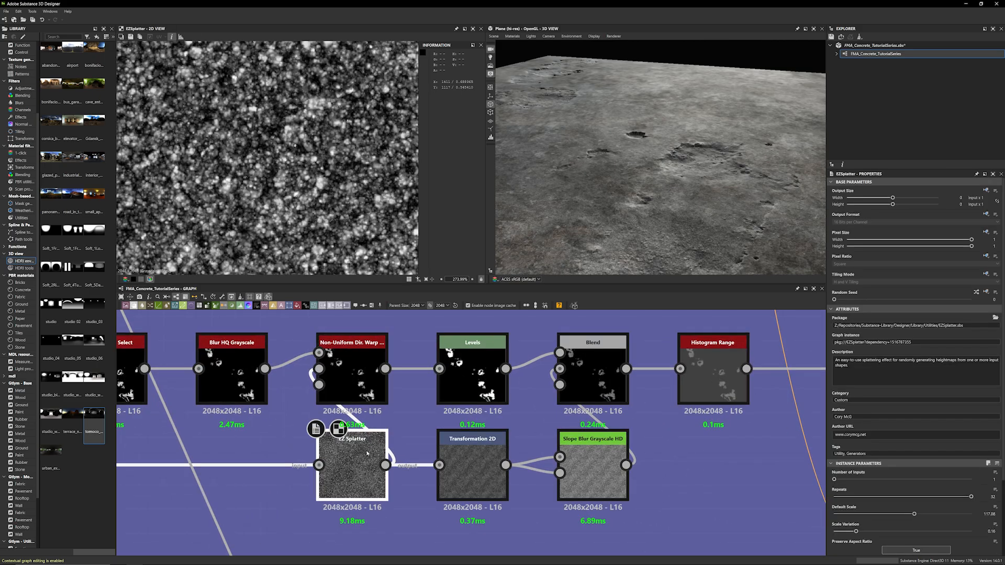
scroll(338, 193, down, 5)
scroll(248, 470, down, 4)
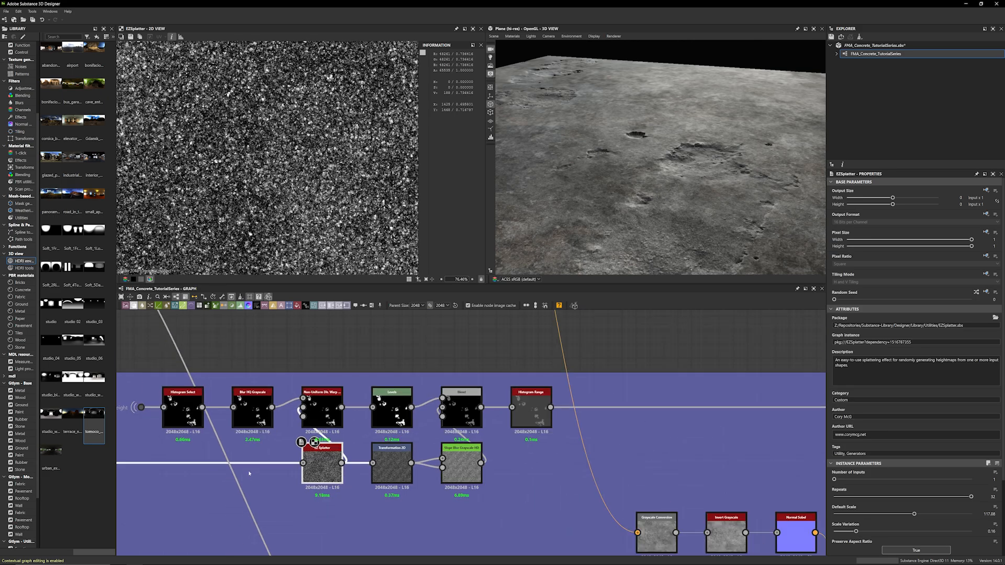
Trace the EZ Splatter input back to the 3rd Broken Concrete Height Variation frame and return to the Normal frame's mask nodes
scroll(215, 499, down, 4)
mouse_move(258, 404)
middle_down()
mouse_move(471, 368)
mouse_move(288, 413)
mouse_move(717, 362)
middle_up()
middle_drag(480, 528, 342, 417)
scroll(342, 417, up, 4)
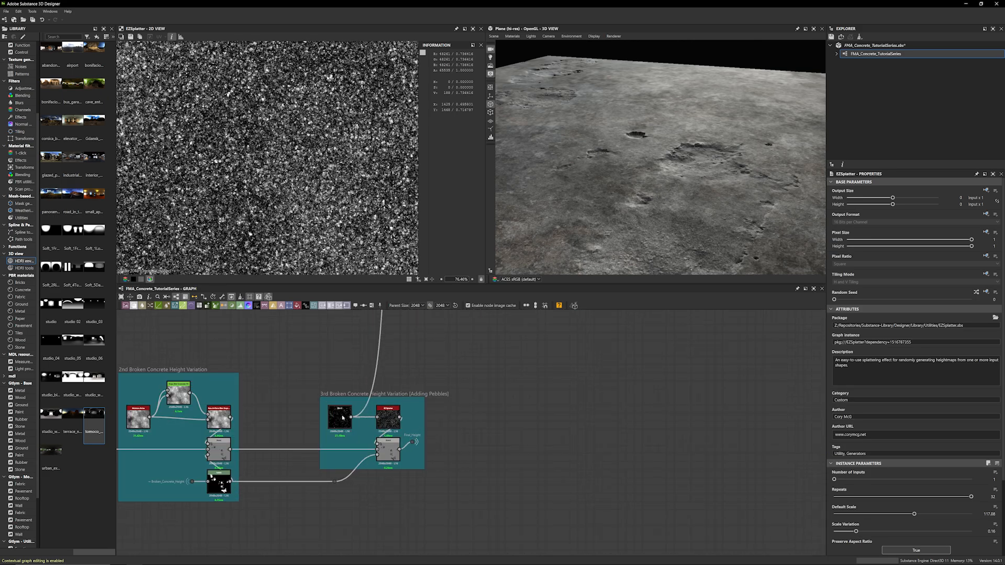
scroll(482, 397, down, 4)
middle_drag(639, 361, 293, 482)
scroll(661, 363, up, 4)
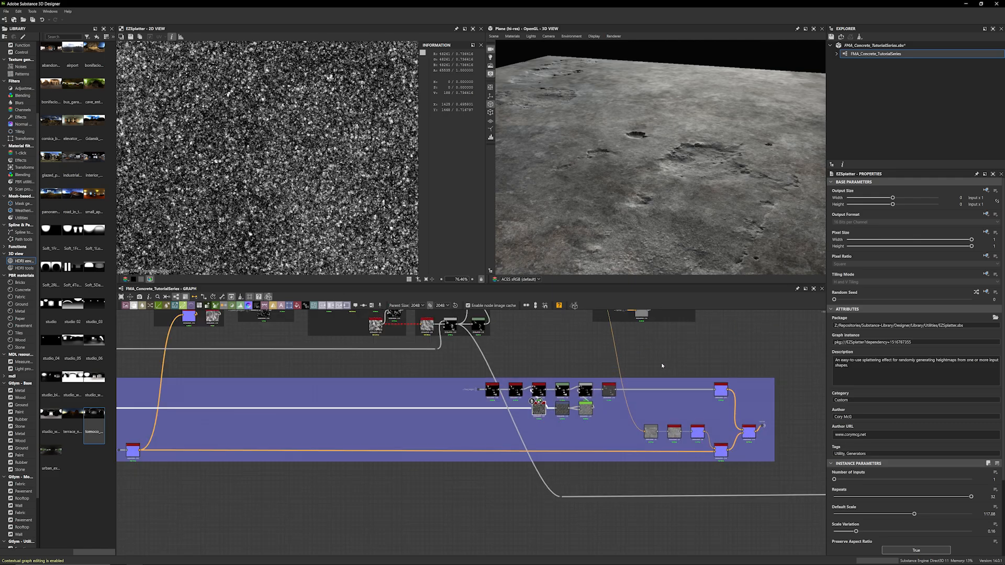
scroll(639, 367, up, 4)
middle_drag(351, 382, 473, 315)
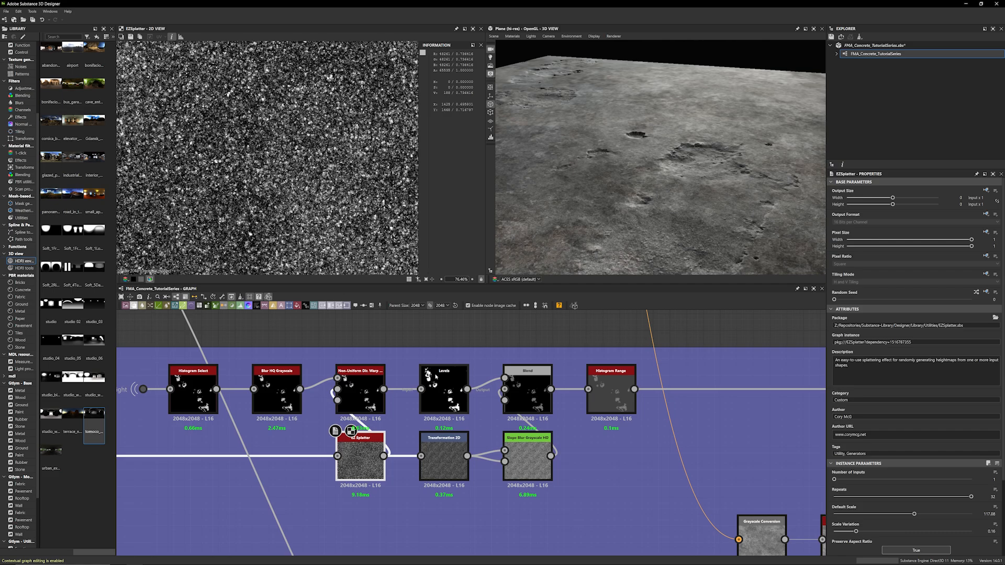
Compare the Levels node's mask with the Non-Uniform Directional Warp output feeding it
double_click(445, 387)
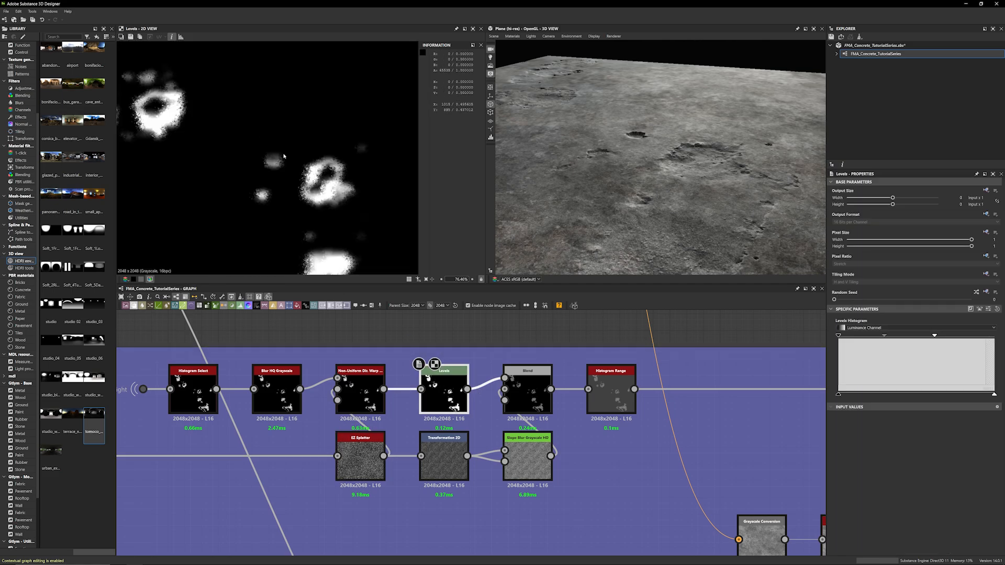
double_click(361, 391)
double_click(443, 392)
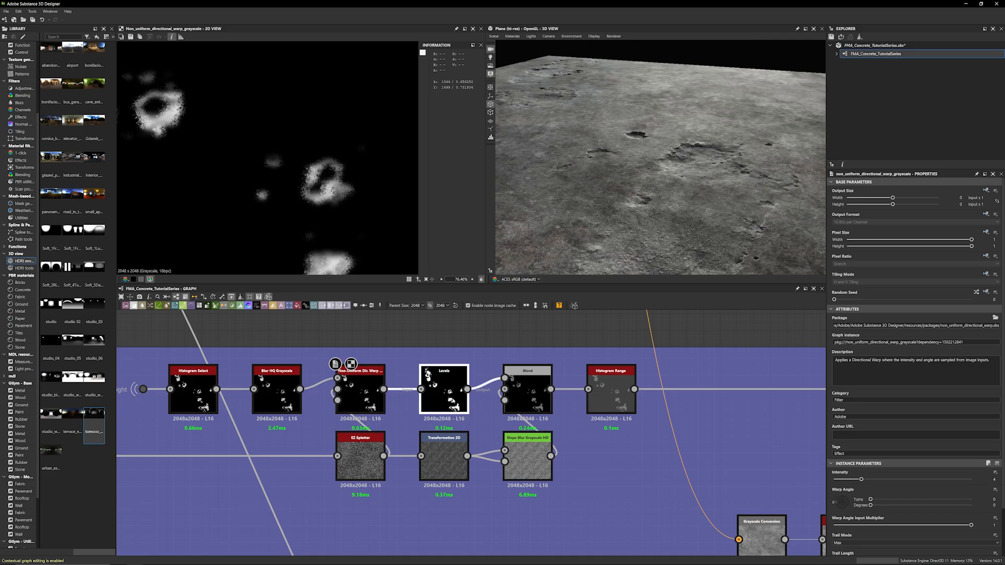
middle_drag(306, 221, 295, 174)
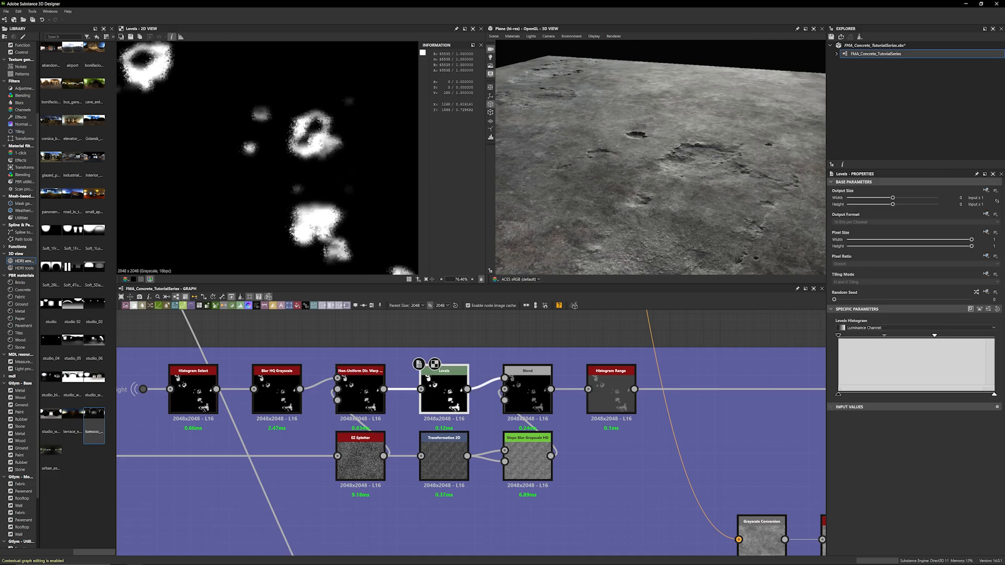
Preview the Blend node that follows Levels and look at the two branches feeding it
middle_drag(506, 429, 439, 430)
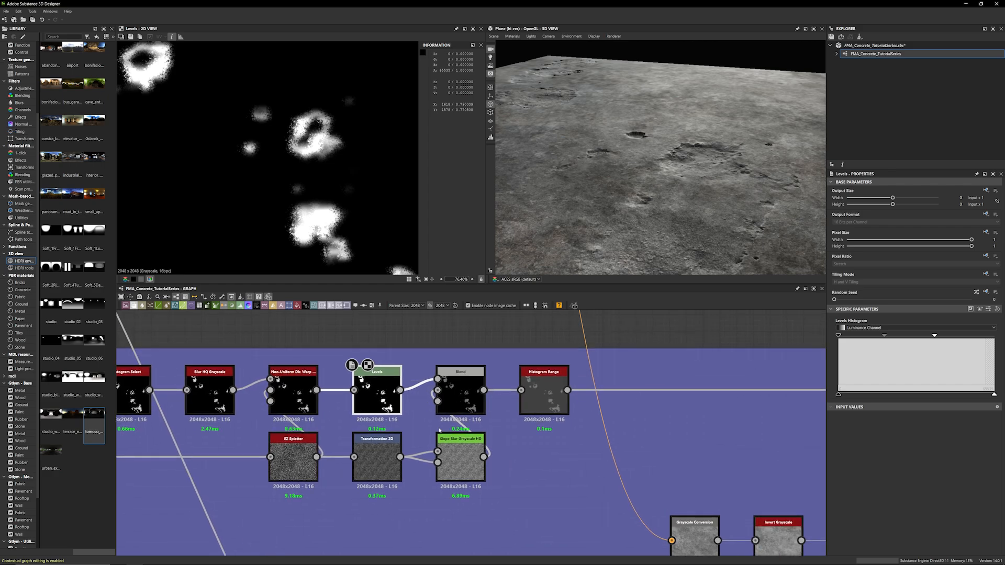
double_click(456, 398)
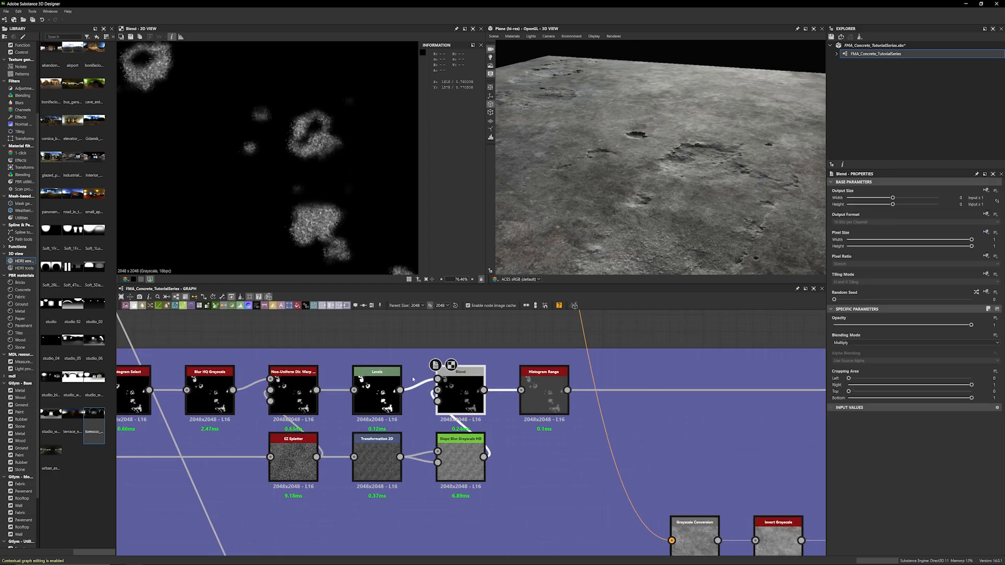
scroll(419, 396, up, 3)
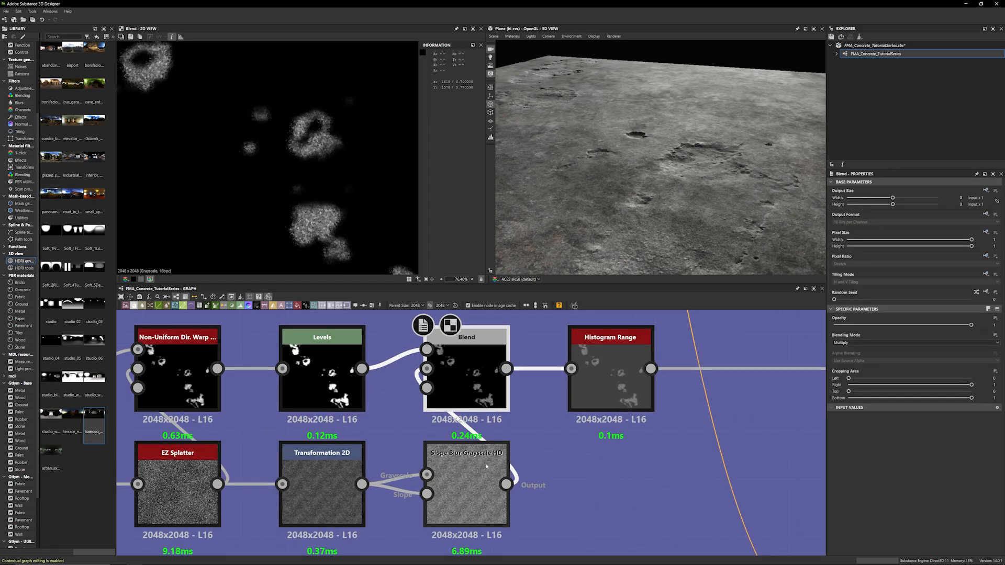
Preview the Transformation 2D node and the Slope Blur Grayscale HD node it feeds, examining the blurred noise pattern closely
double_click(323, 496)
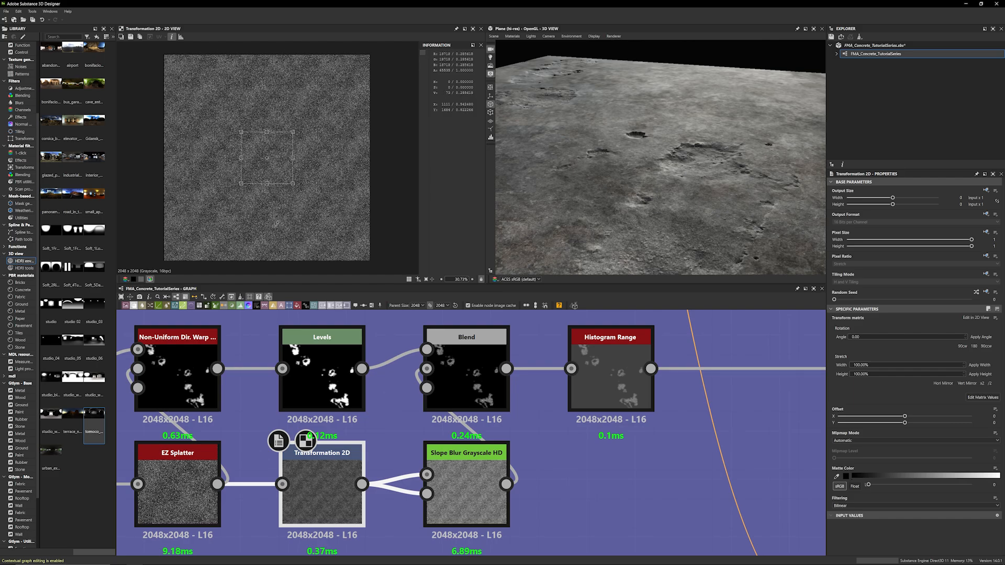
click(435, 471)
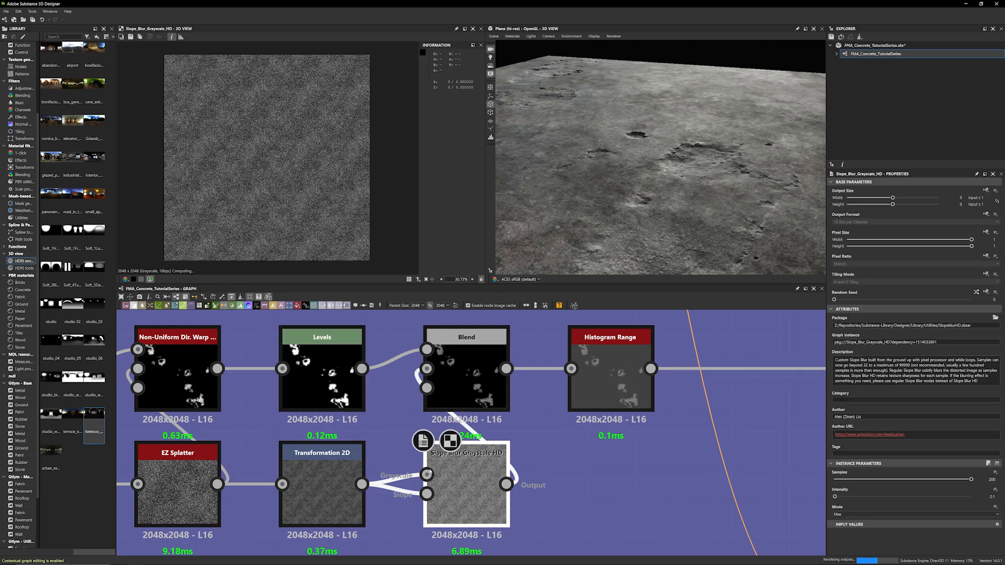
scroll(400, 444, up, 2)
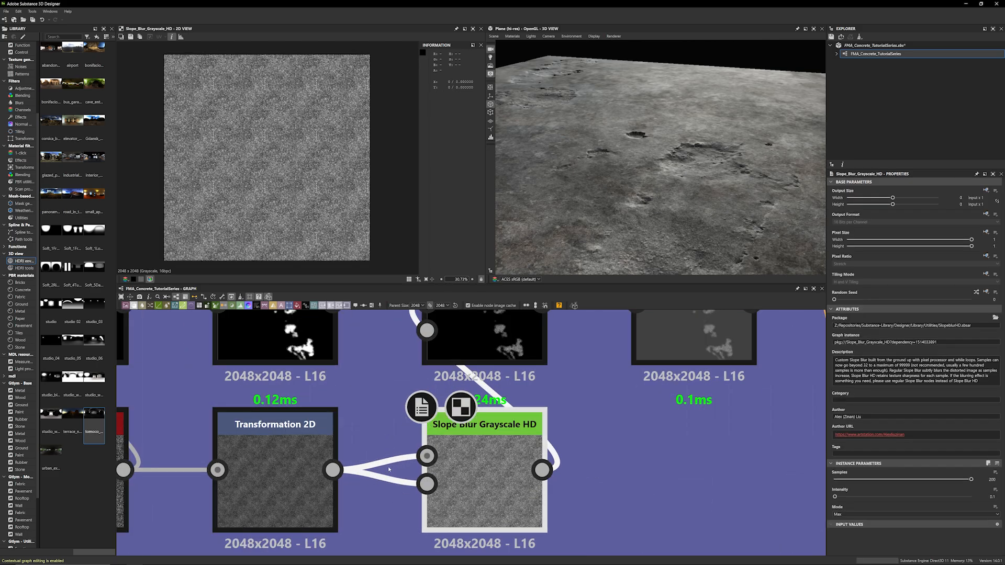
scroll(294, 178, up, 8)
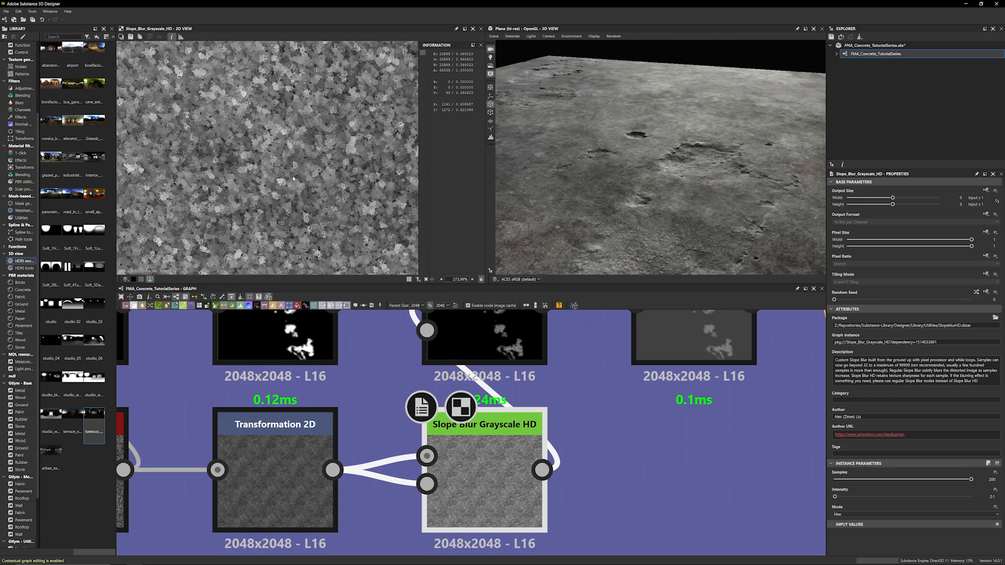
scroll(562, 420, down, 1)
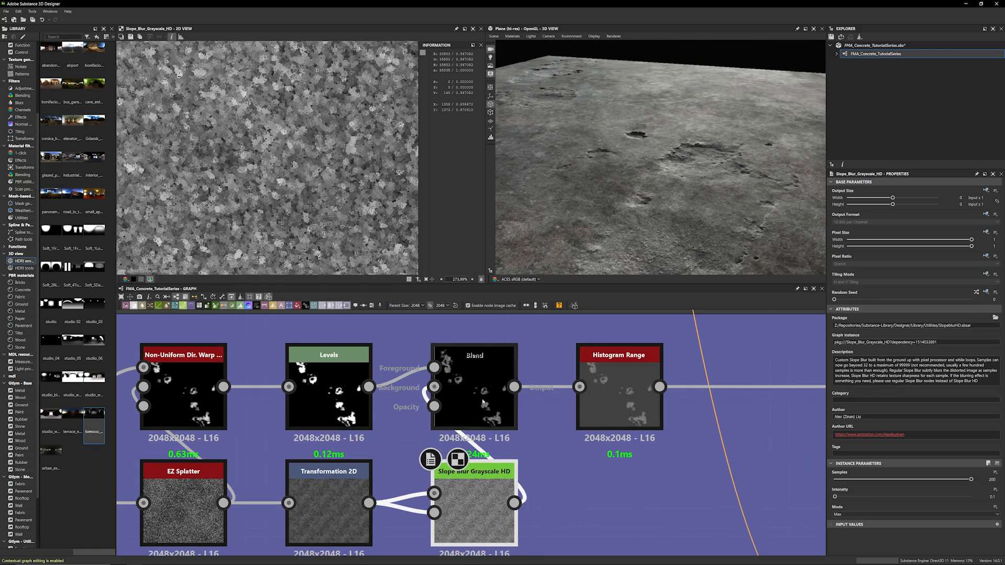
Preview the Blend node again and examine closely how the slope-blurred noise fills the mask shapes
double_click(474, 390)
middle_drag(317, 111, 235, 216)
scroll(233, 213, up, 3)
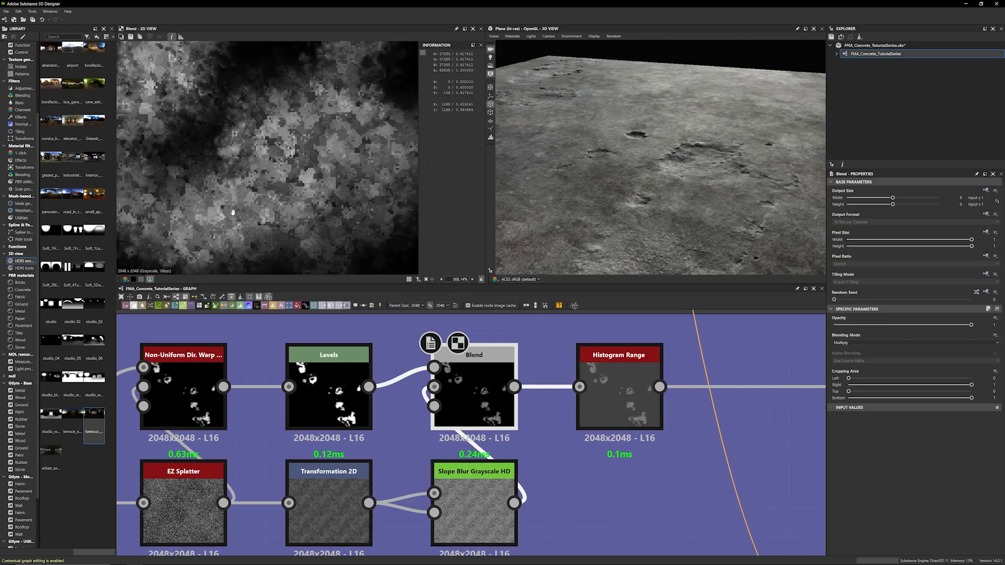
scroll(272, 193, down, 4)
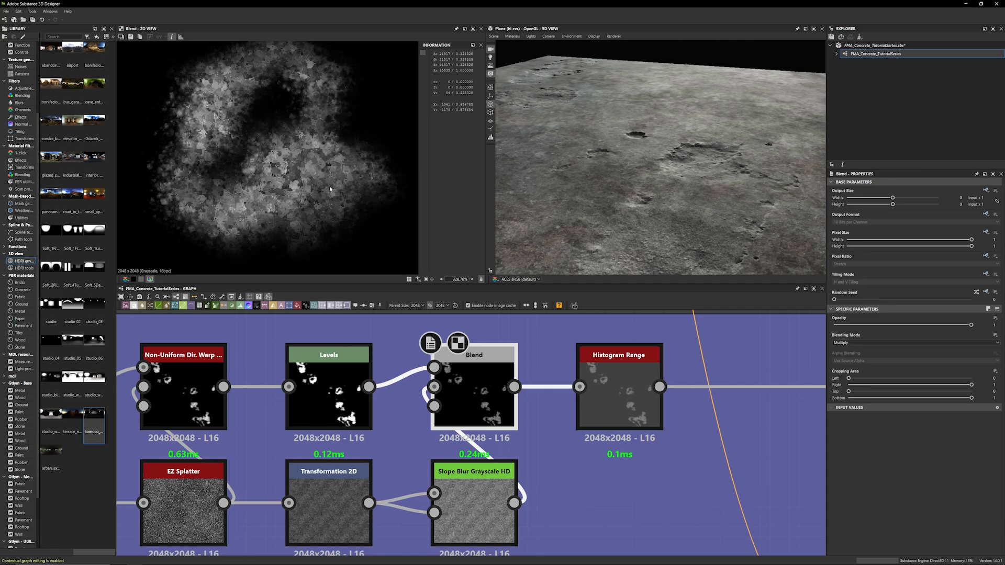
Preview the Histogram Range node and follow its output across the Normal frame to the Normal Sobel node
double_click(635, 406)
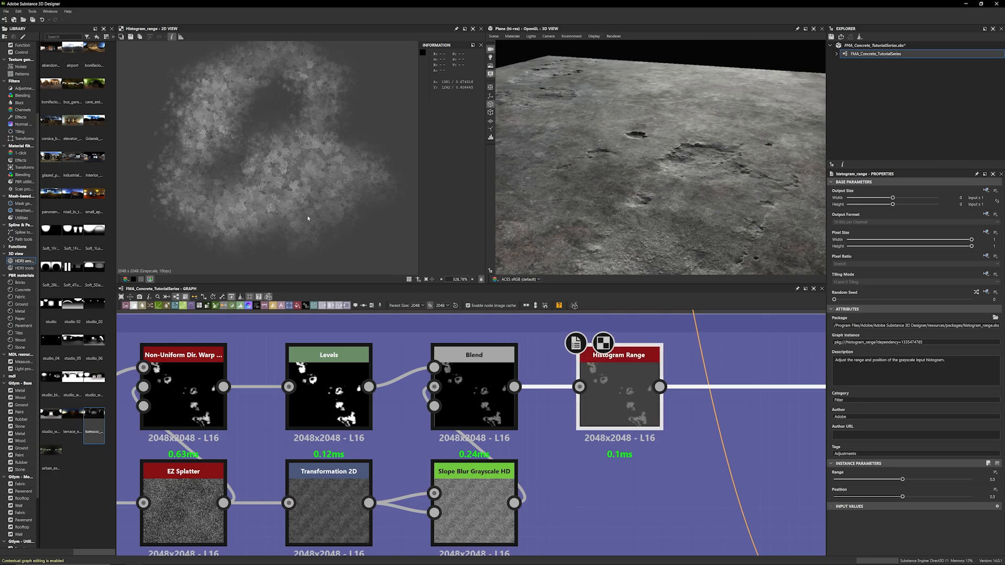
scroll(265, 171, down, 6)
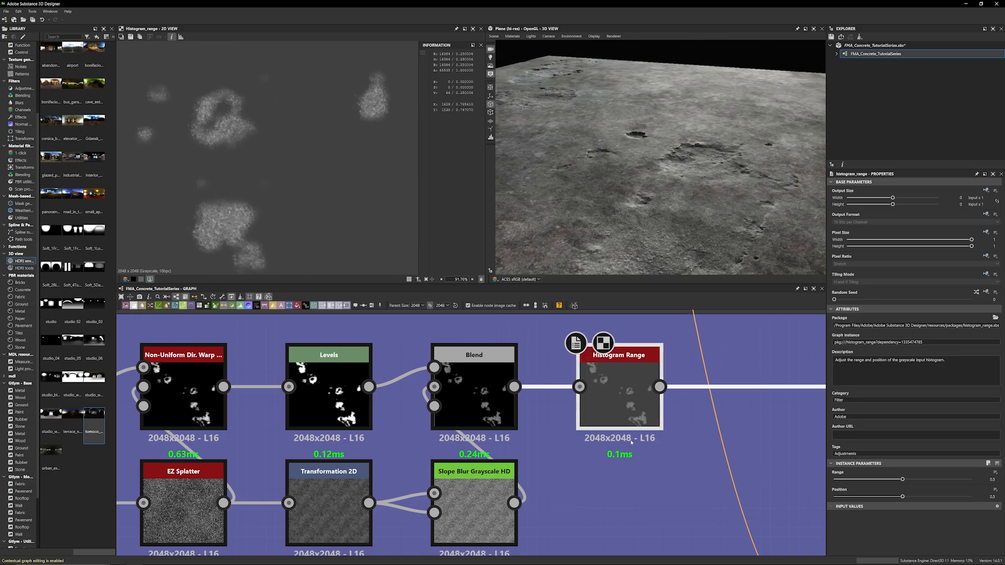
scroll(631, 443, down, 3)
middle_drag(666, 346, 392, 349)
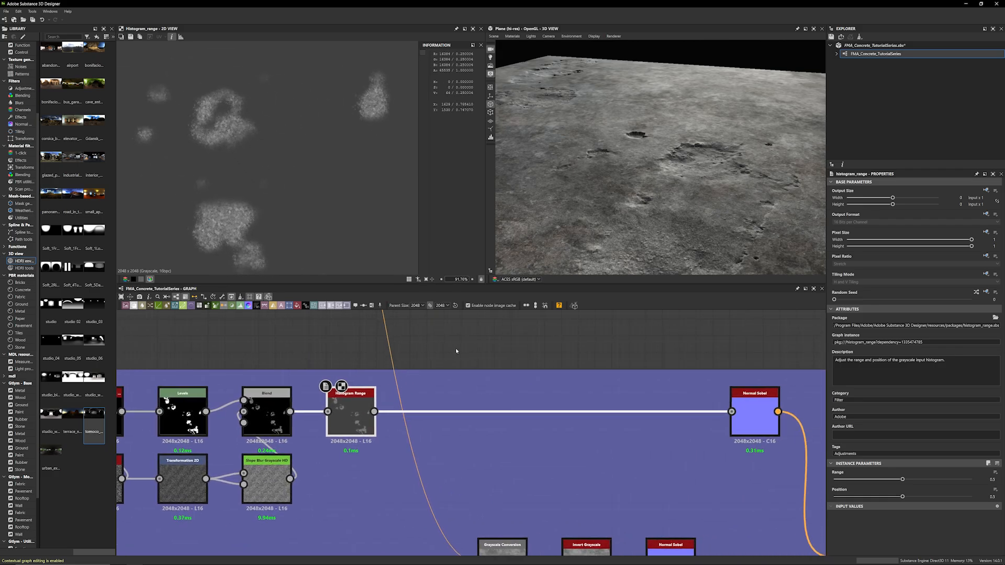
middle_drag(455, 351, 434, 343)
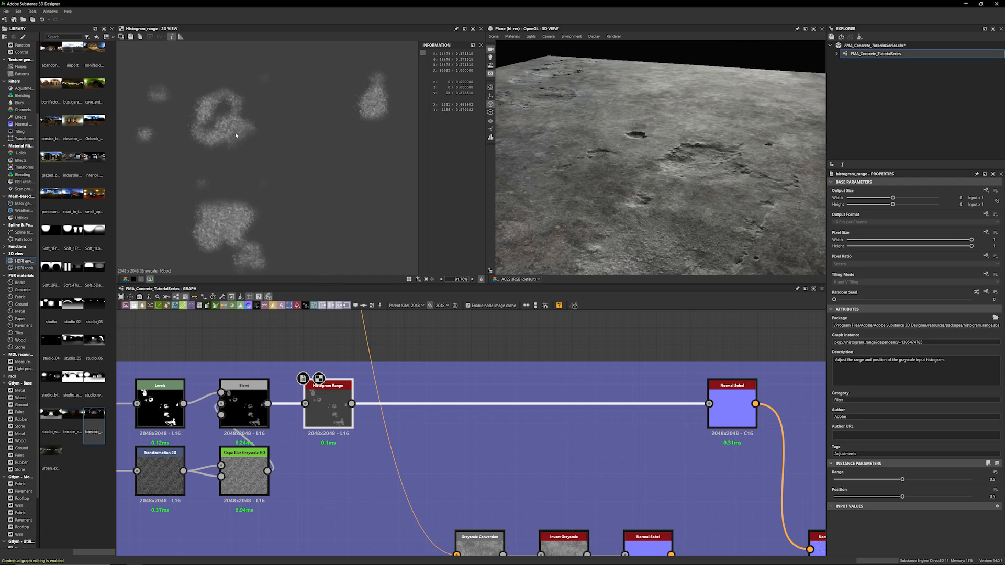
Compare the Blend node's mask with the output of the Histogram Range node
double_click(238, 424)
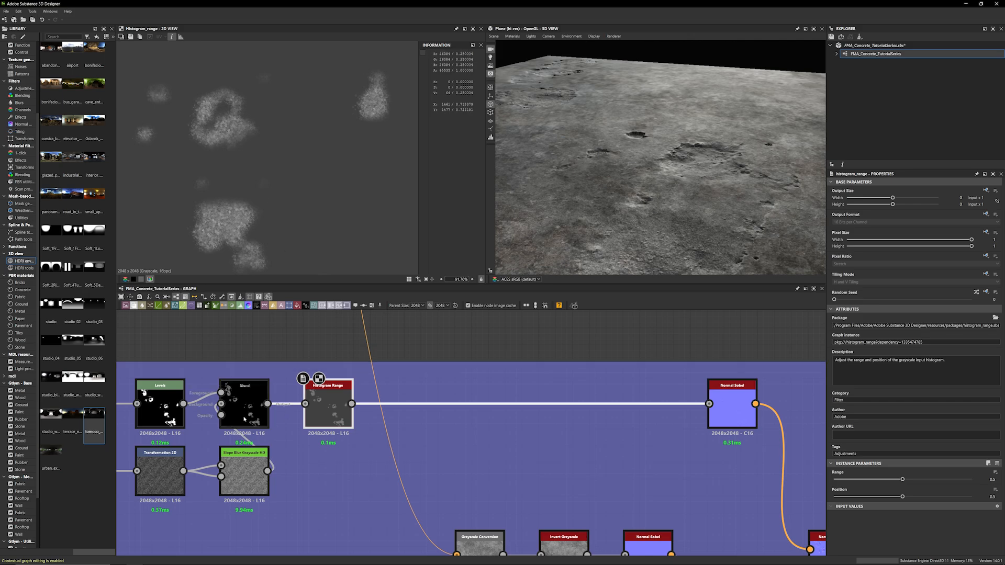
scroll(314, 193, down, 2)
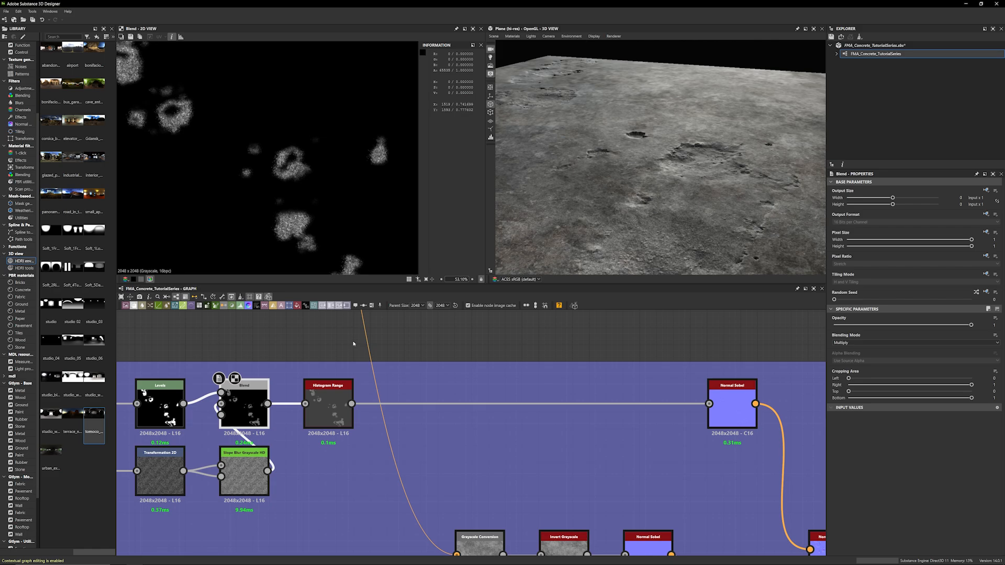
double_click(340, 388)
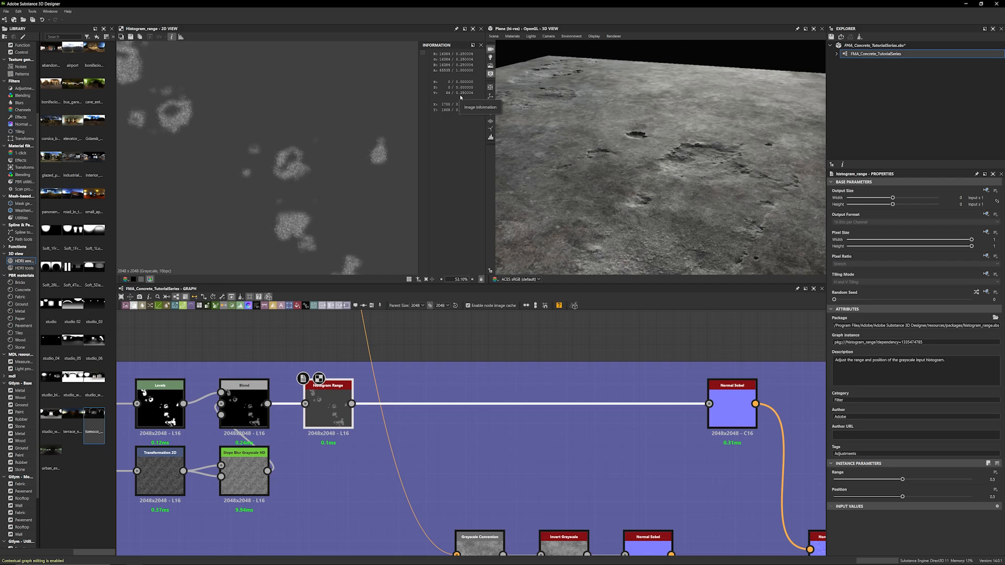
middle_drag(468, 346, 404, 344)
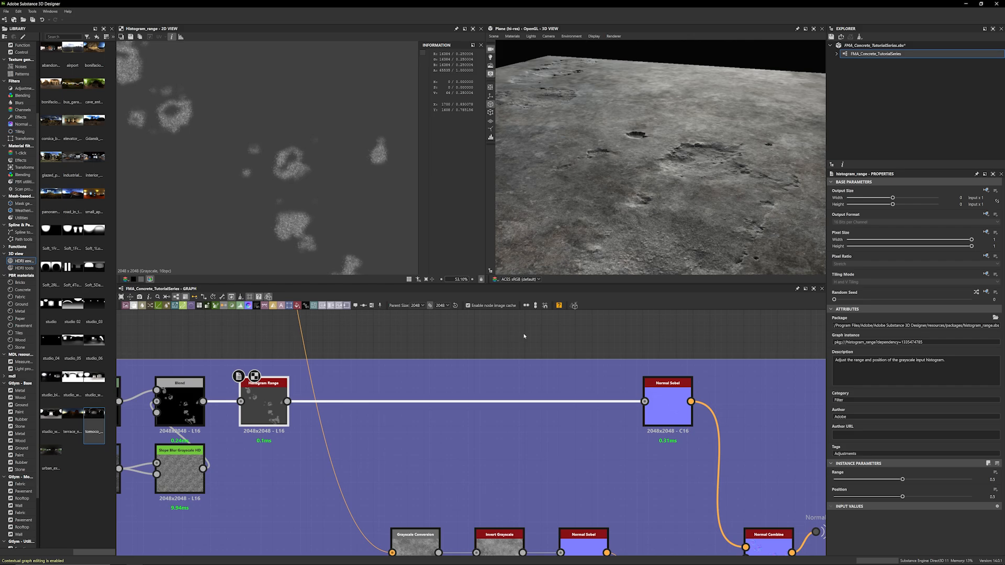
Preview the Normal Sobel node fed by the Histogram Range and examine its fine surface detail up close
middle_drag(526, 336, 454, 335)
double_click(574, 383)
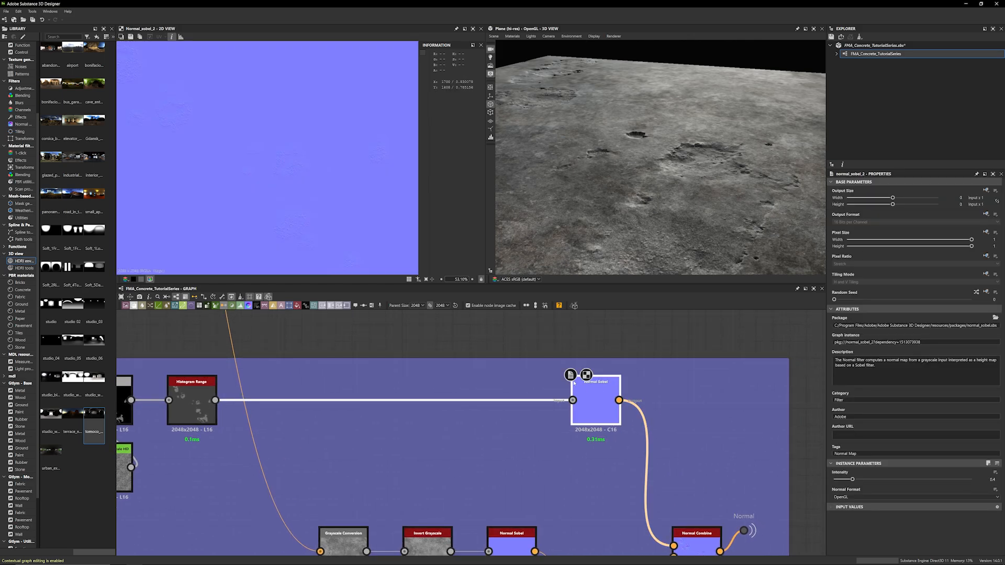
scroll(298, 163, up, 8)
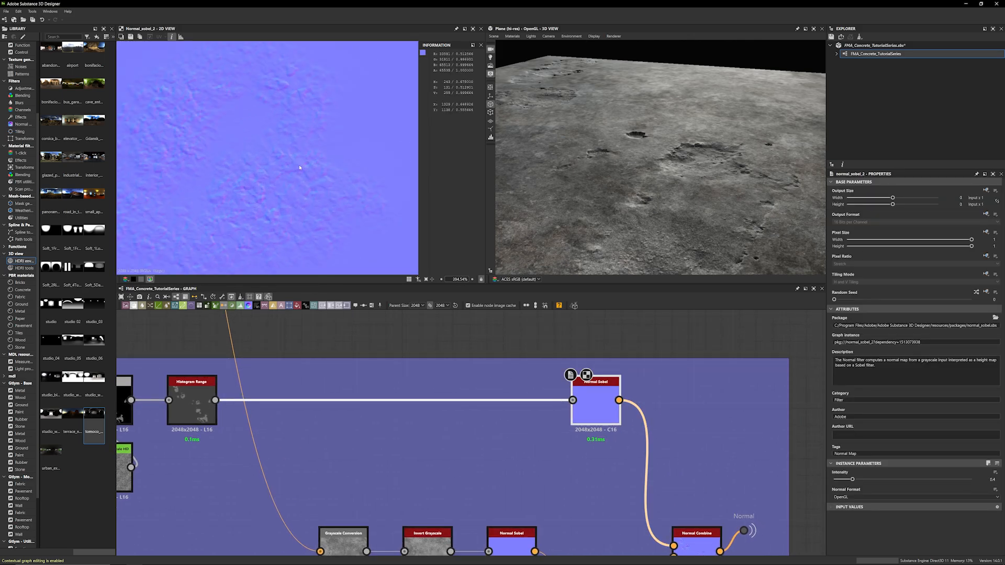
middle_drag(299, 167, 311, 156)
middle_drag(297, 190, 320, 196)
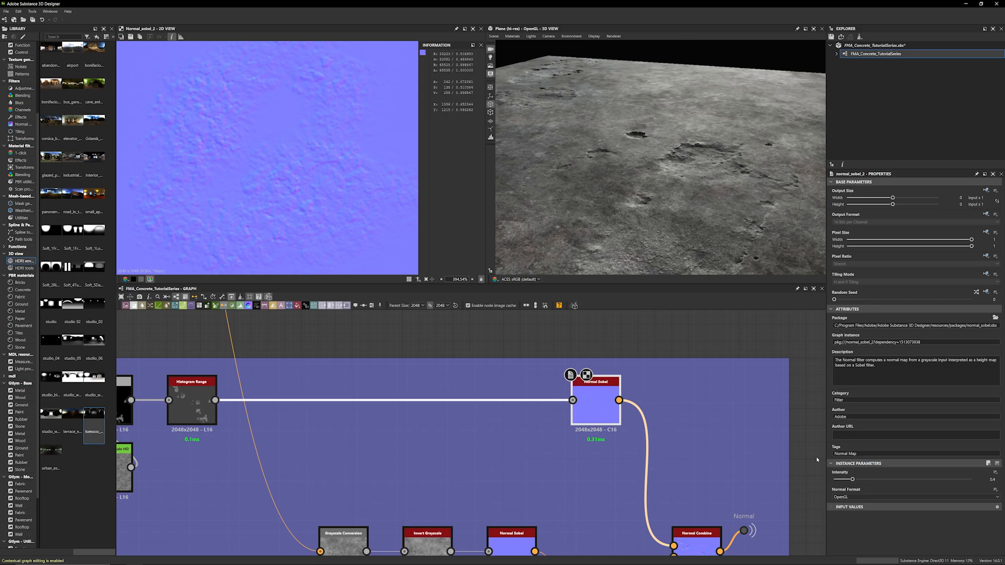
Preview the final Normal Combine node before the Normal output and check its combining technique
scroll(667, 500, down, 2)
double_click(668, 500)
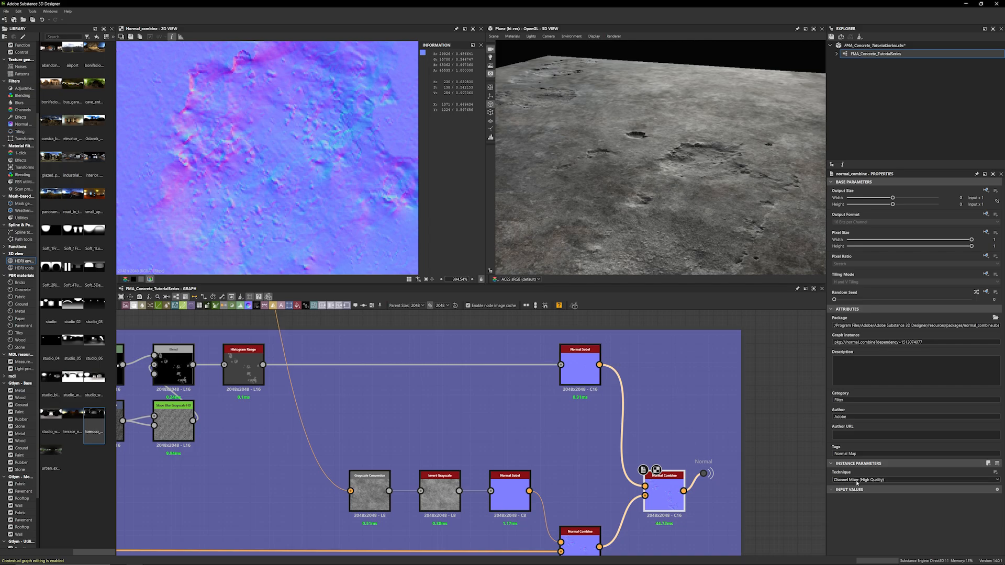
middle_drag(783, 452, 766, 421)
Compare the lower Normal Combine node with the final one to see what the added Sobel detail contributes
double_click(544, 522)
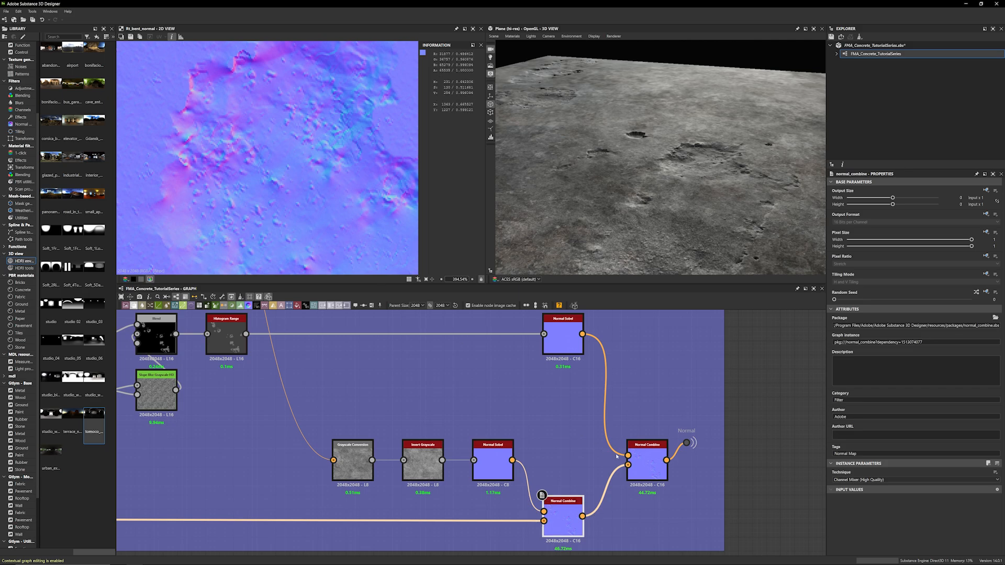
double_click(647, 466)
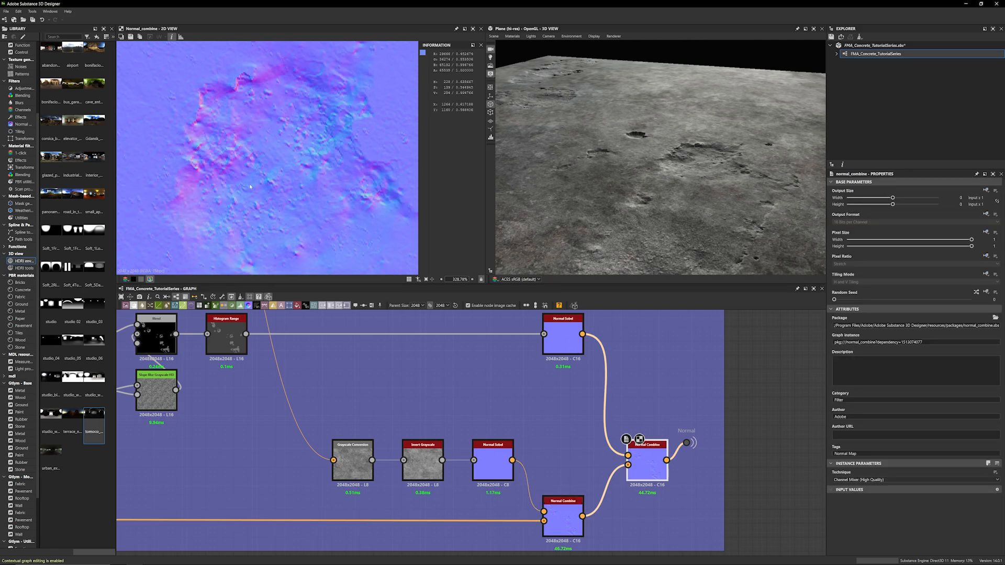
scroll(250, 186, down, 1)
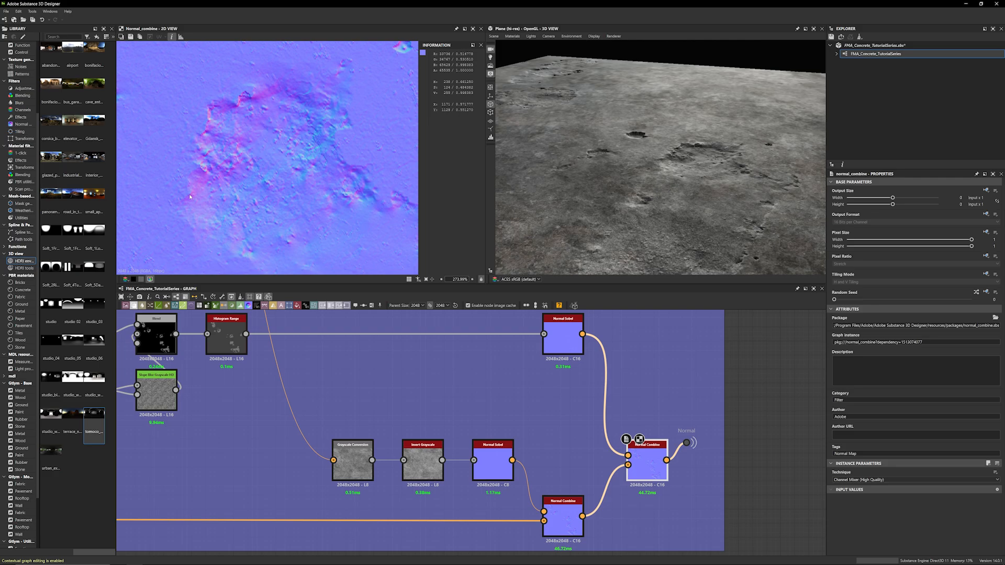
scroll(210, 196, up, 1)
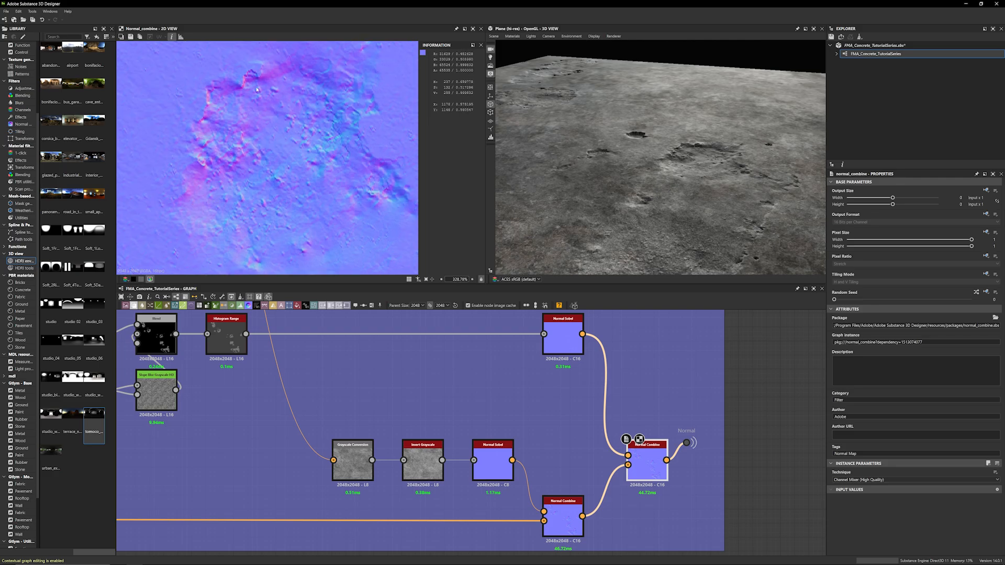
double_click(561, 515)
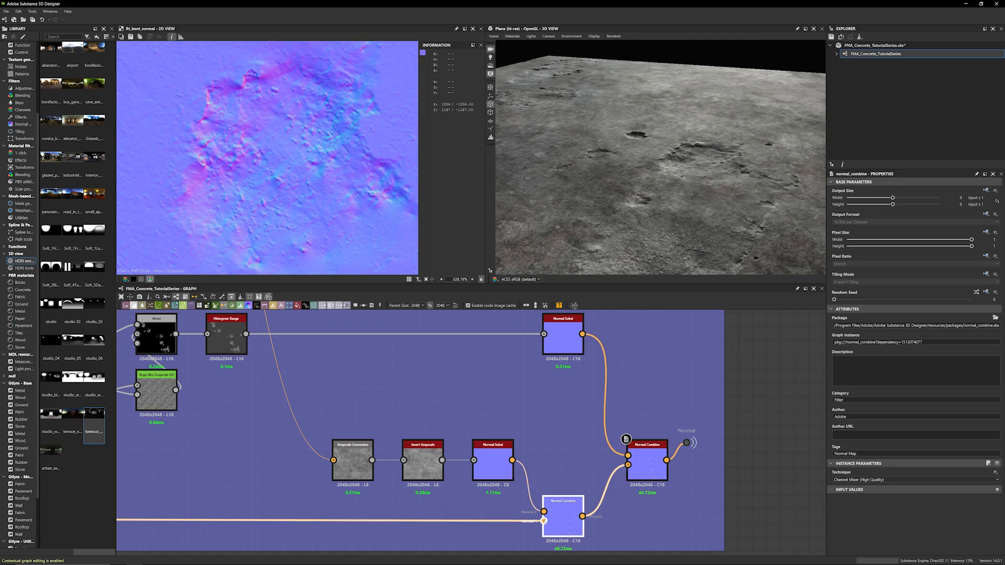
double_click(633, 463)
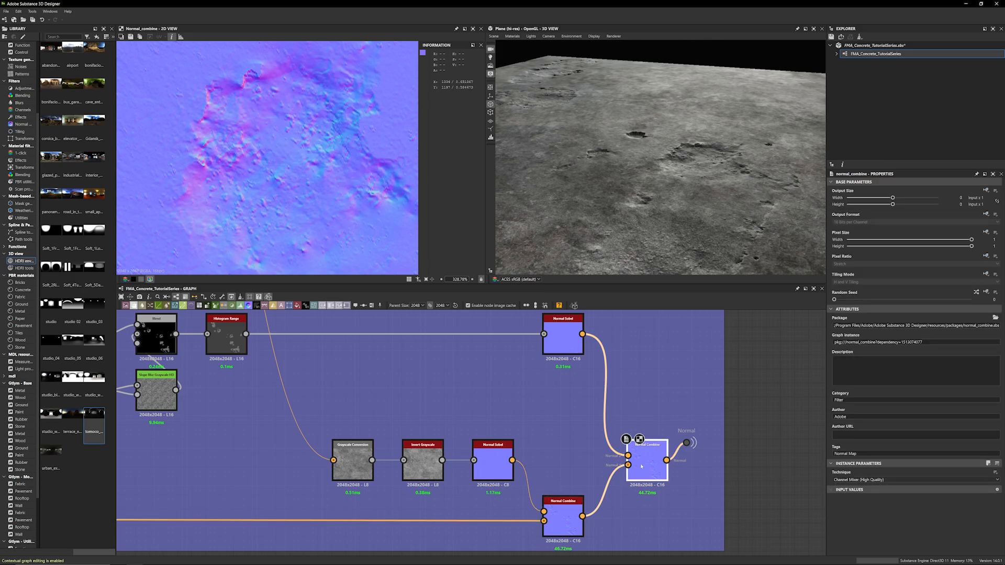
Clear the node selection and examine the final combined normal map across the other broken concrete areas
click(493, 449)
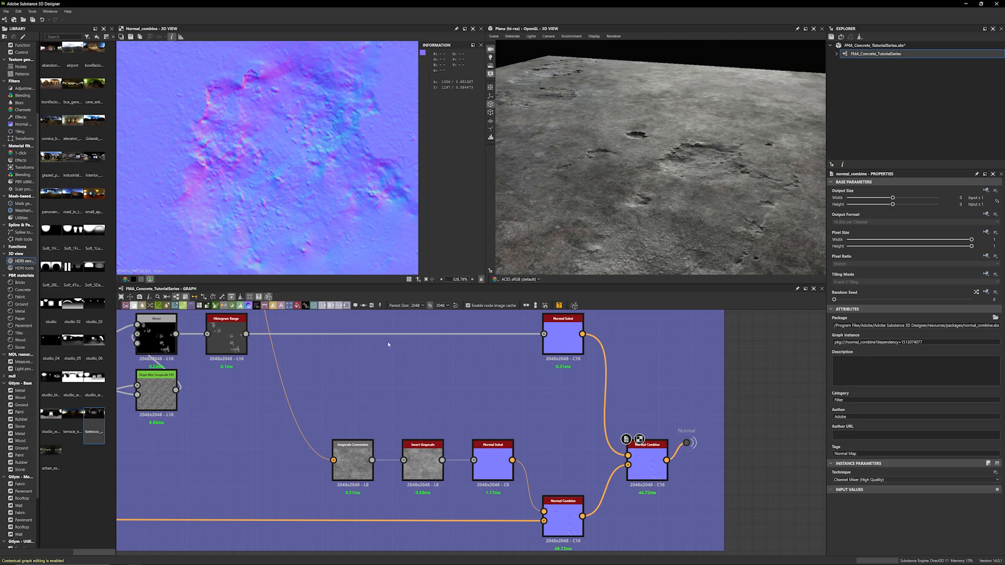
scroll(277, 180, down, 4)
middle_drag(277, 178, 275, 202)
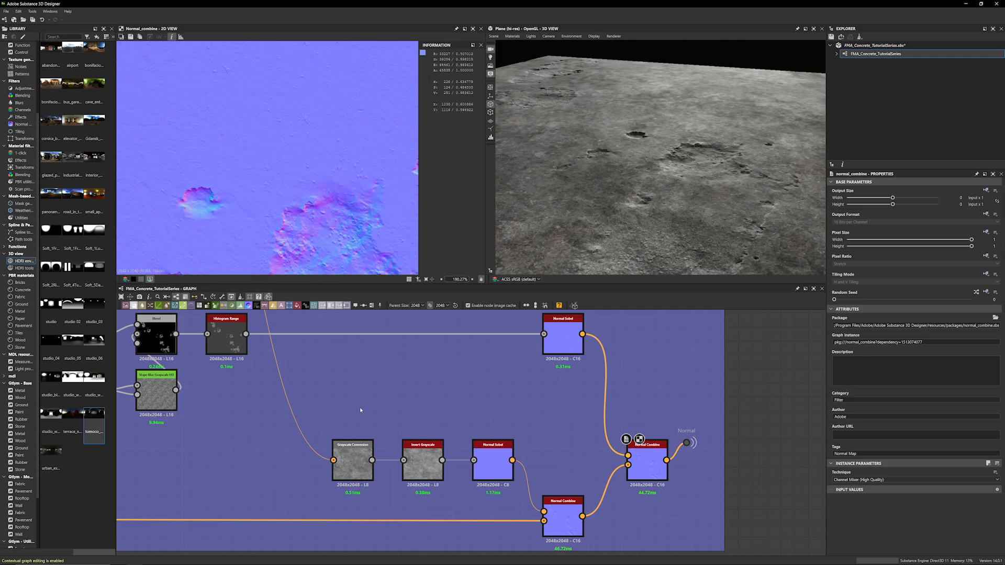
Trace the Grayscale Conversion node's input back to the color node chain above the Normal frame
scroll(360, 407, down, 6)
middle_drag(361, 344, 451, 452)
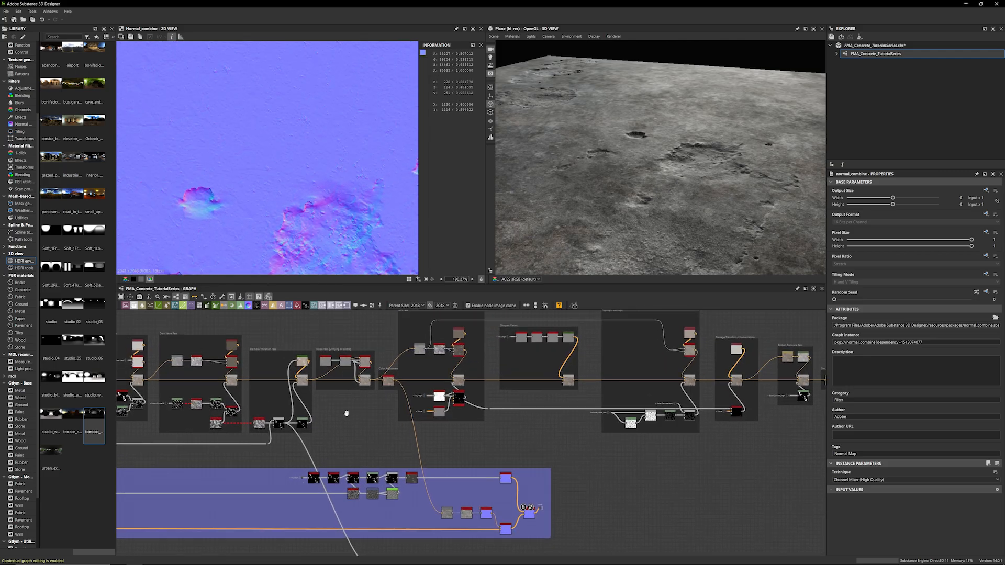
middle_drag(343, 409, 409, 420)
scroll(446, 448, down, 3)
scroll(430, 420, up, 2)
scroll(430, 421, up, 2)
Preview the Grayscale Conversion node and the Invert Grayscale node after it, examining the inverted concrete pattern
double_click(381, 422)
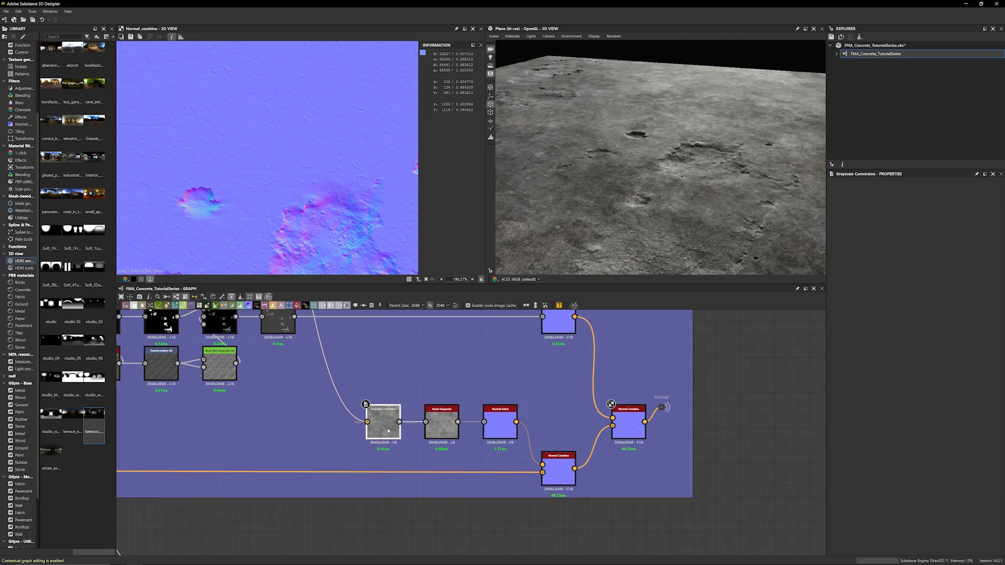
scroll(381, 422, up, 1)
scroll(297, 178, down, 1)
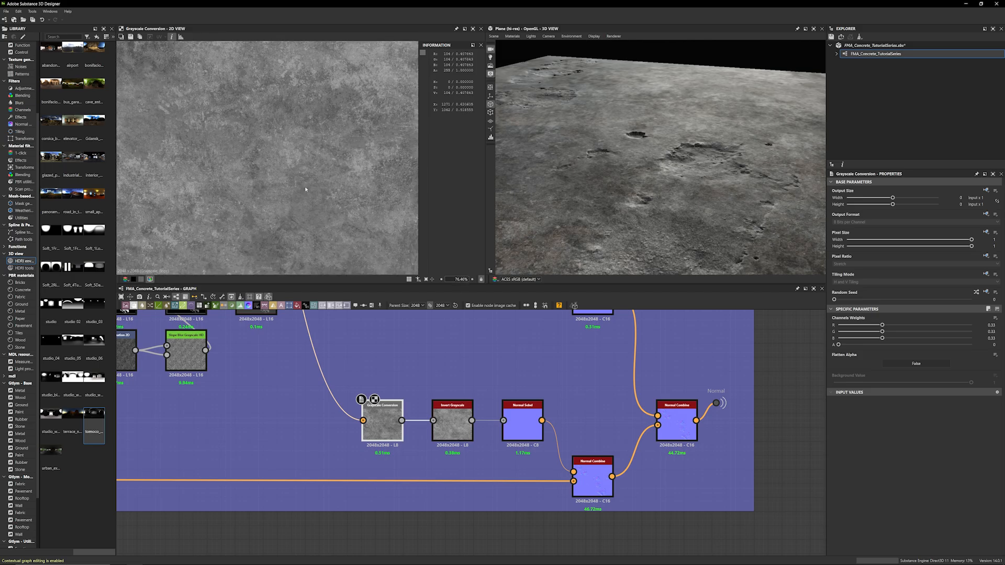
double_click(453, 422)
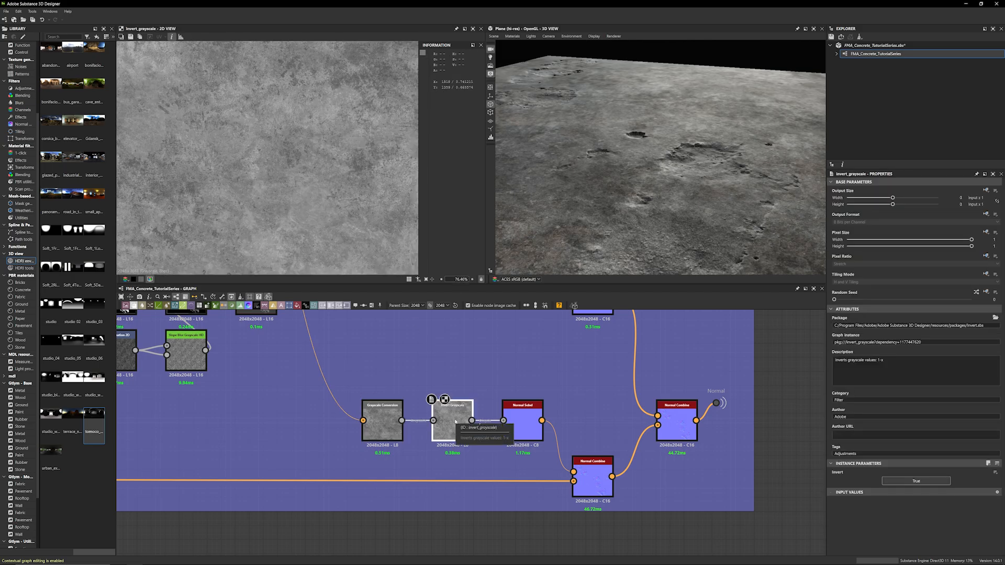
scroll(269, 173, down, 4)
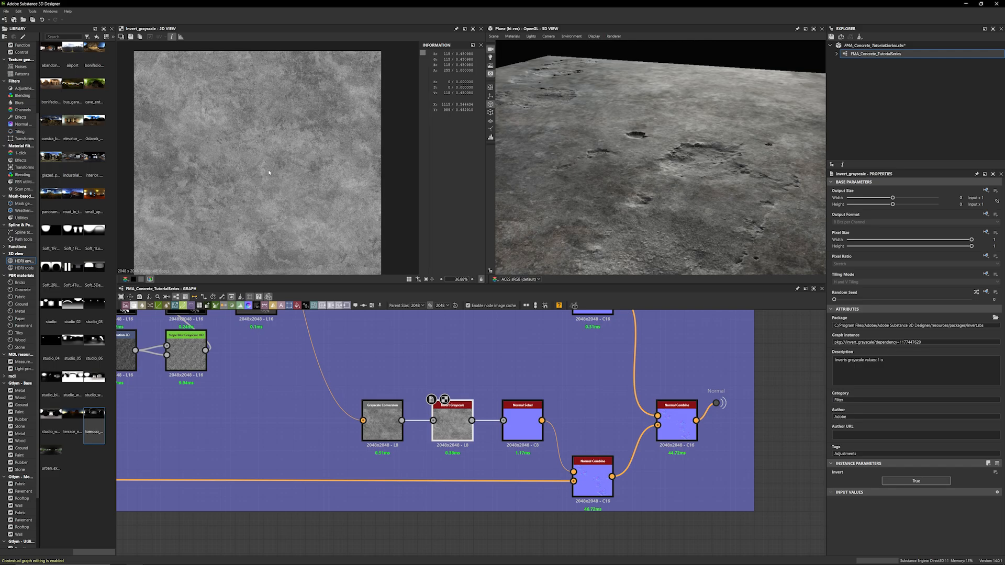
Preview the Normal Sobel node after the Invert Grayscale node and examine its surface detail up close
double_click(522, 421)
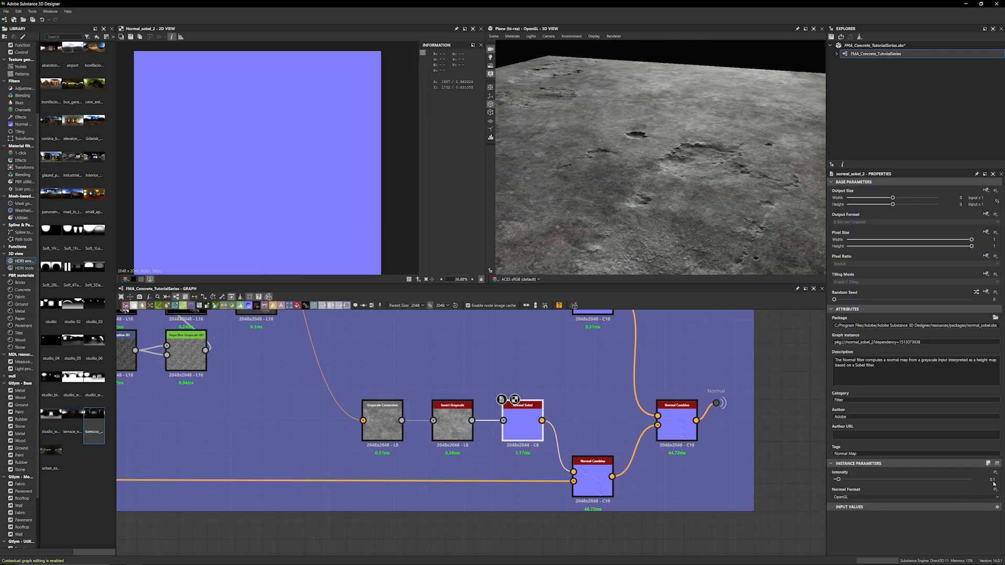
scroll(271, 180, up, 10)
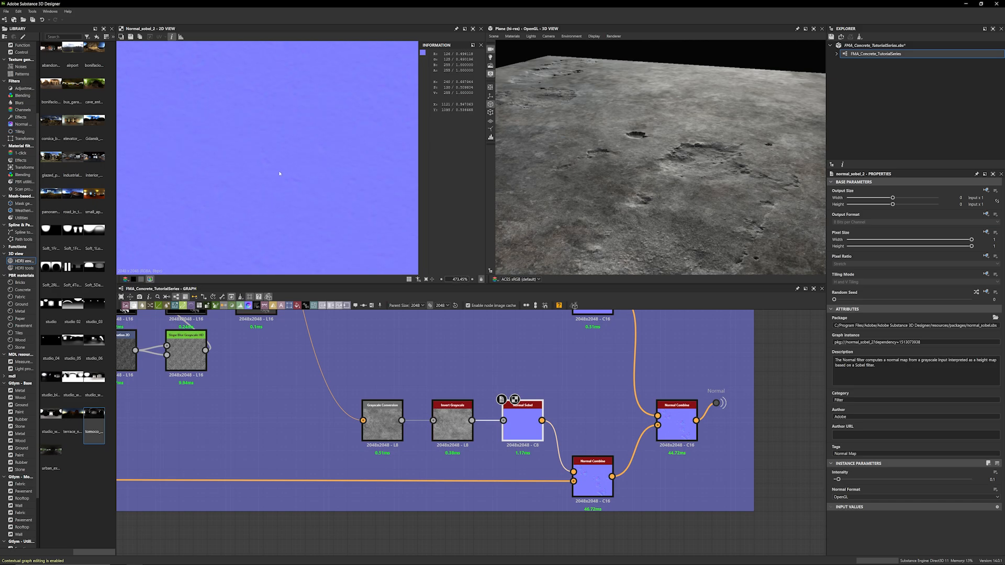
scroll(280, 173, up, 5)
Compare the lower Normal Combine node's output with its bent normal input around the broken concrete hole
double_click(592, 477)
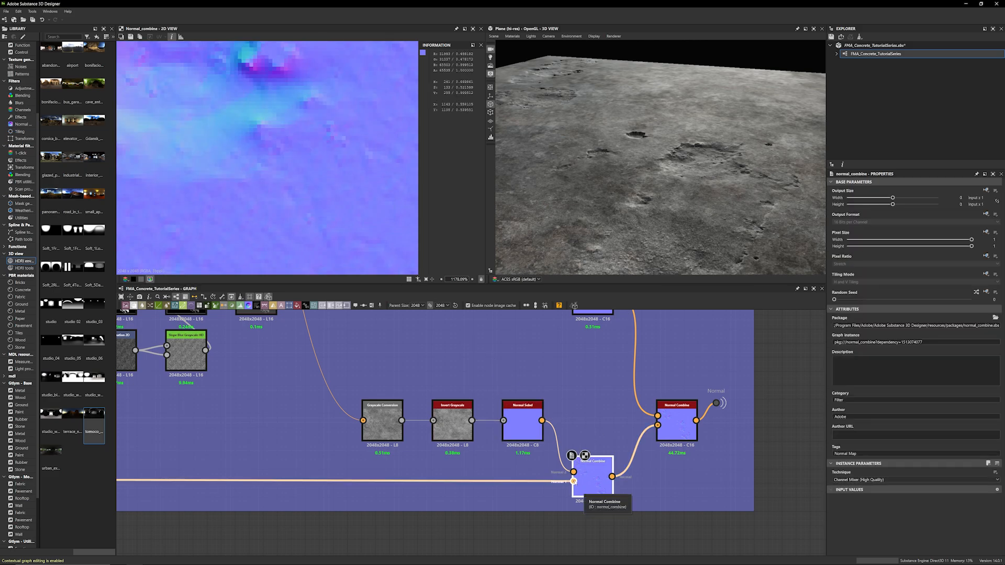
double_click(573, 482)
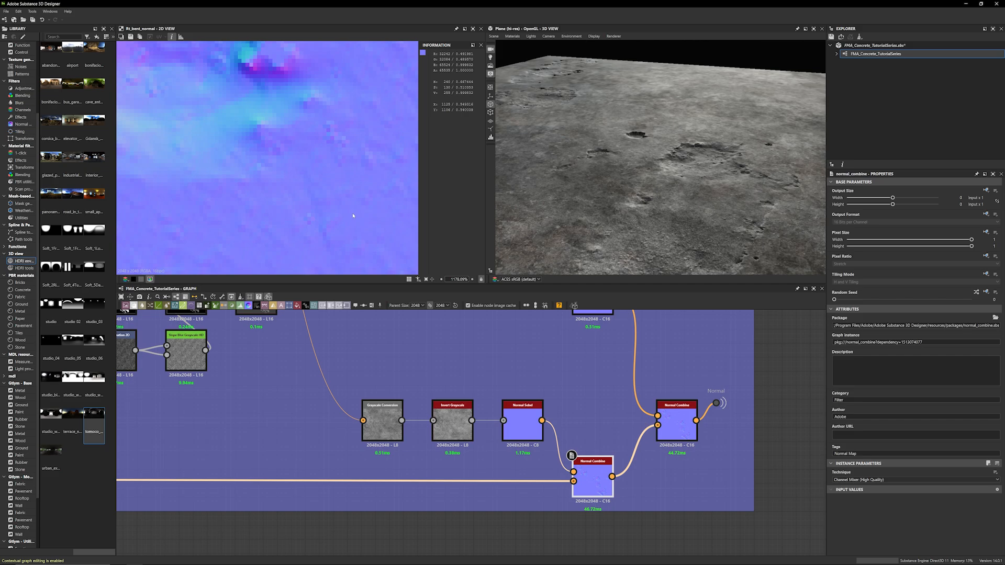
double_click(591, 477)
scroll(318, 240, down, 5)
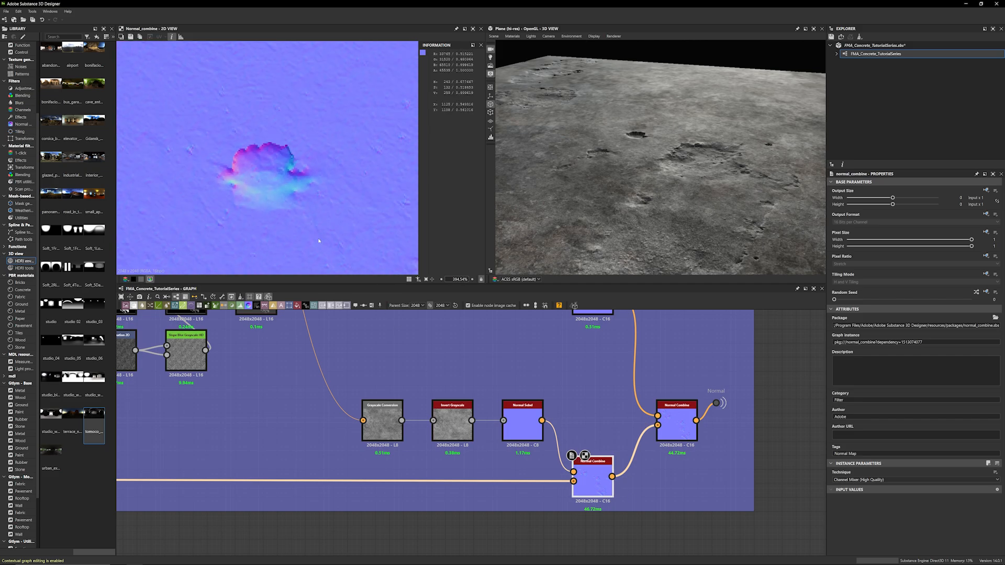
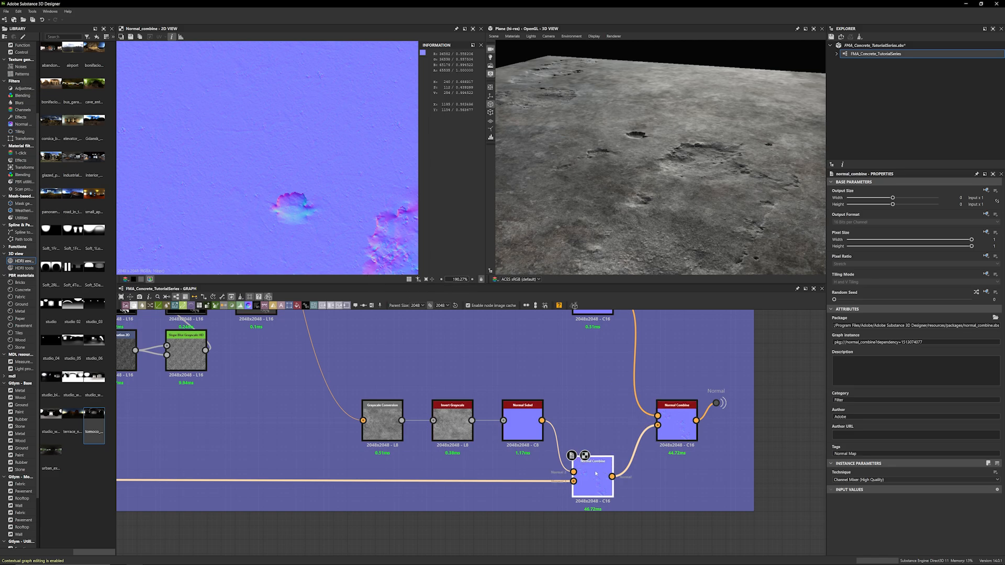
Follow the graph from the Normal frame back to the Base Color Mask frame at the start of the color chain
scroll(789, 415, down, 5)
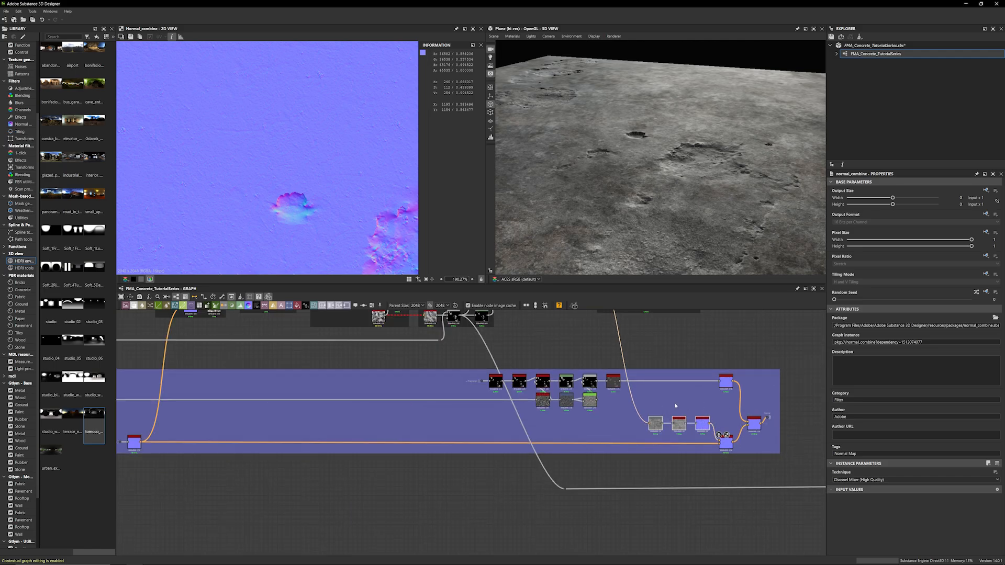
scroll(753, 348, up, 4)
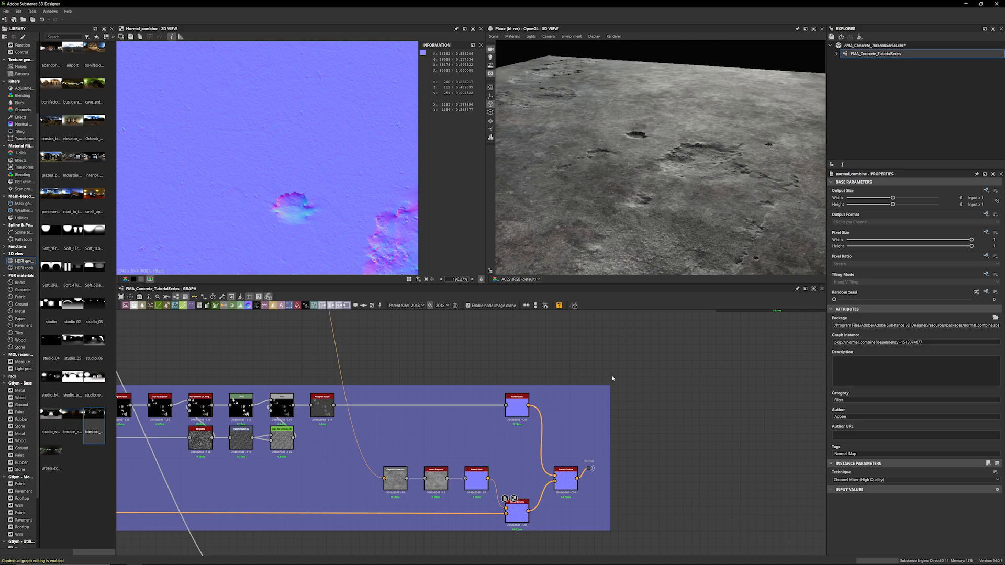
middle_drag(621, 444, 693, 398)
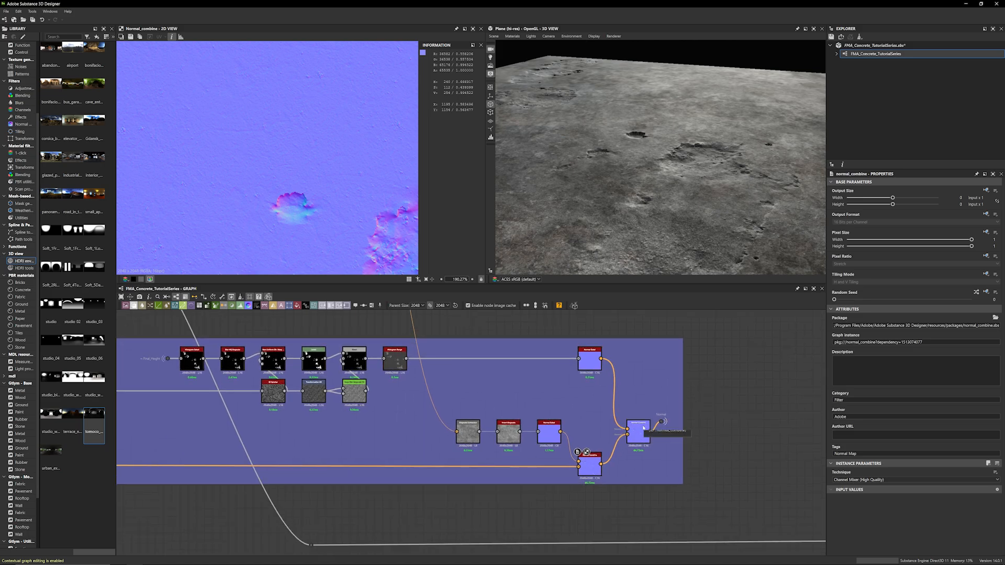
scroll(739, 411, down, 6)
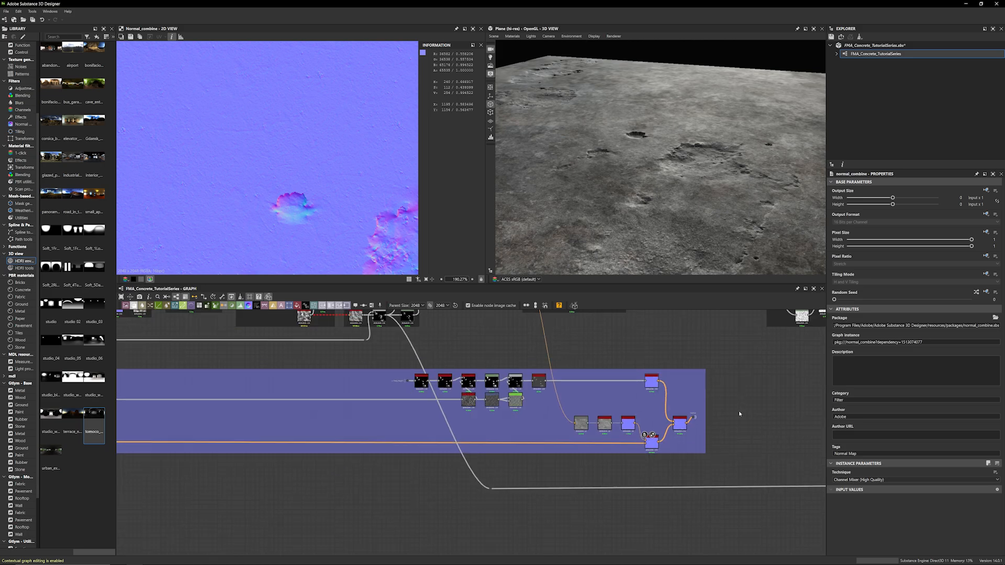
middle_drag(732, 417, 746, 452)
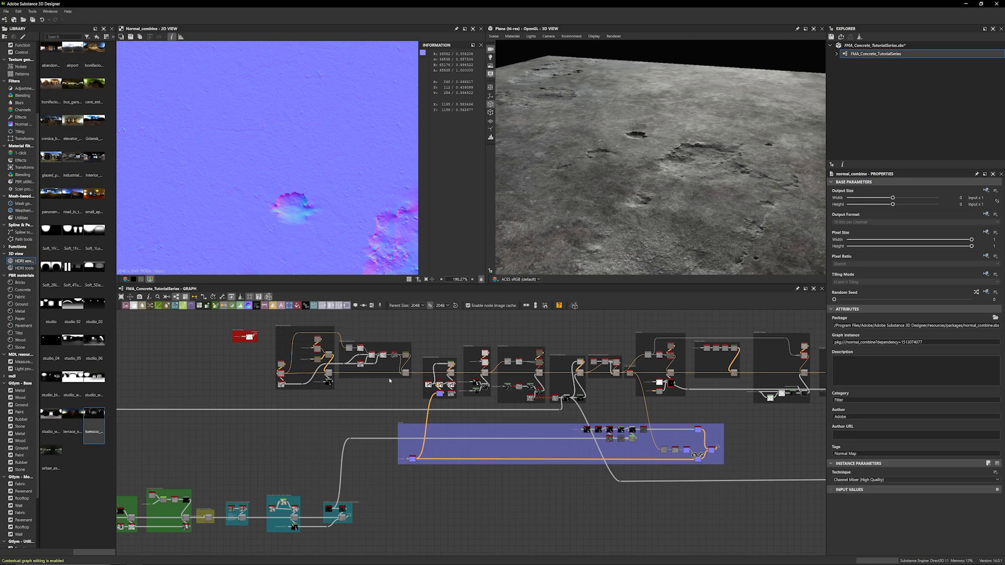
middle_drag(357, 455, 469, 496)
scroll(353, 405, up, 2)
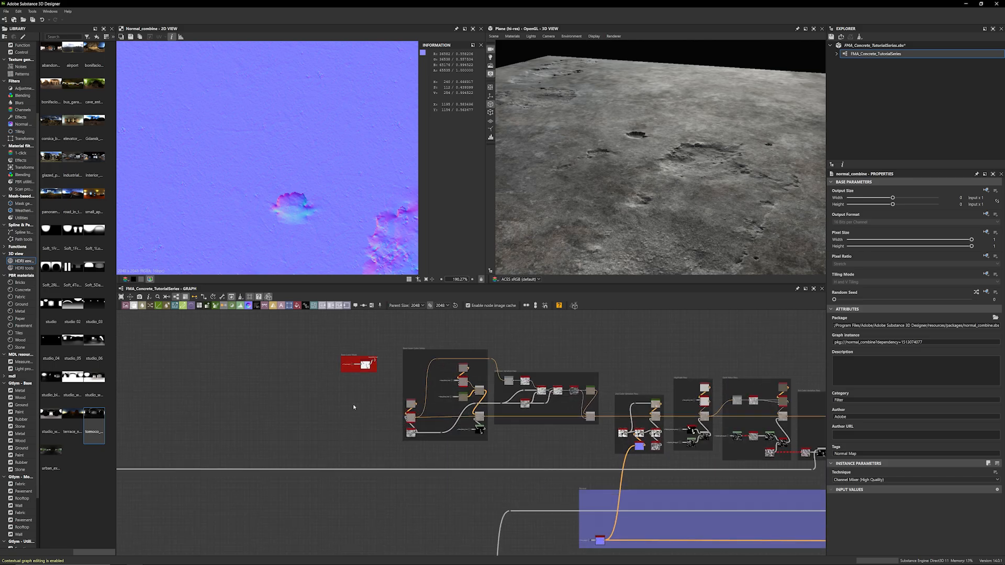
scroll(353, 406, up, 3)
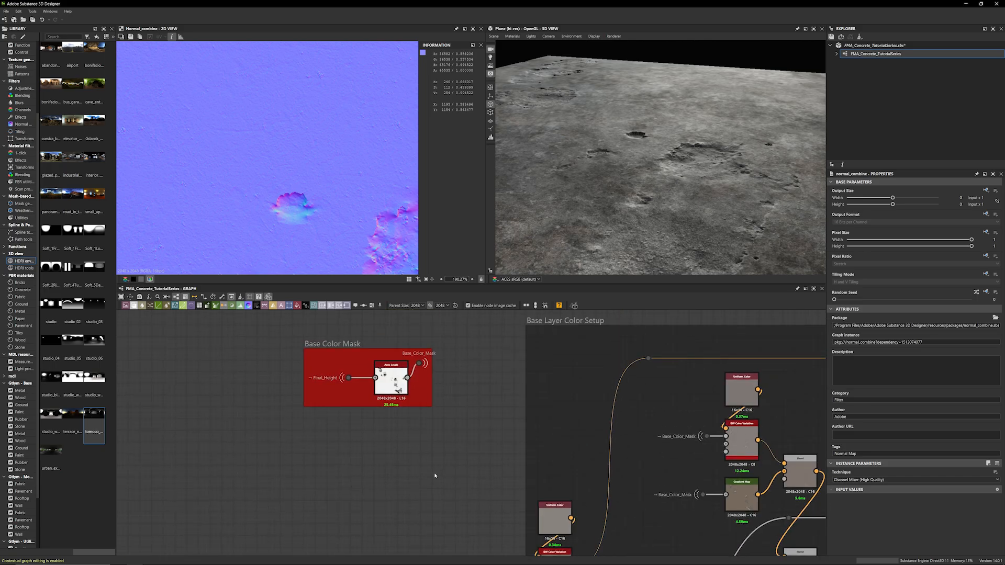
middle_drag(434, 475, 405, 513)
scroll(366, 473, up, 1)
Select the Base Color Mask frame to point it out, and clear the selection again
drag(439, 477, 219, 339)
click(219, 340)
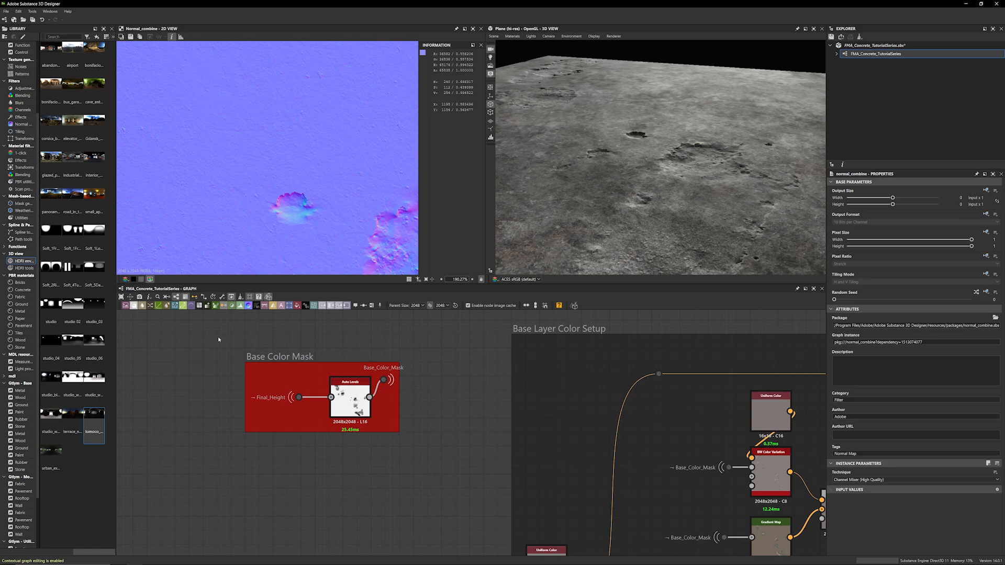
drag(218, 337, 256, 357)
click(226, 335)
click(349, 347)
click(351, 347)
click(475, 336)
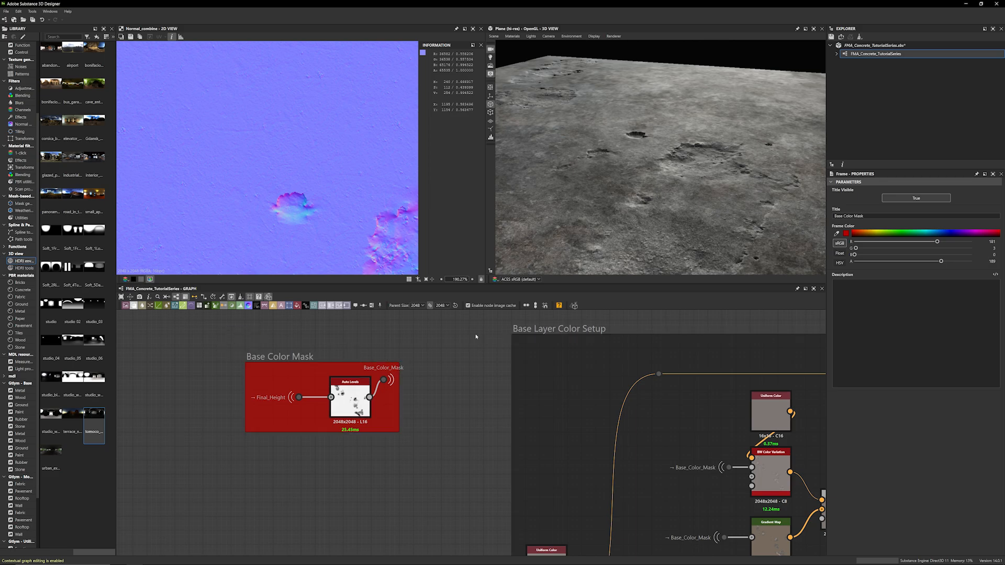
Preview the Auto Levels node in the Base Color Mask frame and inspect the damaged areas on the concrete plane from above
double_click(350, 401)
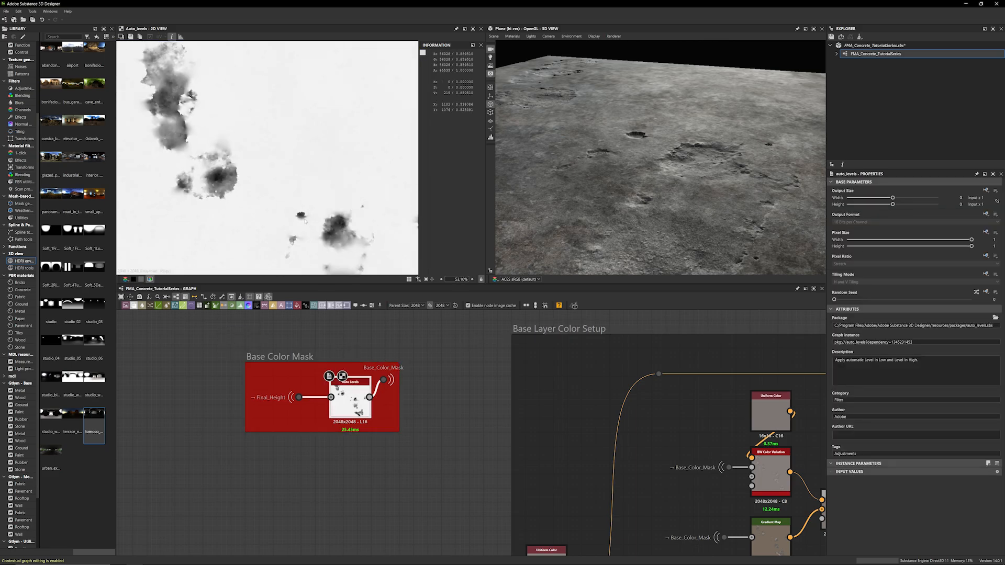
scroll(305, 221, down, 5)
scroll(305, 220, up, 2)
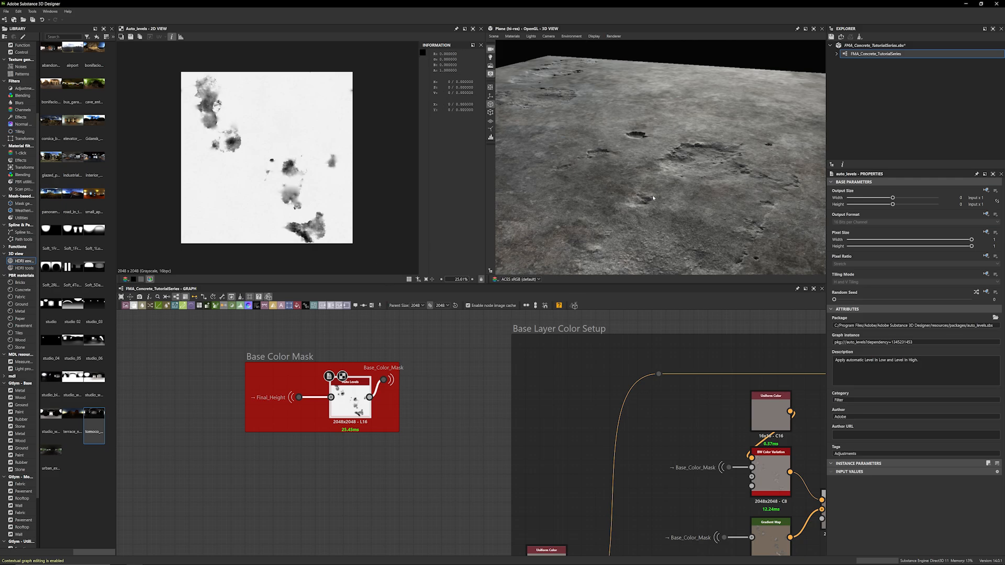
drag(653, 195, 663, 227)
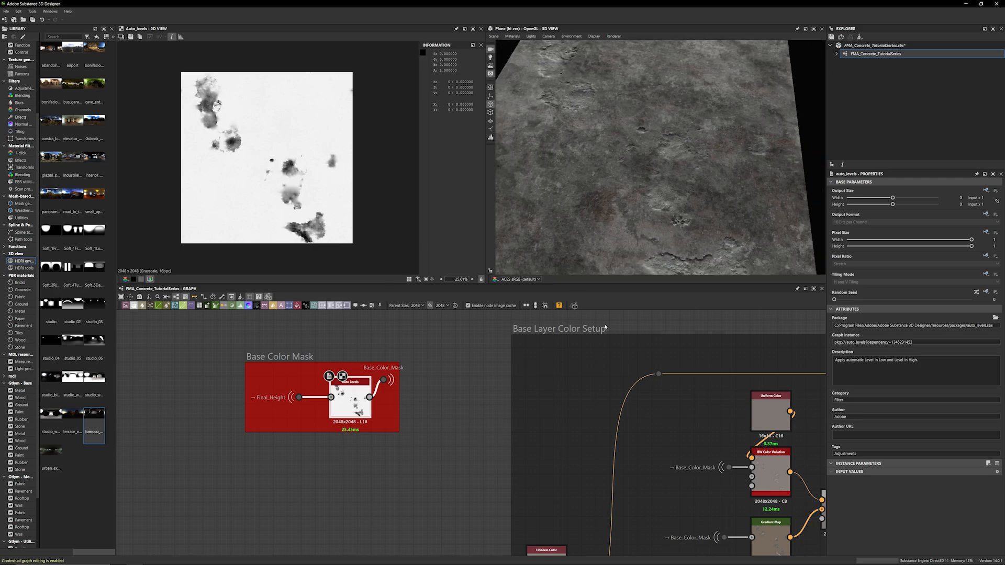
Locate the Base Layer Color Setup frame and preview the BW Color Variation node above Grunge Rust Fine
scroll(508, 431, down, 4)
scroll(492, 522, up, 3)
middle_drag(492, 522, 406, 430)
scroll(405, 429, down, 5)
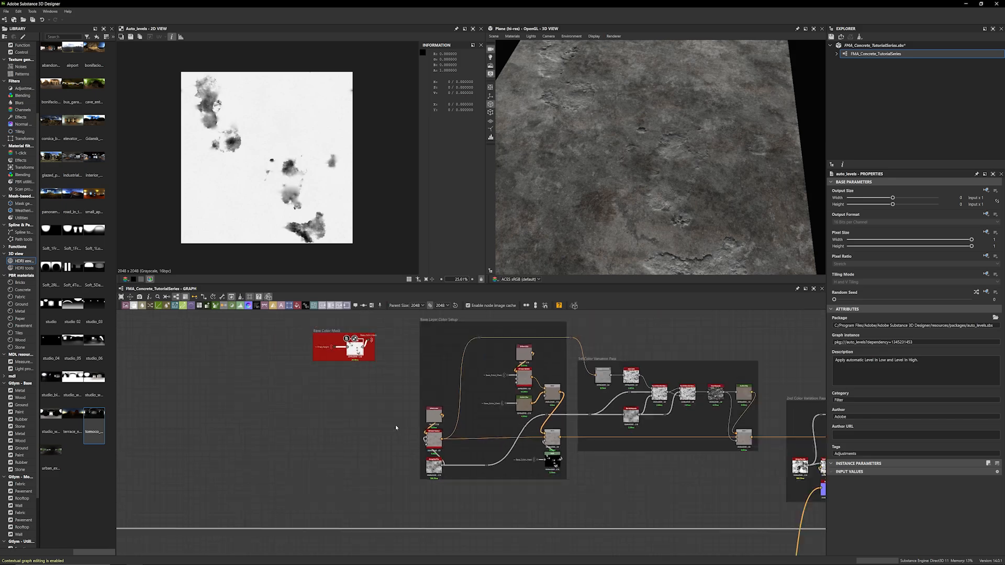
mouse_move(276, 427)
middle_down()
mouse_move(220, 431)
mouse_move(390, 441)
mouse_move(284, 443)
middle_up()
scroll(376, 441, up, 1)
scroll(376, 441, up, 1)
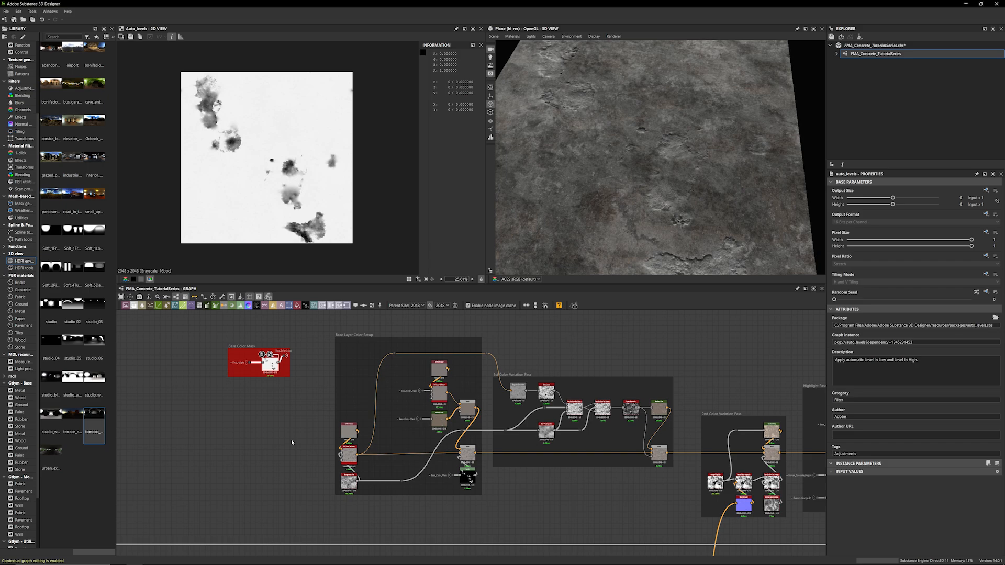
scroll(293, 441, up, 5)
middle_drag(274, 446, 193, 401)
double_click(345, 428)
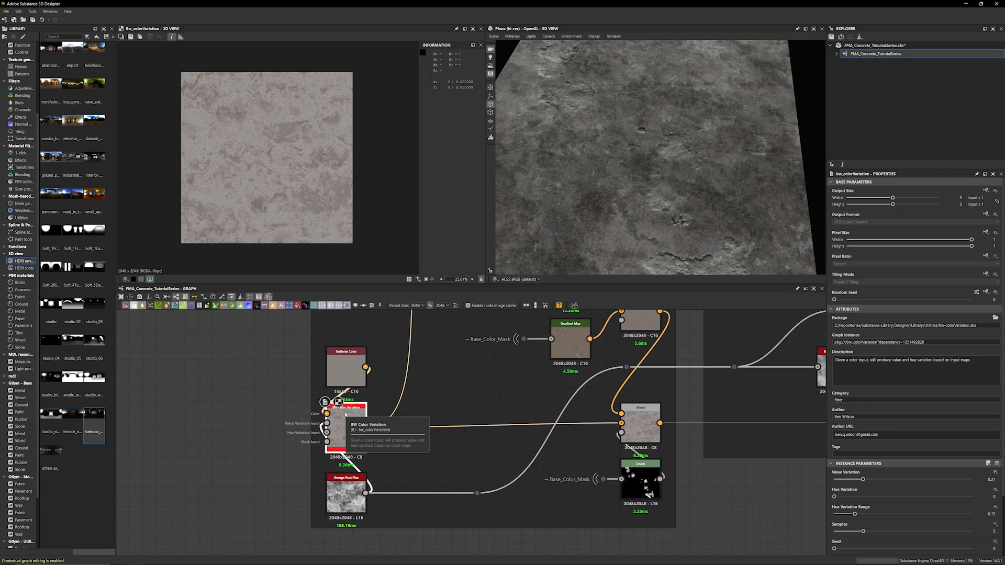
scroll(346, 415, up, 1)
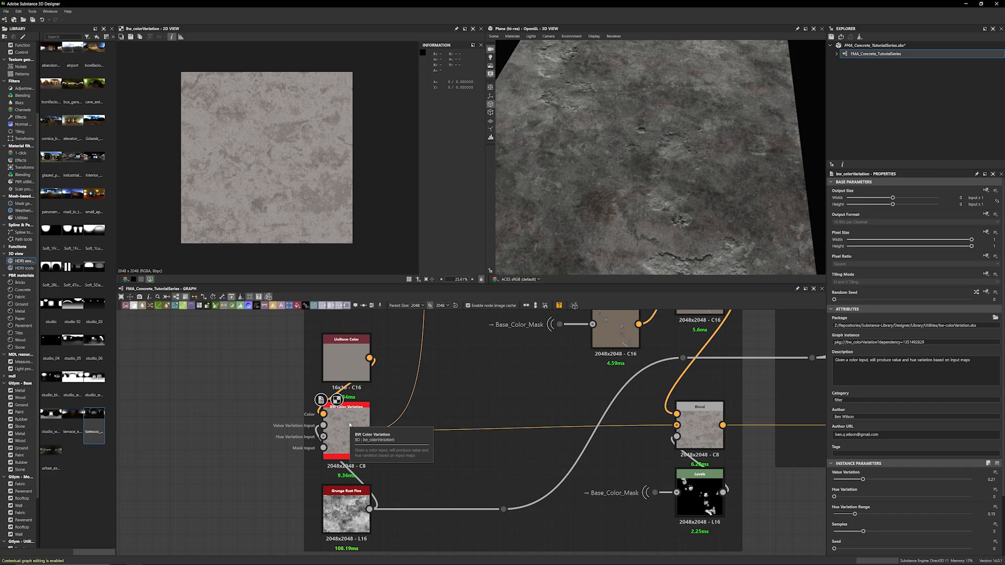
middle_drag(263, 442, 245, 421)
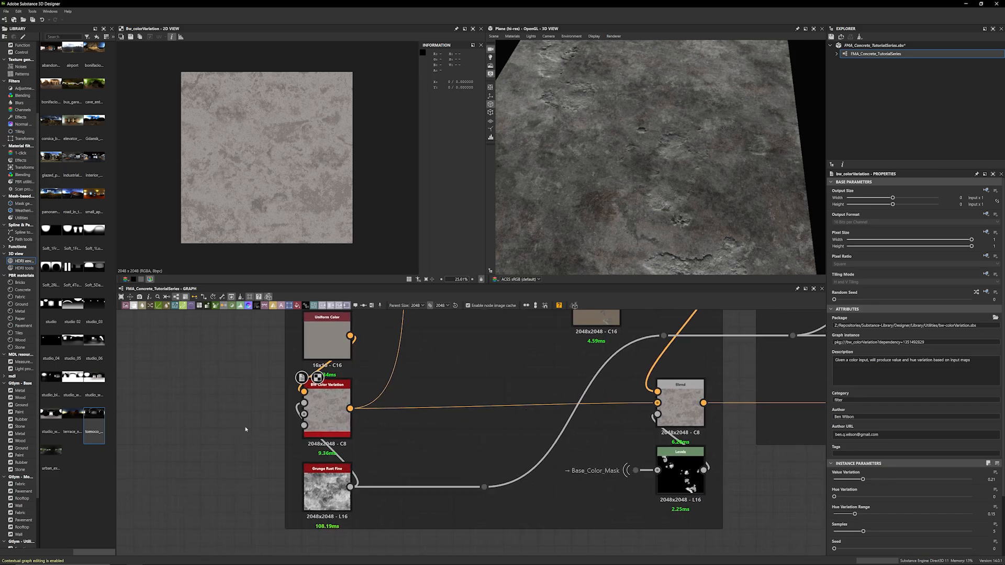
Preview the Uniform Color node feeding BW Color Variation and check its Output Size inheritance, picking Absolute
double_click(339, 353)
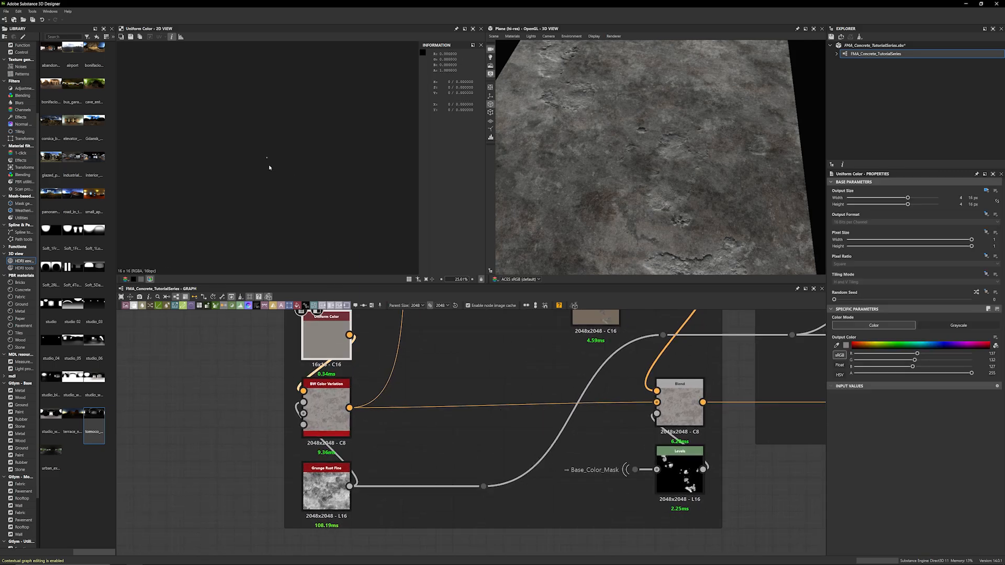
scroll(330, 365, up, 5)
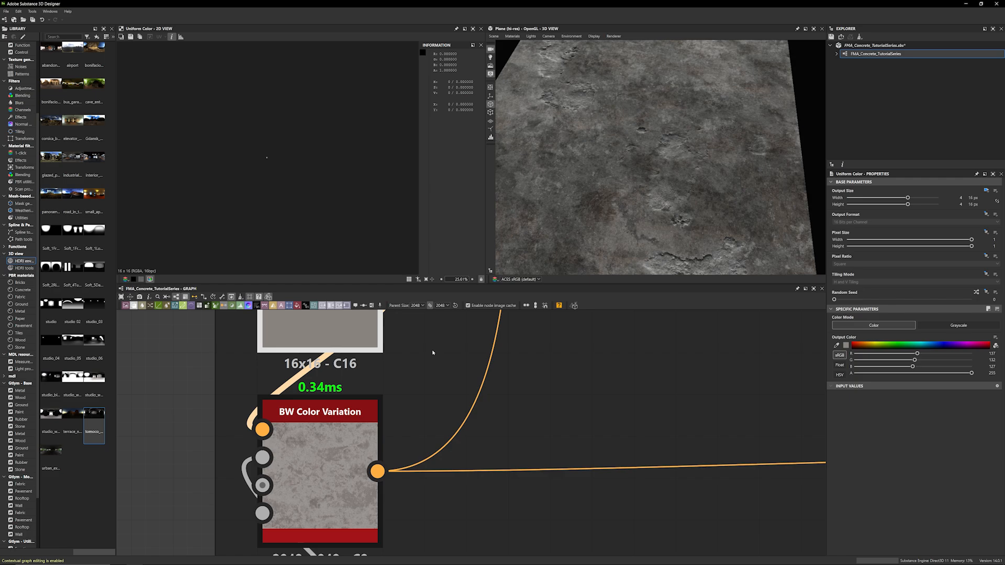
click(986, 191)
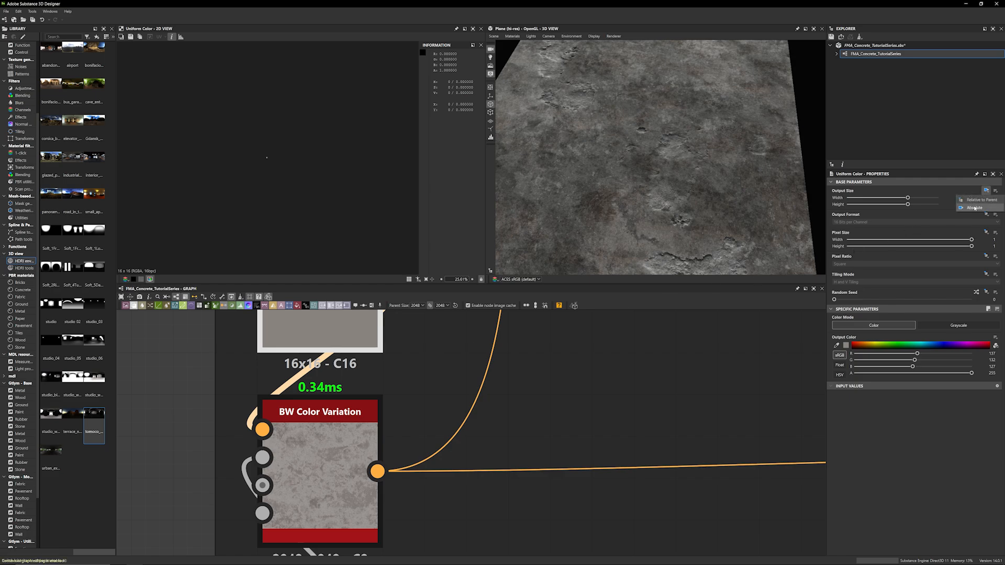
click(975, 208)
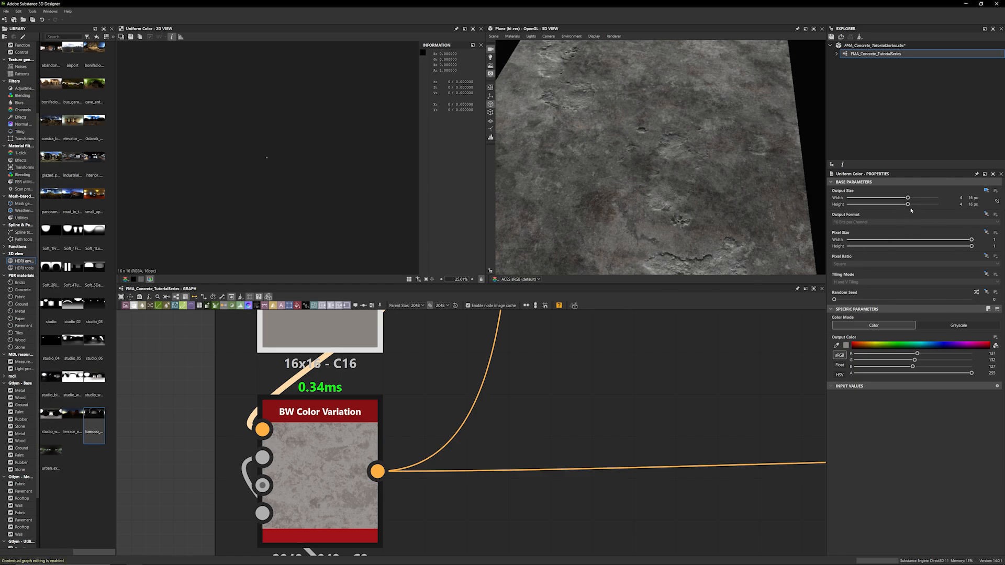
scroll(143, 404, down, 5)
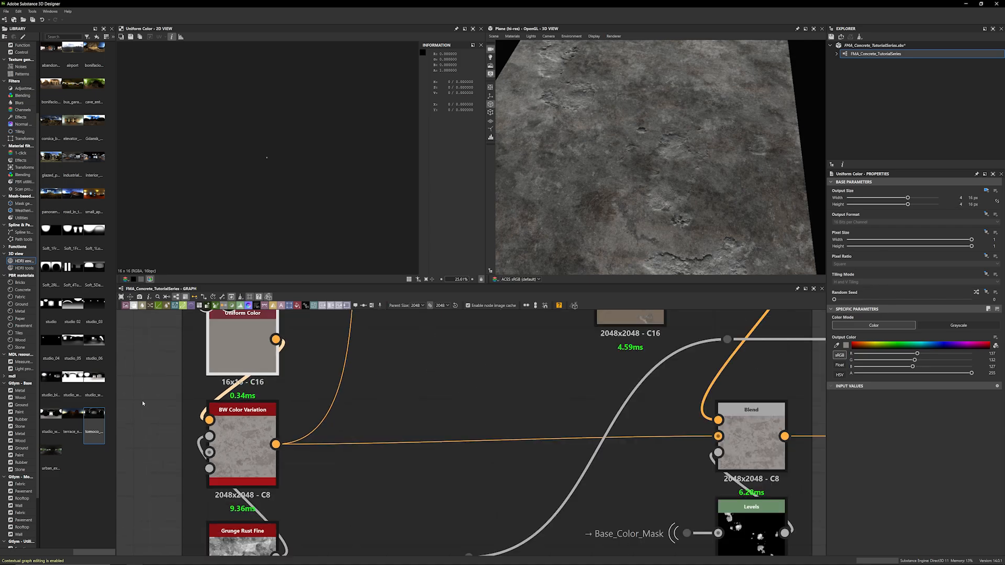
Review the row of color frames across the graph and preview the BW Color Variation node below Uniform Color again
middle_drag(159, 397, 263, 427)
scroll(261, 423, down, 6)
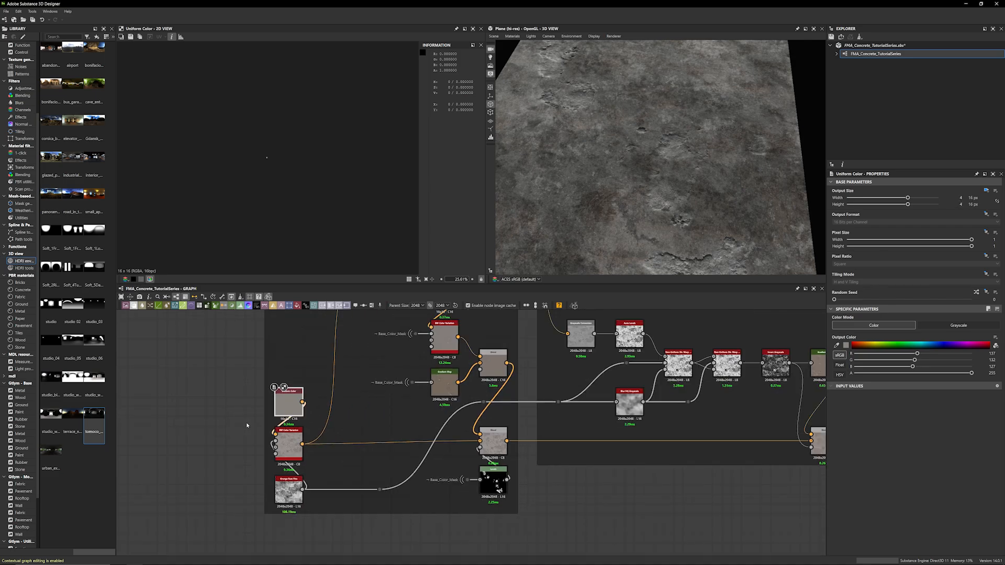
scroll(210, 423, down, 3)
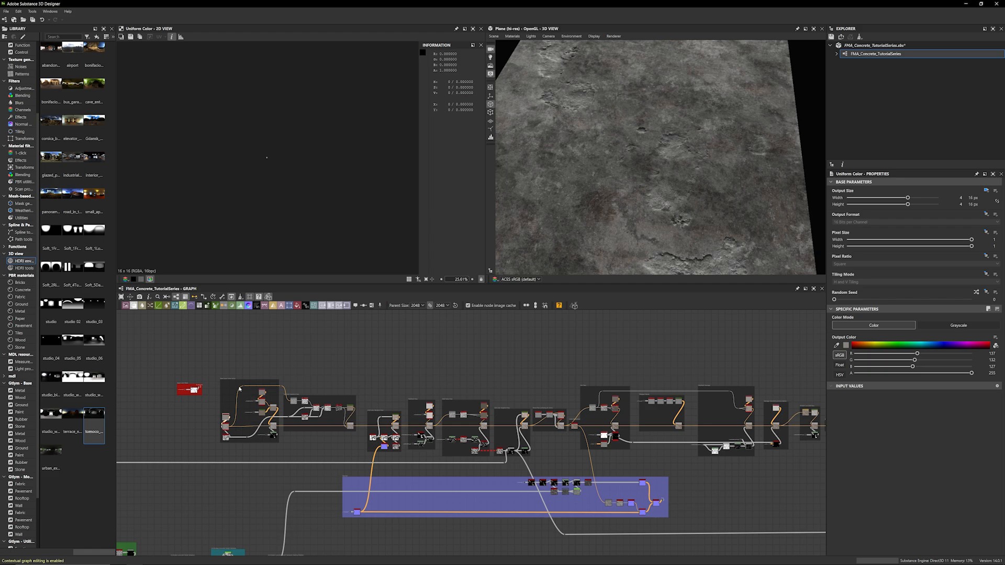
scroll(414, 413, up, 6)
middle_drag(350, 354, 371, 418)
scroll(382, 431, up, 8)
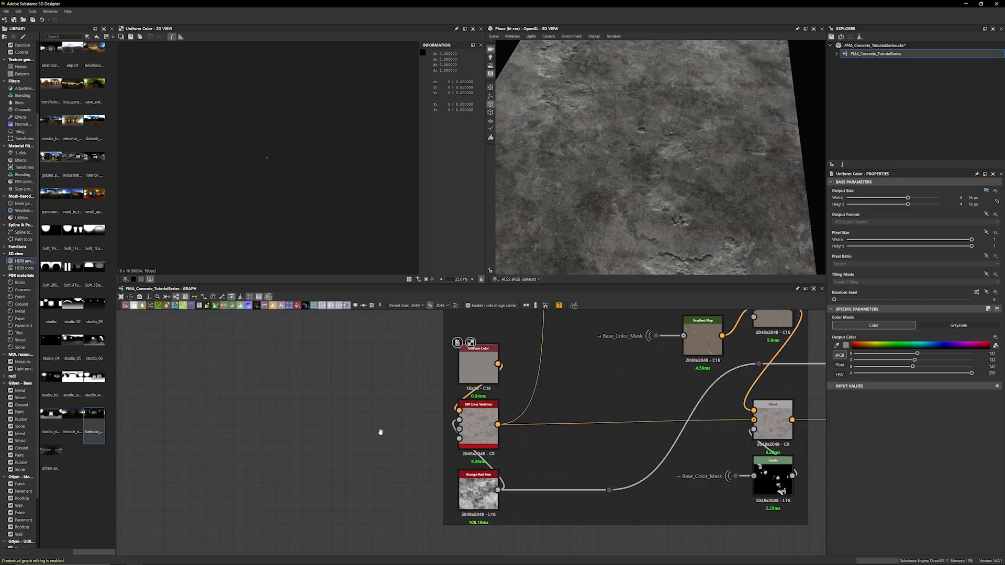
double_click(385, 402)
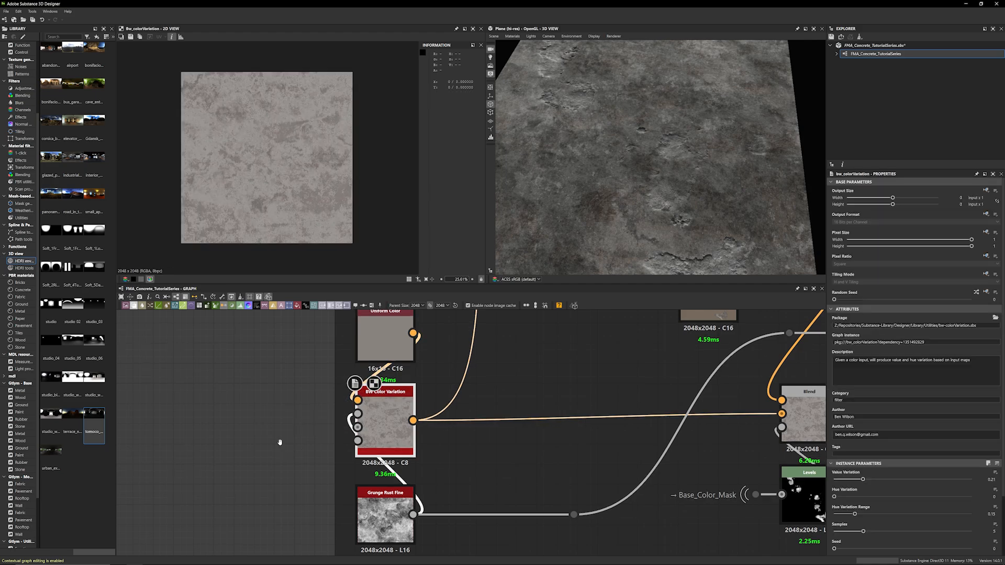
middle_drag(396, 397, 386, 381)
Preview the Grunge Rust Fine node, clear the selection and examine its grunge pattern up close
double_click(373, 504)
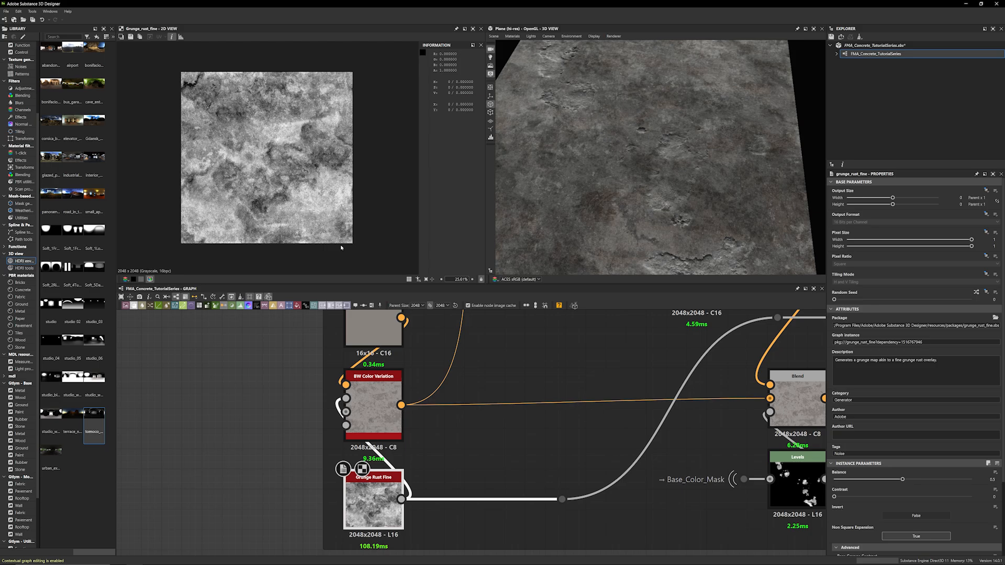
click(247, 443)
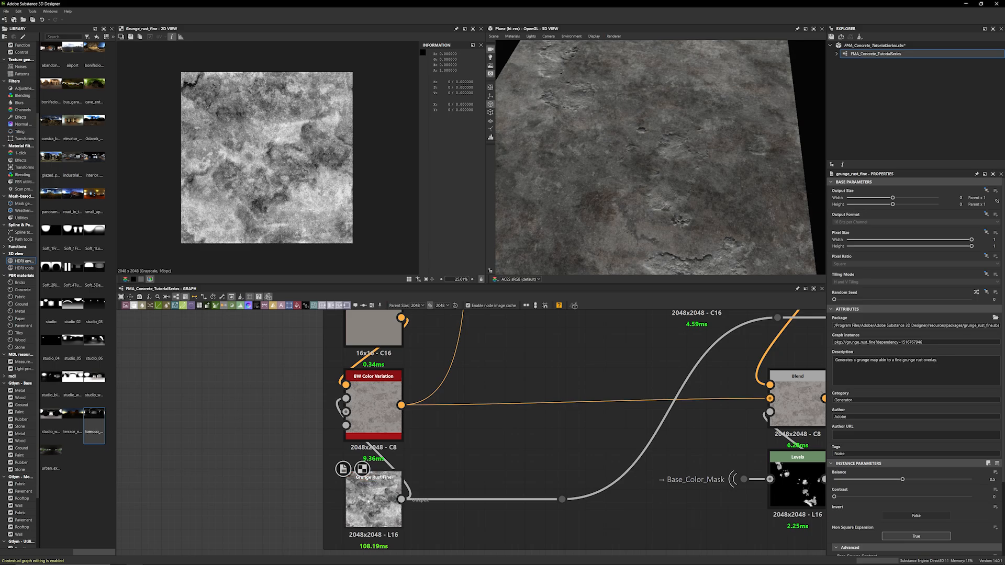
scroll(281, 214, up, 2)
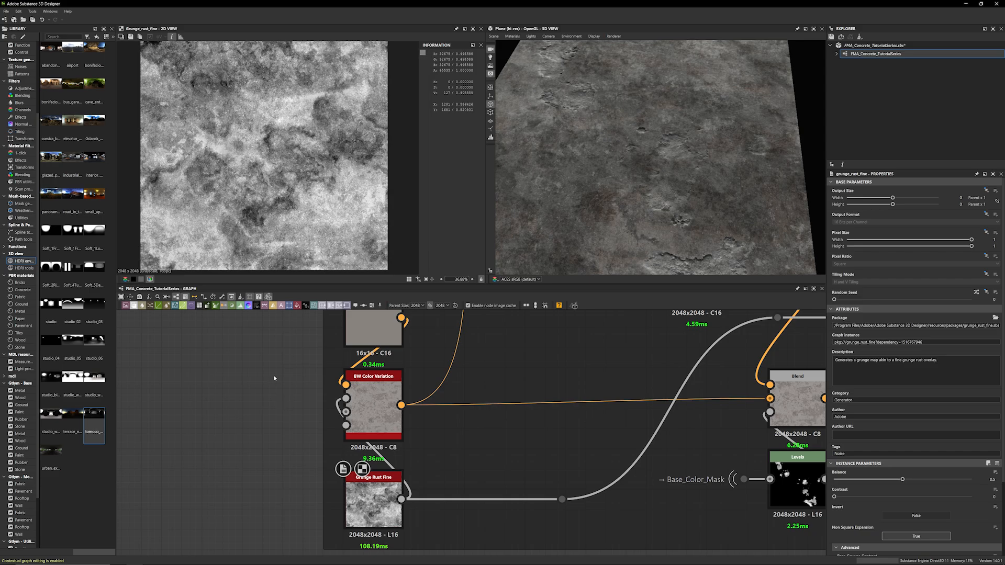
Preview the BW Color Variation node above Grunge Rust Fine, try a higher Samples value and undo it
scroll(369, 404, up, 2)
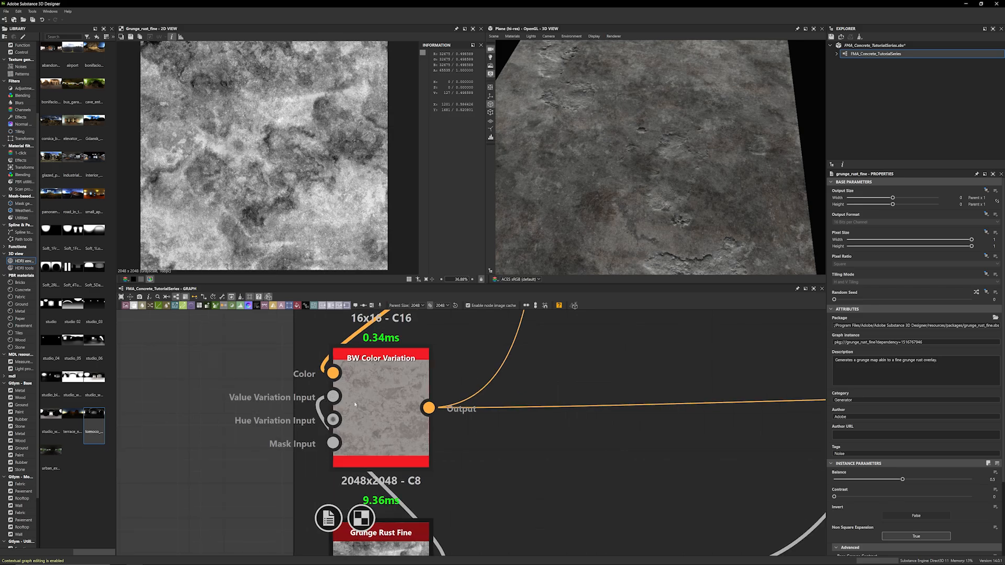
double_click(345, 401)
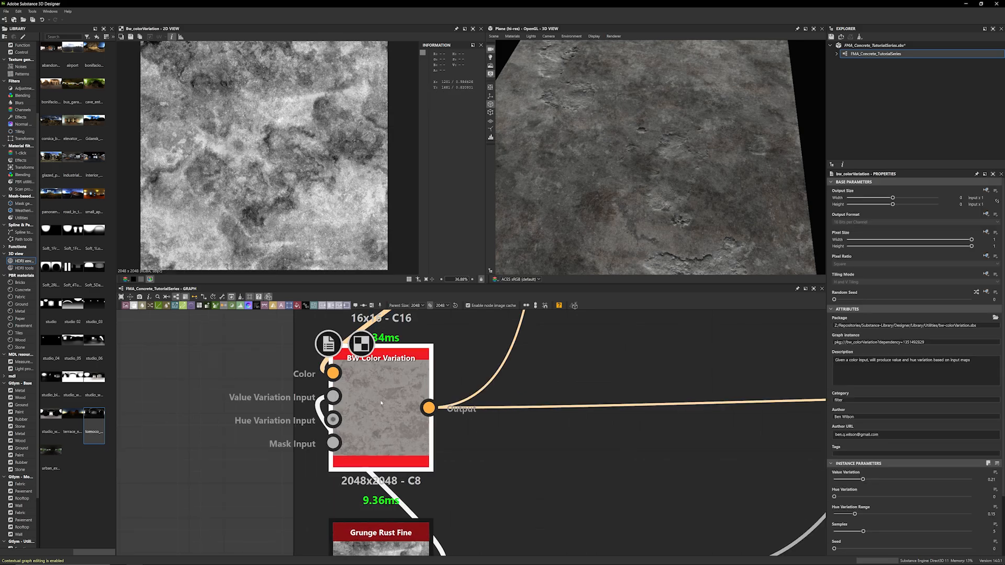
scroll(906, 419, down, 3)
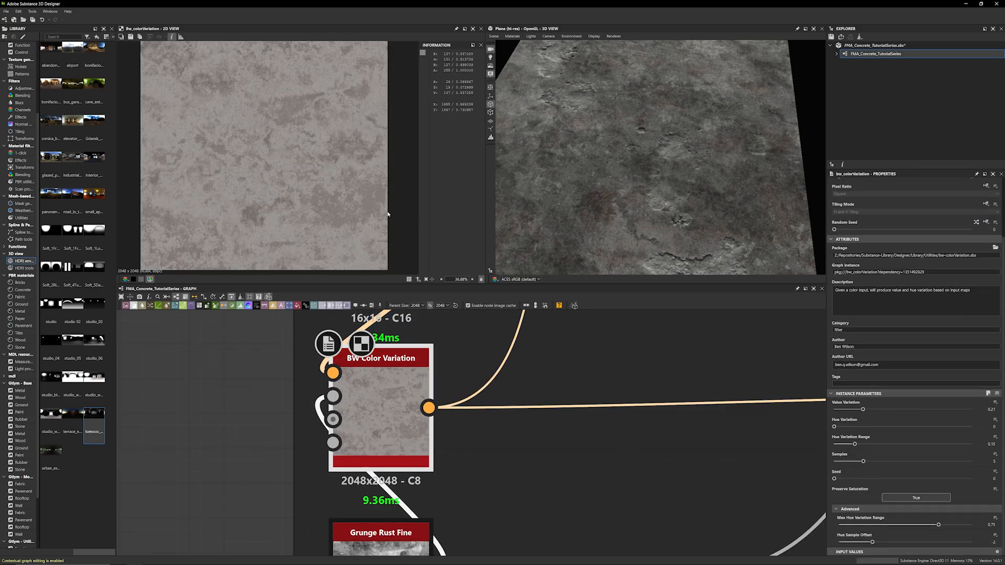
drag(863, 460, 901, 462)
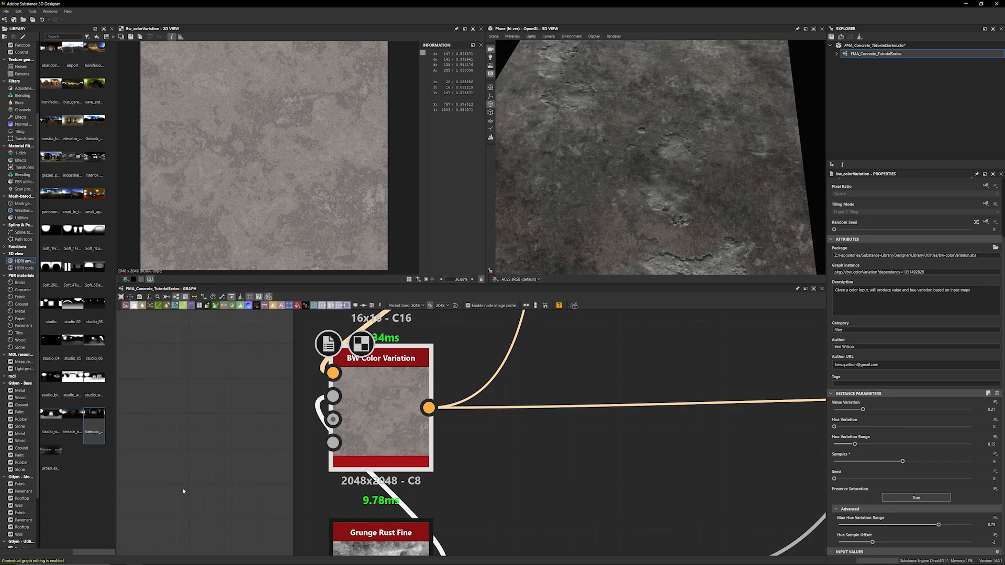
key(ctrl+z)
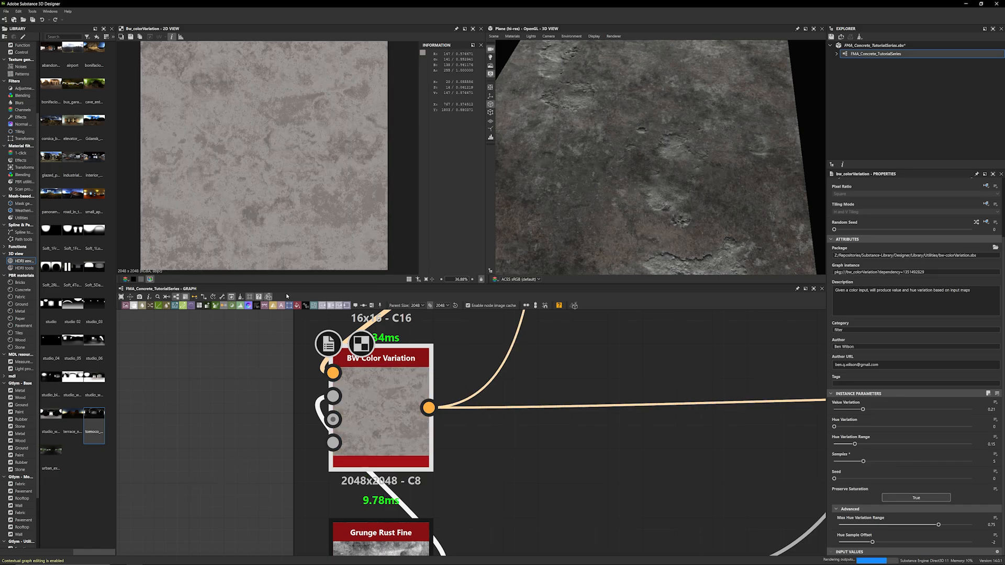
Examine the BW Color Variation texture up close and select the Uniform Color node feeding it
scroll(293, 214, up, 3)
scroll(217, 136, up, 4)
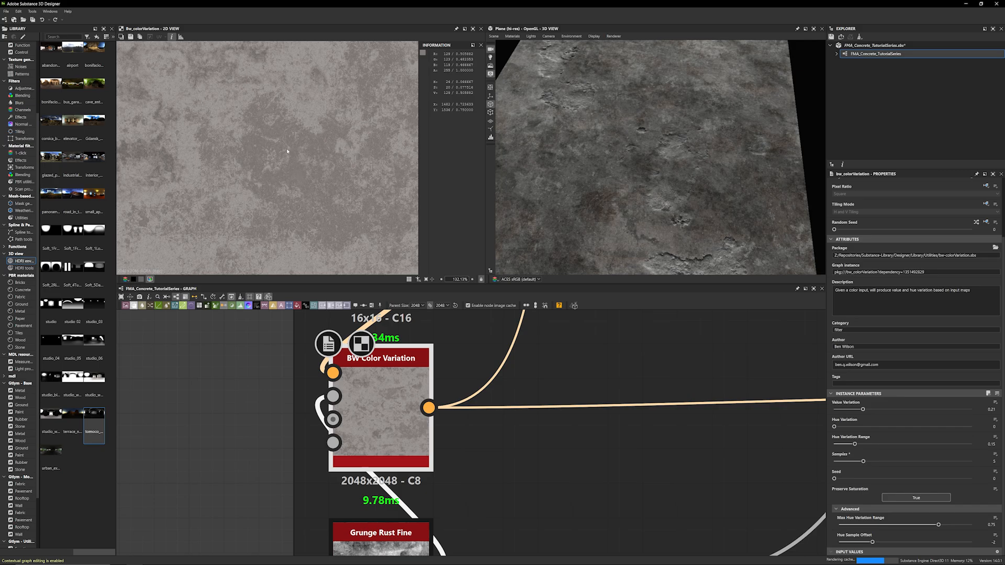
scroll(209, 430, down, 3)
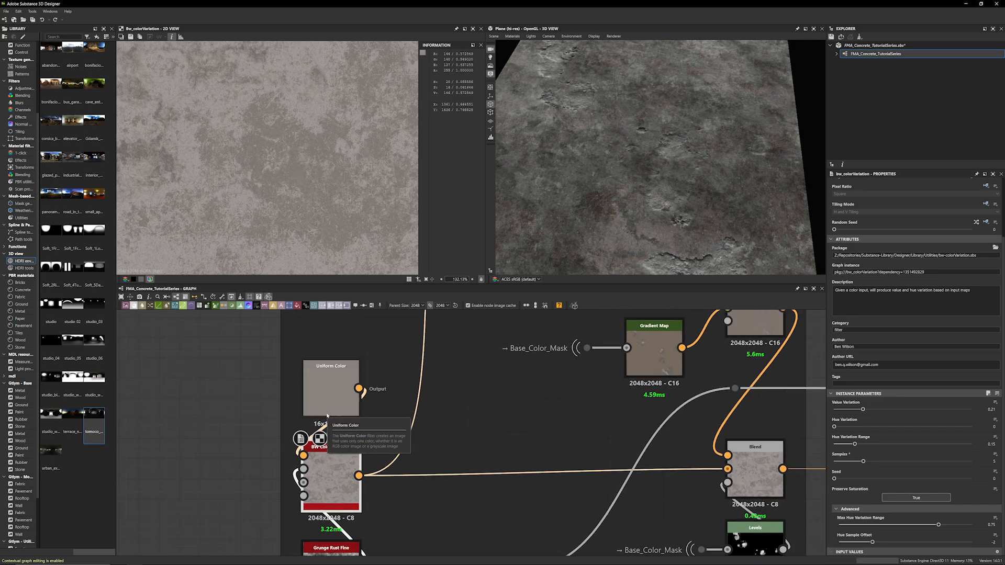
click(327, 409)
Trace the Base_Color_Mask links of the upper BW Color Variation and Gradient Map nodes to their source, and clear the selection
scroll(225, 450, down, 3)
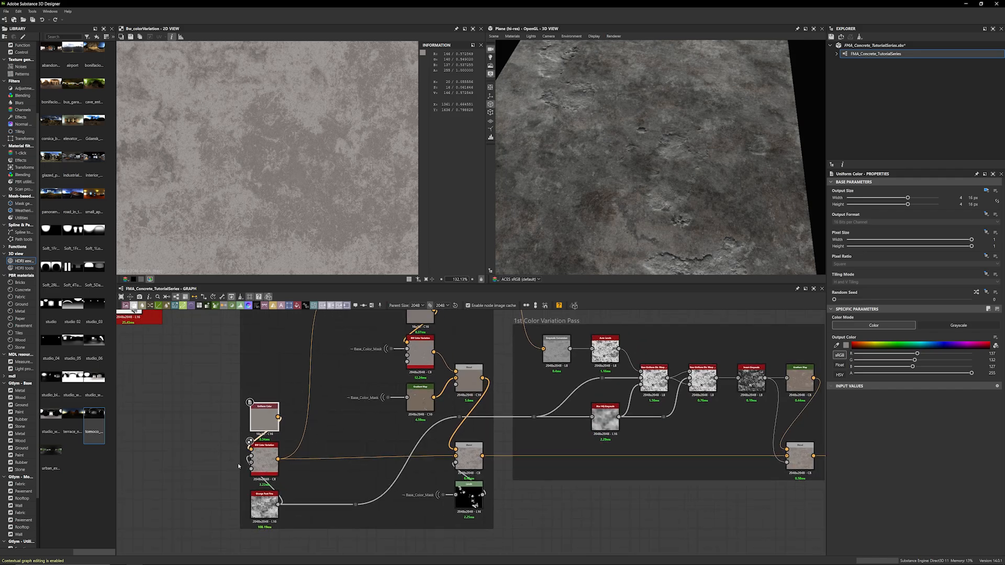
scroll(504, 498, up, 1)
scroll(530, 517, up, 1)
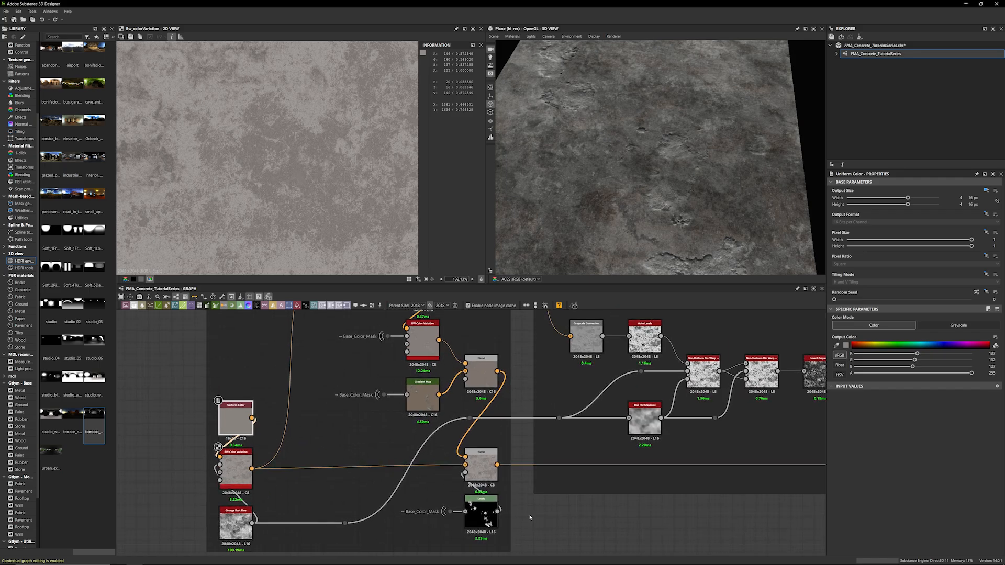
middle_drag(526, 388, 526, 430)
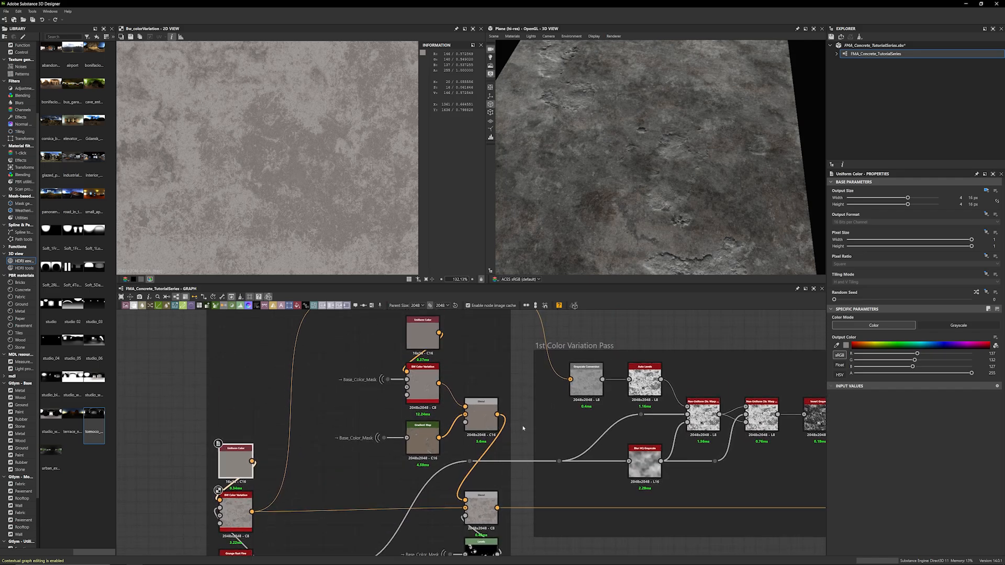
scroll(333, 406, up, 3)
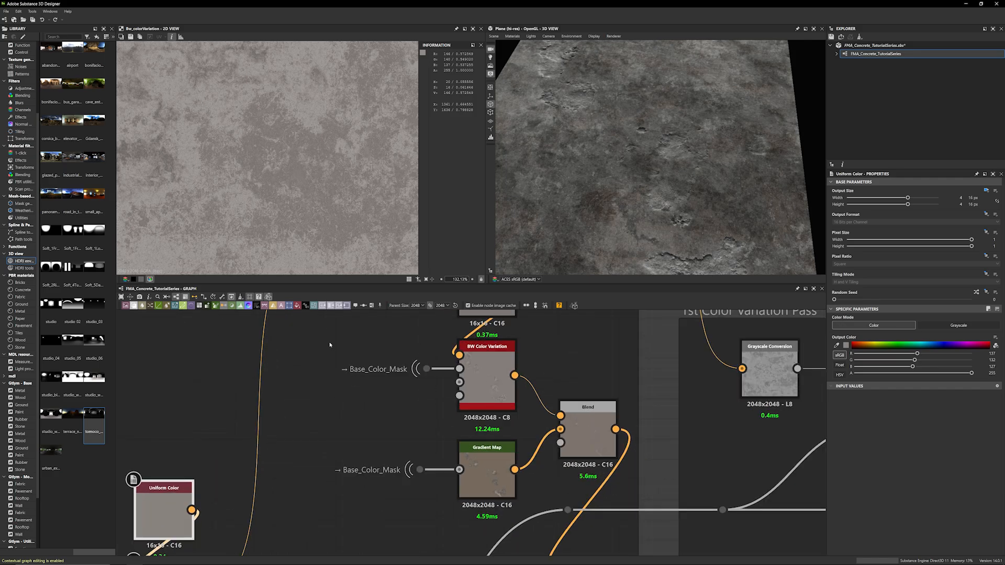
drag(329, 342, 429, 485)
scroll(365, 436, down, 3)
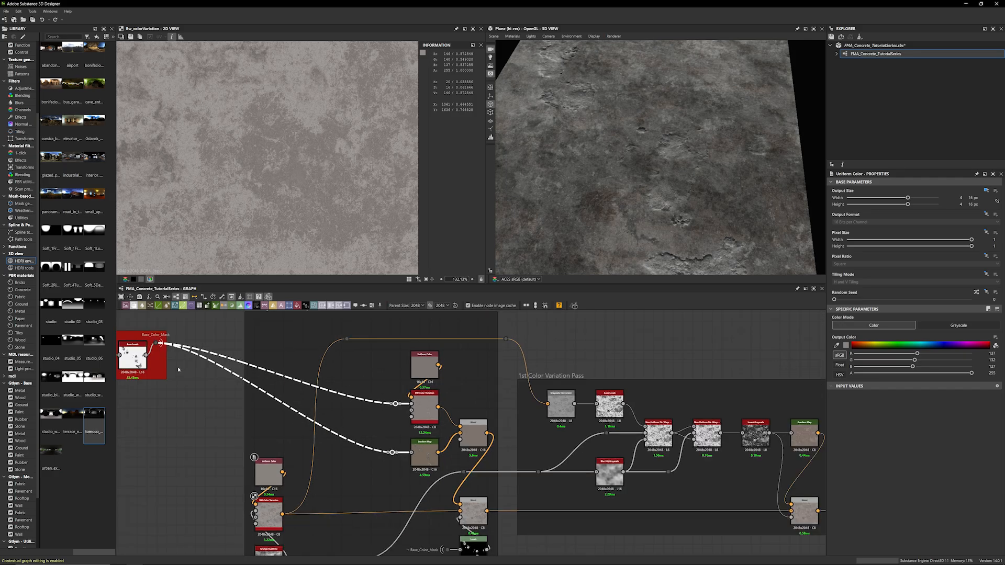
click(184, 422)
Preview the upper branch's Gradient Map, Uniform Color and Blend nodes in turn, checking their parameters
scroll(415, 407, up, 3)
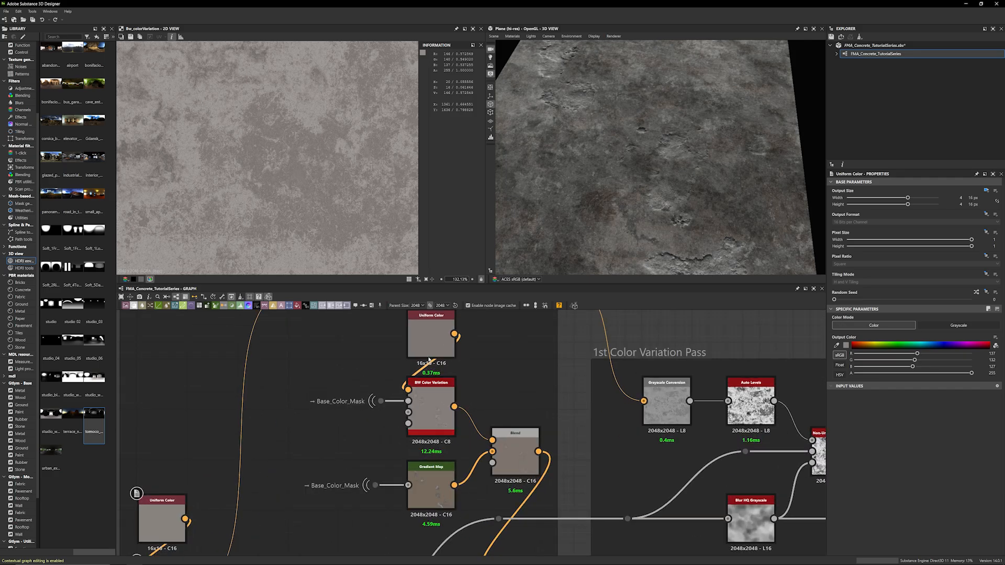
double_click(430, 489)
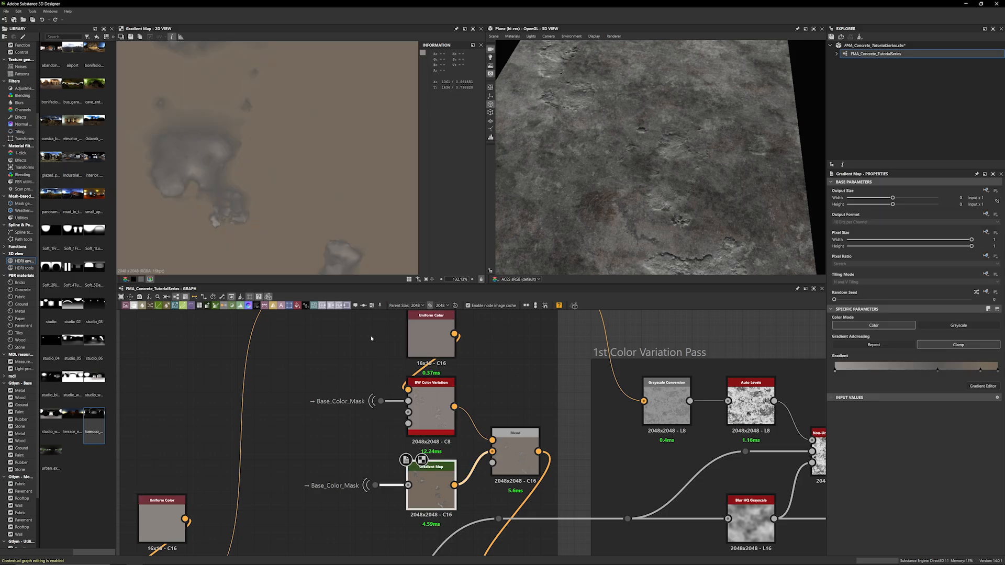
scroll(285, 187, up, 1)
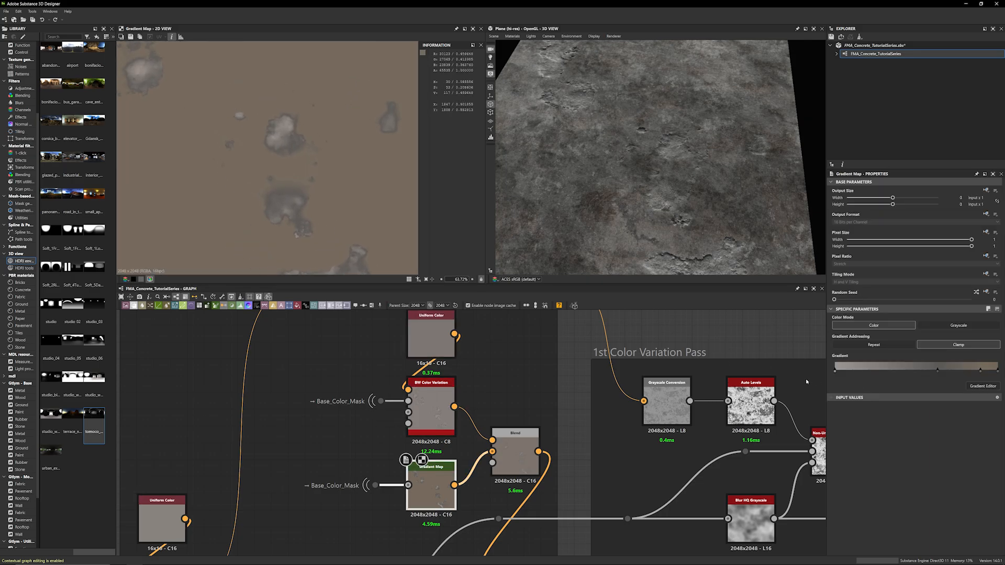
double_click(437, 355)
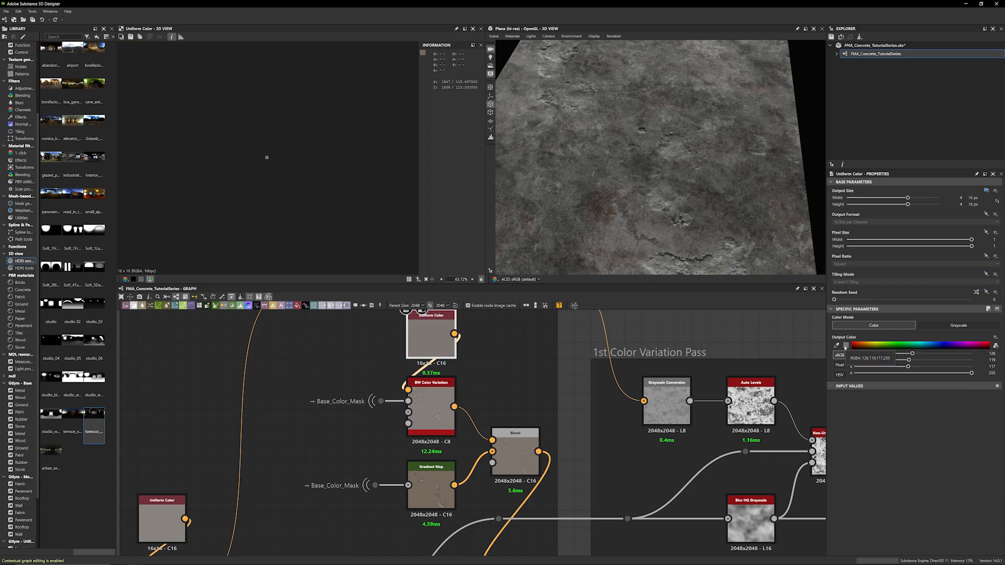
double_click(533, 443)
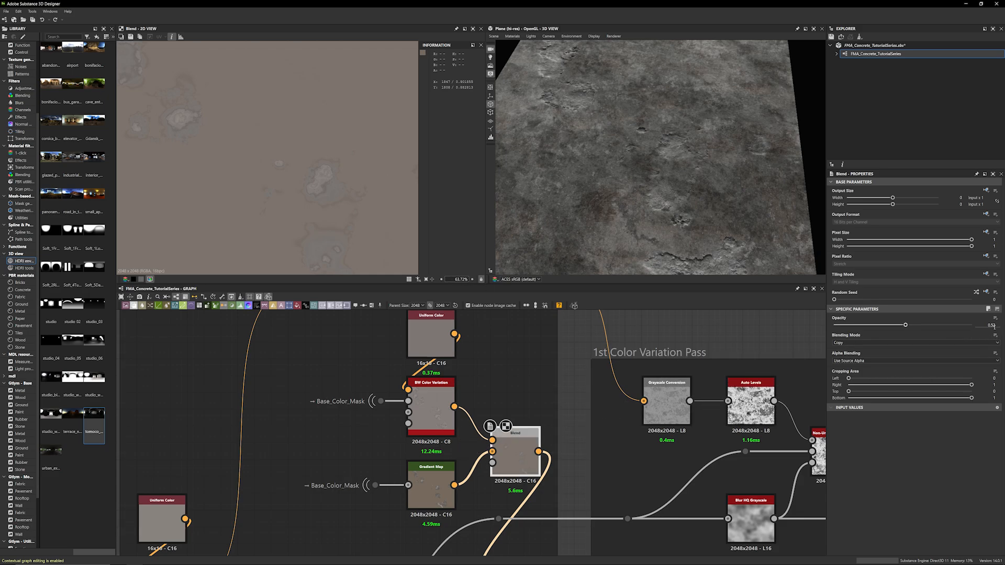
Preview the lower Blend node of the base layer, check the Levels mask driving its opacity, and return to the Blend result
middle_drag(582, 437, 563, 350)
middle_drag(546, 466, 562, 406)
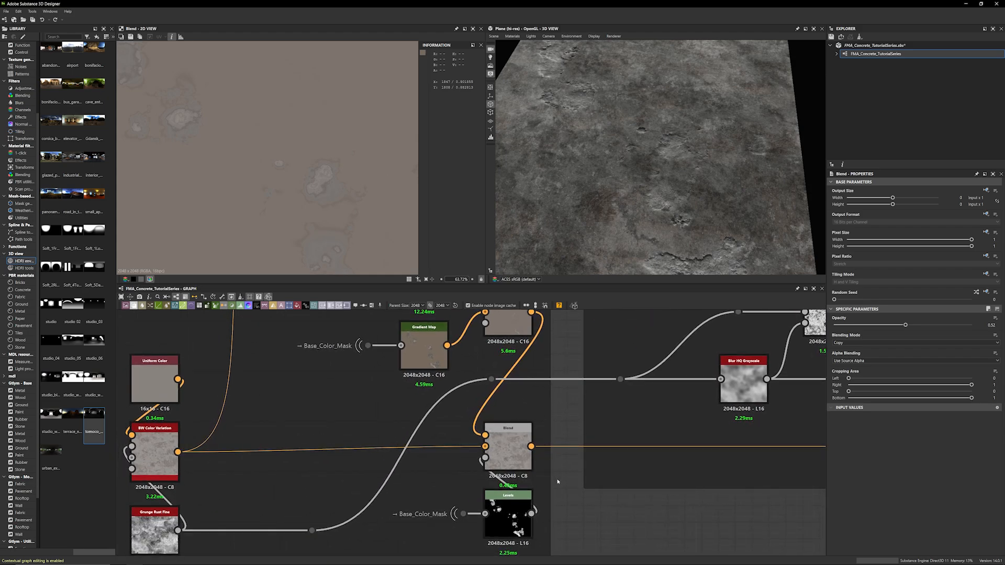
middle_drag(297, 465, 312, 464)
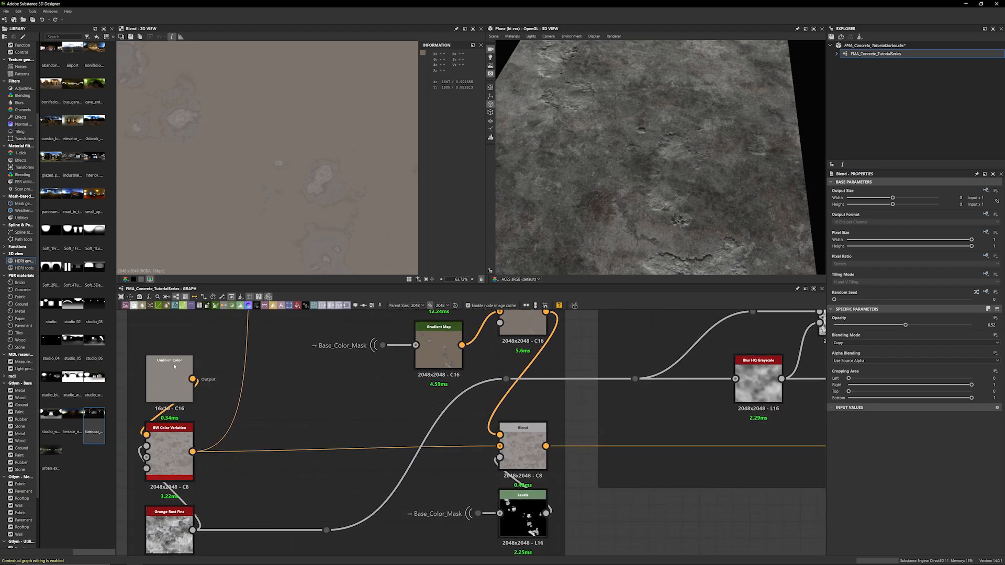
click(526, 455)
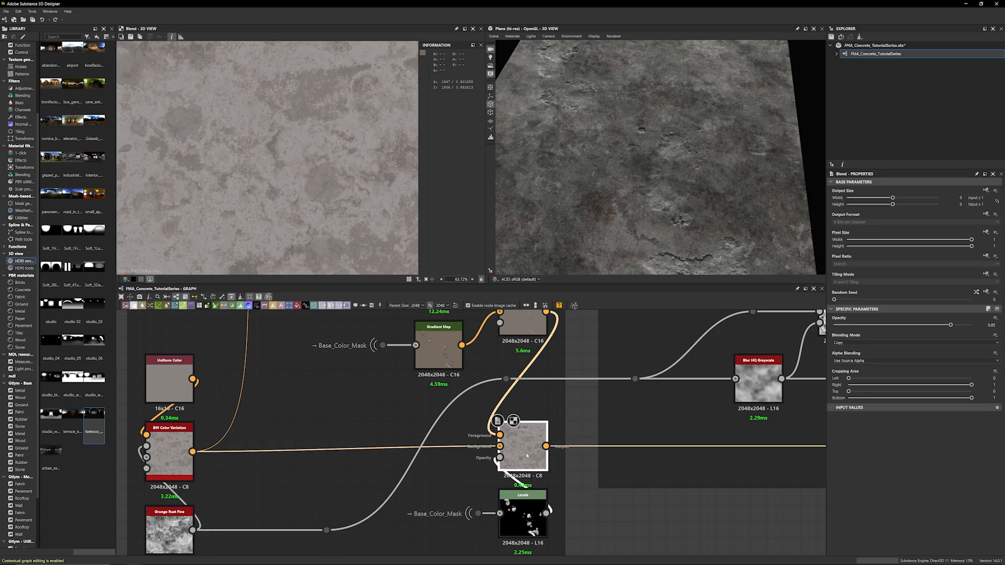
click(518, 511)
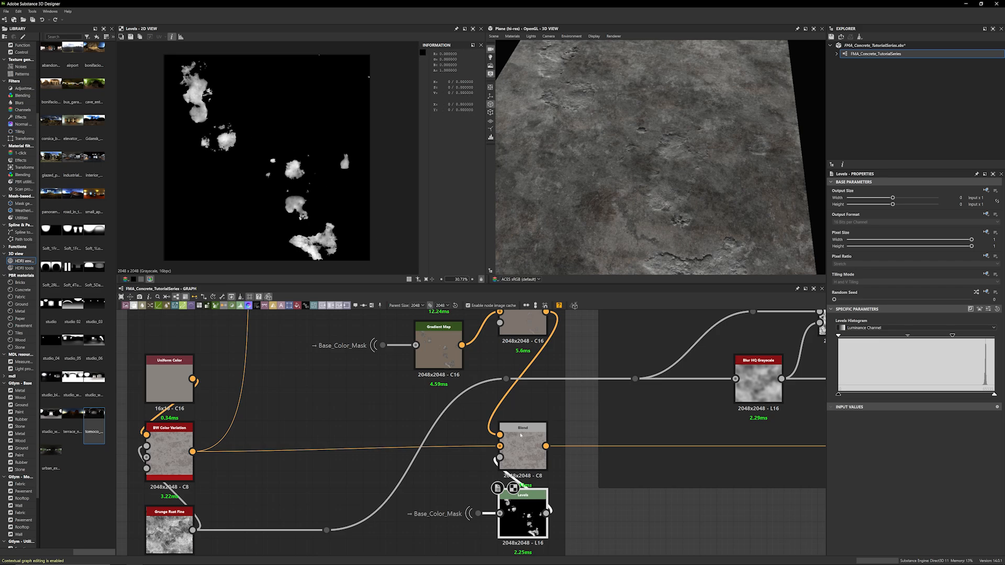
click(520, 435)
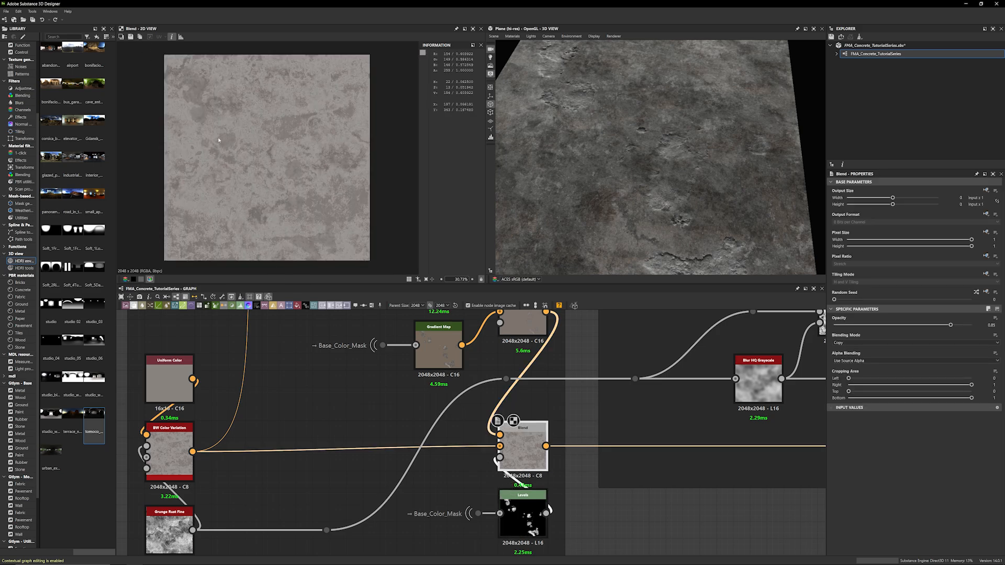
Locate the 1st Color Variation Pass frame and follow its incoming link from the Base Layer Color Setup frame
scroll(146, 354, down, 3)
middle_drag(146, 354, 174, 413)
scroll(168, 444, down, 3)
scroll(166, 451, up, 2)
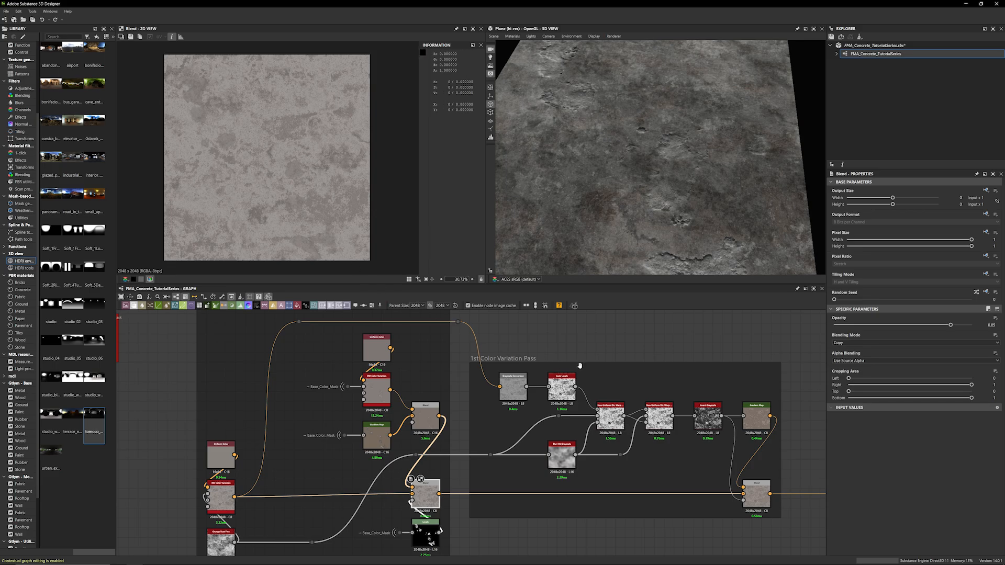
middle_drag(593, 339, 391, 318)
scroll(470, 337, up, 1)
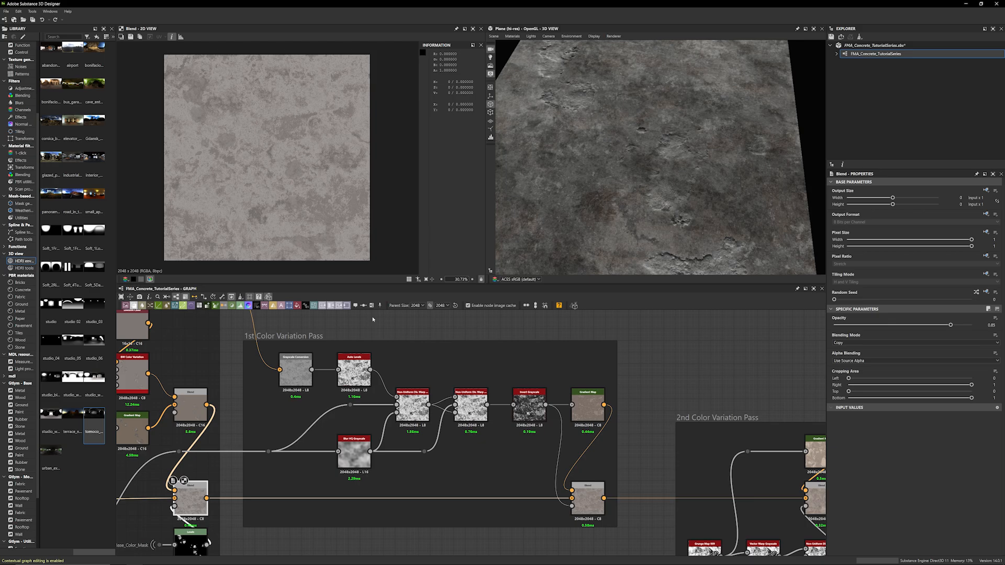
middle_drag(377, 371, 458, 461)
middle_drag(408, 398, 579, 370)
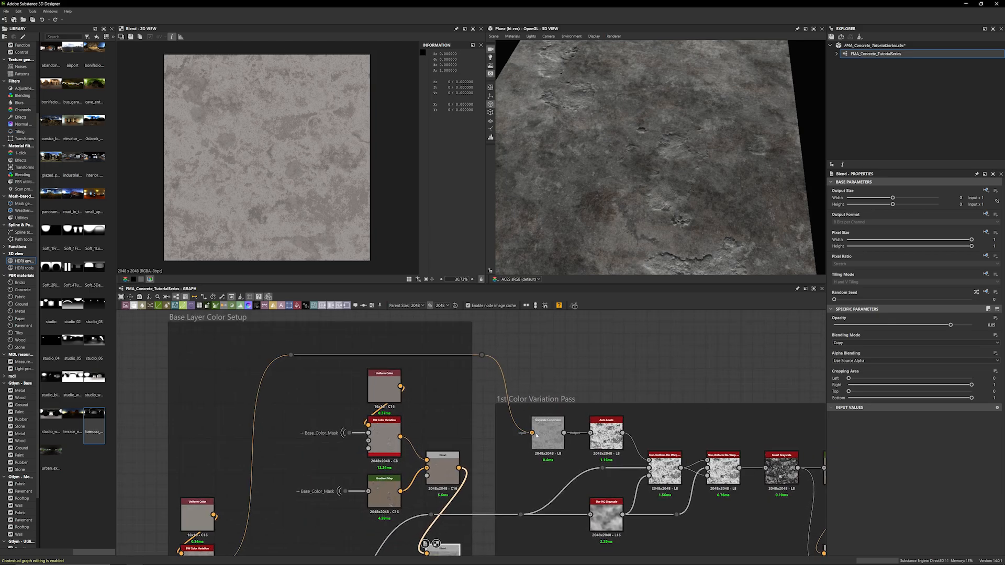
Compare the Grayscale Conversion node with its source BW Color Variation and examine the grayscale result up close
click(537, 435)
middle_drag(537, 435, 517, 379)
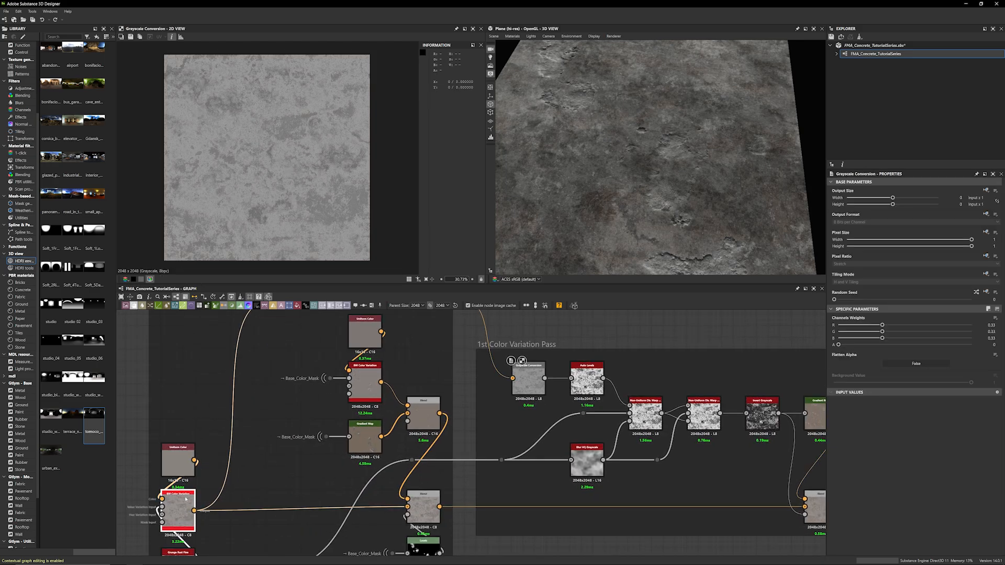
click(185, 499)
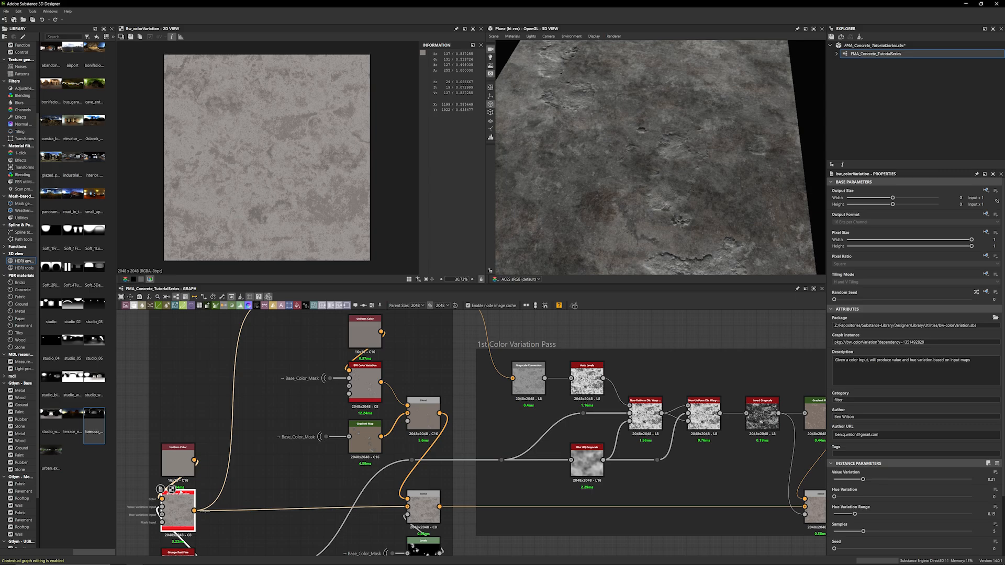
click(528, 378)
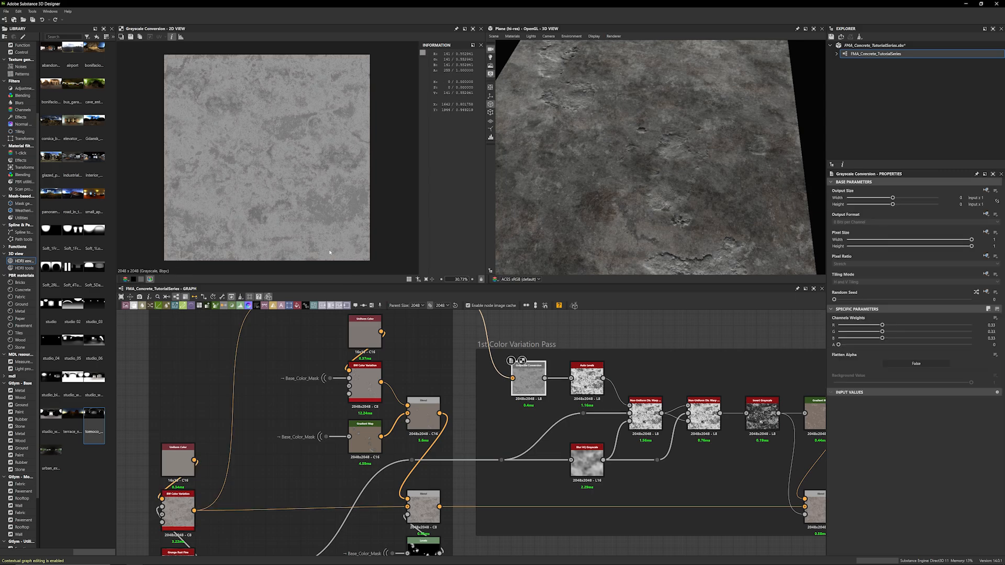
scroll(329, 253, up, 5)
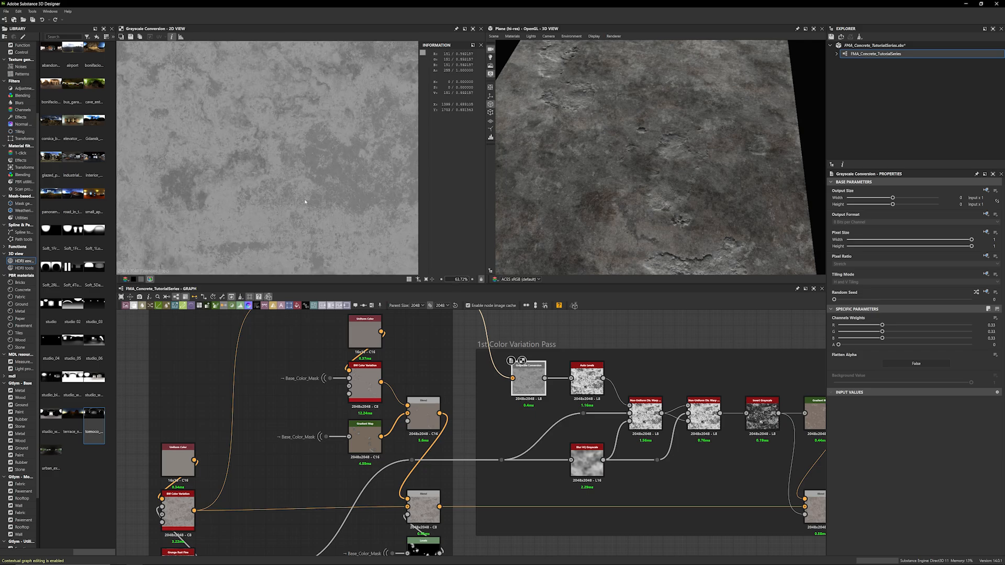
Preview the Auto Levels node and the first Non-Uniform Directional Warp node in the 1st Color Variation Pass
middle_drag(654, 339, 483, 326)
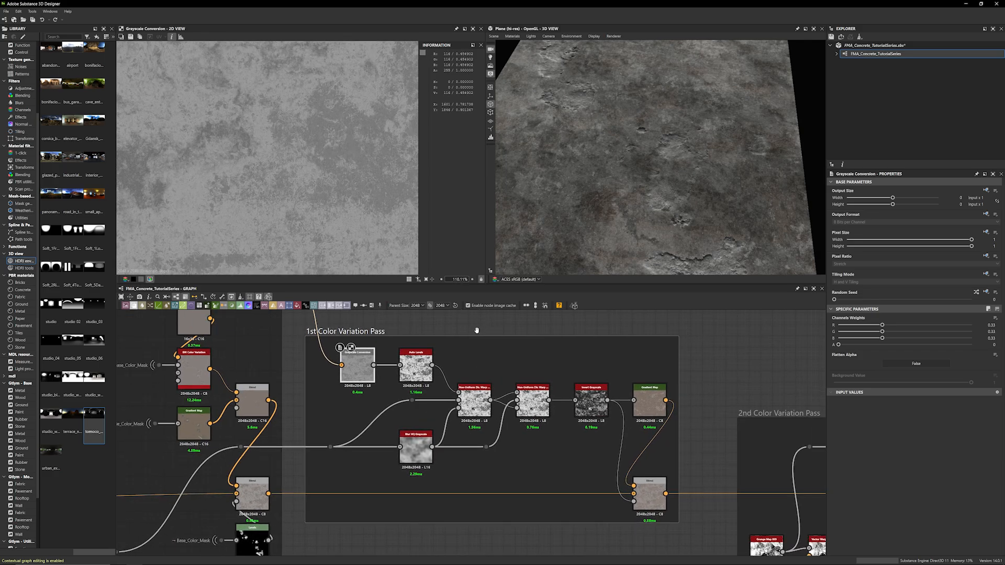
click(416, 365)
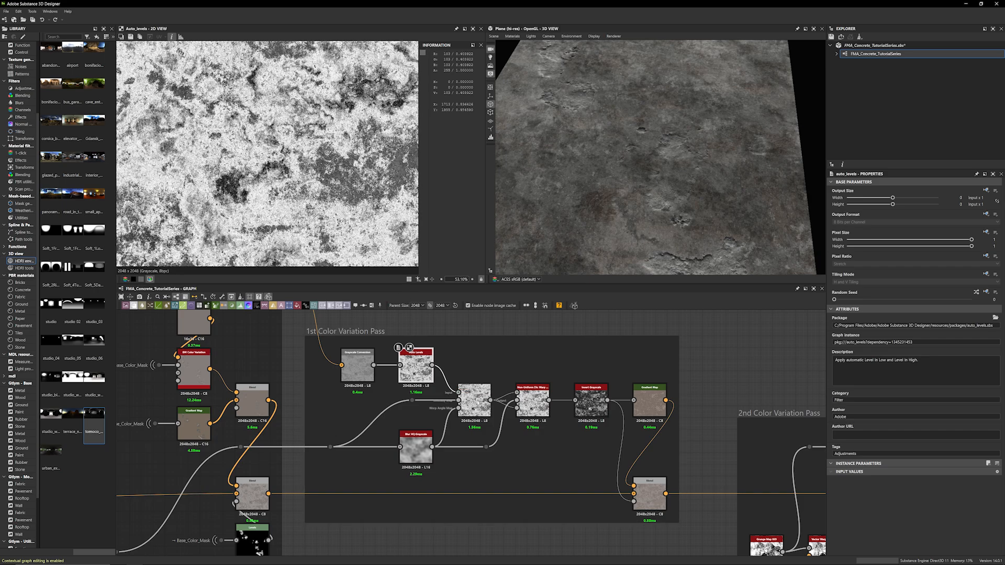
click(474, 403)
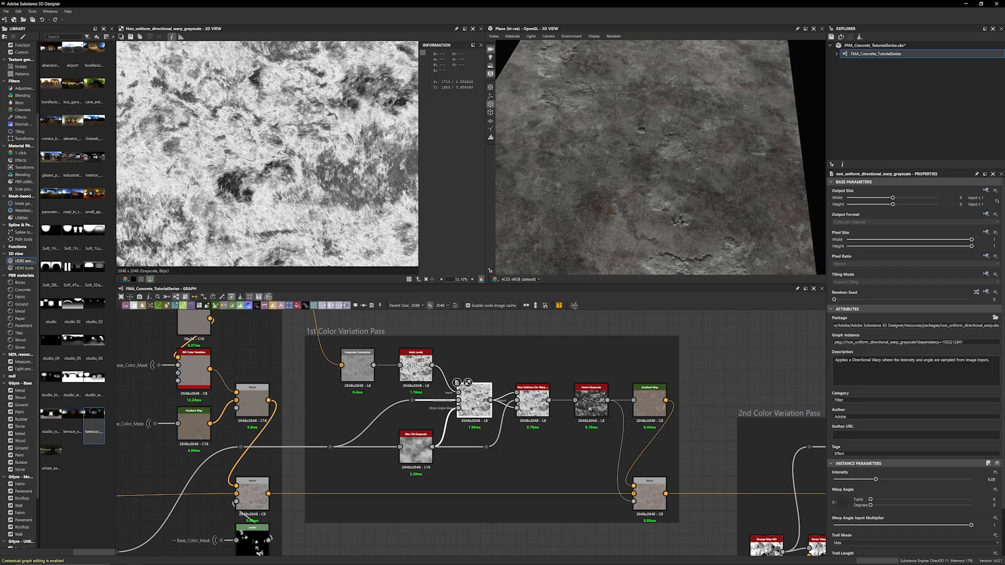
scroll(475, 402, up, 4)
scroll(294, 417, down, 4)
Trace the warp node's intensity and angle links back through the graph and preview the Blur HQ Grayscale node feeding its Warp Angle Map
middle_drag(294, 418, 489, 399)
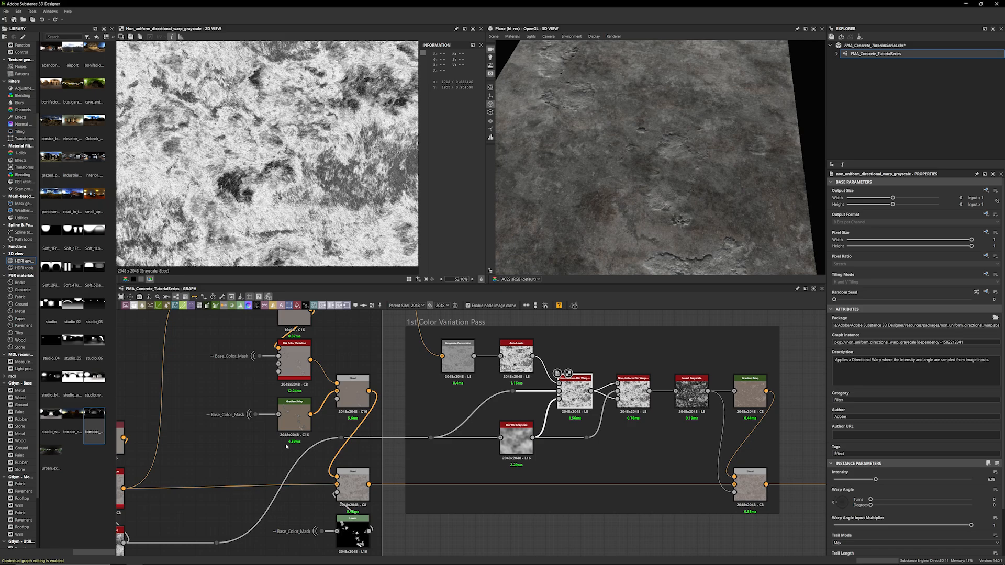
middle_drag(268, 454, 417, 395)
middle_drag(633, 484, 518, 524)
middle_drag(619, 419, 509, 470)
scroll(508, 470, up, 3)
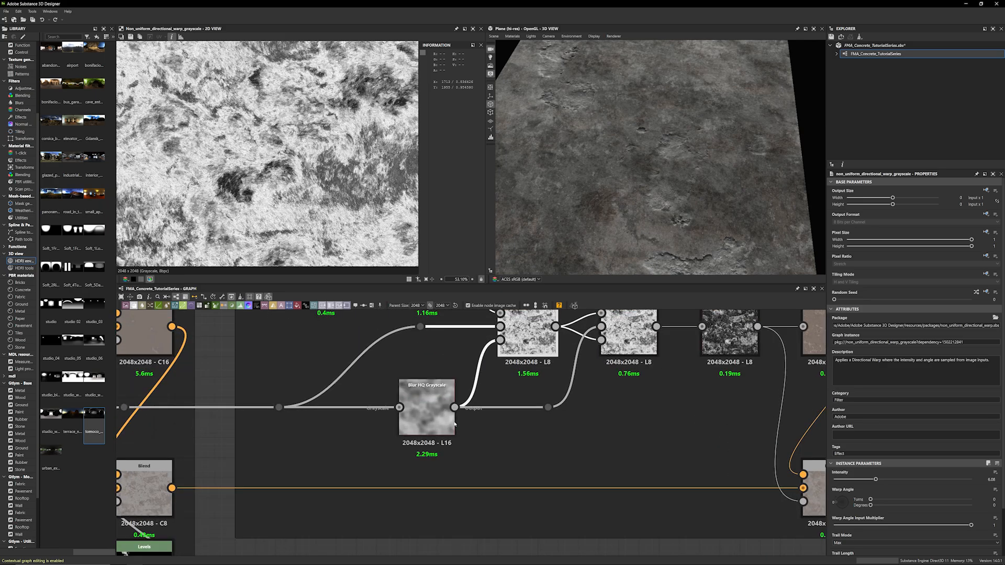
double_click(453, 423)
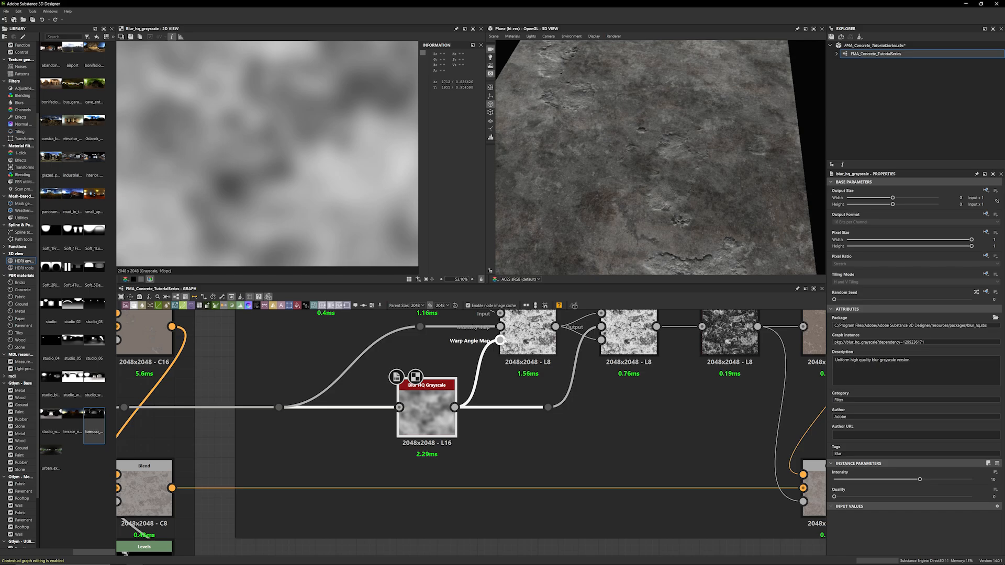
Compare the first Non-Uniform Directional Warp result up close with the Blur HQ Grayscale map driving its angle
double_click(527, 335)
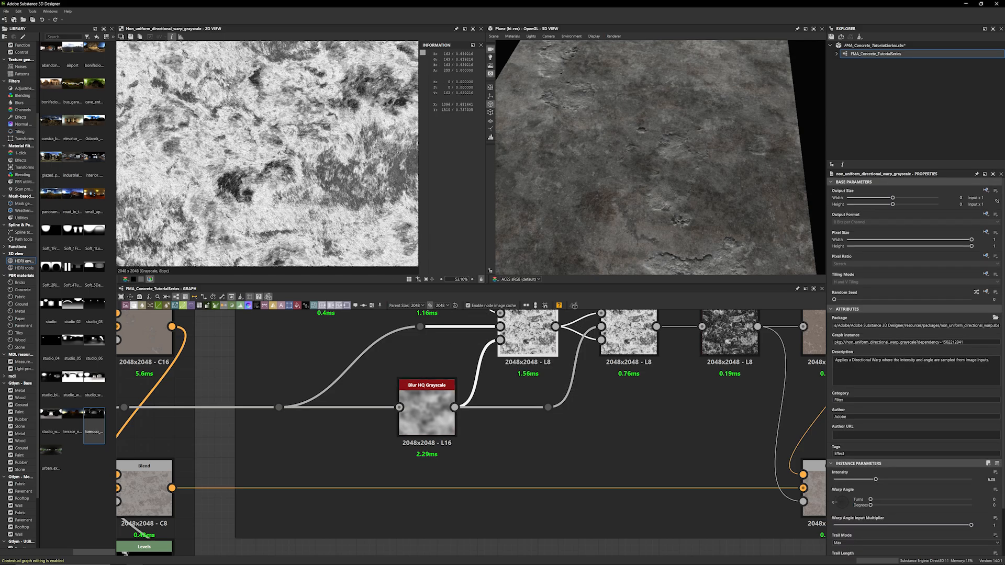
scroll(215, 120, up, 3)
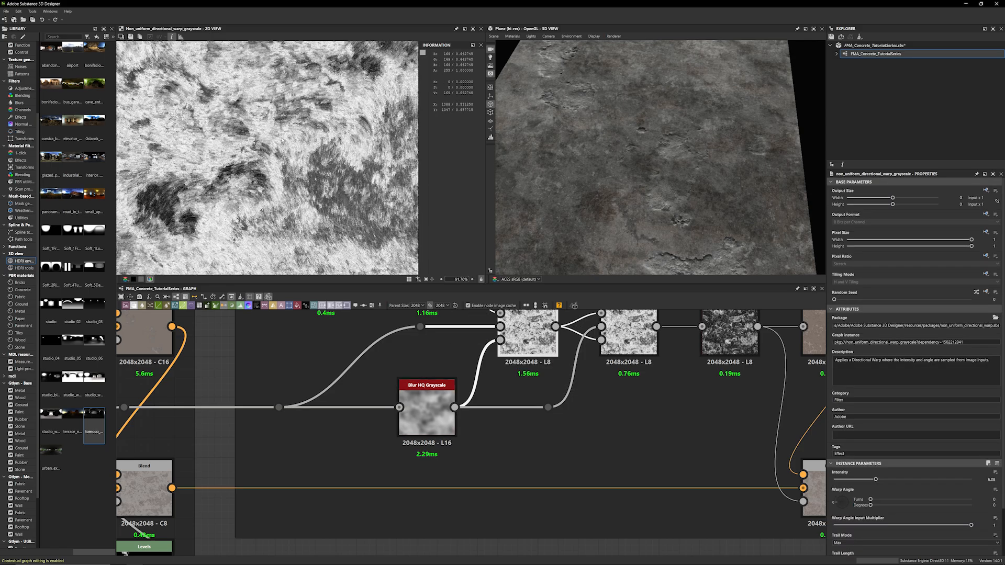
scroll(262, 173, up, 4)
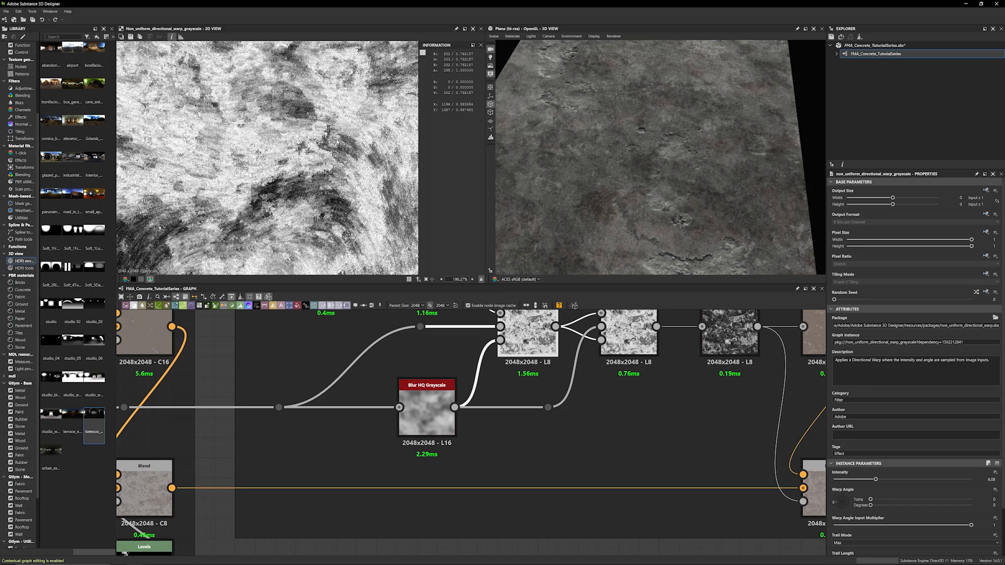
double_click(427, 411)
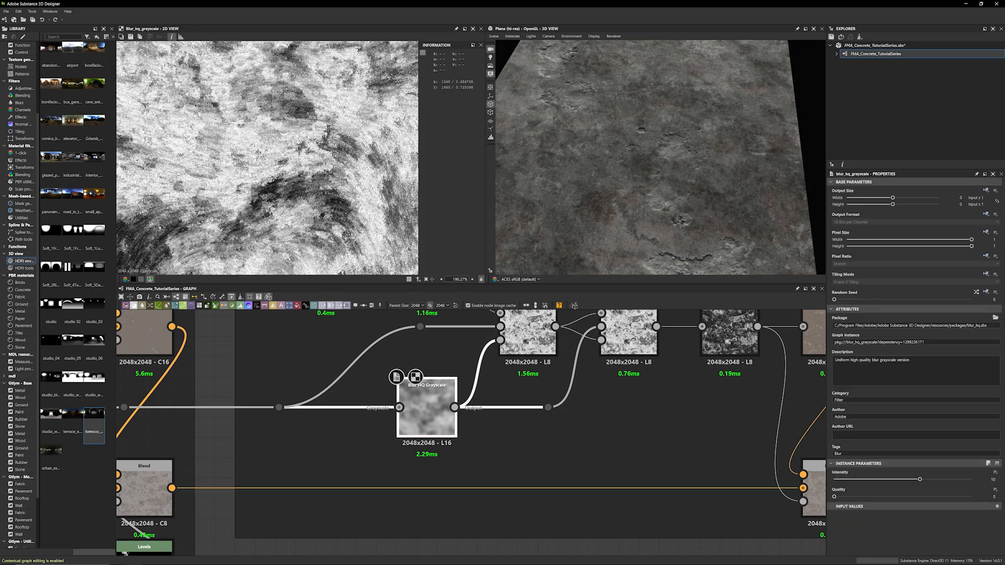
Preview the second Non-Uniform Directional Warp node in the 1st Color Variation Pass and examine its fine detail
scroll(544, 453, down, 3)
middle_drag(566, 457, 492, 460)
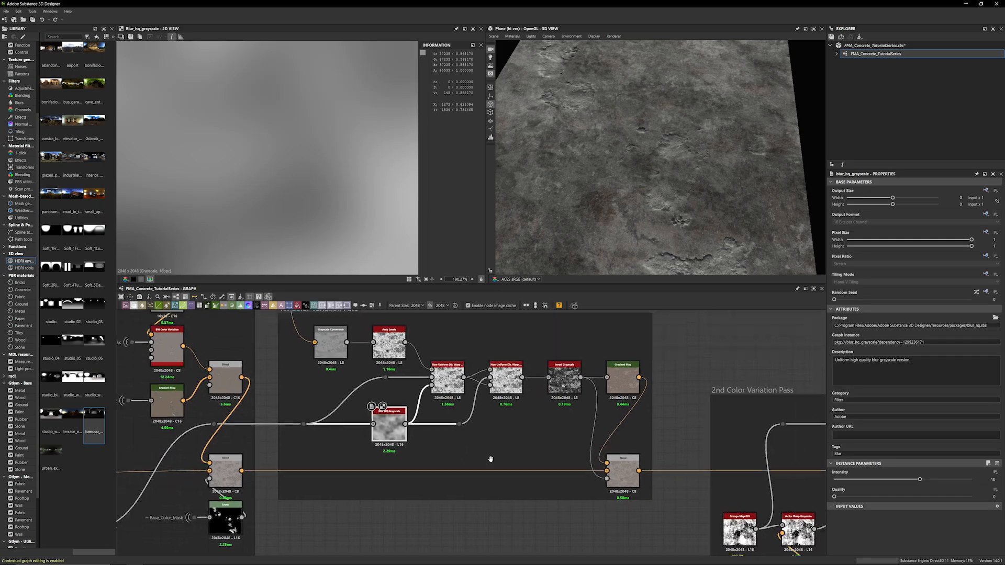
scroll(513, 393, up, 4)
double_click(495, 367)
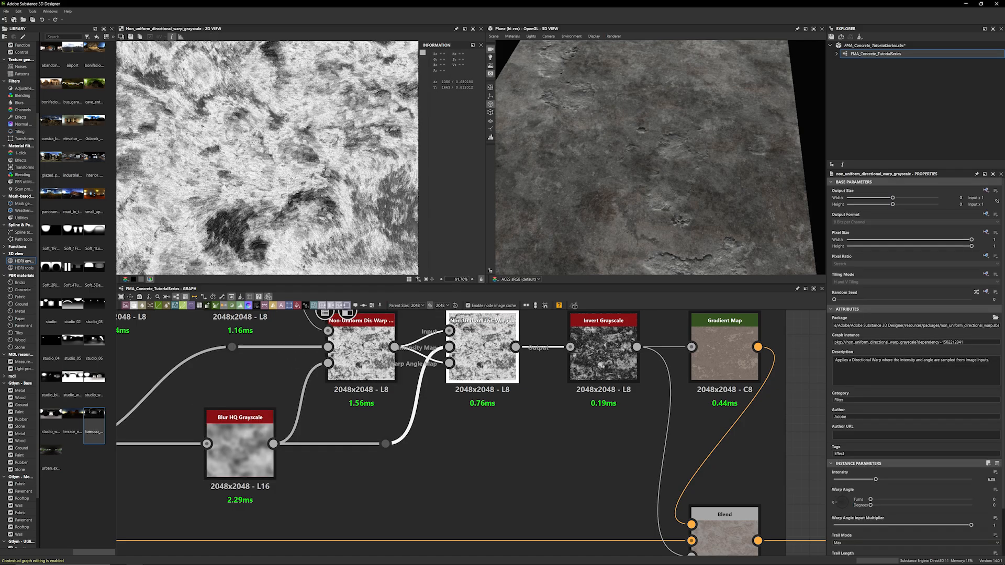
scroll(309, 224, up, 2)
scroll(309, 223, up, 7)
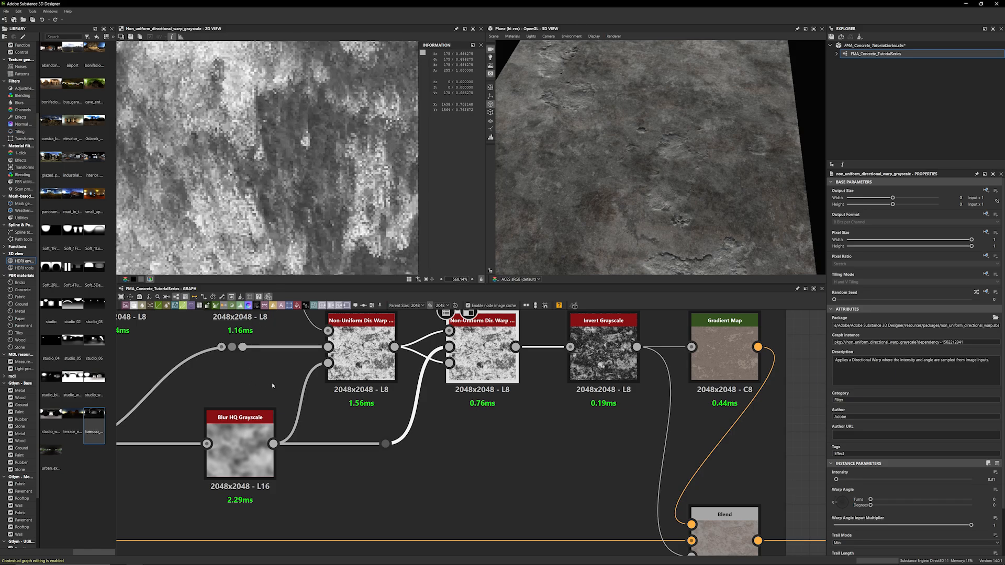
scroll(530, 452, down, 3)
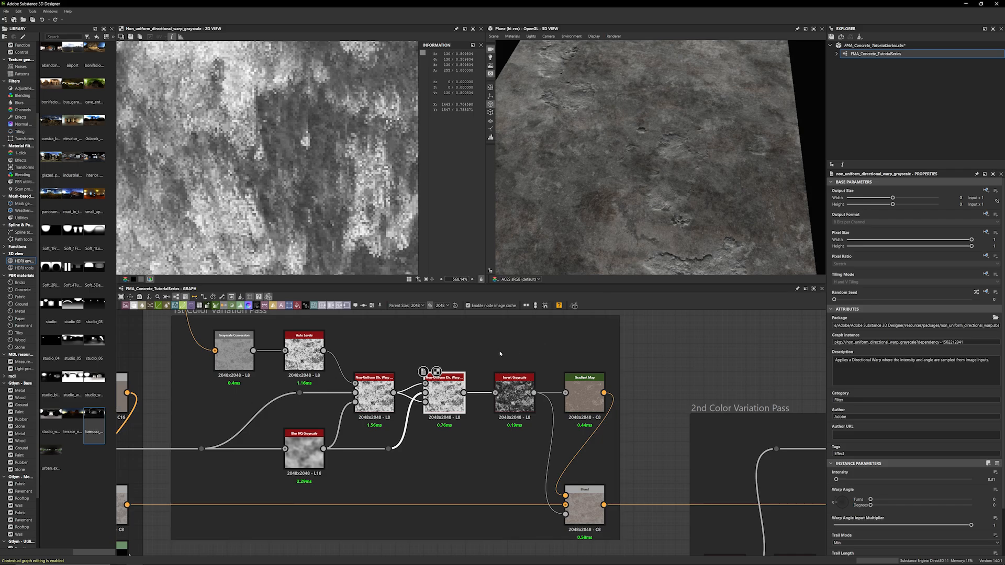
Preview the Invert Grayscale node and examine the whole inverted mask
double_click(516, 390)
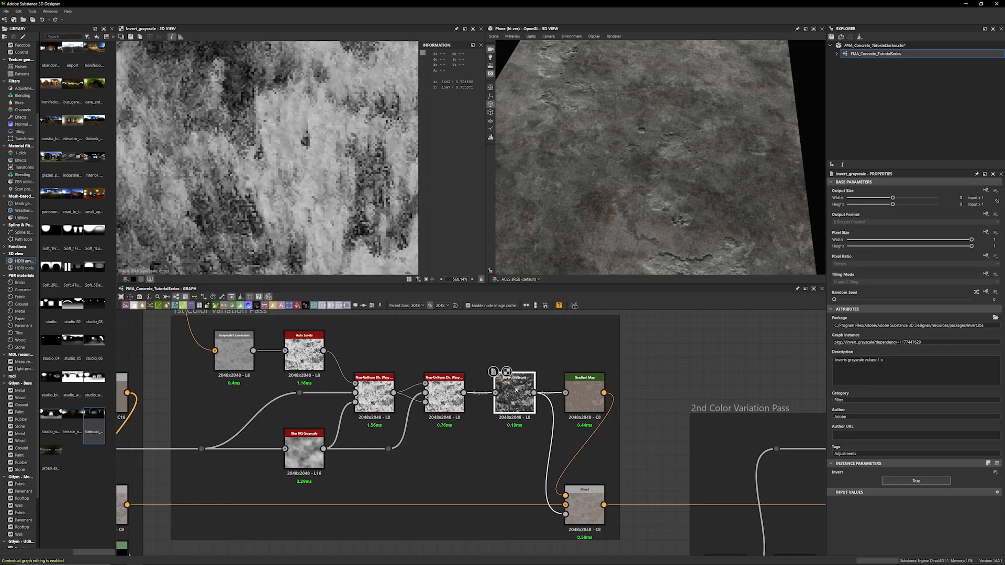
scroll(254, 153, down, 5)
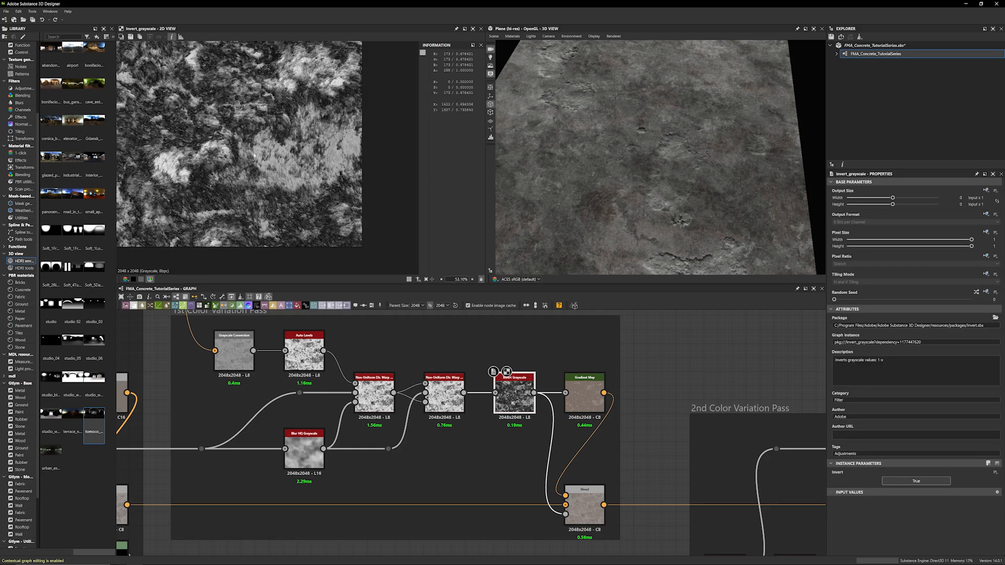
scroll(265, 159, down, 2)
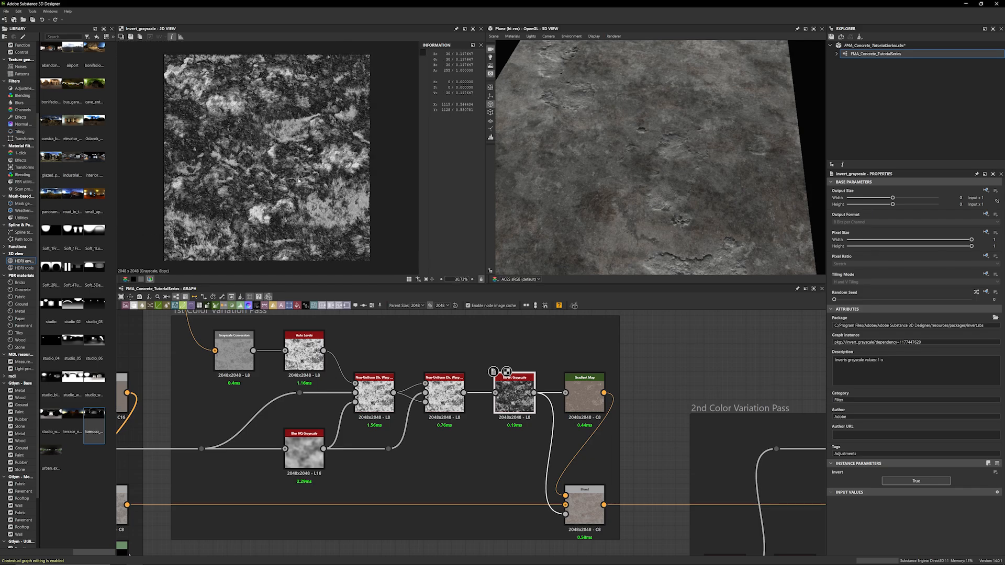
Preview the Gradient Map fed by the Invert Grayscale node and examine its colors up close
middle_drag(642, 433, 577, 419)
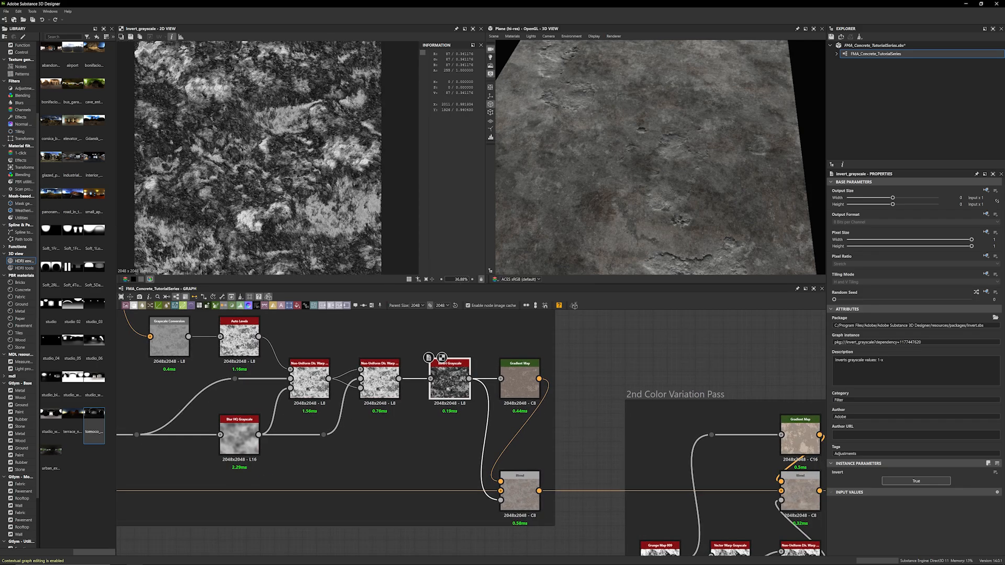
click(521, 381)
double_click(520, 381)
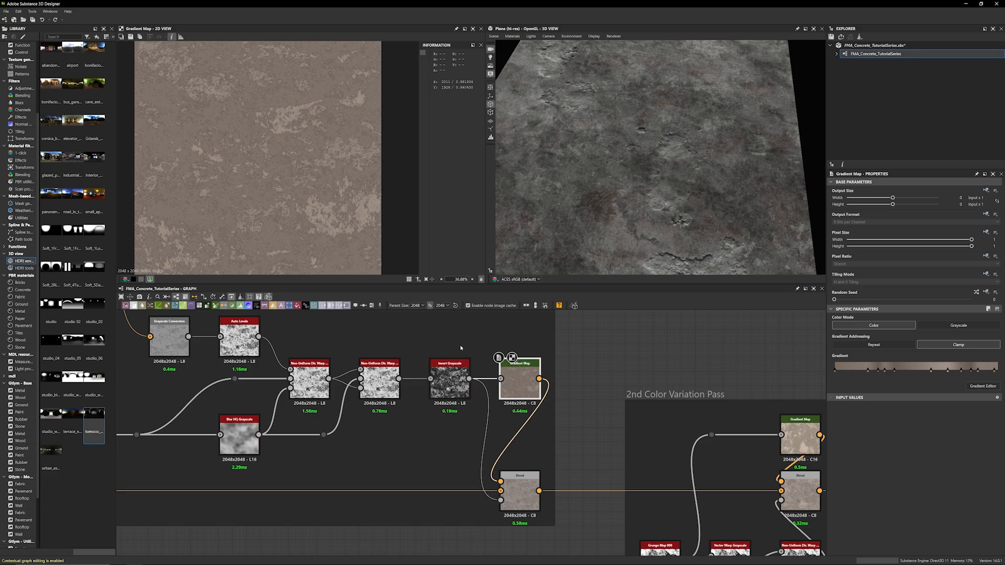
scroll(281, 215, up, 6)
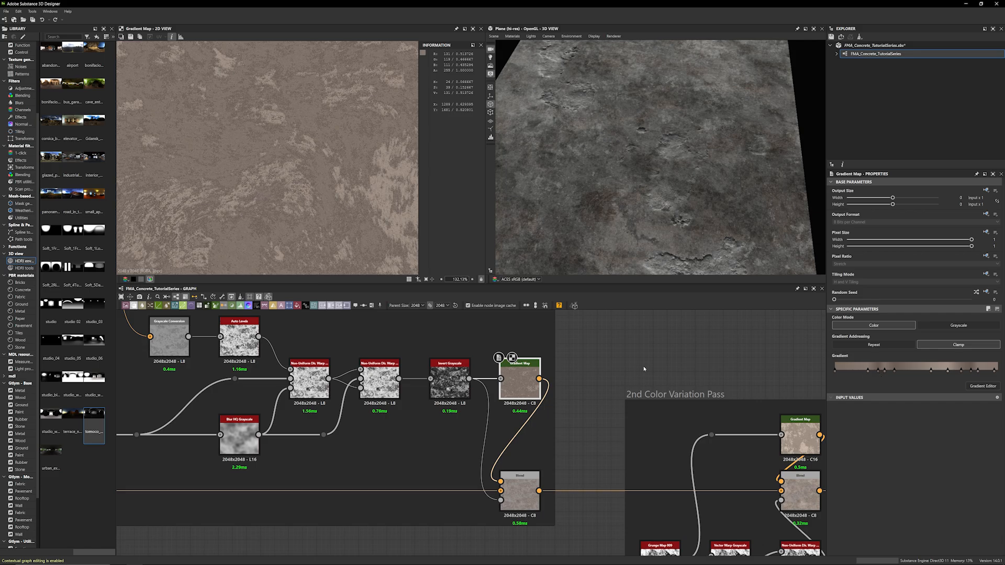
scroll(675, 375, down, 4)
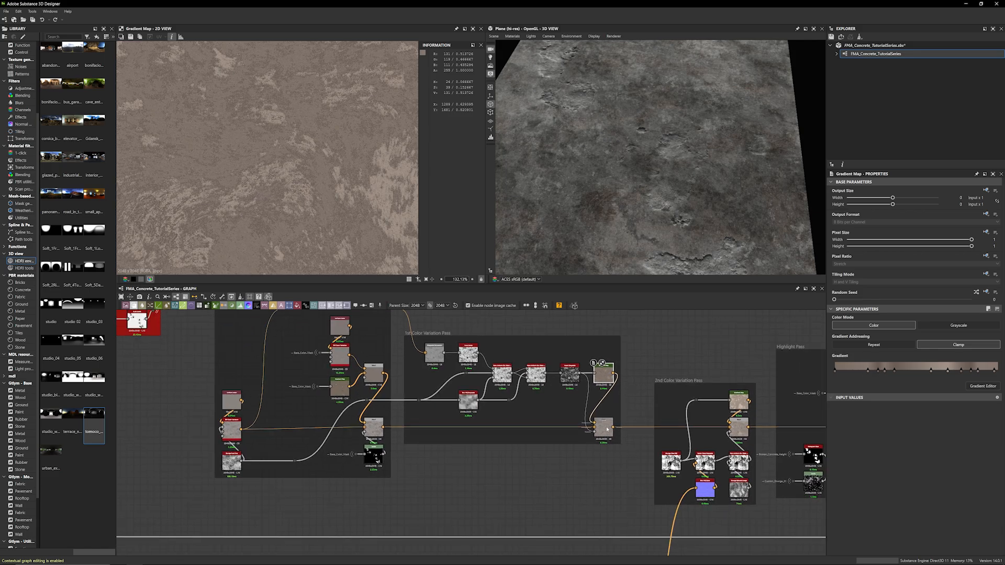
Compare the Blend result that ends the 1st Color Variation Pass with the Invert Grayscale mask feeding it
click(604, 426)
middle_drag(647, 359, 631, 359)
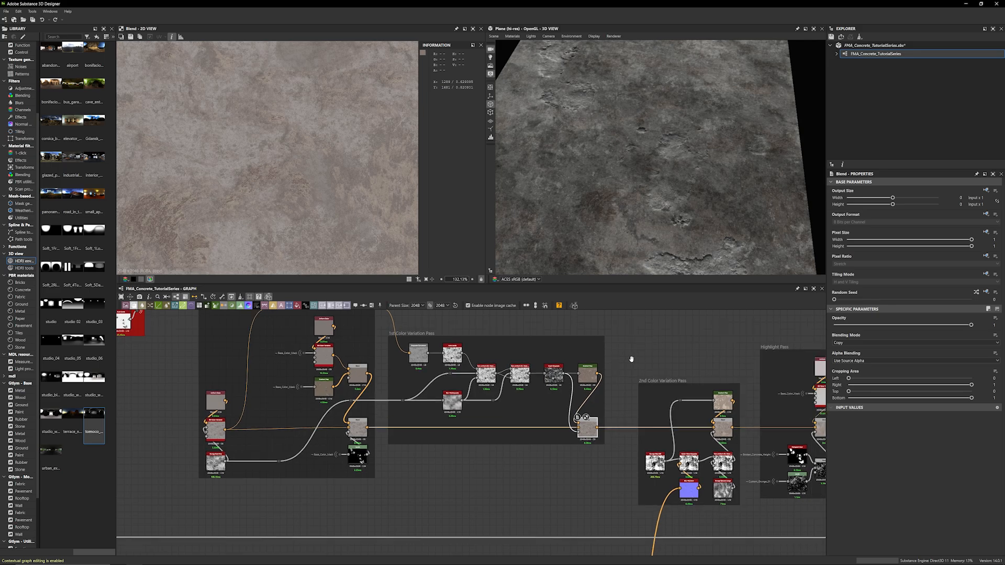
scroll(630, 367, up, 2)
click(520, 382)
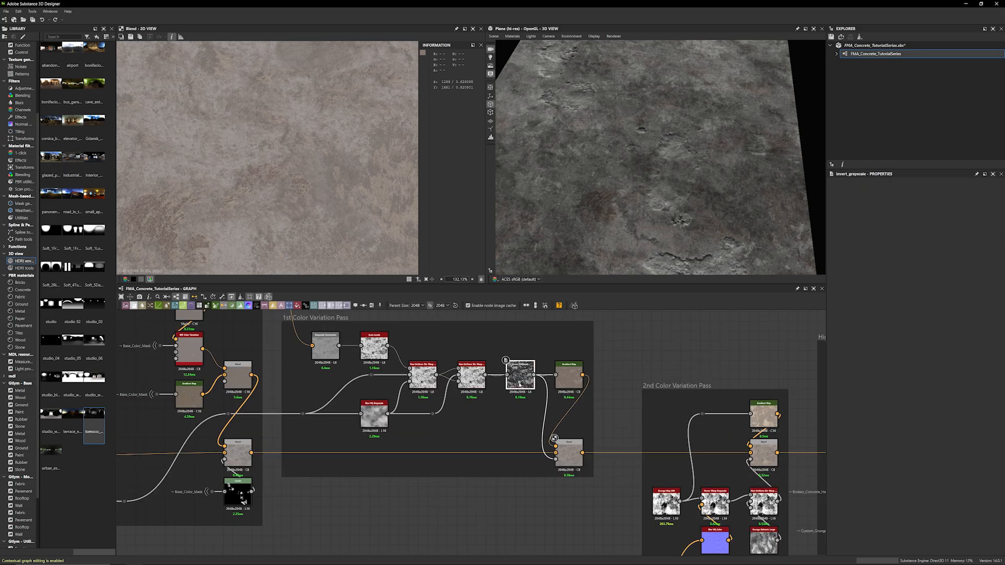
double_click(520, 383)
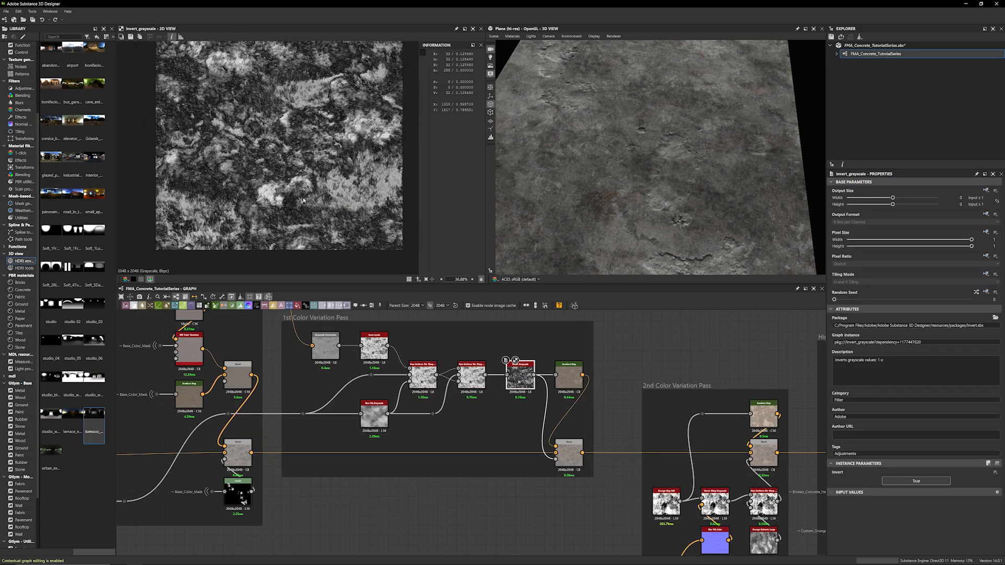
double_click(569, 453)
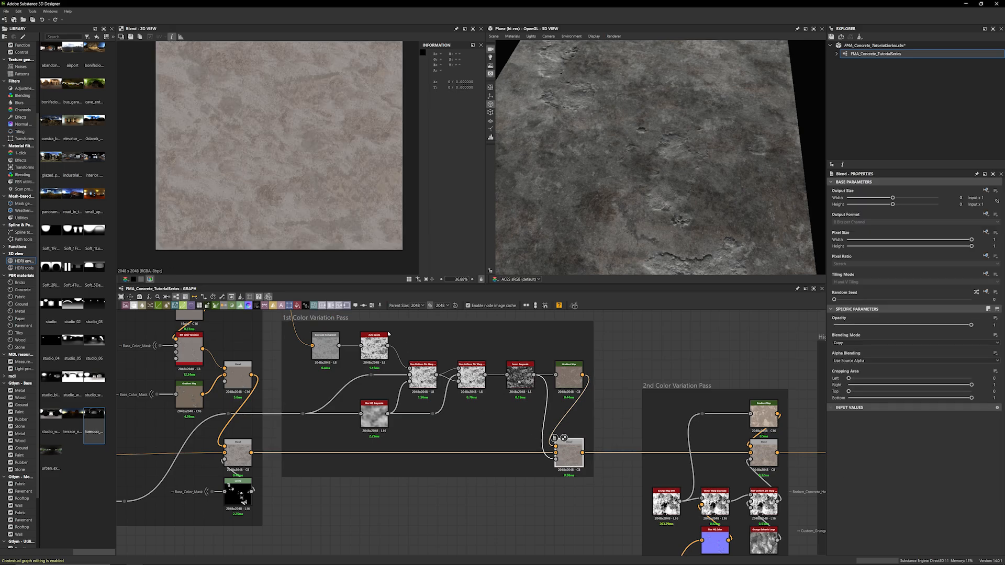
scroll(300, 219, up, 4)
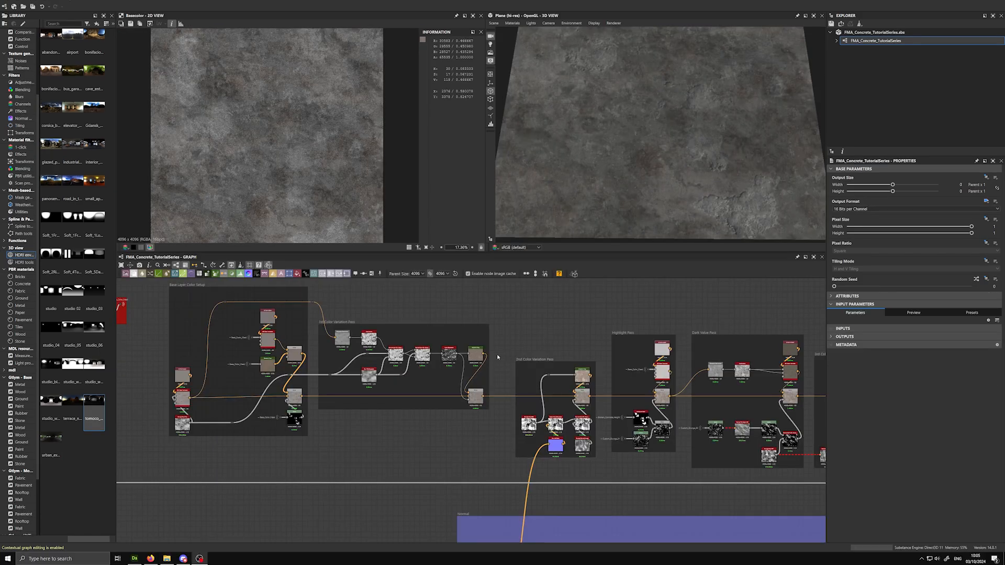
Survey the graph from the color passes to the outputs and preview the Blend node ending the 1st Color Variation Pass
scroll(498, 353, up, 3)
middle_drag(529, 347, 496, 349)
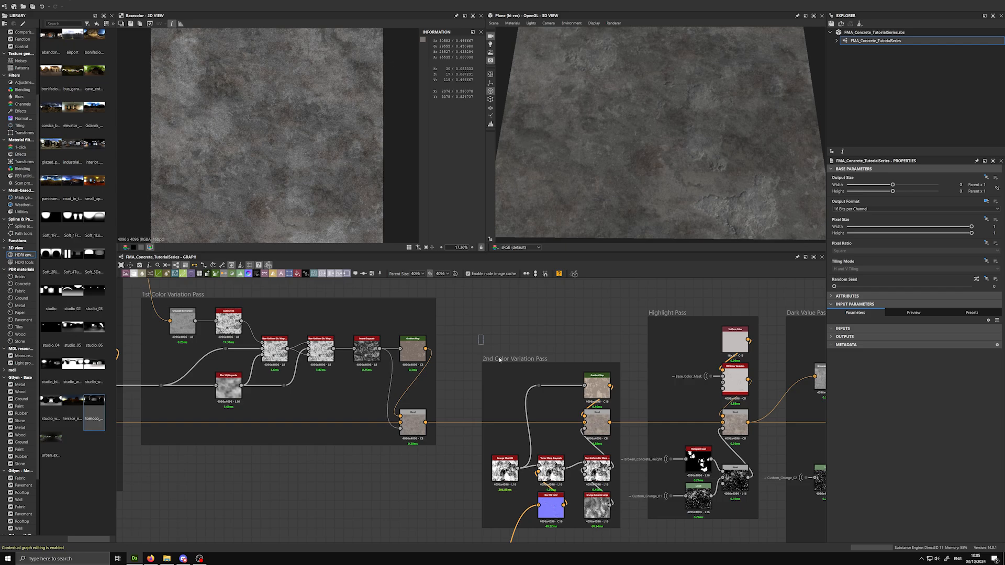
scroll(555, 353, down, 3)
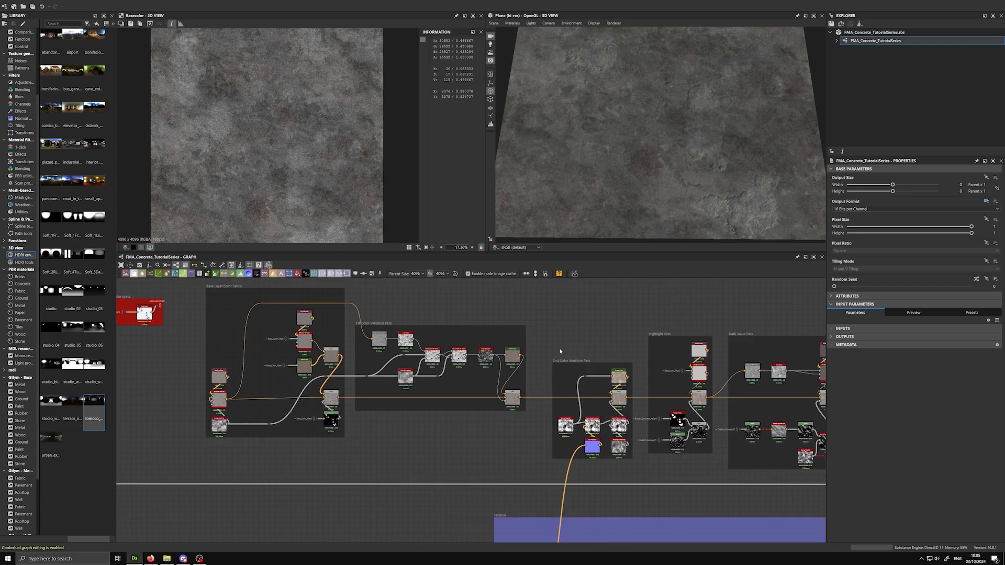
scroll(560, 351, down, 4)
middle_drag(566, 340, 337, 327)
scroll(693, 437, down, 4)
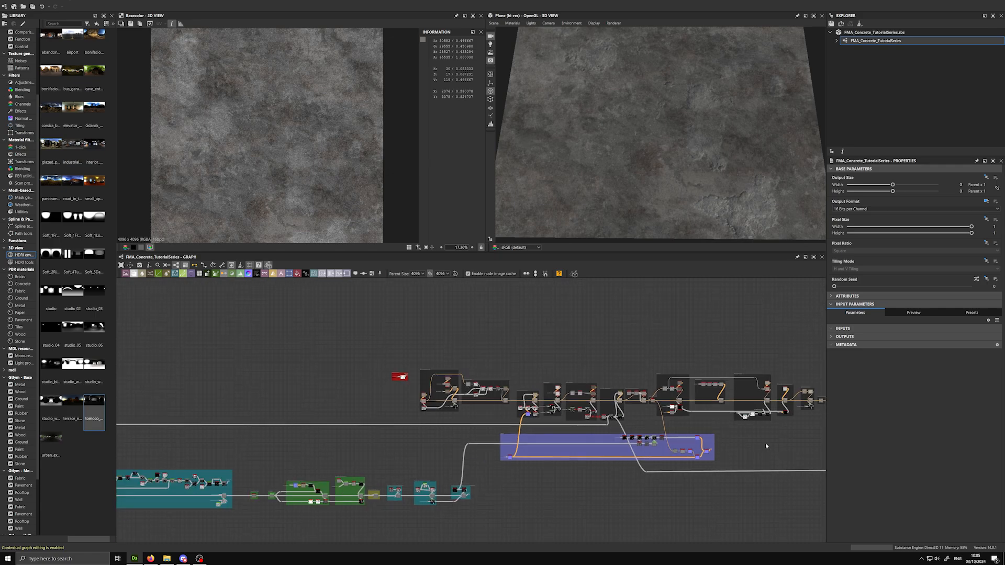
scroll(691, 428, up, 1)
middle_drag(675, 425, 516, 395)
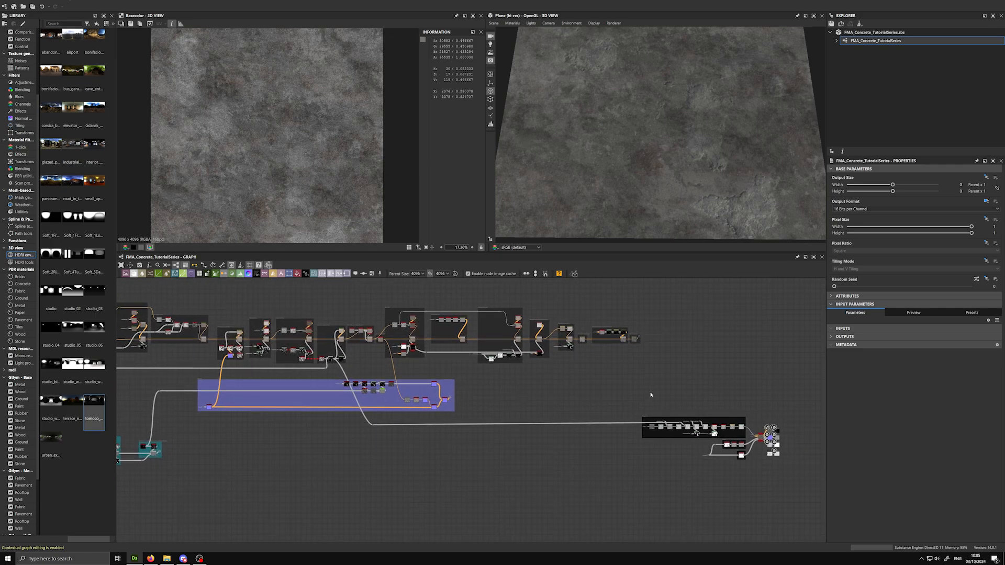
middle_drag(298, 300, 510, 331)
scroll(414, 383, up, 6)
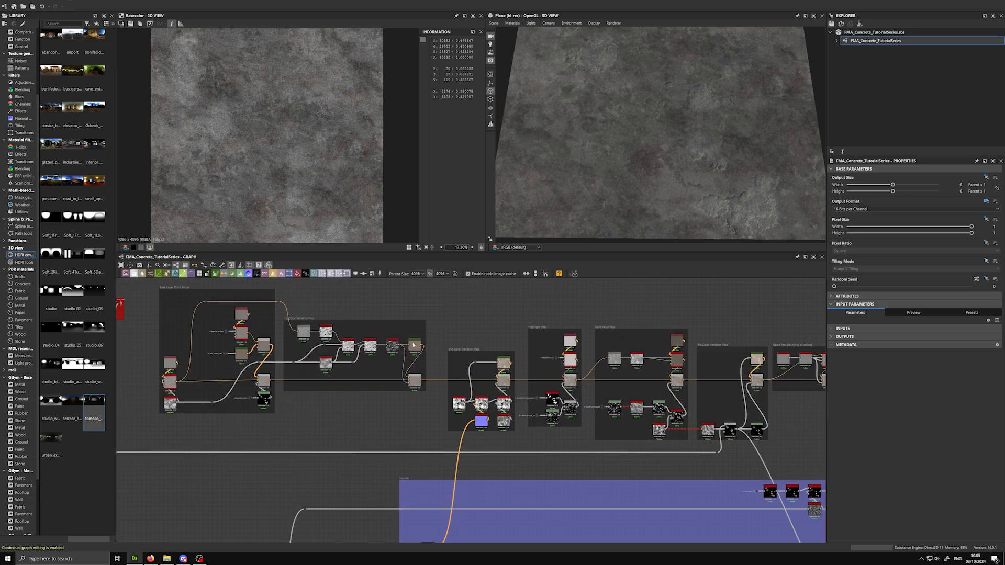
double_click(412, 382)
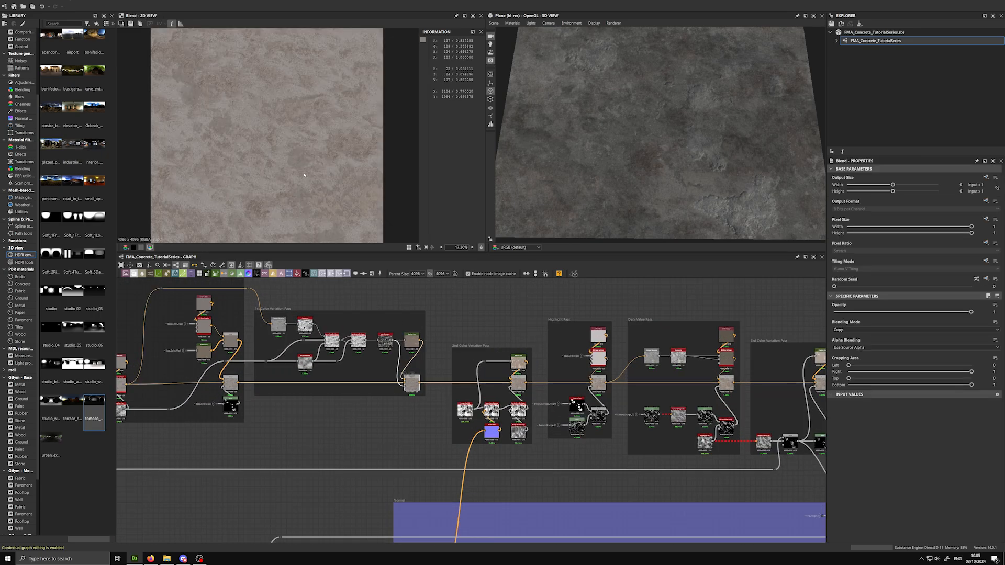
Light the 3D plane with a studio HDRI from the library and enlarge the 3D view
drag(698, 162, 707, 188)
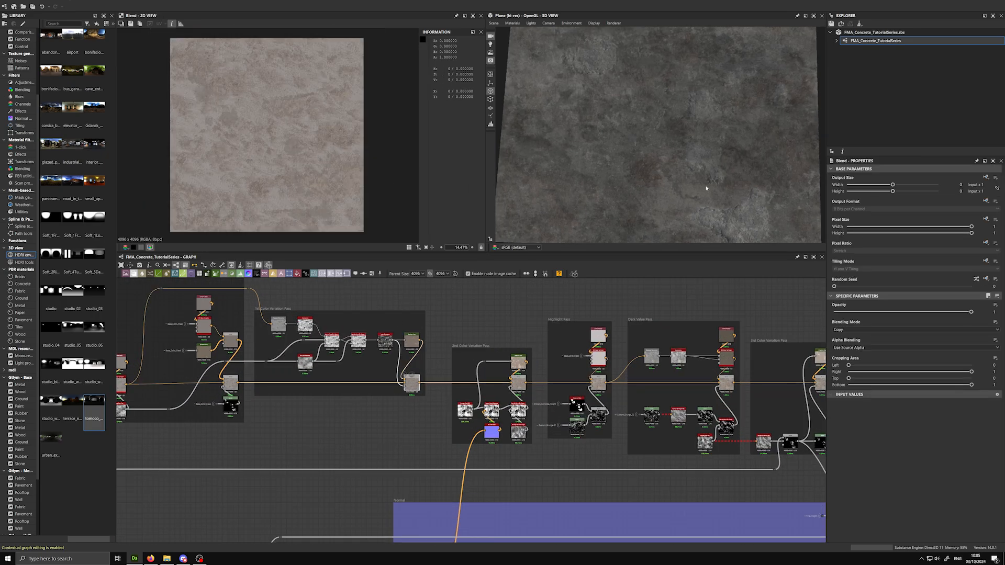
drag(51, 414, 621, 295)
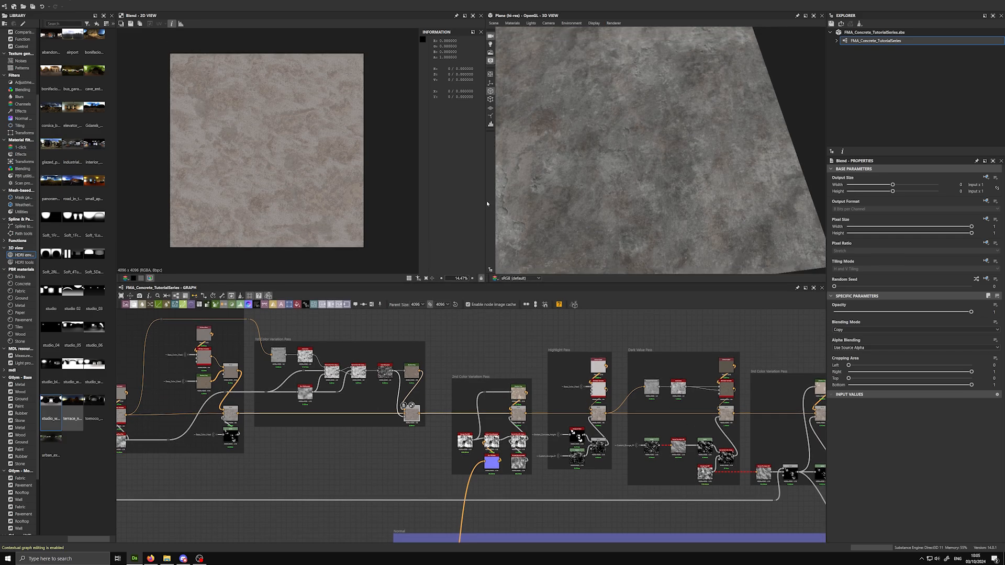
drag(485, 202, 446, 201)
Detach the Albedo dot node from the end of the base color chain and feed it from the 1st Color Variation Pass Blend
scroll(676, 371, down, 5)
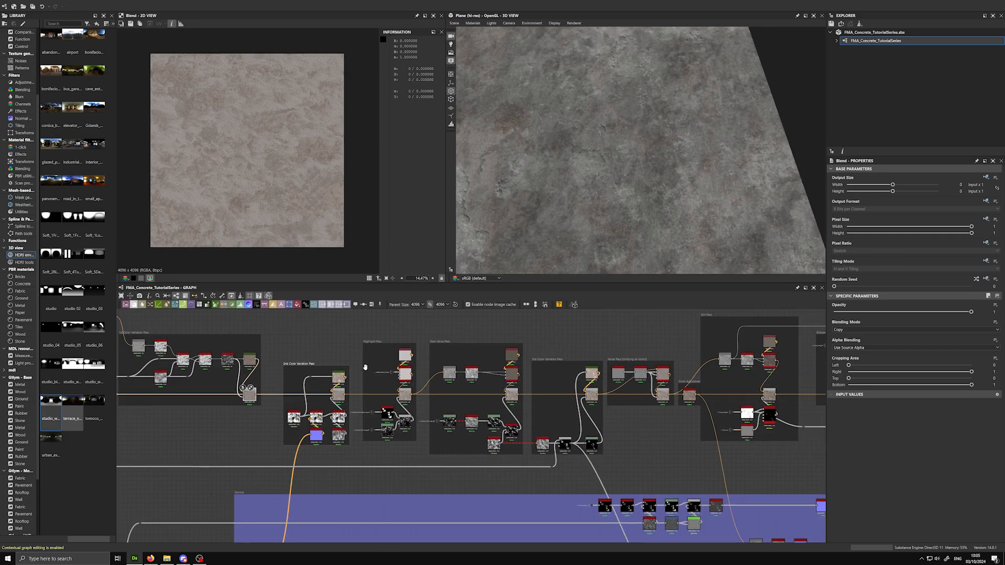
middle_drag(402, 361, 156, 347)
scroll(691, 386, up, 4)
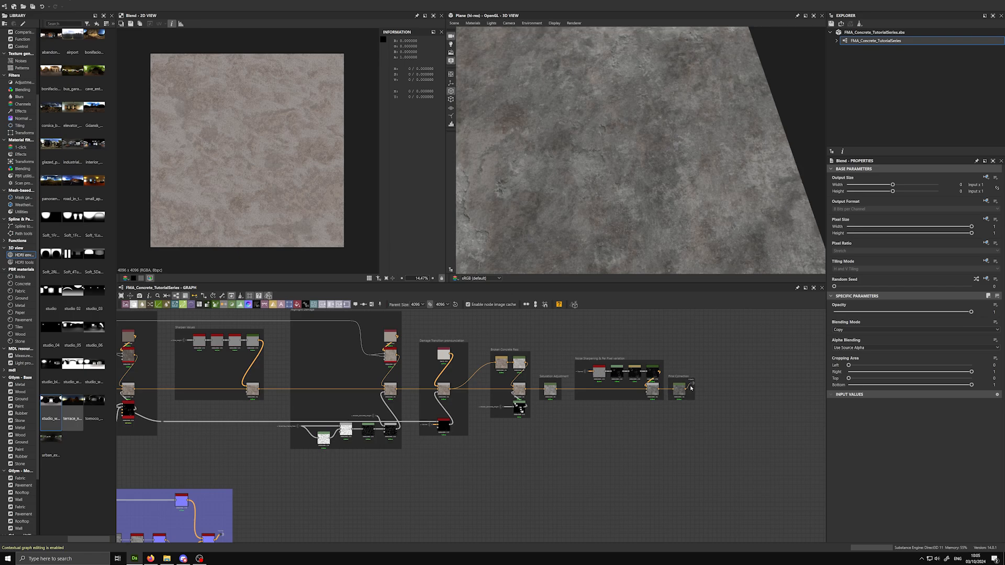
drag(691, 385, 691, 322)
scroll(578, 349, down, 5)
middle_drag(644, 366, 784, 386)
middle_drag(426, 387, 370, 393)
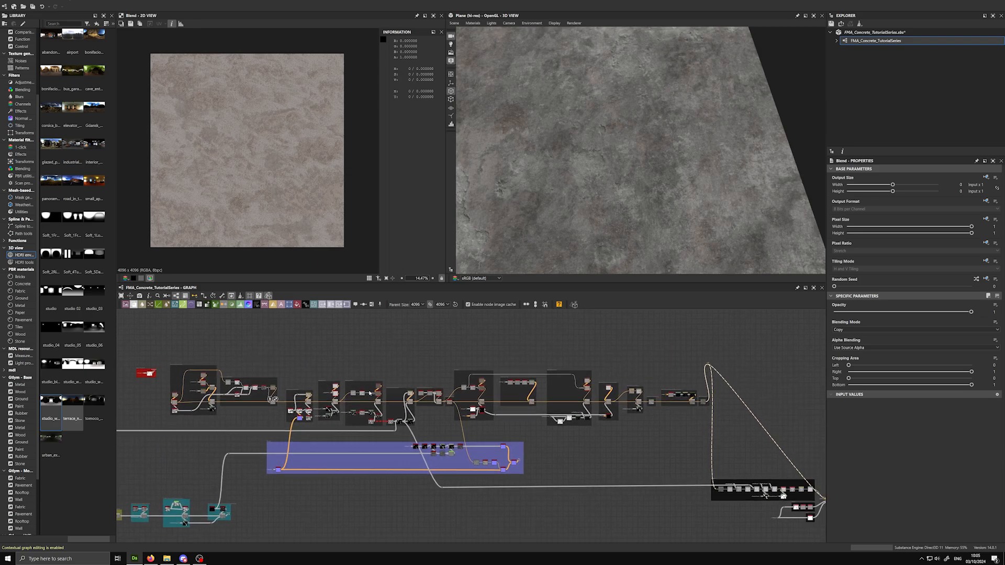
drag(274, 402, 709, 364)
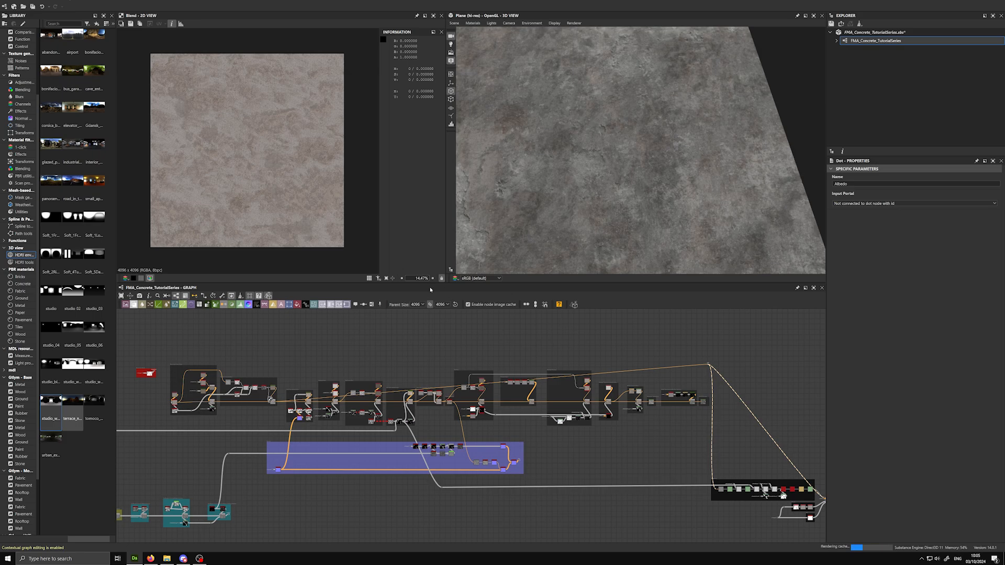
Examine the first color variation on the 3D plane, both as a whole and up close around the surface damage
click(419, 305)
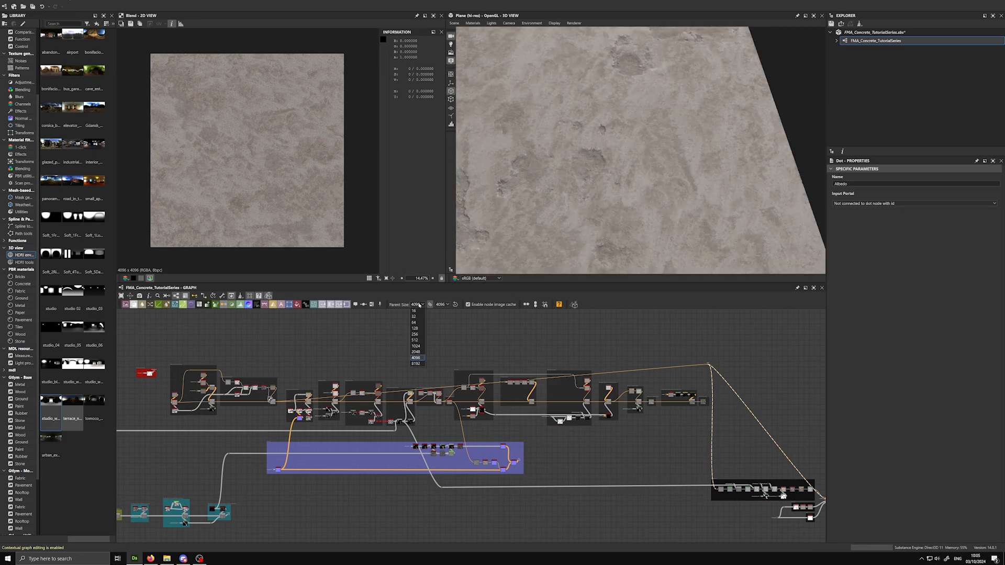
mouse_move(660, 171)
mouse_down()
mouse_move(657, 179)
mouse_move(601, 181)
mouse_move(682, 184)
mouse_move(656, 177)
mouse_up()
scroll(660, 175, down, 4)
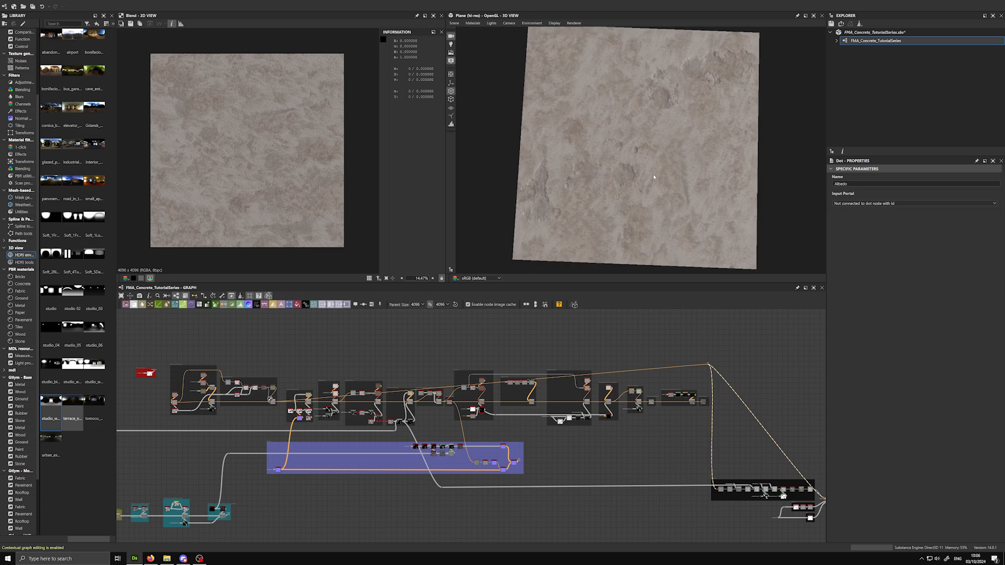
scroll(665, 175, up, 5)
drag(672, 173, 700, 165)
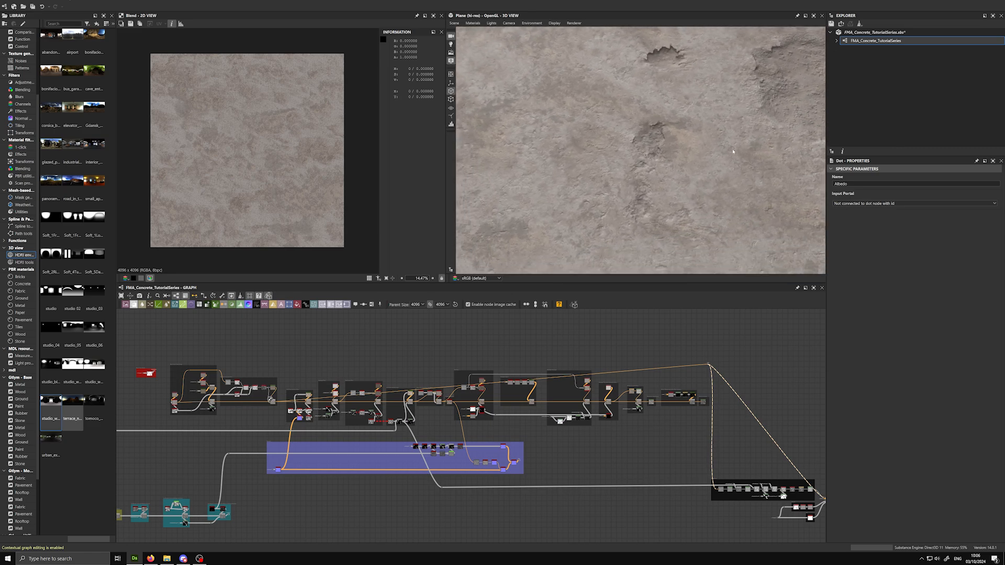
Inspect the undamaged concrete areas between the chips up close, and view the plane's surface at an oblique angle
middle_drag(623, 149, 654, 165)
scroll(655, 168, down, 2)
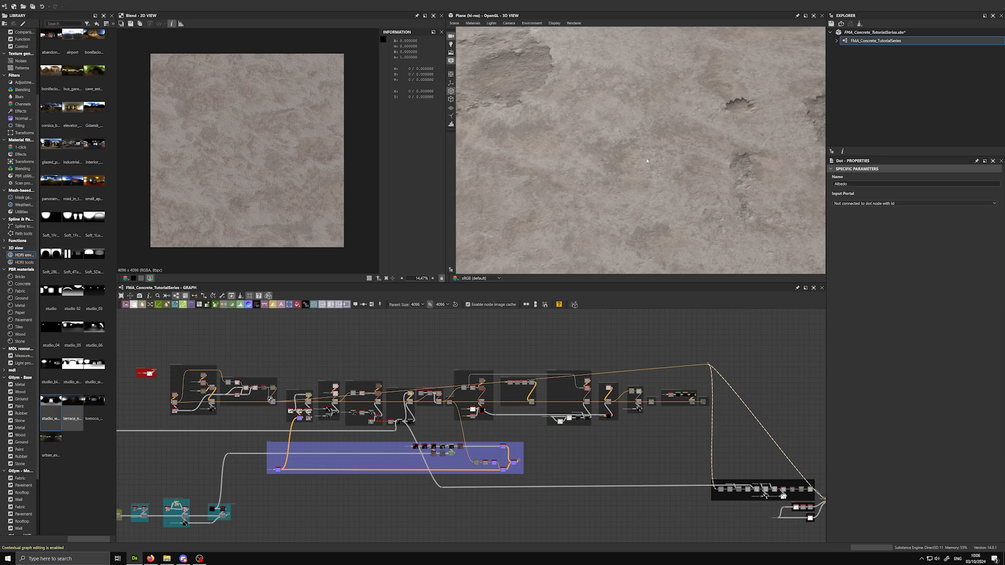
drag(647, 161, 626, 149)
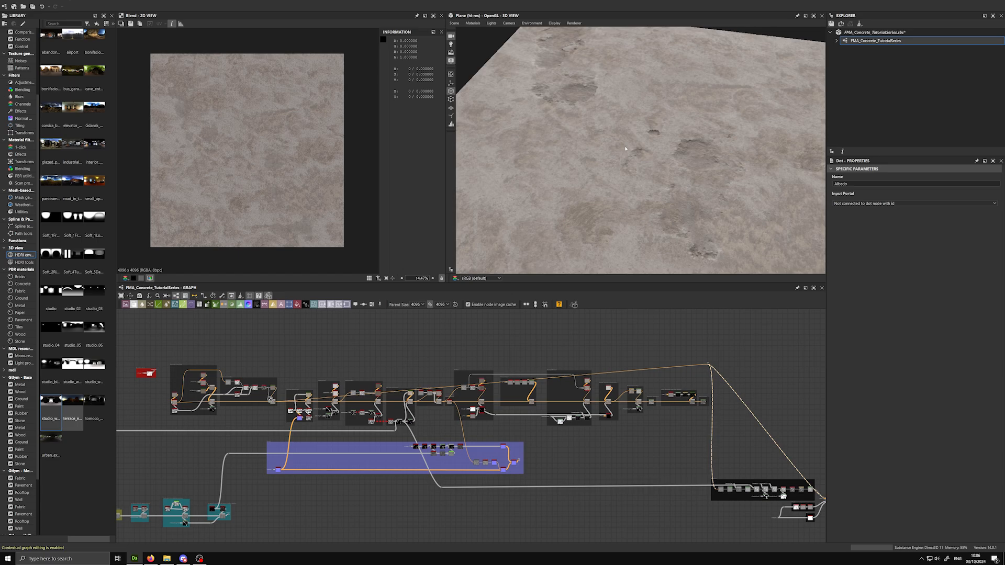
Preview the 1st Color Variation Pass Gradient Map and the Invert Grayscale node feeding it, examining their streaky detail up close
scroll(414, 336, up, 6)
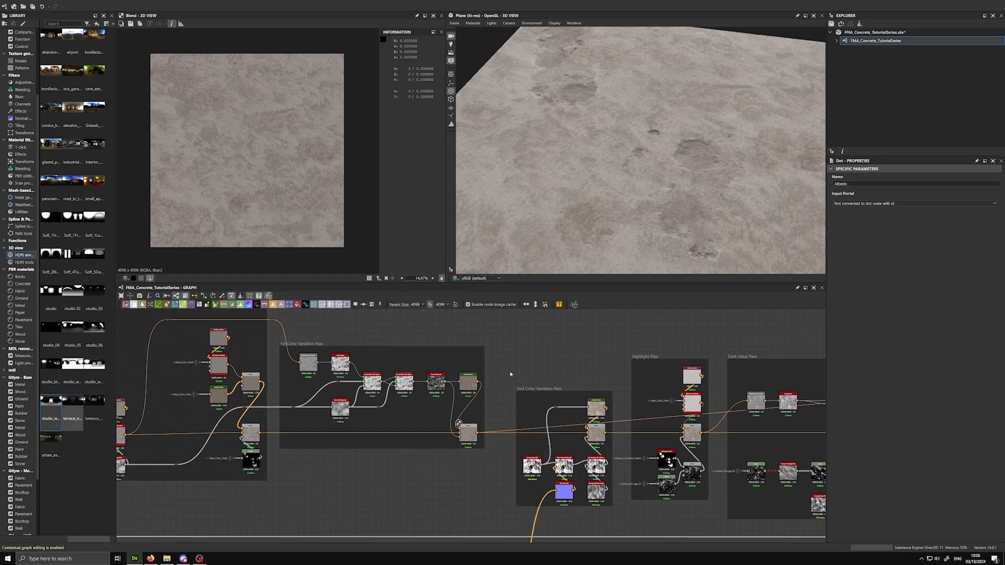
double_click(471, 381)
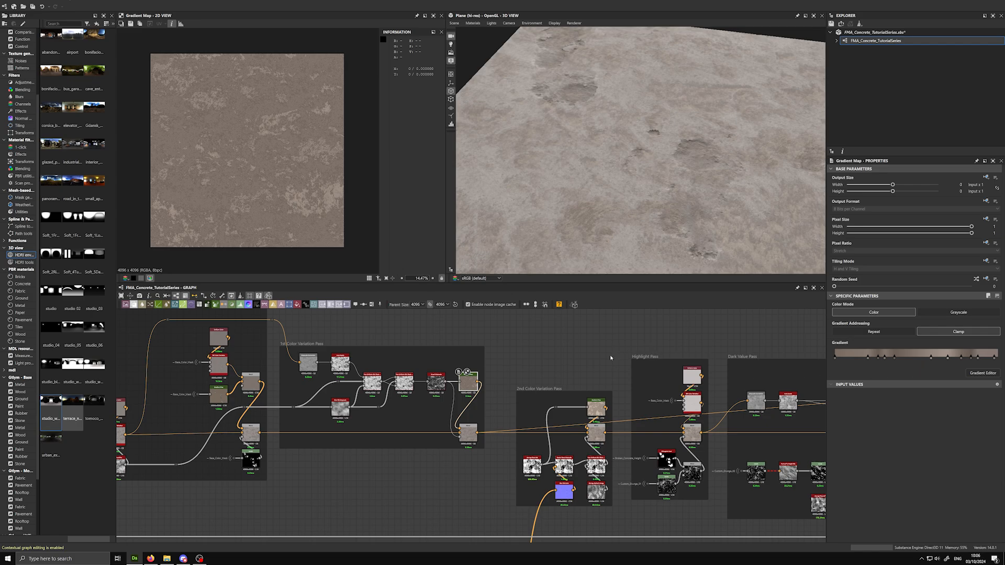
key(f)
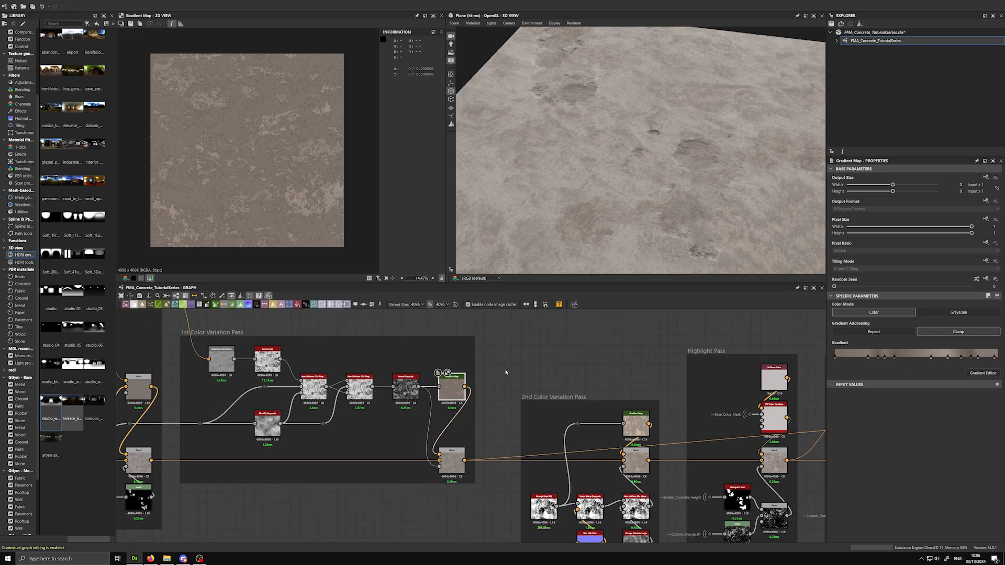
scroll(332, 220, up, 5)
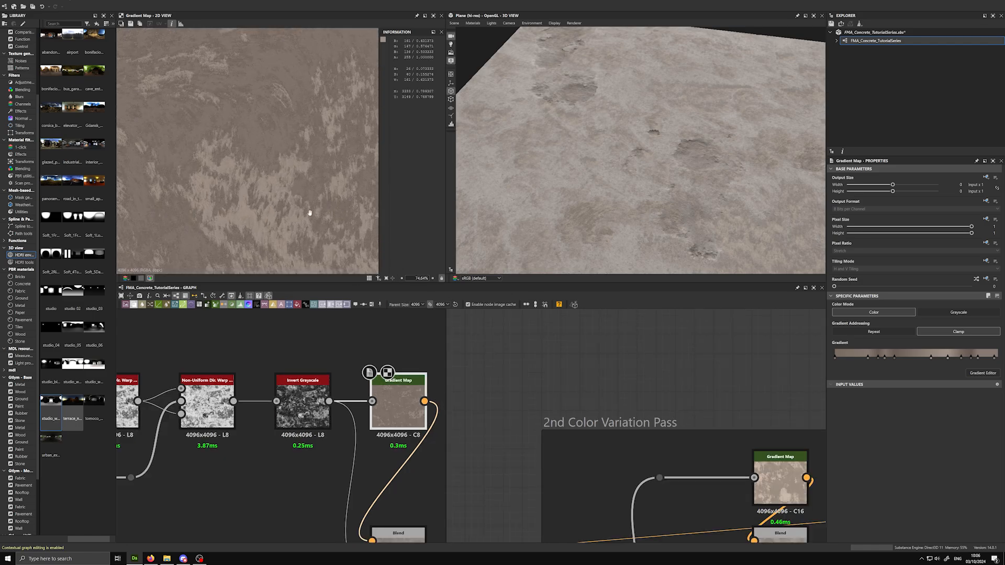
click(313, 394)
double_click(313, 394)
middle_drag(500, 372, 559, 380)
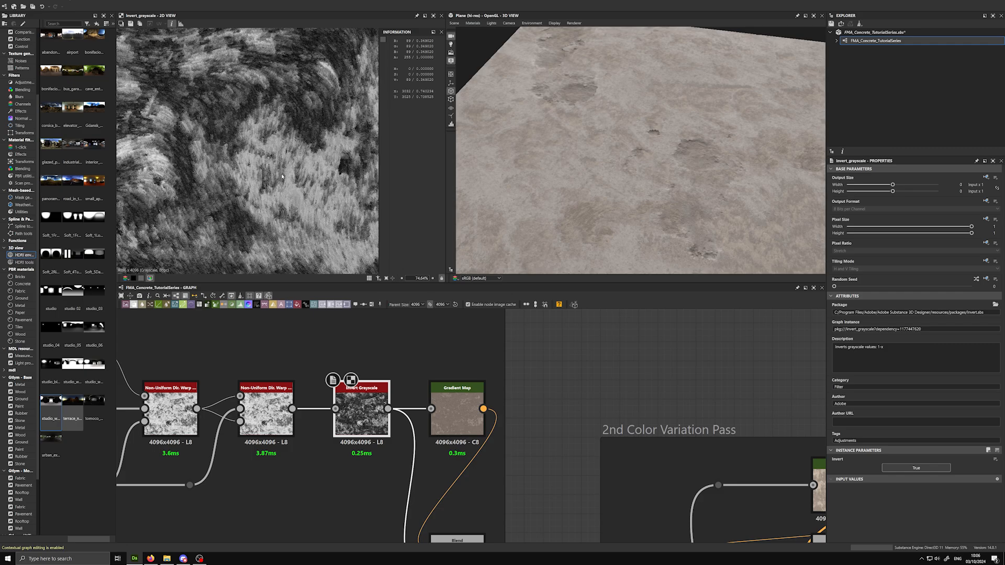
Preview the Invert Grayscale node and the Gradient Map it feeds in the 1st Color Variation Pass
scroll(282, 174, down, 2)
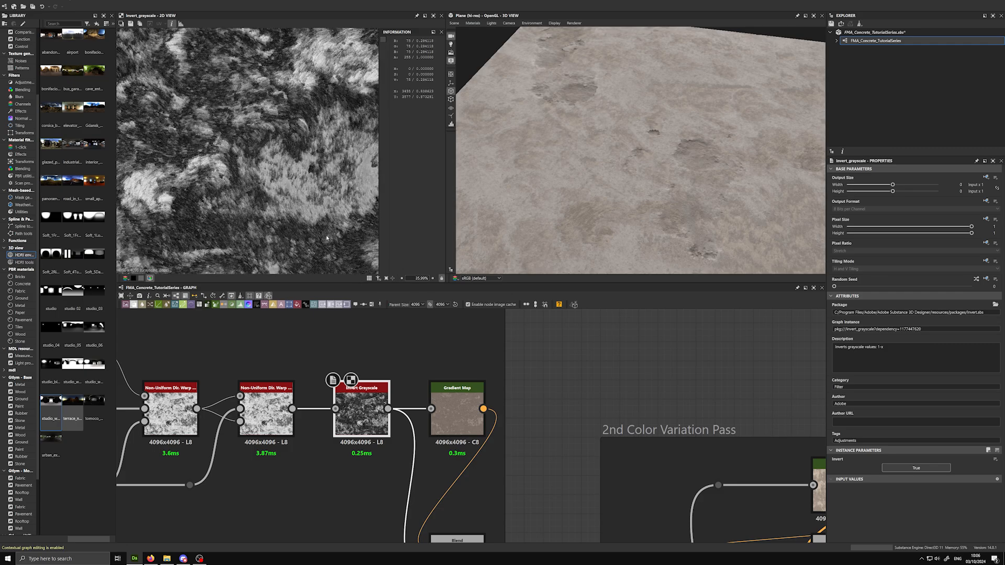
middle_drag(292, 243, 268, 260)
double_click(451, 390)
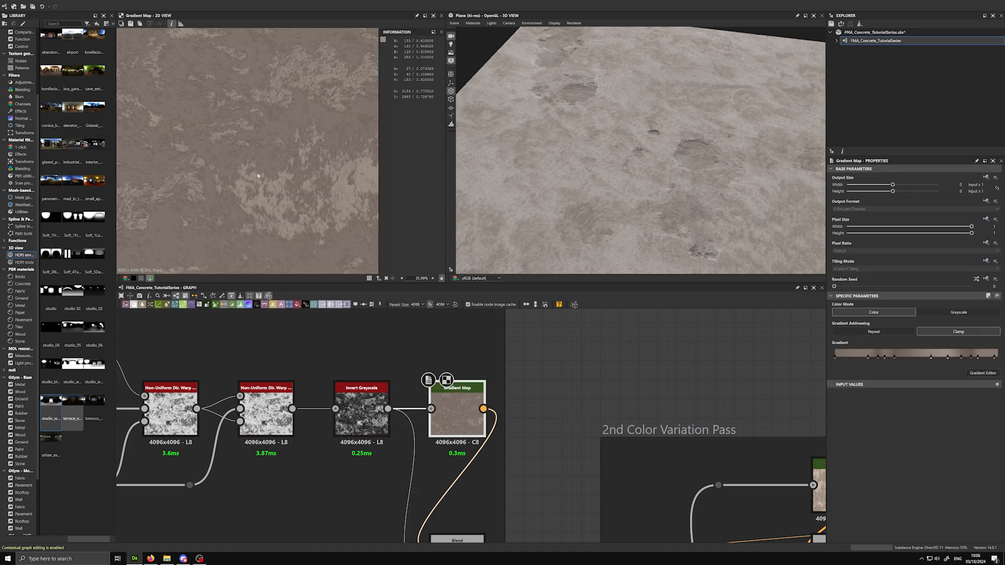
scroll(231, 155, up, 3)
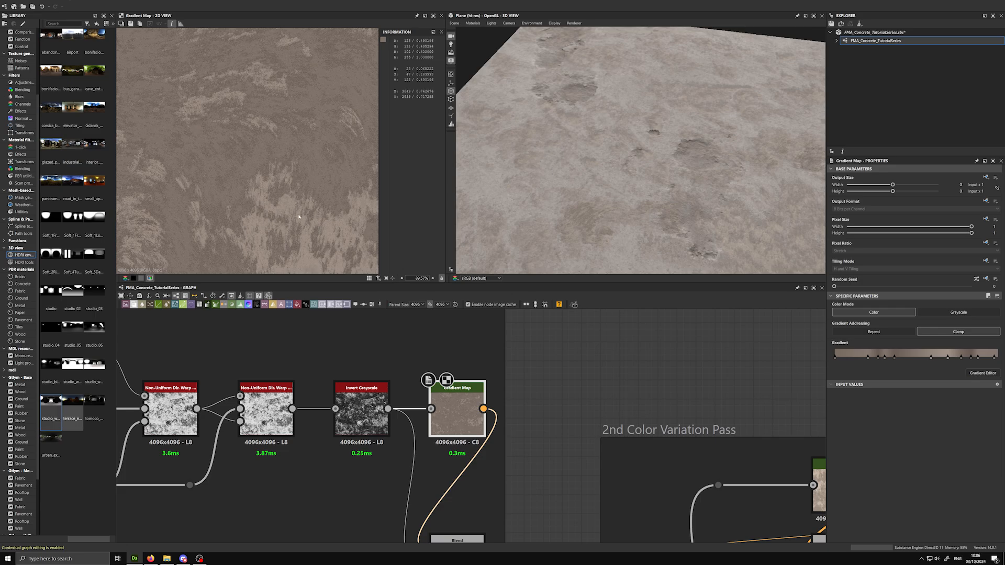
scroll(491, 364, down, 6)
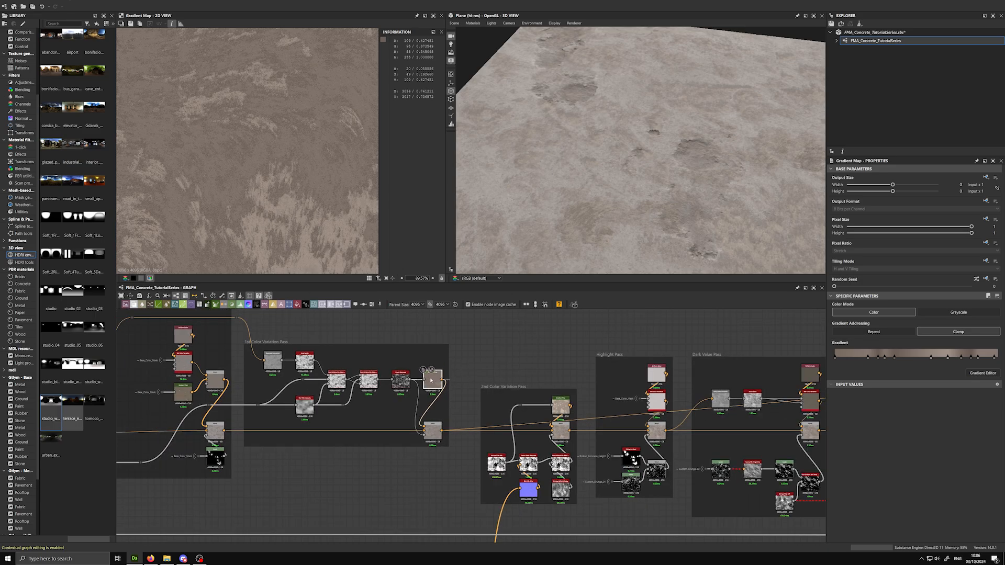
Survey the chain of colour passes in the graph and examine the concrete surface on the 3D plane
scroll(425, 384, down, 2)
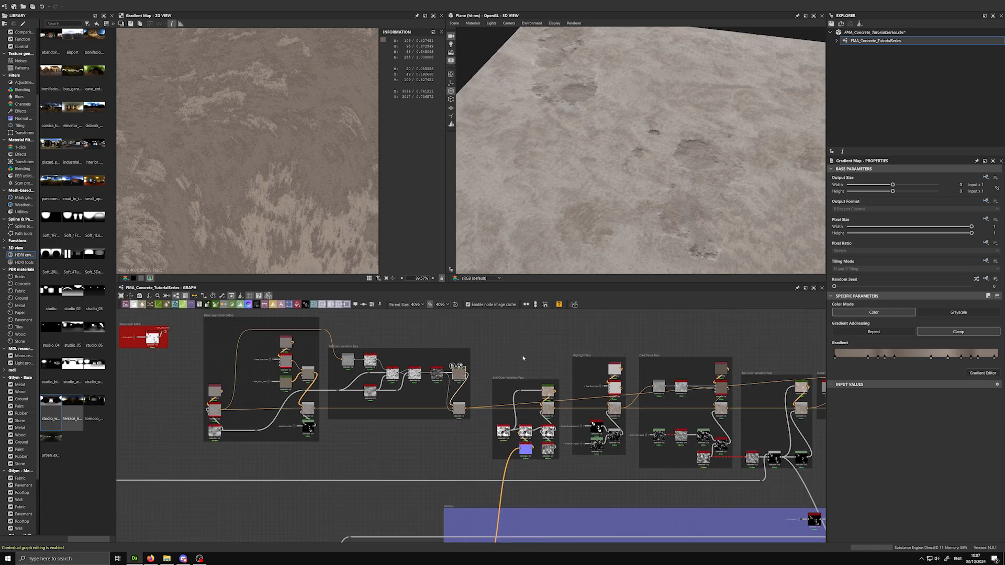
middle_drag(459, 351, 434, 344)
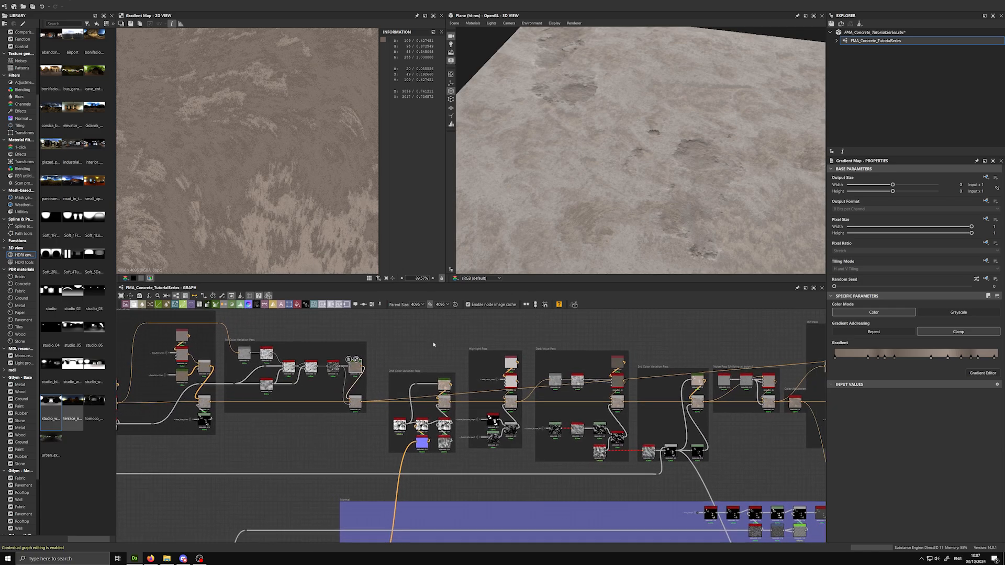
scroll(649, 162, down, 5)
scroll(649, 163, up, 5)
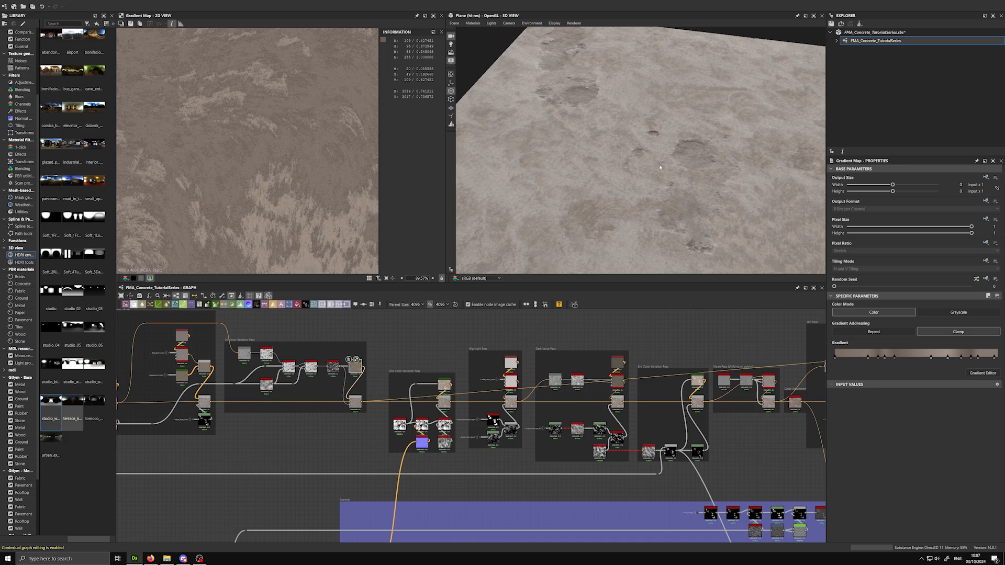
drag(649, 163, 670, 187)
scroll(327, 206, down, 3)
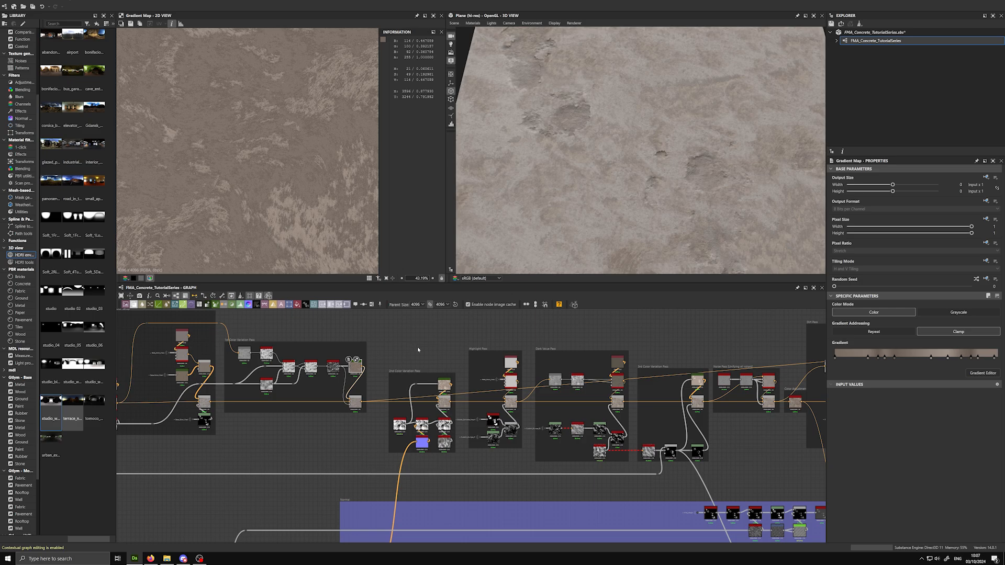
scroll(418, 349, up, 5)
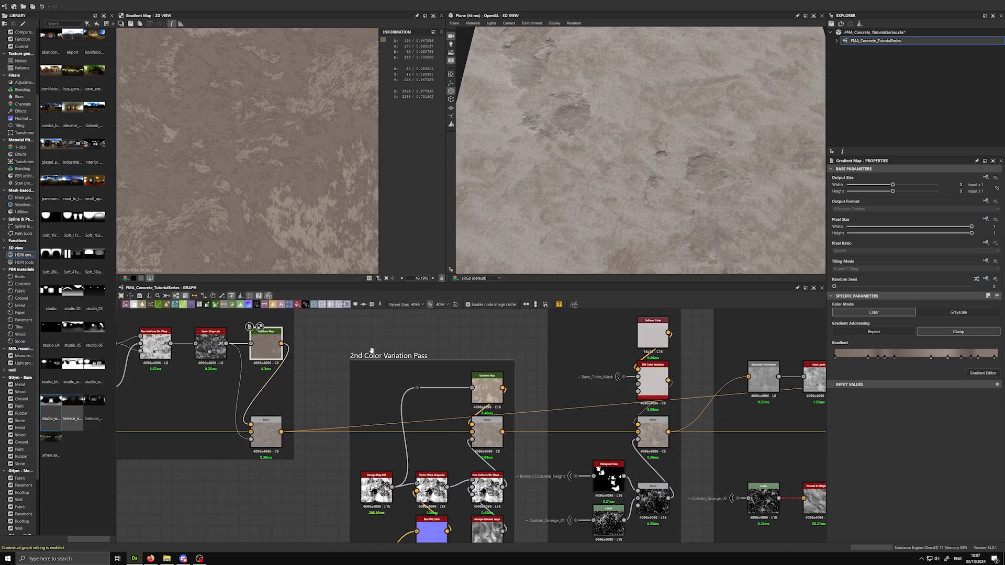
middle_drag(318, 361, 316, 341)
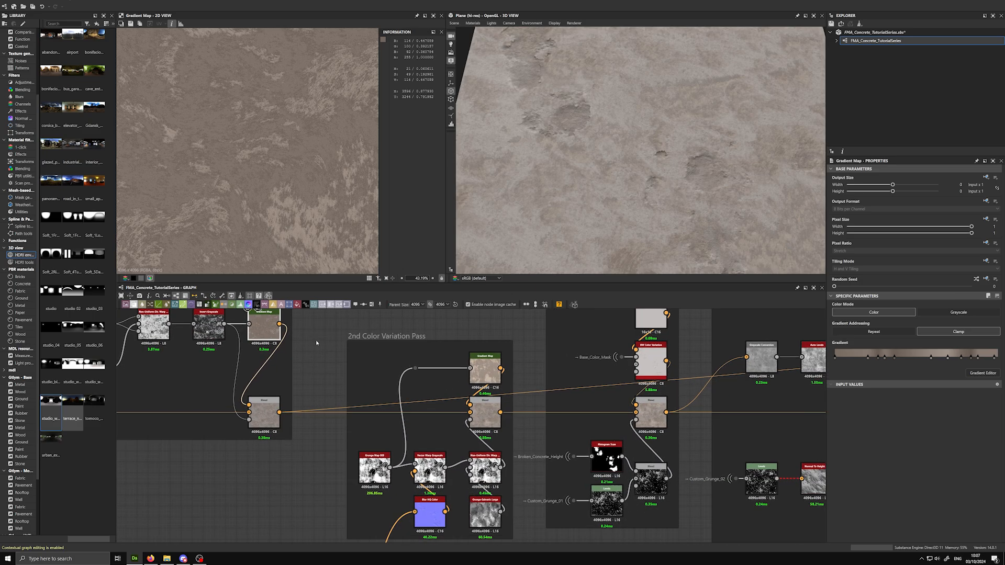
Preview the final Blend nodes of the 2nd and 1st Color Variation Passes and examine how the two passes connect
double_click(490, 403)
double_click(264, 411)
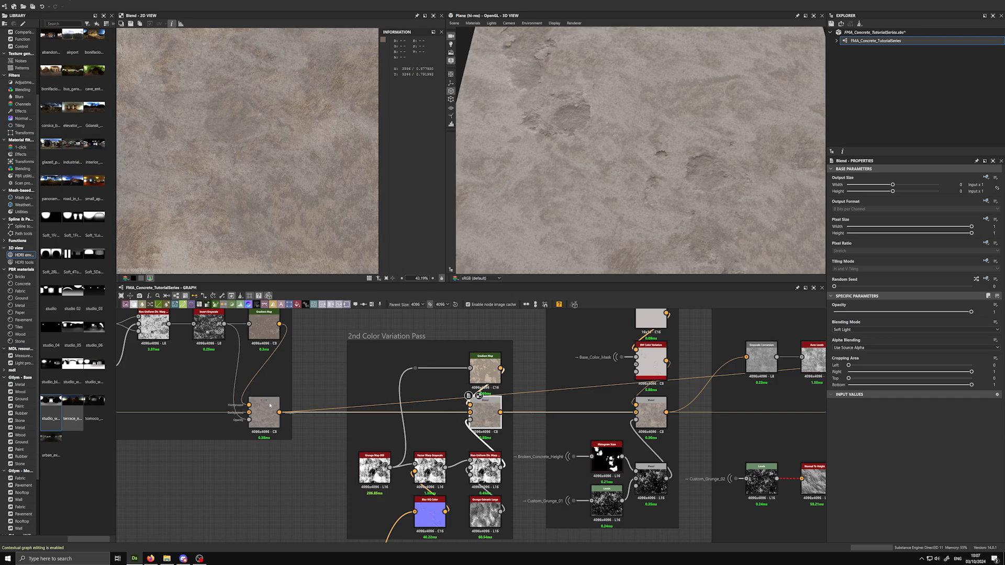
middle_drag(293, 390, 401, 376)
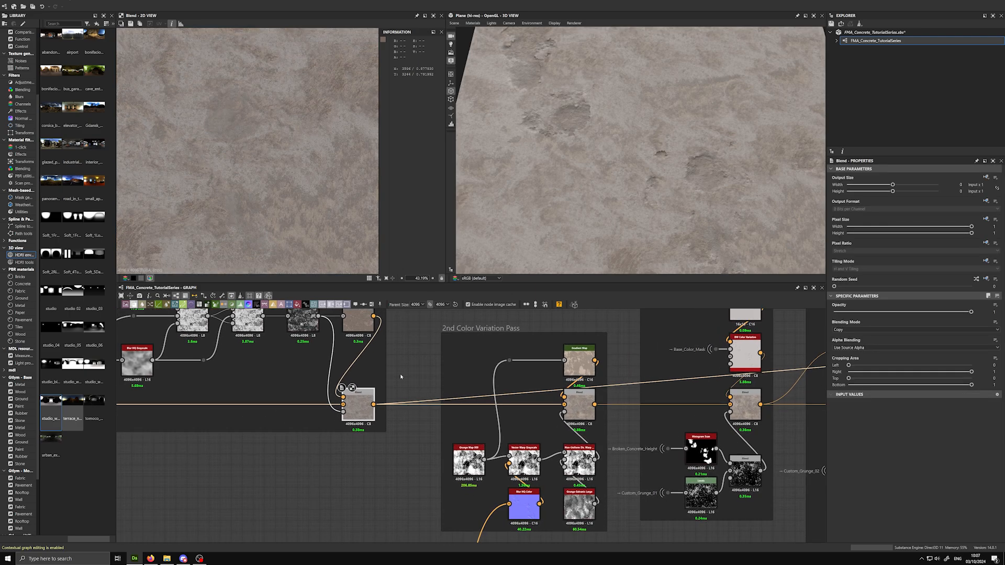
scroll(400, 373, down, 3)
middle_drag(438, 394, 425, 395)
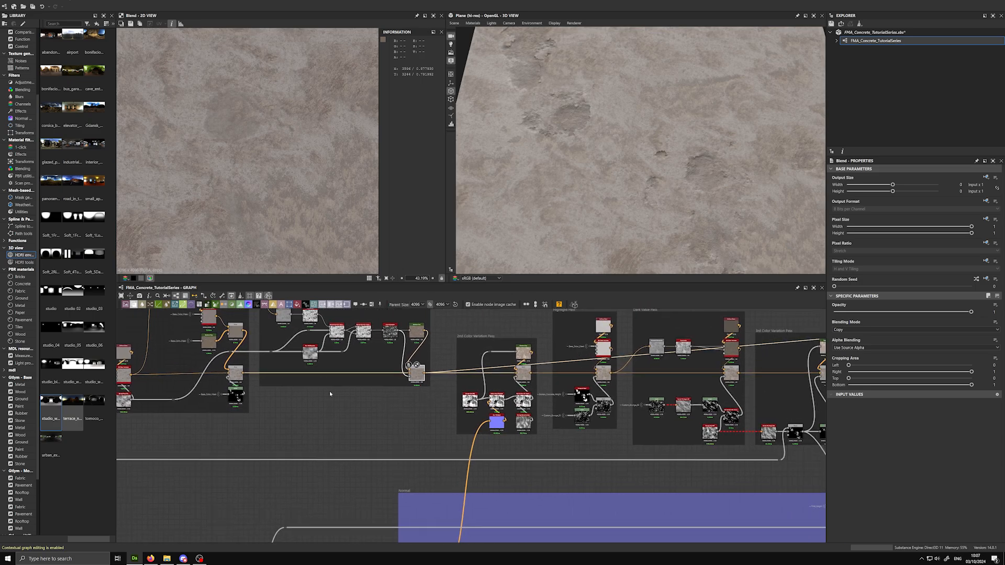
click(359, 408)
drag(414, 428, 200, 352)
click(313, 418)
middle_drag(328, 431, 257, 448)
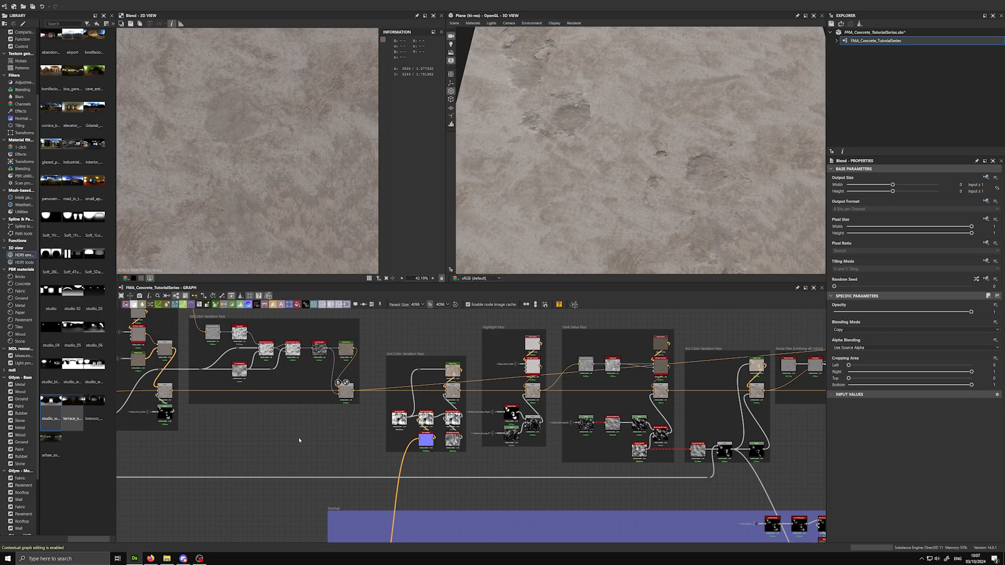
scroll(345, 432, up, 3)
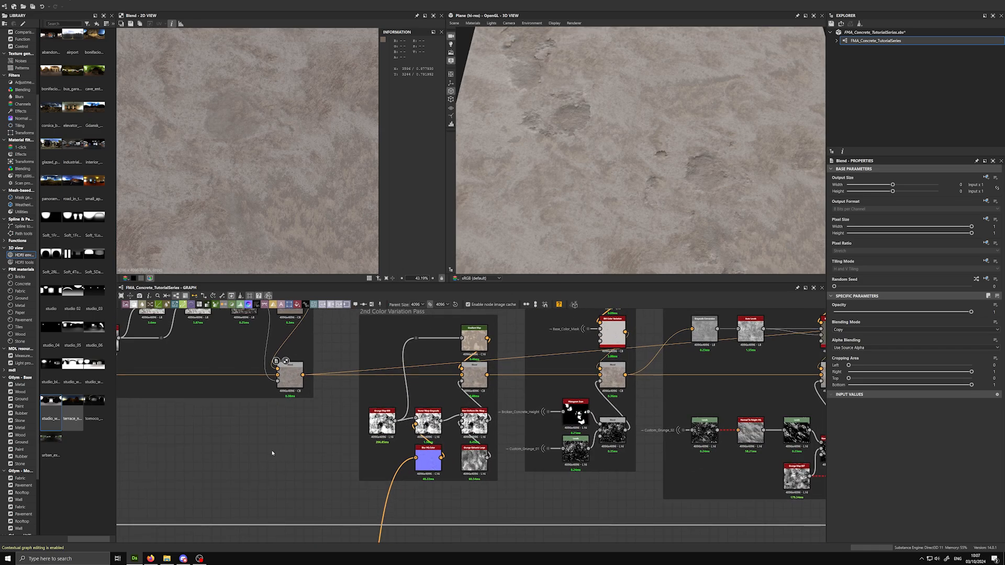
middle_drag(274, 451, 262, 458)
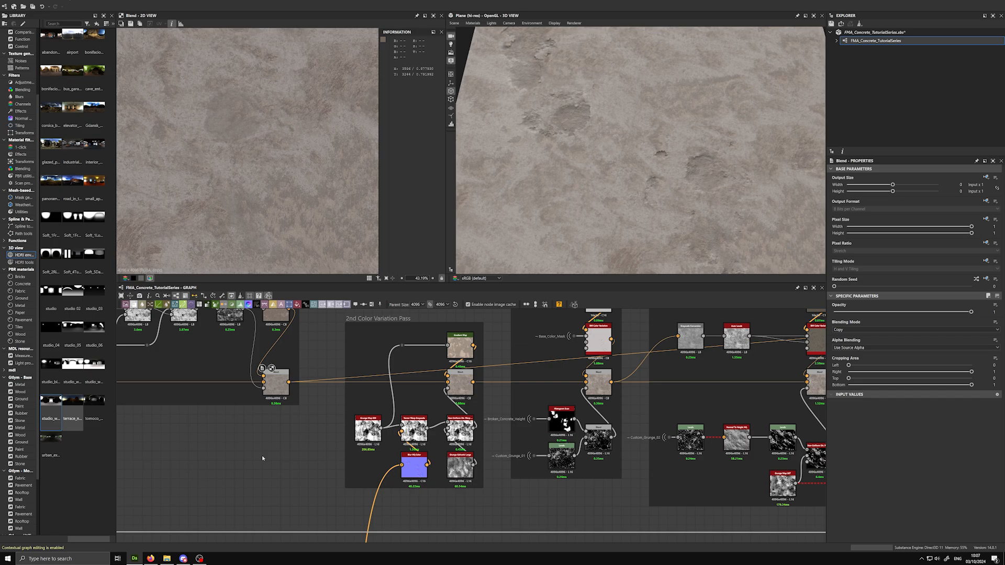
Compare the 2nd Color Variation Pass's Gradient Map and Soft Light Blend with the 1st pass's Blend output
double_click(465, 392)
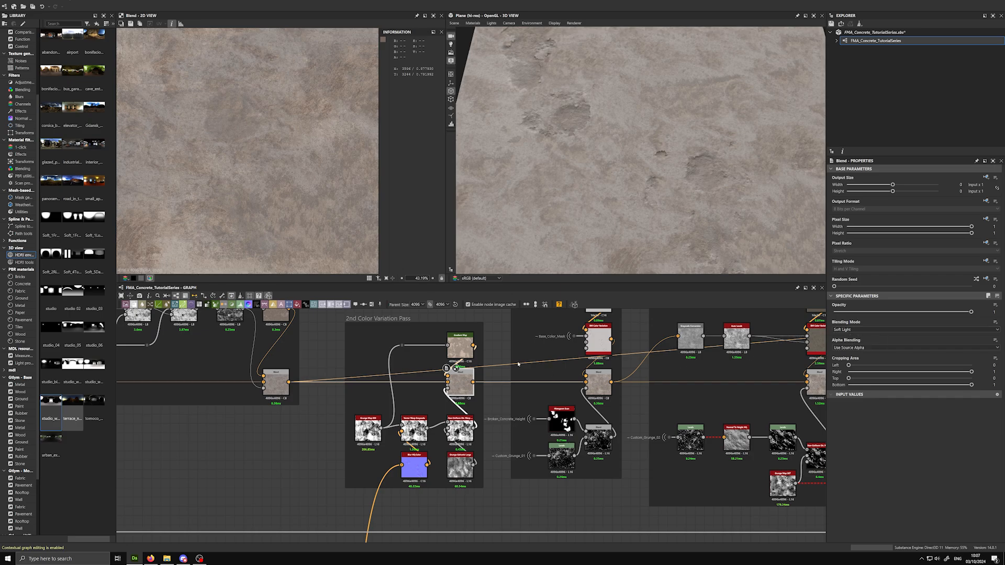
scroll(502, 352, up, 2)
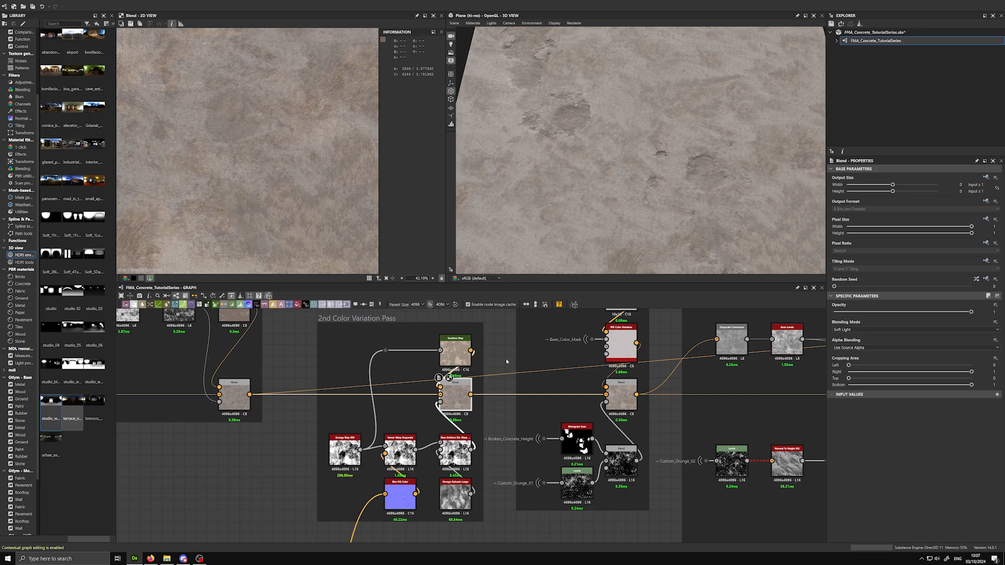
double_click(455, 353)
double_click(456, 396)
double_click(234, 396)
double_click(463, 406)
scroll(387, 431, down, 3)
click(448, 345)
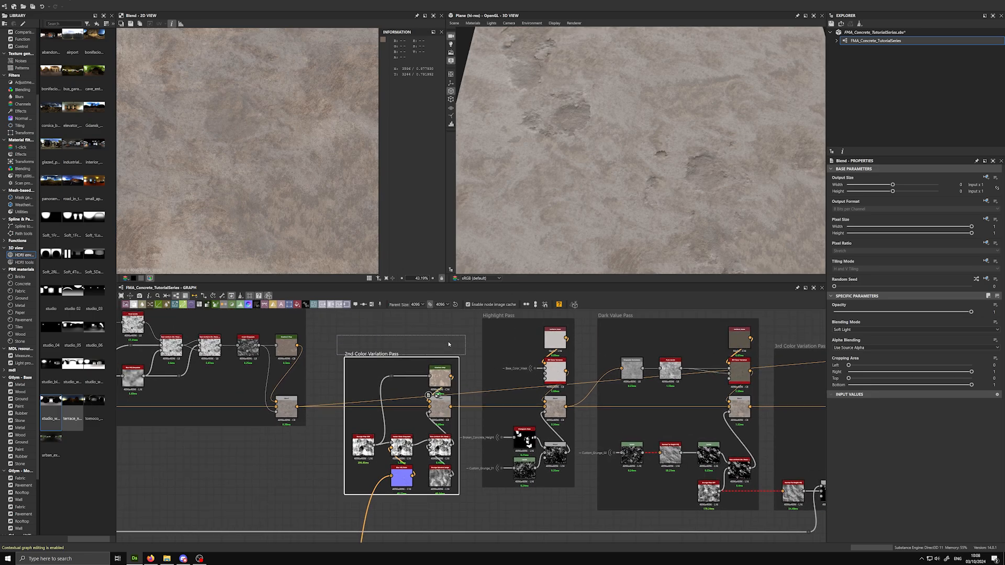
Examine the colour changes between the 1st pass's Blend and the 2nd pass's Soft Light Blend in the 2D view
double_click(287, 407)
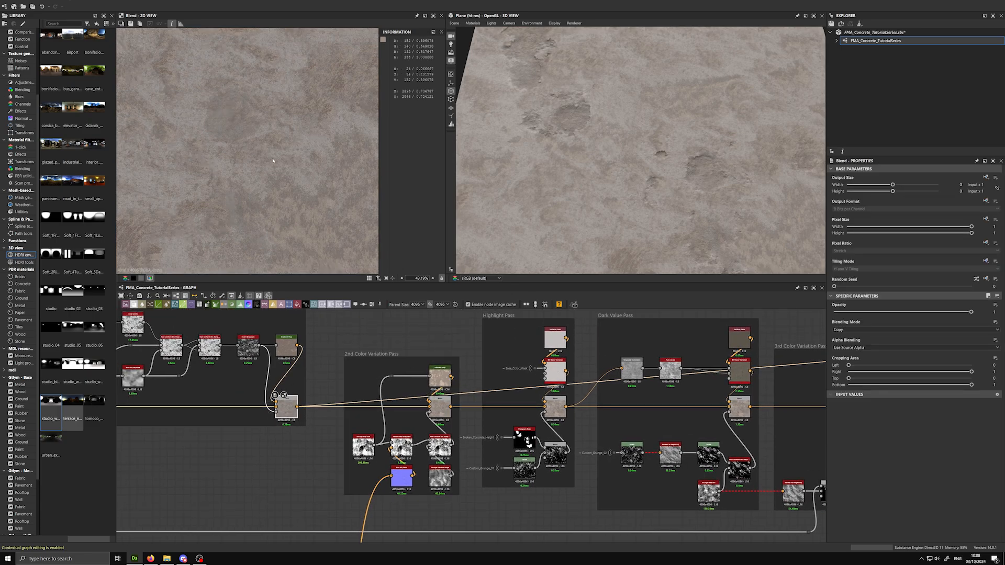
scroll(243, 178, down, 3)
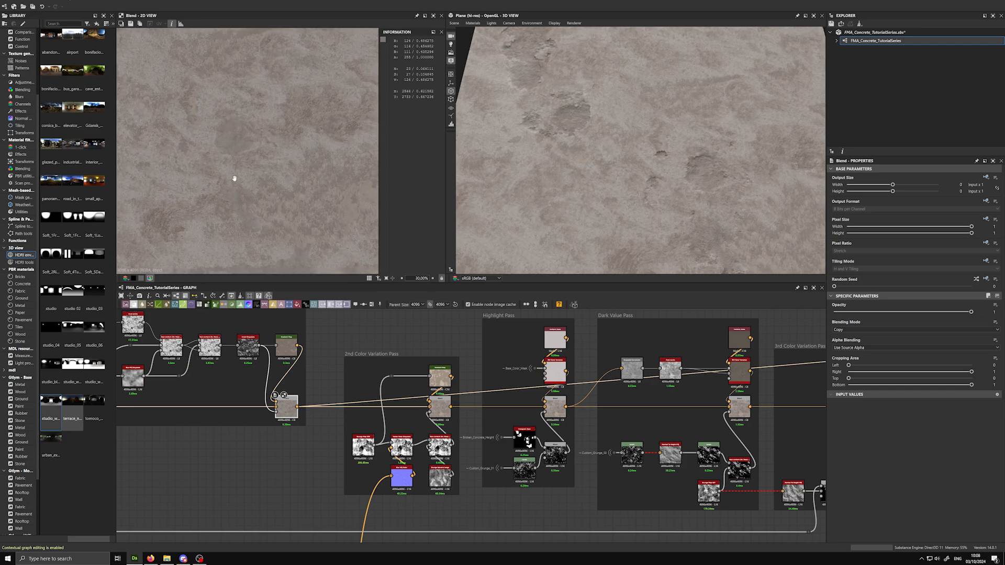
scroll(241, 192, down, 1)
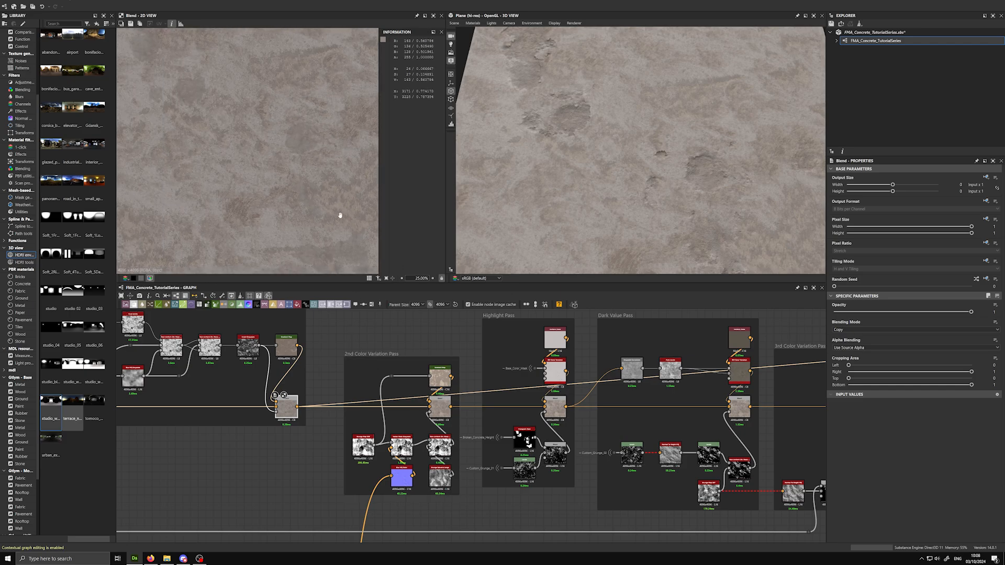
click(443, 414)
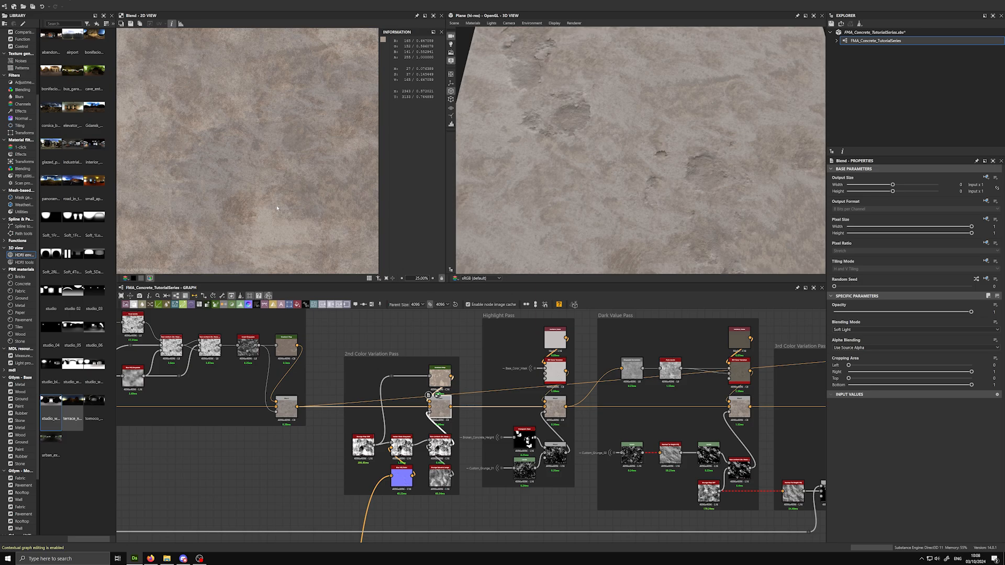
scroll(278, 208, up, 4)
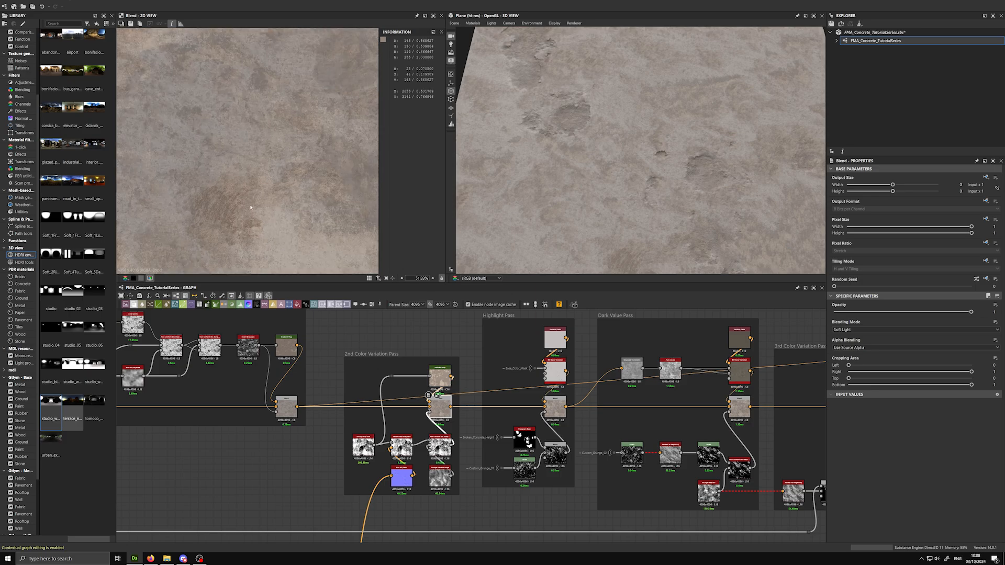
middle_drag(271, 233, 259, 227)
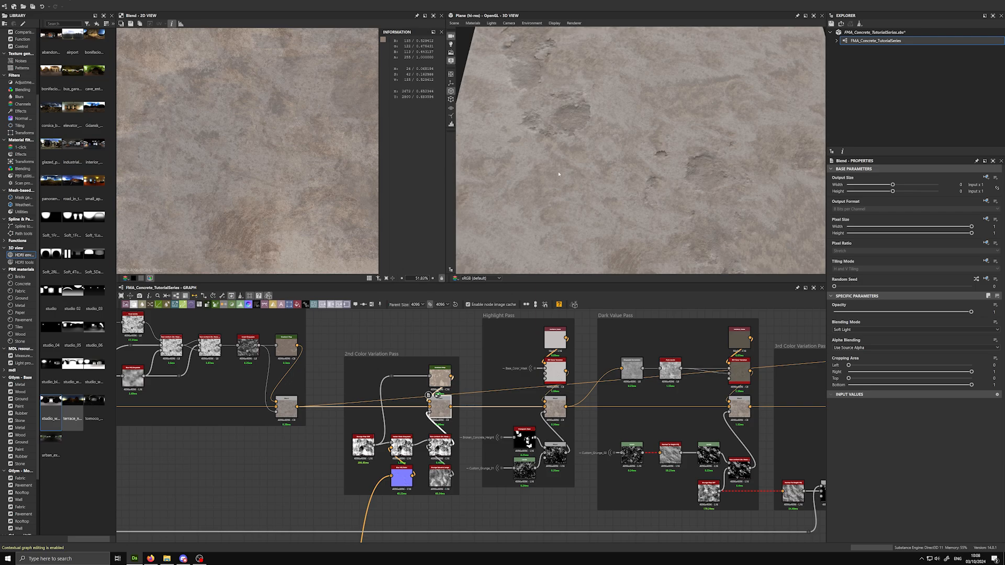
Examine the concrete's colour variation on the 3D plane from another angle and farther away
drag(553, 177, 576, 169)
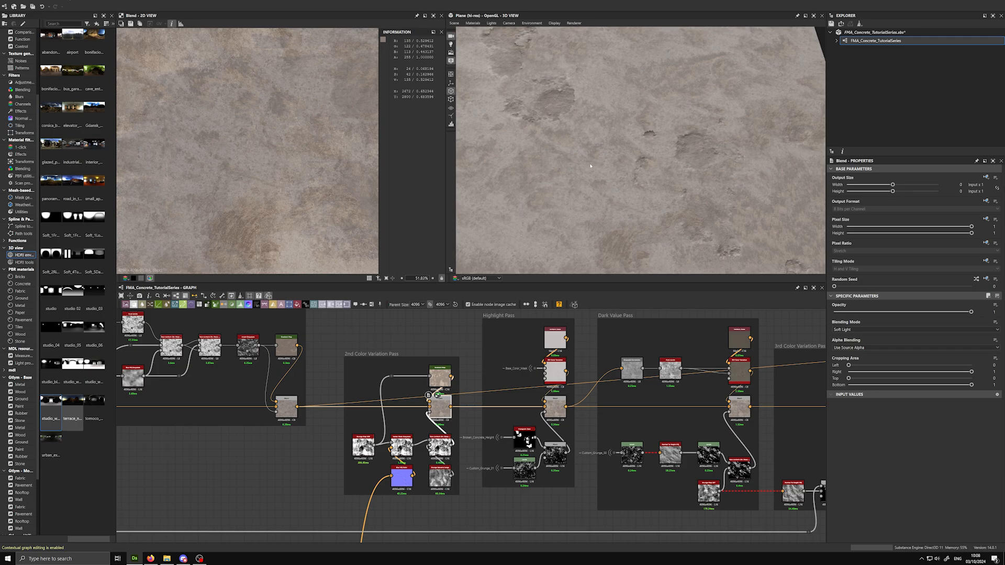
scroll(591, 166, down, 3)
drag(590, 166, 588, 191)
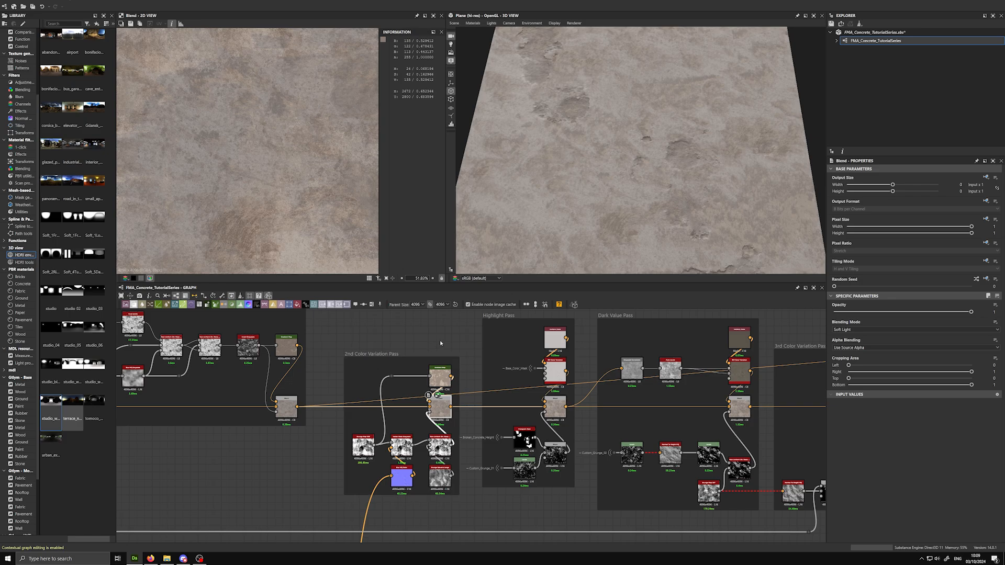
Preview the Grunge Map 009 and Vector Warp Grayscale nodes in the 2nd Color Variation Pass
middle_drag(440, 344, 437, 340)
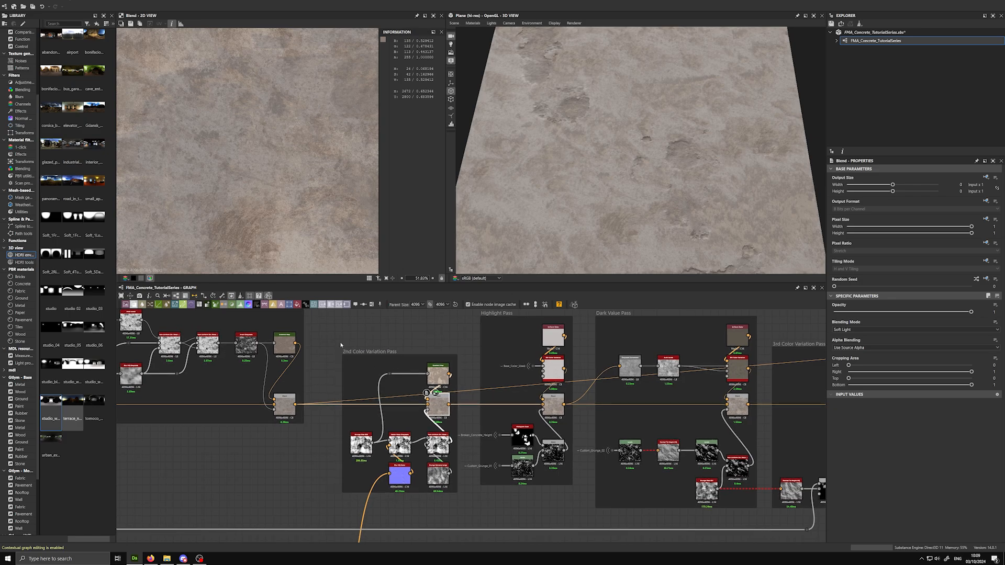
scroll(340, 345, up, 1)
scroll(313, 462, up, 2)
middle_drag(312, 461, 247, 421)
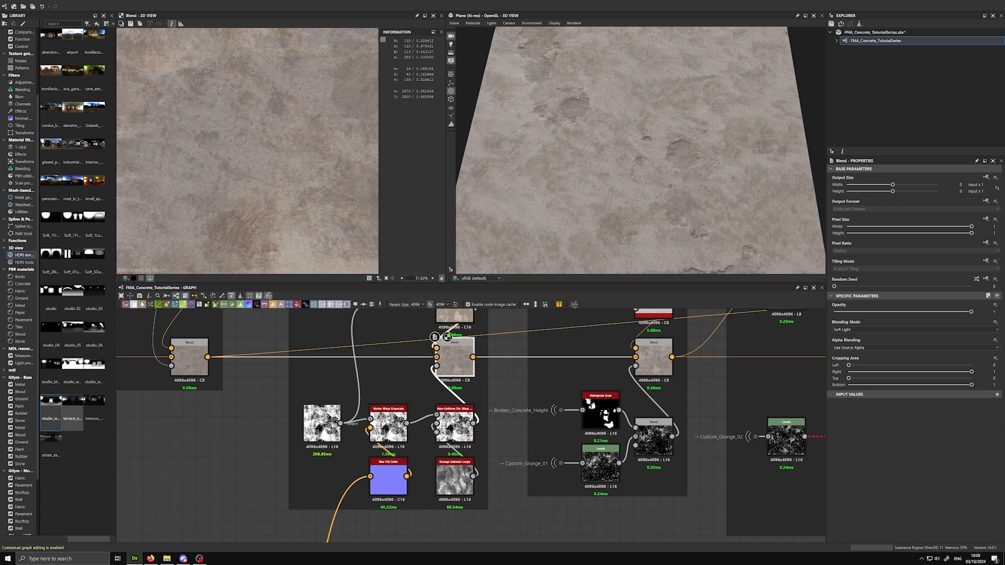
click(331, 422)
scroll(281, 425, up, 1)
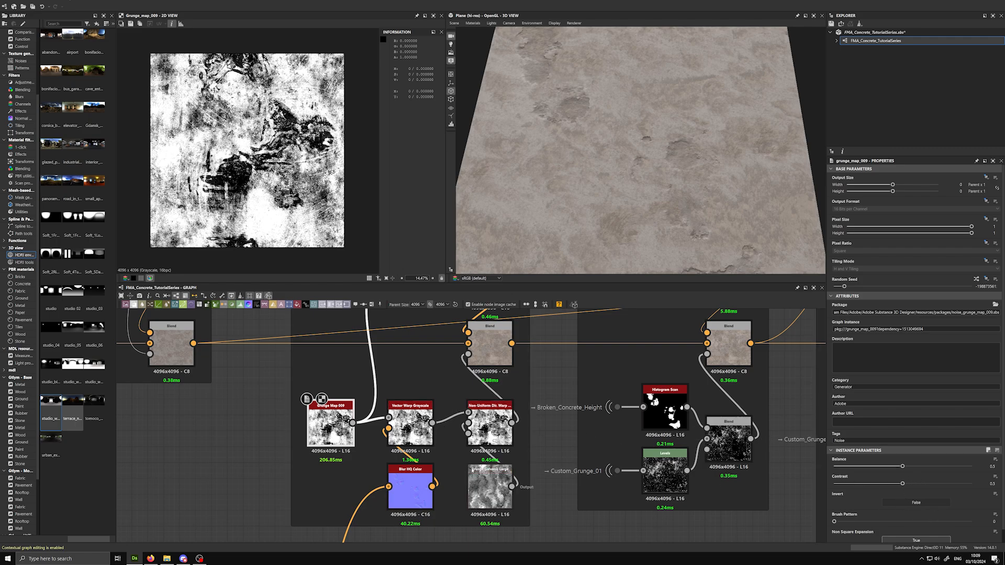
click(409, 413)
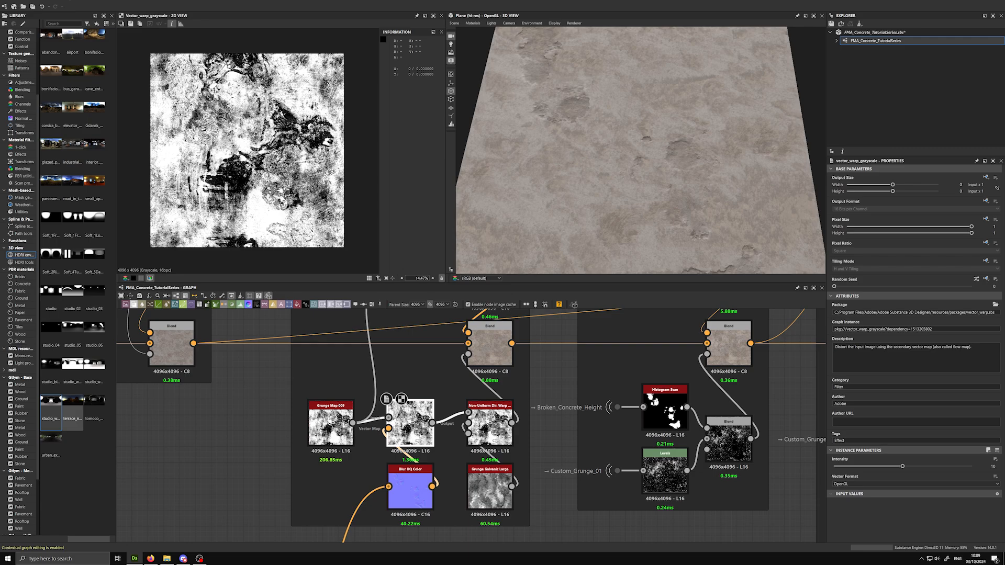
Preview the Blur HQ Color node and trace its input back to the Bent Normal node in the Normal frame
scroll(266, 499, down, 1)
middle_drag(249, 478, 301, 388)
double_click(433, 411)
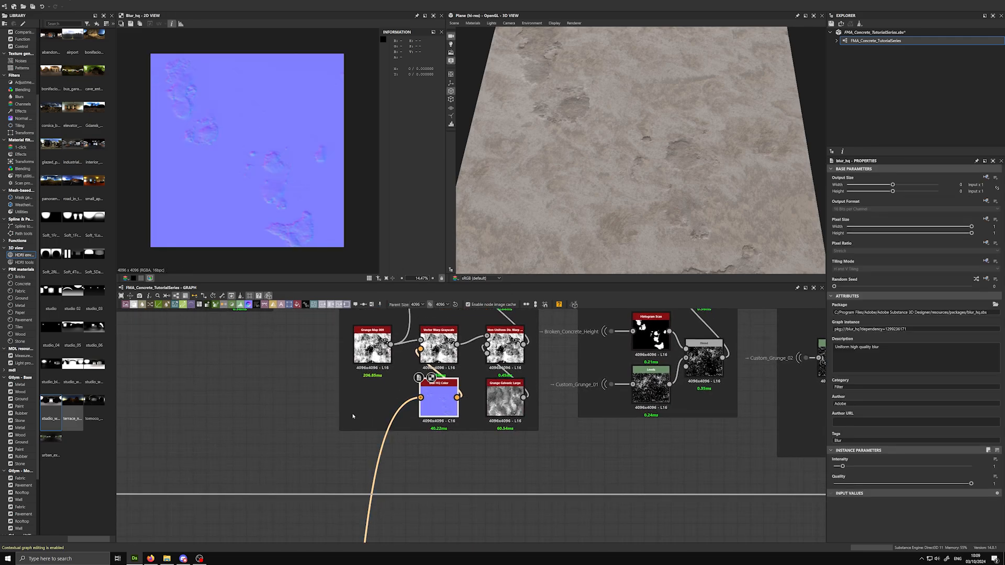
scroll(247, 217, up, 1)
scroll(270, 476, down, 2)
middle_drag(271, 466, 293, 357)
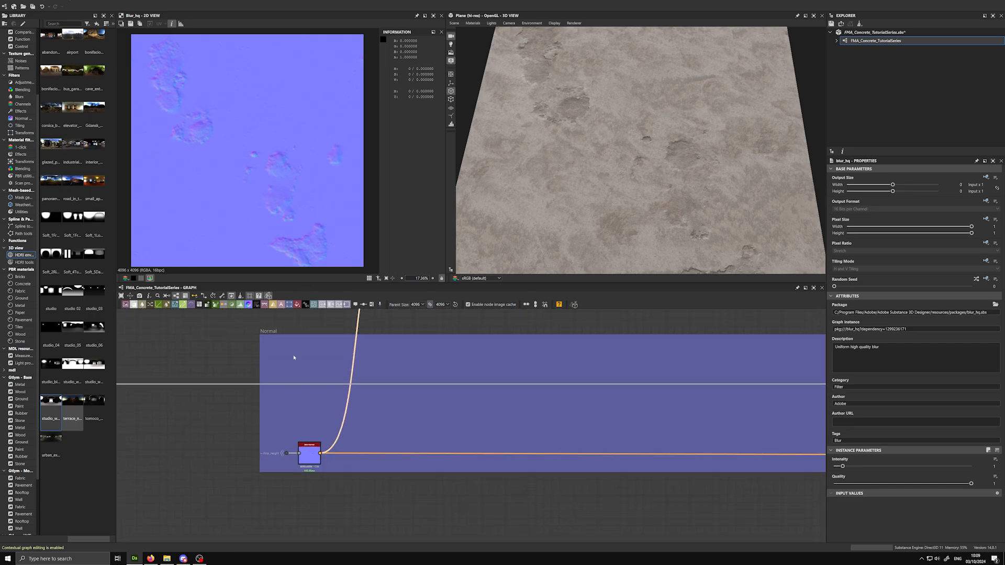
scroll(294, 463, up, 4)
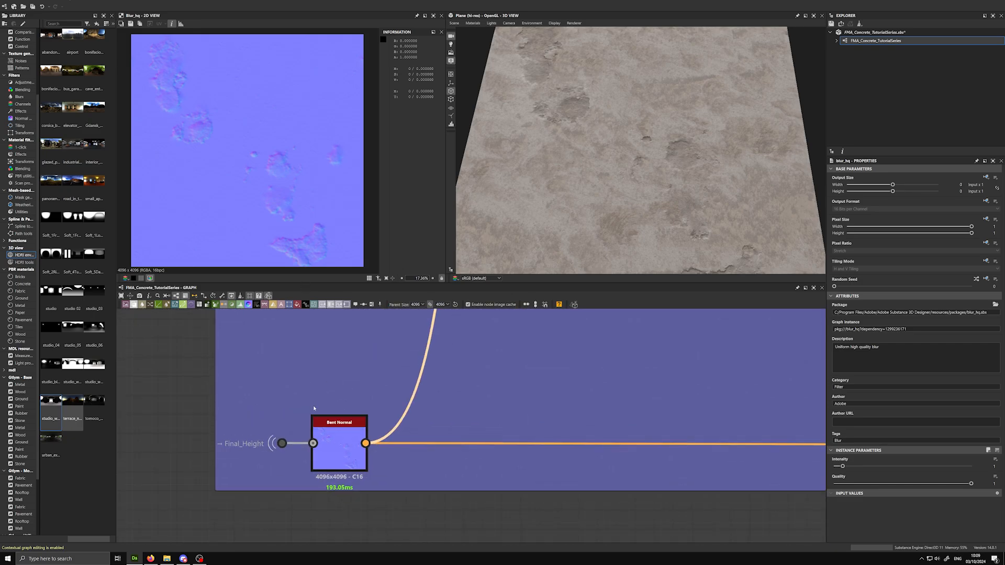
scroll(186, 365, down, 2)
scroll(311, 380, up, 5)
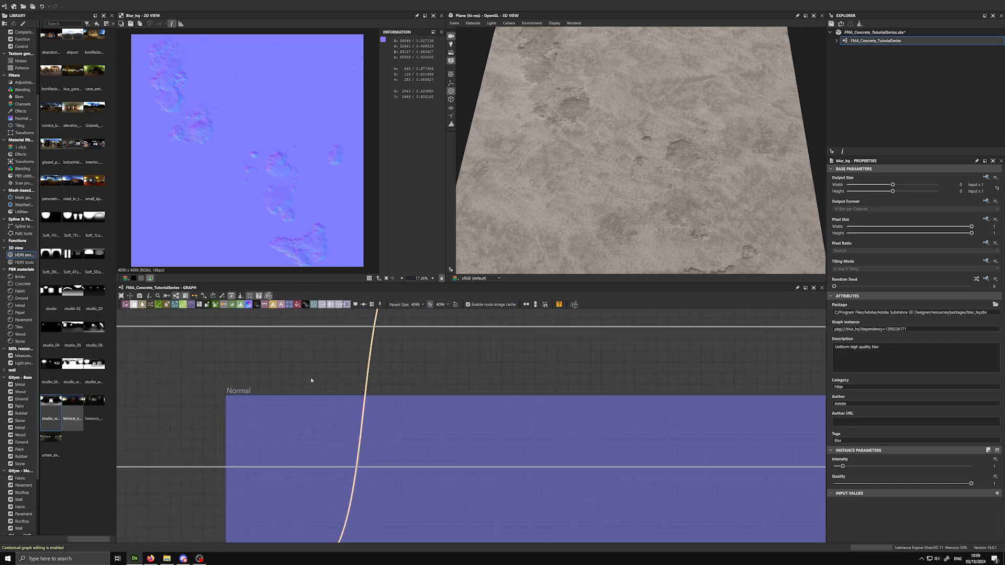
Return to the 2nd Color Variation Pass and examine the Vector Warp Grayscale output across the 2D view
middle_drag(325, 335, 327, 461)
middle_drag(345, 360, 320, 408)
scroll(318, 409, up, 3)
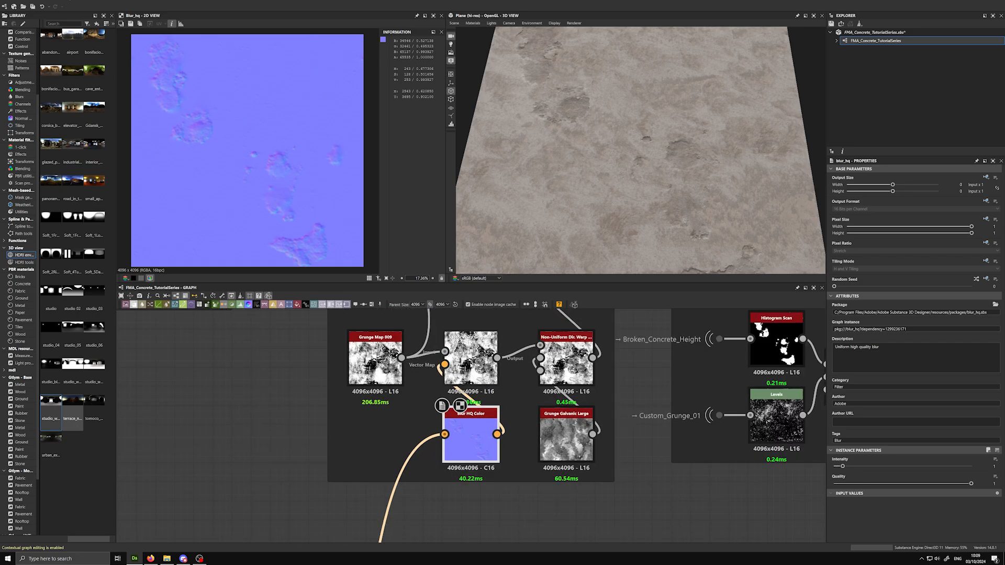
click(471, 362)
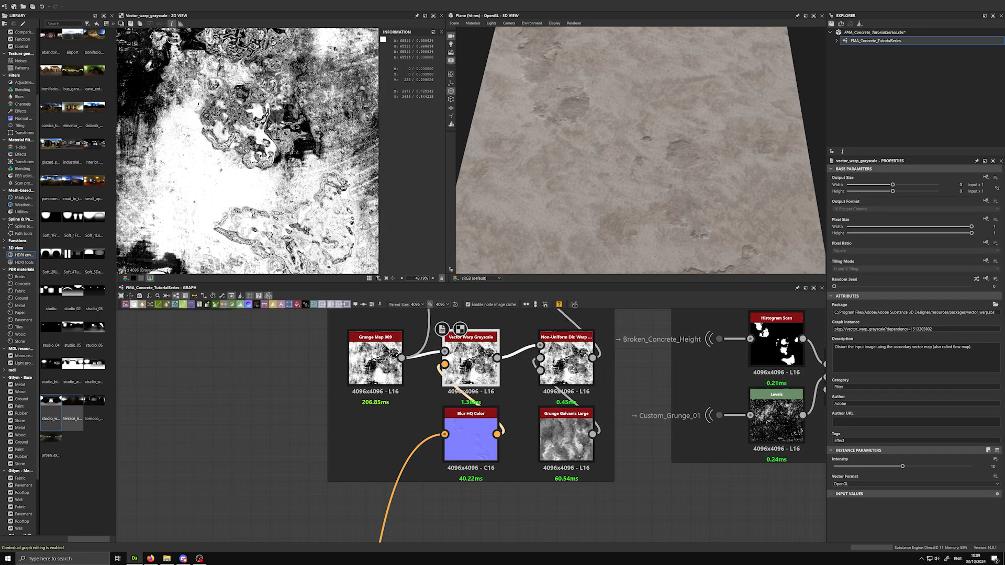
middle_drag(294, 209, 294, 203)
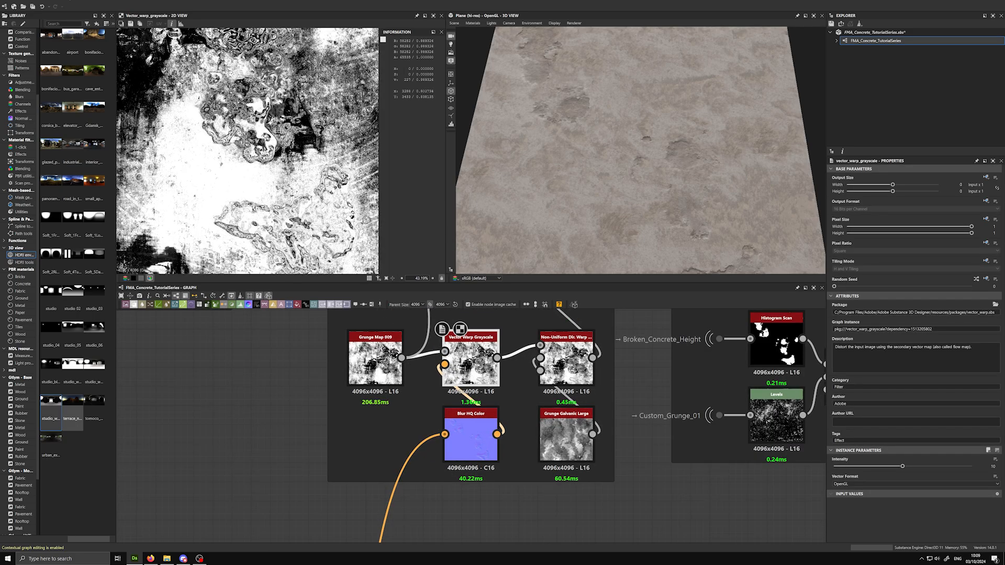
scroll(195, 180, down, 3)
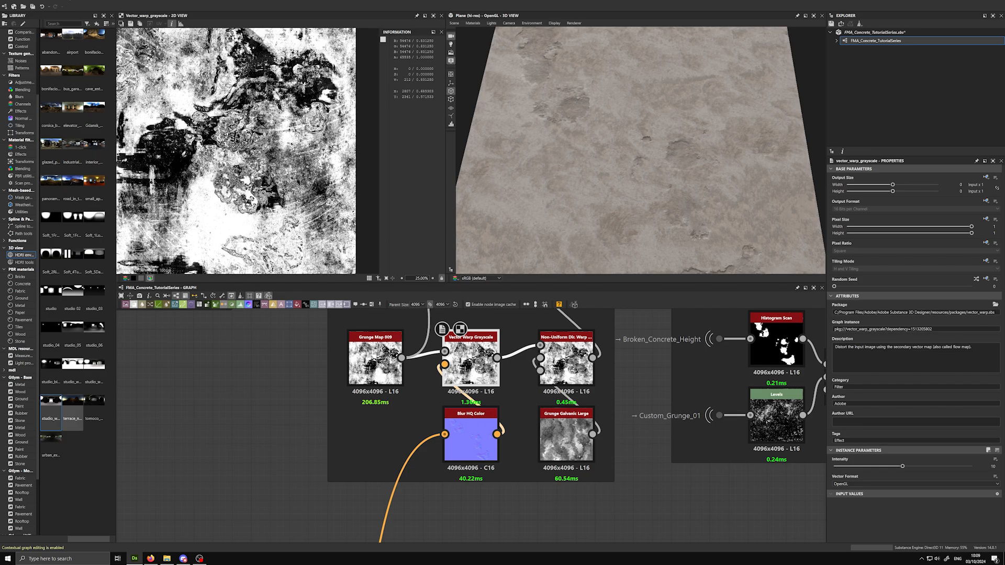
scroll(218, 211, down, 1)
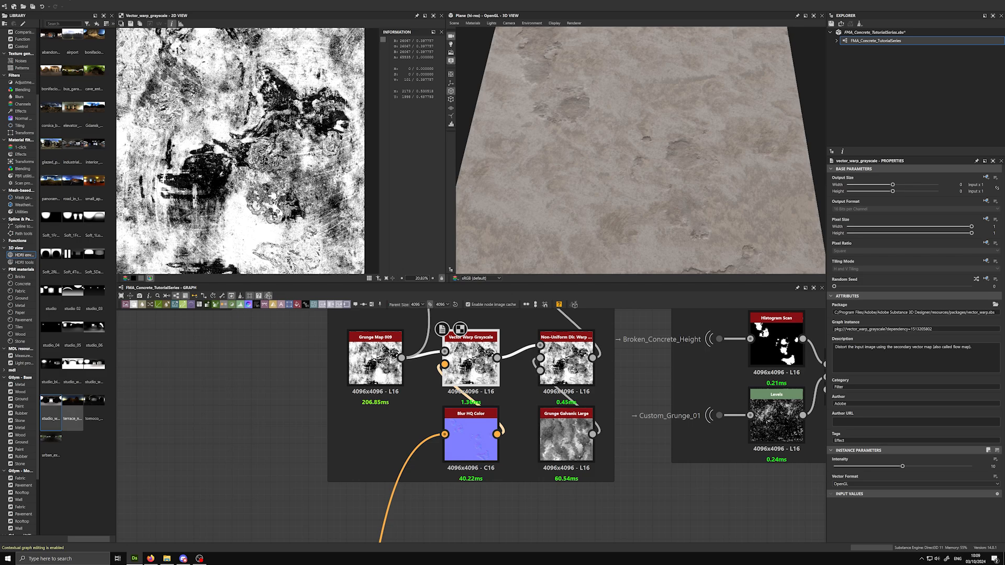
Compare the Blur HQ Color normal map with the Vector Warp Grayscale result it distorts, checking the warped areas up close
double_click(471, 437)
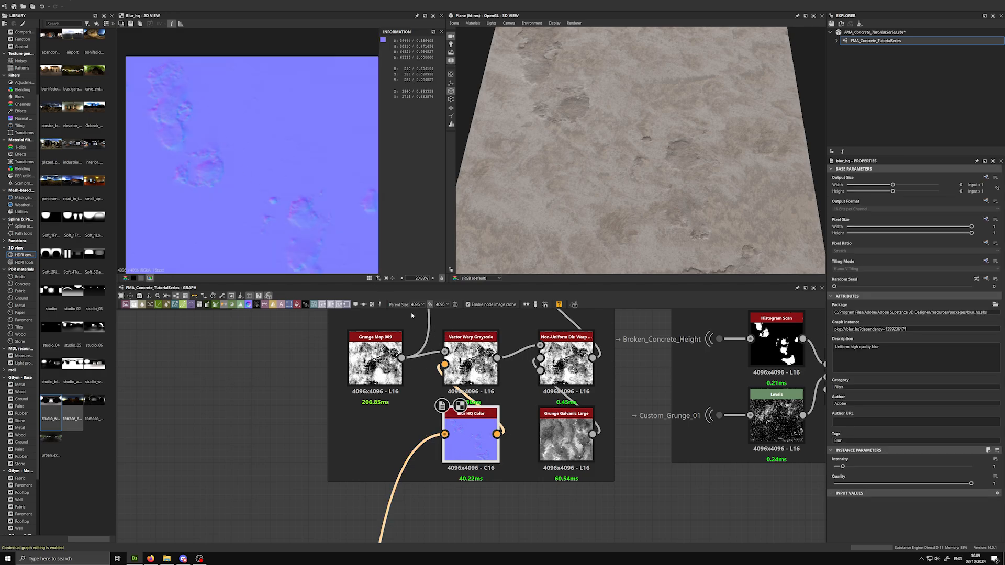
double_click(471, 361)
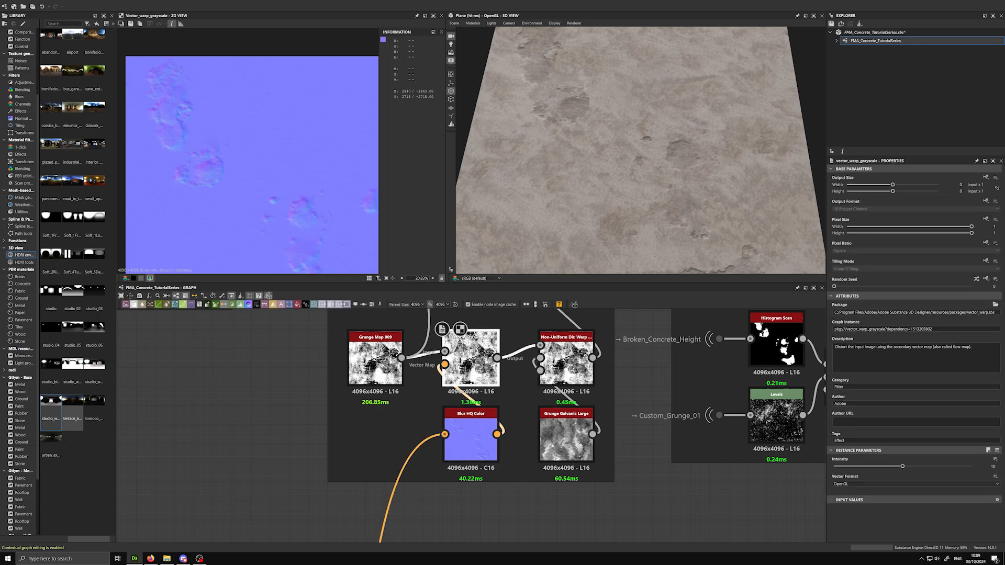
scroll(202, 126, up, 2)
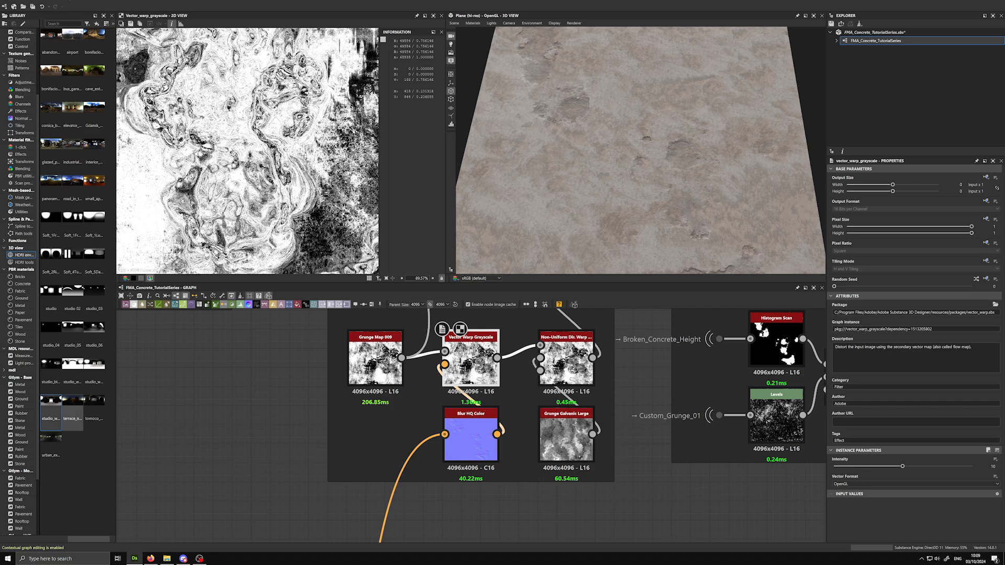
scroll(246, 152, down, 1)
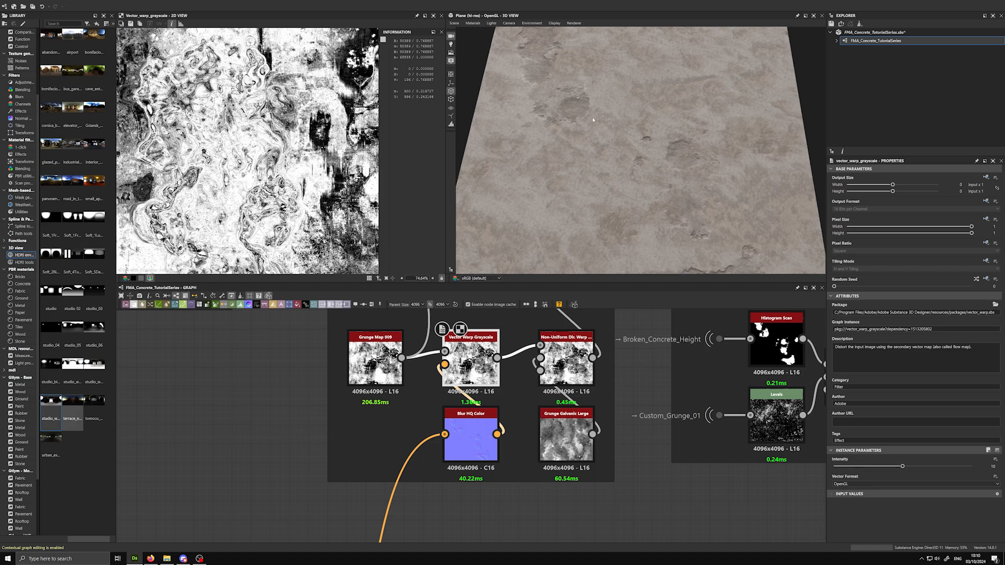
Preview the Non-Uniform Directional Warp node and the whole Grunge Galvanic Large map feeding it
click(566, 361)
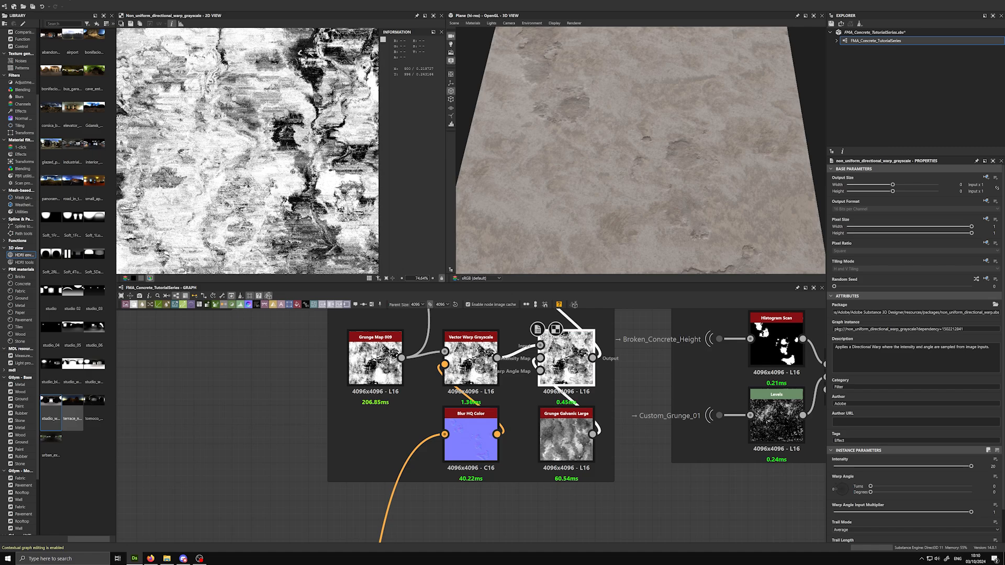
click(565, 444)
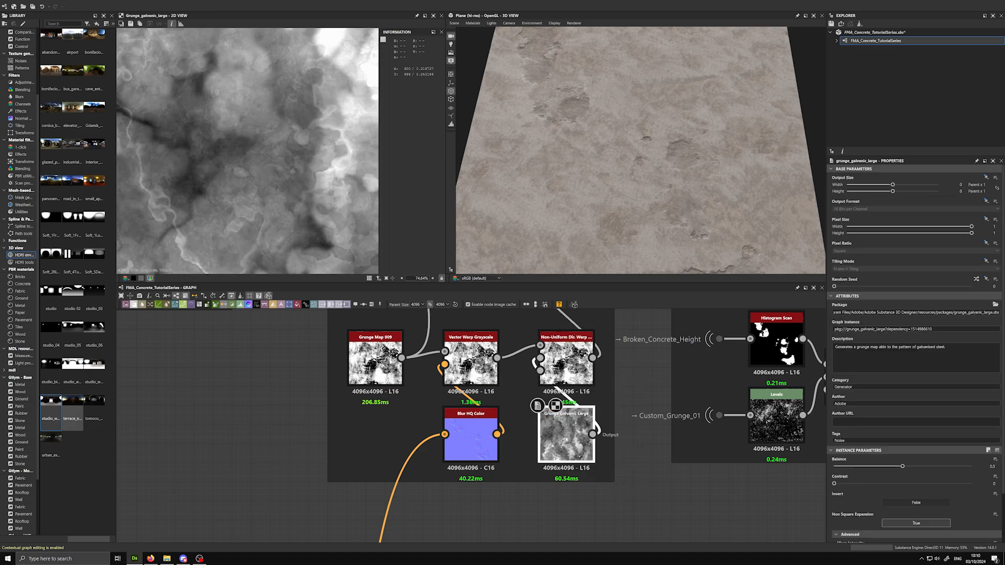
scroll(257, 180, down, 6)
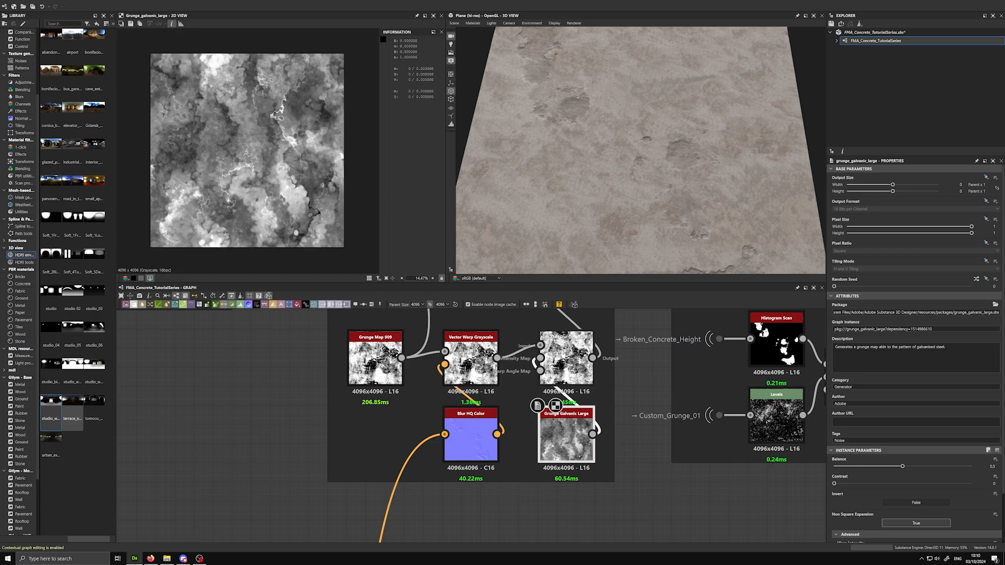
Compare the Non-Uniform Directional Warp result with the Vector Warp Grayscale output in close-up
click(566, 360)
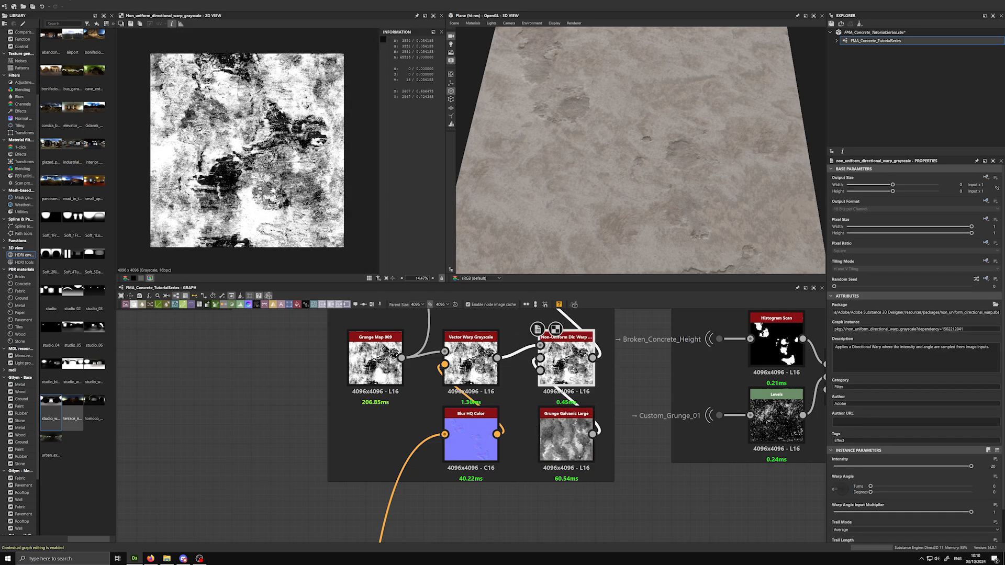
scroll(273, 194, up, 3)
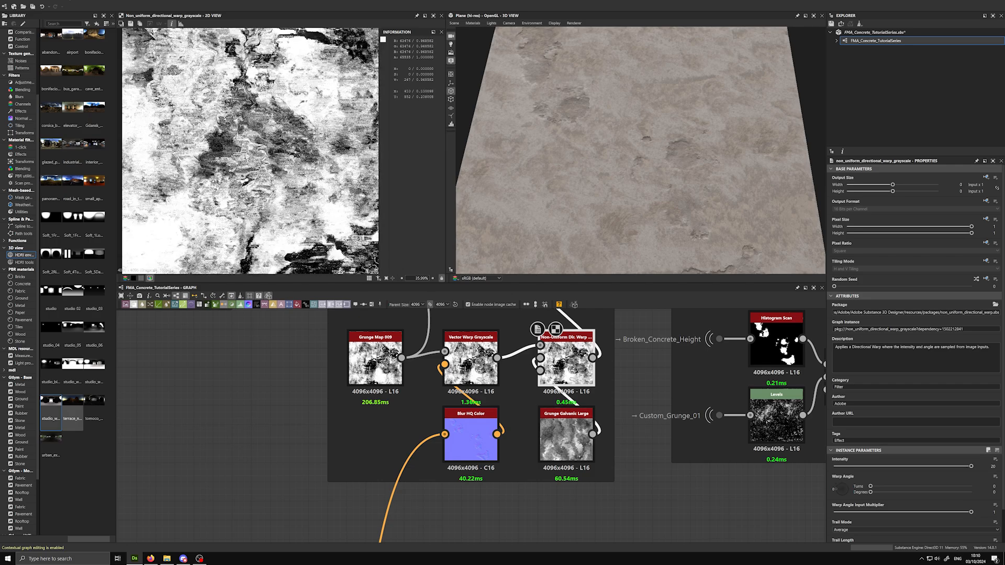
middle_drag(155, 65, 184, 107)
middle_drag(261, 182, 183, 68)
mouse_move(293, 220)
middle_down()
mouse_move(178, 83)
mouse_move(261, 188)
mouse_move(225, 126)
middle_up()
double_click(471, 361)
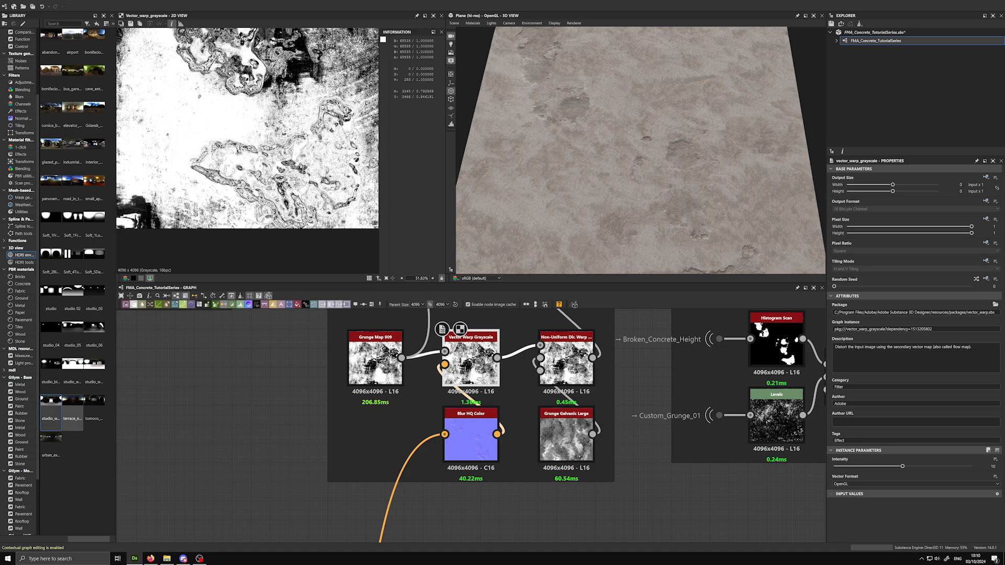
double_click(566, 361)
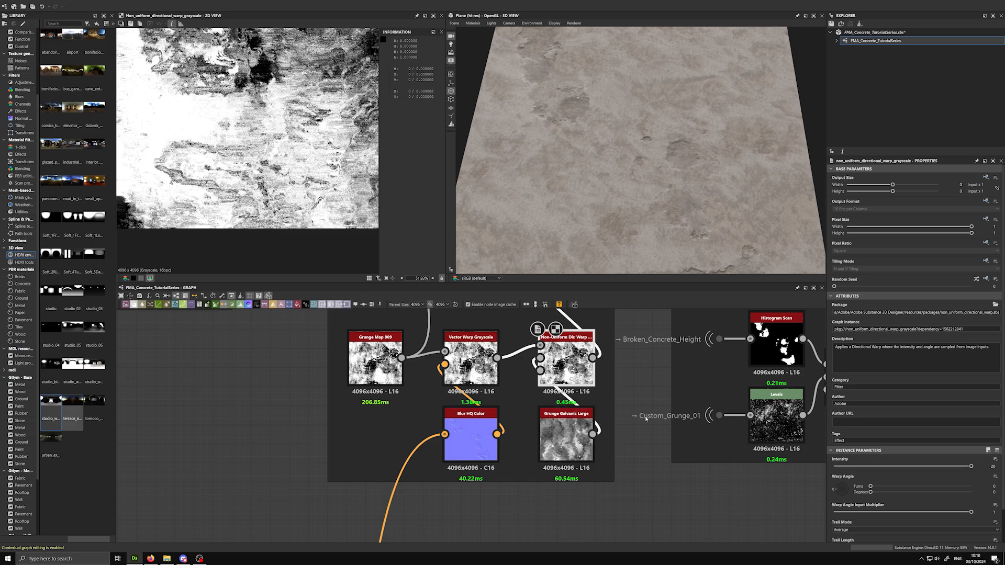
Compare the 1st pass's Blend with the 2nd pass's Soft Light Blend by alternating them in the 2D view
scroll(628, 387, down, 3)
click(600, 329)
double_click(600, 330)
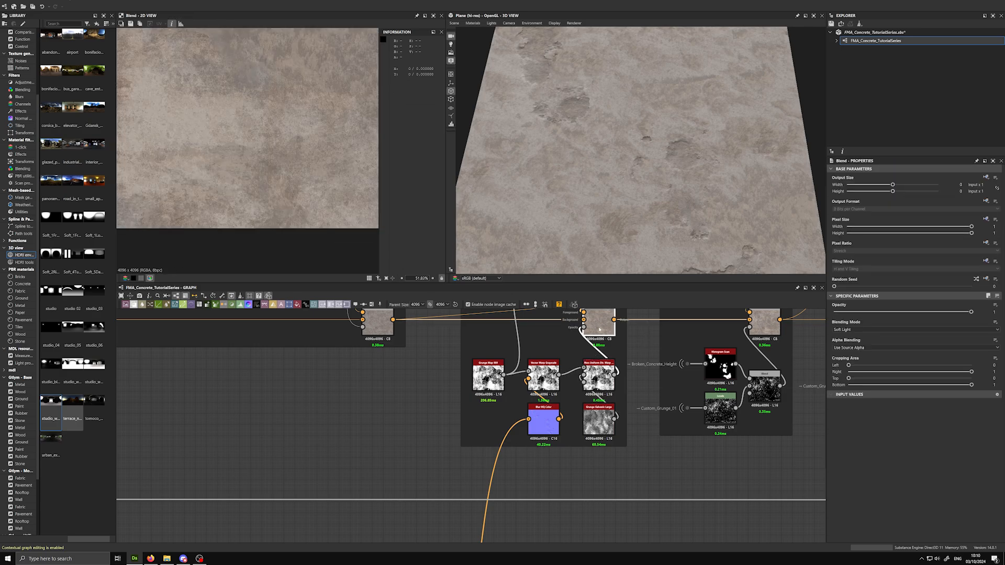
scroll(402, 356, up, 3)
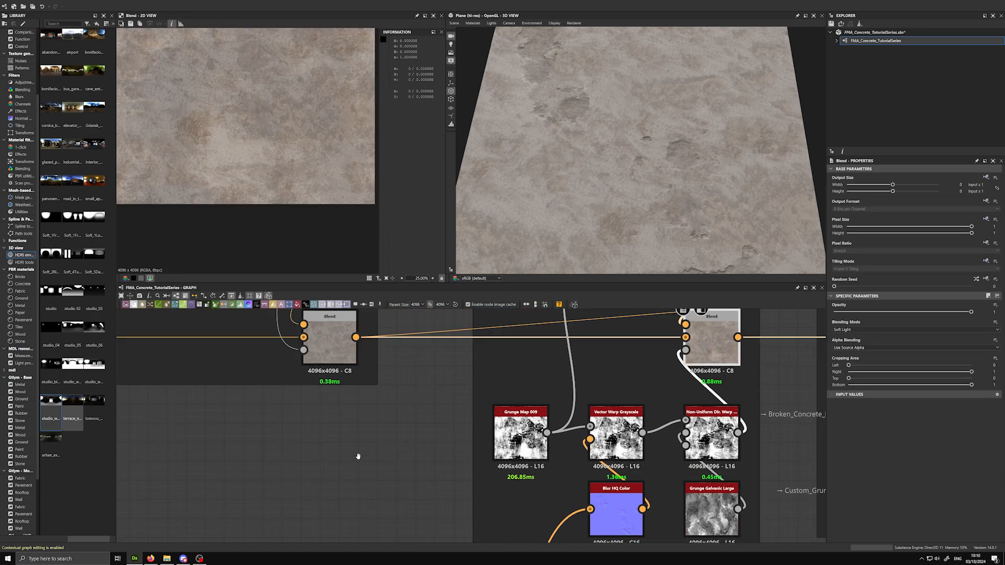
double_click(312, 361)
scroll(306, 194, up, 2)
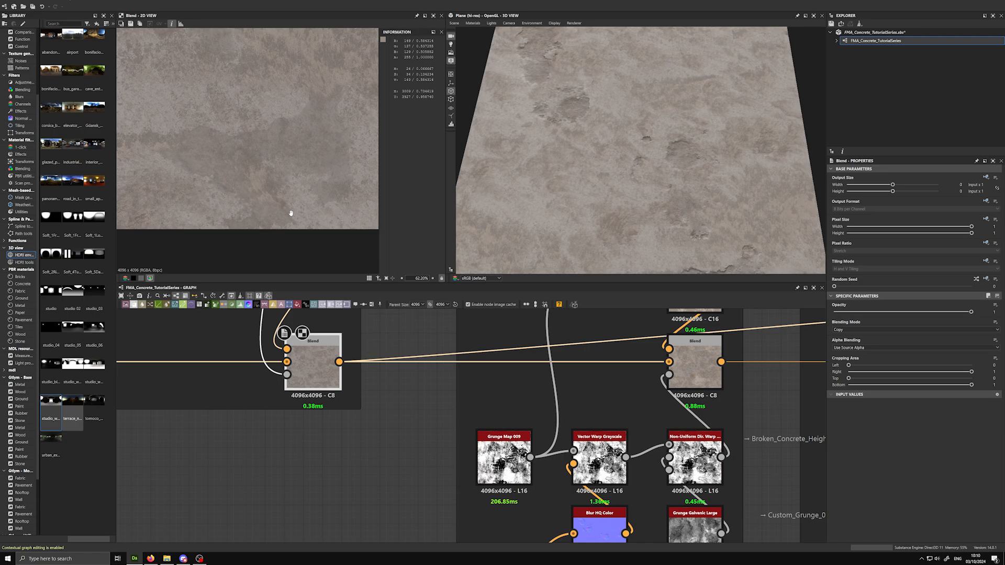
click(696, 356)
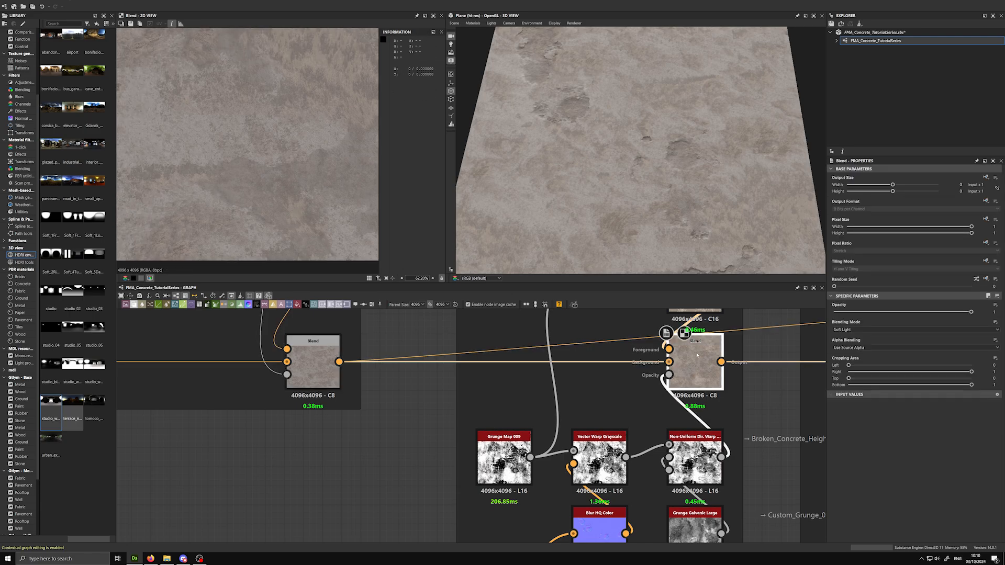
double_click(697, 355)
click(308, 373)
double_click(309, 373)
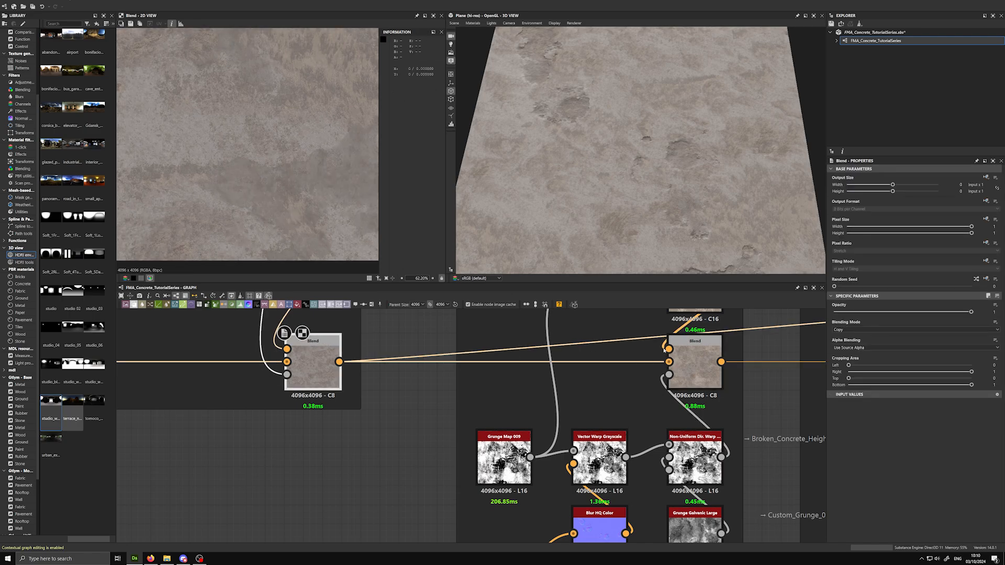
double_click(688, 355)
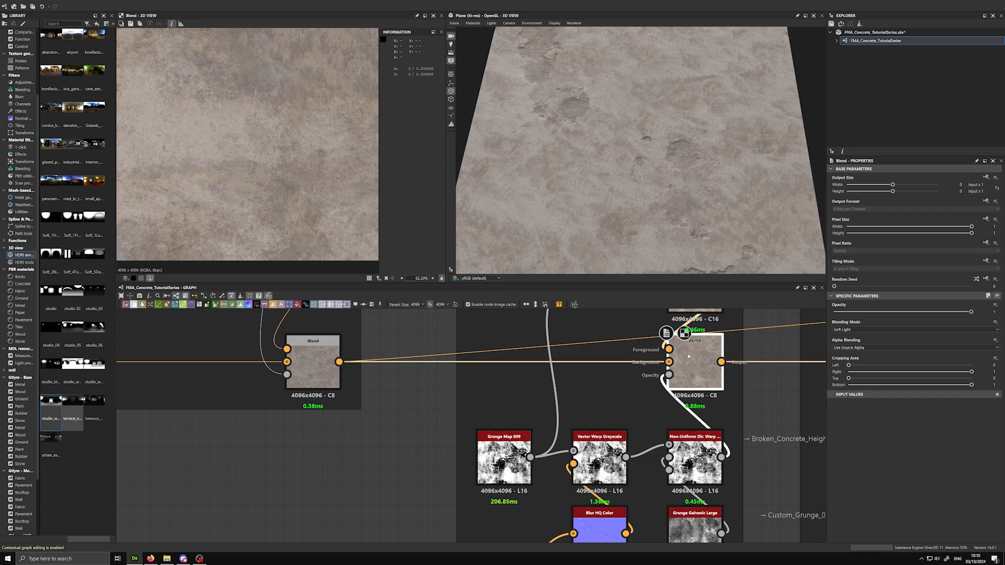
Reroute the connection feeding the 3D view from the 1st pass's Blend to the 2nd Color Variation Pass's Blend
scroll(726, 438, down, 3)
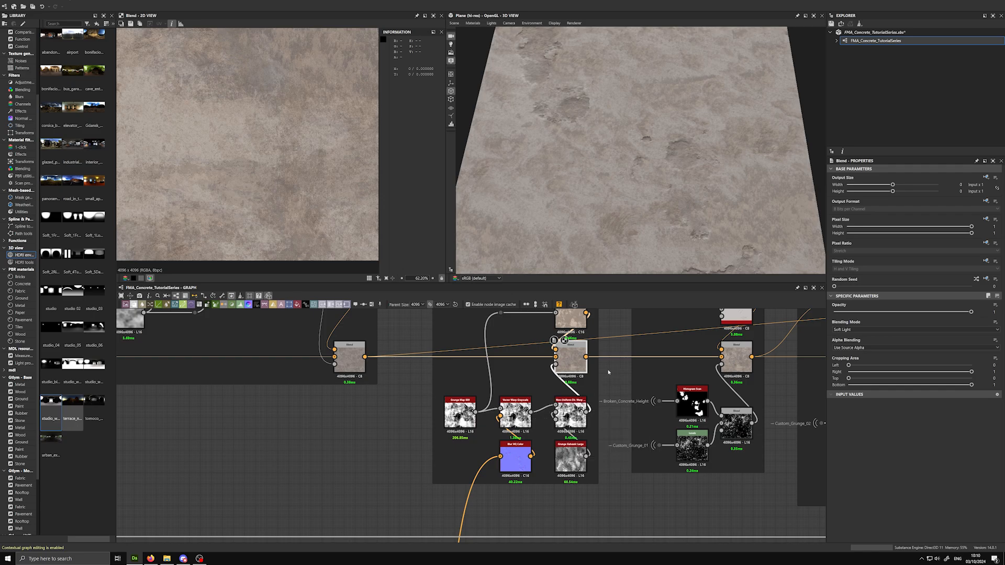
scroll(251, 178, down, 9)
scroll(252, 178, up, 1)
scroll(631, 367, down, 1)
middle_drag(631, 366, 605, 371)
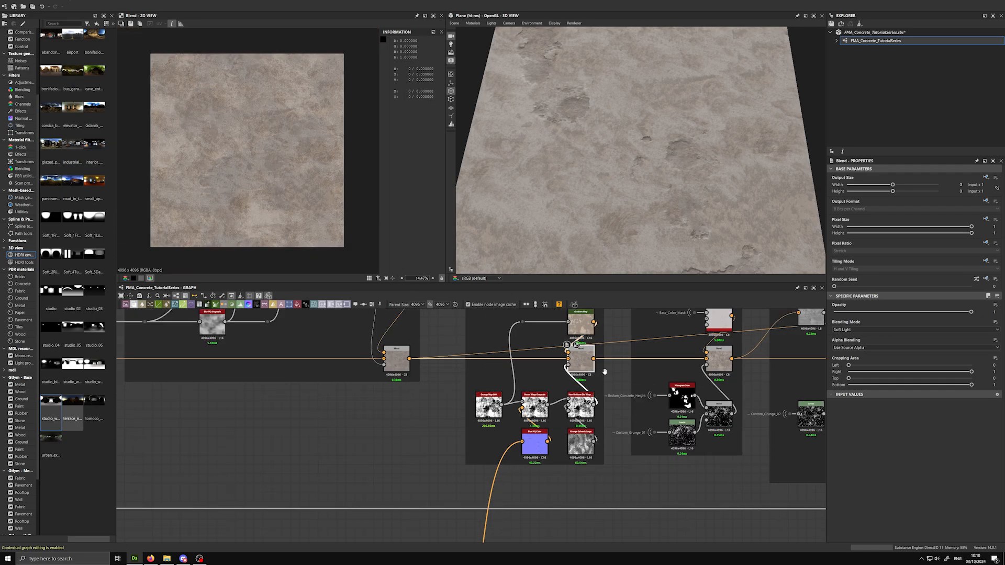
scroll(604, 372, down, 3)
middle_drag(478, 337, 181, 397)
scroll(273, 398, down, 2)
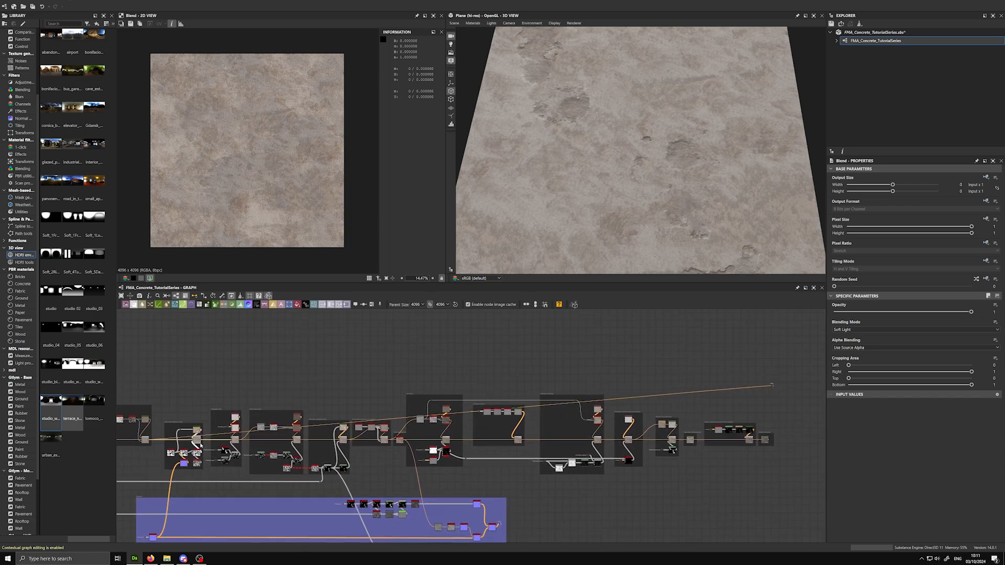
scroll(201, 445, up, 3)
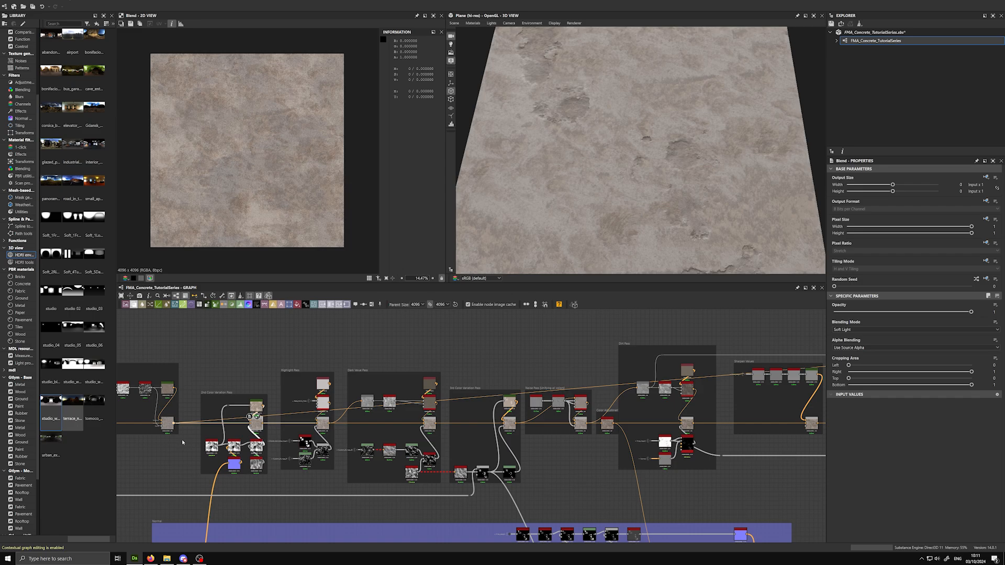
click(259, 423)
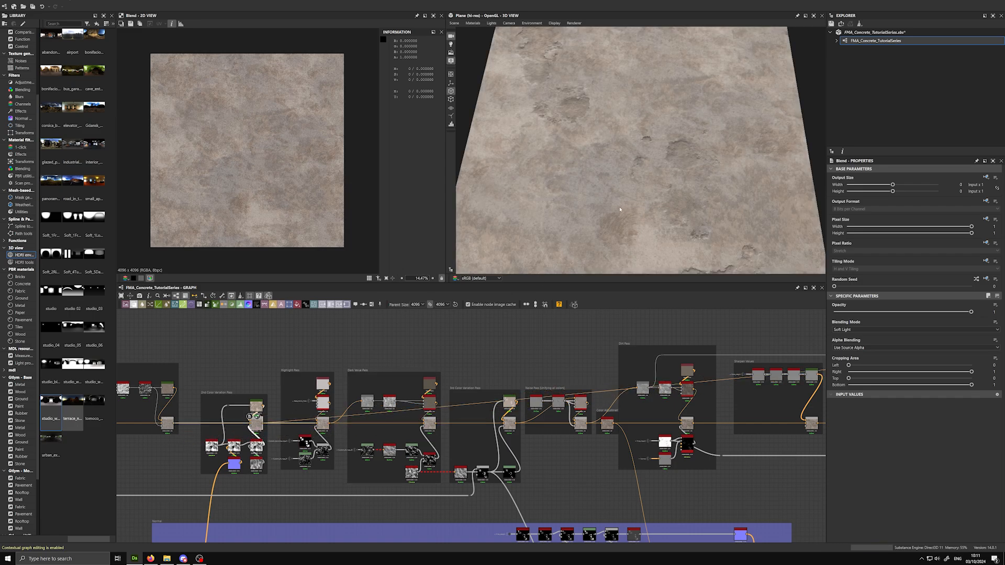
Examine the 2nd pass's colour variation on the 3D plane from farther away and a slightly different angle
scroll(618, 208, down, 2)
mouse_move(618, 208)
mouse_down()
mouse_move(636, 218)
mouse_move(619, 216)
mouse_up()
scroll(620, 215, down, 1)
scroll(620, 213, up, 2)
scroll(620, 213, down, 2)
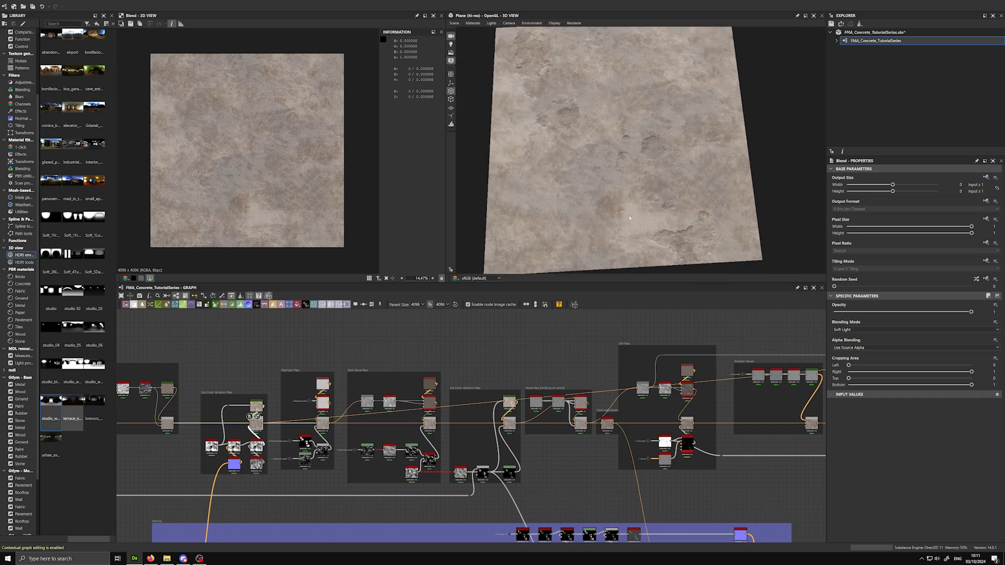
drag(590, 123, 583, 144)
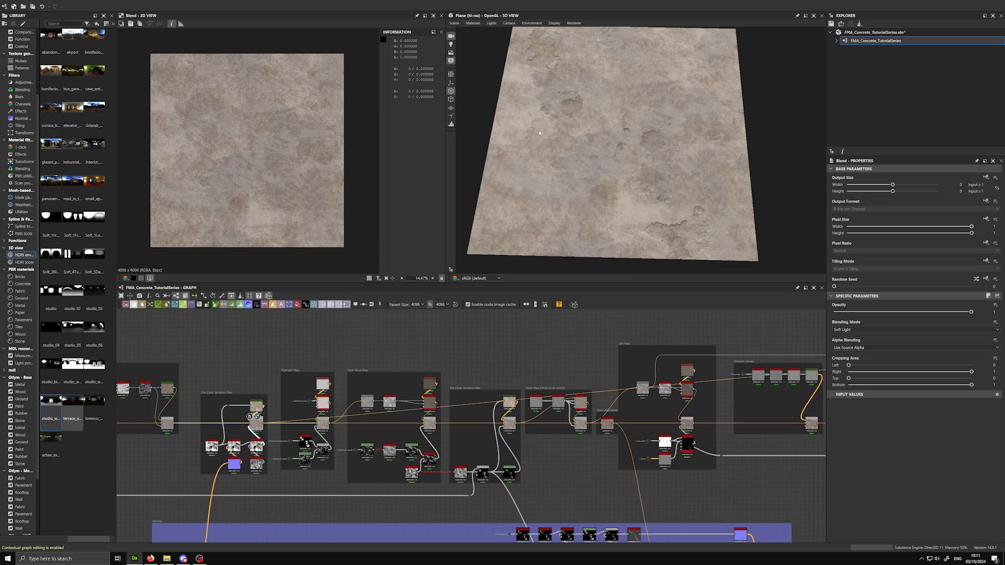
Preview the Highlight Pass's Blend node and examine its light surface detail up close in the 2D view
scroll(255, 388, up, 2)
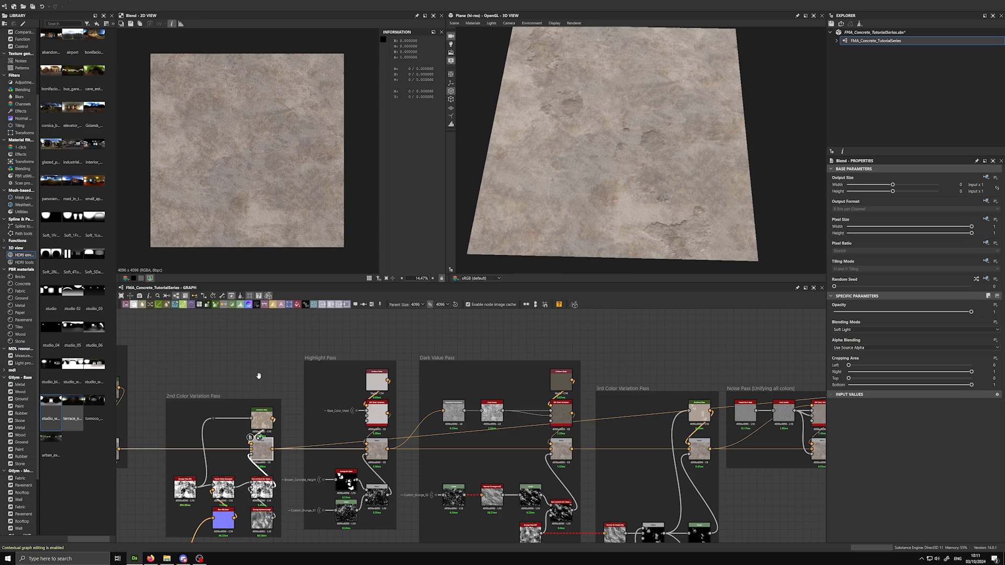
click(384, 434)
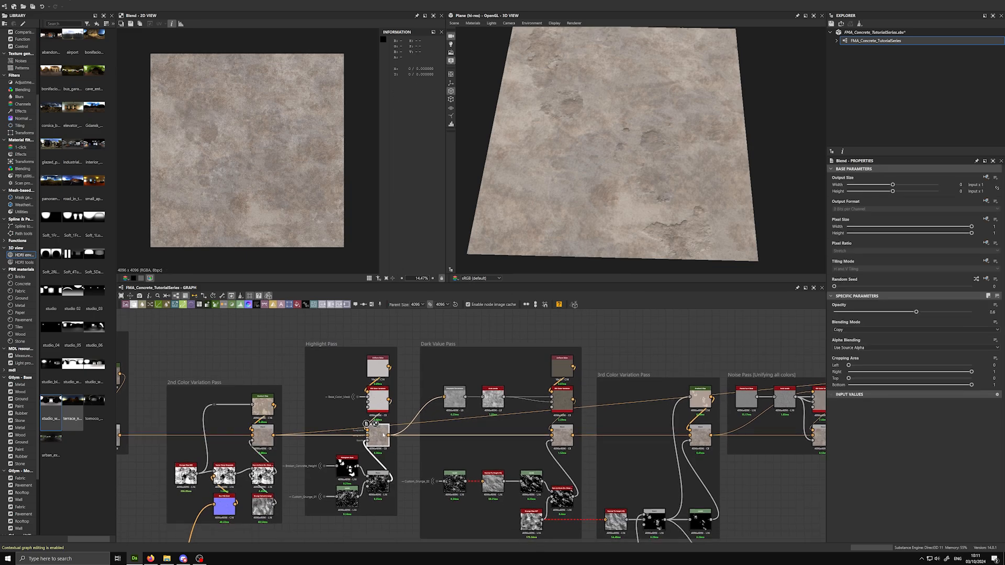
scroll(263, 175, up, 3)
middle_drag(262, 176, 258, 242)
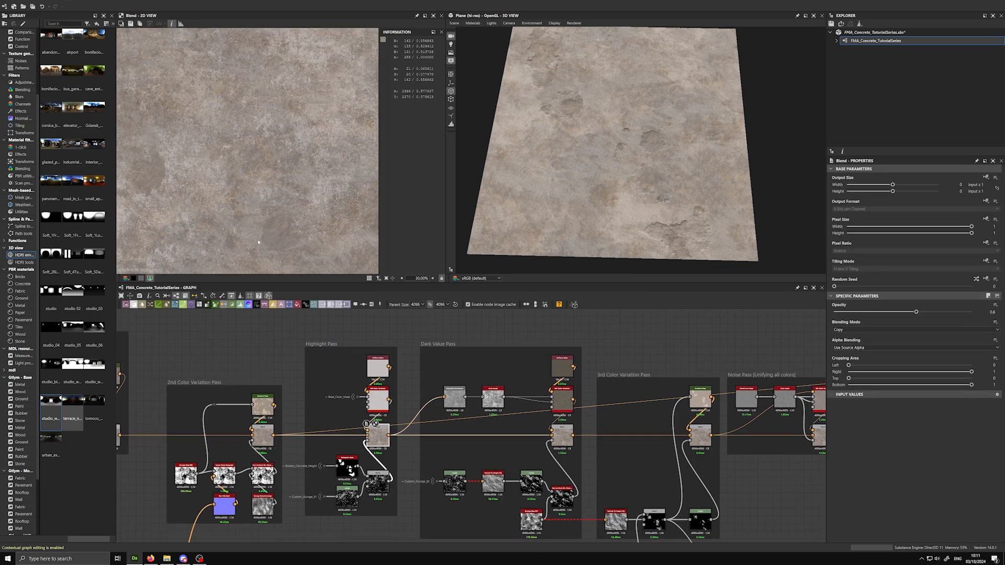
click(326, 344)
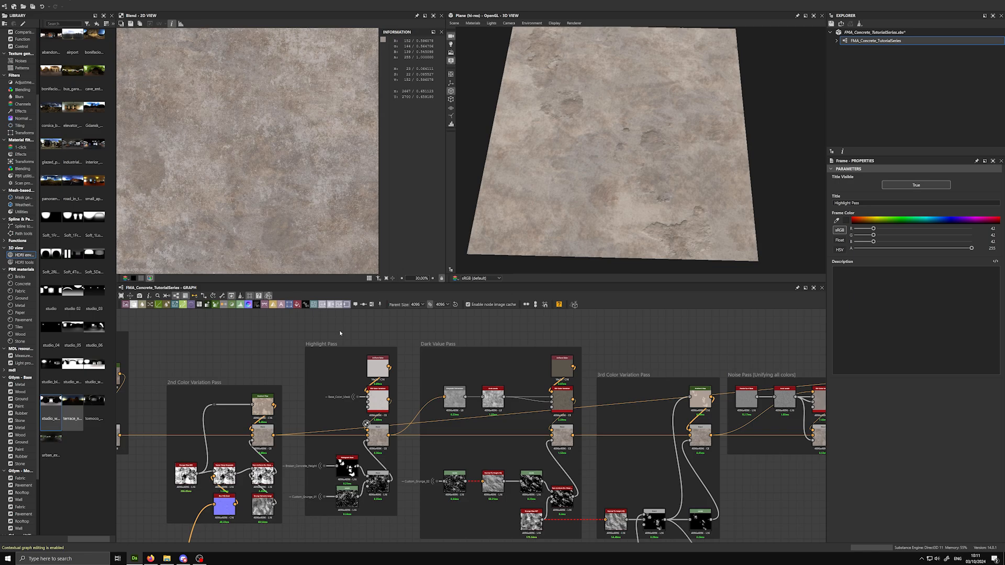
scroll(229, 158, up, 1)
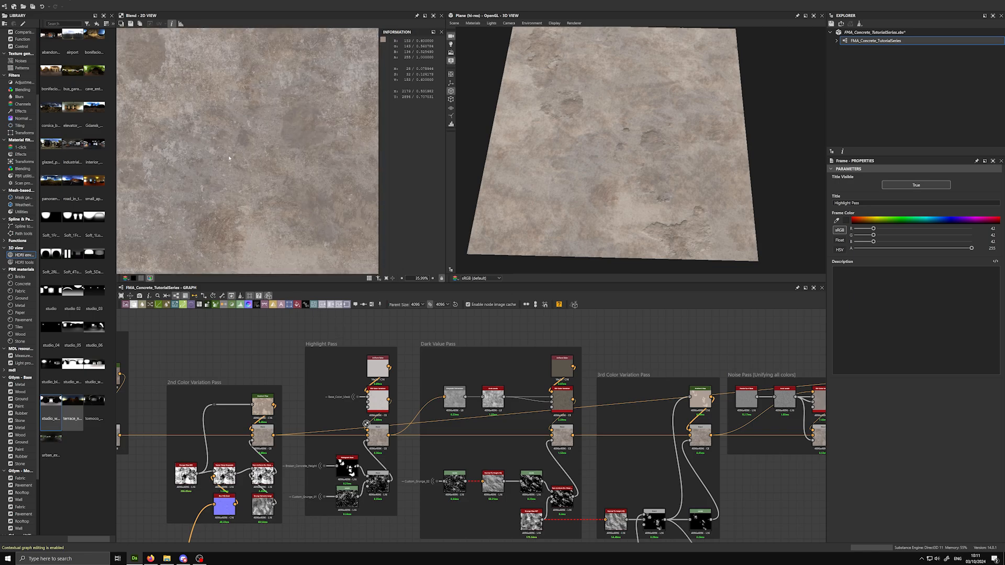
scroll(229, 158, up, 5)
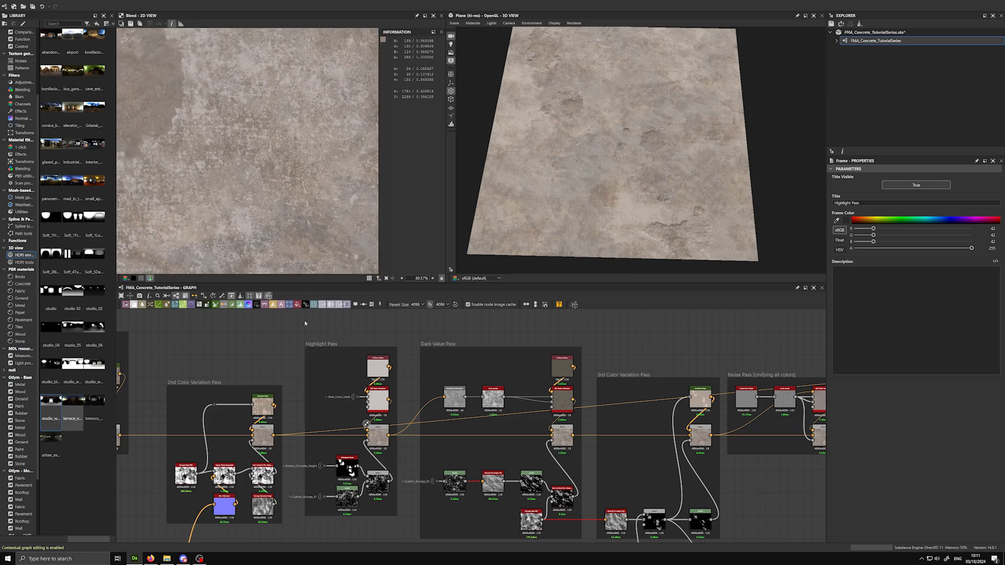
drag(298, 320, 377, 356)
click(339, 323)
drag(278, 325, 344, 344)
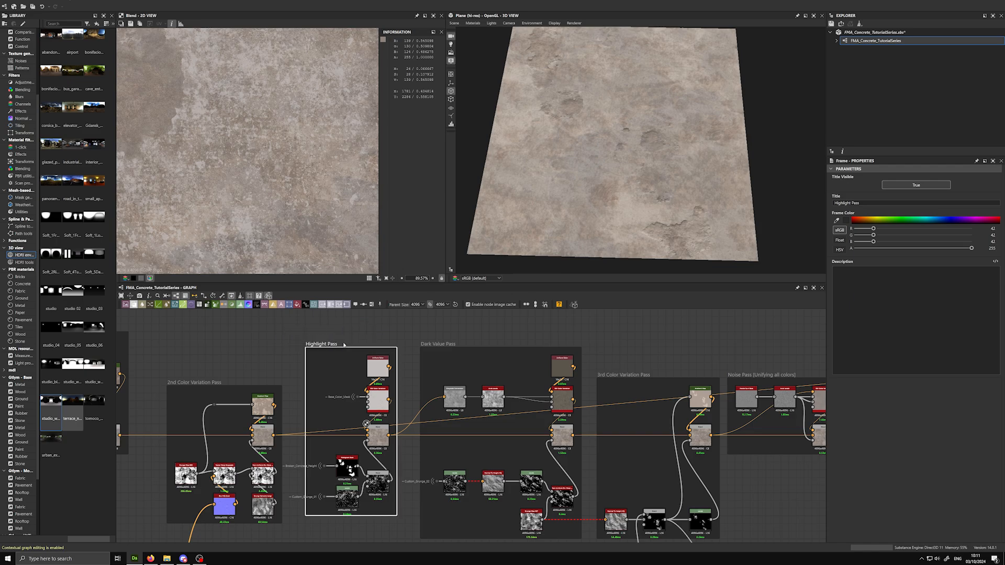
click(295, 335)
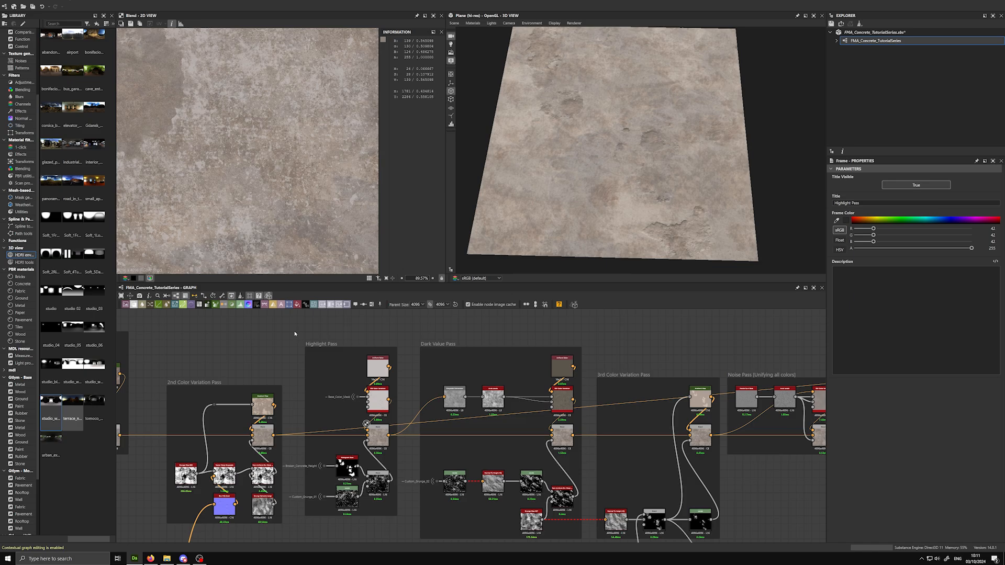
scroll(256, 170, down, 2)
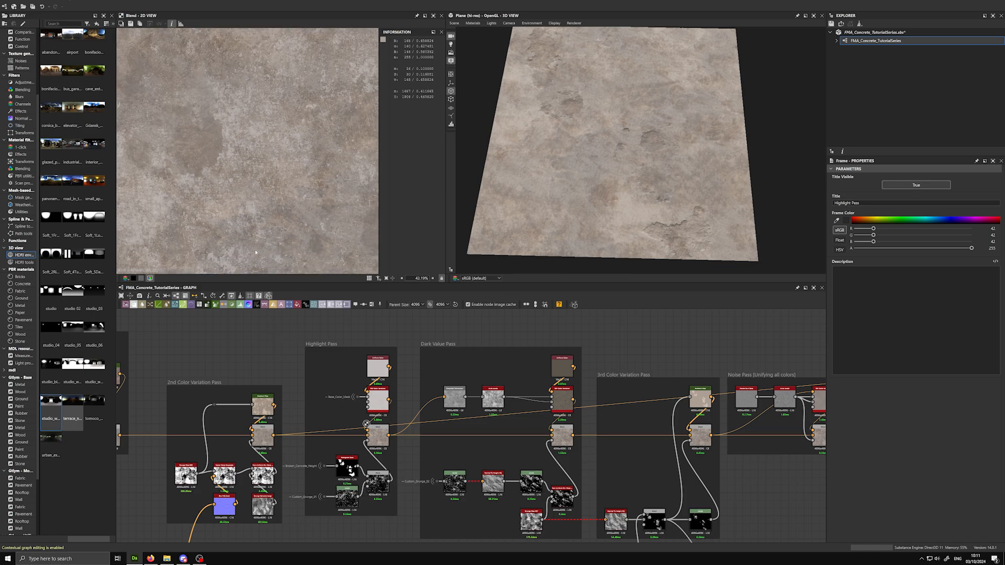
scroll(257, 170, down, 1)
Preview the Highlight Pass's Levels node fed by Custom_Grunge_01 in the 2D view
scroll(334, 488, up, 5)
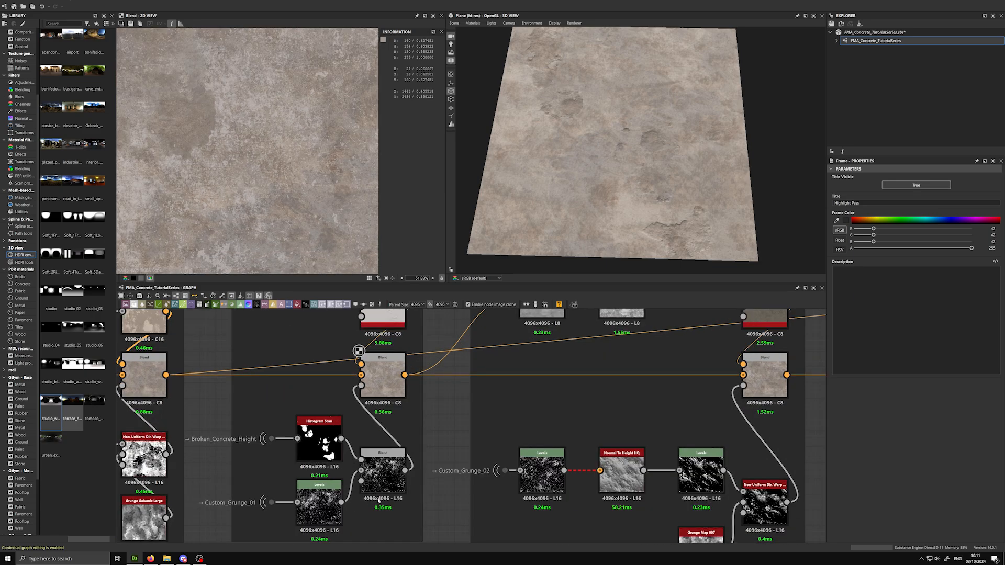
scroll(184, 492, down, 2)
scroll(134, 507, down, 2)
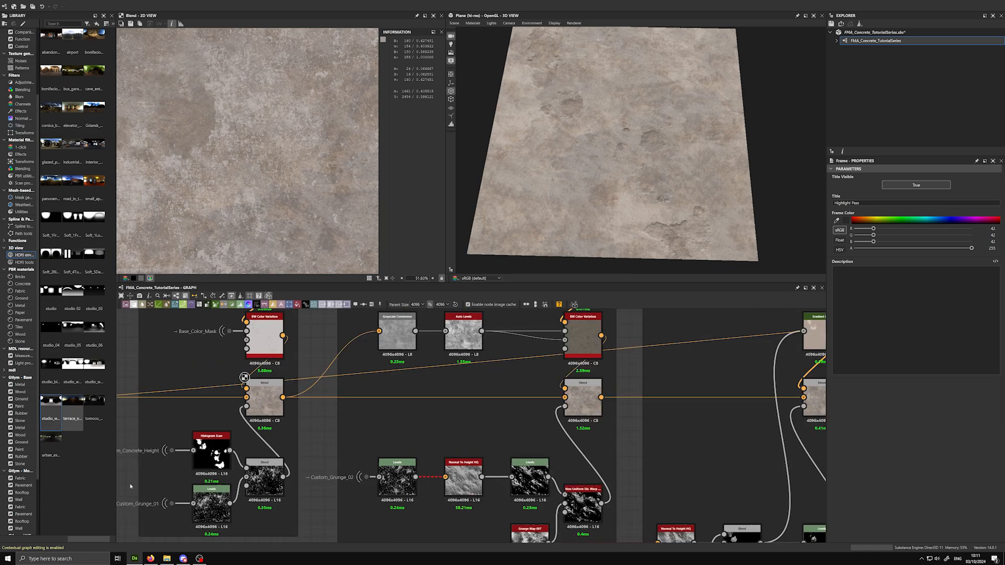
middle_drag(168, 464, 262, 425)
scroll(203, 462, up, 2)
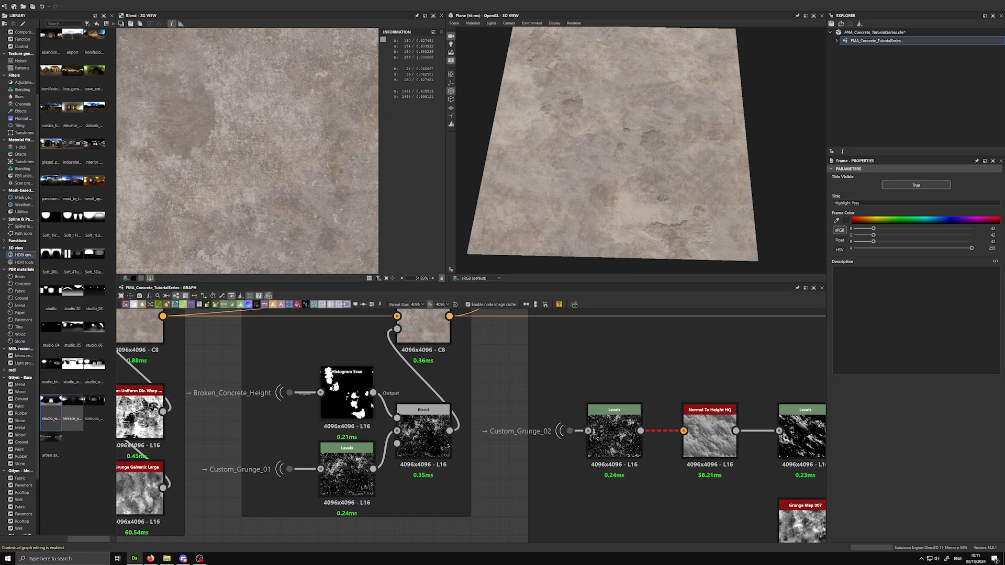
click(342, 471)
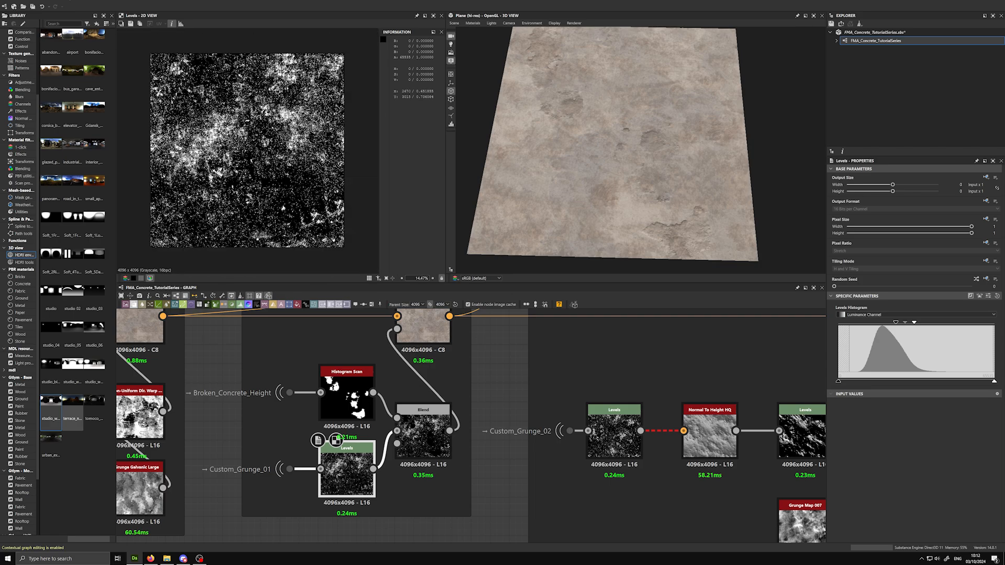
Trace Custom_Grunge_01 back to the 1st Damage & Imperfection frame and preview its source EZ Splatter node
scroll(261, 459, down, 12)
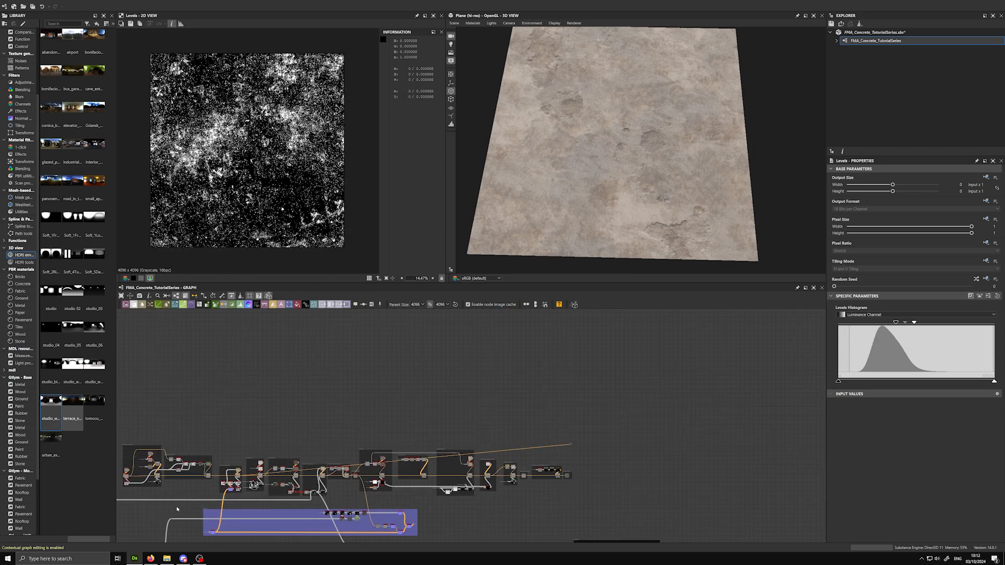
mouse_move(250, 474)
middle_down()
mouse_move(447, 335)
mouse_move(544, 293)
mouse_move(785, 340)
mouse_move(797, 366)
mouse_move(821, 367)
middle_up()
middle_drag(571, 390, 717, 396)
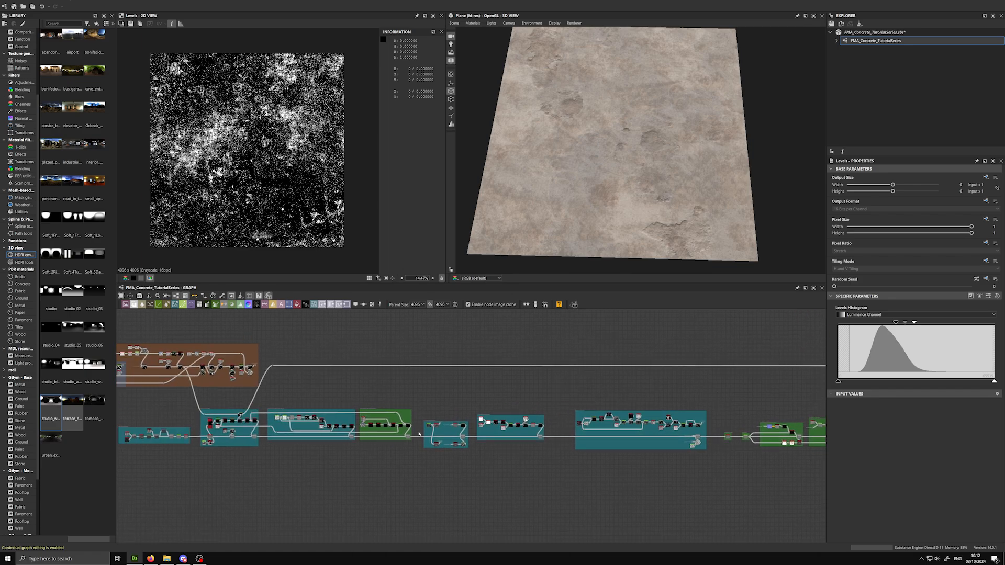
scroll(419, 434, up, 8)
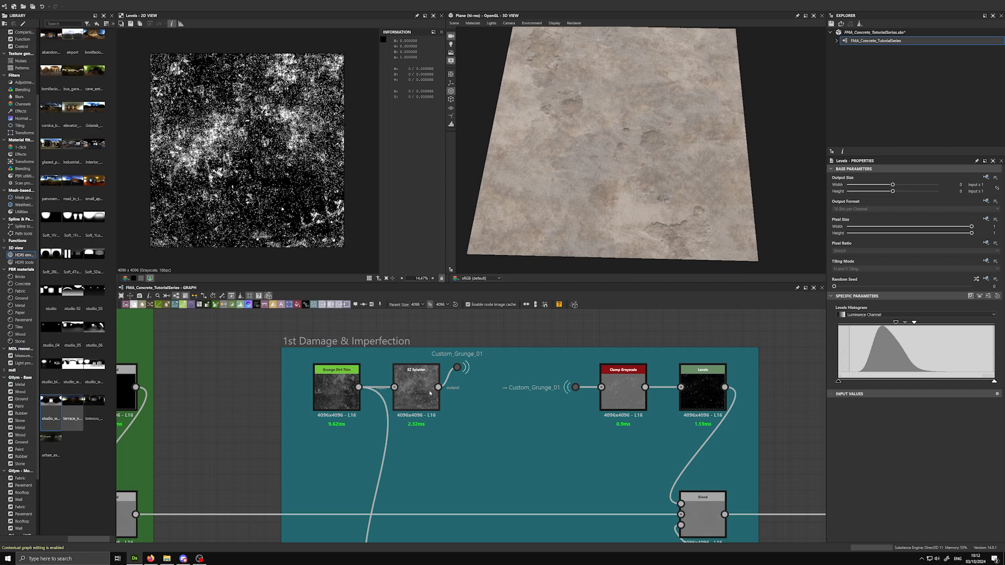
double_click(429, 393)
Return to the Highlight Pass and examine its Custom_Grunge_01 Levels mask up close in the 2D view
scroll(589, 330, down, 4)
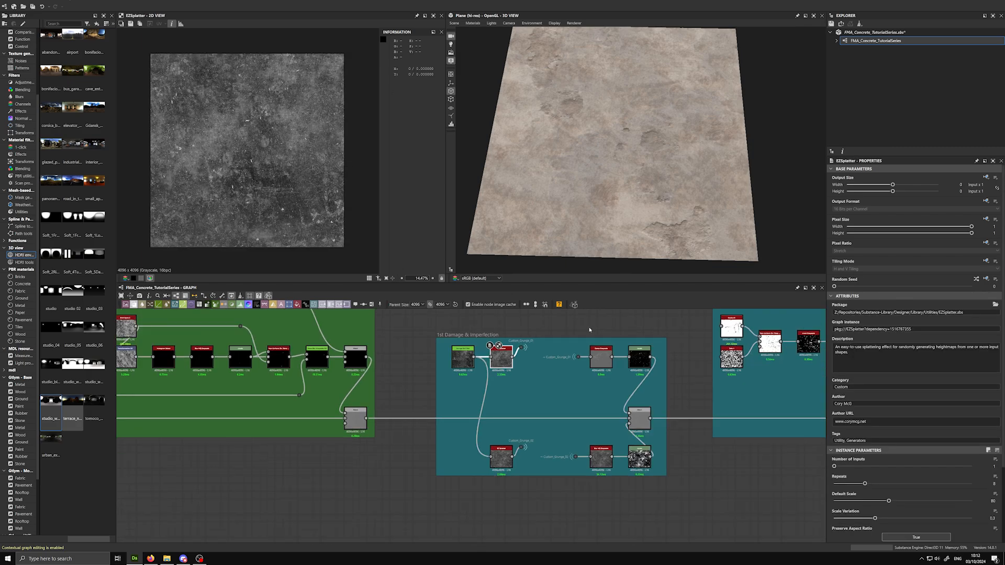
scroll(590, 330, down, 6)
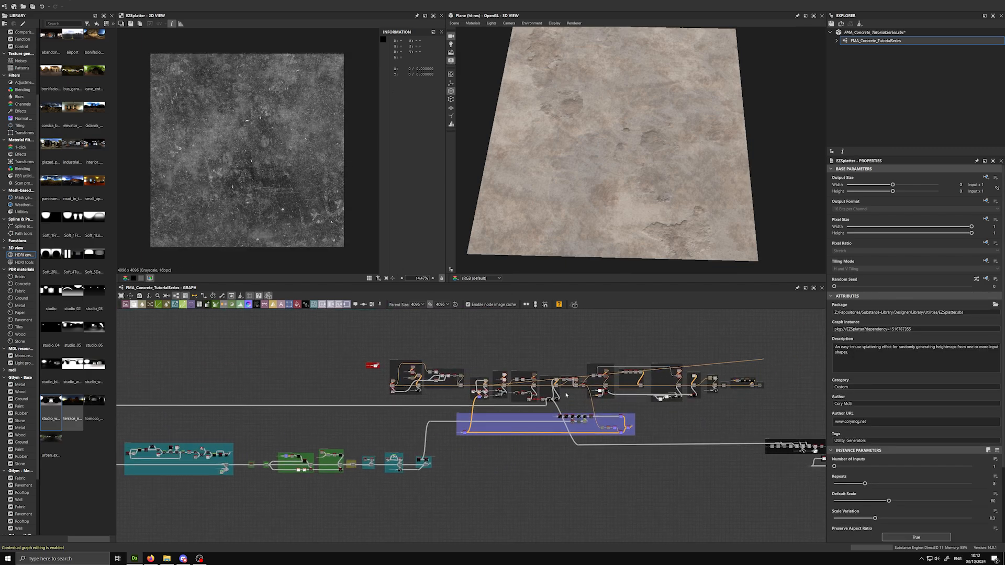
scroll(566, 395, up, 5)
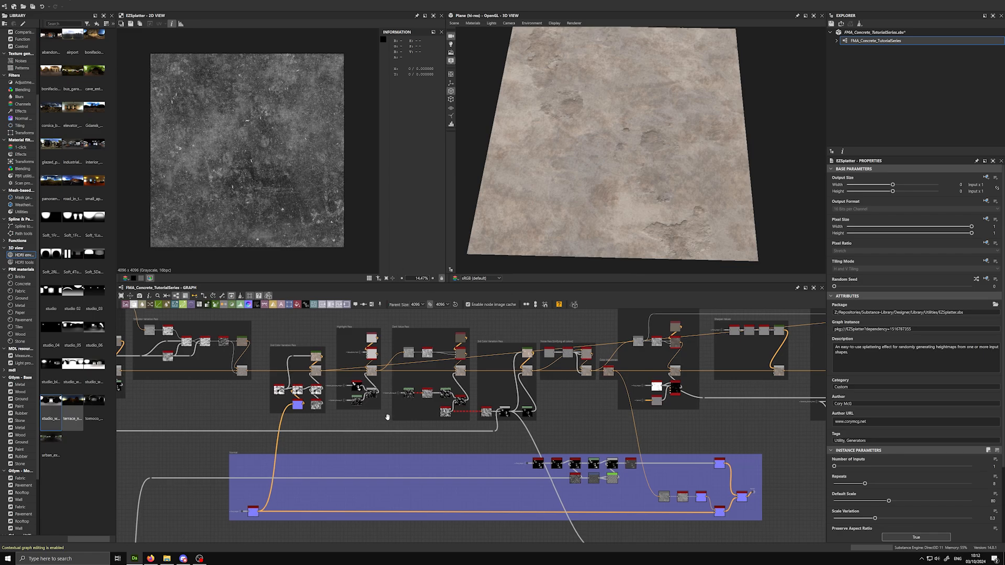
scroll(394, 416, up, 4)
double_click(399, 449)
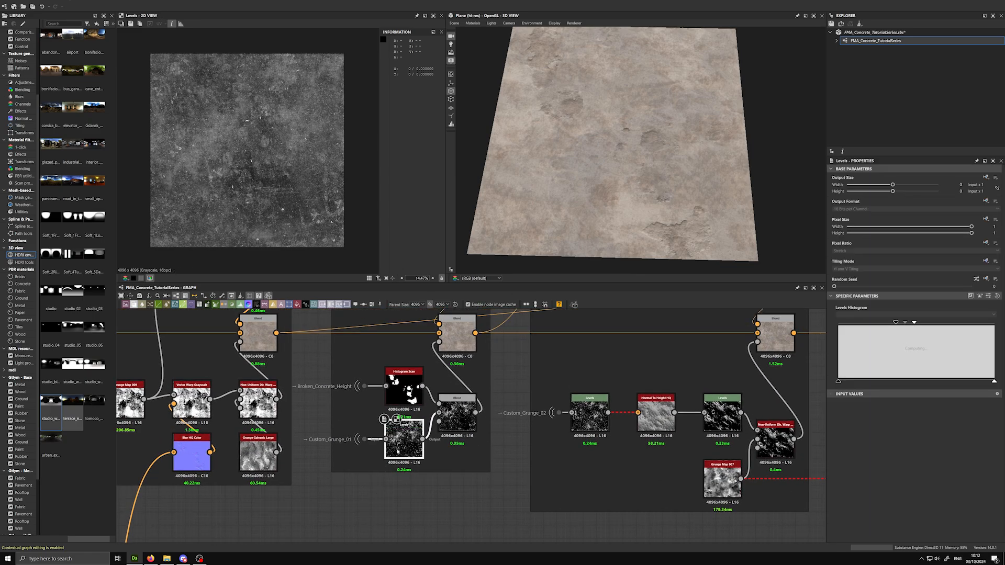
scroll(250, 183, up, 3)
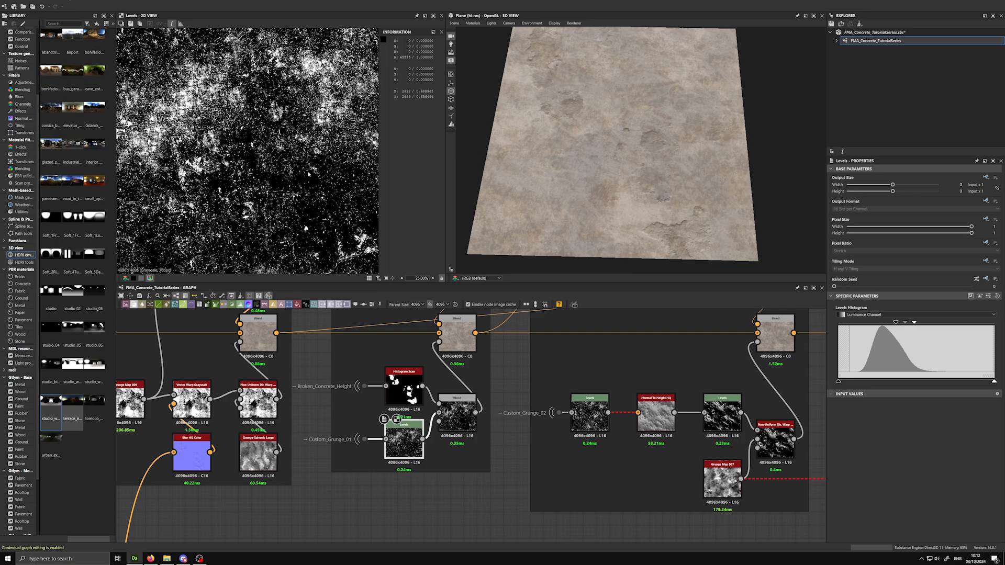
Preview the Subtract Blend combining the Highlight Pass's grunge and Broken_Concrete_Height masks, and view the 3D plane from nearer
double_click(457, 413)
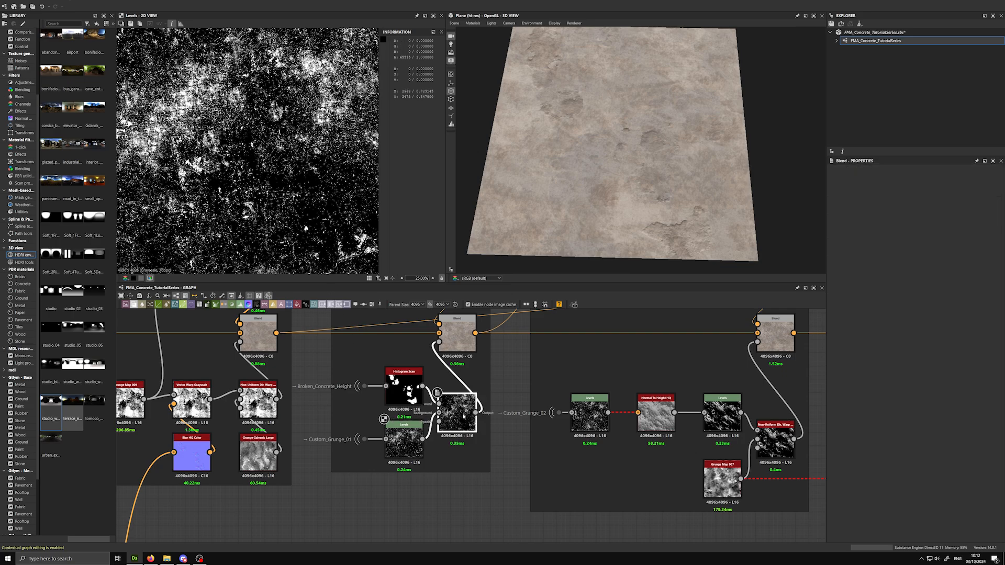
scroll(213, 129, down, 3)
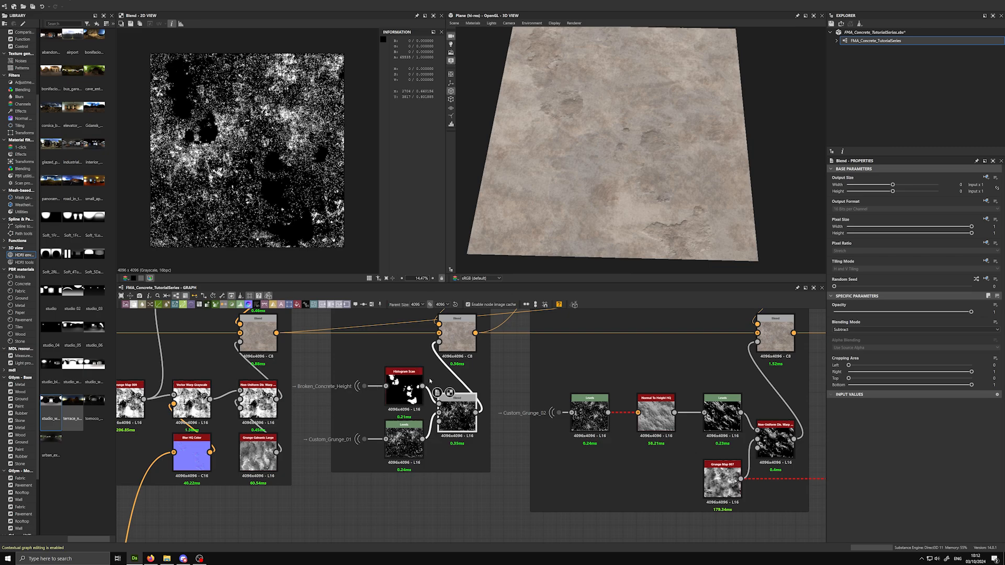
mouse_move(622, 203)
mouse_down()
mouse_move(670, 202)
mouse_move(617, 201)
mouse_up()
scroll(646, 203, up, 3)
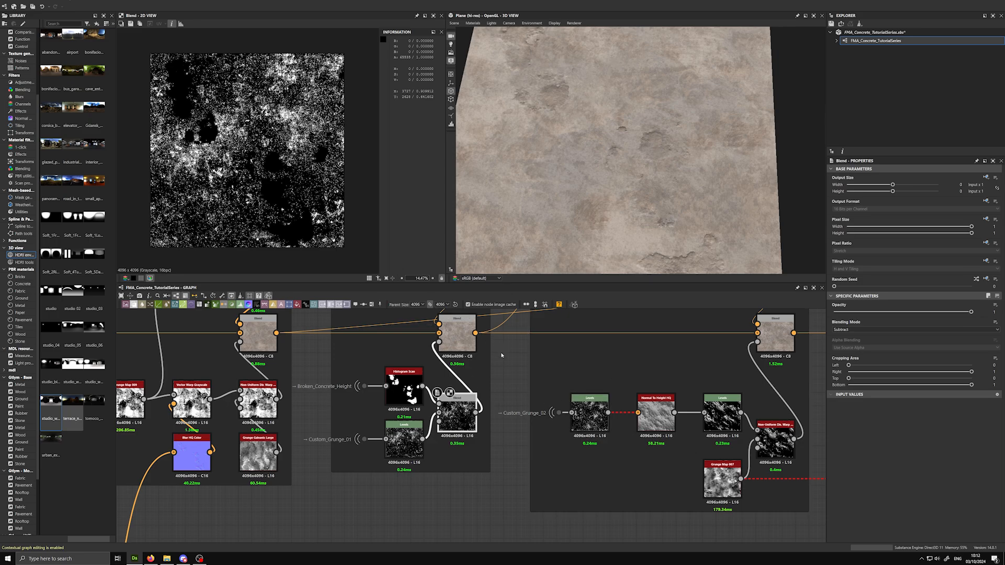
Preview the Highlight Pass's Copy Blend as a full tile in the 2D view
middle_drag(472, 333, 480, 401)
click(479, 401)
double_click(472, 401)
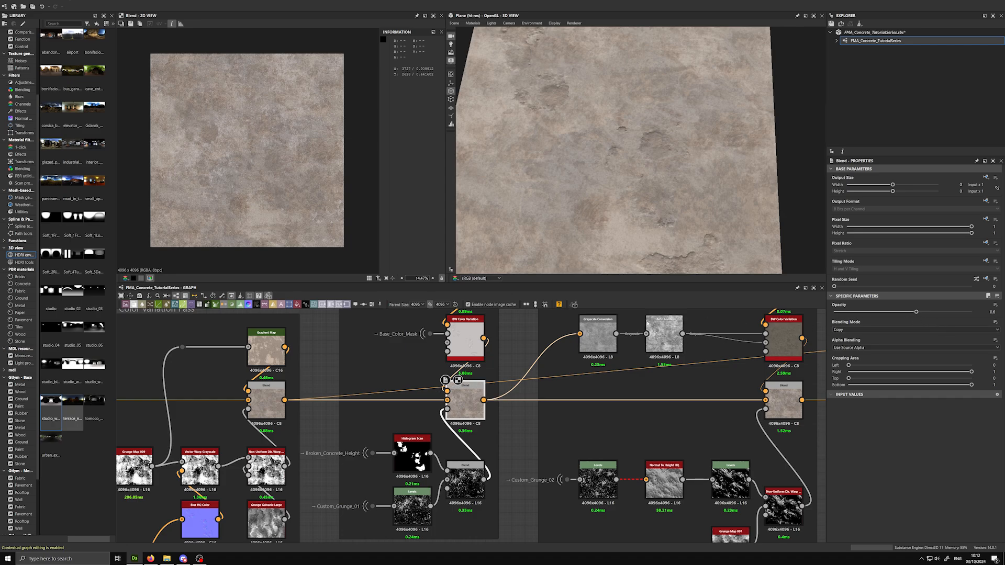
Preview the Highlight Pass's BW Color Variation node and review its instance parameters and Base_Color_Mask input
middle_drag(527, 347, 521, 378)
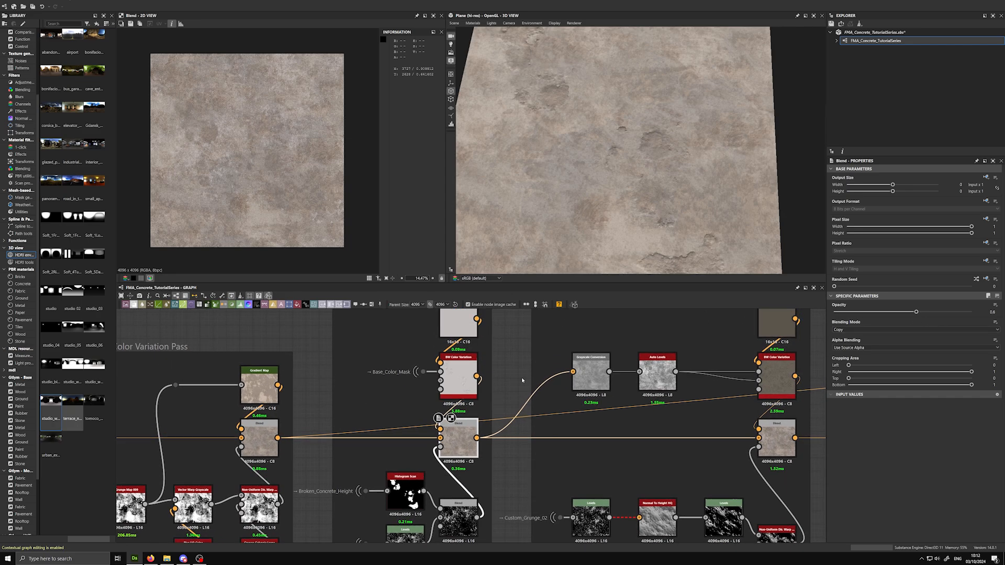
scroll(522, 378, up, 3)
double_click(446, 384)
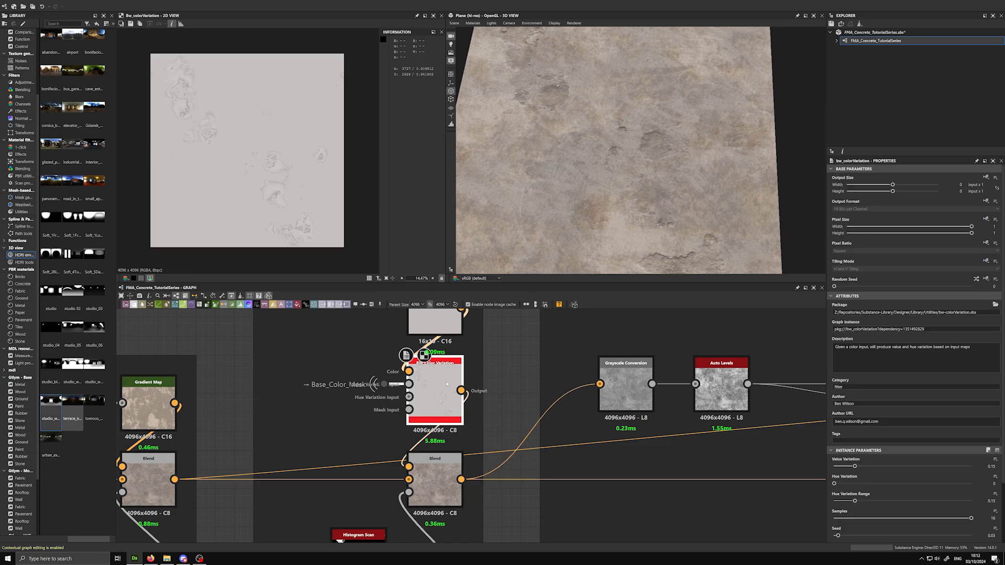
middle_drag(490, 375, 501, 421)
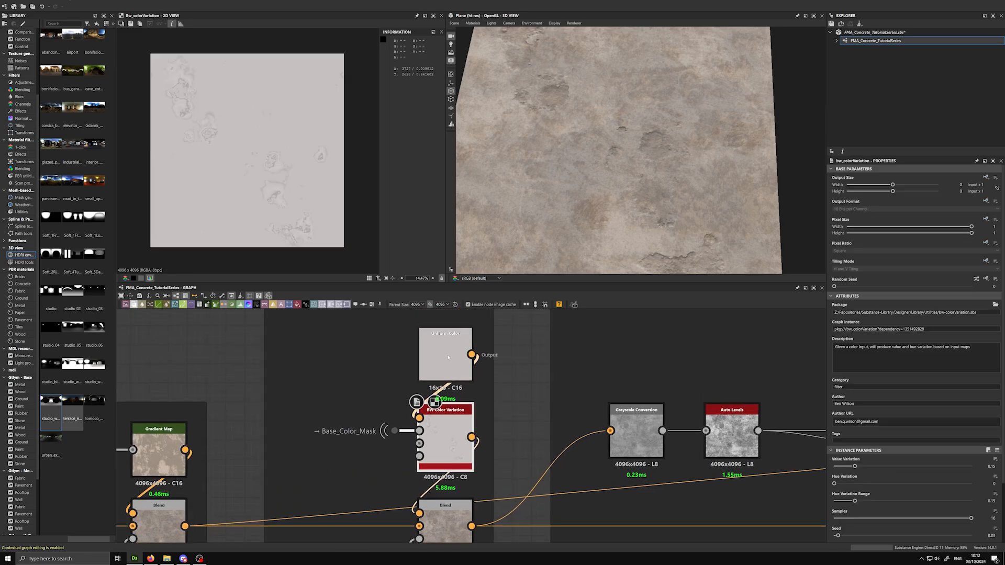
middle_drag(532, 382, 537, 355)
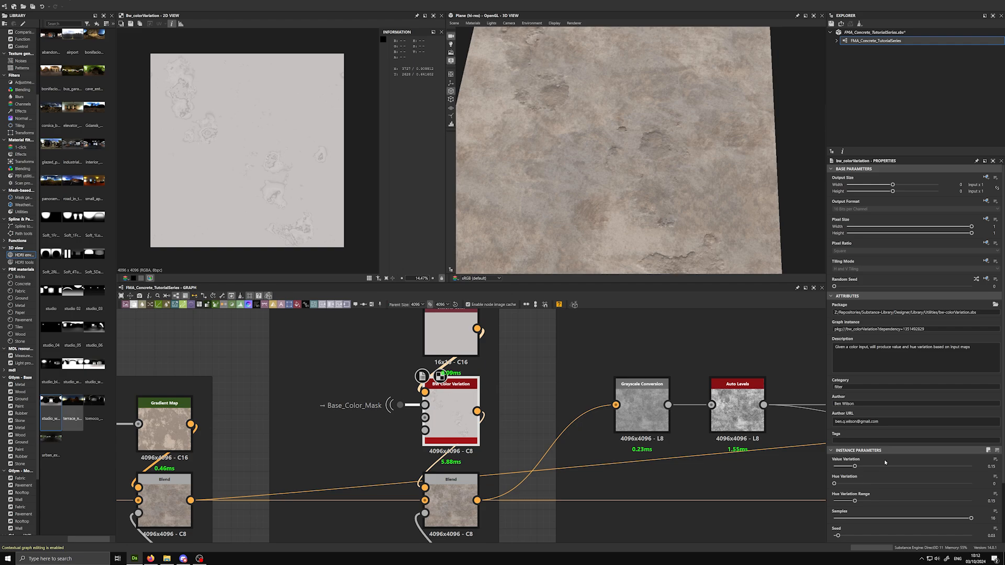
scroll(887, 438, down, 1)
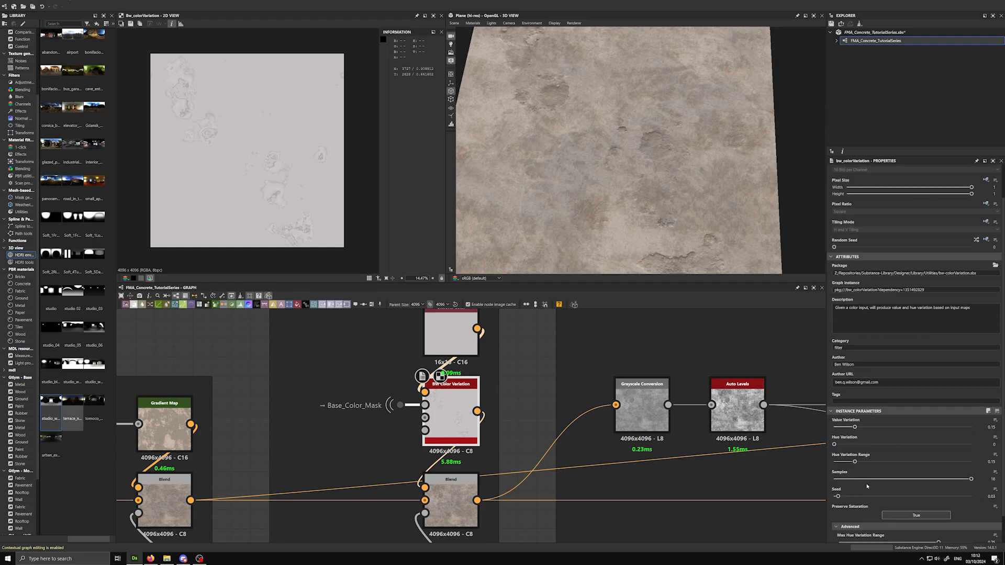
middle_drag(537, 430, 539, 390)
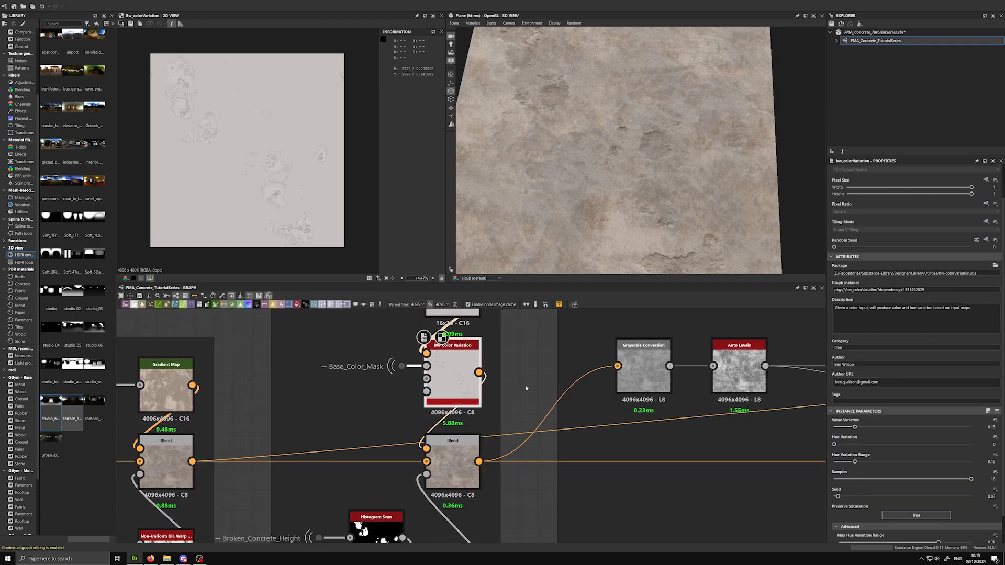
Preview the Highlight Pass's Copy Blend again and examine the highlights around the damaged patch up close
double_click(465, 461)
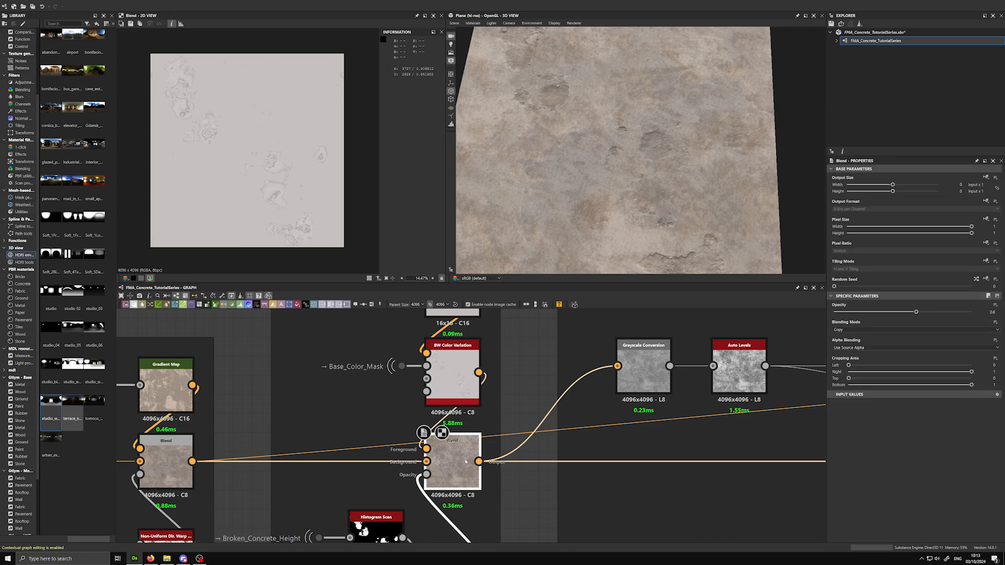
scroll(202, 135, up, 3)
scroll(203, 135, up, 6)
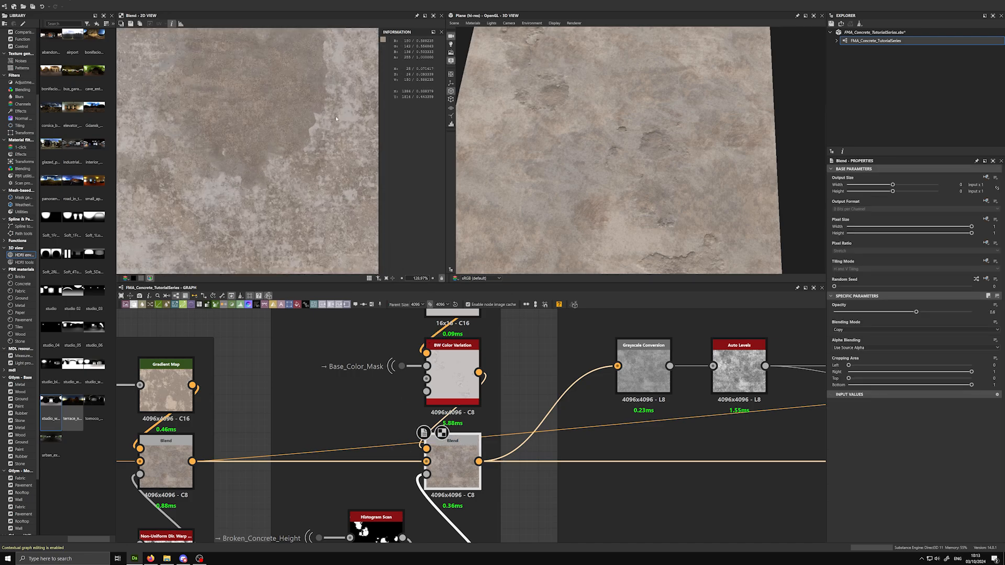
middle_drag(226, 174, 246, 129)
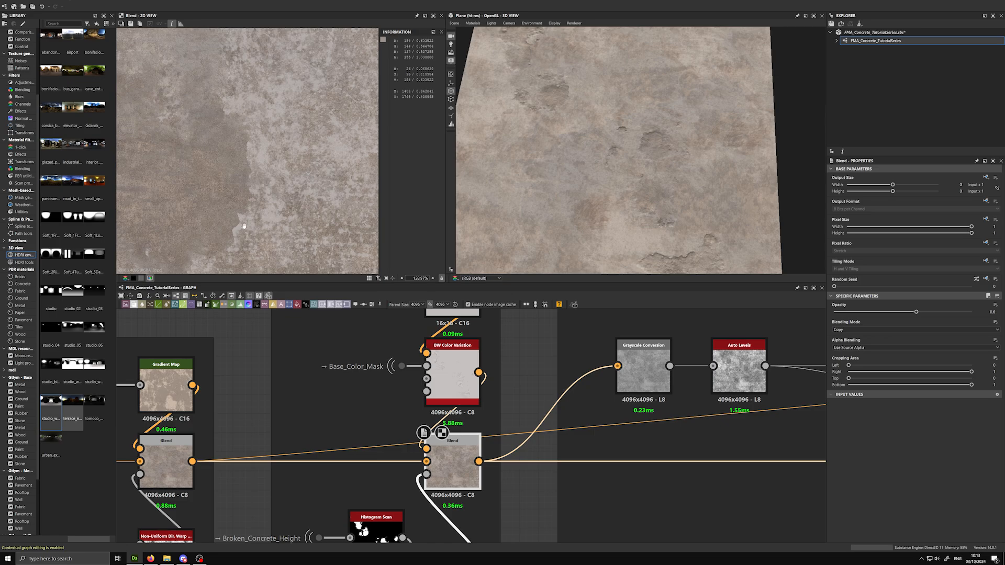
middle_drag(244, 230, 275, 177)
Reroute the connection feeding the 3D view from the 2nd Color Variation Pass's Blend to the Highlight Pass's Blend and inspect the plane up close
scroll(356, 414, down, 3)
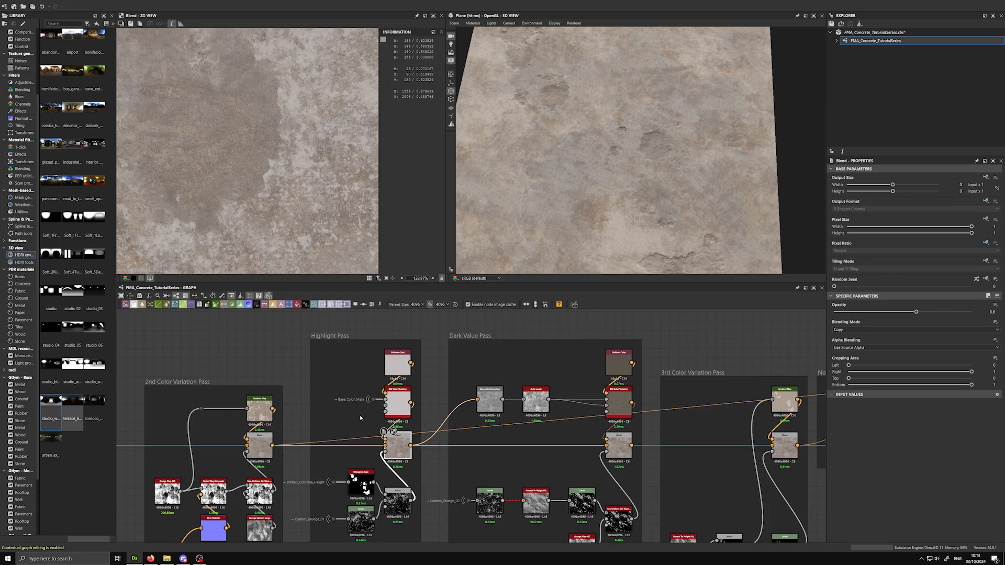
shift+drag(272, 445, 385, 446)
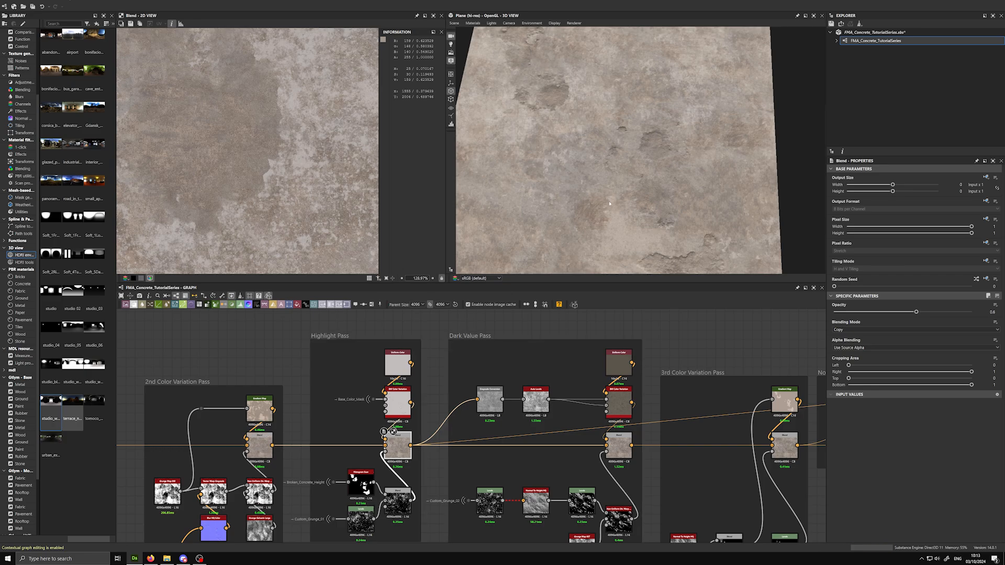
mouse_move(612, 194)
mouse_down()
mouse_move(610, 216)
mouse_move(627, 194)
mouse_up()
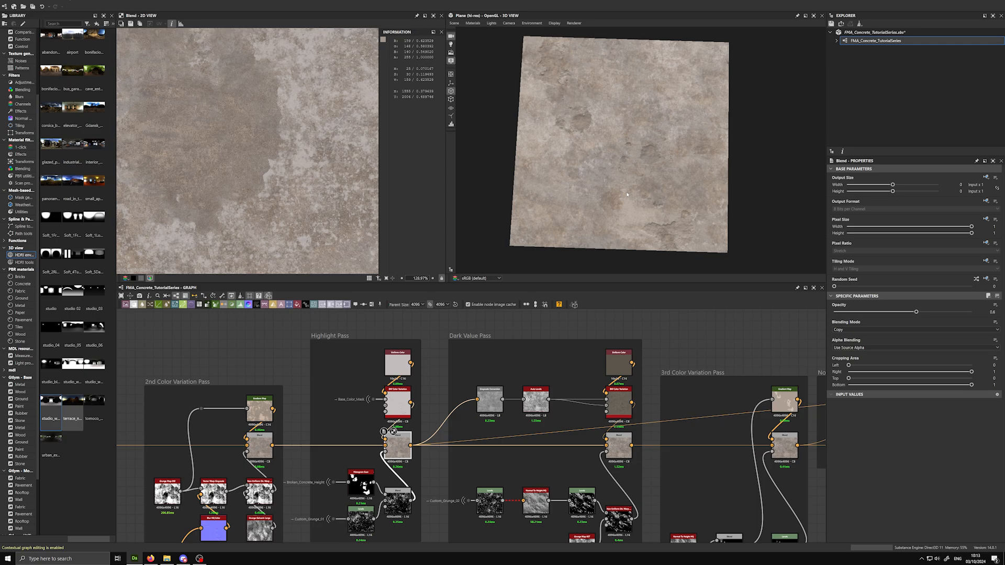
scroll(598, 135, up, 6)
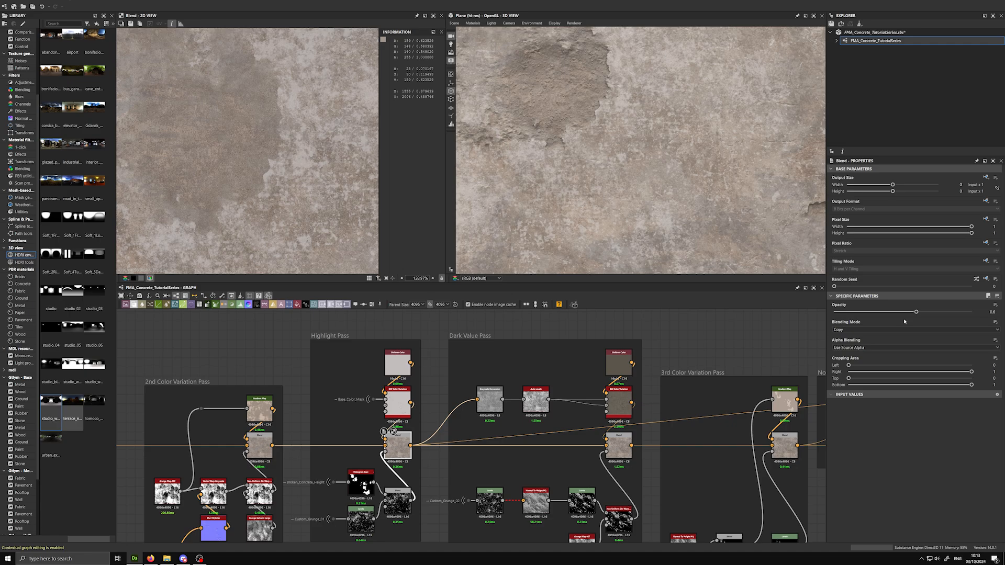
drag(612, 76, 655, 144)
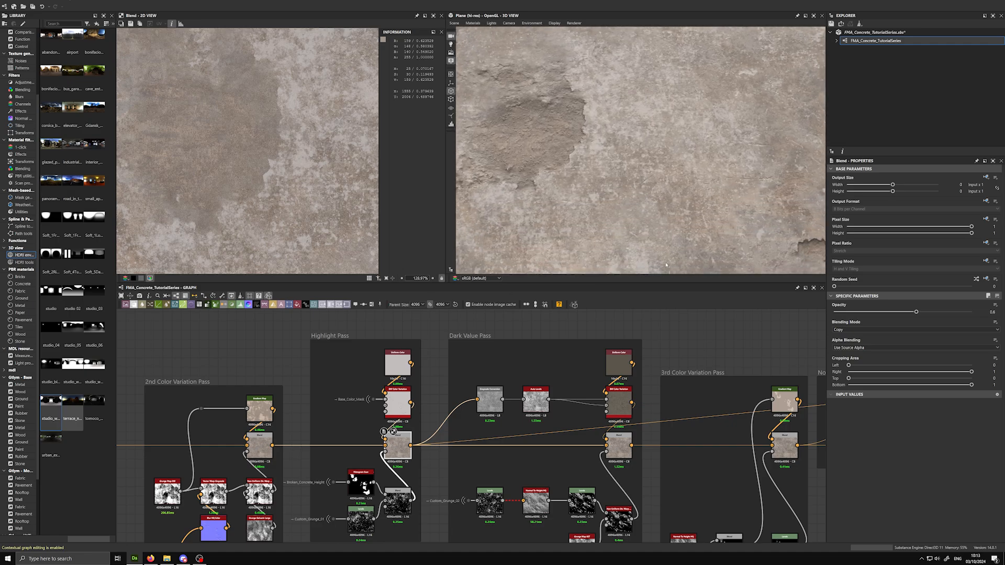
middle_drag(689, 338, 626, 334)
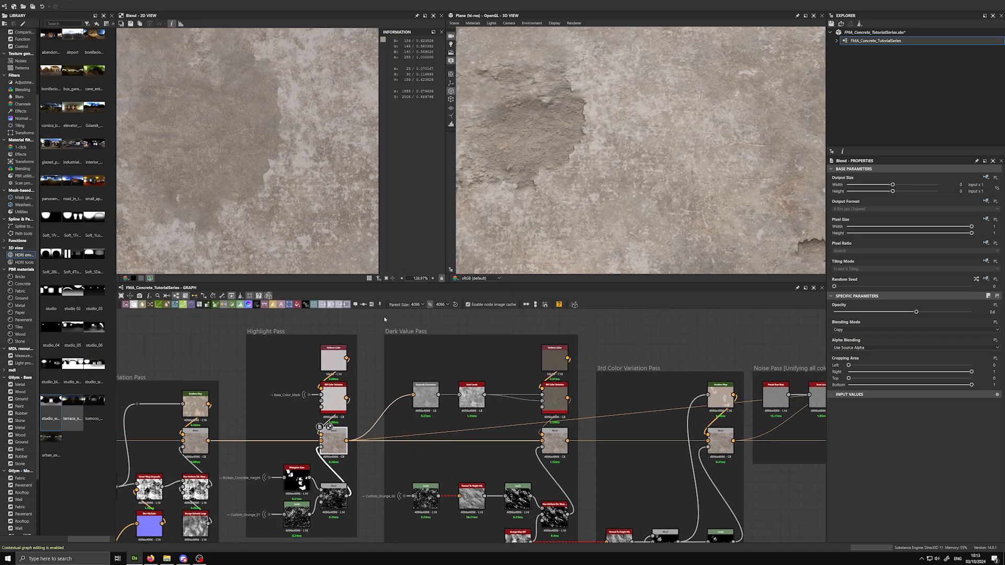
scroll(592, 359, down, 3)
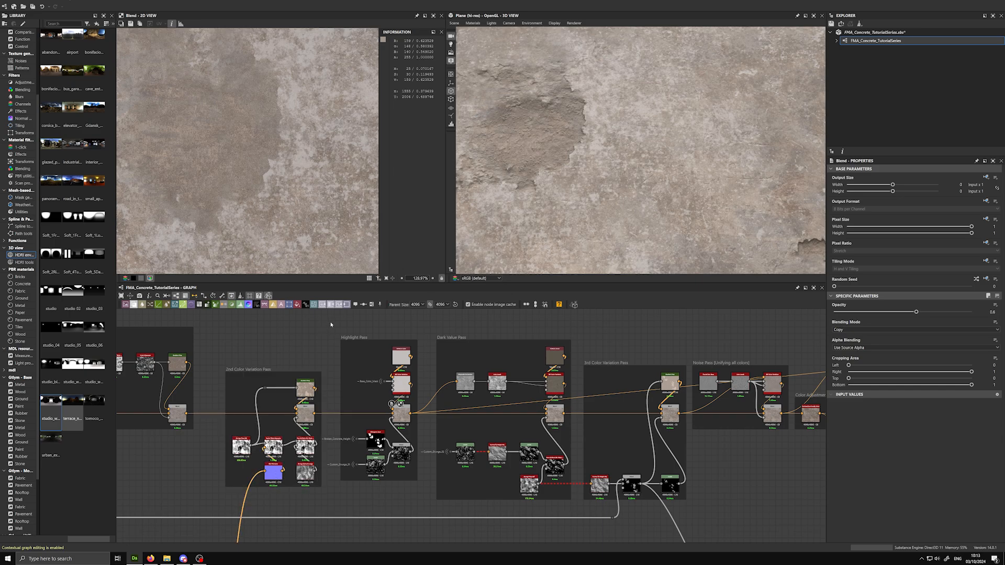
drag(577, 339, 694, 470)
drag(338, 304, 364, 324)
double_click(365, 324)
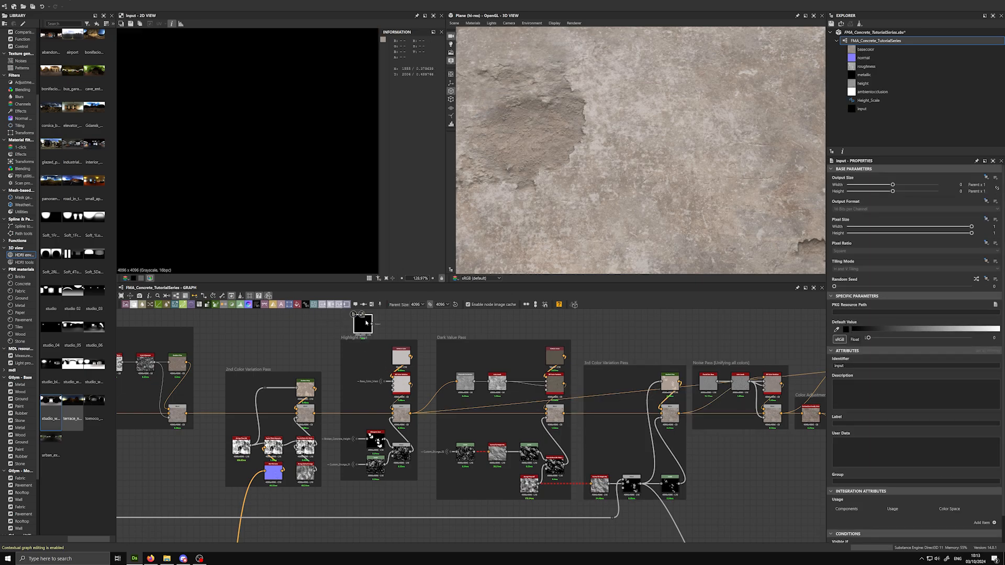
key(Delete)
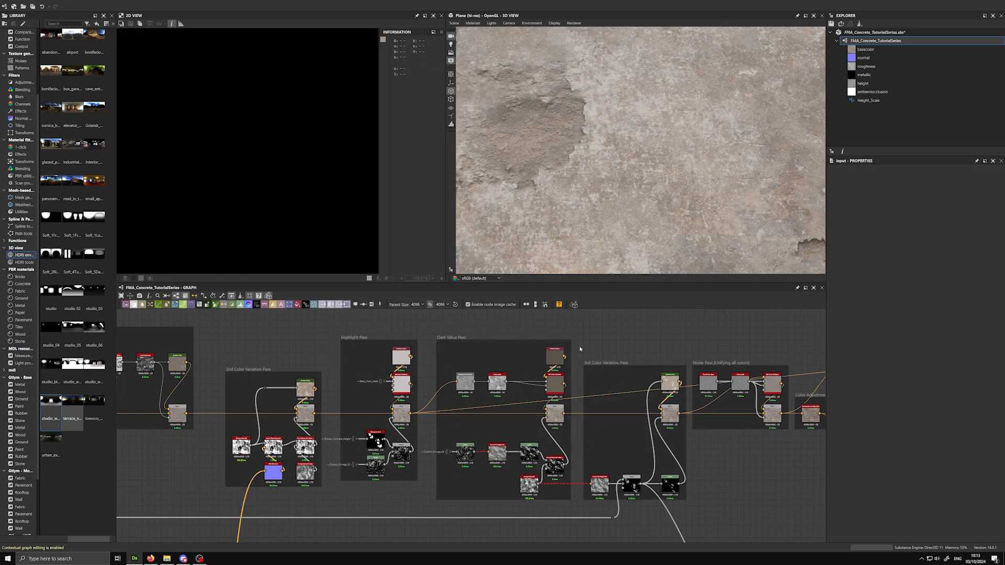
drag(593, 362, 690, 504)
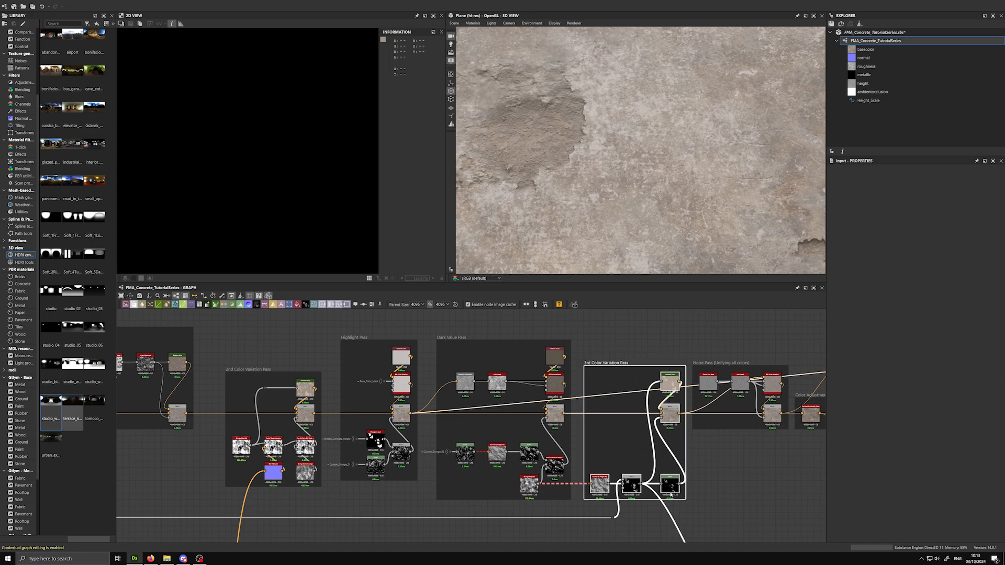
click(652, 346)
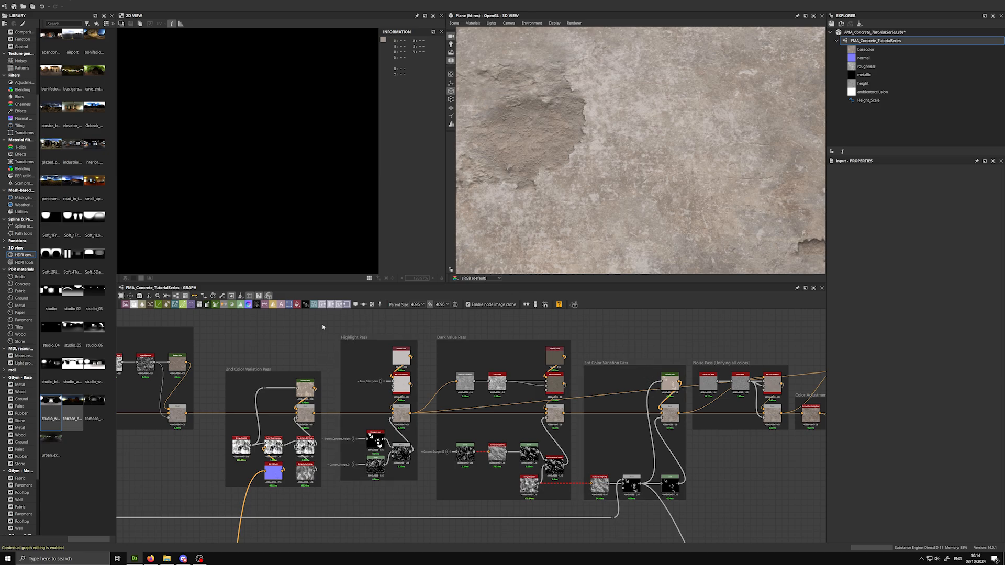
drag(323, 325, 514, 422)
click(612, 350)
Preview the Dark Value Pass's Grayscale Conversion as a full tile and compare it with the Auto Levels node it feeds
scroll(421, 375, up, 5)
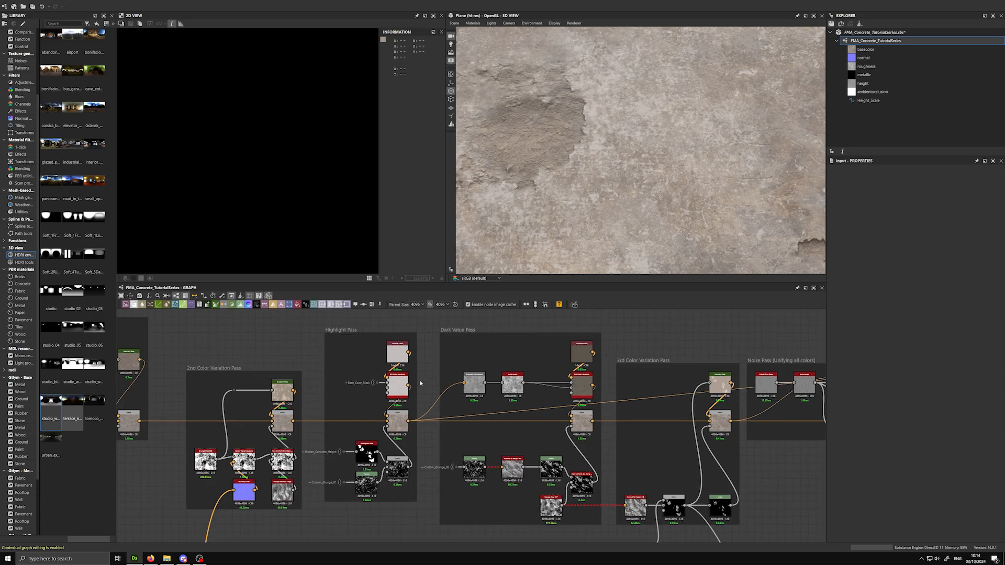
scroll(338, 412, down, 3)
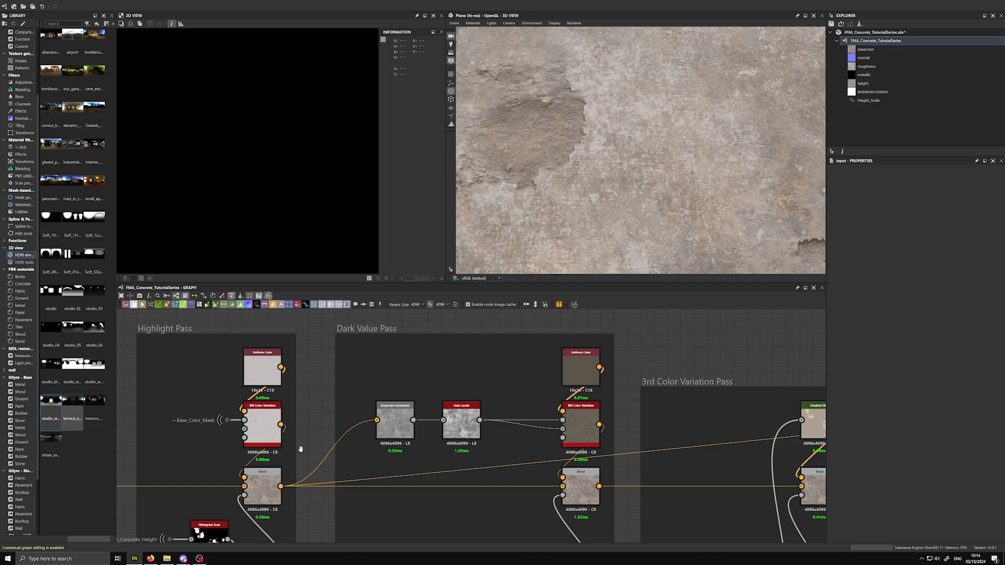
click(369, 427)
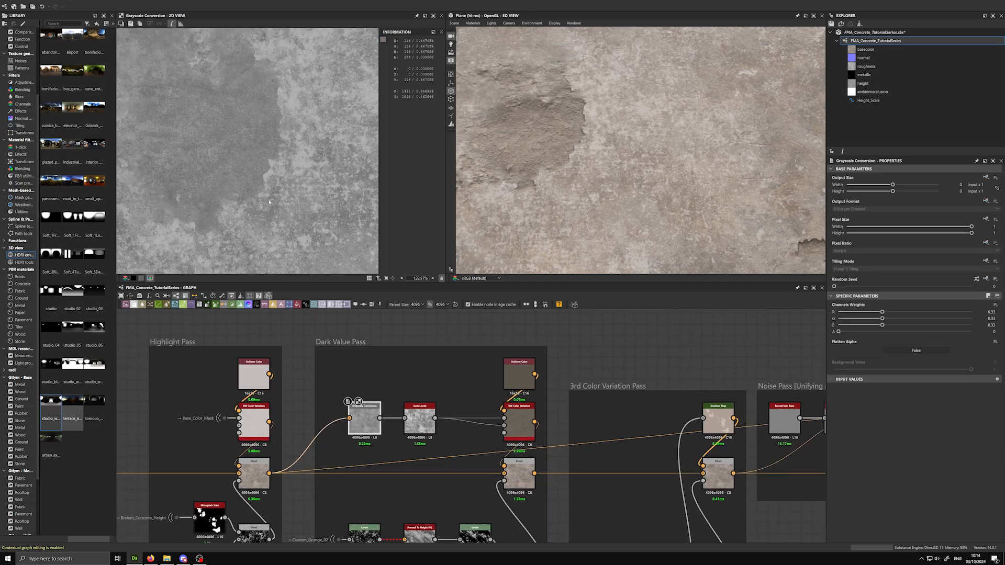
scroll(244, 182, down, 8)
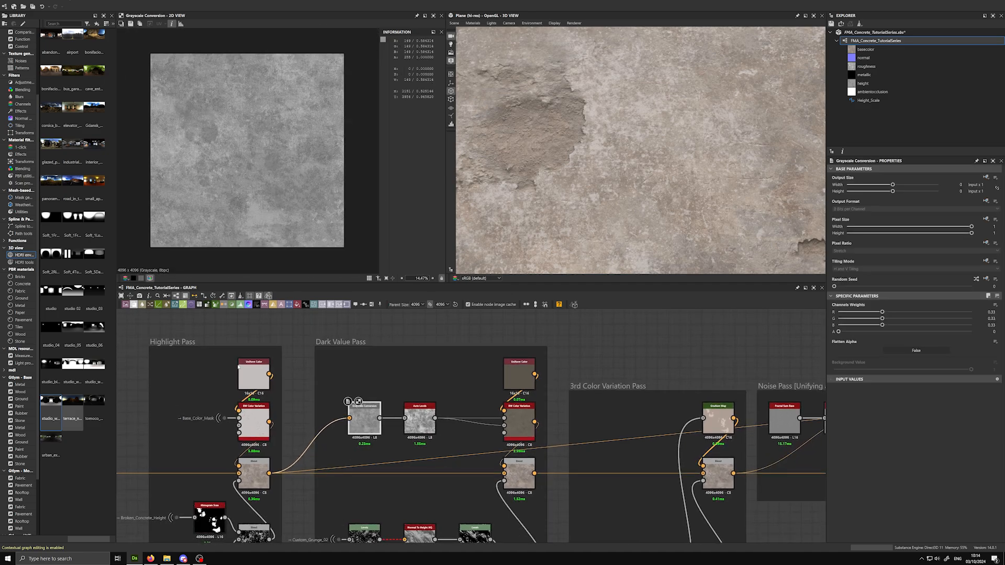
click(418, 420)
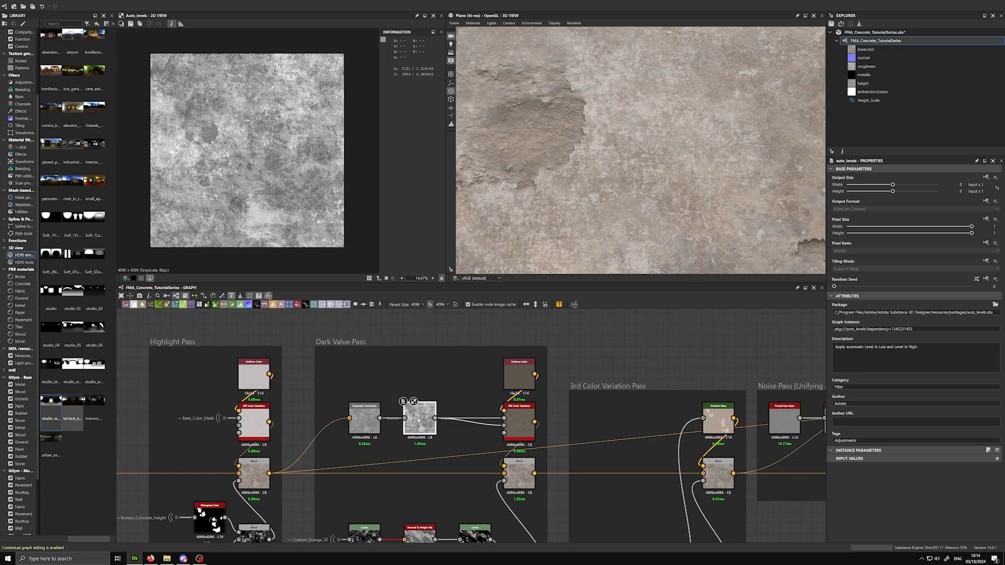
scroll(271, 168, up, 1)
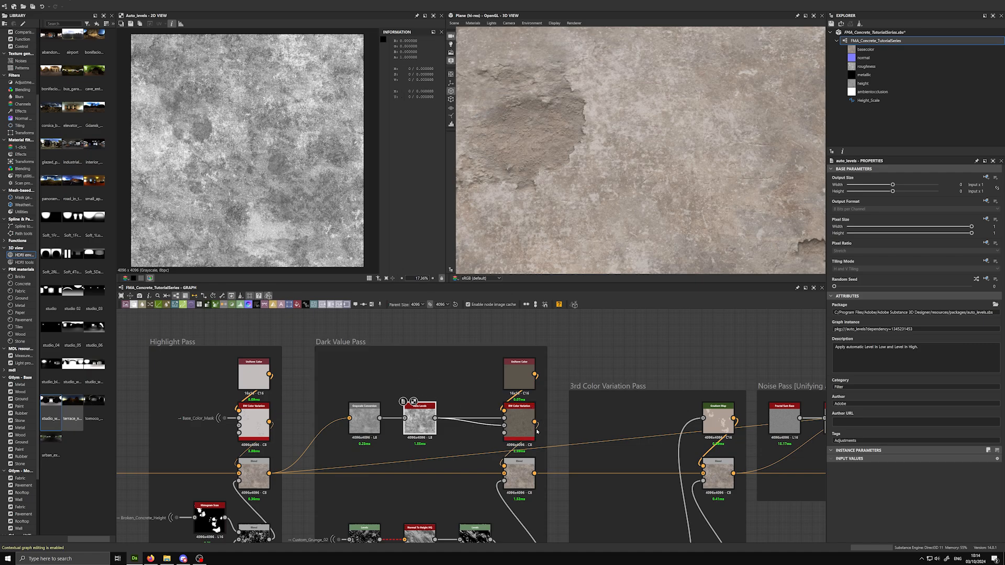
scroll(504, 433, up, 1)
Compare the Dark Value Pass's BW Color Variation output with the Auto Levels map driving its variation
double_click(520, 422)
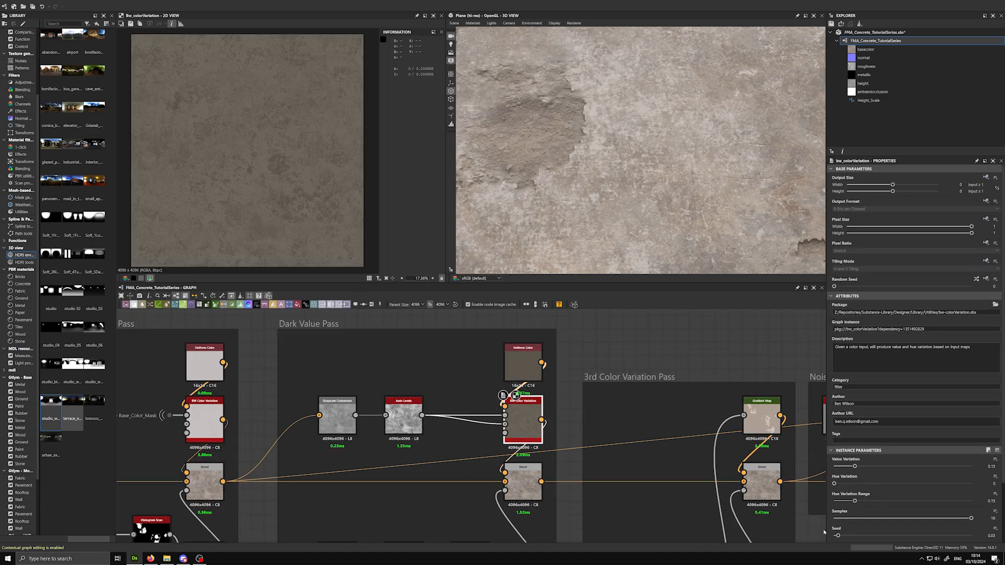
double_click(404, 419)
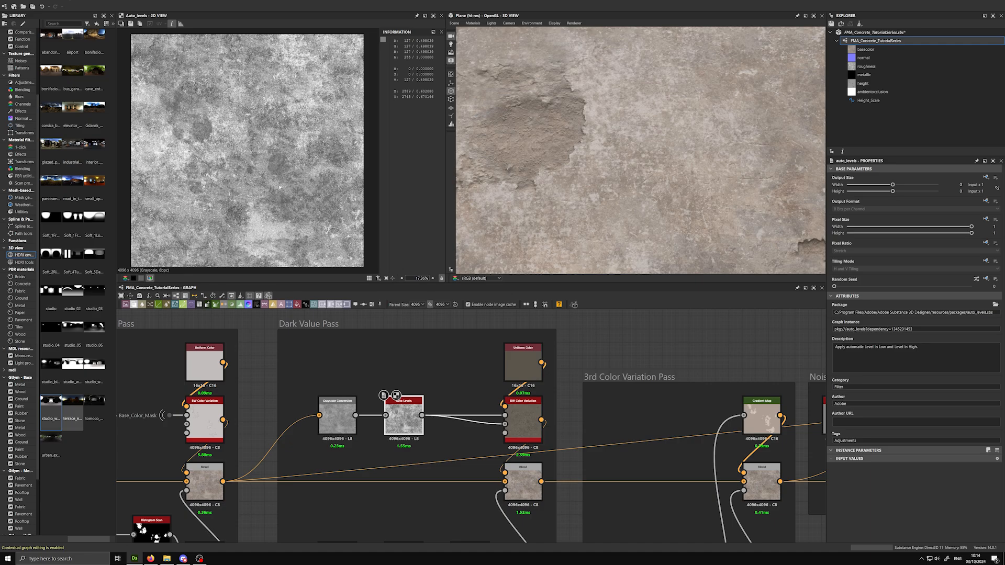
click(534, 411)
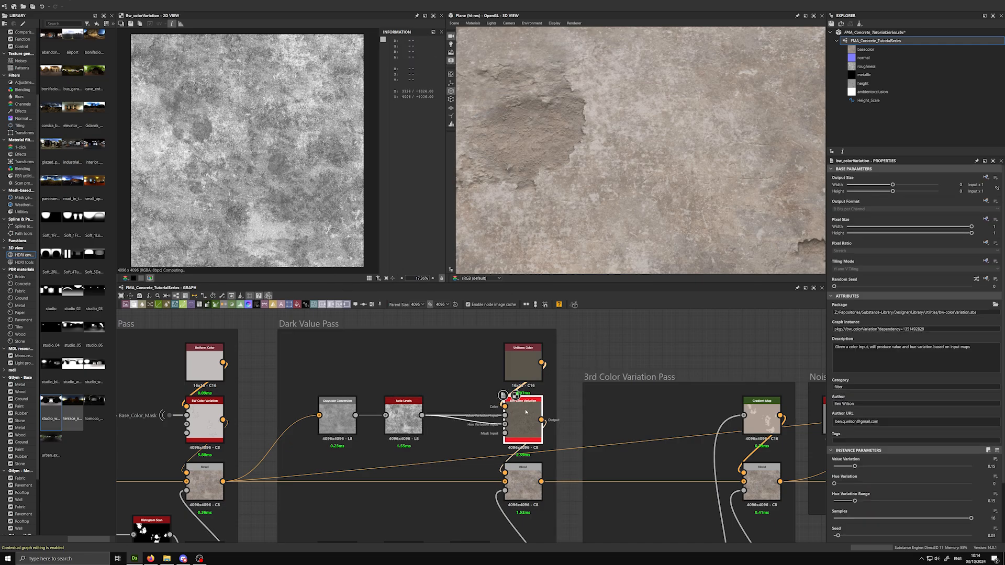
Preview the first Levels node in the Dark Value Pass's mask chain and trace its Custom_Grunge_02 input
scroll(593, 343, down, 3)
middle_drag(582, 366, 564, 346)
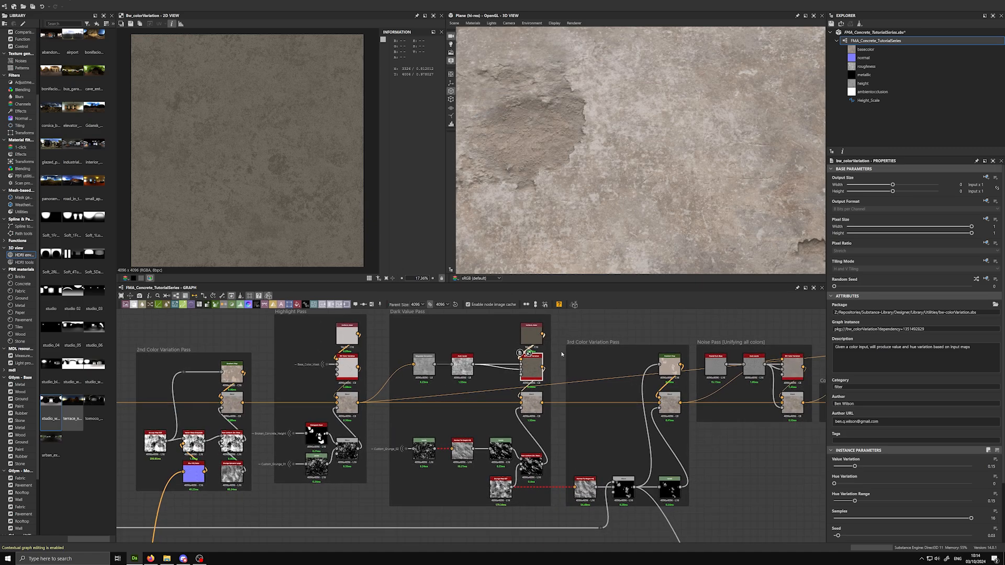
scroll(560, 437, up, 3)
middle_drag(567, 439, 579, 385)
scroll(567, 380, up, 1)
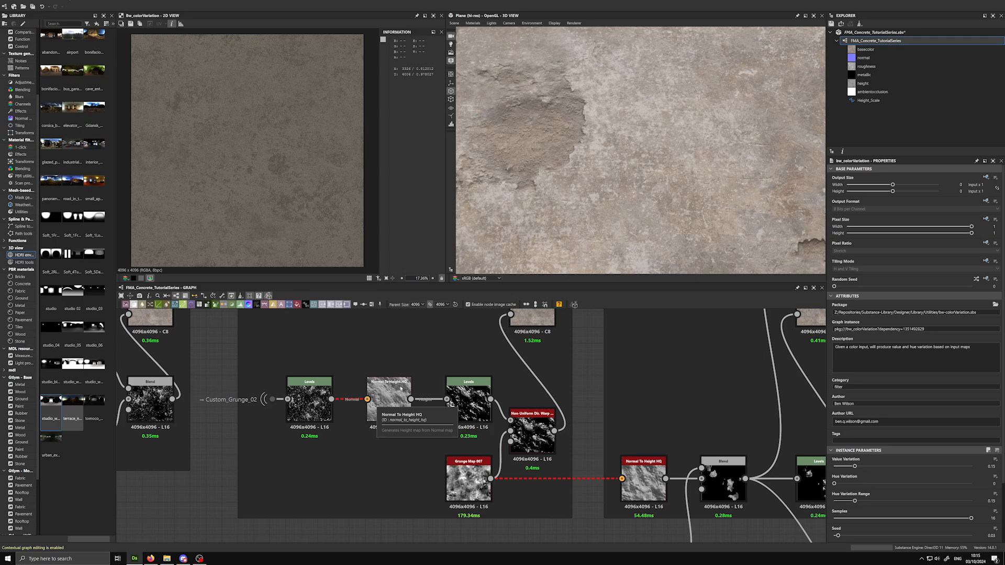
double_click(309, 398)
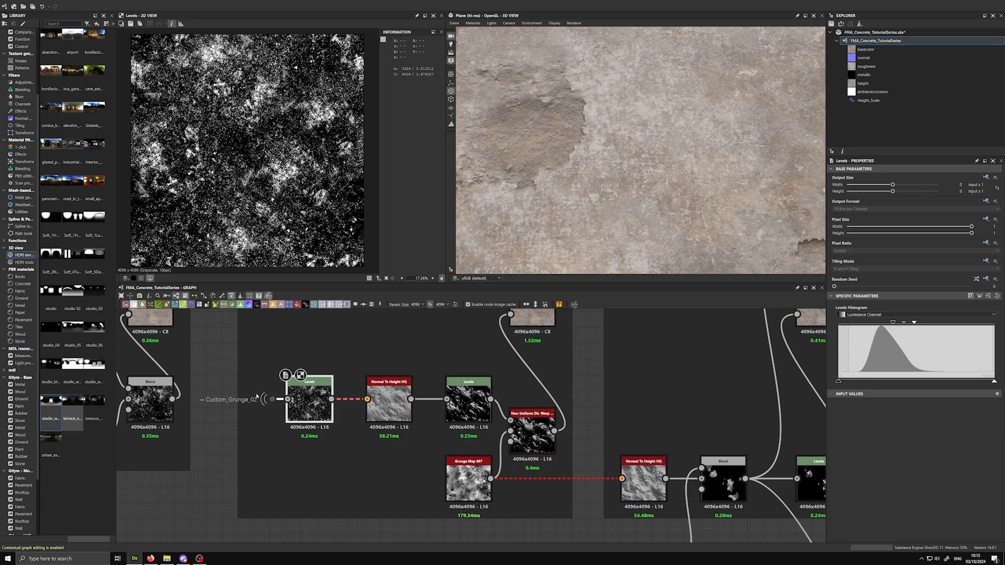
click(222, 399)
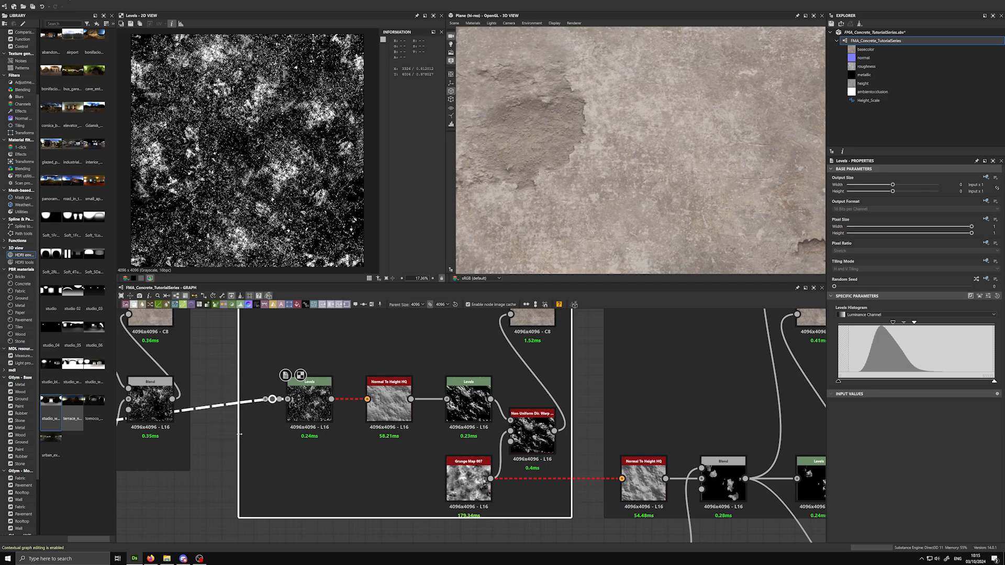
click(210, 435)
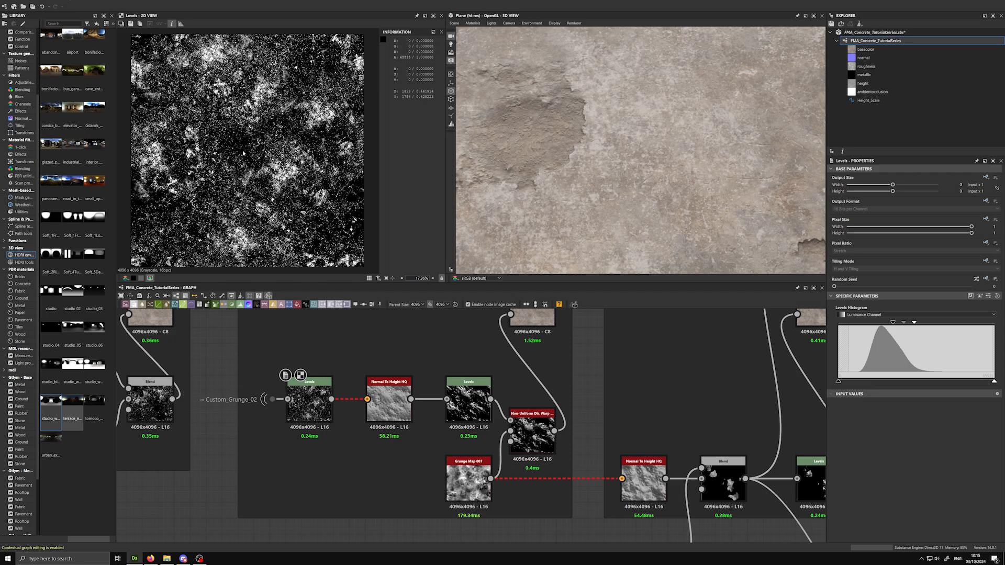
scroll(335, 404, up, 4)
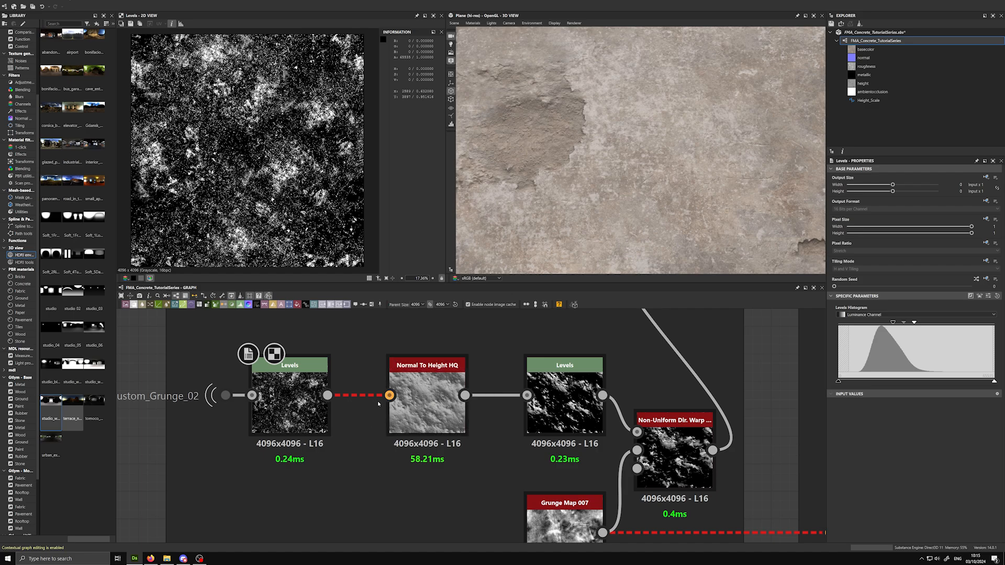
Preview the mask chain's Normal To Height HQ node, followed by the Levels after it, and examine the resulting shapes up close
drag(363, 444, 363, 444)
drag(355, 356, 362, 445)
click(360, 448)
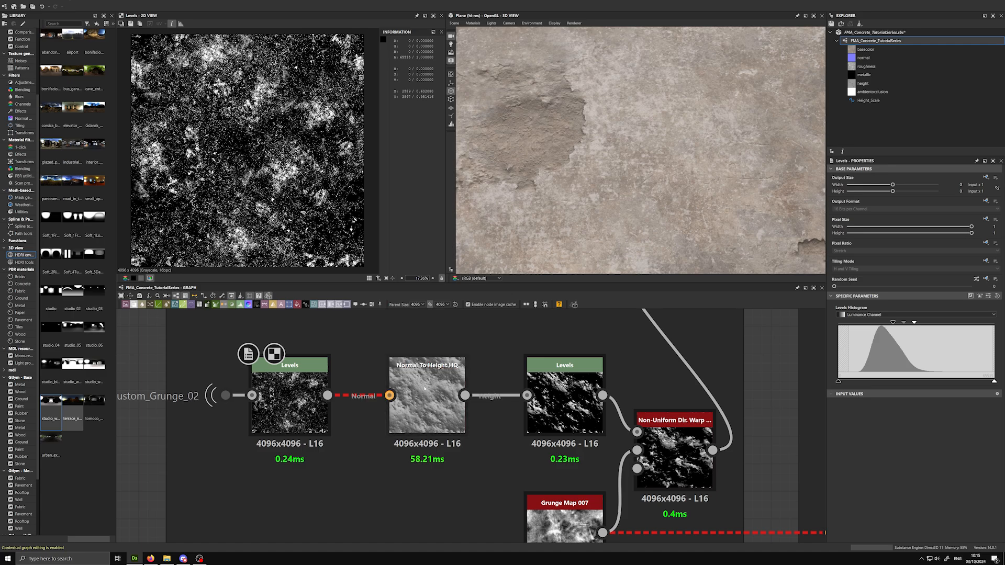
double_click(428, 403)
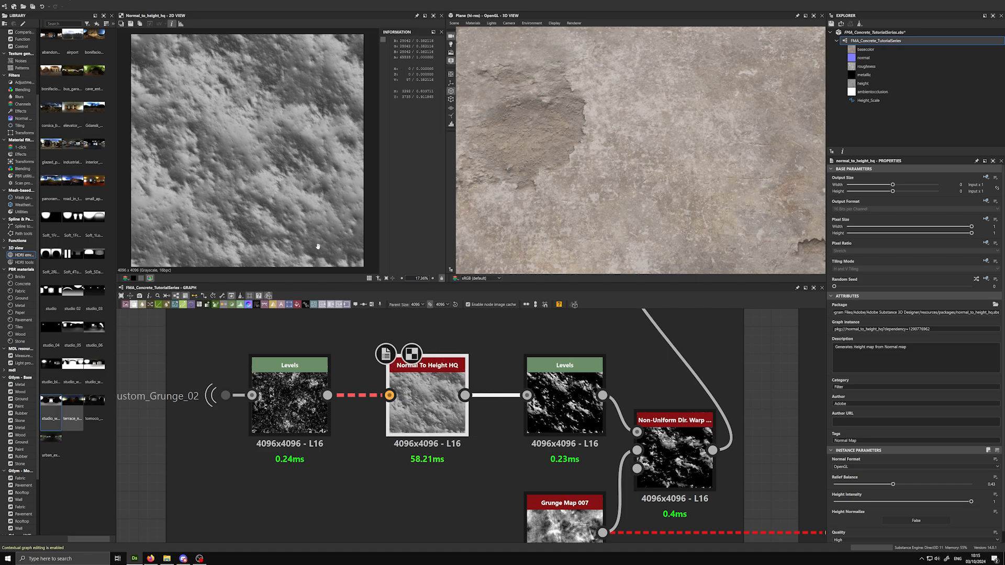
double_click(571, 412)
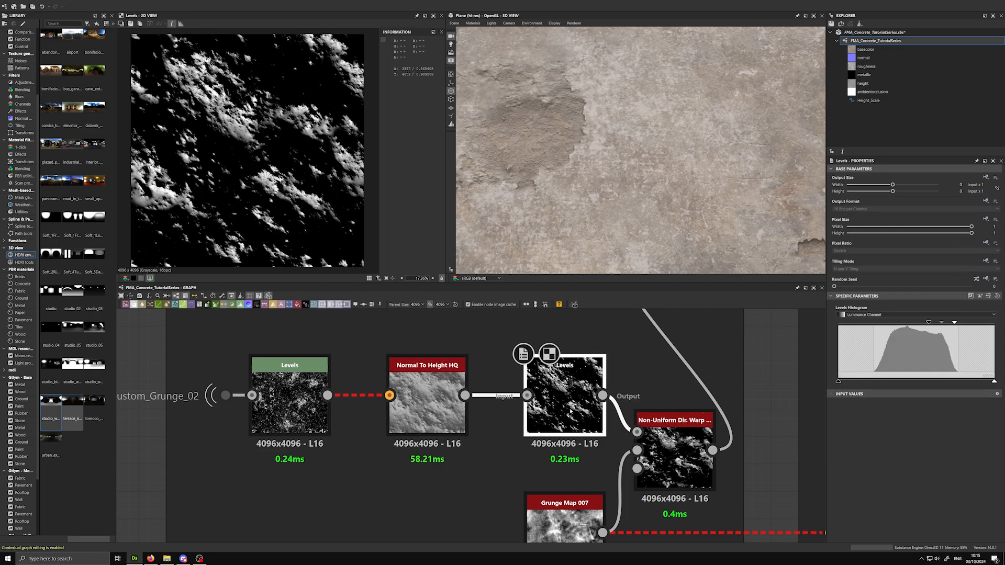
scroll(249, 143, up, 6)
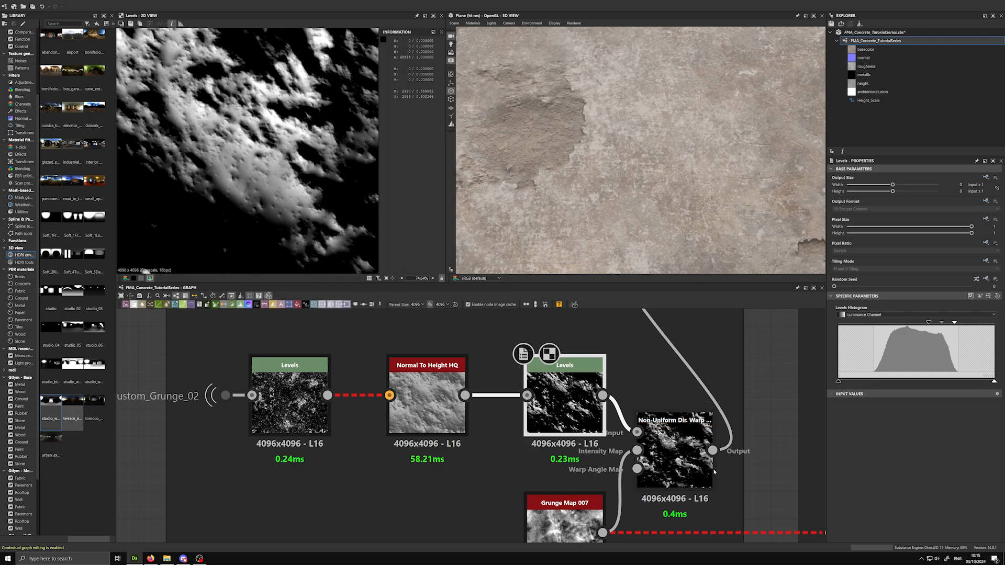
scroll(289, 183, up, 5)
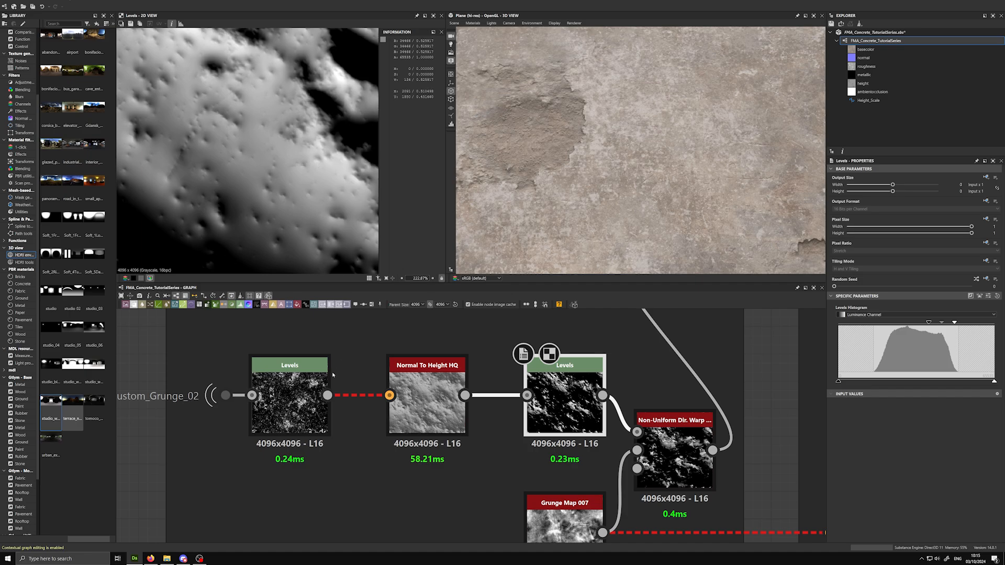
Preview the Levels node fed by Custom_Grunge_02 again to compare the source grunge with the converted height shapes
double_click(289, 397)
scroll(302, 195, down, 5)
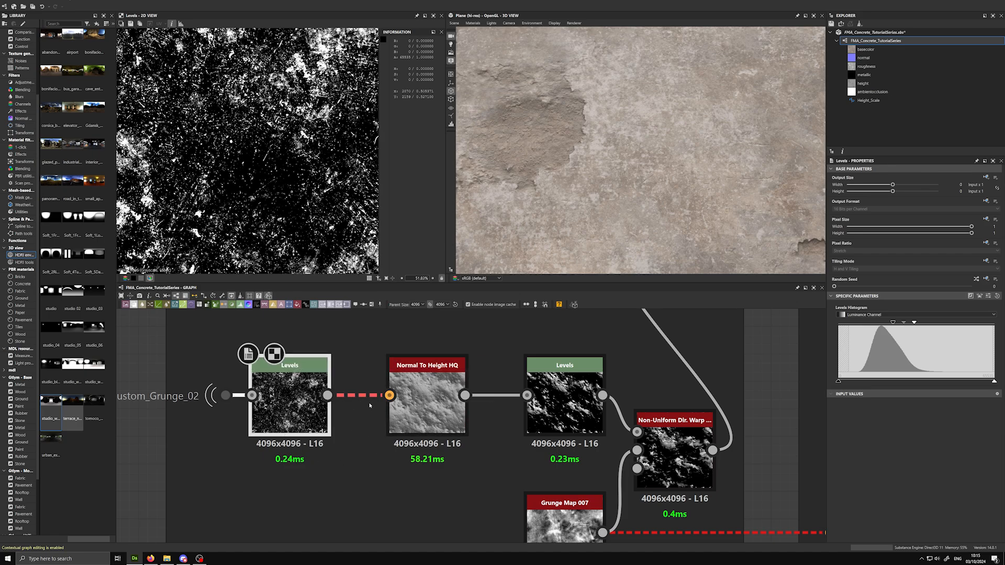
scroll(301, 233, down, 1)
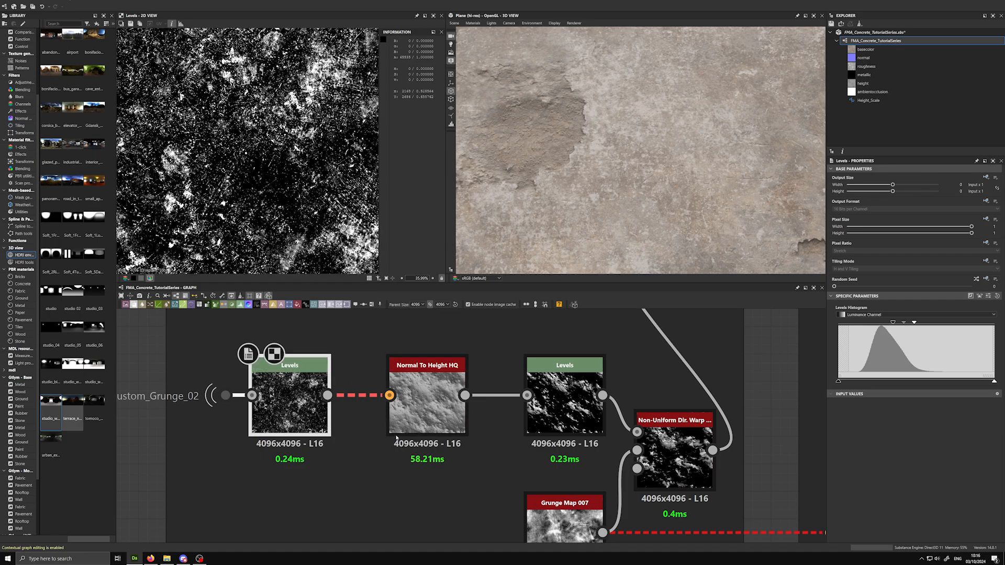
scroll(485, 443, down, 1)
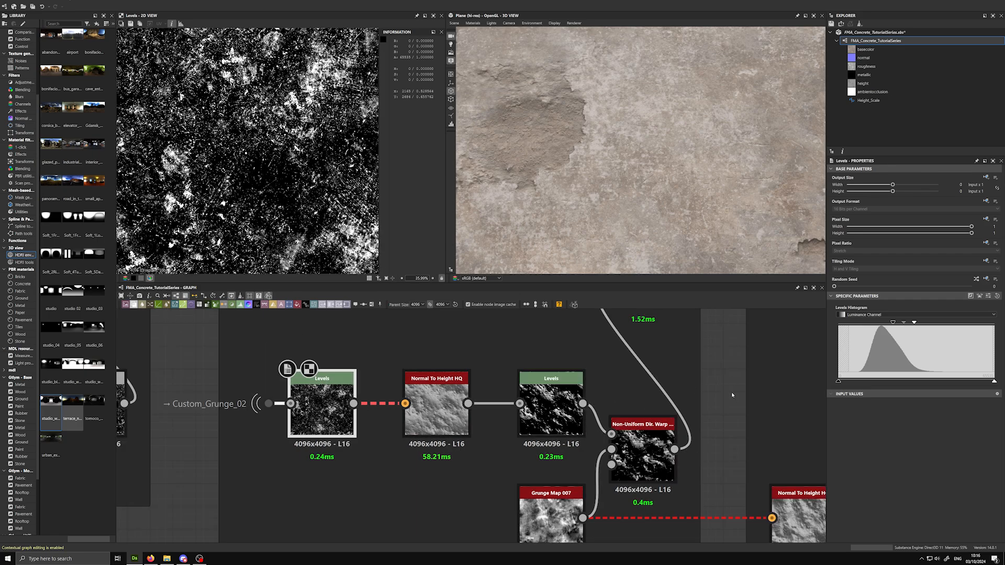
Compare the Non-Uniform Directional Warp's output with the Levels mask feeding its input
middle_drag(732, 395, 663, 352)
double_click(575, 408)
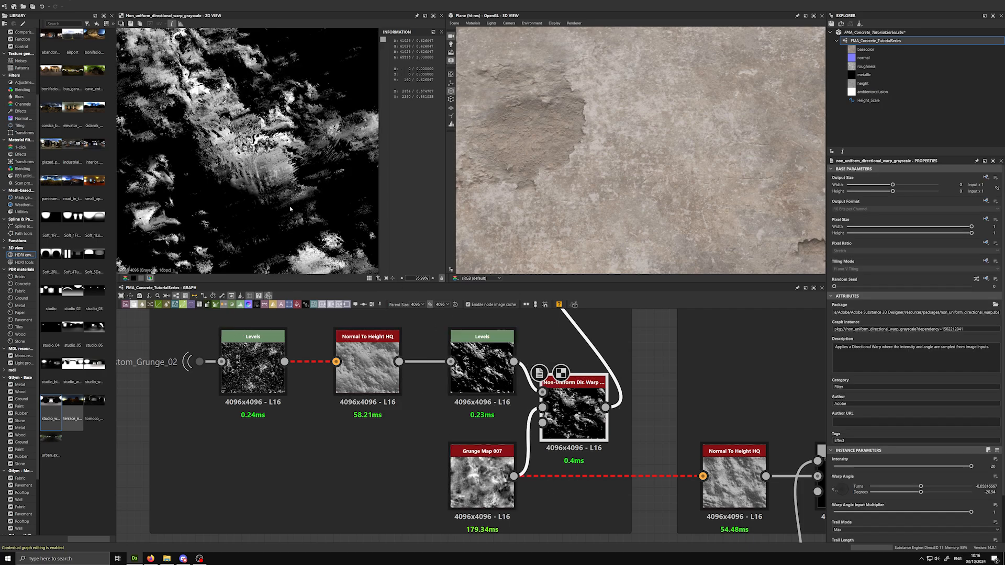
double_click(490, 393)
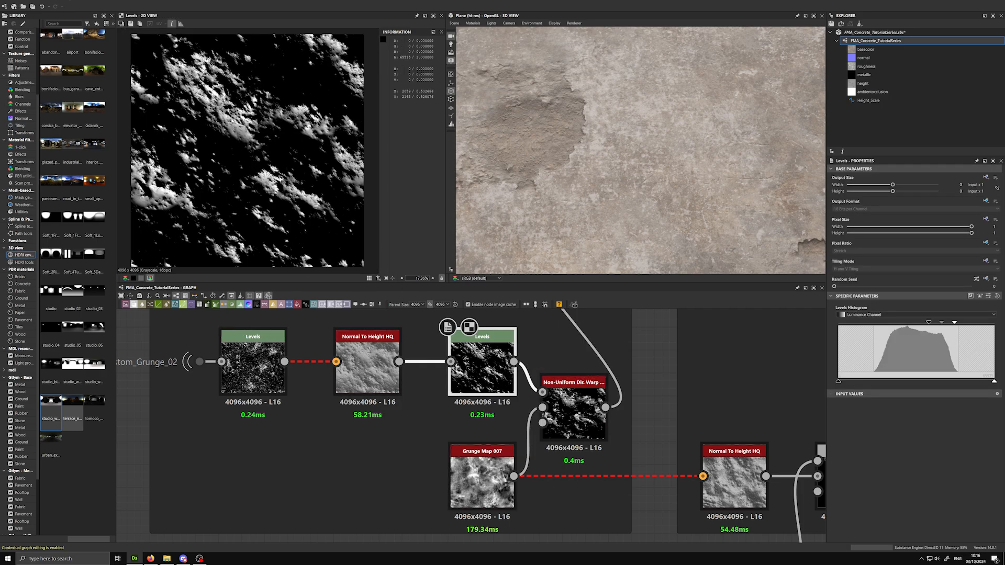
scroll(260, 165, up, 3)
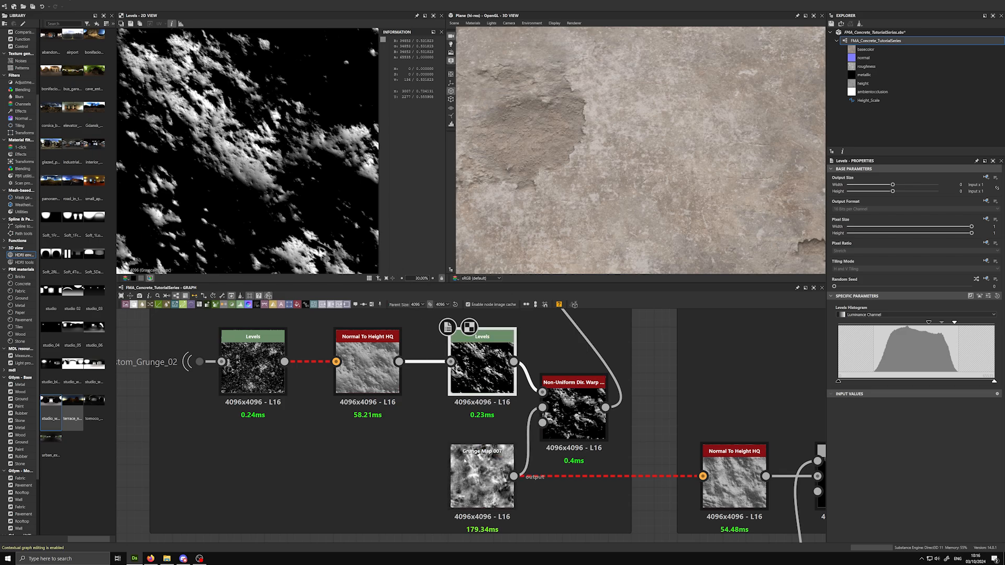
Select the Grunge Map 007 connected to the warp's Intensity Map and review its instance parameters
drag(404, 429, 514, 526)
click(396, 473)
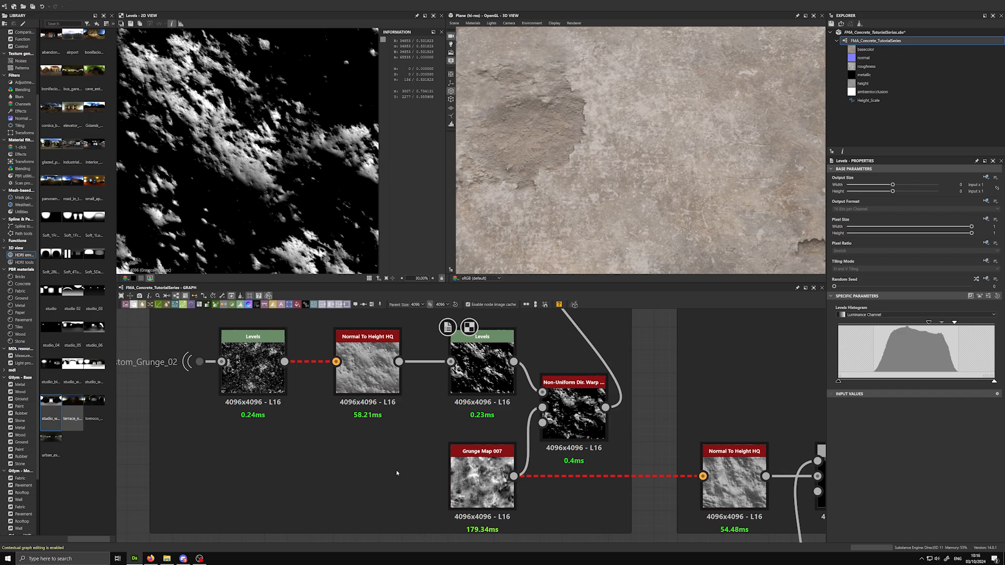
drag(401, 428, 525, 511)
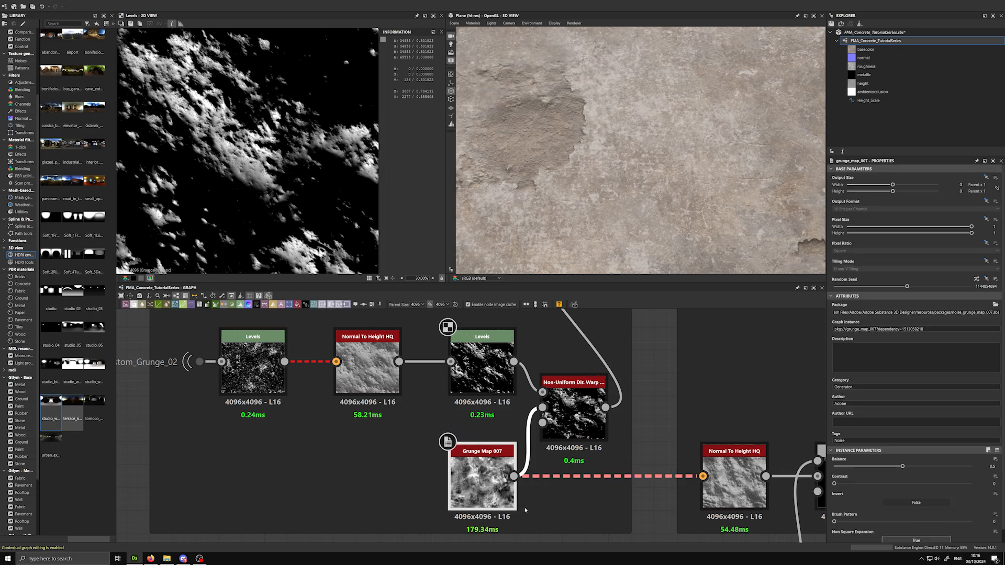
Preview the Non-Uniform Directional Warp again and examine its streaked mask details up close
double_click(572, 425)
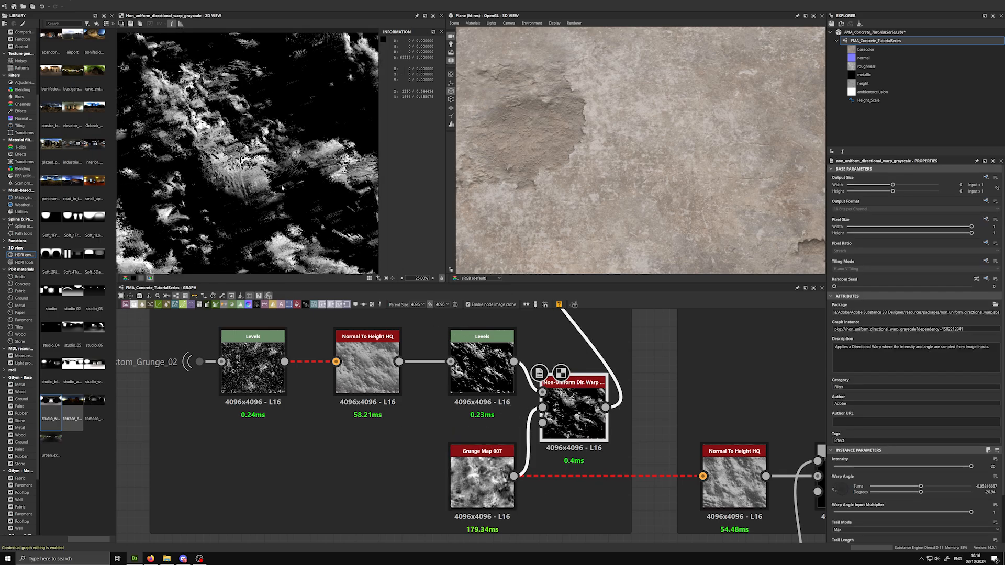
scroll(286, 132, up, 5)
middle_drag(251, 132, 332, 162)
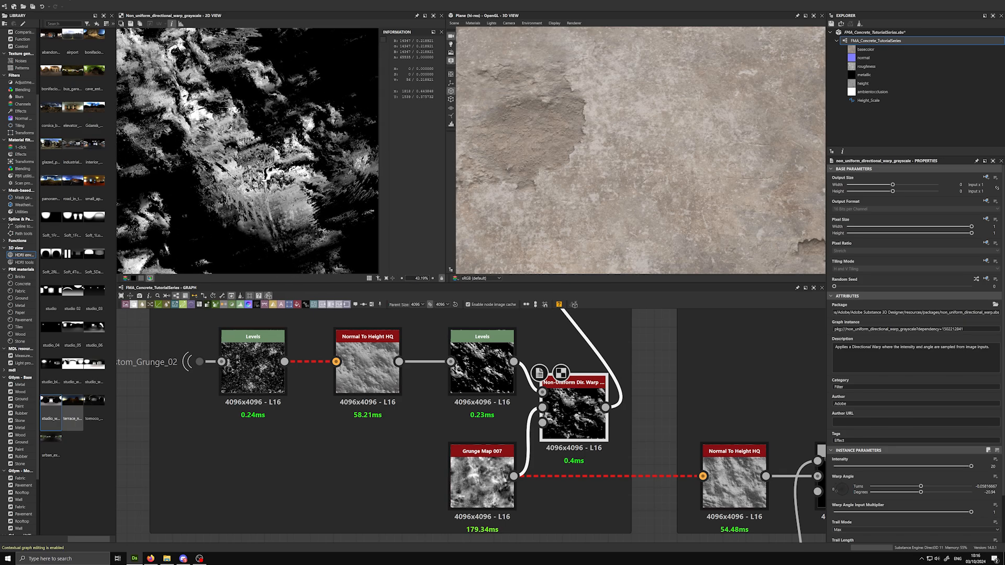
middle_drag(236, 58, 244, 184)
scroll(241, 119, up, 3)
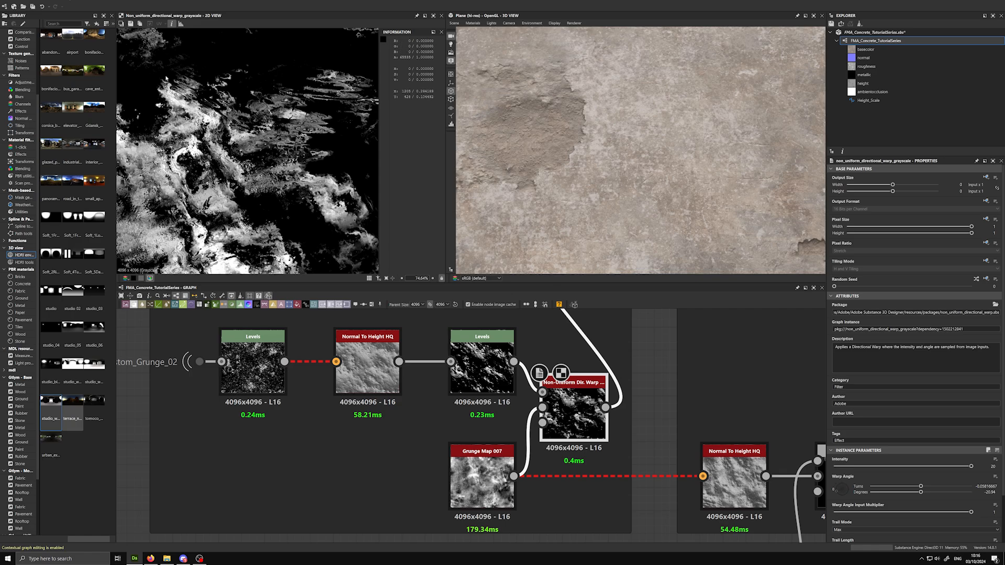
Compare the Dark Value Pass Blend's output with the preceding Highlight Pass Blend
scroll(283, 163, down, 3)
scroll(283, 164, down, 3)
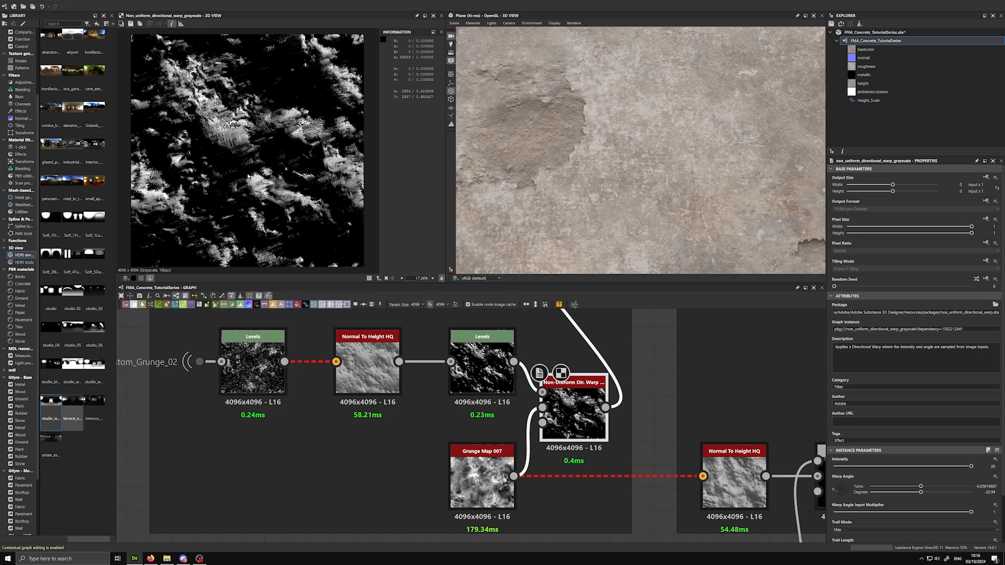
scroll(631, 377, down, 4)
middle_drag(638, 400, 618, 500)
scroll(624, 418, up, 2)
double_click(568, 404)
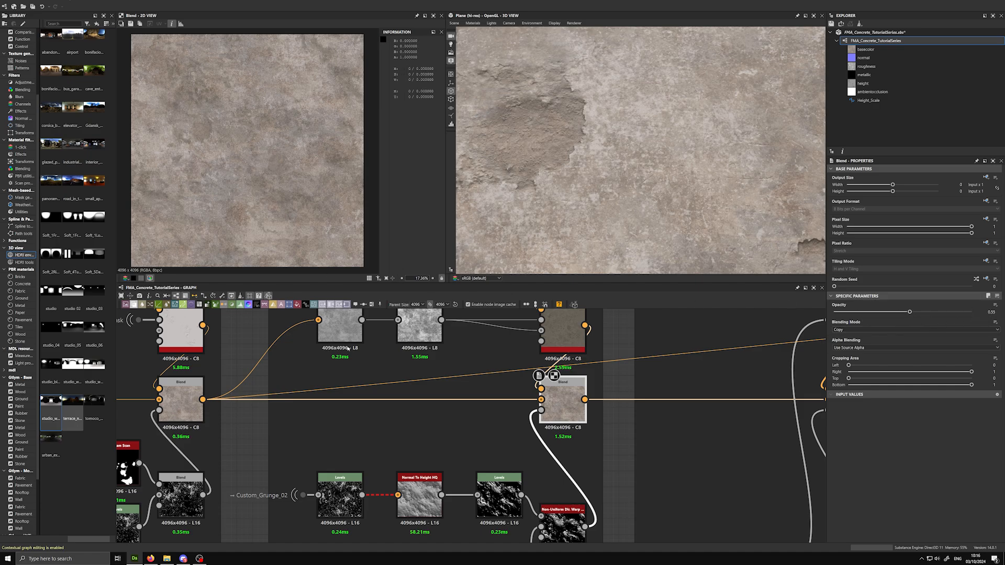
click(198, 398)
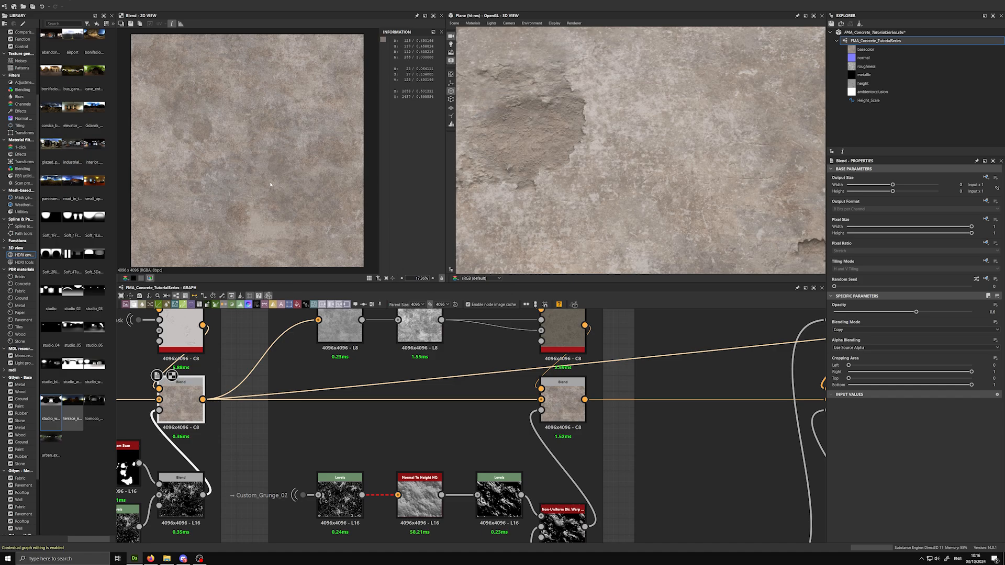
click(564, 404)
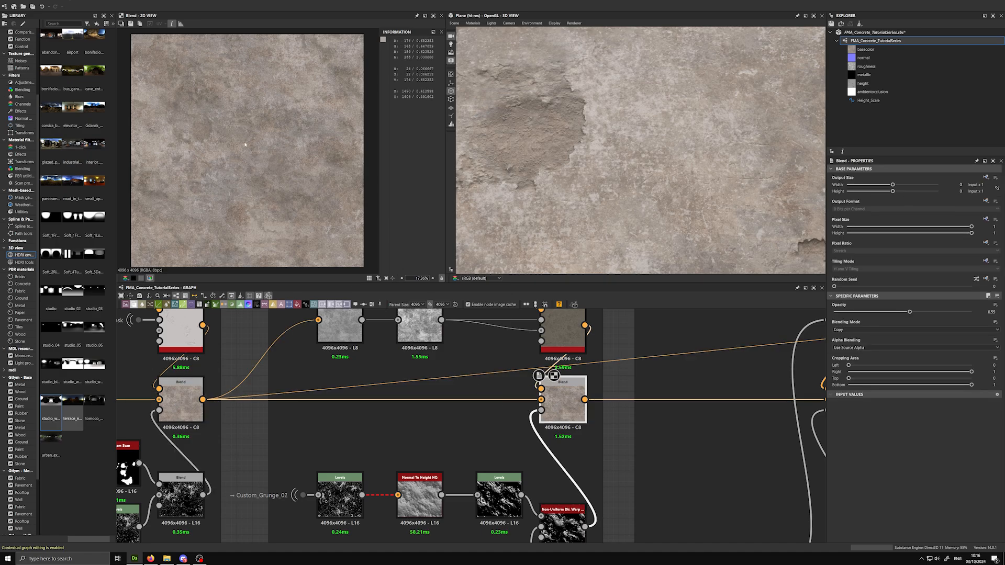
scroll(601, 336, down, 2)
scroll(598, 335, down, 2)
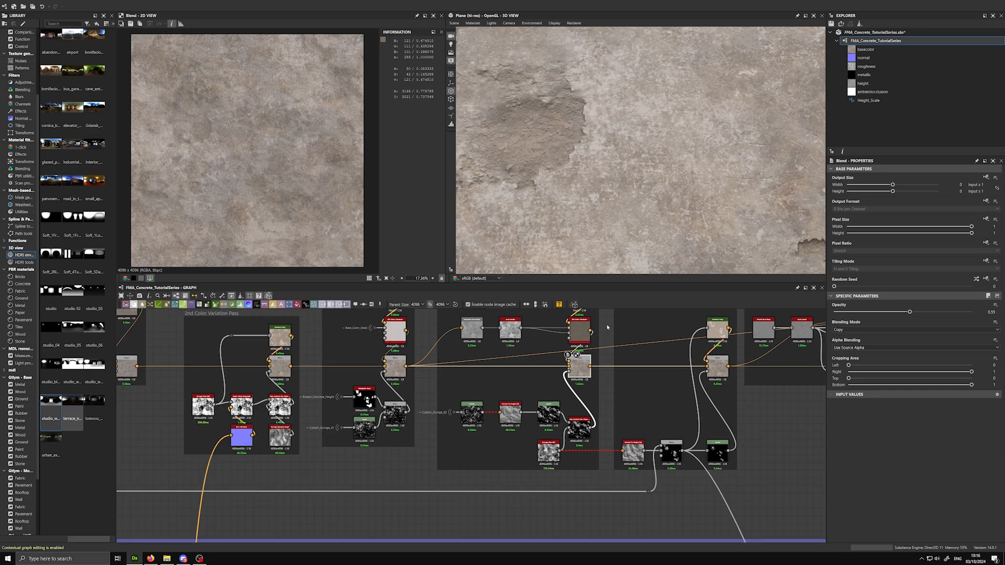
Move the Highlight Pass Blend's long outgoing connection to the Dark Value Pass Blend's output and inspect the concrete in the 3D view
scroll(636, 210, down, 5)
drag(637, 211, 653, 180)
scroll(653, 180, down, 2)
middle_drag(653, 181, 612, 179)
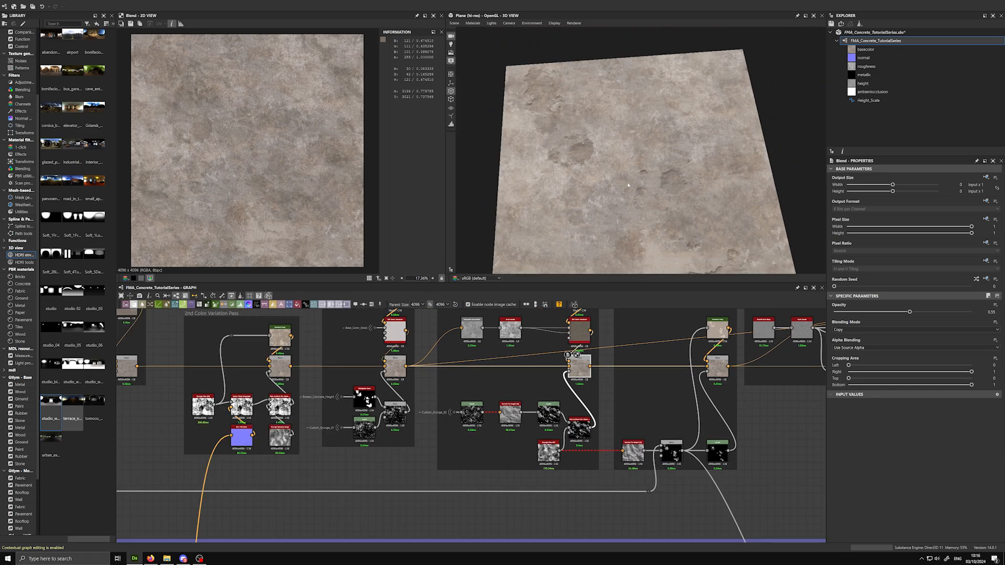
drag(612, 179, 602, 178)
drag(408, 368, 573, 367)
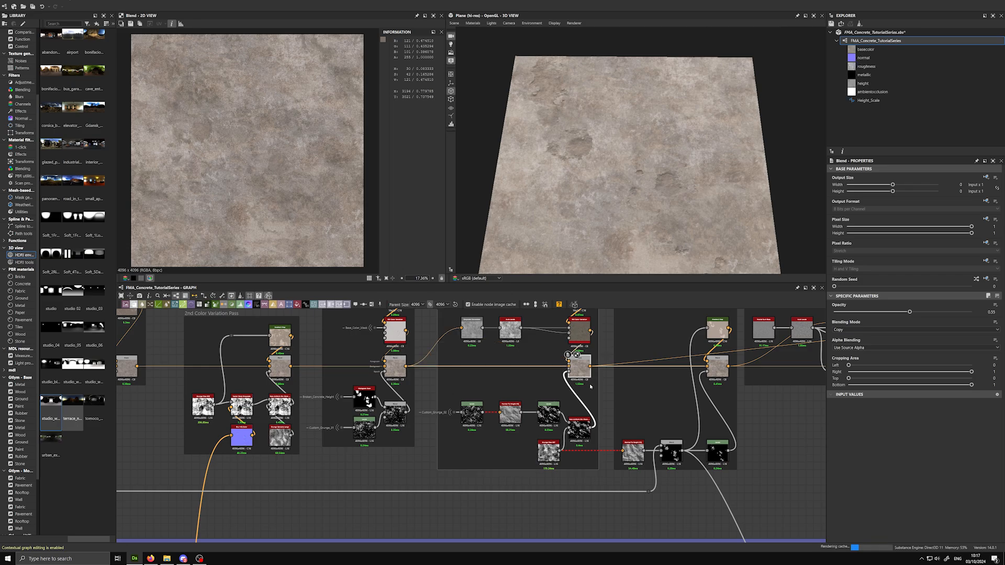
middle_drag(610, 339, 591, 378)
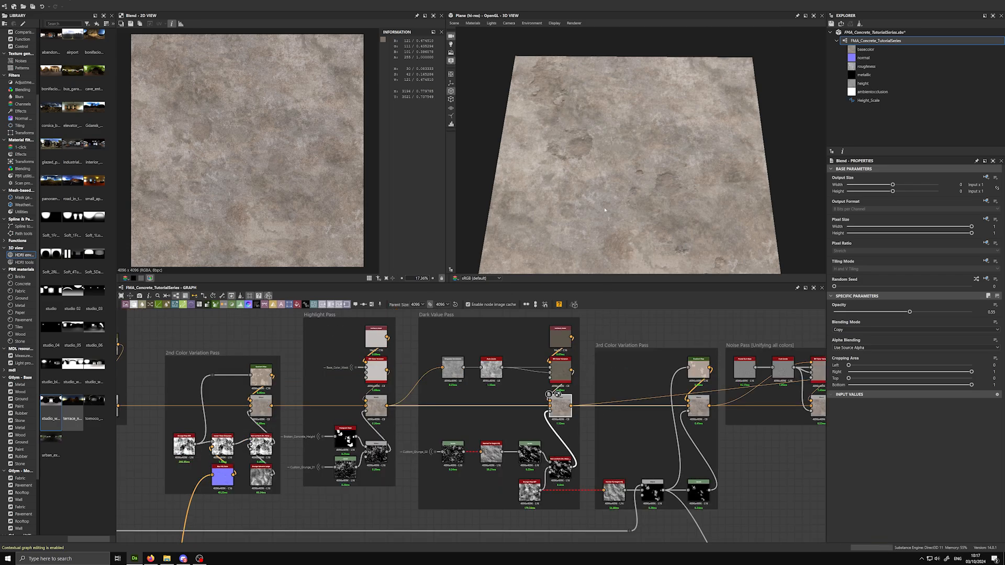
drag(609, 197, 628, 209)
scroll(623, 204, up, 4)
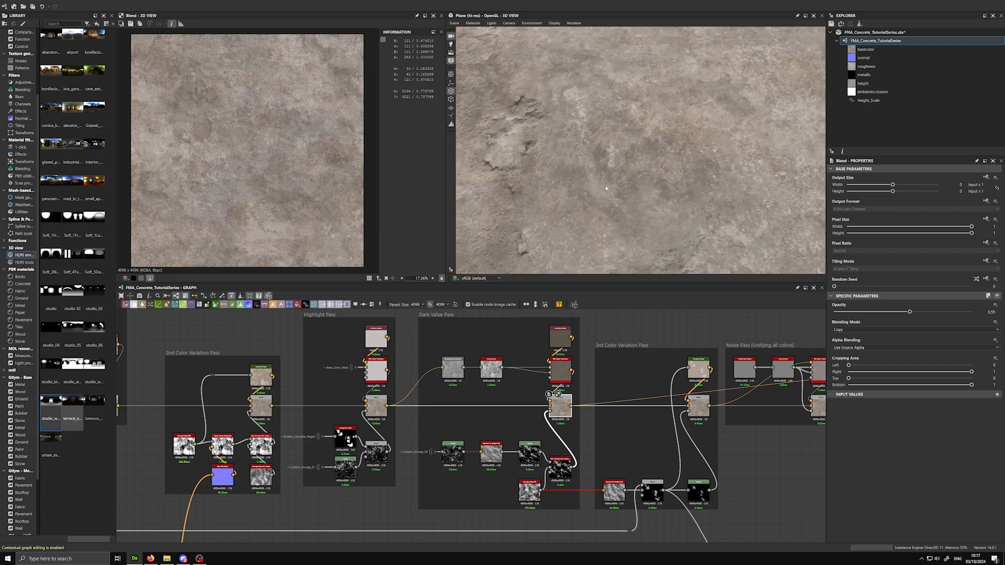
Try an Opacity of 0.84 on the Dark Value Pass Blend, inspect the concrete in 3D, and undo the change
click(950, 312)
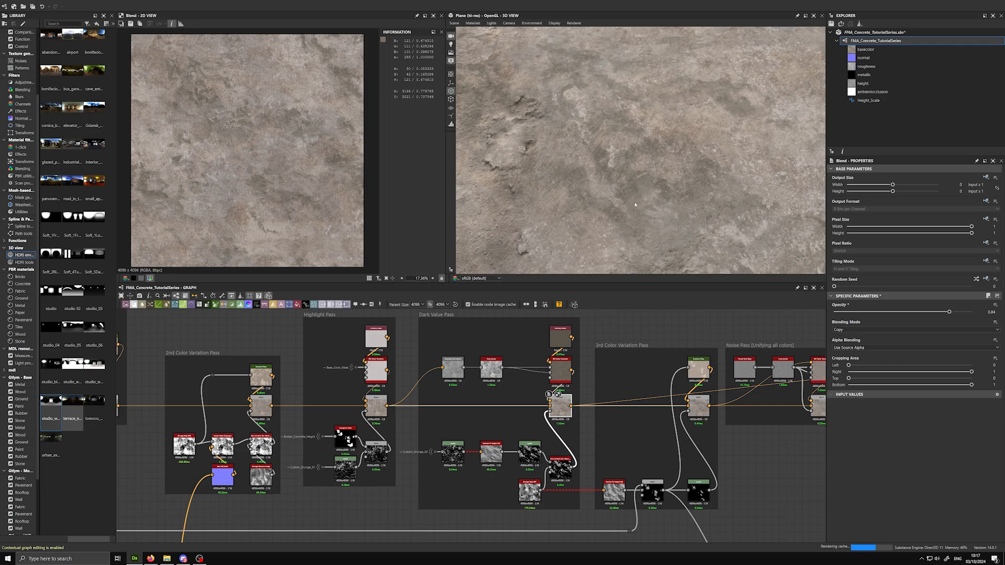
drag(635, 204, 569, 219)
scroll(569, 220, down, 2)
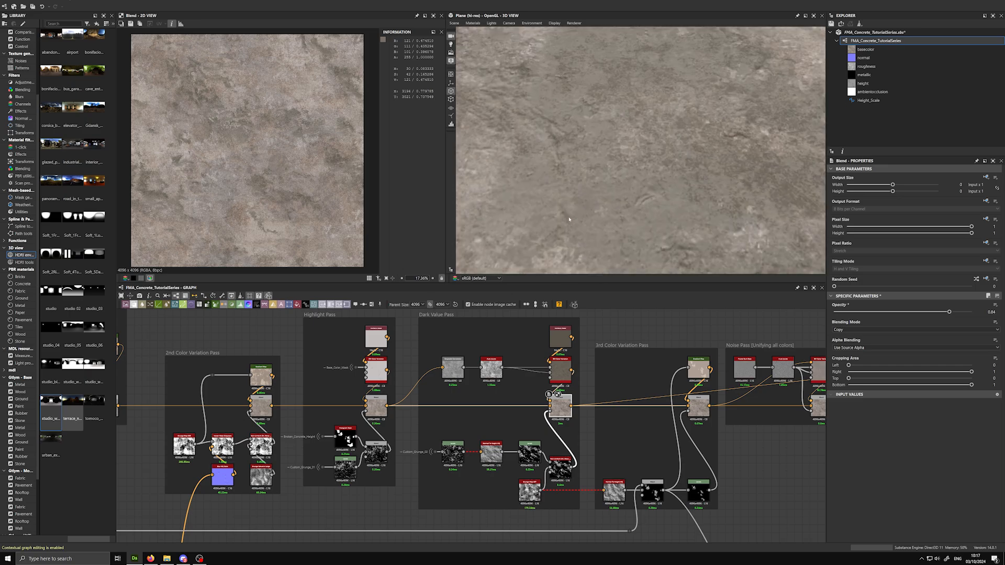
drag(616, 106, 622, 129)
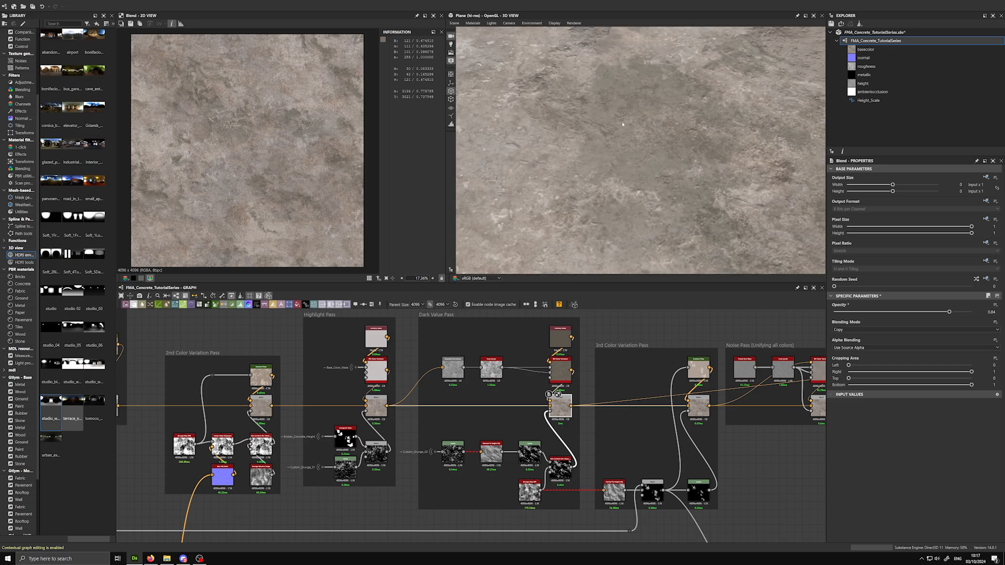
scroll(622, 129, up, 2)
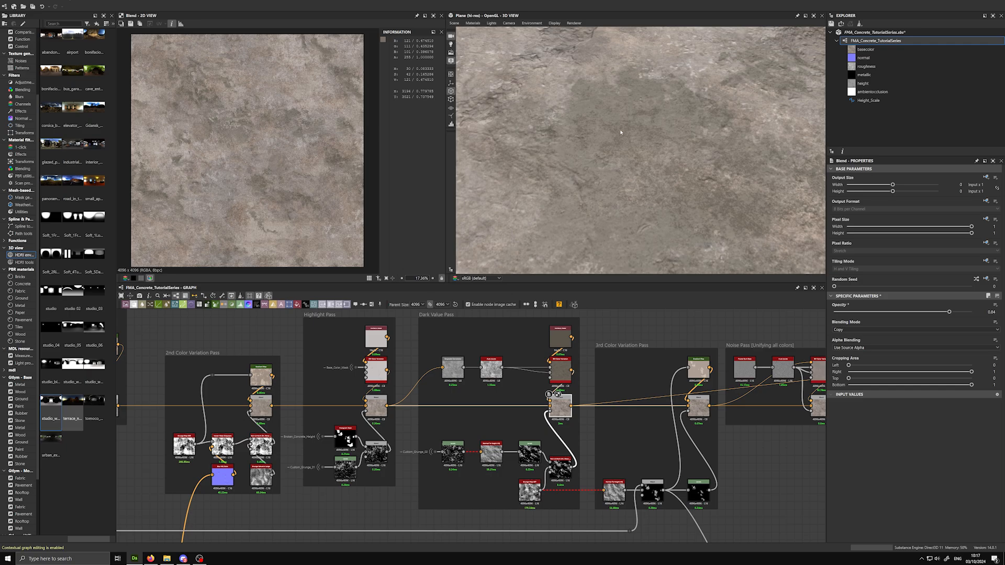
drag(621, 132, 618, 158)
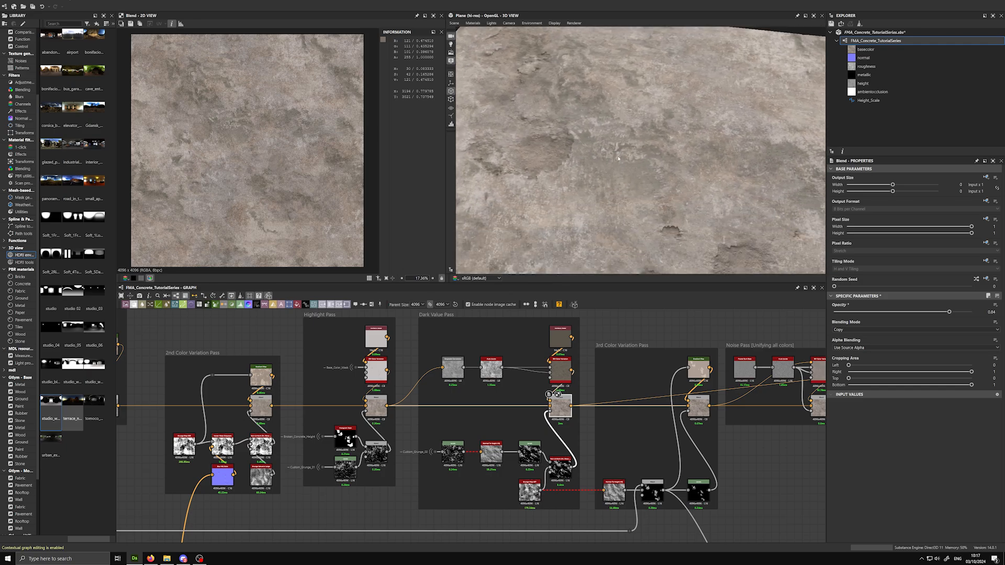
key(ctrl+z)
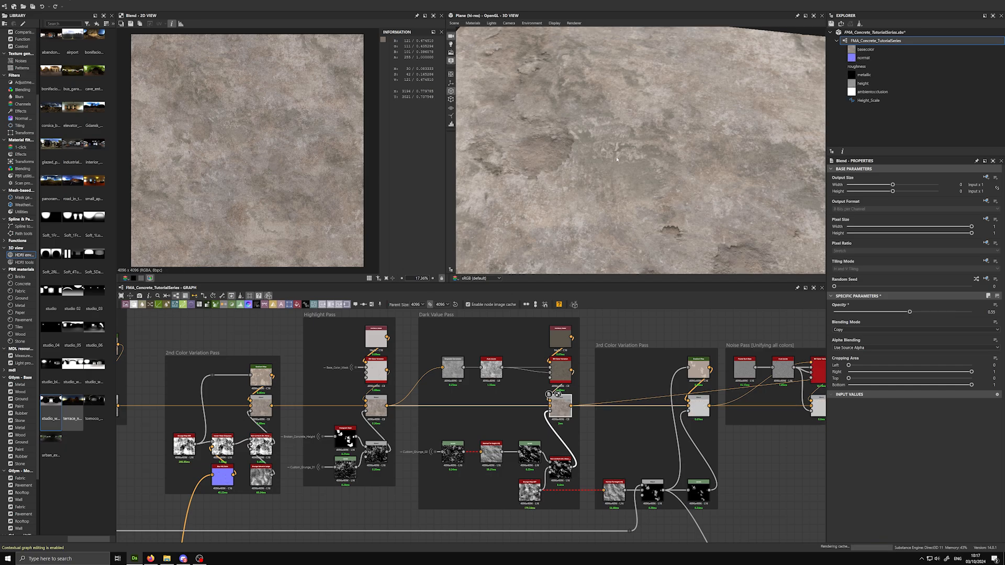
drag(617, 159, 556, 200)
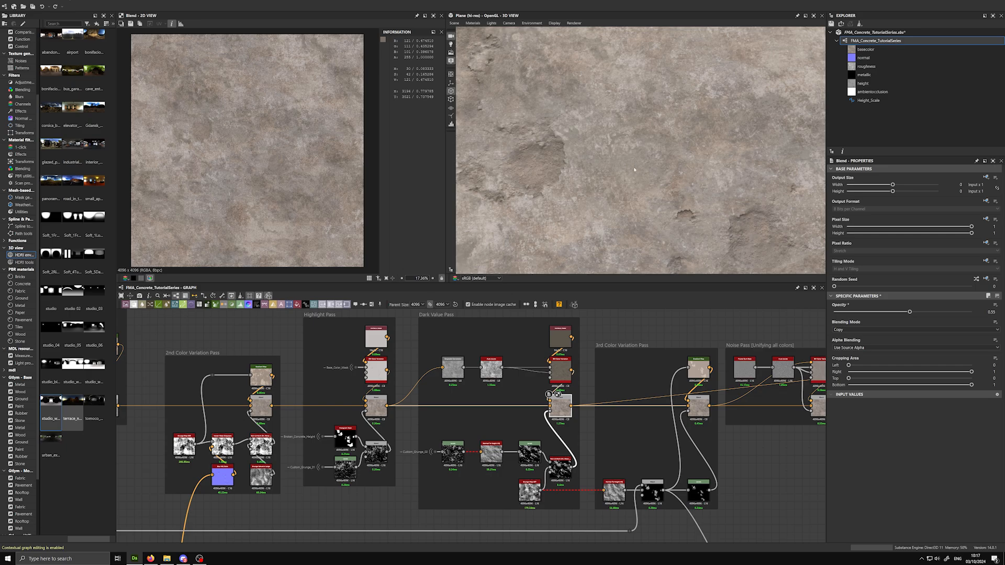
drag(634, 170, 586, 137)
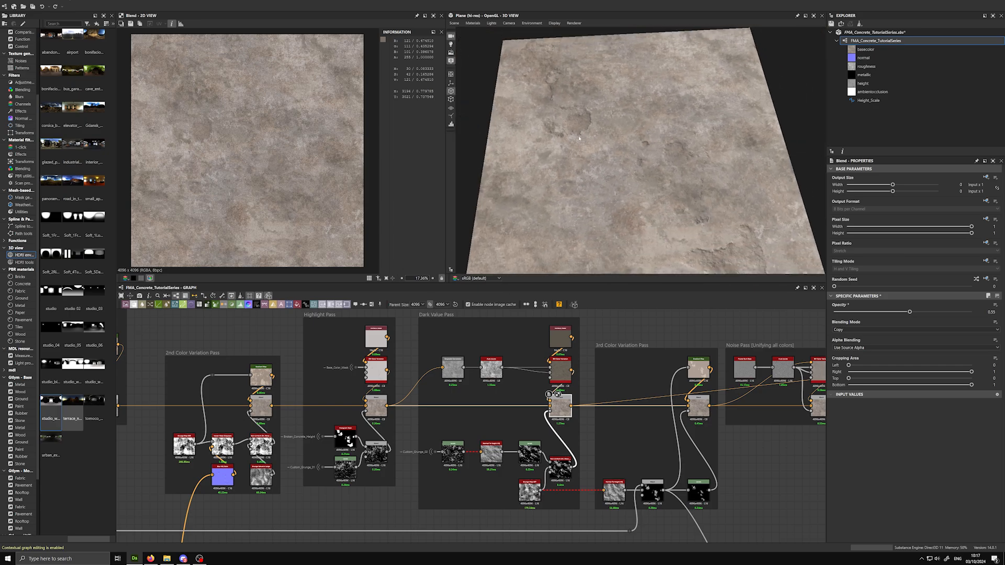
Preview the Levels mask of the 3rd Color Variation Pass and examine the matching areas on the 3D plane
middle_drag(623, 325, 448, 332)
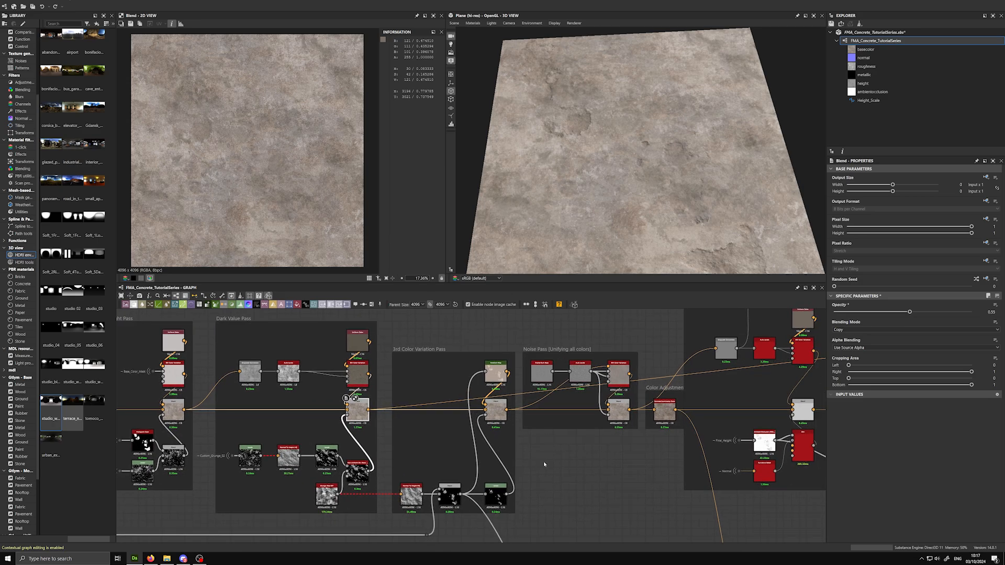
scroll(543, 461, down, 1)
middle_drag(544, 461, 301, 465)
scroll(567, 484, down, 2)
middle_drag(566, 483, 636, 465)
scroll(445, 470, up, 3)
middle_drag(438, 478, 583, 443)
middle_drag(518, 455, 581, 456)
click(504, 502)
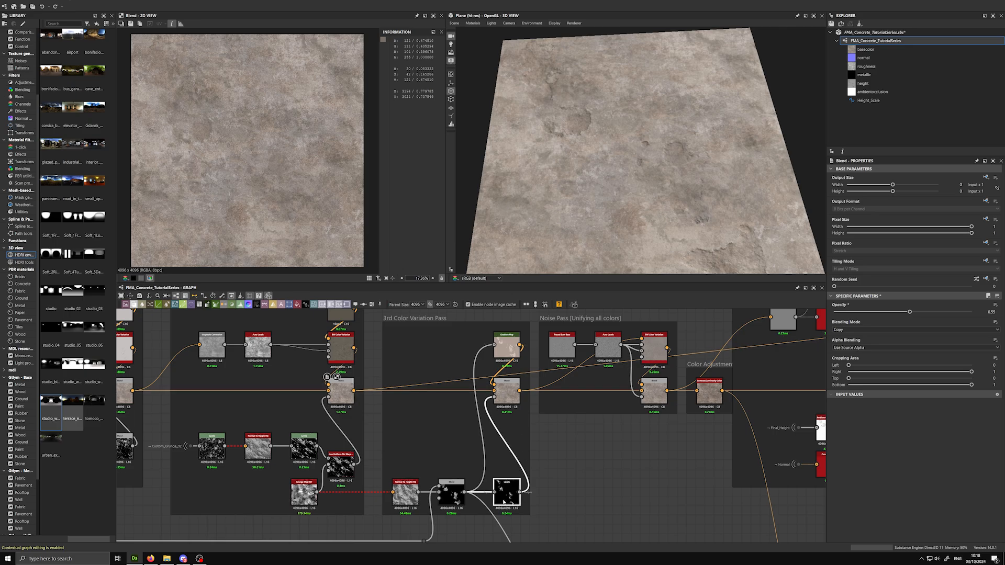
double_click(504, 502)
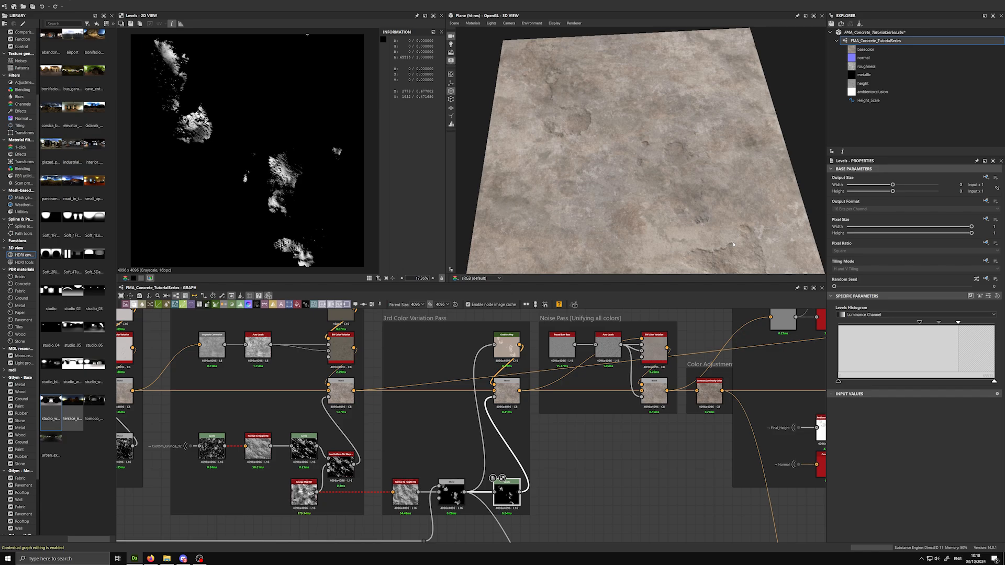
mouse_move(568, 116)
mouse_down()
mouse_move(575, 145)
mouse_move(556, 128)
mouse_up()
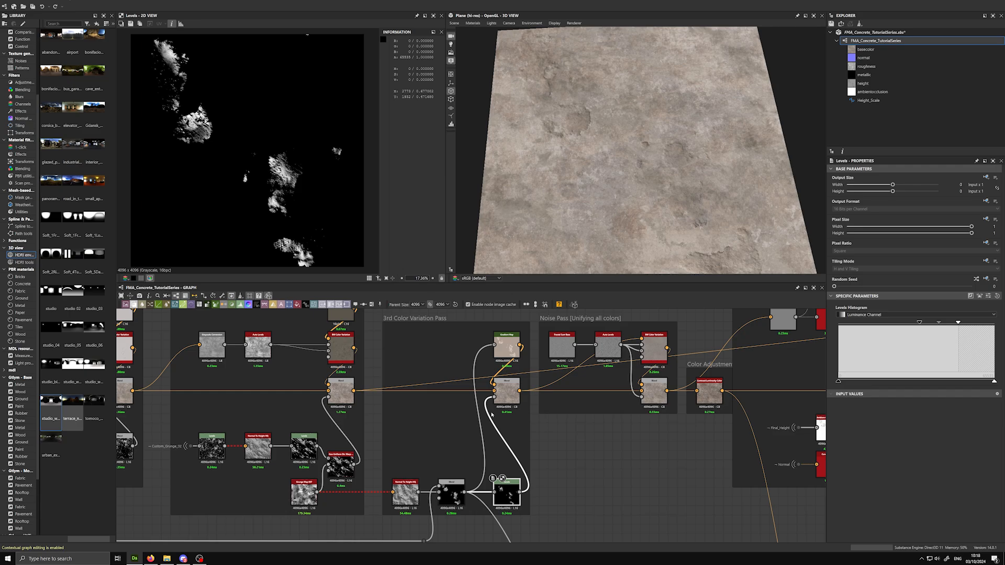
drag(667, 228, 635, 231)
middle_drag(634, 231, 676, 223)
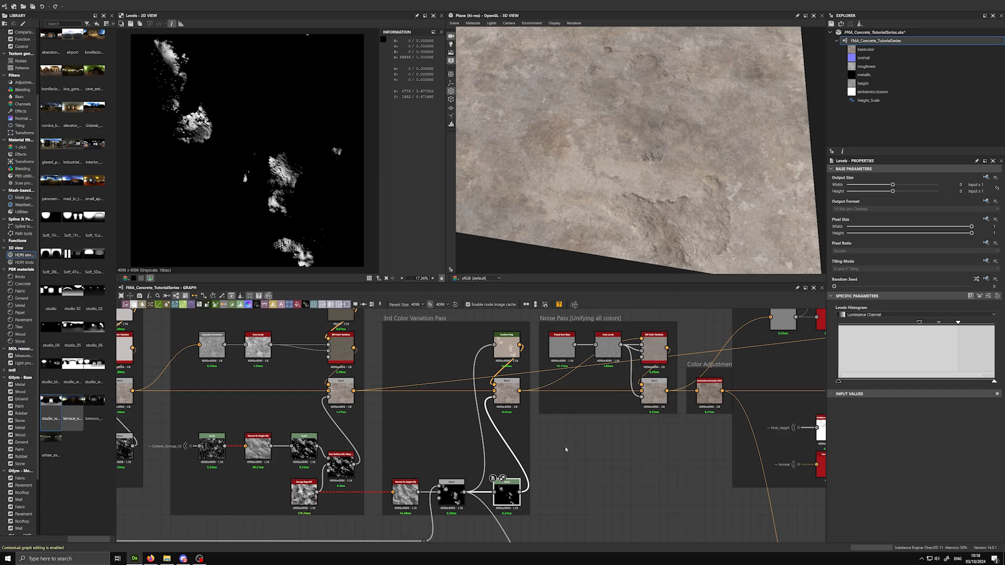
Preview the 3rd Color Variation Pass's Gradient Map and examine its coloured patches up close
double_click(506, 345)
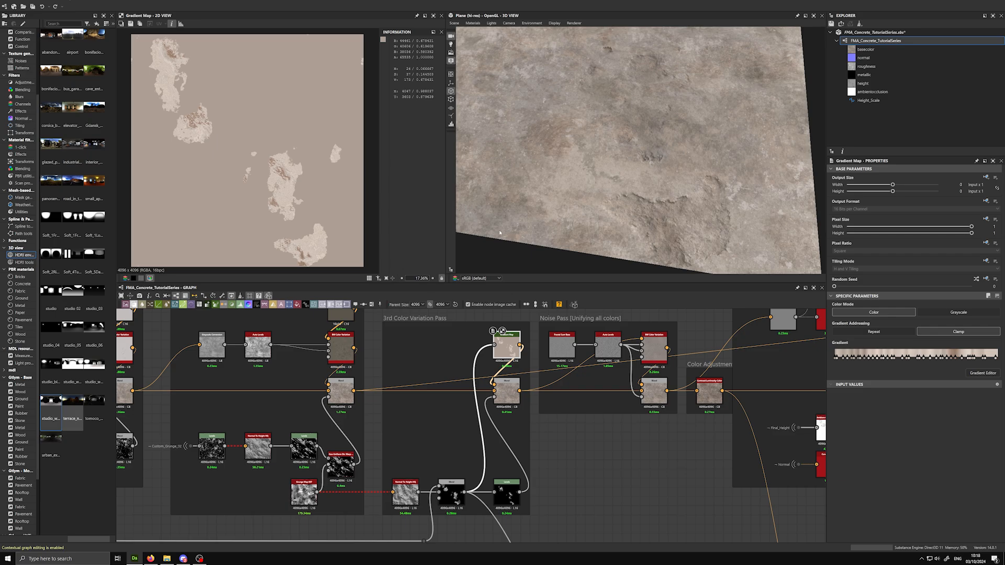
scroll(278, 195, up, 6)
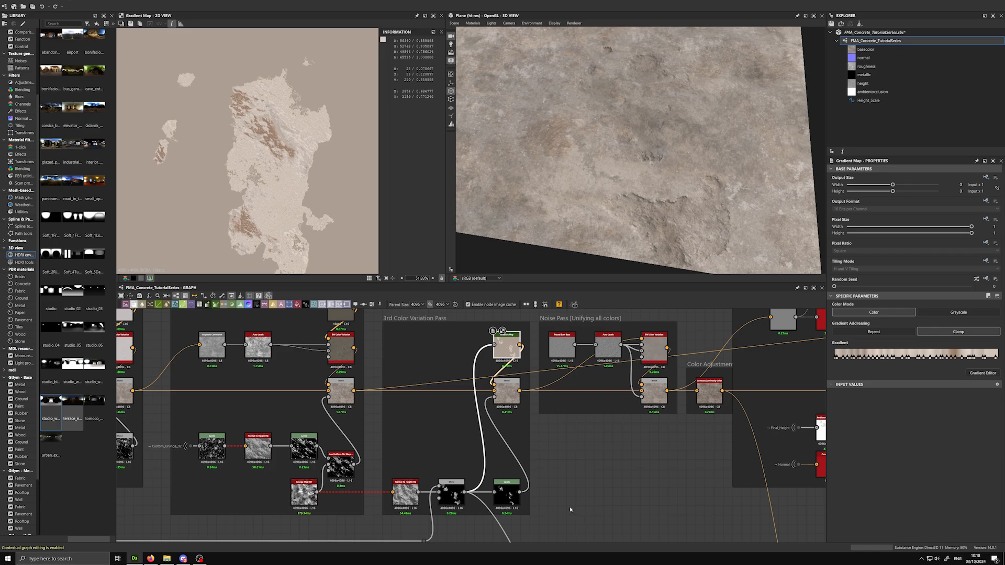
Review the 3rd Color Variation Pass's mask chain by previewing its Normal To Height HQ, Multiply Blend and Levels nodes in order
scroll(571, 510, up, 3)
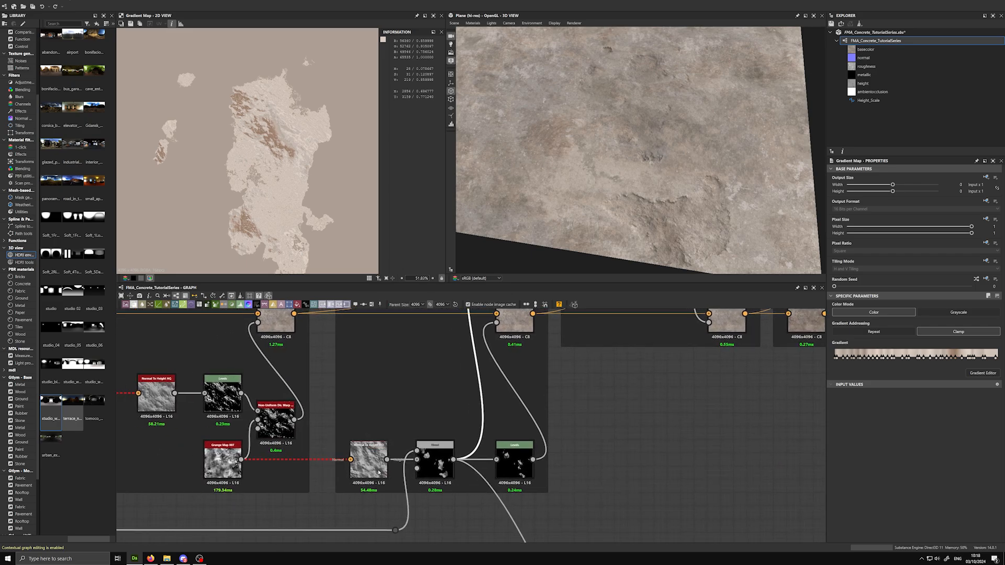
double_click(378, 472)
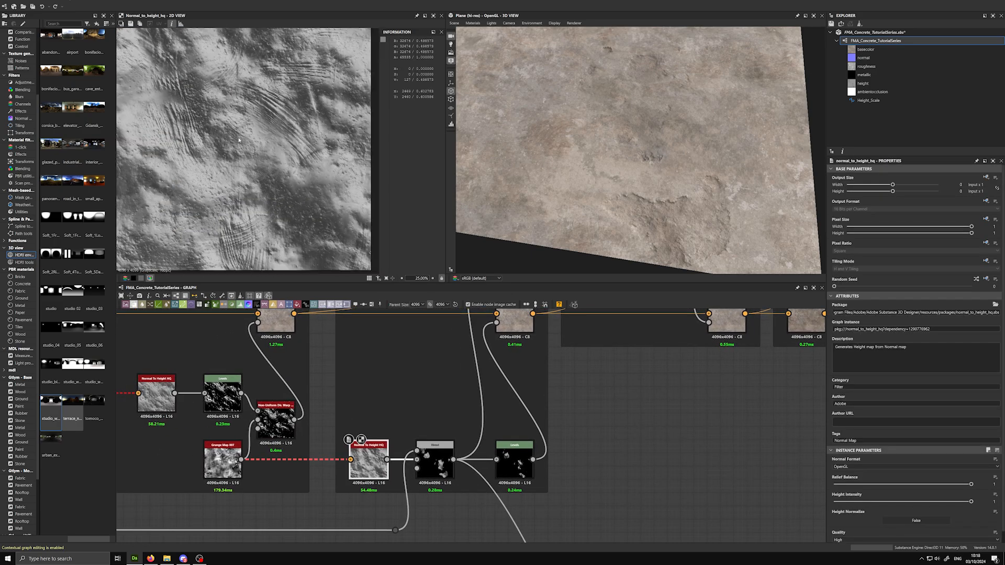
scroll(239, 139, down, 3)
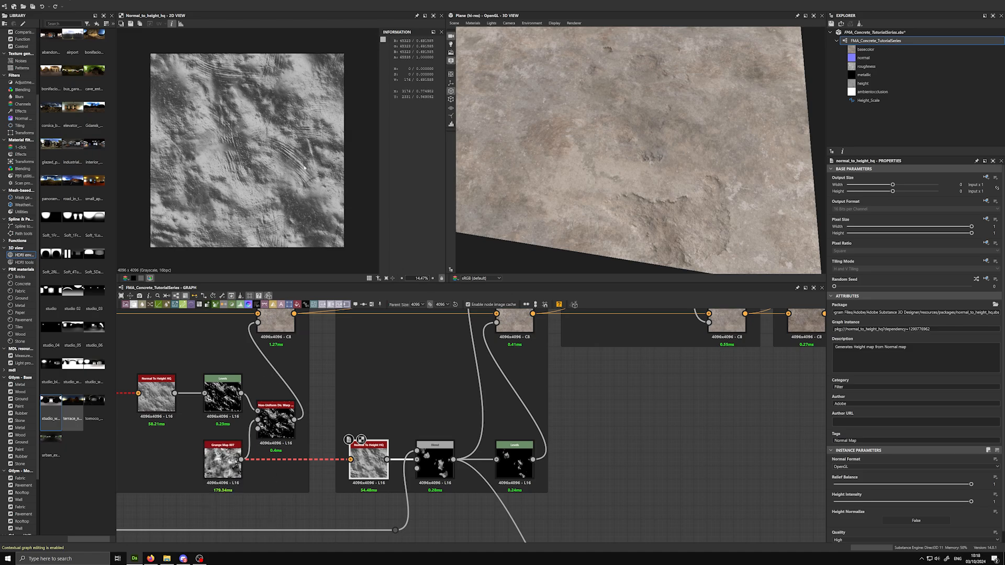
middle_drag(573, 459, 596, 445)
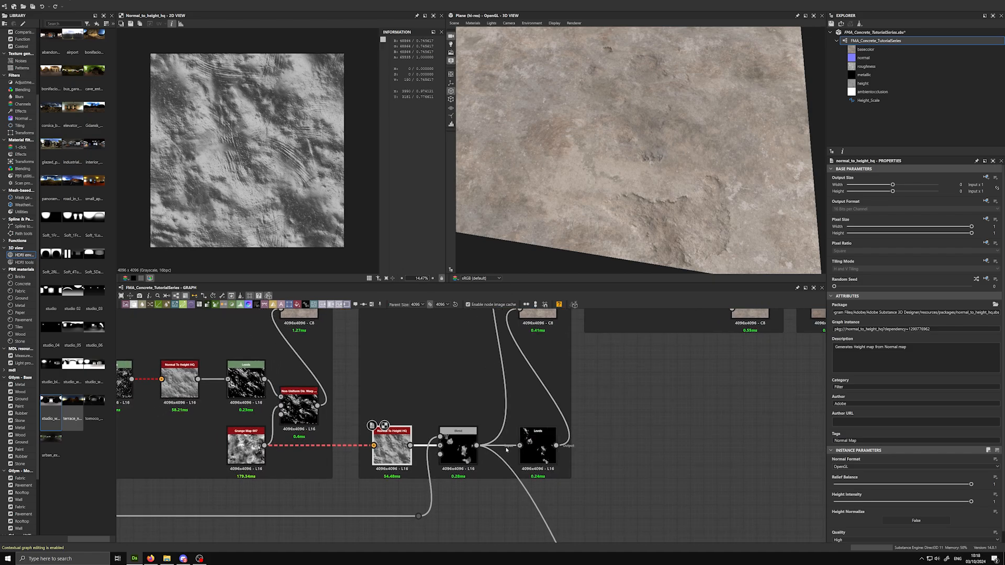
double_click(465, 449)
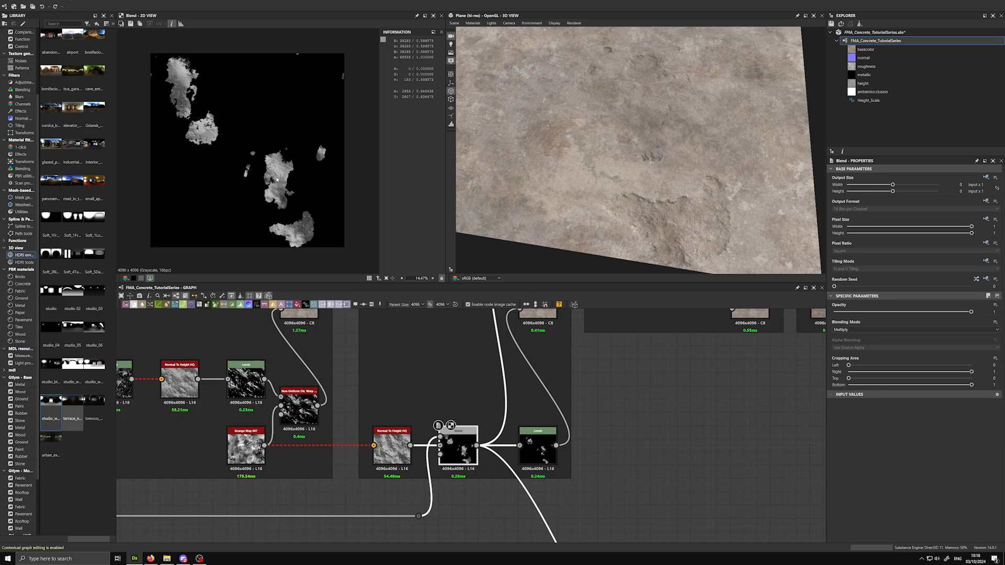
double_click(544, 431)
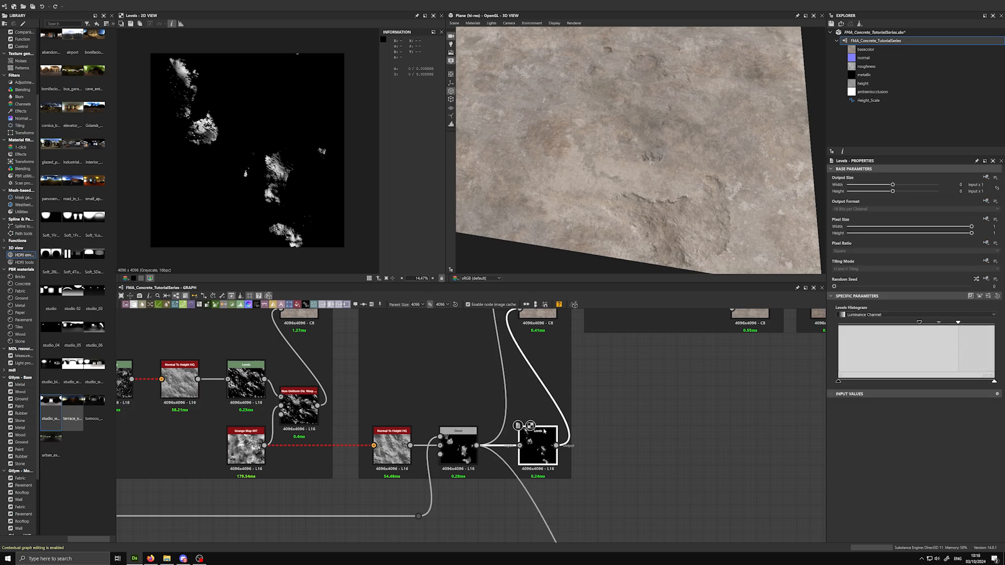
Compare the 3rd Color Variation Pass Blend's output with the Dark Value Pass Blend feeding it
scroll(653, 454, down, 1)
middle_drag(662, 458, 638, 513)
scroll(637, 511, up, 1)
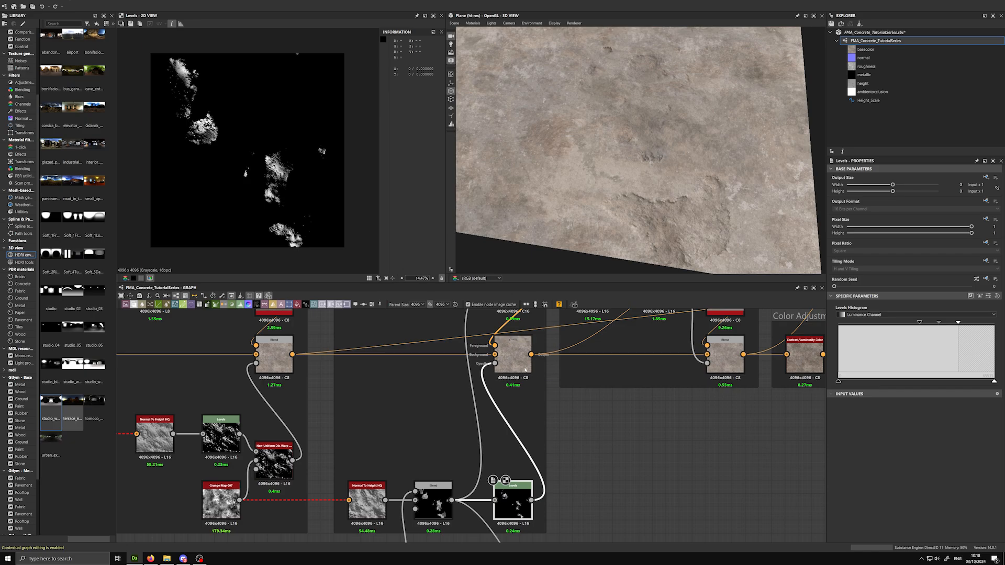
middle_drag(610, 458, 634, 498)
double_click(540, 400)
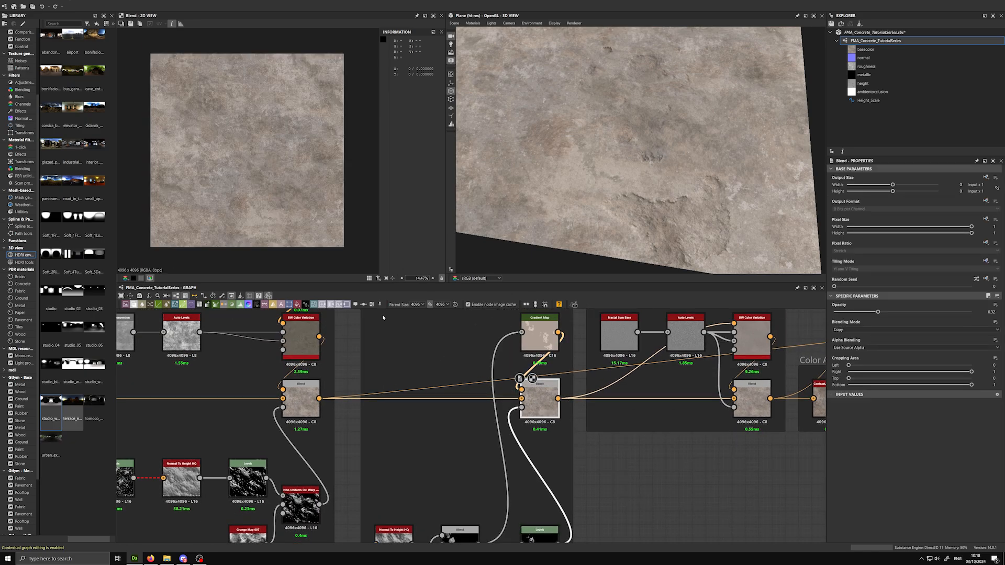
click(301, 400)
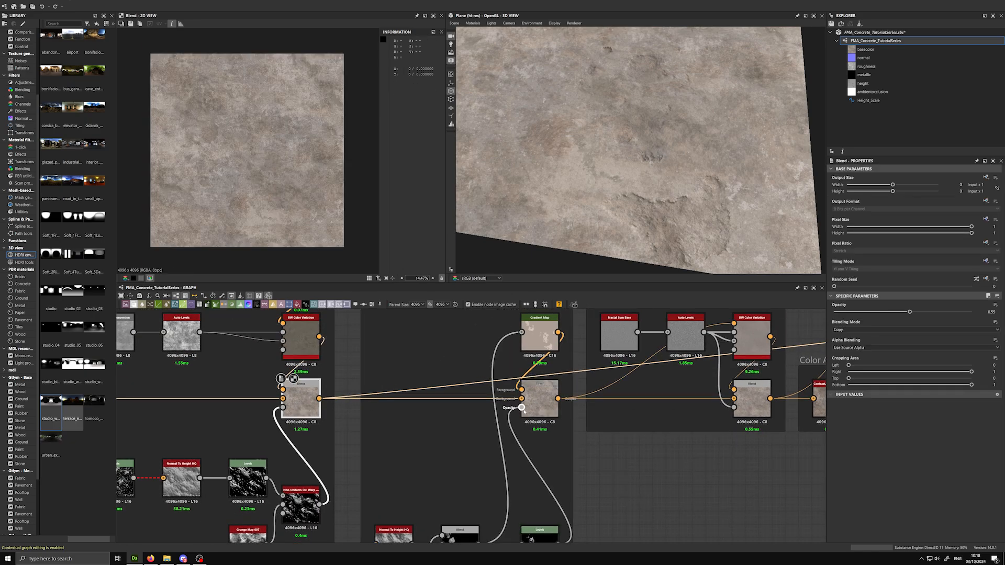
double_click(539, 402)
click(300, 401)
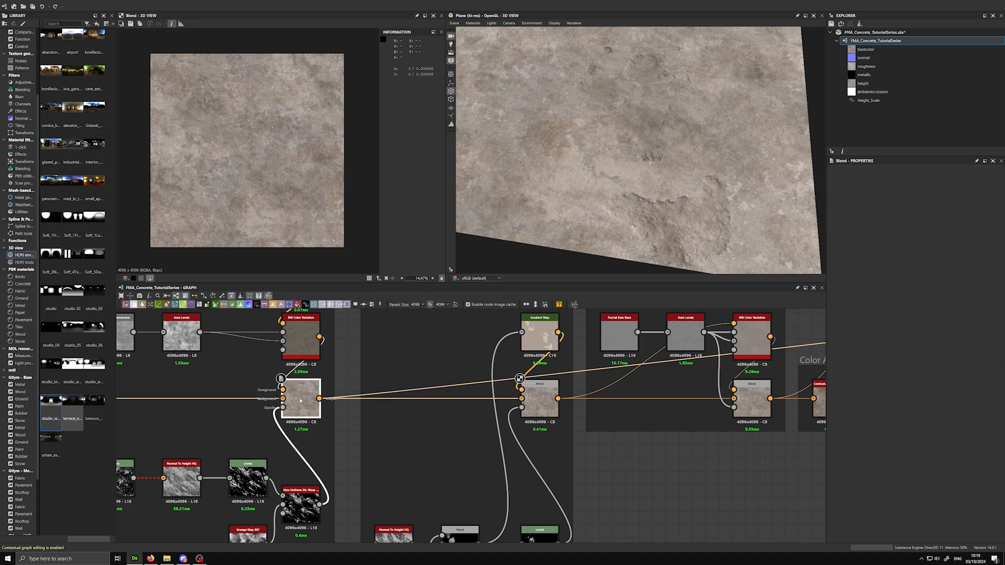
click(535, 402)
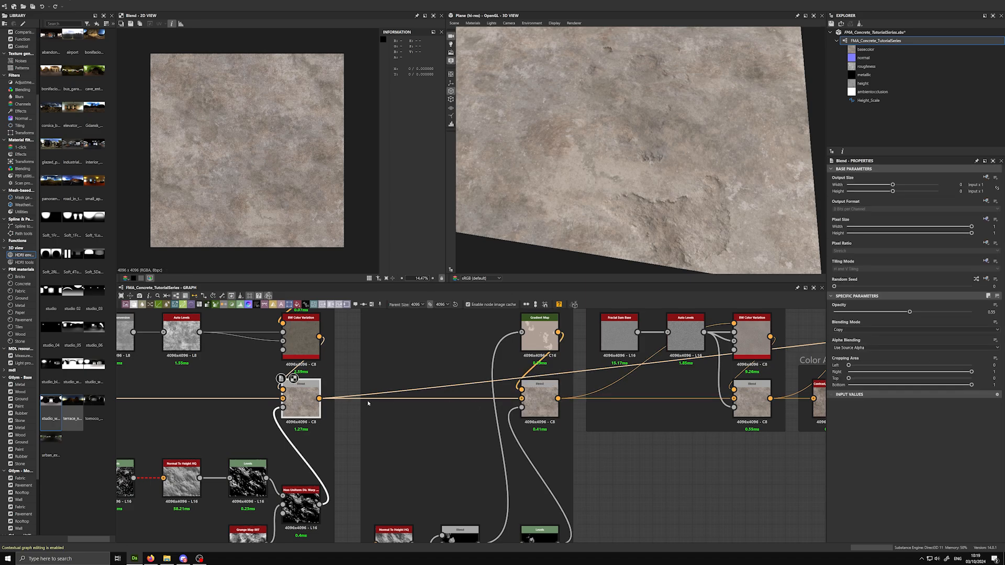
Alternate the 2D preview between the Dark Value Pass Blend and the 3rd Color Variation Pass Blend to check the colour change
click(301, 400)
click(552, 406)
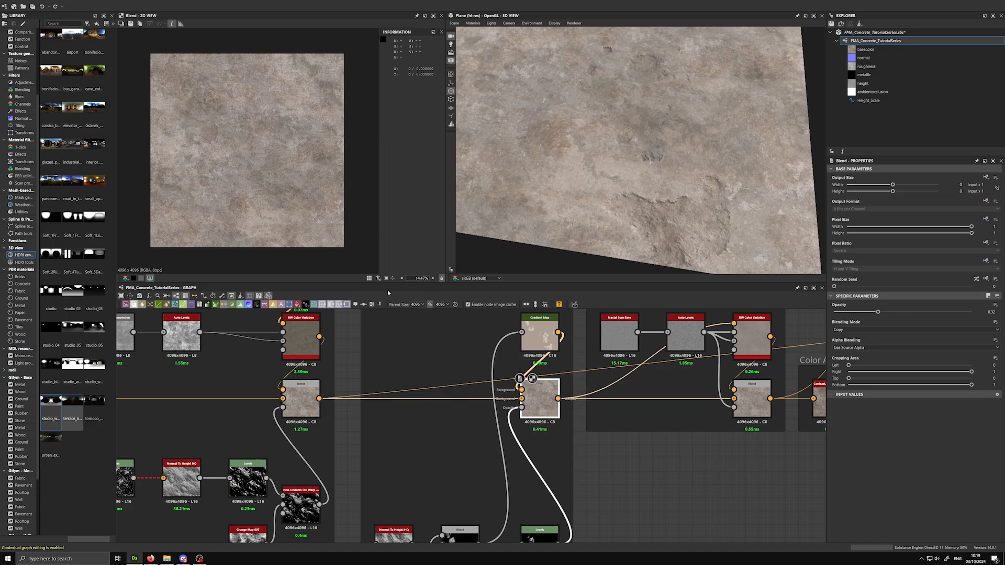
click(308, 413)
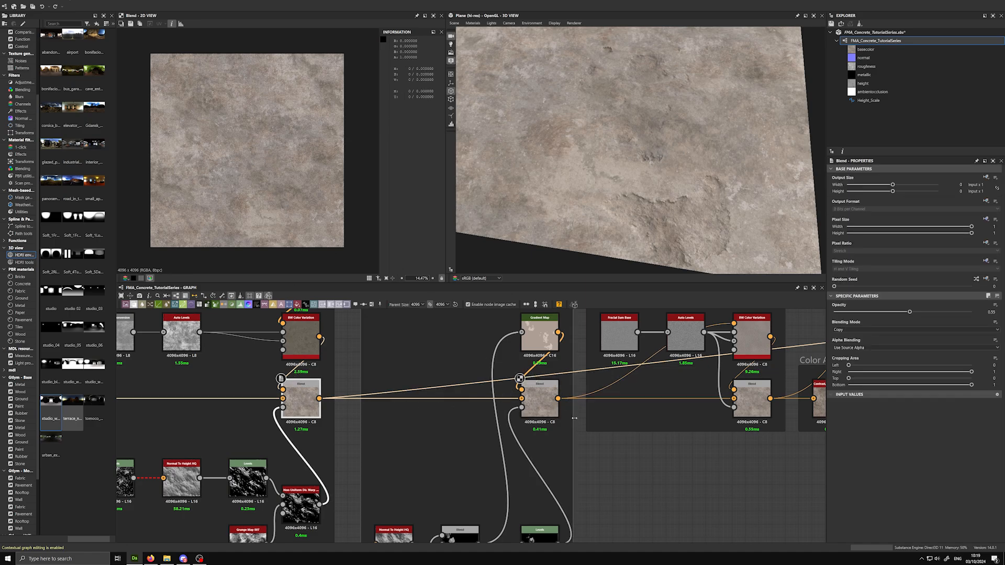
click(539, 403)
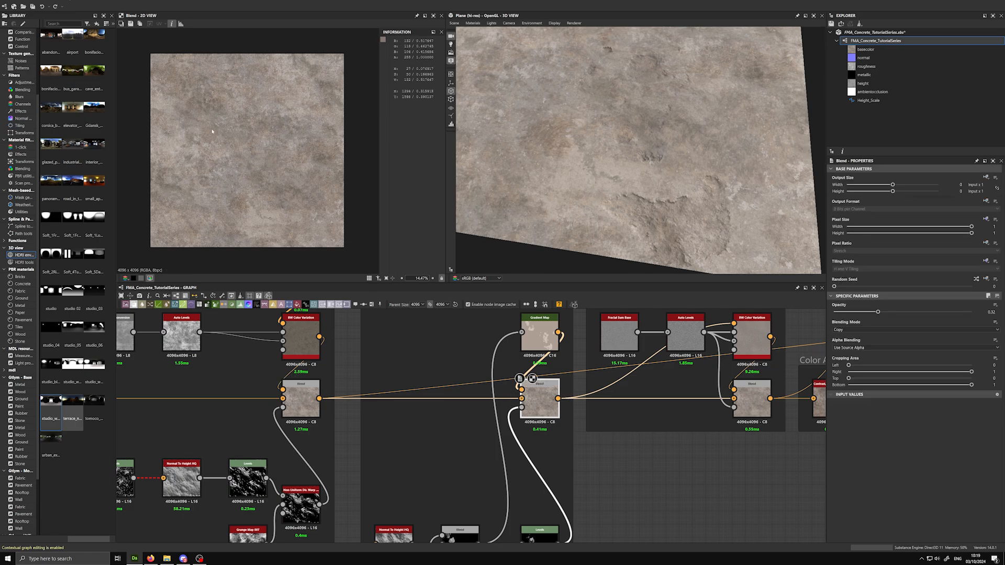
Move on to the Noise Pass [Unifying all colors] frame and examine its node layout beside the 3rd Color Variation Pass
scroll(595, 454, down, 3)
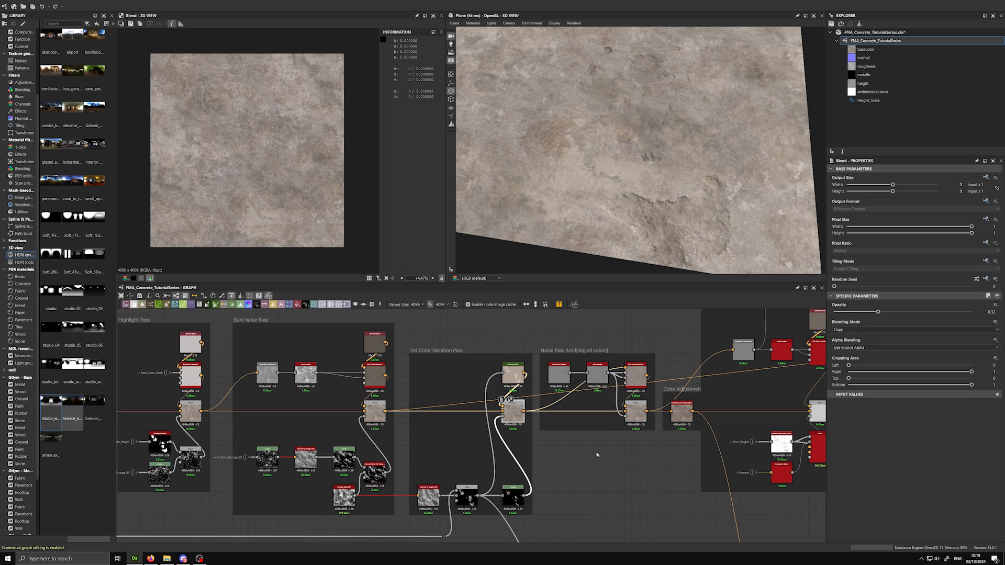
scroll(618, 454, down, 1)
middle_drag(617, 455, 478, 457)
drag(294, 354, 510, 451)
click(452, 484)
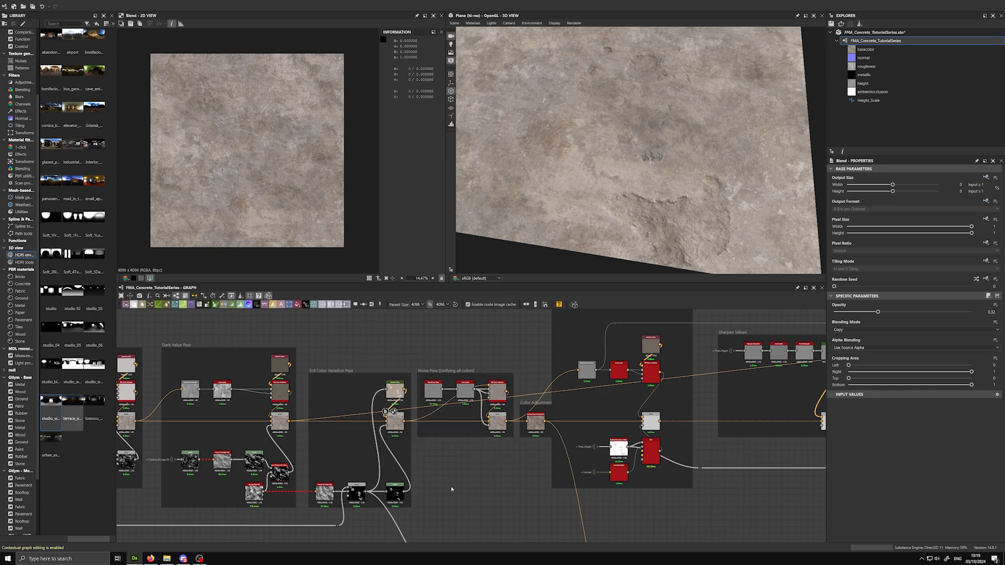
middle_drag(484, 491, 434, 516)
scroll(474, 490, up, 1)
scroll(430, 476, up, 3)
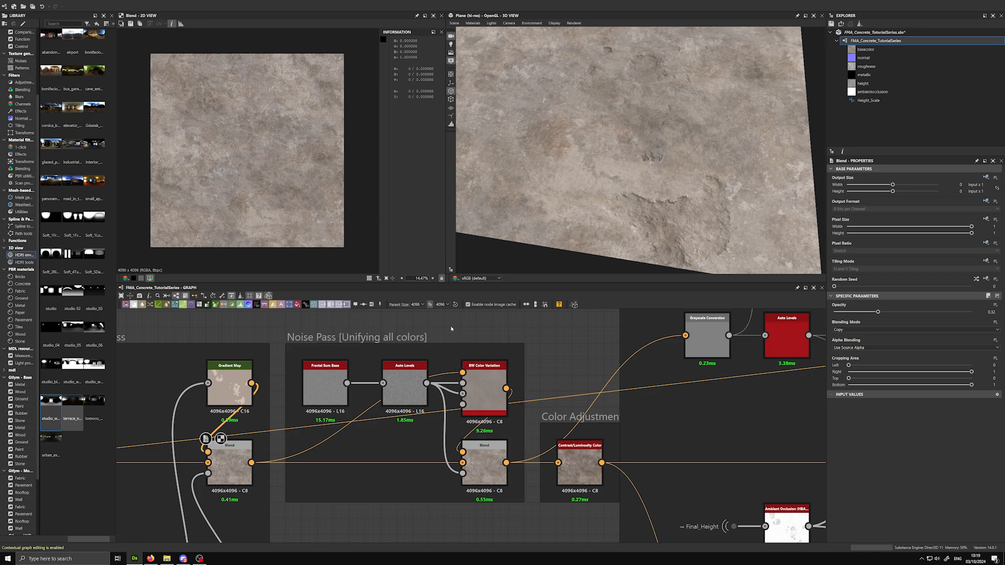
middle_drag(569, 342, 583, 343)
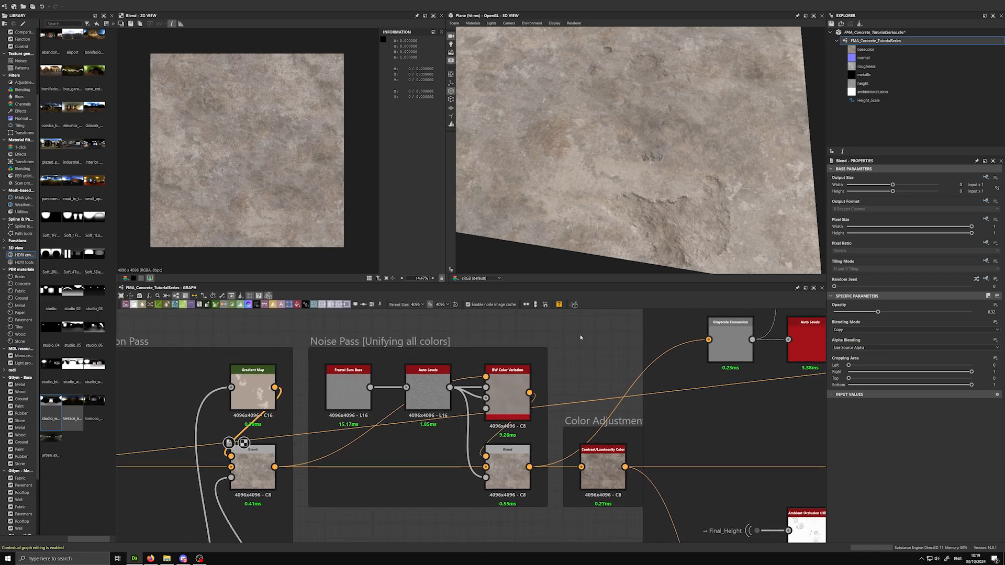
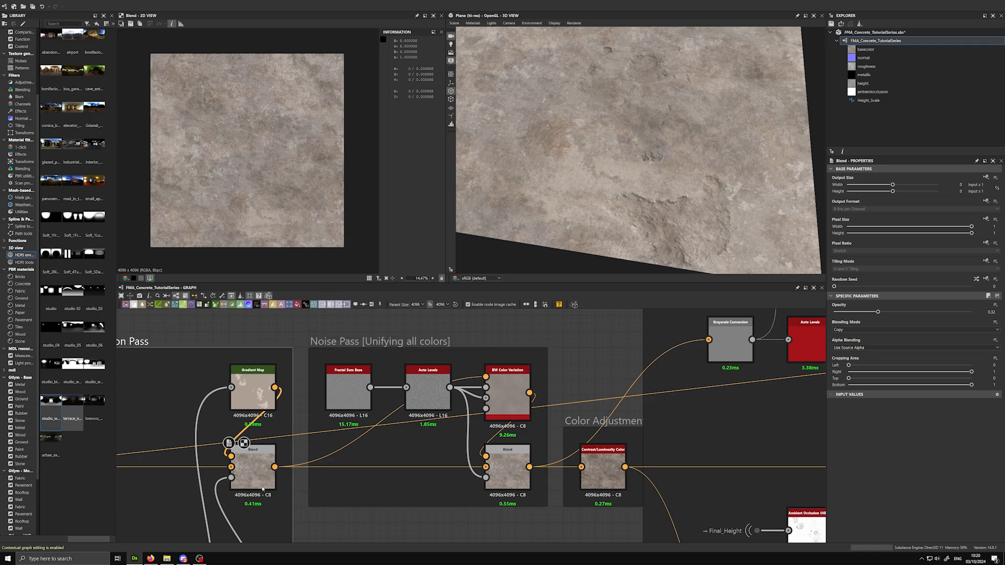
Preview the 3rd Color Variation Pass Blend that feeds the Noise Pass and examine its colours down to individual pixels
double_click(252, 473)
scroll(273, 170, up, 5)
scroll(273, 170, up, 10)
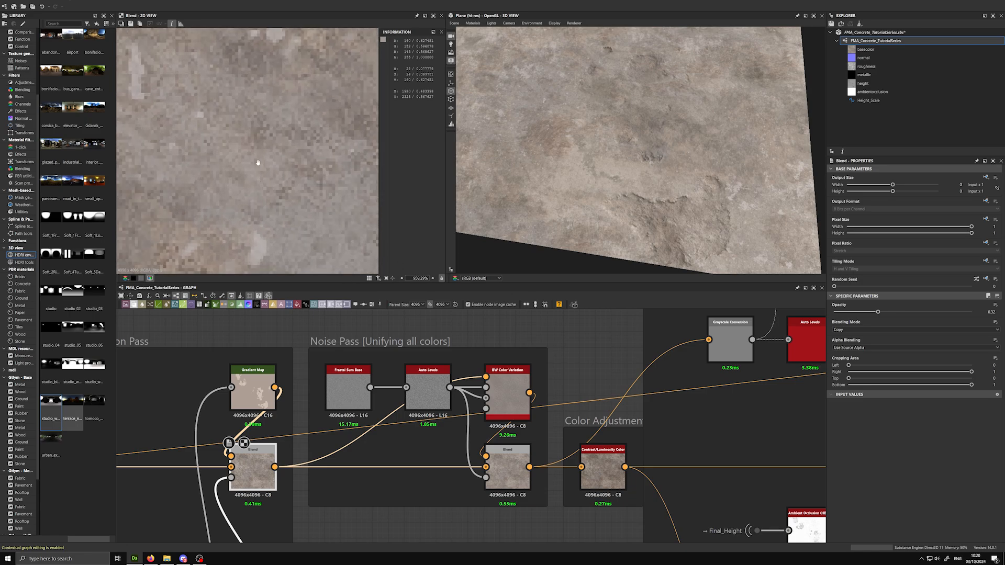
scroll(270, 173, up, 1)
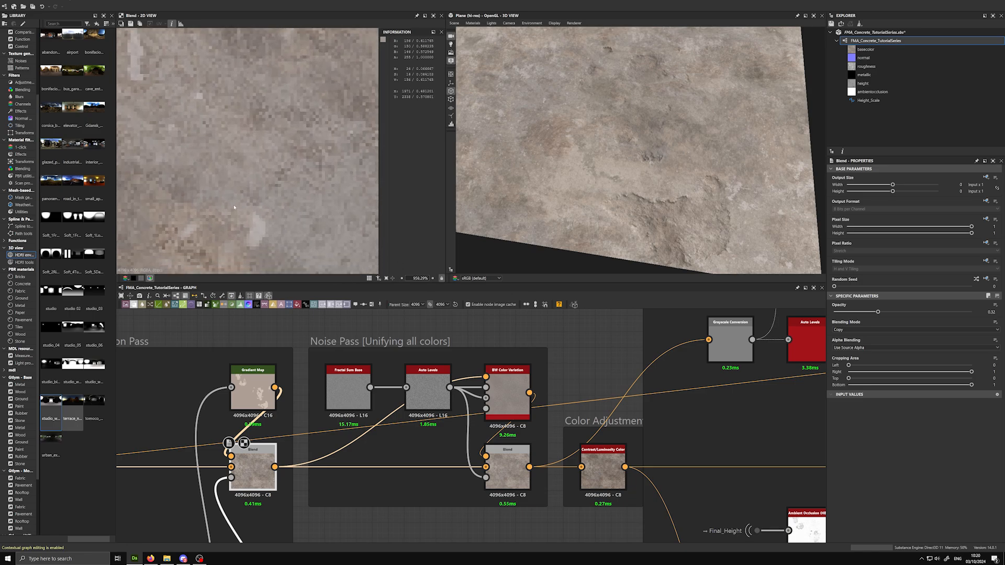
middle_drag(246, 223, 225, 200)
scroll(226, 204, down, 2)
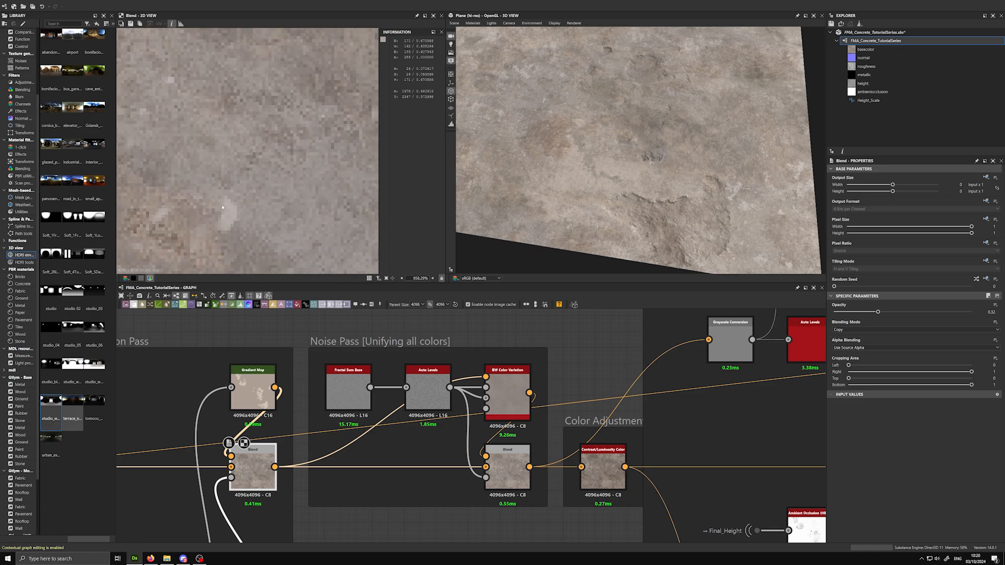
scroll(264, 206, down, 1)
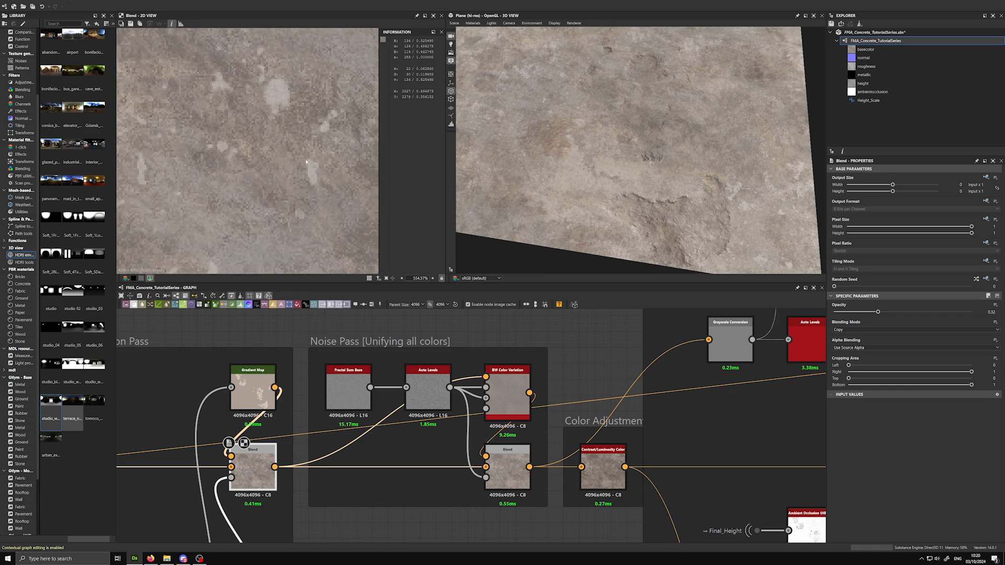
scroll(265, 184, up, 10)
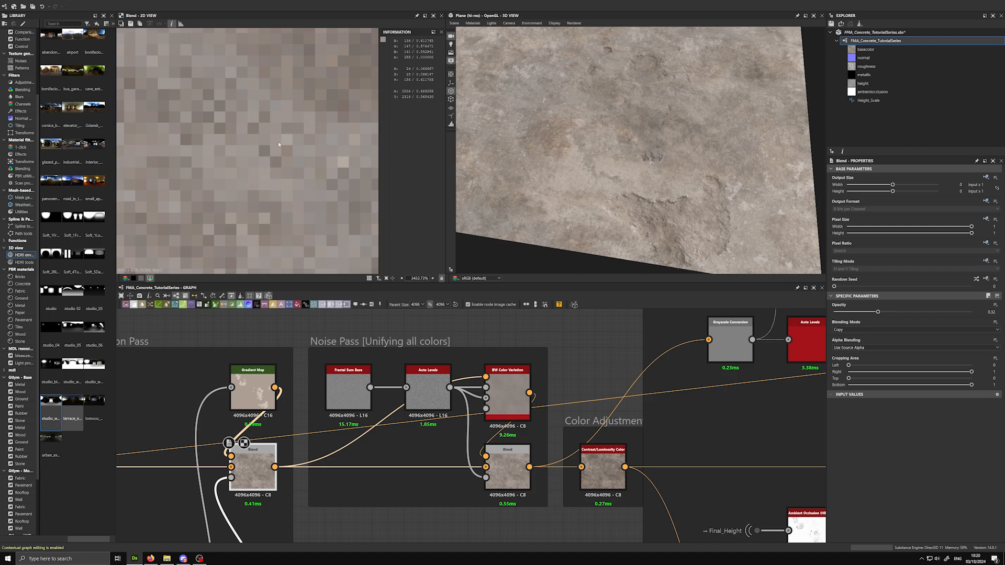
scroll(276, 148, down, 2)
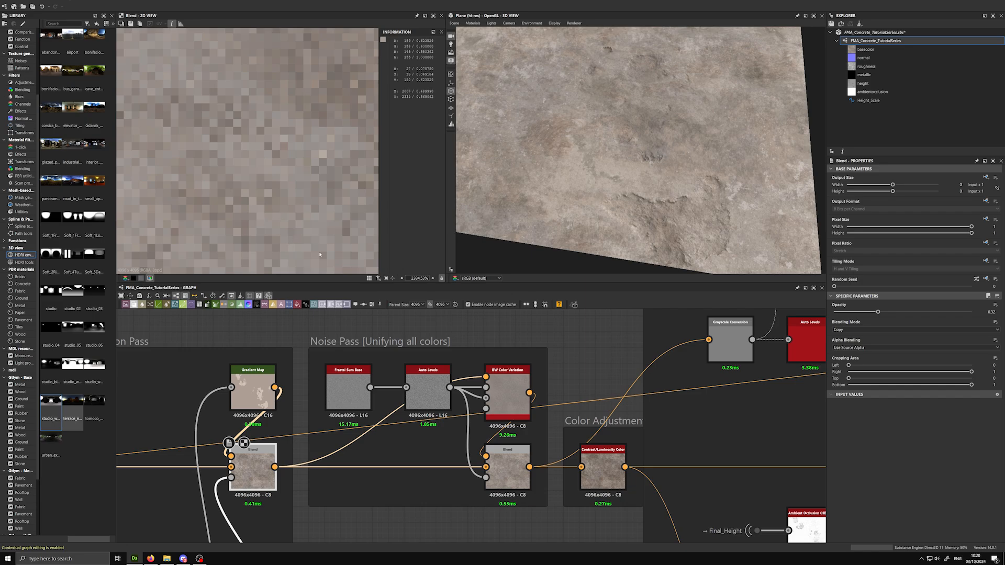
scroll(304, 241, down, 3)
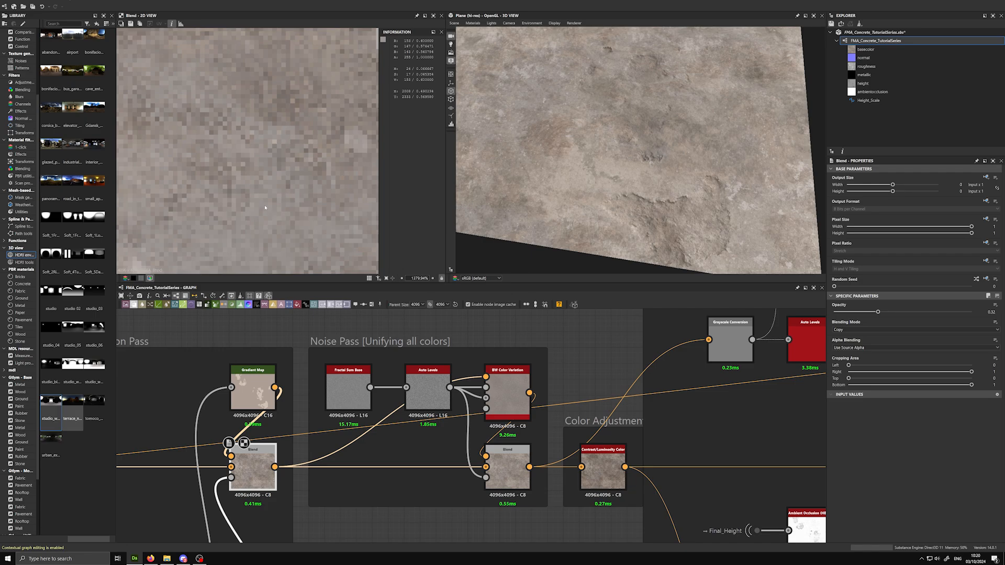
scroll(265, 207, down, 5)
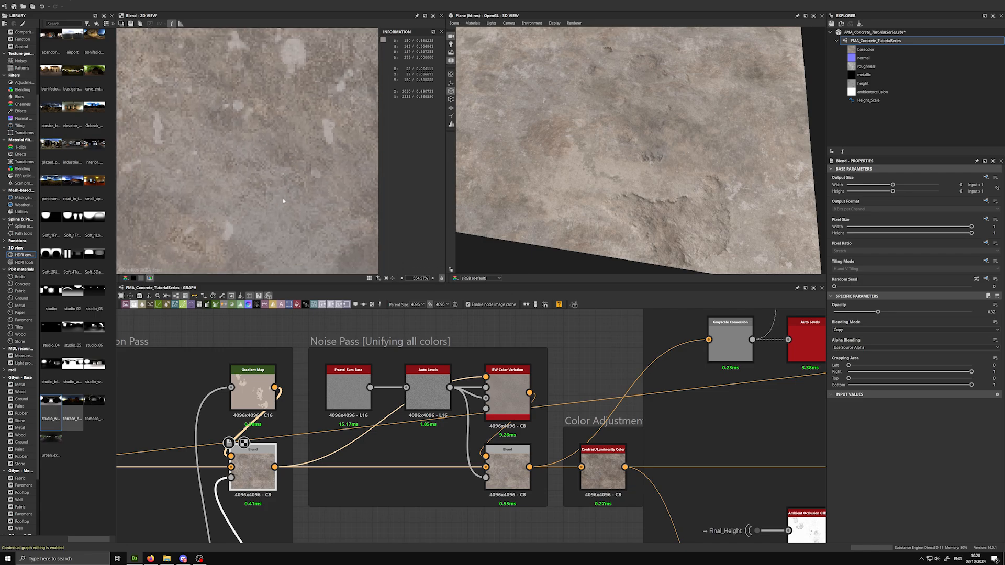
Preview the Noise Pass's Fractal Sum Base and Auto Levels nodes in order and examine the noise grain up close
middle_drag(296, 342, 299, 328)
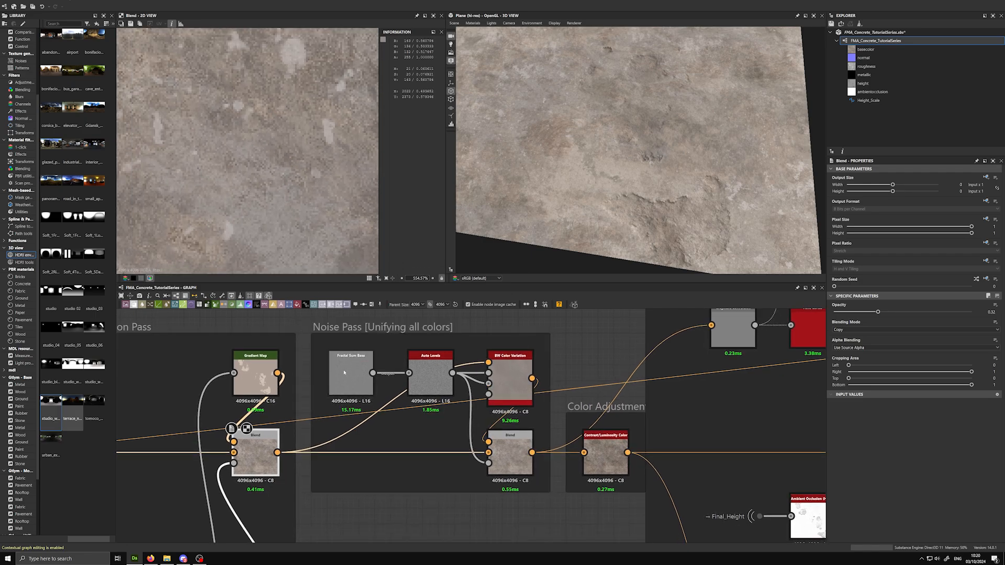
double_click(345, 372)
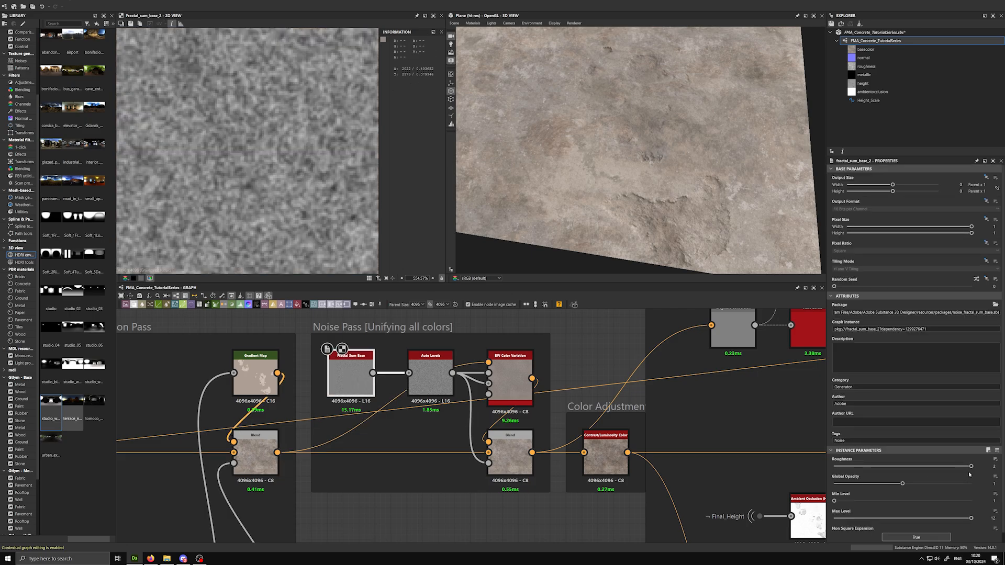
scroll(353, 202, down, 5)
scroll(353, 201, down, 10)
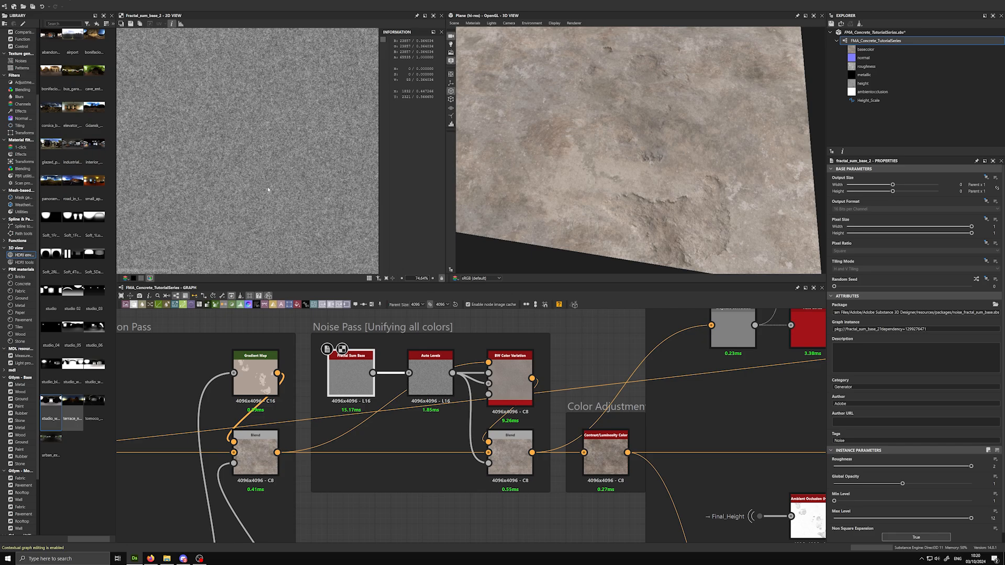
scroll(258, 188, up, 18)
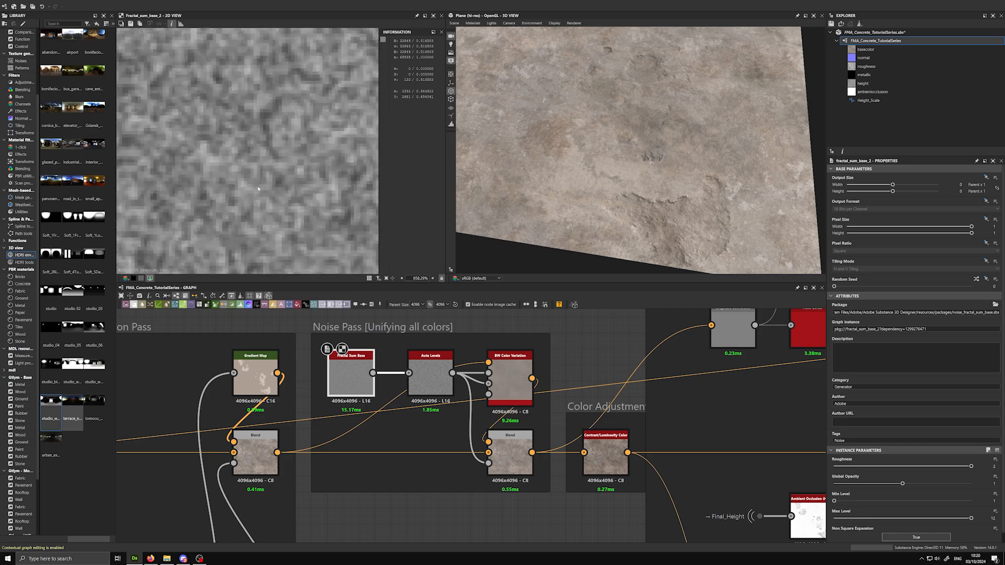
click(431, 376)
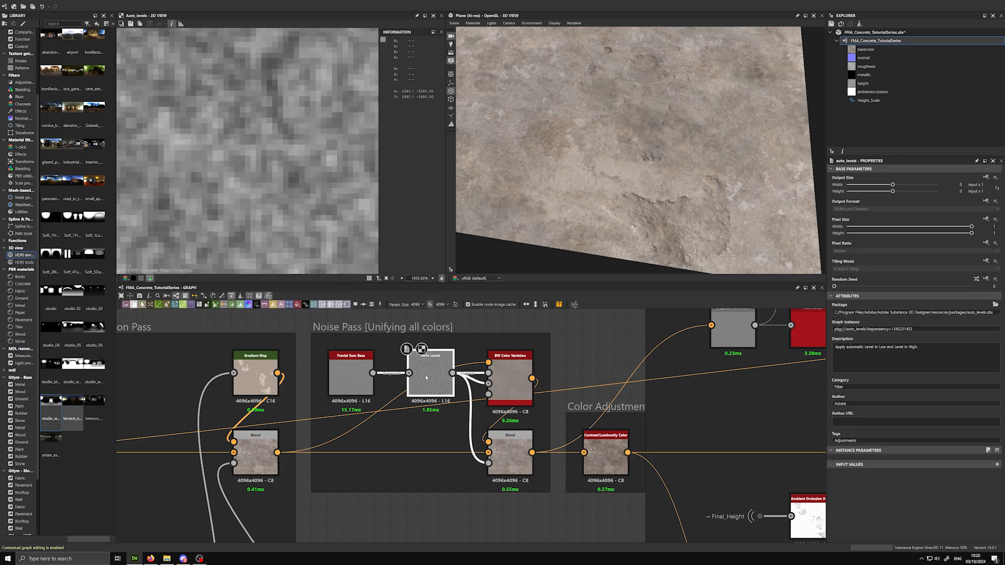
scroll(273, 183, down, 2)
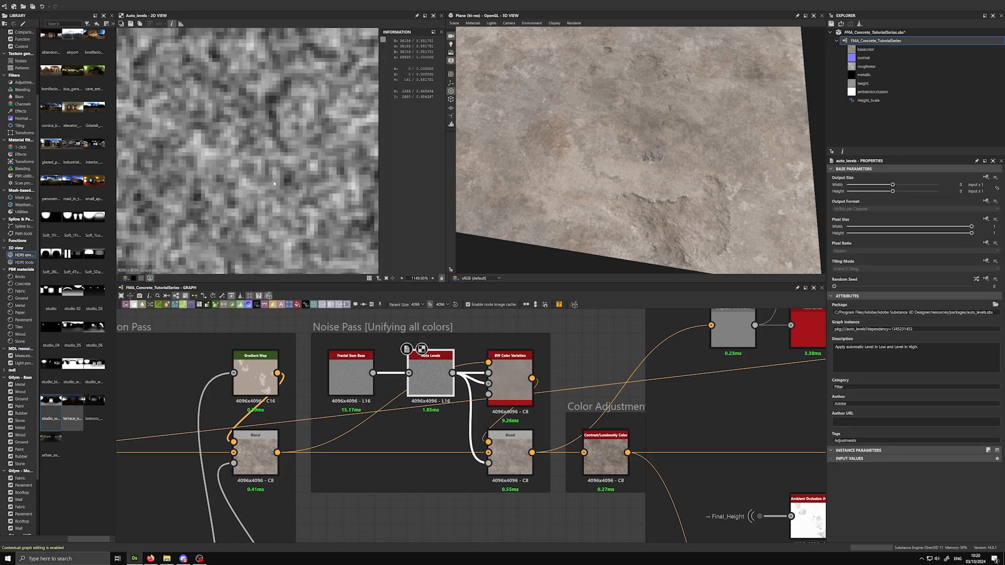
Preview the Noise Pass's BW Color Variation, compare it with its source Blend, and examine the colour noise at several scales
click(504, 377)
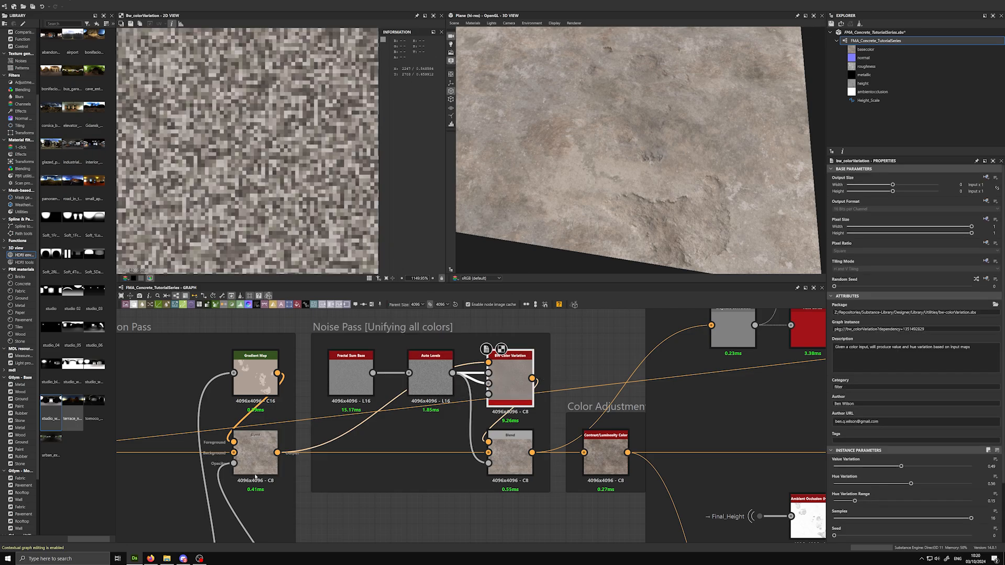
click(255, 471)
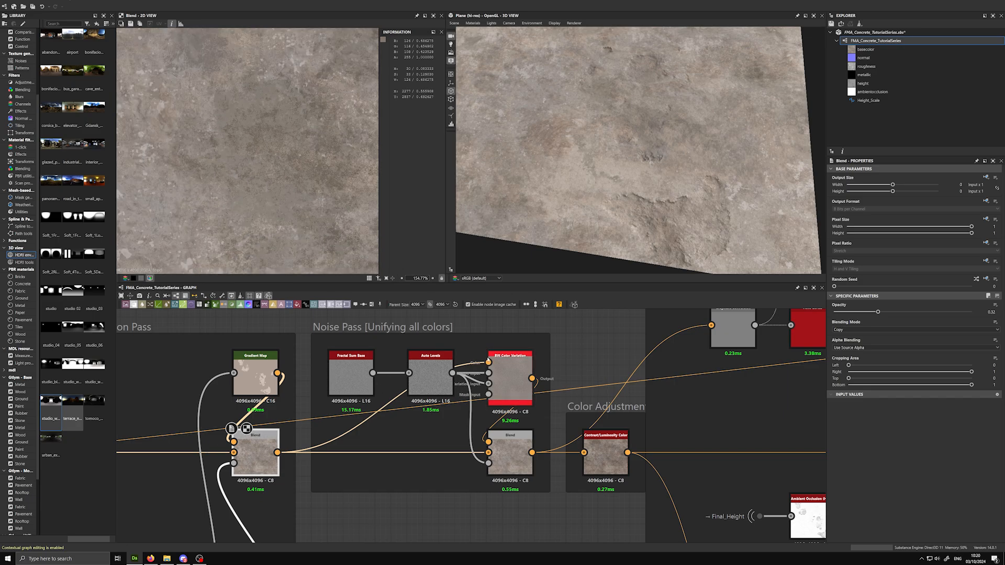
click(507, 376)
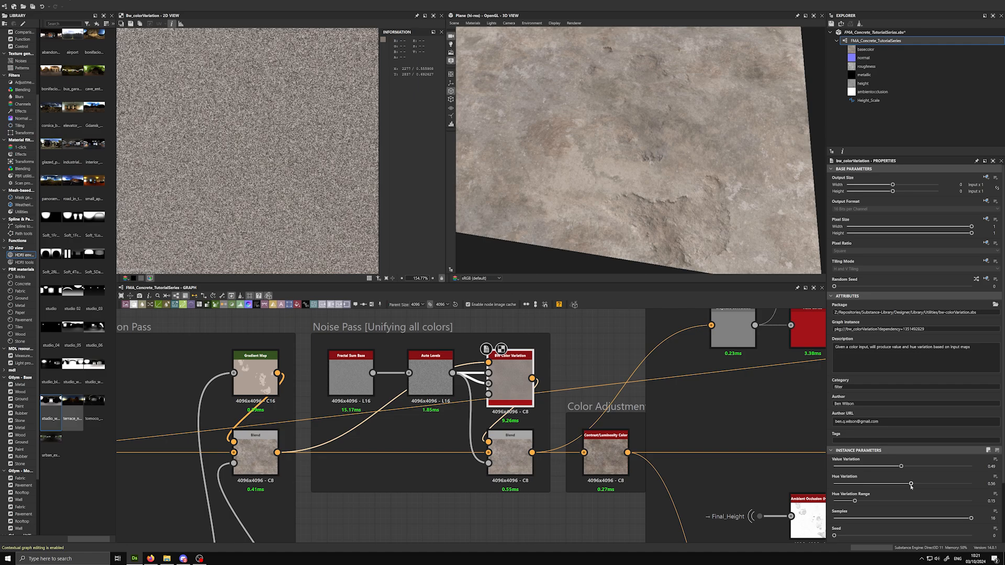
scroll(246, 160, up, 7)
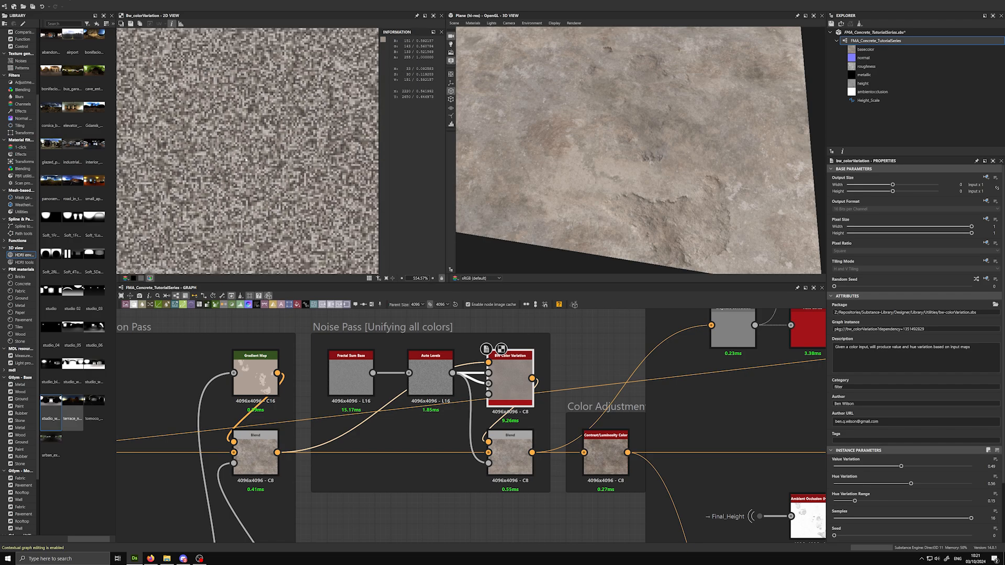
scroll(246, 159, down, 15)
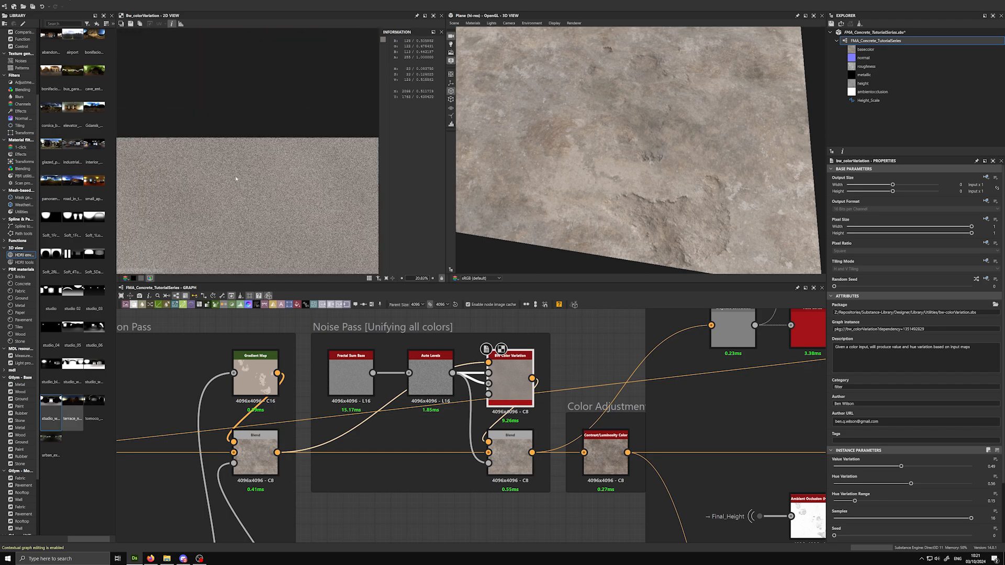
scroll(235, 179, up, 19)
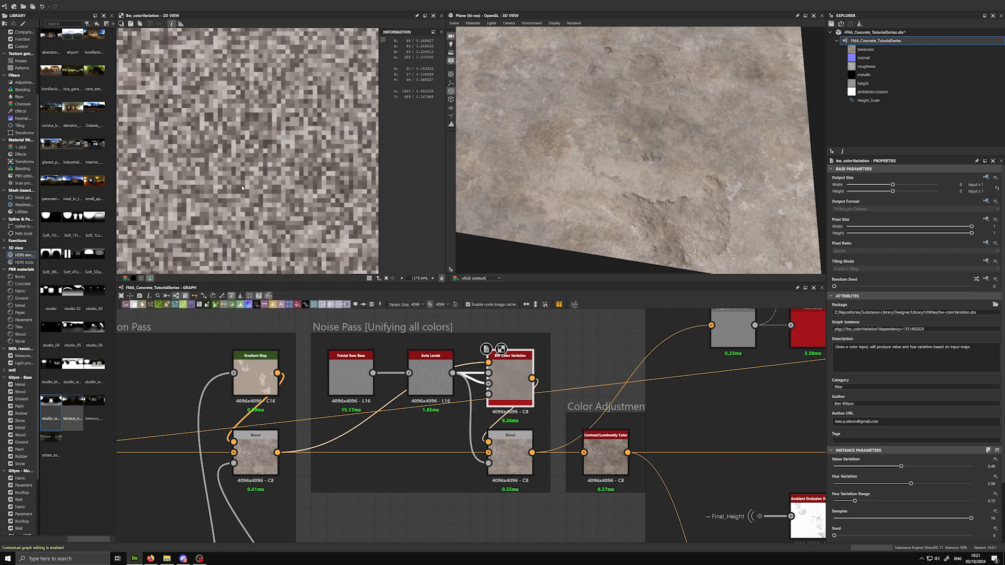
scroll(242, 188, down, 1)
scroll(242, 188, up, 1)
Preview the Noise Pass Blend and the Auto Levels noise that masks its opacity
double_click(518, 447)
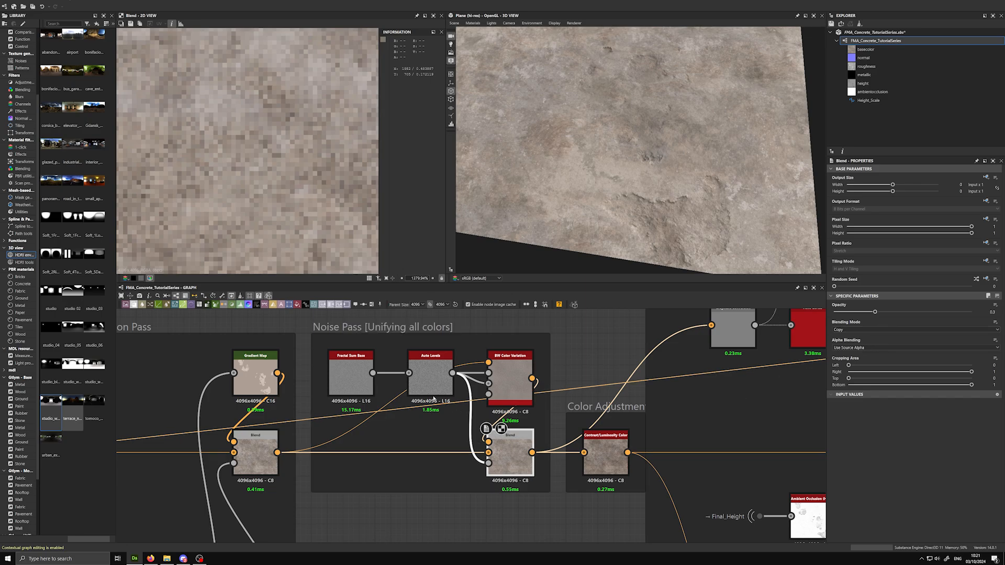
double_click(434, 382)
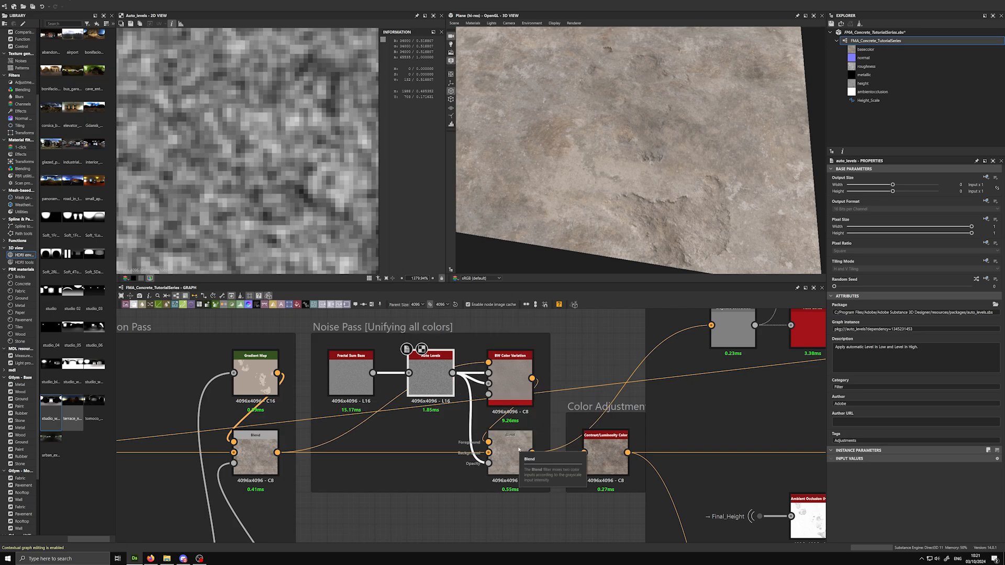
scroll(281, 226, down, 4)
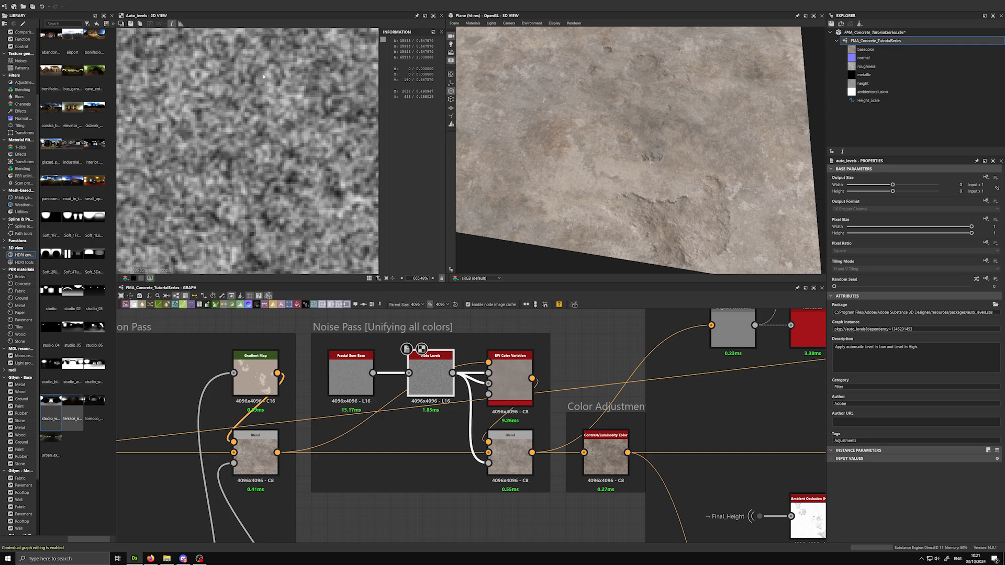
Compare the Noise Pass Blend's output with the 3rd Color Variation Pass Blend feeding it, at pixel level and wider
double_click(521, 459)
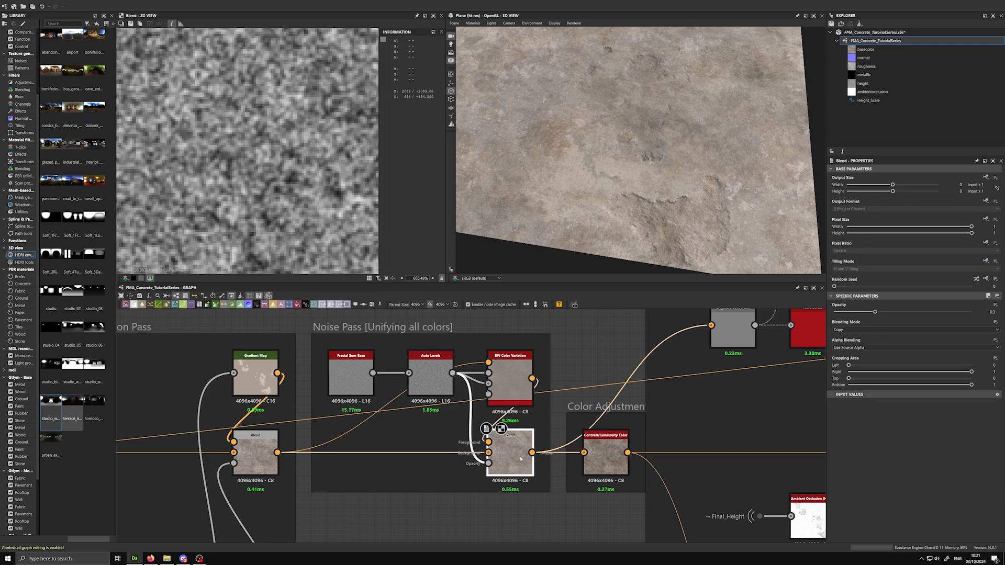
double_click(257, 460)
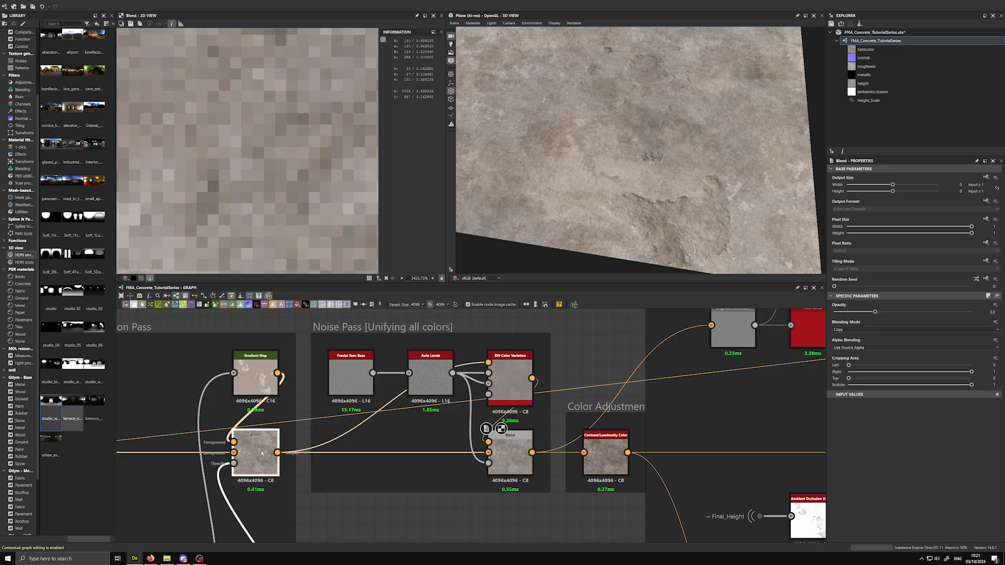
scroll(262, 207, down, 6)
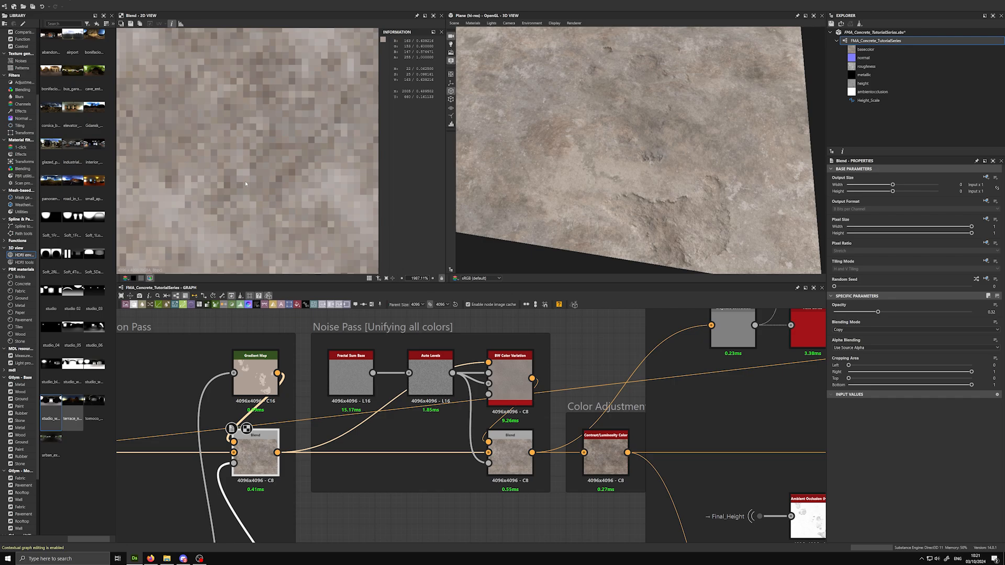
double_click(510, 459)
double_click(265, 466)
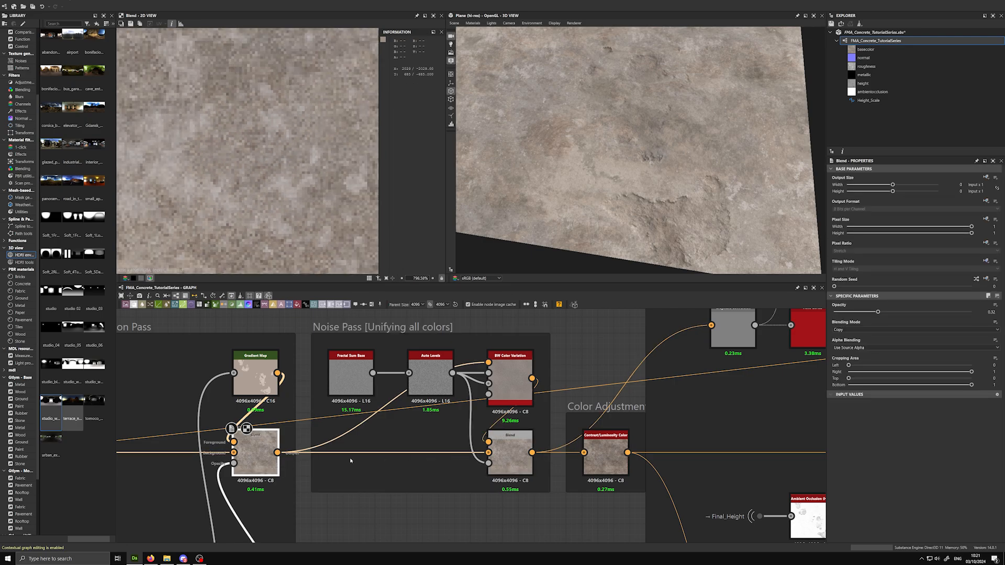
Examine the 3rd Color Variation Pass Blend up close, then preview the Noise Pass Blend over the same area at several scales
scroll(289, 162, down, 4)
scroll(288, 162, up, 3)
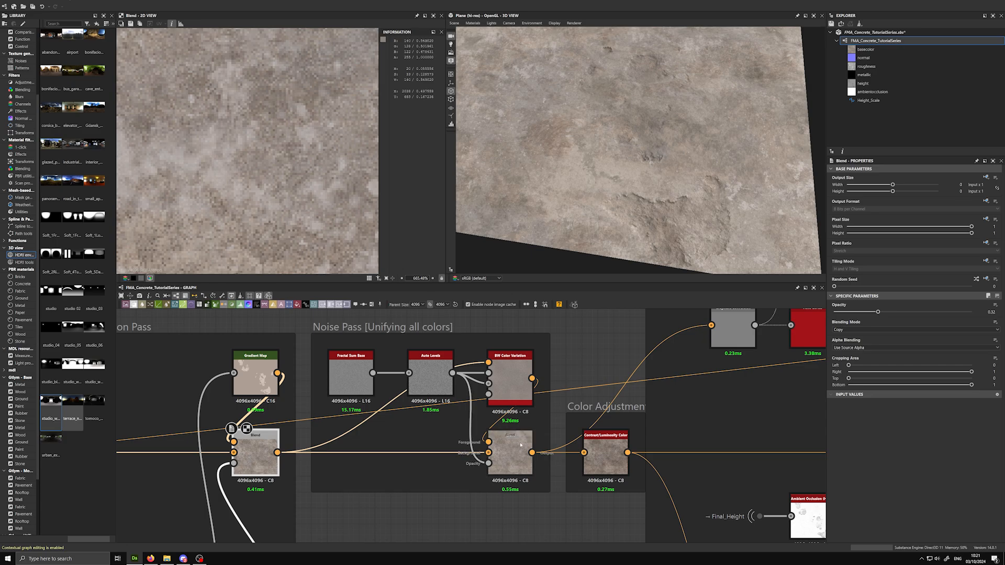
double_click(509, 459)
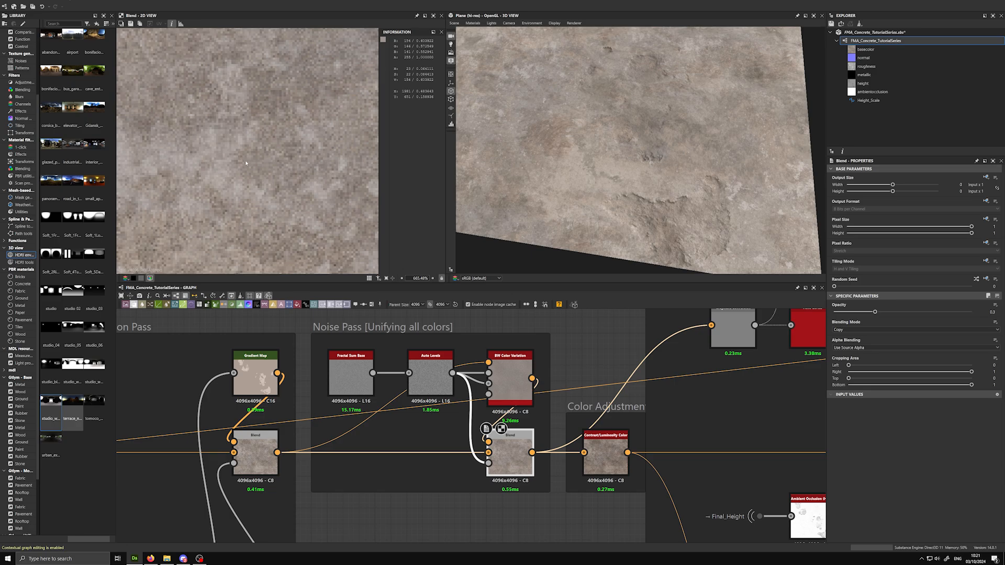
scroll(221, 175, down, 5)
scroll(283, 171, up, 5)
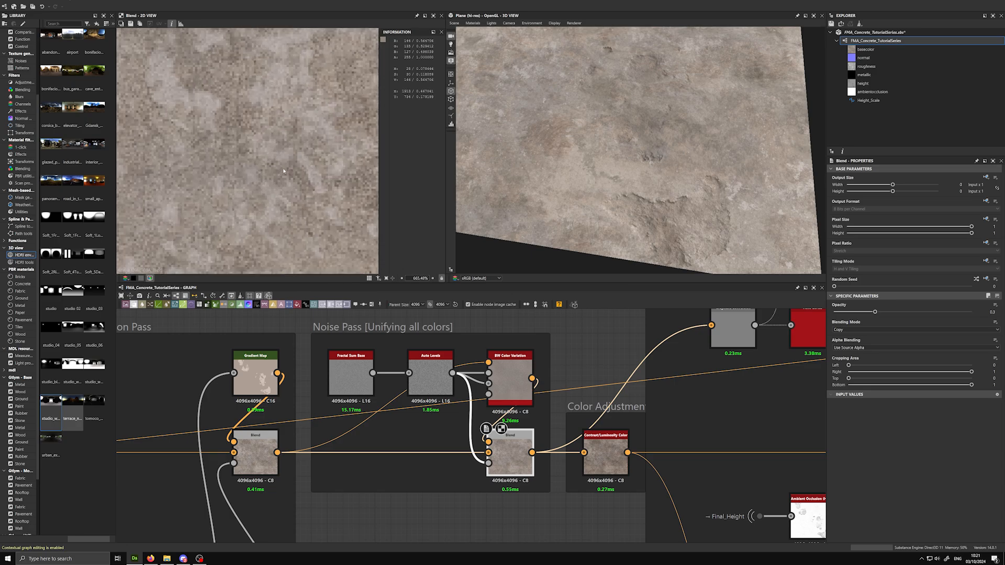
Preview the 3rd Color Variation Pass Blend again and magnify a dark patch to examine its flat and pixelated areas
click(263, 448)
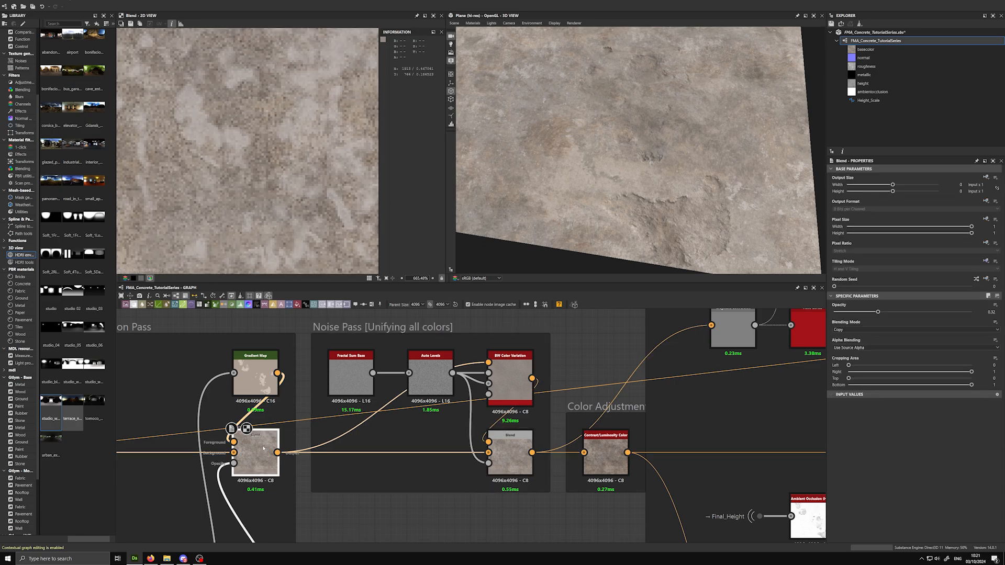
double_click(264, 449)
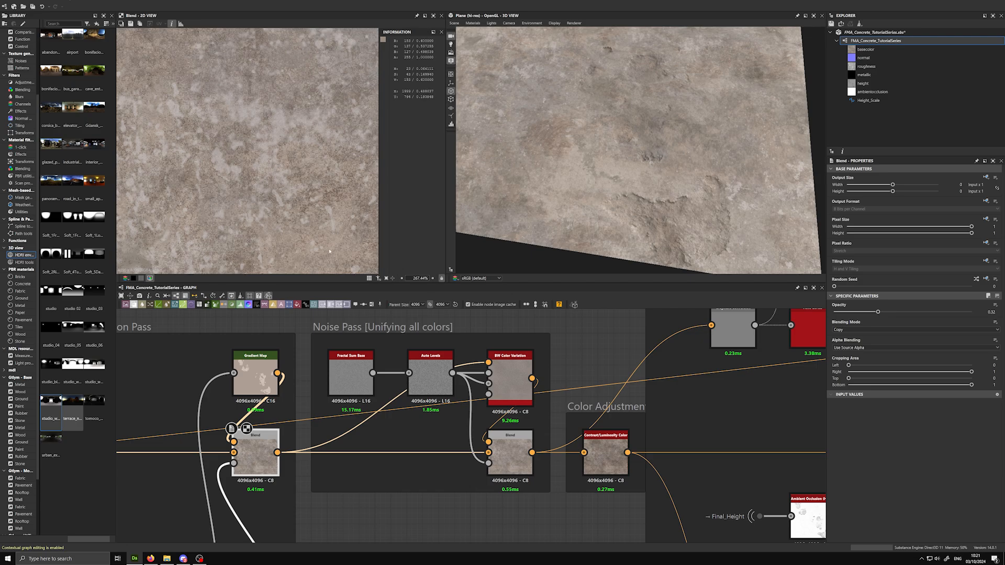
scroll(293, 196, down, 3)
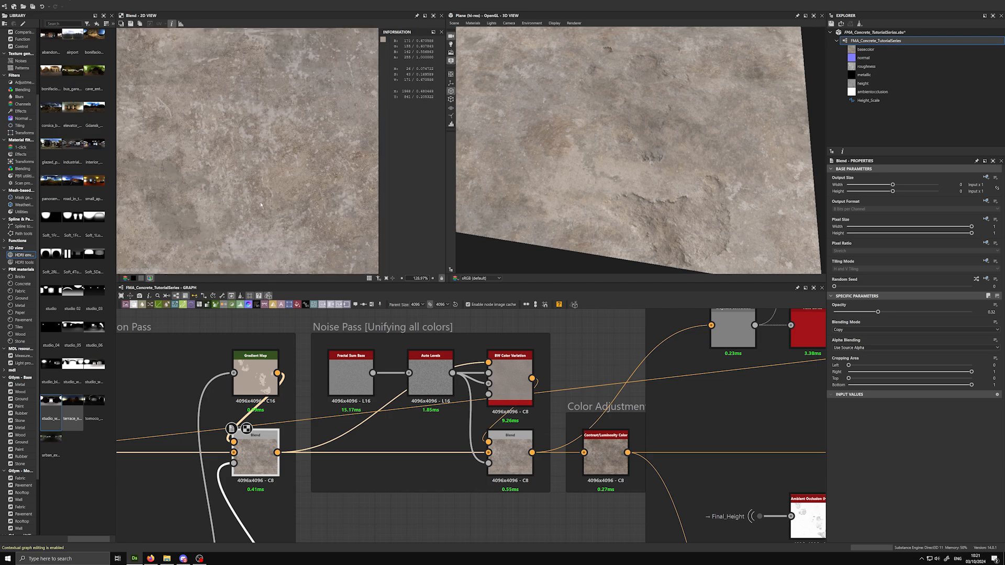
scroll(264, 209, up, 8)
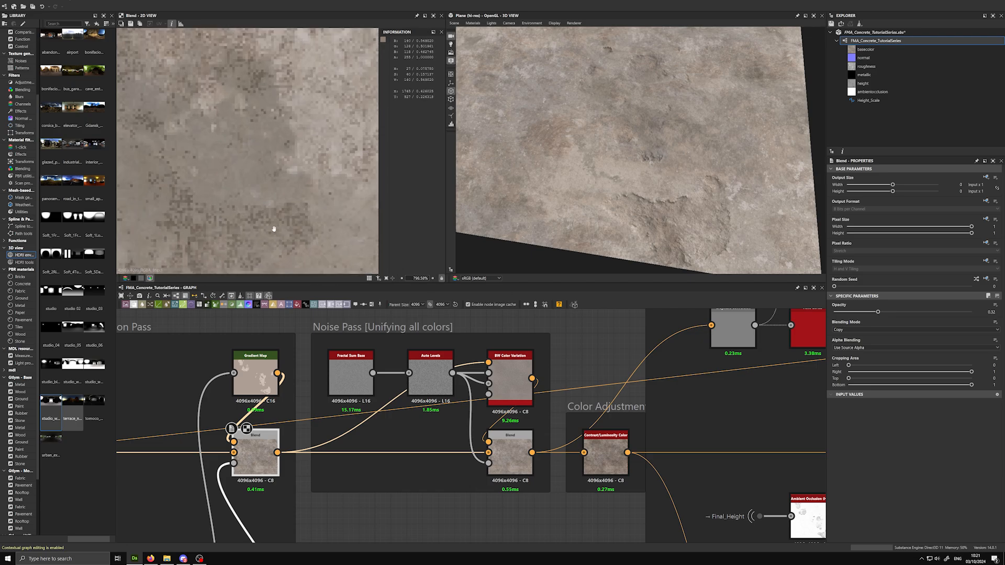
middle_drag(273, 230, 298, 232)
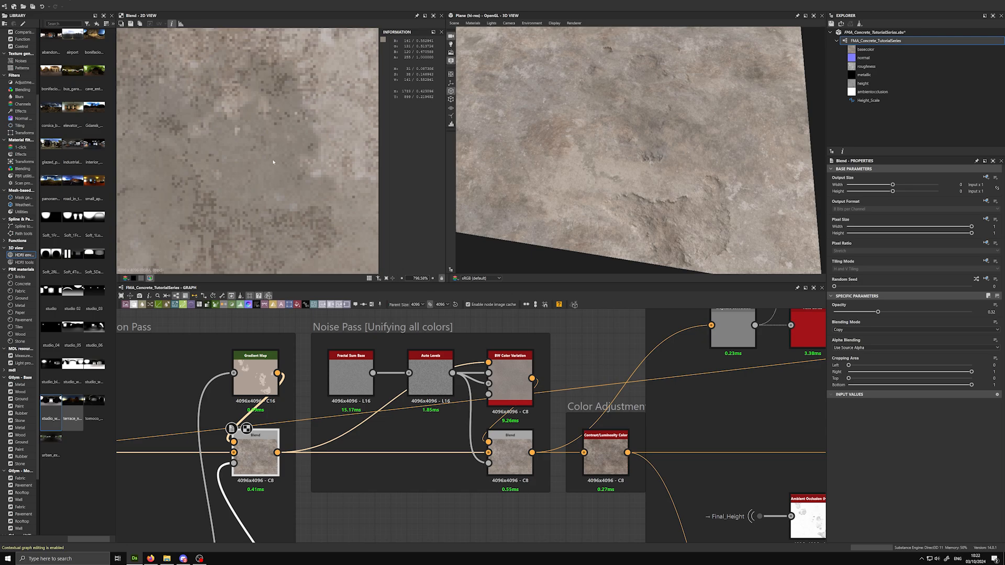
Preview the Noise Pass Blend over the same dark patch and examine how its noise covers the colours at several scales
click(510, 455)
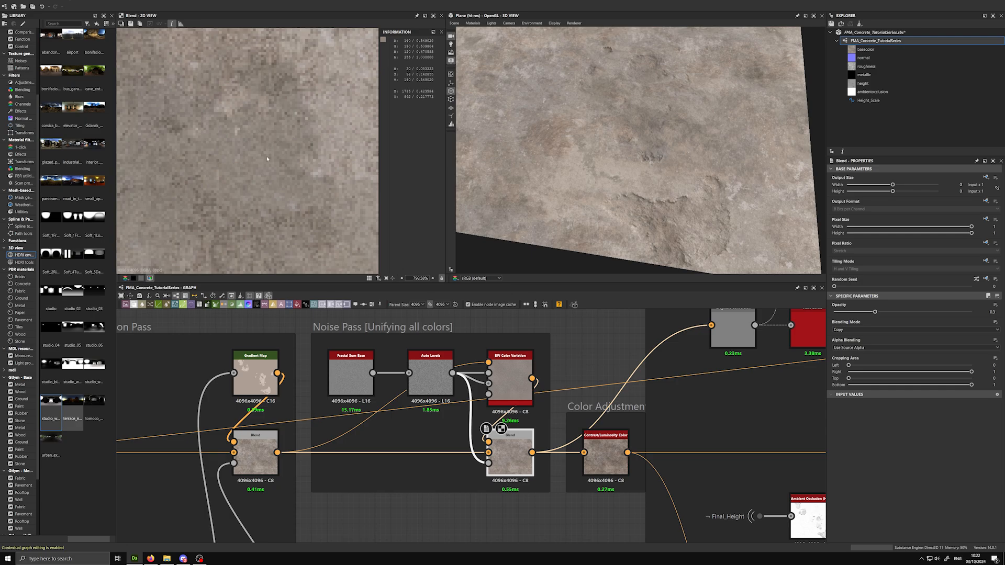
scroll(267, 159, down, 5)
scroll(269, 164, up, 3)
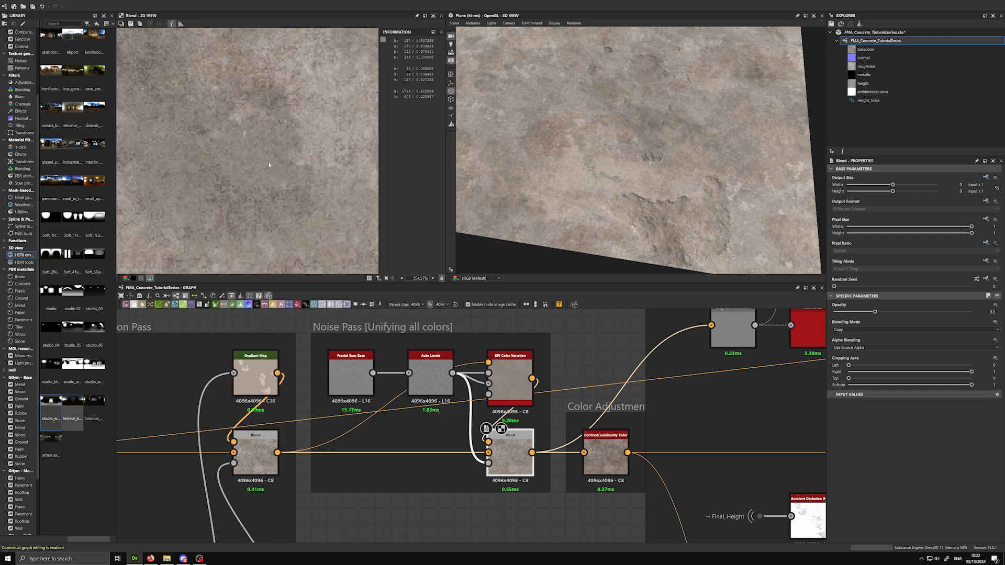
scroll(629, 239, down, 3)
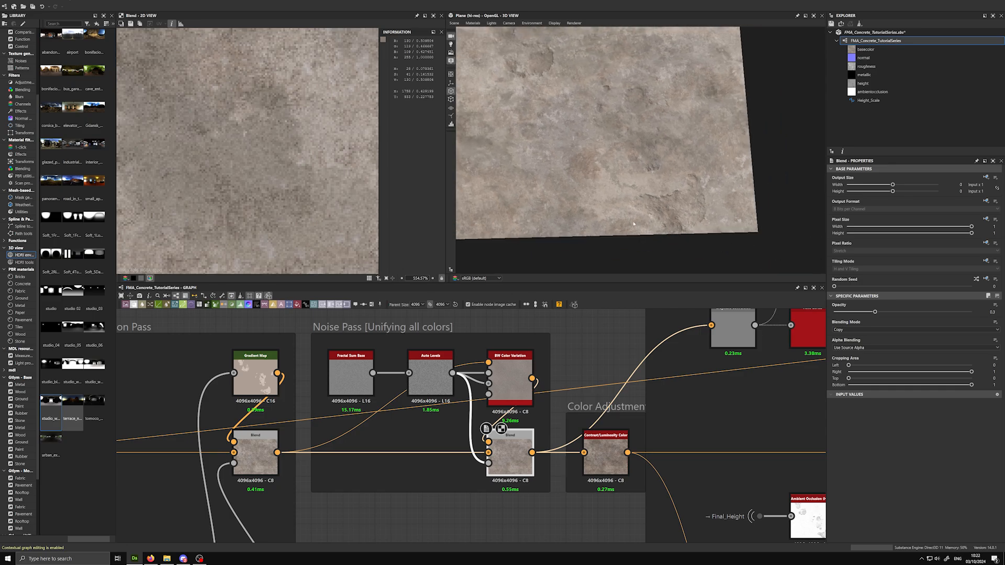
Move the outgoing connections of the Blend before the 3rd Color Variation Pass onto that pass's own Blend output
drag(629, 239, 635, 237)
middle_drag(628, 235, 640, 272)
scroll(572, 361, down, 4)
middle_drag(572, 361, 365, 375)
scroll(507, 399, up, 1)
scroll(479, 378, down, 2)
scroll(370, 402, down, 2)
scroll(261, 407, up, 3)
shift+drag(165, 418, 303, 418)
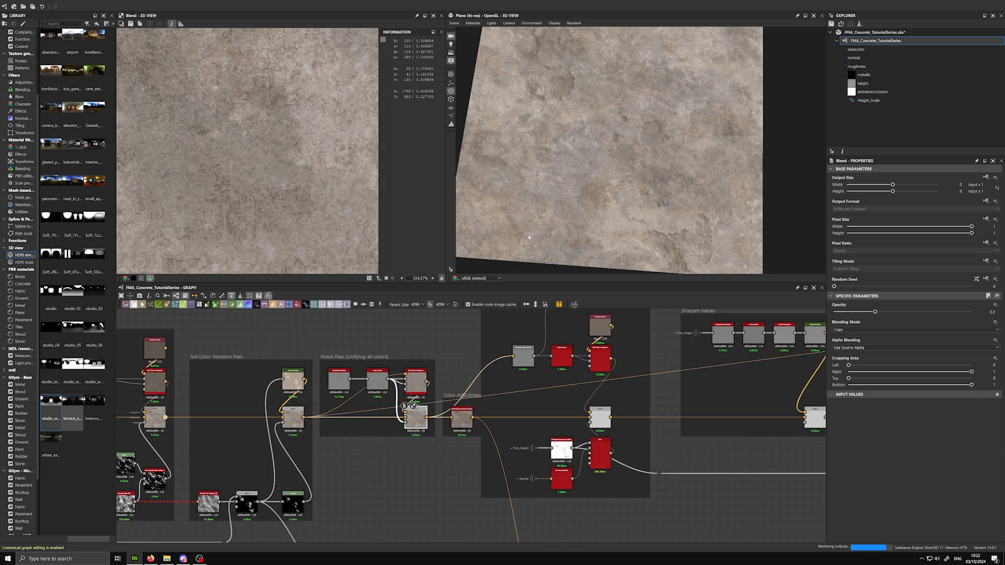
Inspect the 3rd Color Variation Pass on the 3D plane, and transfer its Blend's outgoing connections to the Noise Pass Blend
drag(542, 227, 542, 227)
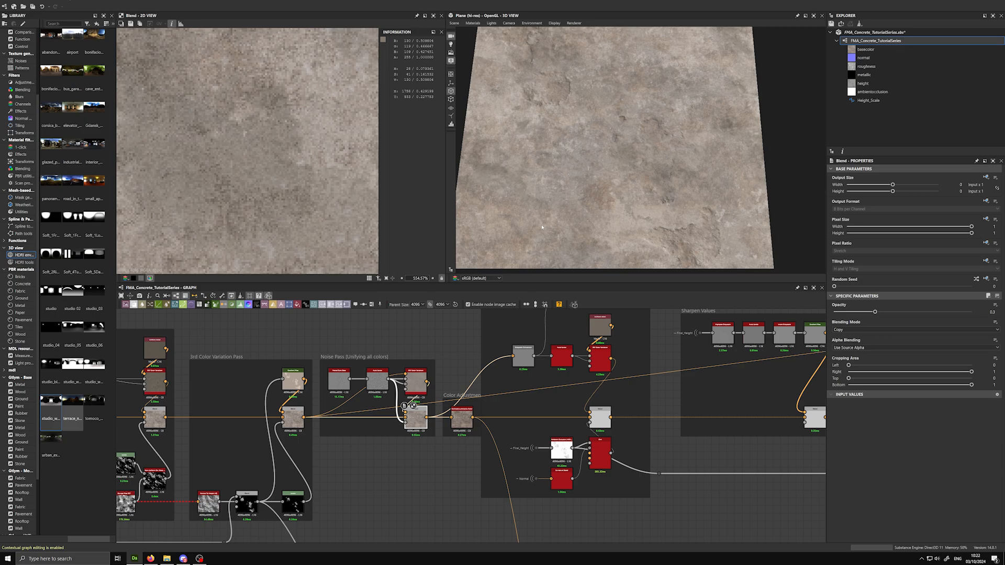
drag(562, 134, 560, 141)
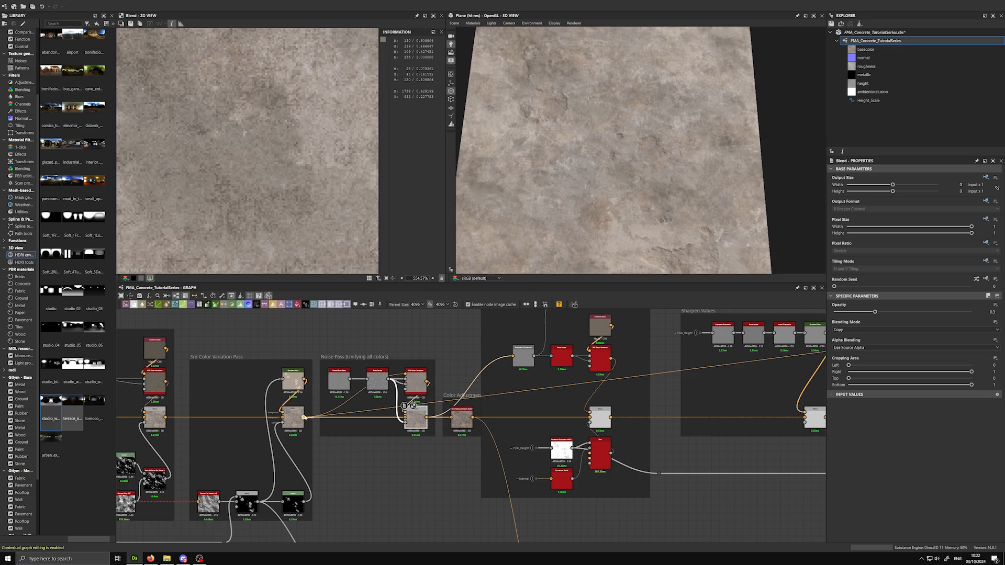
shift+drag(304, 417, 428, 417)
Trace the Noise Pass Blend's long outgoing link past the downstream passes to its far end
scroll(433, 366, down, 3)
middle_drag(434, 367, 340, 391)
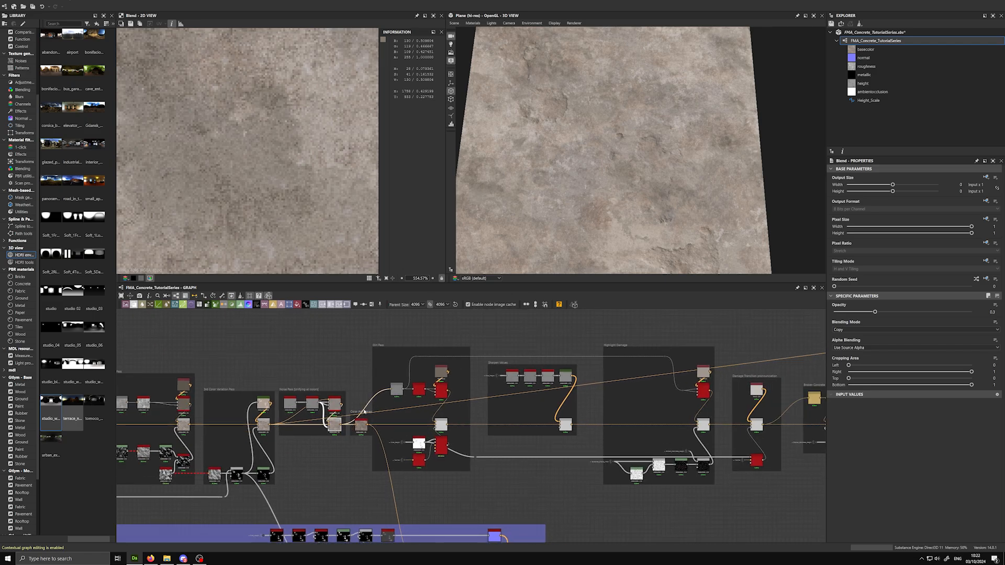
middle_drag(383, 363, 250, 395)
scroll(250, 395, down, 1)
scroll(250, 395, down, 4)
scroll(247, 401, up, 4)
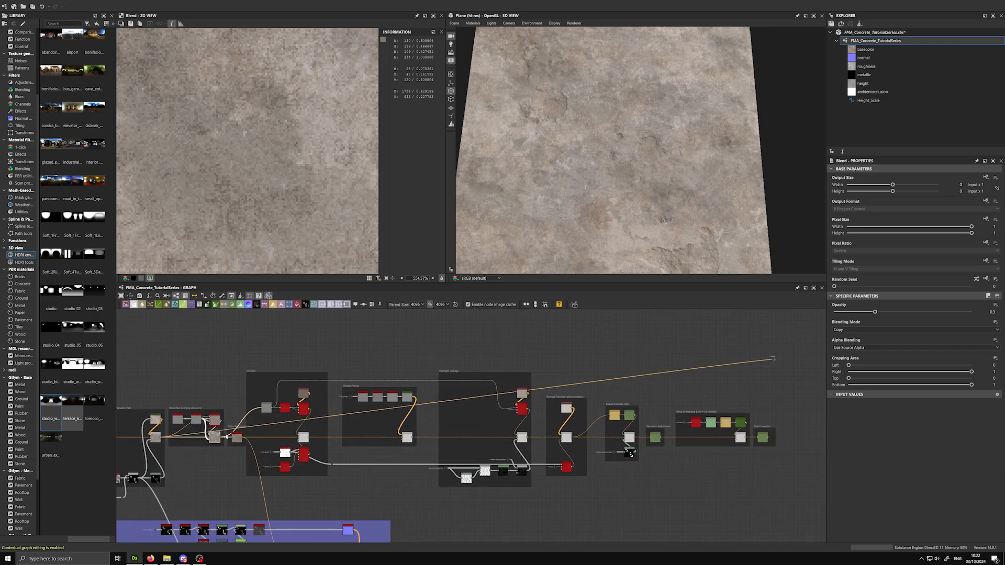
drag(221, 440, 773, 359)
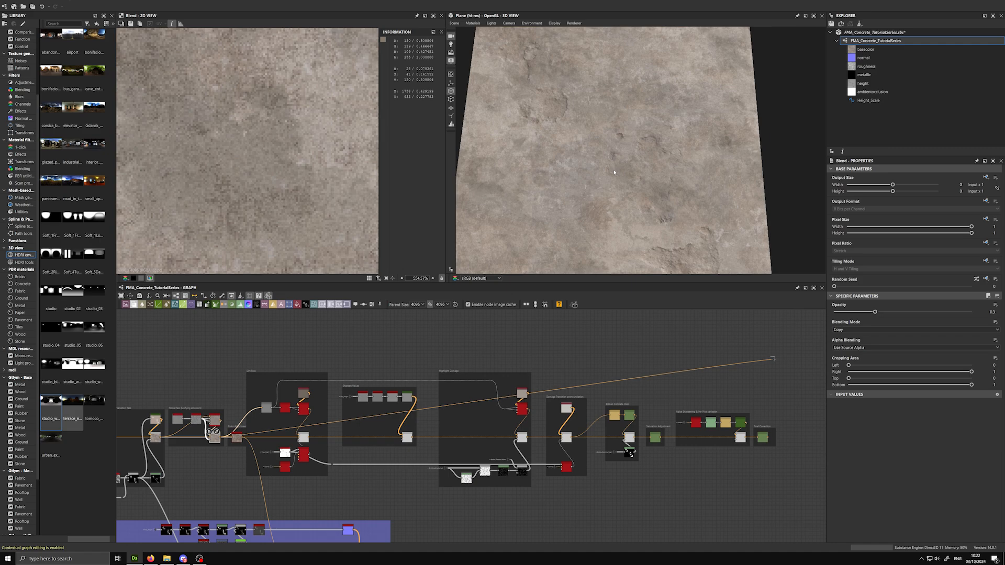
Examine the unifying noise in the 2D preview and on the 3D concrete surface from several angles and distances
scroll(255, 137, down, 4)
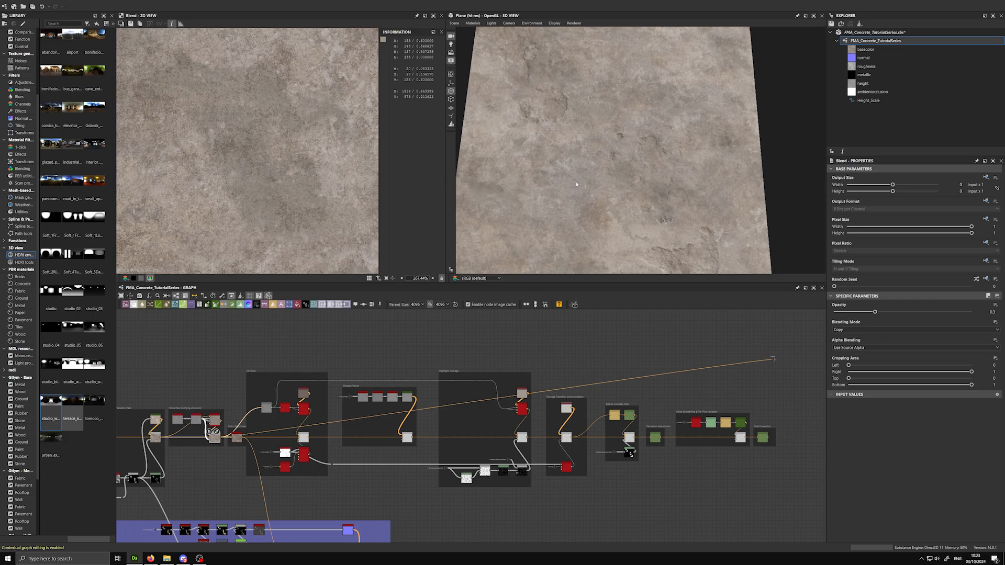
scroll(584, 185, up, 5)
drag(584, 184, 589, 165)
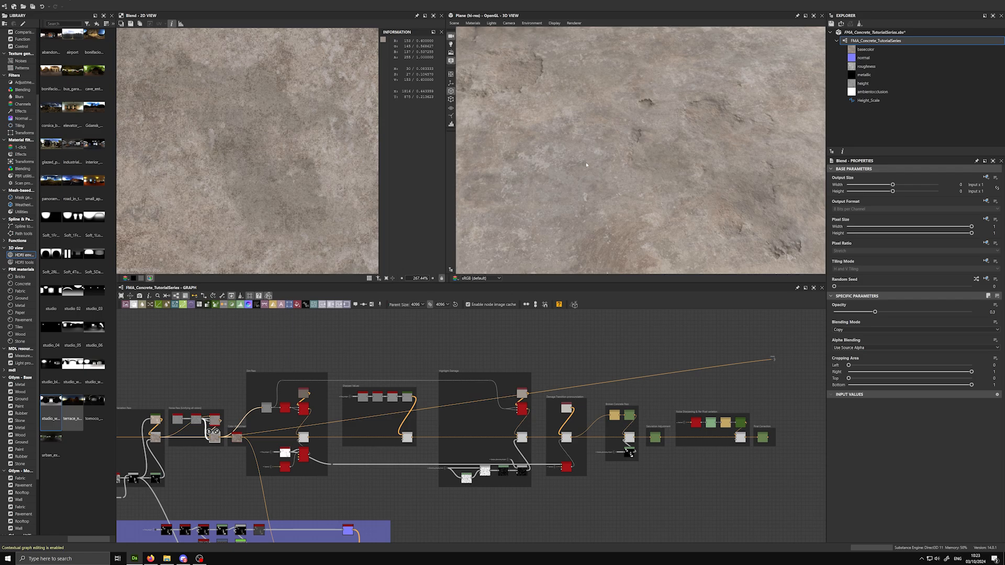
middle_drag(587, 165, 632, 155)
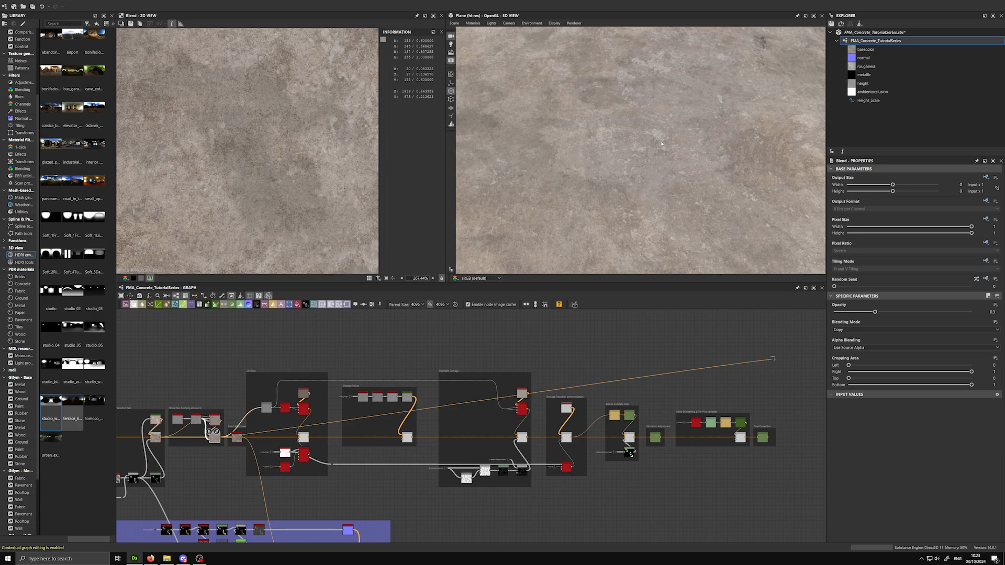
drag(662, 144, 673, 178)
middle_drag(712, 84, 608, 160)
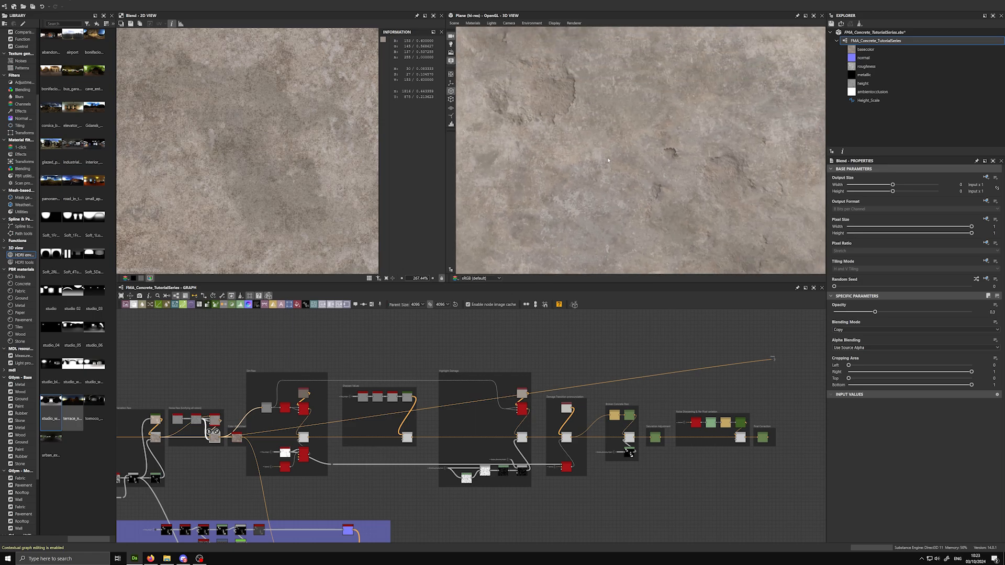
scroll(579, 182, up, 3)
drag(579, 182, 592, 147)
middle_drag(592, 146, 607, 157)
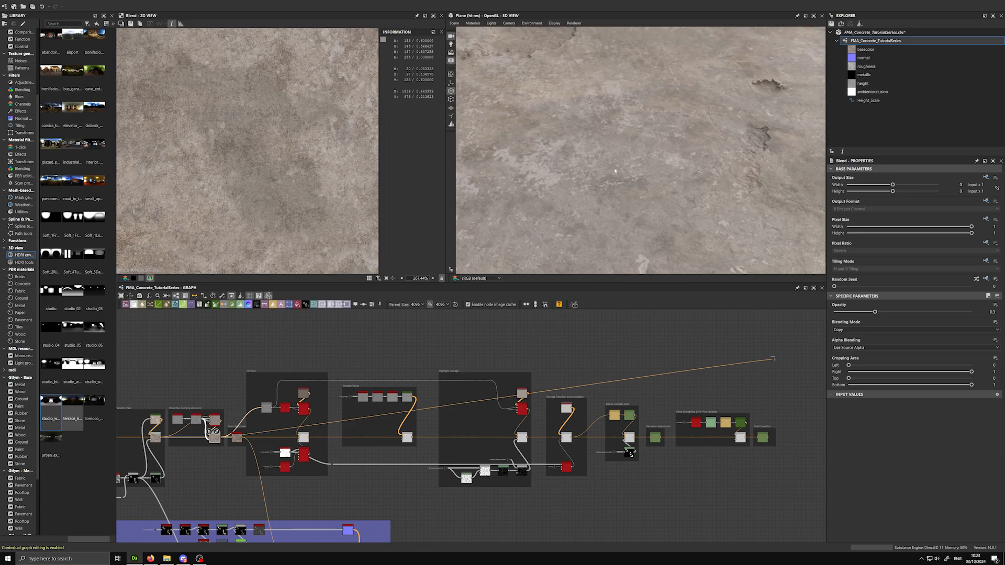
drag(607, 158, 615, 170)
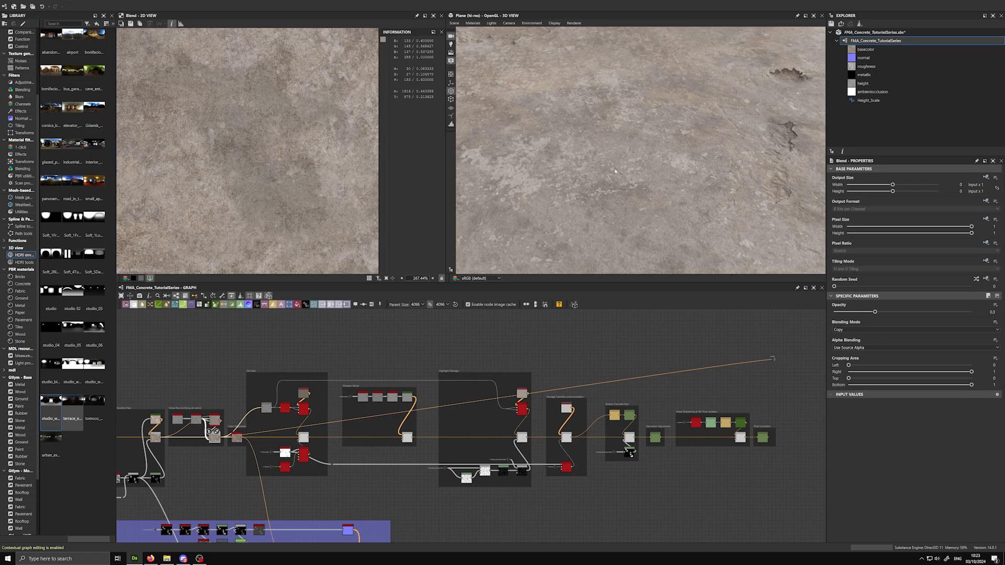
scroll(619, 179, down, 3)
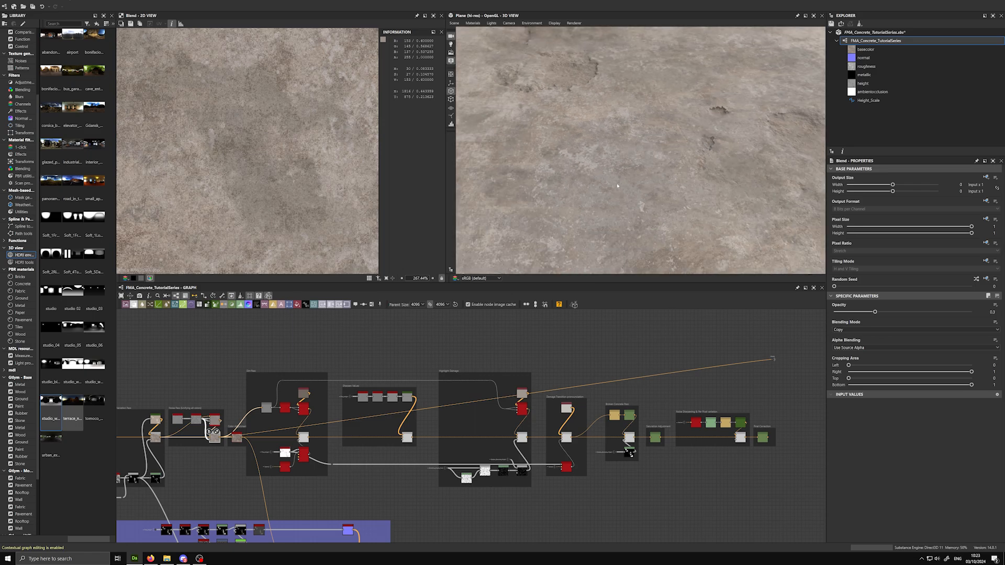
Preview the Color Adjustment frame's Contrast/Luminosity node and review its contrast and luminosity settings against the whole texture
scroll(189, 394, up, 5)
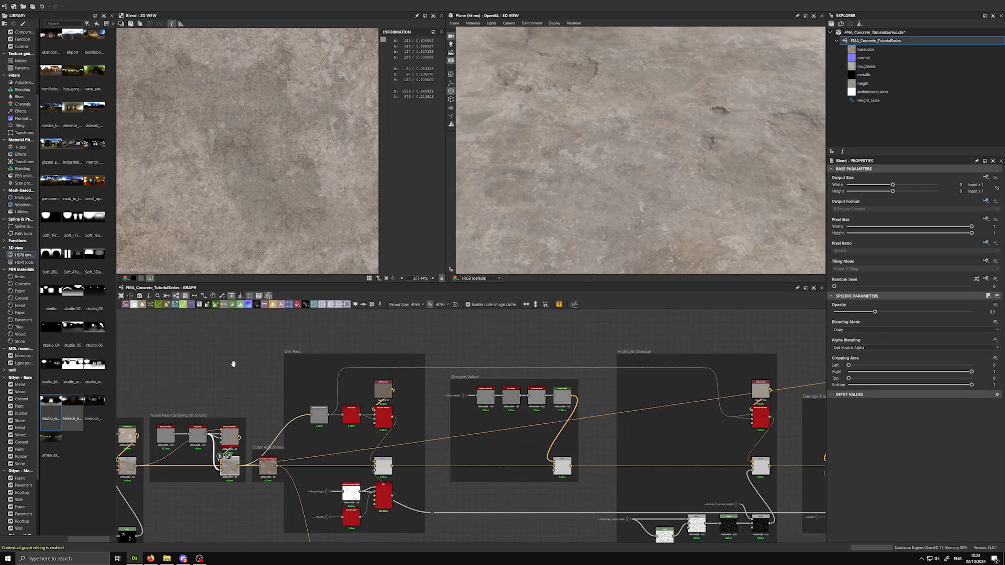
scroll(233, 363, up, 2)
click(337, 432)
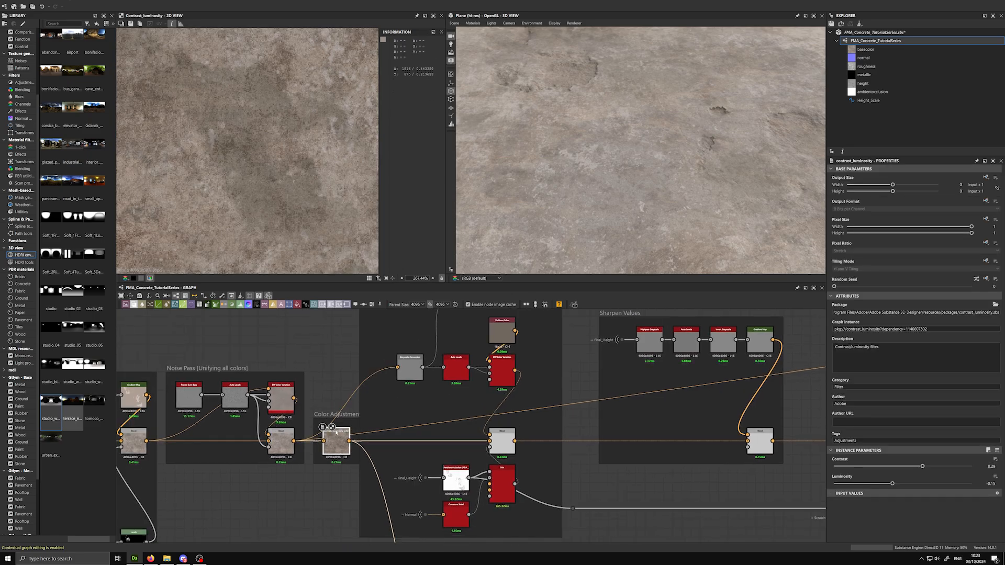
scroll(258, 155, down, 5)
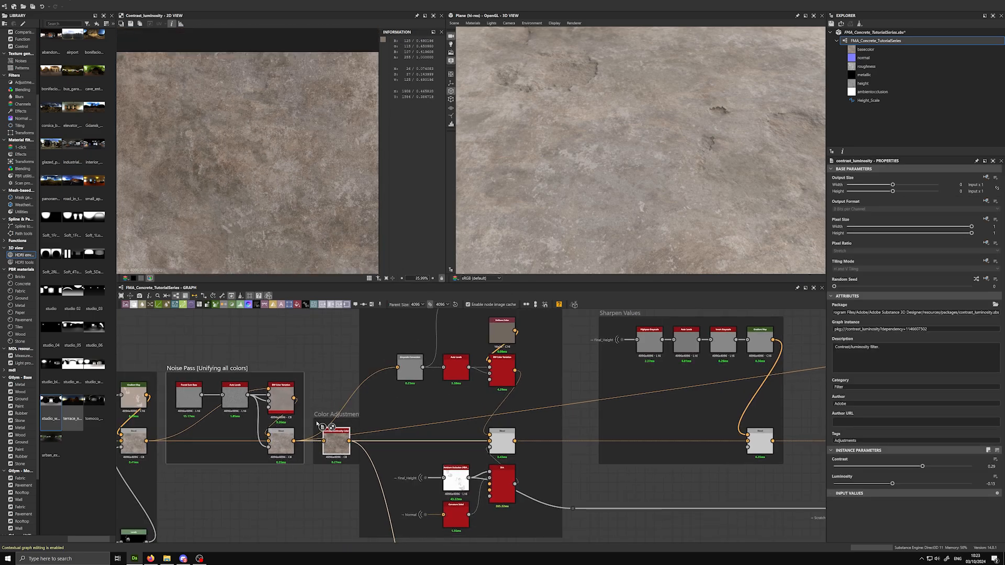
scroll(317, 421, up, 2)
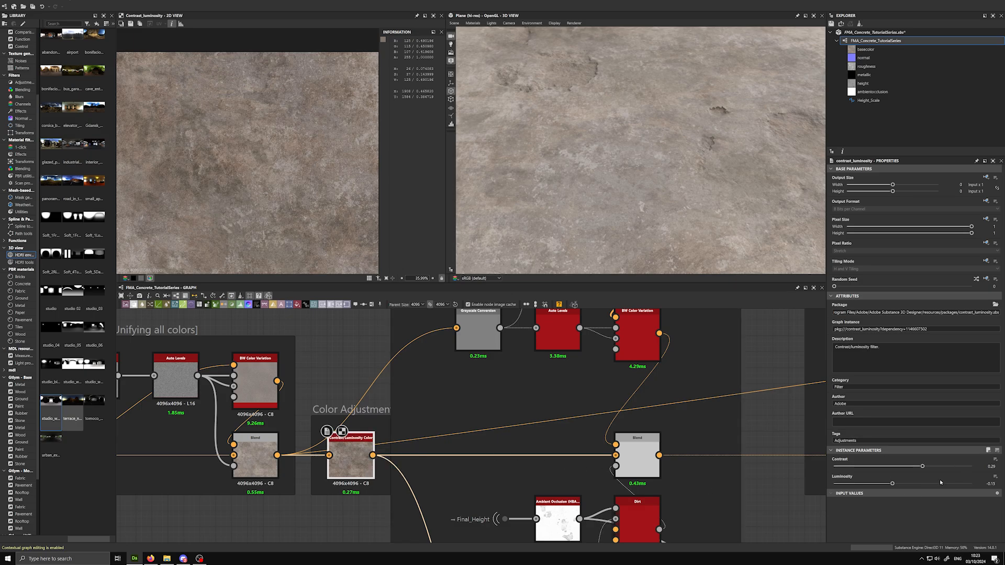
scroll(279, 228, down, 5)
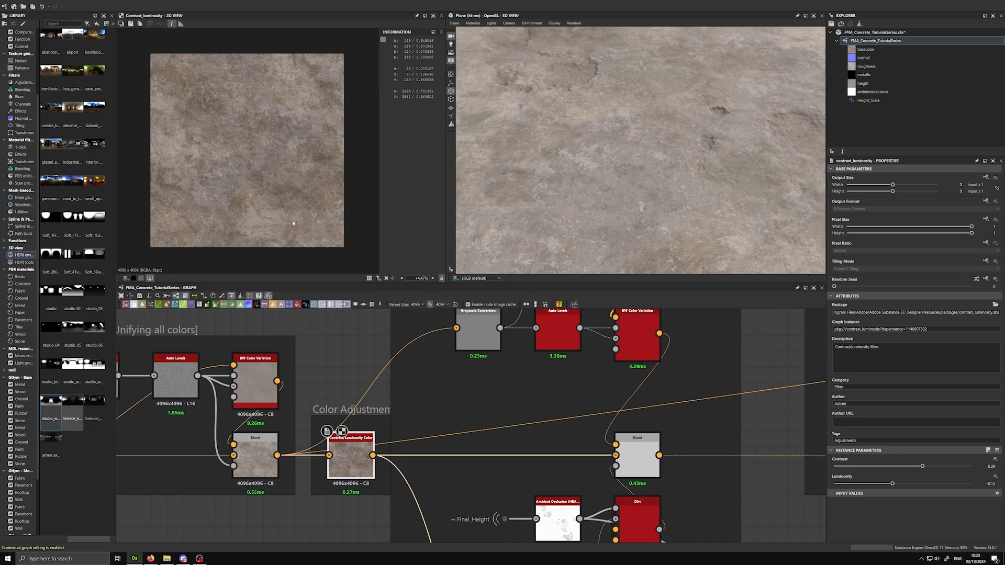
Move the Noise Pass Blend's outgoing connections onto the Contrast/Luminosity output and inspect the whole plane in 3D
shift+drag(277, 456, 372, 457)
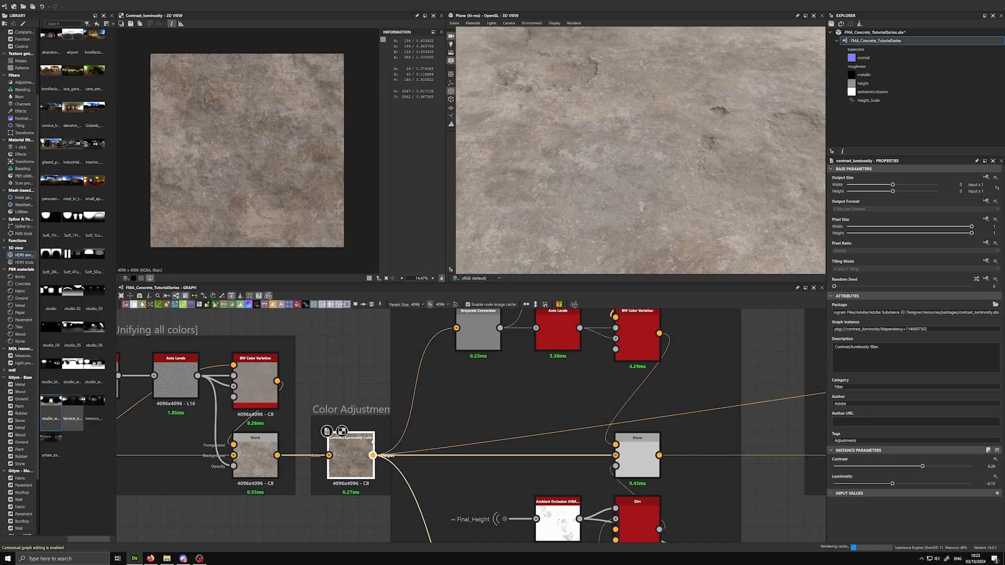
scroll(686, 161, down, 5)
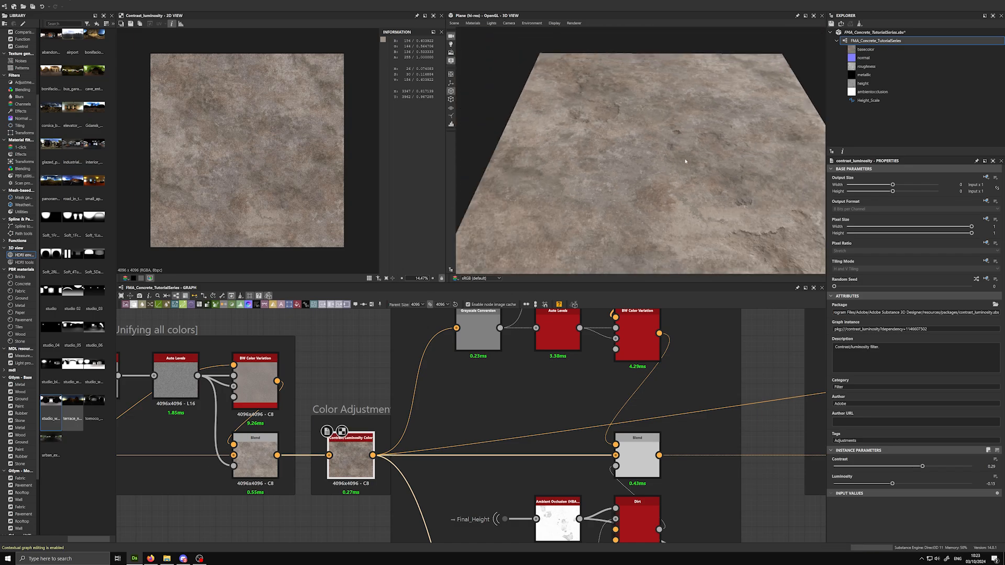
scroll(561, 338, down, 5)
Review the chain of colour passes back to the early variation frames, return to Color Adjustment, and examine the full plane
middle_drag(152, 357, 432, 347)
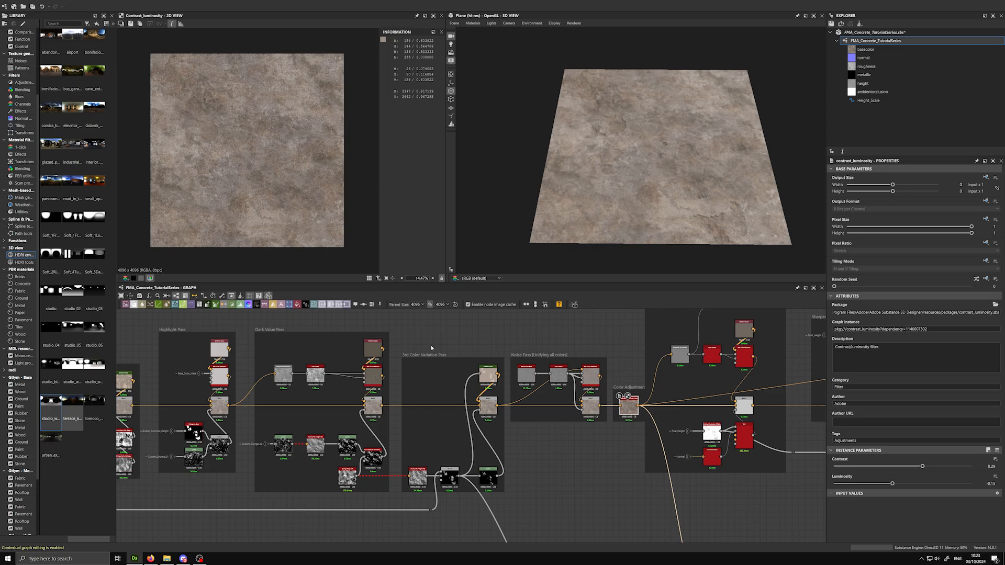
middle_drag(437, 335, 527, 331)
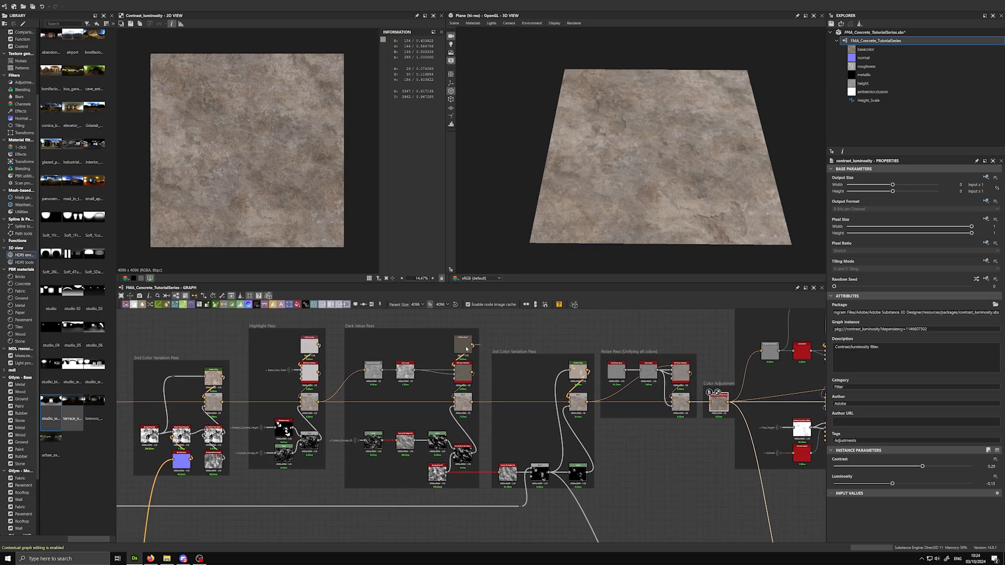
middle_drag(265, 337, 434, 351)
scroll(480, 360, down, 1)
middle_drag(283, 368, 345, 374)
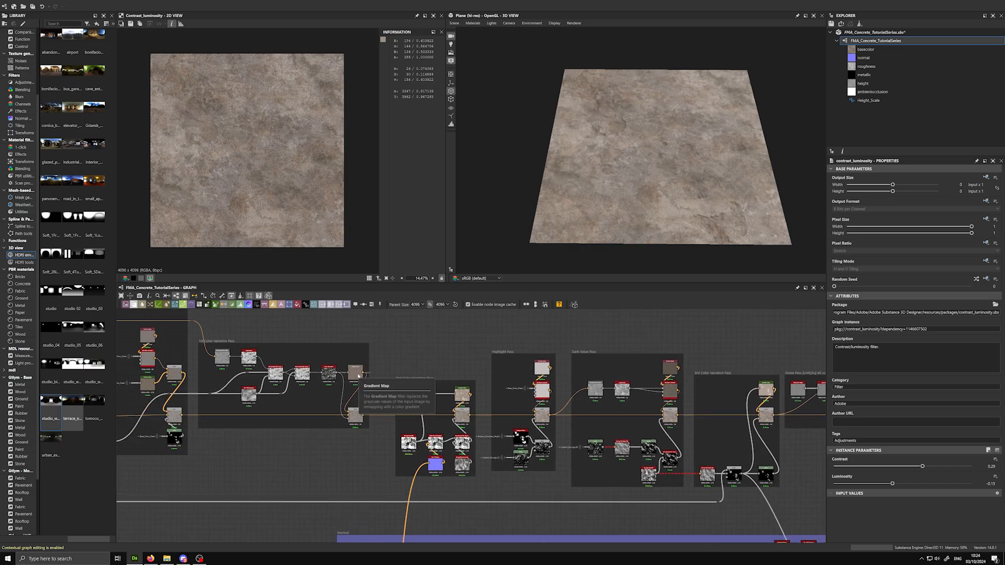
middle_drag(792, 344, 430, 332)
middle_drag(492, 340, 416, 351)
drag(583, 209, 576, 250)
scroll(461, 411, up, 5)
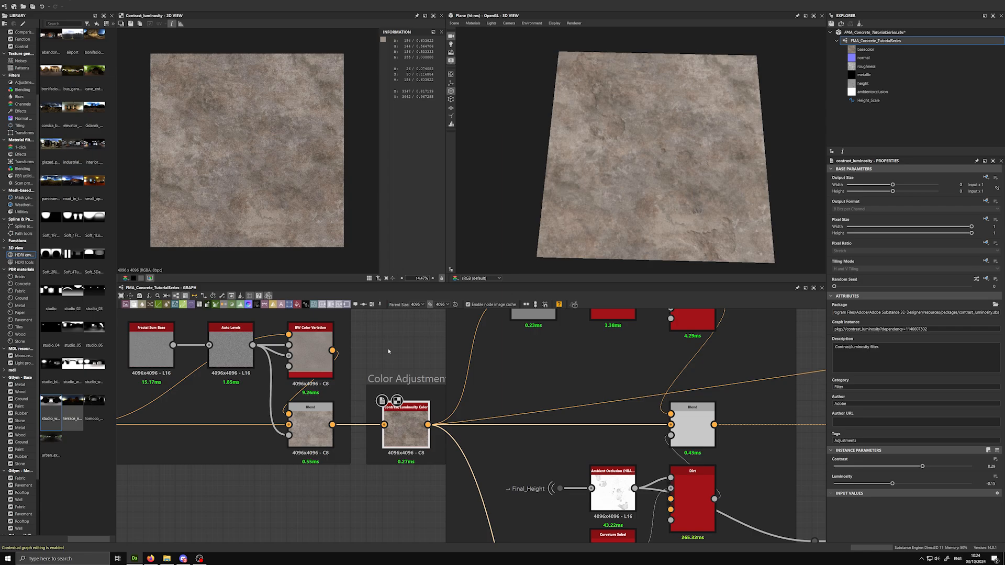
Examine the colour-adjusted concrete plane in 3D, from the whole surface to a close-up
scroll(595, 203, up, 5)
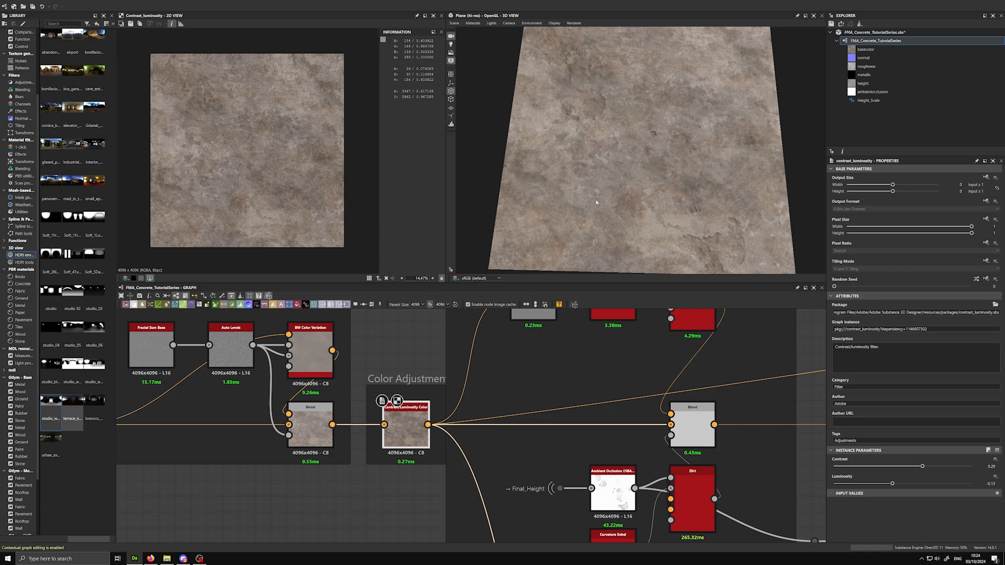
drag(595, 203, 596, 204)
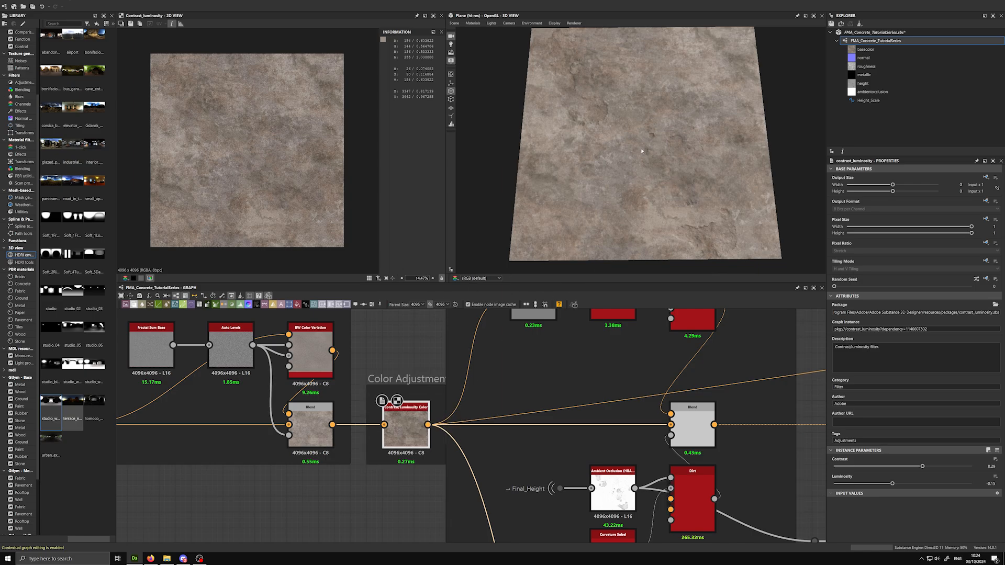
scroll(594, 215, up, 5)
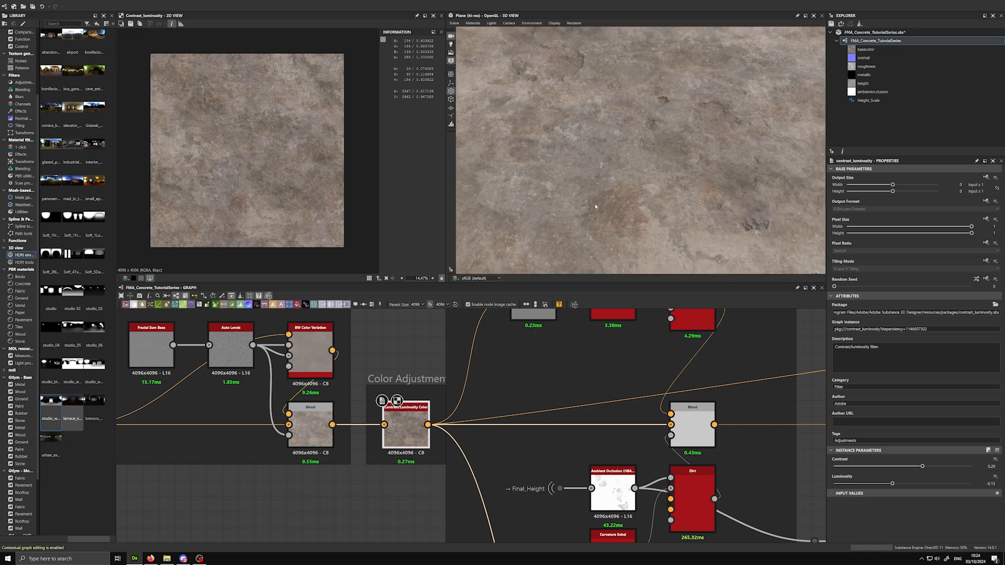
mouse_move(595, 206)
mouse_down()
mouse_move(604, 199)
mouse_move(598, 216)
mouse_up()
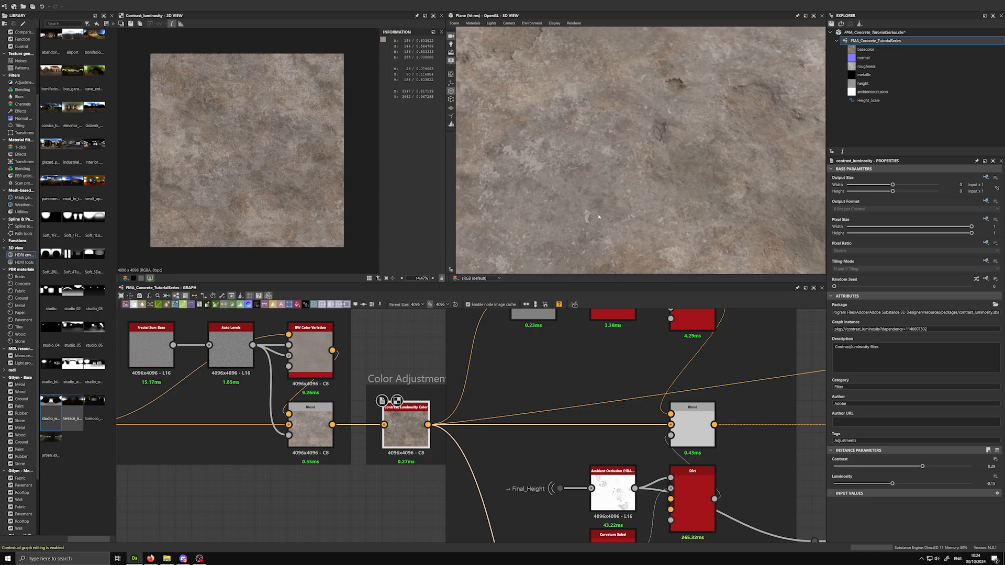
Survey the frames following Color Adjustment and highlight the Dirt Pass, Sharpen Values and Highlight Damage frames together
scroll(405, 377, down, 5)
middle_drag(413, 314, 347, 378)
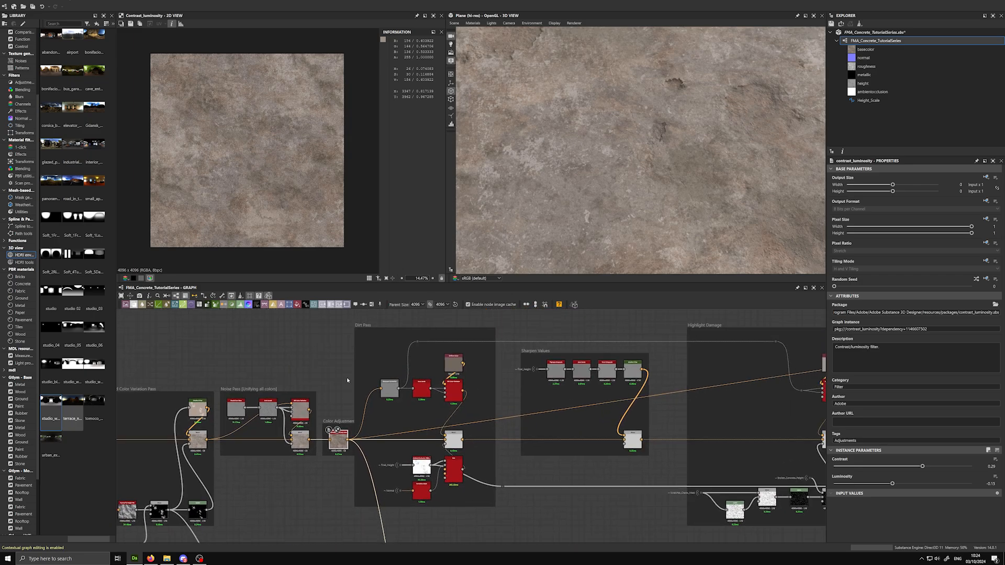
scroll(341, 355, up, 1)
scroll(341, 354, down, 3)
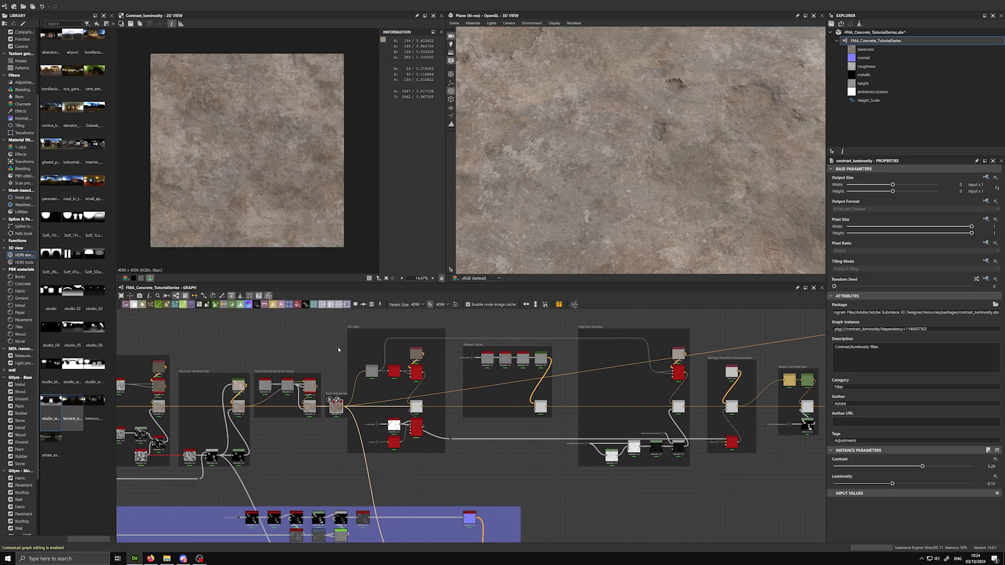
middle_drag(338, 348, 251, 360)
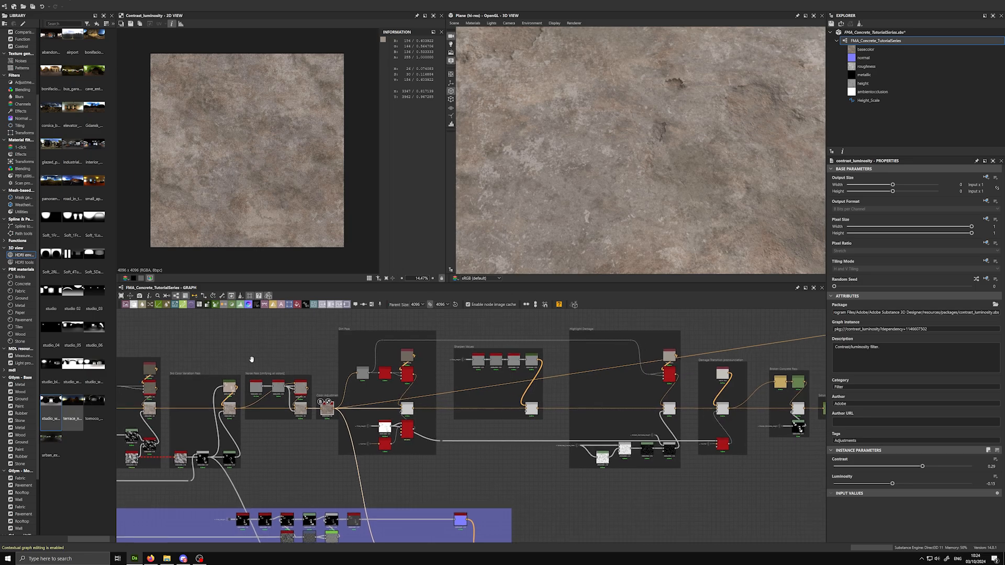
scroll(281, 354, down, 2)
scroll(281, 354, up, 1)
scroll(281, 356, up, 2)
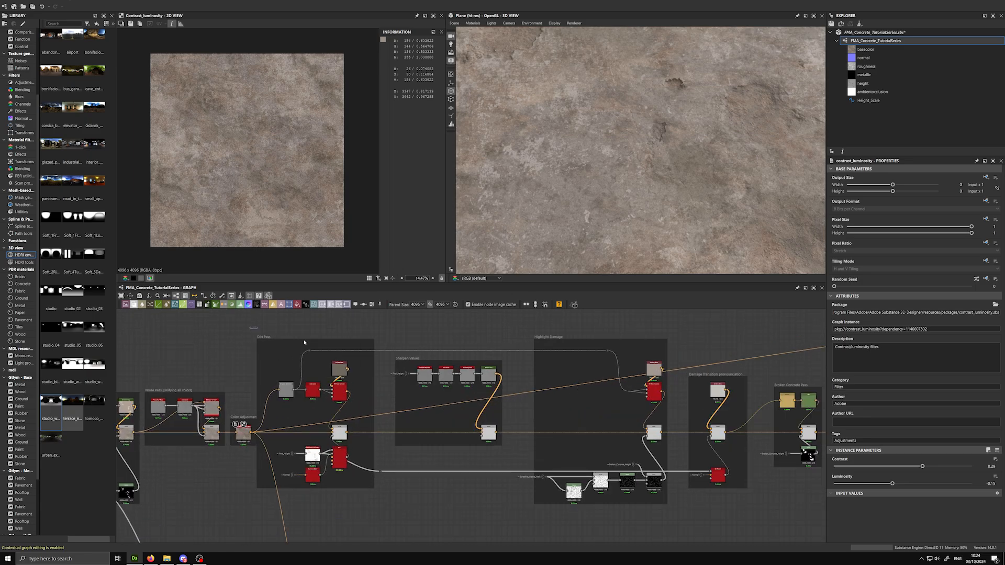
drag(250, 328, 675, 509)
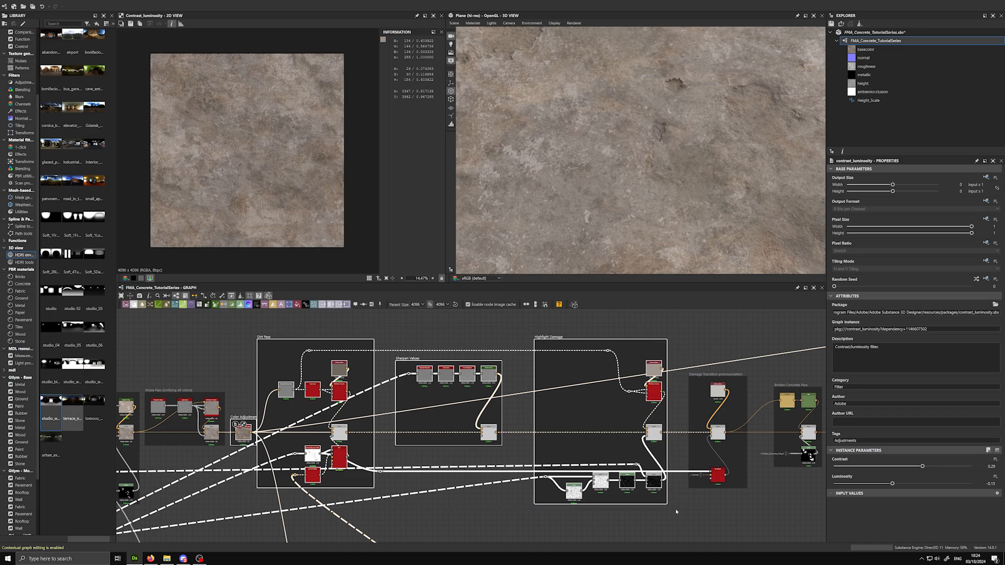
click(675, 506)
scroll(603, 174, down, 5)
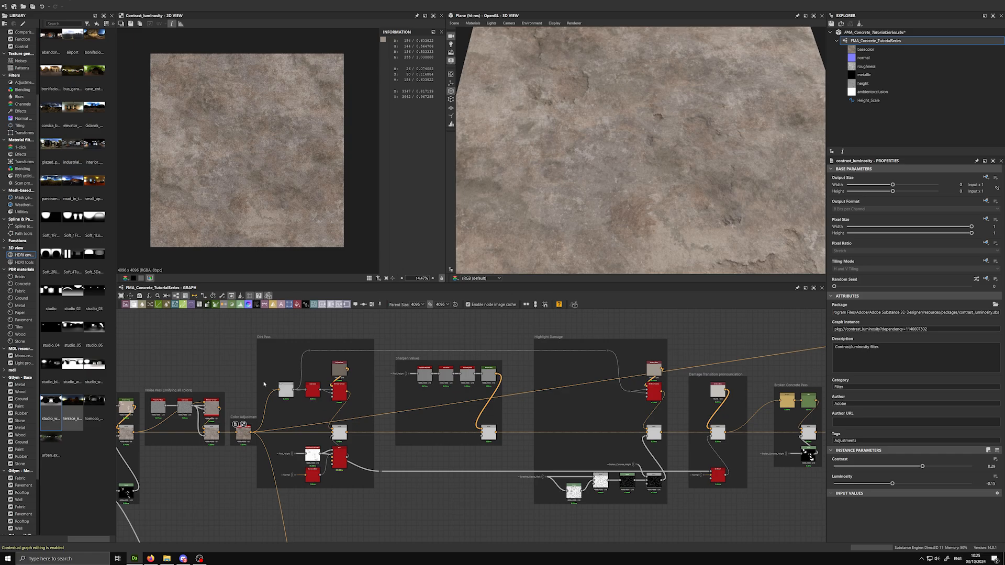
drag(251, 323, 668, 506)
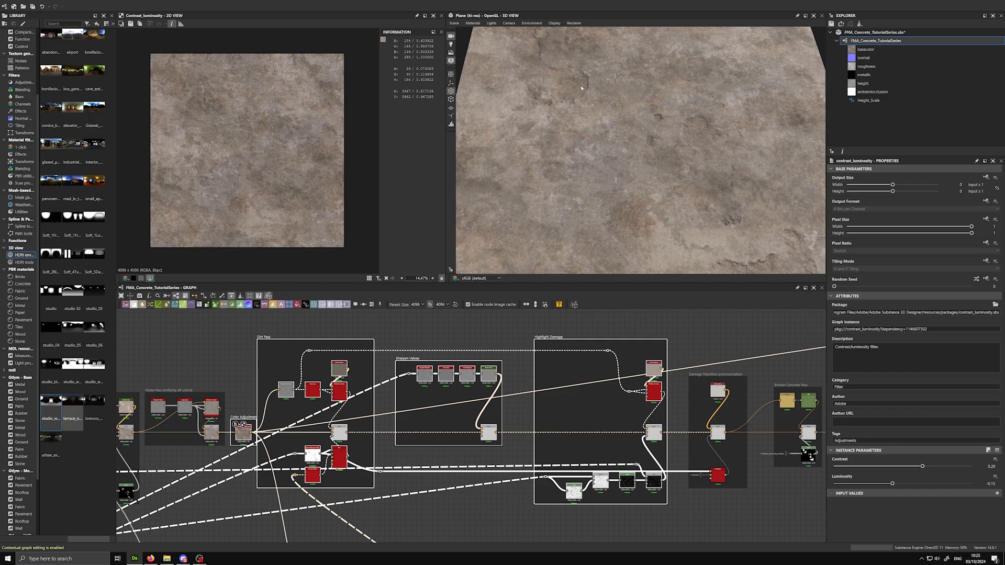
click(442, 336)
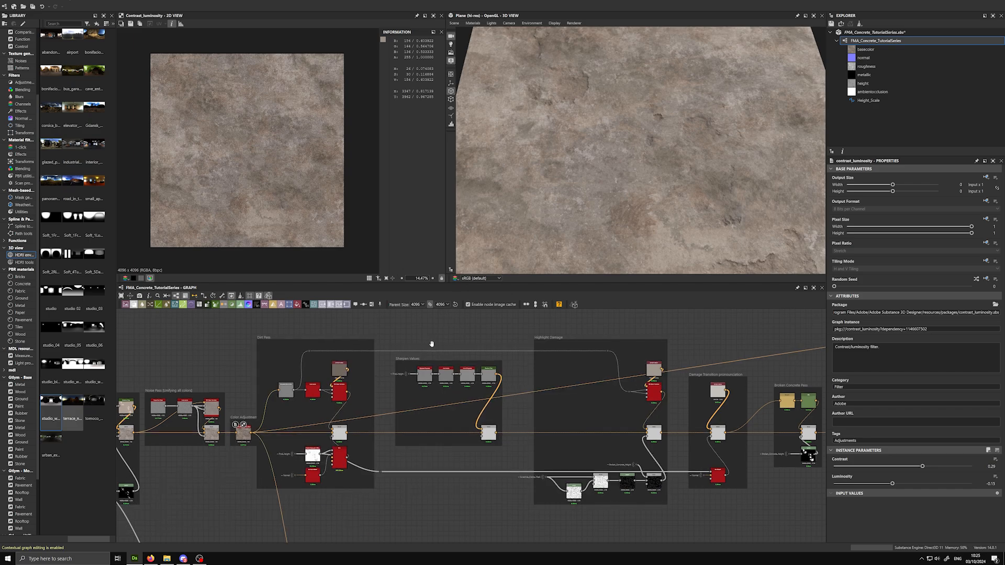
Preview the Dirt Pass frame's Dirt mask in 2D and review its ambient occlusion and curvature inputs
middle_drag(215, 373, 329, 341)
scroll(376, 361, up, 3)
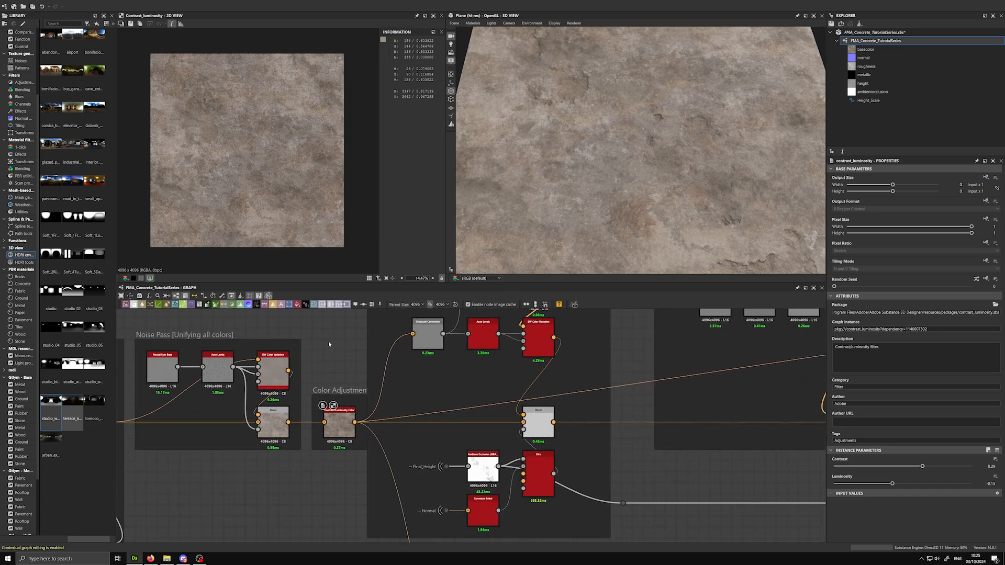
middle_drag(339, 517, 325, 480)
scroll(489, 487, up, 2)
double_click(548, 417)
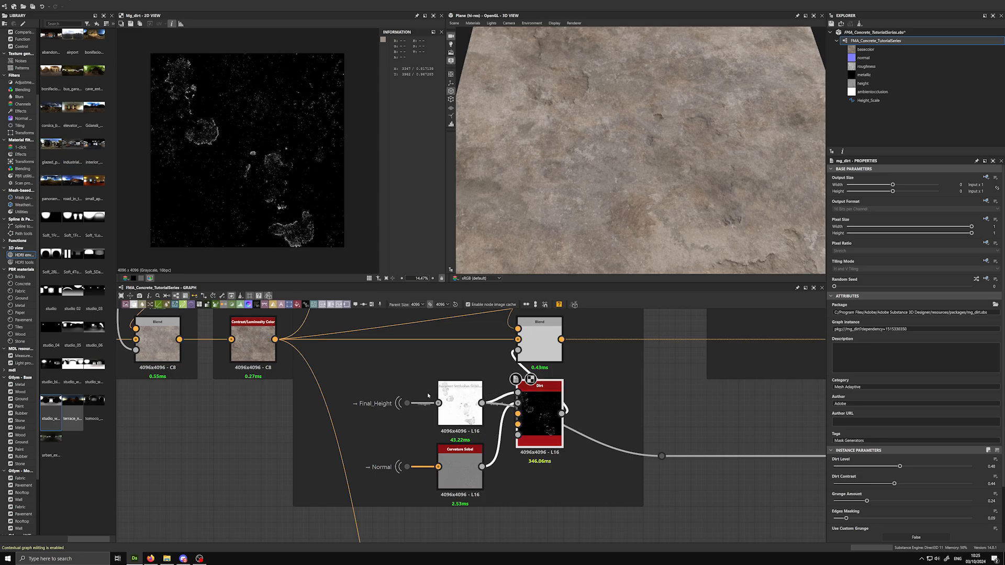
scroll(515, 400, up, 3)
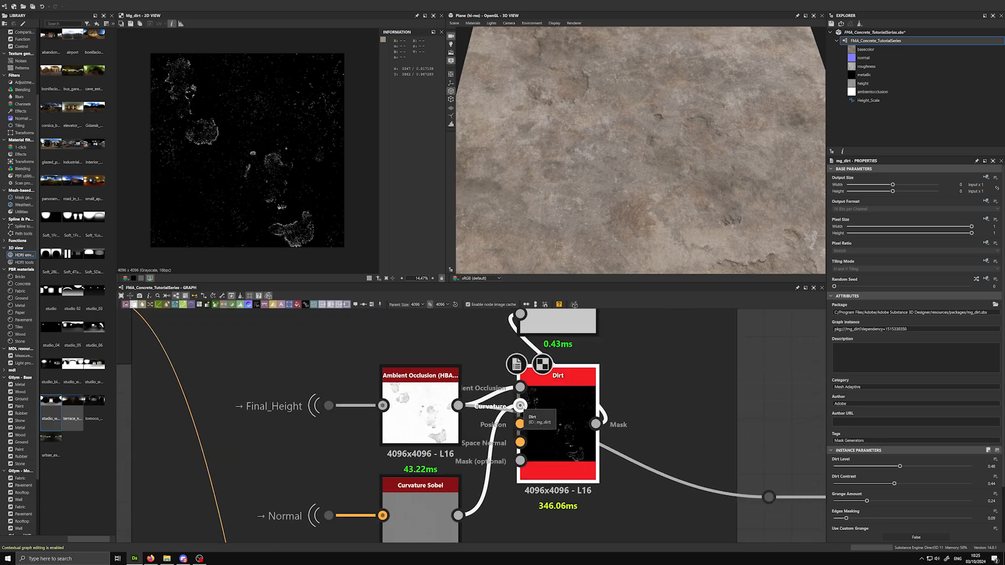
scroll(122, 433, down, 3)
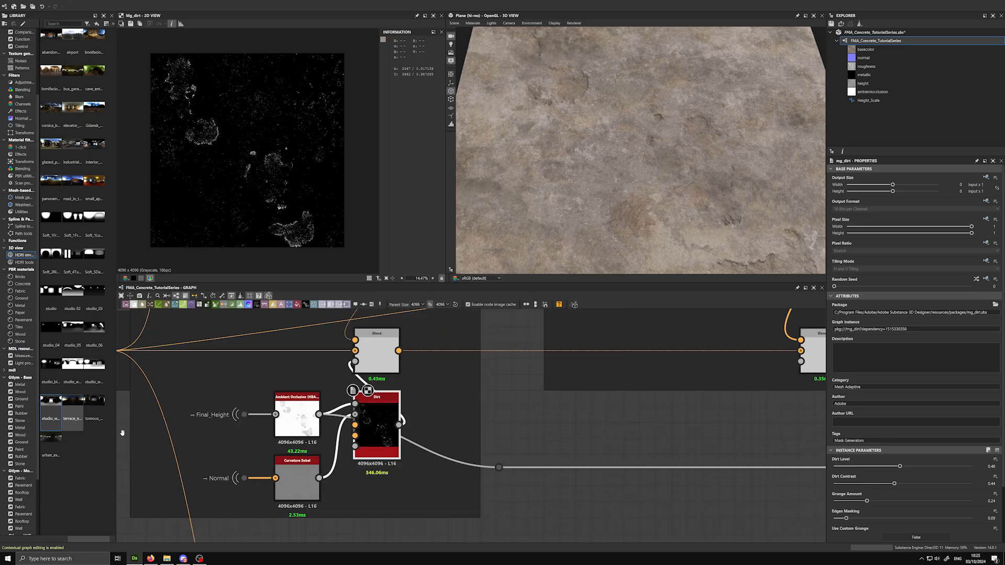
middle_drag(122, 432, 220, 376)
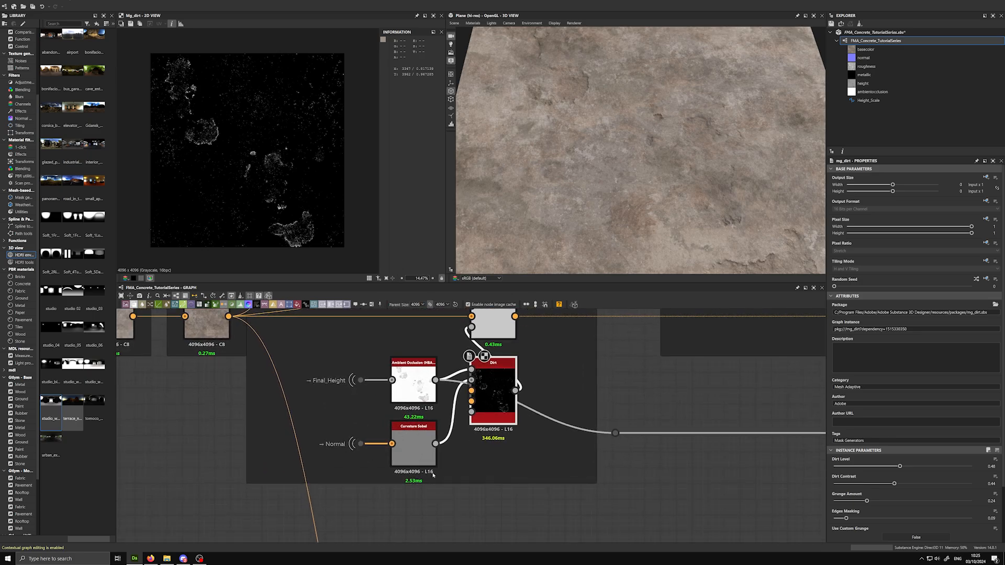
Preview the Curvature Sobel and Ambient Occlusion (HBAO) maps that feed the Dirt node, examining the occlusion map up close
click(411, 457)
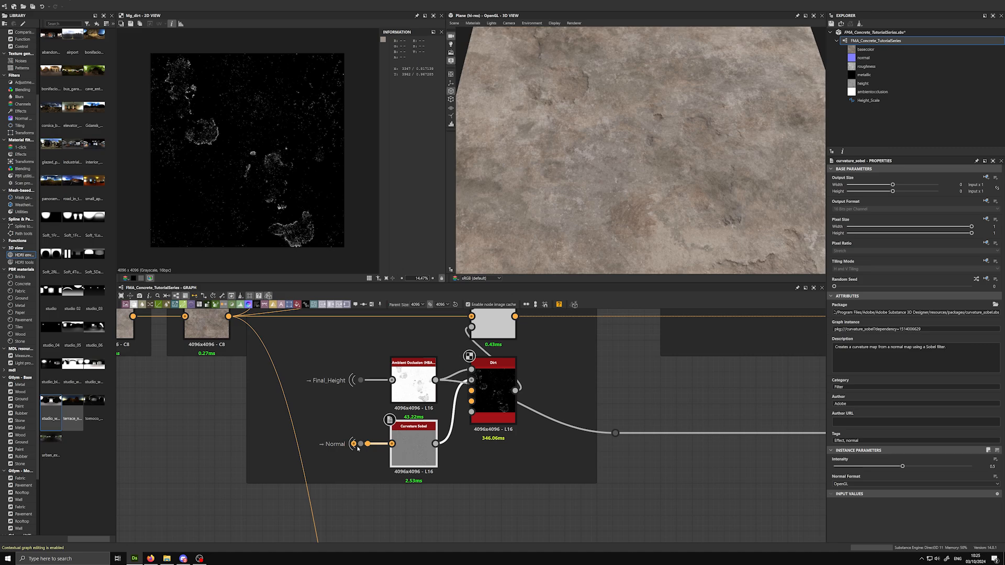
double_click(415, 451)
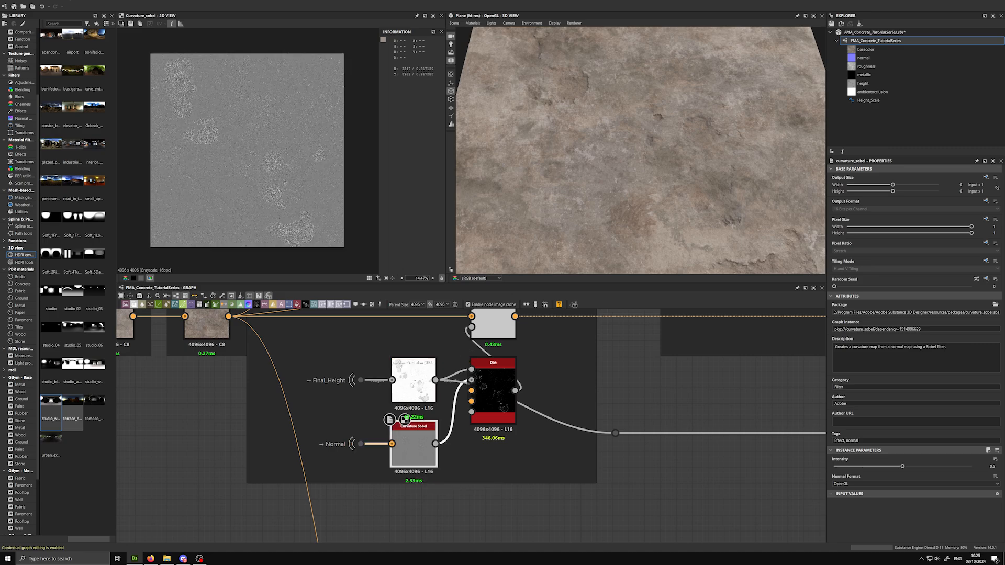
double_click(408, 386)
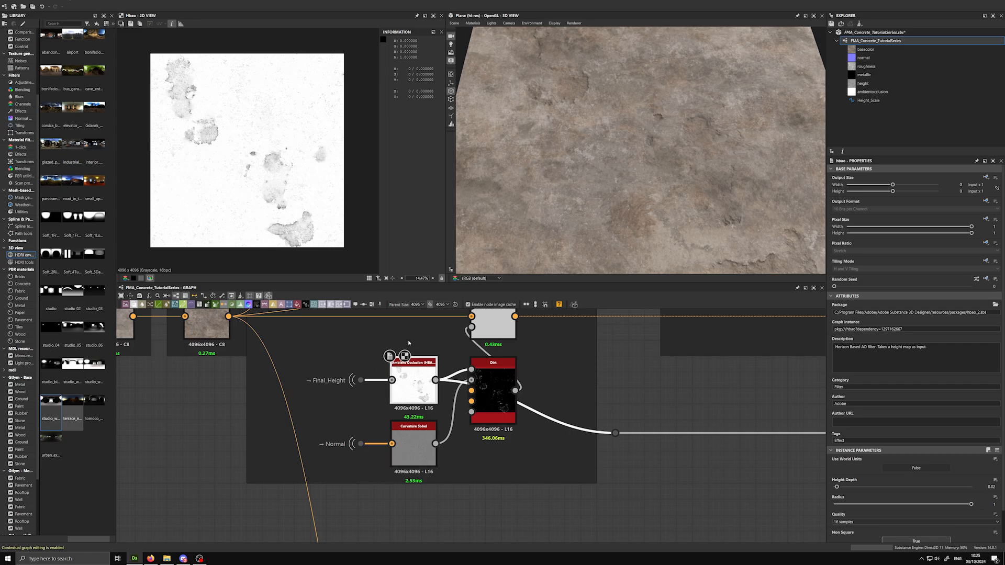
scroll(329, 268, up, 4)
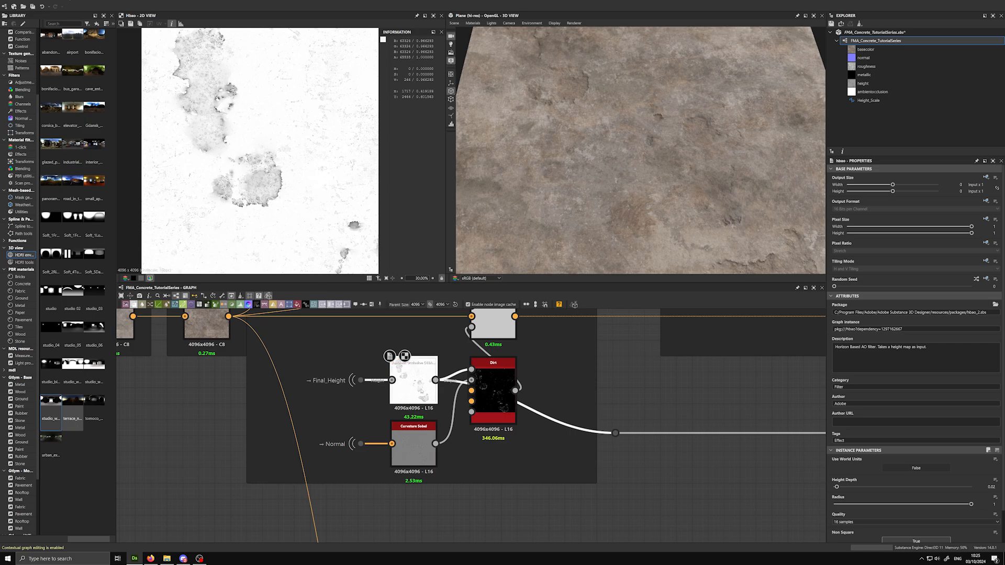
Preview the Dirt Pass colour branch in order: Grayscale Conversion, Auto Levels and BW Color Variation
middle_drag(645, 409, 648, 492)
scroll(632, 366, down, 3)
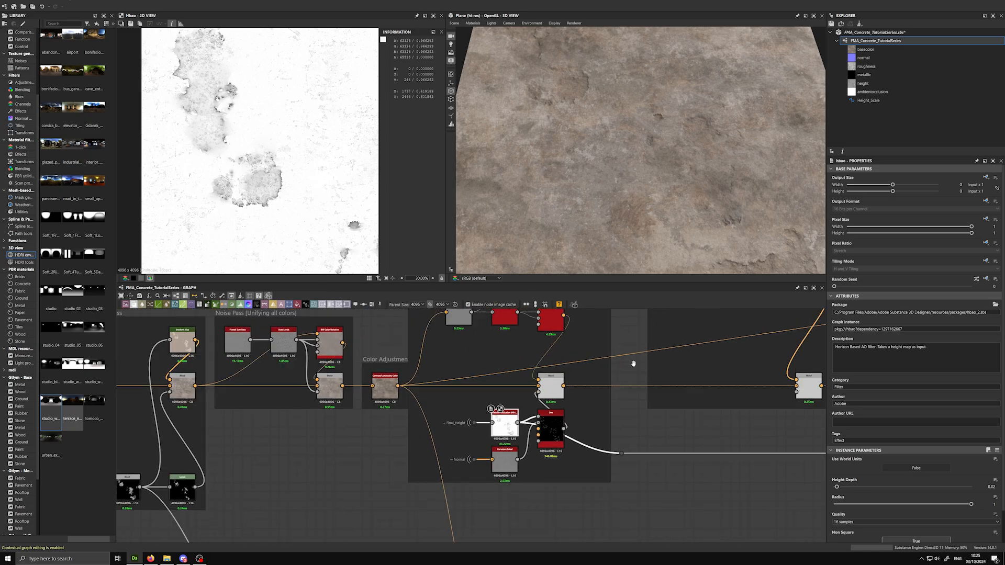
scroll(633, 392, up, 3)
middle_drag(633, 361, 645, 479)
scroll(641, 449, down, 2)
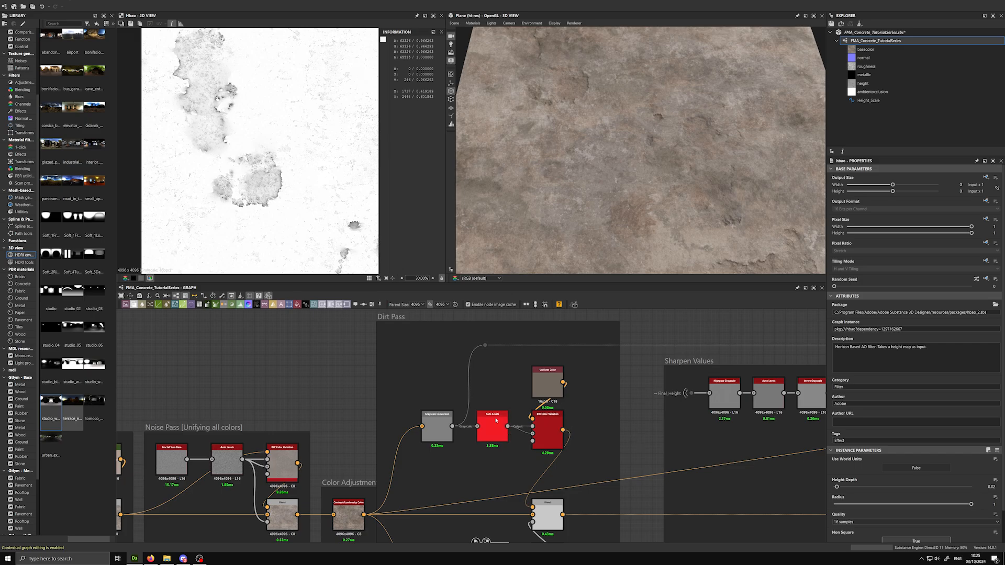
double_click(437, 426)
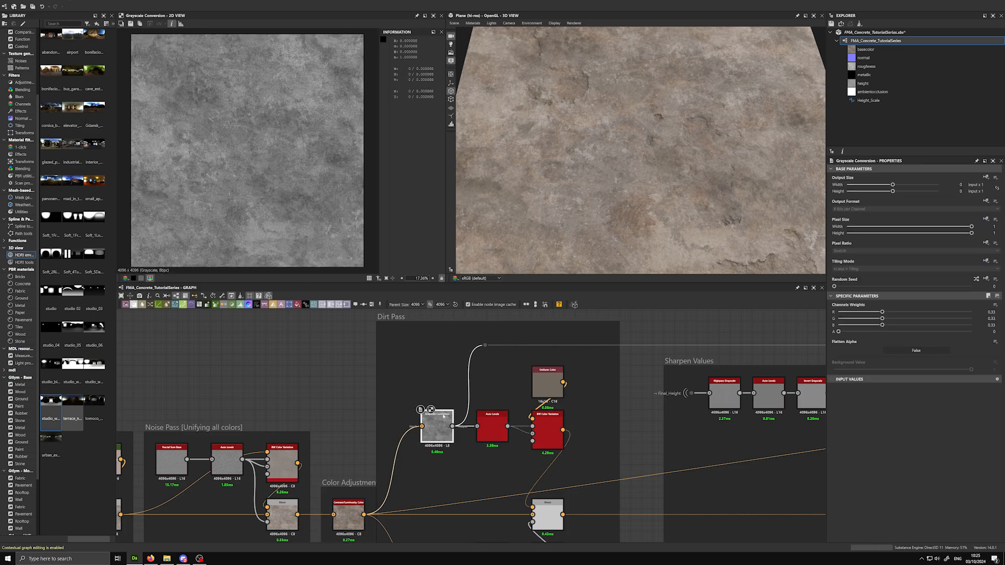
double_click(495, 428)
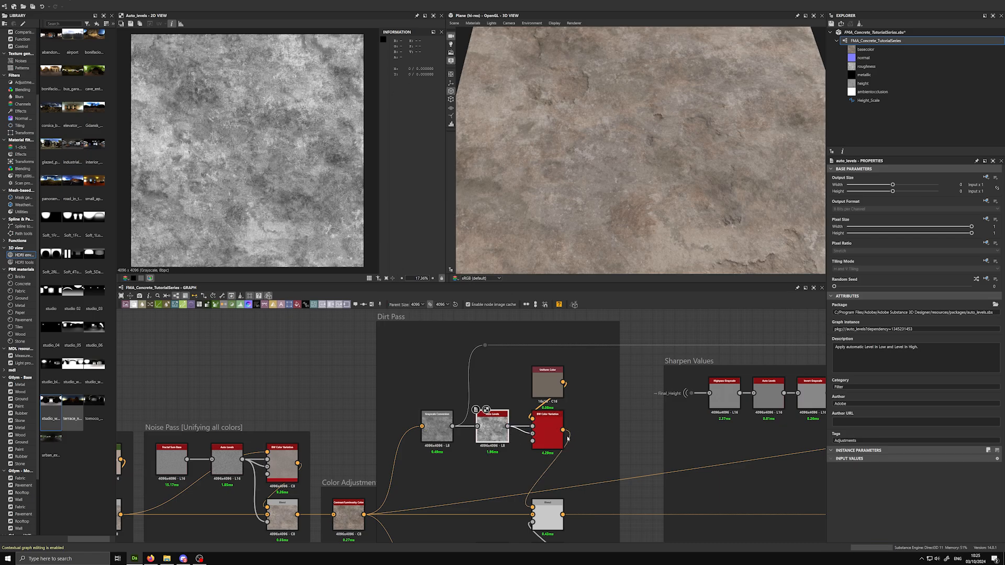
double_click(544, 434)
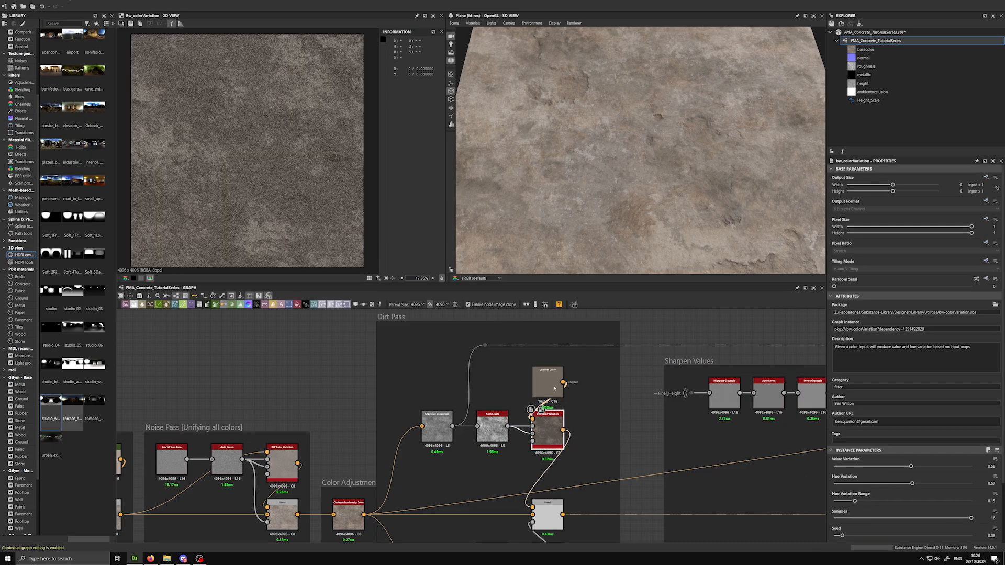
Compare the Dirt Pass Blend with the Contrast/Luminosity output in the 2D preview, including a close-up of the damaged edges
middle_drag(631, 471, 609, 373)
double_click(534, 424)
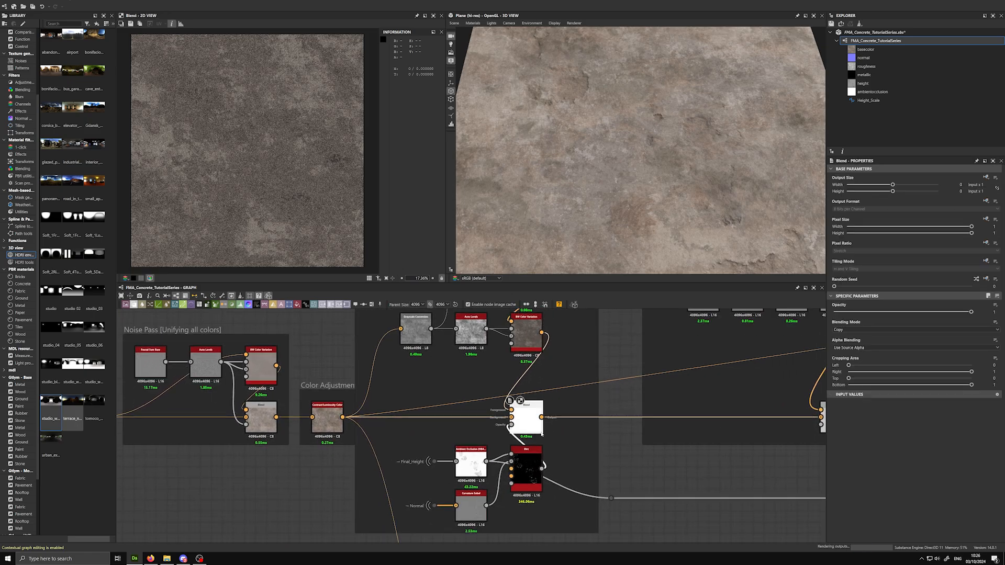
double_click(327, 419)
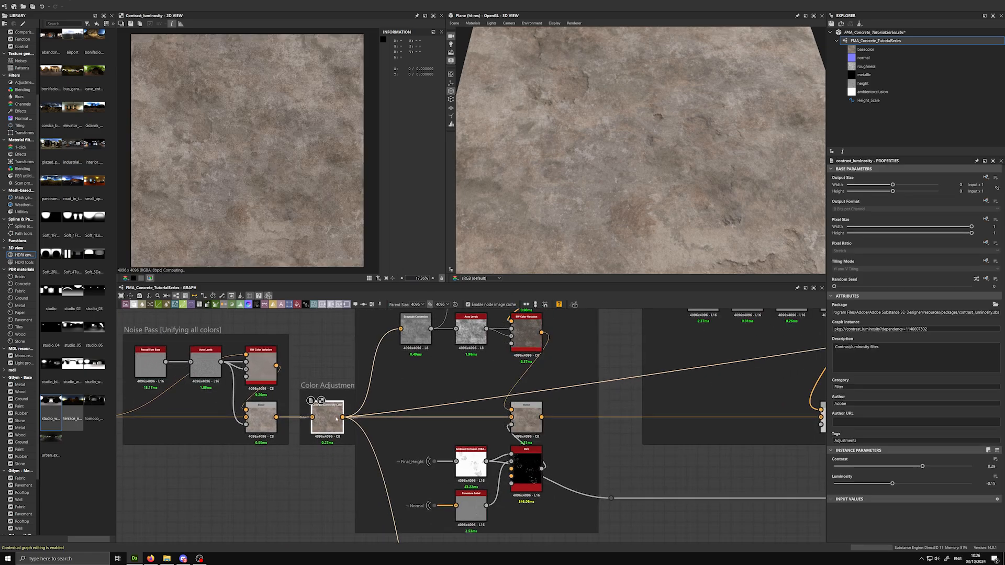
double_click(529, 428)
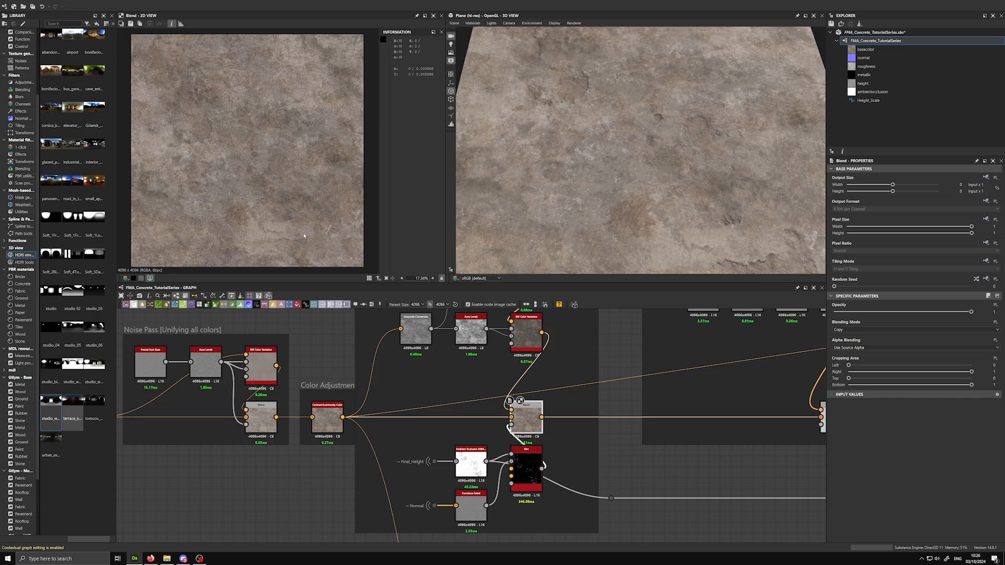
scroll(303, 233, up, 5)
scroll(267, 210, up, 3)
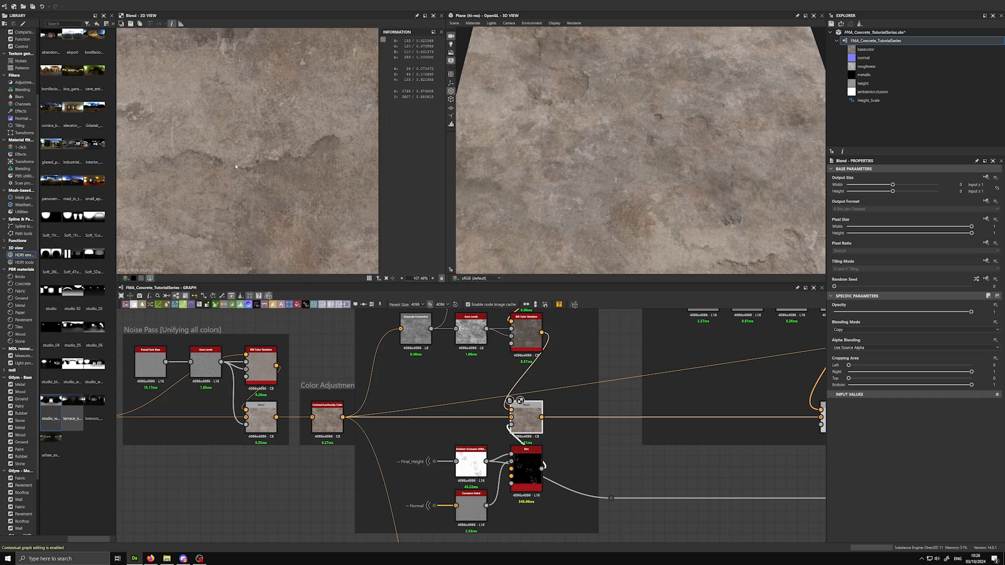
double_click(327, 419)
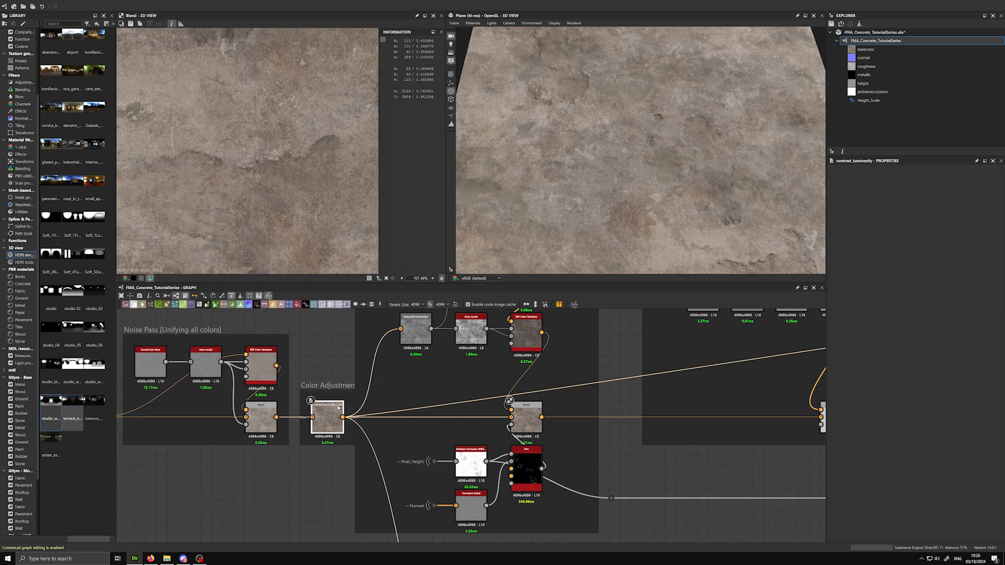
double_click(523, 412)
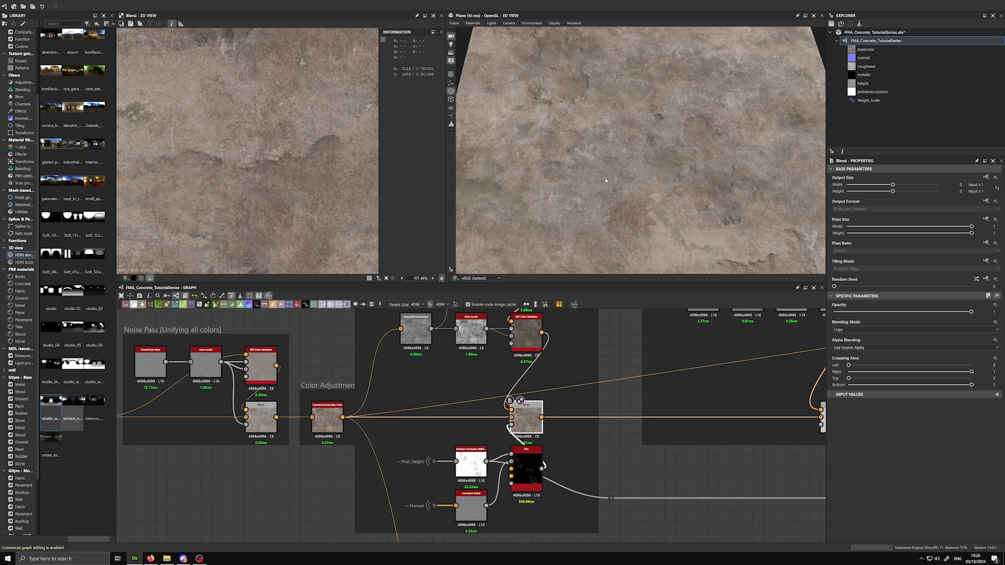
Inspect the damaged area of the plane in 3D and preview the matching close-up of the Dirt Pass ambient occlusion map
drag(606, 180, 607, 171)
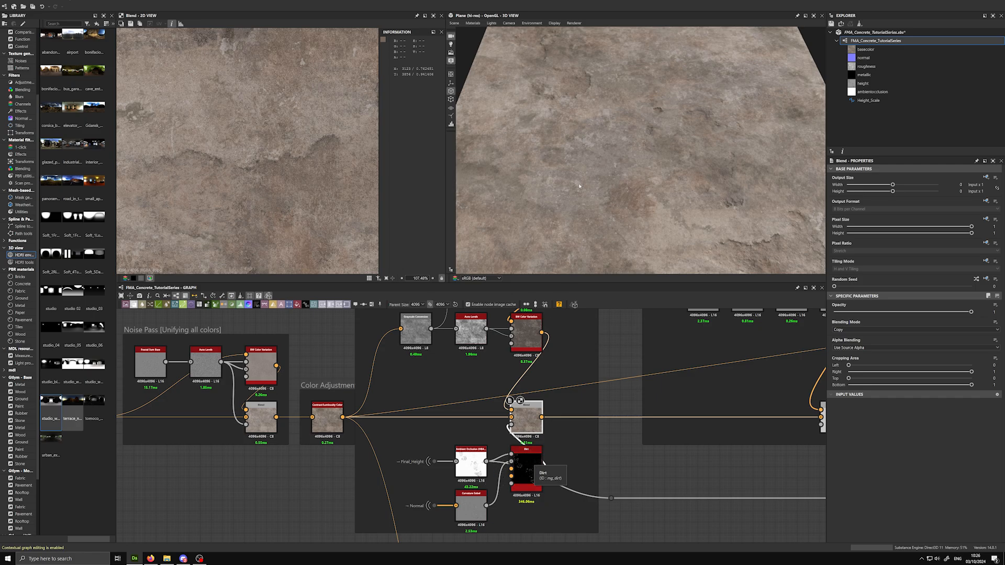
drag(779, 244, 743, 218)
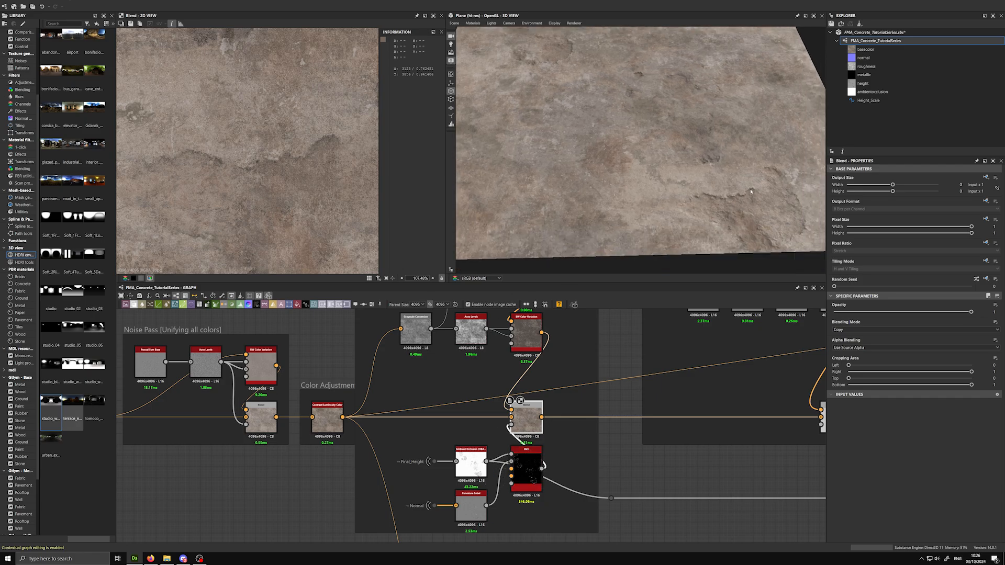
double_click(470, 463)
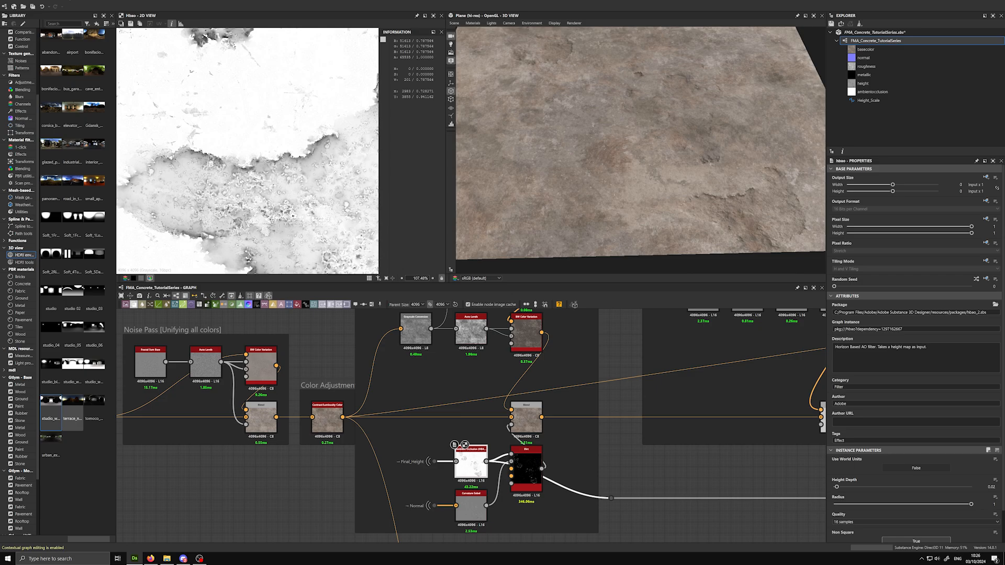
Preview the Dirt Pass Blend output in 2D and view the concrete plane in 3D for comparison
double_click(525, 419)
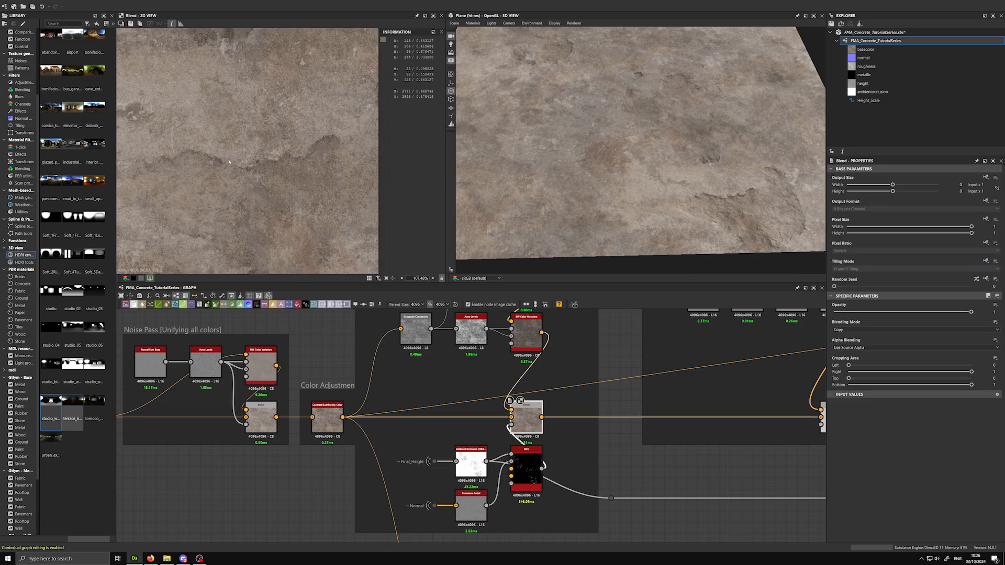
drag(704, 163, 695, 204)
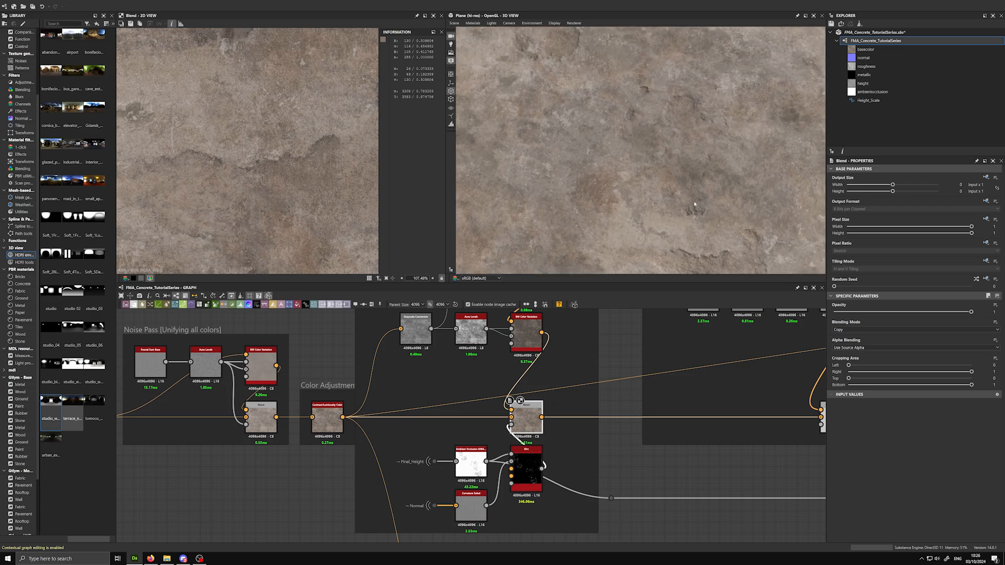
scroll(218, 215, down, 3)
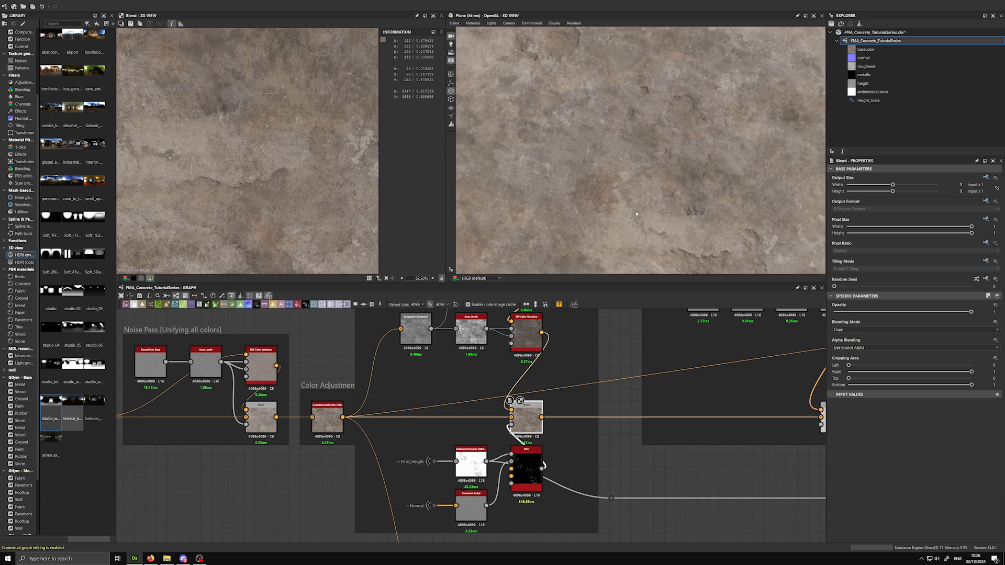
drag(618, 209, 623, 235)
scroll(612, 338, down, 2)
Move the outgoing base colour link from the Color Adjustment node to the Dirt Pass Blend output
middle_drag(606, 364, 433, 397)
scroll(428, 384, down, 1)
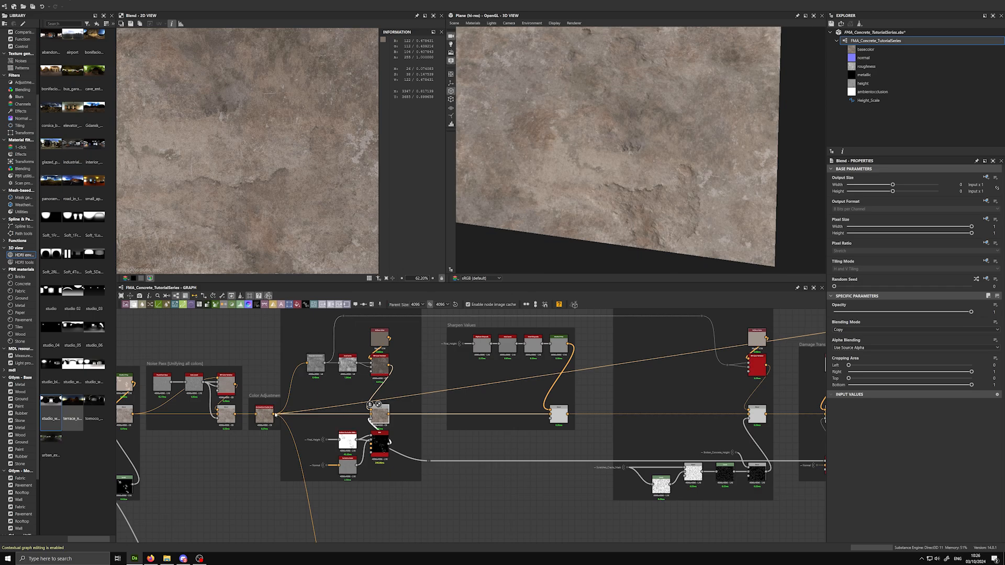
shift+drag(273, 414, 389, 415)
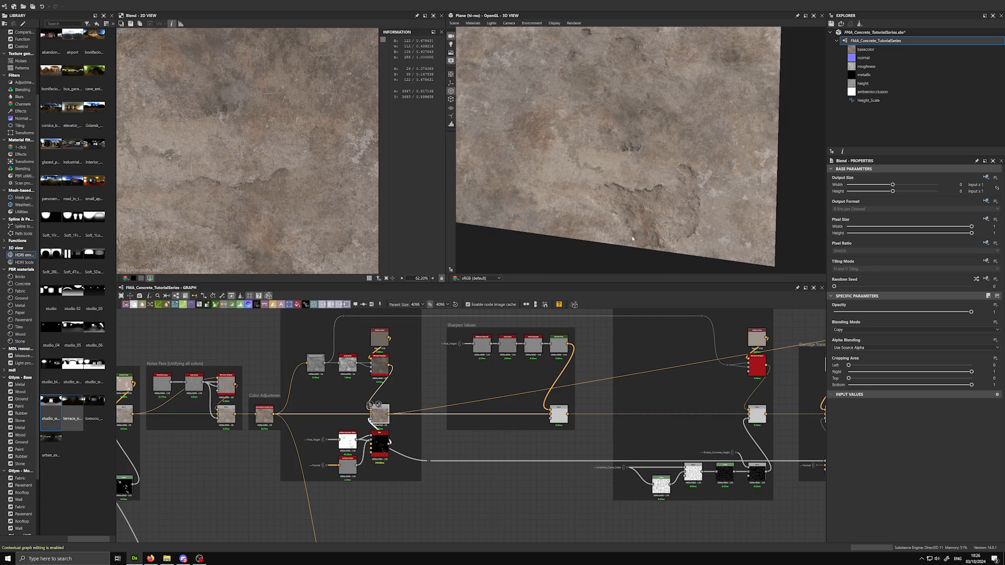
Examine how the Dirt Pass looks on the 3D plane, overall and close up around the damaged areas
drag(615, 178, 676, 170)
scroll(675, 170, down, 4)
middle_drag(649, 157, 661, 185)
scroll(661, 184, up, 4)
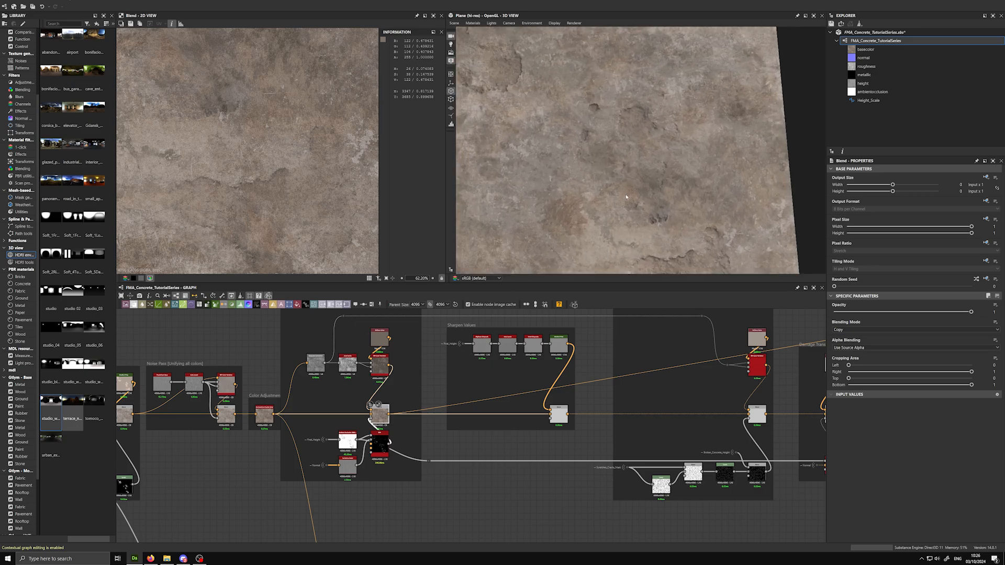
drag(660, 185, 684, 190)
middle_drag(683, 191, 675, 110)
scroll(675, 110, up, 3)
drag(654, 131, 673, 176)
scroll(606, 186, up, 4)
scroll(635, 189, up, 4)
scroll(647, 188, down, 3)
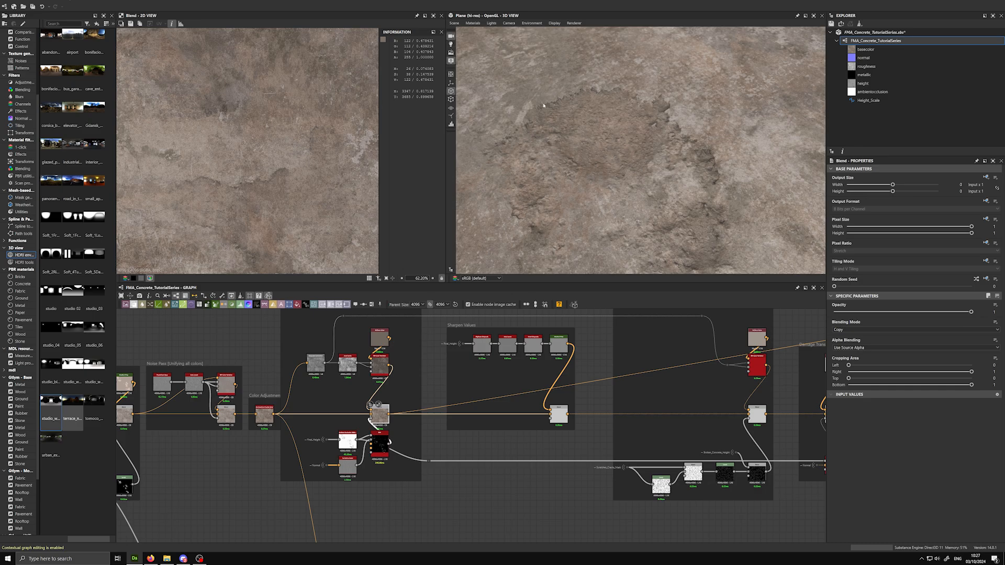
mouse_move(560, 105)
mouse_down()
mouse_move(560, 122)
mouse_move(567, 94)
mouse_move(576, 103)
mouse_move(606, 87)
mouse_move(595, 84)
mouse_move(582, 115)
mouse_move(564, 115)
mouse_up()
scroll(433, 372, up, 2)
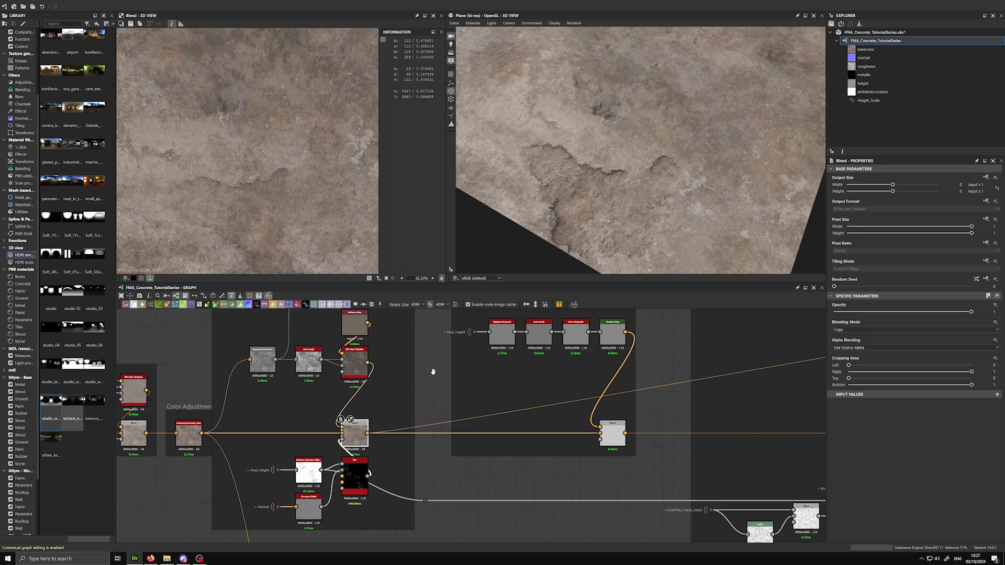
Preview the Sharpen Values chain in order: Highpass Grayscale, Auto Levels and Invert Grayscale
middle_drag(433, 371, 376, 431)
middle_drag(639, 436, 623, 425)
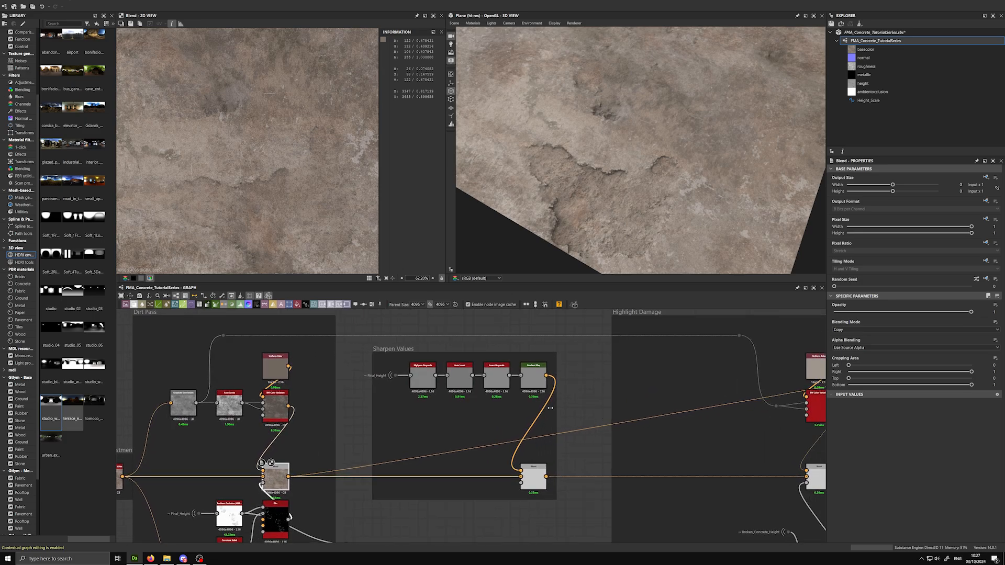
scroll(334, 388, down, 3)
middle_drag(190, 381, 259, 365)
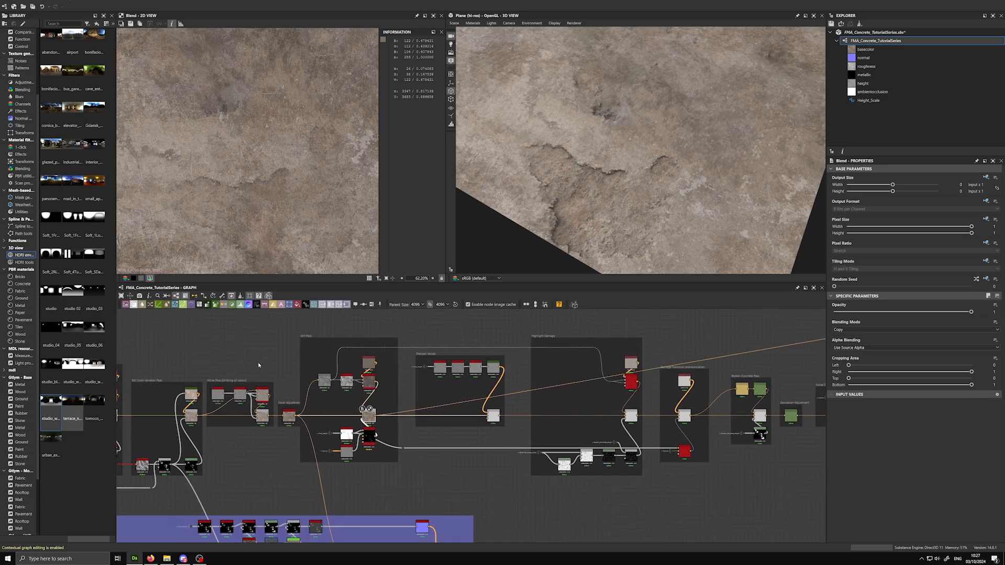
scroll(259, 365, up, 3)
middle_drag(695, 375, 460, 402)
scroll(516, 391, down, 1)
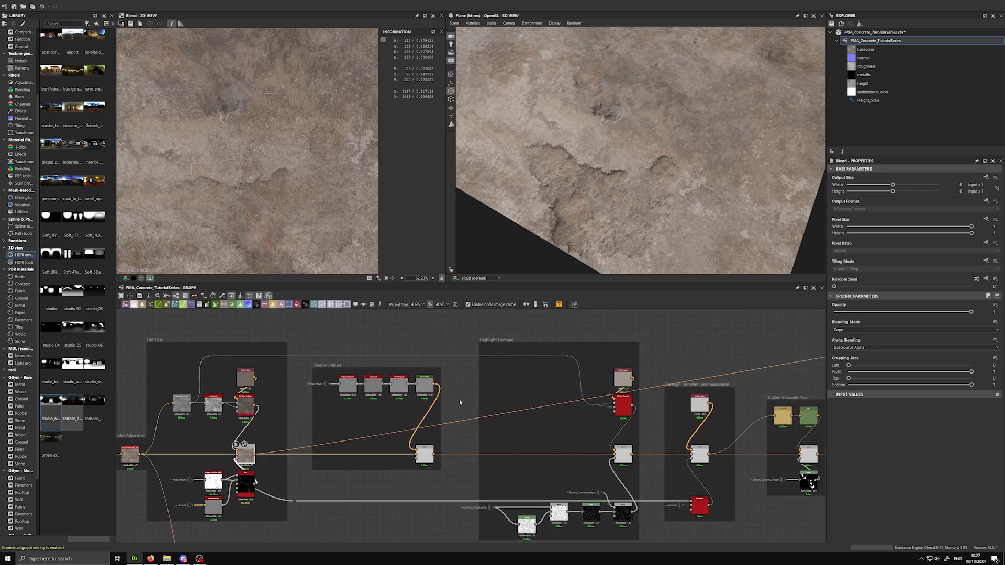
scroll(319, 391, up, 5)
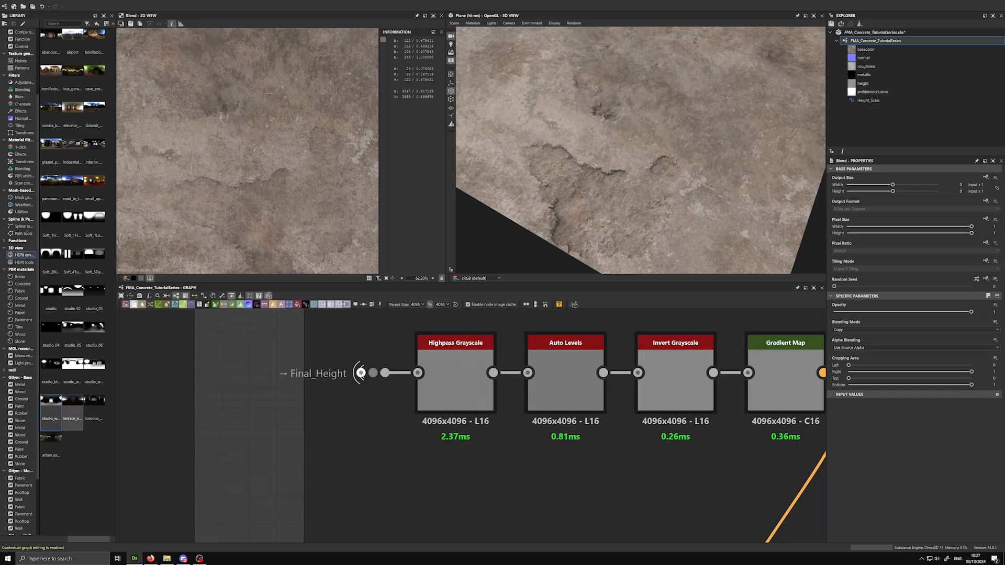
double_click(455, 377)
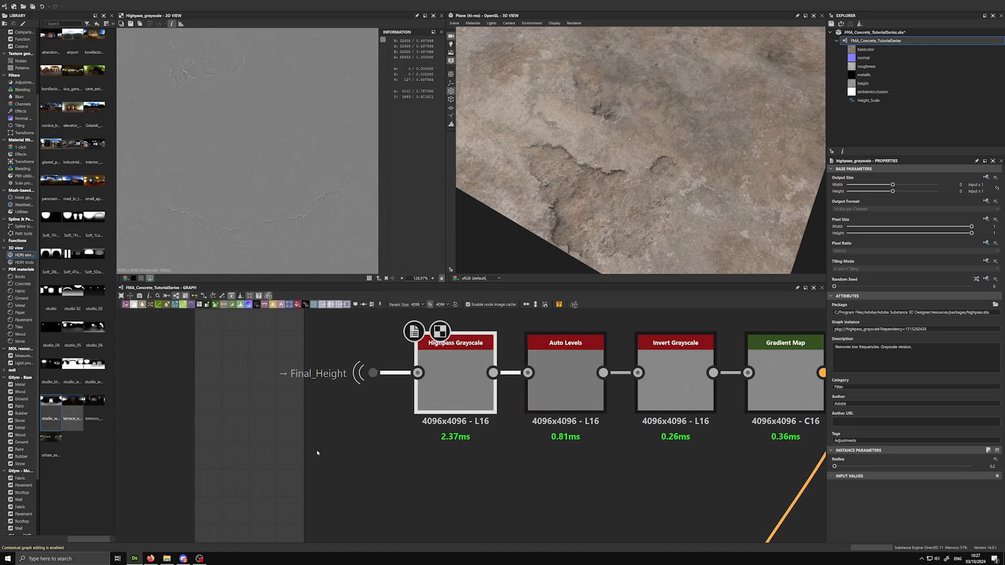
scroll(335, 454, down, 2)
double_click(480, 398)
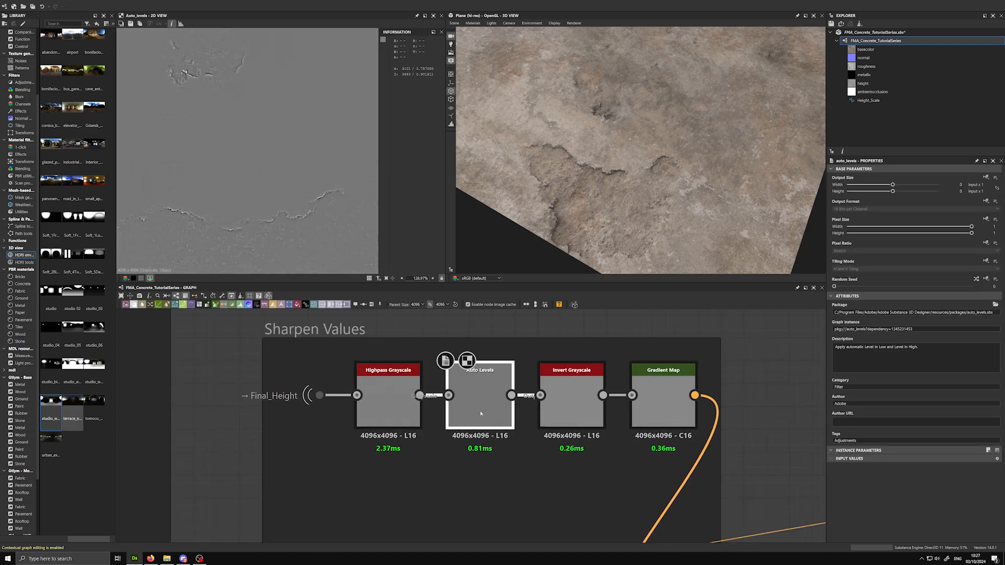
double_click(562, 404)
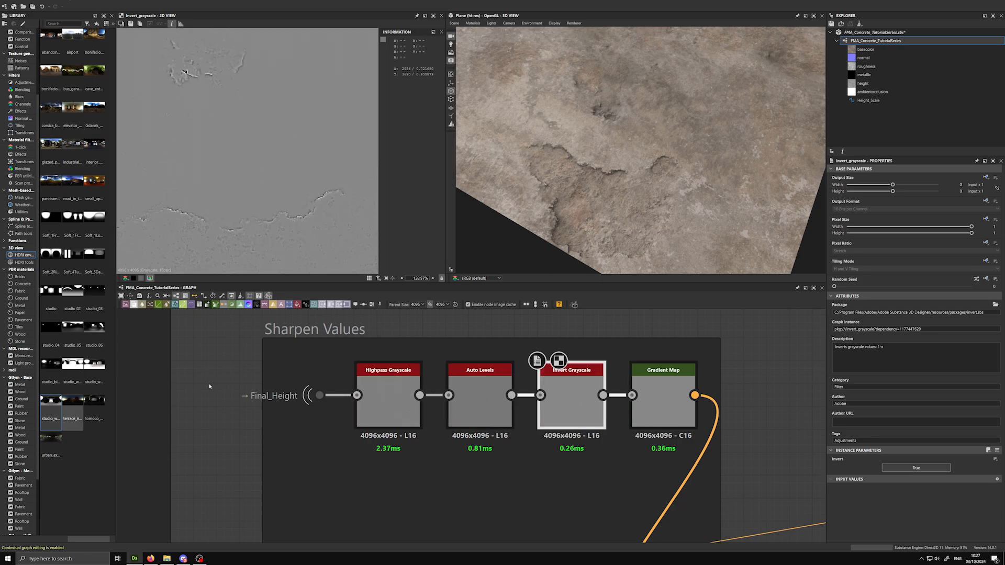
Preview the Sharpen Values Blend with its Overlay settings and examine the damaged edge close up in 2D
middle_drag(203, 389, 211, 324)
scroll(235, 443, down, 2)
middle_drag(235, 443, 268, 399)
click(569, 330)
mouse_move(650, 362)
middle_down()
mouse_move(630, 402)
mouse_move(663, 369)
middle_up()
scroll(662, 366, down, 1)
middle_drag(629, 424, 617, 401)
double_click(569, 451)
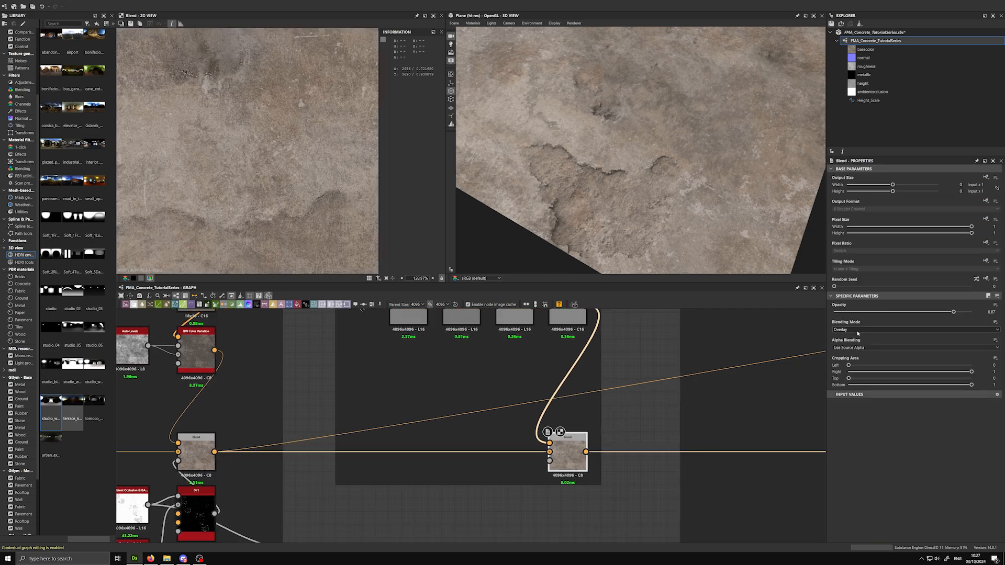
scroll(596, 374, up, 1)
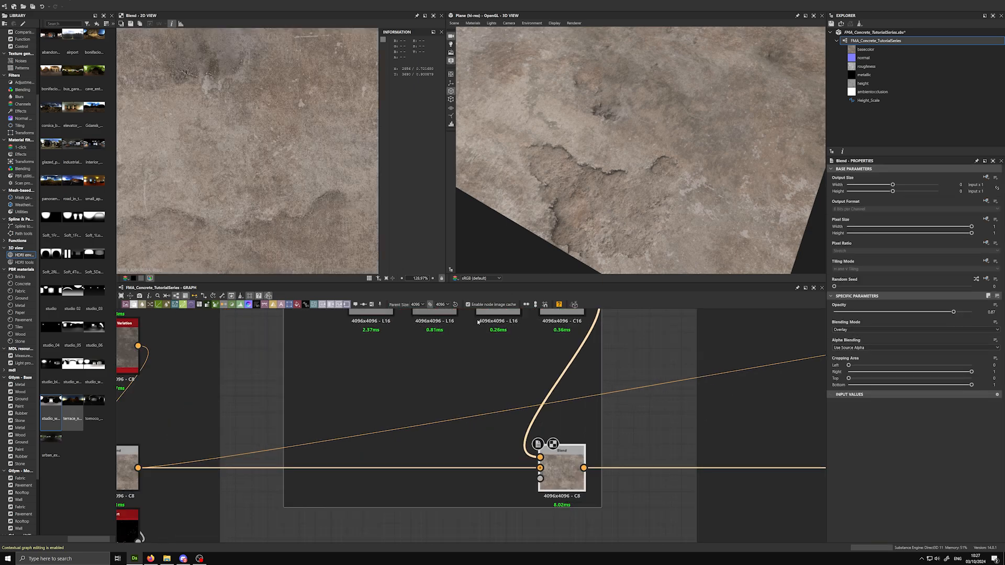
scroll(256, 220, up, 7)
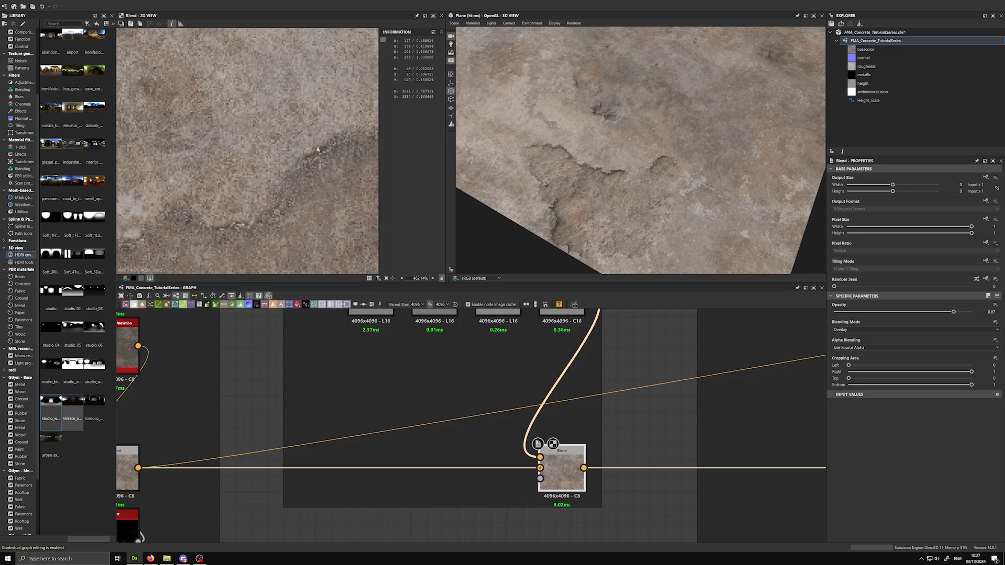
Examine the chipped concrete edges of the plane close up in 3D
scroll(624, 184, up, 3)
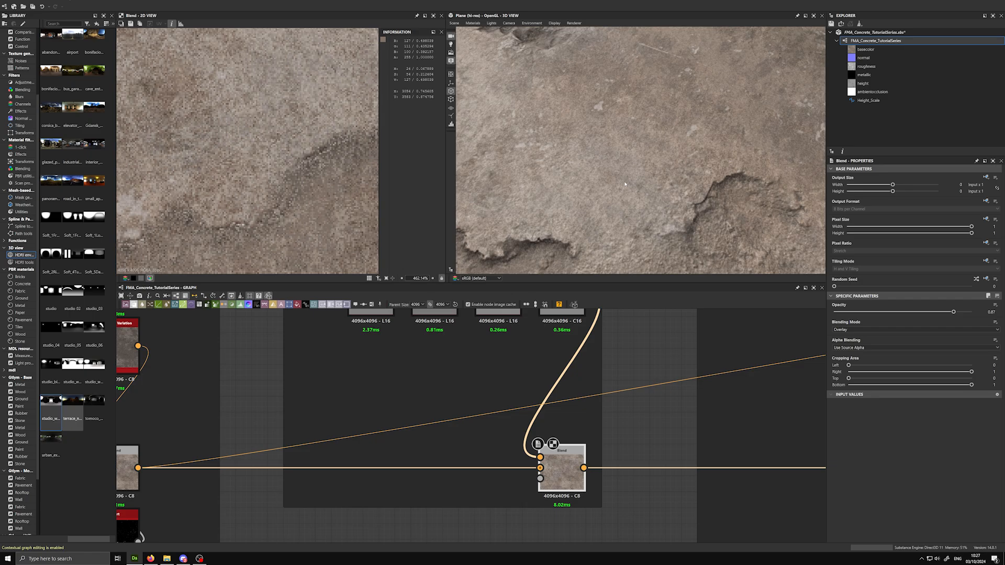
middle_drag(624, 196, 670, 166)
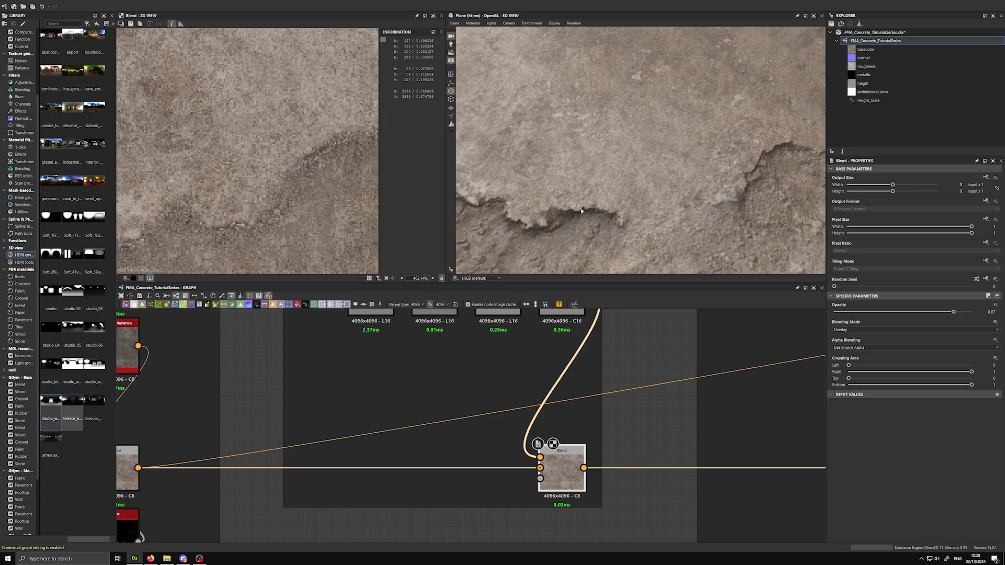
middle_drag(474, 262, 593, 215)
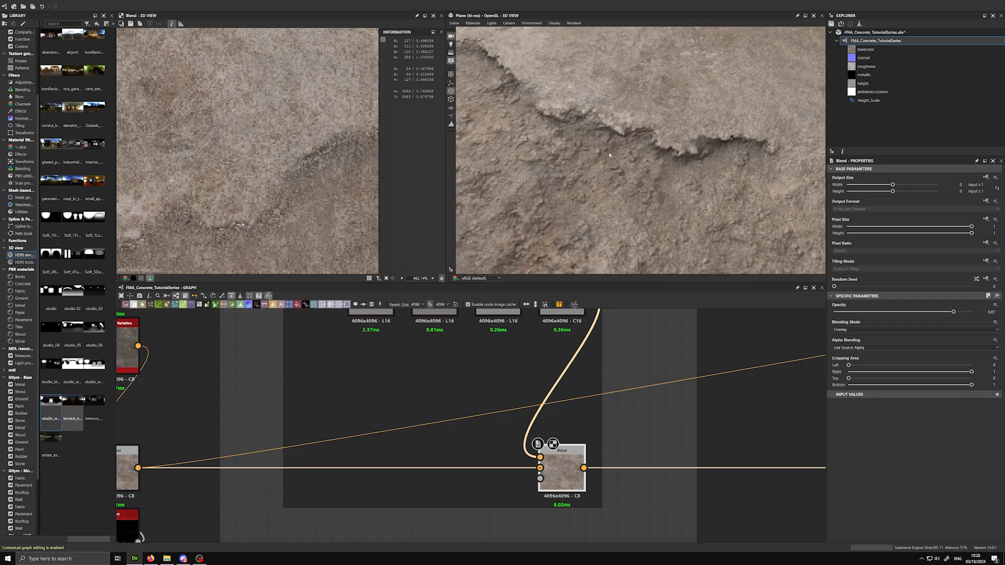
Compare the Auto Levels and Invert Grayscale maps of Sharpen Values close up along the damaged edge
double_click(437, 312)
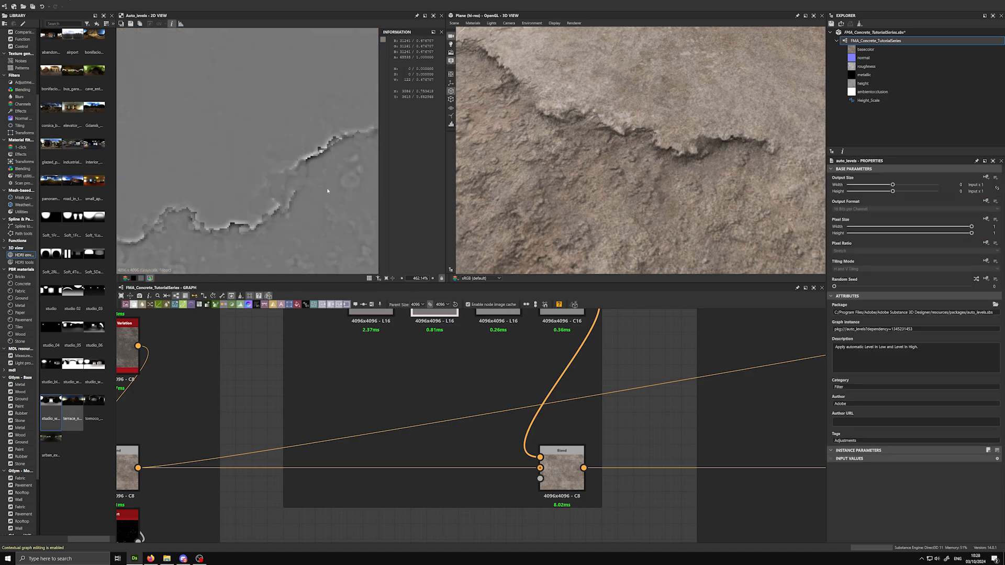
scroll(268, 163, up, 4)
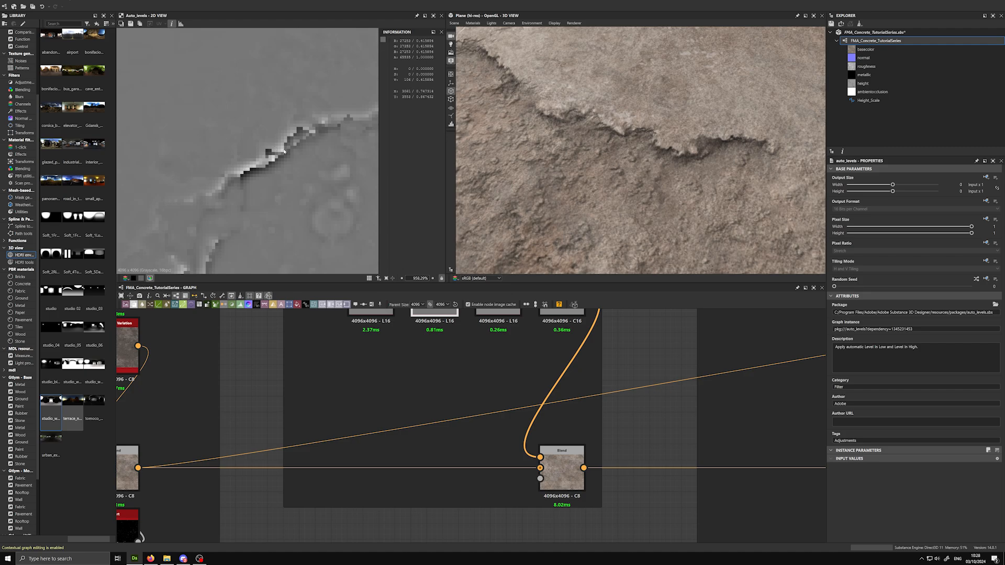
scroll(221, 376, down, 1)
middle_drag(221, 378, 212, 422)
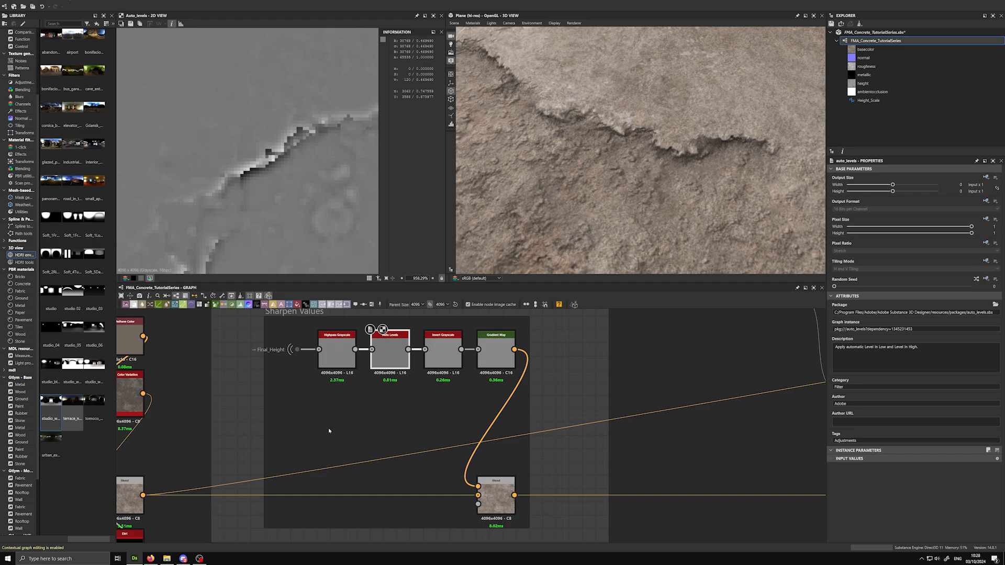
double_click(442, 361)
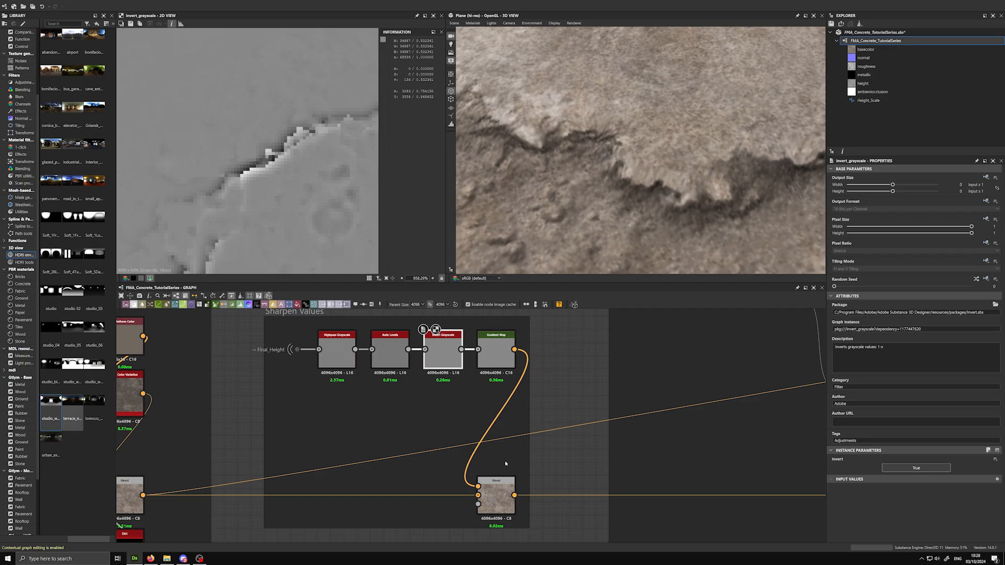
Compare the Dirt Pass Blend with the Sharpen Values Blend repeatedly in the 2D preview along the damaged edge
double_click(496, 487)
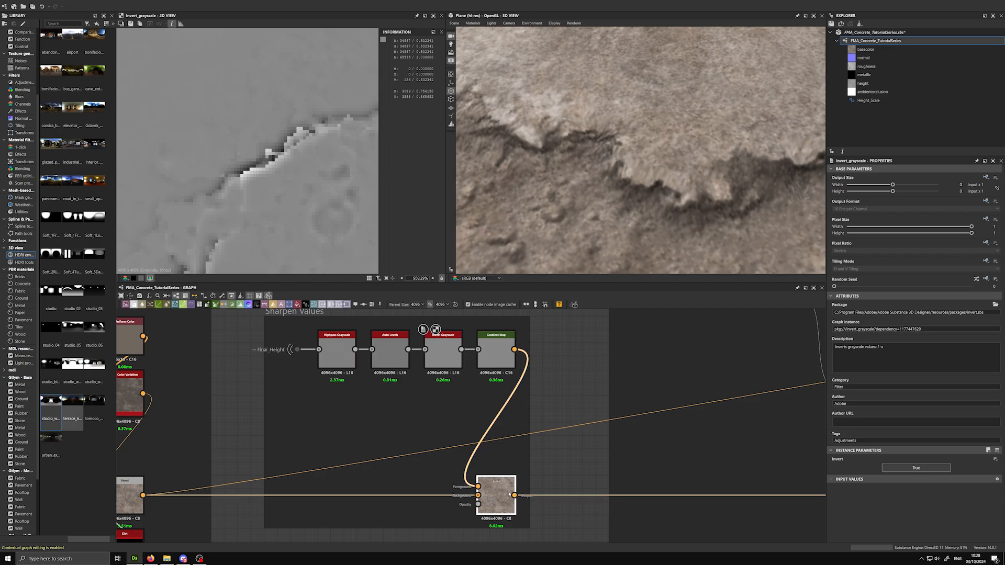
double_click(126, 505)
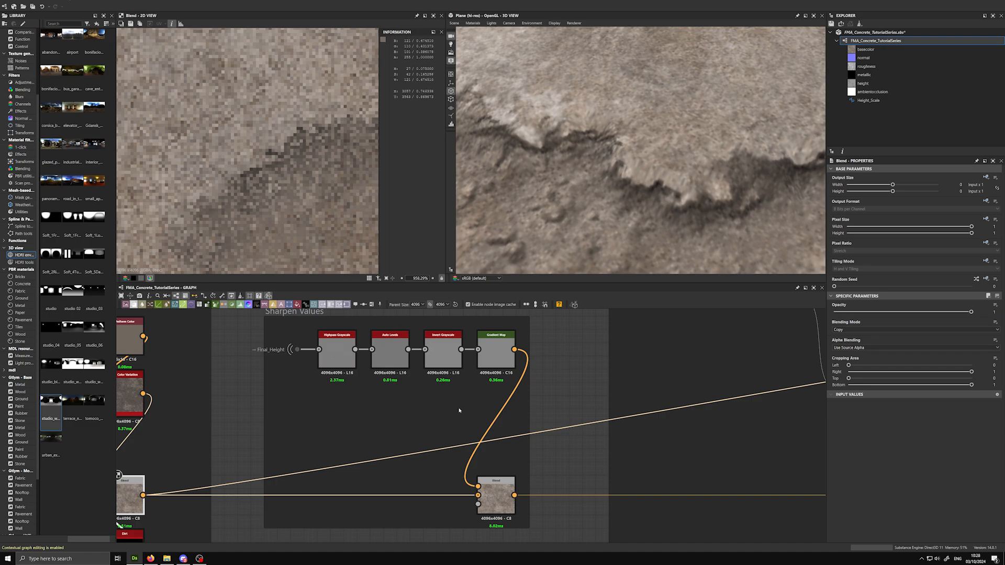
double_click(497, 493)
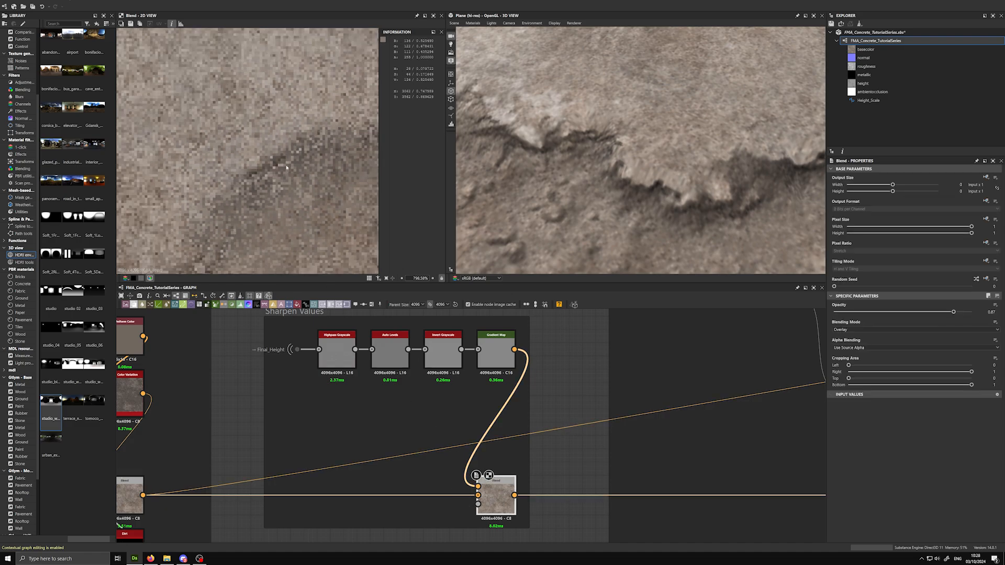
scroll(274, 157, down, 3)
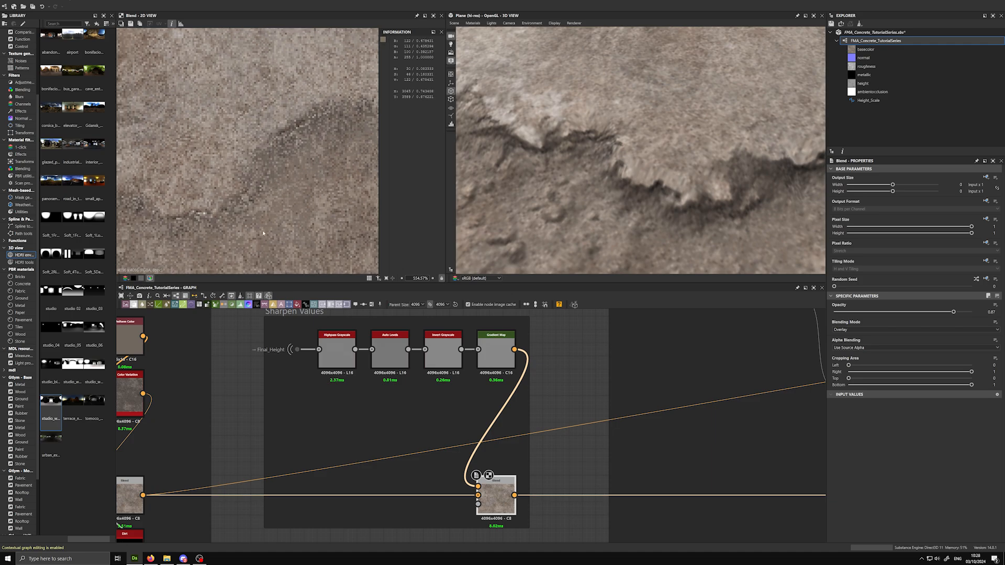
double_click(130, 495)
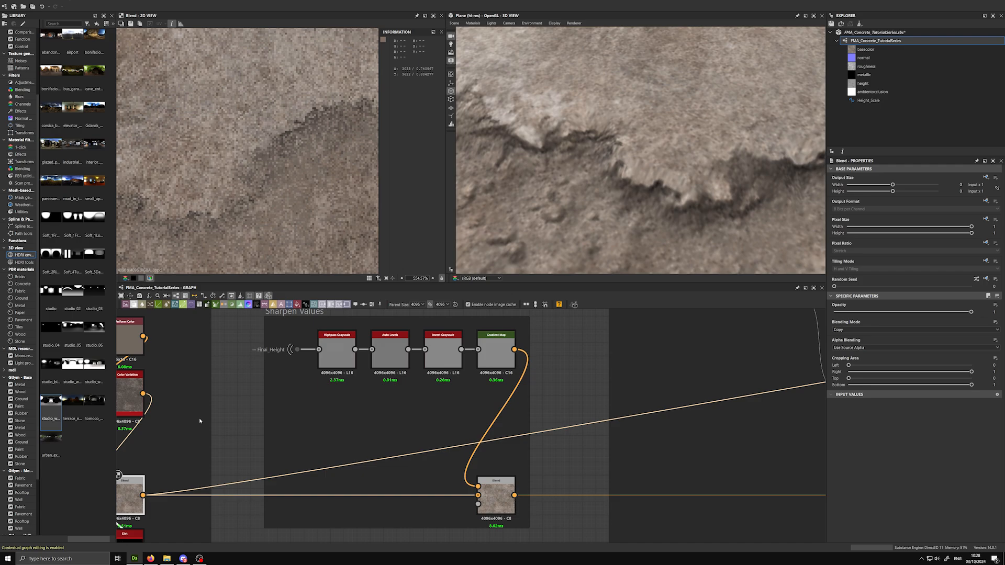
double_click(496, 497)
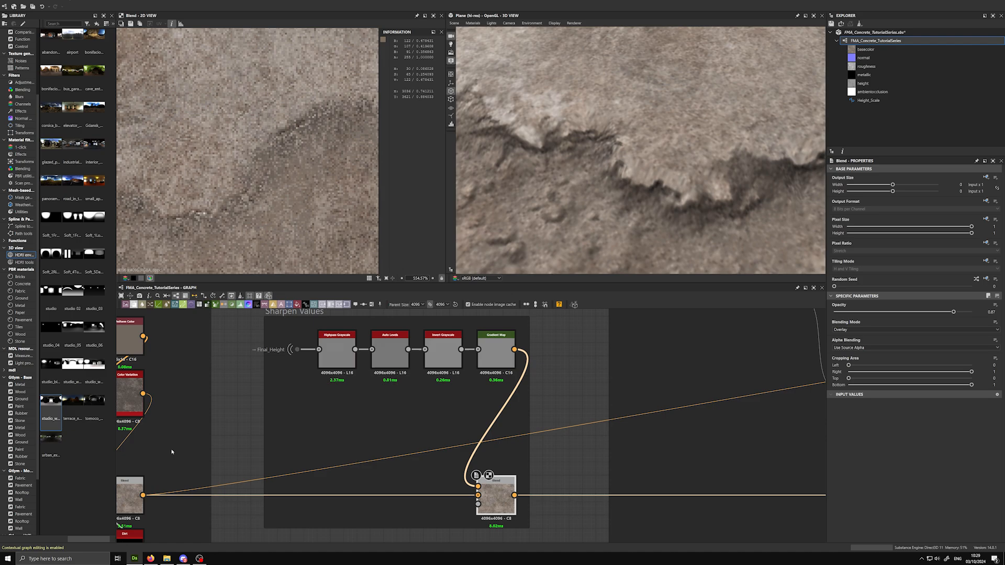
double_click(128, 487)
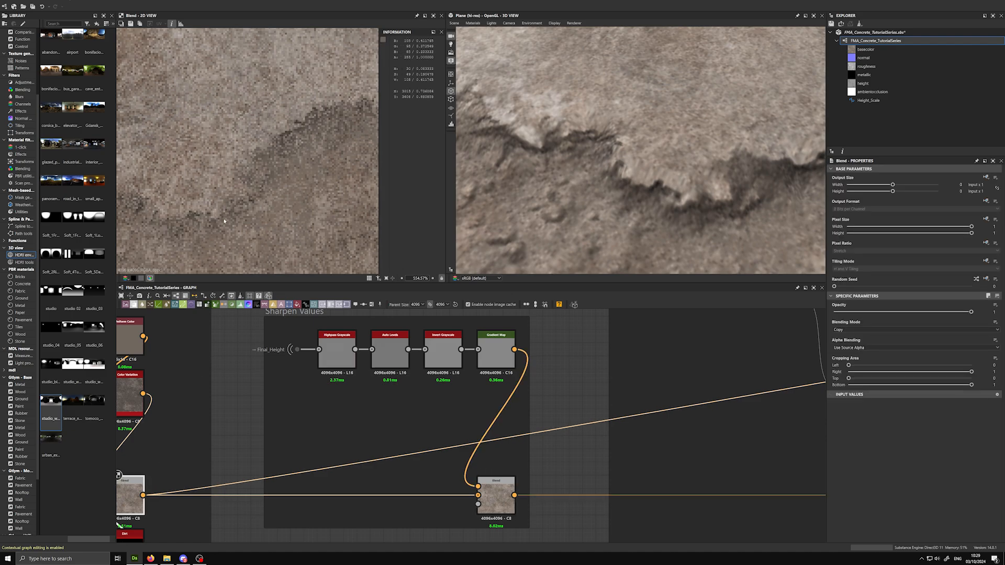
scroll(253, 177, down, 5)
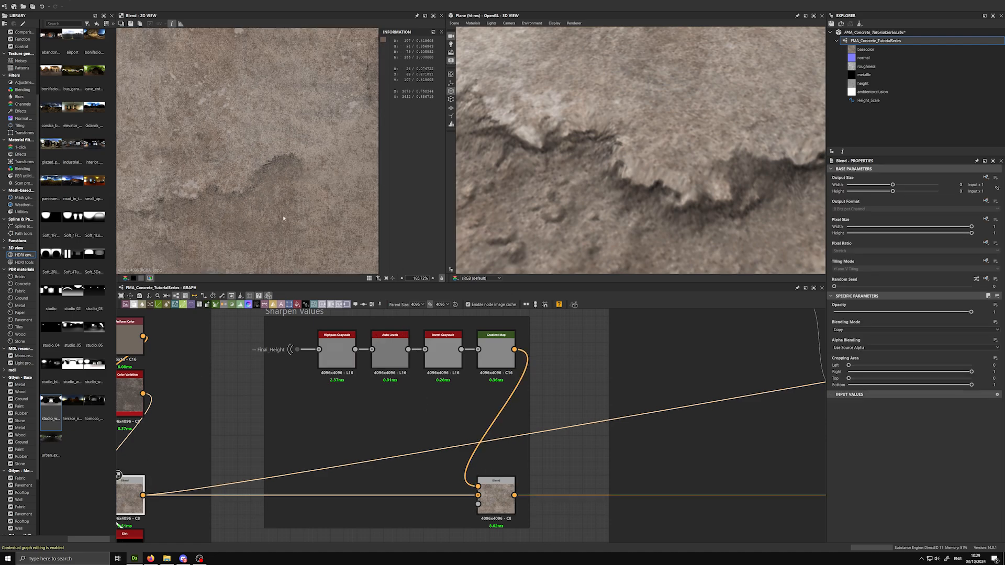
Move the outgoing base colour link from the Dirt Pass Blend to the Sharpen Values Blend output
scroll(541, 412, down, 4)
middle_drag(544, 399, 435, 395)
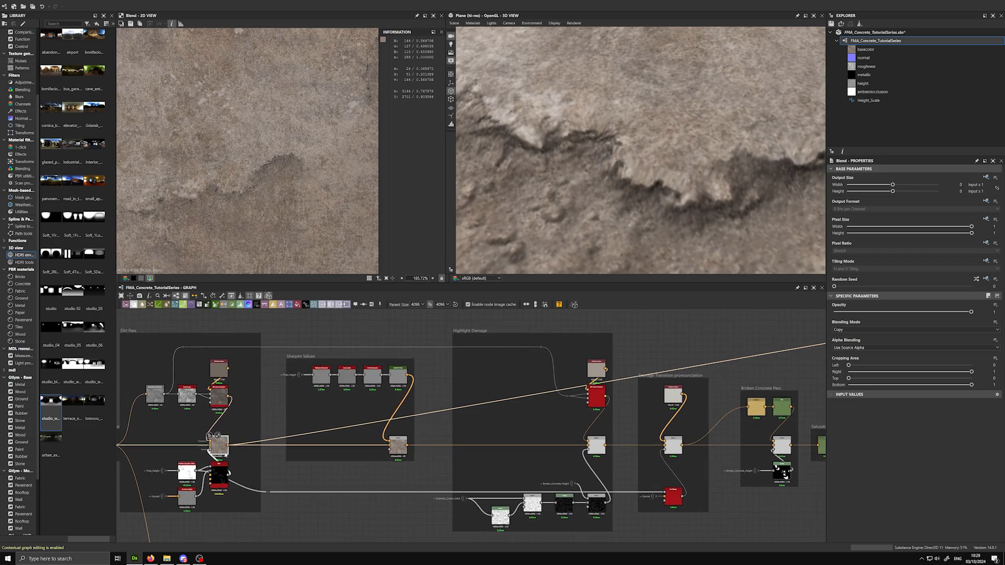
shift+drag(229, 446, 407, 445)
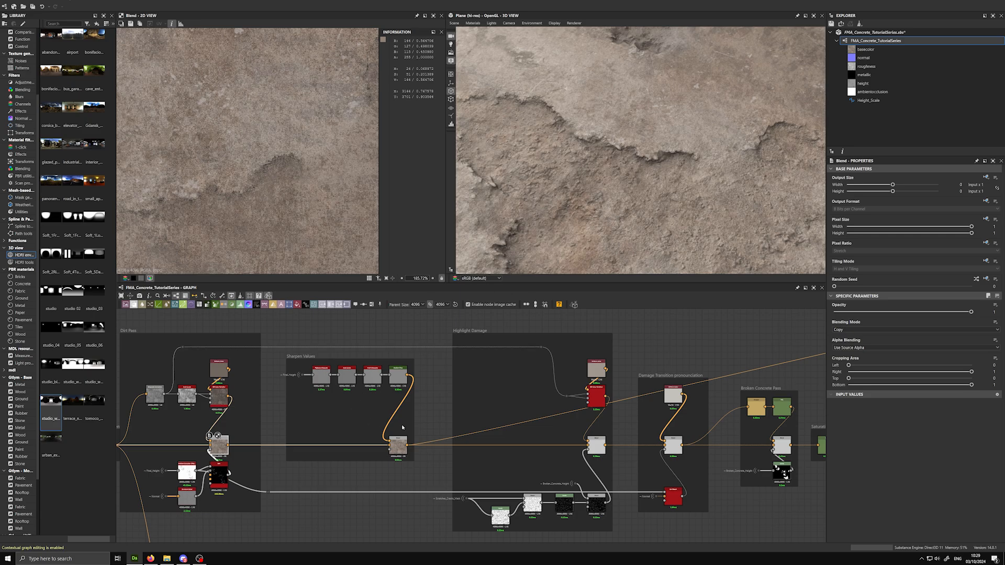
Switch the outgoing base colour link to the Dirt Pass Blend and back to the Sharpen Values Blend to compare both in 3D
shift+drag(407, 445, 228, 446)
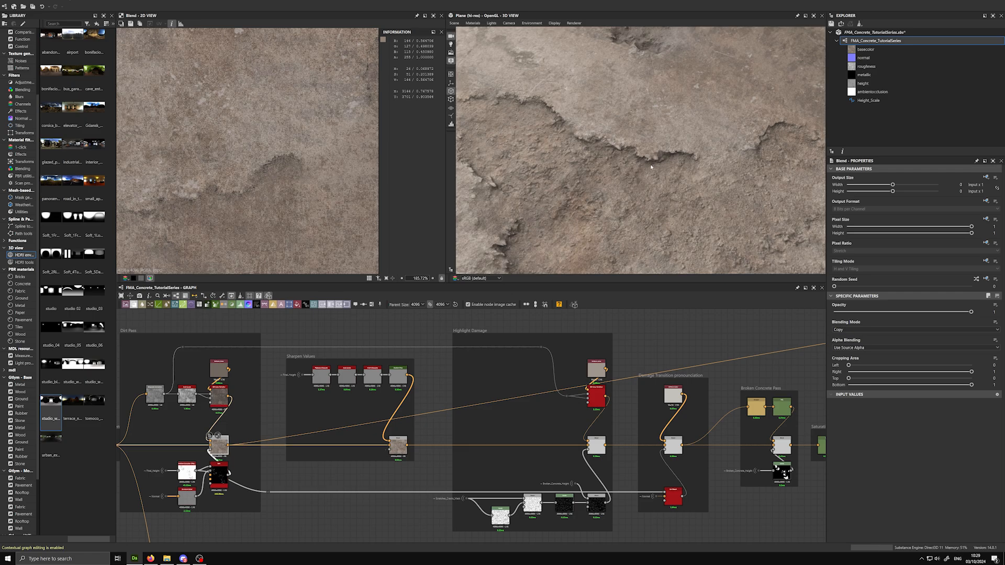
scroll(651, 168, up, 5)
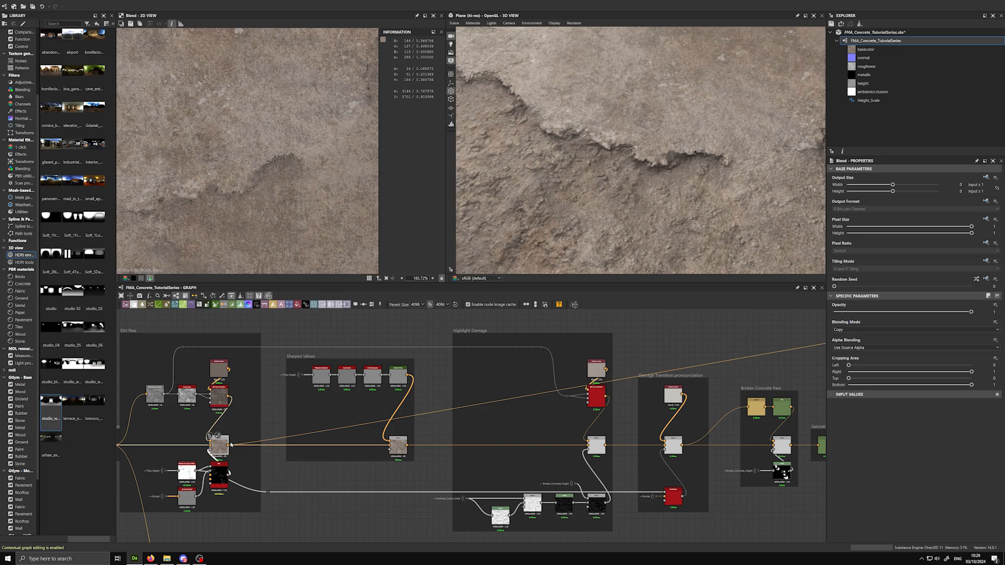
shift+drag(228, 445, 407, 447)
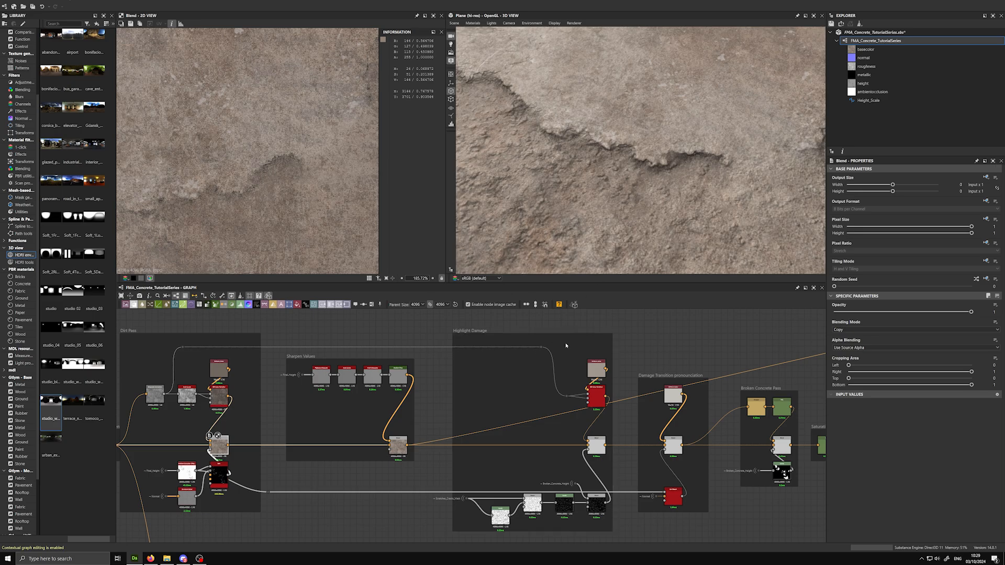
Preview the Subtract Blend mask of the Highlight Damage group in 2D, both close up and across the whole texture
middle_drag(632, 344, 516, 349)
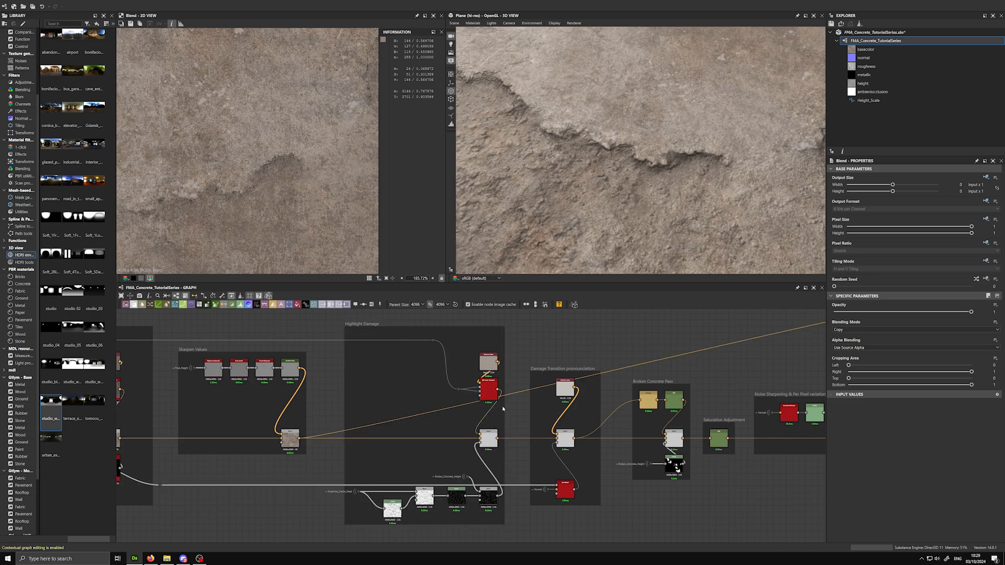
double_click(488, 496)
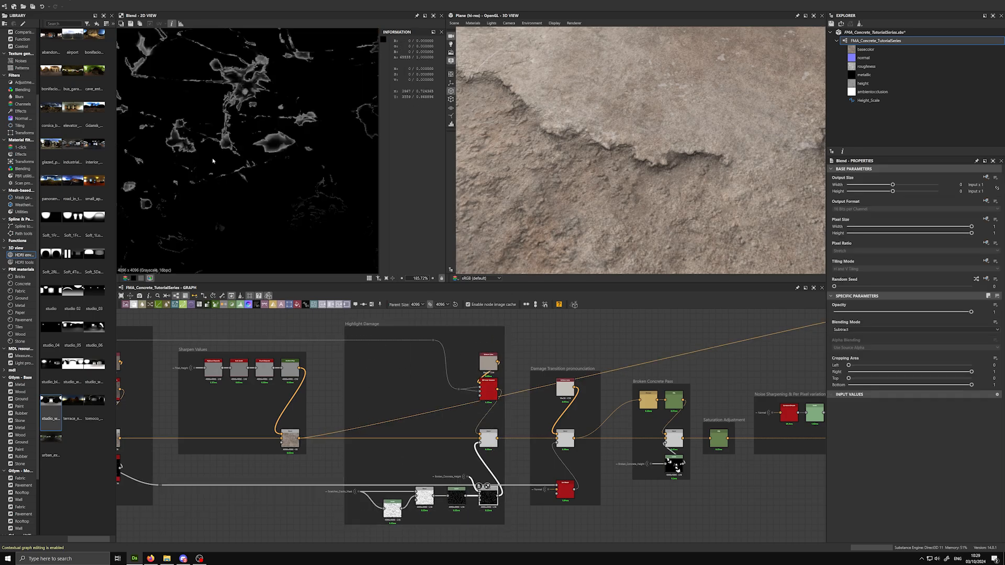
scroll(215, 160, down, 5)
scroll(536, 507, up, 4)
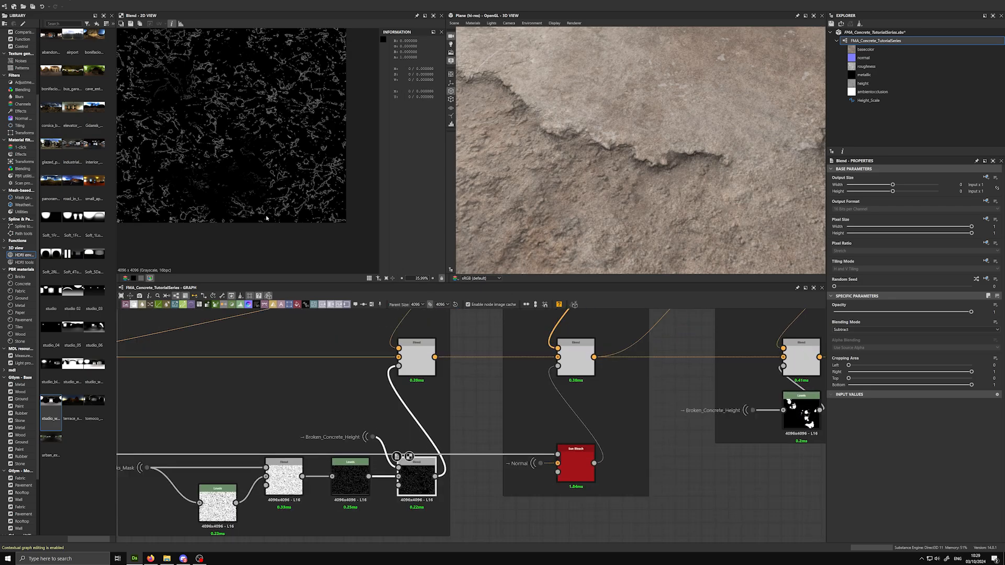
scroll(213, 123, up, 2)
scroll(213, 124, down, 4)
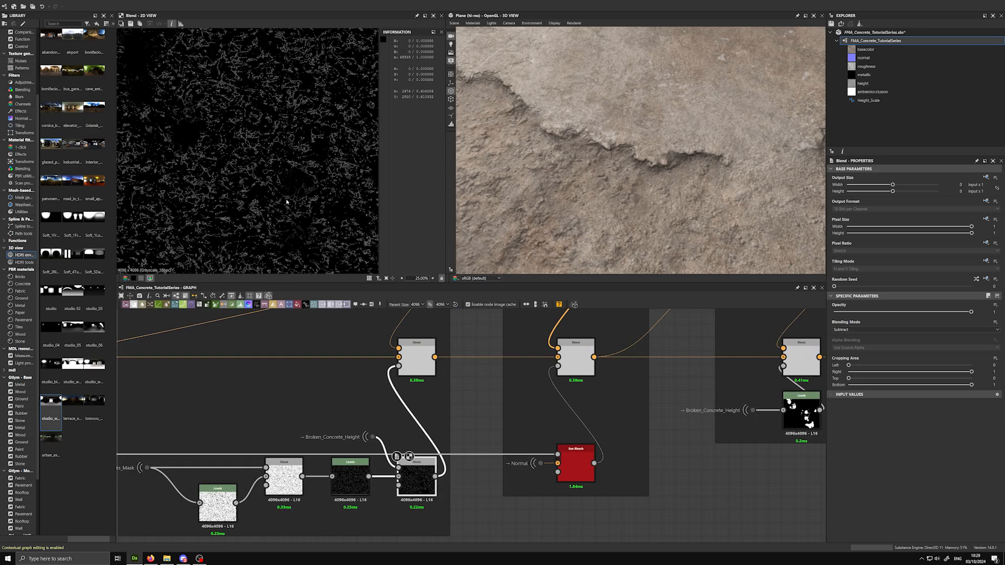
scroll(301, 519, up, 3)
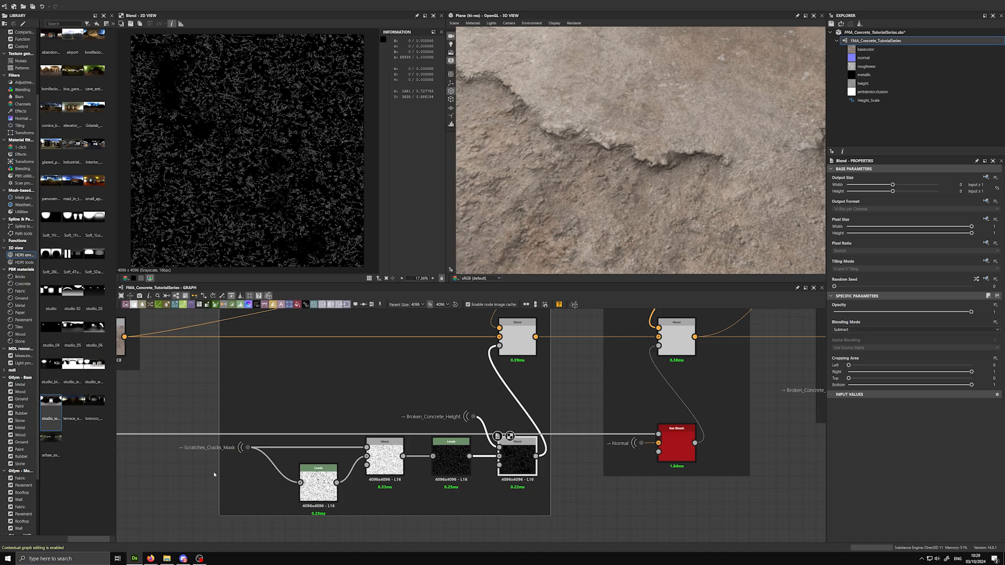
Preview the Scratches_Cracks_Mask input of Highlight Damage and look over the plane's surface in 3D
double_click(251, 444)
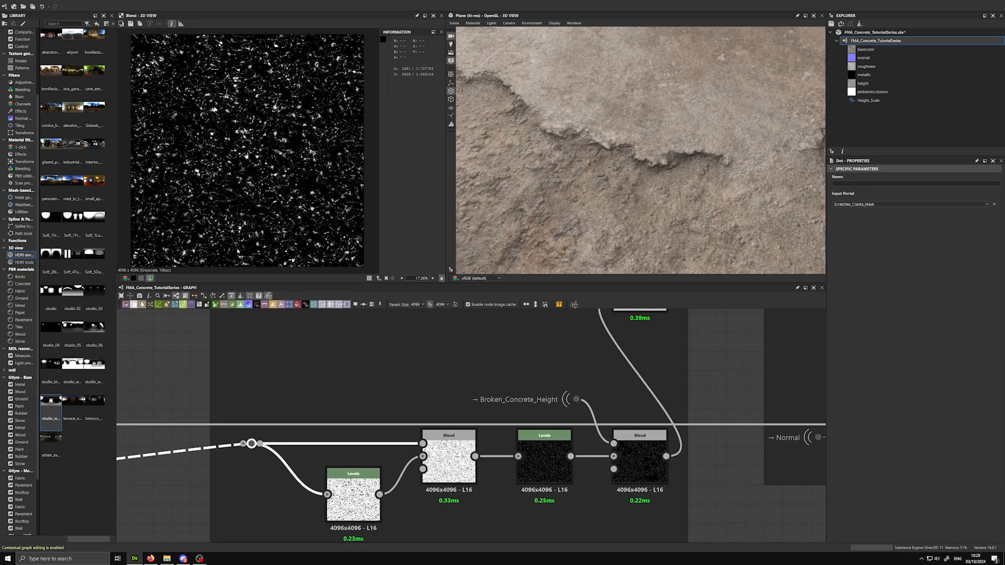
scroll(254, 163, up, 2)
middle_drag(255, 164, 255, 185)
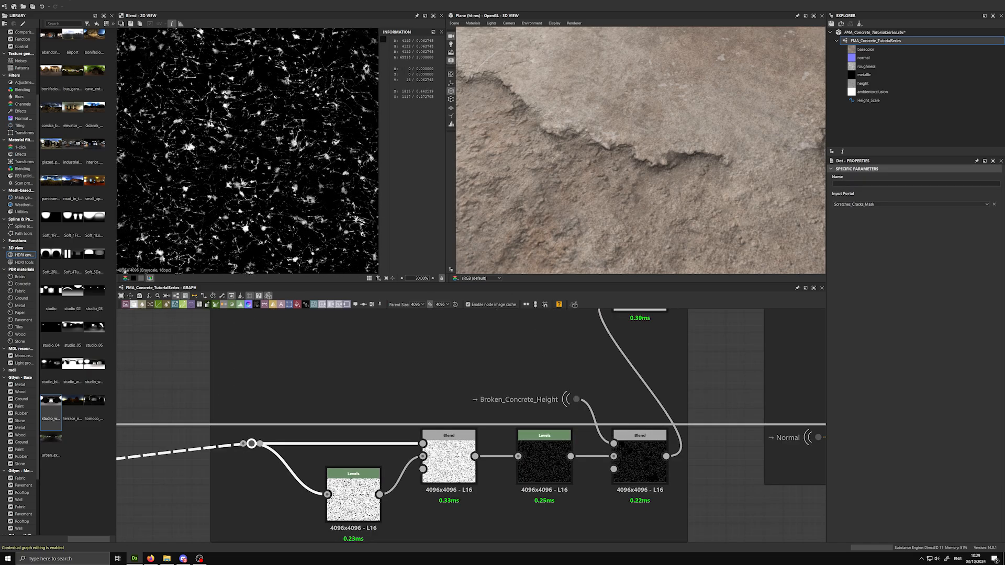
scroll(731, 152, down, 4)
drag(731, 153, 615, 190)
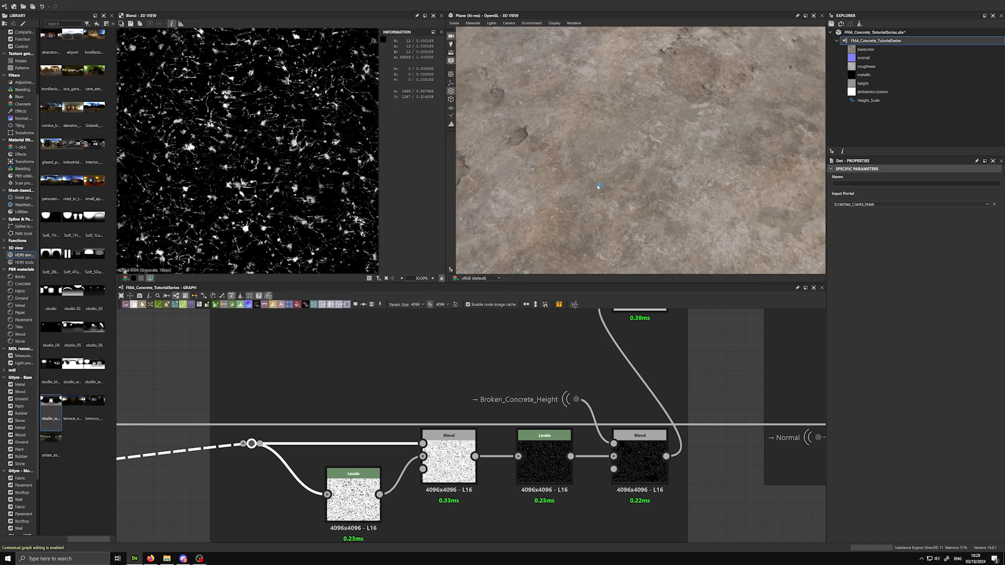
Compare the scratches mask, its Levels version and their Max (Lighten) Blend, examining the blended crack outlines close up
click(335, 474)
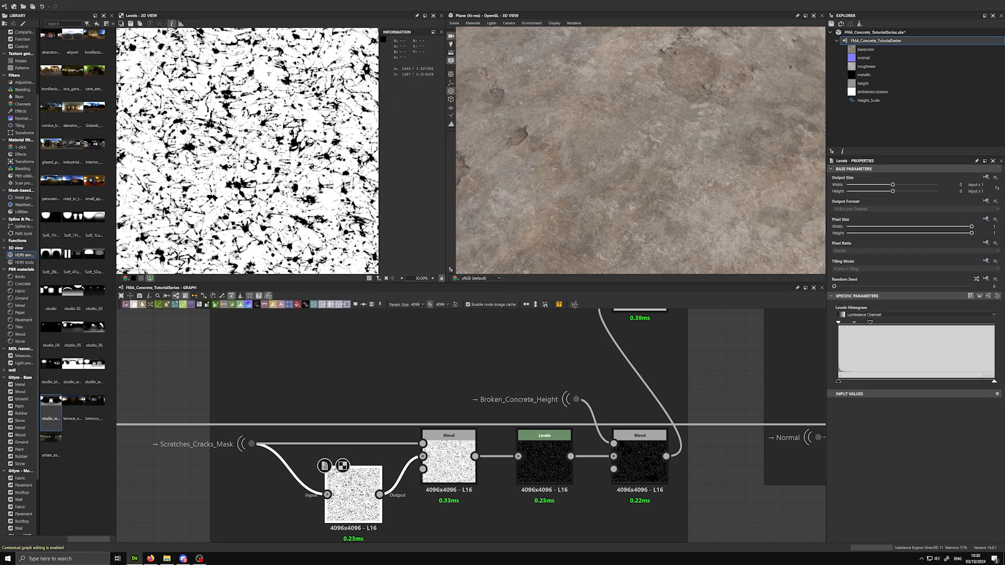
click(449, 458)
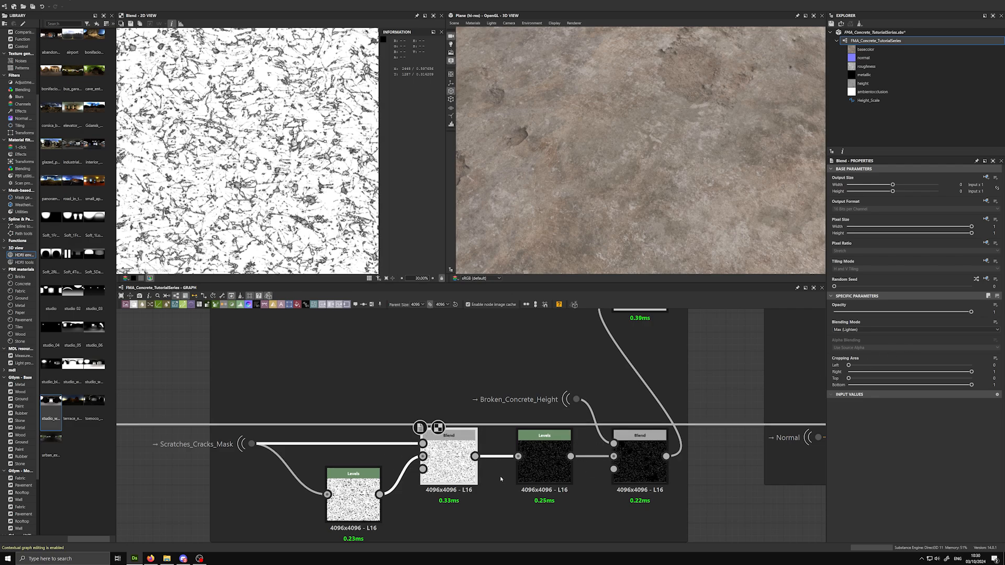
click(252, 444)
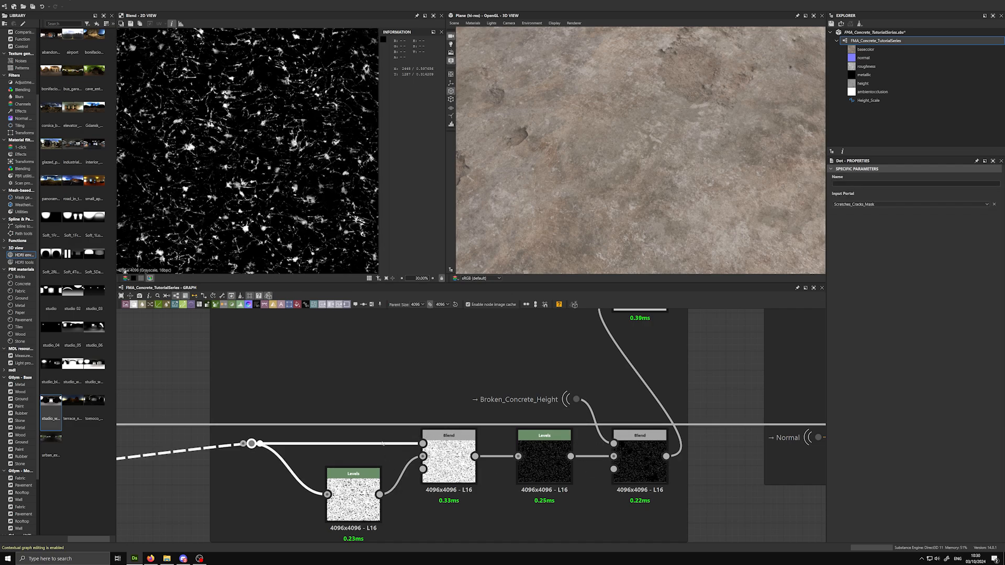
click(353, 495)
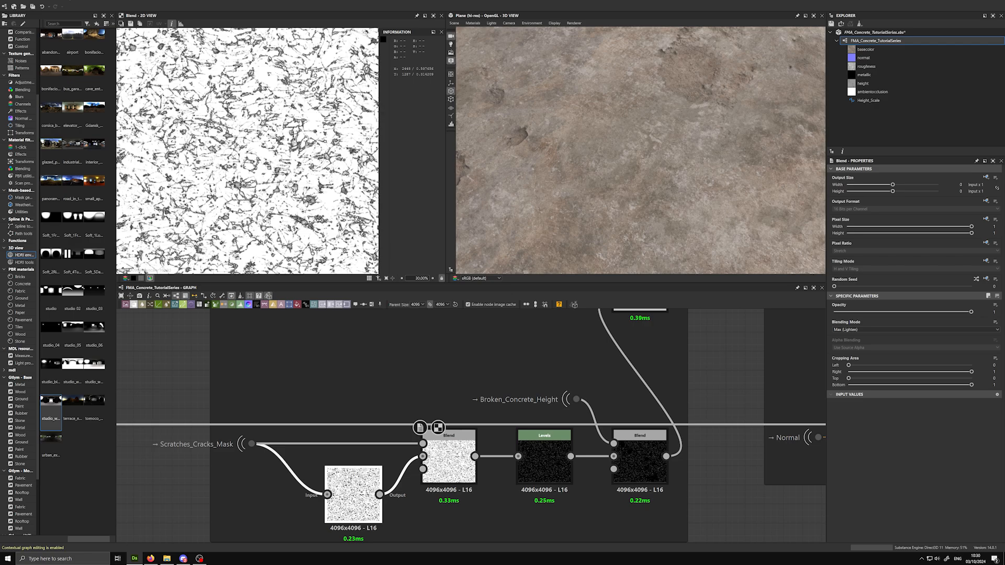
click(449, 456)
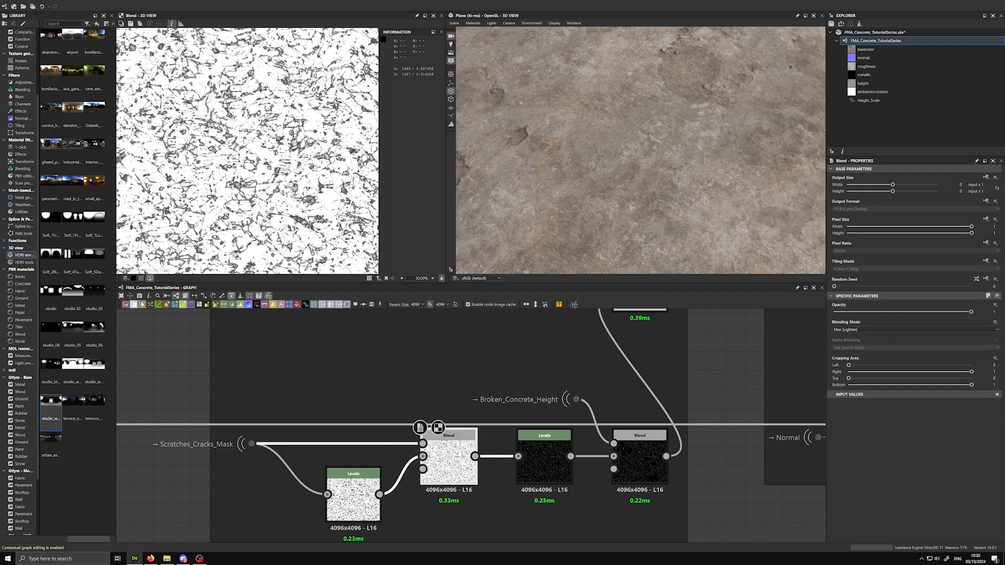
scroll(284, 142, up, 7)
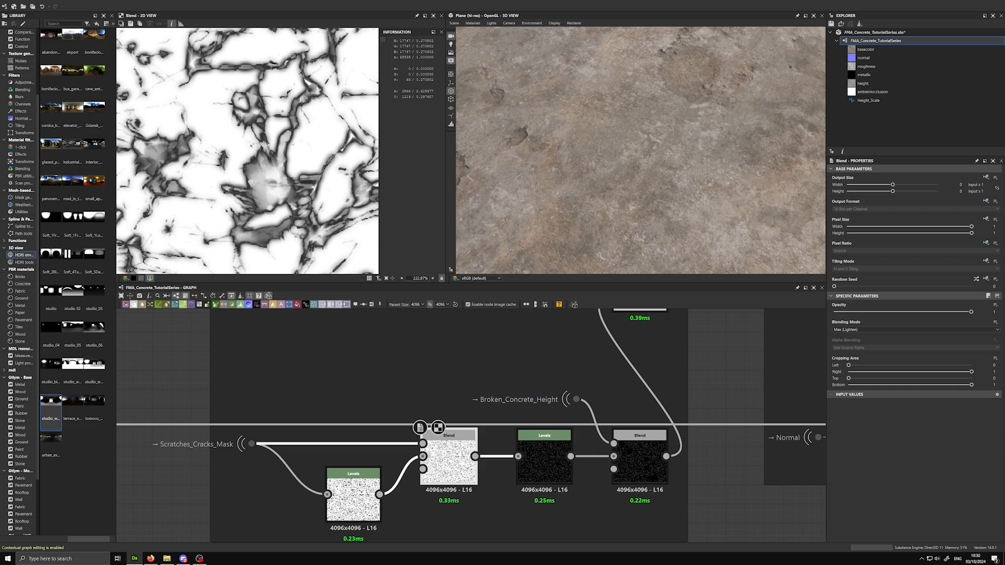
Compare the Levels node after the Max (Lighten) Blend with the Subtract Blend that uses Broken_Concrete_Height
click(551, 457)
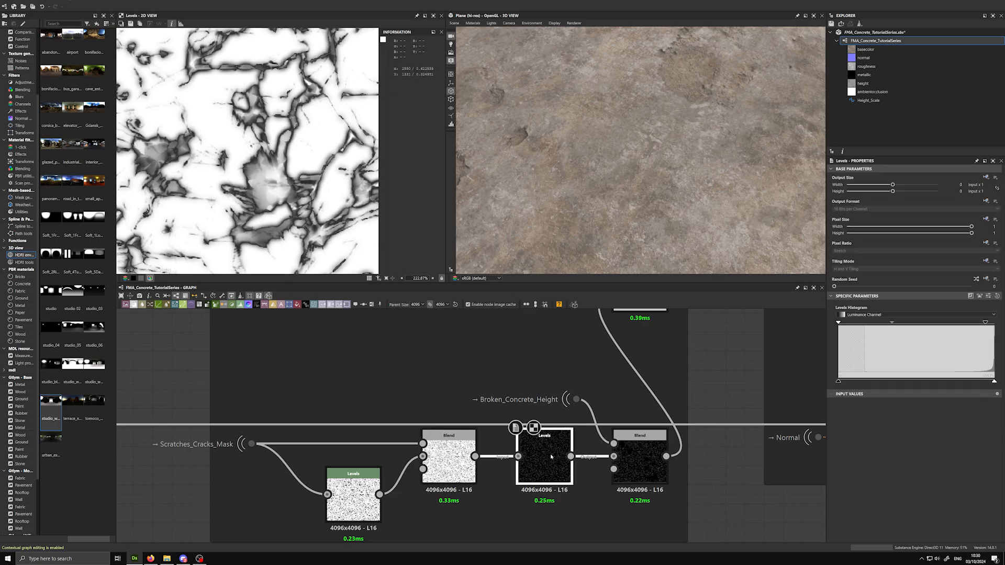
middle_drag(651, 501, 513, 484)
scroll(513, 484, down, 1)
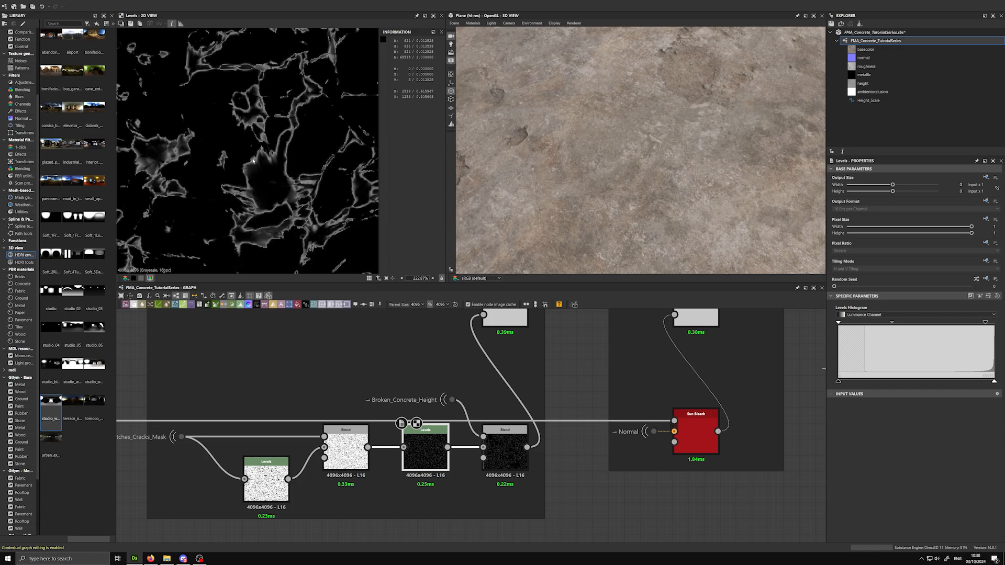
double_click(505, 447)
scroll(260, 154, down, 6)
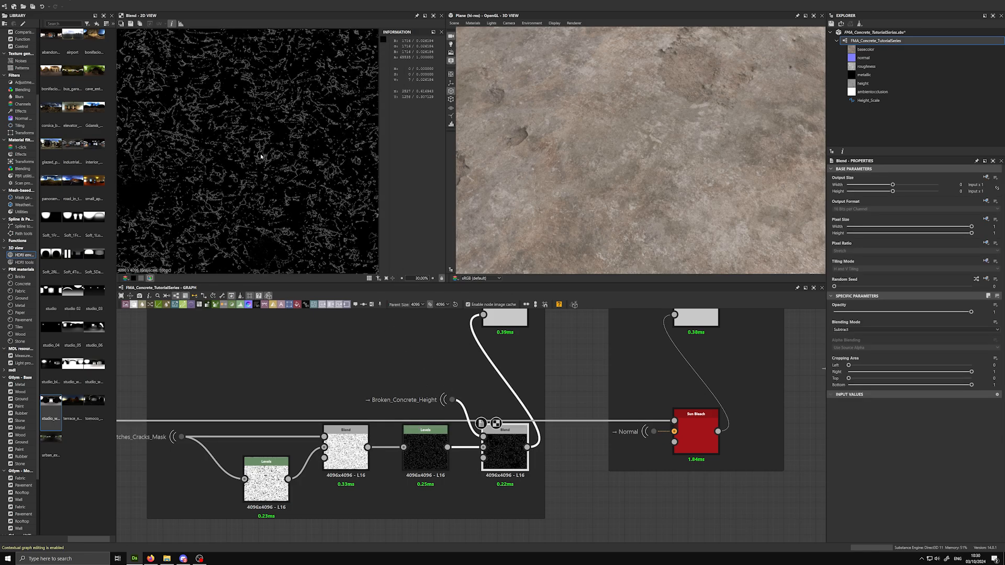
double_click(421, 448)
double_click(501, 450)
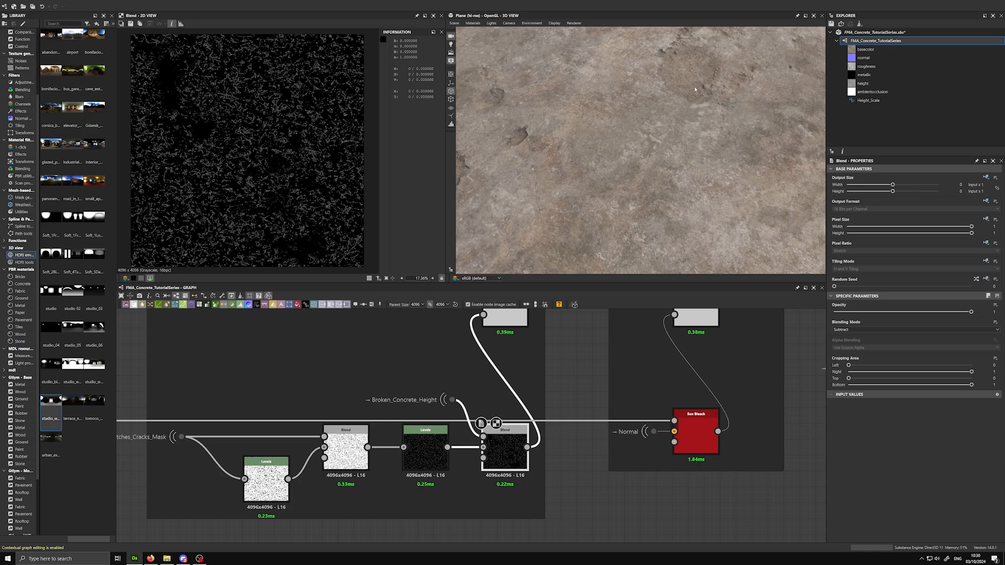
Examine the round damaged area in 3D and preview the BW Color Variation node of Highlight Damage in 2D
drag(694, 90, 667, 147)
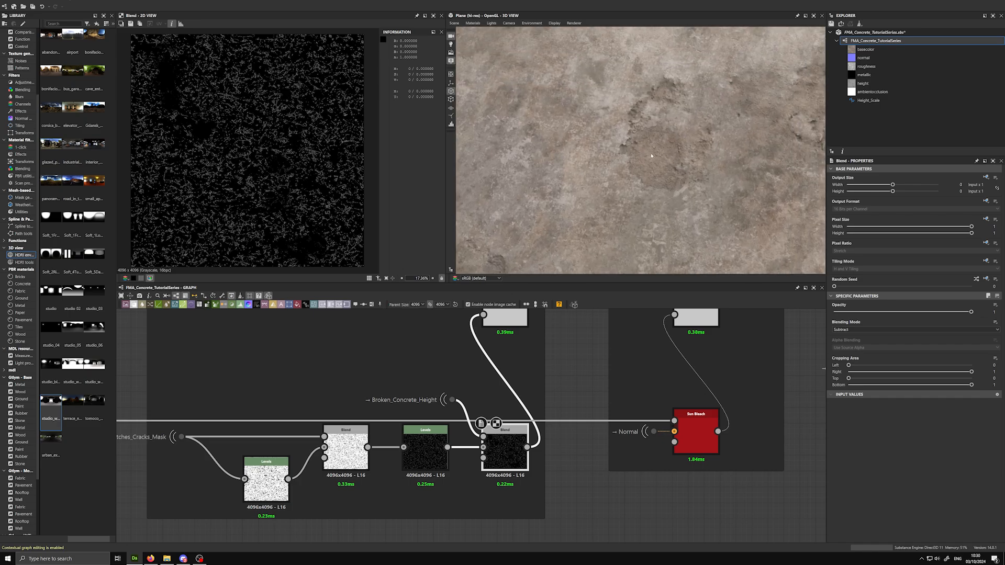
scroll(598, 396, down, 1)
middle_drag(598, 396, 593, 479)
scroll(570, 378, down, 3)
middle_drag(570, 378, 563, 440)
scroll(569, 416, up, 3)
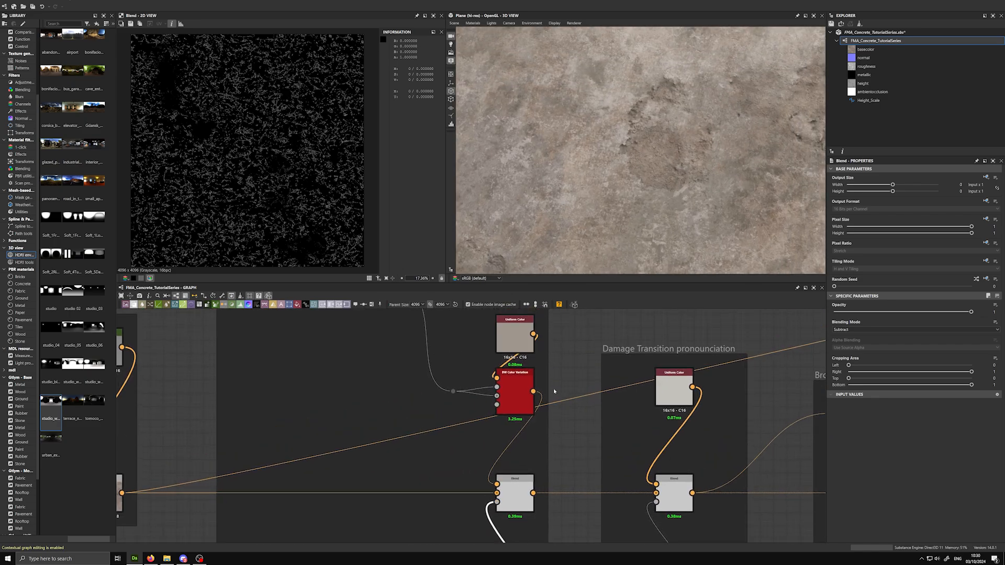
double_click(522, 382)
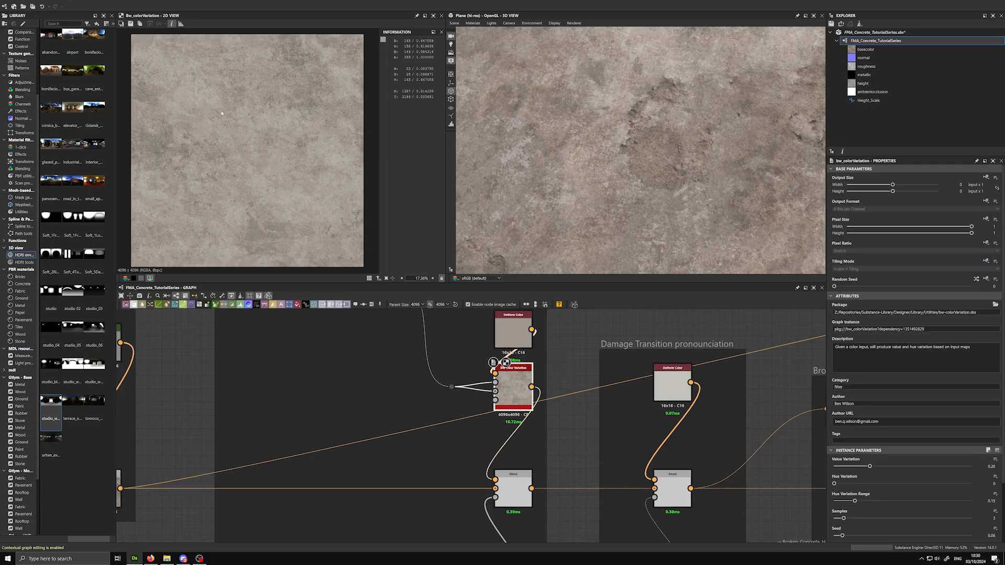
scroll(221, 112, up, 3)
middle_drag(522, 498, 522, 460)
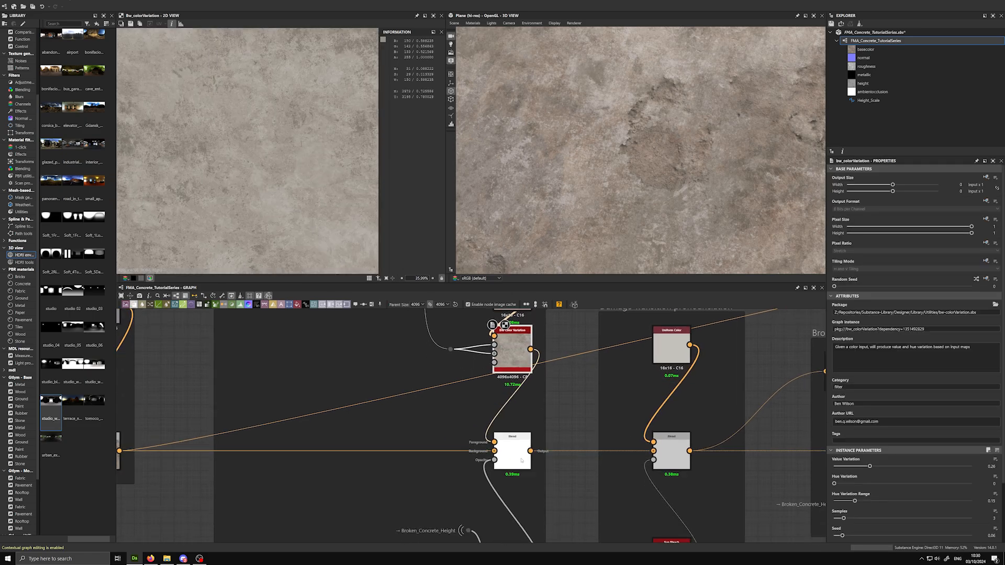
Preview the colour Blend of Highlight Damage close up in 2D and check its opacity and blending mode
double_click(522, 460)
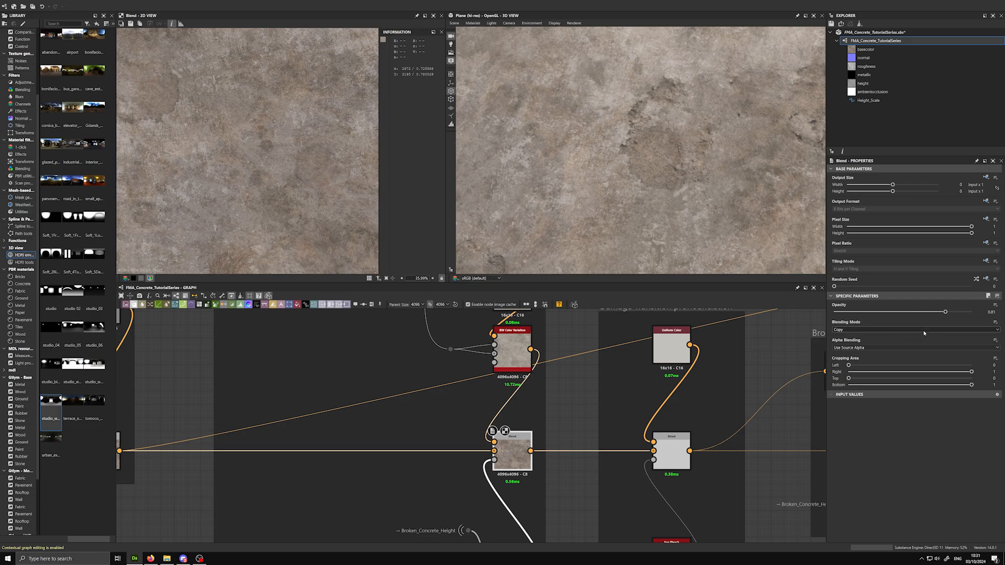
click(992, 312)
scroll(258, 140, up, 6)
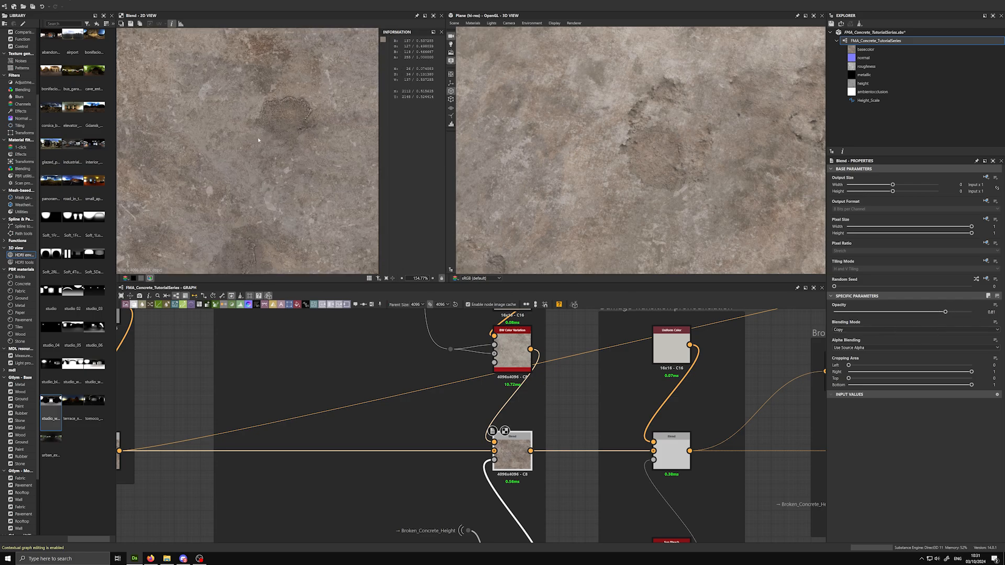
scroll(588, 398, down, 4)
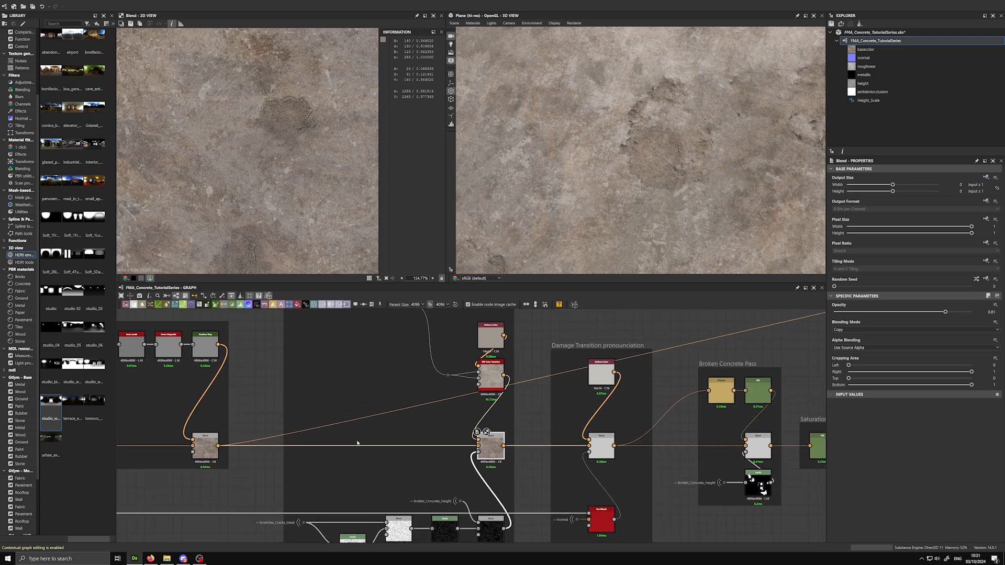
Move the outgoing base colour link from the Sharpen Values Blend to the Highlight Damage Blend output
scroll(651, 168, down, 5)
drag(651, 168, 673, 155)
middle_drag(672, 154, 690, 79)
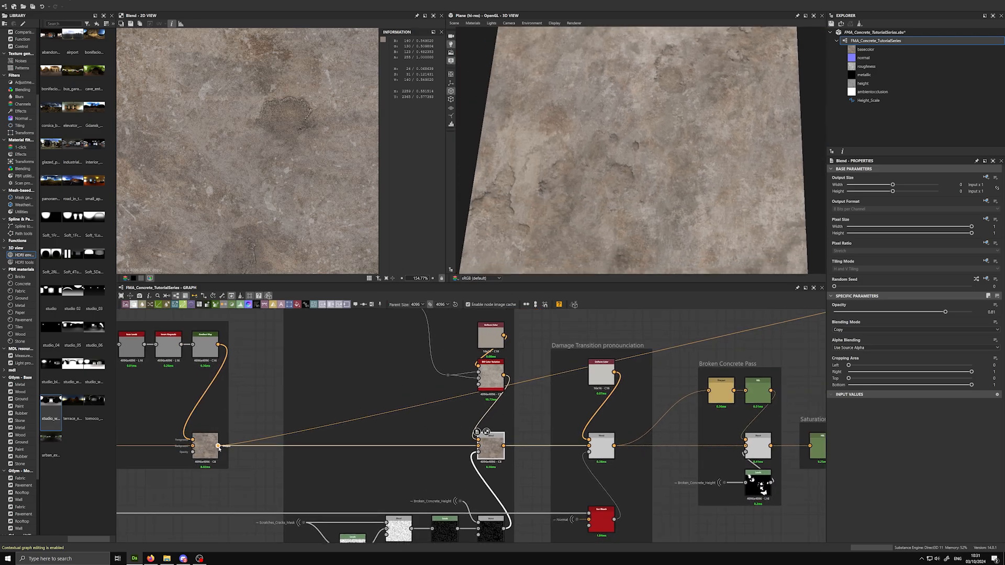
shift+drag(218, 445, 478, 446)
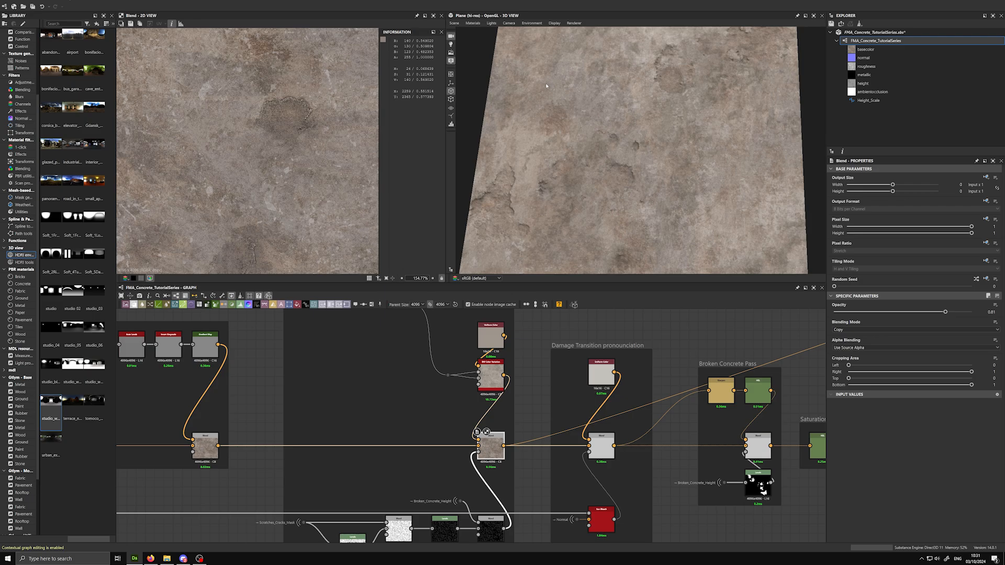
Examine the highlighted scratches close up in 3D and compare the Sharpen Values and Highlight Damage Blends in the 2D preview
scroll(546, 86, up, 5)
middle_drag(602, 157, 521, 87)
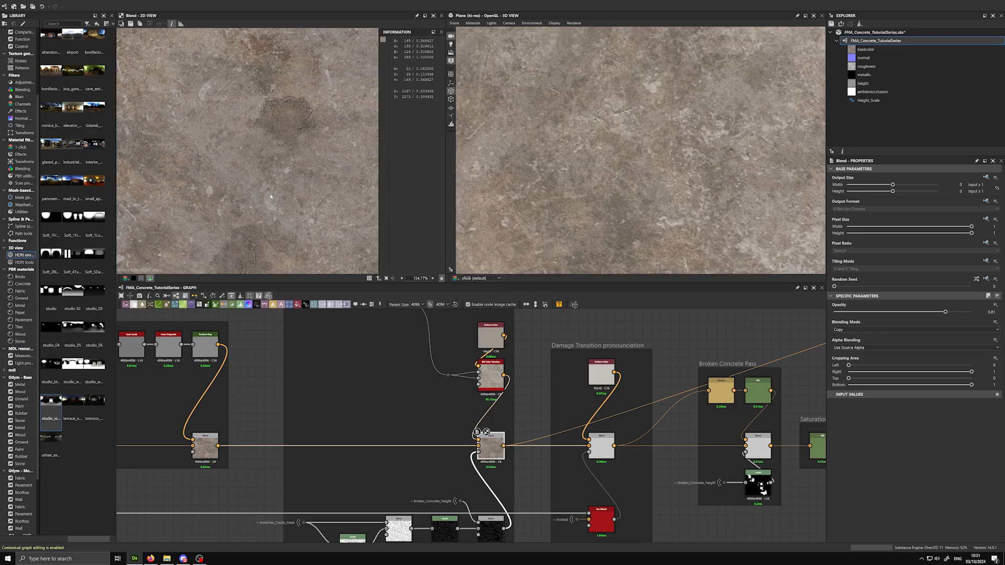
scroll(270, 197, up, 5)
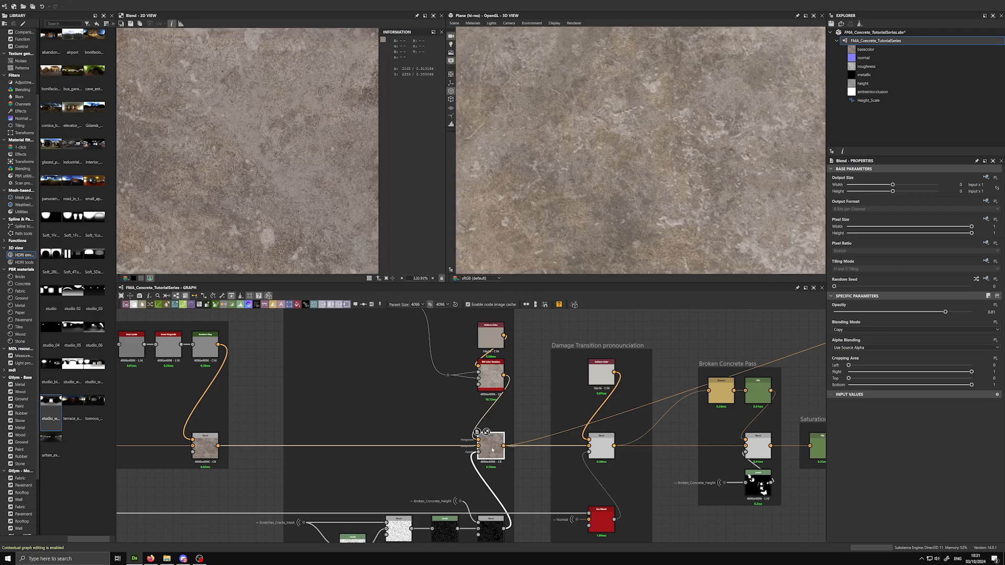
click(205, 448)
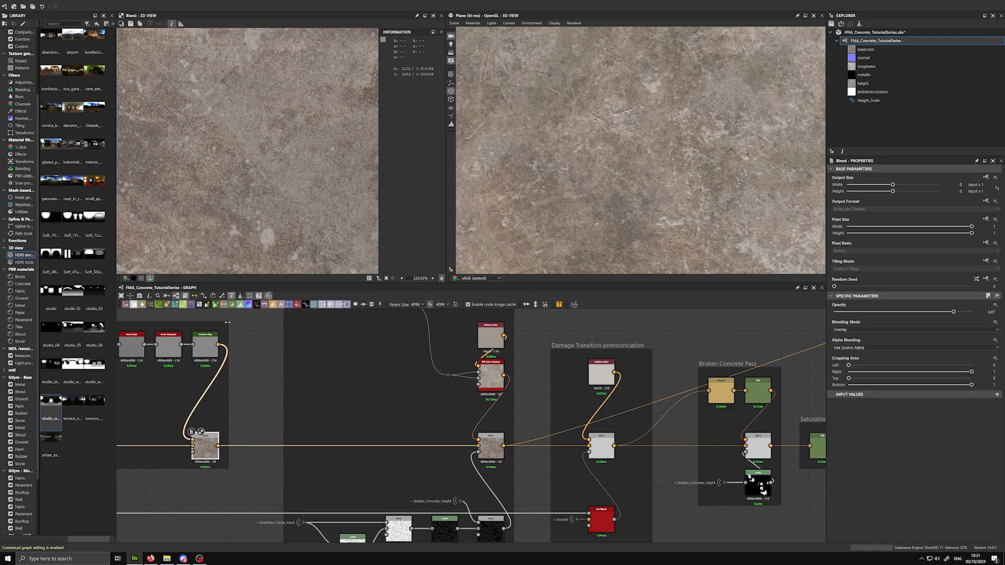
middle_drag(247, 162, 234, 179)
click(497, 443)
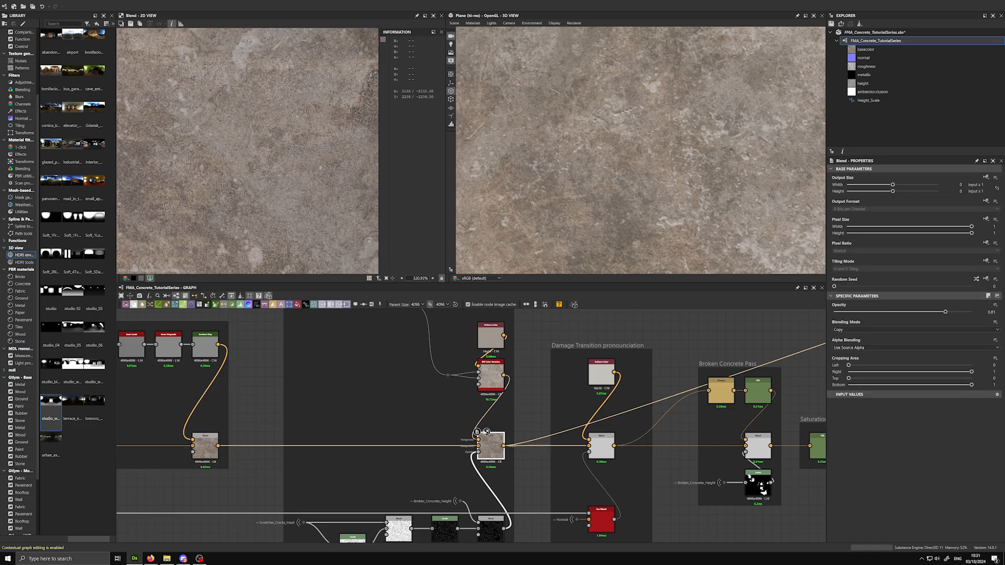
click(205, 446)
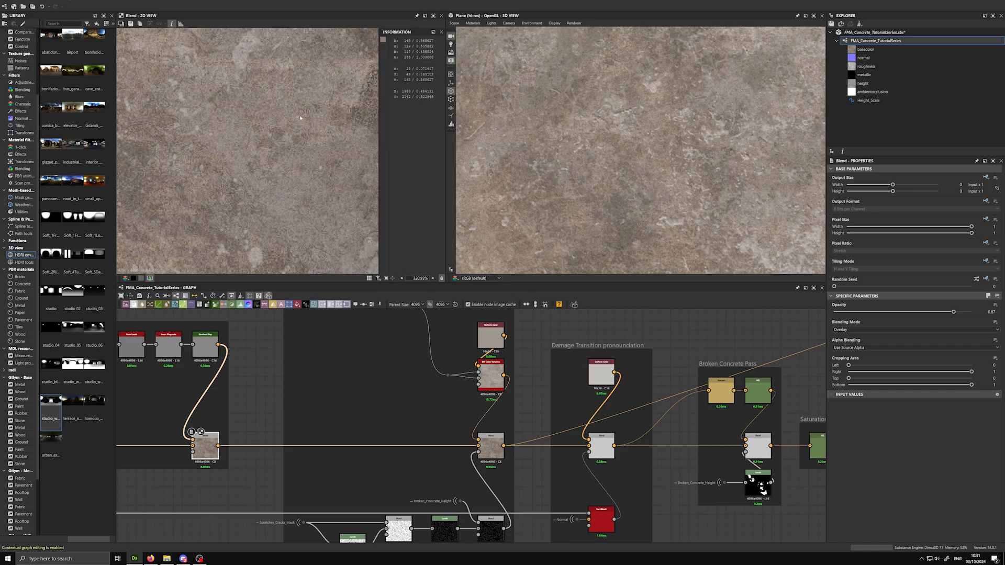
Preview the Highlight Damage Blend in 2D and examine its colour detail at pixel level and from further out
click(490, 445)
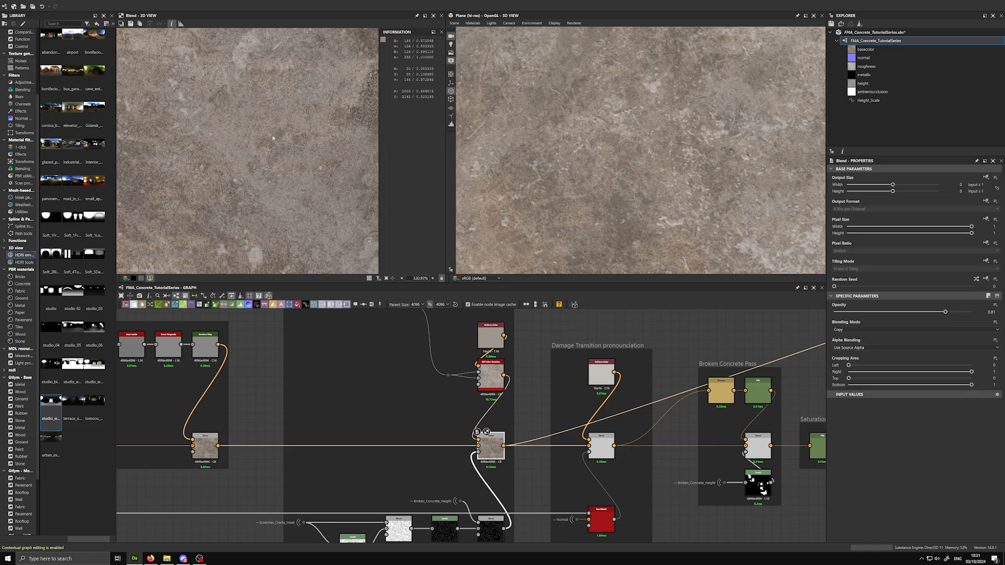
scroll(288, 125, up, 6)
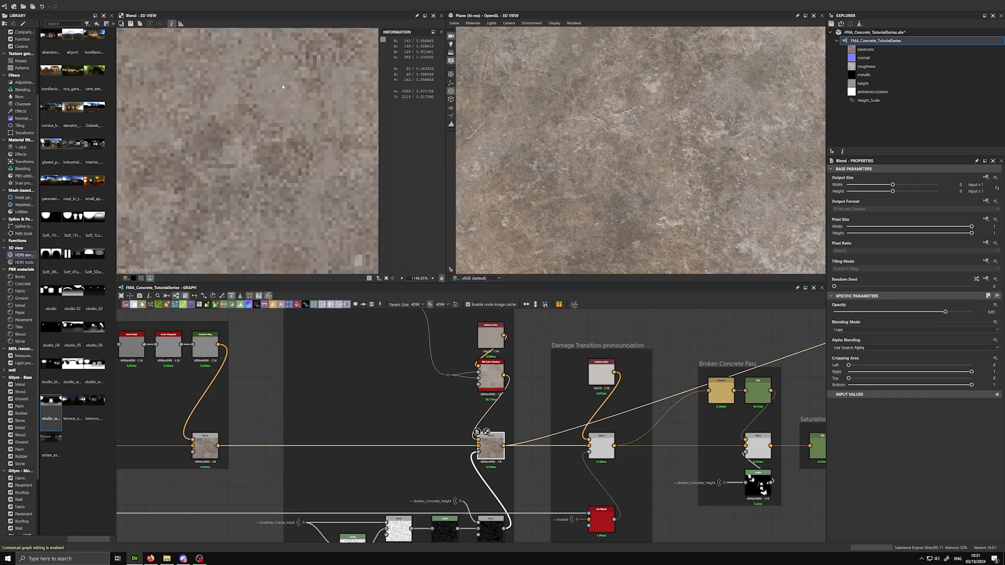
scroll(288, 119, down, 13)
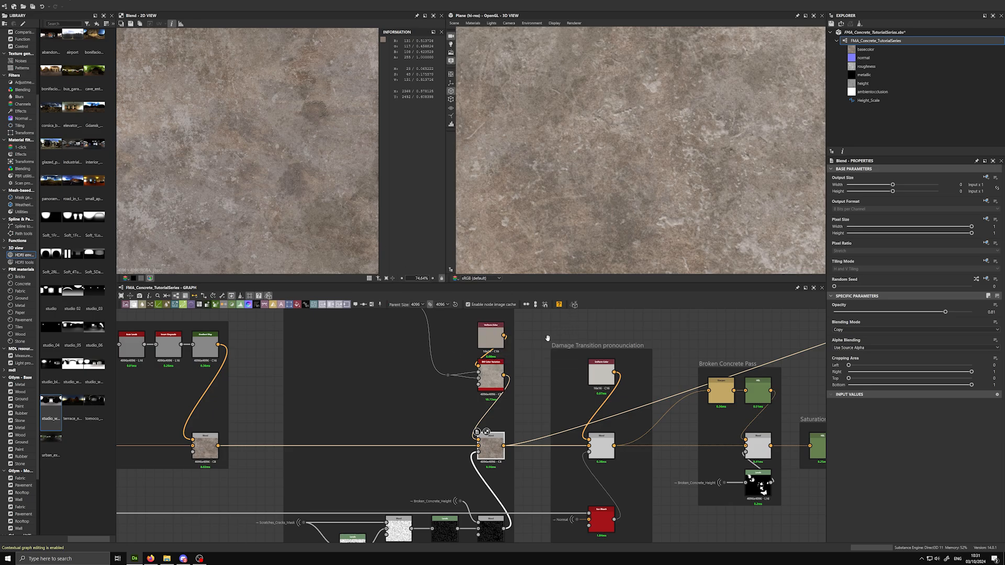
Review the full chain of base colour passes in the graph, from the early frames to the remaining ones after Highlight Damage
scroll(548, 338, down, 4)
middle_drag(507, 372, 613, 349)
scroll(419, 339, down, 1)
middle_drag(419, 339, 529, 341)
scroll(459, 340, down, 1)
scroll(459, 340, down, 2)
scroll(532, 340, down, 1)
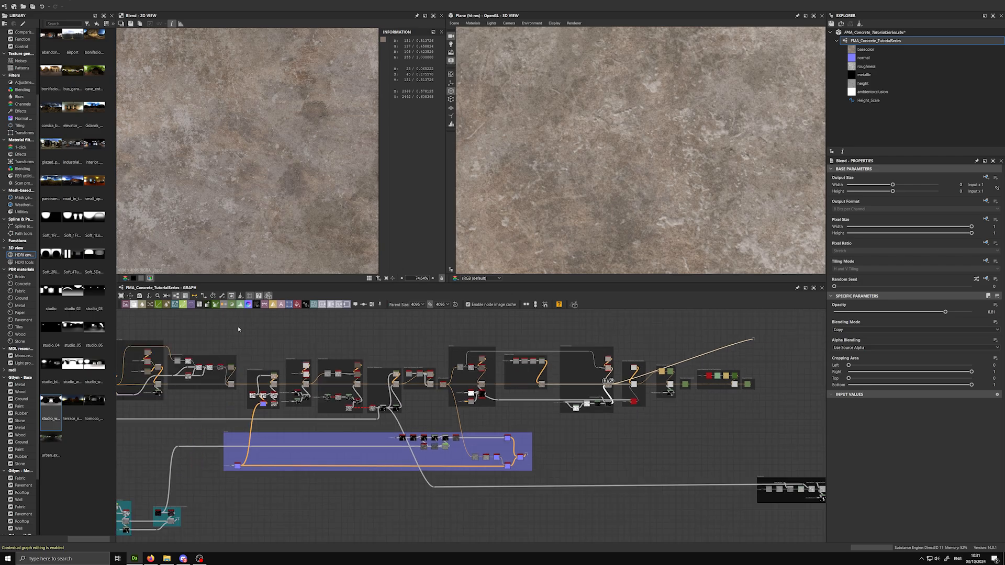
drag(223, 329, 670, 423)
click(649, 350)
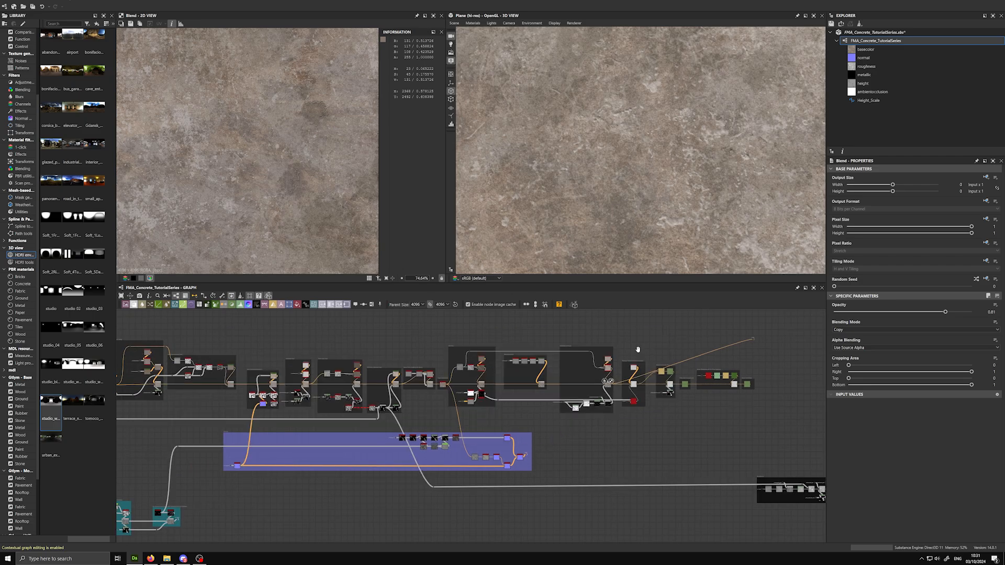
middle_drag(650, 350, 459, 365)
scroll(459, 365, up, 3)
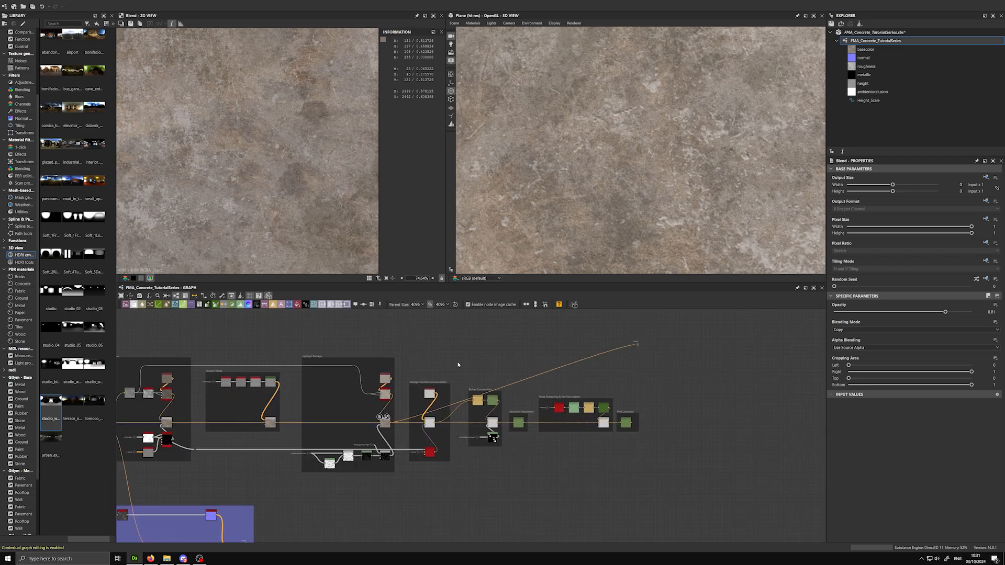